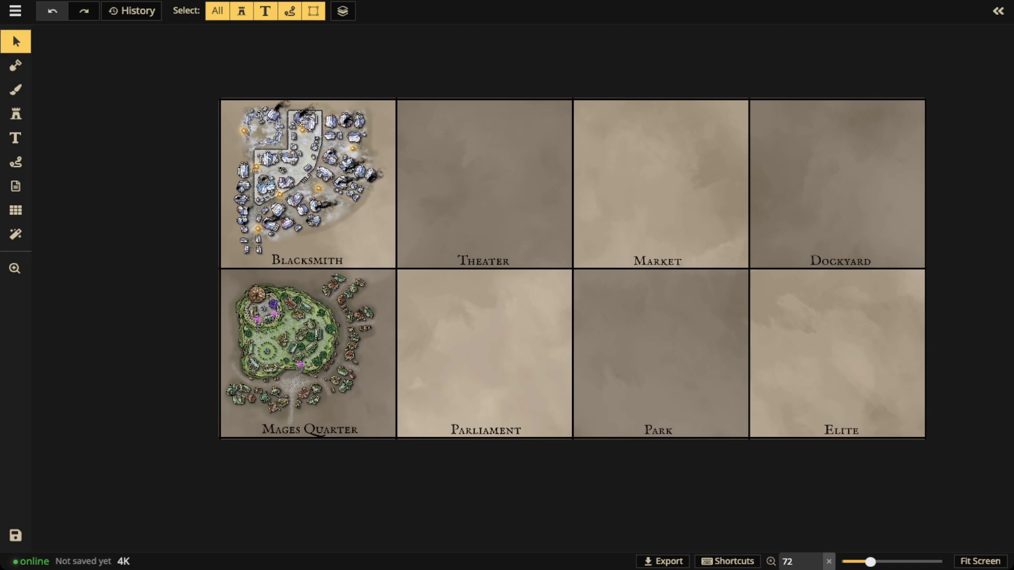
Examine the detailed Blacksmith and Mages Quarter districts on the map grid.
scroll(326, 217, "up", 5)
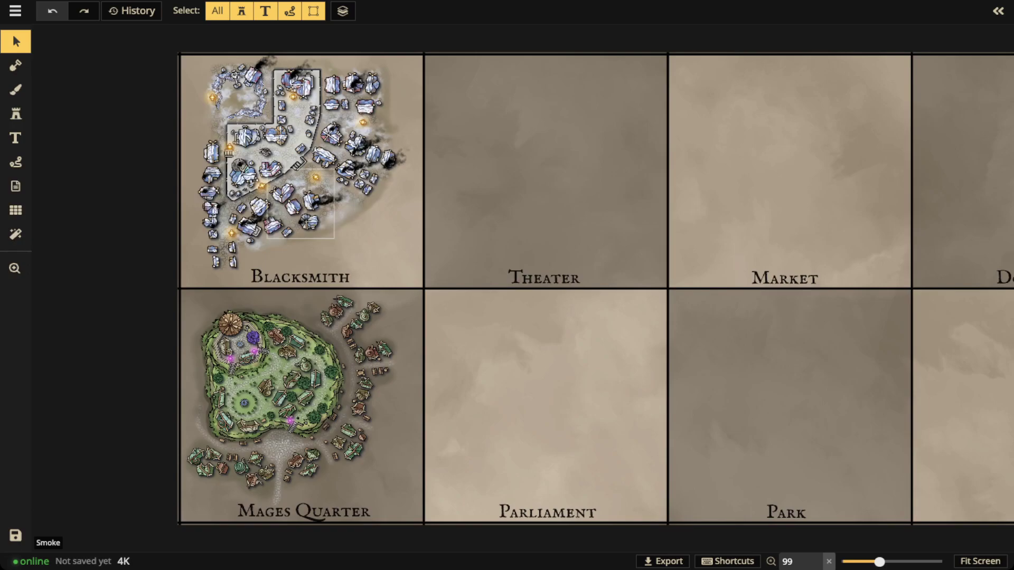
left_click_drag(326, 217, 439, 193)
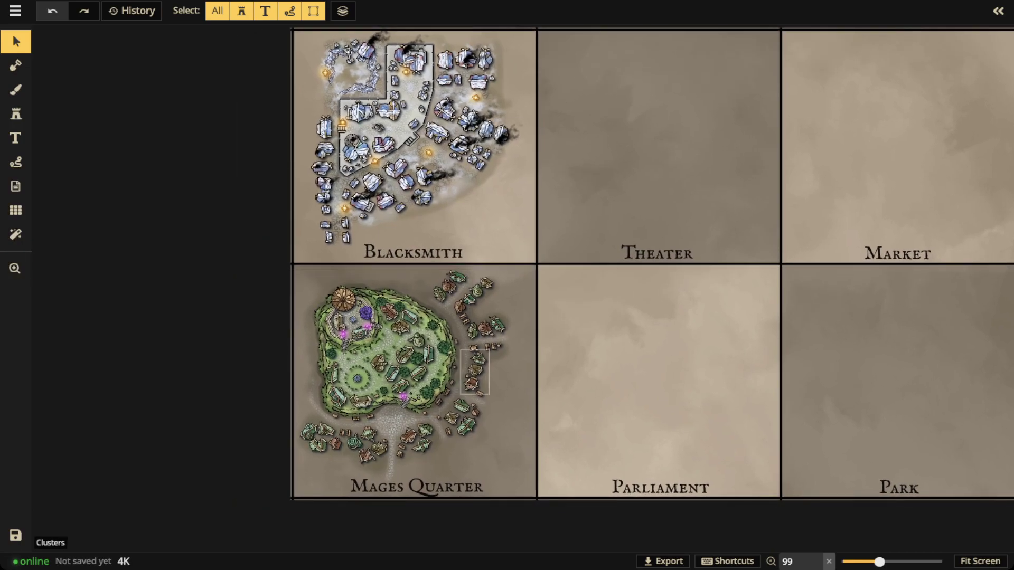
scroll(481, 277, "down", 5)
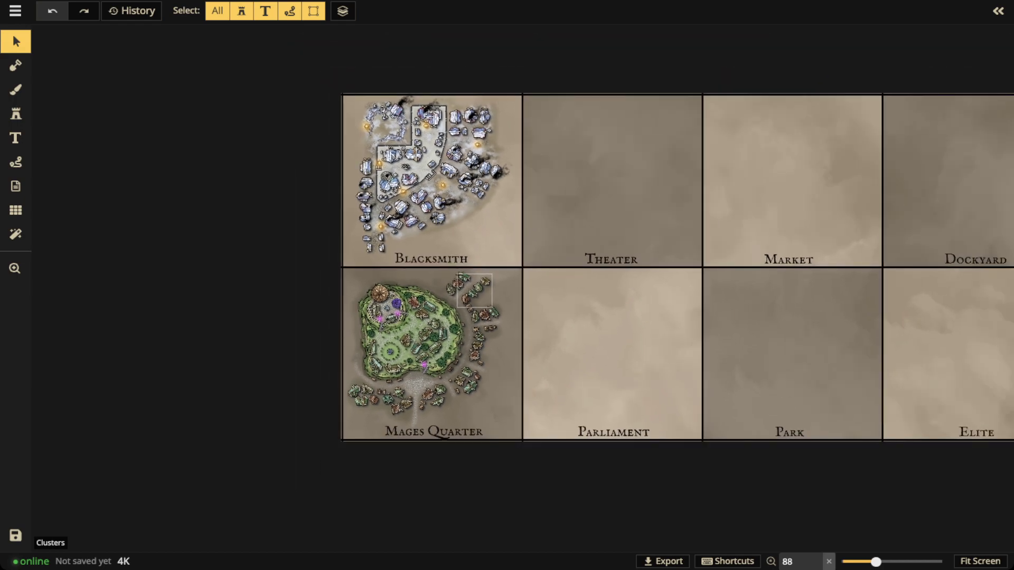
left_click_drag(482, 277, 422, 296)
left_click_drag(594, 287, 452, 287)
scroll(521, 291, "down", 1)
scroll(522, 292, "up", 1)
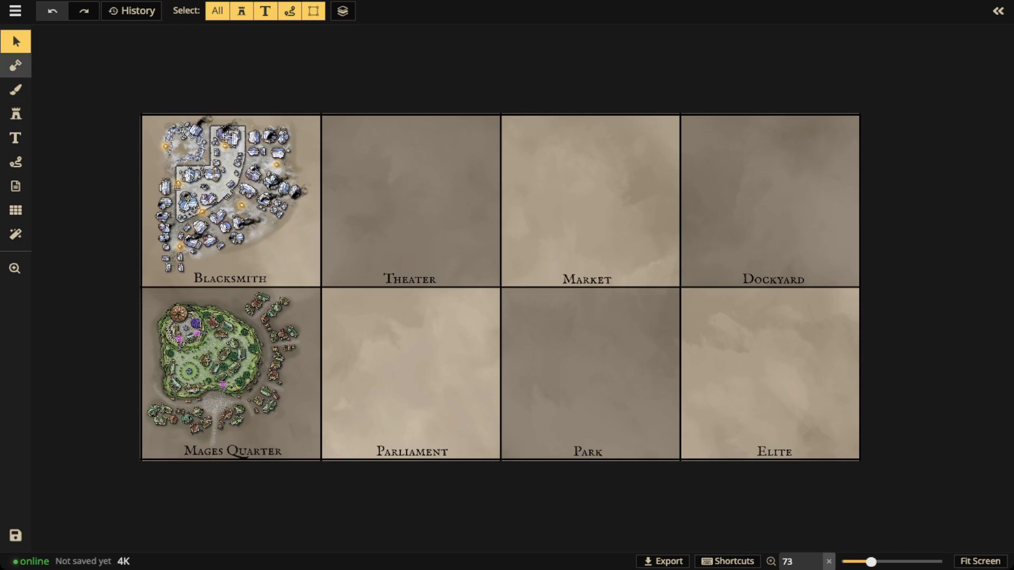
Mask in the outer corner of the Dockyard tile and the outer edge of Elite with a rough brush of size 43.
left_click(16, 65)
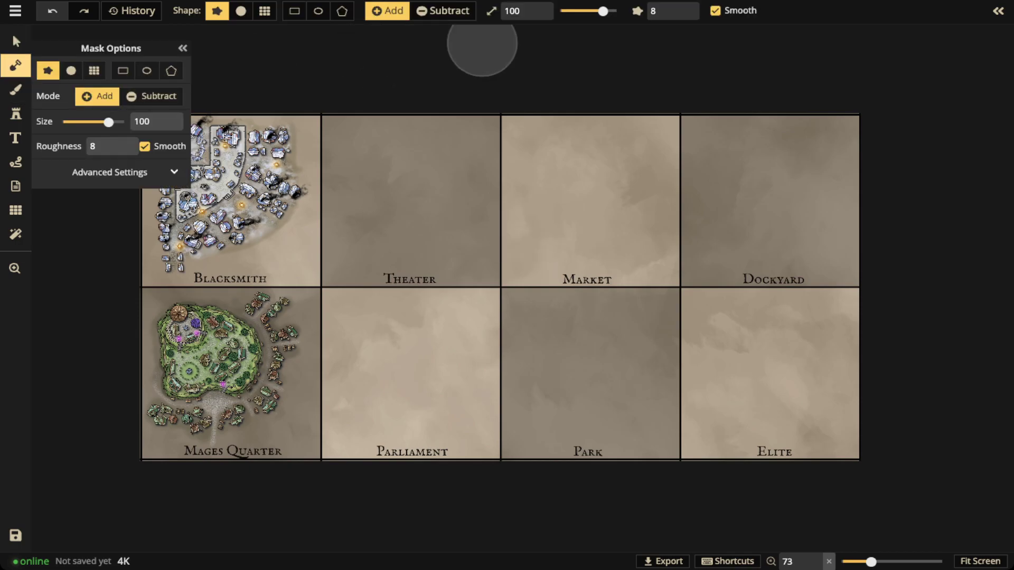
scroll(543, 179, "up", 1)
left_click_drag(563, 154, 442, 240)
left_click_drag(636, 352, 622, 204)
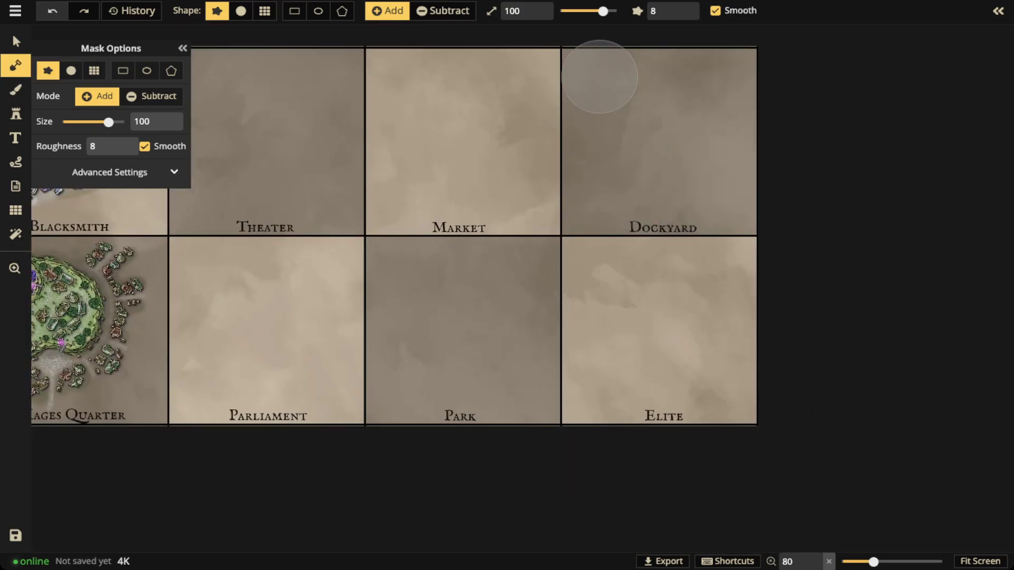
left_click(589, 11)
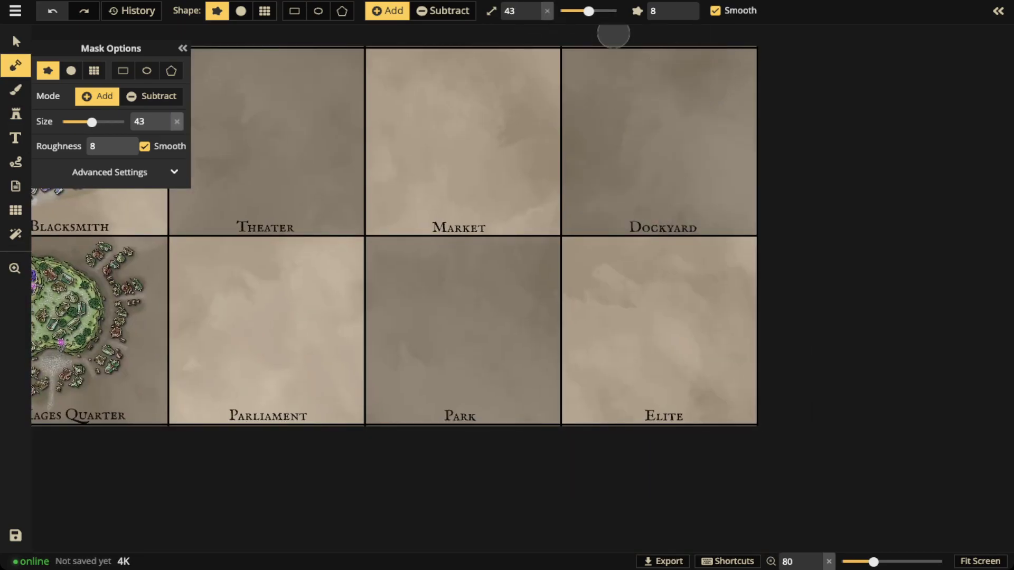
left_click_drag(662, 104, 615, 212)
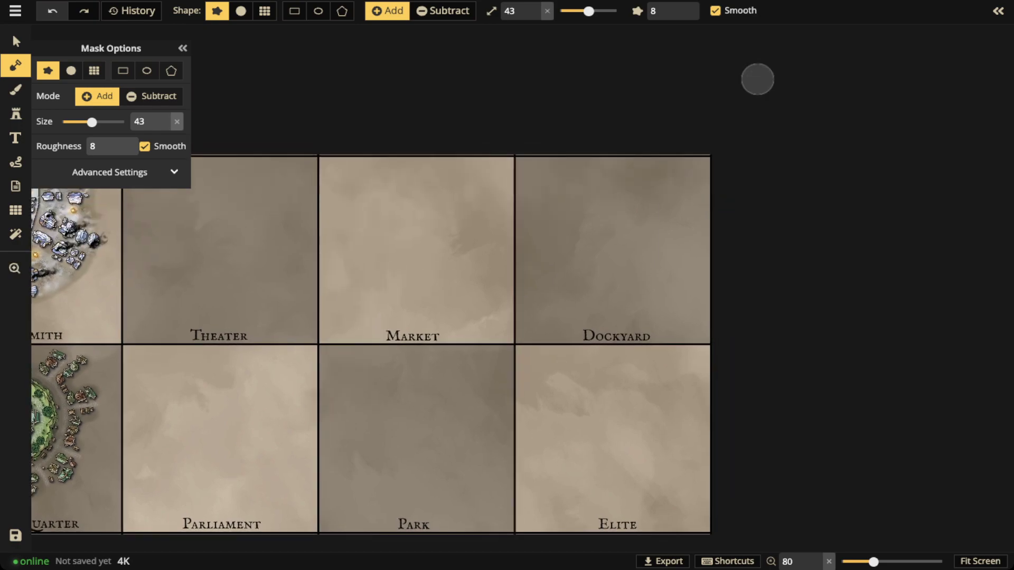
mouse_move(558, 146)
left_mouse_down()
mouse_move(623, 203)
mouse_move(664, 218)
mouse_move(720, 275)
mouse_move(593, 158)
mouse_move(549, 145)
mouse_move(599, 211)
mouse_move(676, 258)
mouse_move(712, 297)
mouse_move(725, 344)
mouse_move(689, 527)
mouse_move(644, 556)
left_mouse_up()
mouse_move(624, 156)
left_mouse_down()
mouse_move(698, 205)
mouse_move(650, 163)
mouse_move(686, 189)
mouse_move(700, 173)
left_mouse_up()
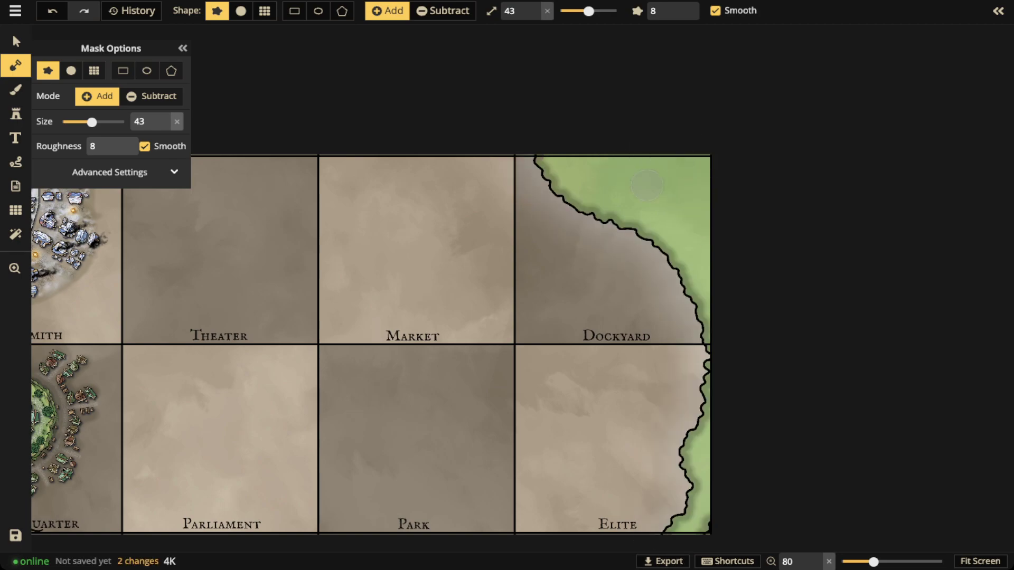
Extend the mask along the map's upper edge from Dockyard across Market to the corner of Theater.
key("space")
left_click_drag(431, 311, 621, 265)
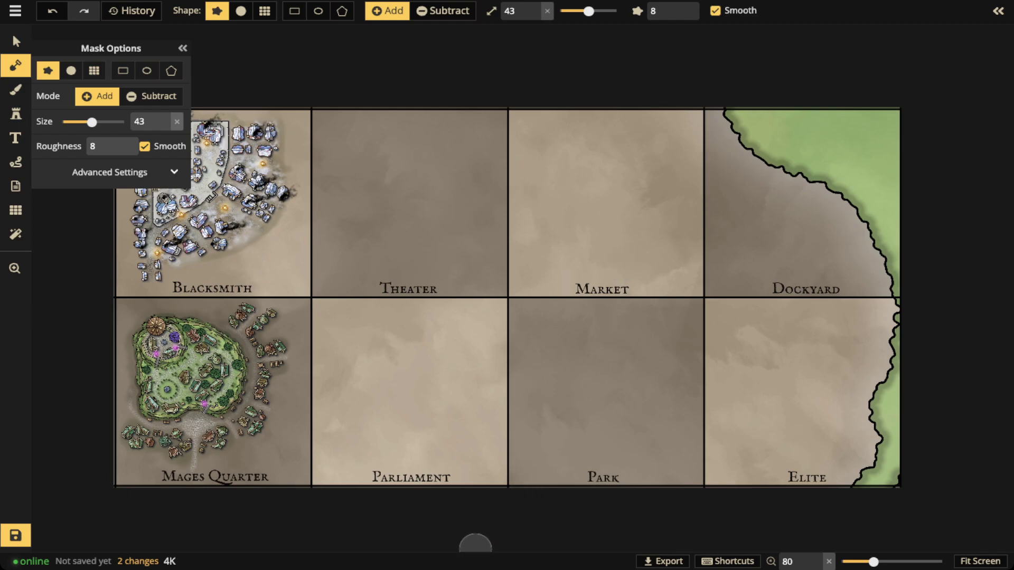
mouse_move(740, 111)
left_mouse_down()
mouse_move(694, 105)
mouse_move(616, 147)
mouse_move(583, 148)
mouse_move(507, 102)
mouse_move(659, 110)
mouse_move(605, 122)
mouse_move(635, 102)
left_mouse_up()
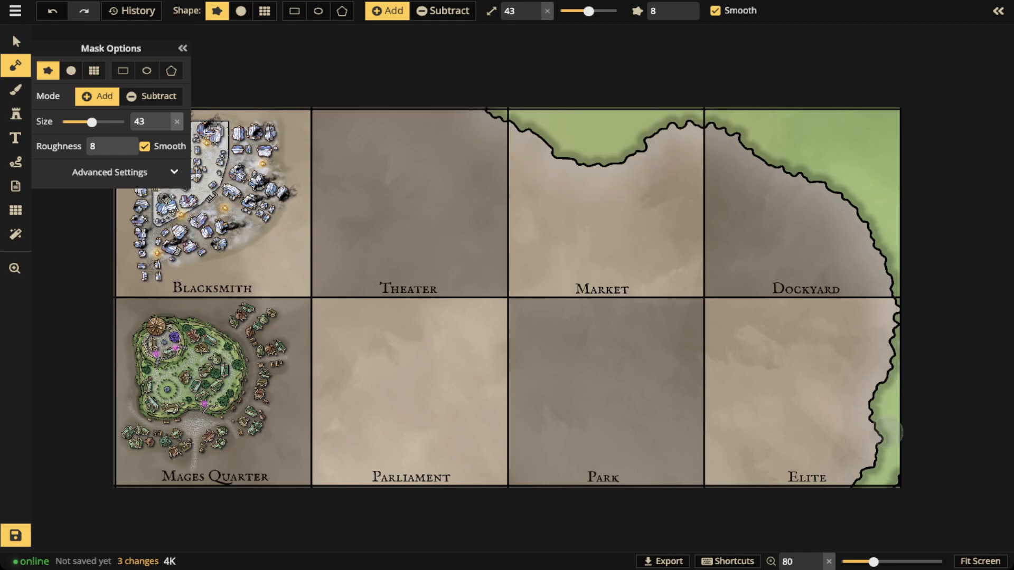
Reduce the mask brush to size 23 and add a rounded inlet joined to the coast inside the Elite tile.
scroll(900, 438, "down", 2)
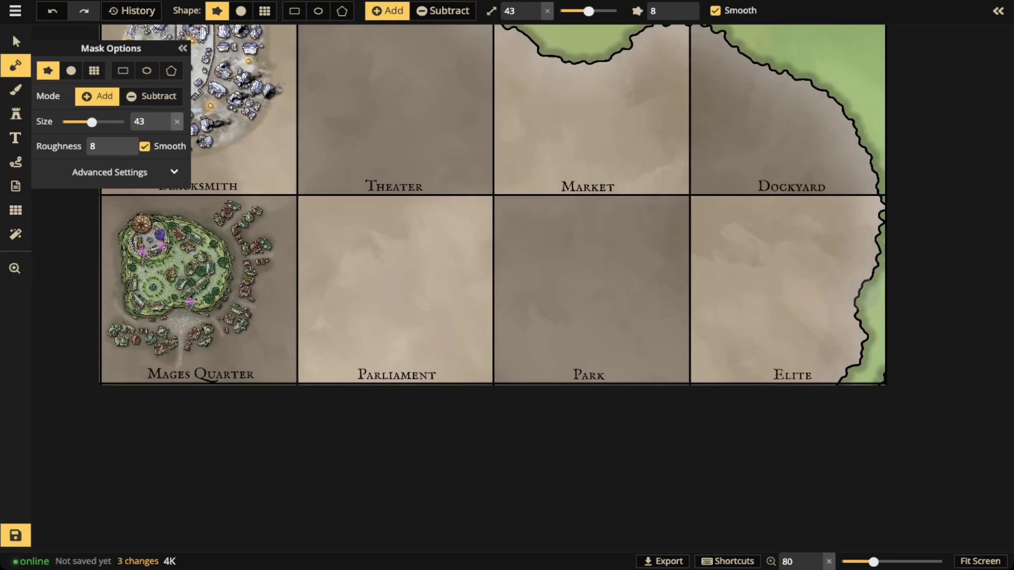
key("bracketleft")
key("bracketleft")
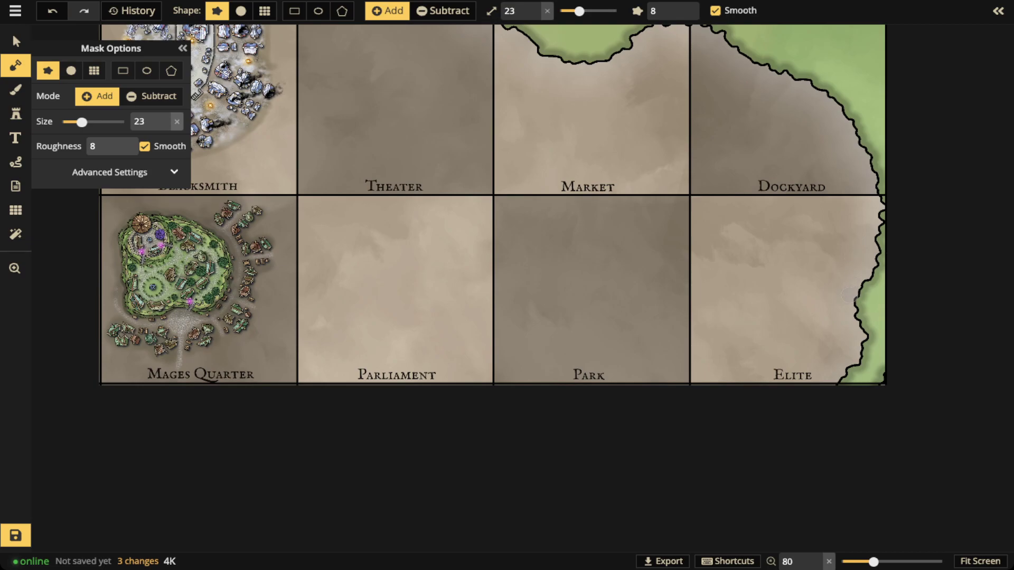
mouse_move(868, 304)
left_mouse_down()
mouse_move(813, 305)
mouse_move(771, 275)
mouse_move(776, 312)
mouse_move(781, 296)
mouse_move(802, 301)
mouse_move(768, 314)
mouse_move(812, 290)
mouse_move(813, 267)
left_mouse_up()
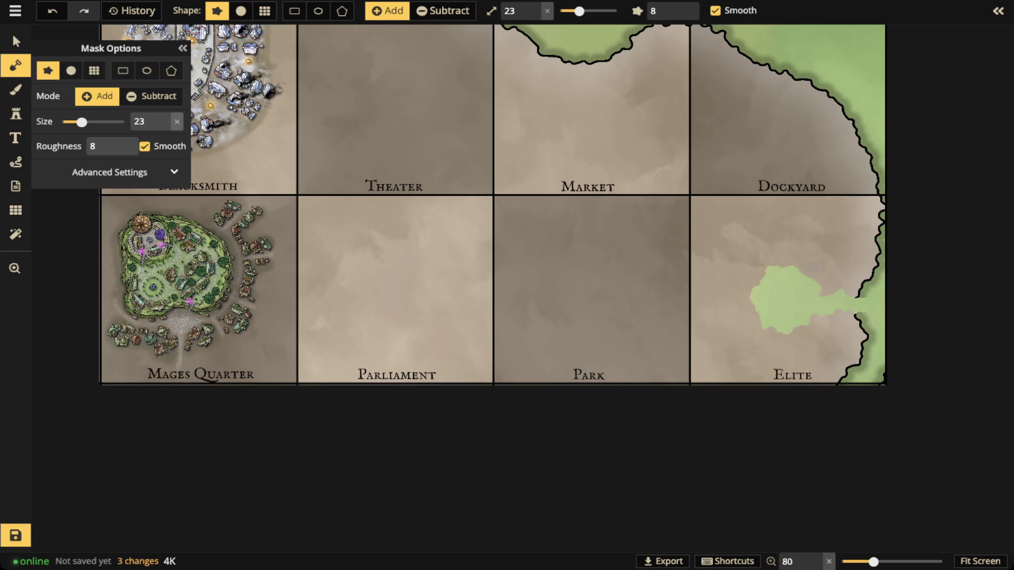
left_click_drag(831, 305, 849, 294)
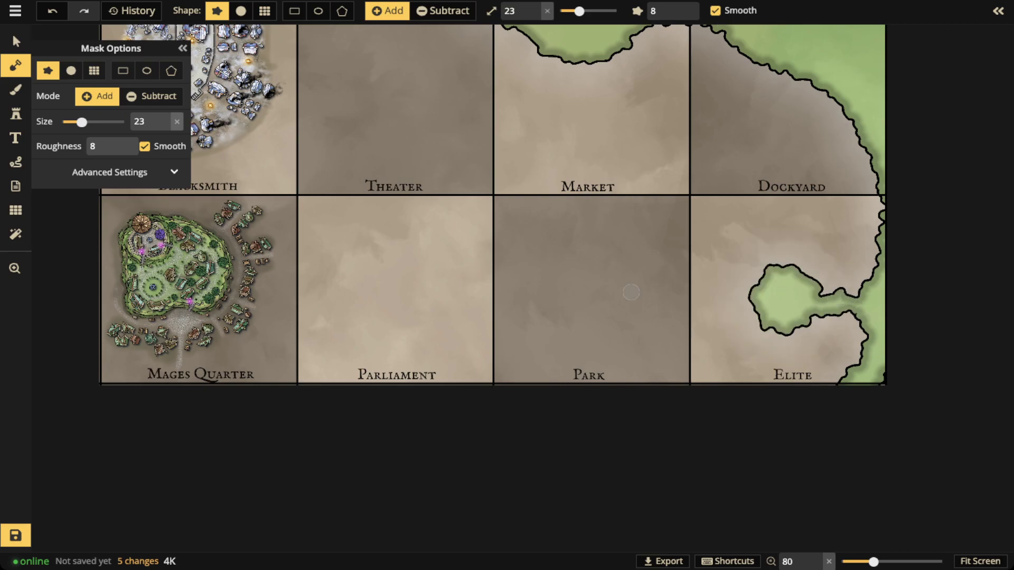
Add a rectangular mask over the Elite inlet's channel to give it straight banks.
left_click(294, 10)
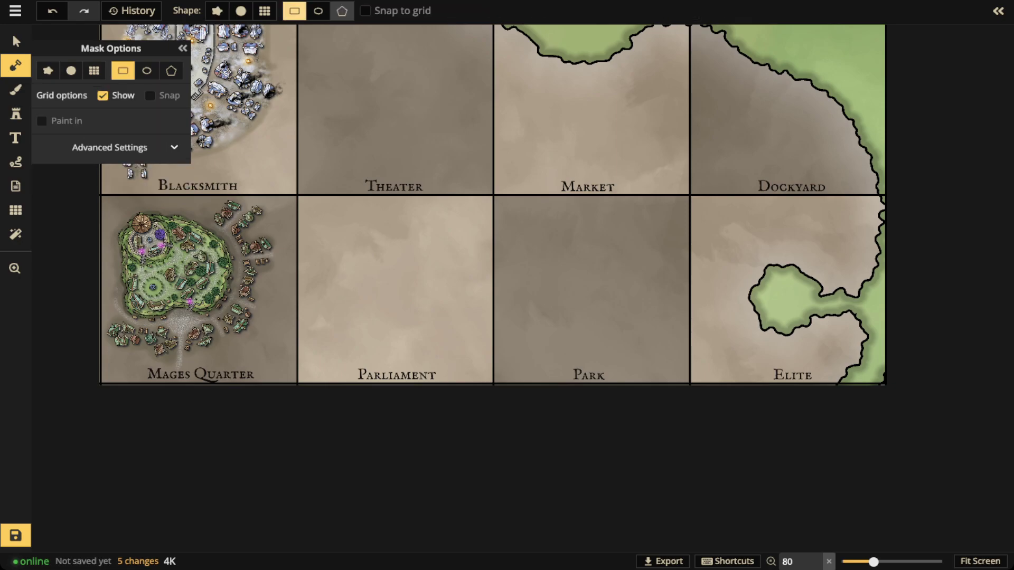
scroll(770, 287, "up", 3)
left_click_drag(595, 316, 355, 301)
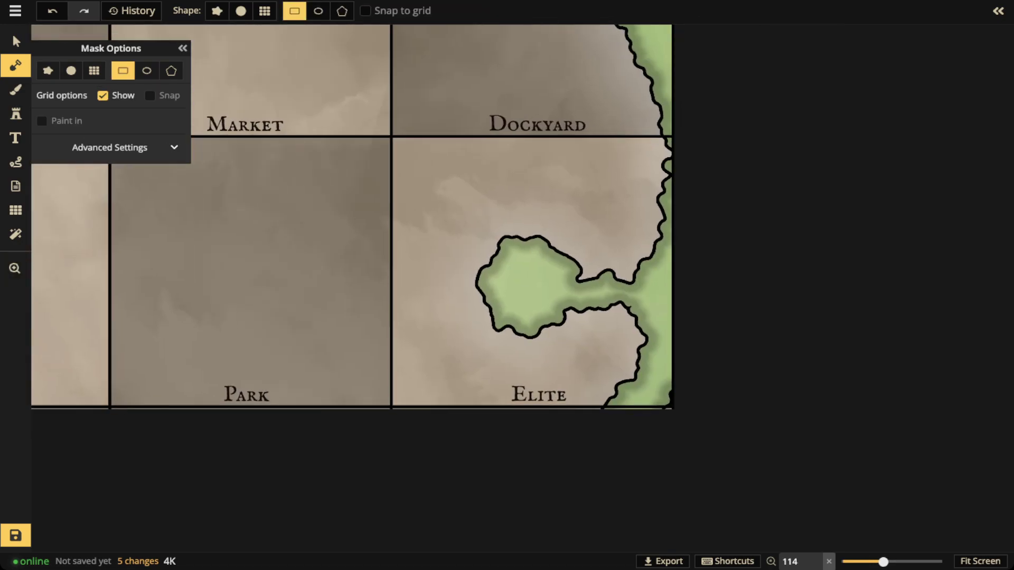
left_click_drag(565, 278, 661, 313)
left_click_drag(609, 275, 609, 268)
left_click_drag(608, 310, 608, 310)
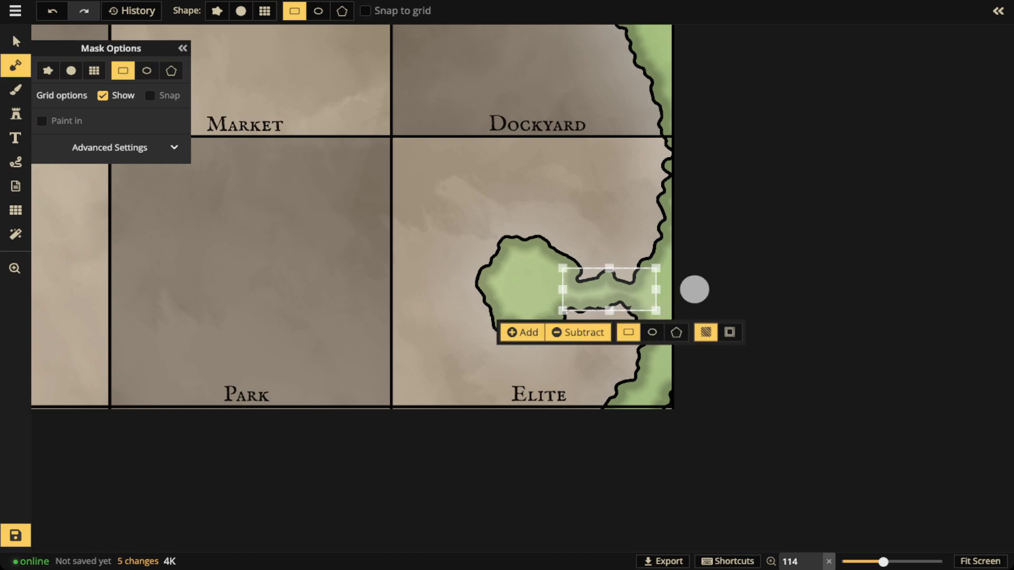
key("Return")
Switch from masking to the texture Brush tool.
scroll(511, 251, "down", 5)
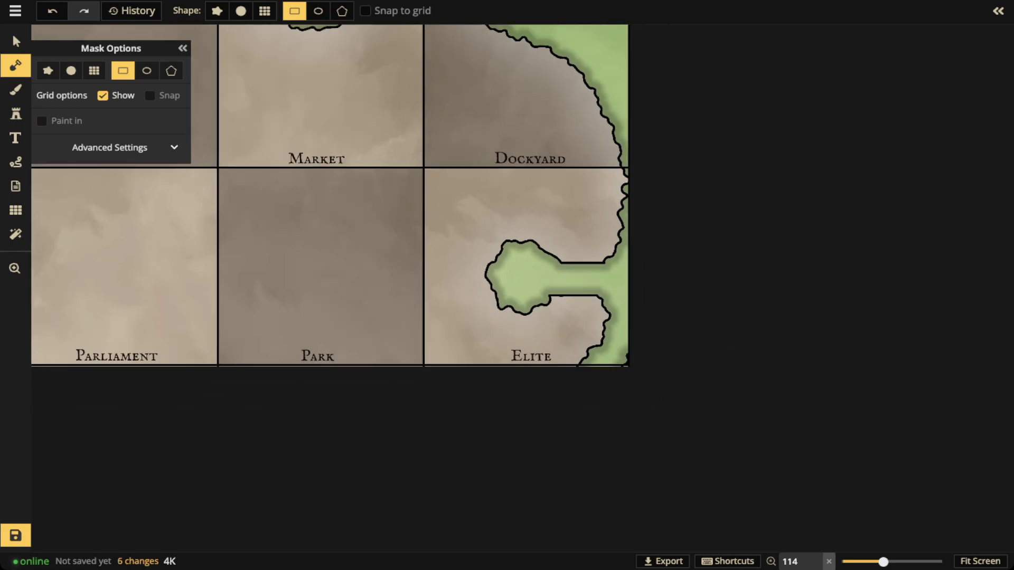
key("space")
left_click_drag(511, 252, 672, 256)
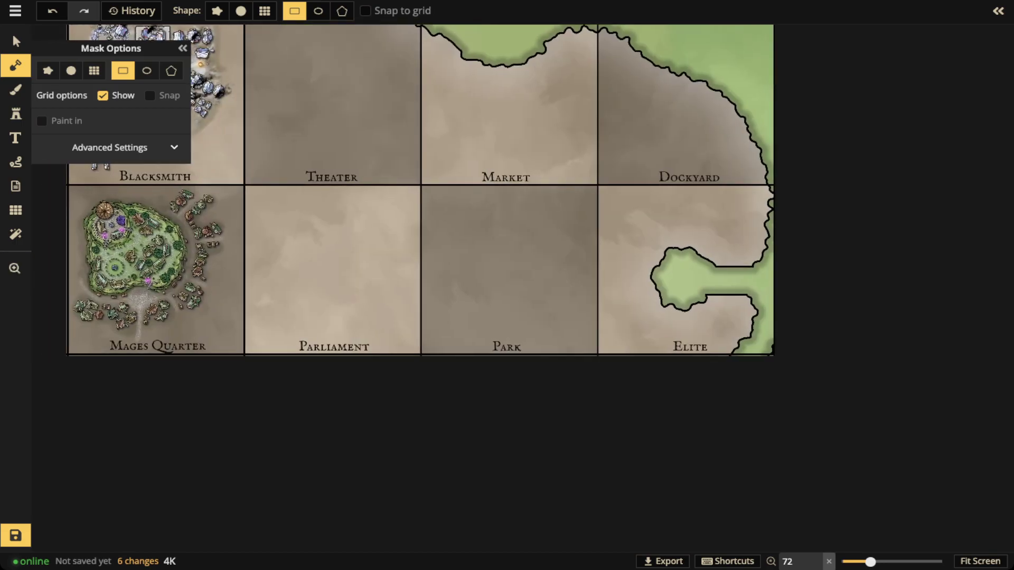
key("space")
left_click_drag(507, 238, 715, 351)
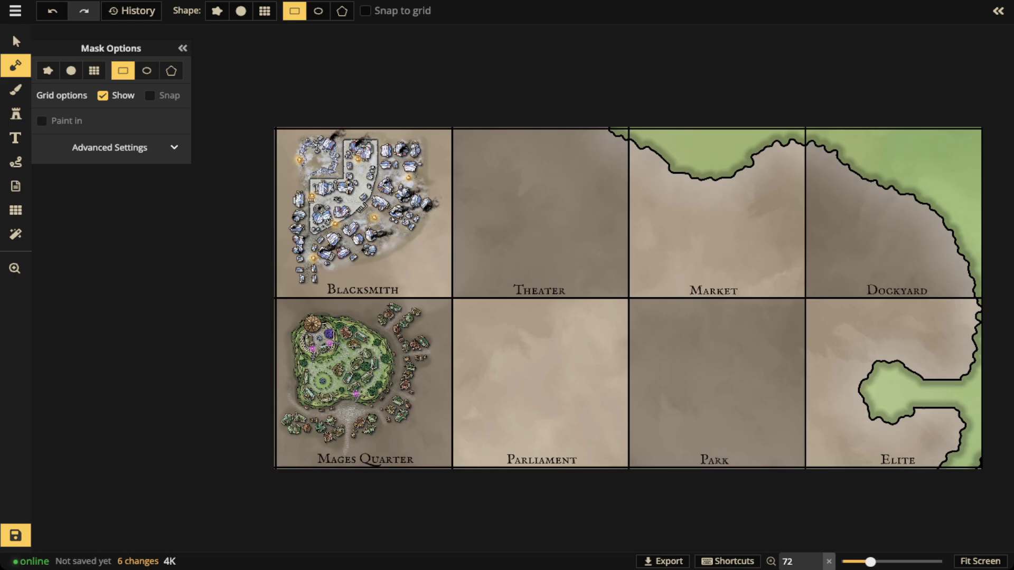
key("space")
left_click_drag(628, 296, 456, 297)
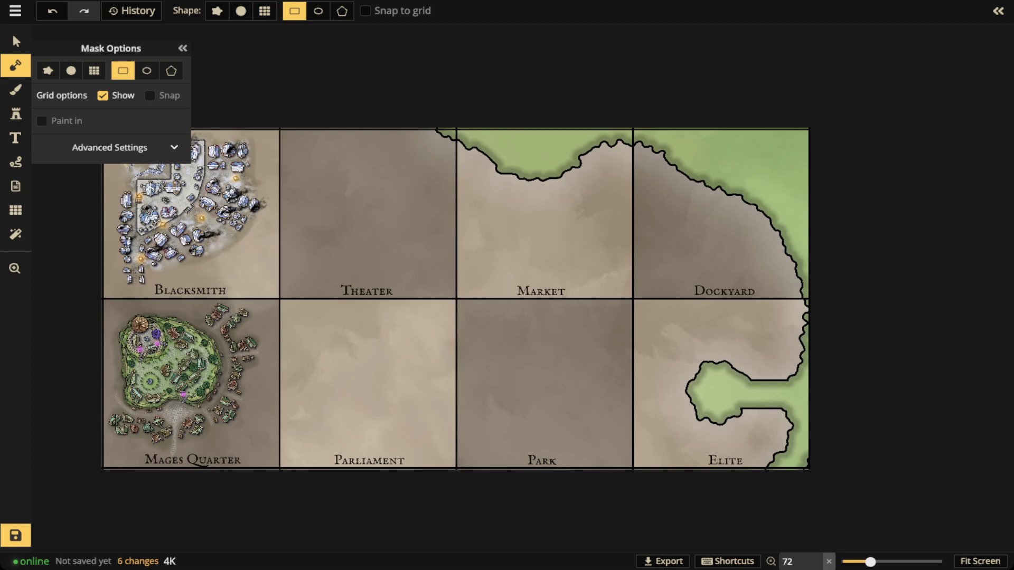
key("b")
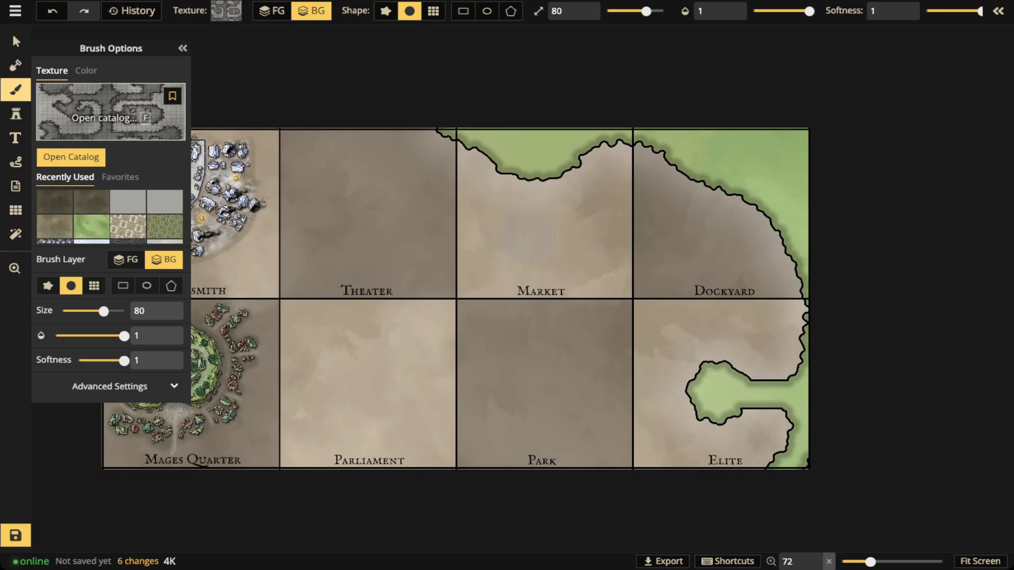
key("f")
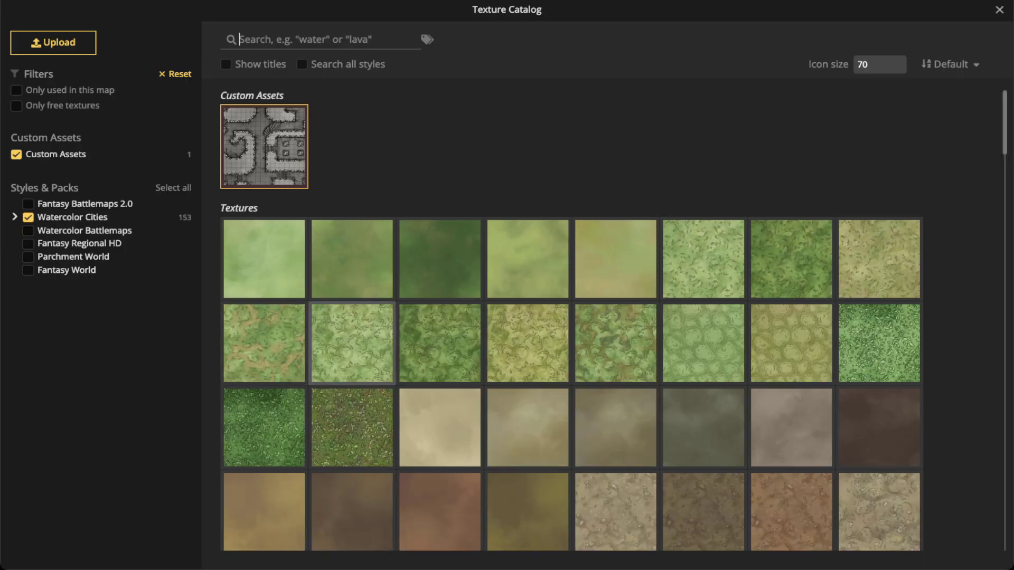
scroll(571, 320, "down", 10)
scroll(572, 320, "down", 8)
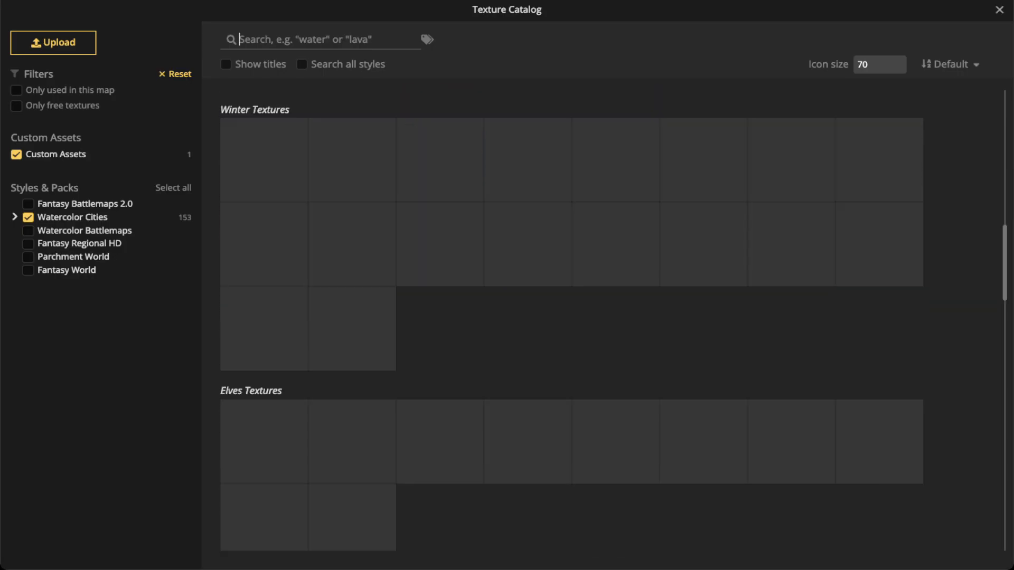
scroll(572, 320, "up", 4)
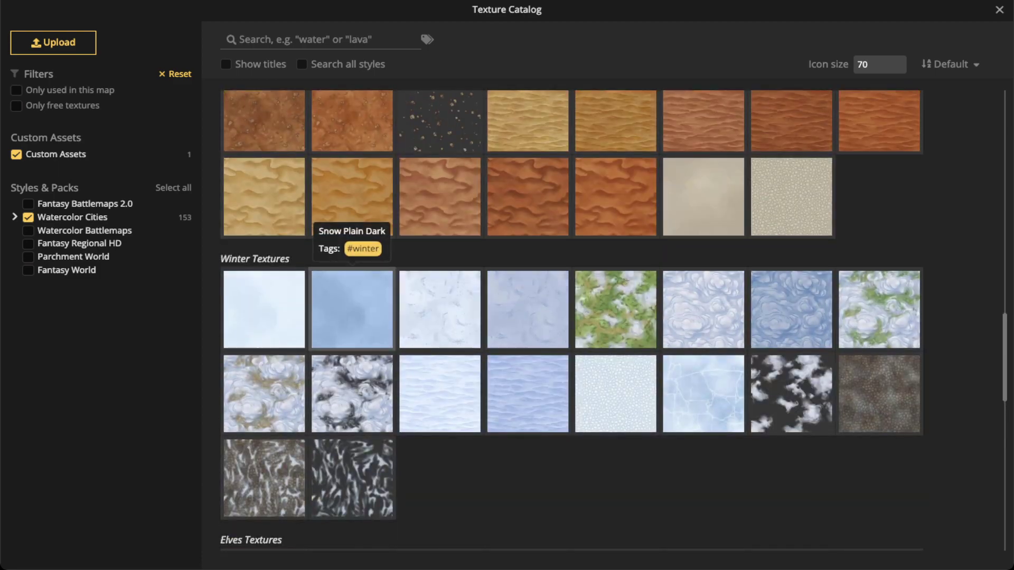
left_click(351, 309)
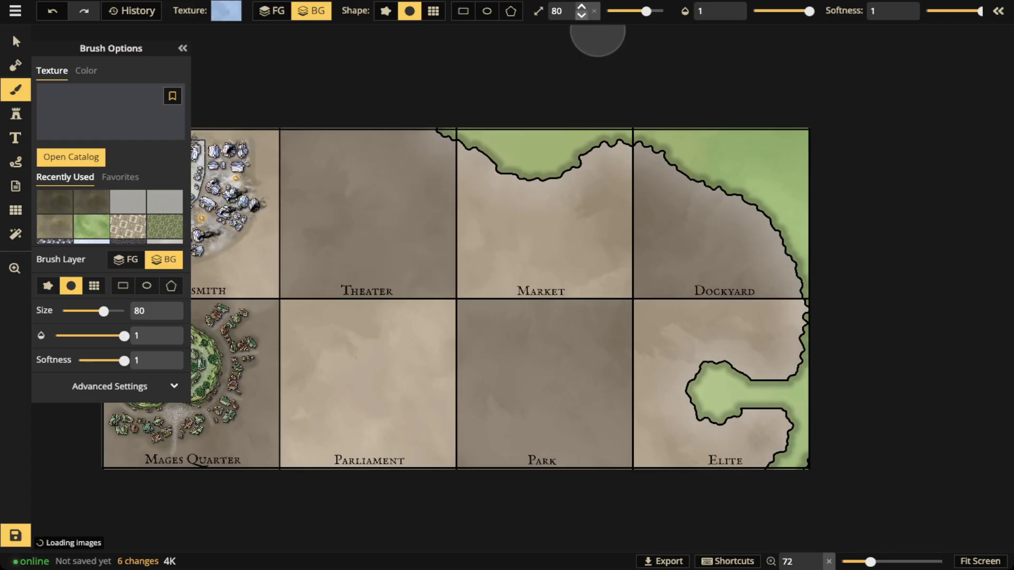
Paint all masked areas on the foreground layer with the Water Blue Dark texture at brush size 200.
type("f")
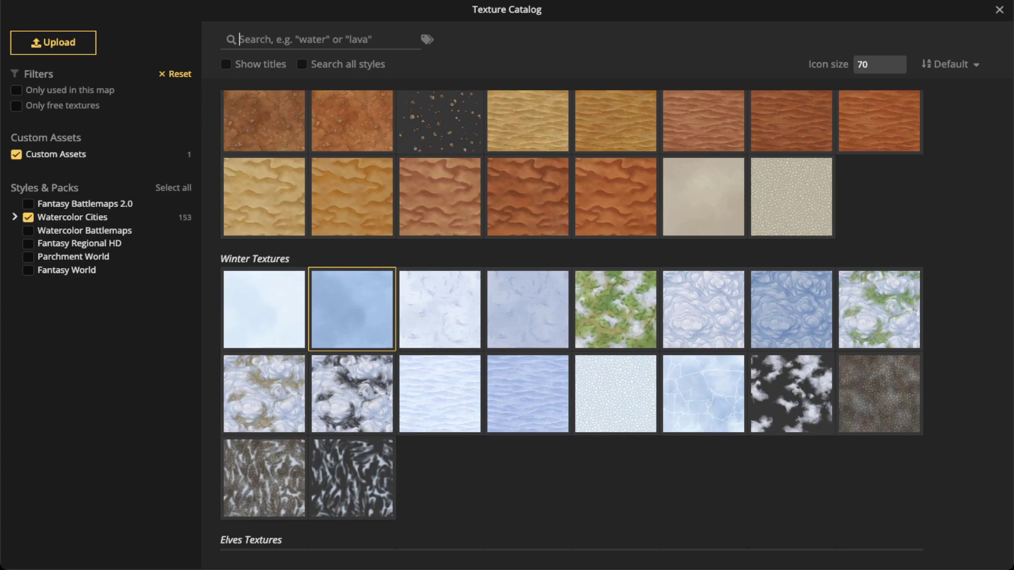
type("water")
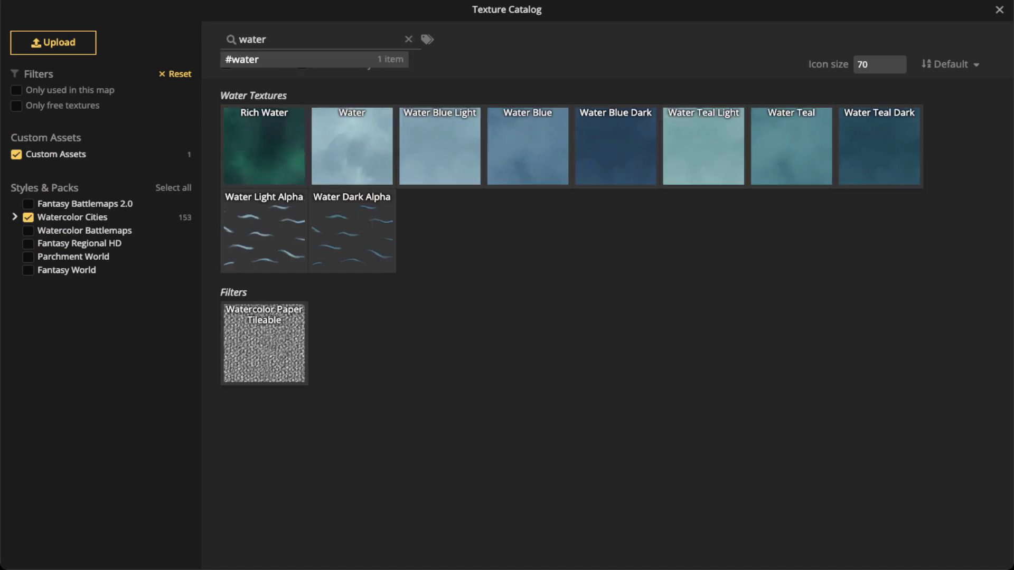
left_click(640, 148)
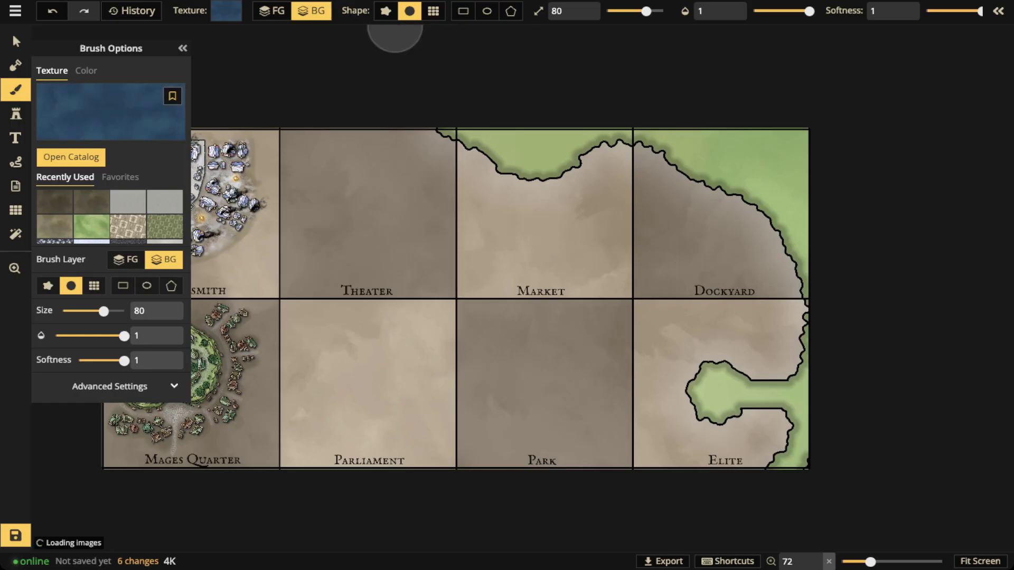
left_click(272, 11)
left_click_drag(646, 11, 664, 11)
mouse_move(548, 125)
left_mouse_down()
mouse_move(520, 150)
mouse_move(460, 149)
mouse_move(672, 142)
mouse_move(821, 163)
mouse_move(816, 189)
mouse_move(759, 244)
mouse_move(801, 250)
mouse_move(805, 305)
mouse_move(729, 417)
mouse_move(645, 417)
mouse_move(815, 467)
left_mouse_up()
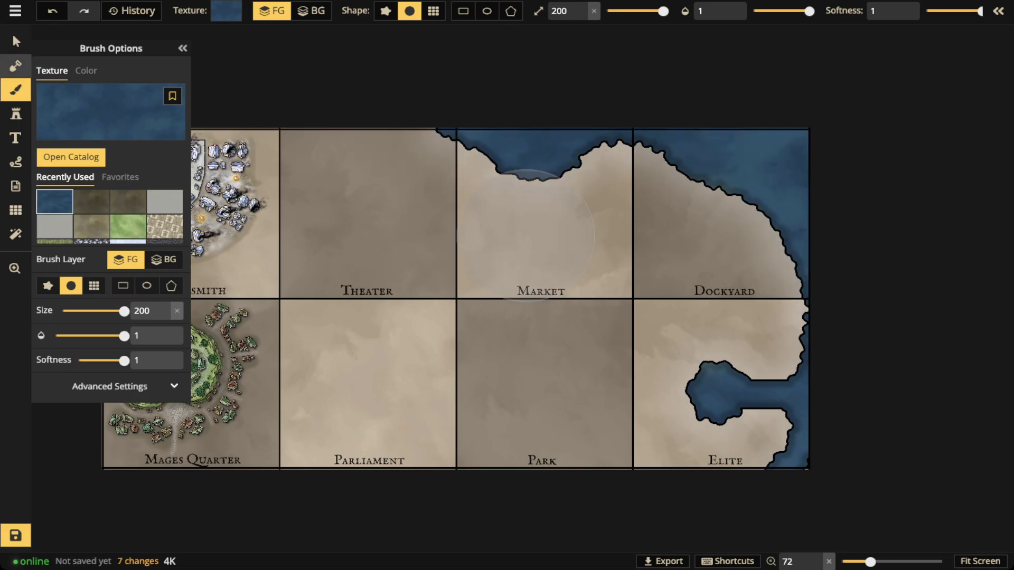
Set the inner shadow colour of the mask effects to opaque white (FFFFFF).
left_click(16, 65)
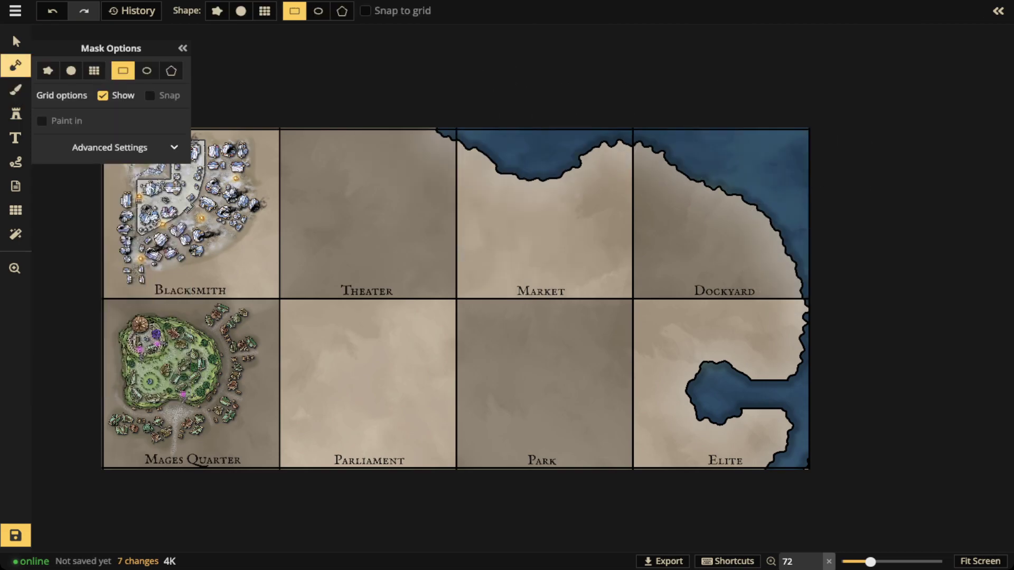
left_click(174, 148)
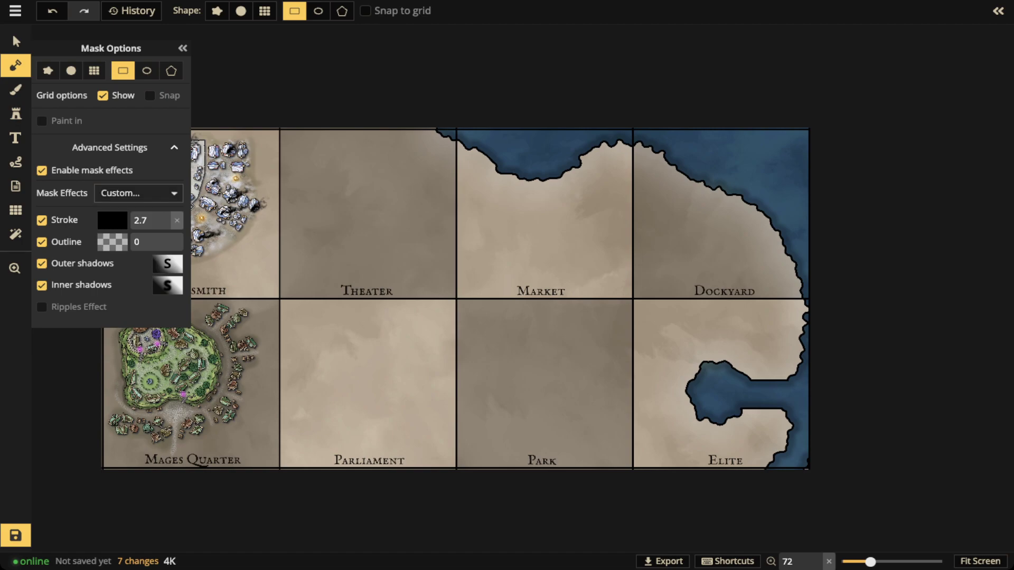
left_click(167, 285)
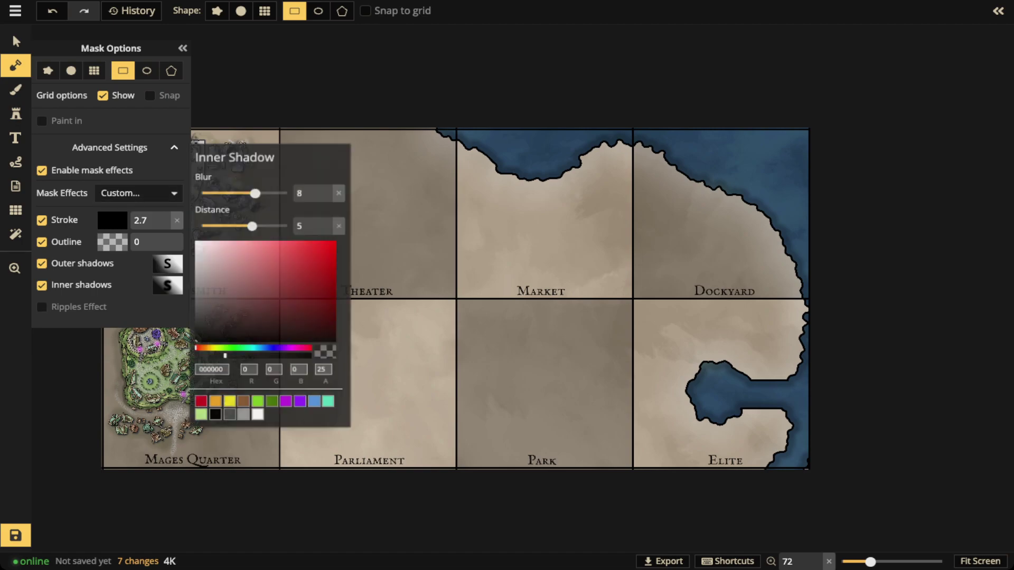
left_click(259, 417)
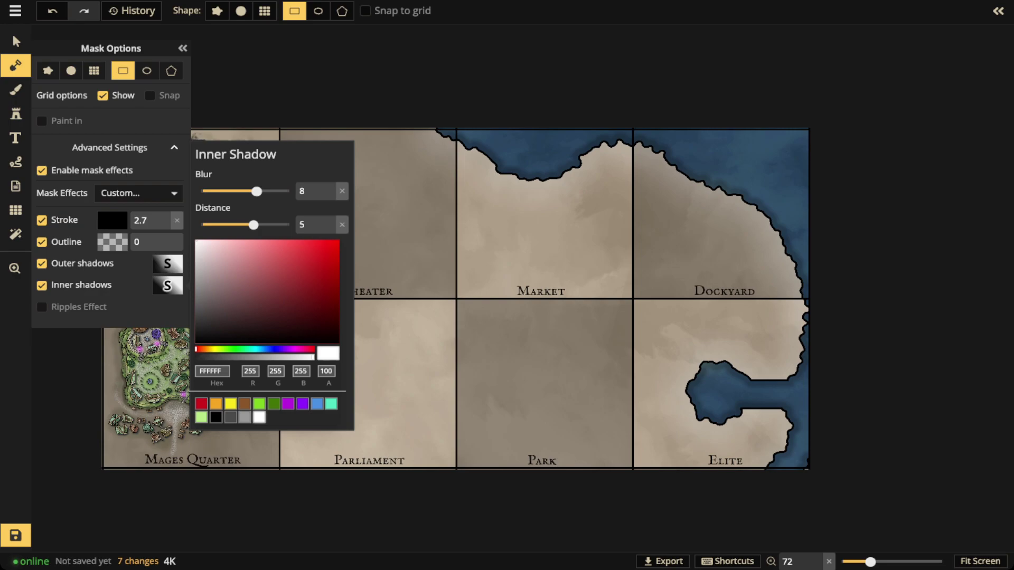
Set the inner shadow of the mask effects to blur 30, distance 5 and white colour at 22 opacity.
left_click_drag(256, 191, 272, 191)
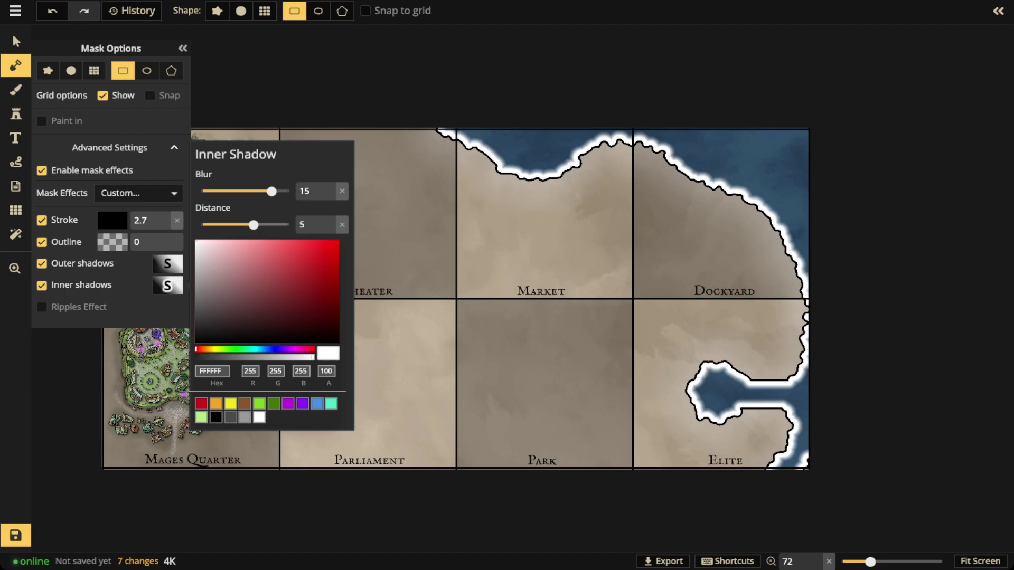
left_click_drag(253, 224, 232, 225)
left_click(222, 357)
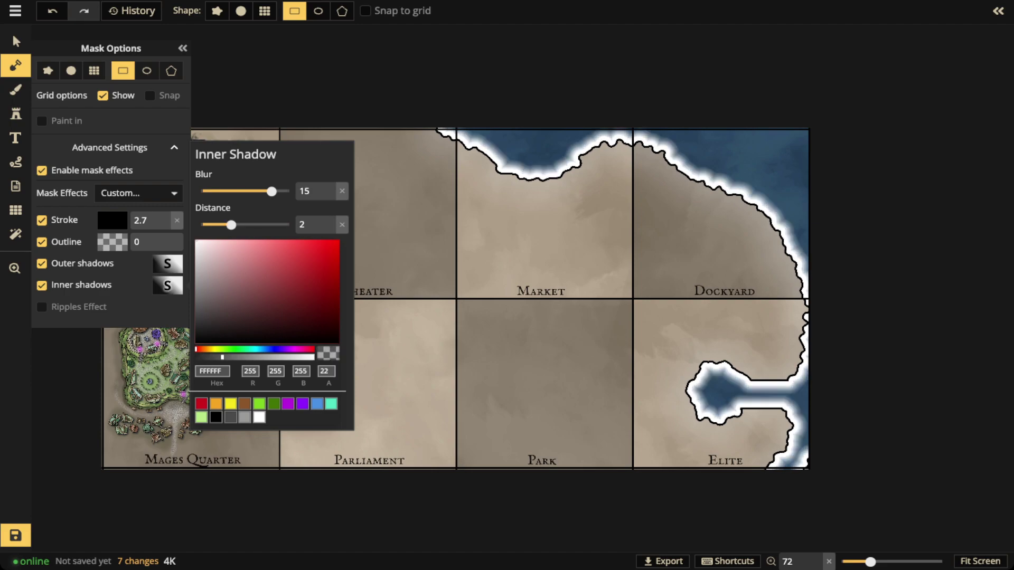
left_click_drag(223, 358, 314, 358)
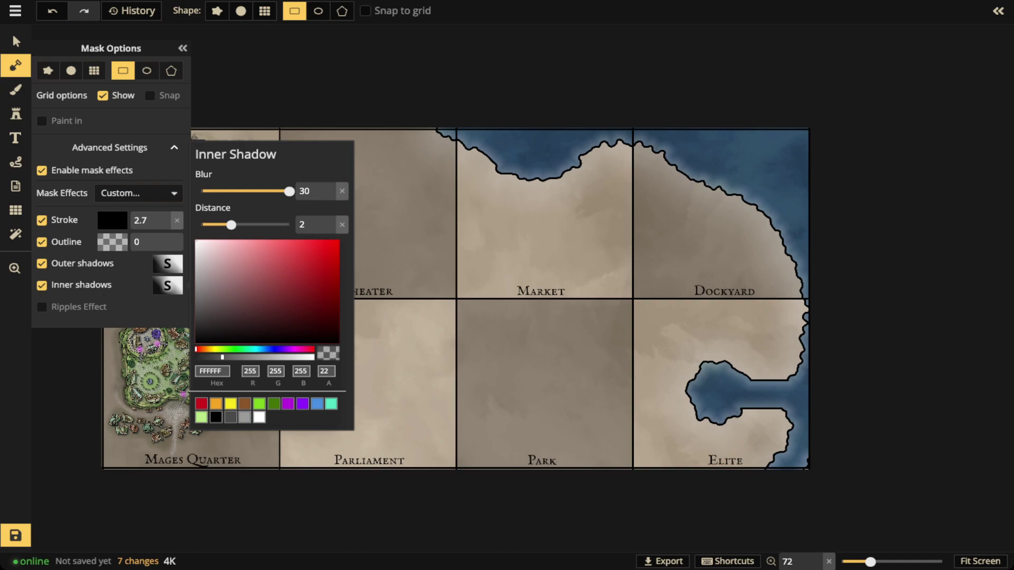
left_click_drag(230, 224, 251, 224)
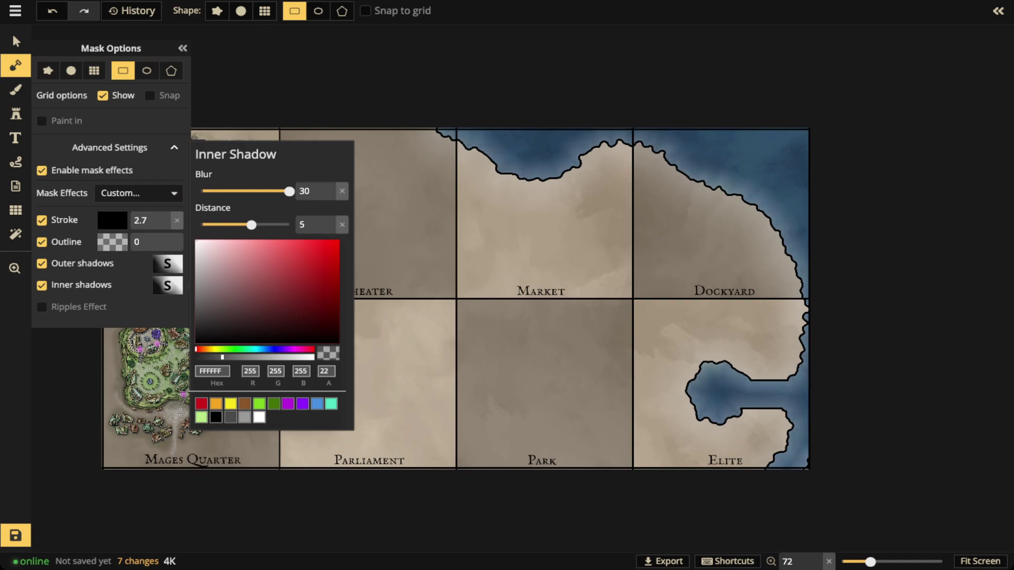
Set the outer shadow of the mask effects to brown 8B572A at 32 opacity and reduce its blur.
left_click(167, 263)
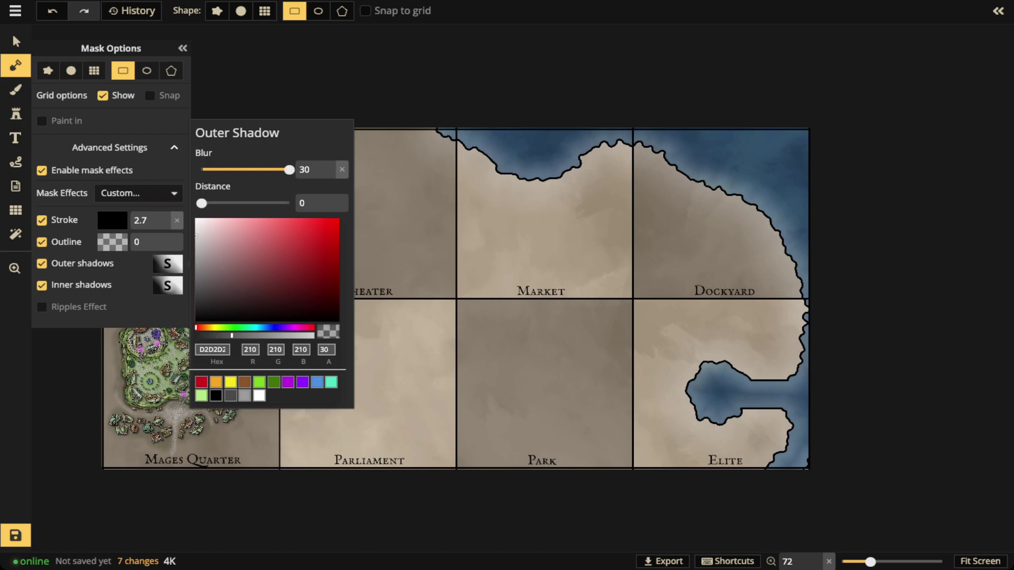
left_click(245, 382)
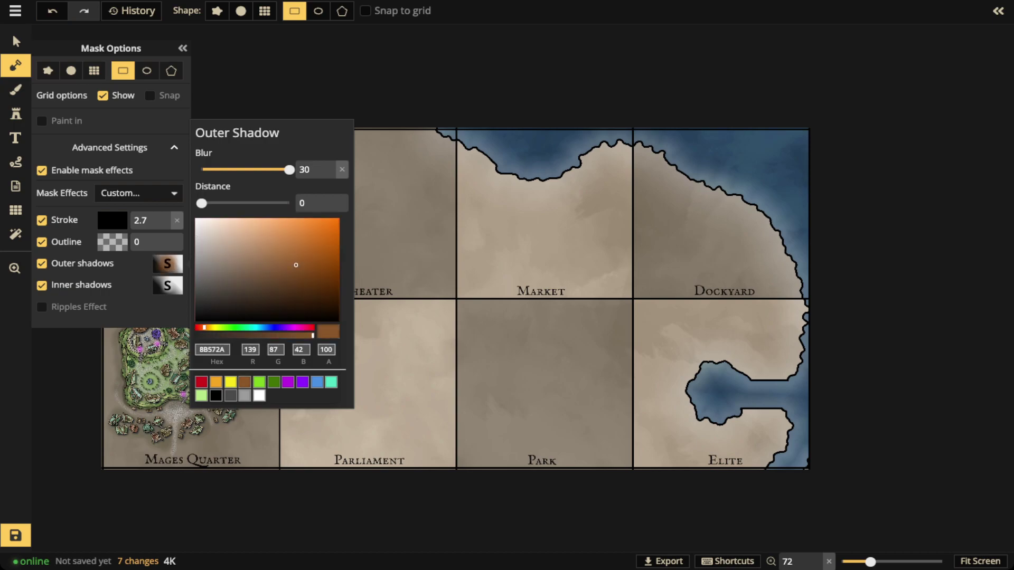
left_click(234, 335)
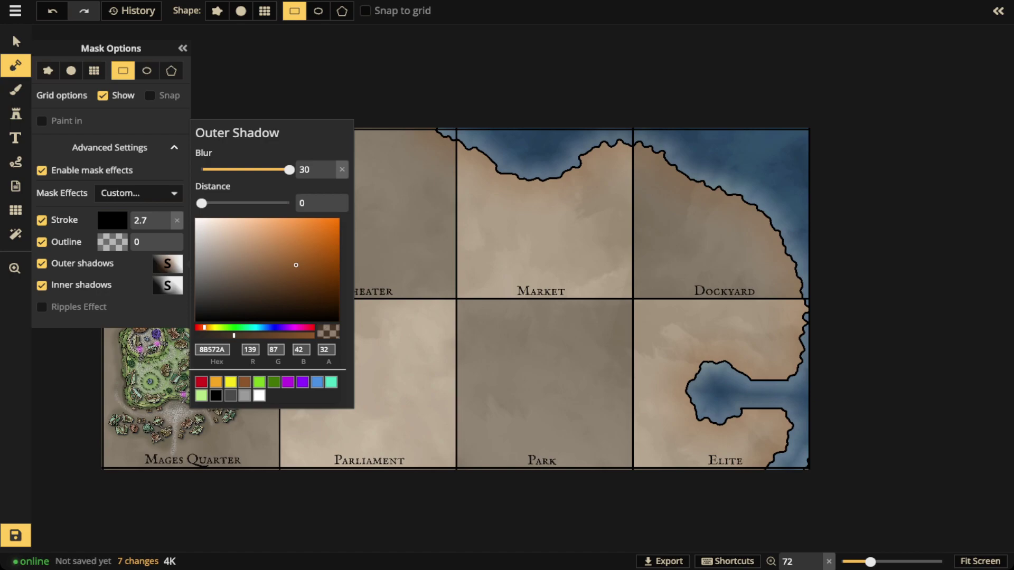
left_click(241, 170)
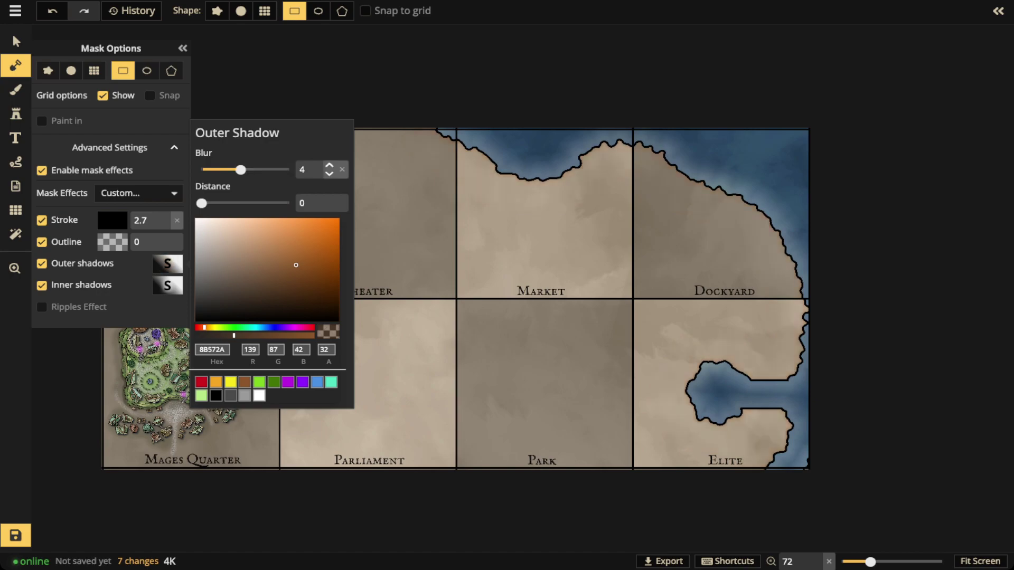
left_click_drag(240, 169, 255, 169)
left_click(16, 41)
scroll(510, 198, "down", 1)
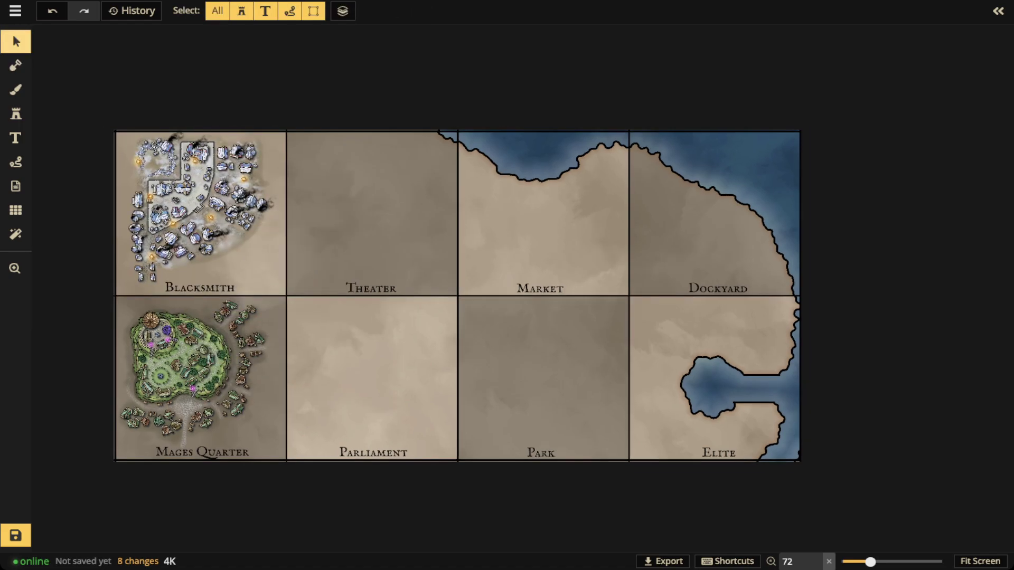
scroll(456, 300, "up", 1)
left_click_drag(456, 300, 517, 279)
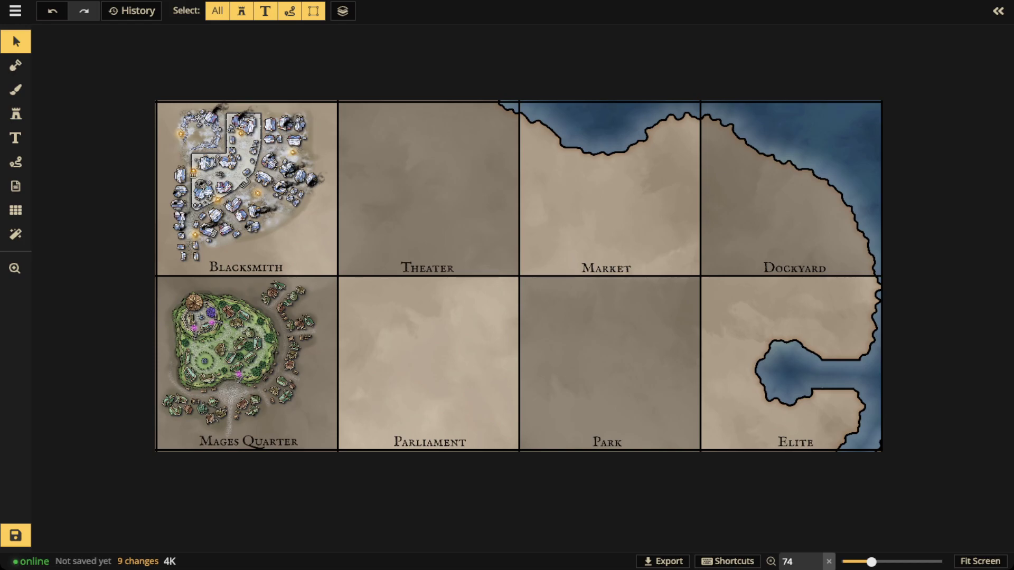
scroll(706, 226, "up", 1)
left_click_drag(705, 226, 749, 243)
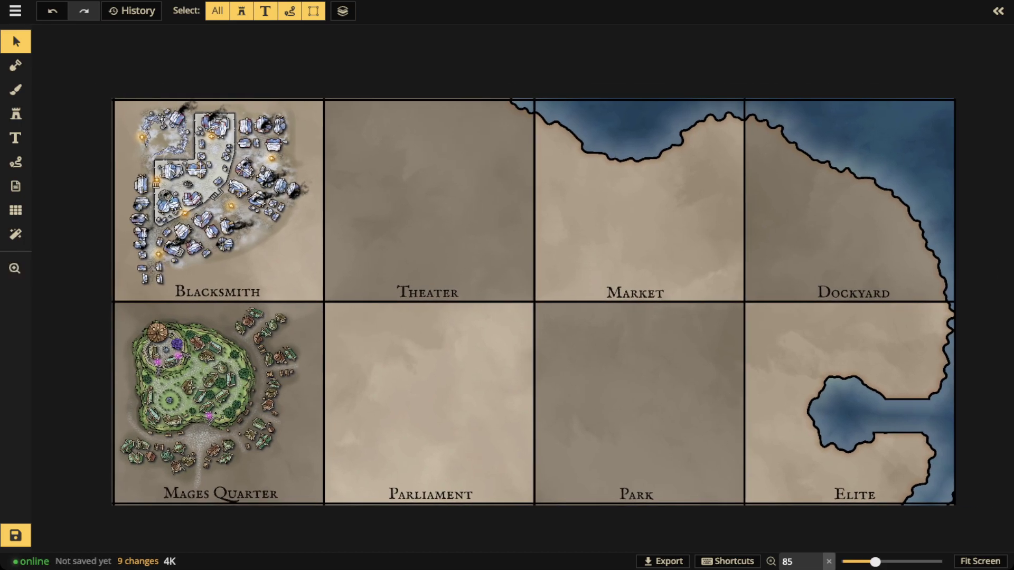
scroll(507, 285, "down", 3)
scroll(507, 286, "up", 3)
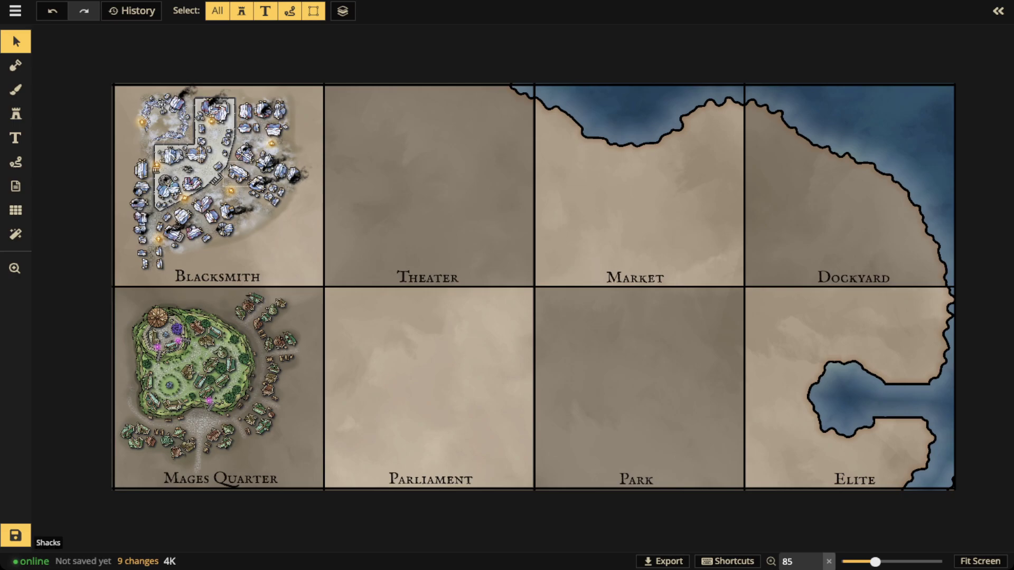
Try a copy of the Mages Quarter's green outline ring in the Theater tile, and delete that copy.
scroll(215, 341, "up", 3)
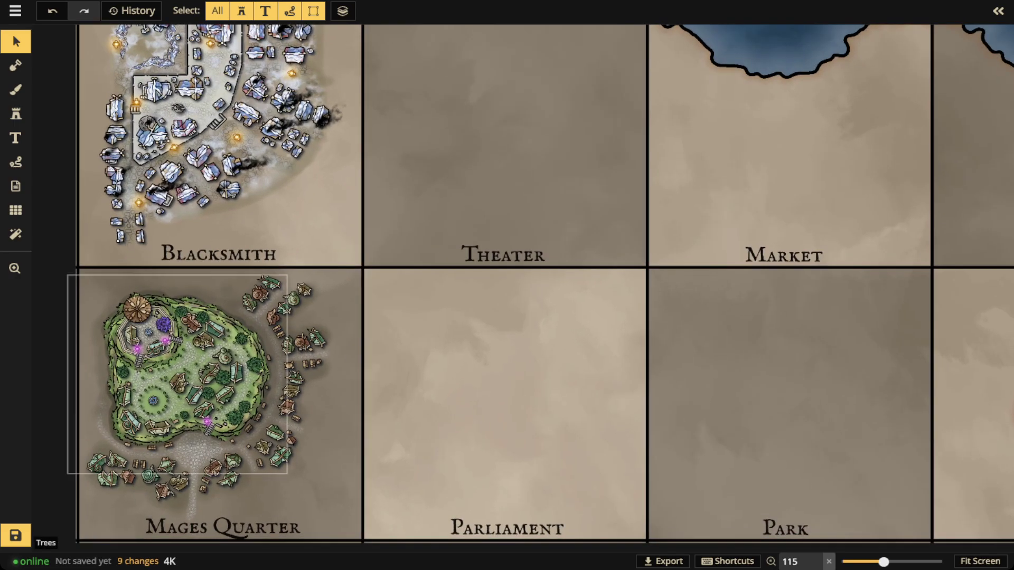
left_click(158, 346)
key("ctrl+c")
key("ctrl+v")
key("space")
left_click_drag(519, 143, 511, 198)
scroll(511, 197, "up", 12)
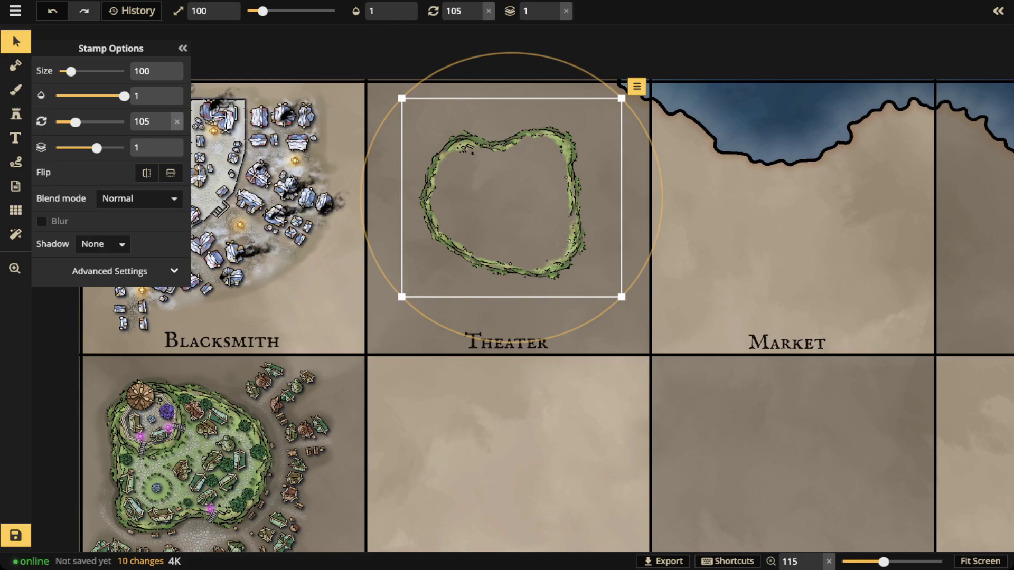
key("Delete")
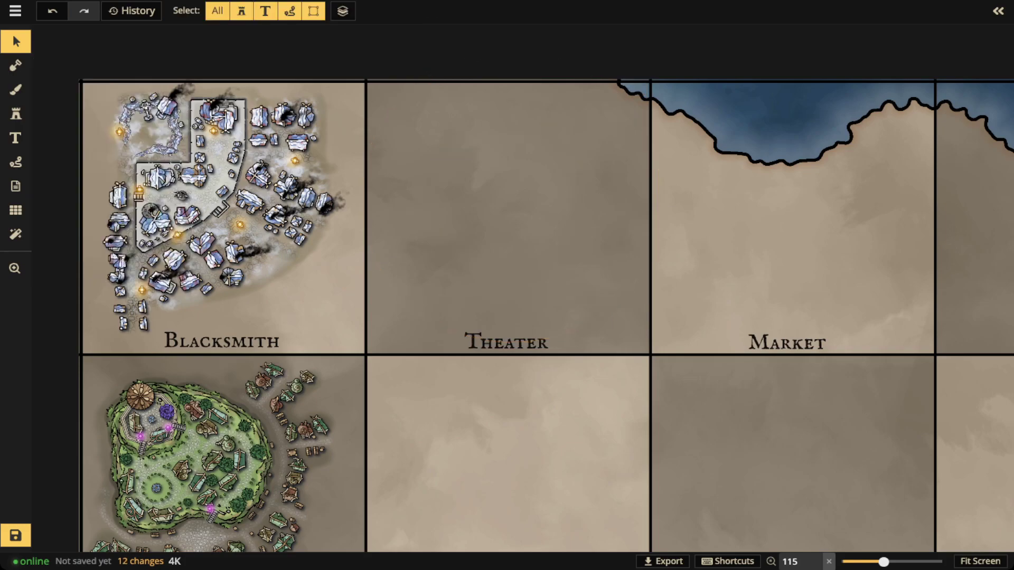
Draw a freehand path from the Theater tile down into the Parliament tile and give it the solid line style.
scroll(517, 215, "down", 3)
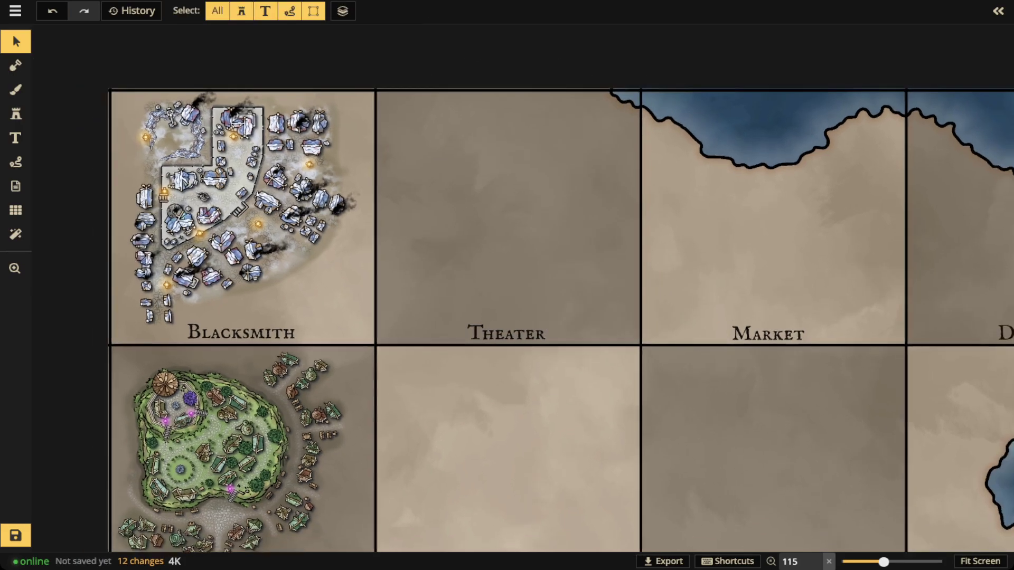
left_click_drag(516, 214, 472, 216)
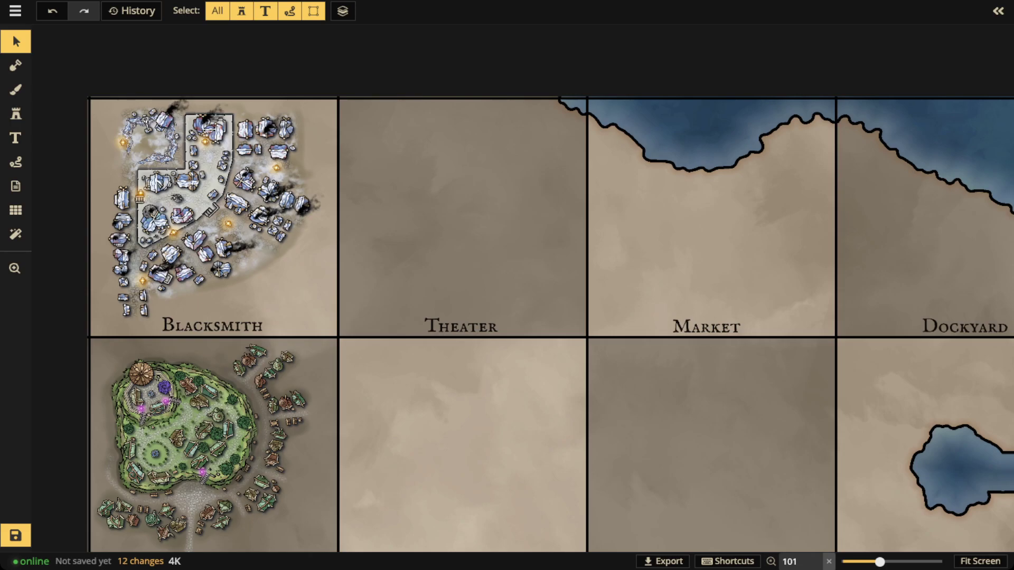
left_click(15, 185)
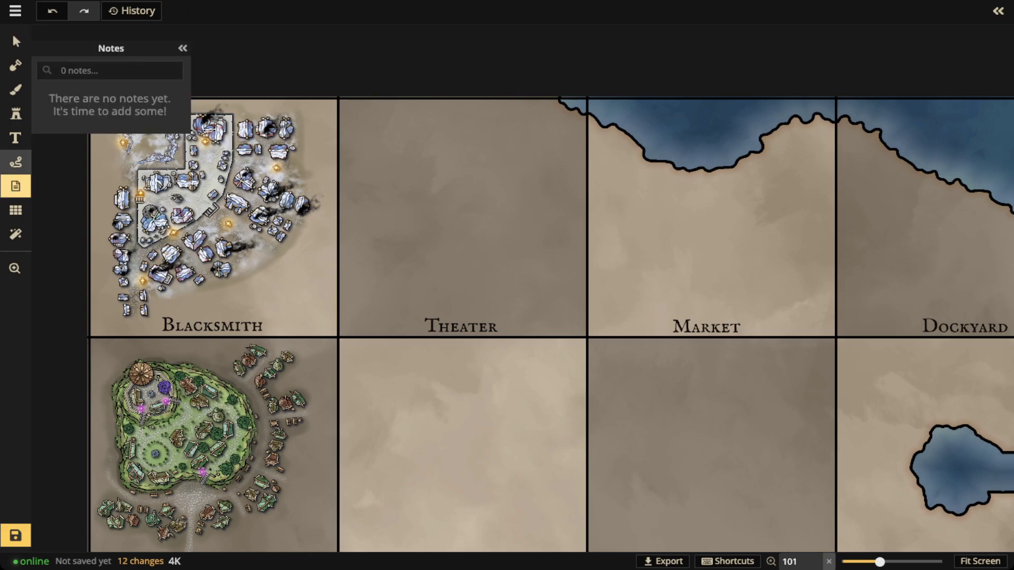
left_click(16, 162)
left_click(156, 70)
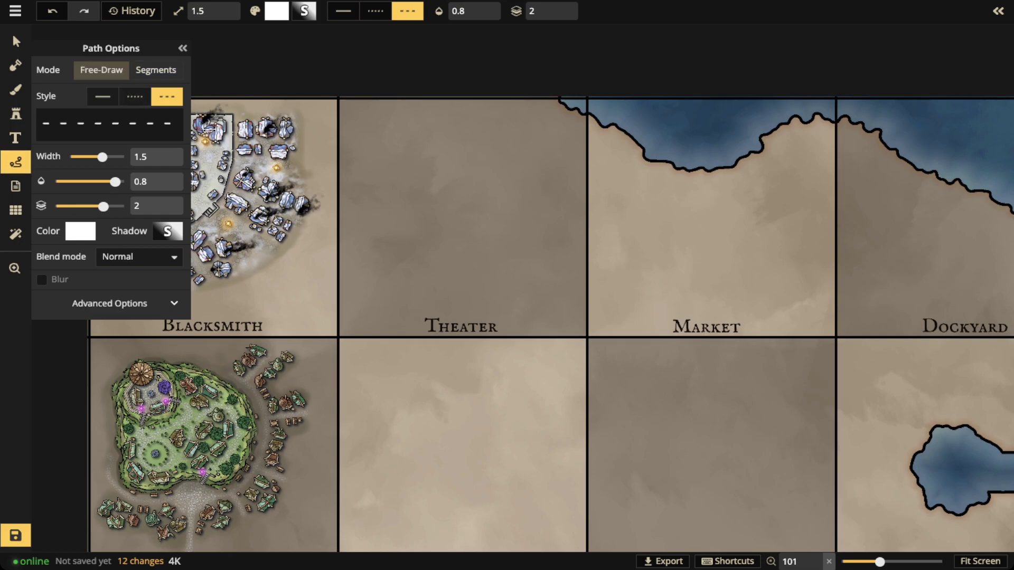
left_click_drag(544, 373, 545, 381)
left_click(103, 70)
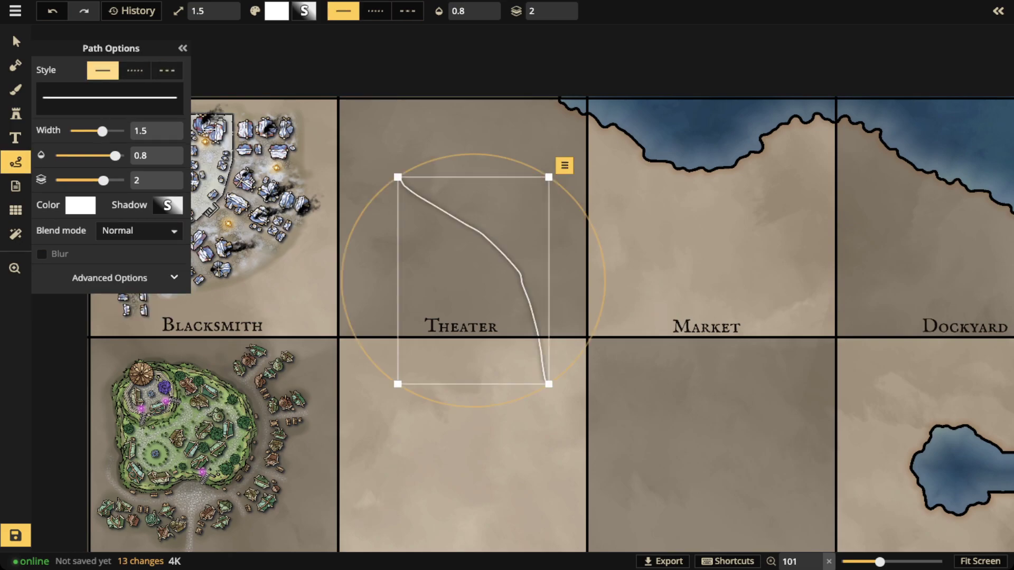
Set the path's width to 4.5 and opacity to 0.15, and make its shadow transparent with blur 0.
left_click_drag(102, 131, 123, 131)
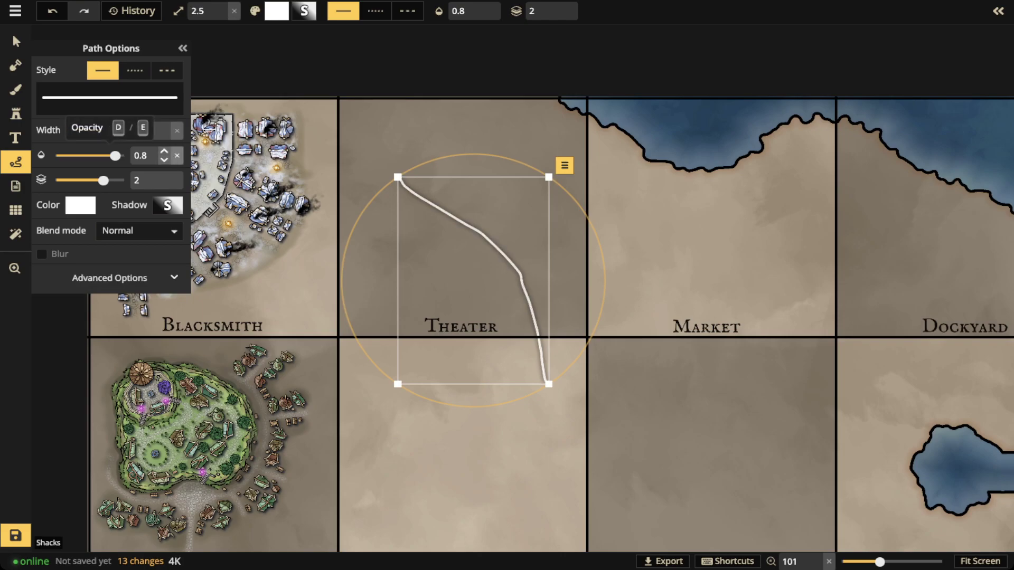
left_click(168, 205)
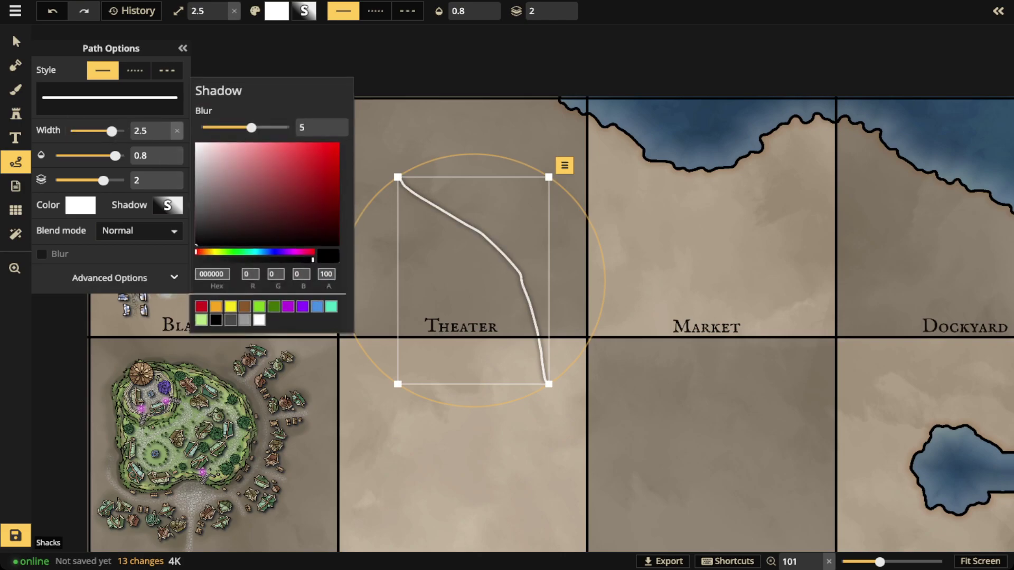
left_click_drag(313, 260, 196, 259)
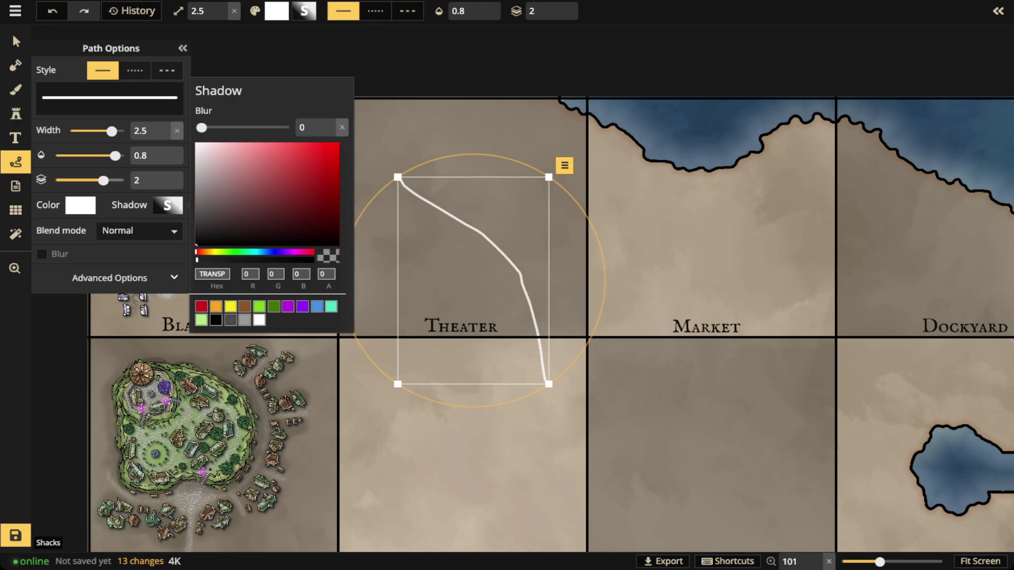
left_click_drag(115, 156, 70, 156)
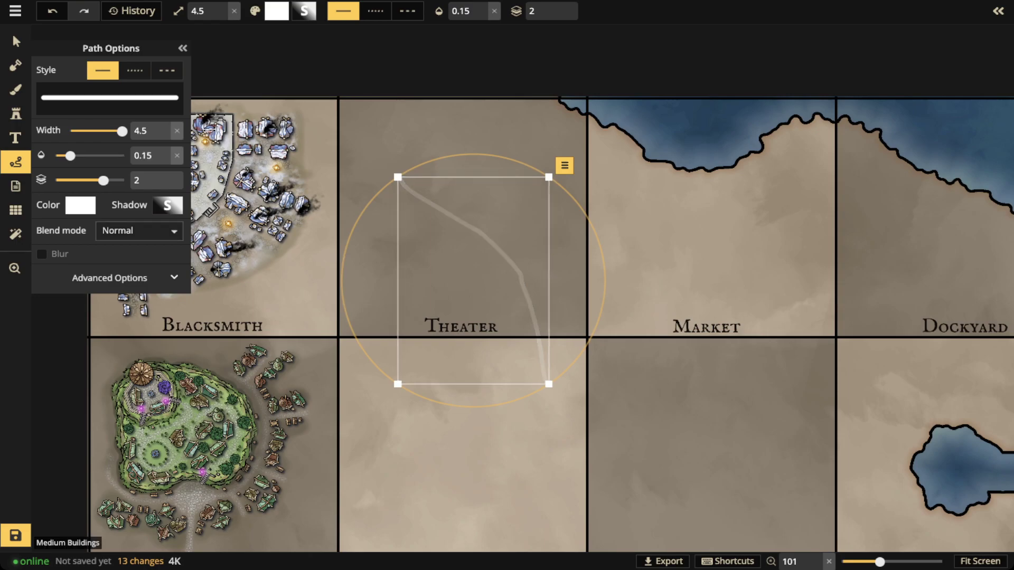
Try other blend modes on the path, including Multiply, Screen and Overlay, and return it to Normal.
left_click(139, 231)
key("Down")
key("Down")
key("Down")
key("Down")
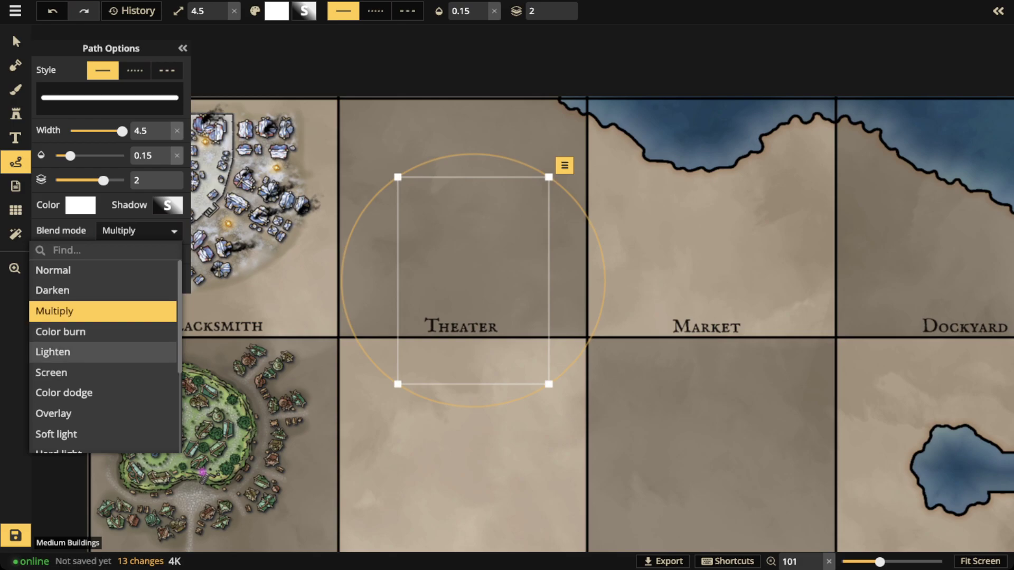
key("Down")
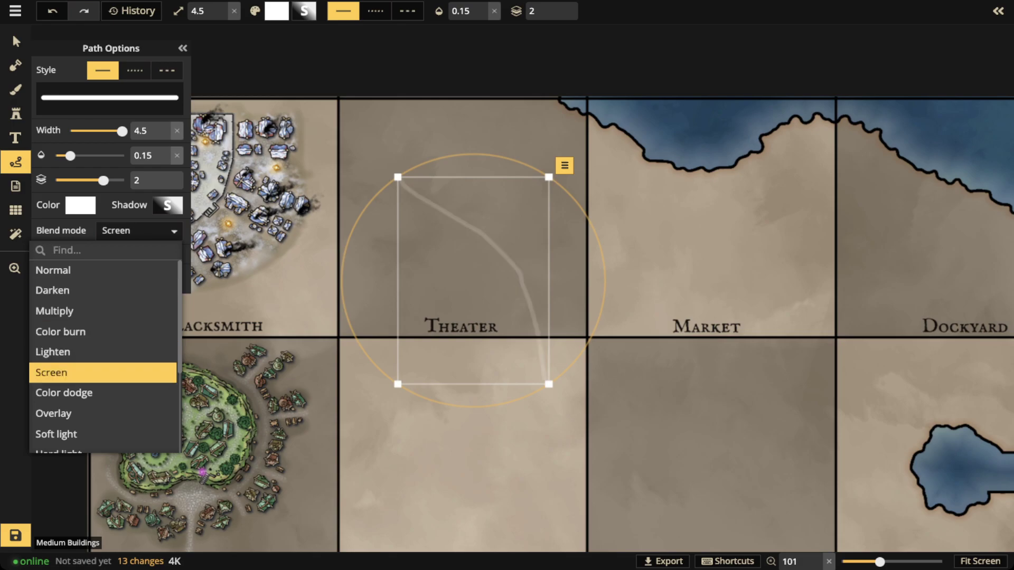
key("Down")
key("Down")
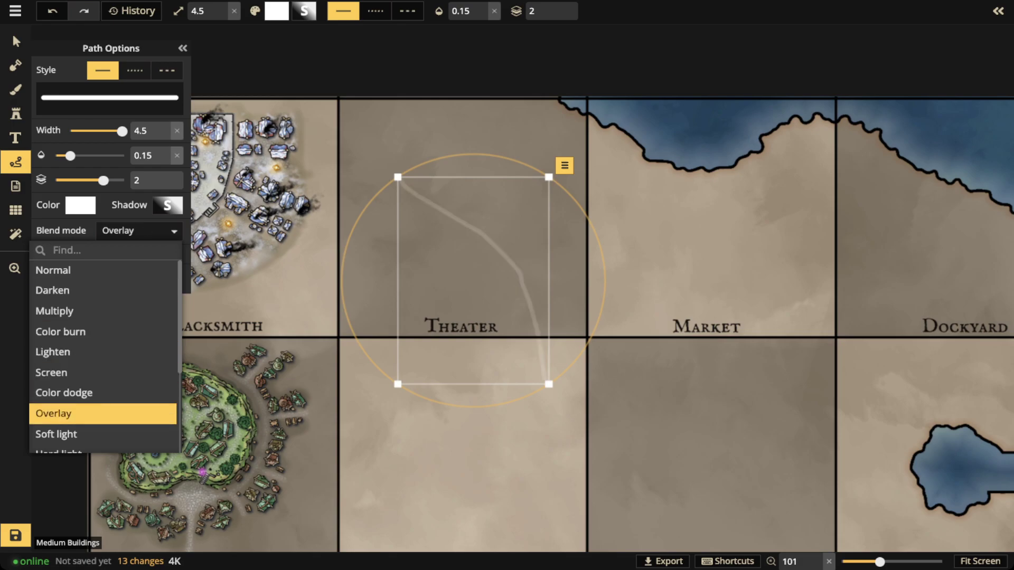
left_click(79, 434)
left_click(79, 271)
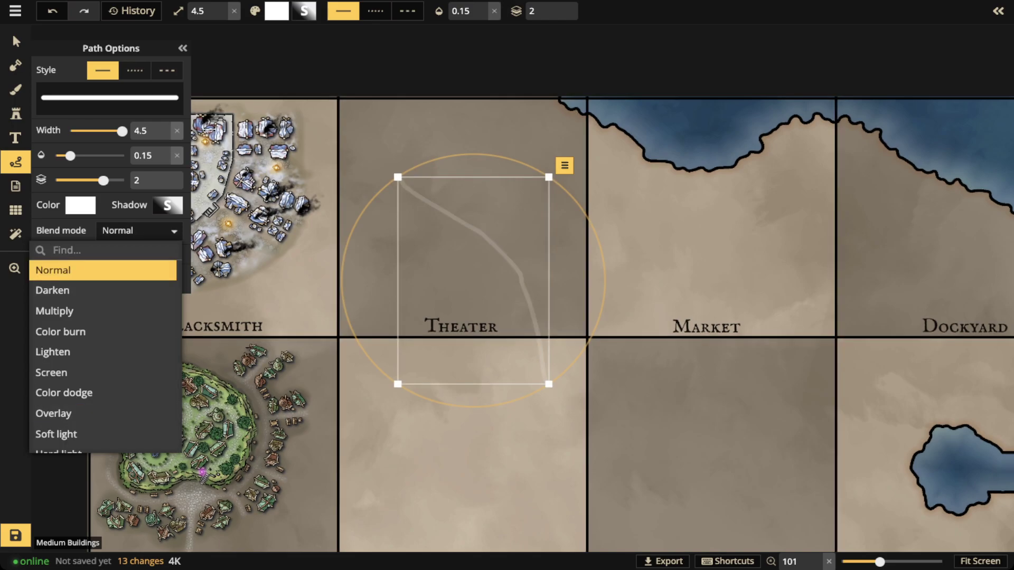
Delete the trial path running from the Theater tile into the Parliament tile.
left_click(16, 41)
scroll(463, 275, "down", 4)
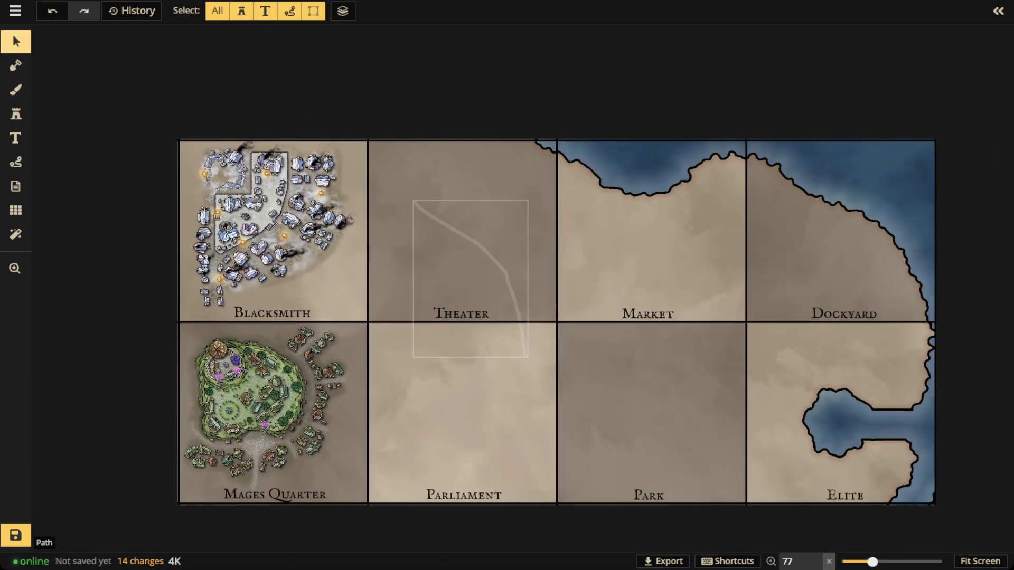
left_click(480, 245)
key("Delete")
Draw a faint white freehand road from the Dockyard coast through the Park and Parliament tiles up into the Theater tile.
left_click(16, 162)
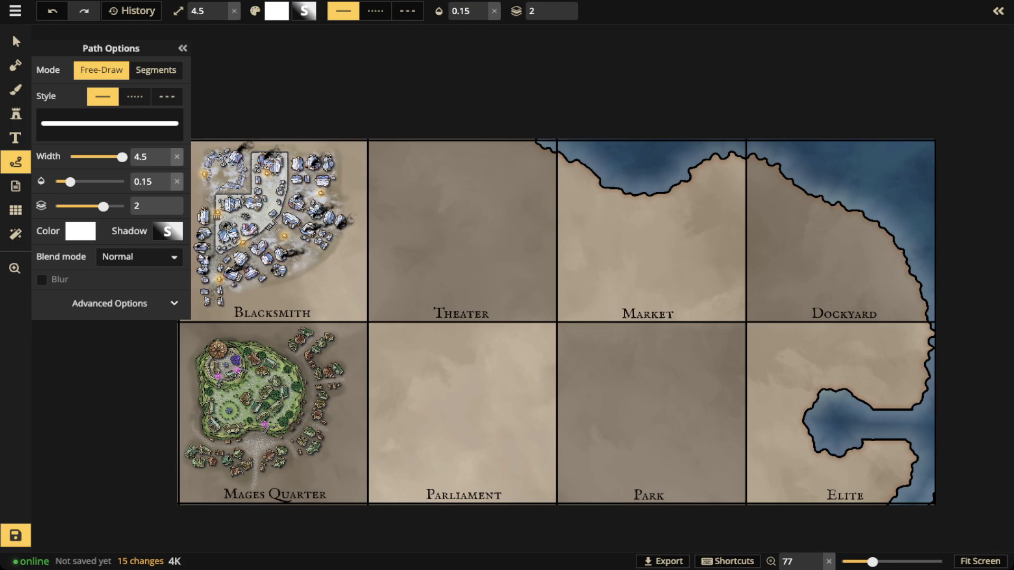
mouse_move(838, 208)
left_mouse_down()
mouse_move(814, 227)
mouse_move(810, 249)
mouse_move(782, 258)
mouse_move(755, 306)
mouse_move(722, 327)
mouse_move(712, 353)
mouse_move(670, 365)
mouse_move(521, 368)
mouse_move(497, 317)
mouse_move(455, 276)
mouse_move(453, 246)
left_mouse_up()
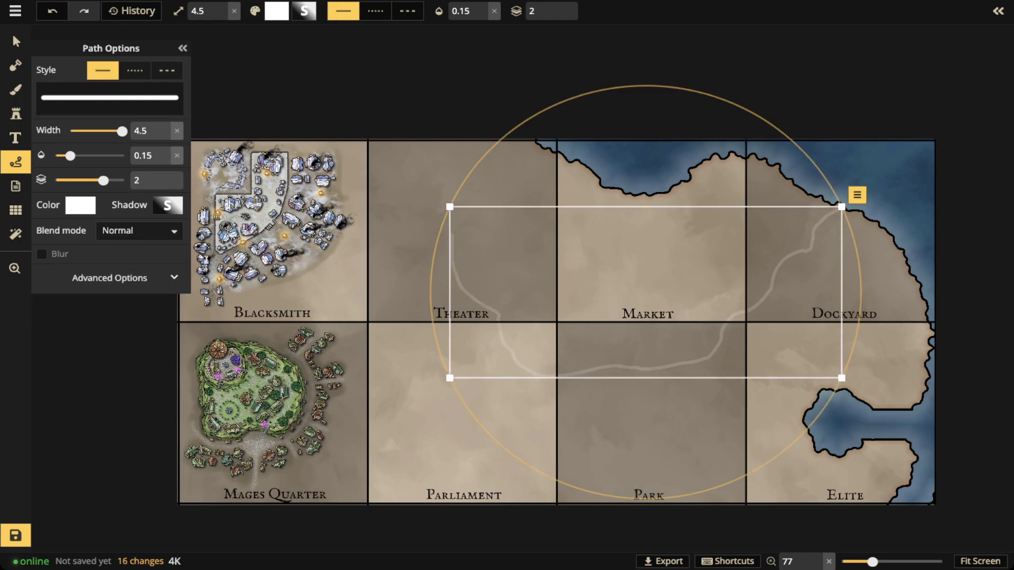
key("Escape")
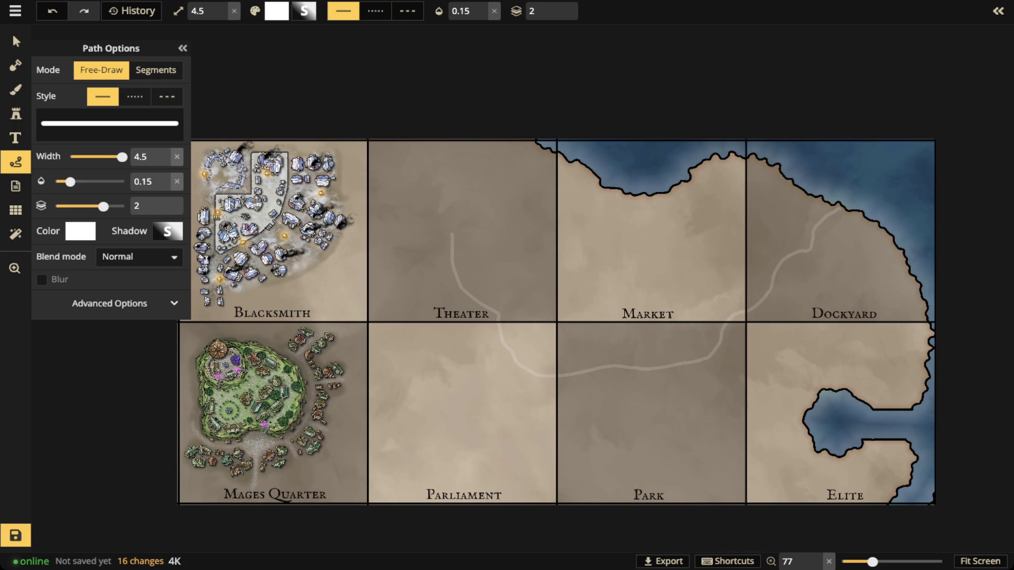
left_click(16, 41)
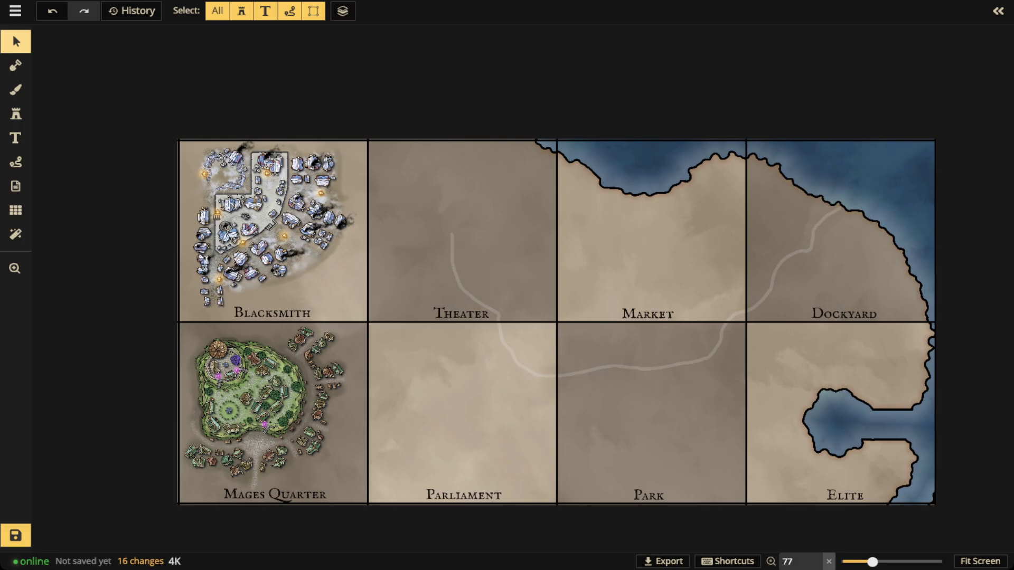
left_click(15, 162)
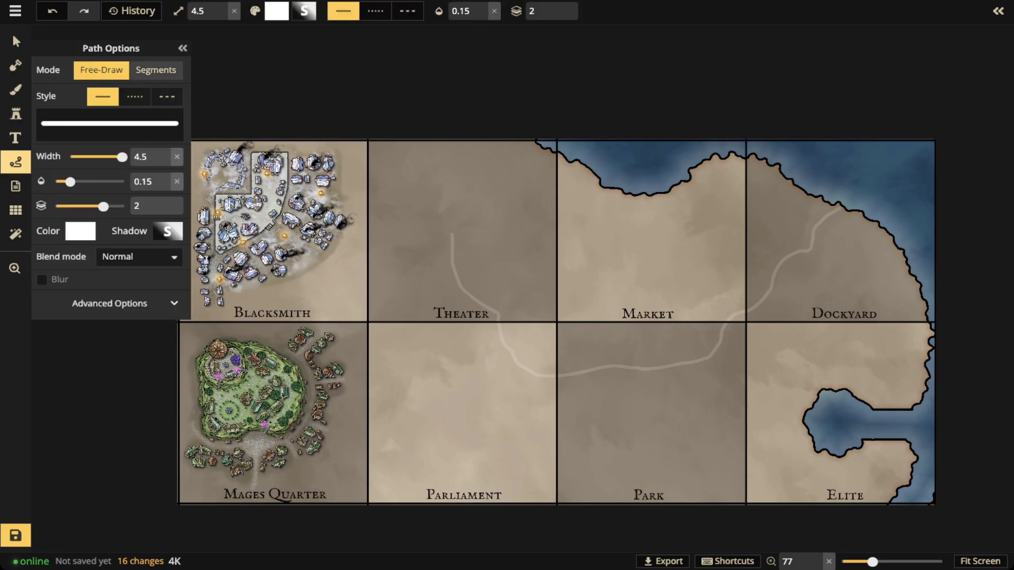
left_click(182, 48)
left_click(16, 161)
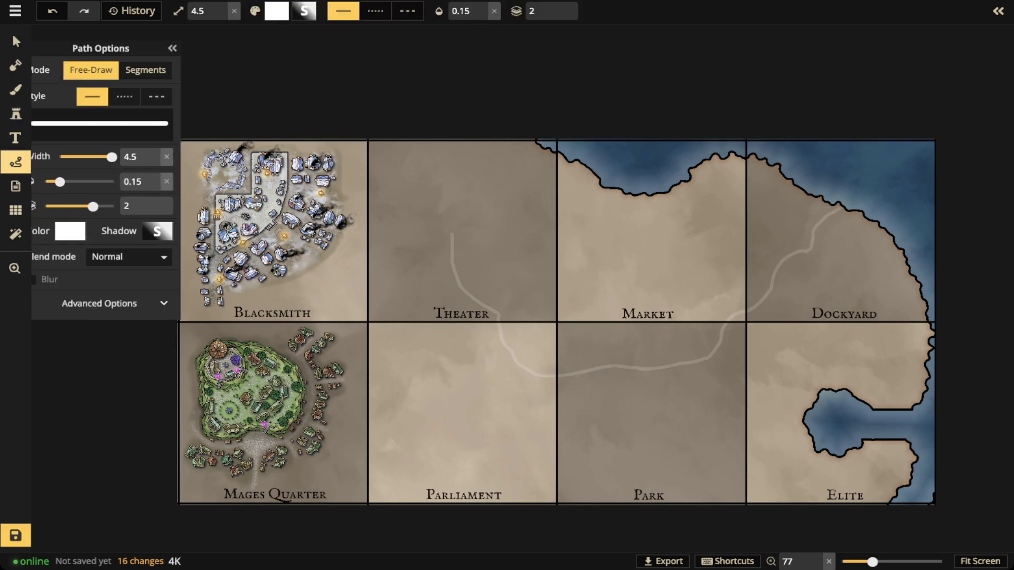
Delete the faint white road running from the Dockyard coast to the Theater tile.
left_click(156, 70)
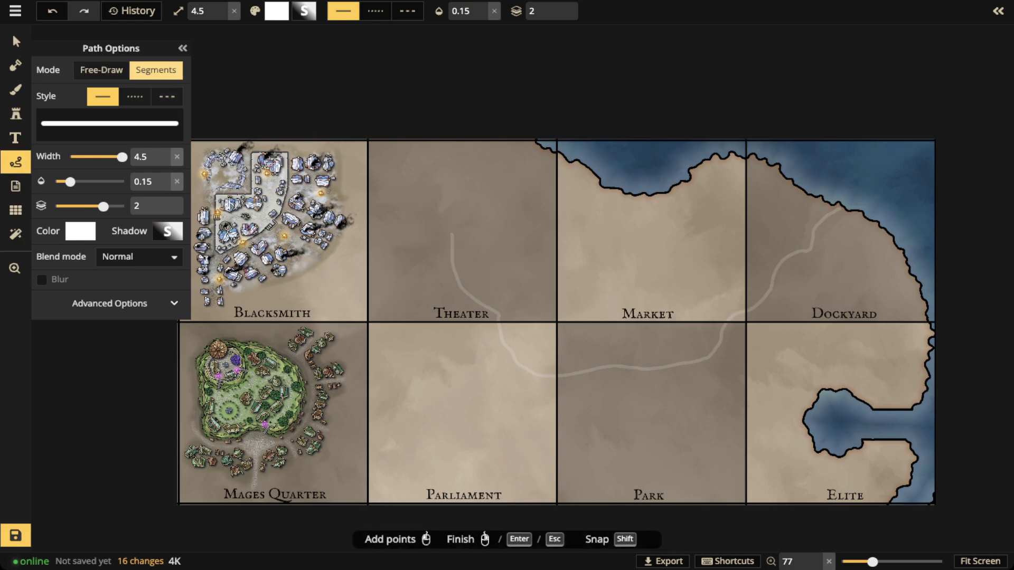
left_click(16, 42)
left_click(463, 288)
key("Delete")
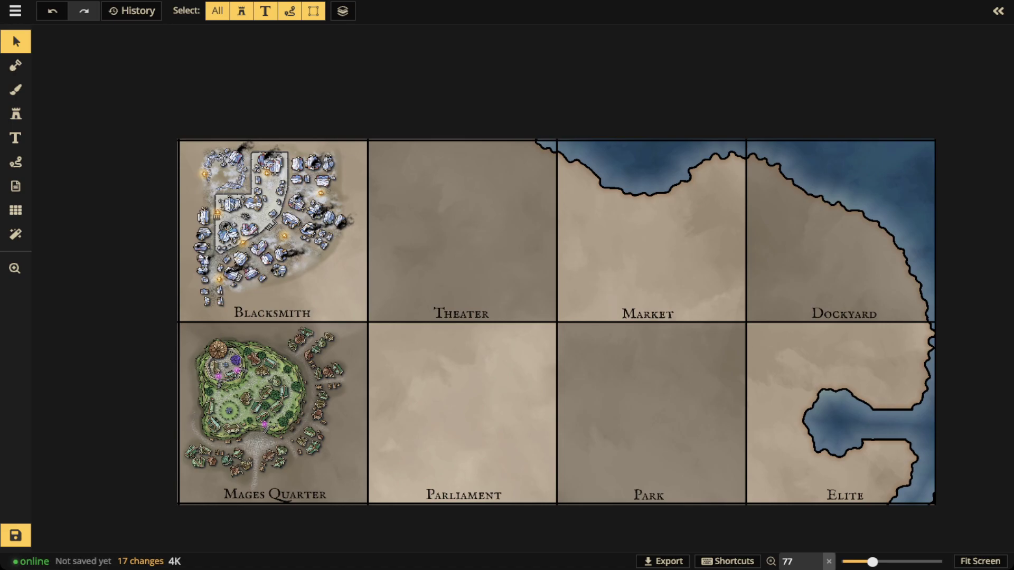
scroll(461, 226, "up", 3)
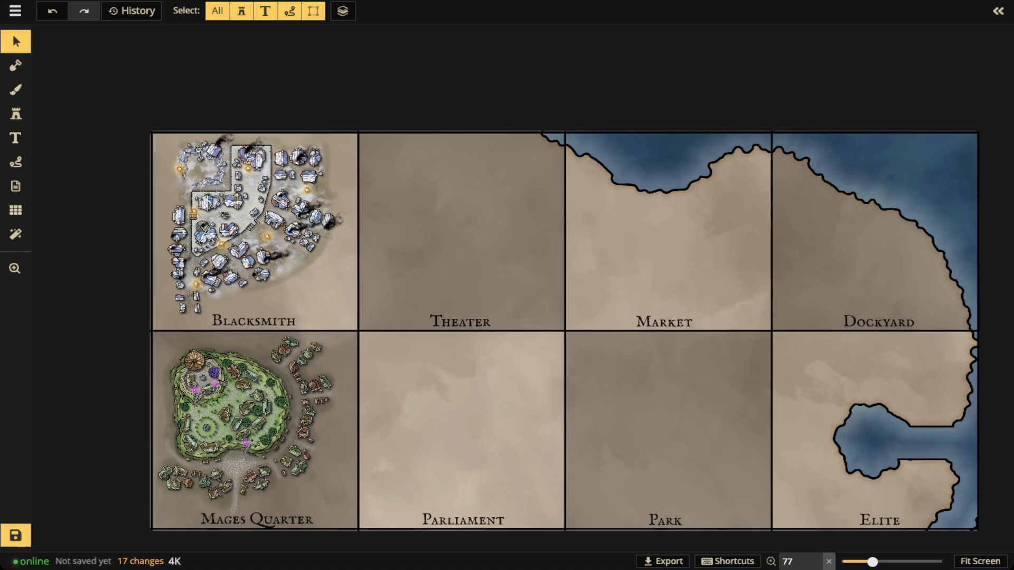
left_click(16, 114)
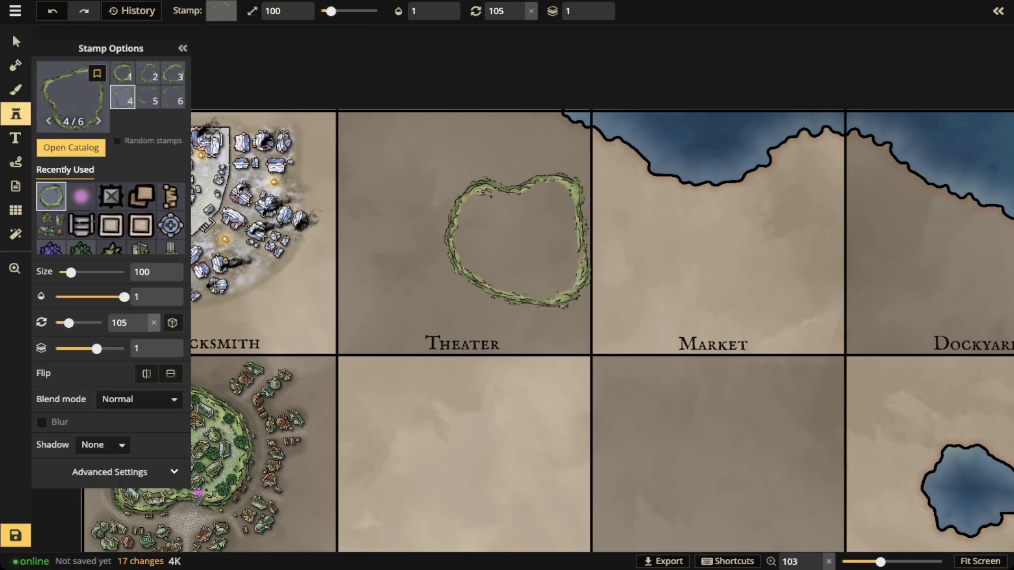
left_click(16, 162)
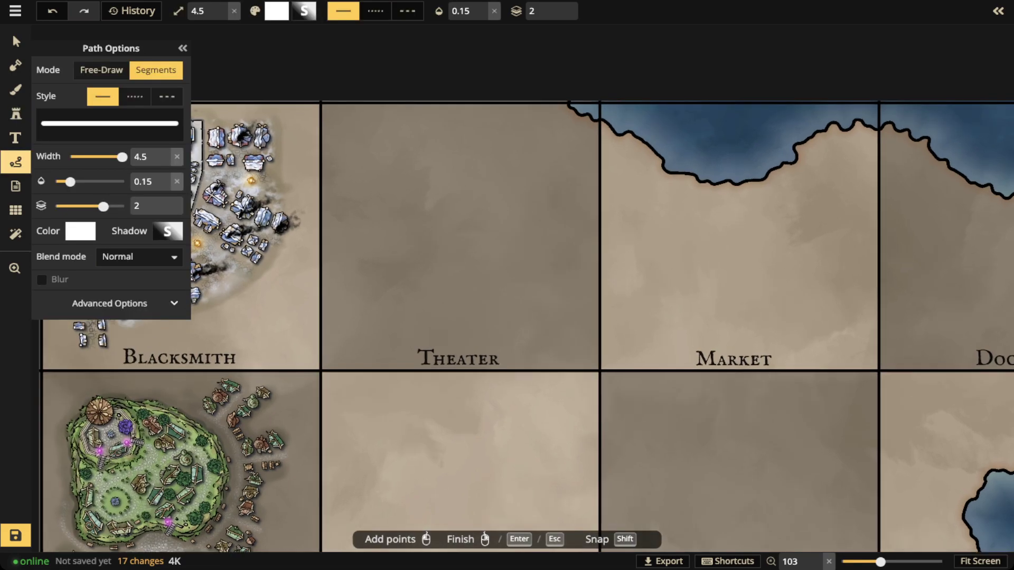
scroll(372, 208, "up", 2)
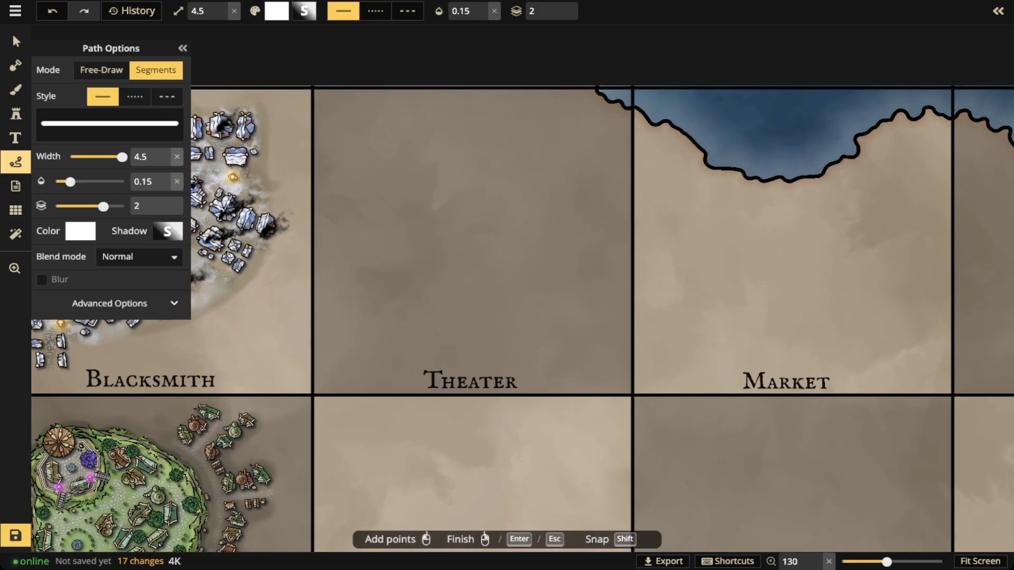
left_click(453, 164)
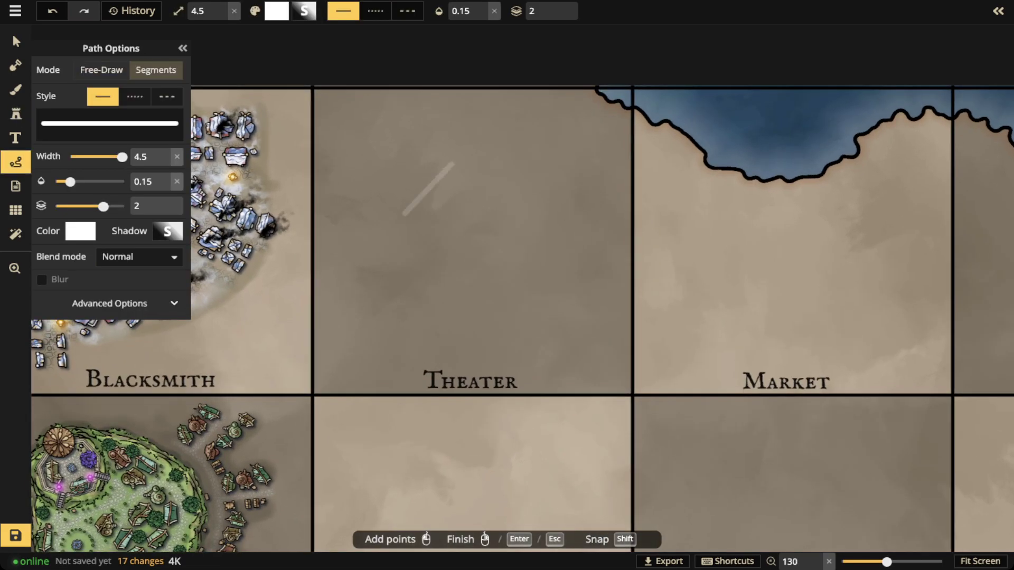
key("Escape")
Draw a closed freehand path loop in the Theater tile and make it black with width 1.2 and opacity 0.26.
left_click(101, 70)
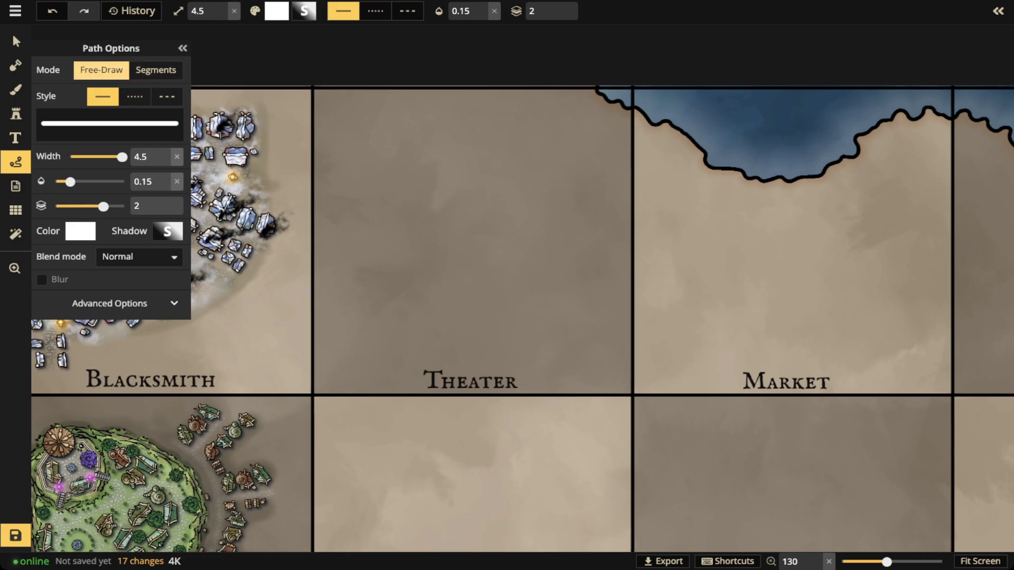
mouse_move(460, 166)
left_mouse_down()
mouse_move(392, 223)
mouse_move(459, 286)
mouse_move(526, 215)
mouse_move(457, 169)
left_mouse_up()
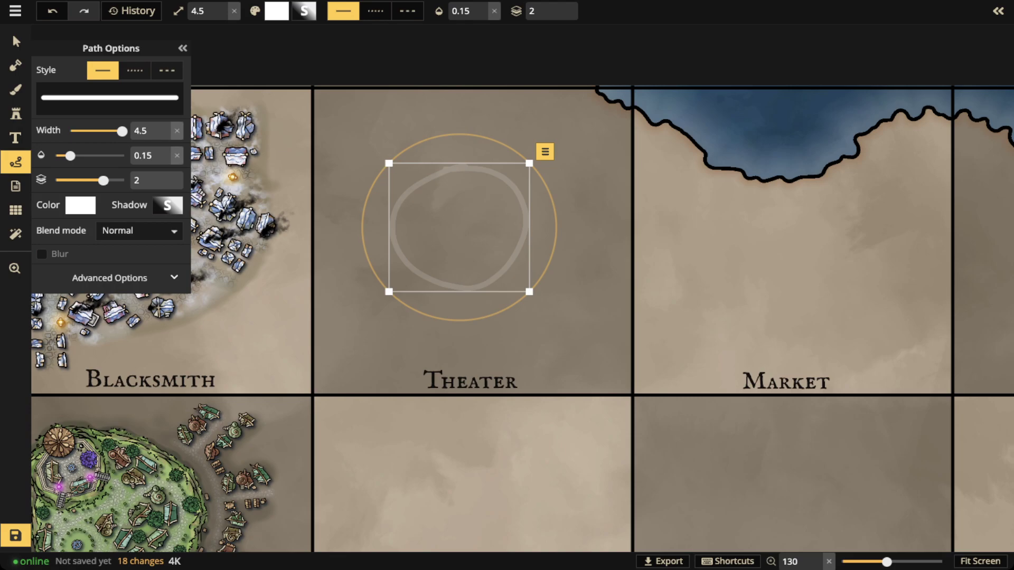
left_click(80, 205)
left_click(200, 294)
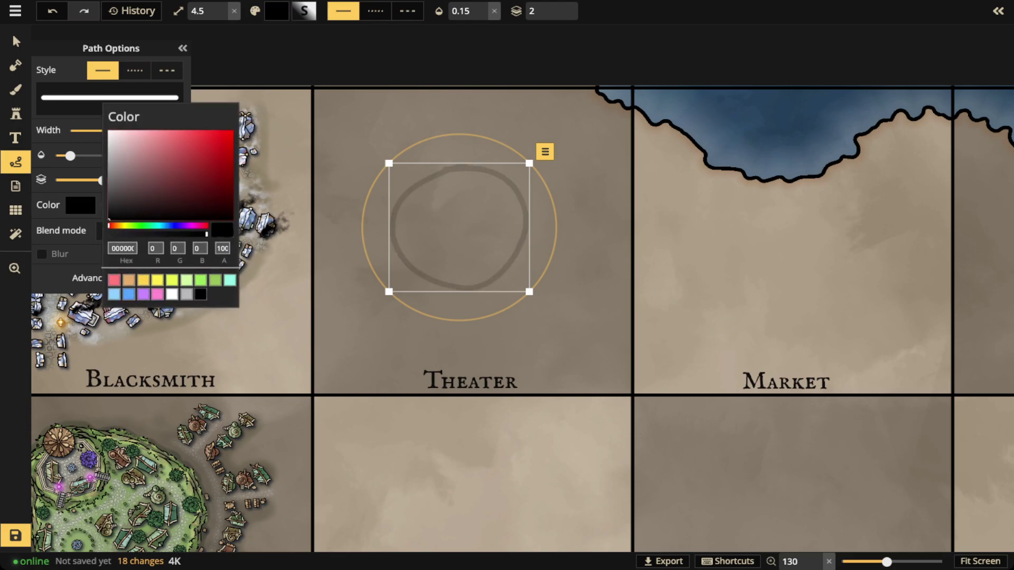
left_click_drag(122, 131, 79, 156)
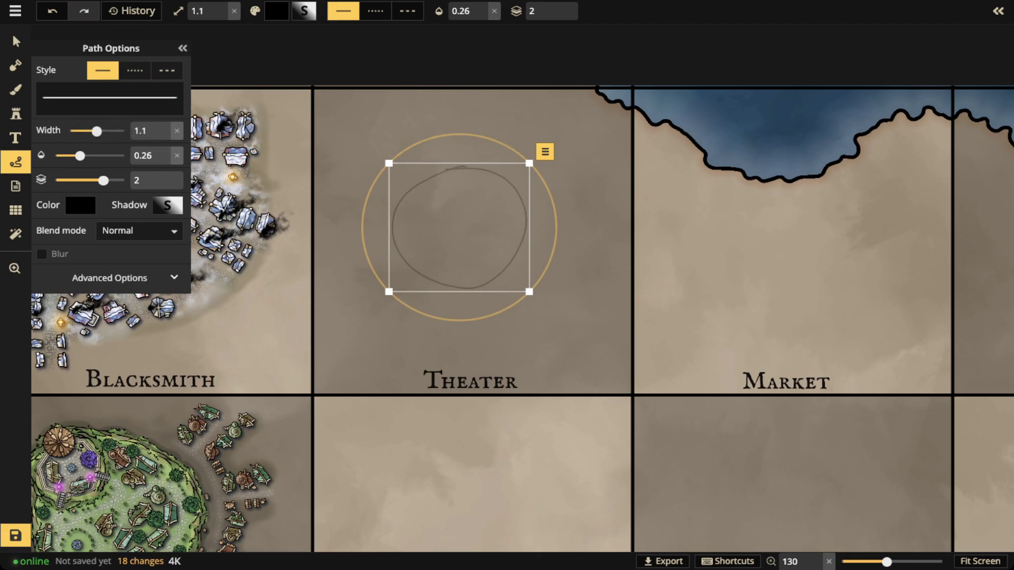
left_click_drag(97, 131, 99, 131)
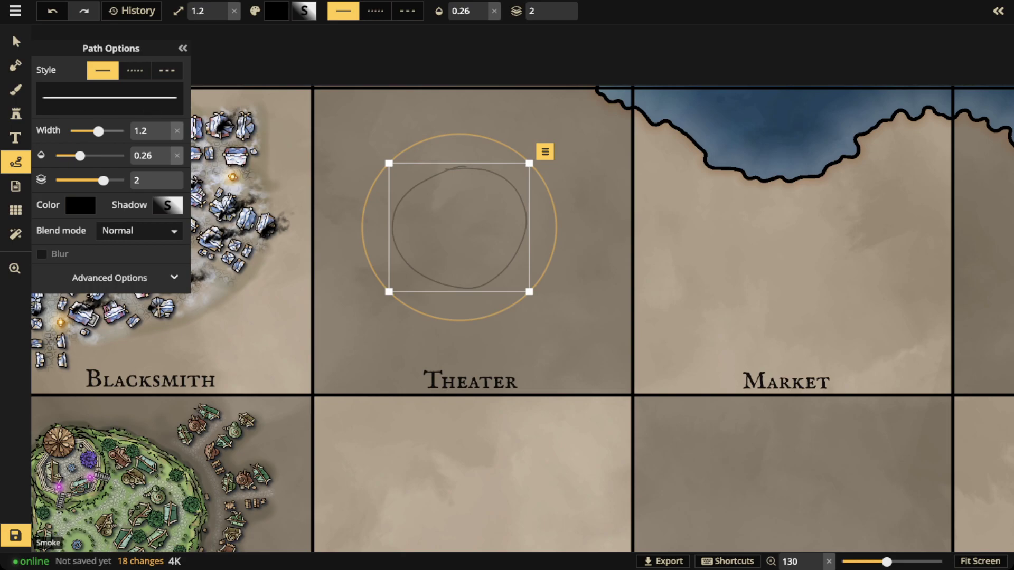
Replace the loop in the Theater tile with a dotted, kidney-shaped closed outline drawn freehand.
key("Delete")
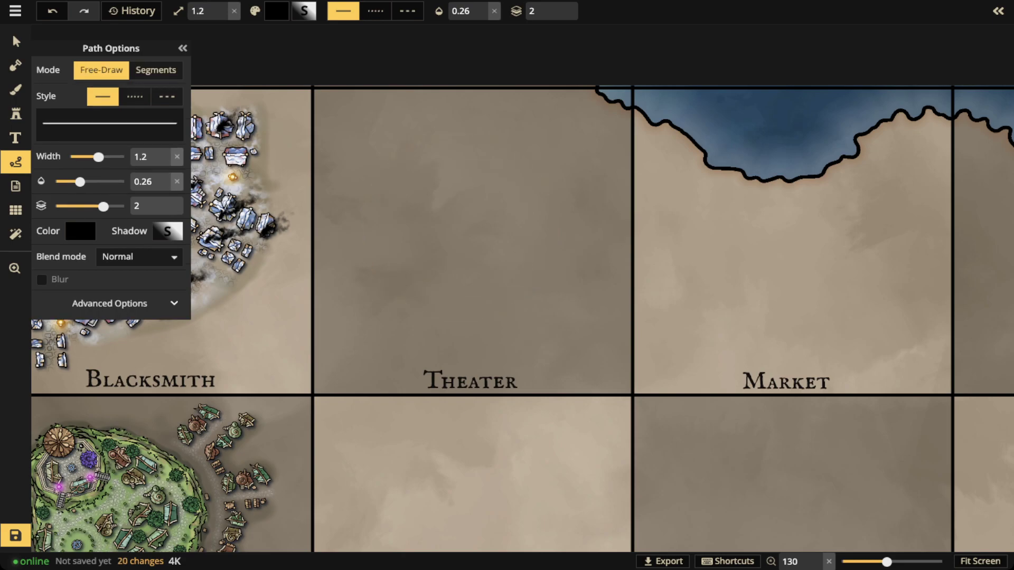
left_click(135, 96)
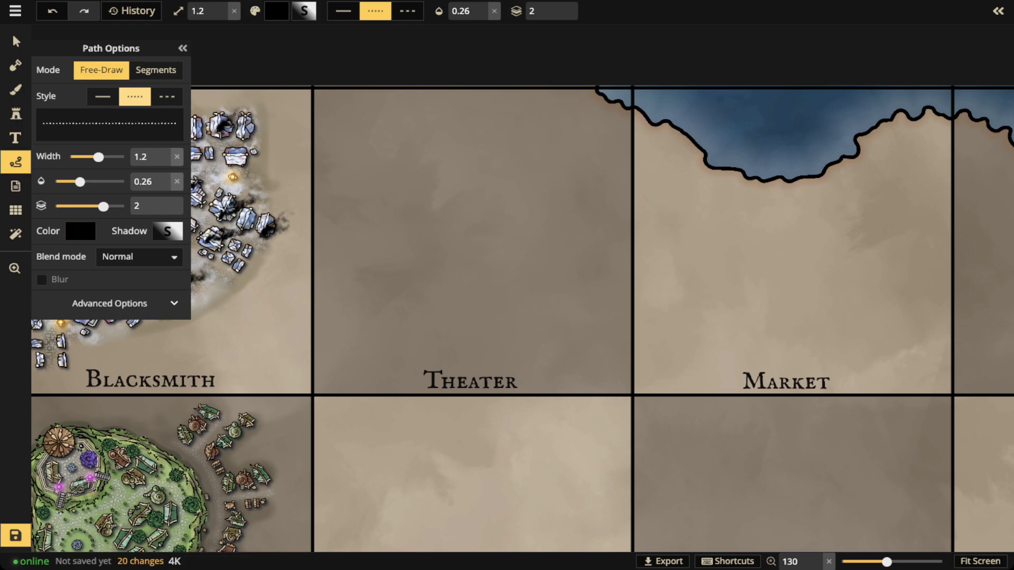
left_click_drag(427, 183, 430, 182)
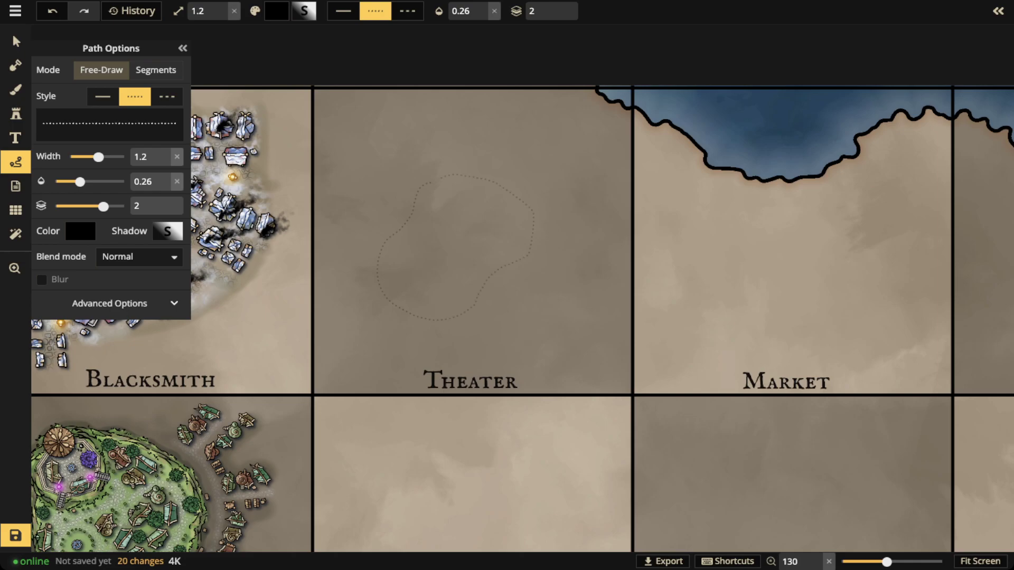
left_click_drag(424, 184, 427, 184)
left_click_drag(455, 247, 463, 232)
key("Escape")
scroll(472, 203, "up", 3)
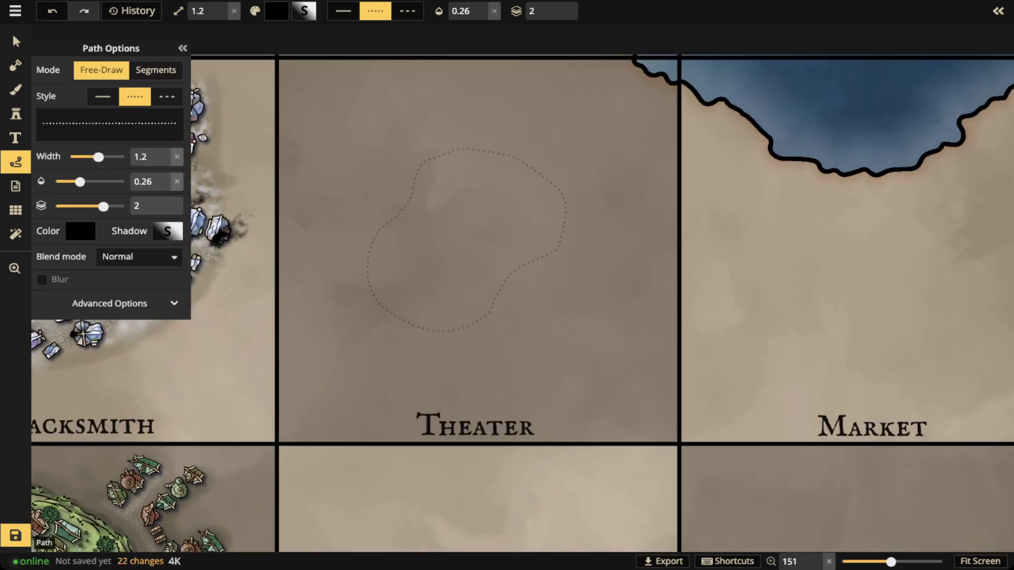
Draw short solid hatch strokes of width 1.3 pointing outward all around the dotted outline.
left_click(103, 97)
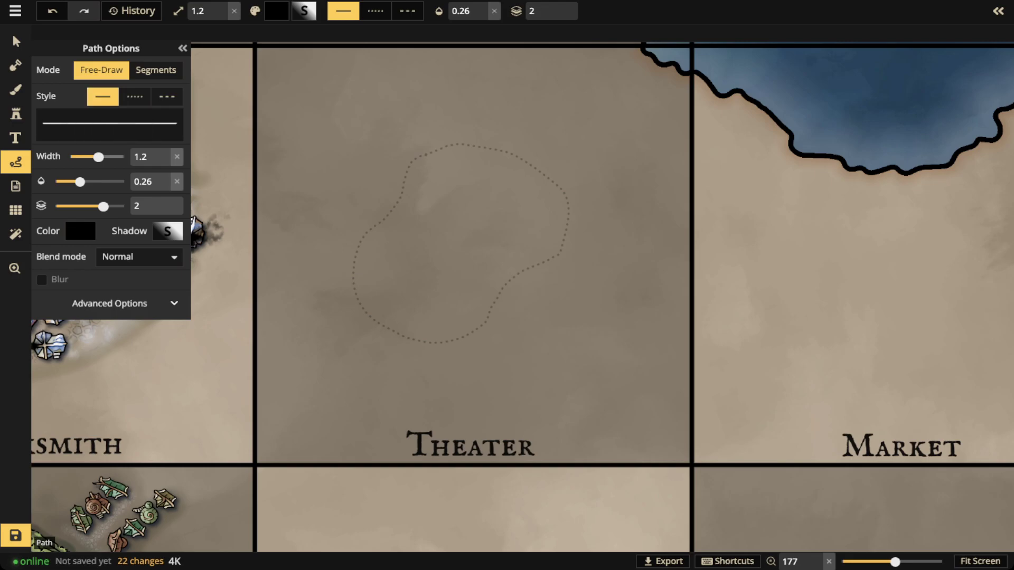
left_click_drag(99, 157, 100, 156)
mouse_move(421, 131)
left_mouse_down()
mouse_move(523, 144)
mouse_move(530, 136)
mouse_move(546, 143)
mouse_move(547, 162)
mouse_move(557, 153)
mouse_move(571, 166)
mouse_move(566, 258)
mouse_move(584, 265)
mouse_move(553, 270)
left_mouse_up()
mouse_move(530, 302)
left_mouse_down()
mouse_move(498, 326)
mouse_move(510, 331)
mouse_move(464, 345)
mouse_move(448, 363)
mouse_move(392, 343)
left_mouse_up()
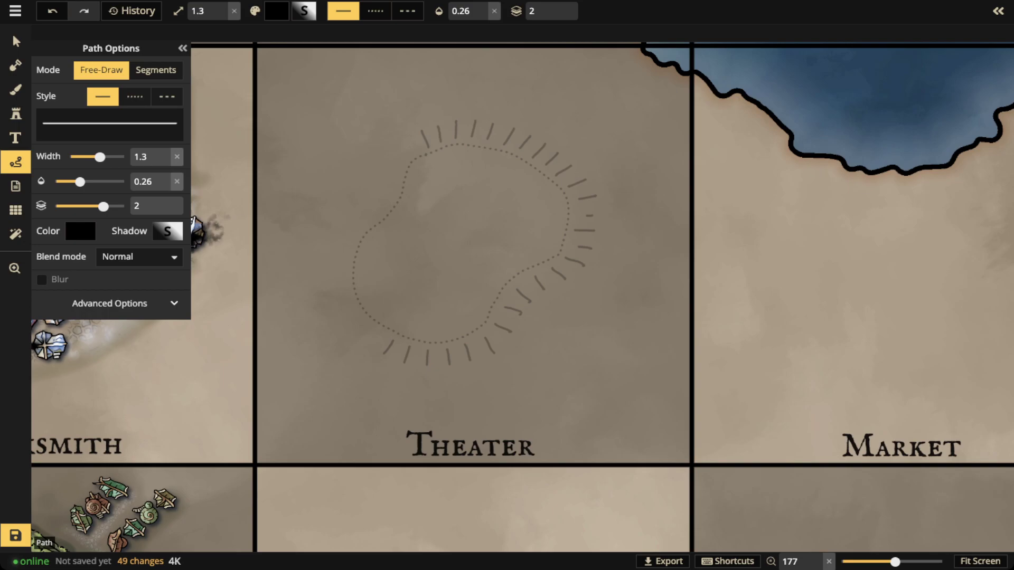
left_click_drag(363, 343, 373, 330)
mouse_move(357, 315)
left_mouse_down()
mouse_move(335, 303)
mouse_move(333, 241)
mouse_move(369, 195)
mouse_move(385, 205)
mouse_move(379, 179)
mouse_move(396, 184)
mouse_move(402, 137)
left_mouse_up()
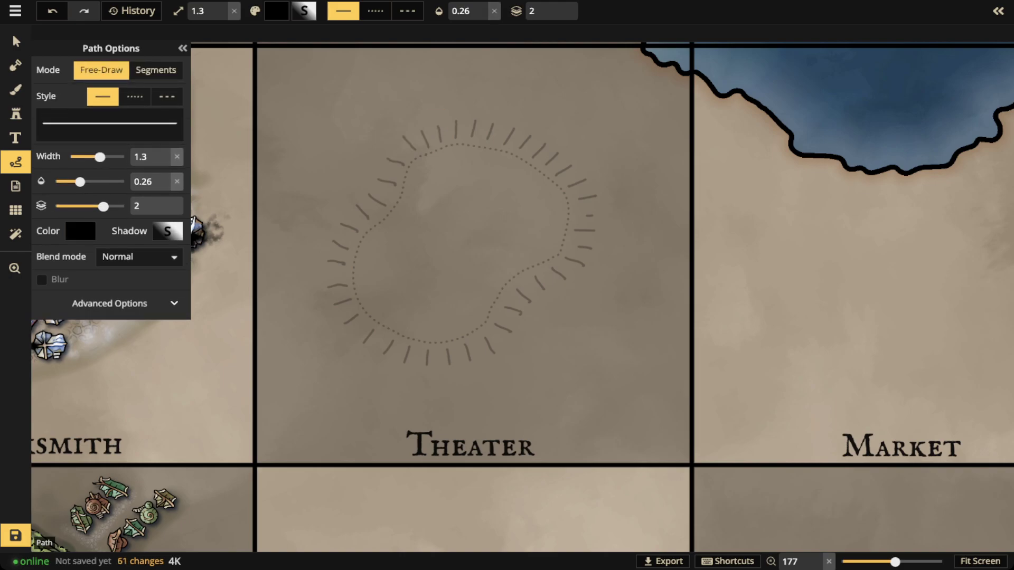
Group the dotted outline and all its hatch strokes in the Theater tile.
left_click(16, 42)
mouse_move(285, 103)
left_mouse_down()
mouse_move(550, 317)
mouse_move(626, 366)
left_mouse_up()
key("ctrl+g")
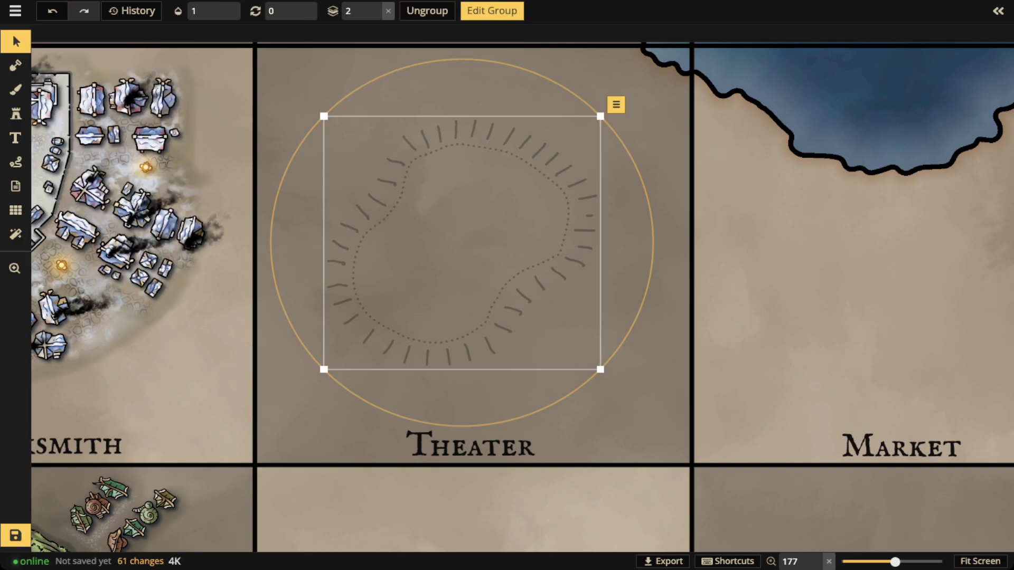
Find the new outline group in the object list and rename it Hill.
left_click(998, 11)
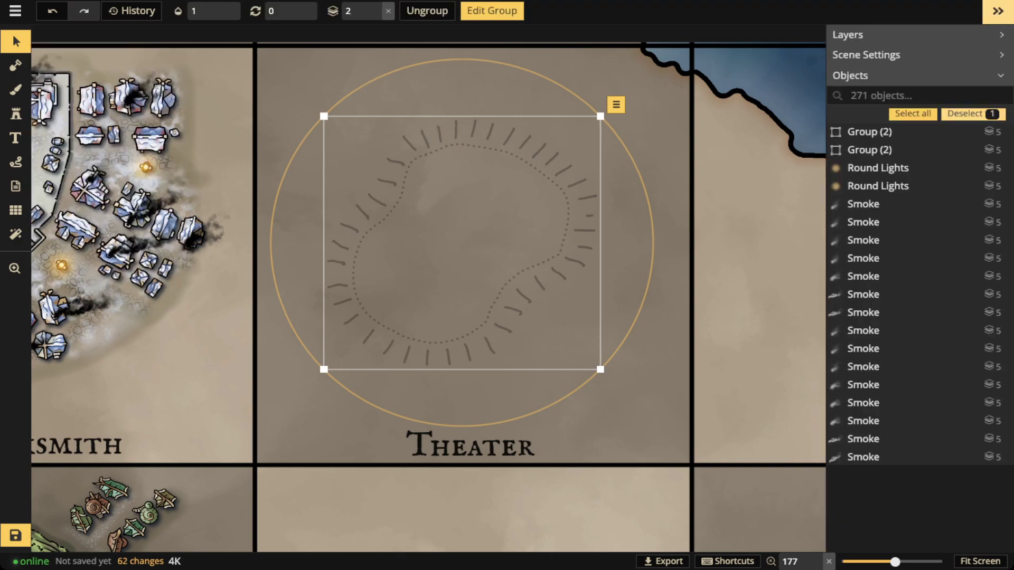
left_click(462, 243)
scroll(916, 187, "down", 10)
scroll(916, 240, "up", 10)
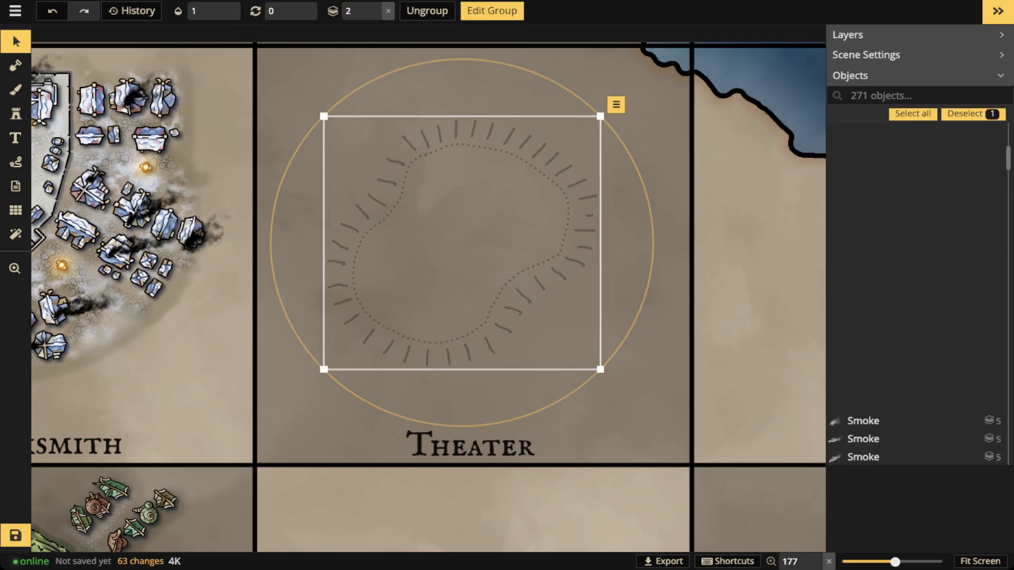
scroll(916, 296, "down", 1)
left_click(463, 243)
left_click(463, 243)
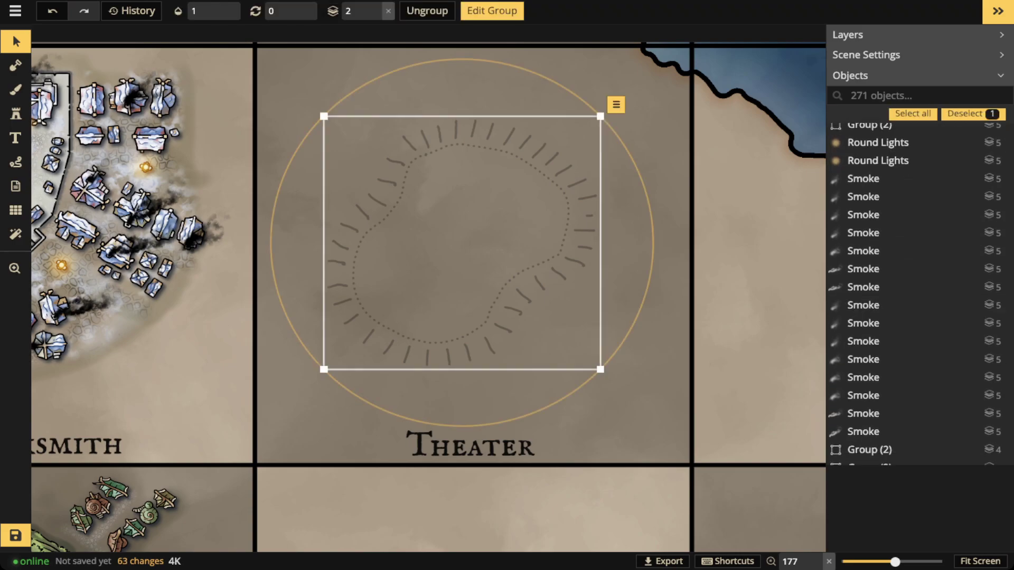
left_click(959, 456)
left_click_drag(879, 456, 847, 389)
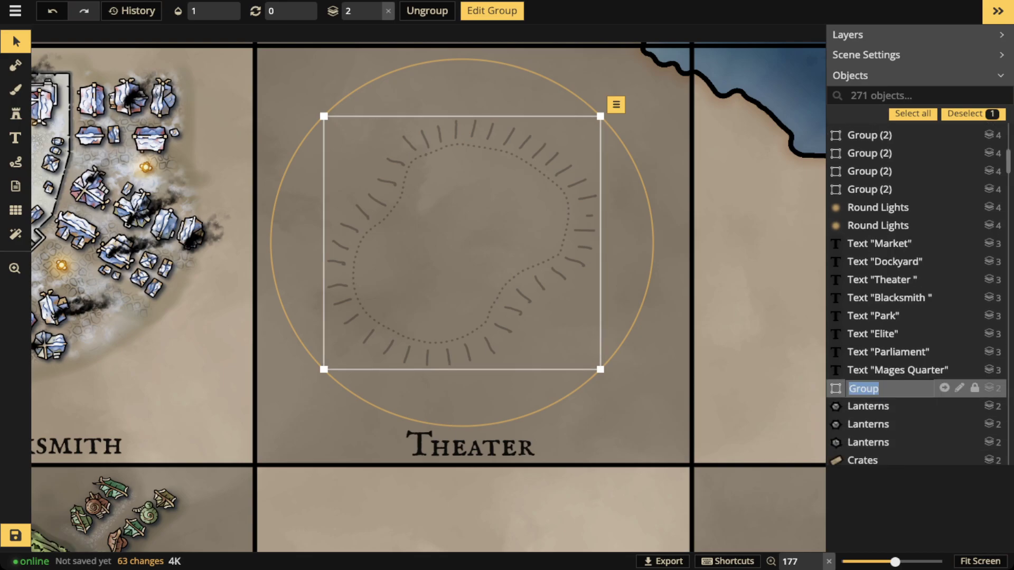
type("Hill")
key("Return")
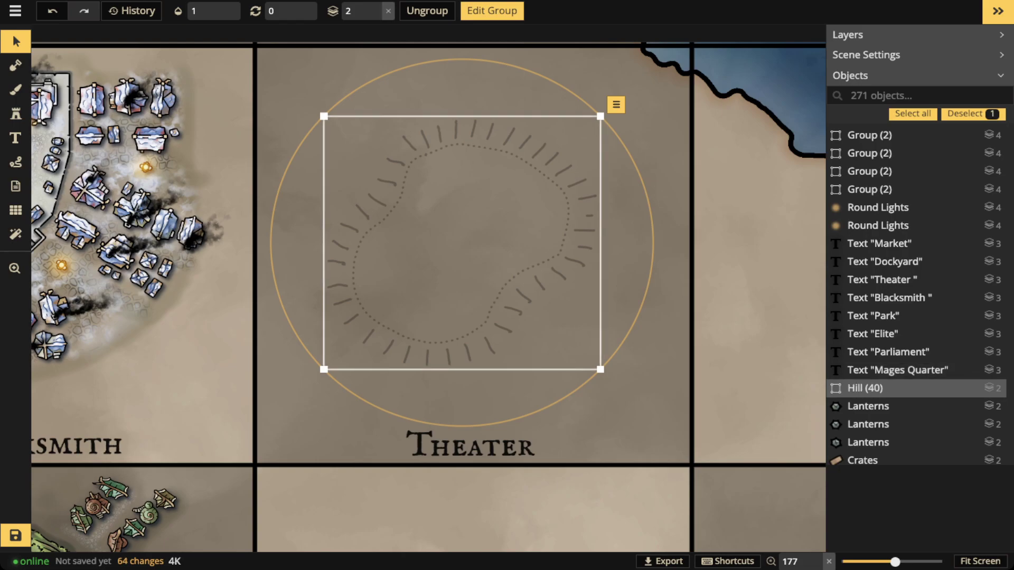
Rotate the Hill group to 15 degrees and reposition it above the Theater label, centred in the tile.
left_click_drag(323, 361, 323, 346)
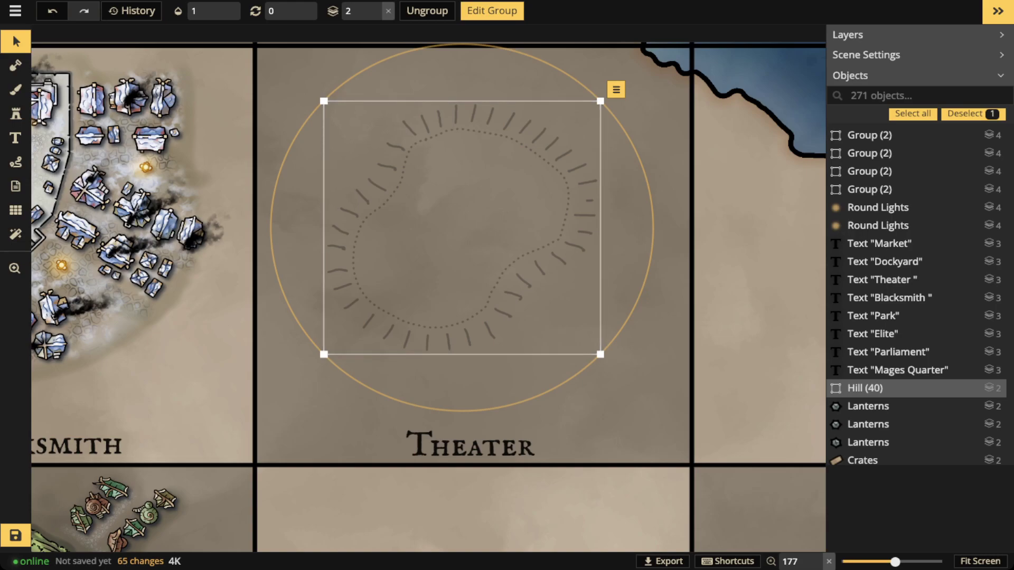
left_click_drag(462, 228, 511, 263)
scroll(465, 217, "up", 7)
scroll(464, 217, "down", 7)
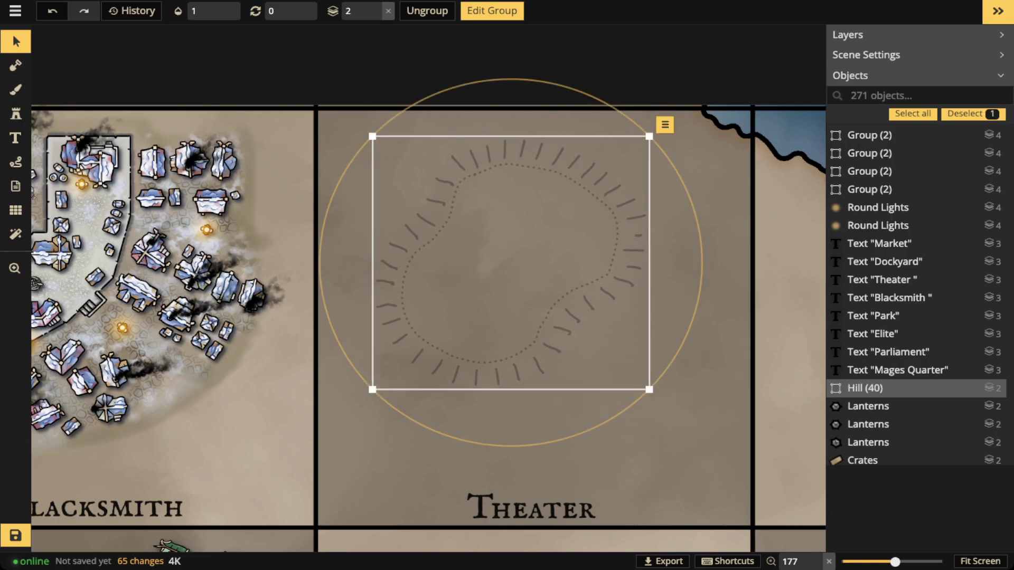
scroll(510, 262, "up", 3)
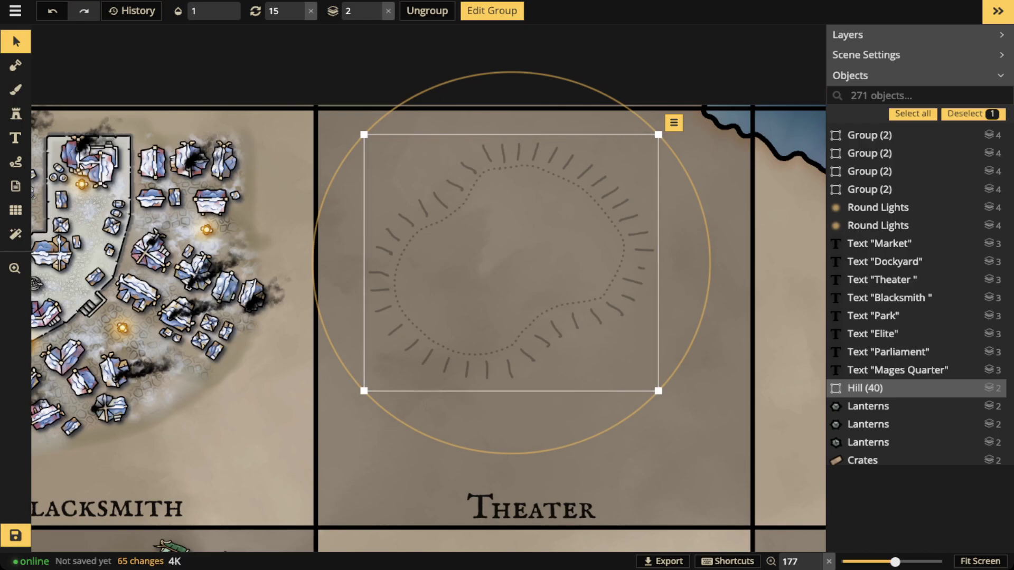
left_click_drag(511, 263, 497, 259)
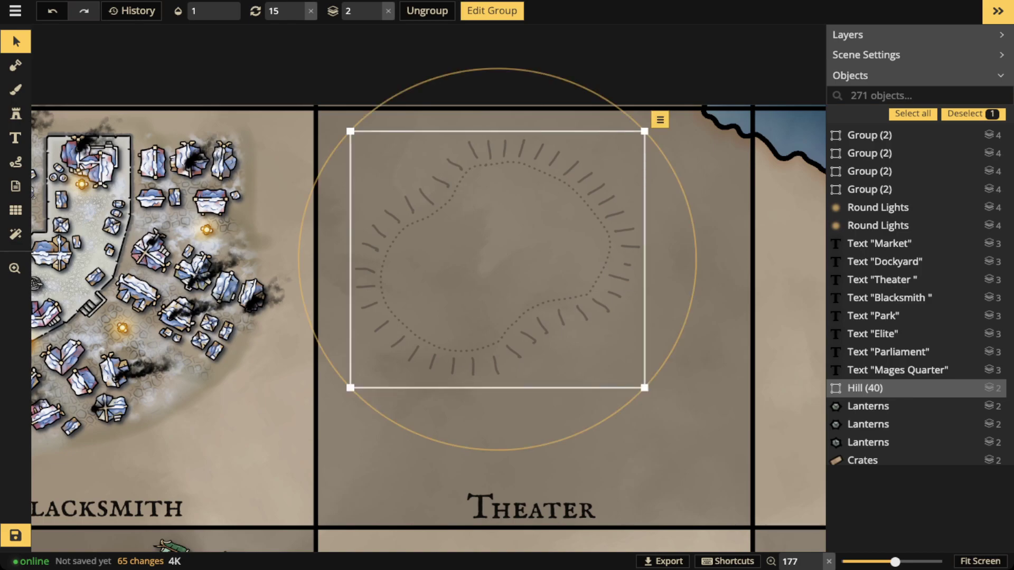
mouse_move(497, 259)
left_mouse_down()
mouse_move(507, 271)
mouse_move(506, 254)
left_mouse_up()
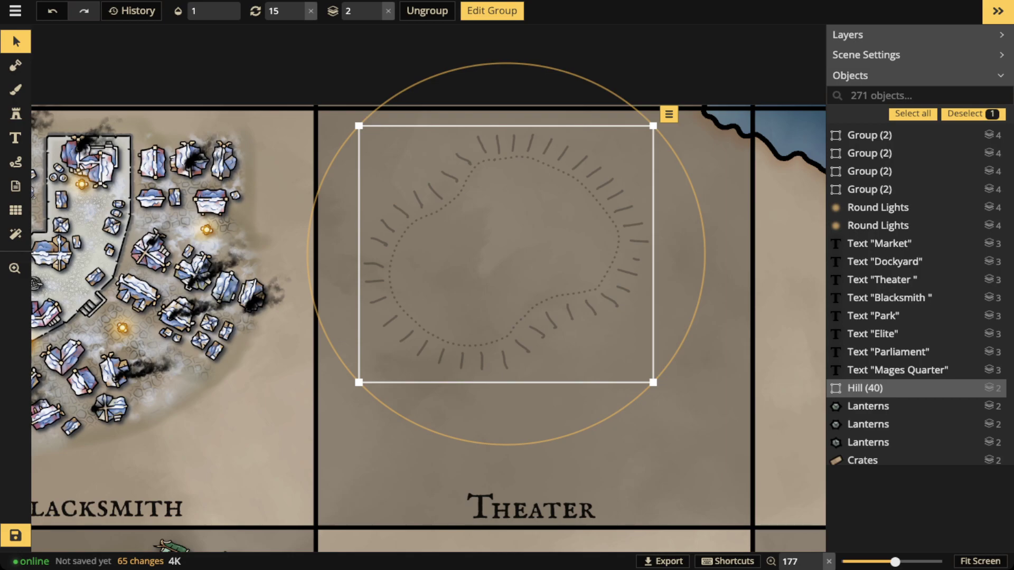
left_click_drag(506, 254, 513, 270)
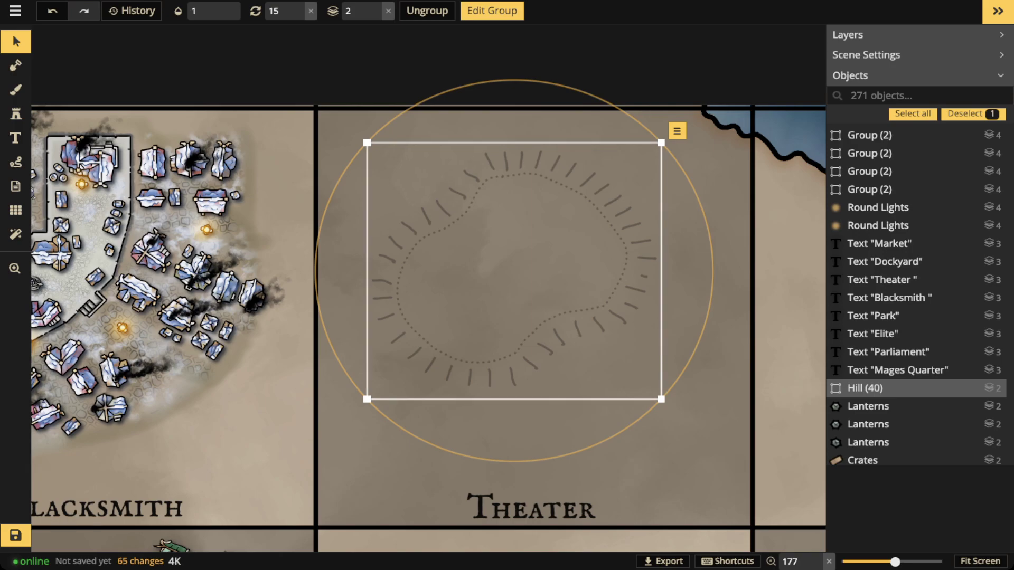
Try painting the olive-brown texture over the hill on the background layer with brush size 120, and undo the stroke.
left_click(15, 90)
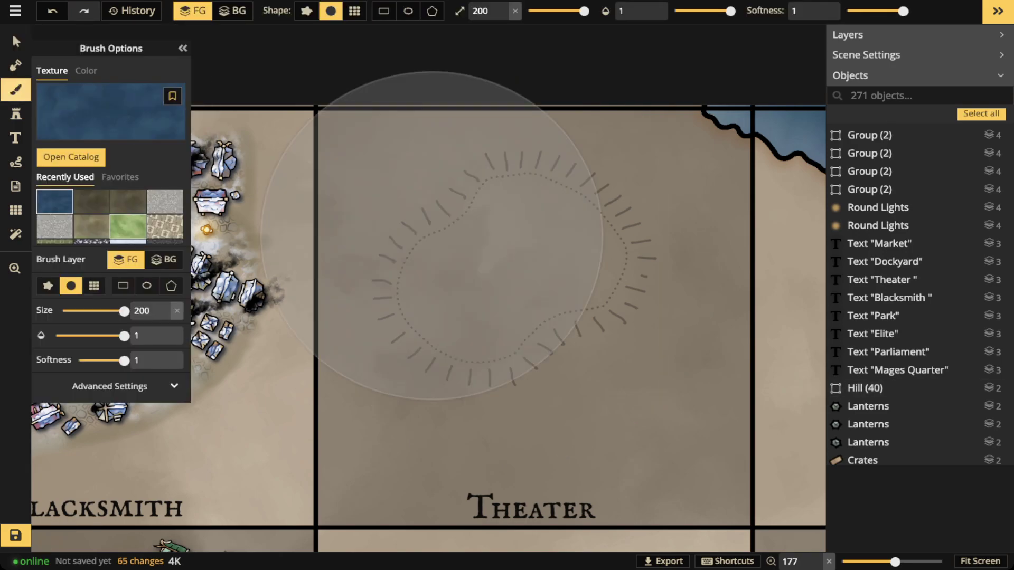
left_click(91, 226)
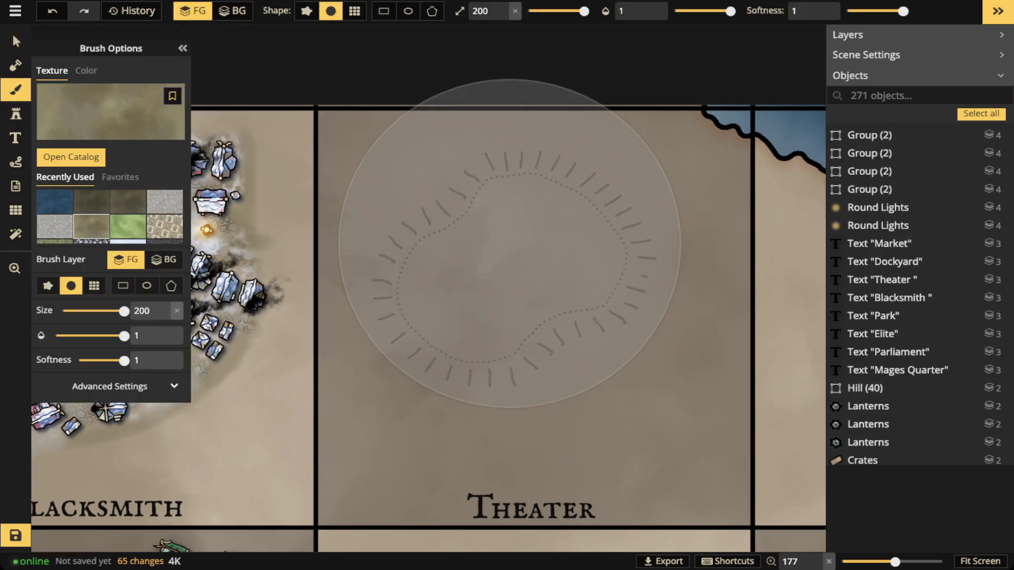
key("[")
key("[")
key("[")
key("[")
left_click(246, 12)
mouse_move(498, 196)
left_mouse_down()
mouse_move(551, 304)
mouse_move(509, 204)
left_mouse_up()
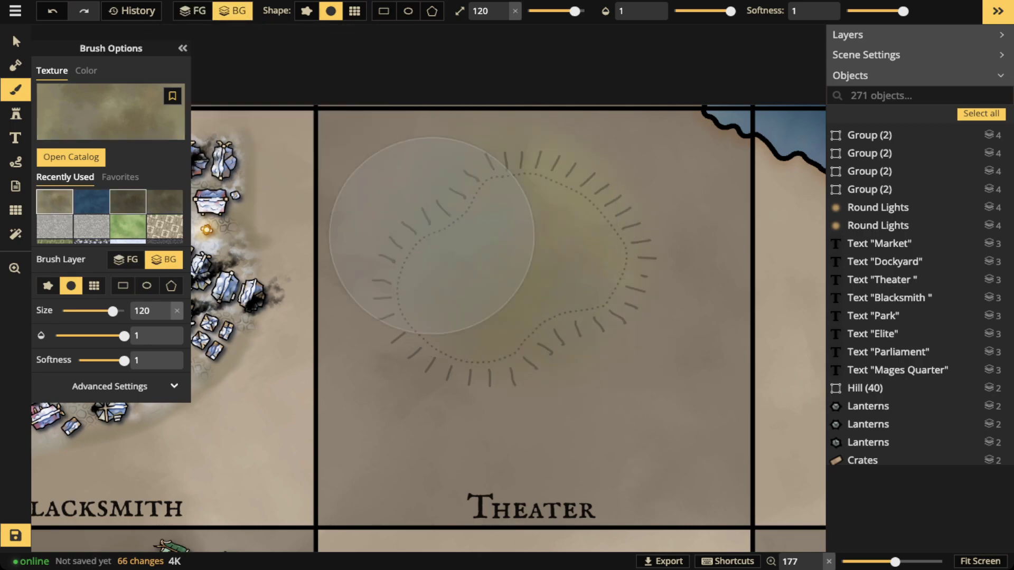
key("ctrl+z")
Clear the water search and the custom assets filter in the texture catalog, and pick the lighter brown dirt texture beside Dirt Dark.
left_click(111, 112)
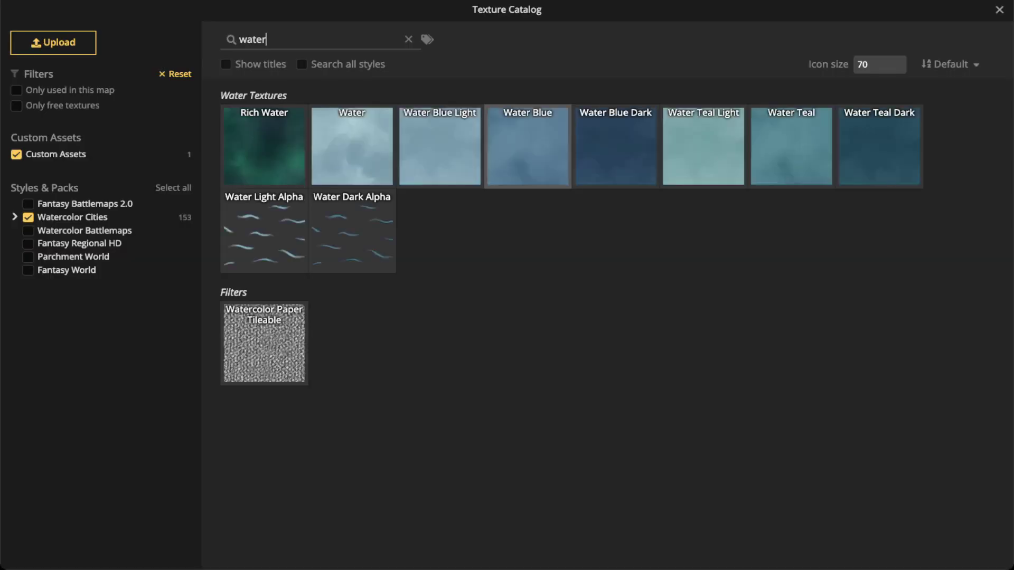
left_click(408, 39)
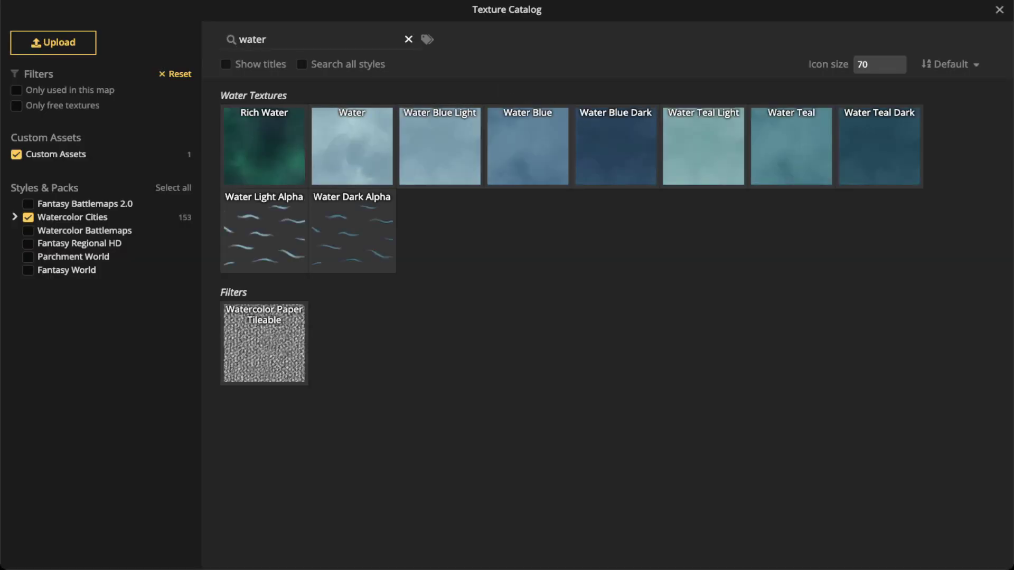
left_click(408, 39)
left_click(17, 154)
scroll(528, 295, "up", 15)
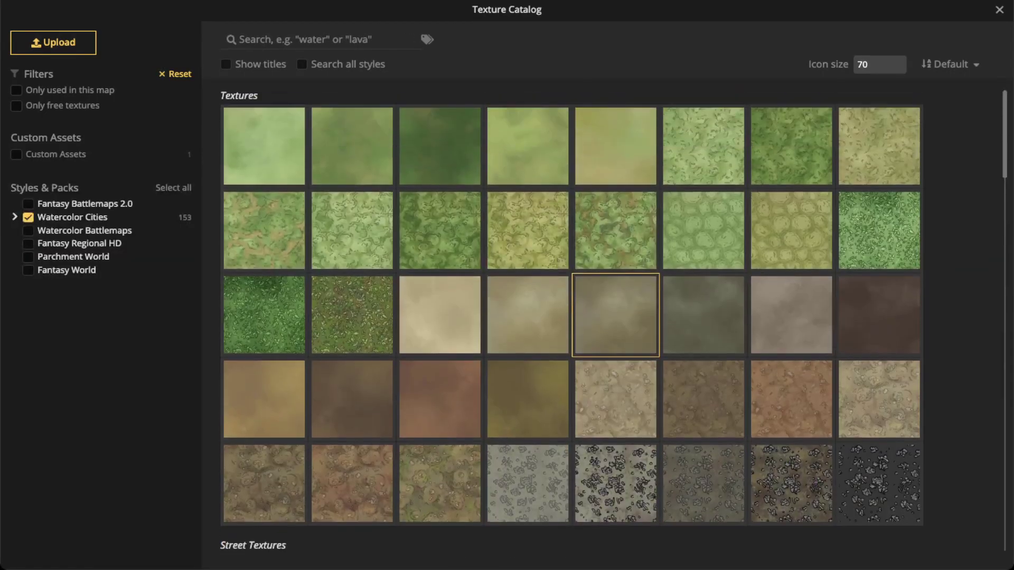
left_click(527, 314)
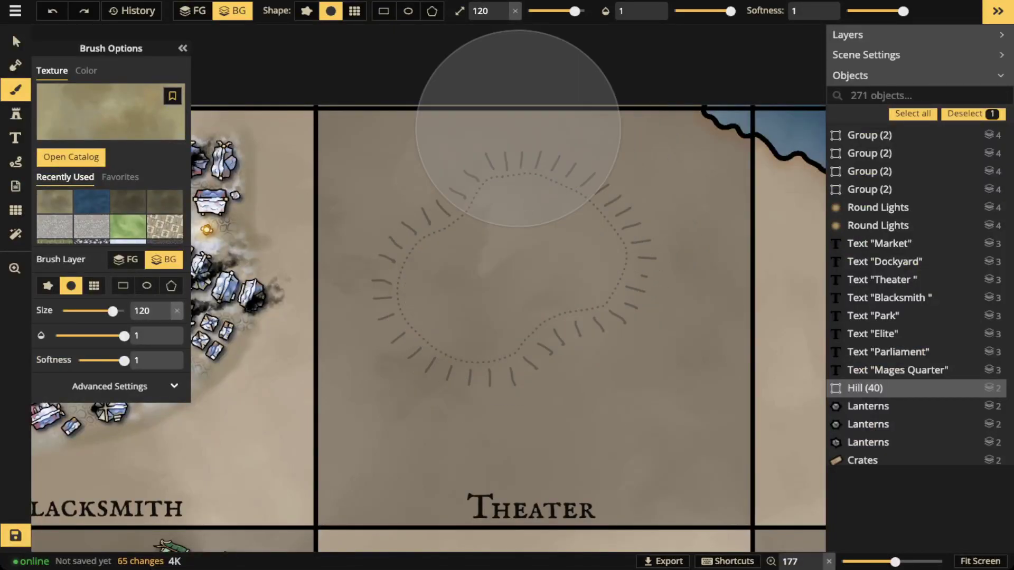
Set the brush softness to 0, try a stroke east of the hill in the Theater tile, and undo it.
left_click_drag(903, 11, 846, 11)
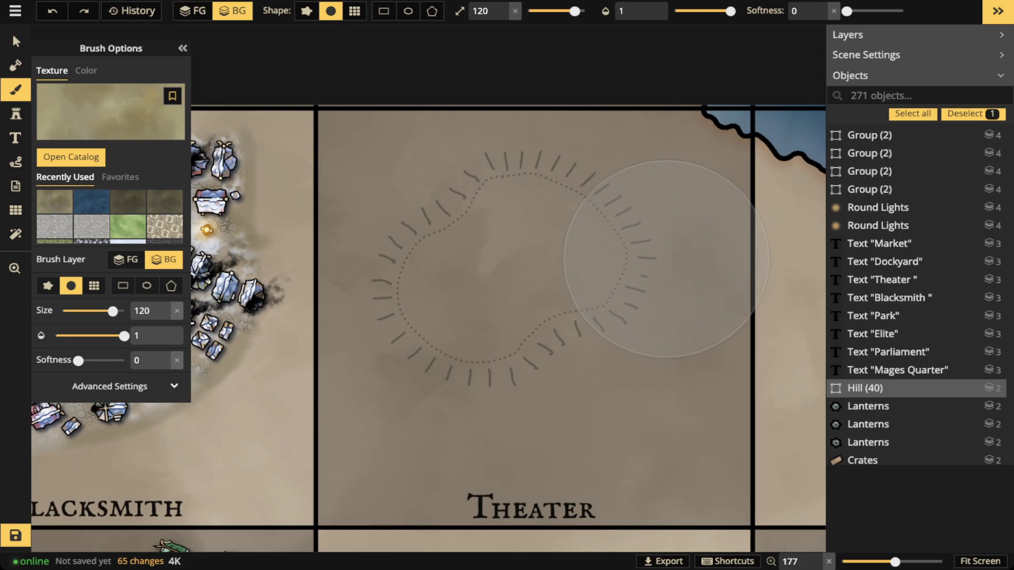
left_click_drag(666, 259, 725, 271)
key("ctrl+z")
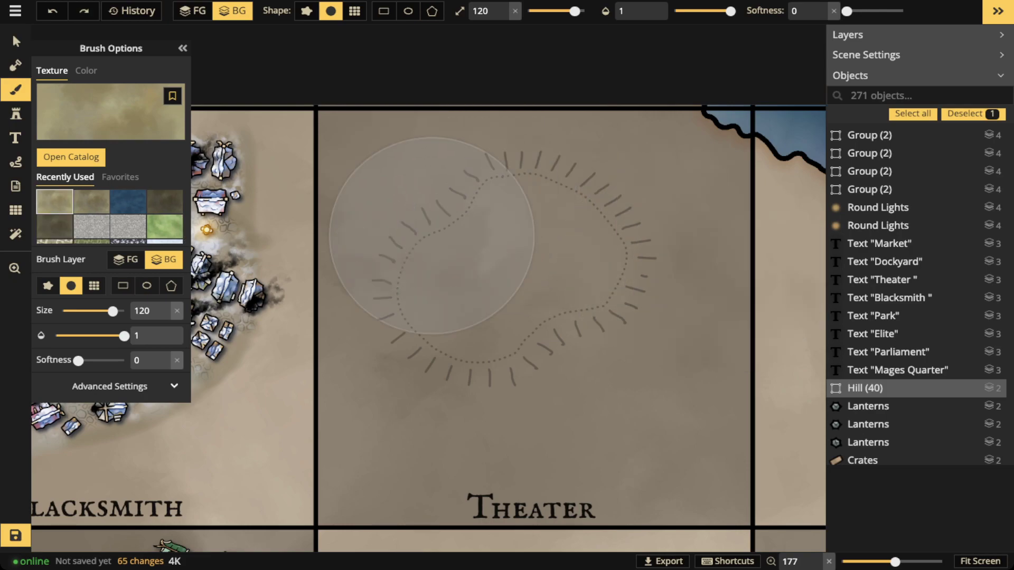
Paint Dirt Dark over the hill, try the dark grey-green texture on top, and undo the grey-green stroke.
left_click(111, 112)
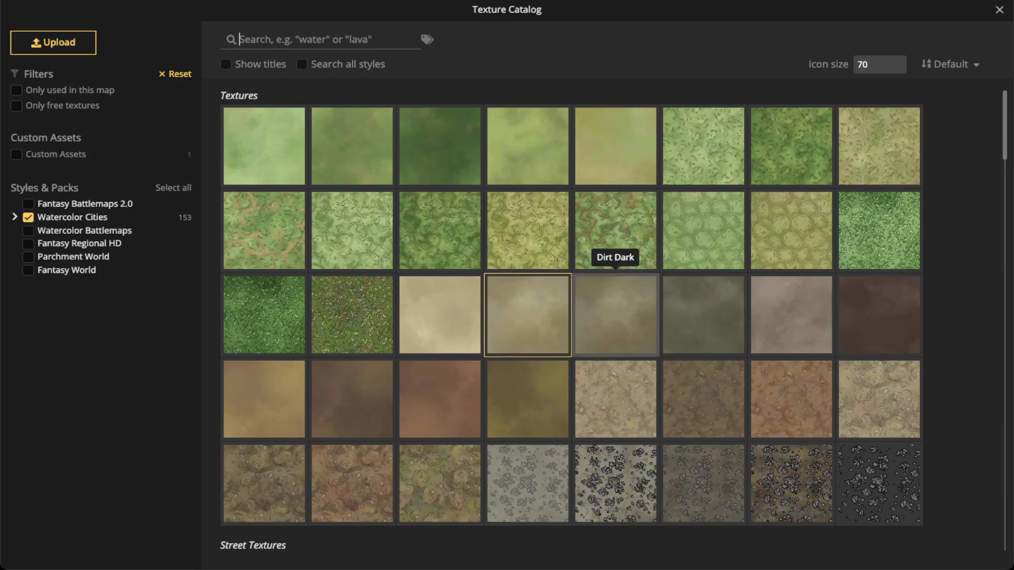
left_click(615, 296)
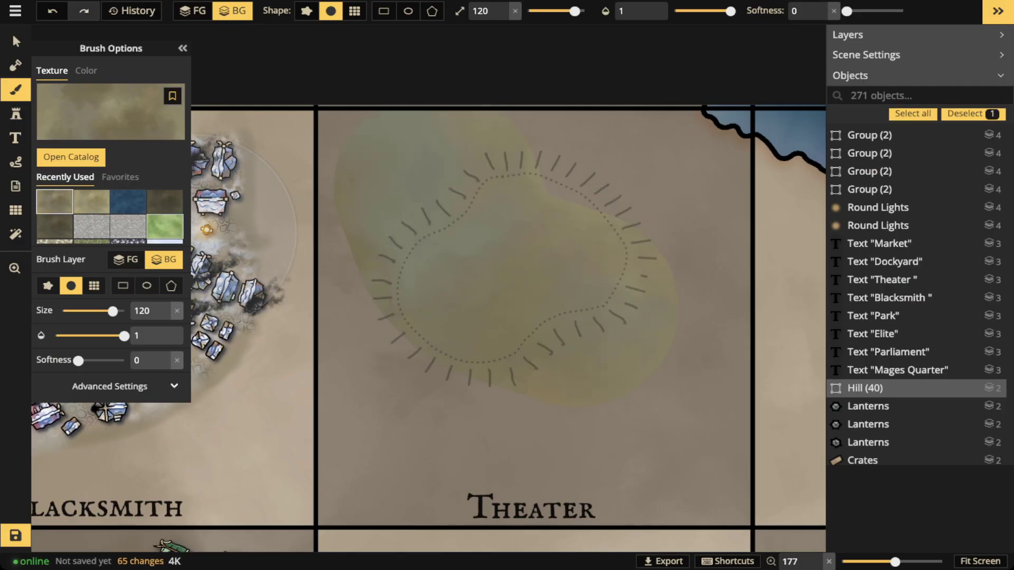
left_click(110, 112)
left_click(699, 312)
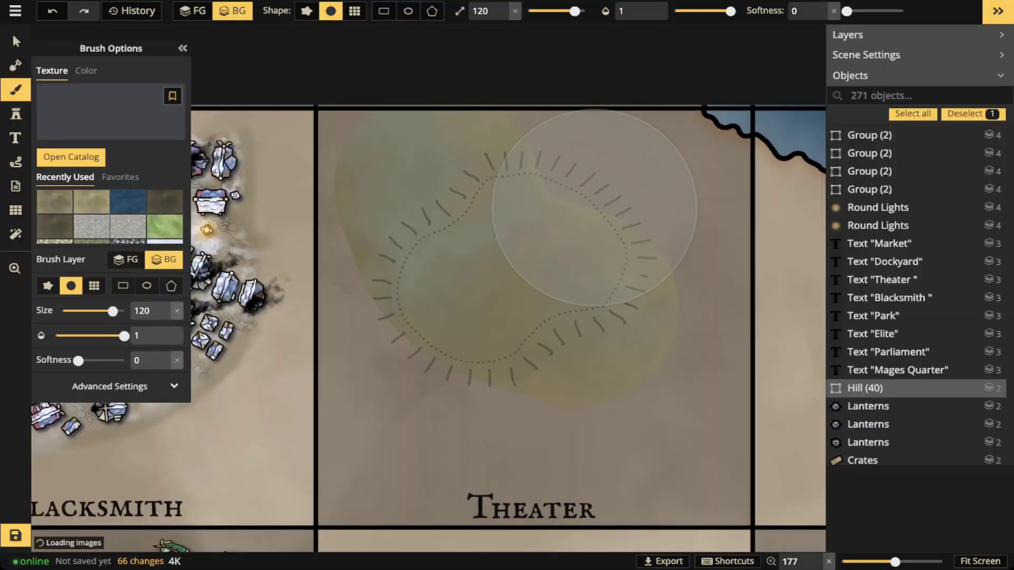
mouse_move(528, 237)
left_mouse_down()
mouse_move(544, 159)
mouse_move(454, 232)
mouse_move(423, 327)
left_mouse_up()
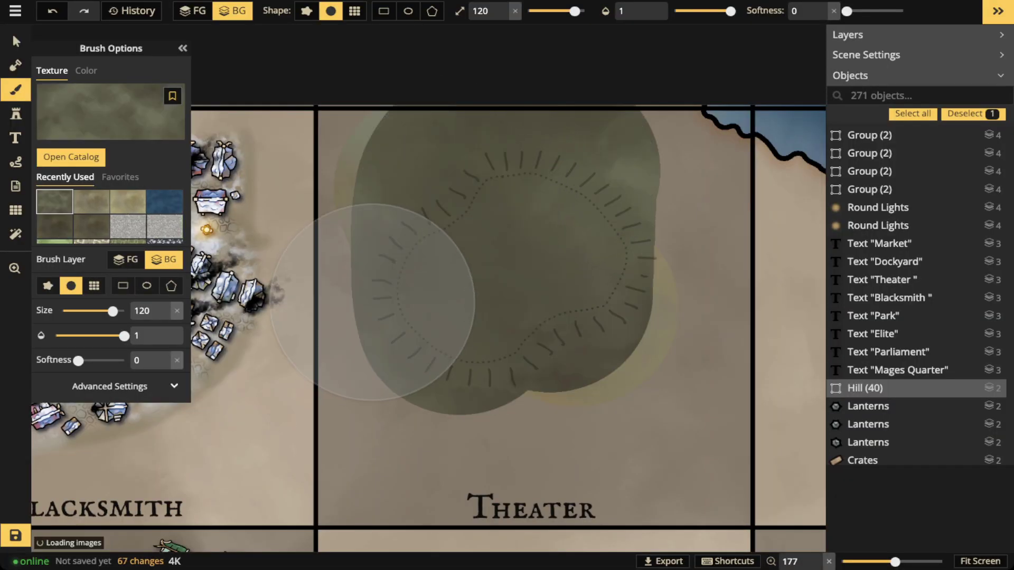
key("ctrl+z")
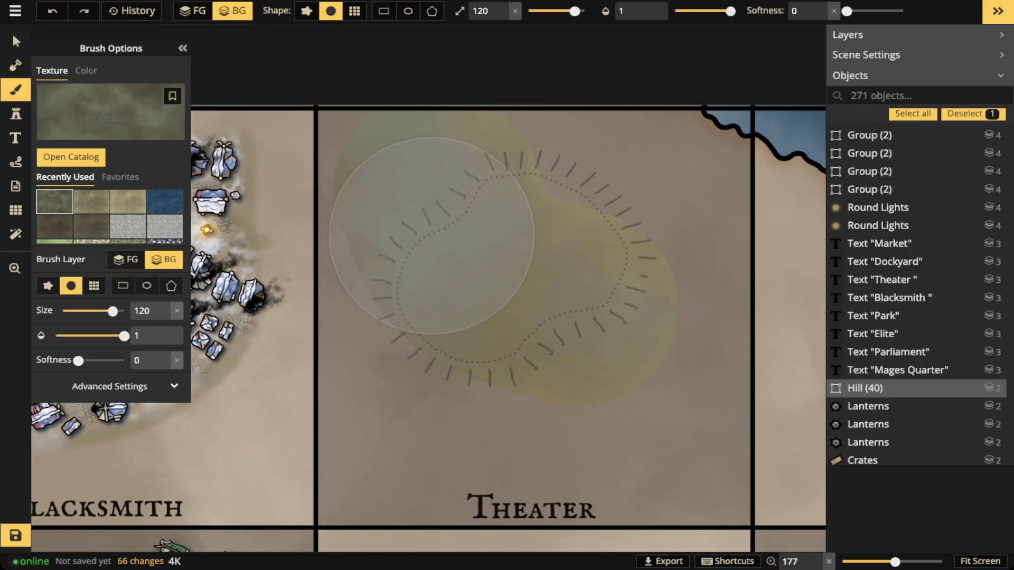
Fill the whole Theater tile with the grey-brown texture on the background layer using the grid brush shape.
key("f")
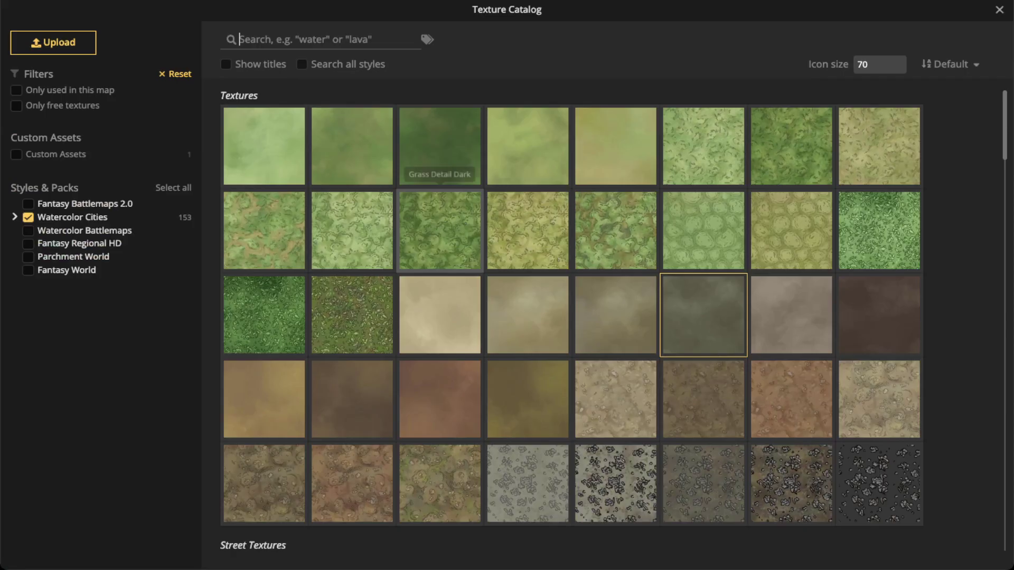
left_click(703, 315)
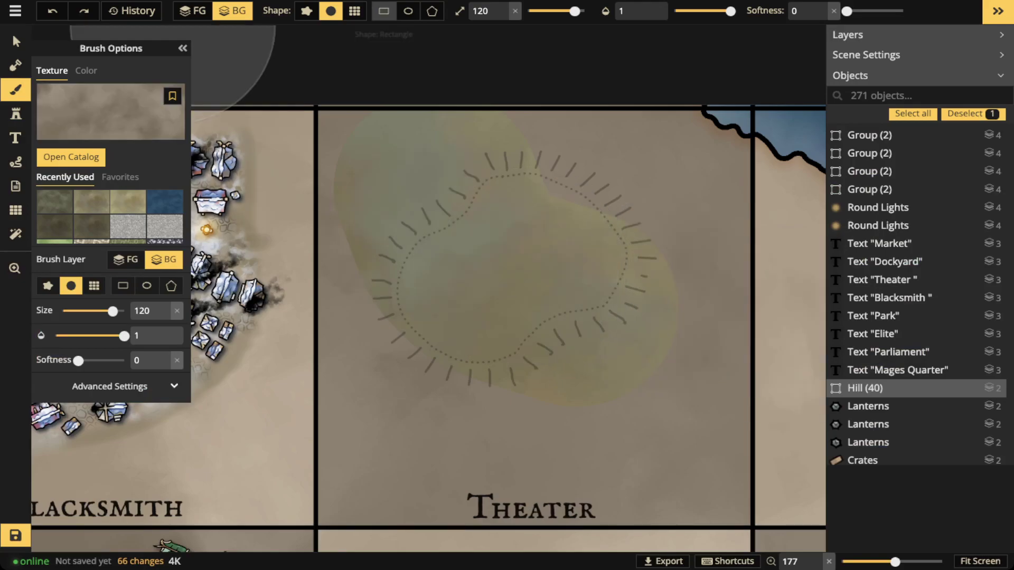
left_click(355, 11)
left_click(489, 220)
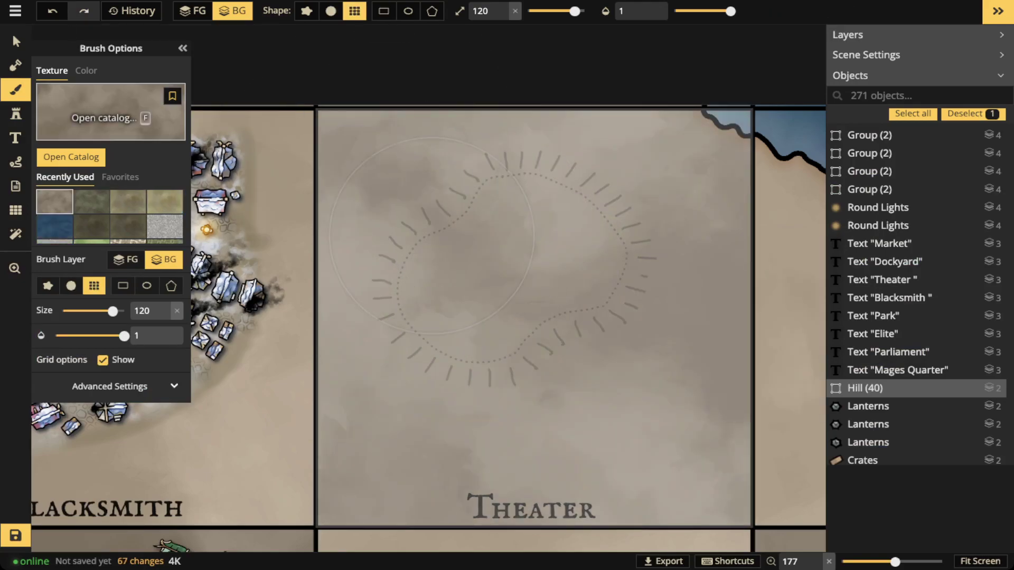
left_click(16, 42)
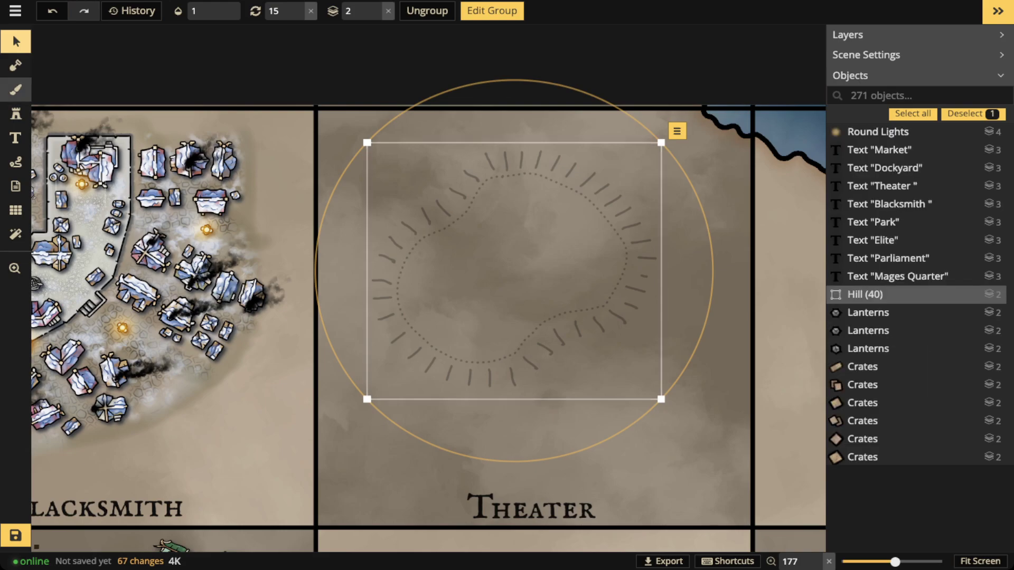
left_click(15, 90)
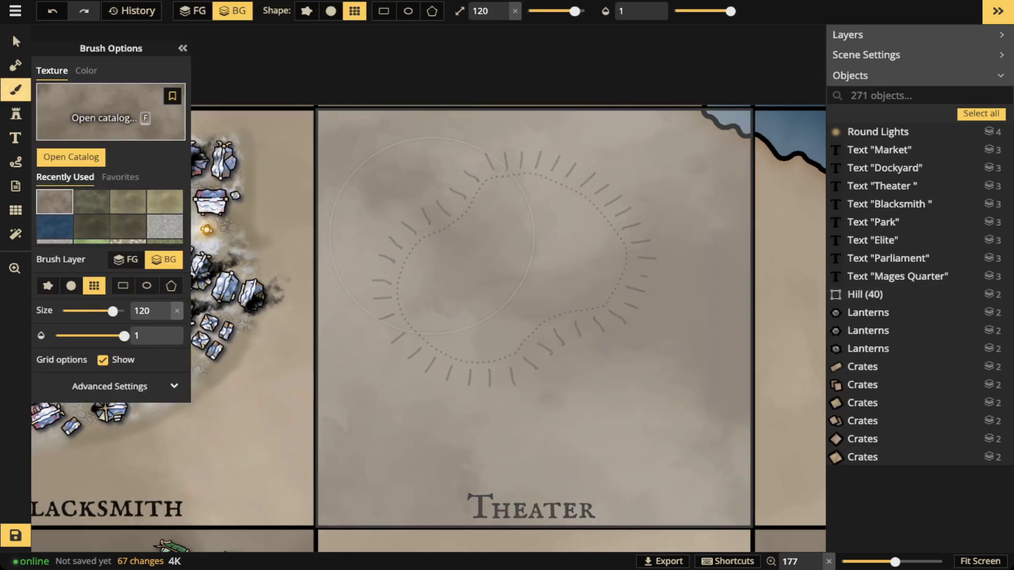
left_click(111, 114)
key("Escape")
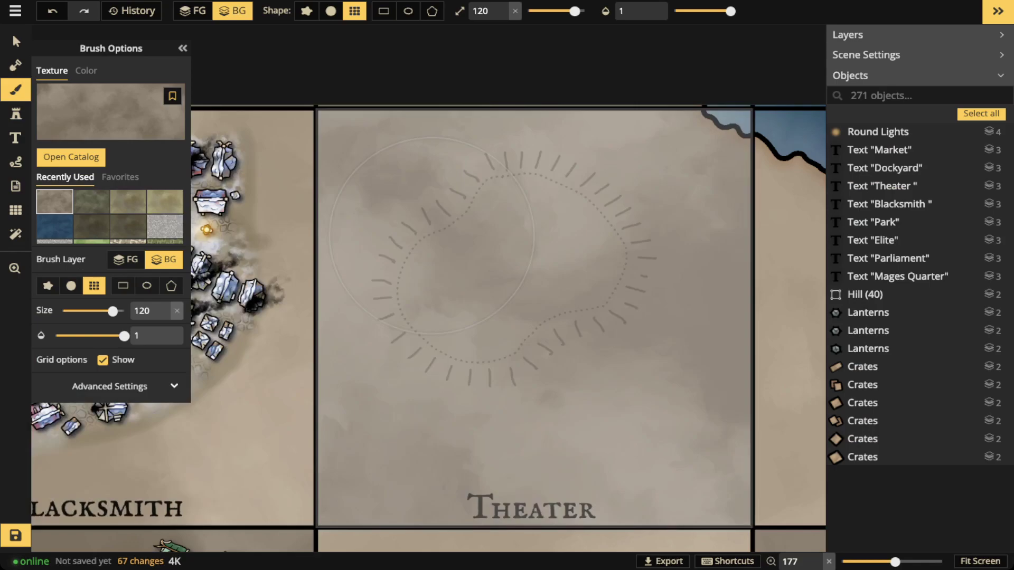
Darken the grey-brown brush texture by setting its brightness filter to 55.
left_click(109, 386)
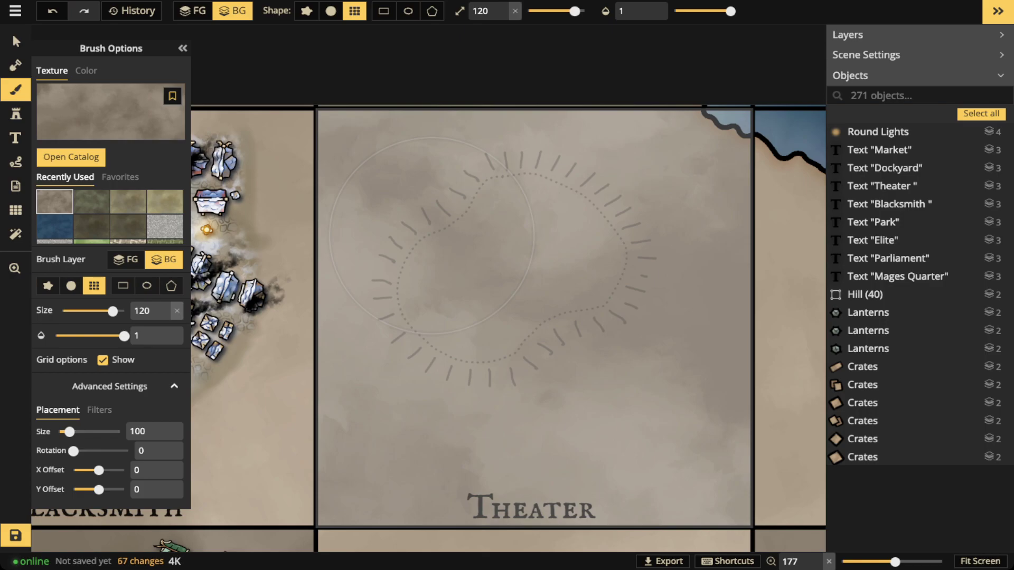
left_click(100, 410)
left_click_drag(100, 470, 93, 470)
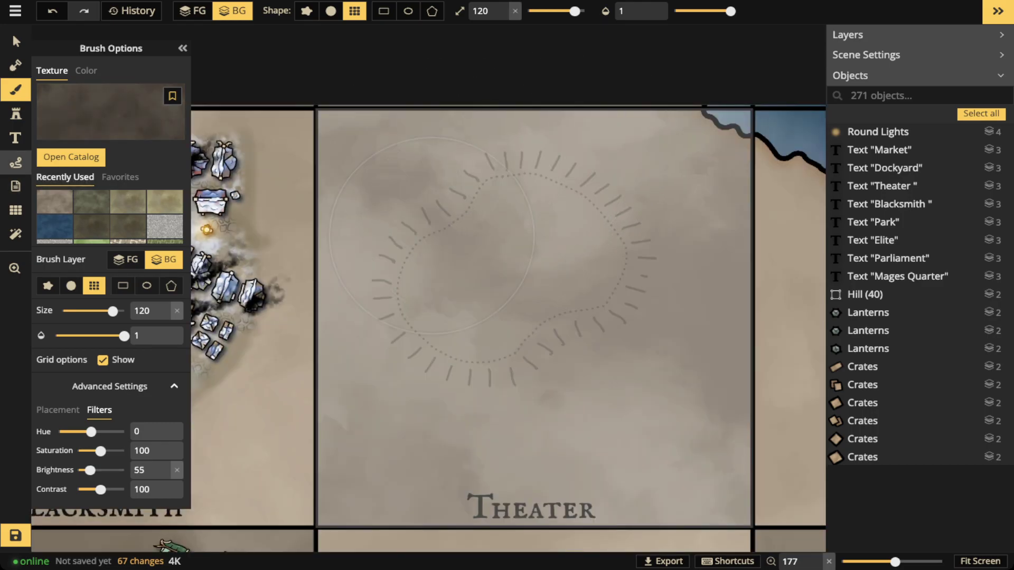
Draw a small white free-draw arrow pointing southeast towards the hill in the Theater tile's northwest corner.
left_click(16, 163)
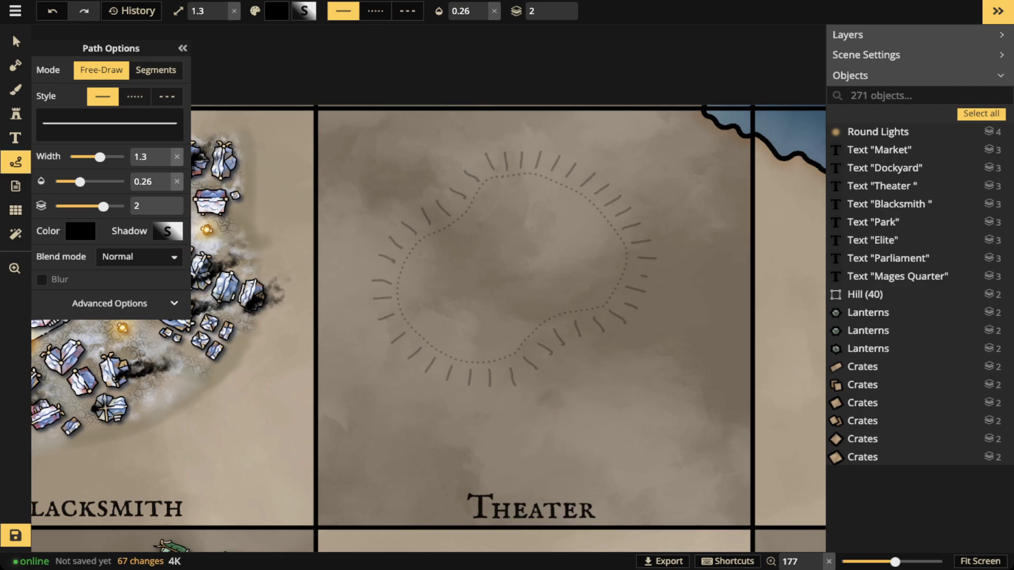
left_click(81, 231)
left_click(173, 320)
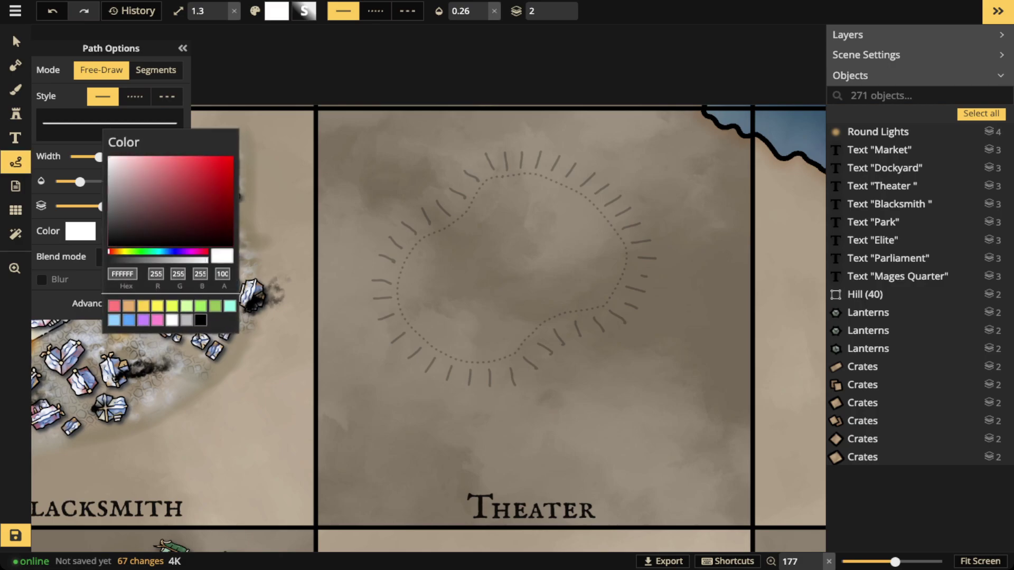
key("Escape")
left_click_drag(348, 128, 373, 157)
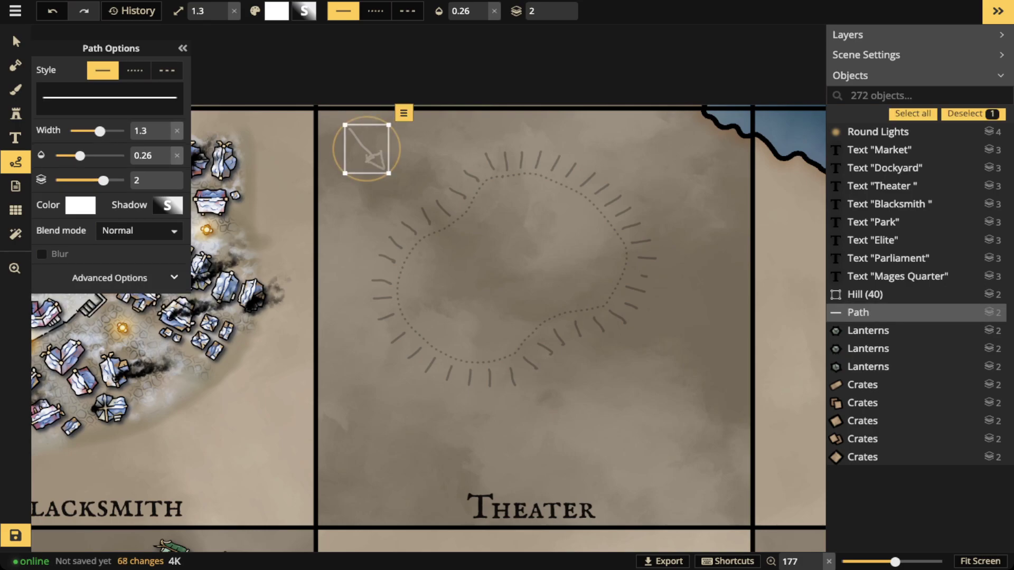
Rotate the white arrow slightly and reposition it a little lower in the Theater tile's northwest corner.
scroll(367, 150, "up", 2)
mouse_move(367, 150)
left_mouse_down()
mouse_move(356, 174)
mouse_move(361, 166)
left_mouse_up()
scroll(355, 175, "down", 1)
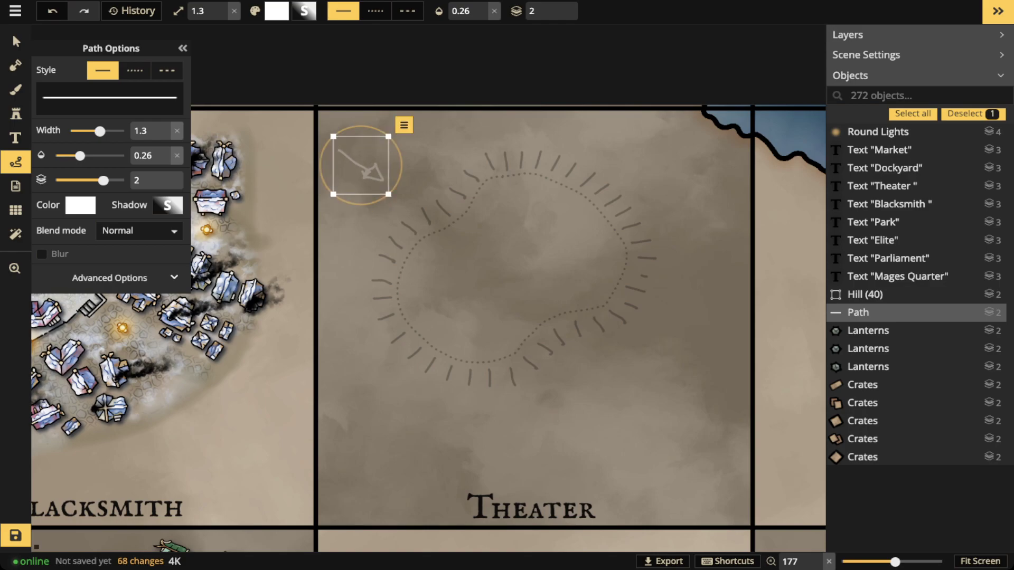
Configure the darkened texture brush with a circle shape, opacity 0.37 and size 21.
left_click(15, 90)
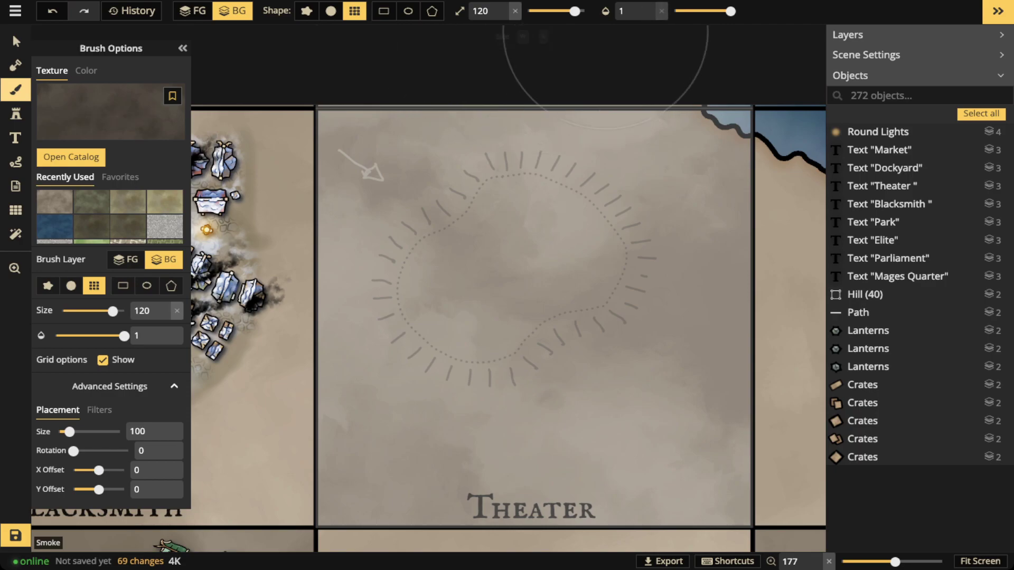
left_click_drag(730, 11, 696, 11)
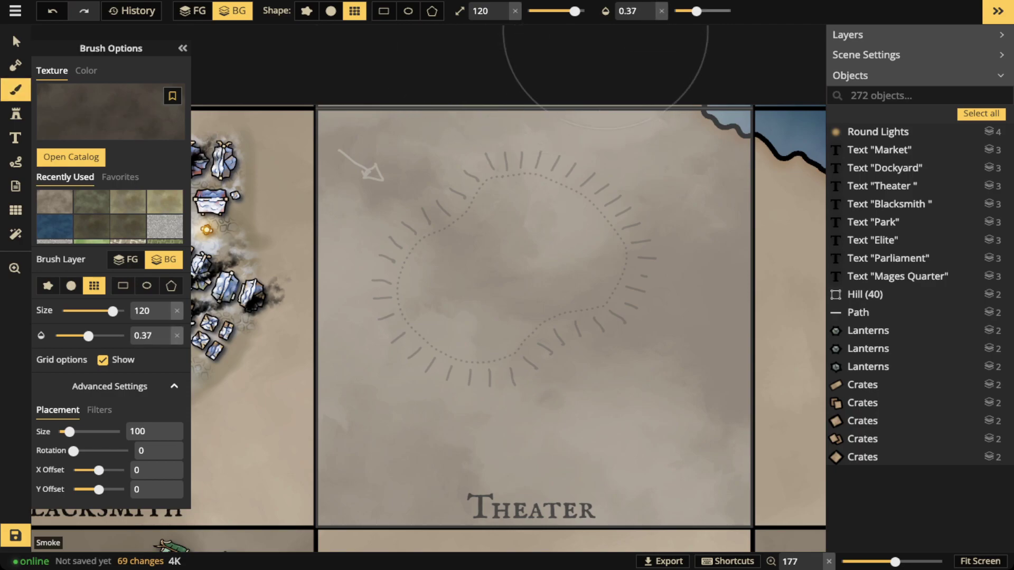
left_click_drag(575, 11, 548, 11)
scroll(605, 32, "down", 3)
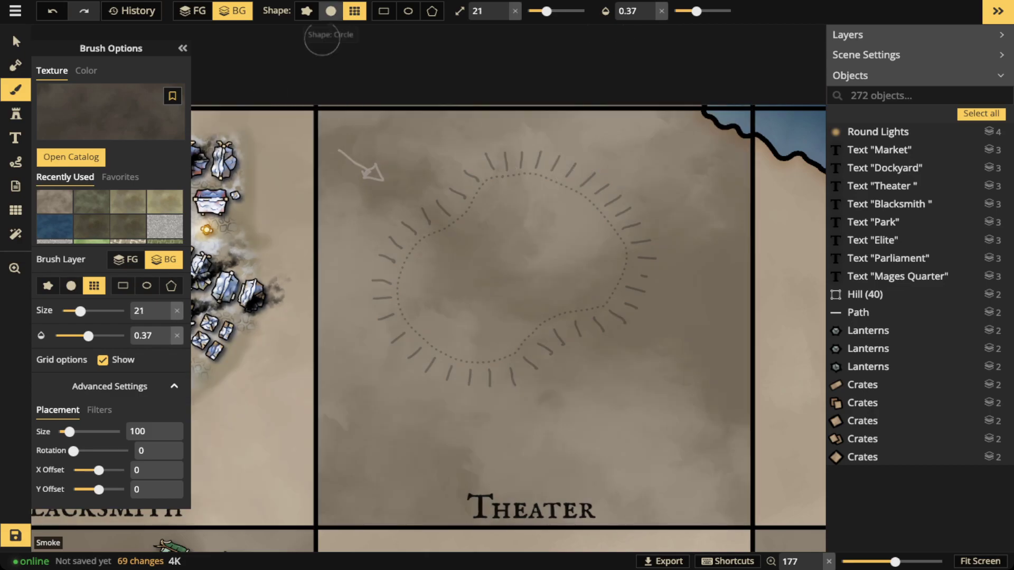
left_click(330, 11)
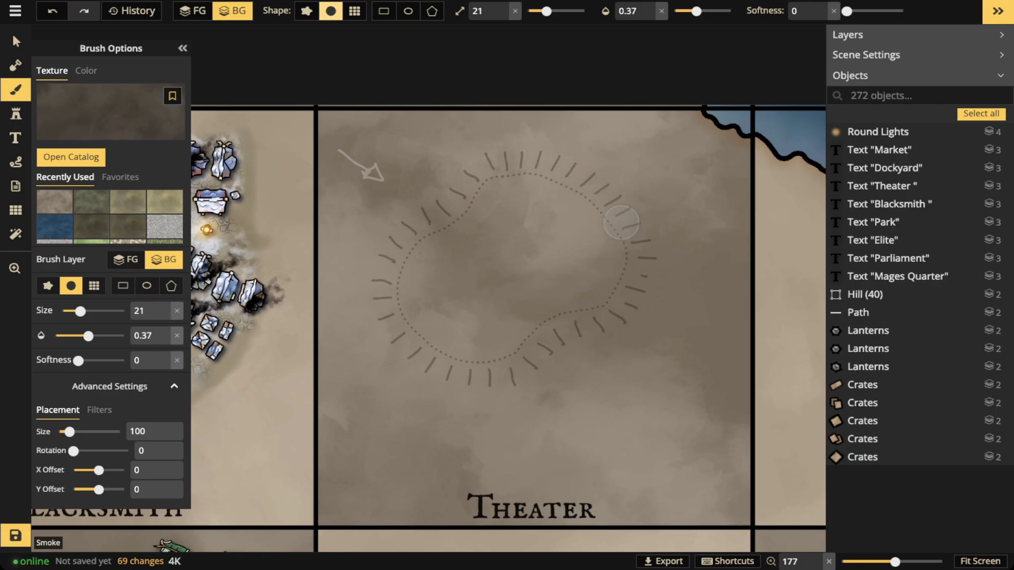
Try shading the hill's northwest hatch marks, undo the stroke, and set the brush softness to 1.
left_click_drag(472, 182, 391, 248)
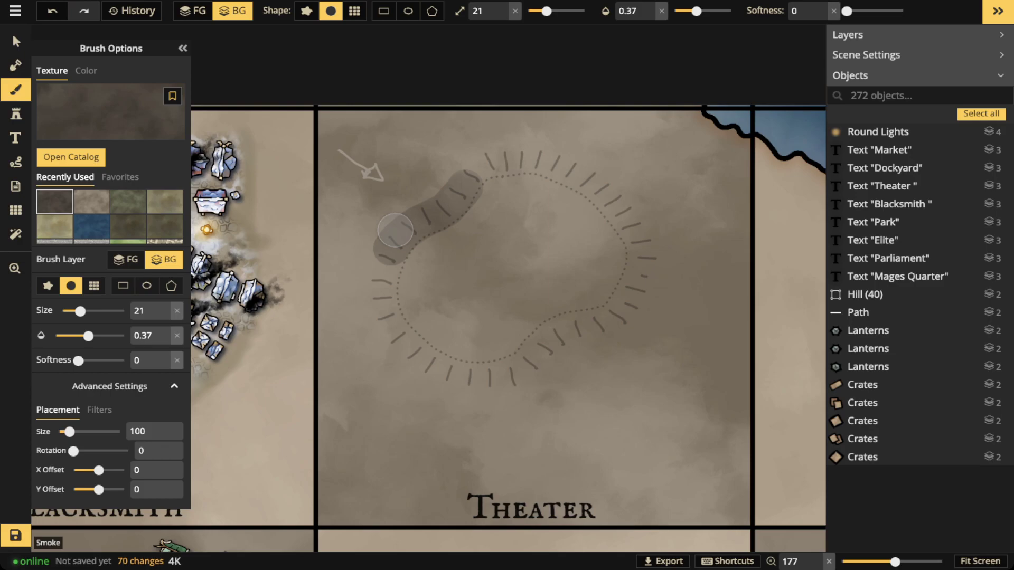
key("ctrl+z")
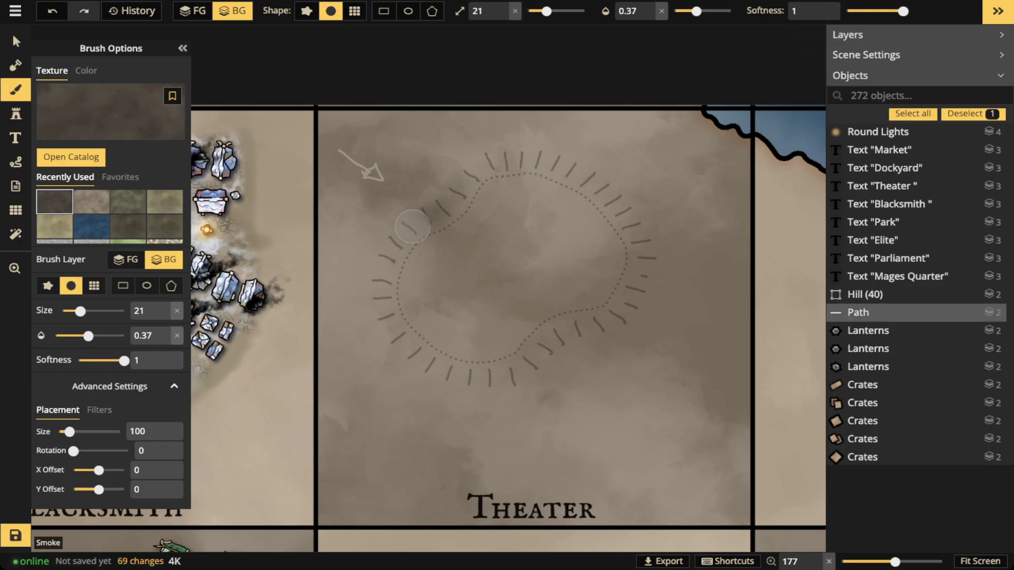
key("ctrl+z")
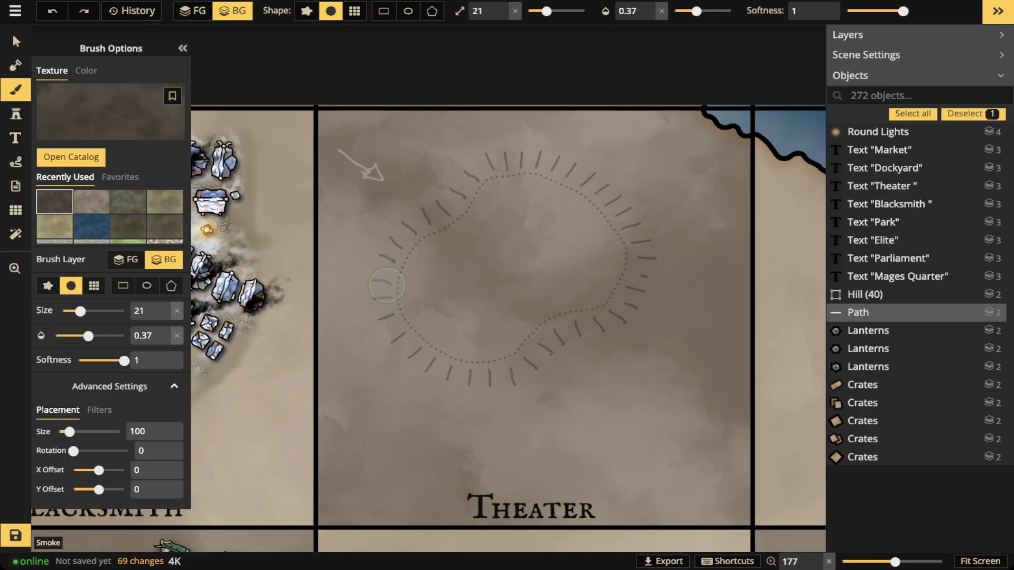
Set the shading brush's opacity to 0.32 and its size to 29.
left_click(649, 14)
left_click(649, 14)
left_click(649, 15)
left_click(649, 15)
scroll(631, 10, "down", 1)
scroll(483, 11, "up", 1)
left_click(502, 6)
left_click(502, 6)
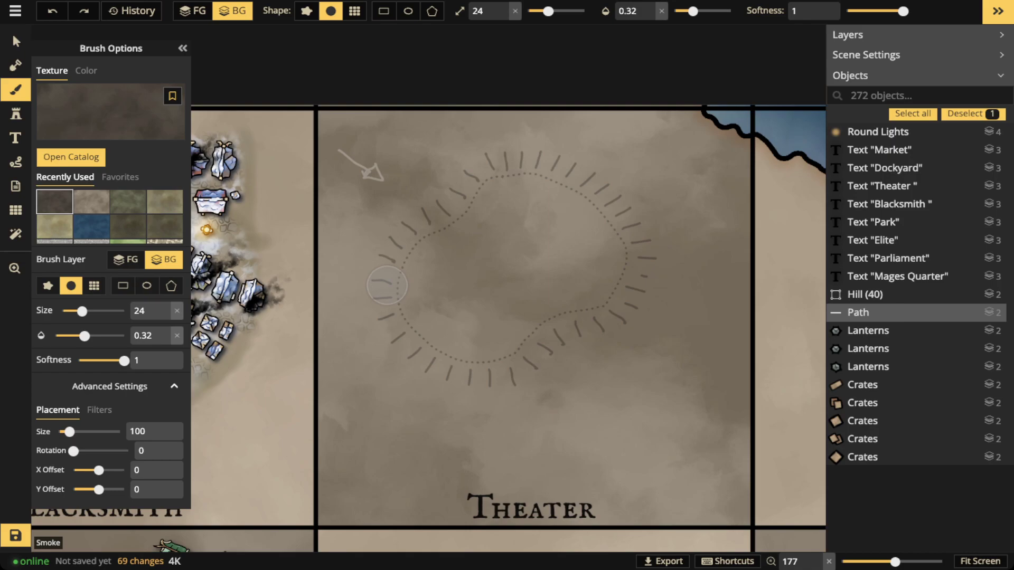
left_click(516, 12)
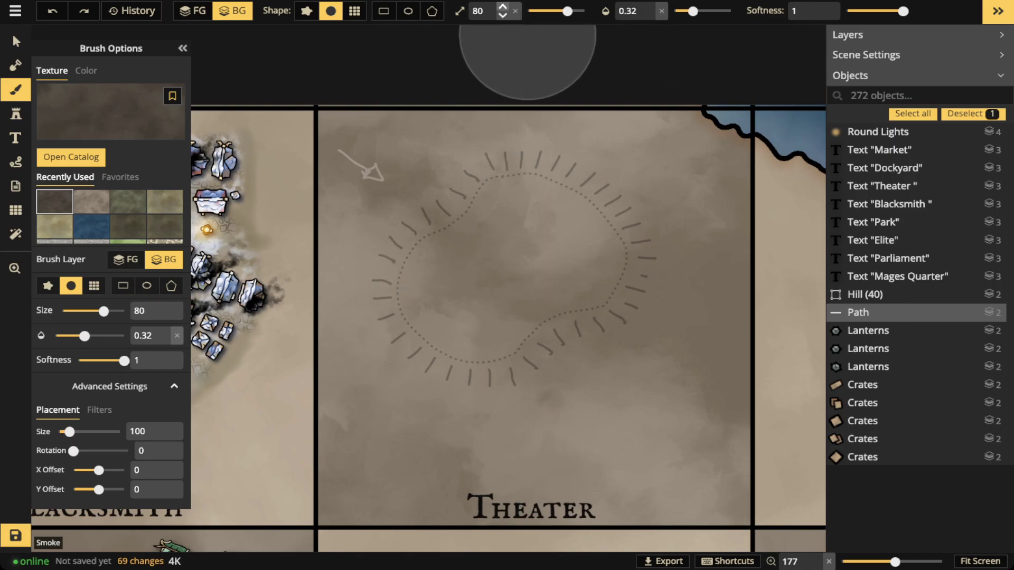
left_click_drag(558, 11, 550, 11)
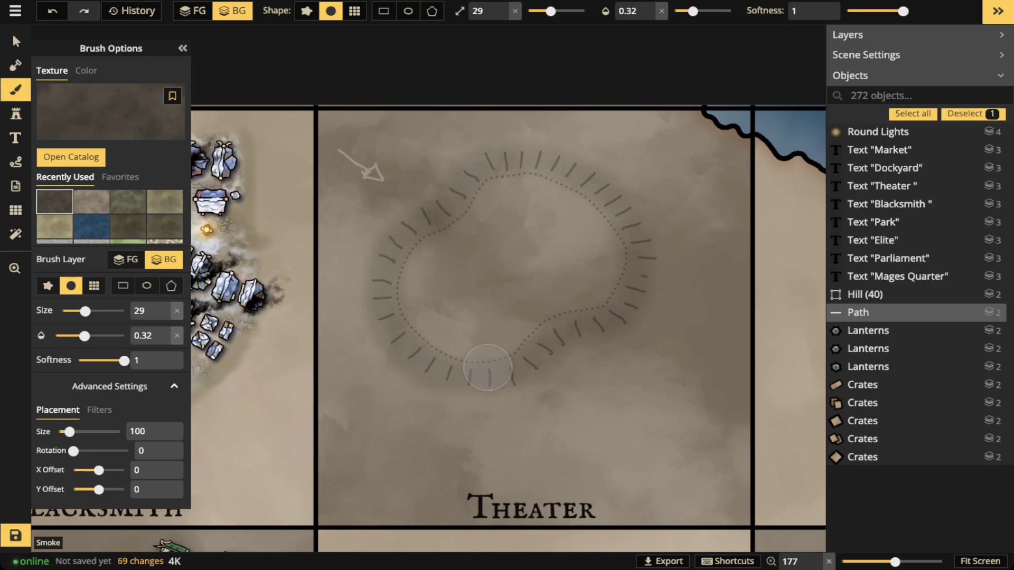
Paint soft dark shading around the hill's hatch ring, building up a wider, darker shadow on its southeast side.
mouse_move(646, 291)
left_mouse_down()
mouse_move(600, 183)
mouse_move(464, 171)
left_mouse_up()
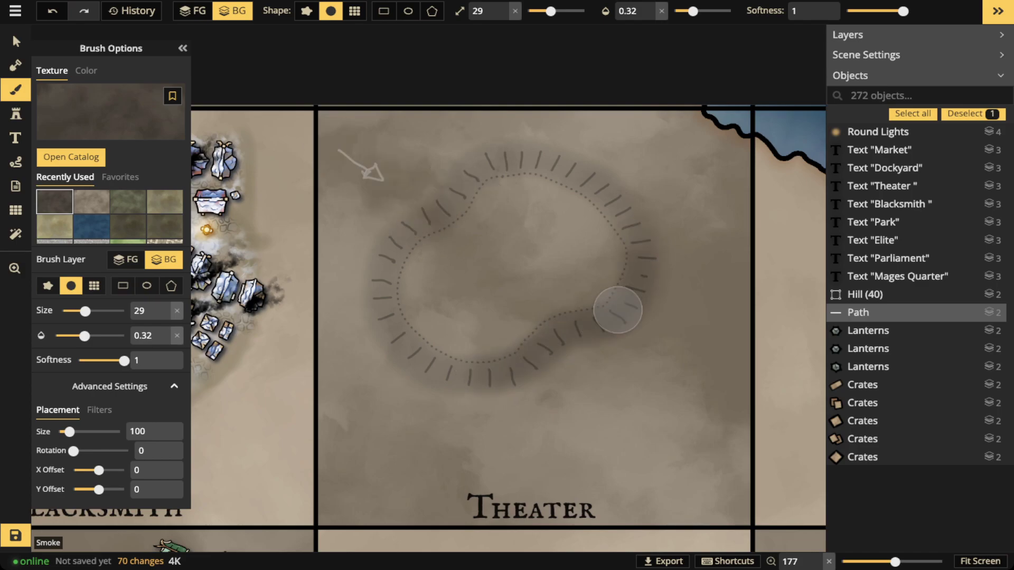
mouse_move(639, 249)
left_mouse_down()
mouse_move(557, 336)
mouse_move(438, 377)
left_mouse_up()
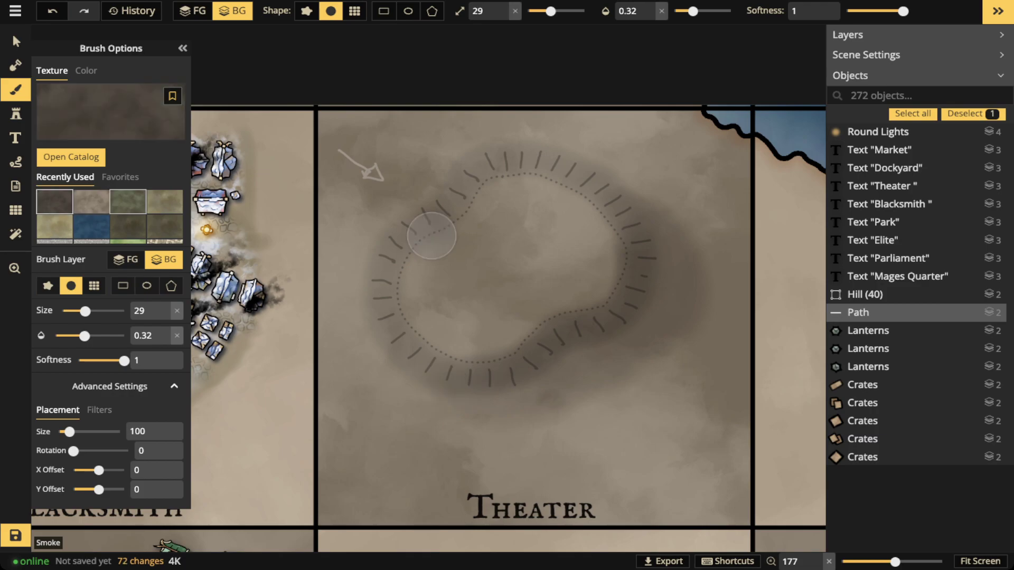
Save the dark brush texture as a favorite and look it up among the favorite textures.
left_click(172, 96)
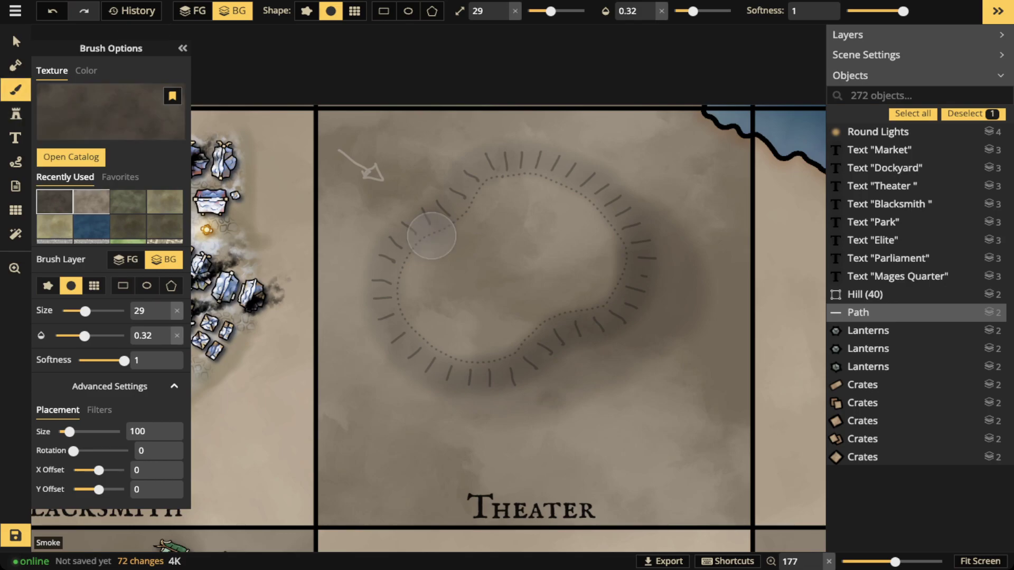
scroll(110, 216, "down", 1)
scroll(109, 217, "up", 1)
left_click(120, 177)
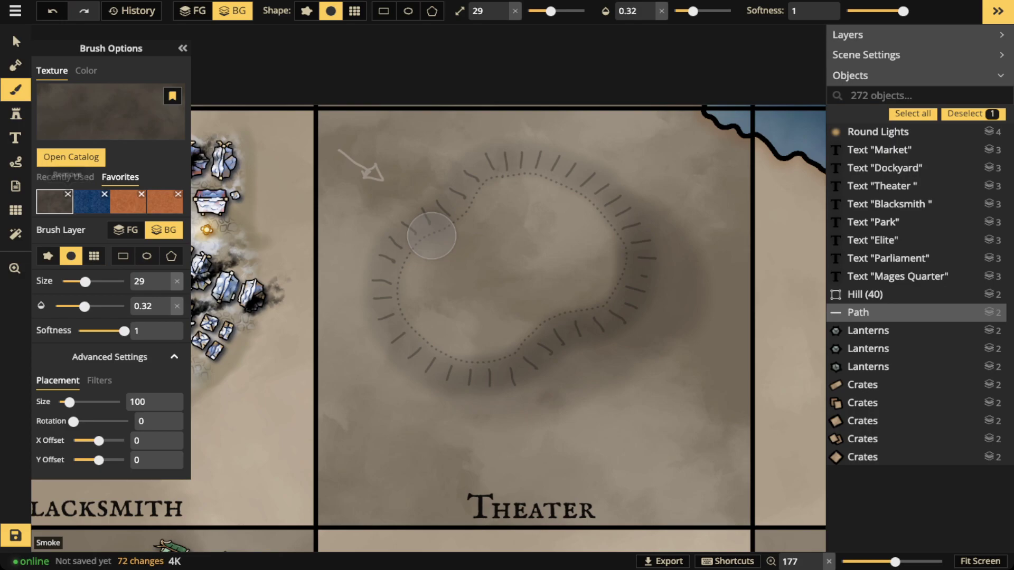
left_click(65, 177)
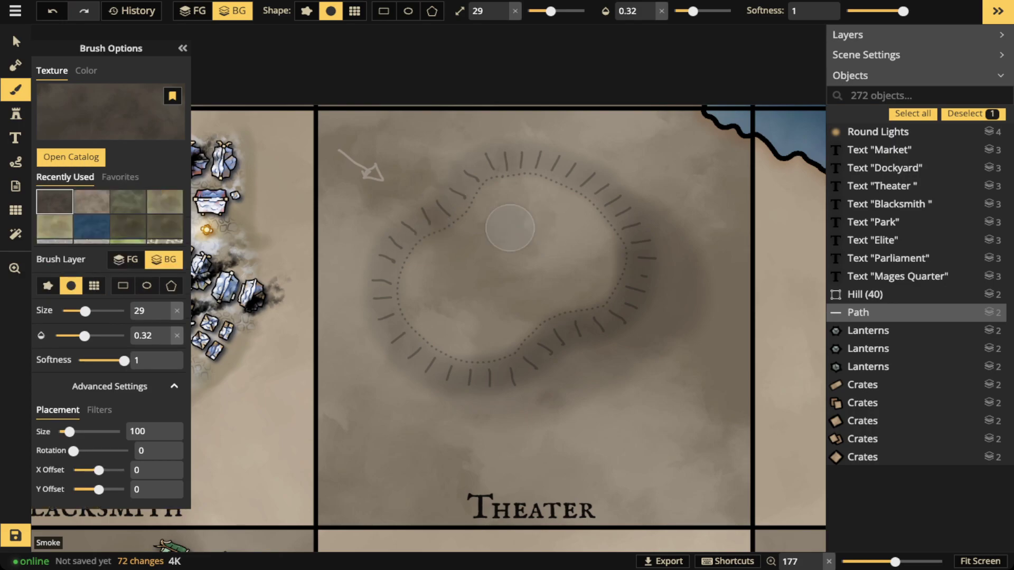
Choose the lighter brown recent texture, set its brightness to 132, and paint a first highlight near the middle of the hilltop.
left_click(92, 202)
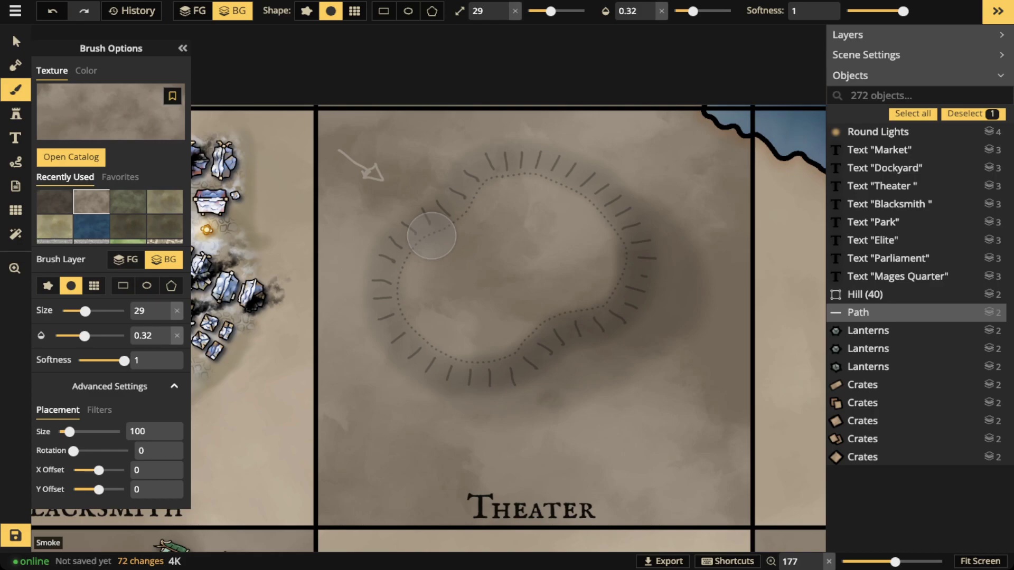
left_click(100, 411)
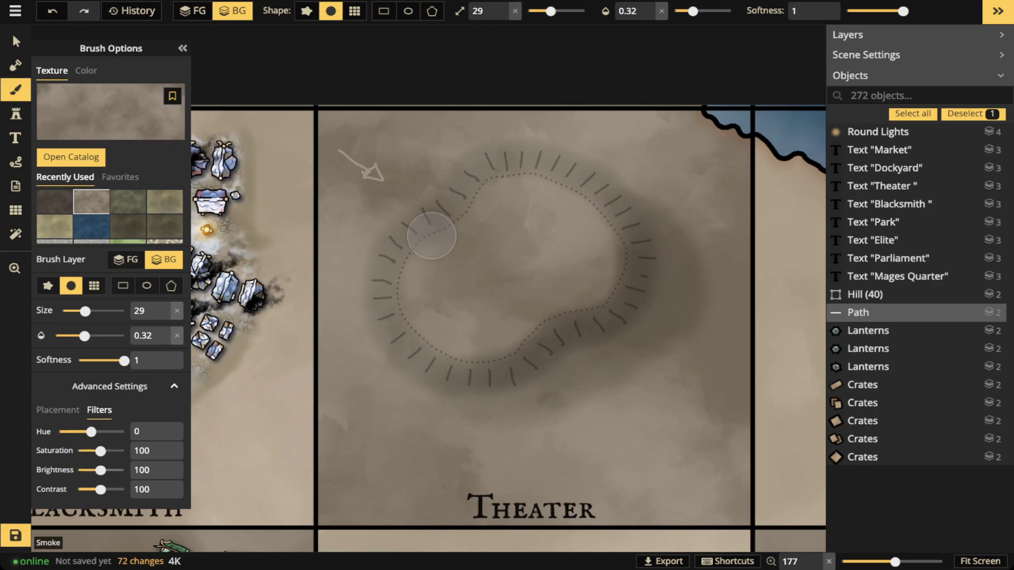
left_click_drag(100, 470, 108, 470)
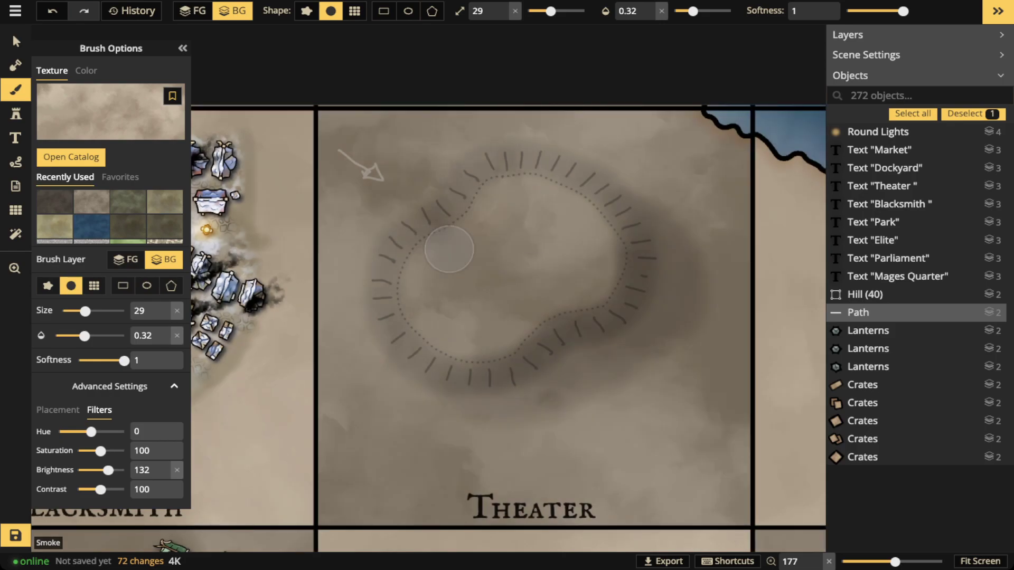
left_click_drag(548, 214, 511, 247)
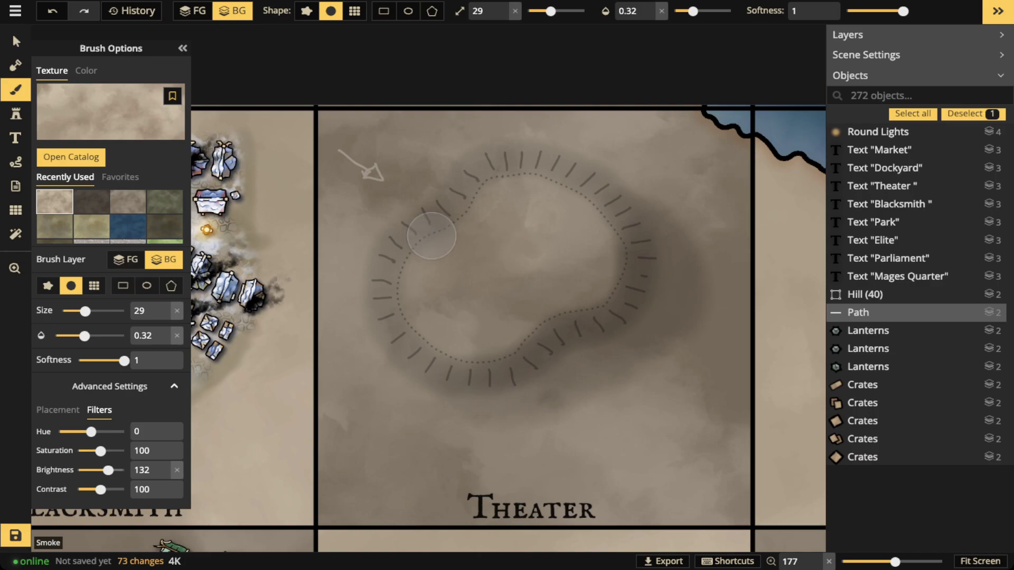
Set the highlight texture's brightness to 143 and the brush opacity to 0.5.
left_click_drag(108, 470, 111, 470)
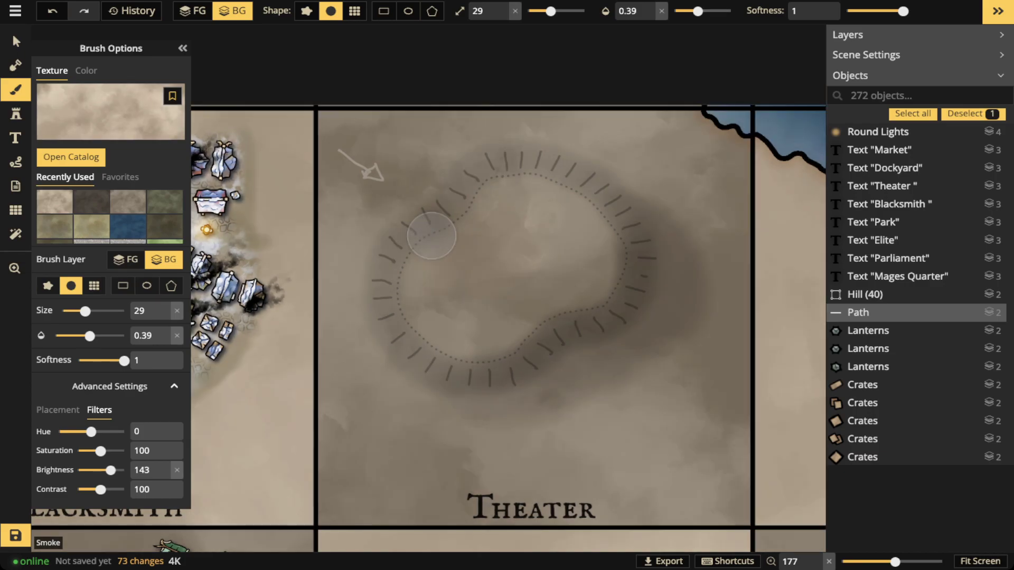
left_click_drag(692, 11, 705, 11)
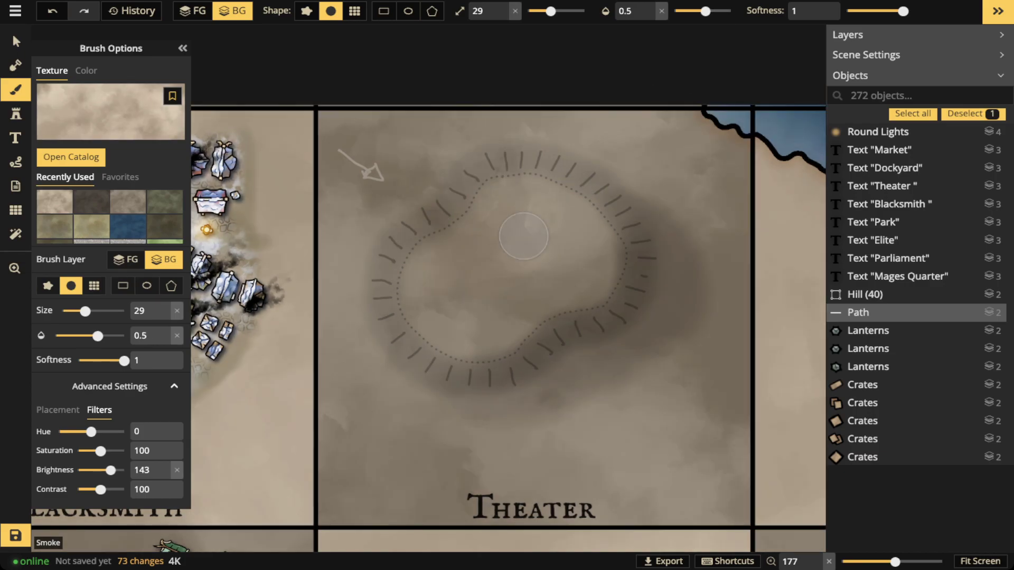
mouse_move(523, 229)
left_mouse_down()
mouse_move(497, 238)
mouse_move(527, 227)
mouse_move(561, 241)
mouse_move(449, 278)
mouse_move(482, 316)
mouse_move(454, 296)
mouse_move(494, 223)
mouse_move(546, 207)
mouse_move(587, 246)
mouse_move(477, 335)
mouse_move(525, 290)
mouse_move(590, 279)
mouse_move(579, 253)
mouse_move(523, 204)
left_mouse_up()
left_click_drag(436, 271, 452, 292)
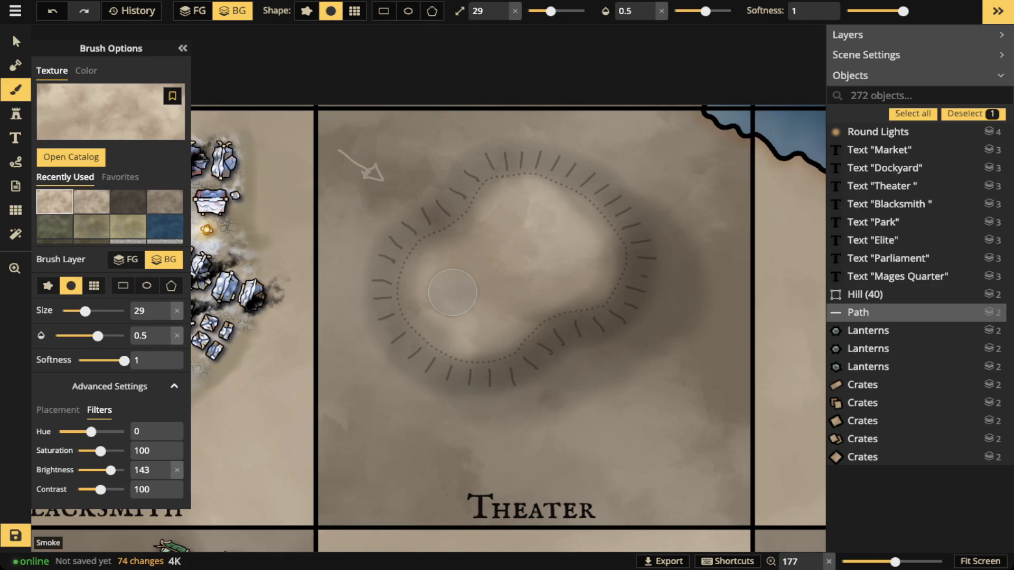
key("ctrl+z")
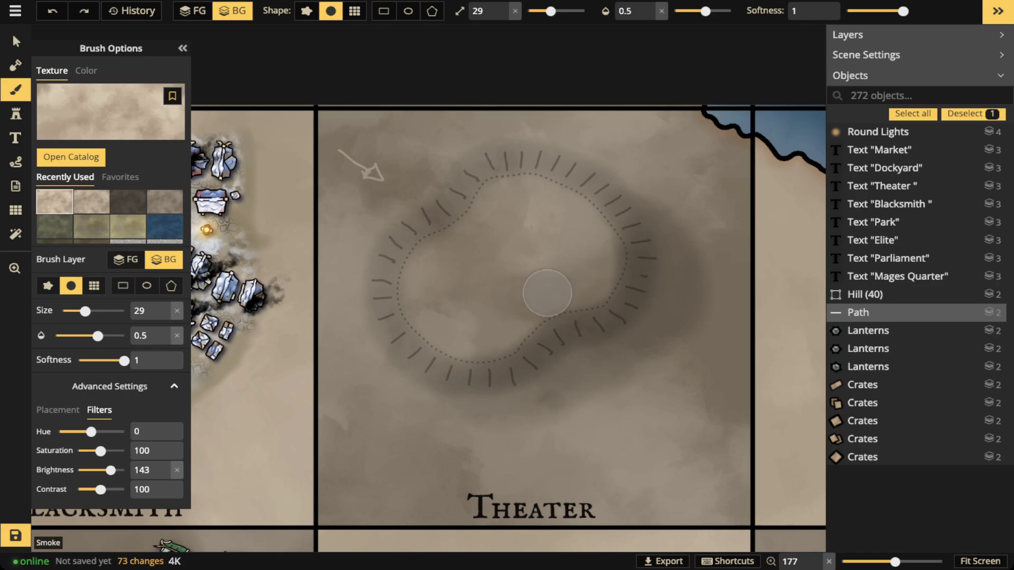
mouse_move(507, 245)
left_mouse_down()
mouse_move(543, 221)
mouse_move(514, 223)
mouse_move(500, 253)
mouse_move(544, 273)
mouse_move(577, 235)
mouse_move(513, 217)
left_mouse_up()
mouse_move(448, 293)
left_mouse_down()
mouse_move(469, 317)
mouse_move(438, 293)
left_mouse_up()
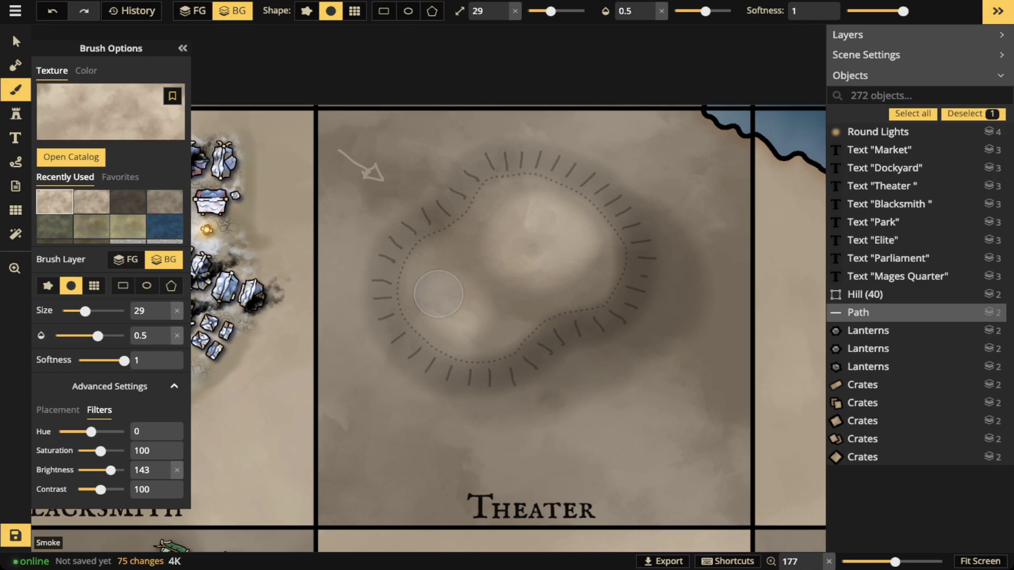
key("ctrl+z")
key("ctrl+z")
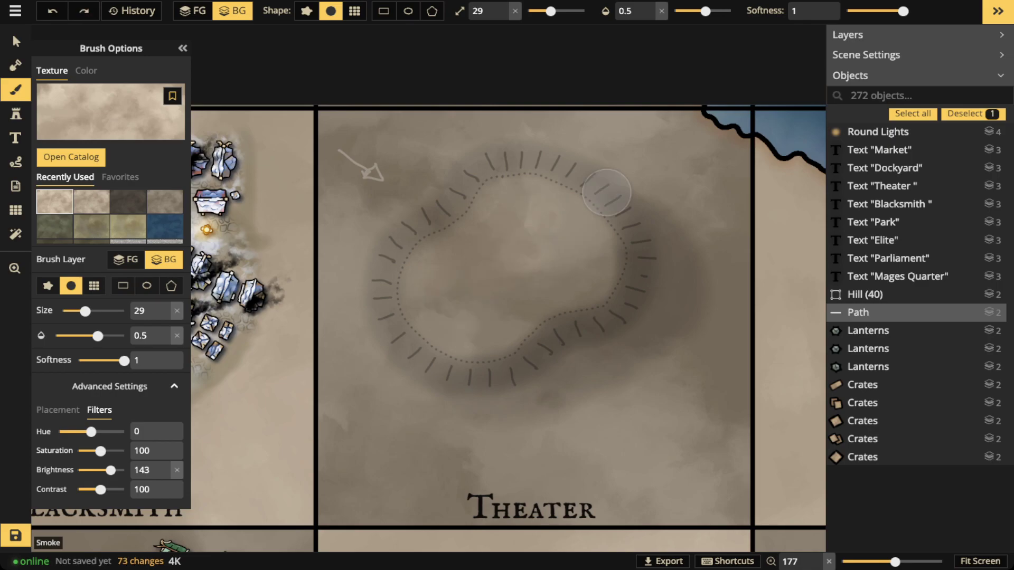
Paint a soft light highlight over the whole hilltop, filling the area inside the dotted outline.
mouse_move(516, 226)
left_mouse_down()
mouse_move(459, 254)
mouse_move(437, 291)
mouse_move(448, 311)
mouse_move(496, 316)
mouse_move(542, 276)
mouse_move(595, 264)
mouse_move(591, 237)
mouse_move(522, 222)
mouse_move(556, 241)
mouse_move(491, 282)
mouse_move(481, 271)
mouse_move(512, 309)
mouse_move(446, 309)
mouse_move(456, 256)
mouse_move(498, 217)
mouse_move(544, 208)
mouse_move(589, 267)
mouse_move(467, 334)
mouse_move(480, 249)
left_mouse_up()
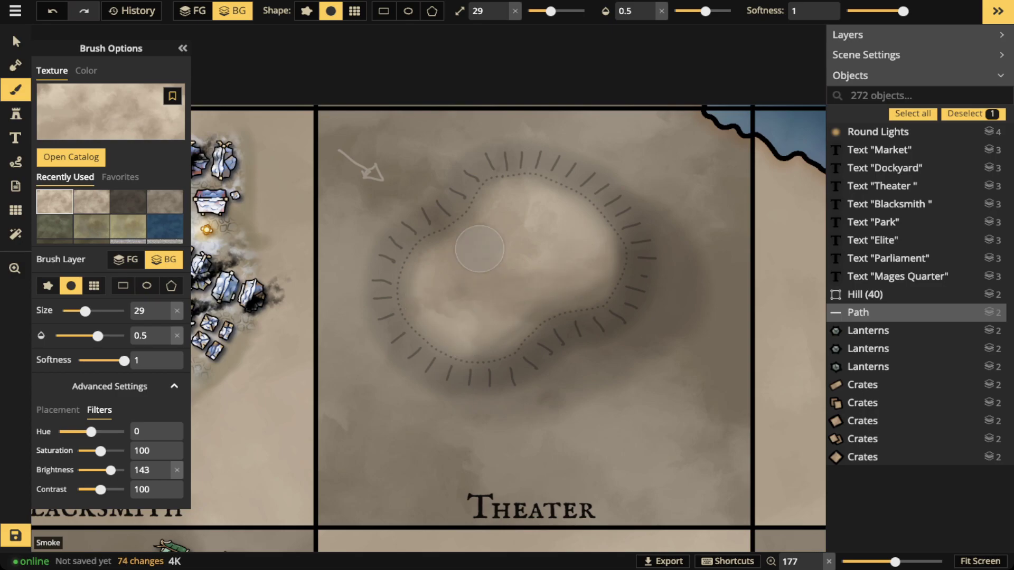
Delete the hand-drawn white light-direction arrow northwest of the hill.
left_click(15, 42)
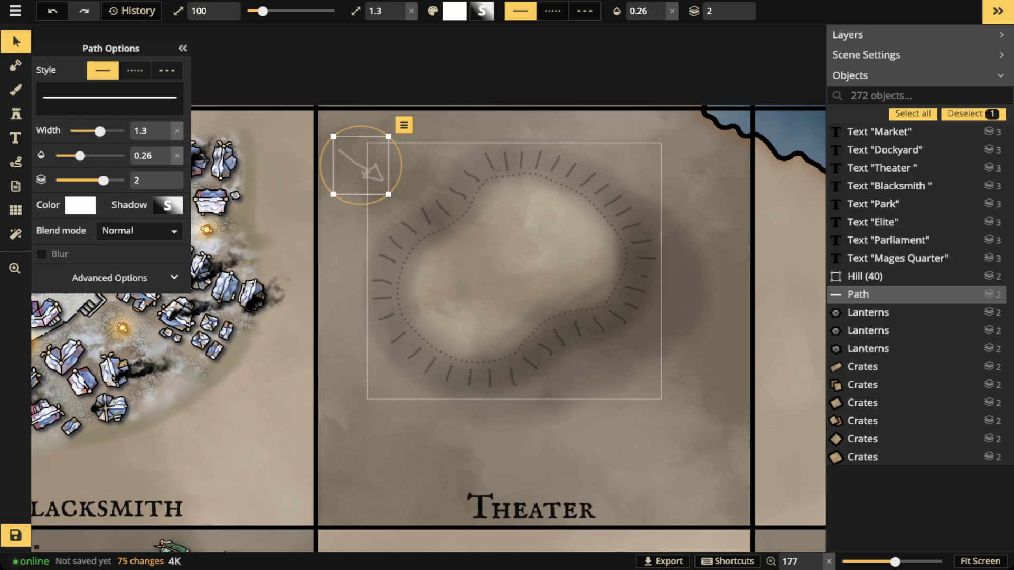
key("Escape")
left_click(373, 172)
key("Delete")
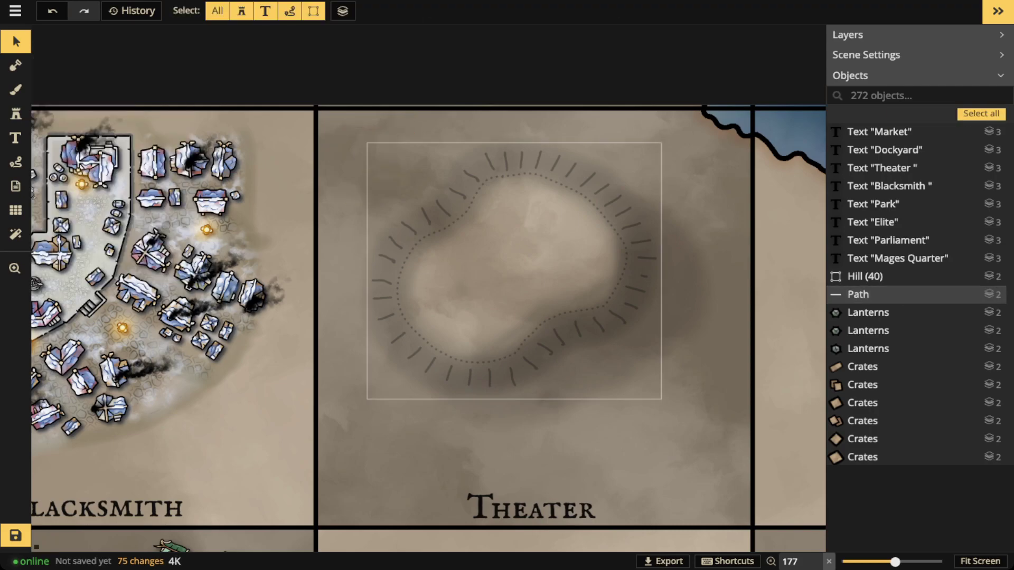
Lock the Hill group on the Theater tile and deselect it.
left_click(514, 271)
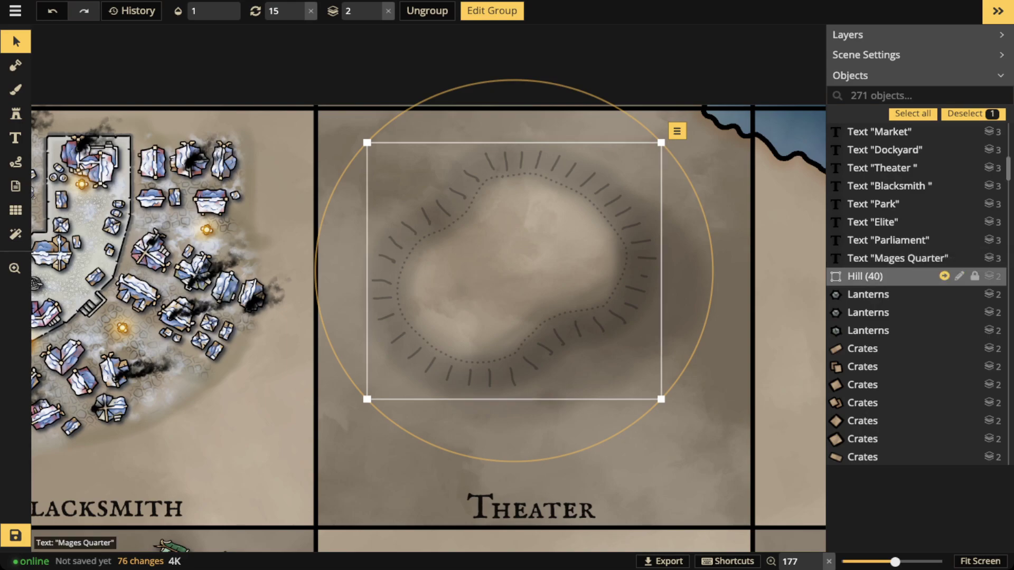
left_click(974, 276)
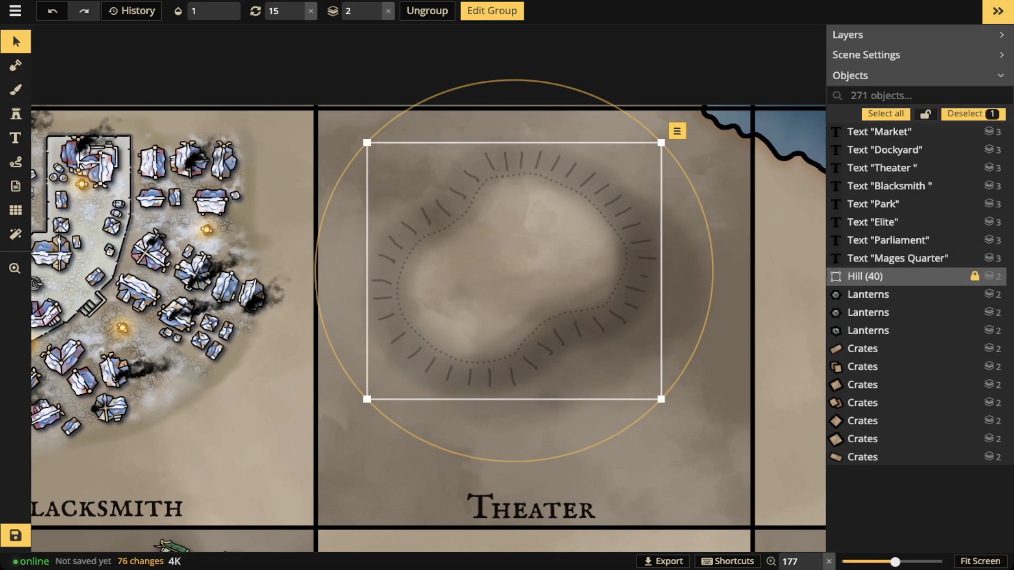
left_click(472, 255)
scroll(472, 256, "down", 3)
left_click_drag(471, 255, 480, 201)
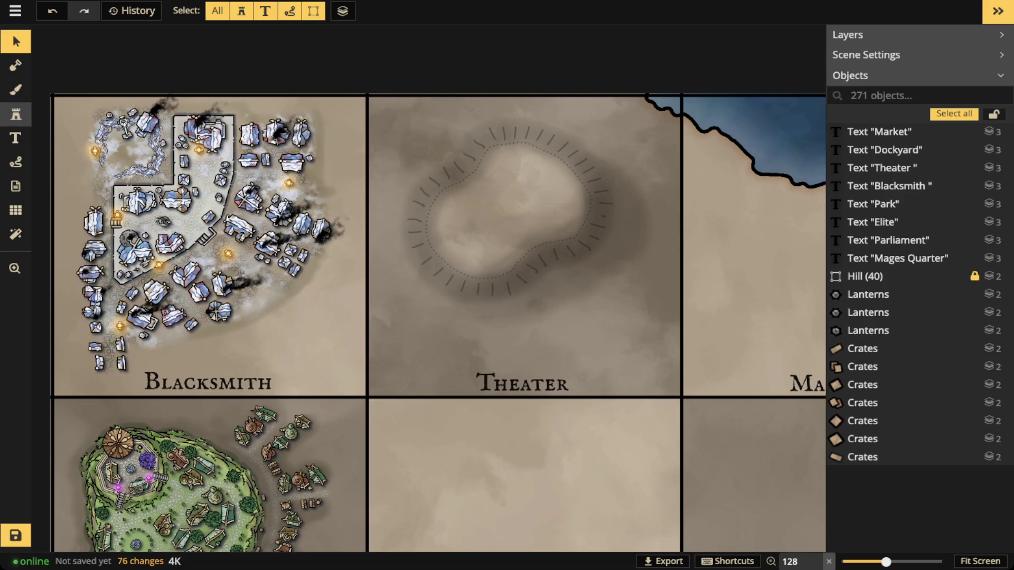
Exclude custom assets from the stamp catalog and choose the Medium Red Noble Buildings stamp set.
left_click(15, 113)
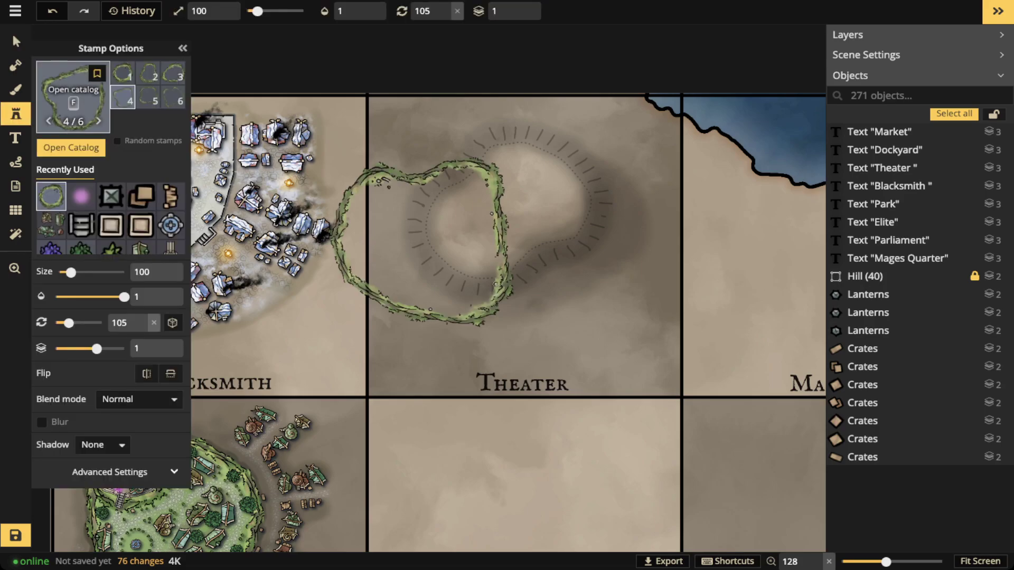
left_click(73, 99)
key("Escape")
key("f")
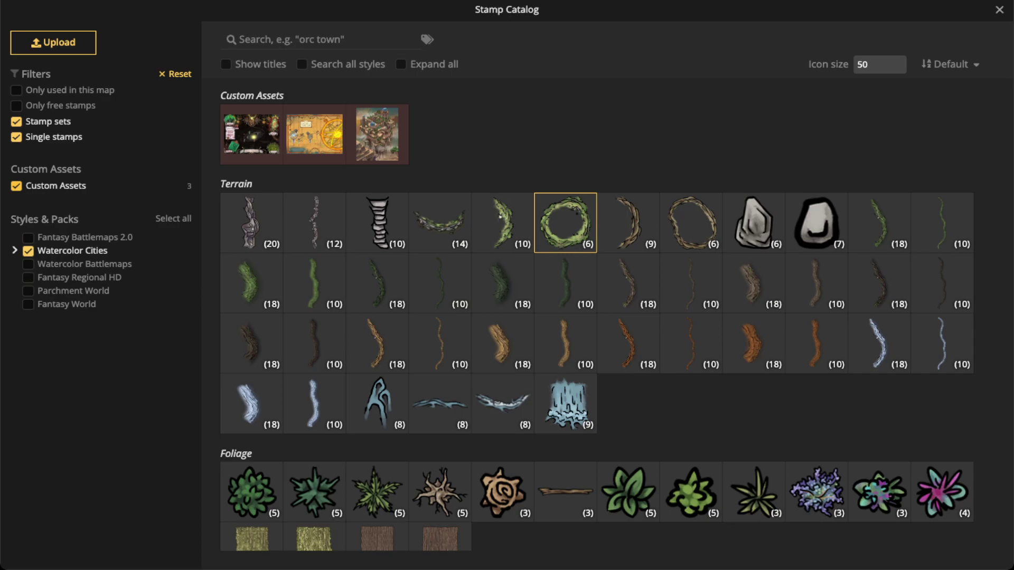
left_click(16, 186)
scroll(502, 338, "down", 2)
scroll(502, 338, "down", 5)
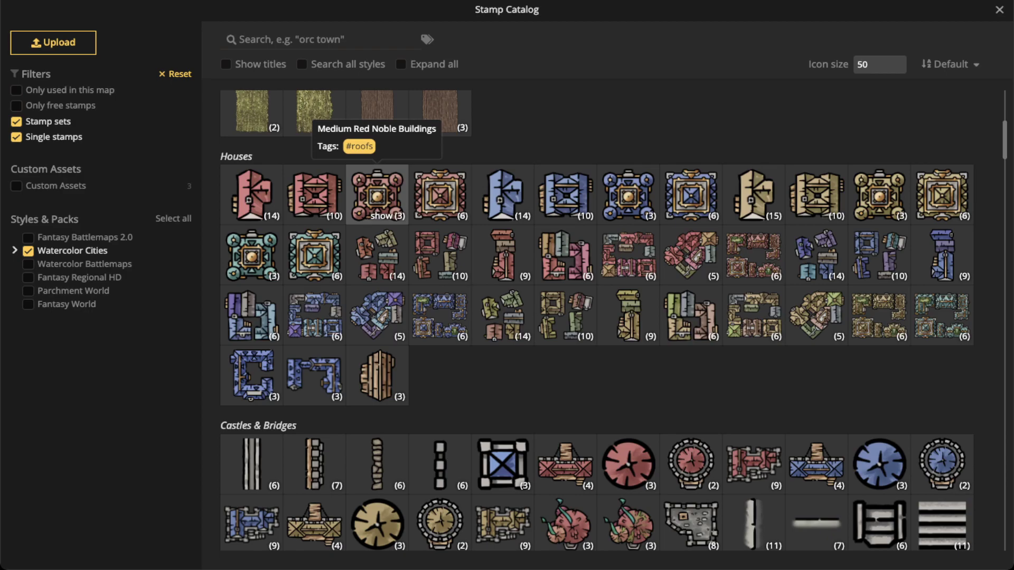
left_click(377, 198)
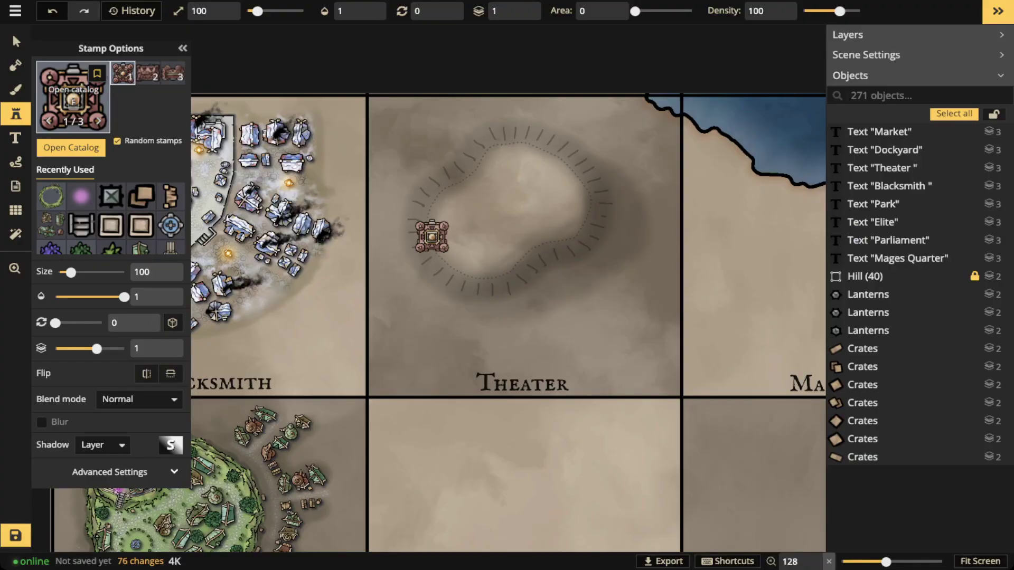
Switch to the Medium Yellow Noble Buildings stamp set and place its first building on the hilltop's southwest part.
left_click(73, 101)
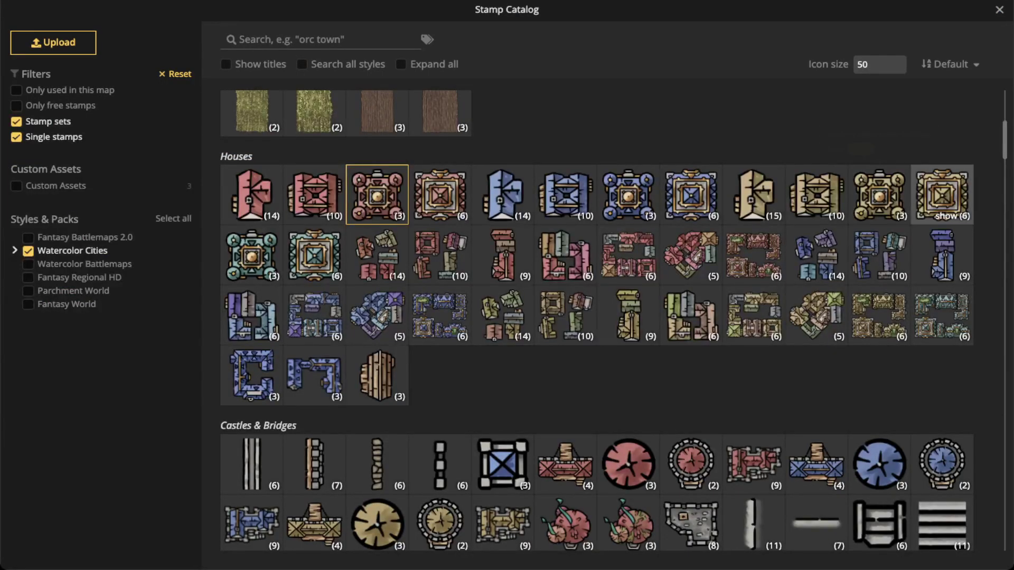
left_click(939, 193)
scroll(536, 182, "up", 5)
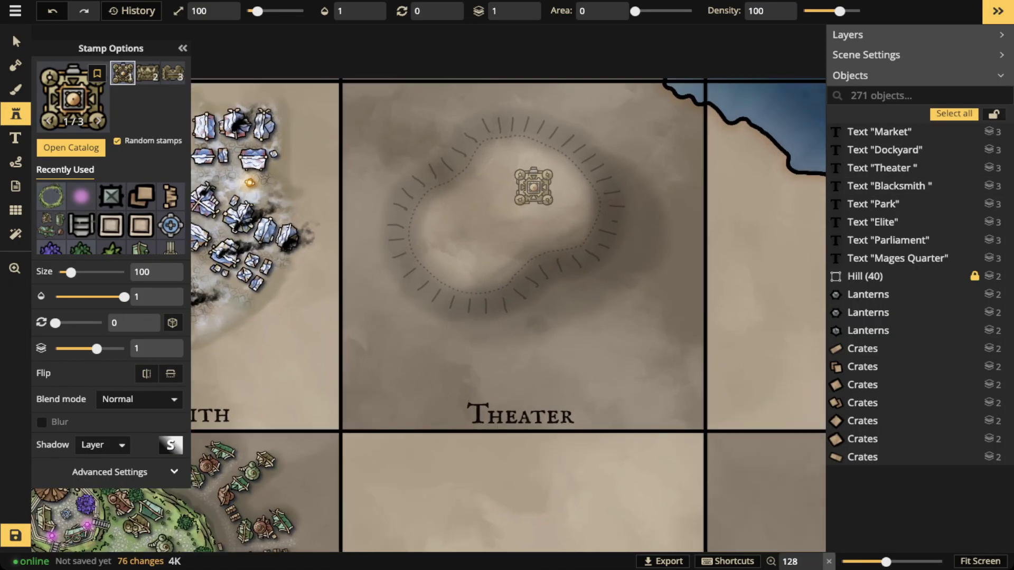
left_click_drag(339, 225, 662, 226)
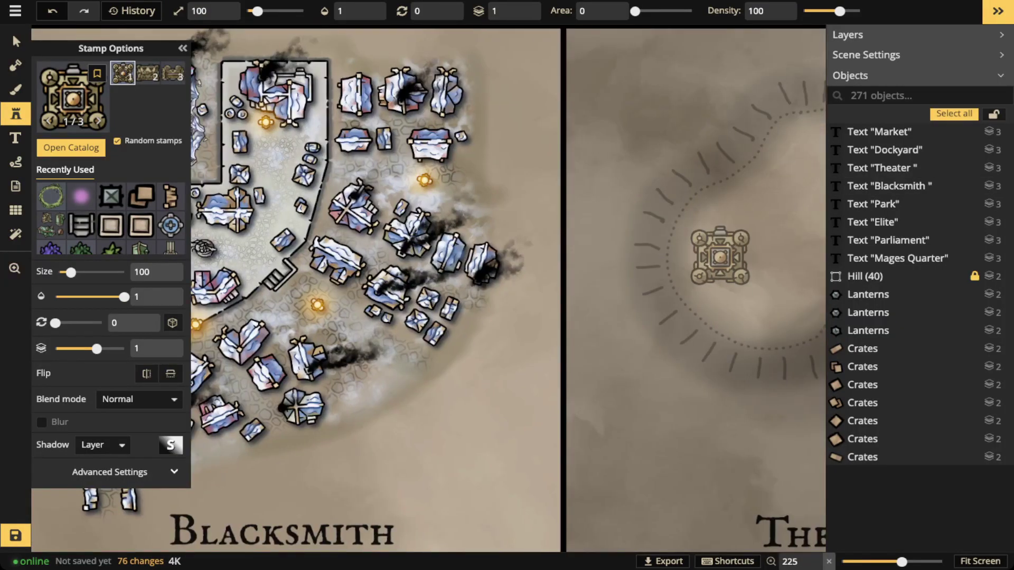
left_click(731, 257)
Move the placed yellow noble building slightly southeast on the hilltop and set its size to 110.
left_click(173, 73)
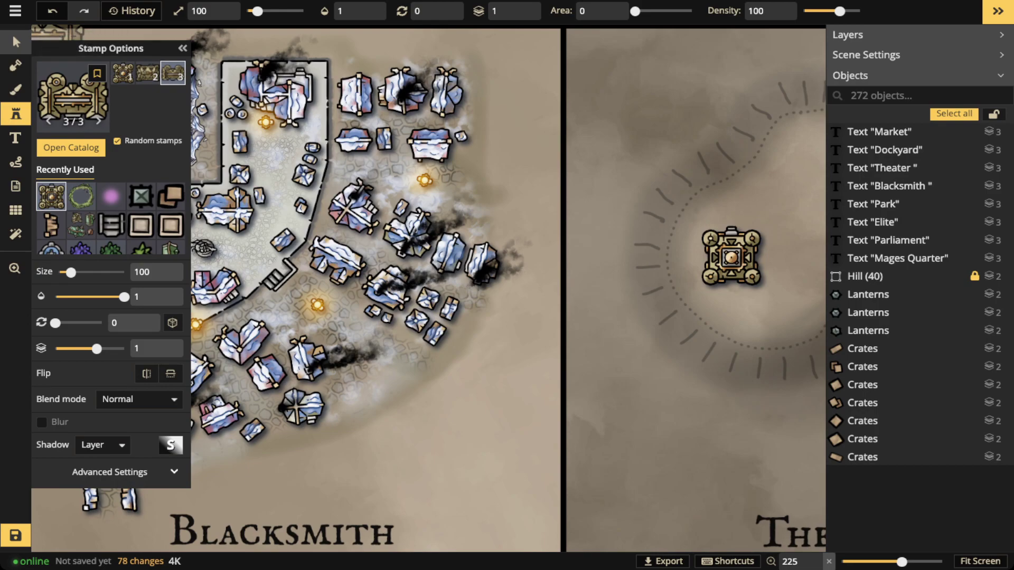
left_click(16, 42)
left_click(401, 93)
left_click(586, 185)
left_click_drag(670, 227, 350, 206)
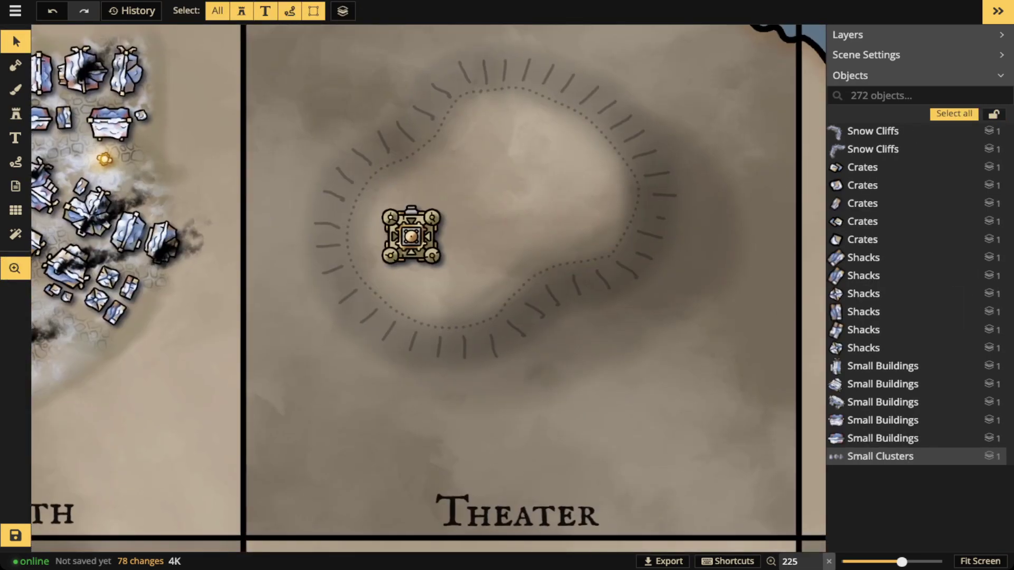
left_click(411, 236)
mouse_move(411, 236)
left_mouse_down()
mouse_move(525, 182)
mouse_move(424, 248)
left_mouse_up()
key("bracketright")
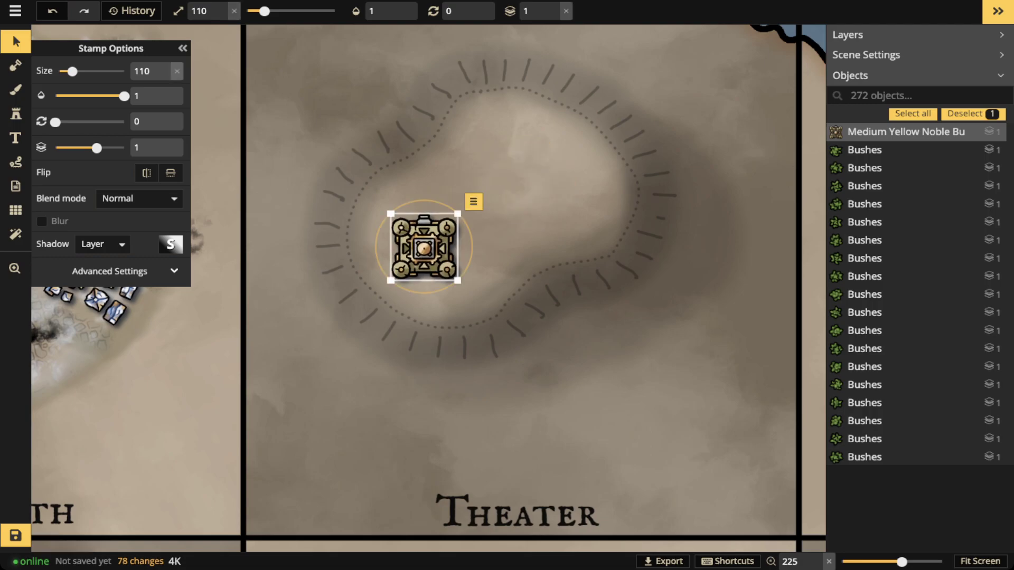
Move the yellow noble building to the hilltop's northeast part, setting its size to 120 and its rotation to 225.
left_click(16, 162)
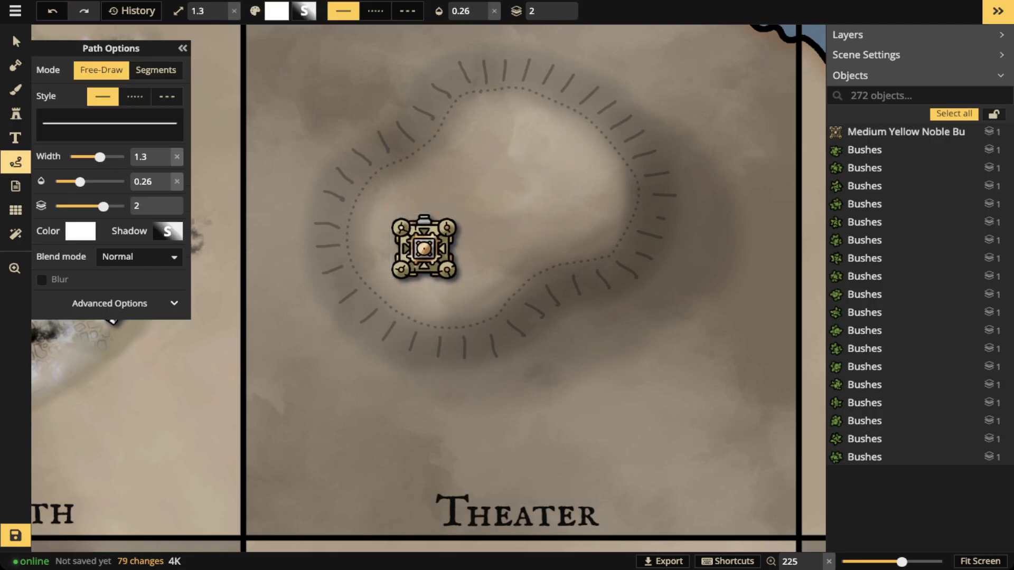
left_click(15, 41)
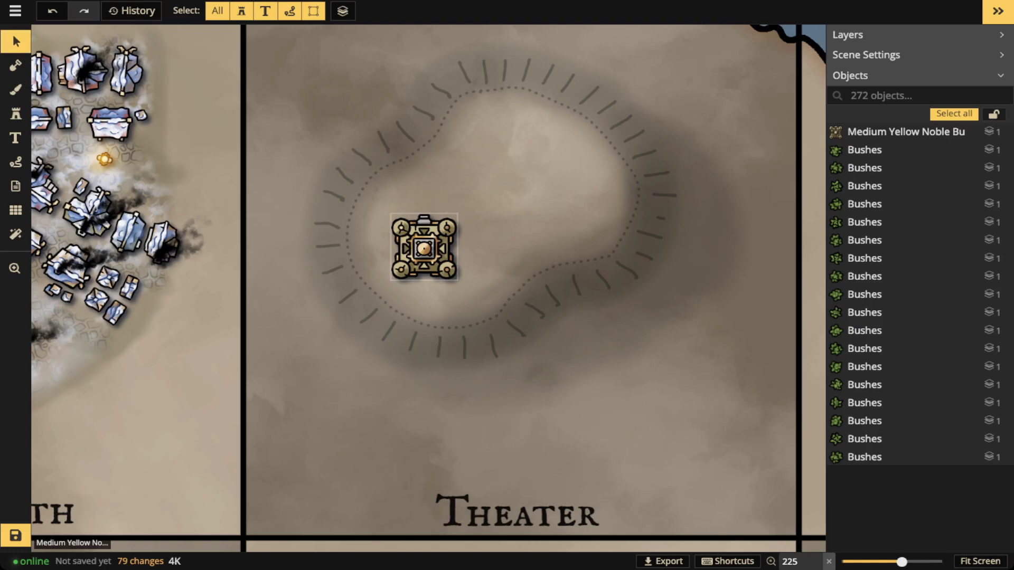
left_click(424, 247)
scroll(424, 247, "down", 5)
scroll(424, 247, "up", 1)
left_click_drag(424, 247, 572, 174)
scroll(539, 168, "down", 3)
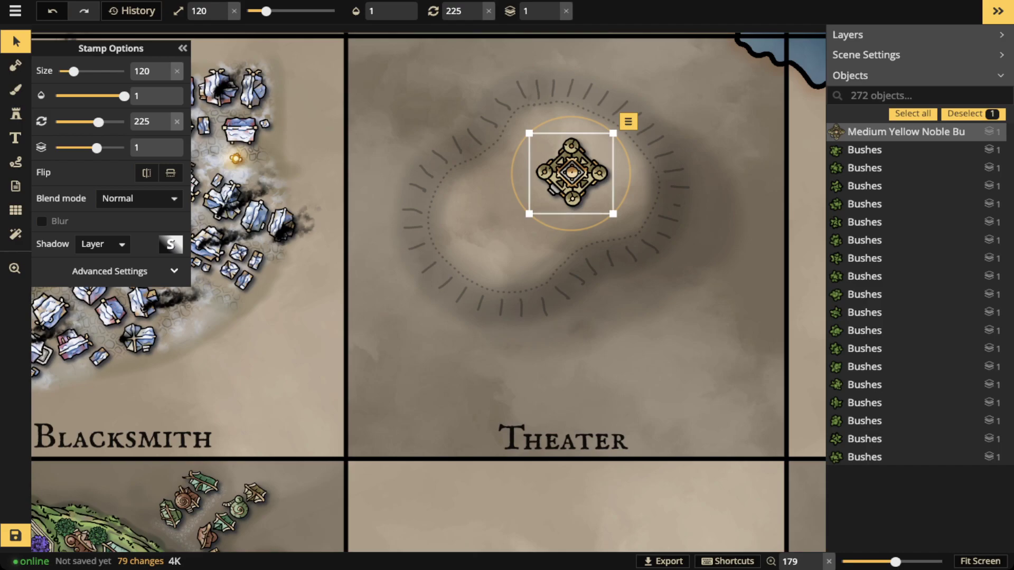
scroll(460, 180, "up", 4)
left_click(15, 162)
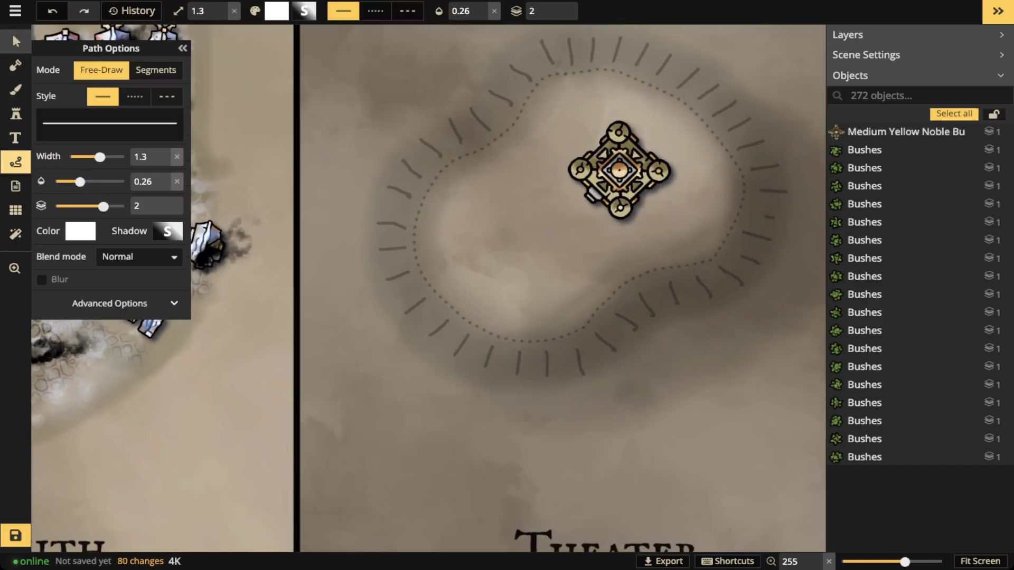
key("v")
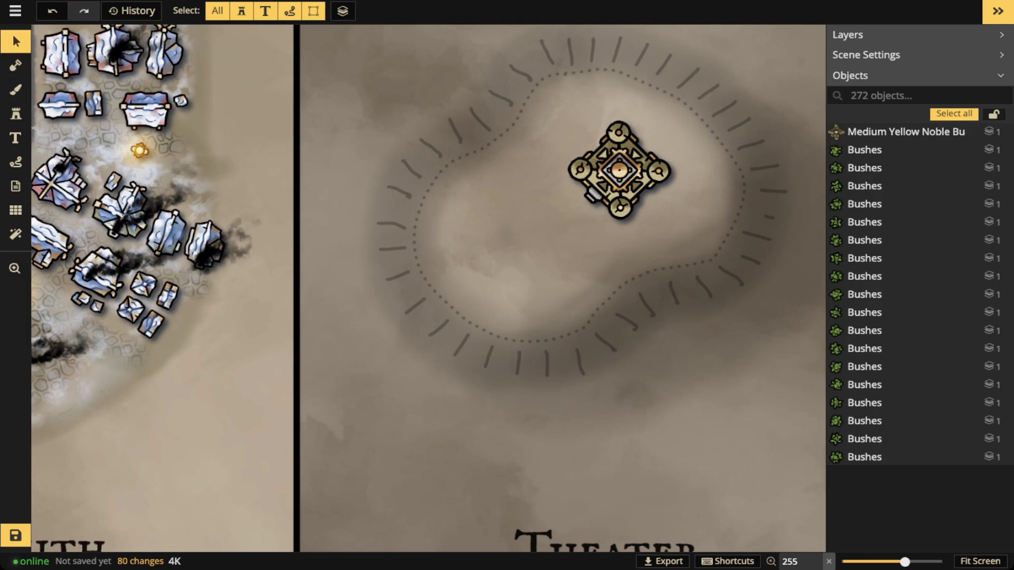
scroll(586, 435, "down", 5)
left_click_drag(705, 386, 631, 252)
left_click_drag(510, 181, 521, 310)
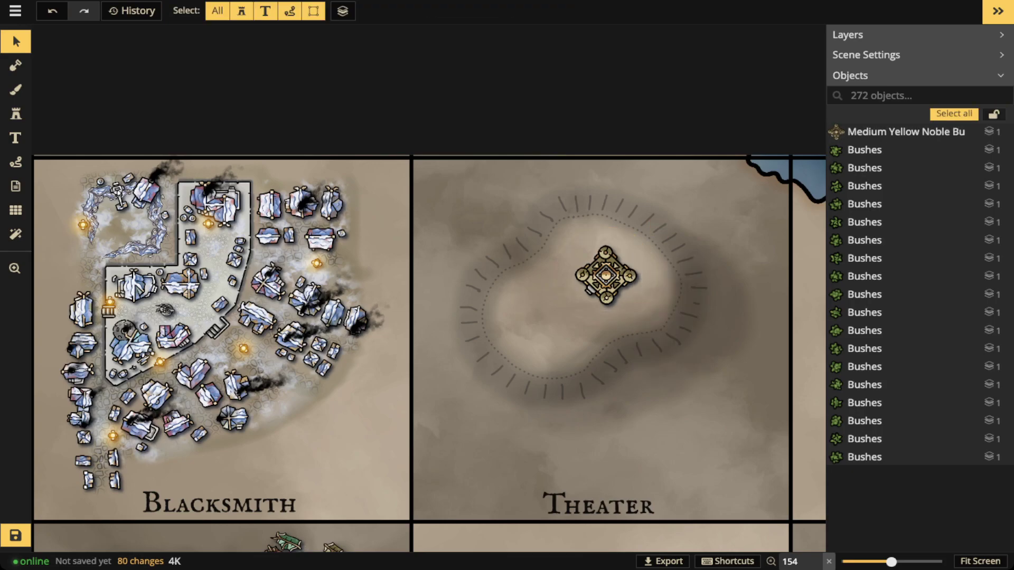
Enter the Theater Hill group and select its dotted outline to pick up its path settings, leaving the group again.
scroll(919, 211, "up", 15)
scroll(898, 211, "up", 10)
scroll(898, 211, "down", 5)
left_click(877, 294)
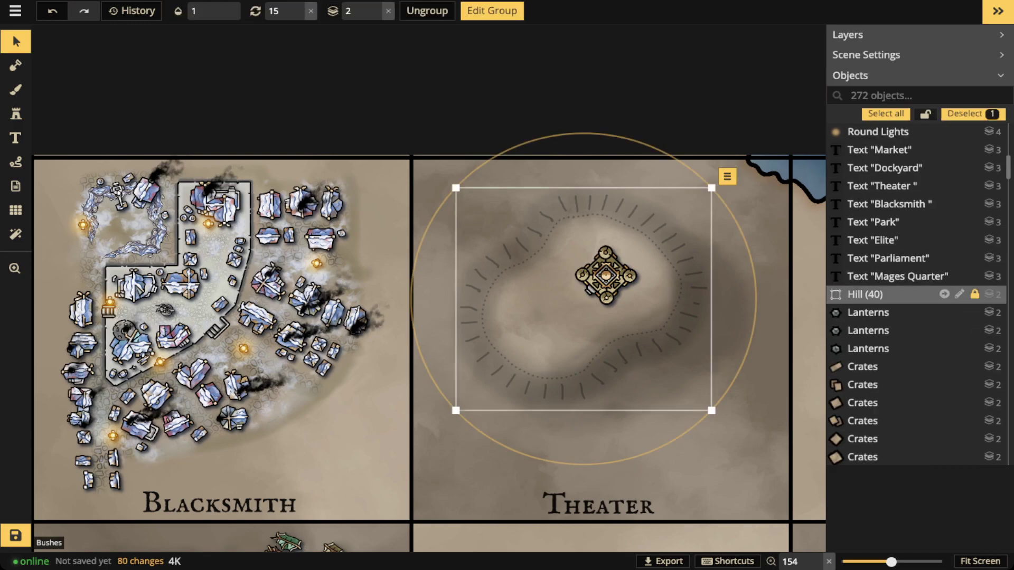
left_click(943, 294)
left_click(679, 296)
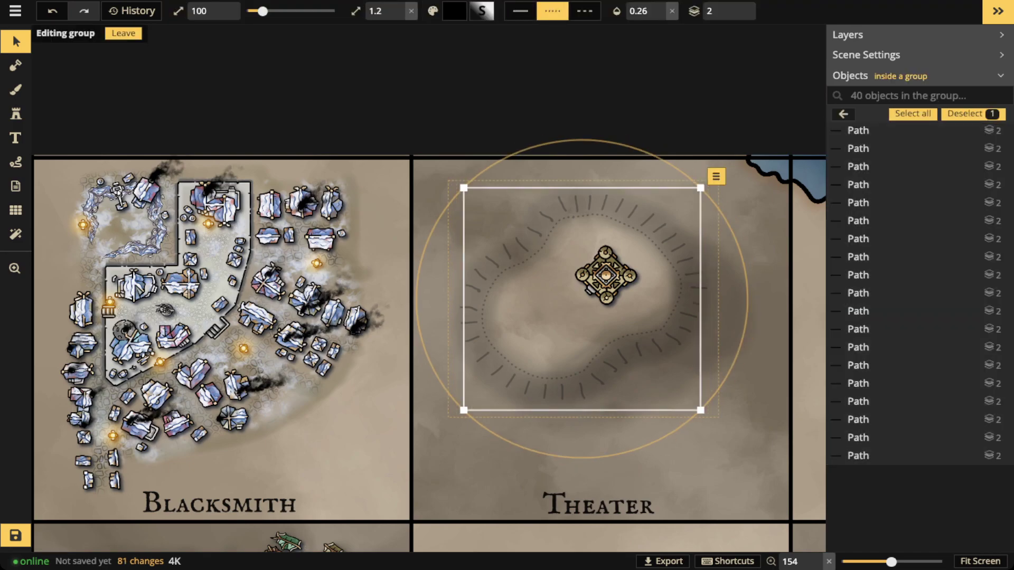
scroll(561, 311, "up", 5)
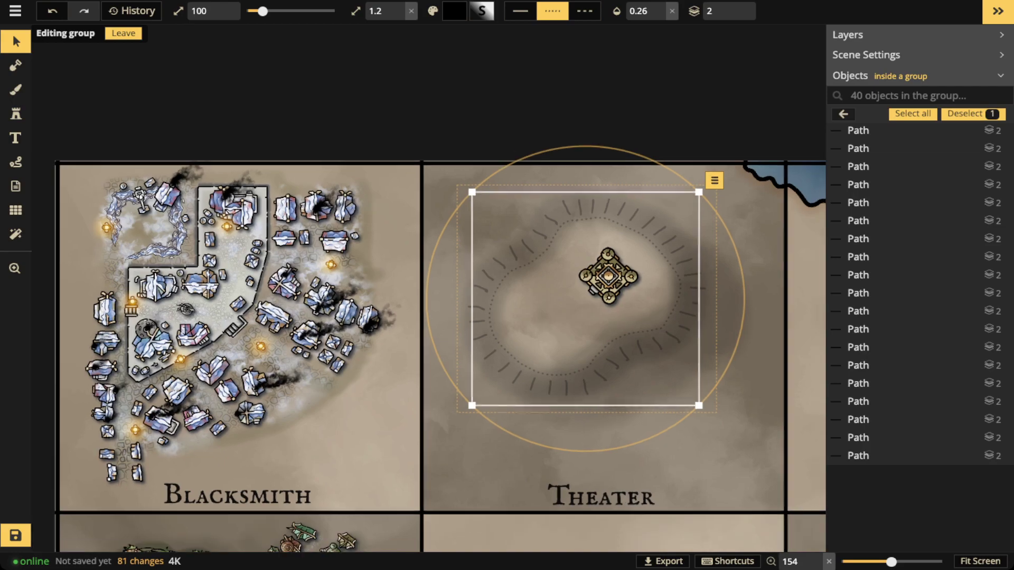
key("Escape")
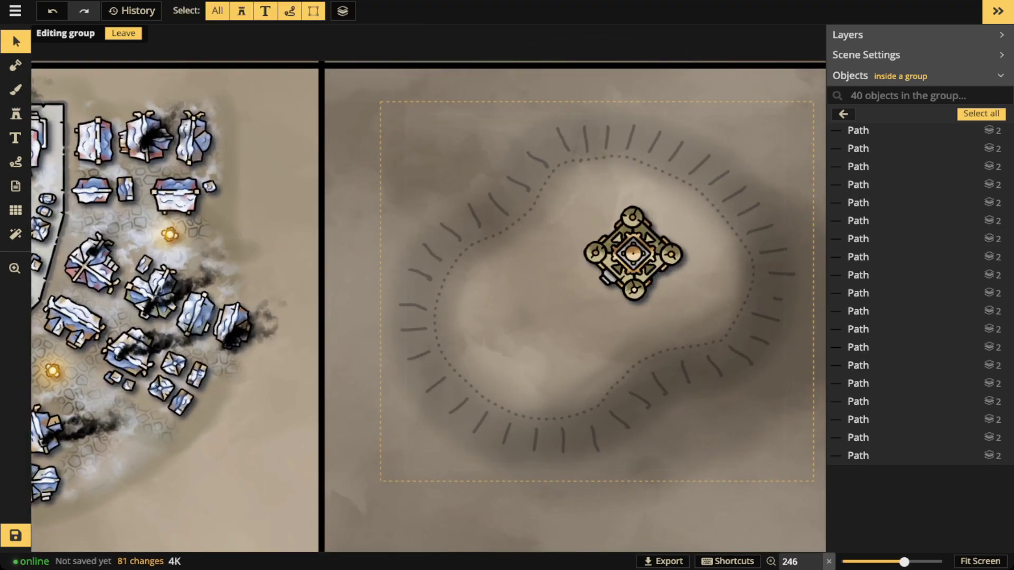
key("Escape")
Draw a dotted free-draw ring around the yellow noble building, with width 1.2 and opacity 0.26.
left_click(16, 162)
scroll(446, 180, "down", 5)
key("space")
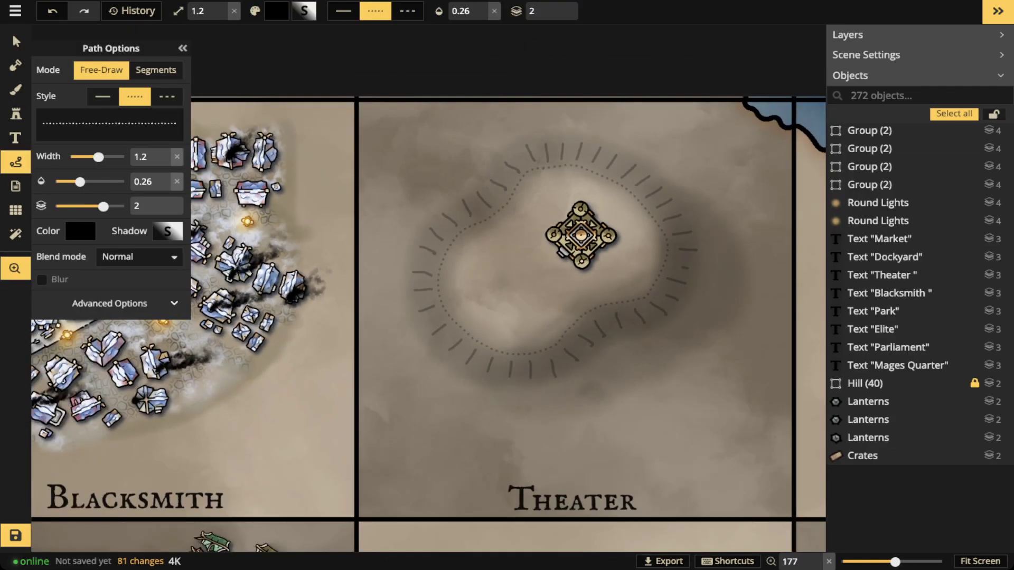
left_click_drag(447, 180, 402, 191)
left_click_drag(523, 205, 524, 206)
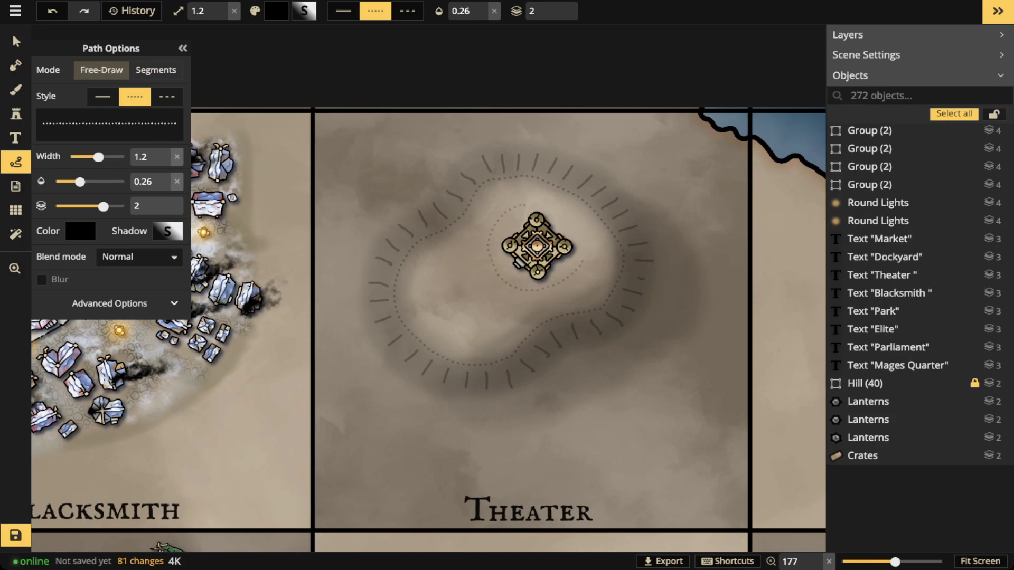
left_click_drag(525, 205, 526, 205)
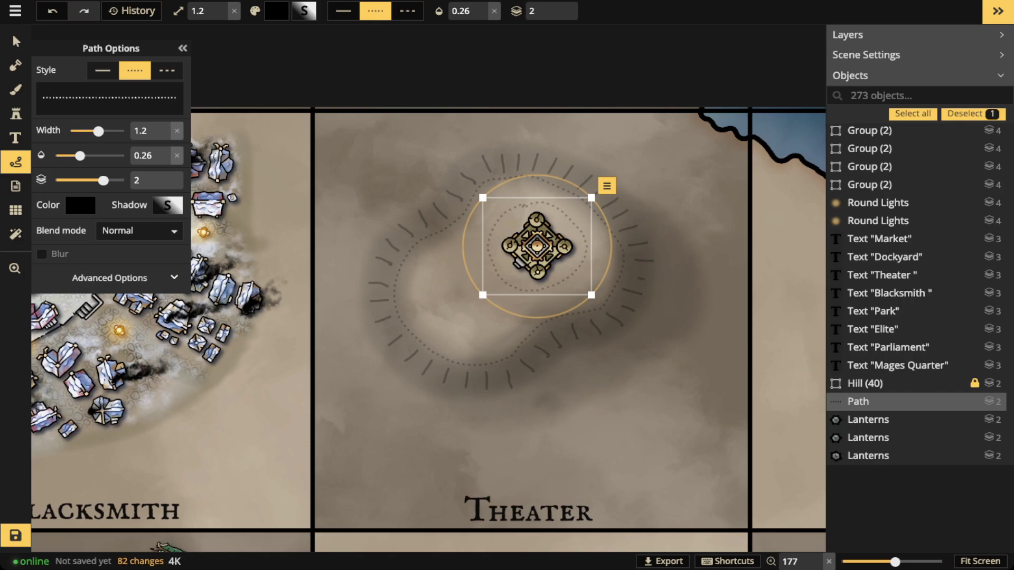
scroll(518, 216, "up", 3)
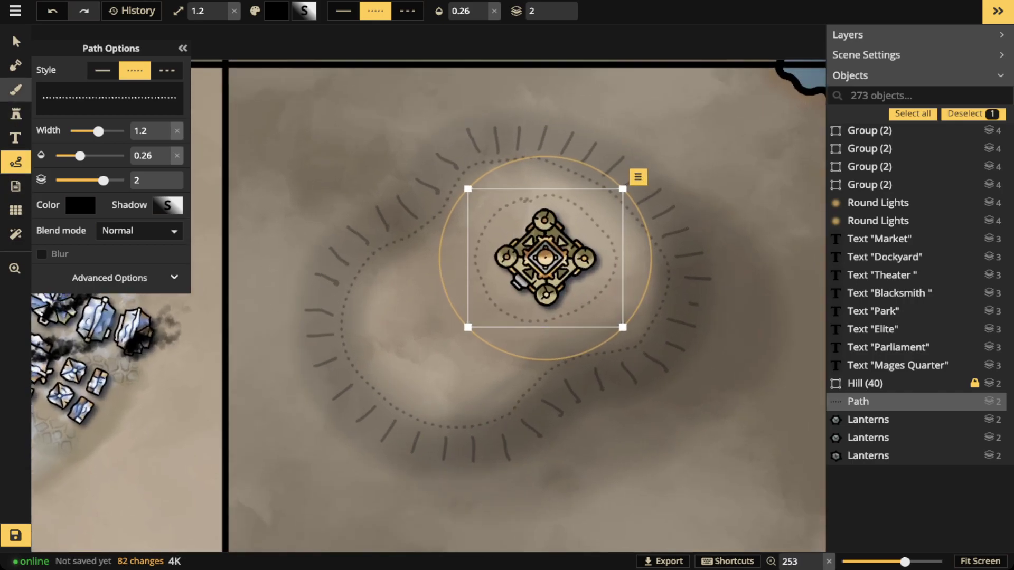
key("Escape")
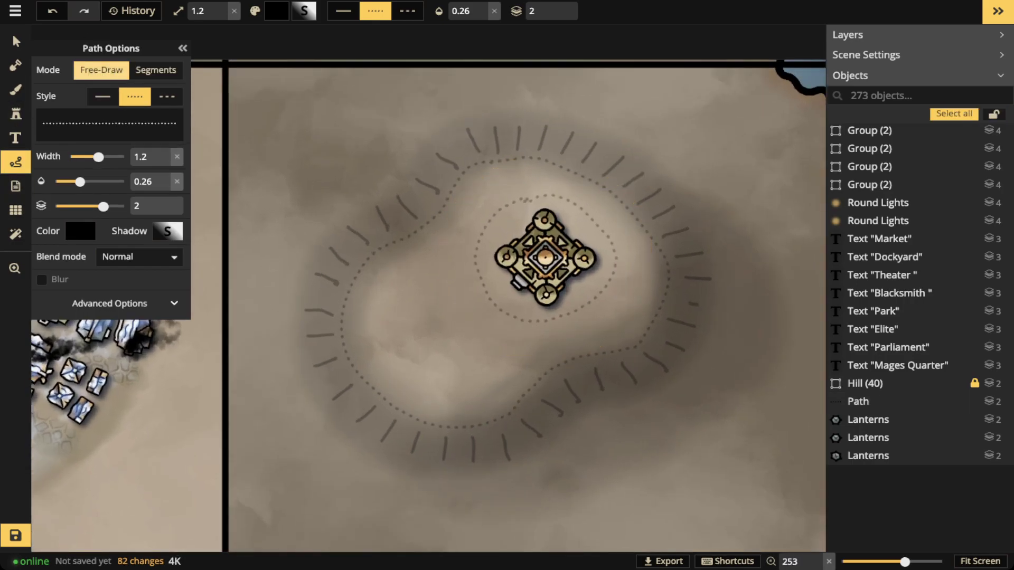
Switch the path style to solid and draw short radial slope ticks all around the outside of the new dotted ring.
left_click(103, 96)
mouse_move(592, 208)
left_mouse_down()
mouse_move(601, 200)
mouse_move(628, 236)
mouse_move(633, 270)
mouse_move(621, 301)
mouse_move(564, 333)
mouse_move(514, 336)
left_mouse_up()
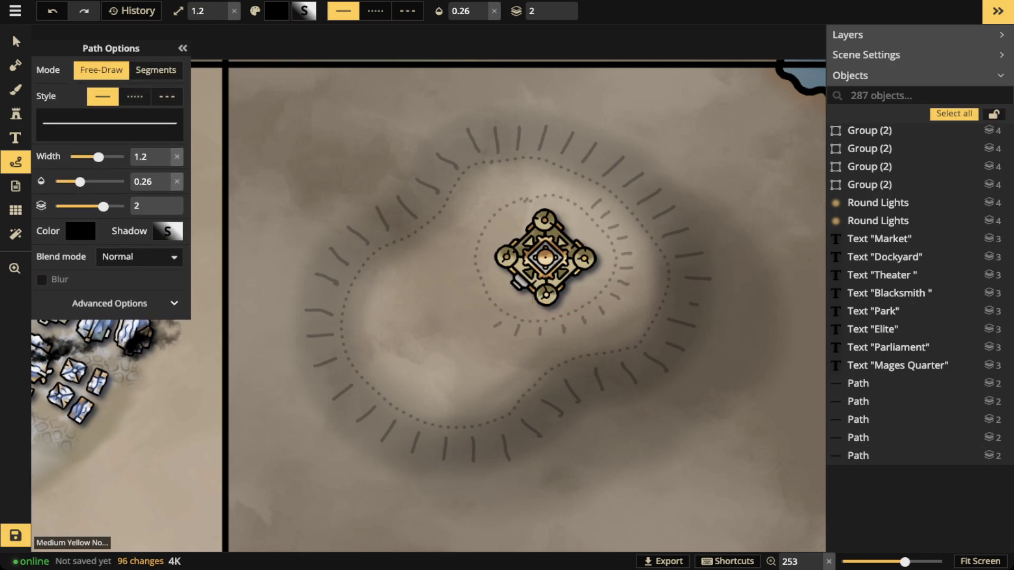
mouse_move(486, 307)
left_mouse_down()
mouse_move(477, 311)
mouse_move(461, 281)
mouse_move(470, 244)
mouse_move(457, 242)
mouse_move(502, 200)
mouse_move(536, 189)
mouse_move(573, 195)
left_mouse_up()
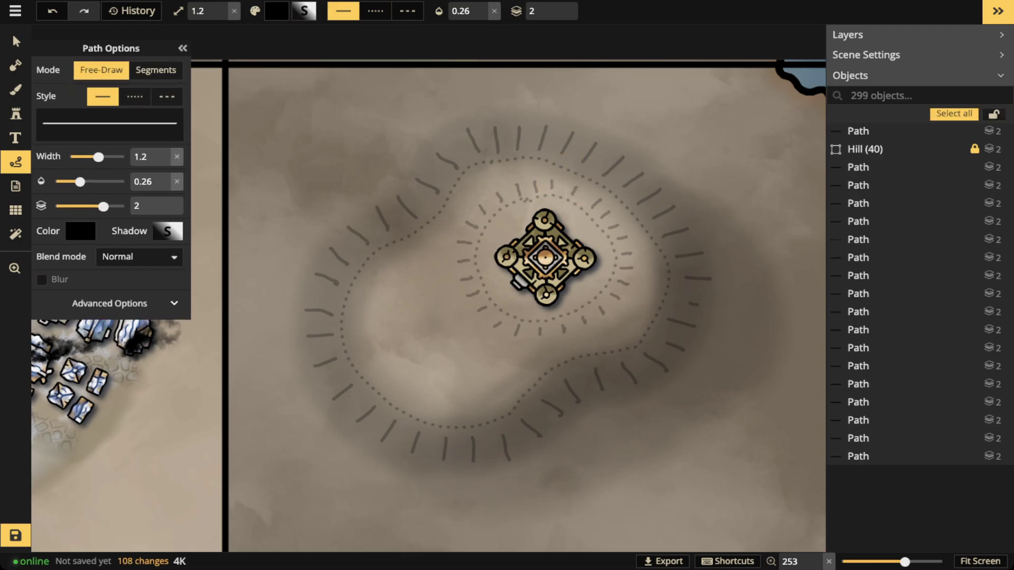
Shade the slope around the small ring with the dark brown background texture, using brush size 11 and opacity 0.32.
left_click(15, 90)
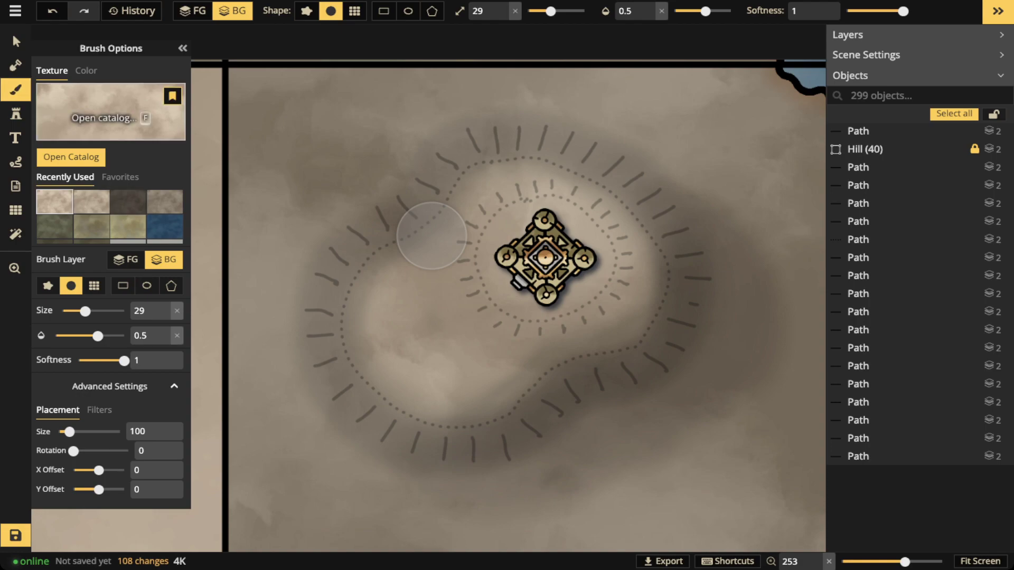
left_click(165, 201)
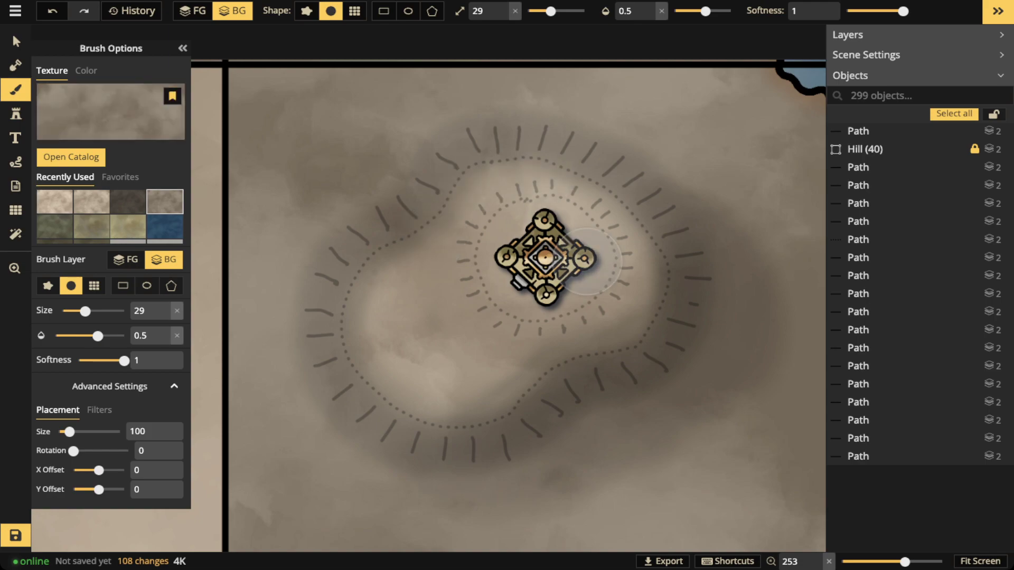
left_click(128, 202)
left_click_drag(705, 10, 693, 10)
scroll(612, 261, "down", 3)
key("bracketleft")
key("bracketleft")
key("bracketleft")
key("bracketright")
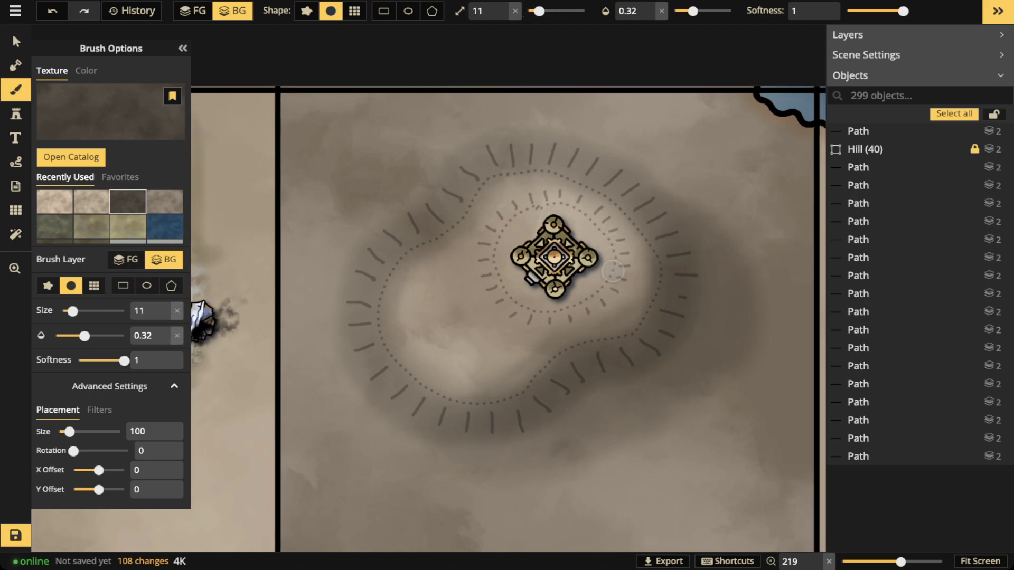
mouse_move(519, 202)
left_mouse_down()
mouse_move(491, 235)
mouse_move(485, 268)
mouse_move(521, 318)
mouse_move(552, 322)
mouse_move(597, 303)
mouse_move(619, 277)
mouse_move(614, 239)
mouse_move(579, 199)
mouse_move(543, 196)
mouse_move(492, 230)
mouse_move(487, 262)
mouse_move(528, 312)
left_mouse_up()
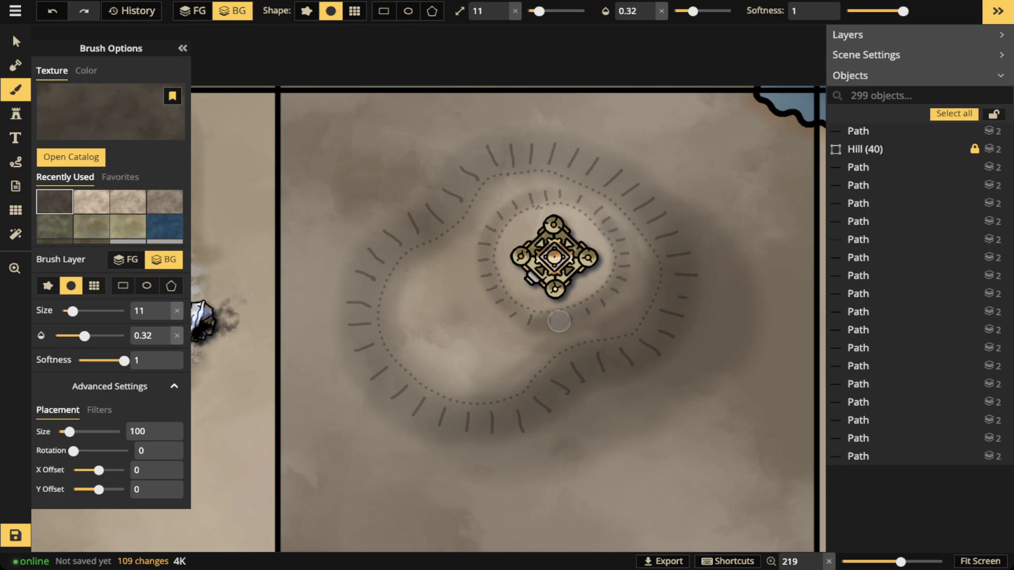
mouse_move(618, 260)
left_mouse_down()
mouse_move(596, 305)
mouse_move(572, 310)
mouse_move(639, 288)
mouse_move(617, 310)
left_mouse_up()
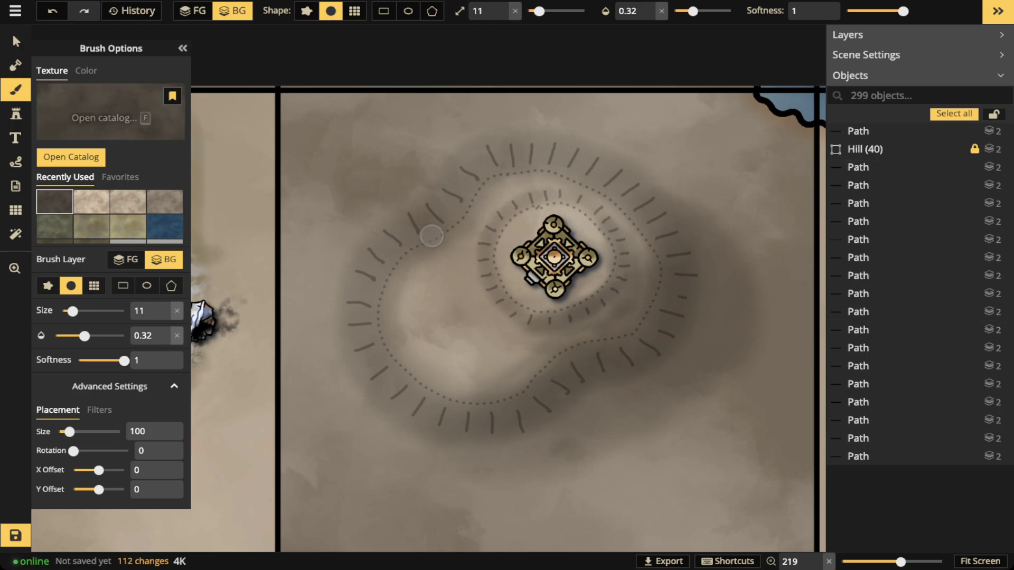
Select the yellow noble building and set its layer shadow colour to black (000000) at full opacity.
left_click(16, 41)
left_click(554, 258)
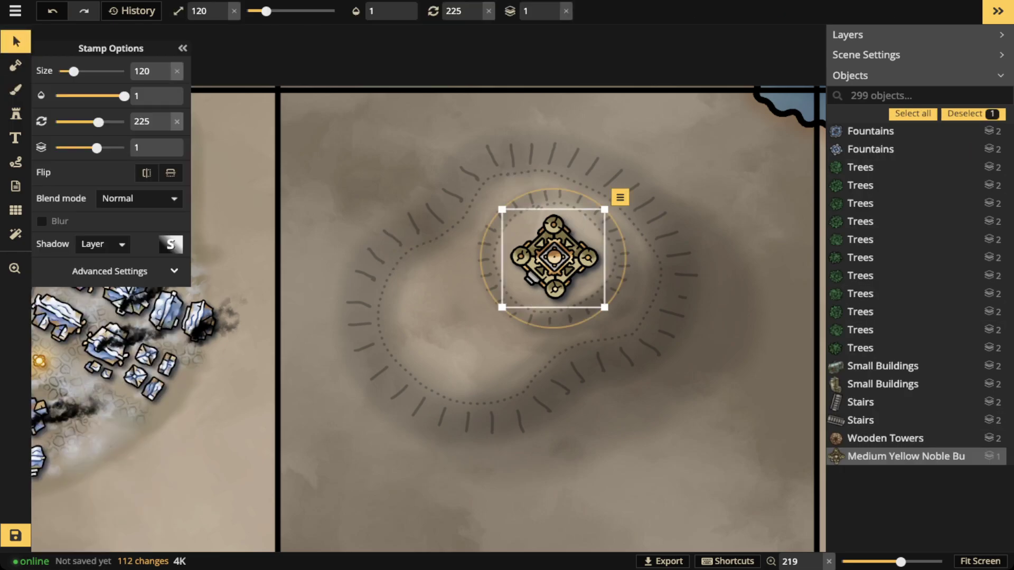
scroll(542, 254, "up", 5)
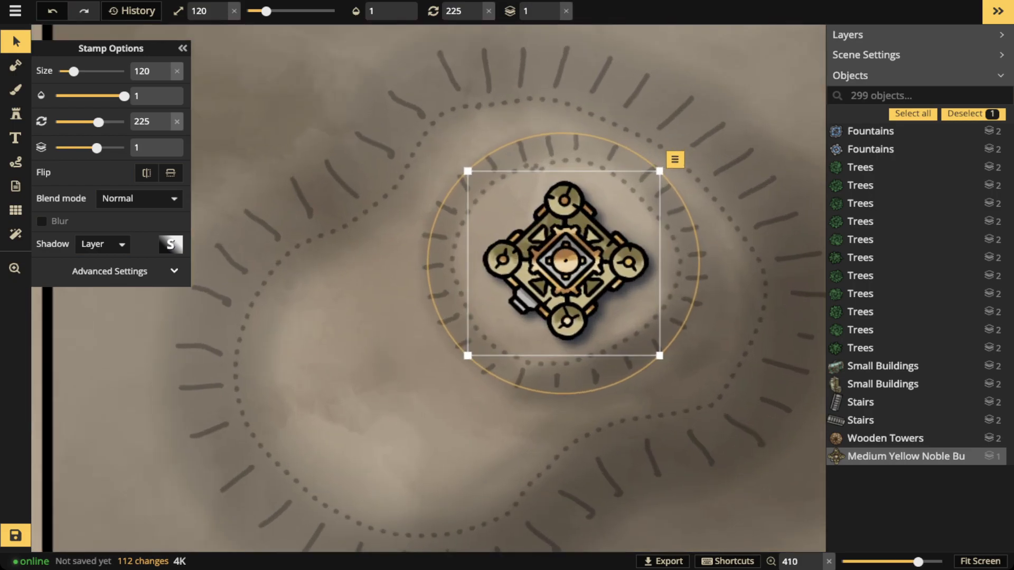
left_click(170, 244)
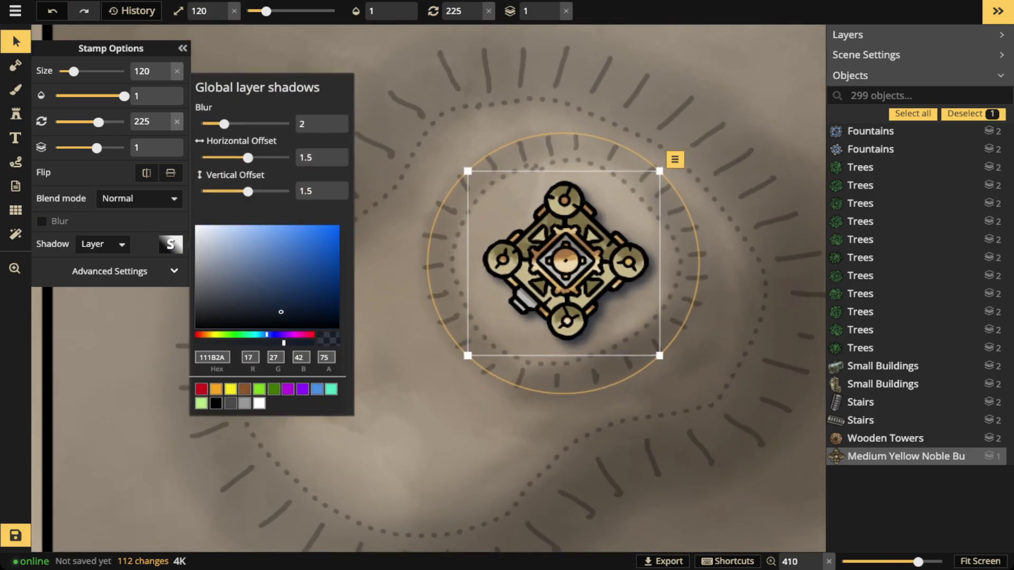
left_click(216, 403)
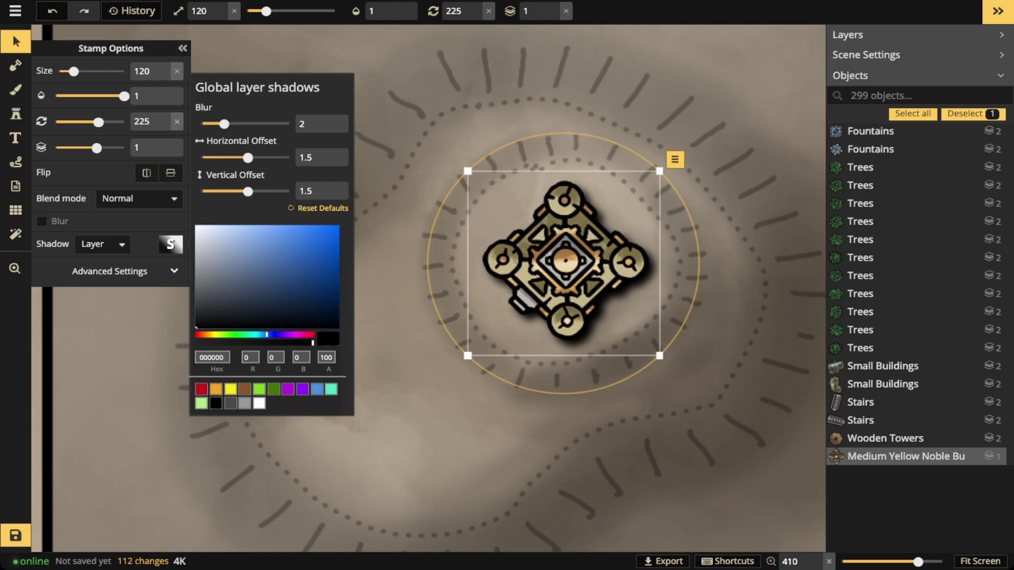
left_click(504, 255)
scroll(505, 254, "down", 4)
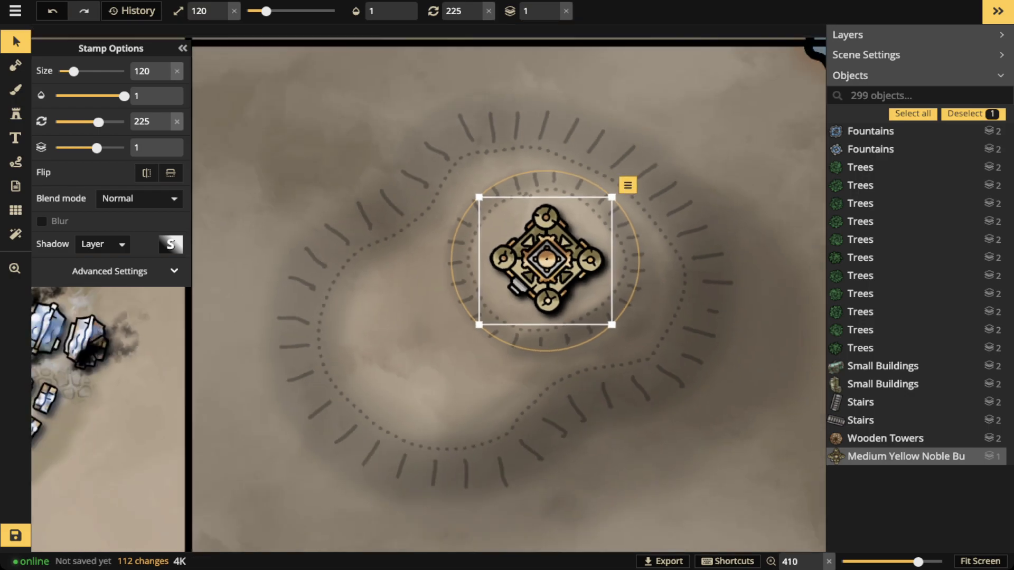
scroll(533, 302, "down", 4)
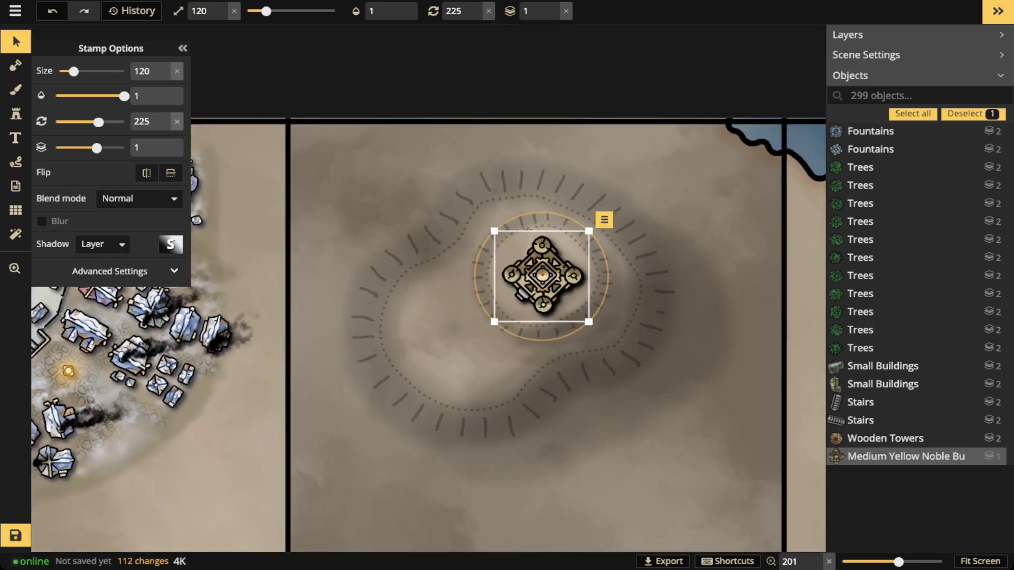
Deselect the noble building and nudge it slightly north inside its dotted ring.
scroll(533, 302, "up", 6)
left_click_drag(523, 294, 524, 219)
key("Escape")
scroll(520, 217, "up", 4)
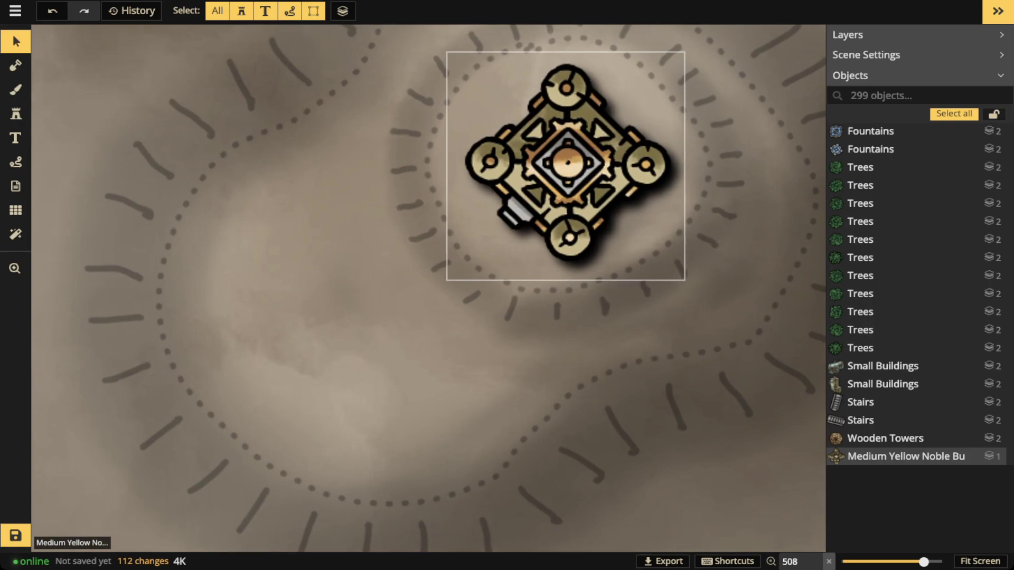
scroll(263, 151, "down", 2)
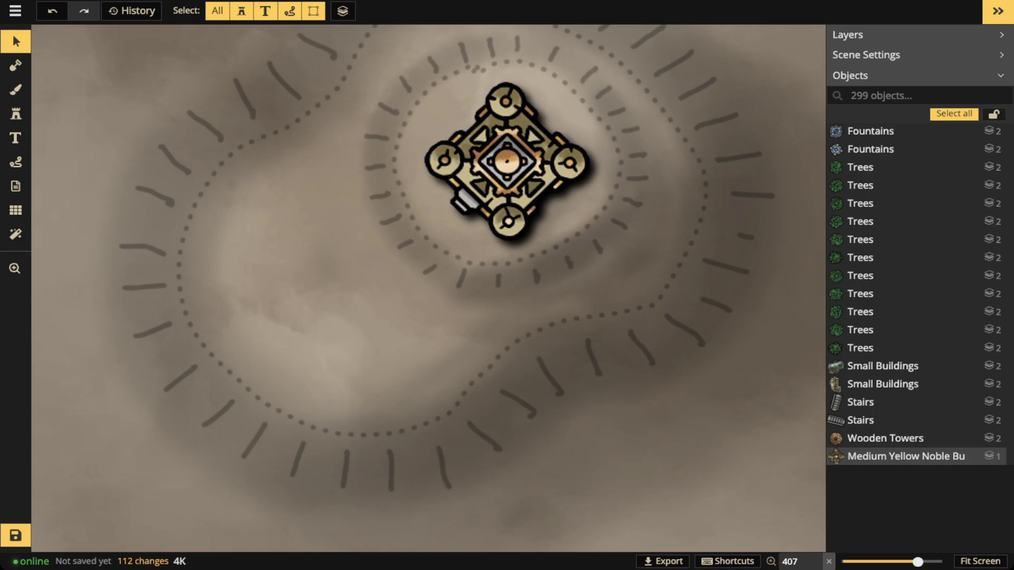
left_click_drag(506, 161, 505, 158)
Place the second Stairs stamp at size 90 and rotation 45, just southwest of the noble building's entrance.
left_click(15, 114)
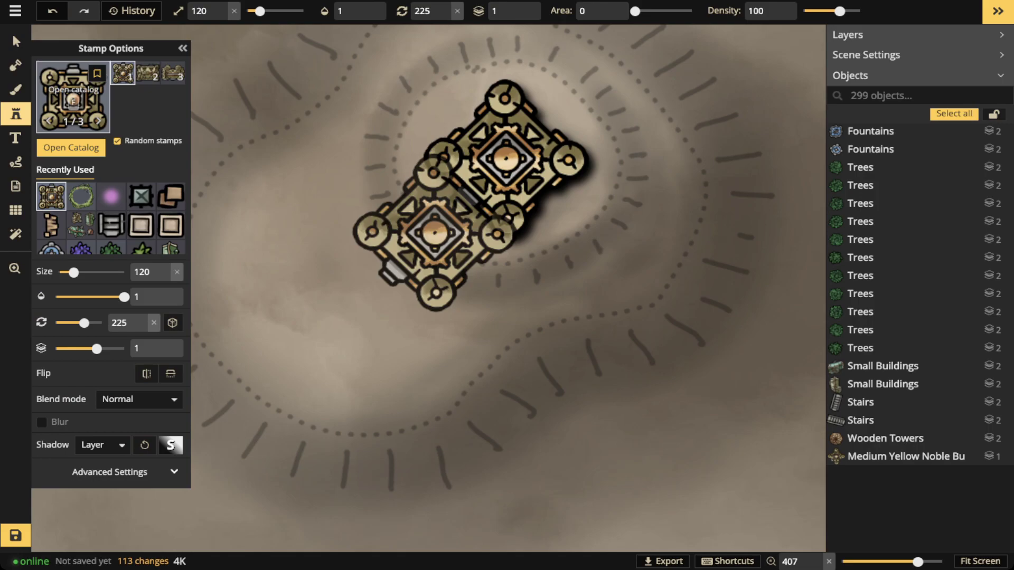
left_click(111, 225)
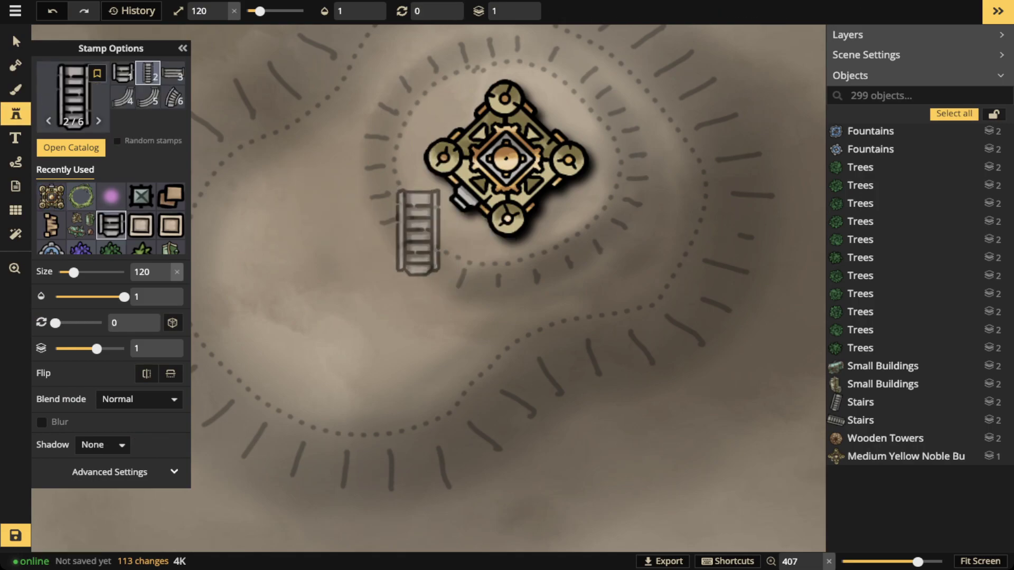
scroll(419, 233, "up", 3)
scroll(432, 236, "down", 3)
scroll(435, 236, "up", 3)
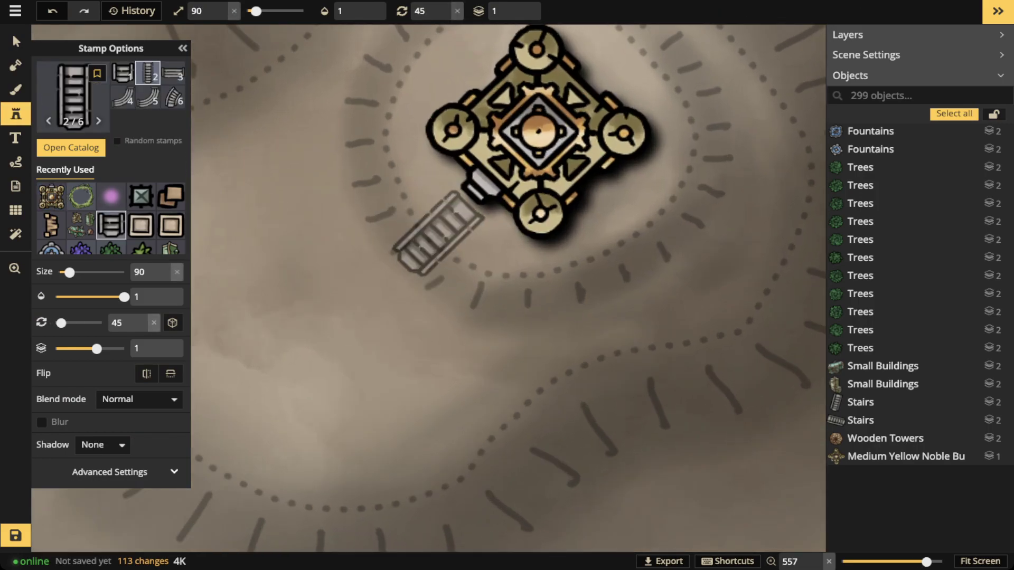
left_click(448, 218)
Shift the stairs southwest onto the small ring's slope and set their layer to 2.
left_click_drag(449, 219, 457, 209)
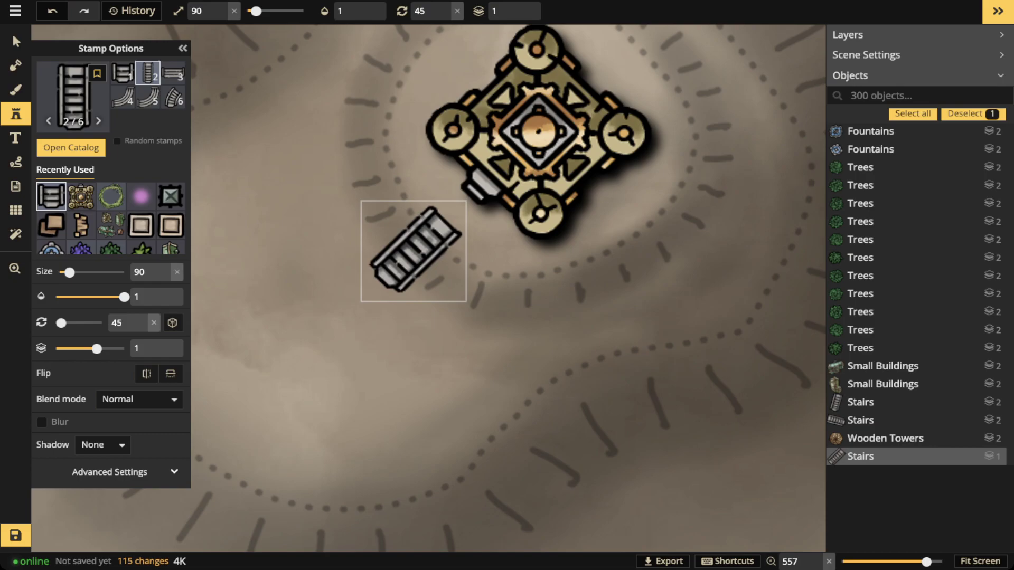
left_click_drag(413, 251, 410, 255)
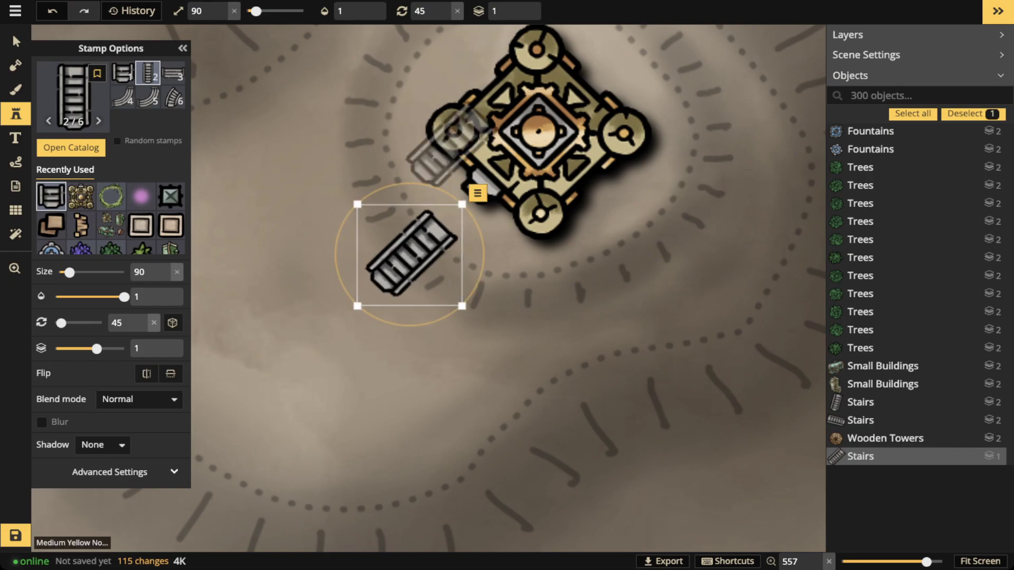
left_click(522, 5)
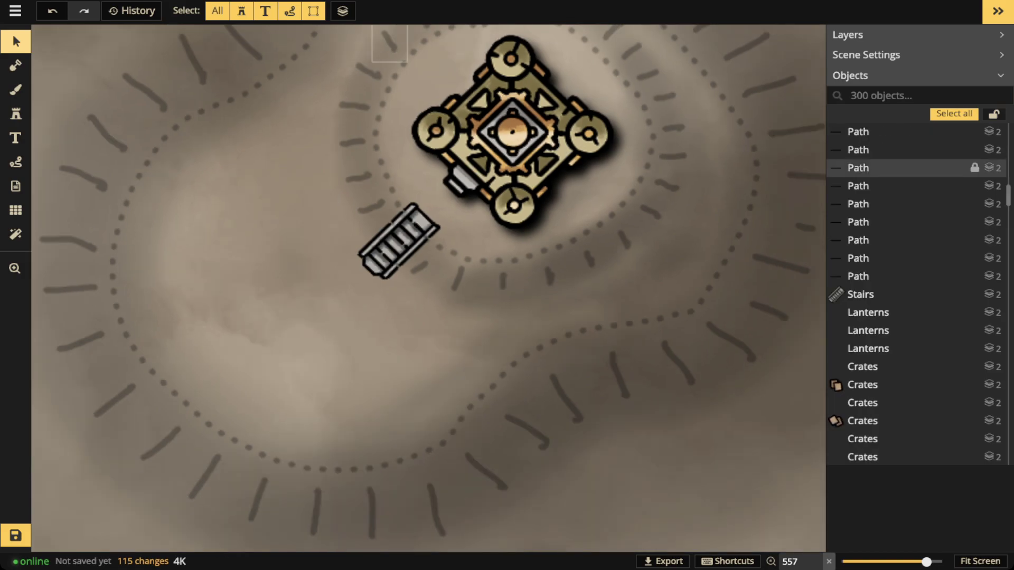
Filter the objects by PATH, select all matching paths and set their layer to -5.
left_click(892, 95)
type("PATH")
left_click(934, 114)
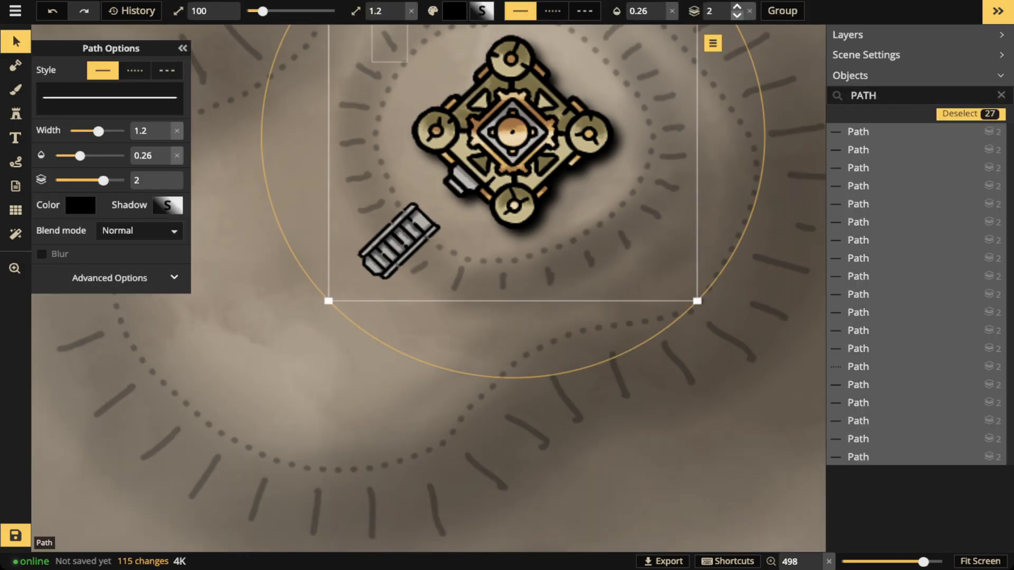
left_click(737, 16)
left_click(737, 16)
left_click(736, 17)
left_click(737, 16)
left_click(737, 17)
left_click(737, 16)
left_click(737, 16)
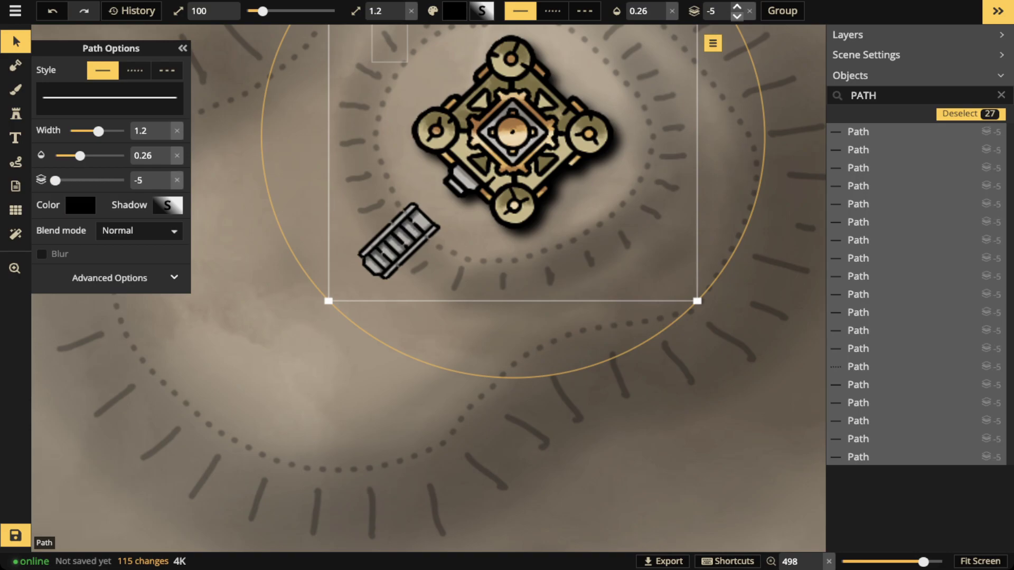
left_click(222, 298)
scroll(214, 304, "down", 5)
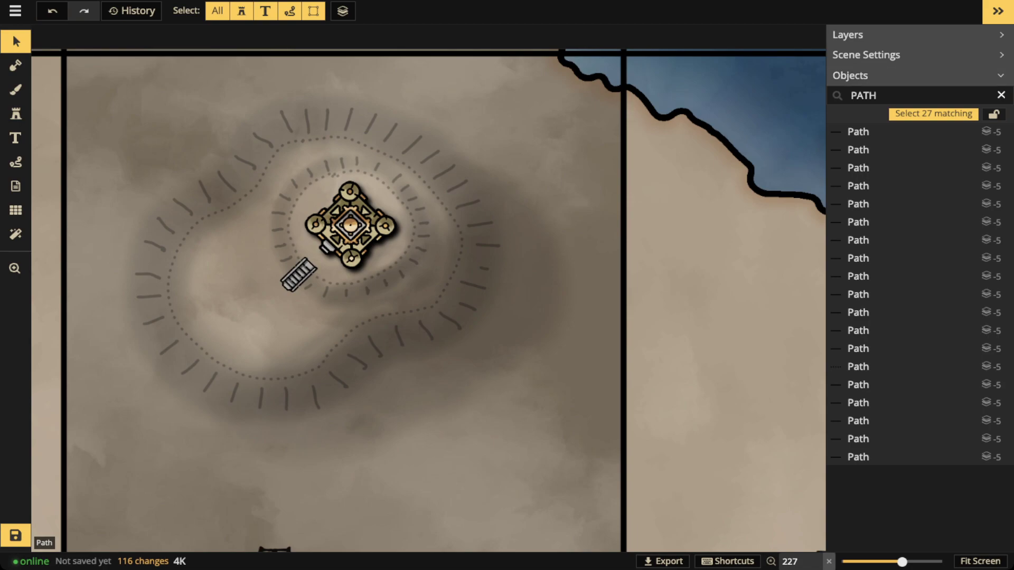
Clear the object filter, set the locked Hill (40) group's layer to -5 and deselect the group.
left_click(1000, 95)
scroll(898, 322, "down", 10)
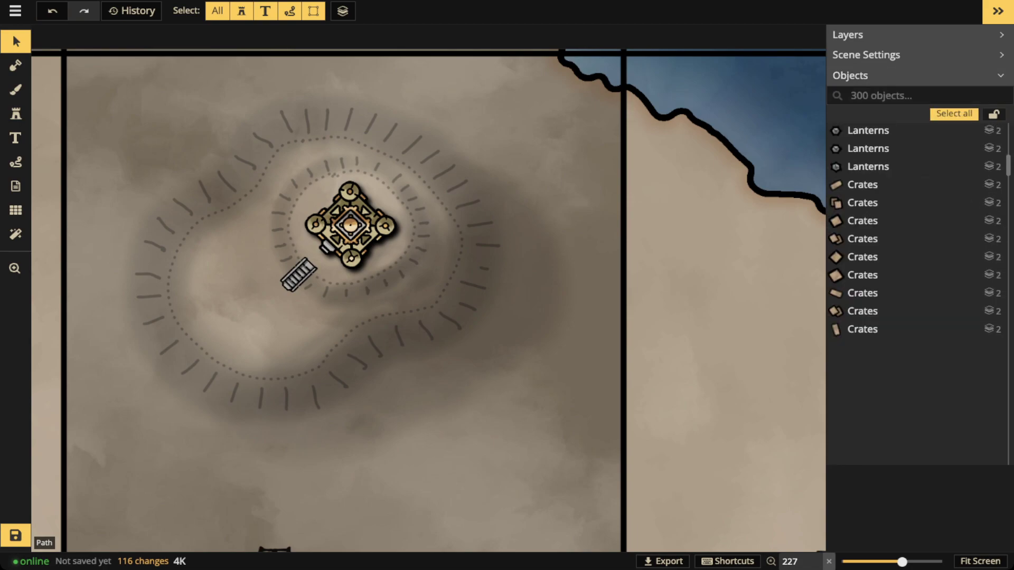
scroll(898, 264, "up", 4)
left_click(897, 310)
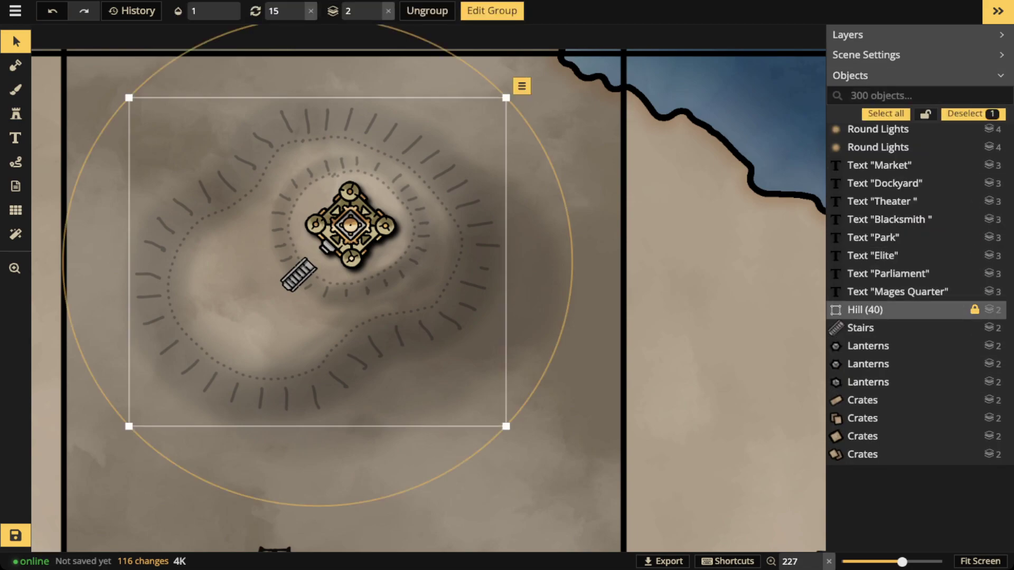
left_click(376, 16)
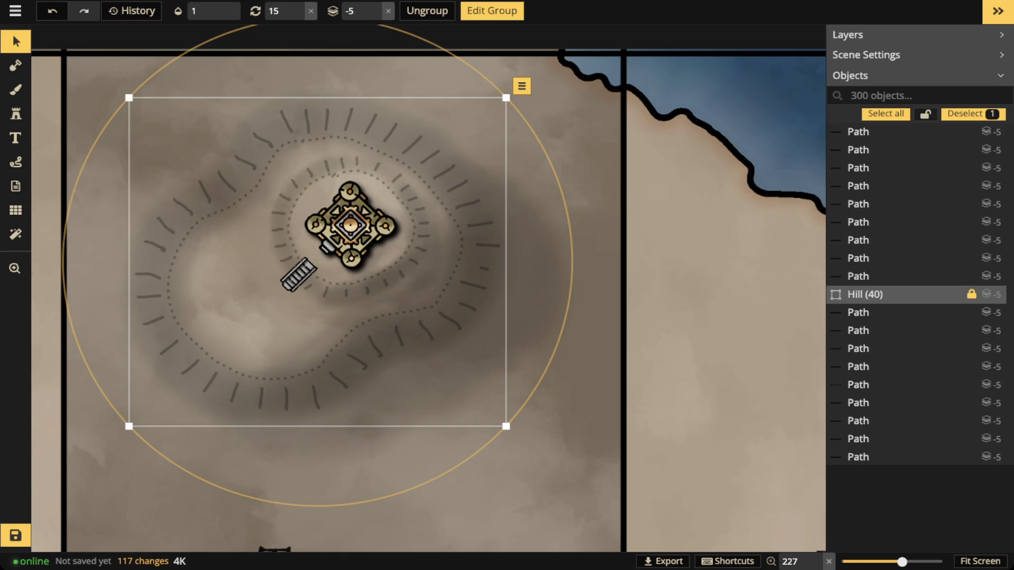
scroll(329, 187, "up", 3)
key("space")
left_click_drag(329, 188, 413, 127)
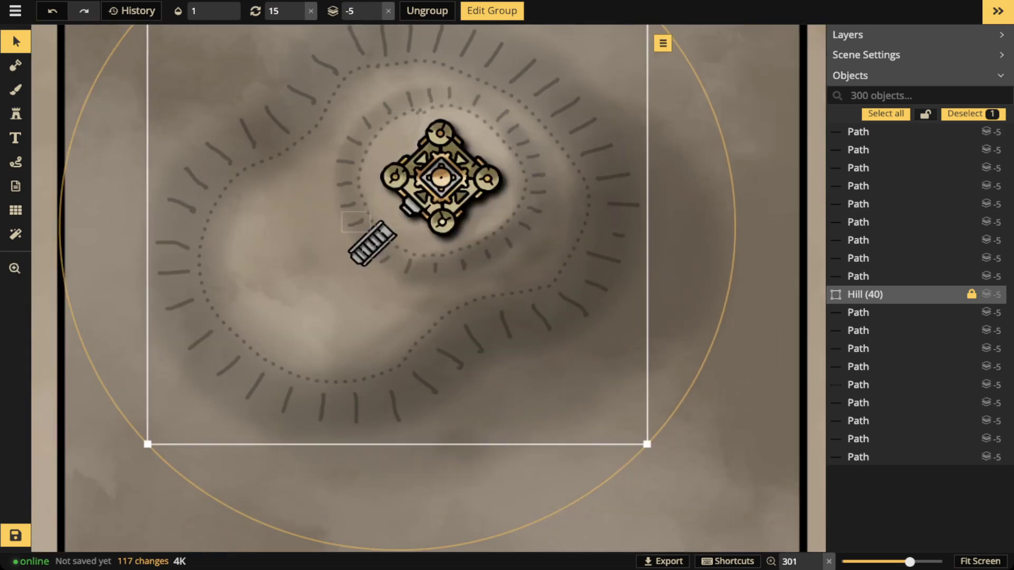
scroll(398, 207, "up", 2)
key("Escape")
left_click(368, 250)
key("Escape")
left_click(366, 251)
Try a freehand path running south across the hill's southwestern plateau, beside the existing stairs.
left_click(15, 138)
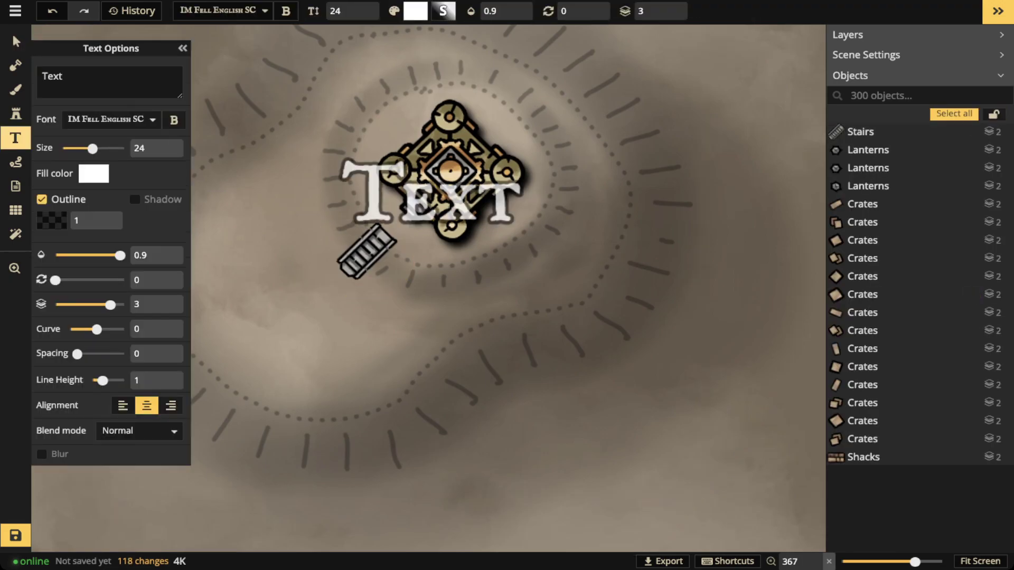
left_click(15, 162)
left_click(16, 162)
left_click(15, 162)
mouse_move(281, 254)
left_mouse_down()
mouse_move(275, 285)
mouse_move(322, 370)
left_mouse_up()
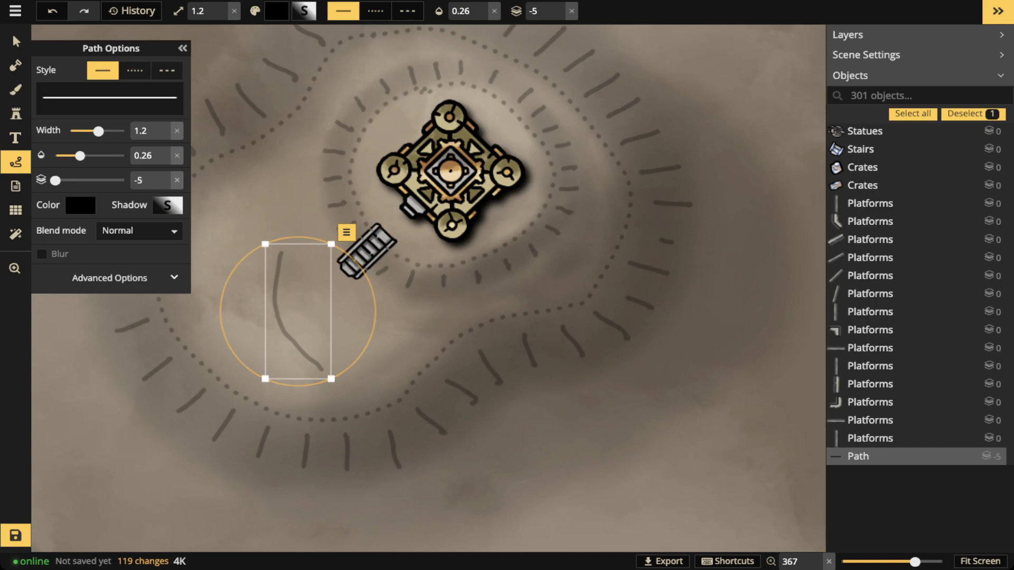
Try the trial path in white at width 2.7 and opacity 0.17, and delete it.
left_click_drag(98, 131, 113, 131)
left_click(80, 205)
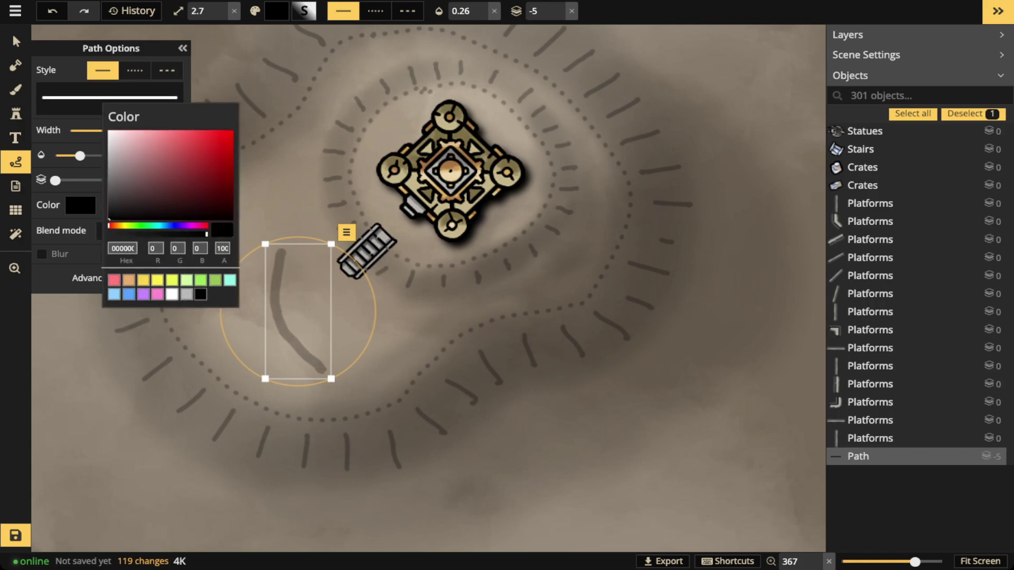
left_click(171, 294)
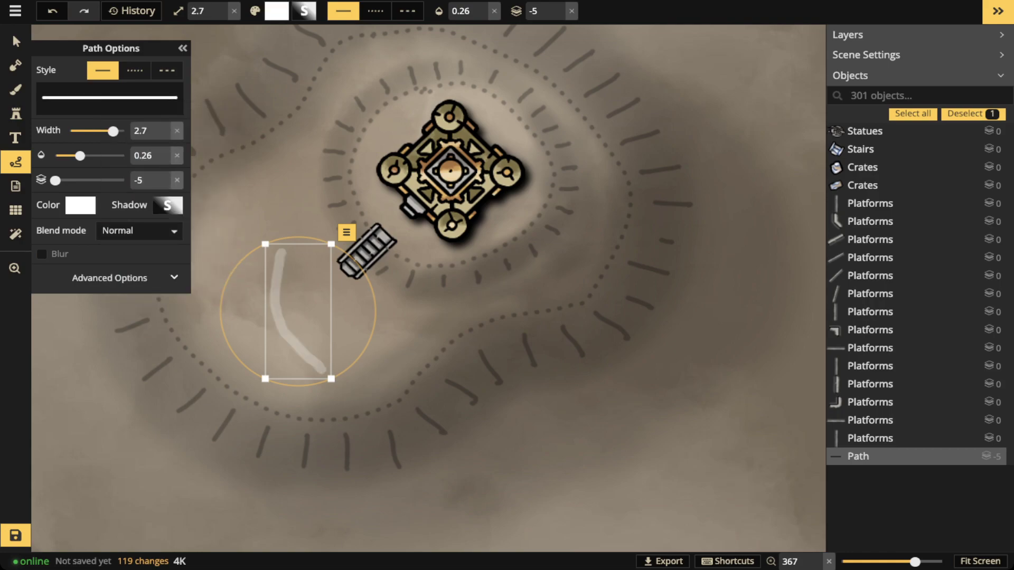
left_click(168, 205)
left_click(16, 42)
left_click_drag(79, 156, 72, 155)
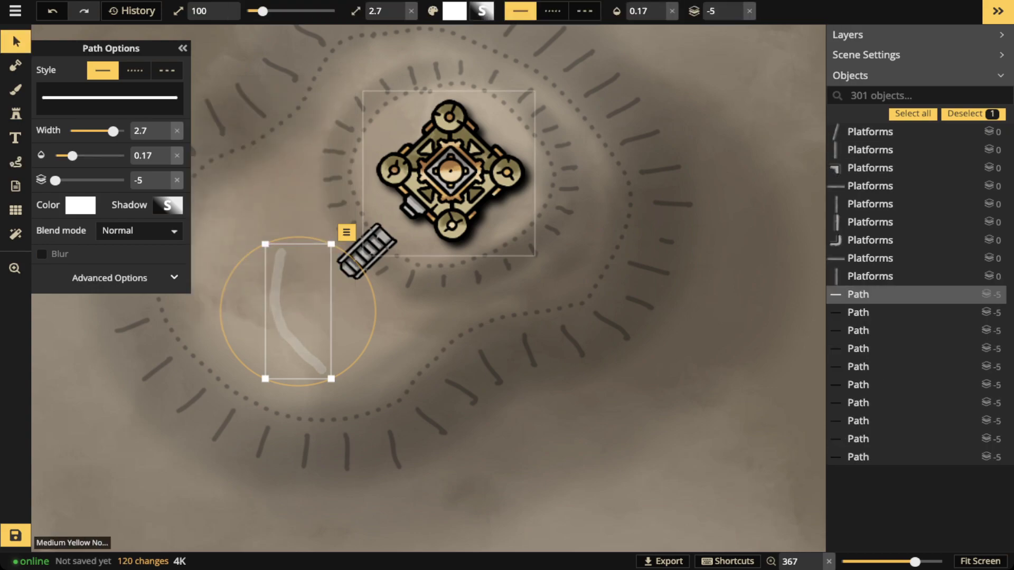
key("Delete")
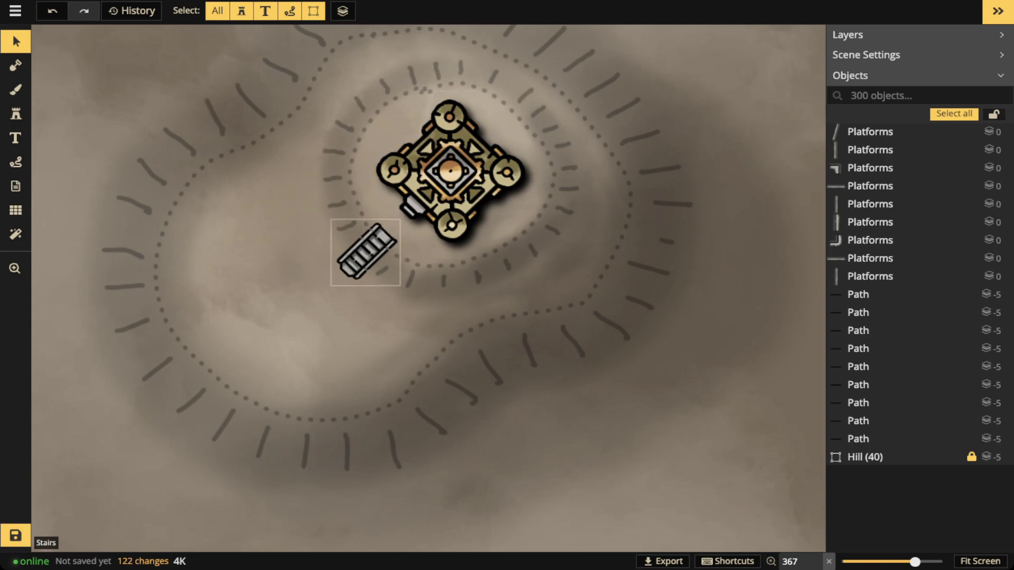
Try a white path from the noble building's entrance southwest across the stairs, and delete it.
left_click(15, 162)
left_click_drag(406, 213, 306, 306)
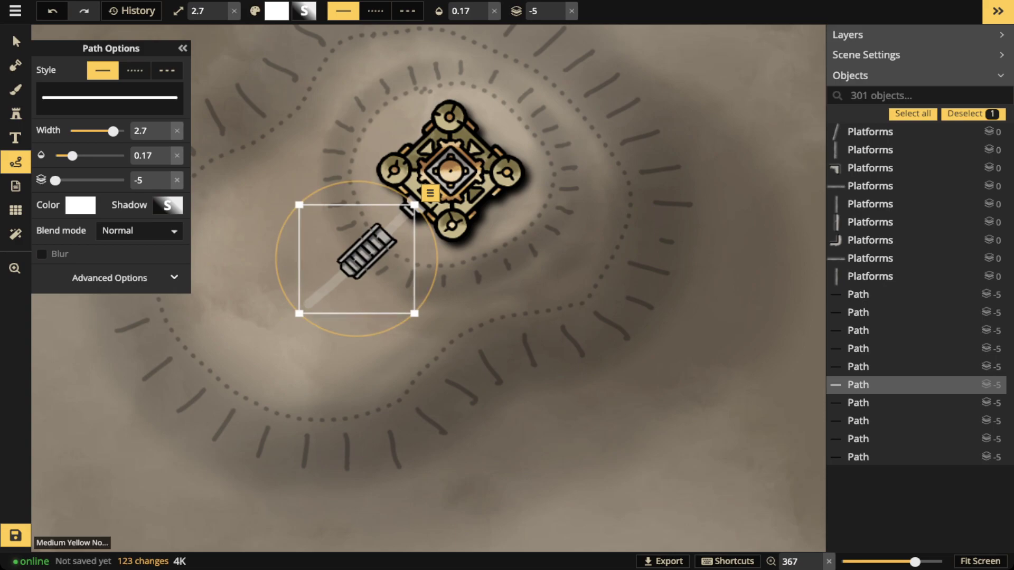
key("Delete")
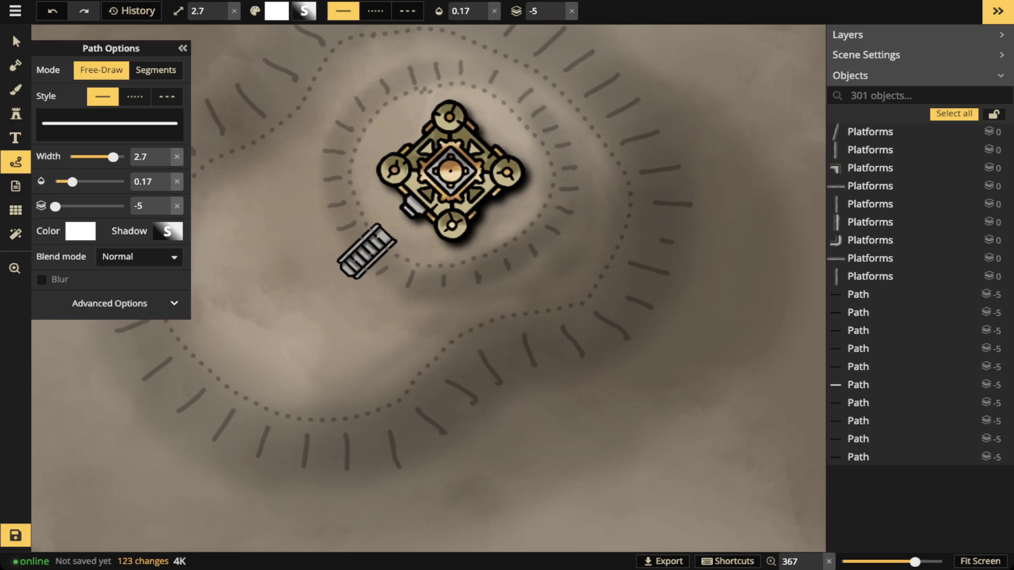
left_click(16, 41)
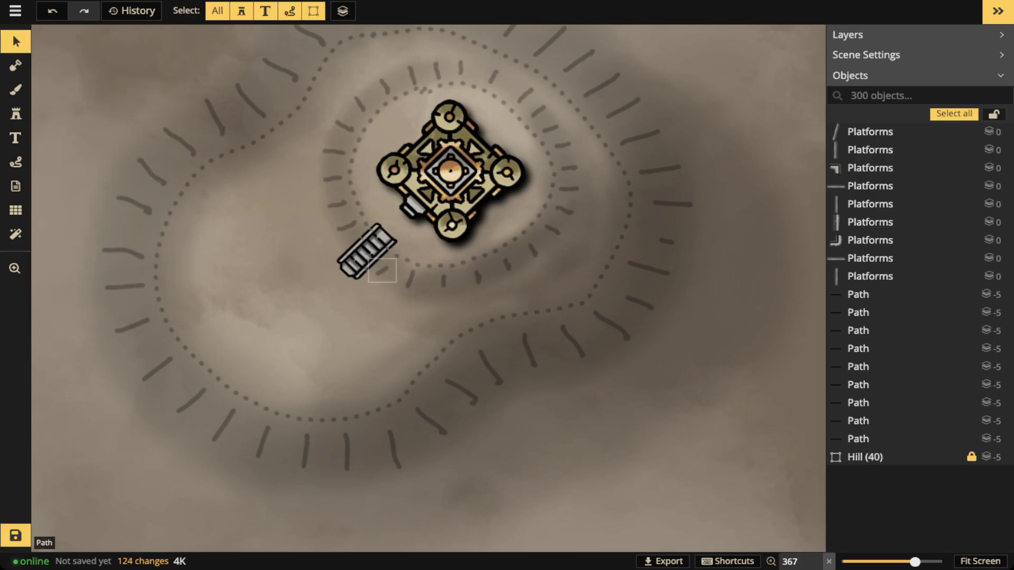
Duplicate the Stairs stamp and place the copy at rotation 0 on the hill's southern outer slope.
left_click(359, 248)
left_click(367, 256)
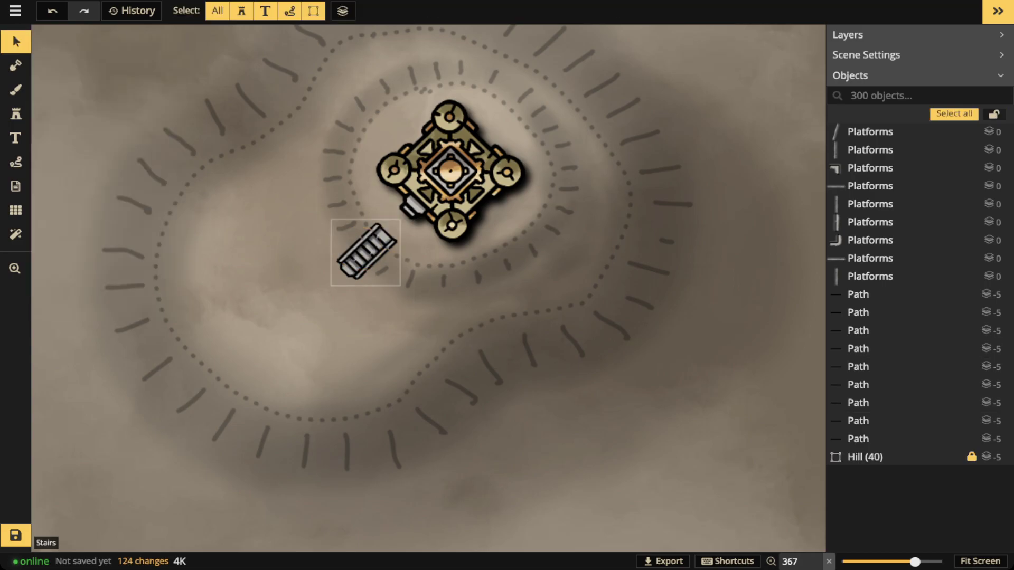
left_click(367, 256)
key("ctrl+v")
scroll(337, 414, "down", 8)
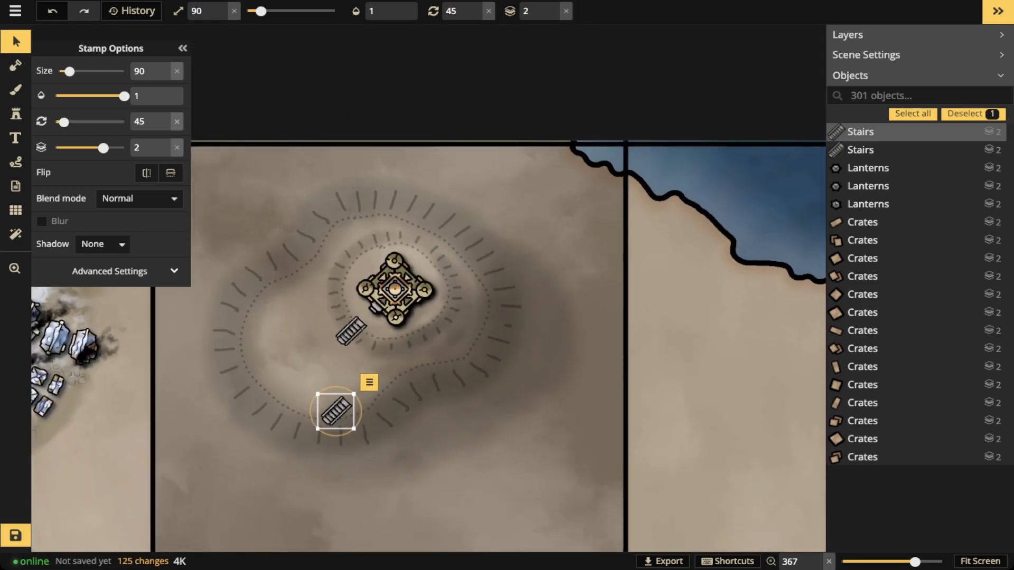
key("space")
left_click_drag(336, 415, 316, 267)
scroll(321, 254, "down", 3)
scroll(315, 266, "up", 5)
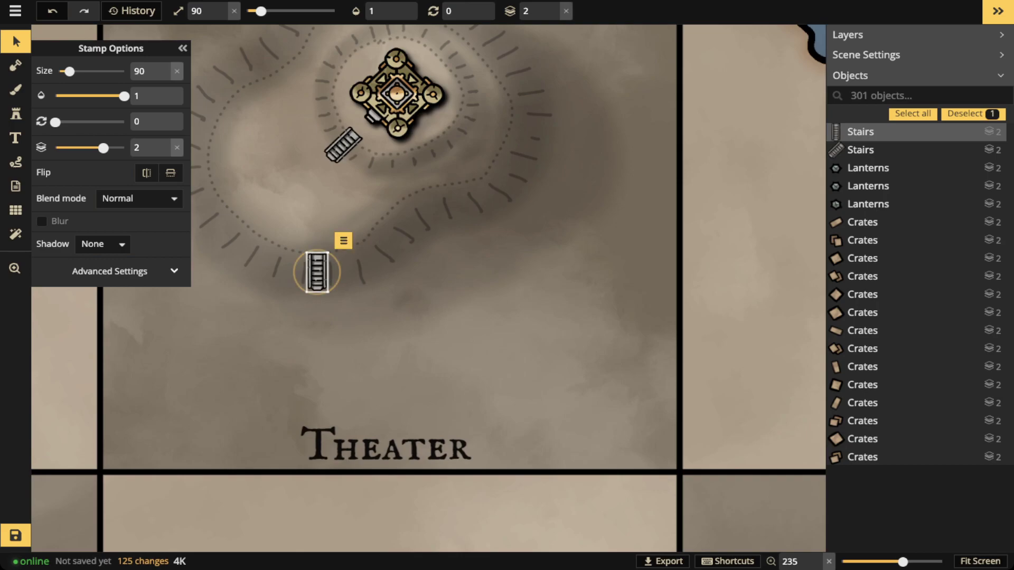
key("Escape")
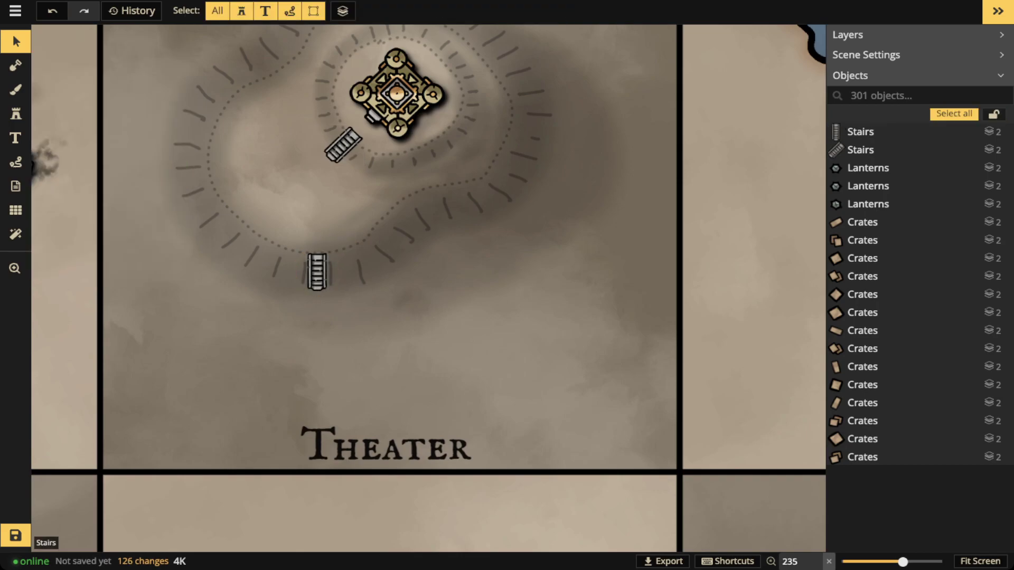
Move the southern stairs west along the outer slope and rotate them clockwise to run down the southwestern side.
scroll(317, 273, "down", 5)
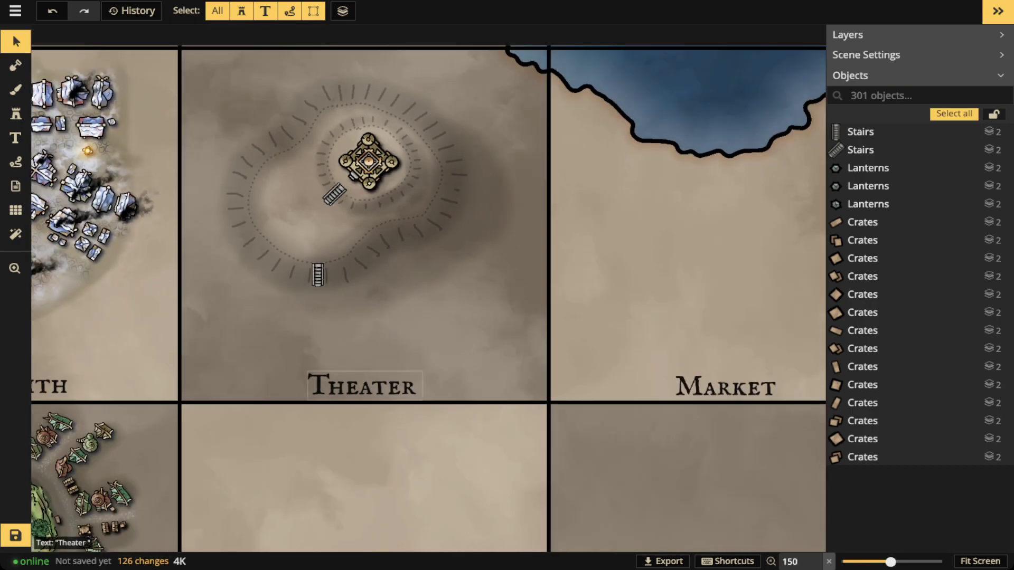
key("space")
left_click_drag(365, 388, 353, 311)
left_click_drag(412, 296, 398, 229)
key("space")
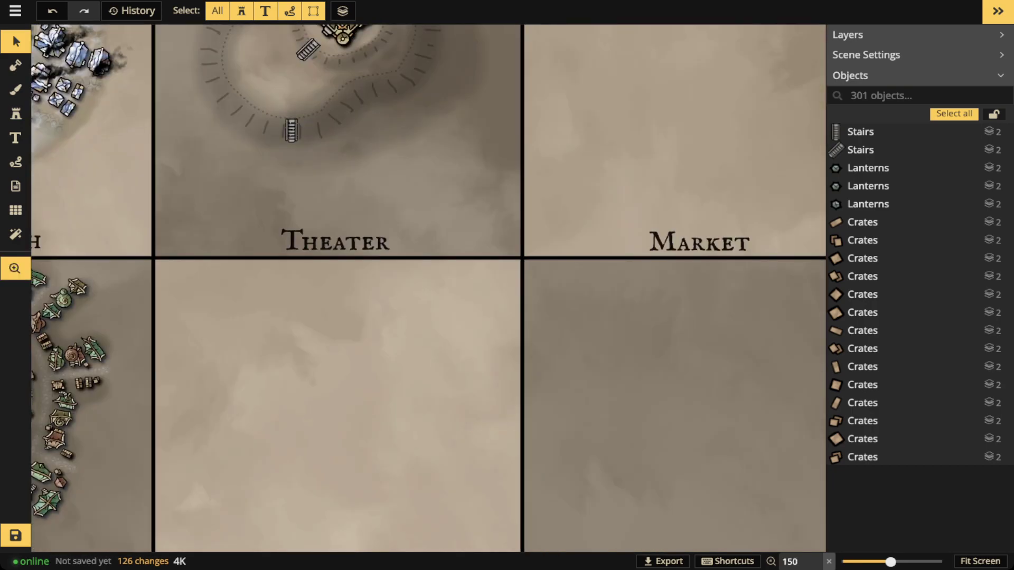
left_click_drag(311, 101, 334, 230)
scroll(333, 229, "up", 4)
scroll(305, 272, "up", 2)
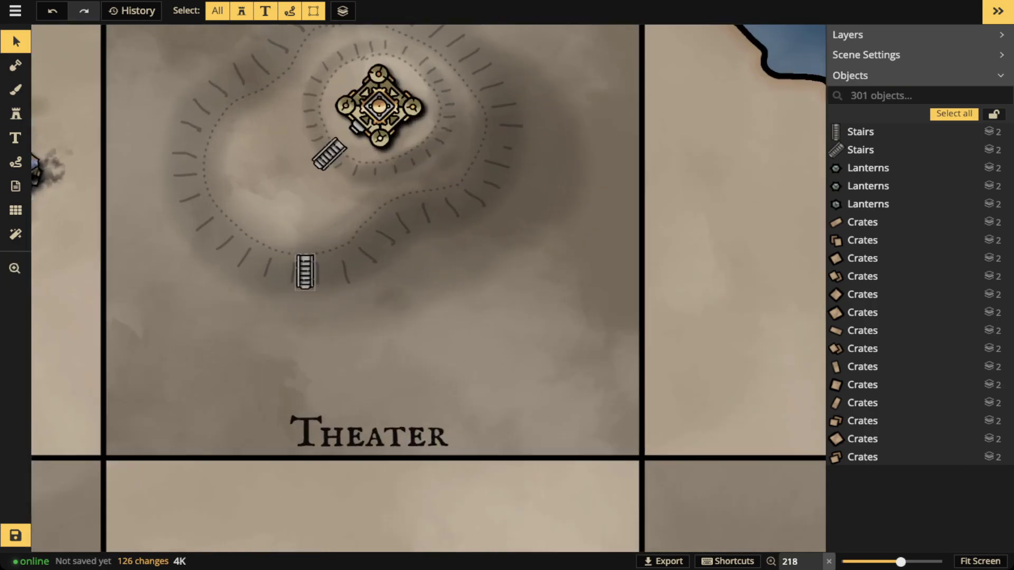
left_click_drag(304, 272, 256, 262)
key("r")
key("r")
Duplicate the southwestern stairs and place the copy at rotation 285 on the hill's eastern outer slope.
key("ctrl+c")
key("ctrl+v")
left_click_drag(495, 213, 494, 154)
key("shift+r")
key("shift+r")
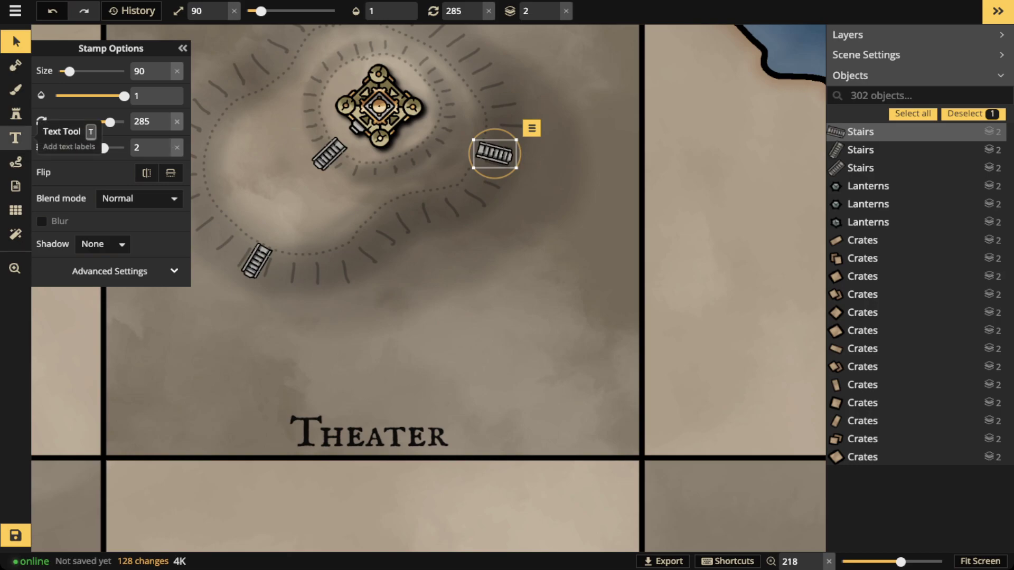
Configure the path style as white, width 4.2 and opacity 0.16 using a short trial path, and remove that path.
left_click(15, 162)
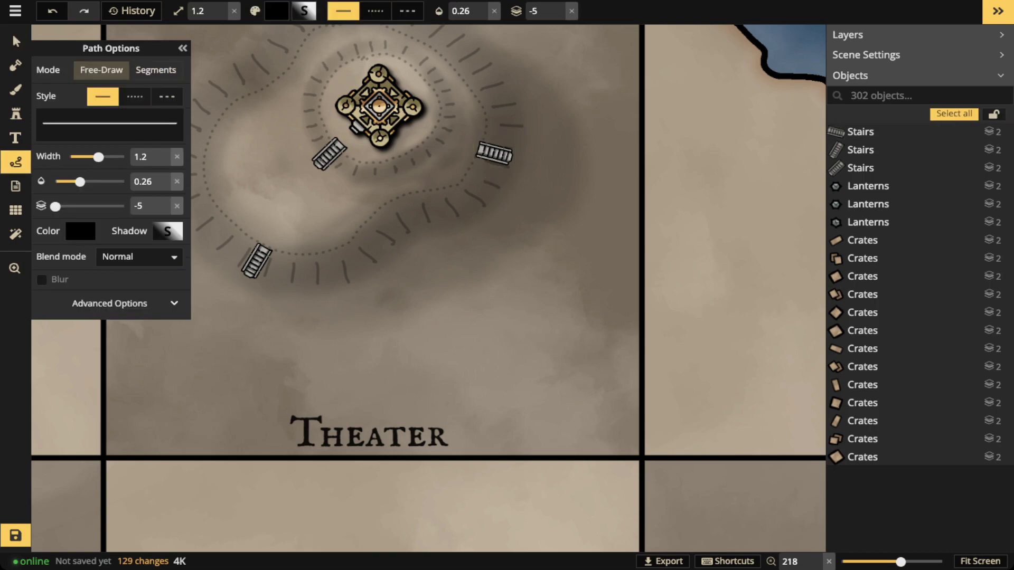
left_click_drag(322, 160, 299, 186)
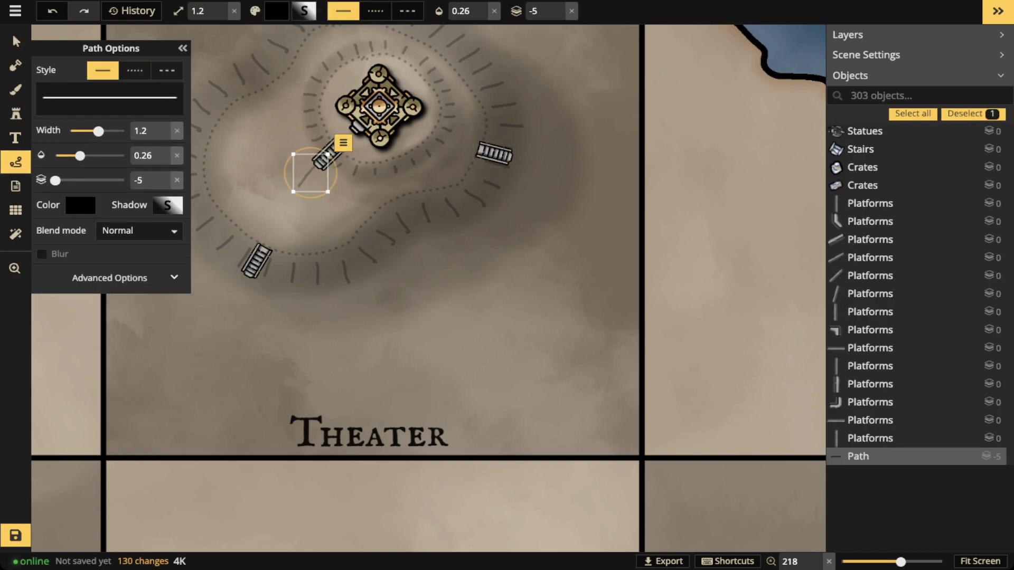
mouse_move(80, 155)
left_mouse_down()
mouse_move(97, 156)
mouse_move(86, 156)
left_mouse_up()
left_click(81, 205)
left_click(172, 294)
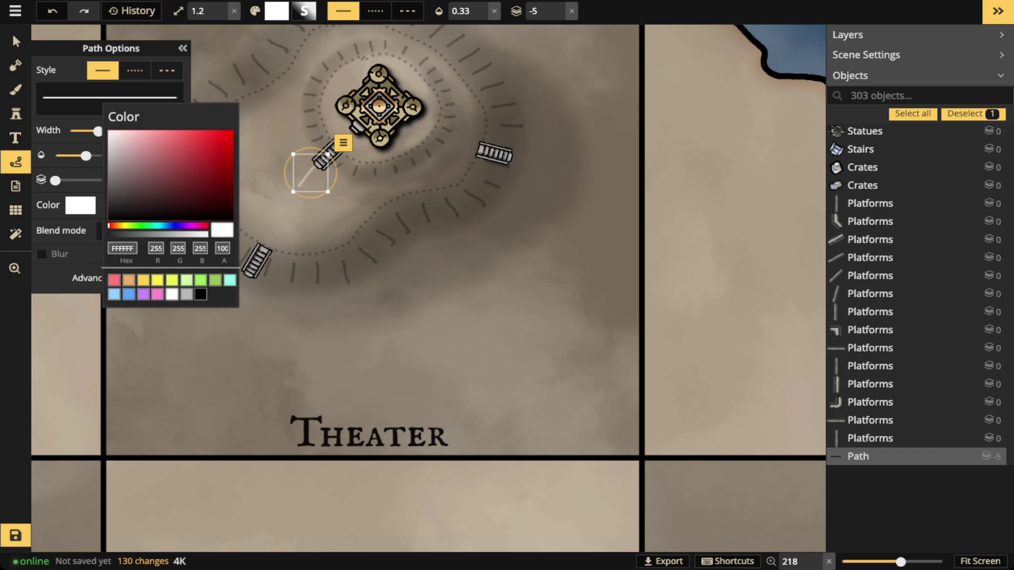
left_click(80, 205)
left_click_drag(86, 156, 121, 131)
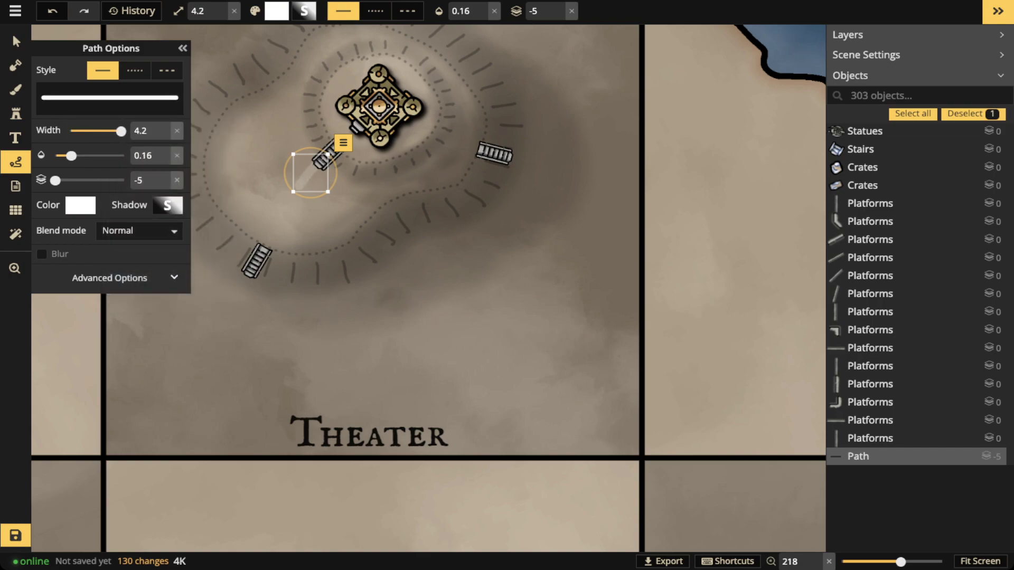
key("Escape")
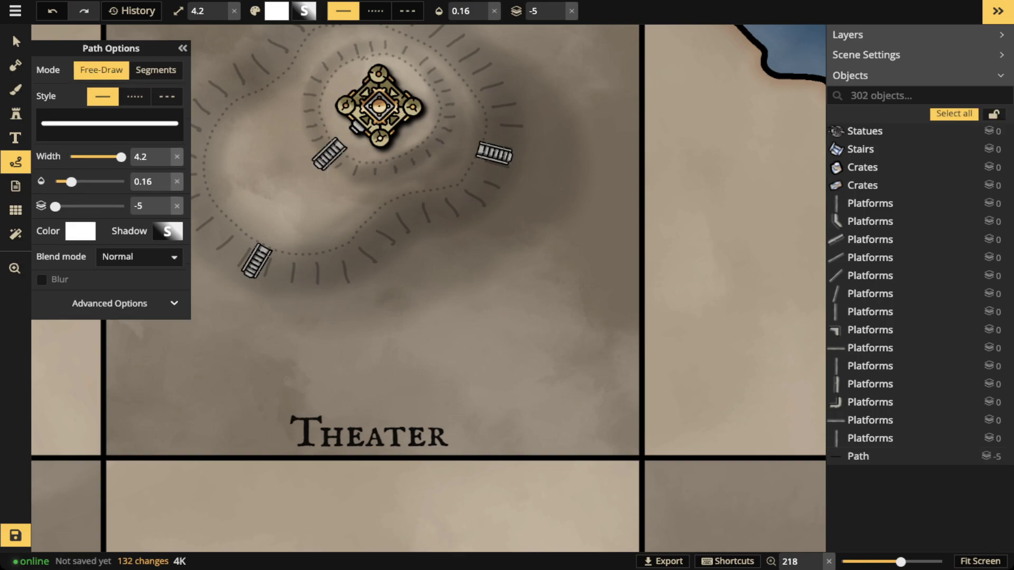
Draw a freehand path from the noble building's entrance over the upper stairs and down past the southwestern stairs.
left_click_drag(354, 132, 302, 179)
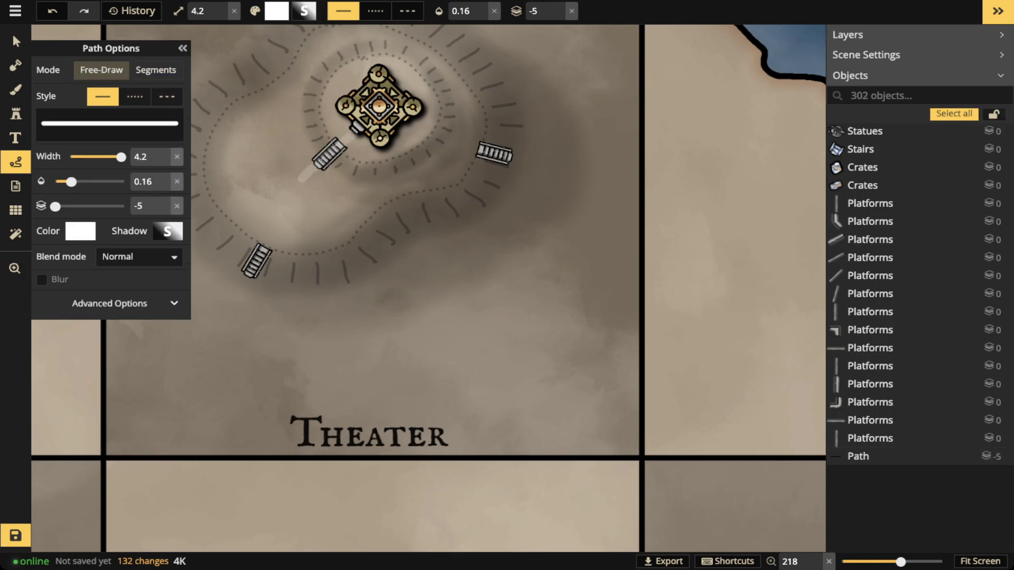
left_click_drag(278, 220, 227, 299)
key("Escape")
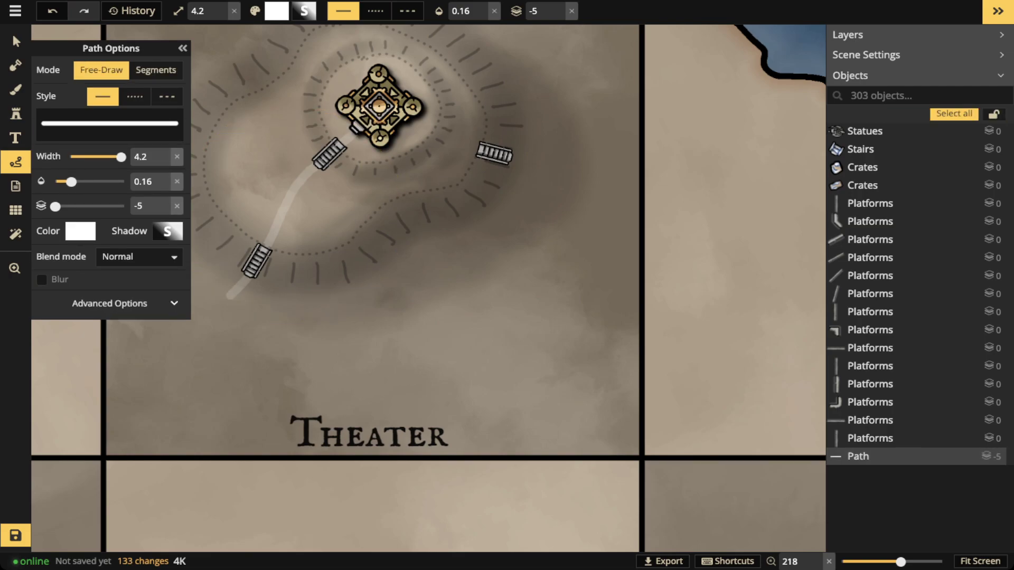
Draw a curved branch path from the eastern stairs to the main path and add a round spot at their junction.
mouse_move(471, 150)
left_mouse_down()
mouse_move(348, 204)
mouse_move(292, 188)
left_mouse_up()
key("Escape")
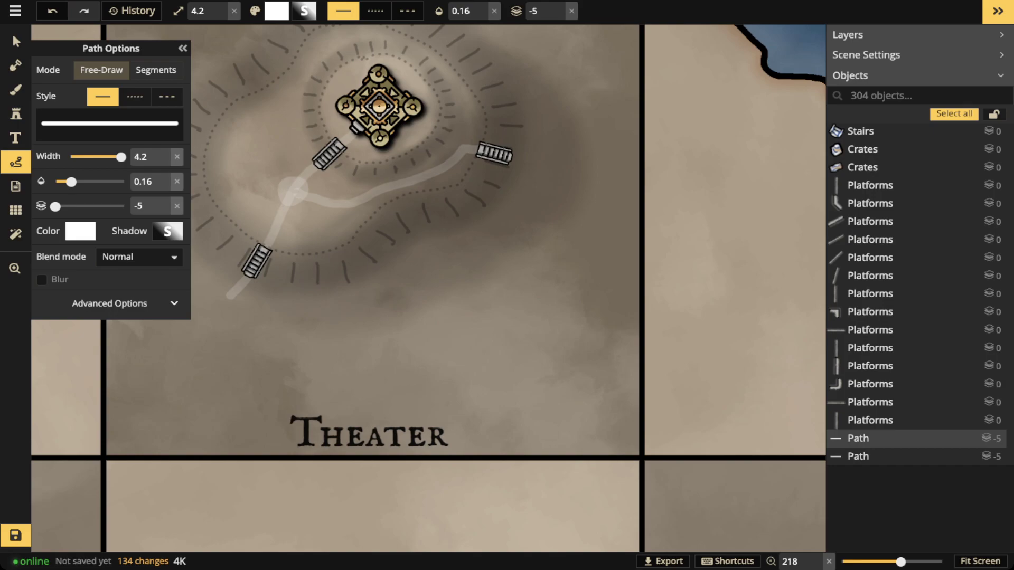
left_click_drag(292, 189, 292, 189)
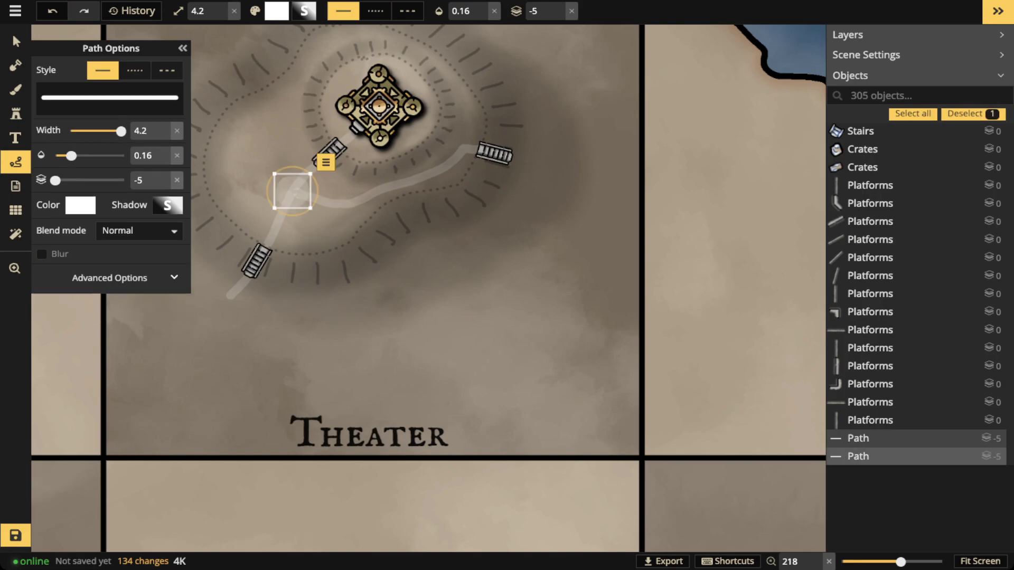
Set the blend mode of the main path, the eastern branch path and the round junction spot to Hue.
left_click(16, 42)
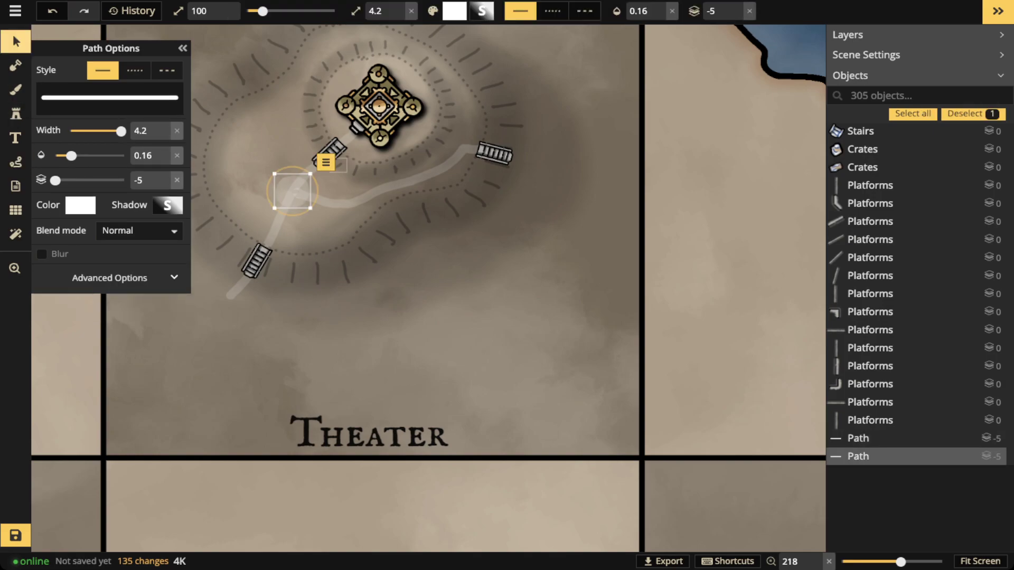
scroll(348, 195, "up", 2)
left_click(353, 202)
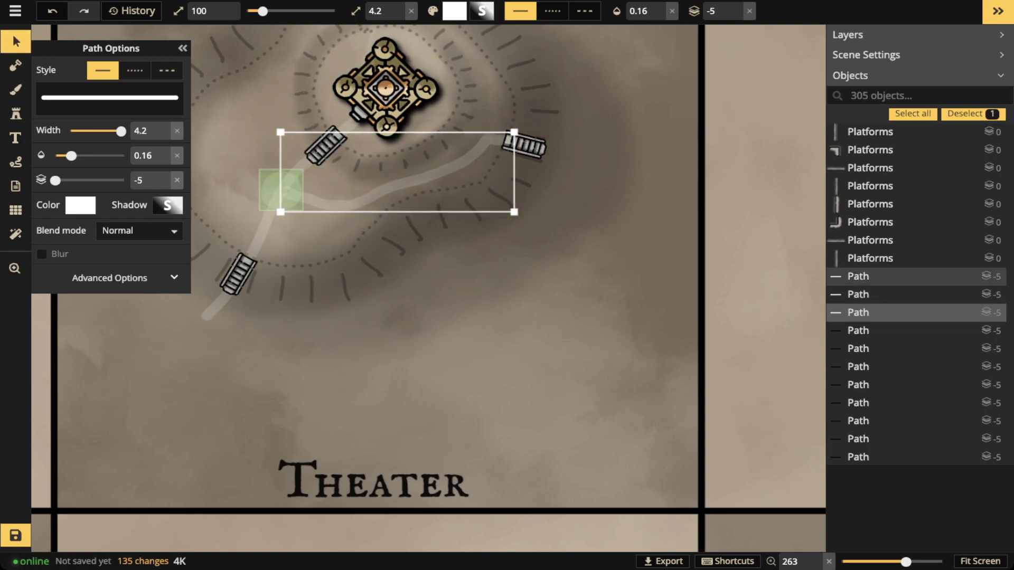
left_click(281, 191, "shift")
left_click(263, 230, "shift")
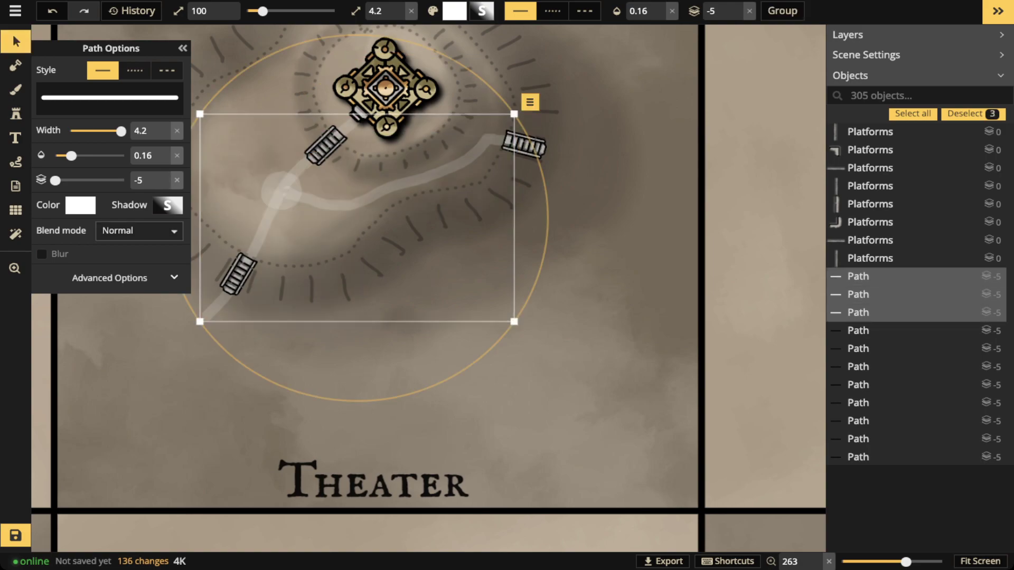
left_click(139, 231)
left_click(102, 291)
key("Down")
key("Down")
key("Down")
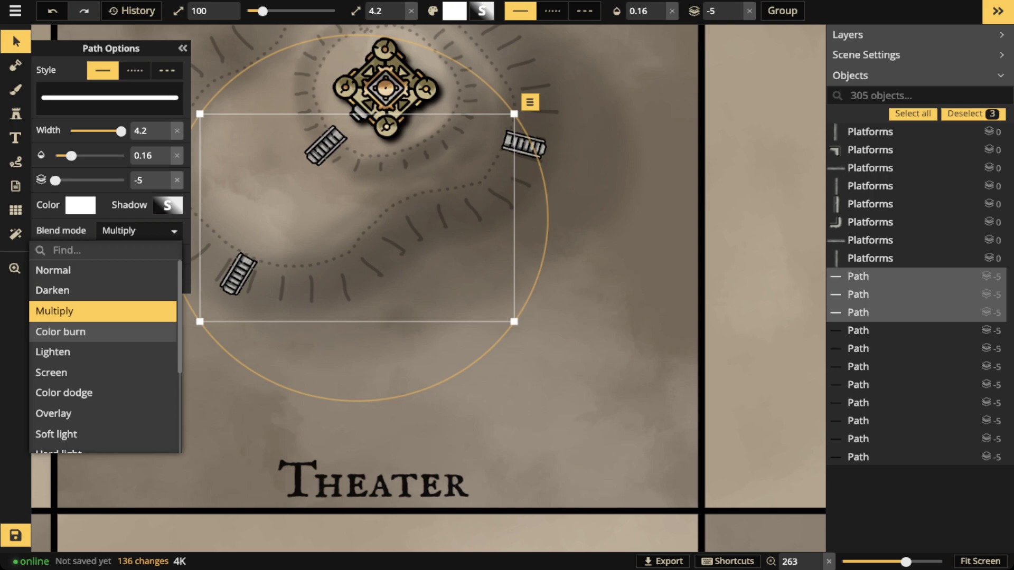
key("Down")
key("Down")
key("Down")
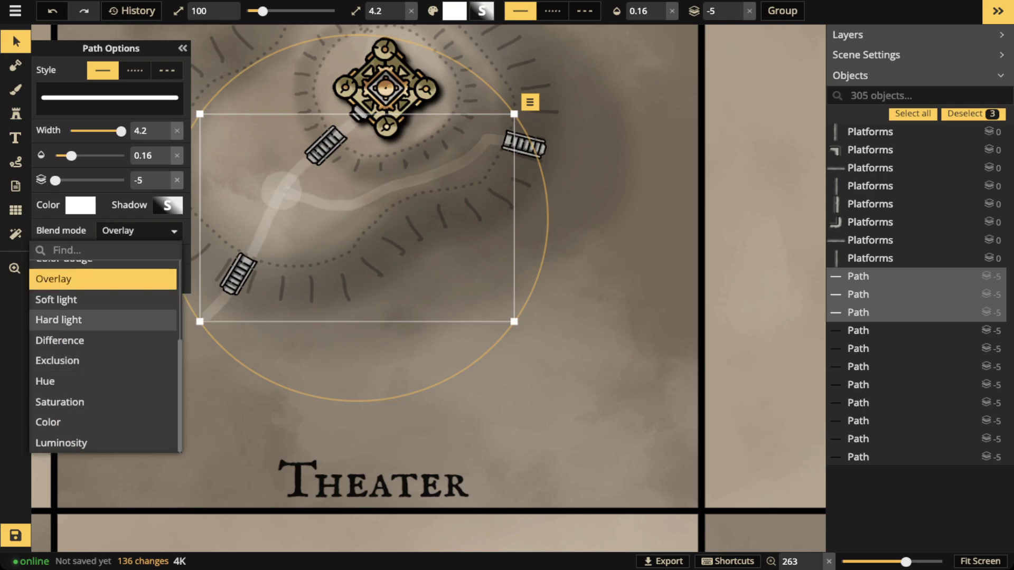
key("Down")
key("Down")
key("Down")
key("Down")
key("Down")
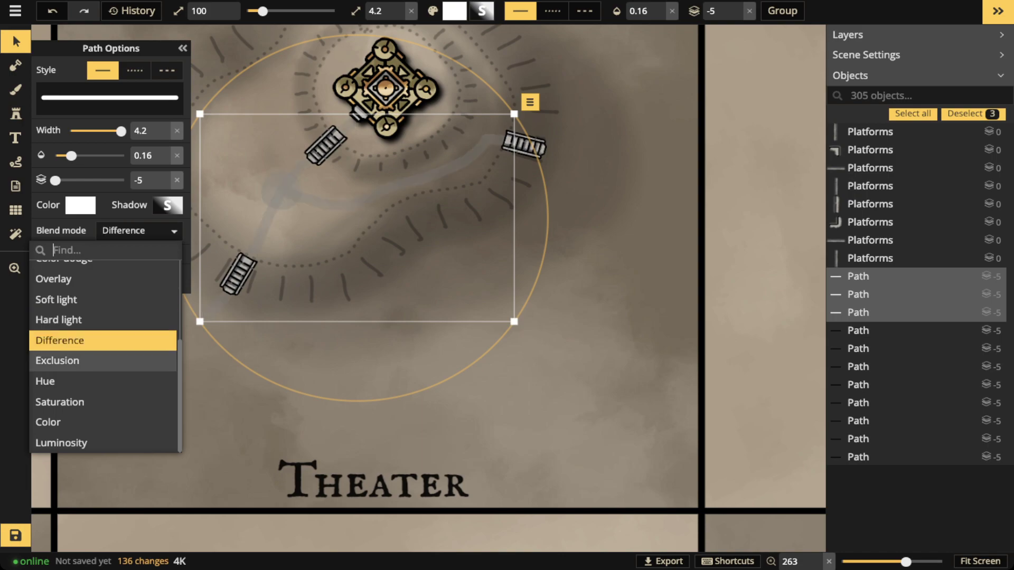
key("Return")
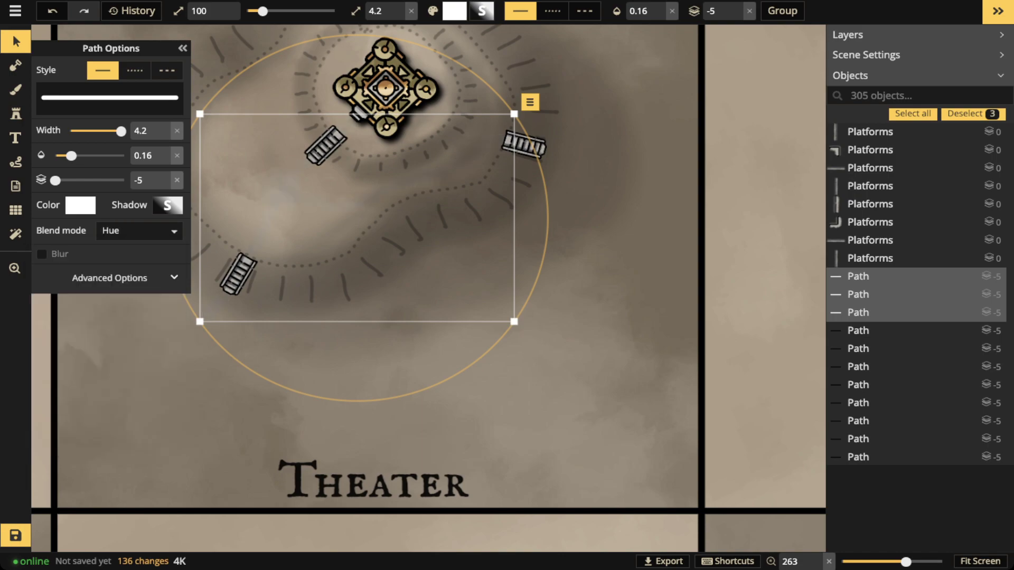
Set the three selected path objects to opacity 1 and the grey color B9B9B9.
left_click_drag(72, 156, 142, 156)
key("Return")
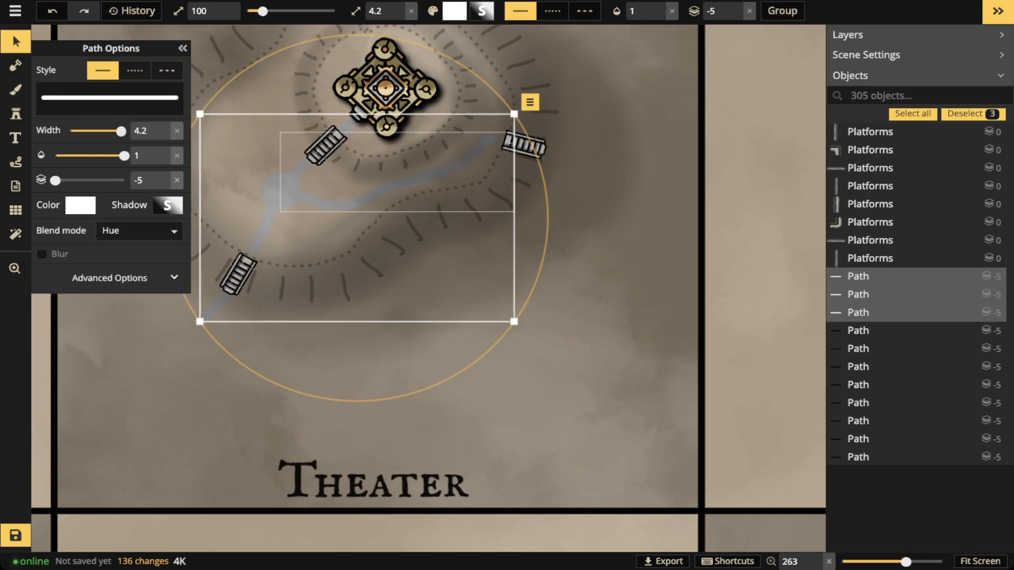
left_click(81, 205)
left_click(80, 205)
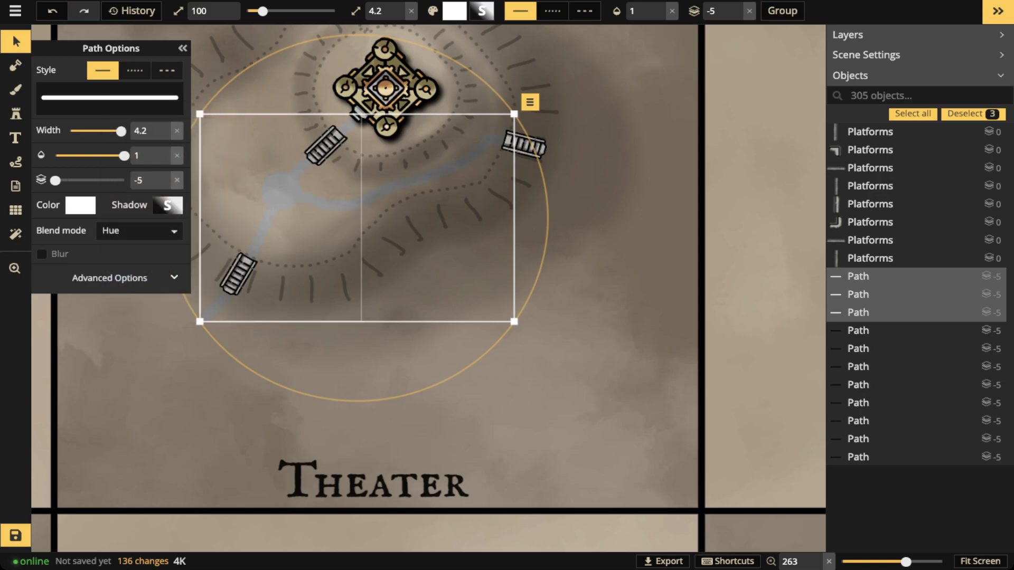
left_click(110, 278)
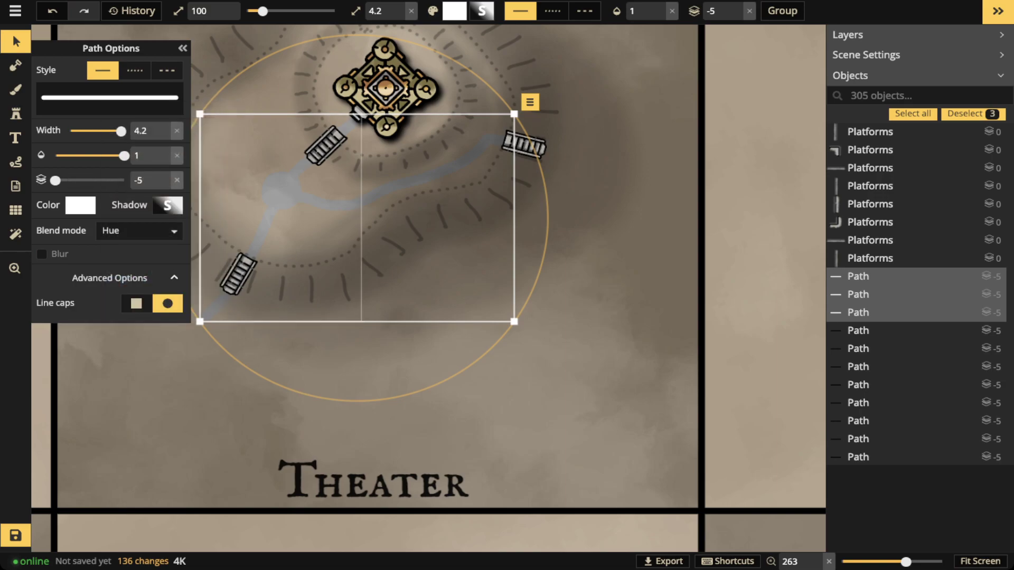
left_click(80, 205)
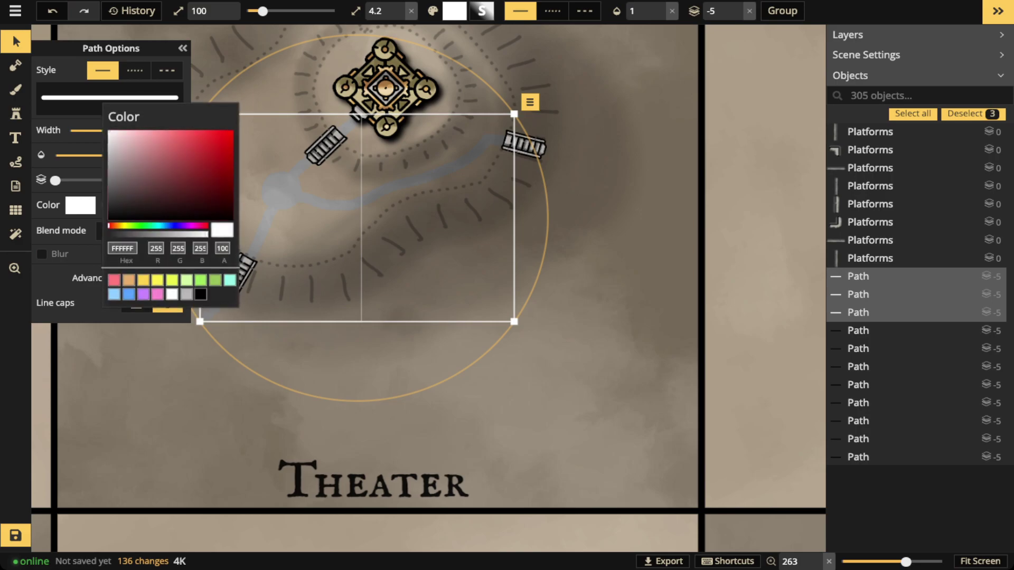
left_click(201, 294)
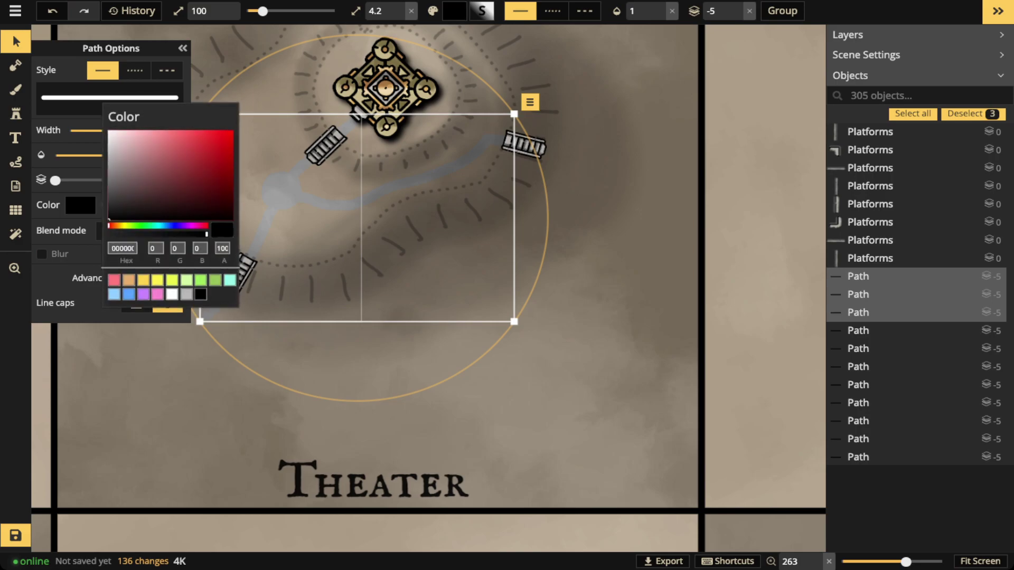
left_click(171, 280)
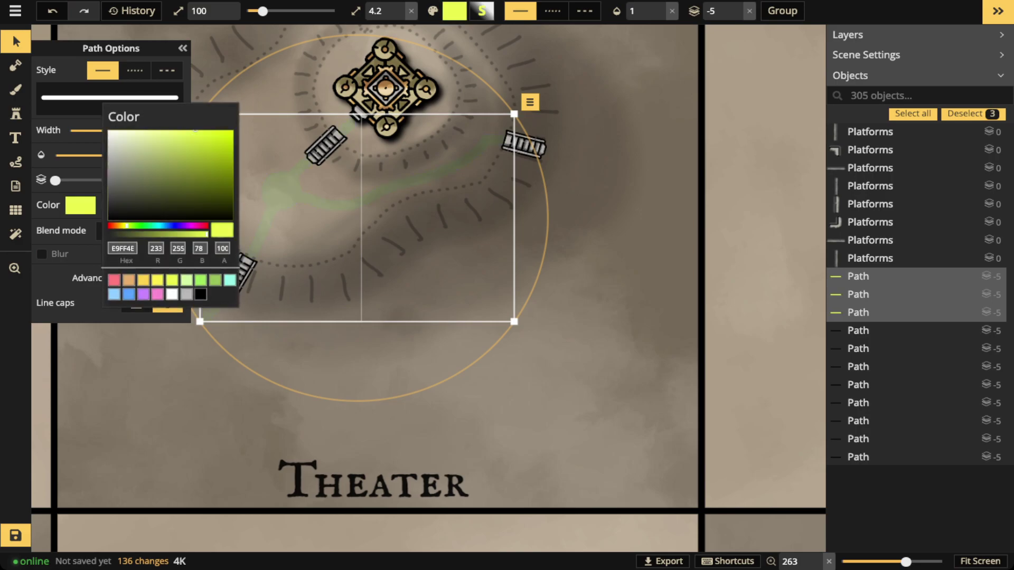
left_click(187, 294)
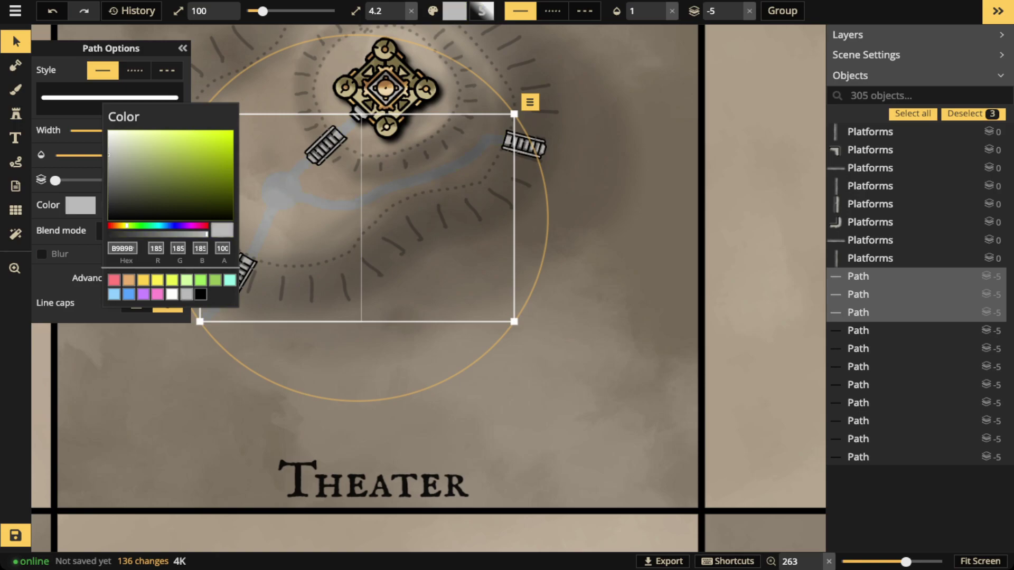
left_click(278, 230)
Examine how the recolored paths and the junction spot blend into the Theater hill's terrain.
scroll(277, 231, "down", 4)
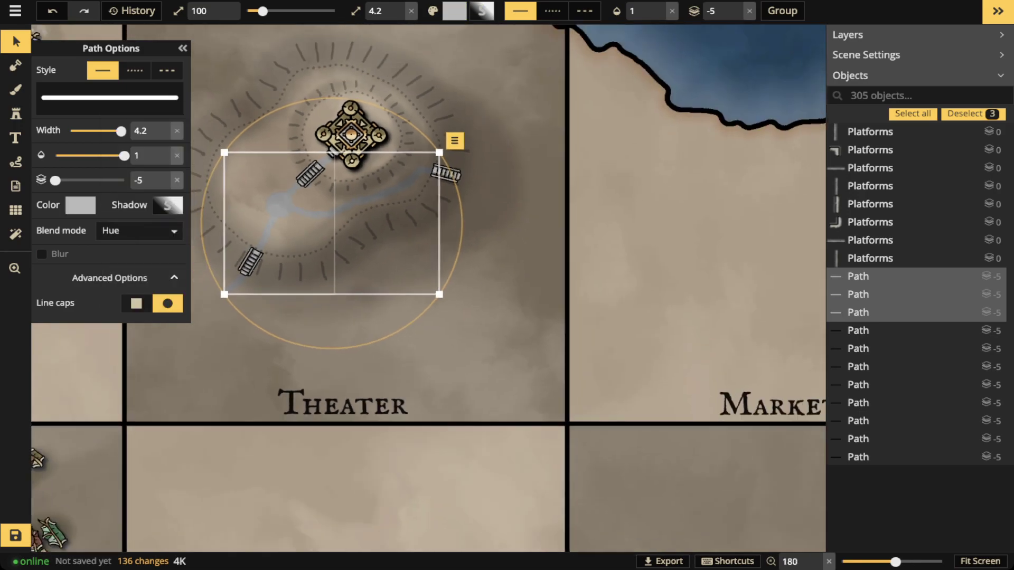
left_click_drag(278, 231, 367, 220)
scroll(402, 230, "up", 3)
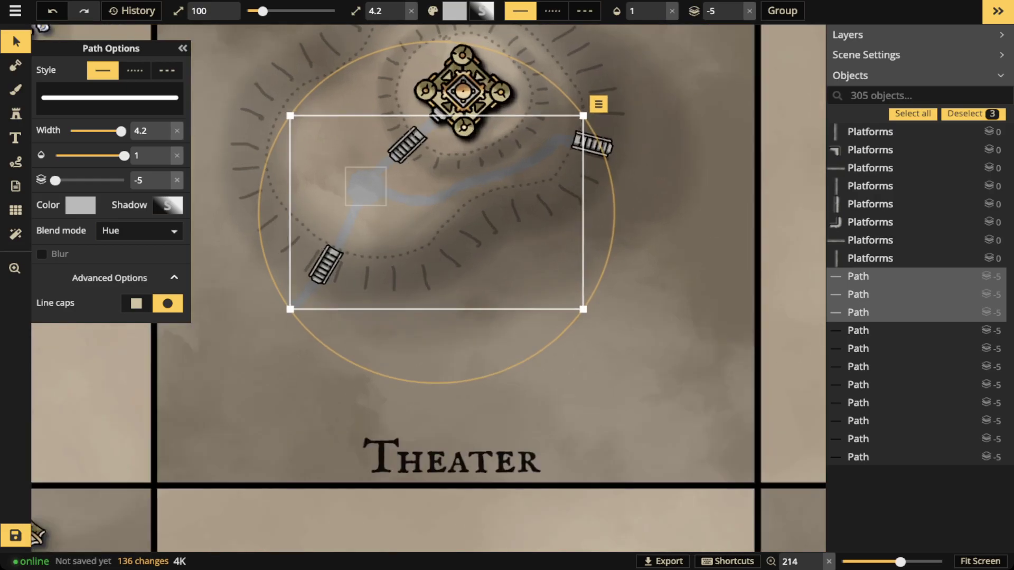
scroll(376, 200, "up", 2)
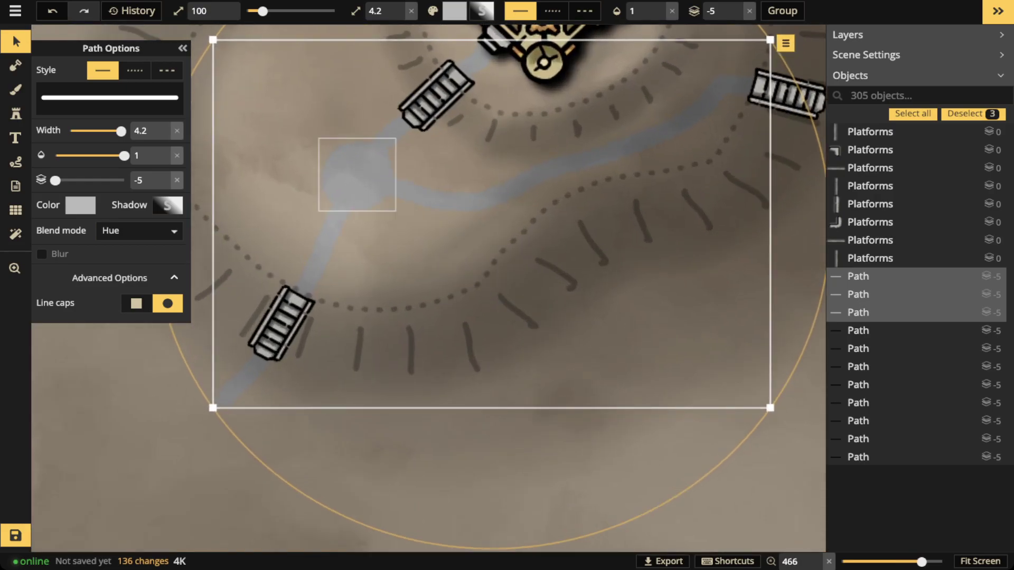
left_click(367, 184)
mouse_move(124, 155)
left_mouse_down()
mouse_move(97, 155)
mouse_move(125, 156)
left_mouse_up()
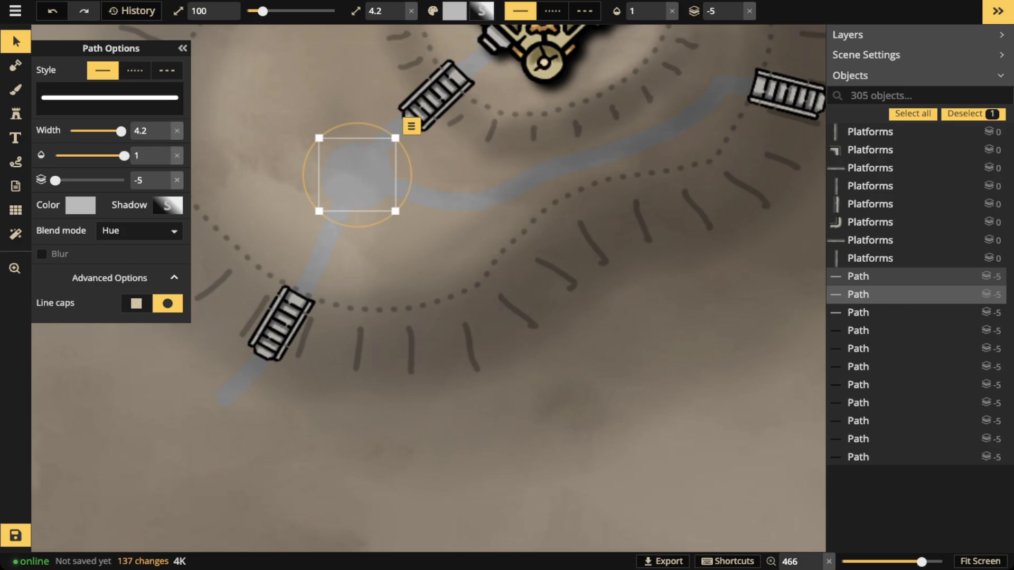
scroll(405, 213, "down", 2)
left_click(404, 212)
scroll(389, 211, "down", 2)
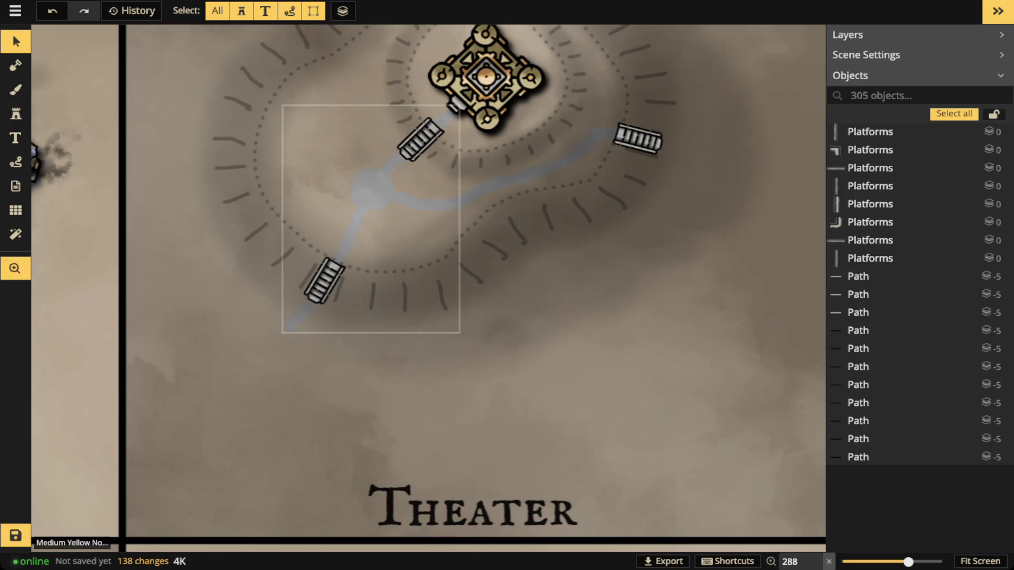
left_click_drag(392, 191, 340, 204)
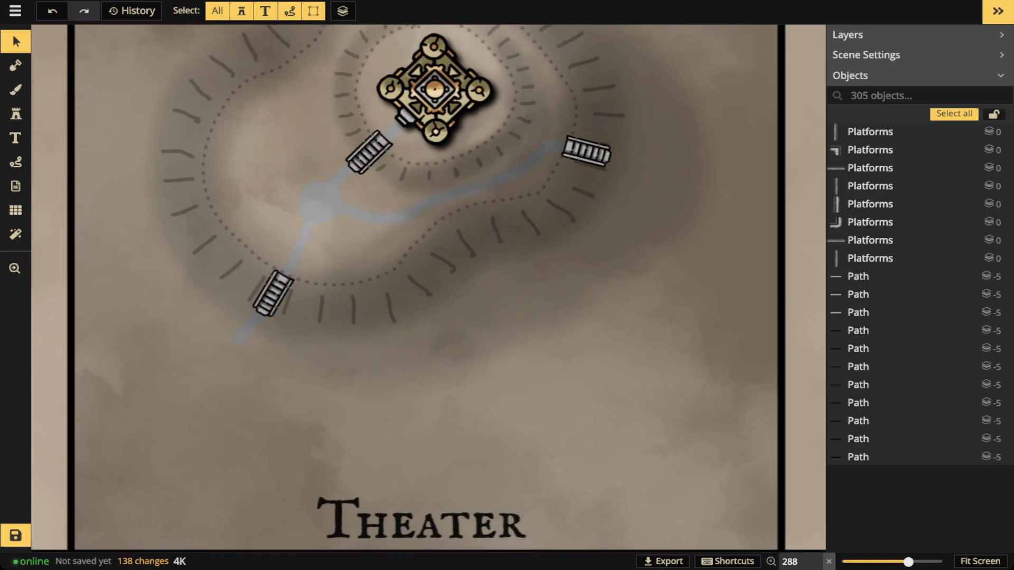
left_click(16, 162)
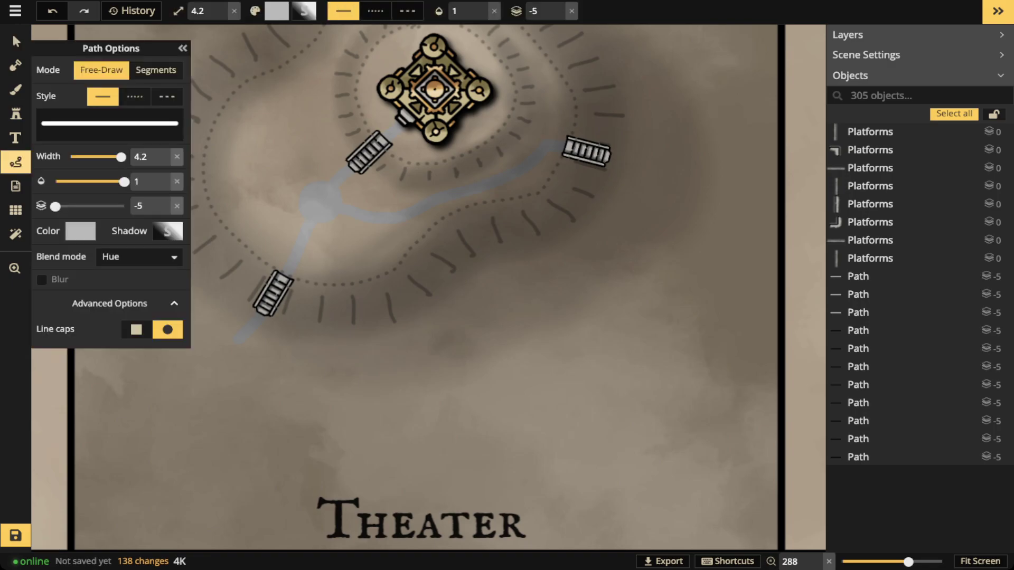
left_click_drag(121, 157, 104, 157)
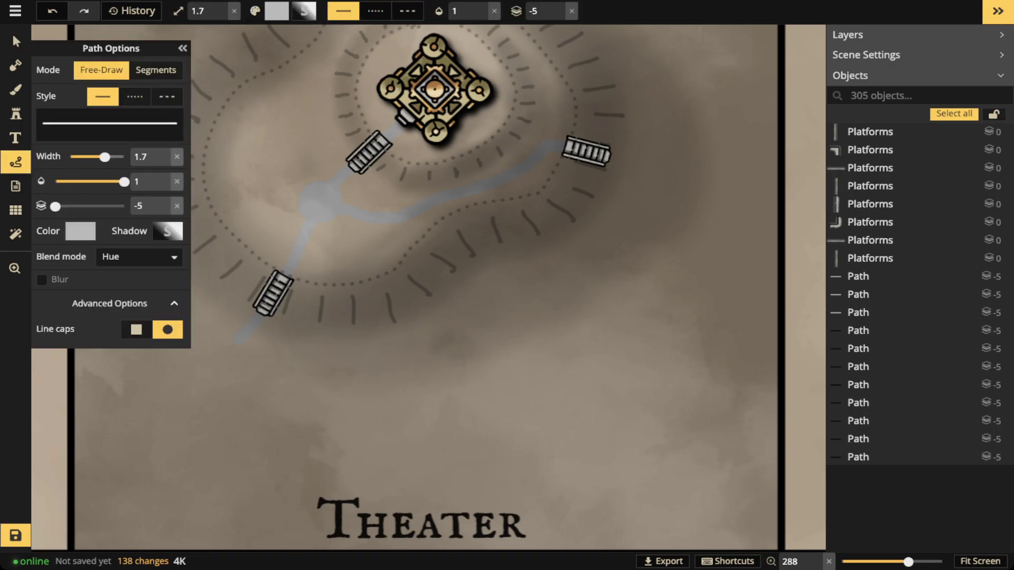
scroll(304, 188, "up", 3)
scroll(299, 170, "up", 2)
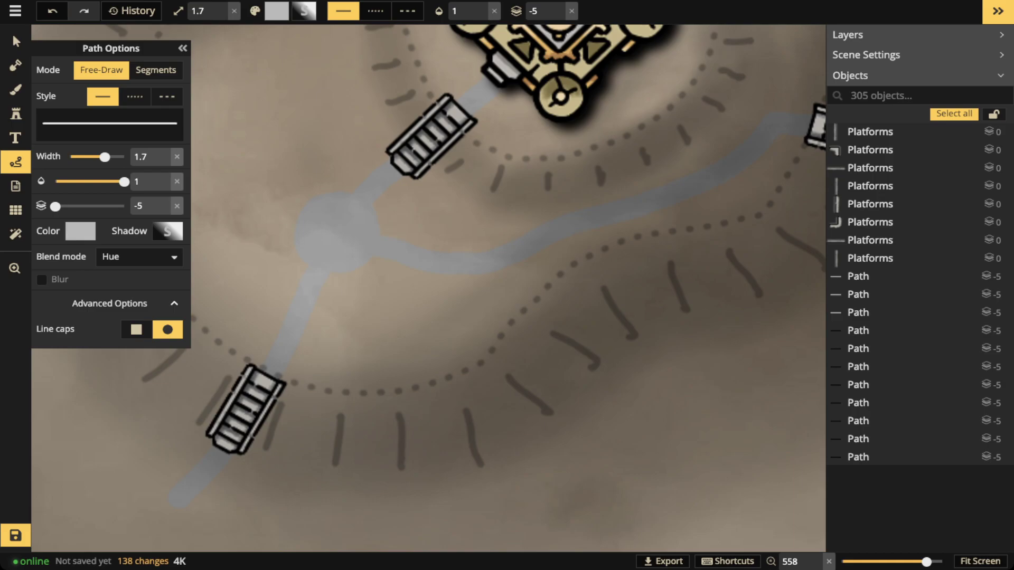
left_click_drag(105, 157, 106, 157)
Reuse the main path's style at width 4.2 and draw a curved path from the junction spot around the hill's western terrace northward.
left_click(15, 42)
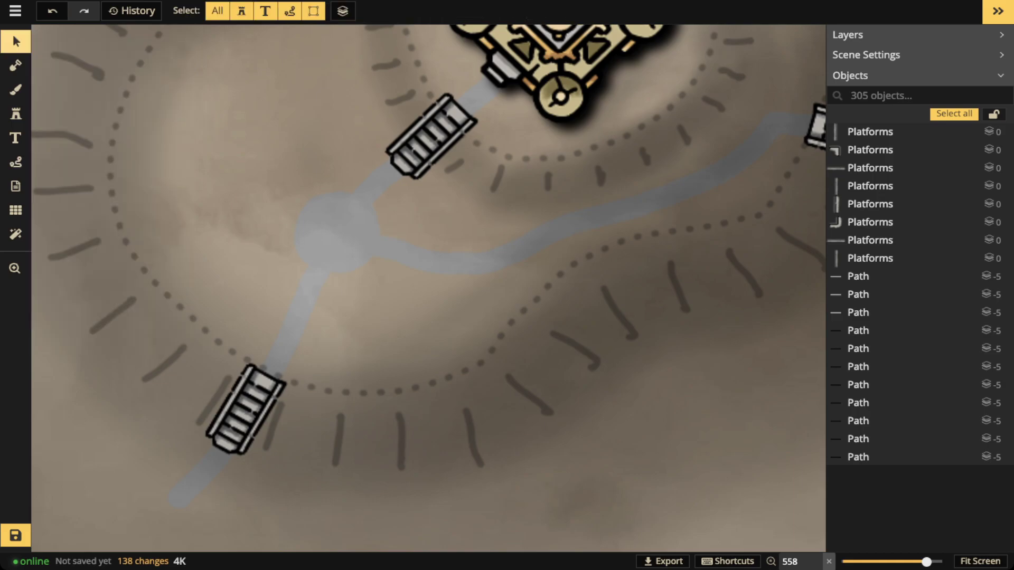
left_click(300, 312)
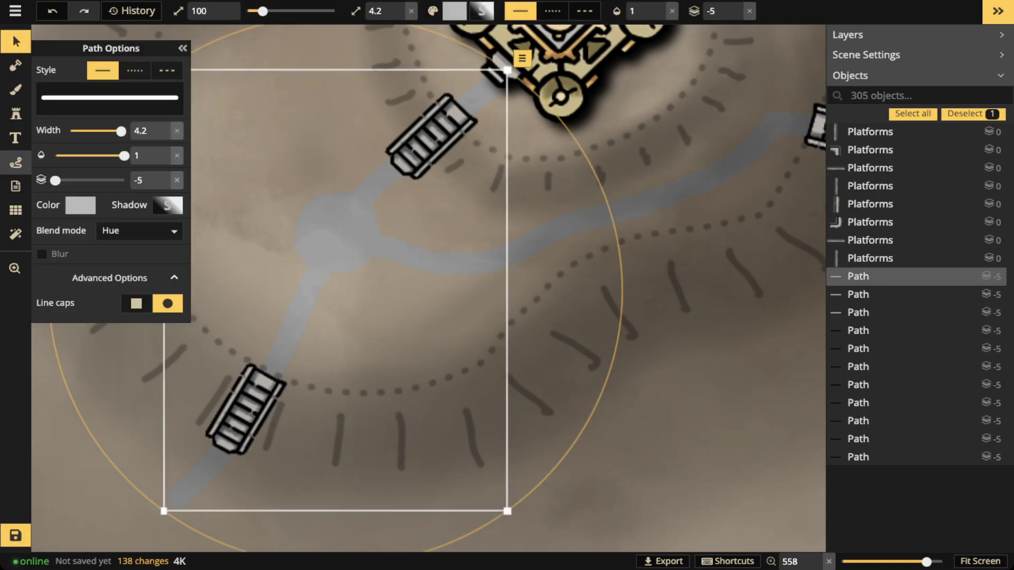
left_click(16, 162)
key("space")
left_click_drag(369, 254, 466, 297)
left_click_drag(424, 271, 382, 245)
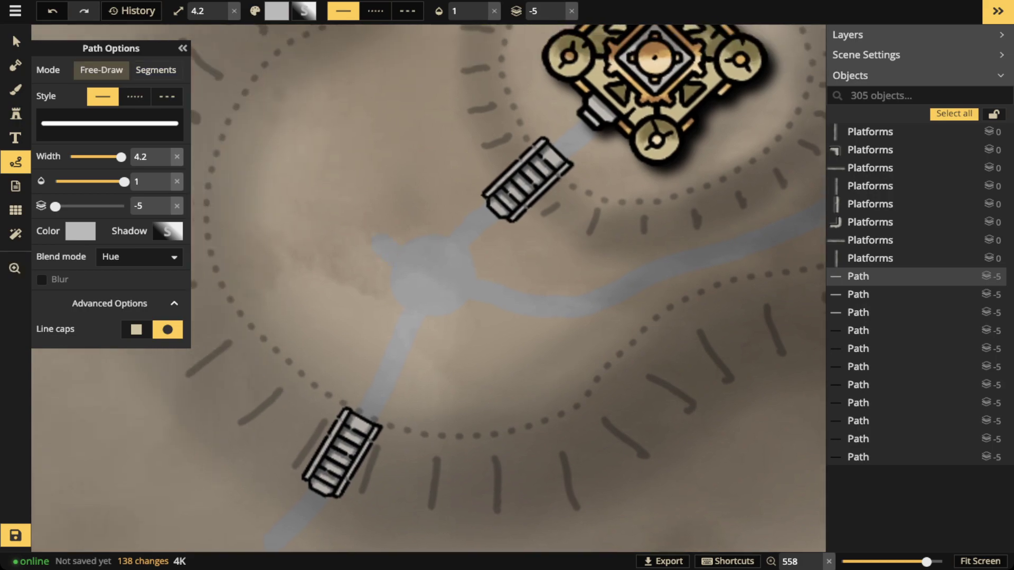
left_click_drag(349, 60, 392, 48)
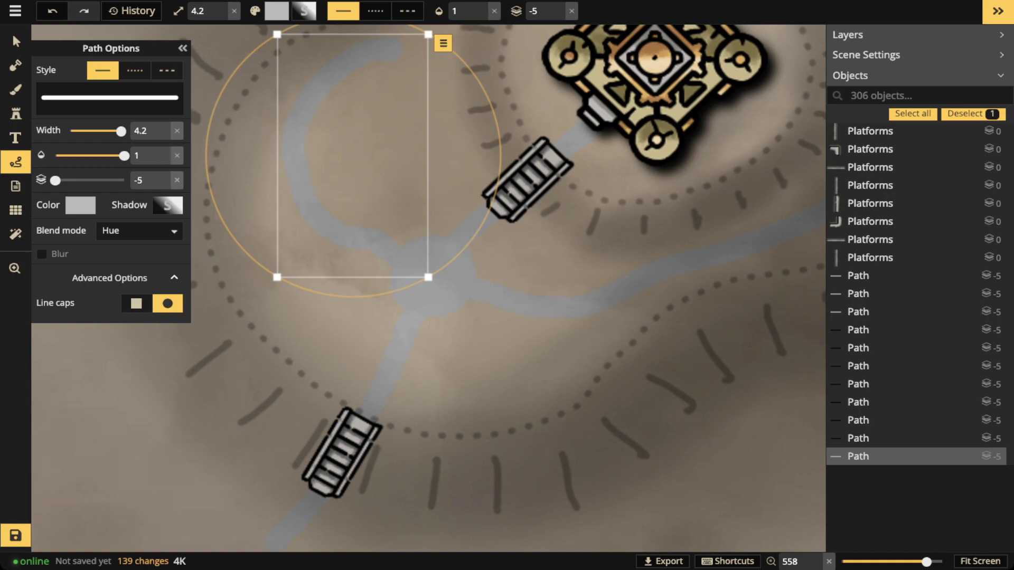
key("Escape")
Set the path width to 1.4 using a short trial path, and remove that path.
mouse_move(121, 156)
left_mouse_down()
mouse_move(85, 156)
mouse_move(107, 157)
left_mouse_up()
left_click_drag(286, 290, 288, 290)
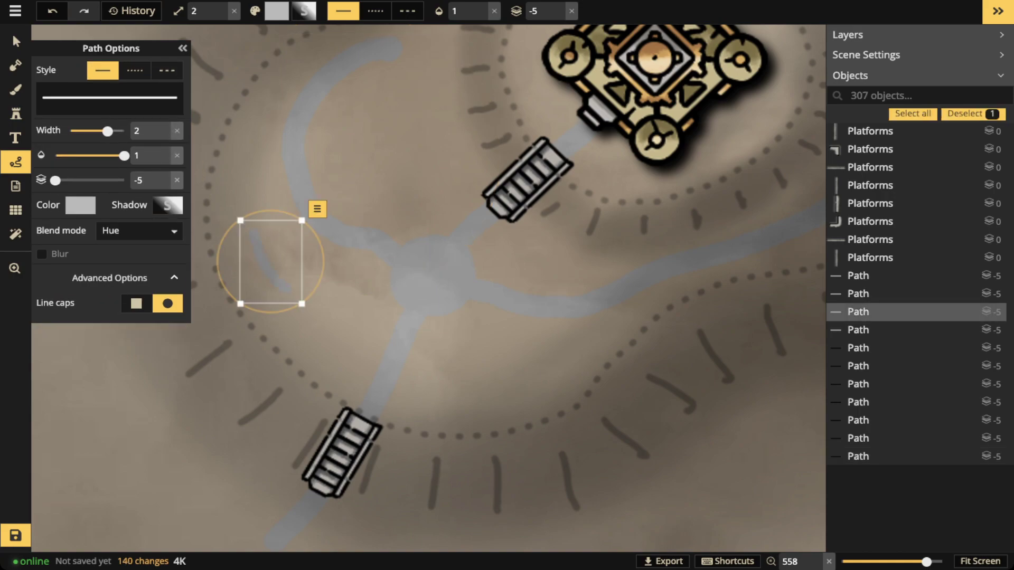
left_click_drag(107, 131, 101, 131)
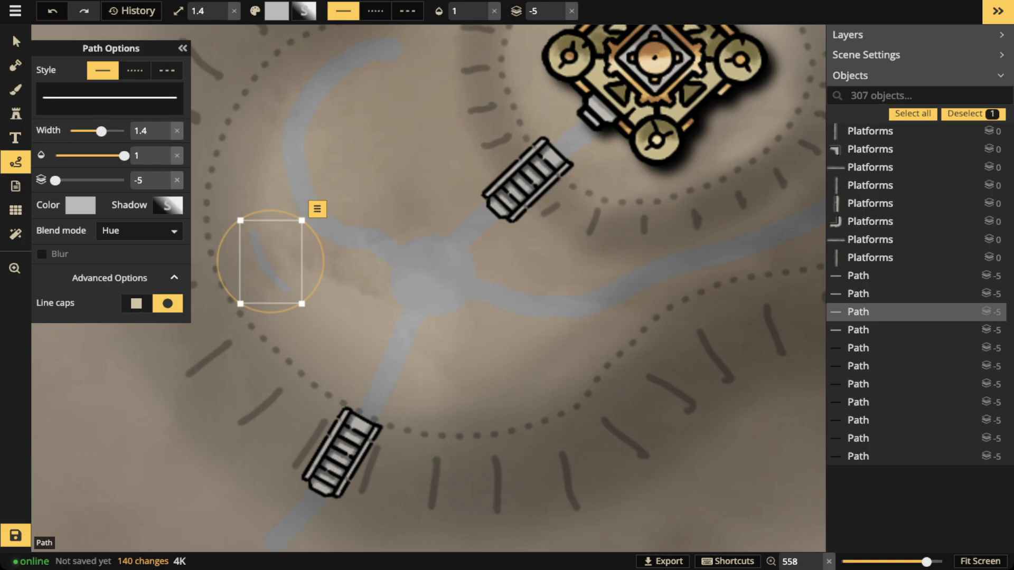
key("Delete")
Draw a narrow curved path from the top of the southwestern stairs up to the wide western path.
scroll(293, 165, "down", 2)
left_click_drag(293, 165, 309, 264)
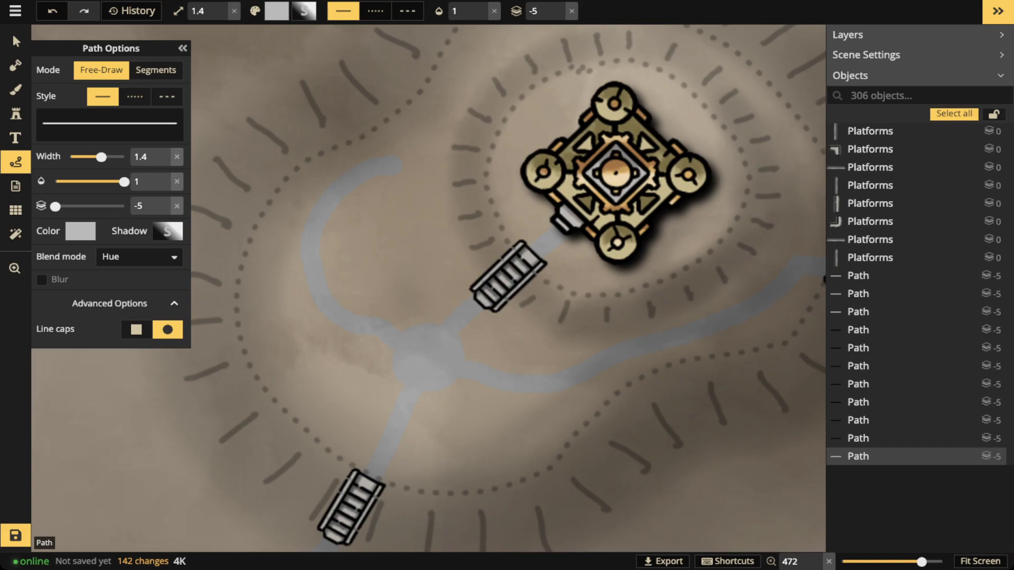
left_click_drag(377, 463, 361, 452)
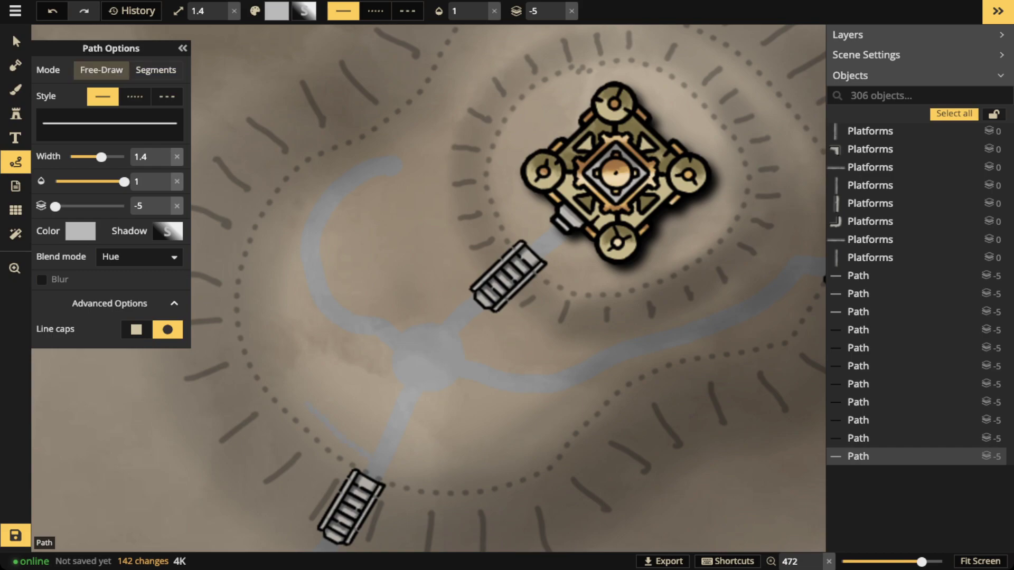
left_click_drag(313, 304, 315, 296)
key("Escape")
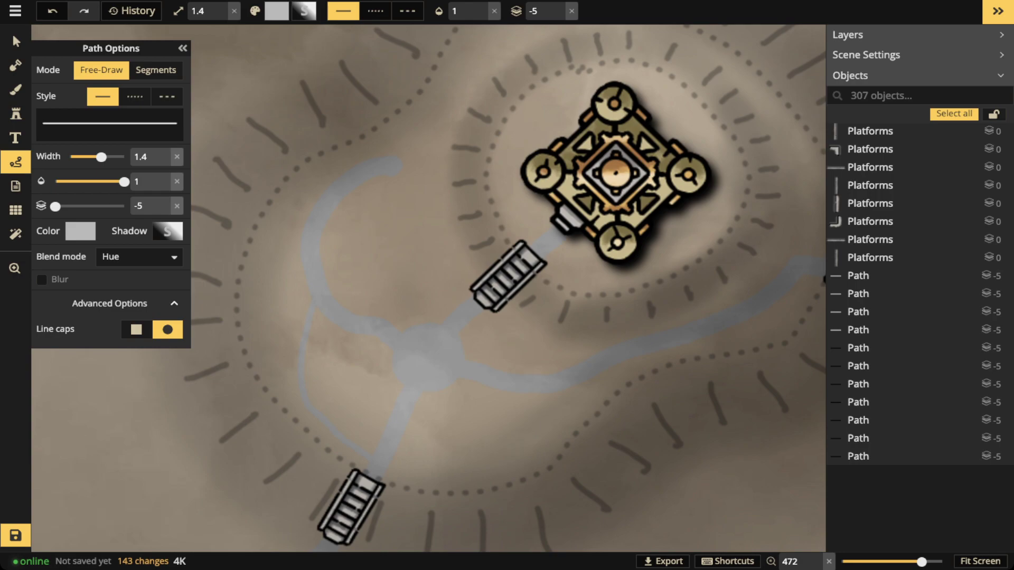
Draw a narrow curved path from the top of the southwestern stairs along the southern rim to the eastern branch path.
left_click_drag(381, 466, 443, 474)
left_click_drag(555, 397, 570, 379)
key("Escape")
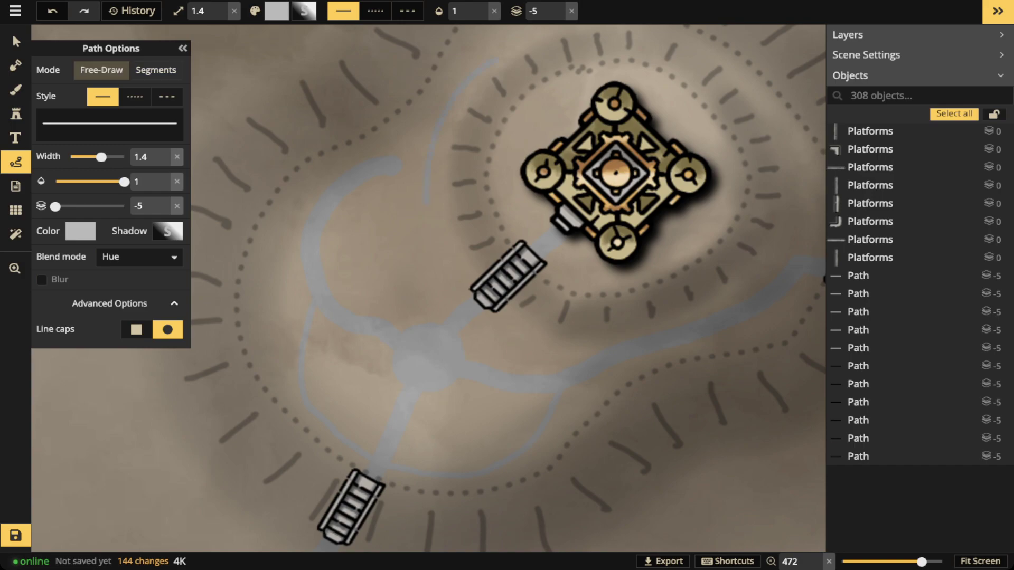
Draw narrow curved paths from the junction up along the mound's western foot and from the wide western path around the mound's northwestern side.
left_click_drag(495, 61, 542, 138)
key("Escape")
key("space")
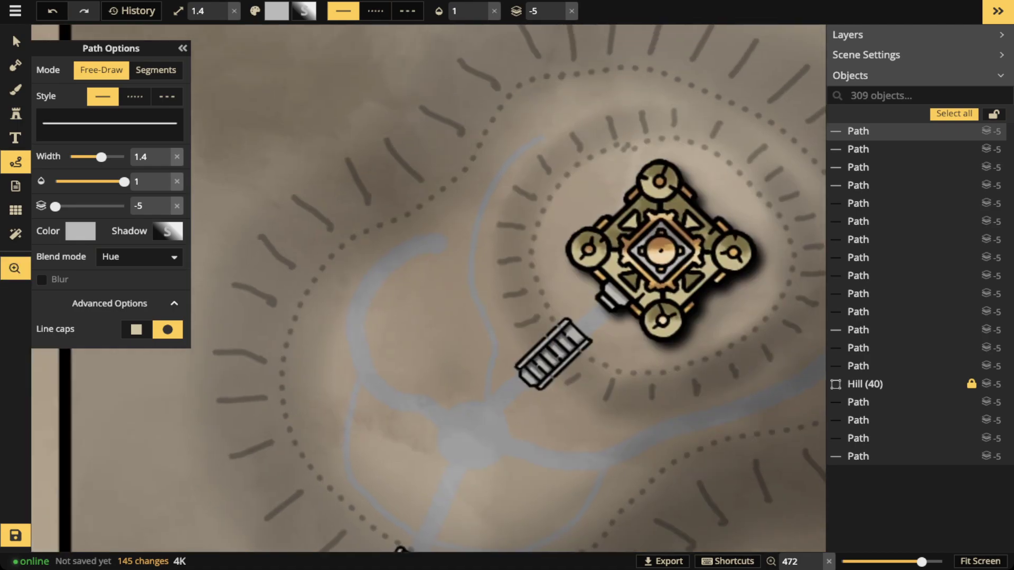
key("ctrl+y")
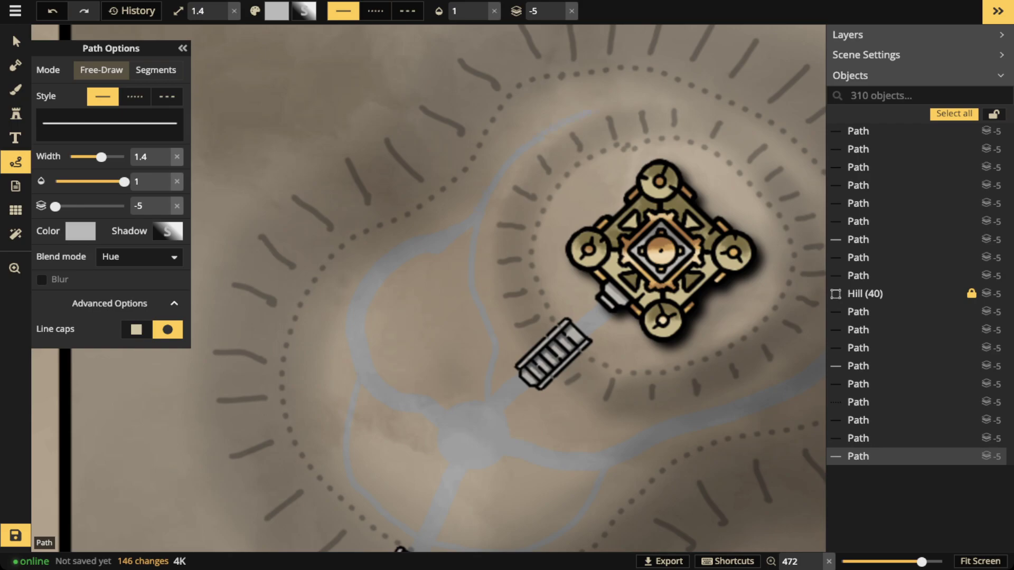
key("ctrl+y")
scroll(342, 168, "down", 4)
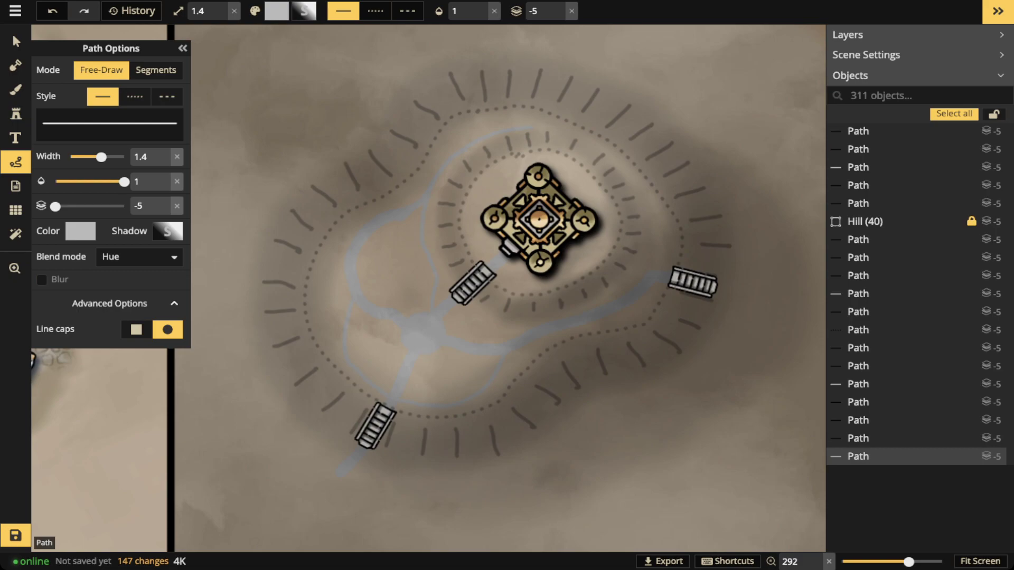
Switch the path style to dotted and the blend mode to Normal.
left_click(135, 97)
left_click(139, 257)
left_click(139, 257)
left_click(140, 257)
scroll(103, 324, "up", 3)
left_click(102, 297)
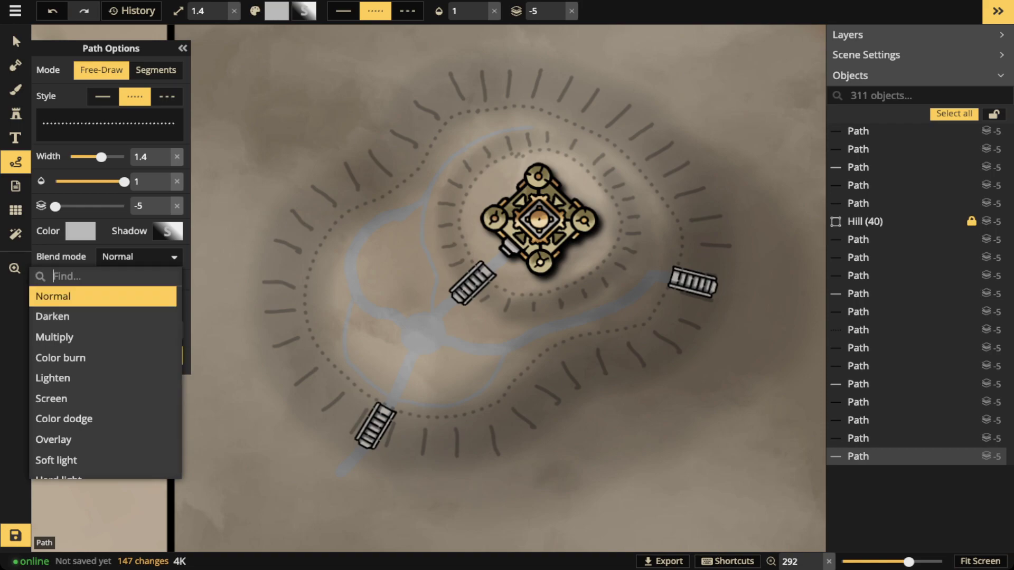
Draw dotted outlines around the building plots between the paths and along the hill's western rim.
left_click(382, 231)
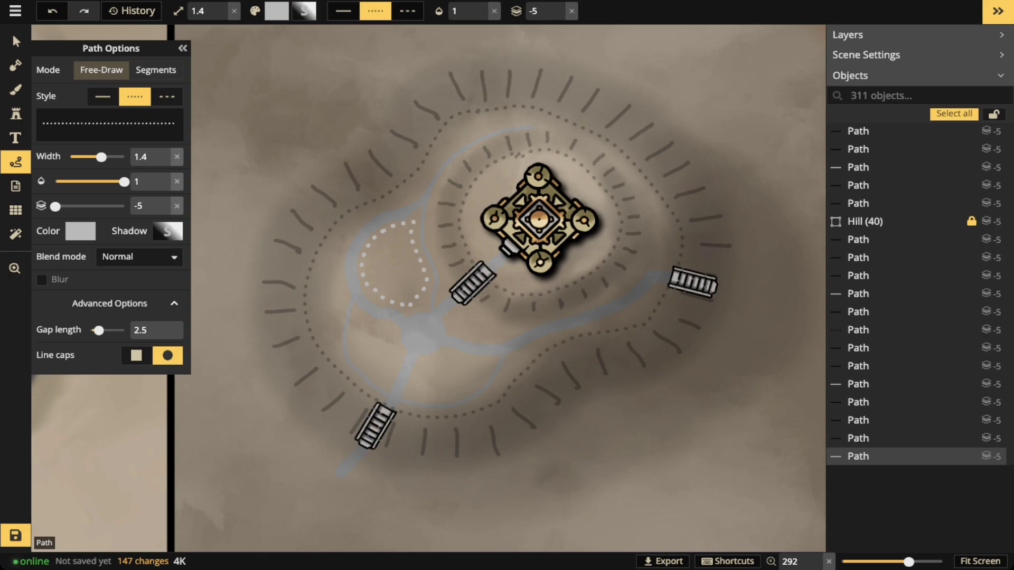
left_click_drag(389, 228, 382, 231)
left_click(357, 320)
left_click_drag(357, 321, 359, 361)
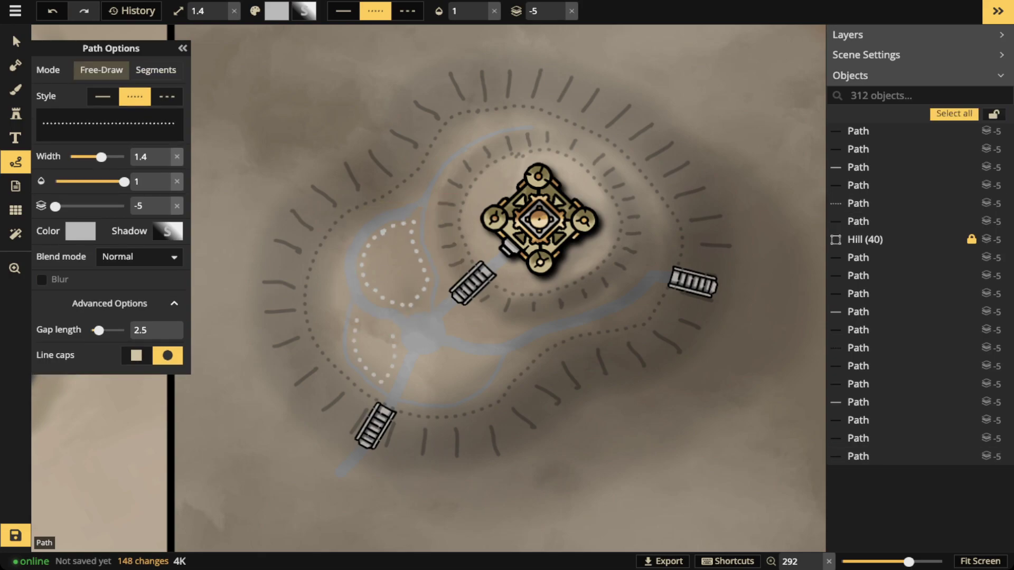
left_click_drag(334, 233, 321, 261)
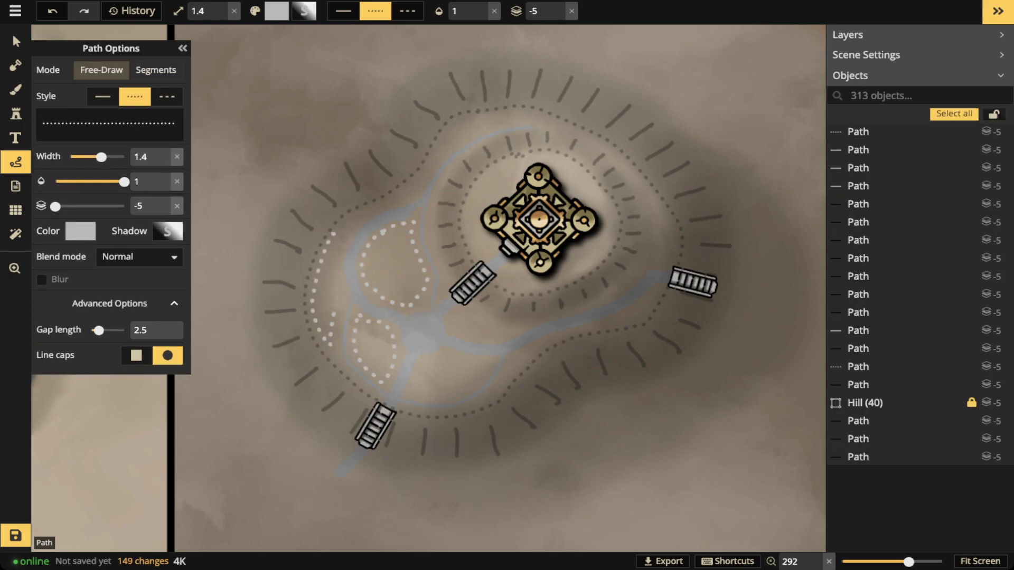
mouse_move(440, 352)
left_mouse_down()
mouse_move(416, 368)
mouse_move(411, 396)
mouse_move(445, 398)
mouse_move(479, 374)
mouse_move(440, 353)
left_mouse_up()
key("Escape")
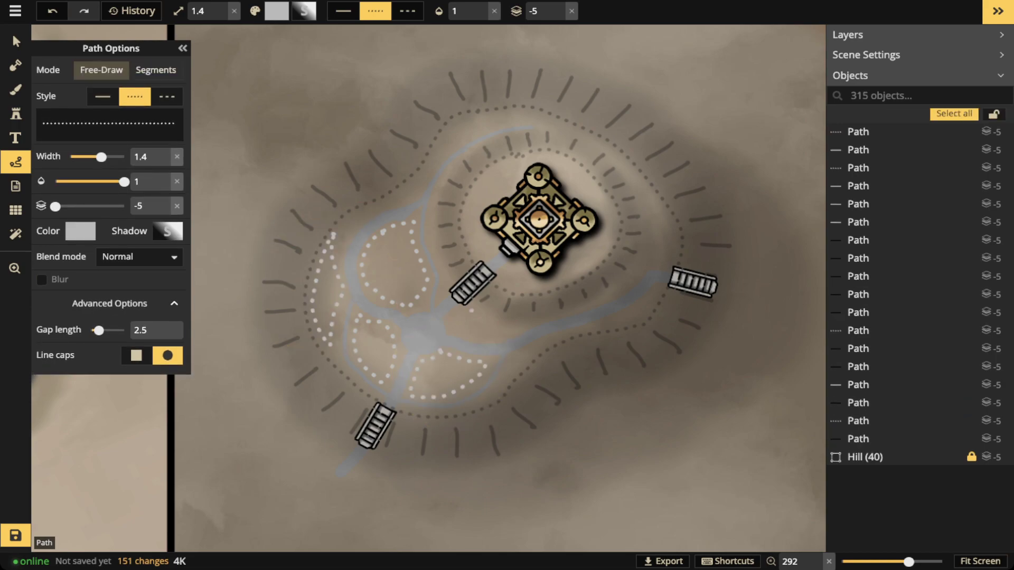
left_click_drag(471, 313, 470, 318)
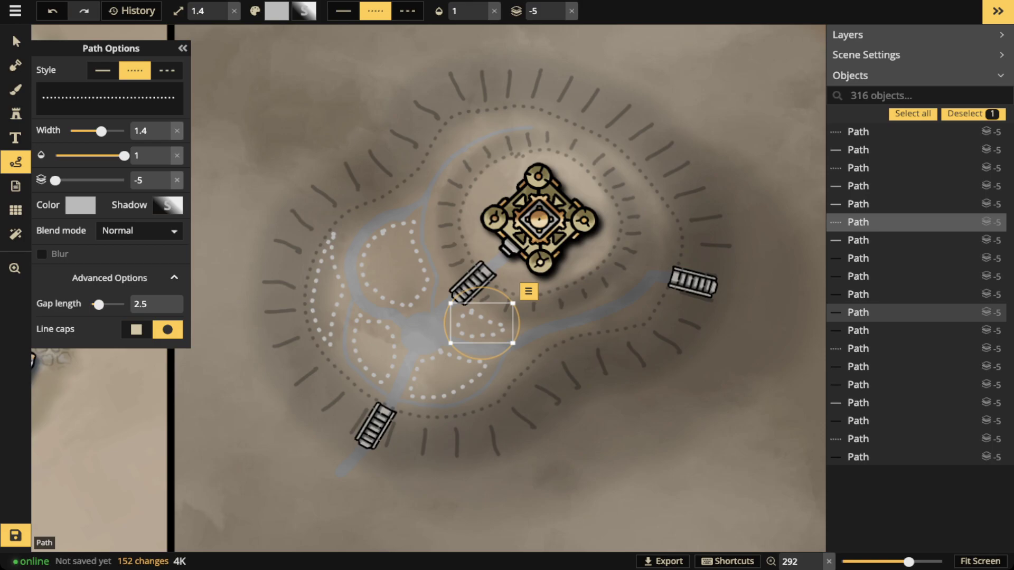
Try to delete the dotted outlines by selecting a range of paths in the object list.
left_click(898, 132)
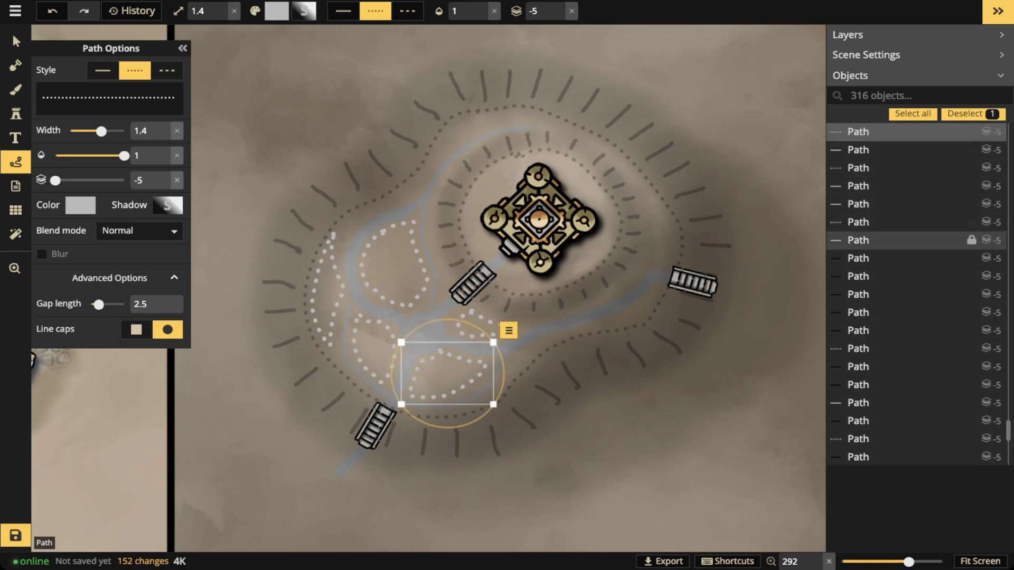
left_click(857, 222, "shift")
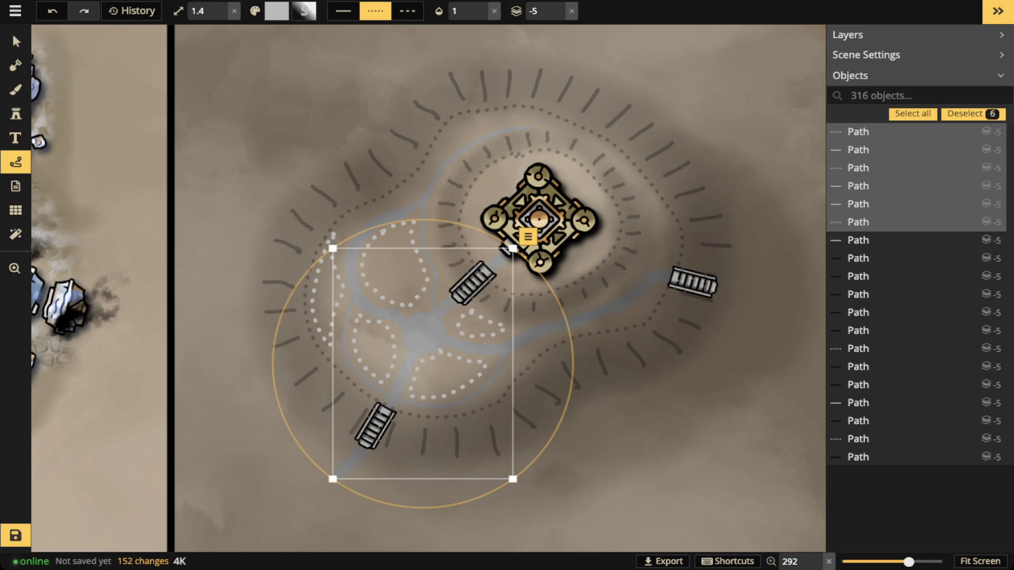
key("Delete")
key("ctrl+z")
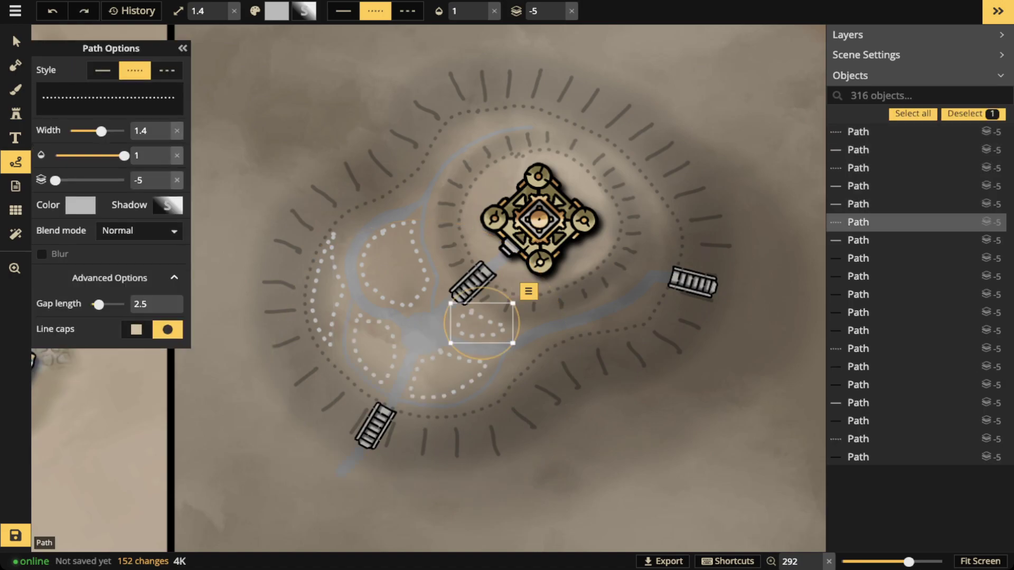
Delete the dotted plot outlines on the Theater hill one by one.
left_click(16, 42)
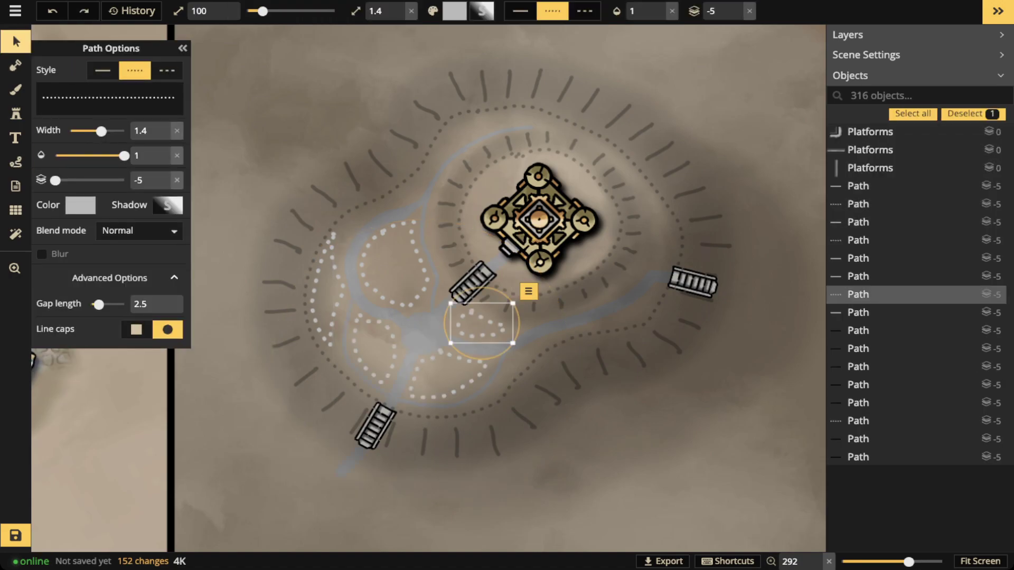
left_click(359, 347)
key("Delete")
left_click(329, 296)
key("Delete")
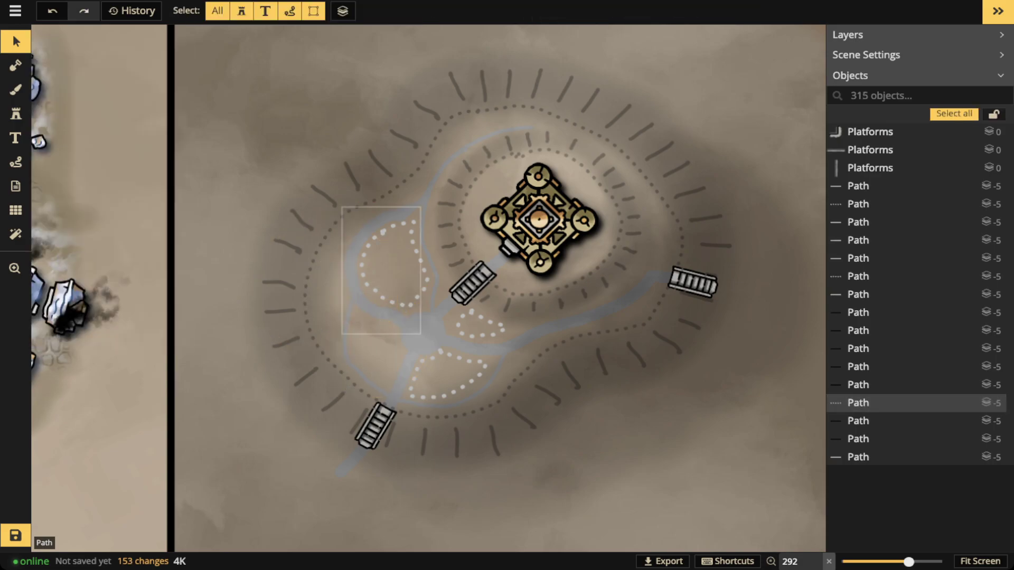
left_click(362, 266)
left_click(364, 277)
key("Delete")
left_click(463, 332)
key("Delete")
left_click(440, 351)
key("Delete")
left_click(365, 346)
key("Delete")
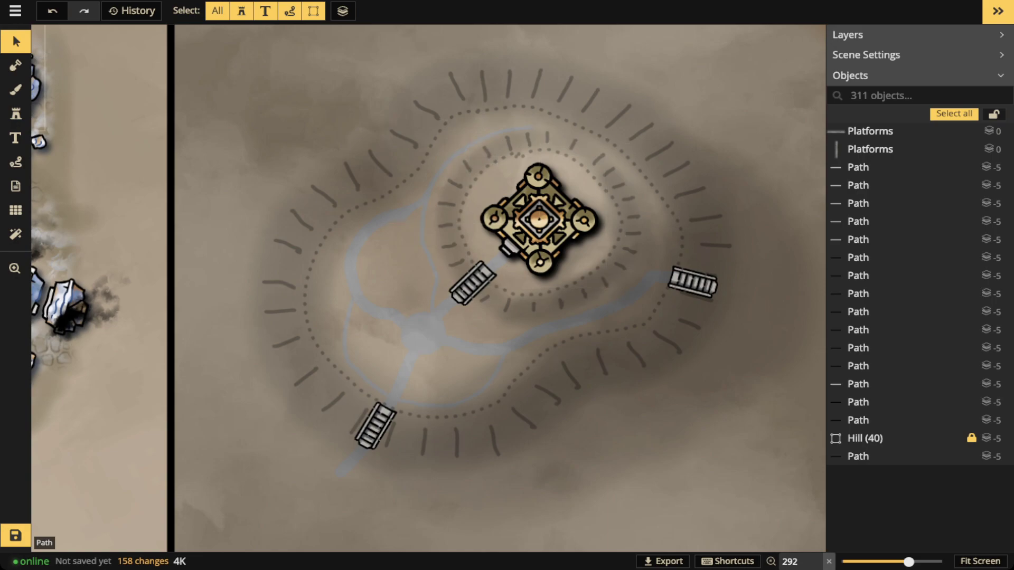
Place a medium red building stamp at size 50, rotated 345°, on the plot just northwest of the path junction.
left_click(16, 114)
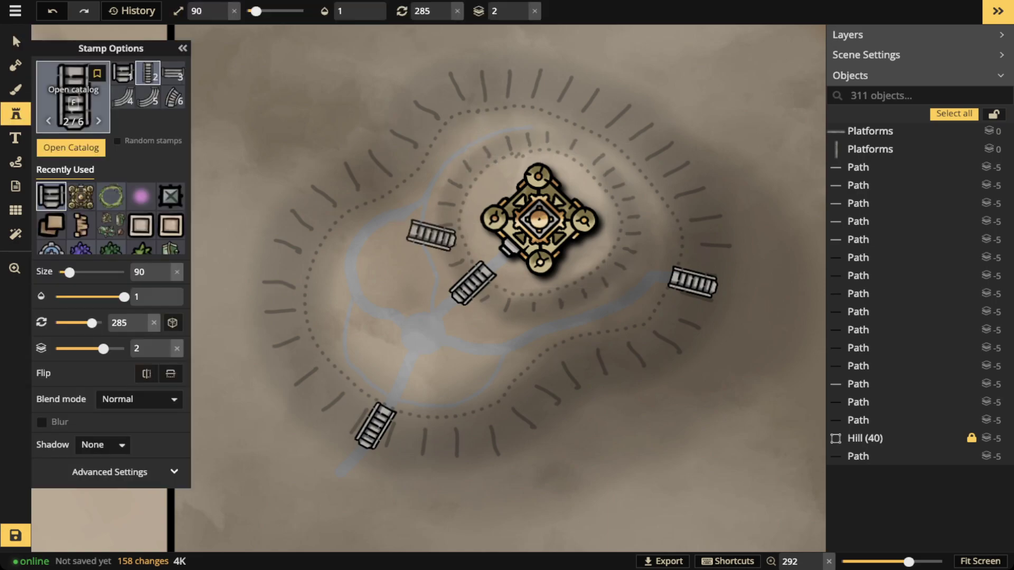
key("f")
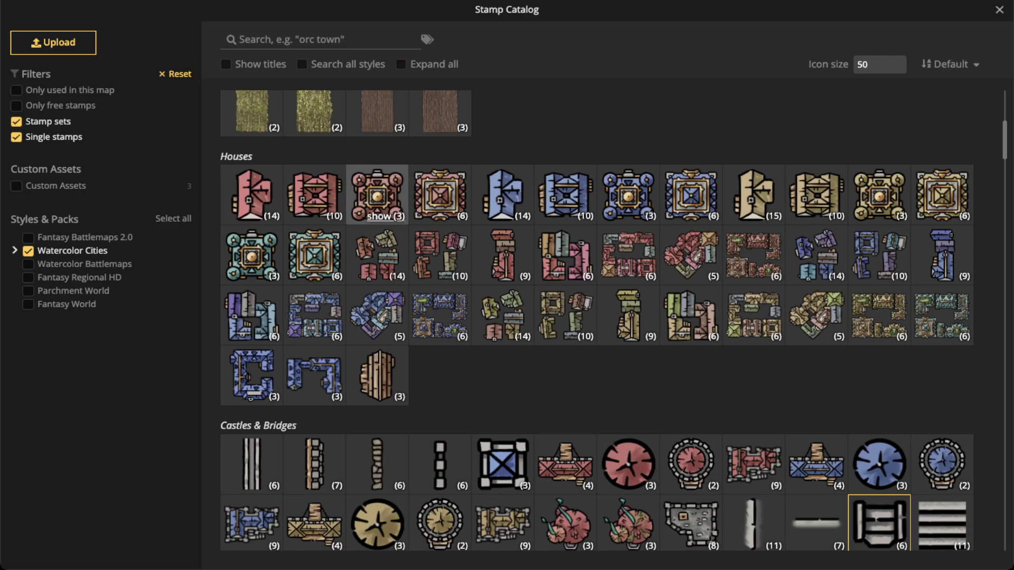
left_click(314, 195)
scroll(378, 350, "up", 5)
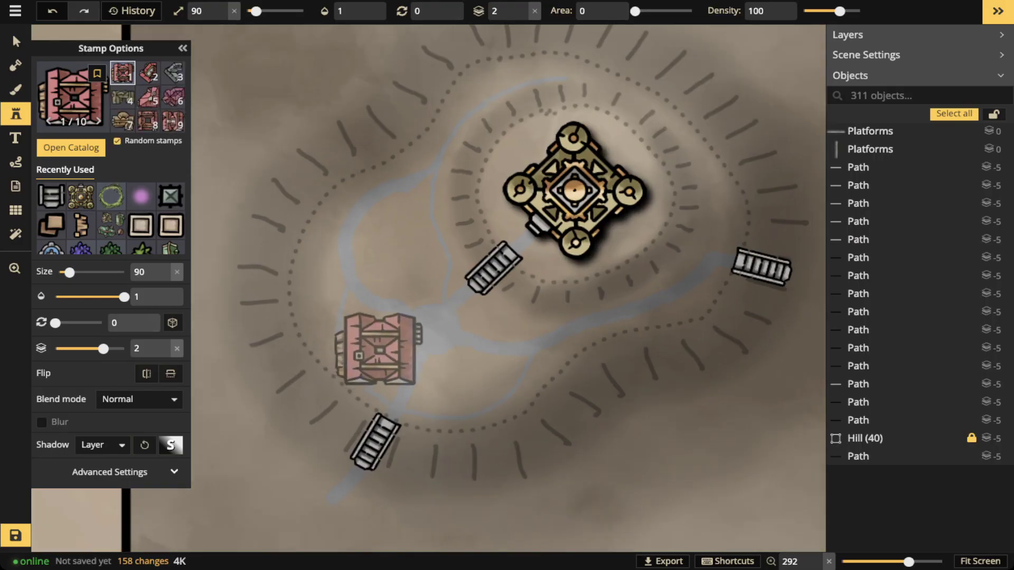
key("[")
key("[")
key("[")
key("[")
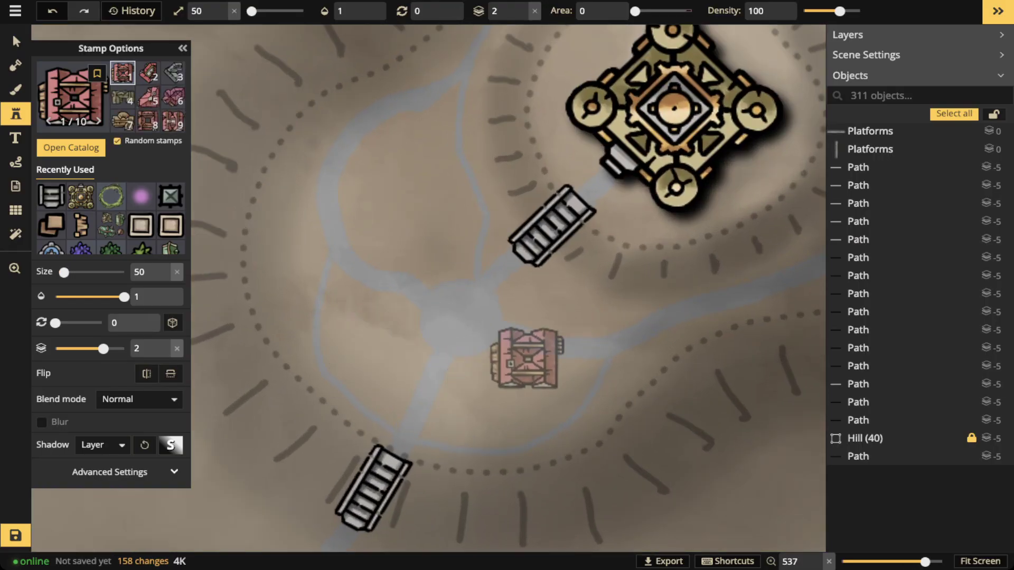
key("[")
scroll(436, 247, "up", 1)
left_click(440, 242)
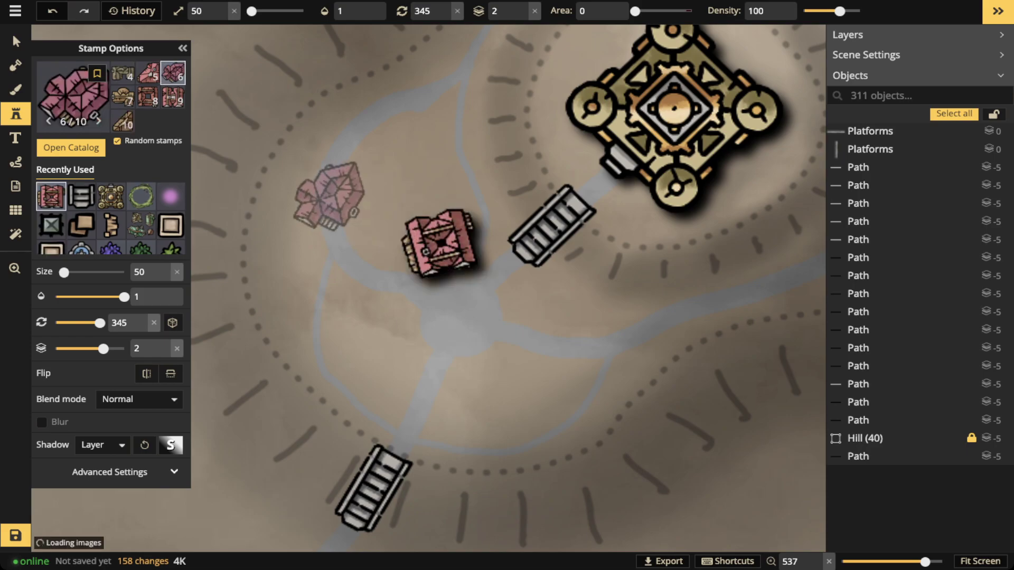
Change the global layer shadow colour to dark brown 2A2119 with an alpha of 53.
left_click(16, 41)
scroll(581, 305, "down", 1)
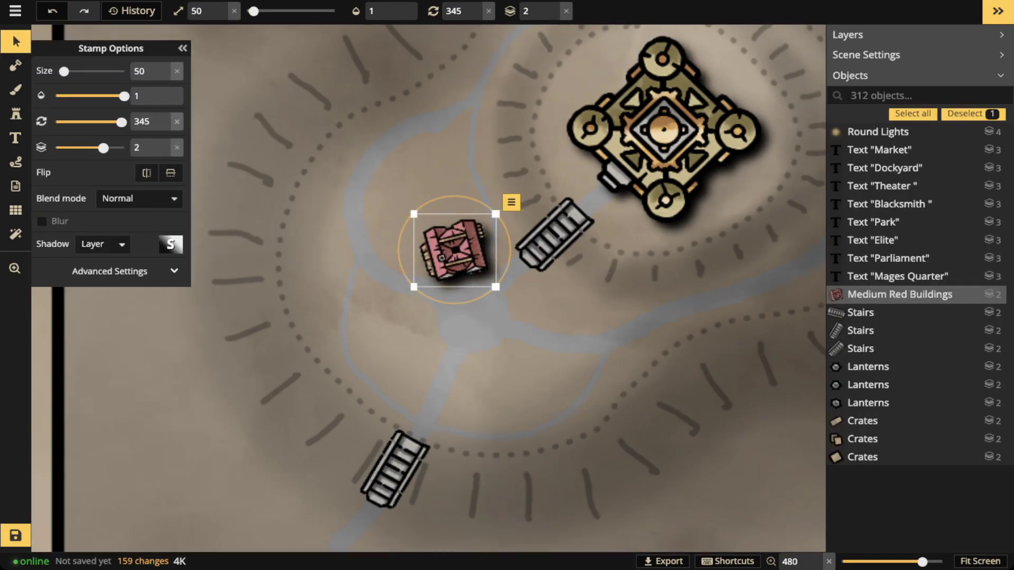
left_click(171, 244)
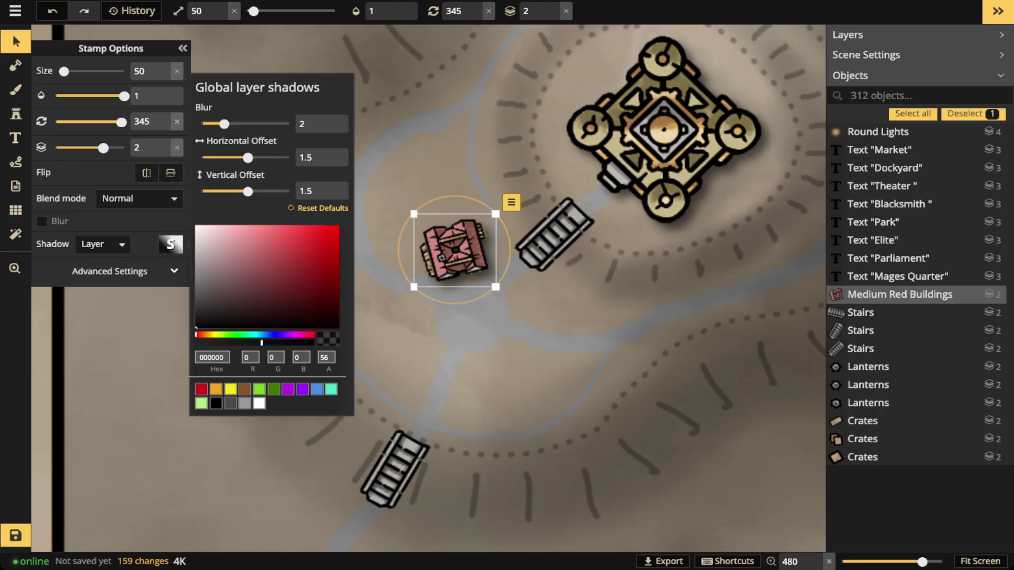
left_click(244, 390)
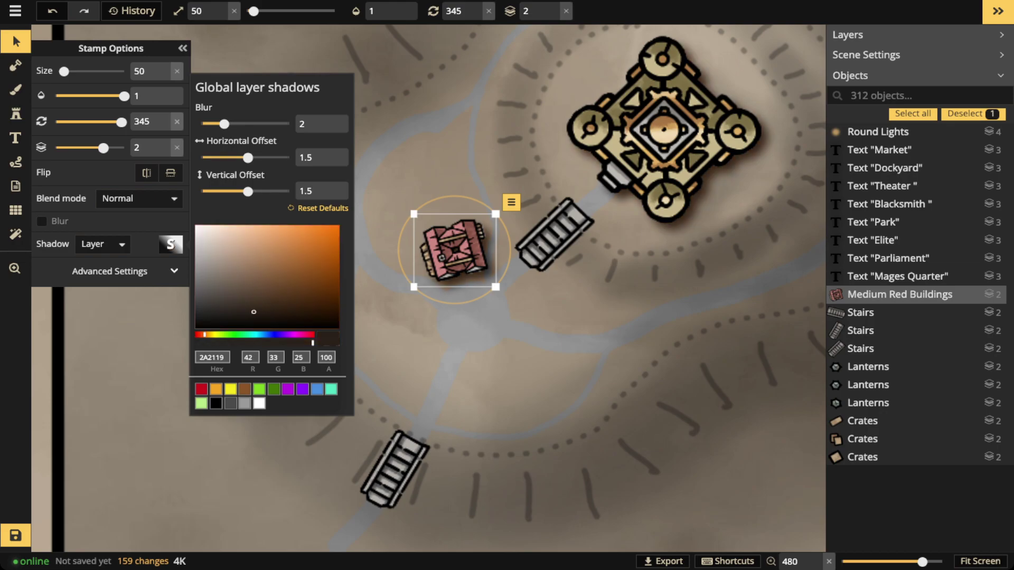
left_click_drag(312, 343, 258, 344)
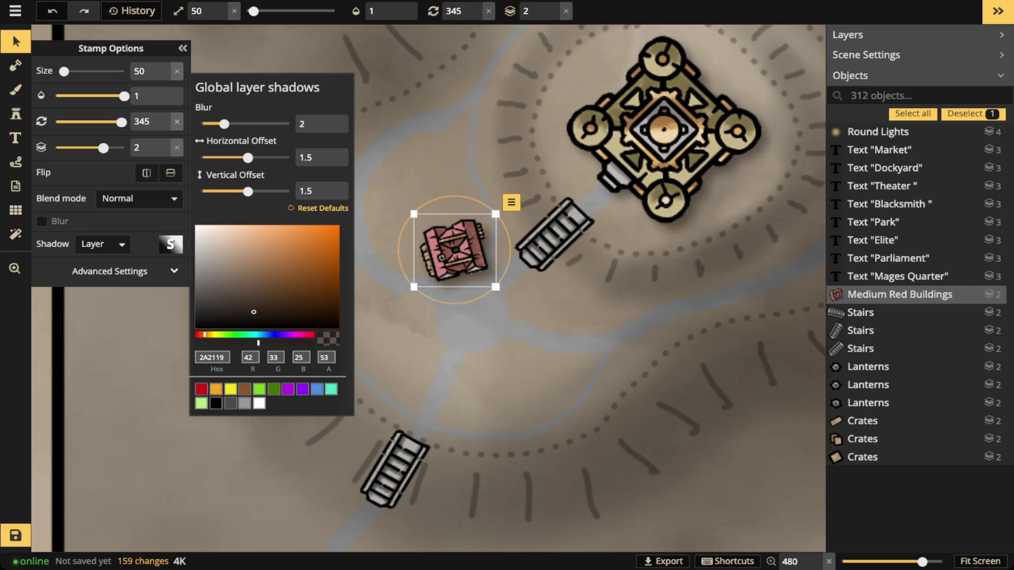
left_click(393, 295)
scroll(420, 243, "down", 8)
left_click_drag(422, 243, 390, 237)
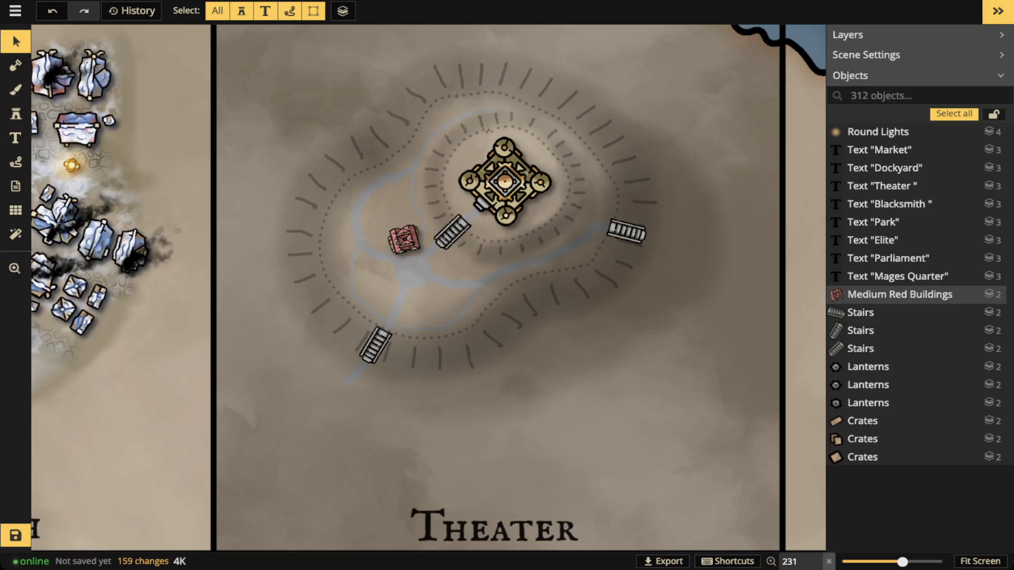
scroll(401, 243, "up", 5)
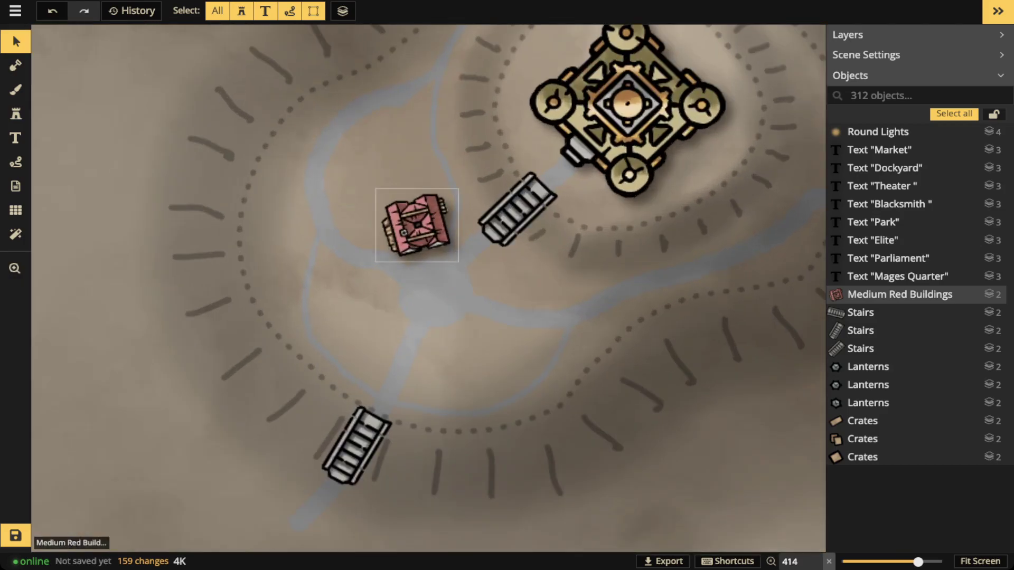
Place a small red building stamp at size 40, rotated 300°, just west of the medium red building.
left_click(15, 114)
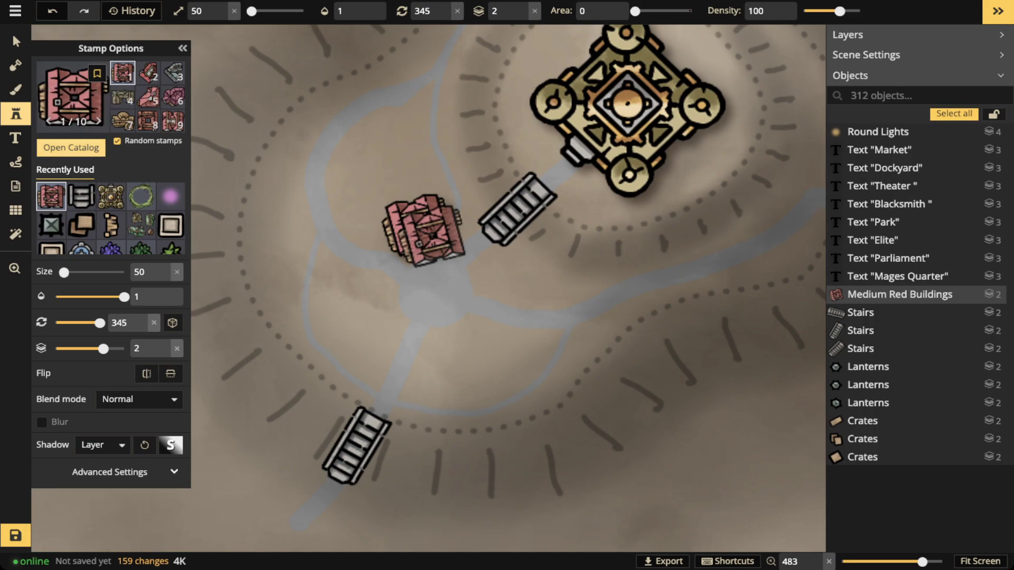
left_click(74, 90)
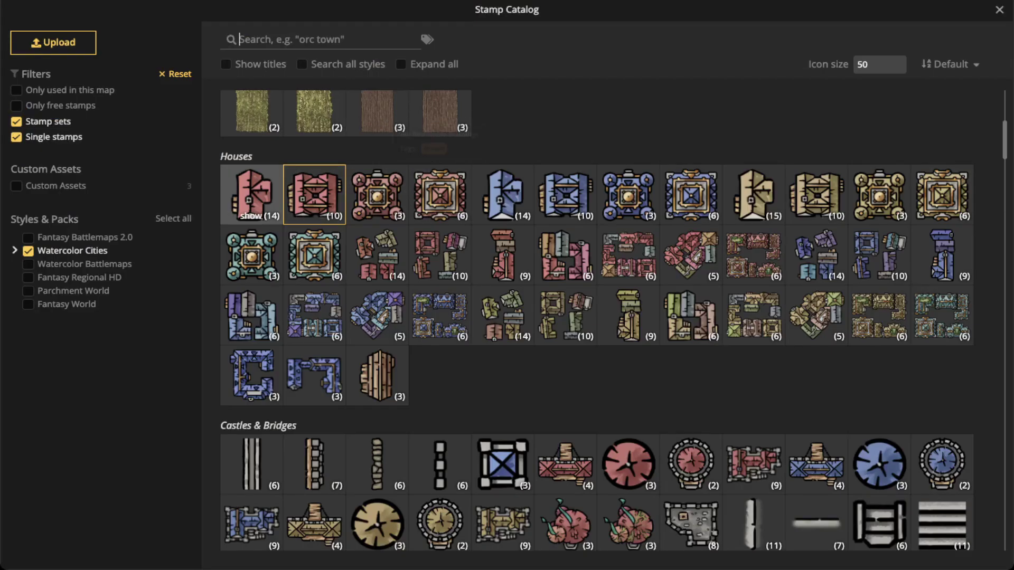
left_click(245, 190)
scroll(393, 194, "up", 1)
scroll(393, 194, "up", 1)
scroll(342, 214, "down", 2)
scroll(346, 230, "down", 4)
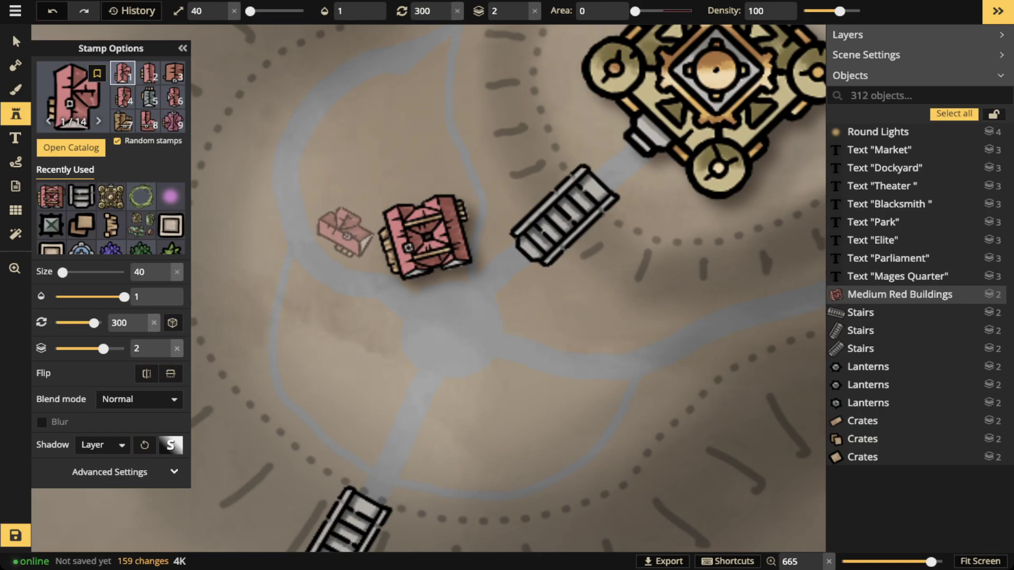
left_click(344, 227)
Place four more random small buildings around the northwestern plot's edge, and one rotated 330° west of the junction, all at size 40.
scroll(338, 177, "up", 3)
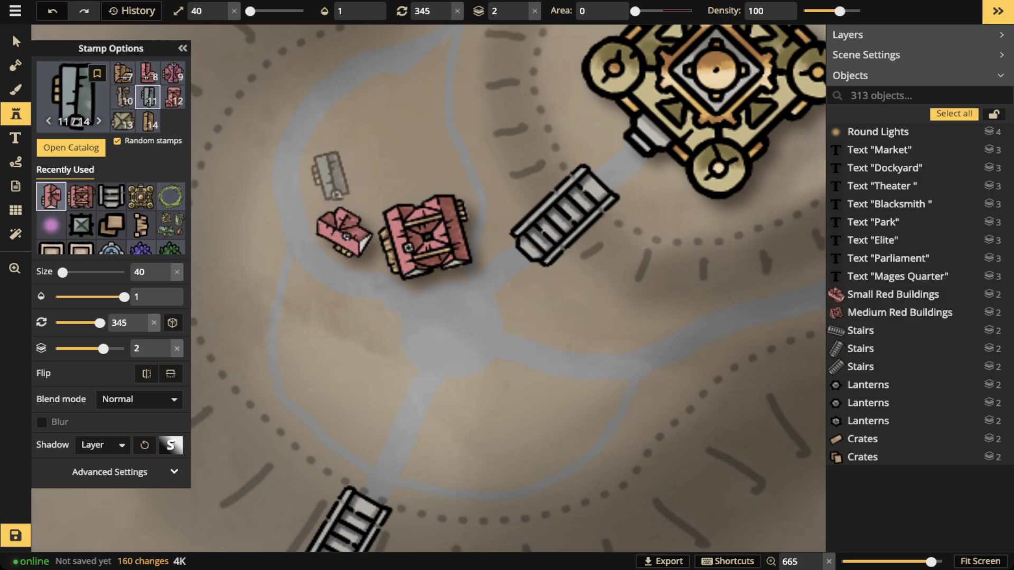
scroll(330, 177, "up", 1)
left_click(330, 177)
scroll(345, 127, "up", 3)
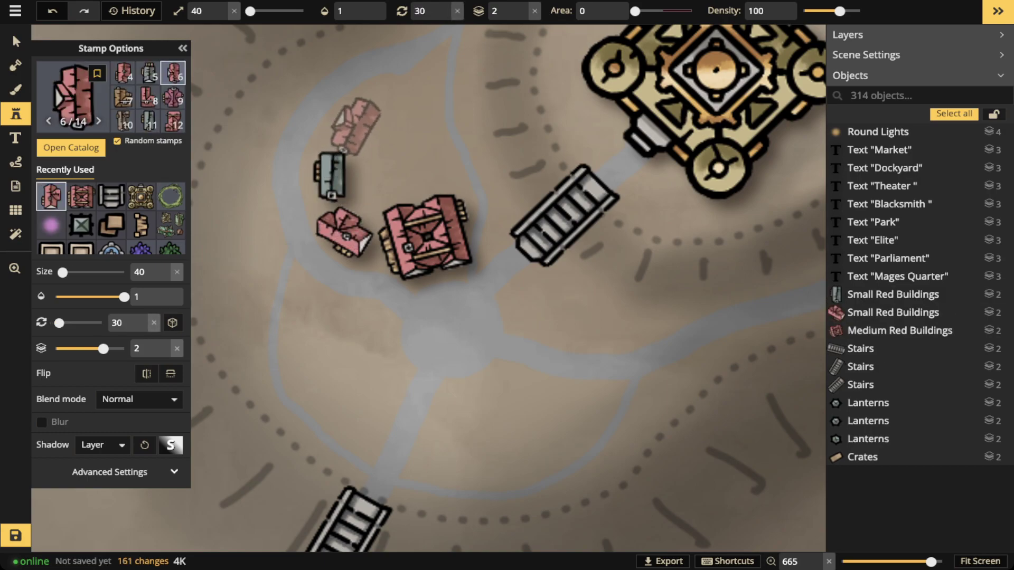
left_click(359, 122)
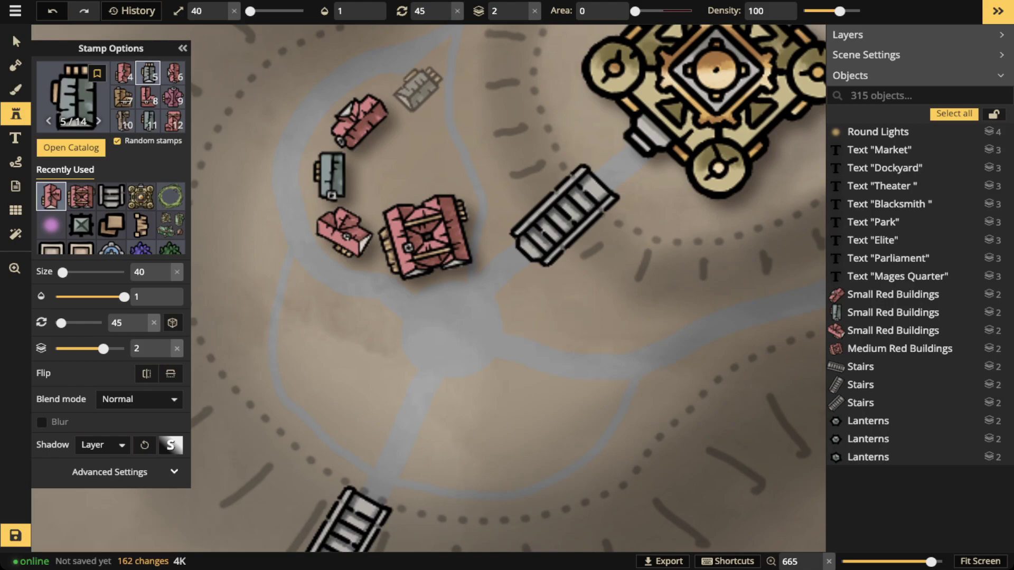
left_click(416, 88)
scroll(426, 130, "down", 6)
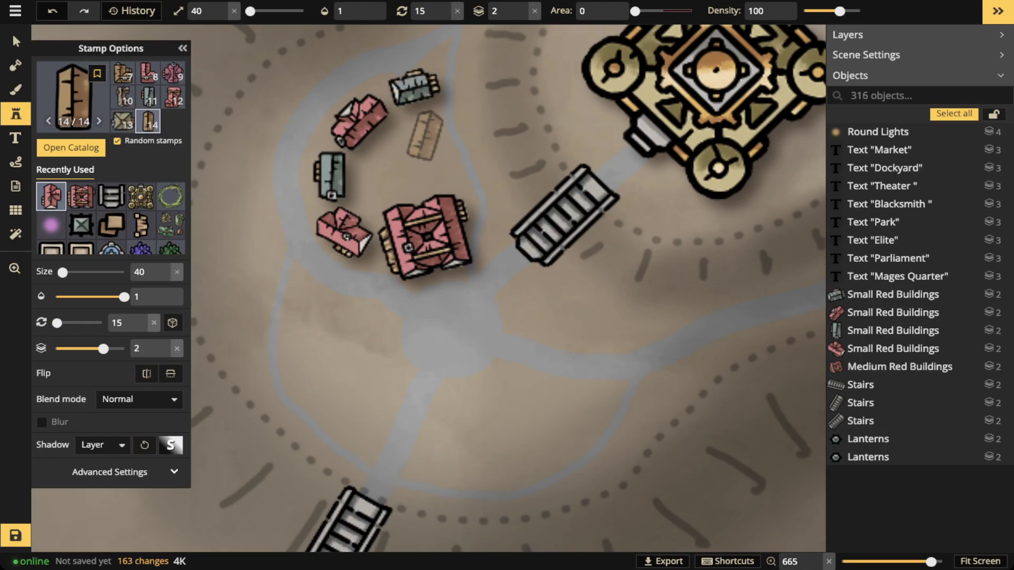
left_click(428, 130)
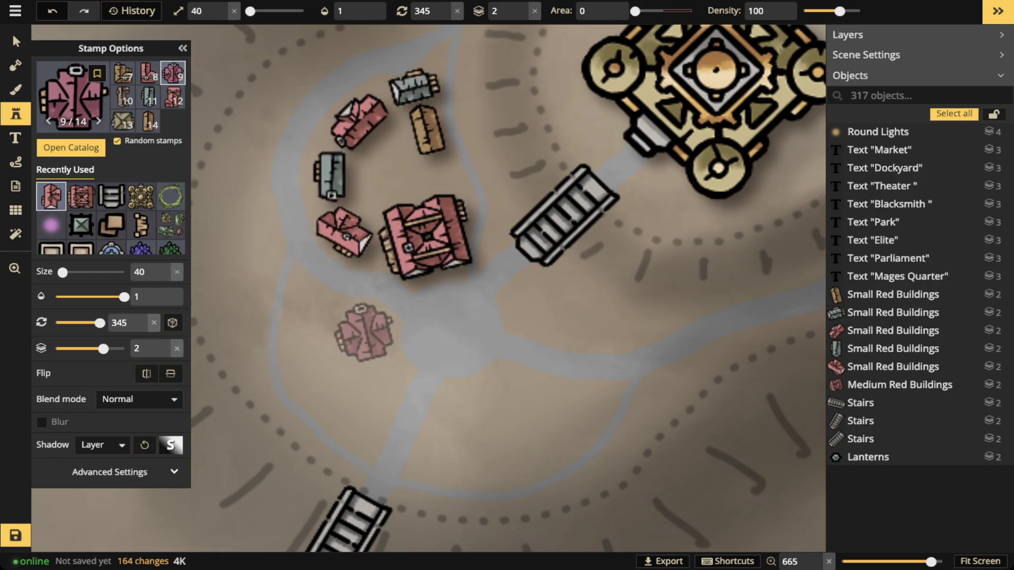
scroll(365, 333, "down", 1)
left_click(365, 333)
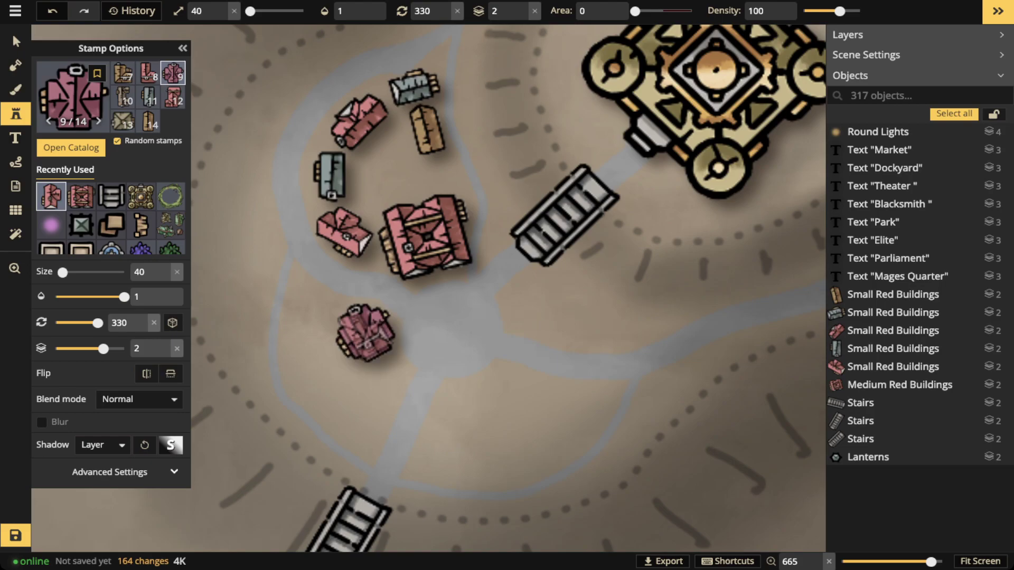
Place an L-shaped small red building at size 40, rotated 120°, just northwest of the purple-roofed building west of the junction.
scroll(374, 396, "down", 8)
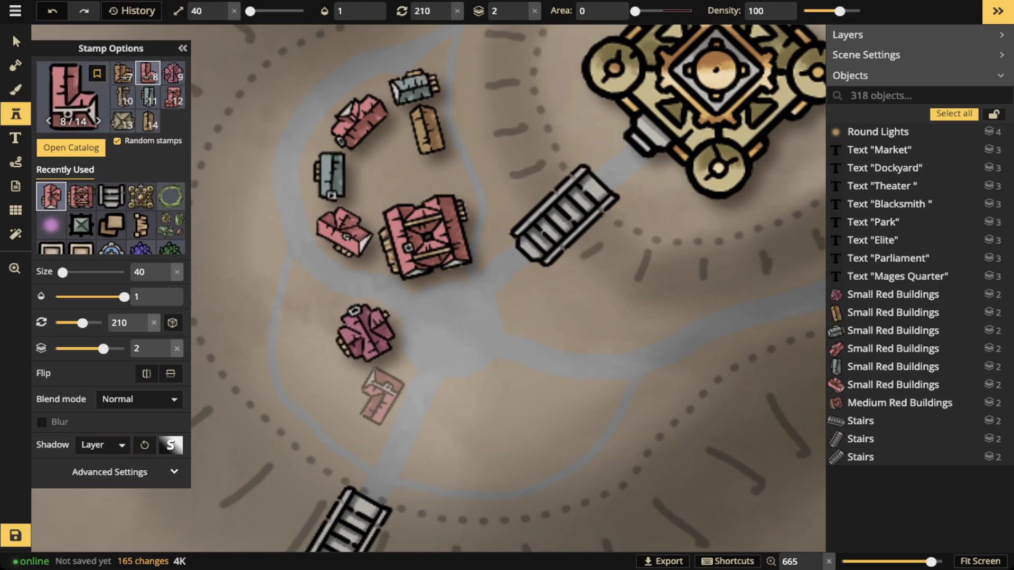
scroll(315, 302, "down", 7)
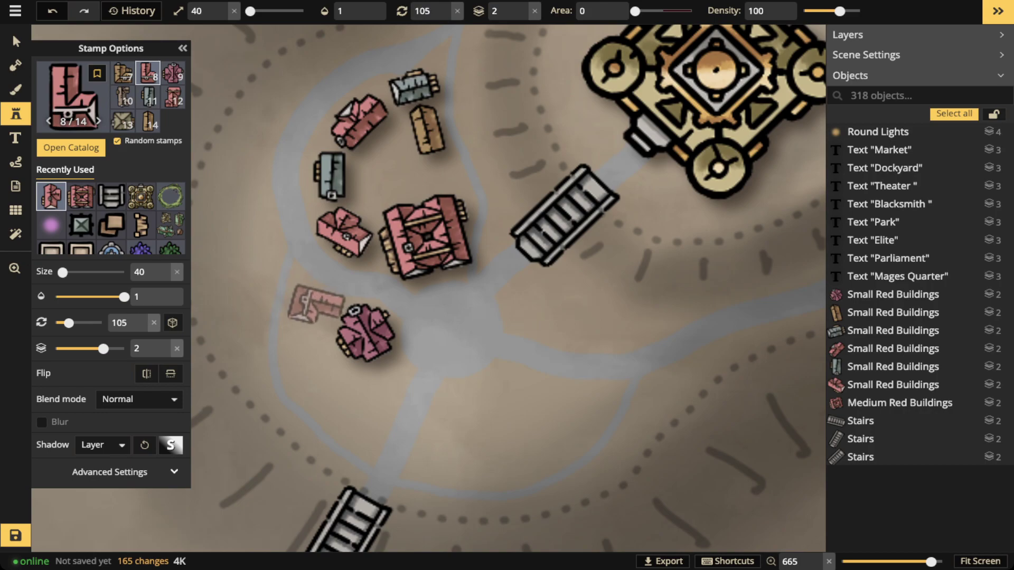
left_click(311, 301)
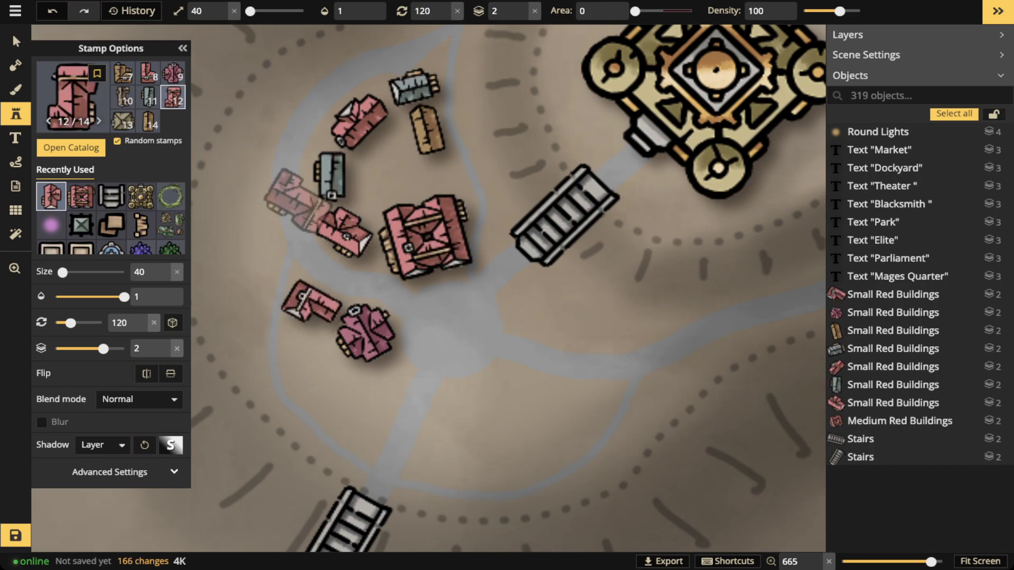
left_click_drag(244, 242, 364, 224)
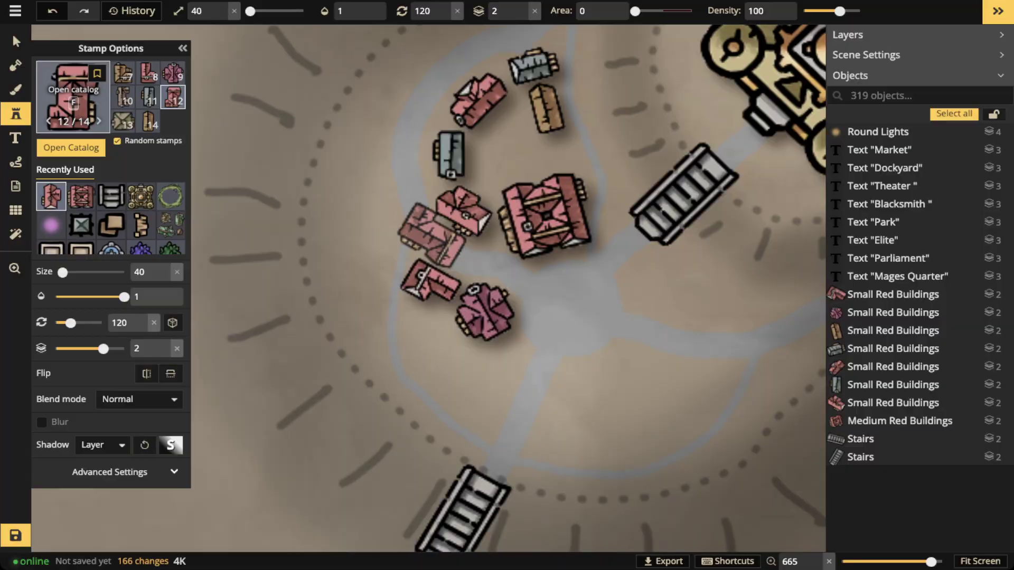
left_click(73, 95)
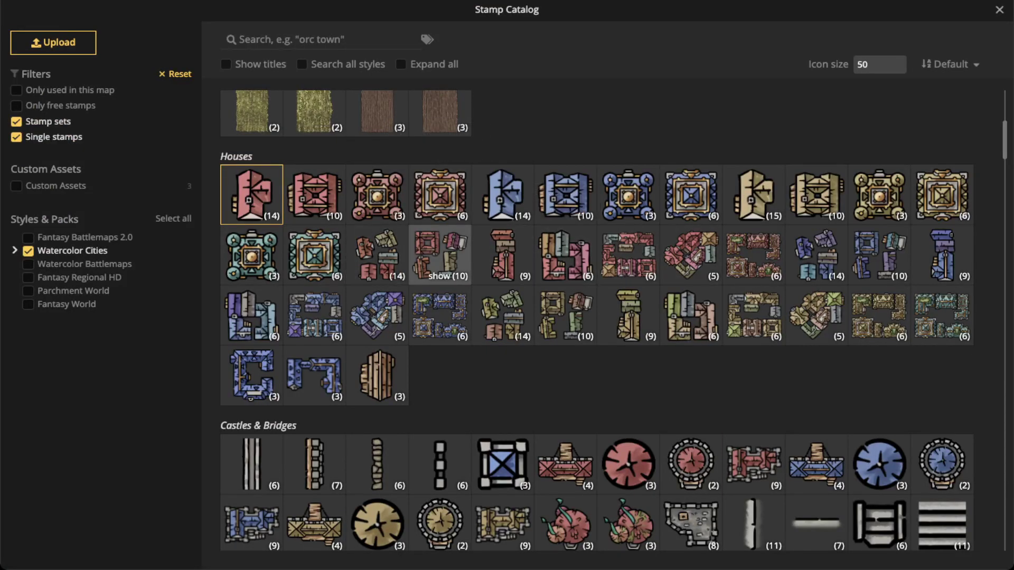
left_click(440, 253)
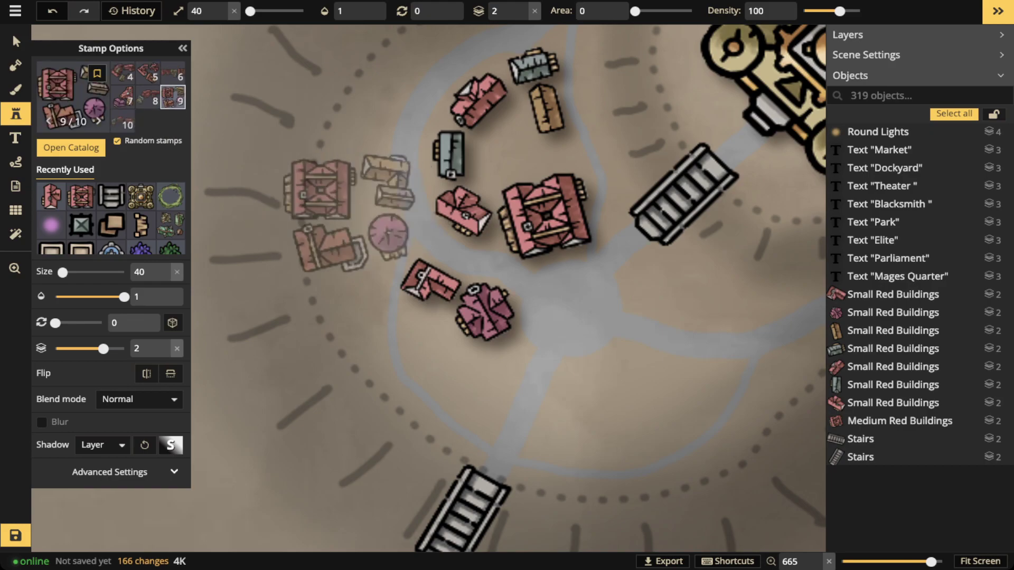
key("Left")
scroll(372, 206, "down", 6)
scroll(354, 222, "down", 12)
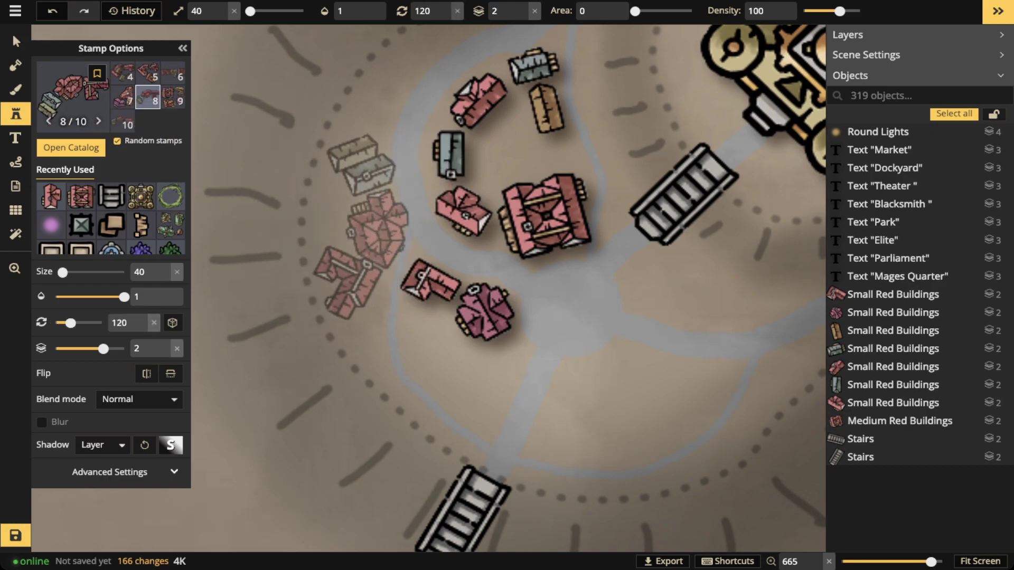
scroll(357, 231, "down", 1)
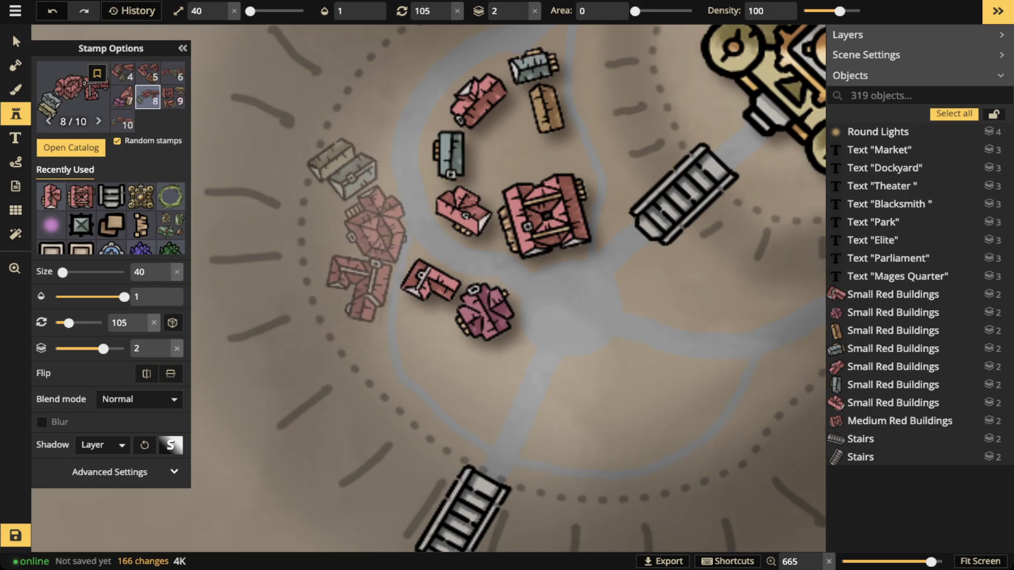
scroll(357, 232, "up", 1)
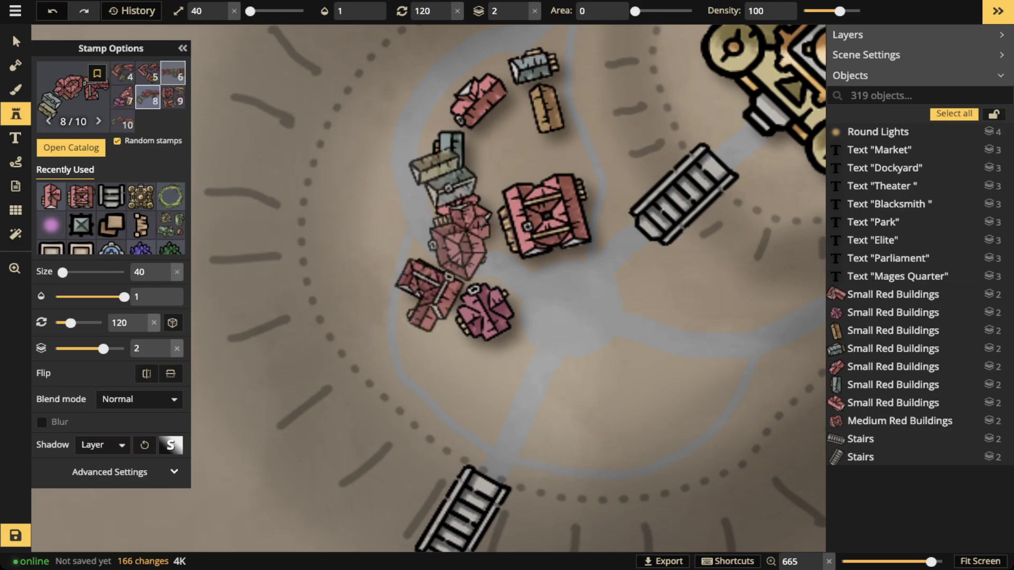
left_click(434, 241)
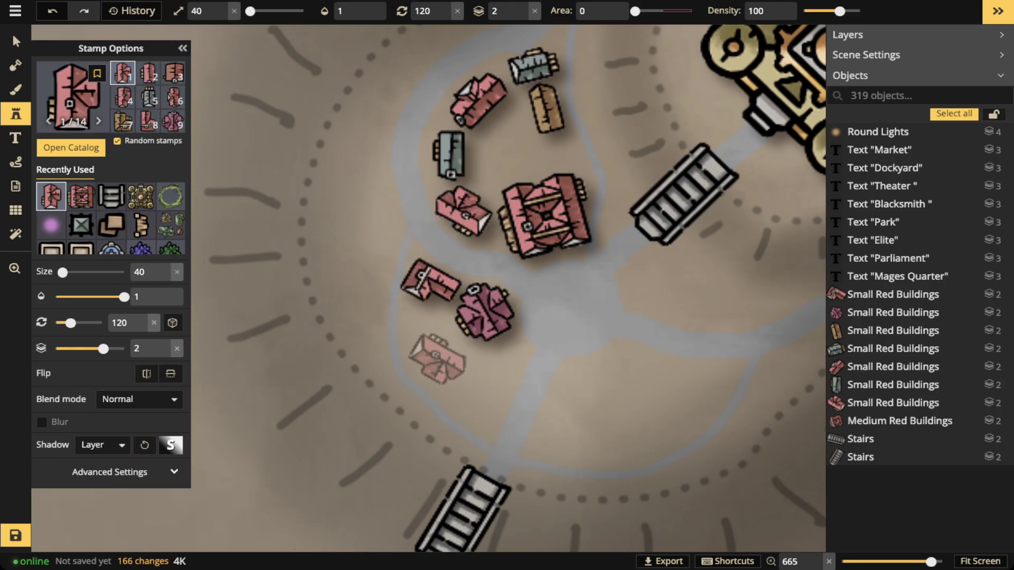
Place two small buildings on the southwestern plot at size 40: a red one rotated 30° beside the southern path and a square tan-roofed one rotated 90°.
scroll(487, 366, "down", 6)
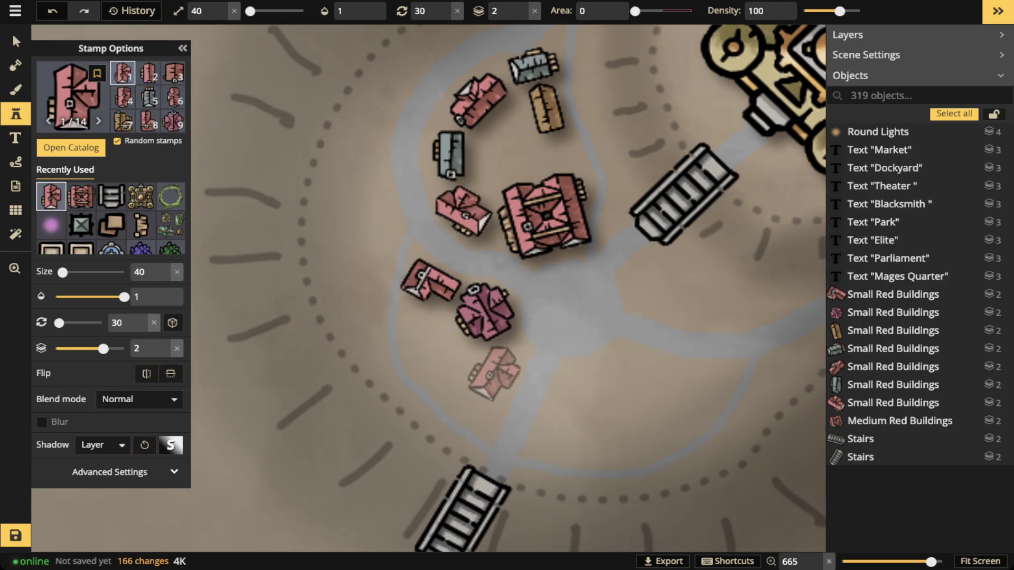
left_click(494, 372)
scroll(425, 349, "up", 3)
scroll(424, 348, "up", 1)
left_click(424, 343)
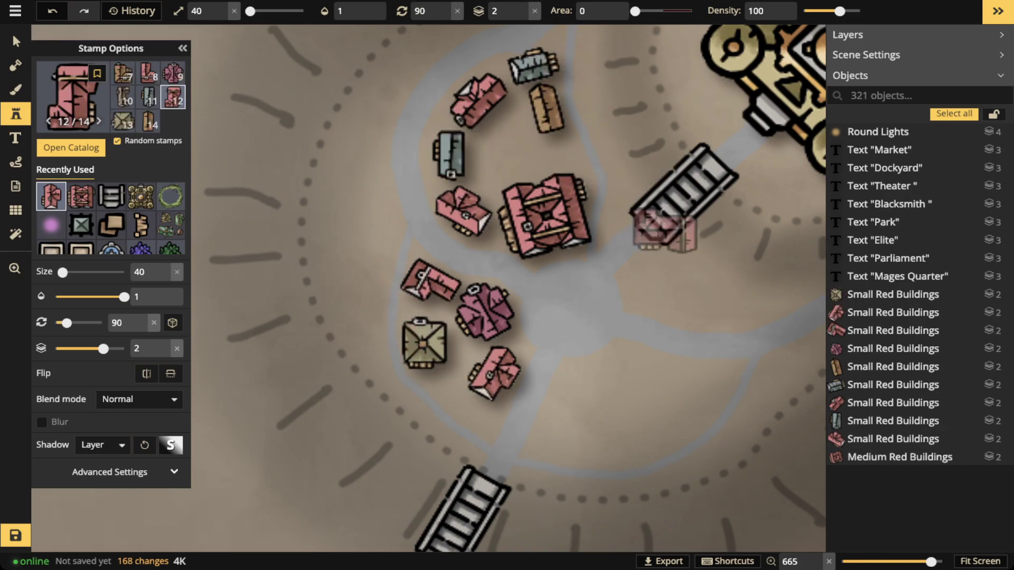
Place two random small buildings on the plot east of the junction at size 40: a red one rotated 105° and a purple-roofed one rotated 195°.
left_click_drag(668, 231, 617, 231)
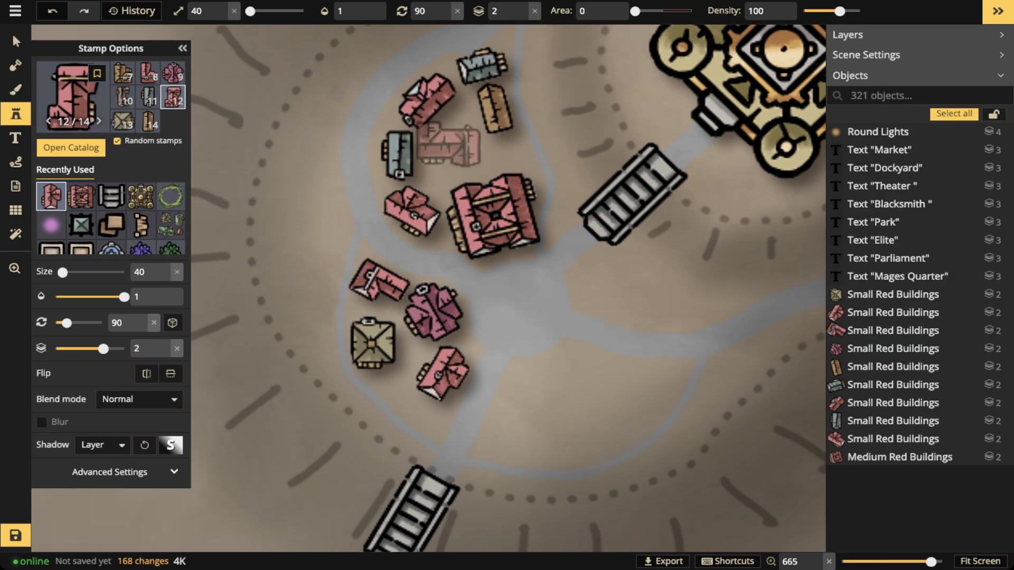
left_click_drag(573, 272, 516, 256)
scroll(562, 263, "down", 2)
scroll(559, 264, "up", 3)
left_click(550, 274)
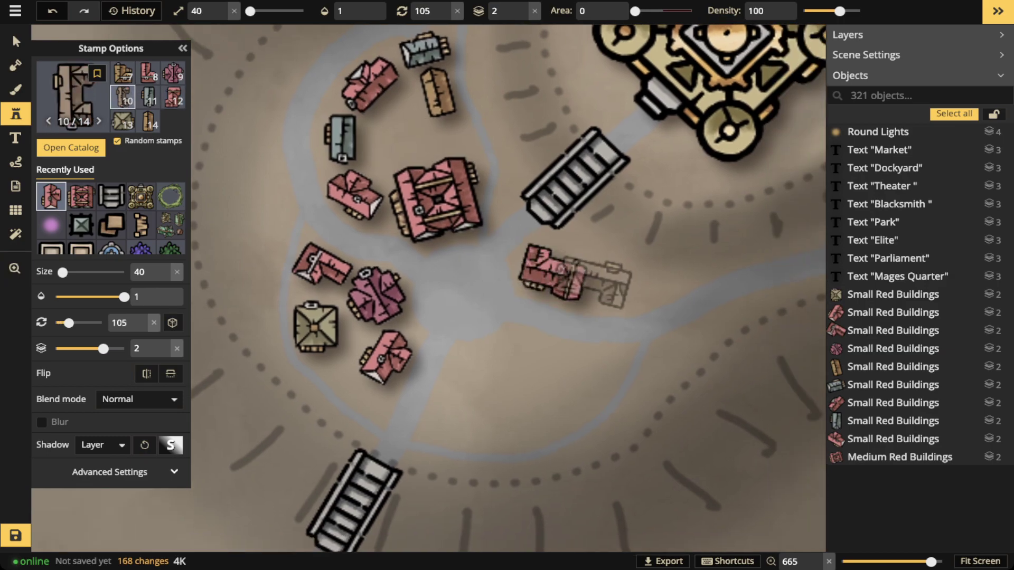
left_click(565, 275)
scroll(628, 279, "up", 3)
scroll(628, 279, "up", 4)
scroll(628, 280, "down", 1)
left_click(624, 275)
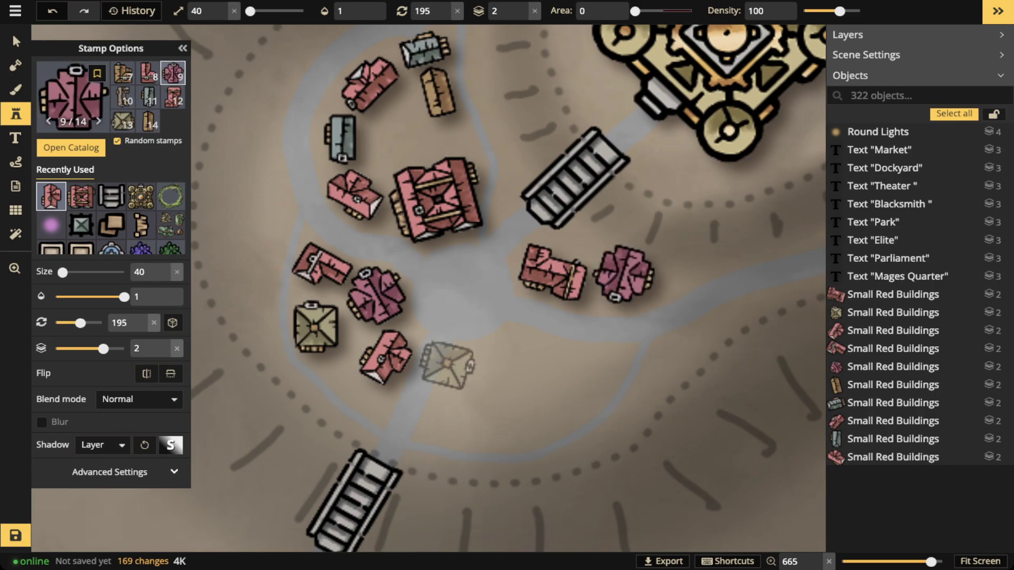
Place the two-towered Aristocratic Building Medium Red stamp at size 40, rotated 330°, on the plot southeast of the junction.
scroll(530, 360, "up", 2)
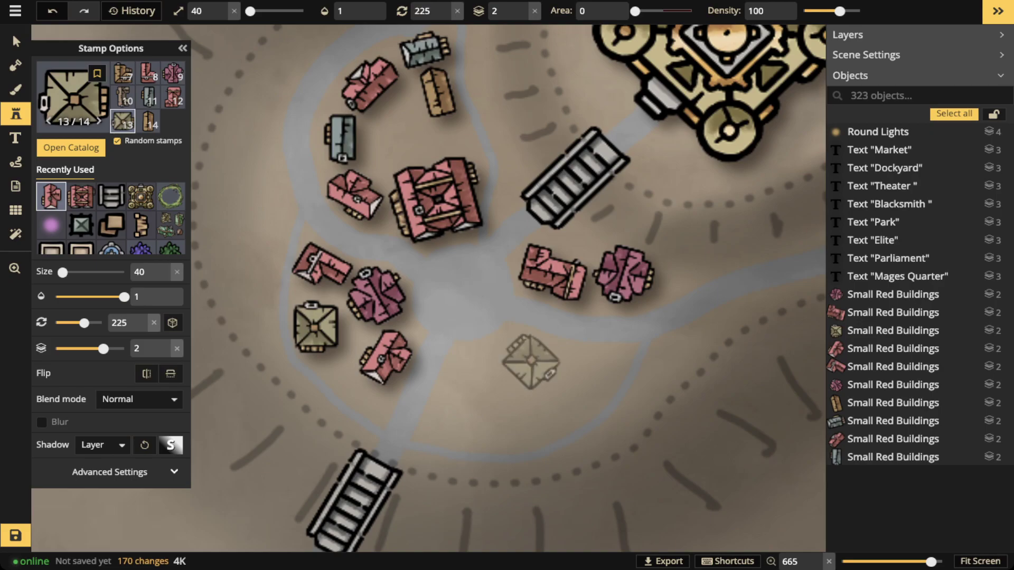
left_click(431, 236)
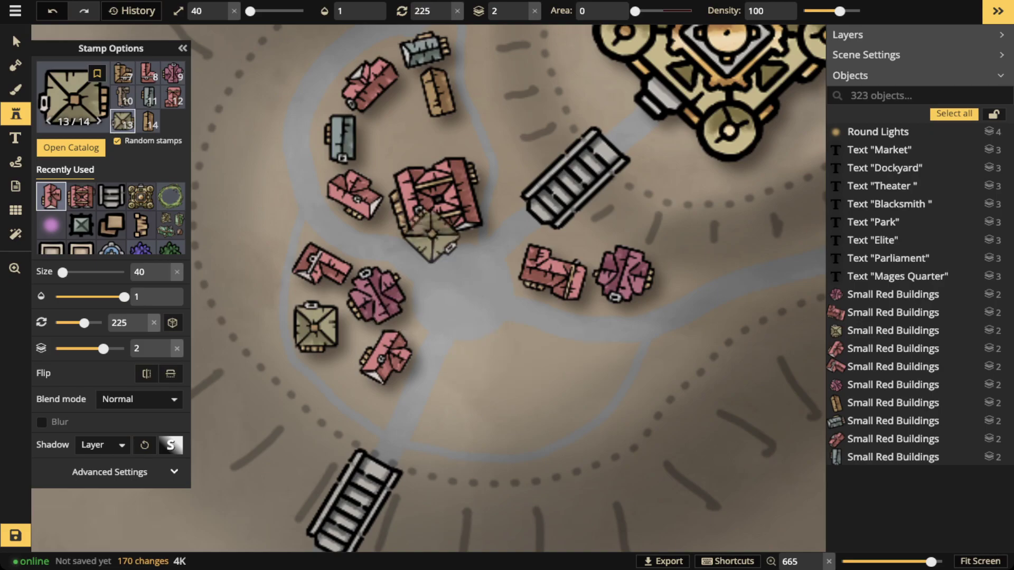
left_click(74, 93)
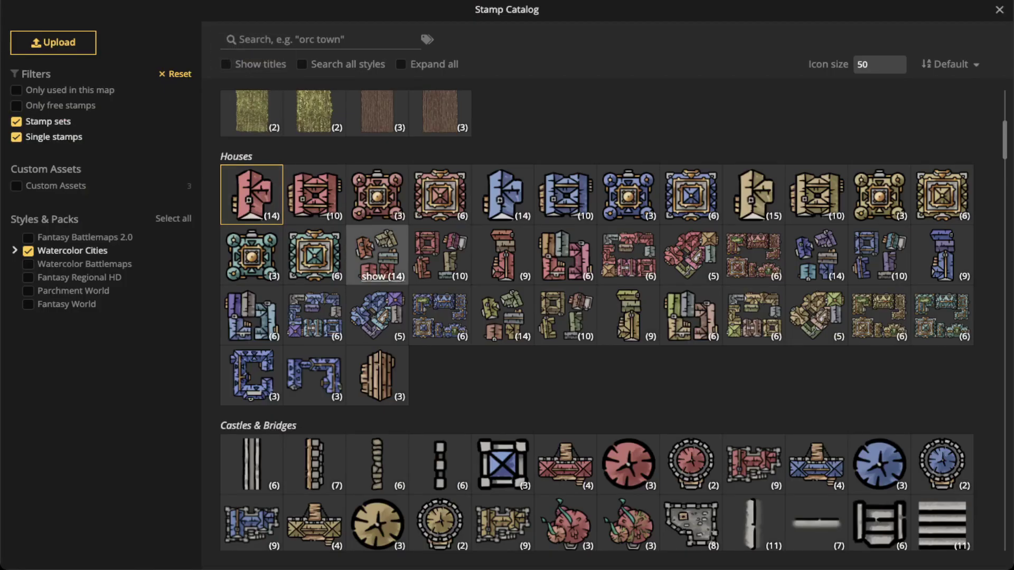
scroll(596, 316, "down", 1)
scroll(377, 291, "up", 3)
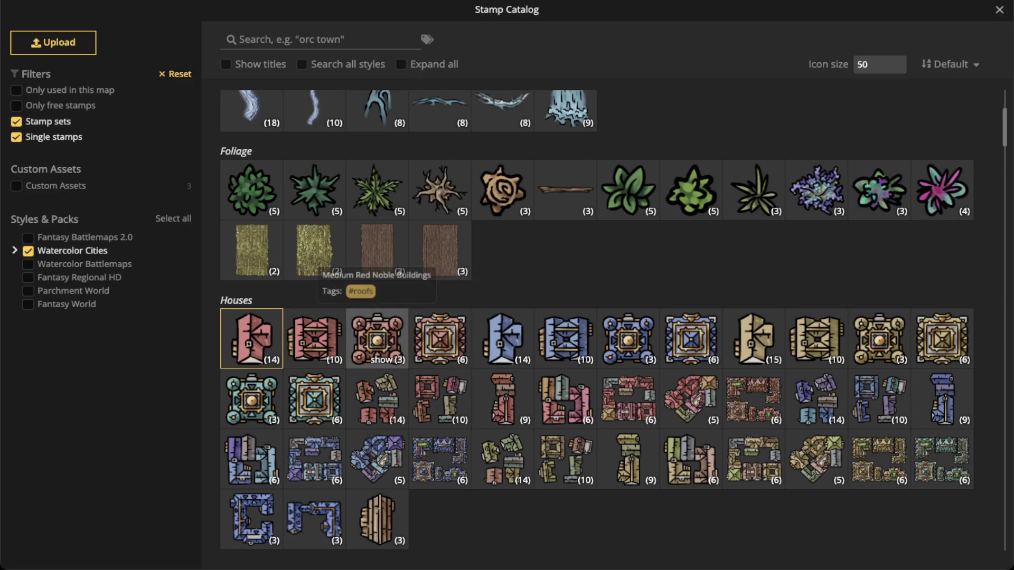
left_click(379, 360)
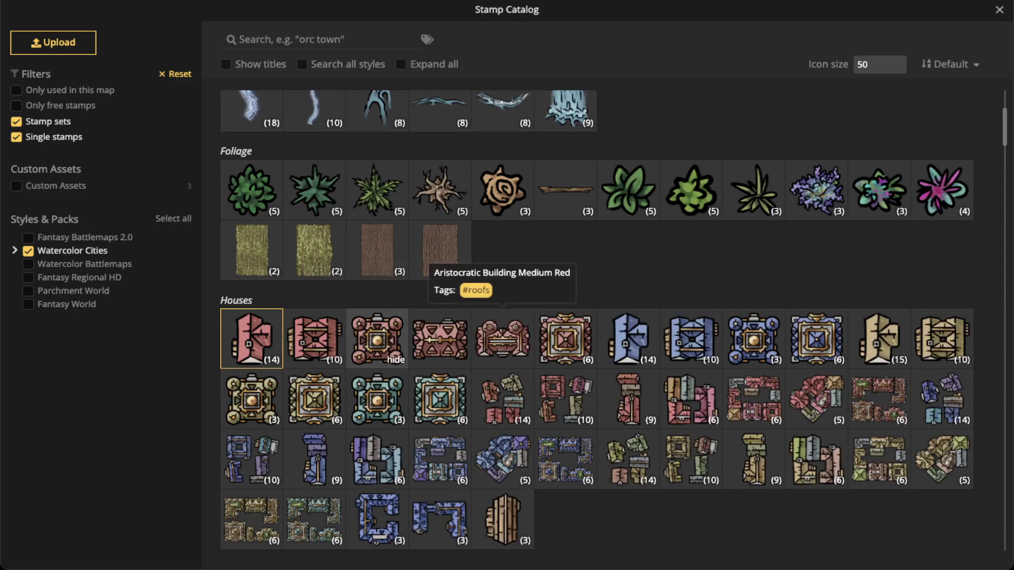
left_click(502, 338)
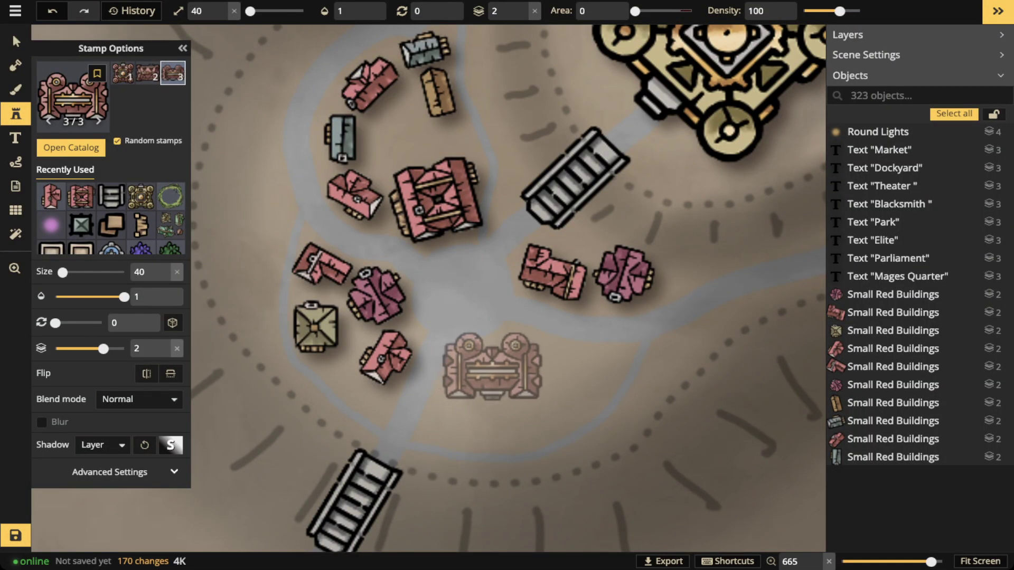
scroll(493, 365, "down", 2)
scroll(493, 365, "up", 1)
scroll(494, 365, "down", 1)
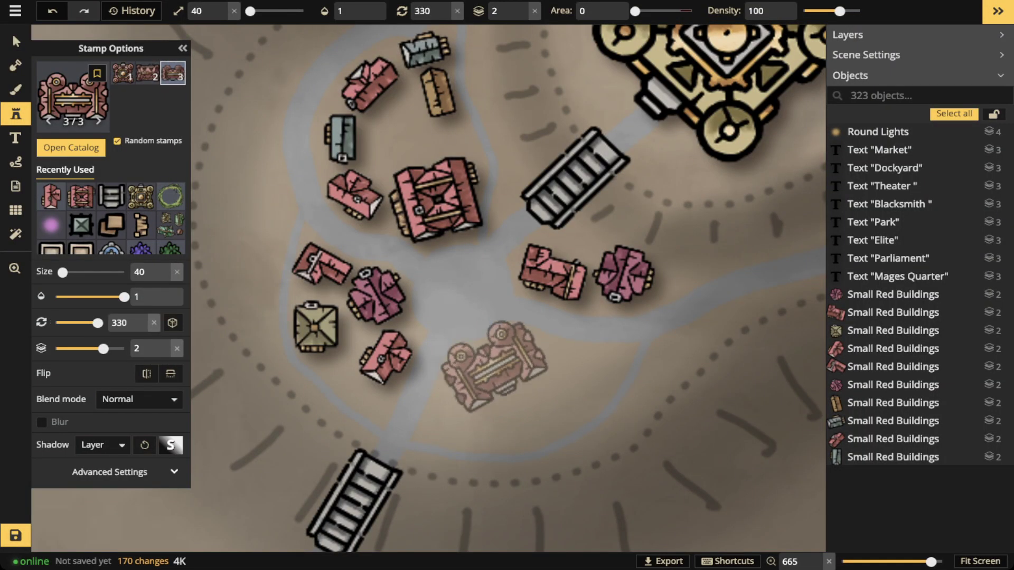
left_click(494, 361)
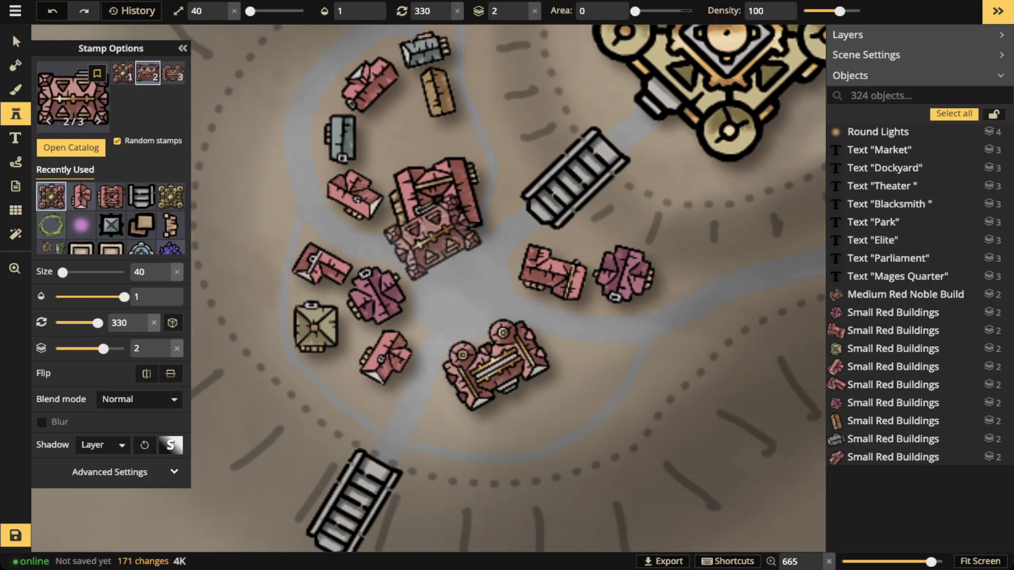
Open the stamp catalog and browse the Houses section for another building stamp.
key("f")
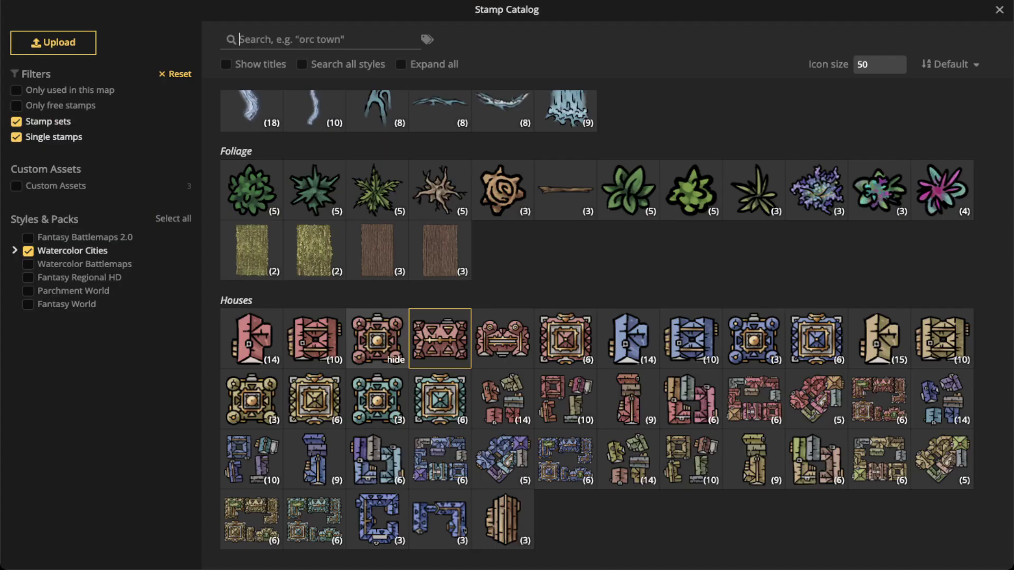
scroll(440, 314, "down", 2)
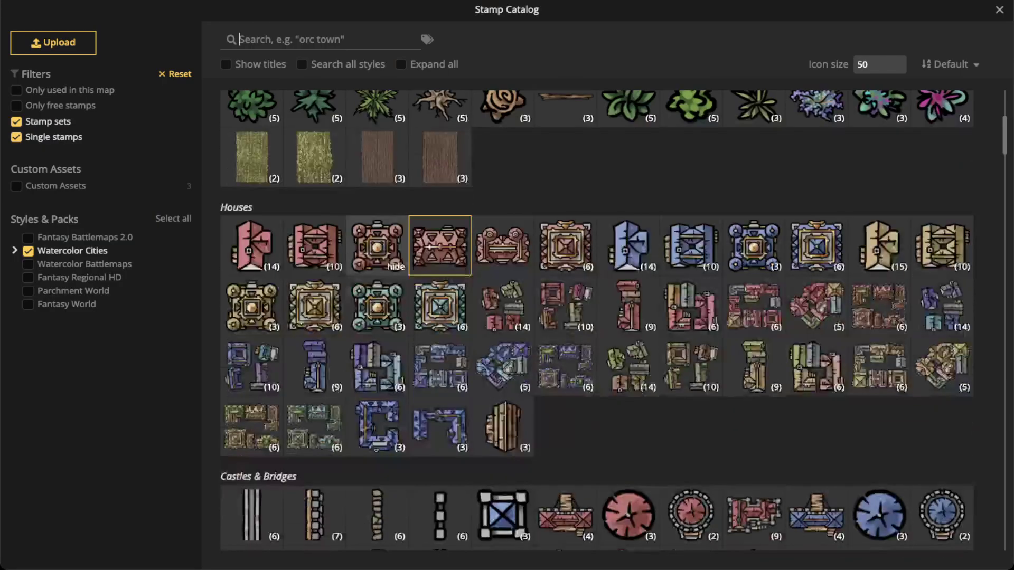
Place three Small Red Buildings stamps at size 40 in a column along the outer west side of the curved road.
left_click(440, 246)
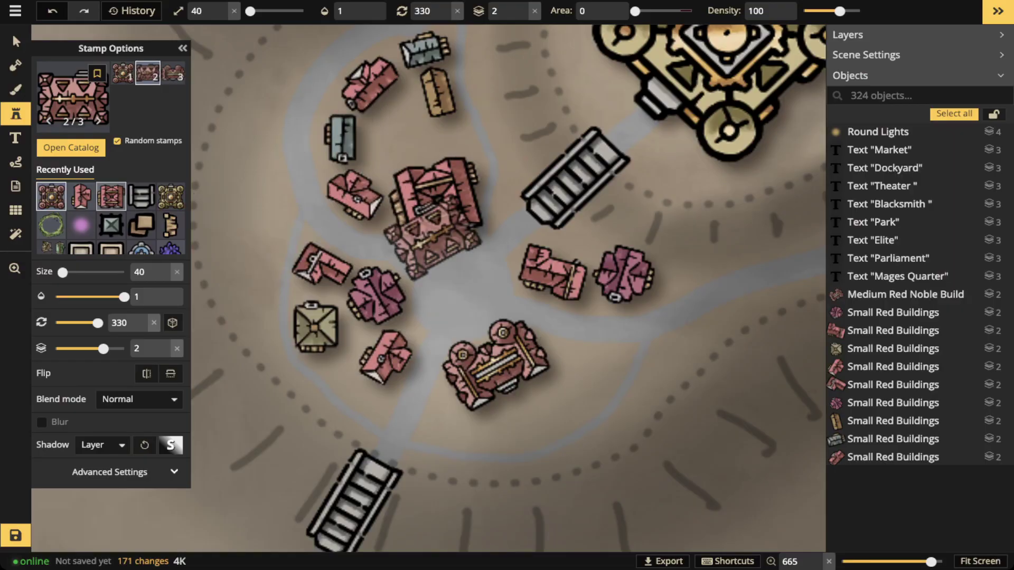
left_click(81, 195)
left_click(264, 225)
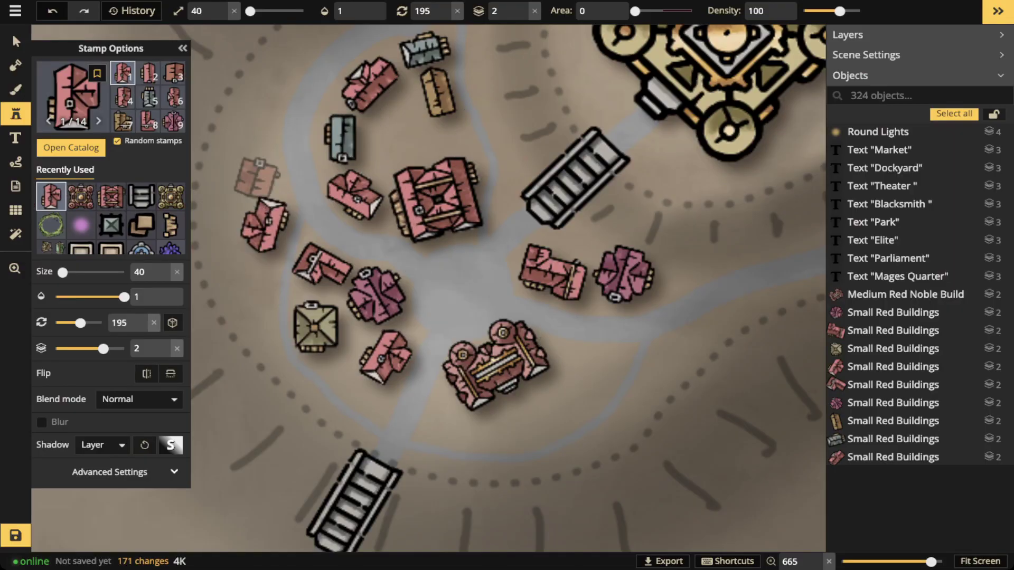
left_click(252, 168)
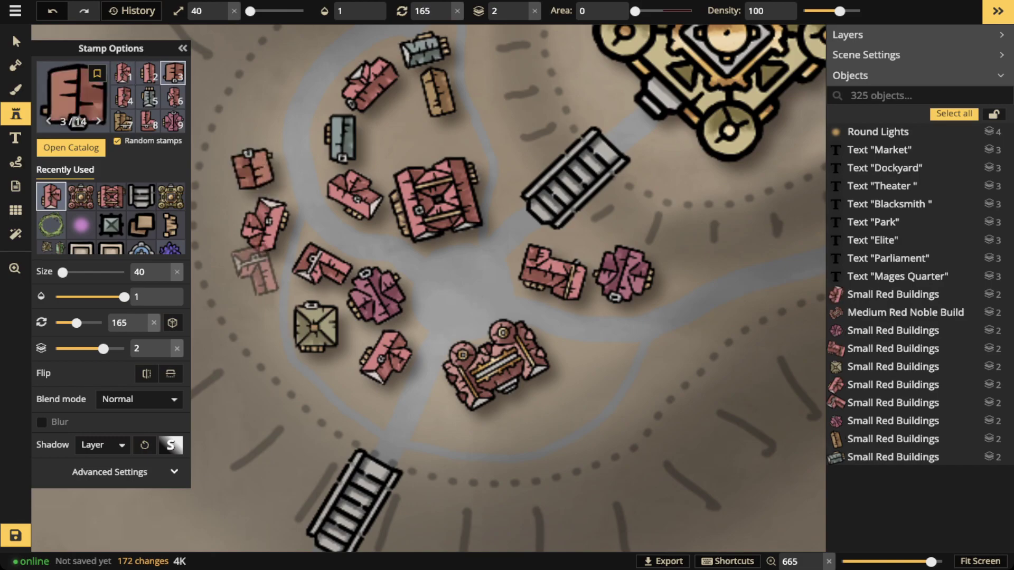
left_click(253, 291)
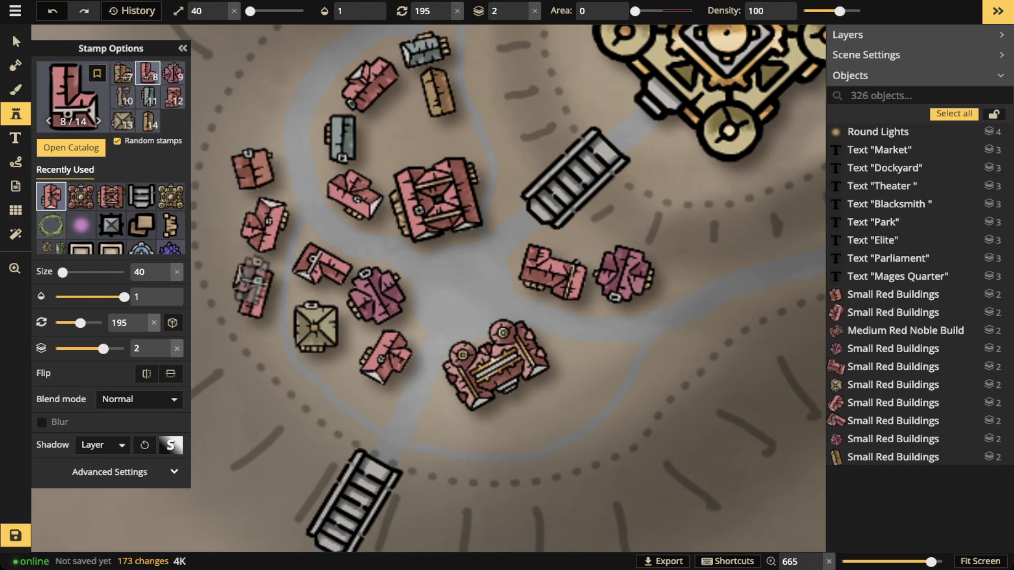
left_click_drag(485, 246, 546, 245)
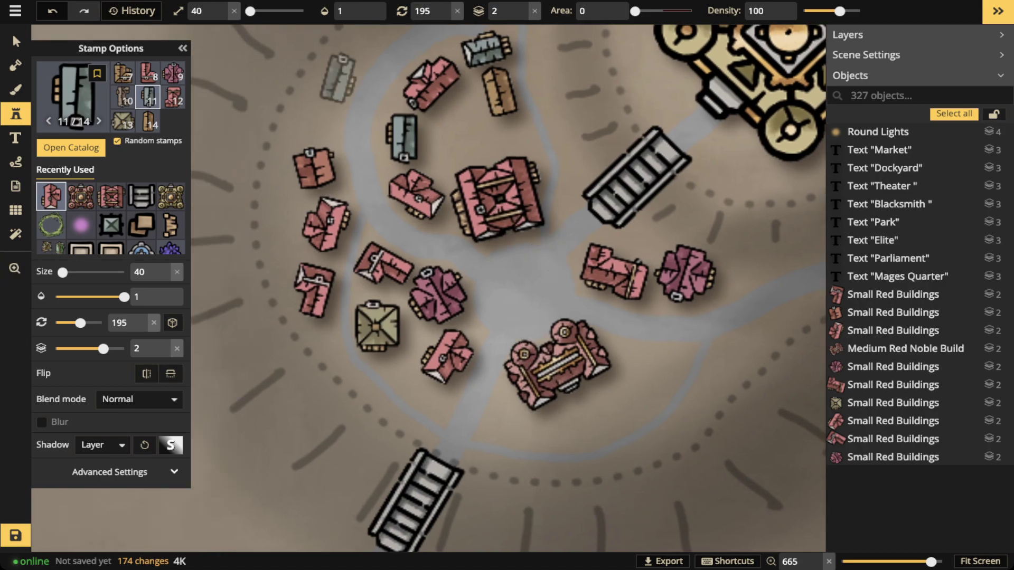
left_click_drag(481, 134, 454, 260)
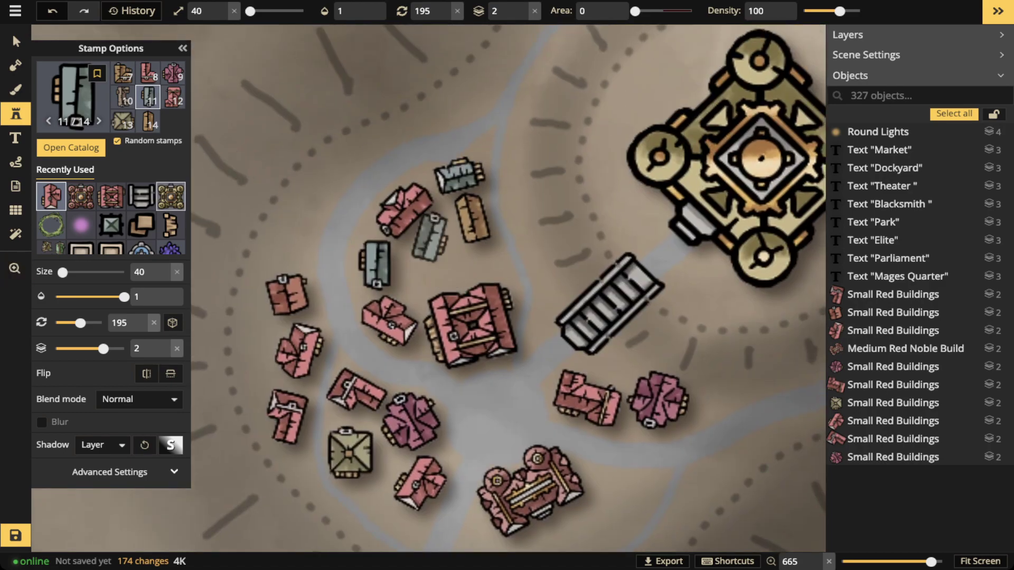
left_click(170, 196)
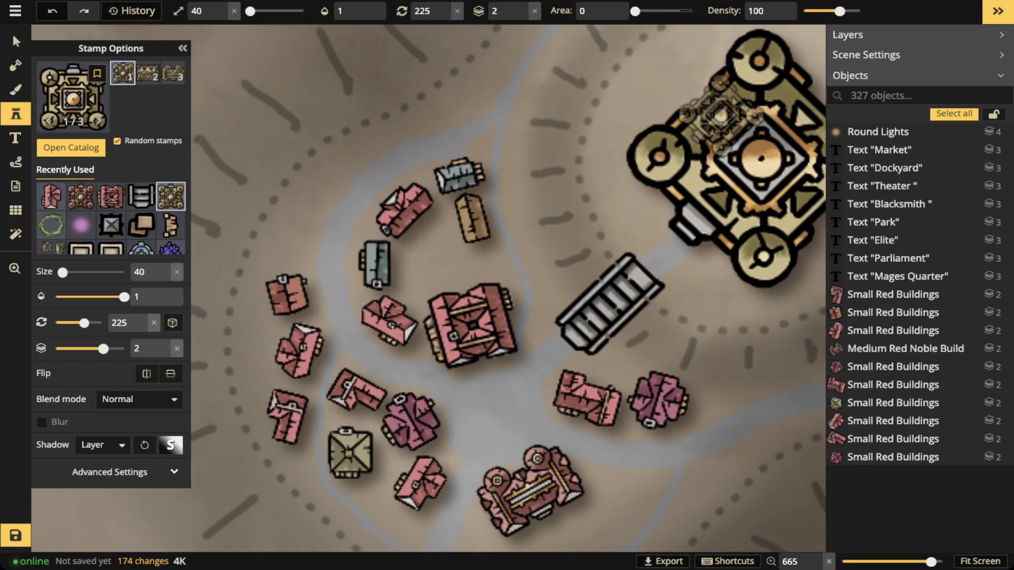
scroll(425, 237, "down", 4)
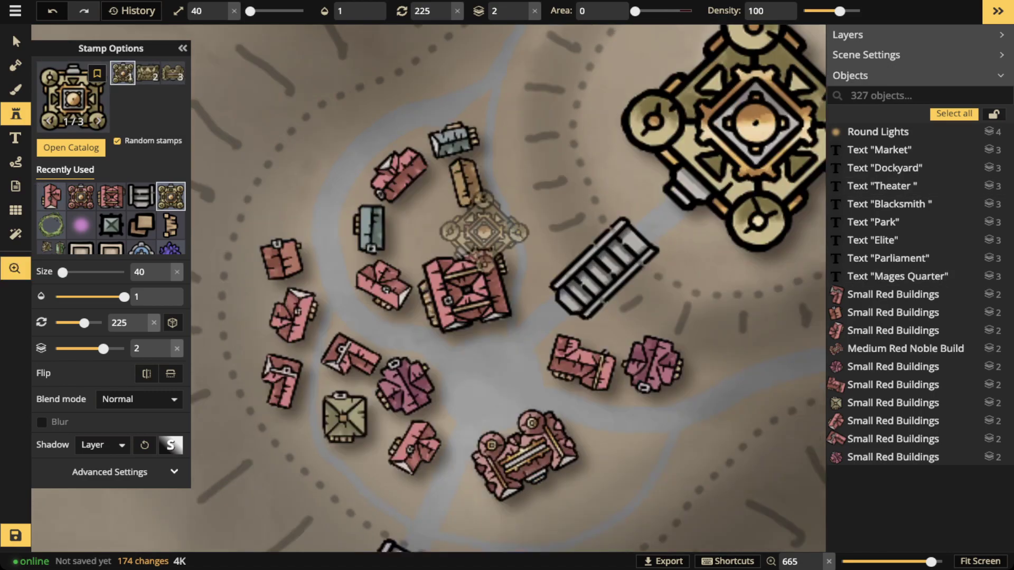
left_click(72, 100)
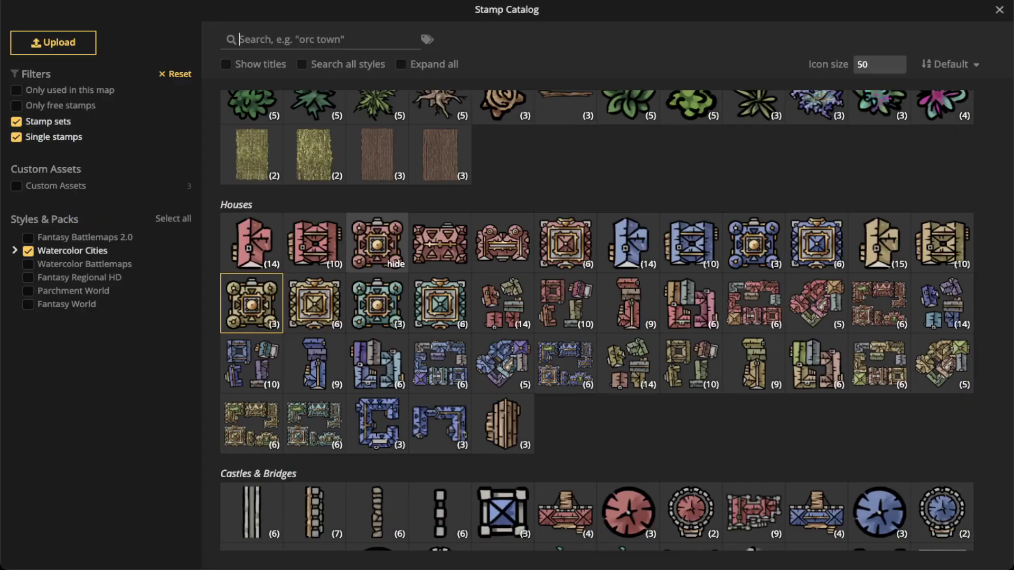
key("Escape")
left_click(433, 232)
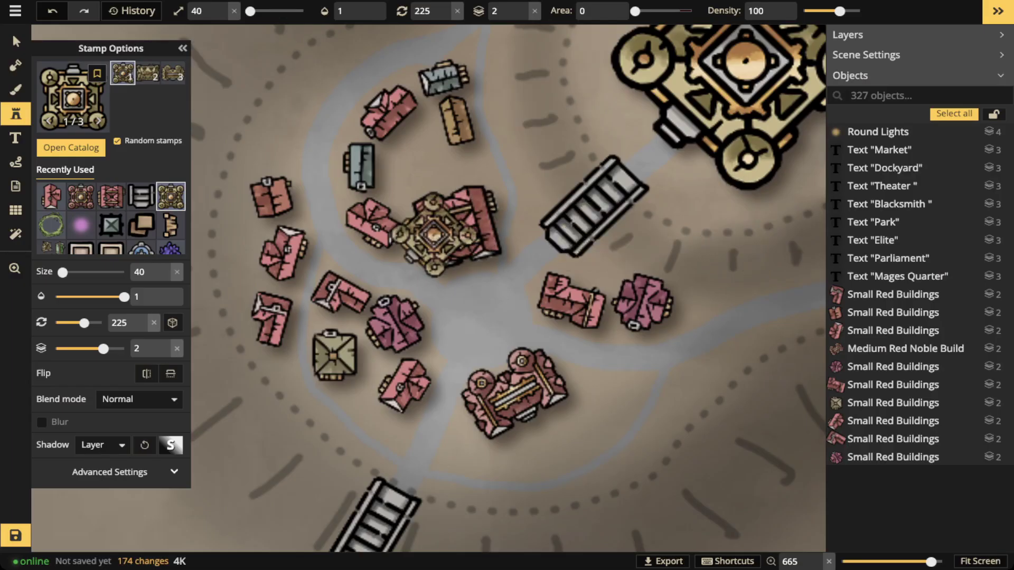
Choose the Small Yellow Buildings stamp set and place one house southeast of the large yellow palace at size 50, rotated 45 degrees.
left_click(73, 100)
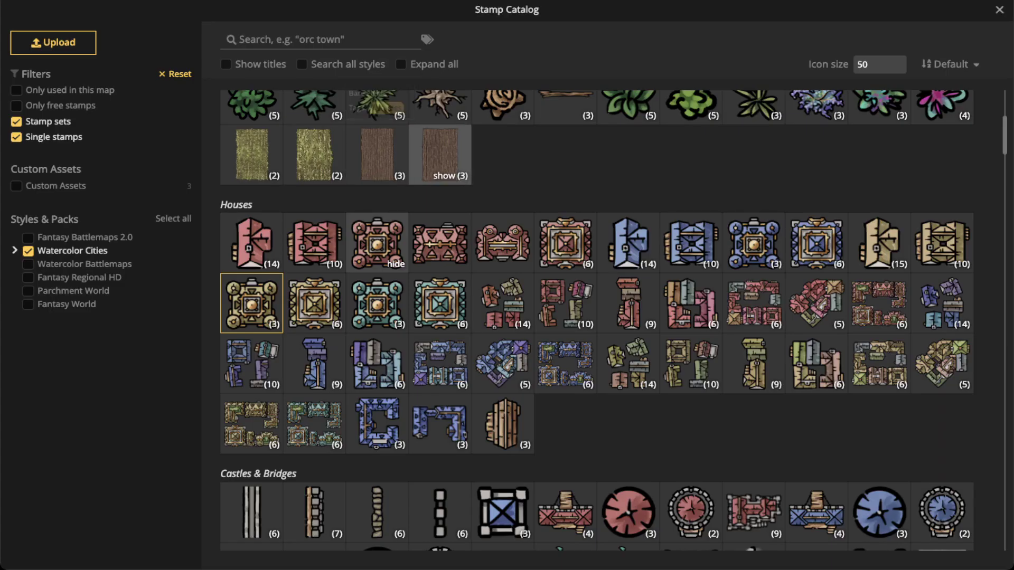
left_click(879, 243)
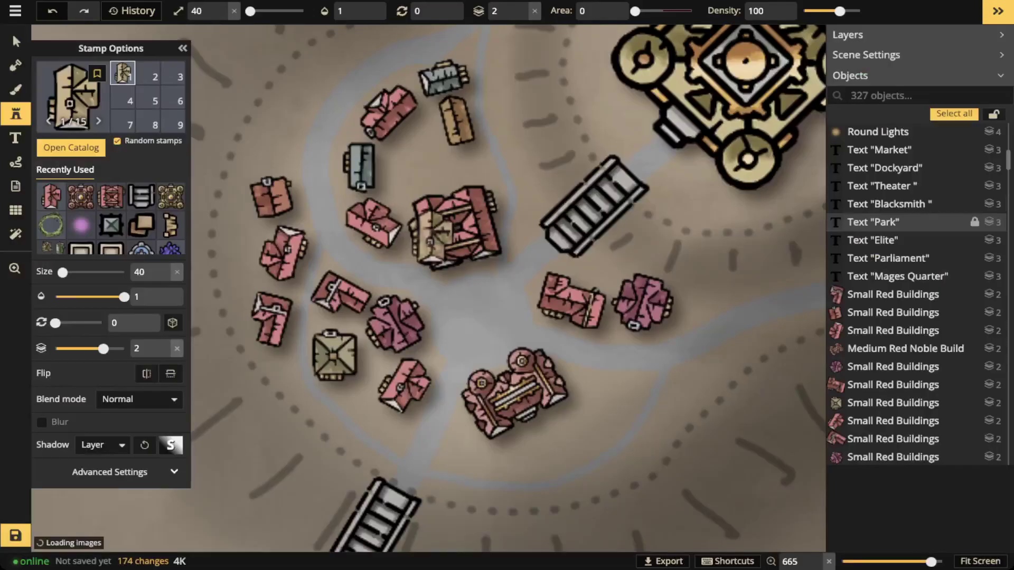
scroll(550, 261, "up", 1)
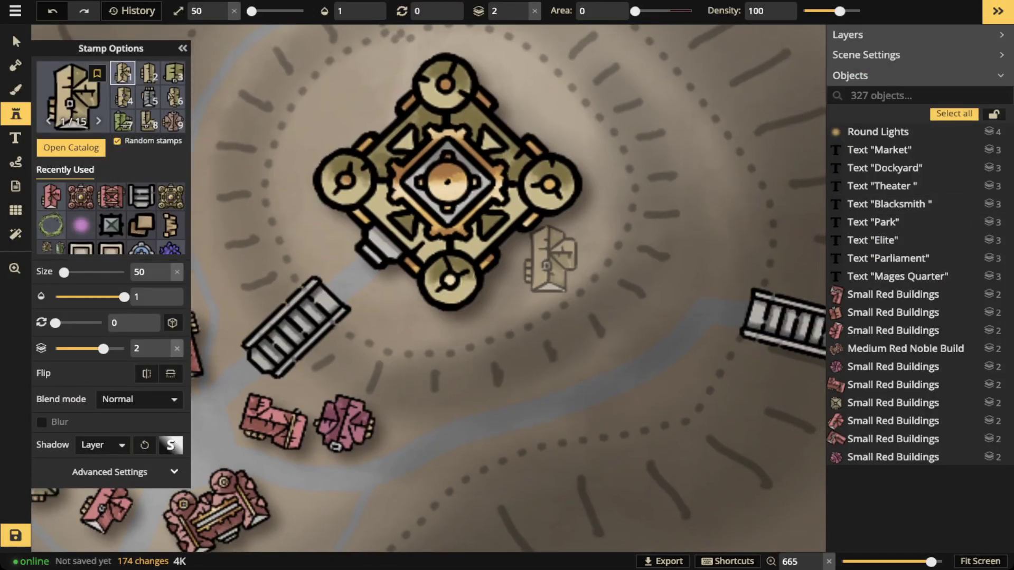
scroll(550, 262, "up", 3)
left_click(550, 261)
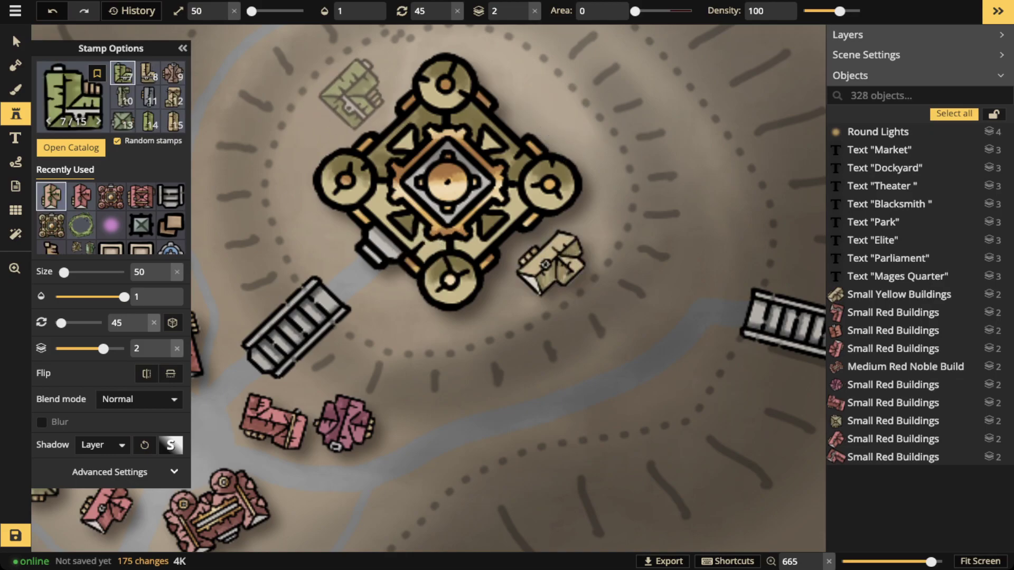
Place a green square-roofed house northeast of the palace at rotation 45 and a grey house beside the stairs at rotation 105.
left_click(122, 122)
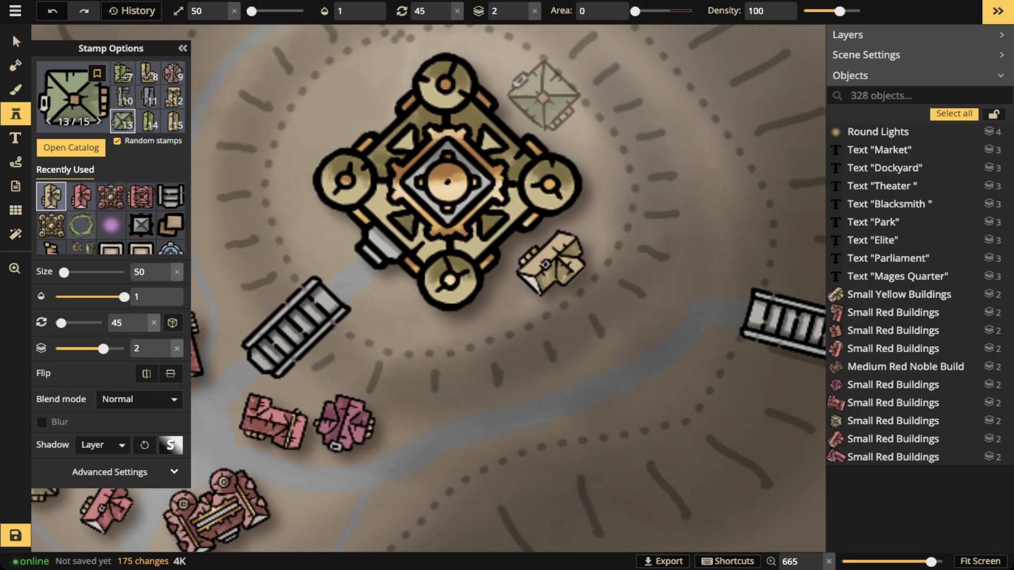
left_click(542, 96)
scroll(387, 311, "up", 4)
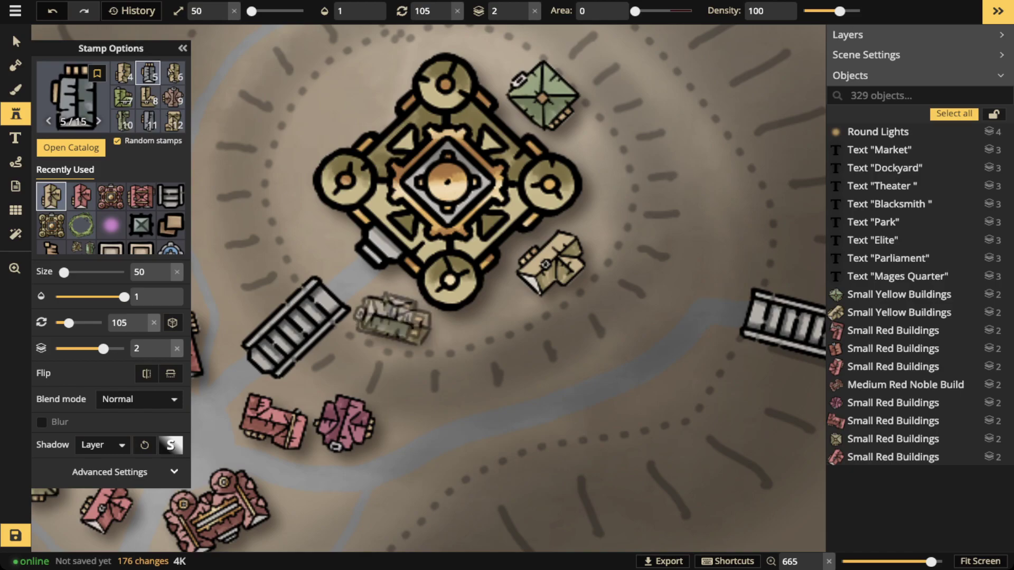
left_click(392, 317)
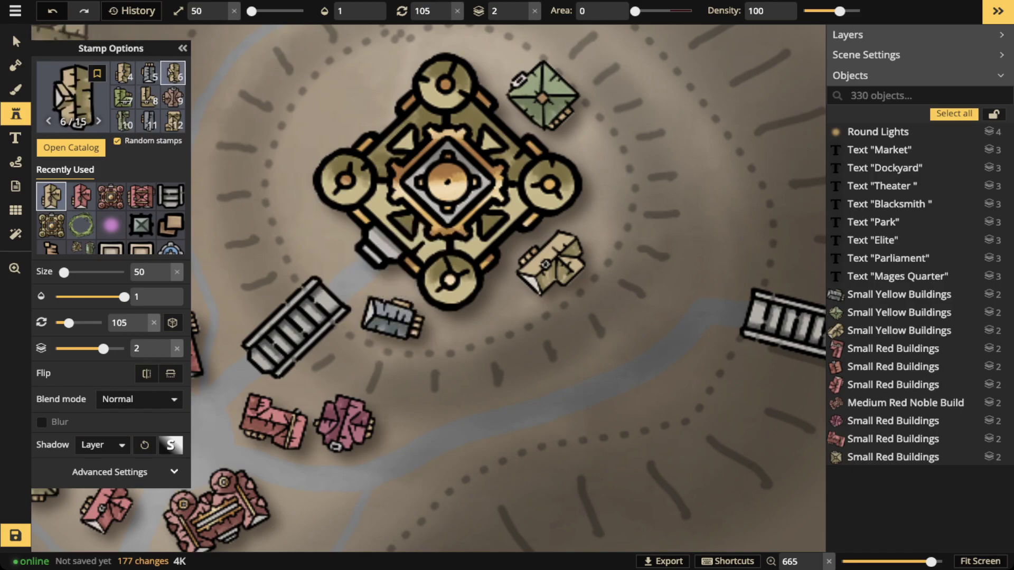
Choose the round blue fountain stamp with the four-lobed stone rim from the Details category.
left_click(16, 42)
key("Escape")
scroll(449, 177, "down", 2)
key("space")
left_click_drag(448, 177, 536, 88)
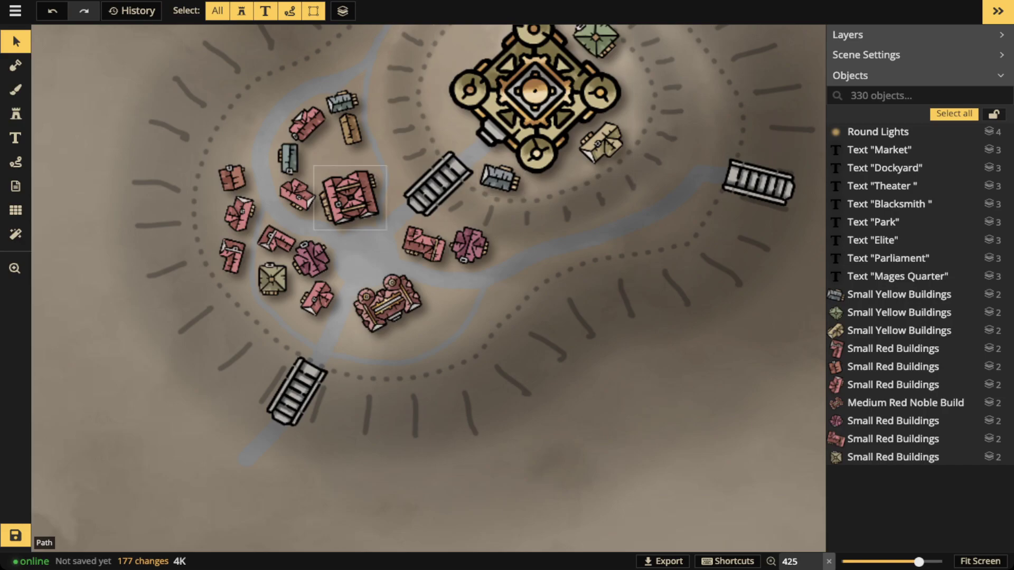
key("t")
left_click(15, 114)
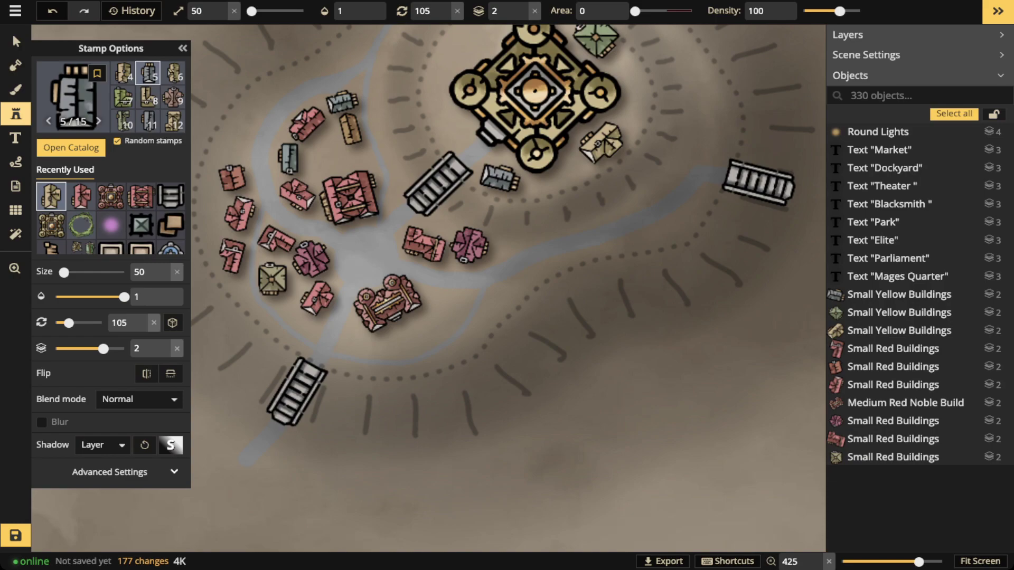
left_click(429, 237)
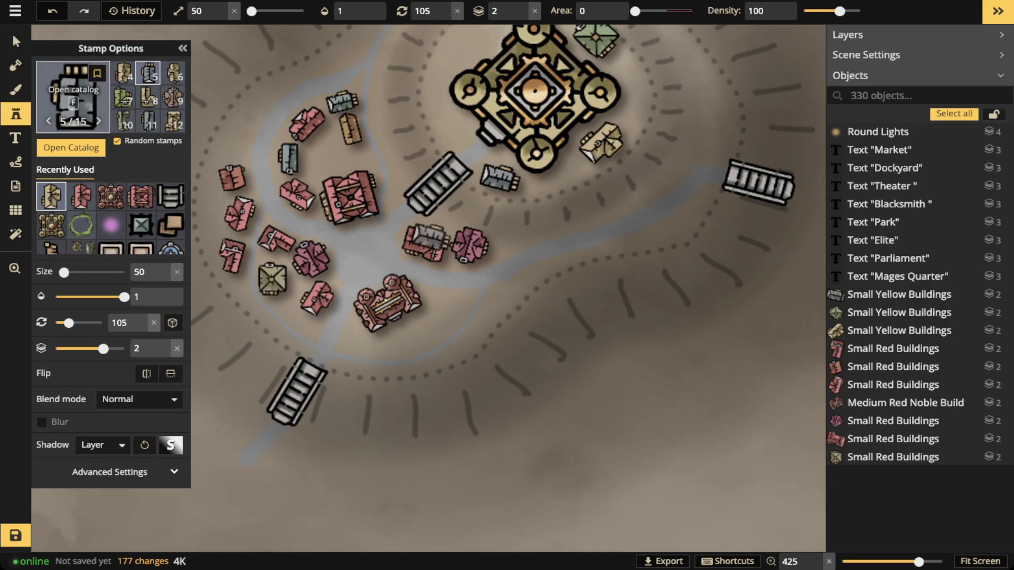
left_click(73, 95)
scroll(568, 322, "down", 4)
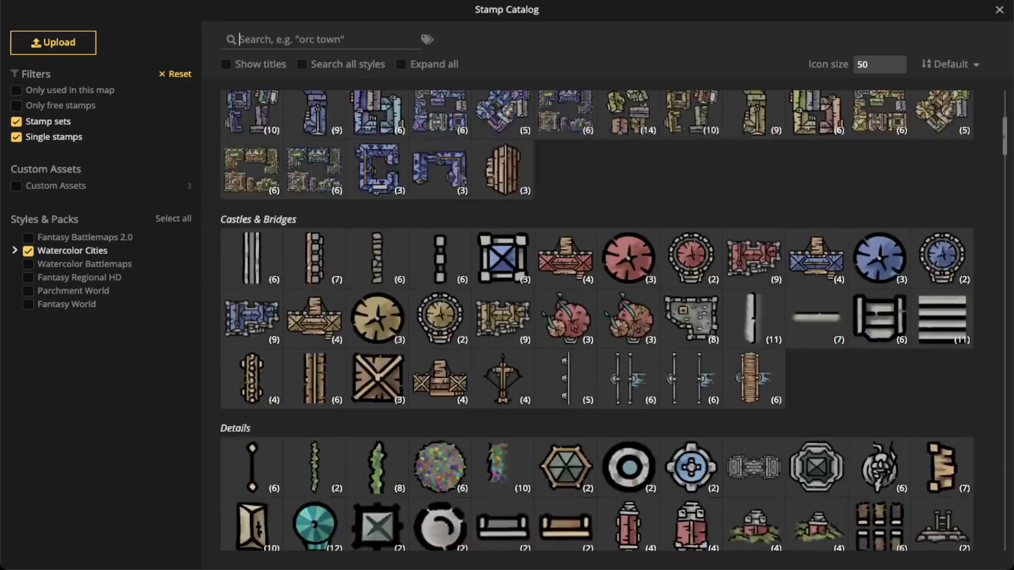
scroll(568, 317, "down", 2)
left_click(691, 351)
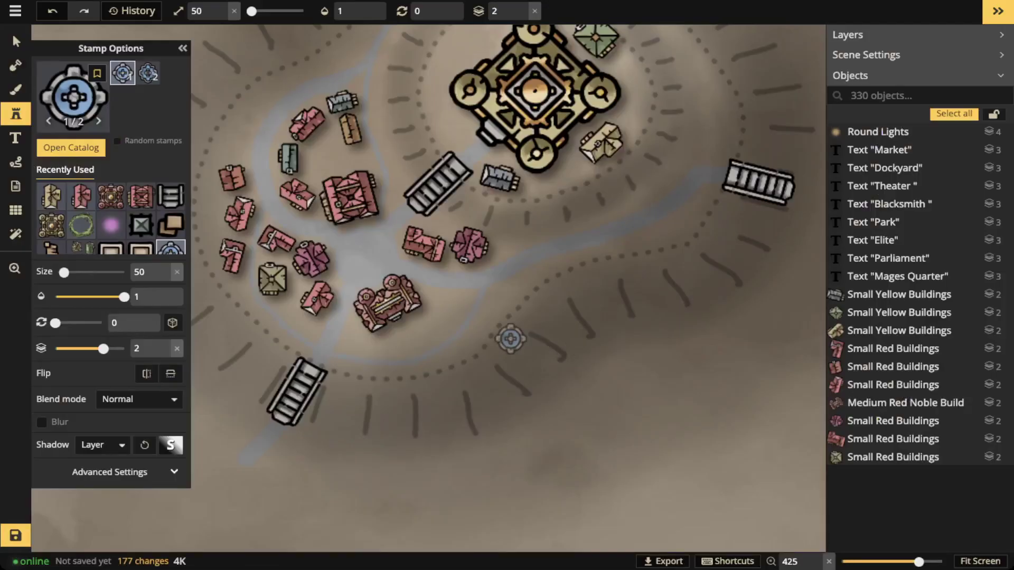
Place the fountain in the central road junction at size 40 and set its rotation to 15.
scroll(371, 257, "up", 4)
key("bracketleft")
key("period")
key("e")
left_click(354, 259)
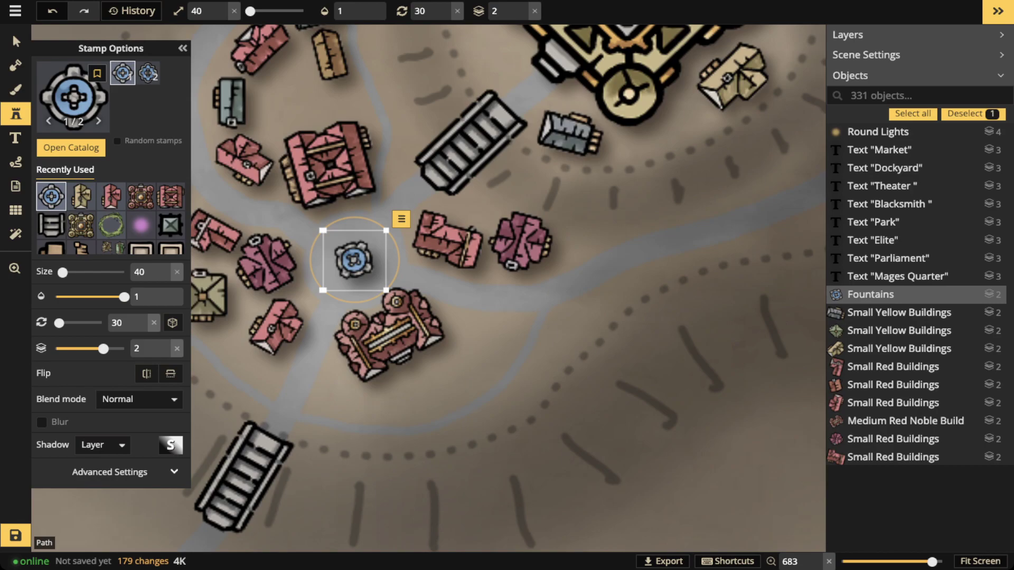
left_click(16, 41)
key("comma")
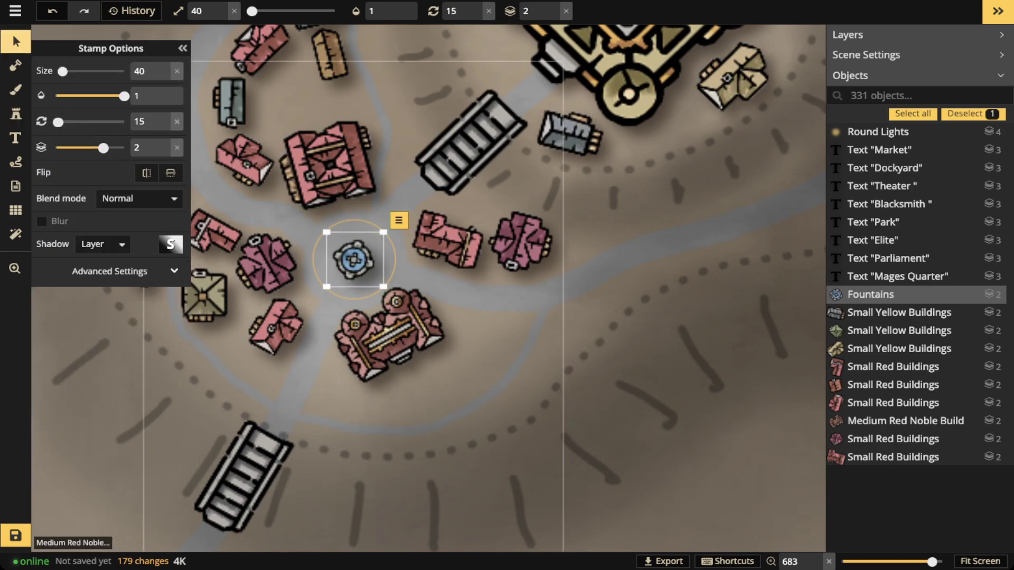
Set the global layer shadows to a horizontal offset of 0.8 and a vertical offset of 0.
left_click(171, 245)
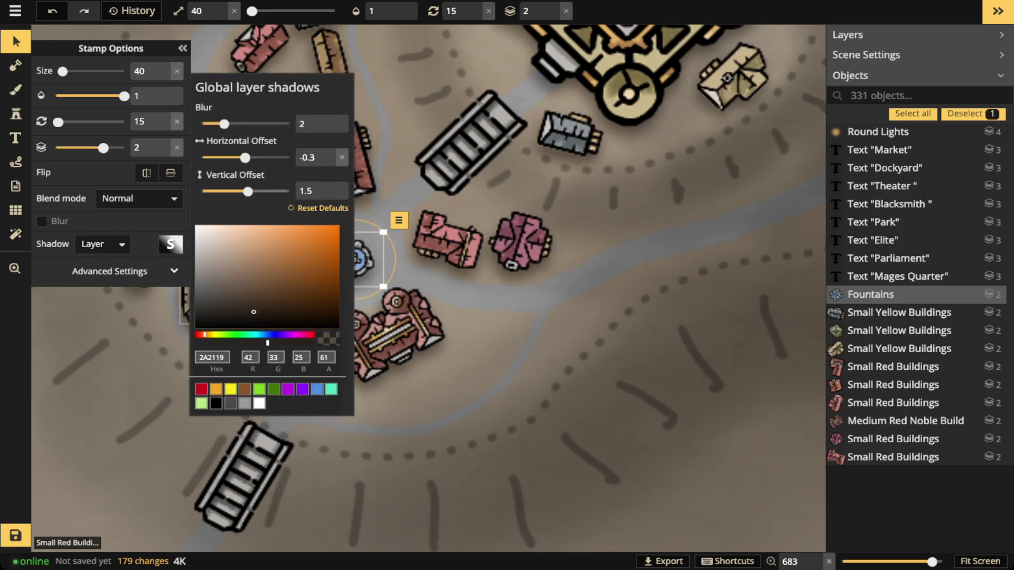
left_click_drag(248, 191, 245, 191)
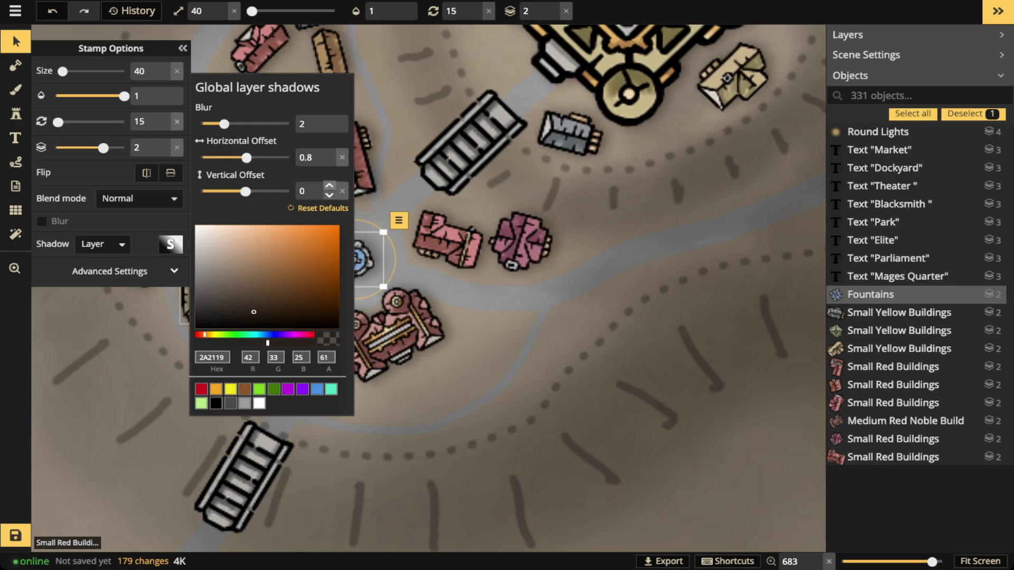
scroll(397, 368, "down", 4)
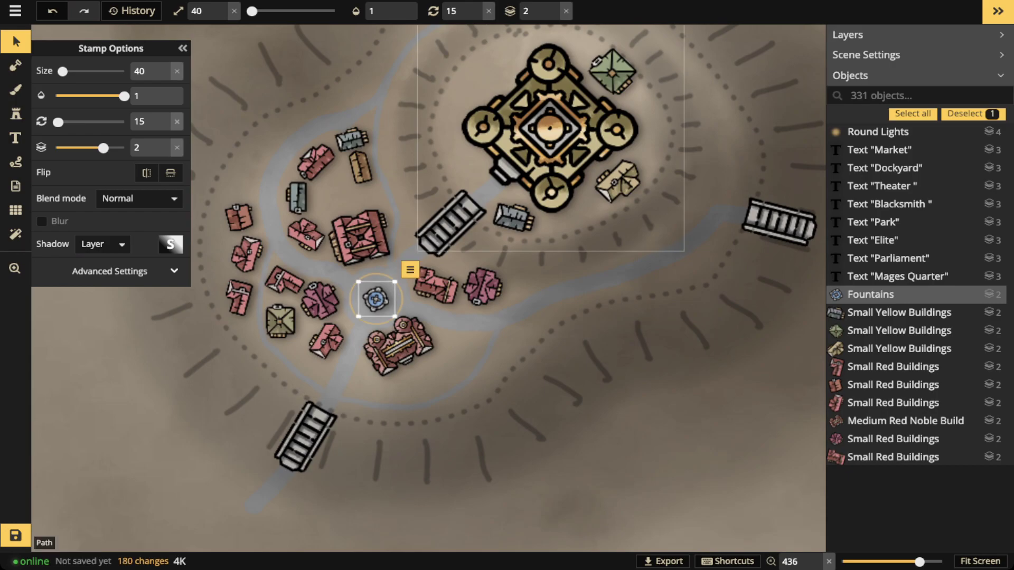
Nudge the fountain slightly within the road junction and deselect it.
left_click_drag(376, 299, 377, 300)
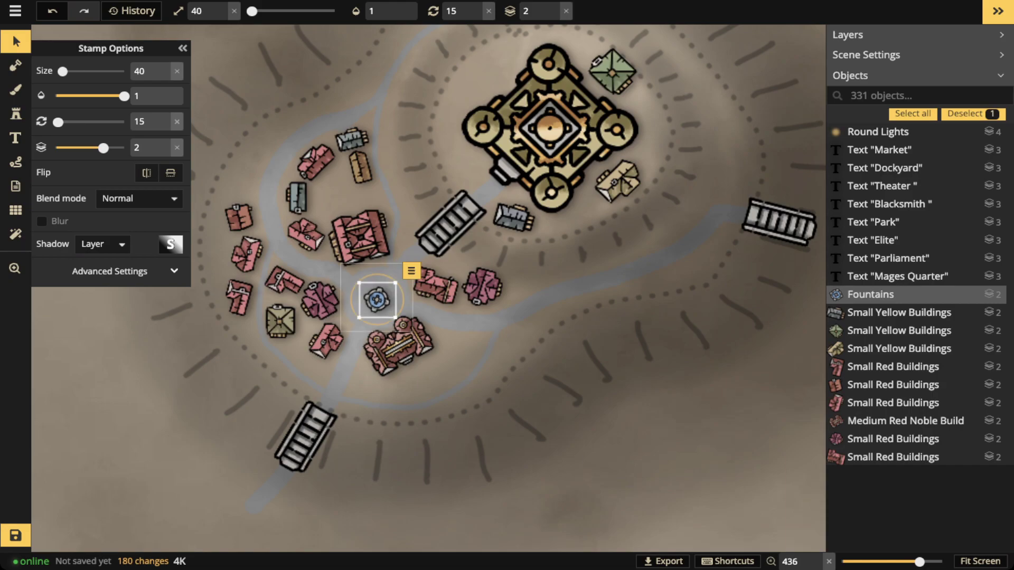
scroll(376, 299, "up", 3)
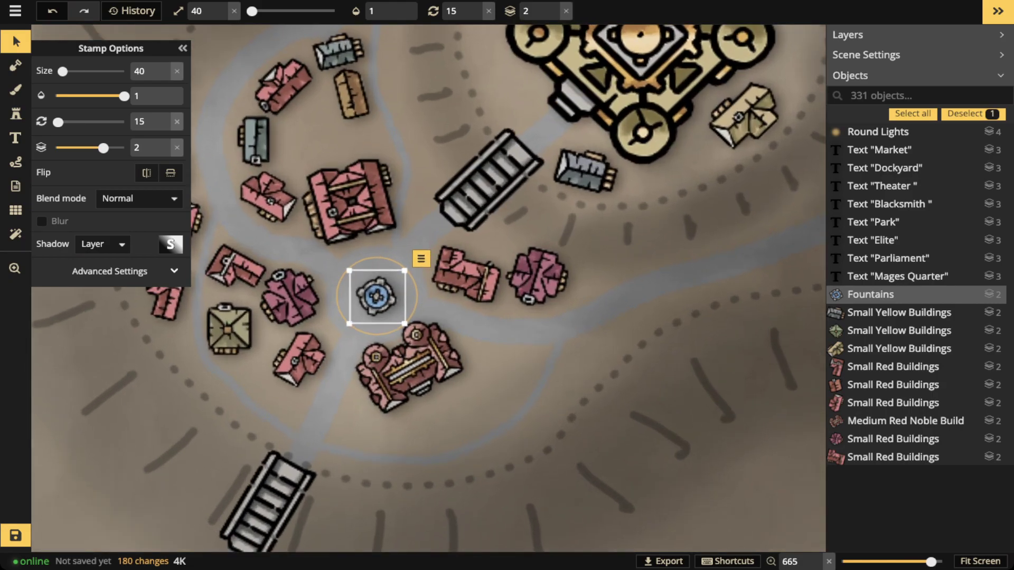
key("Escape")
Choose the wooden shacks stamp set from the Details category of the stamp catalog.
key("space")
left_click_drag(376, 297, 416, 206)
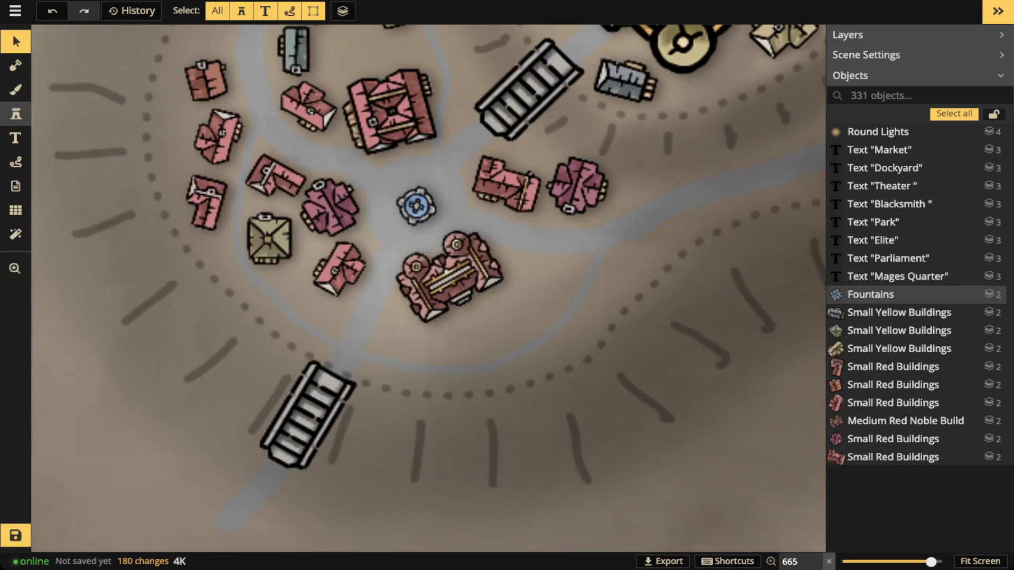
left_click(16, 114)
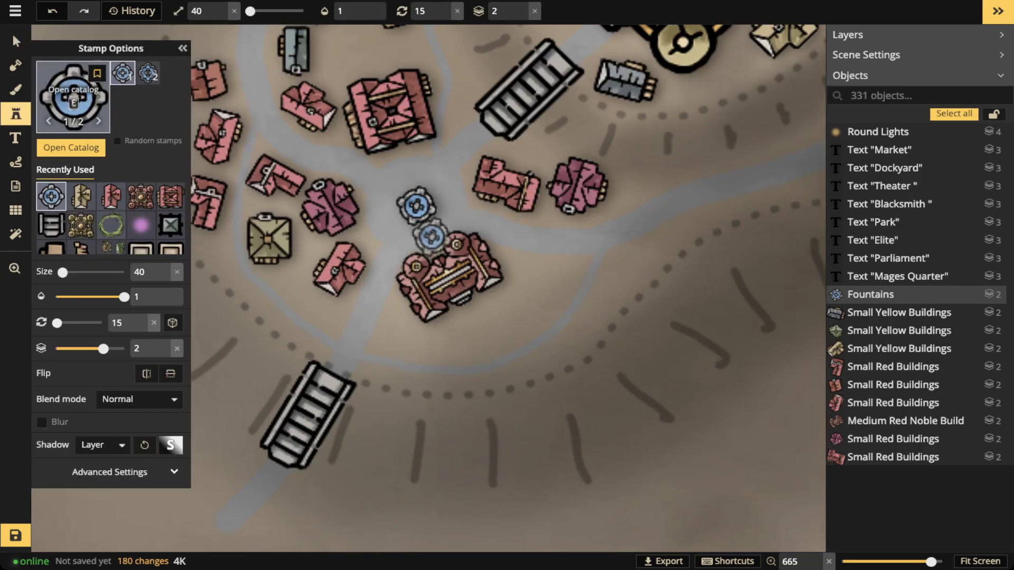
key("e")
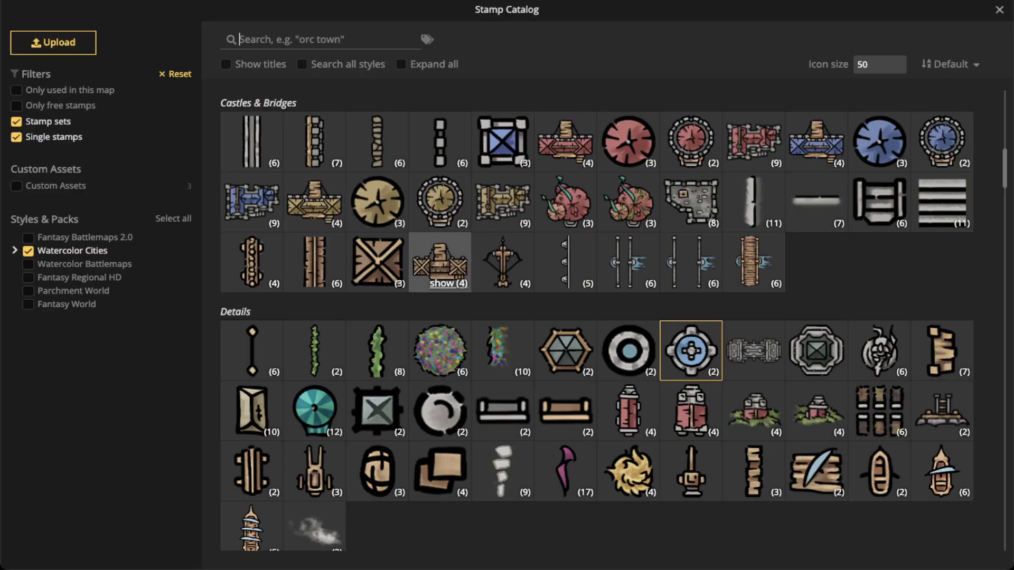
scroll(629, 411, "down", 3)
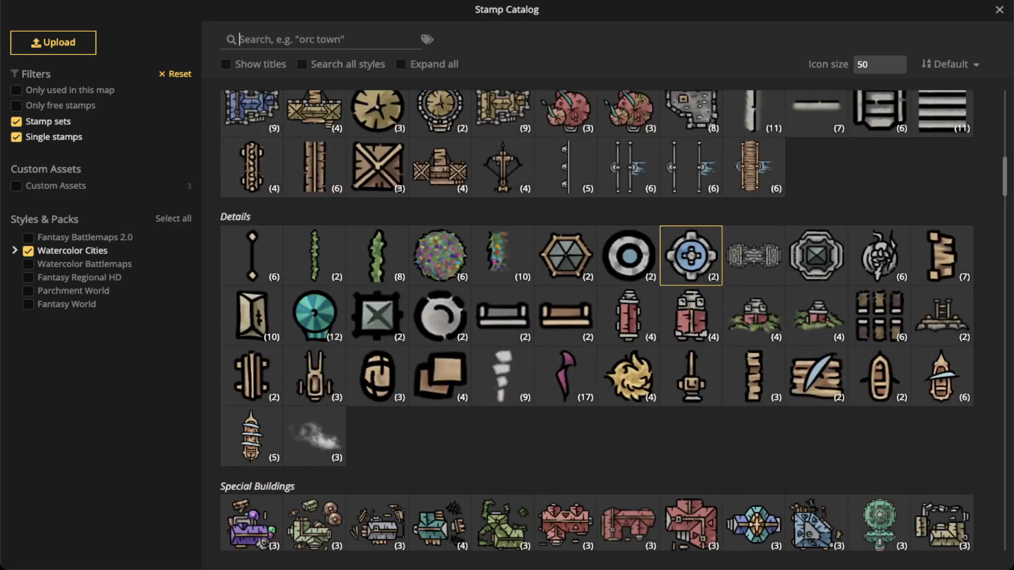
left_click(942, 255)
scroll(437, 232, "up", 3)
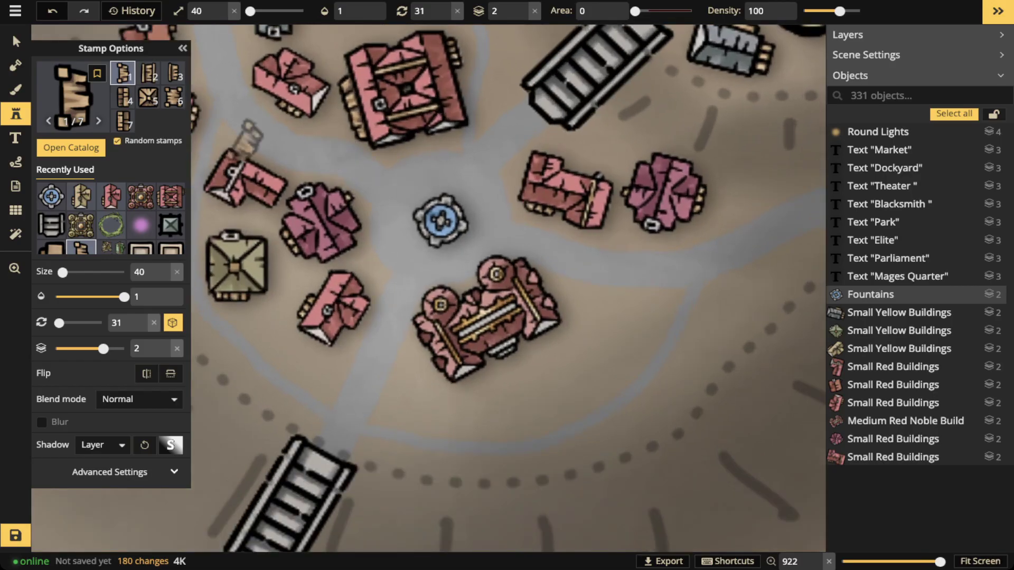
Place a small plank-roofed shack, variant 4 at size 40, beside the road just south of the lowest red house.
scroll(304, 140, "down", 3)
left_click_drag(304, 141, 397, 70)
left_click_drag(364, 213, 365, 297)
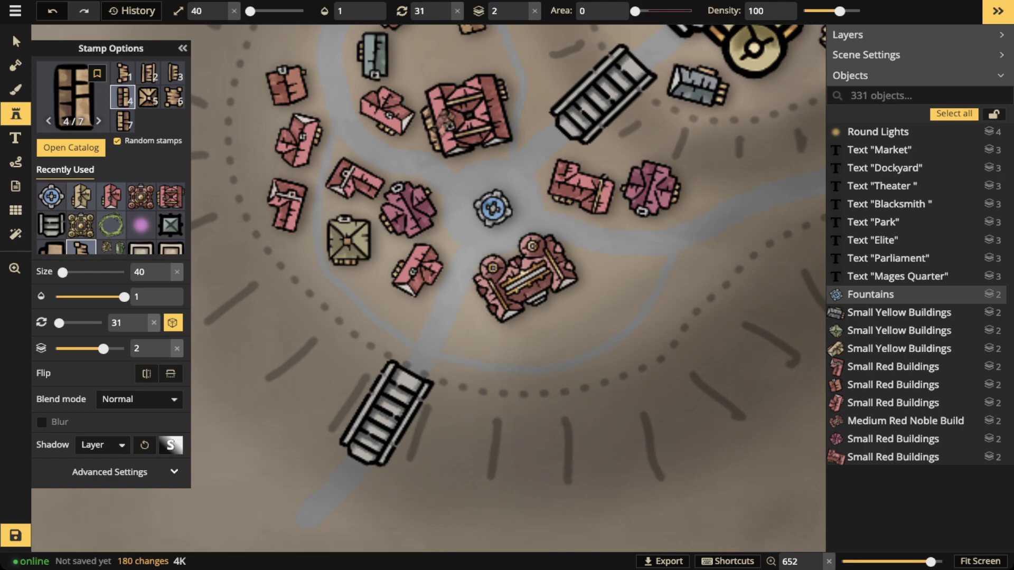
scroll(483, 338, "up", 2)
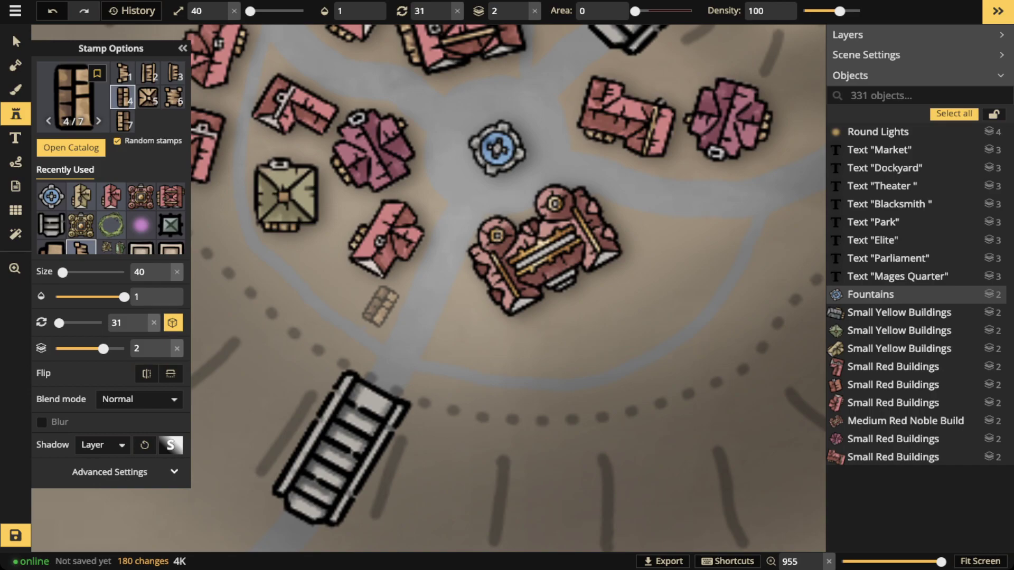
left_click(380, 308)
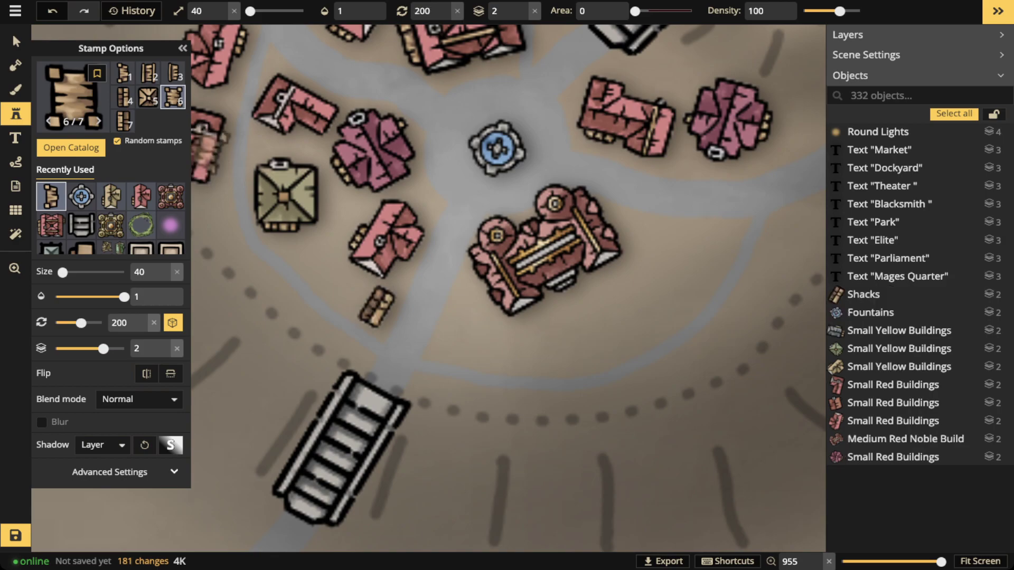
Turn off random stamps and place two square-roofed shacks, variant 5, northwest of the first shack along the footpath.
left_click(118, 141)
scroll(342, 282, "up", 1)
left_click(341, 286)
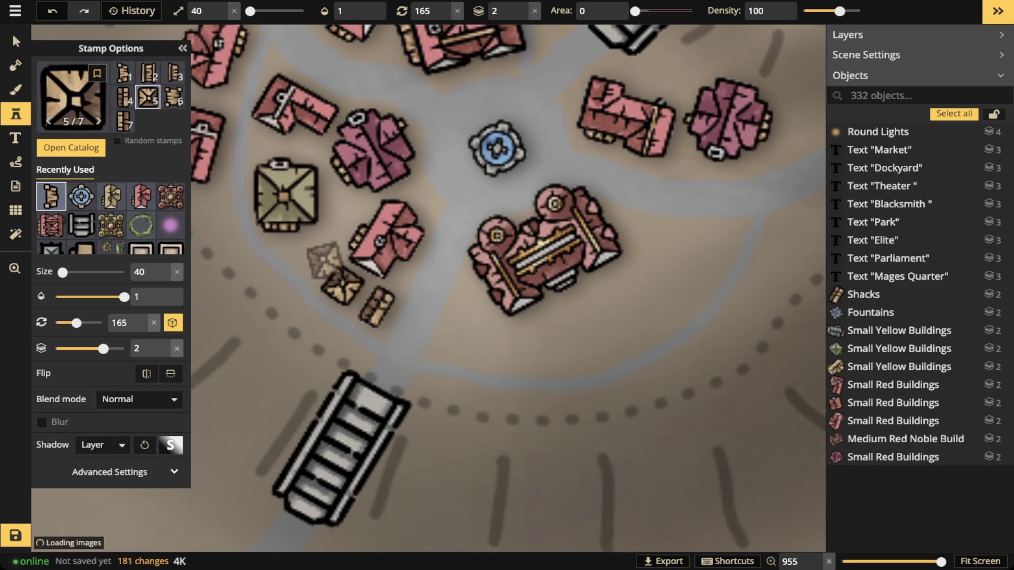
left_click(310, 253)
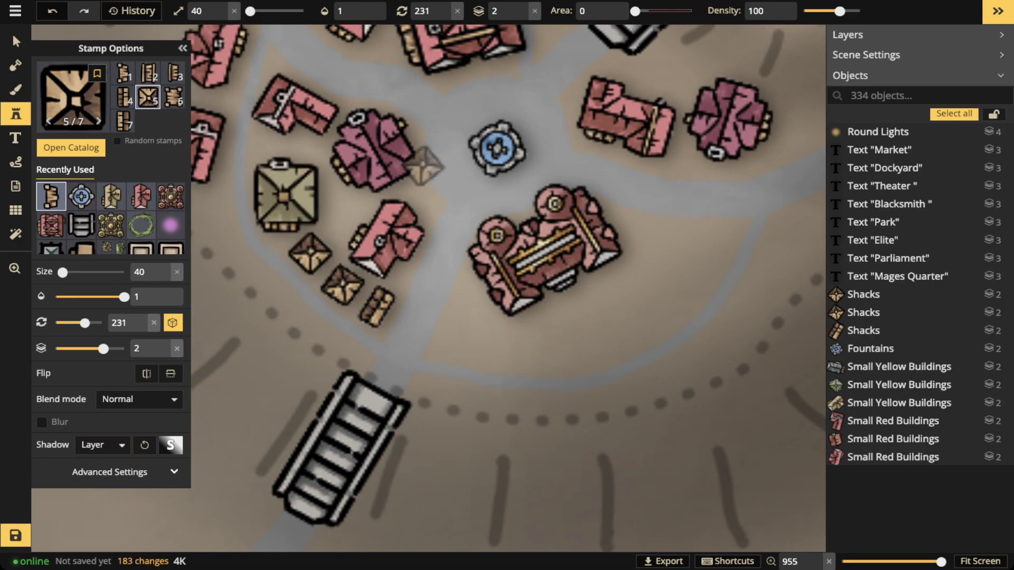
Turn off random rotation for the shack stamp and set its rotation to 0.
left_click_drag(285, 129, 467, 328)
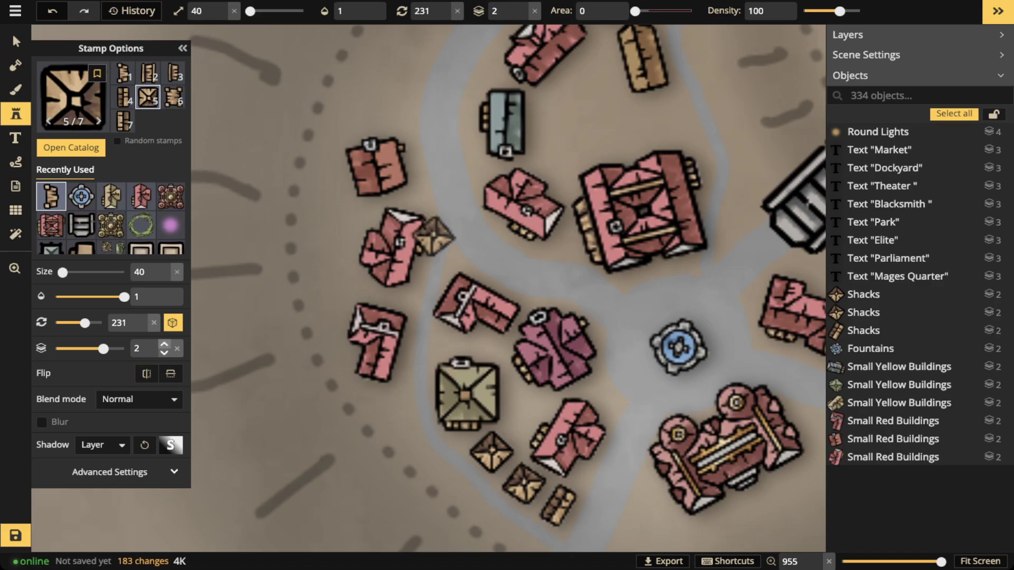
left_click(173, 322)
scroll(341, 336, "down", 2)
scroll(345, 259, "up", 3)
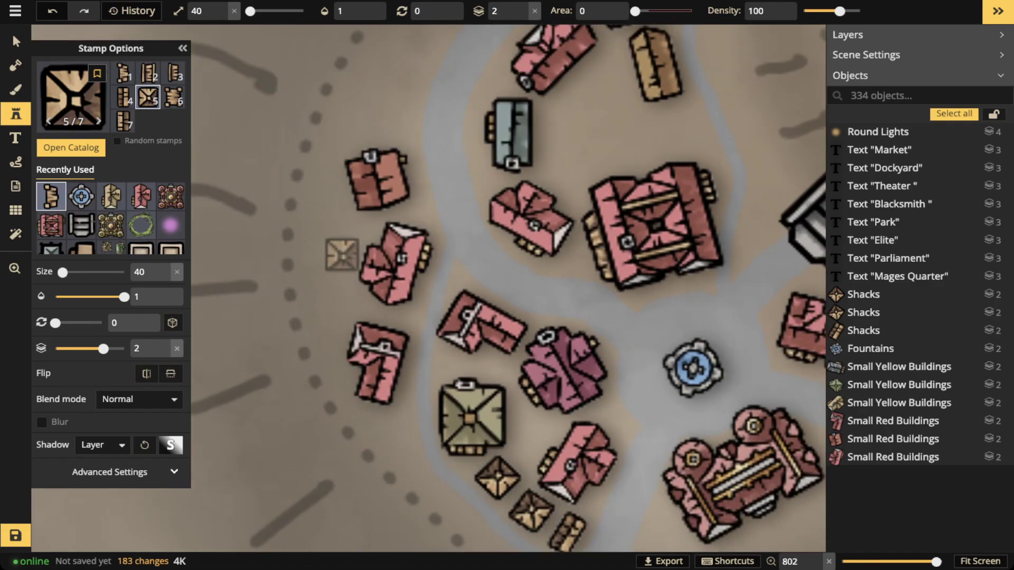
scroll(447, 212, "down", 3)
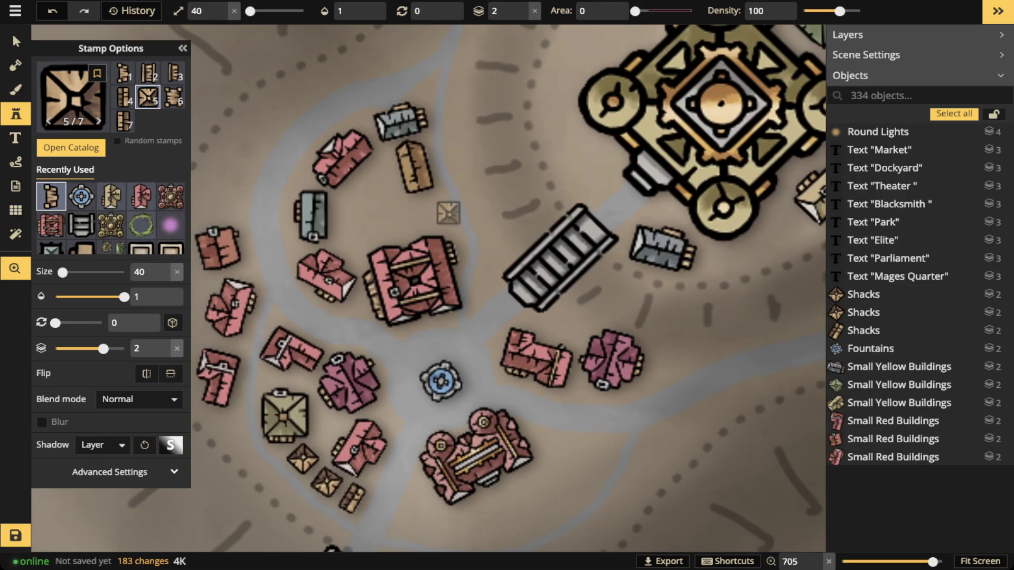
Place three variant 7 shacks in a row east of the red noble building, the first rotated to 15 and the others to 0.
left_click_drag(537, 471, 589, 337)
scroll(467, 394, "up", 3)
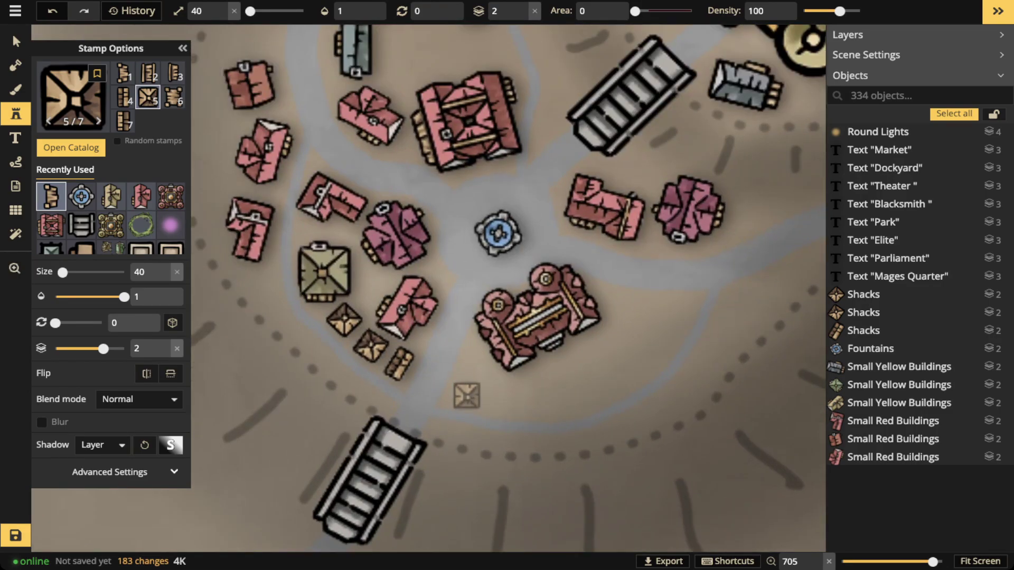
key("Right")
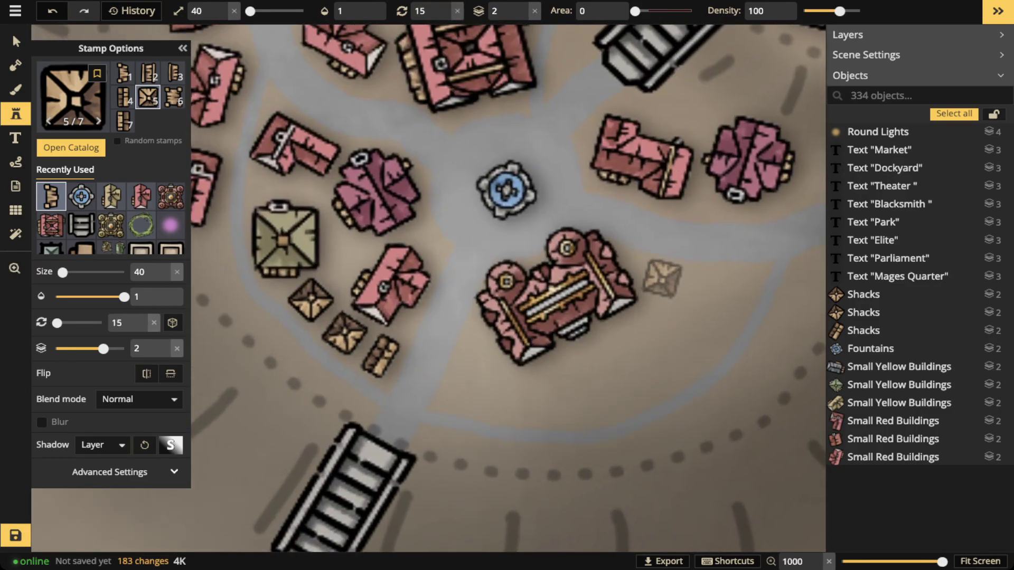
left_click(123, 121)
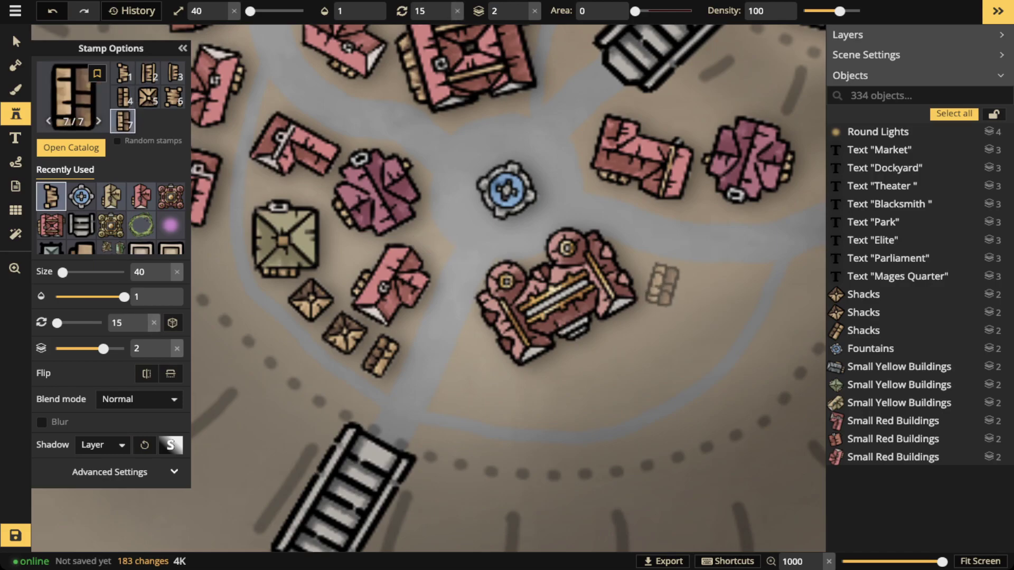
left_click(664, 288)
key("Left")
left_click(702, 287)
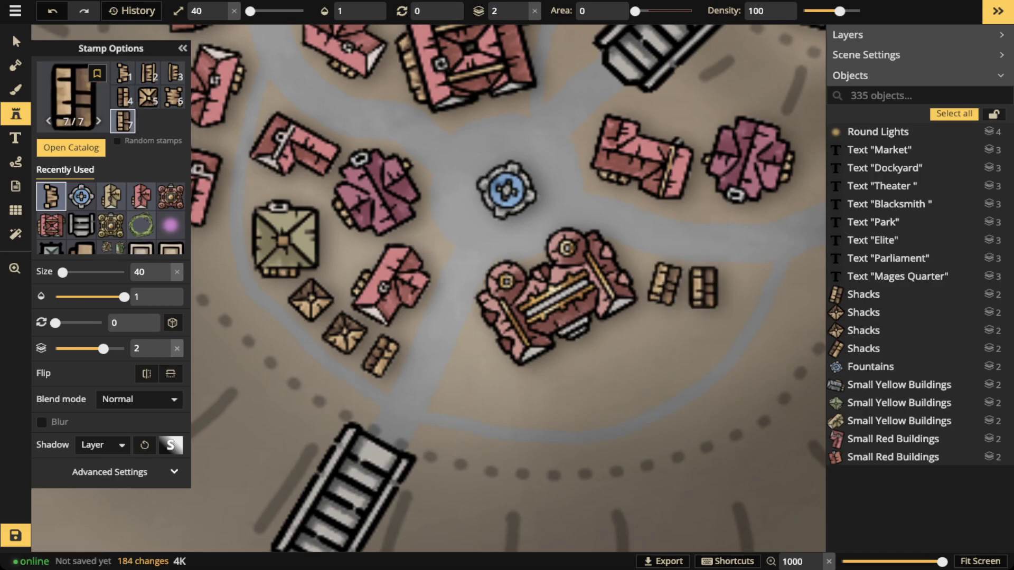
left_click(744, 291)
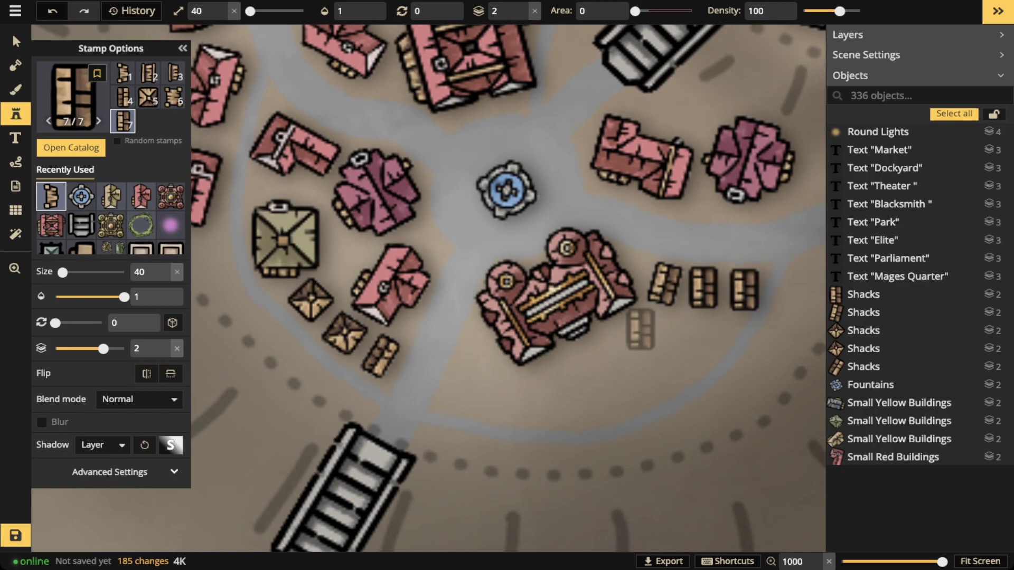
Place a diagonal row of three variant 7 shacks southeast of the noble building at rotation 45.
key("Right")
key("Right")
key("Right")
left_click(639, 330)
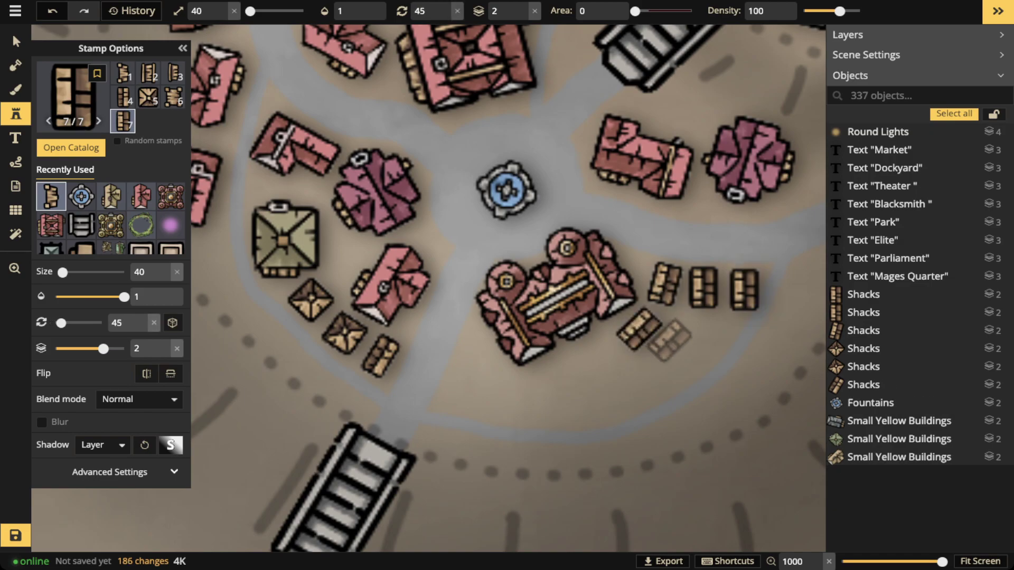
left_click(668, 349)
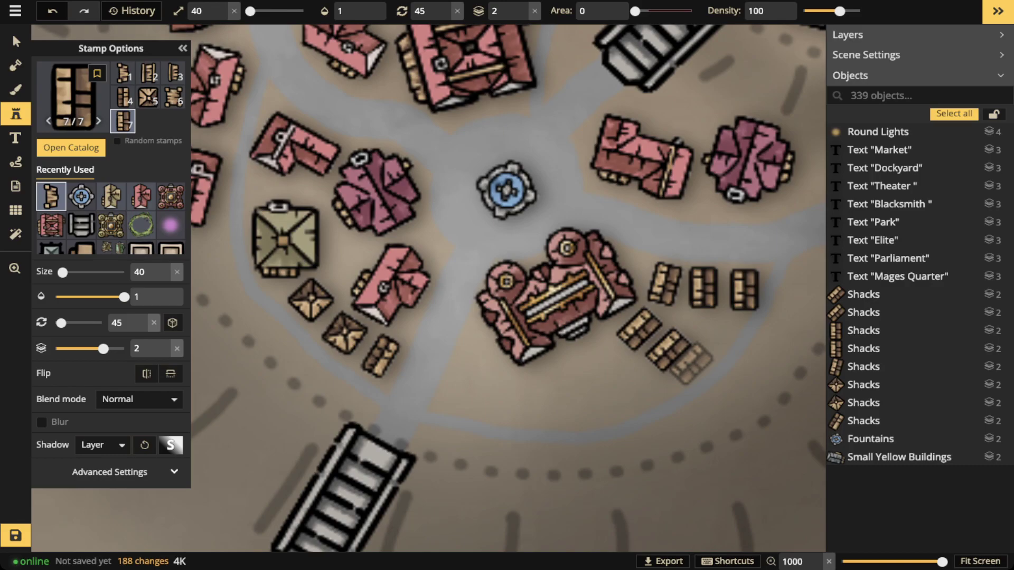
Stack four variant 7 shacks south of the noble building, the first at rotation 60 and the other three at 75.
key("Right")
left_click(590, 362)
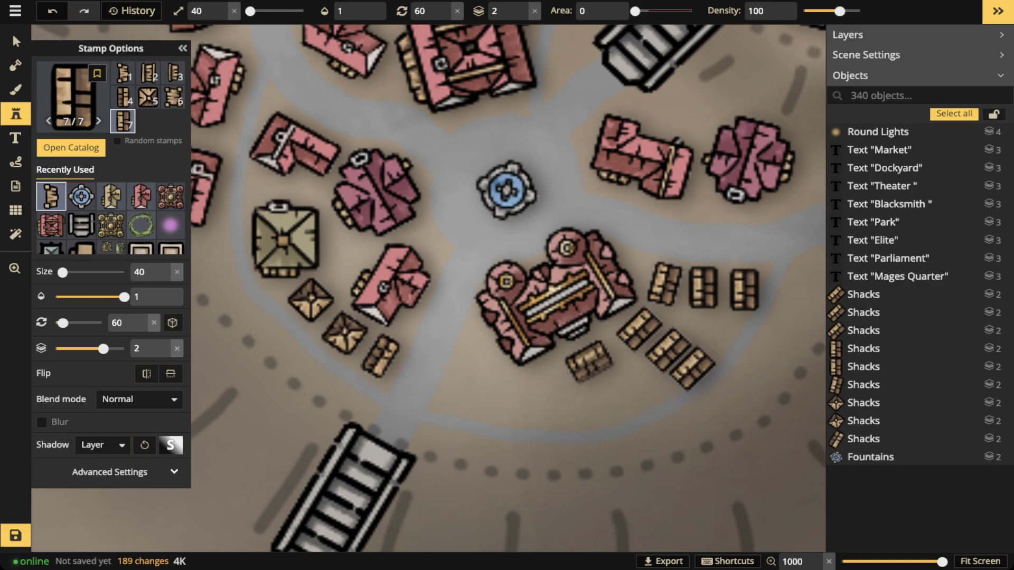
scroll(594, 378, "down", 1)
left_click(599, 391)
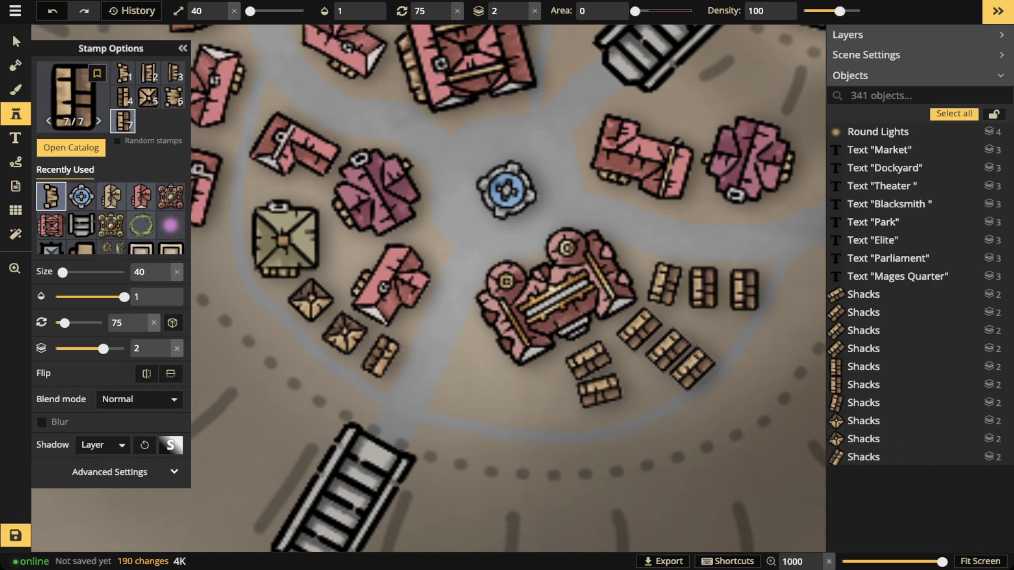
left_click(604, 415)
left_click(610, 421)
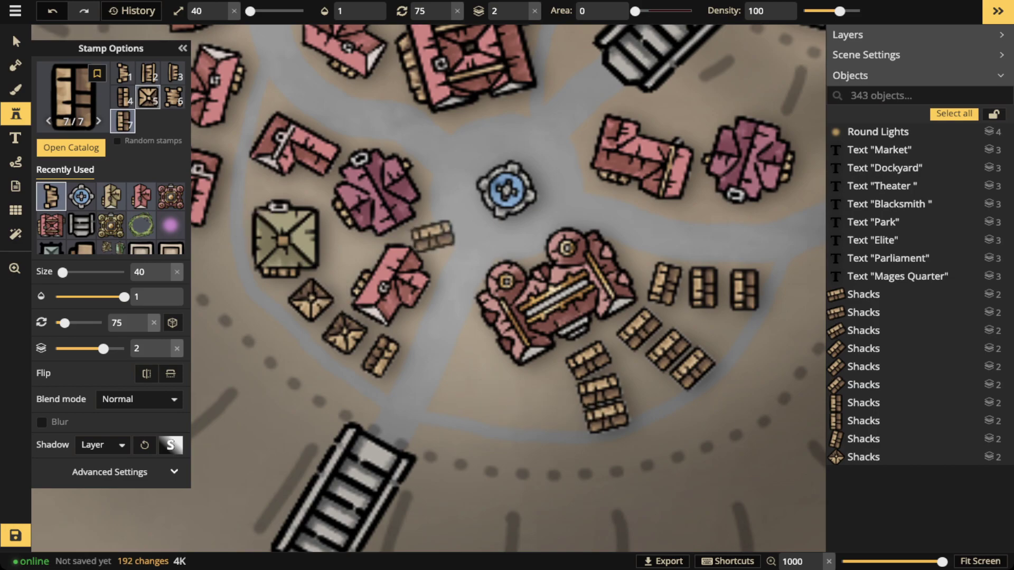
Place three square-roofed variant 5 shacks between the southern road and the stacked shacks, starting at rotation 105.
left_click(148, 98)
key("Right")
key("Right")
left_click(462, 394)
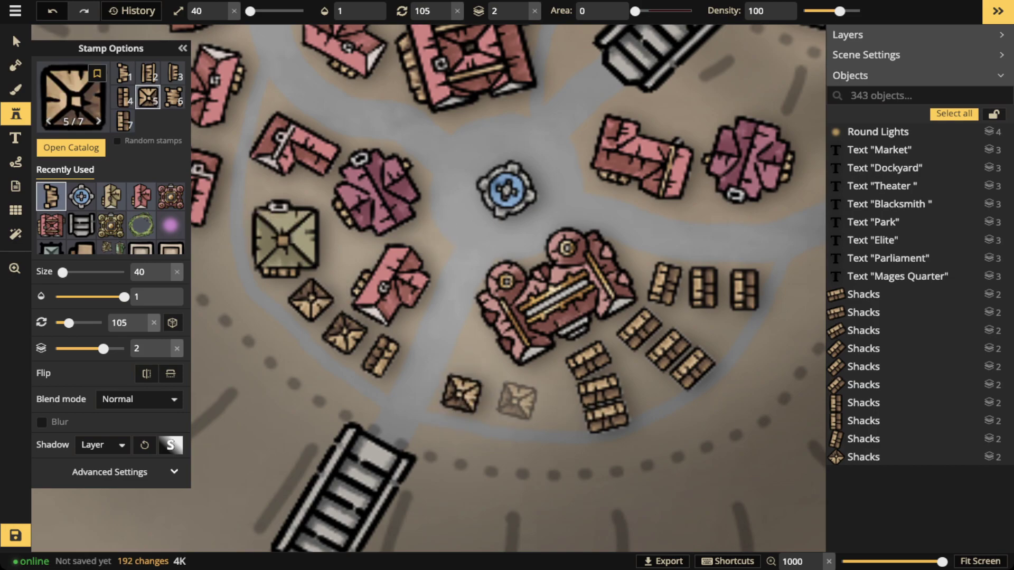
left_click(506, 405)
key("Left")
left_click(551, 408)
Place a square-roofed shack at rotation 120 just north of the red house east of the fountain.
left_click_drag(371, 177, 608, 295)
scroll(608, 296, "down", 1)
left_click_drag(618, 204, 327, 149)
scroll(589, 191, "down", 1)
scroll(589, 192, "down", 1)
left_click(588, 189)
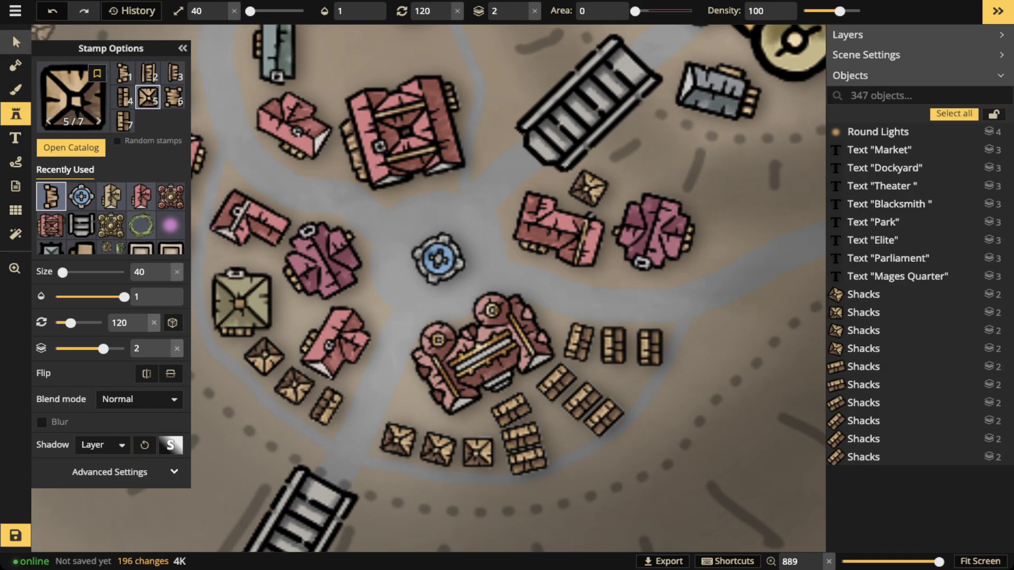
Shrink the stairs southwest of the palace to size 40 and extend them uphill with an overlapping duplicate.
left_click(15, 42)
left_click(589, 104)
left_click_drag(669, 185, 558, 191)
key("space")
left_click_drag(510, 144, 456, 144)
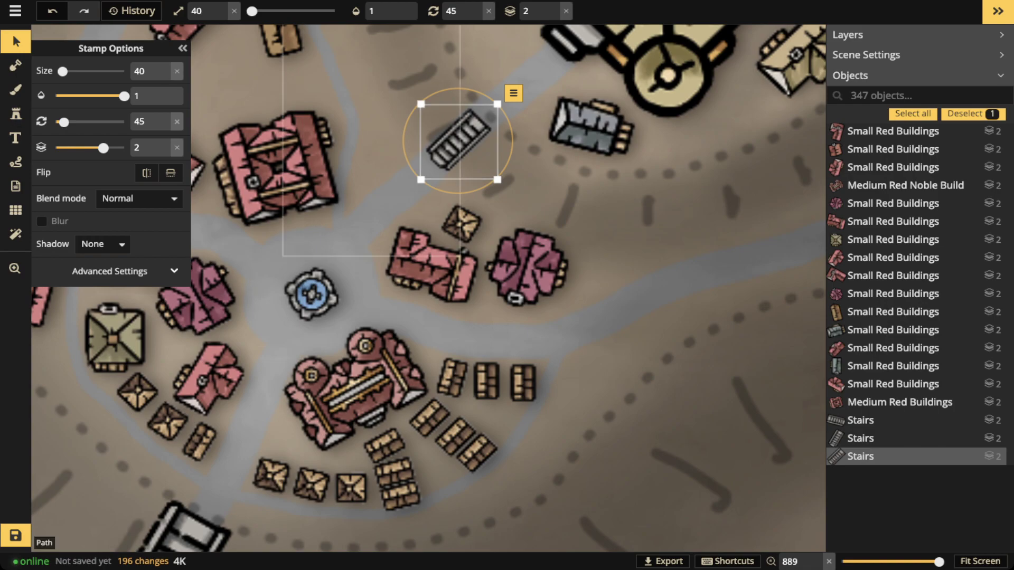
left_click_drag(459, 142, 481, 119)
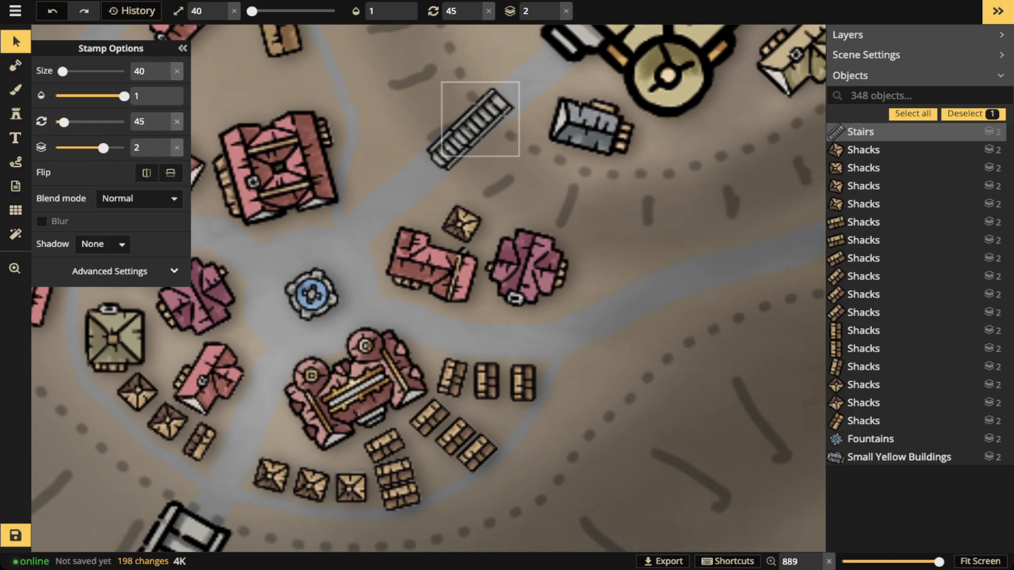
key("Escape")
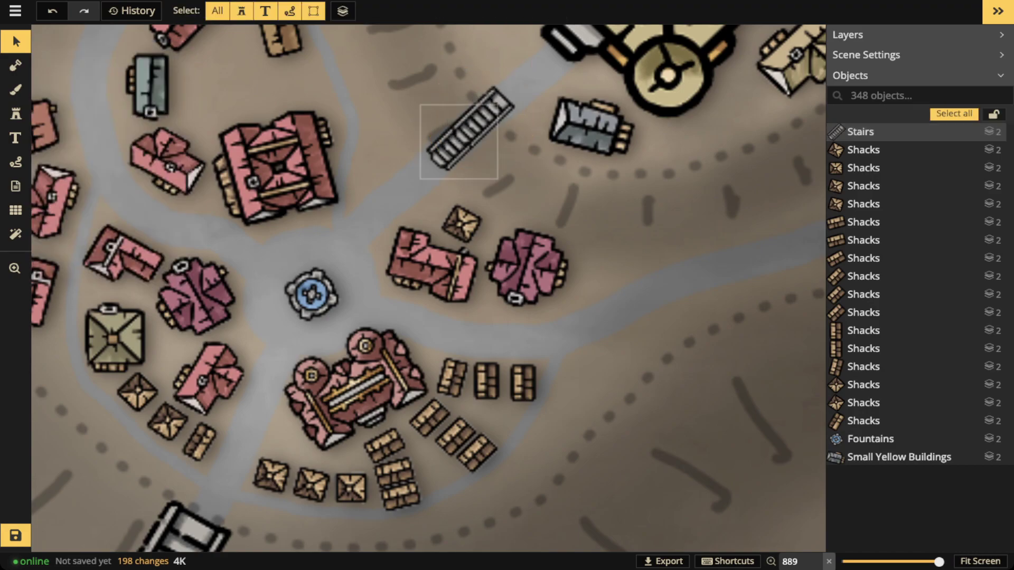
Shrink the southern stairs to size 40 and position them at the upper edge of the slope on the road.
scroll(457, 152, "down", 7)
scroll(458, 152, "left", 4)
left_click(448, 161)
left_click_drag(473, 126, 451, 155)
left_click_drag(402, 210, 420, 183)
left_click_drag(469, 128, 460, 136)
left_click_drag(418, 183, 428, 171)
key("bracketleft")
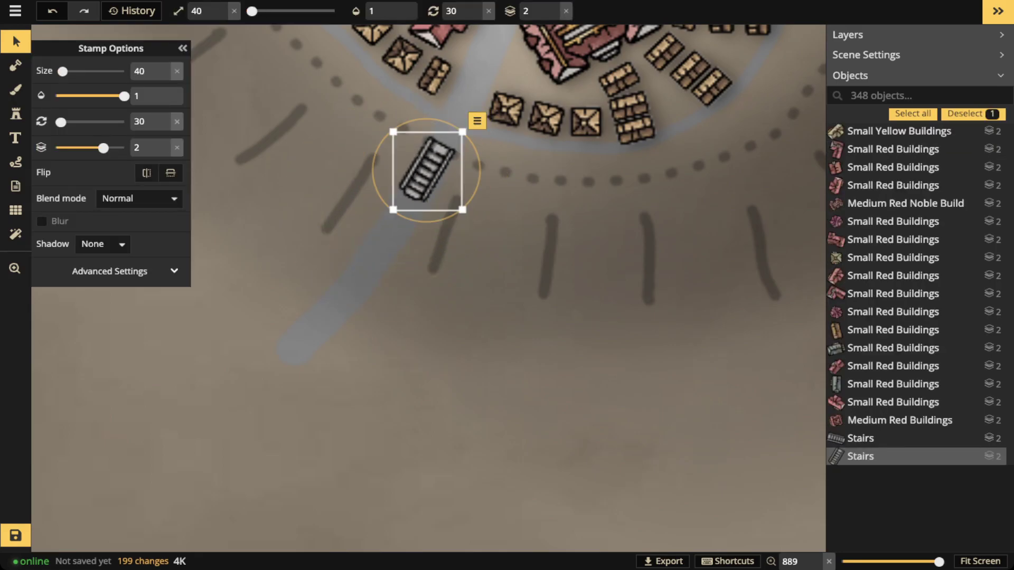
Duplicate the small southern stairs twice and line the copies up down the slope along the road.
key("ctrl+v")
left_click_drag(362, 230, 372, 261)
key("ctrl+d")
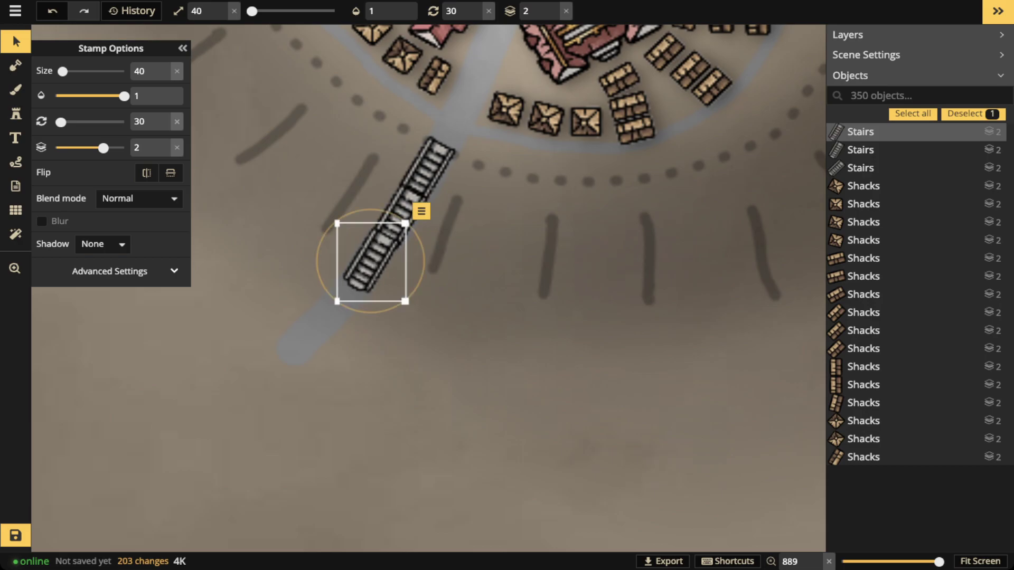
key("Escape")
Delete the large stairs at the eastern end of the road.
scroll(411, 135, "down", 5)
left_click_drag(418, 154, 343, 343)
left_click_drag(571, 153, 447, 261)
left_click(639, 265)
scroll(638, 265, "up", 6)
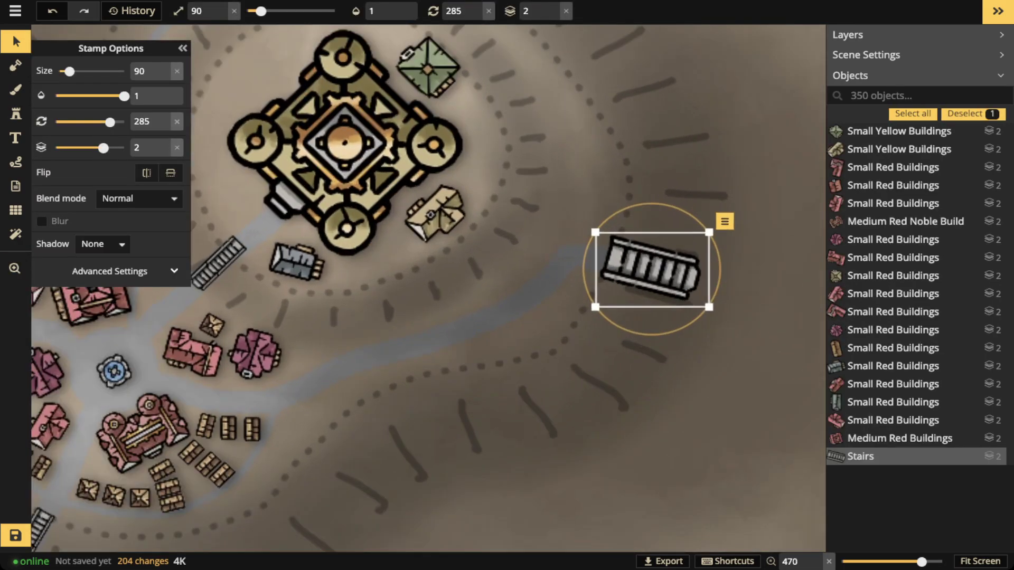
key("Delete")
Duplicate the three southern stair segments together, then rotate and position the copies at the eastern end of the road.
scroll(607, 259, "down", 5)
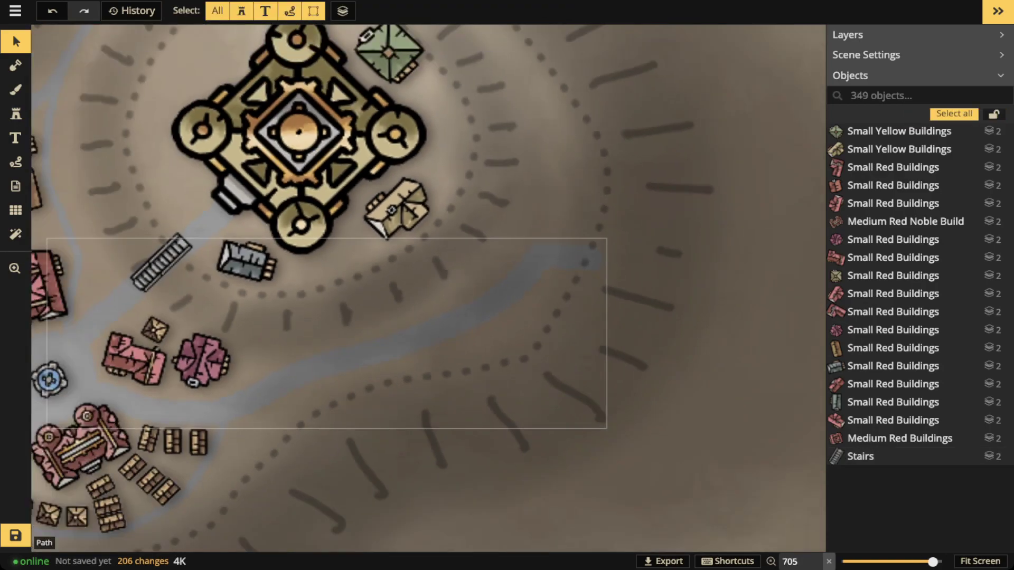
left_click_drag(238, 410, 442, 120)
left_click_drag(296, 295, 409, 203)
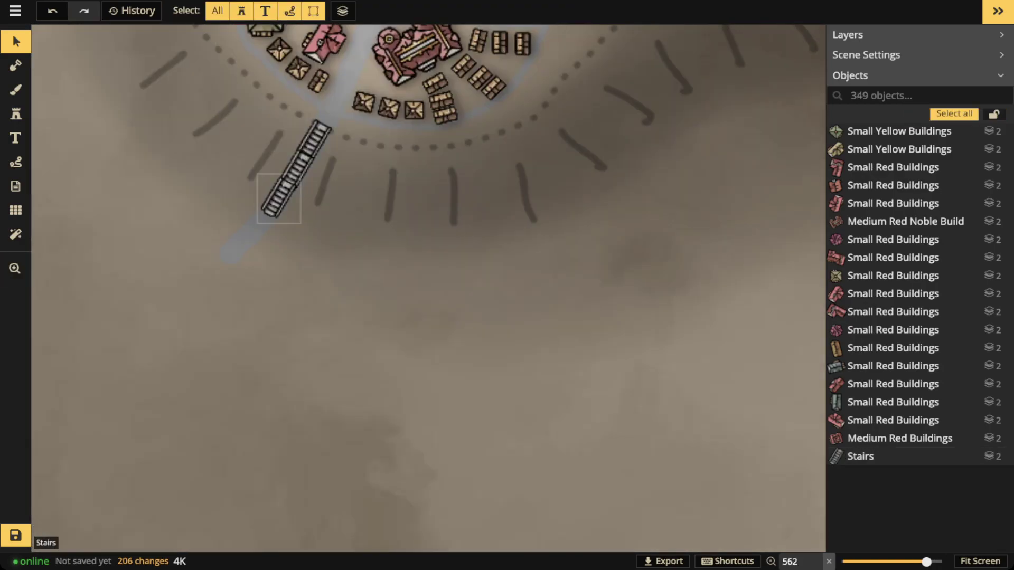
left_click(280, 198)
left_click(299, 168, "shift")
left_click(316, 141, "shift")
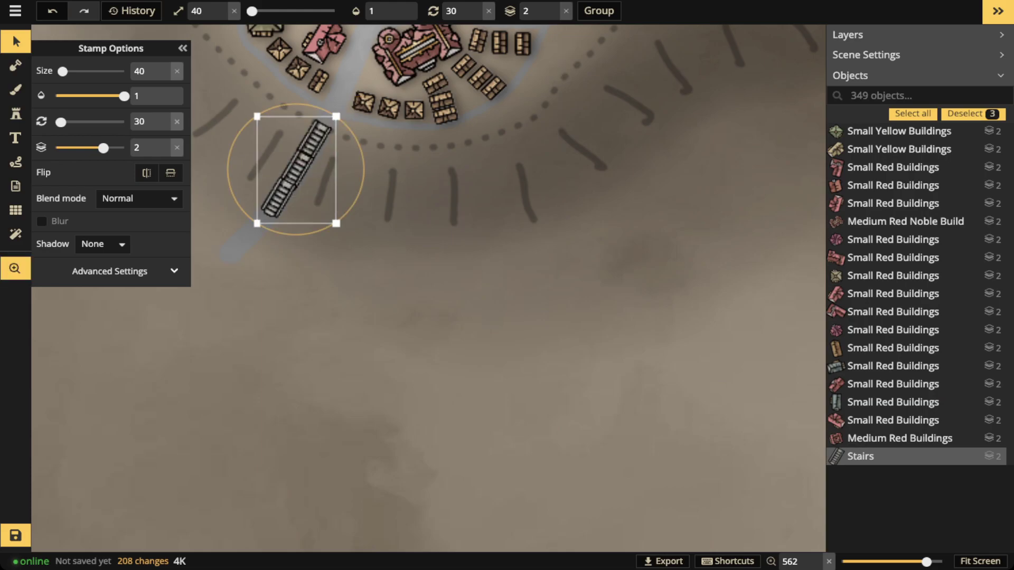
left_click_drag(412, 153, 169, 373)
key("ctrl+v")
left_click_drag(710, 237, 696, 131)
left_click_drag(662, 191, 672, 113)
key("Escape")
scroll(334, 179, "down", 4)
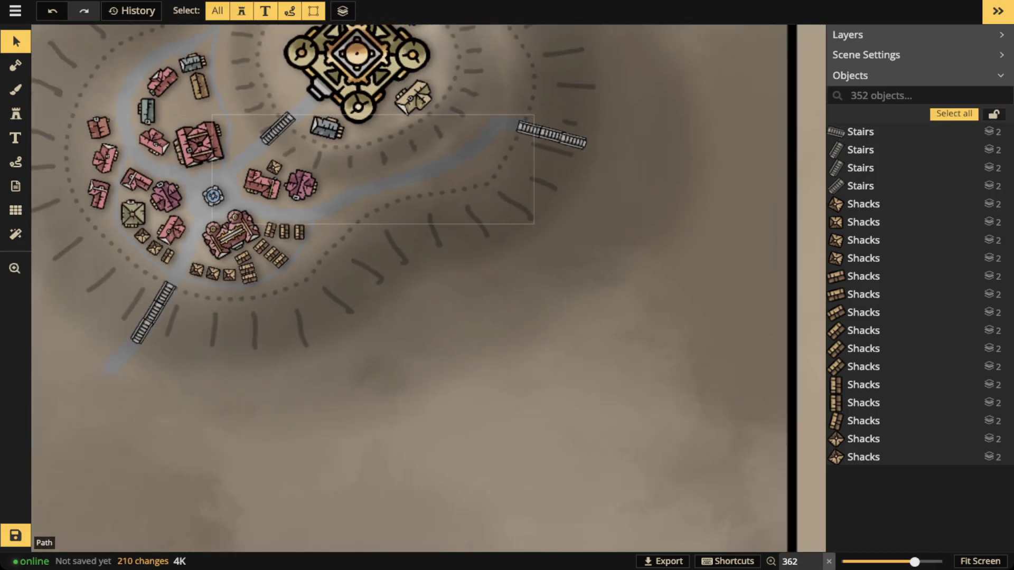
Slightly shift the three stair segments at the road's eastern end together and reduce their brightness a little.
left_click(531, 130)
left_click(554, 136, "shift")
left_click(571, 140, "shift")
left_click_drag(571, 140, 575, 140)
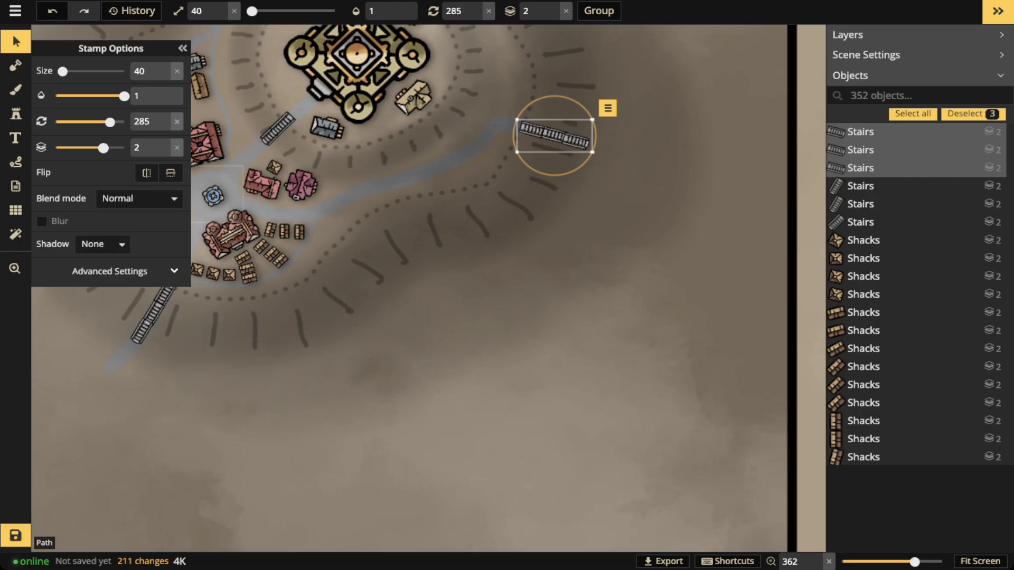
left_click(124, 272)
left_click_drag(100, 360, 97, 359)
Lower the brightness of the southern stair segments to 92.
left_click(243, 338)
left_click_drag(243, 338, 453, 331)
left_click(372, 296)
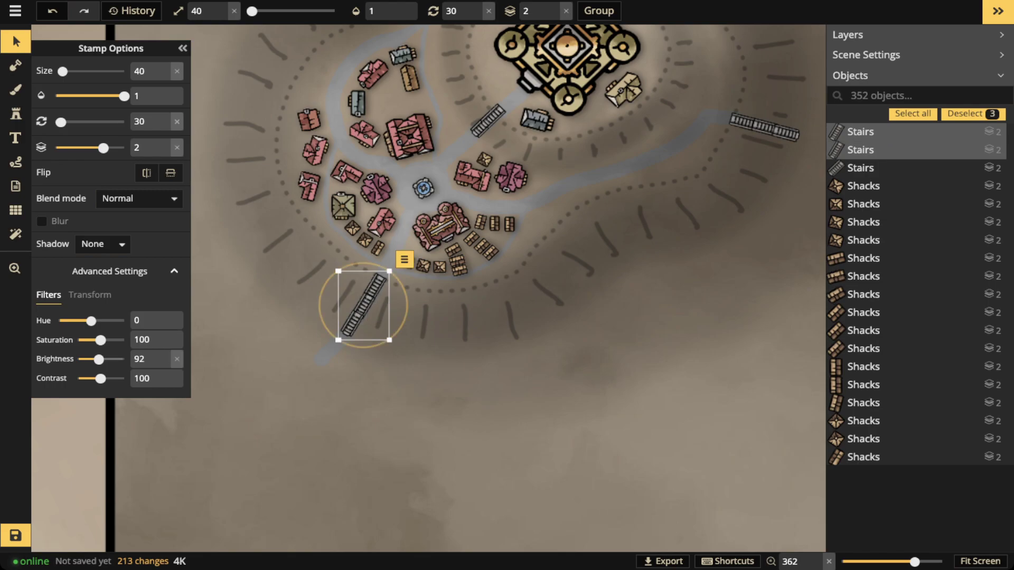
left_click(477, 296)
Examine the hilltop districts, the palace surroundings and the stairs for areas that still need buildings.
left_click_drag(565, 154, 512, 255)
scroll(512, 255, "down", 5)
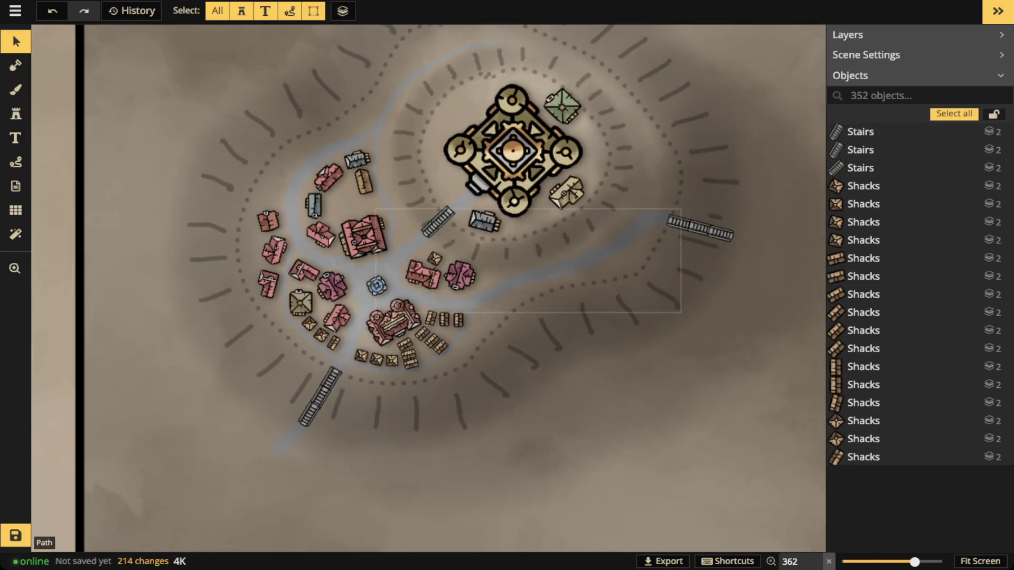
scroll(420, 290, "up", 5)
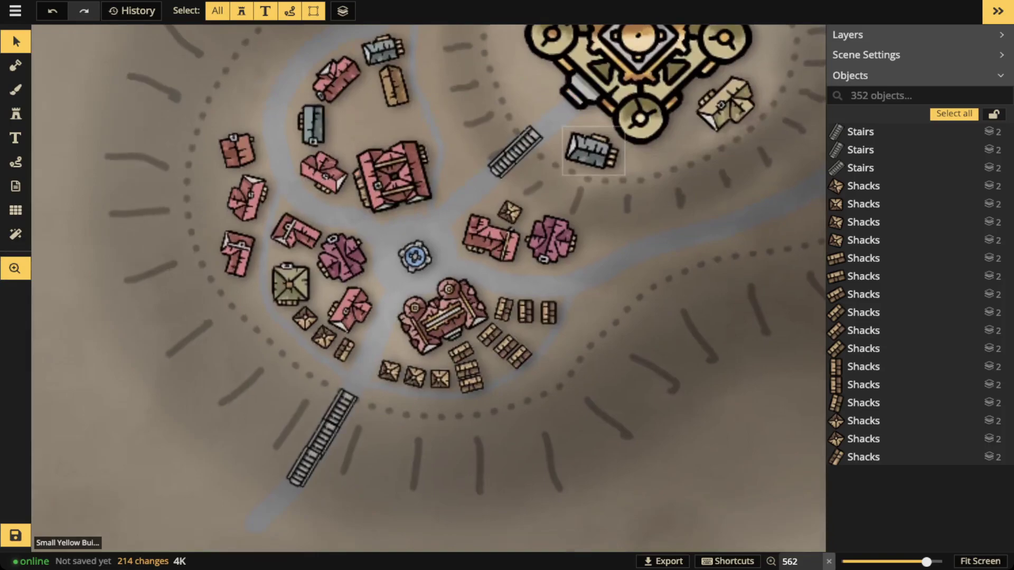
left_click_drag(594, 151, 389, 314)
left_click_drag(607, 259, 697, 244)
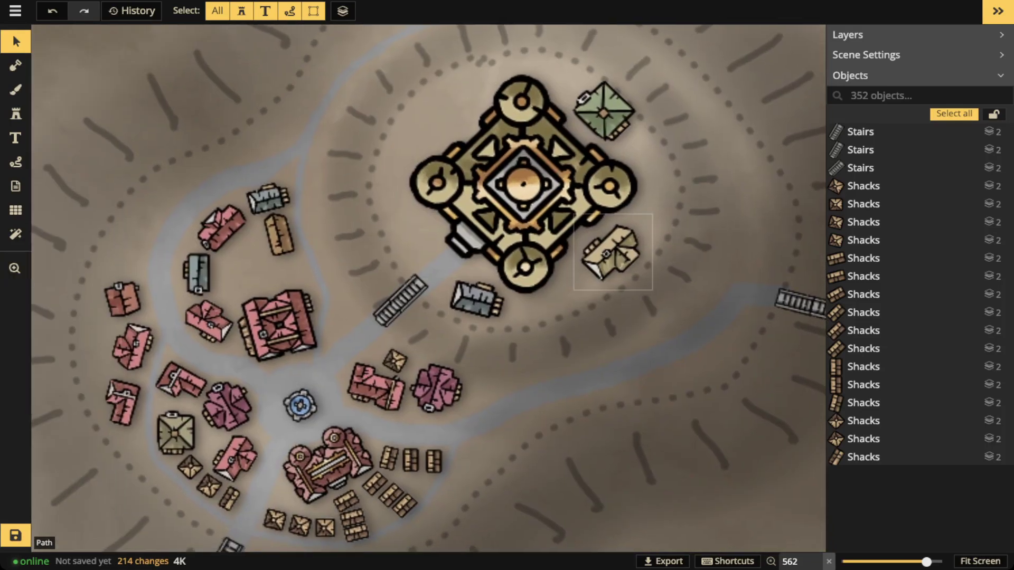
scroll(376, 293, "down", 2)
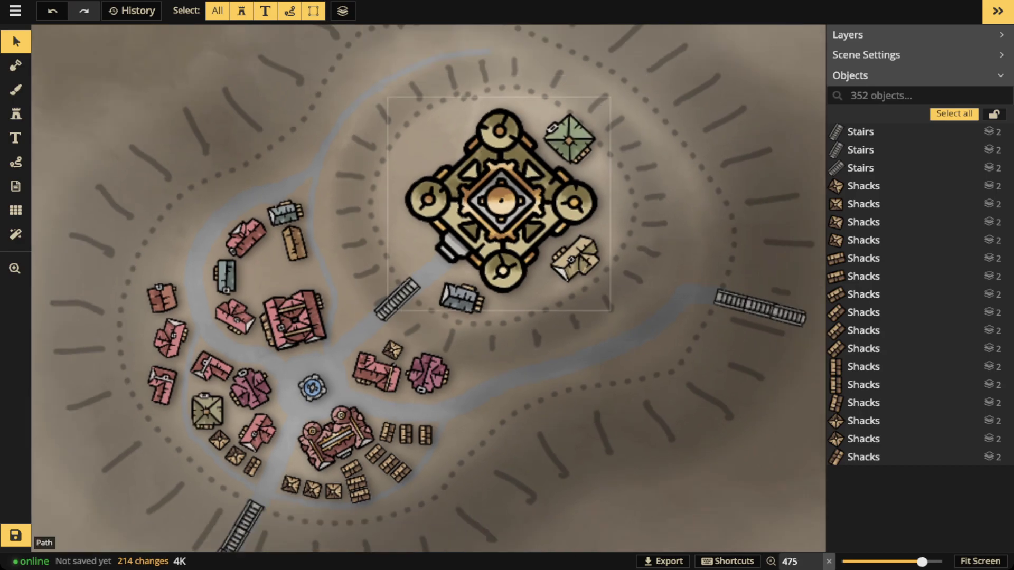
scroll(312, 305, "up", 2)
left_click_drag(312, 304, 355, 199)
scroll(316, 343, "left", 5)
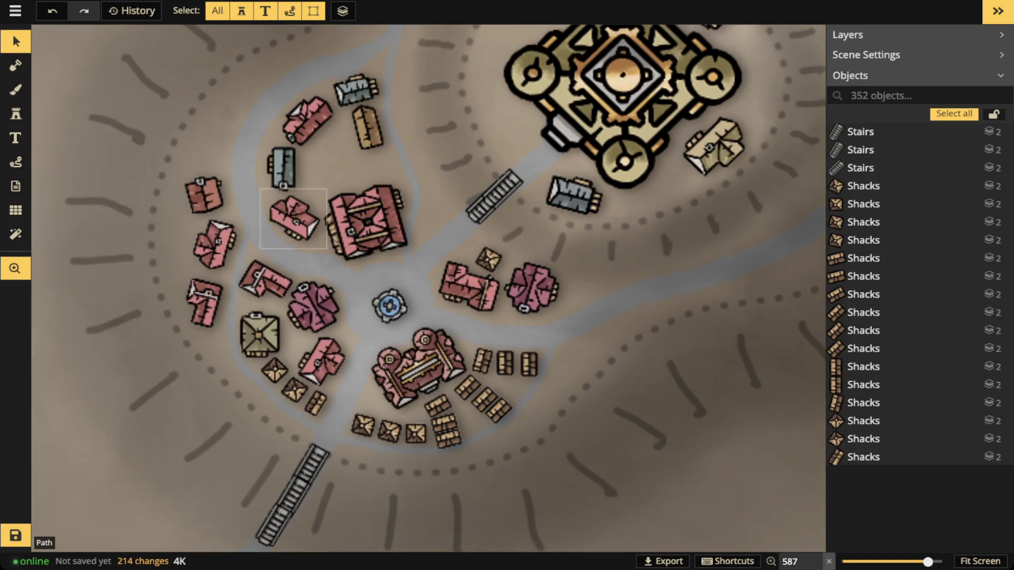
Take up the square shack stamp at size 40 with 15° rotation and place one outside the western road, north of the outermost houses.
left_click(348, 376)
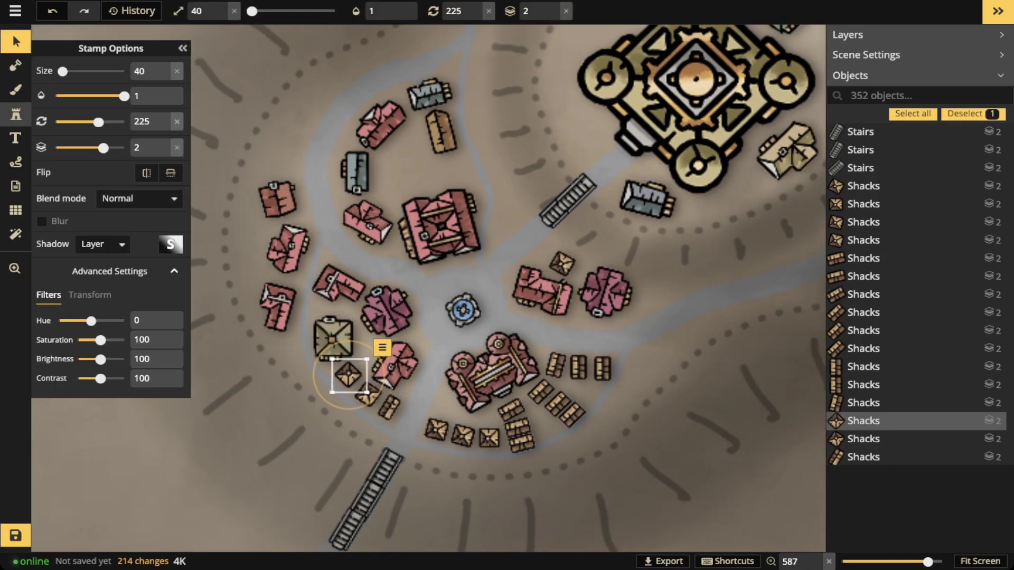
left_click(16, 114)
scroll(244, 228, "up", 3)
key("Left")
key("Left")
key("Left")
key("Right")
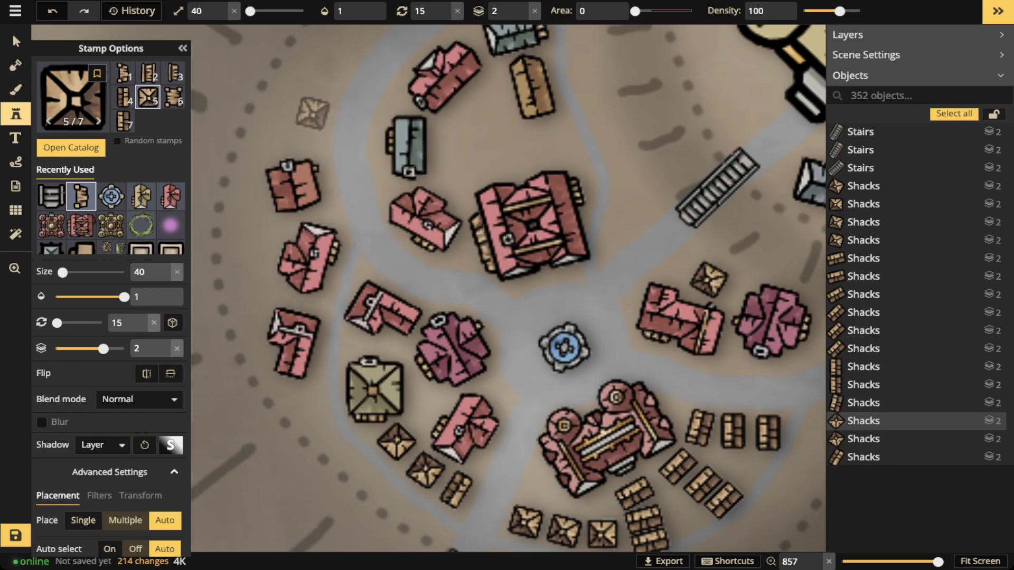
left_click_drag(492, 119, 487, 207)
left_click(306, 198)
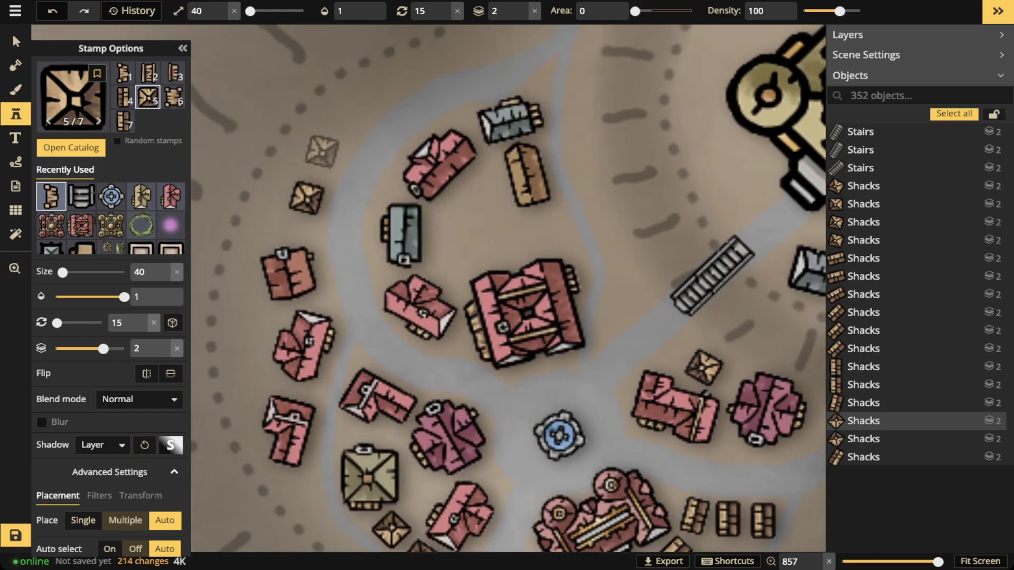
Continue the shack row northeast along the road's outer curve with three more shacks, increasing the rotation up to 60°.
scroll(322, 159, "down", 1)
left_click(323, 159)
left_click(346, 124)
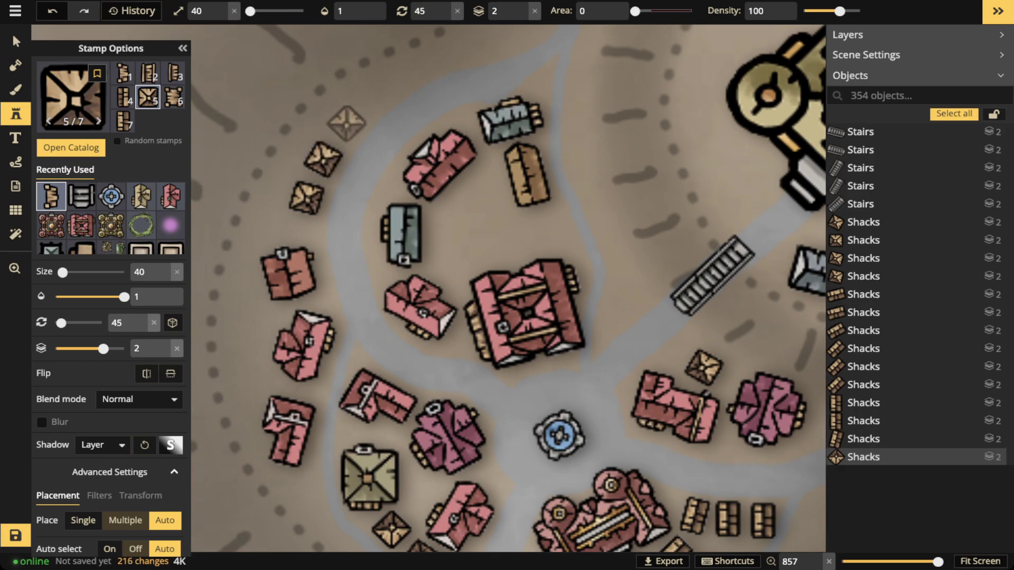
left_click(380, 88)
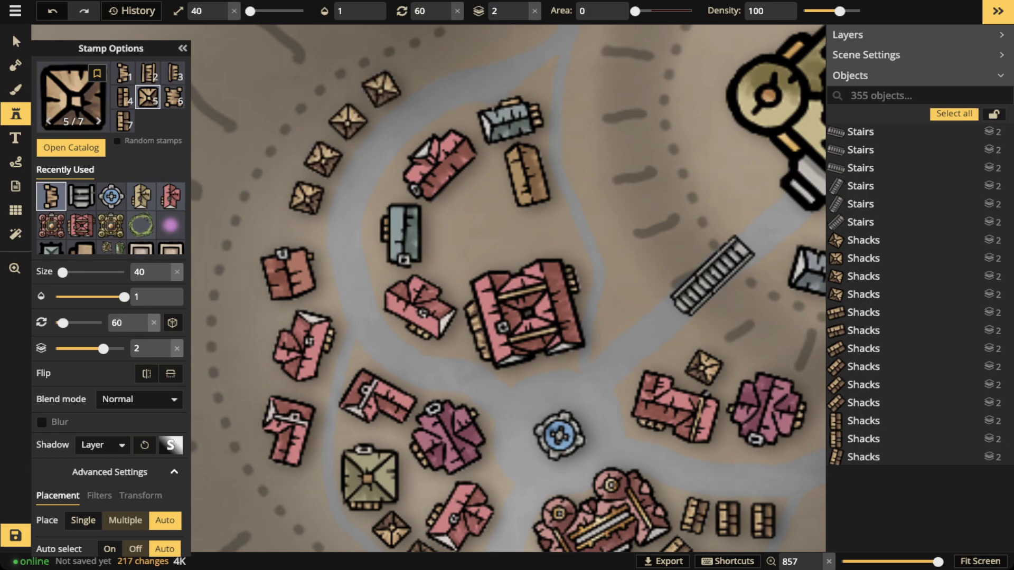
Rotate the northernmost shack of the new row to 51° and nudge it slightly south.
left_click(16, 41)
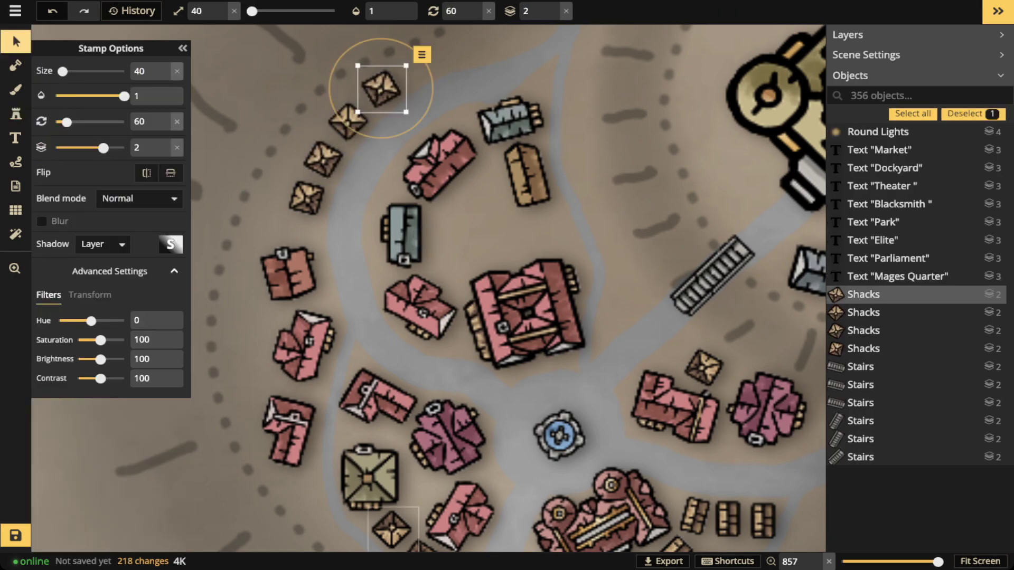
left_click_drag(345, 124, 350, 129)
left_click_drag(381, 89, 382, 92)
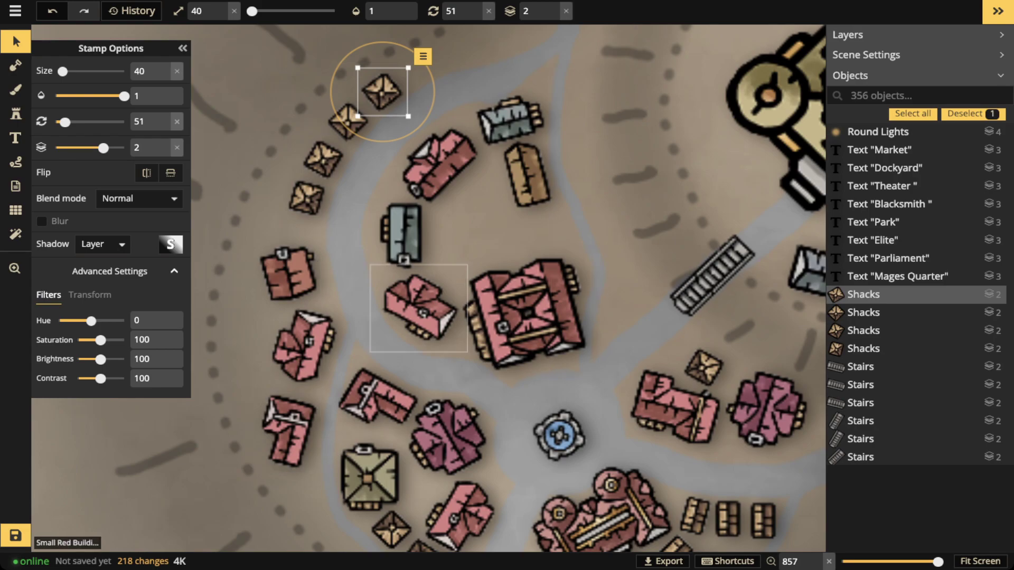
scroll(450, 285, "down", 3)
left_click(459, 233)
Choose the Stone Bench stamp at size 40, rotate it to 90° and place a bench on the plaza west of the fountain.
scroll(449, 195, "down", 1)
left_click_drag(510, 156, 451, 222)
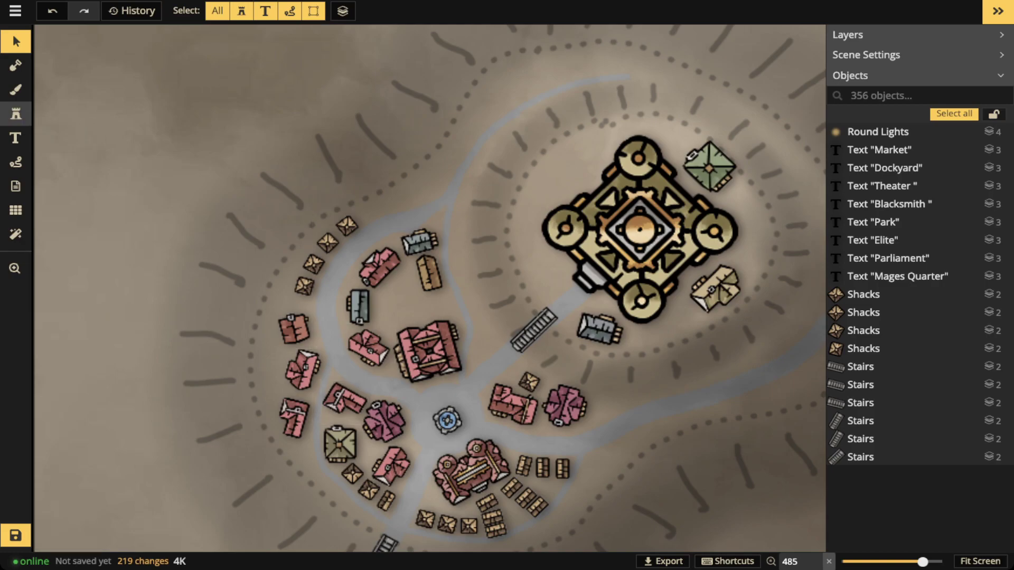
left_click(15, 114)
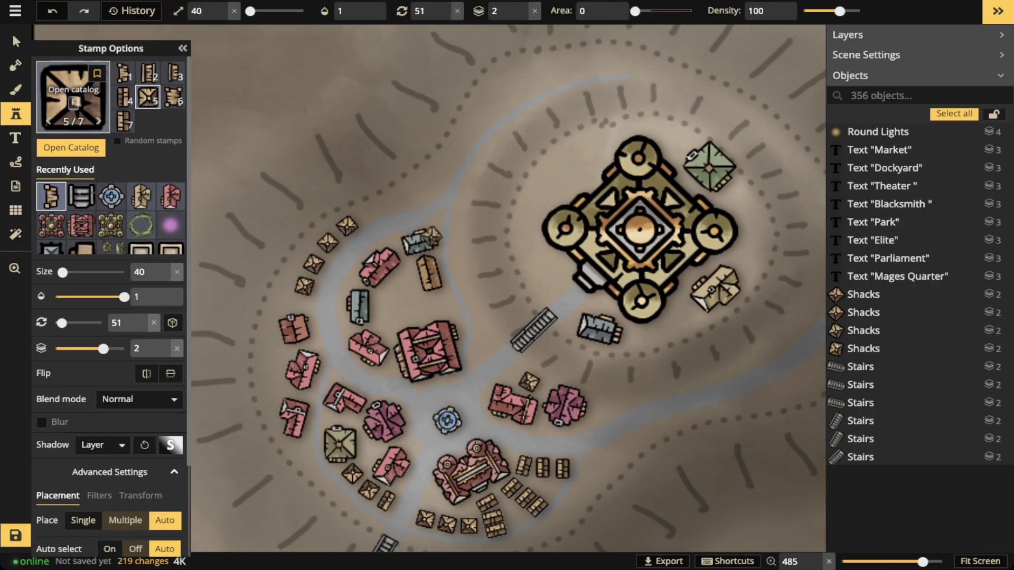
left_click(71, 147)
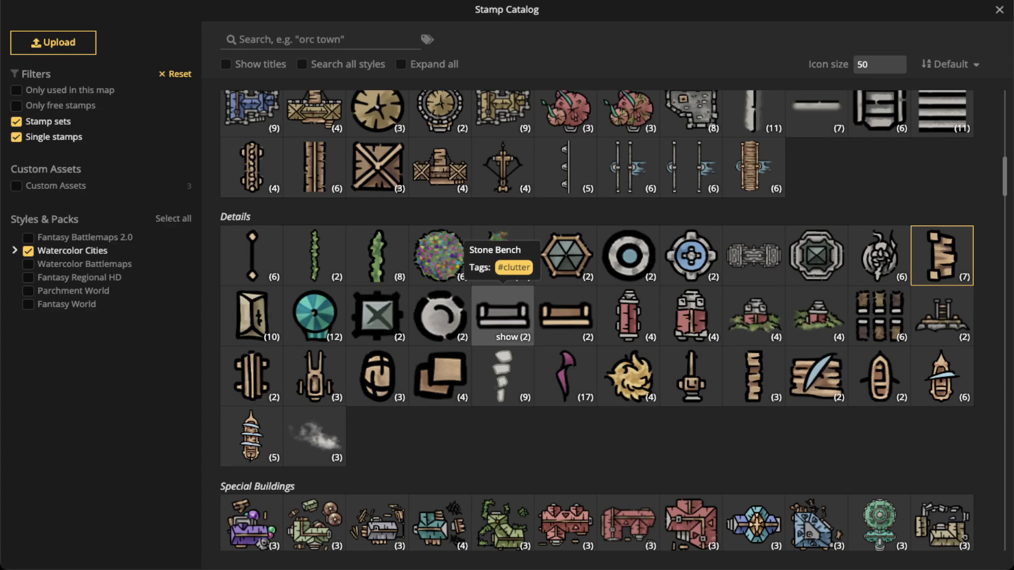
left_click(502, 315)
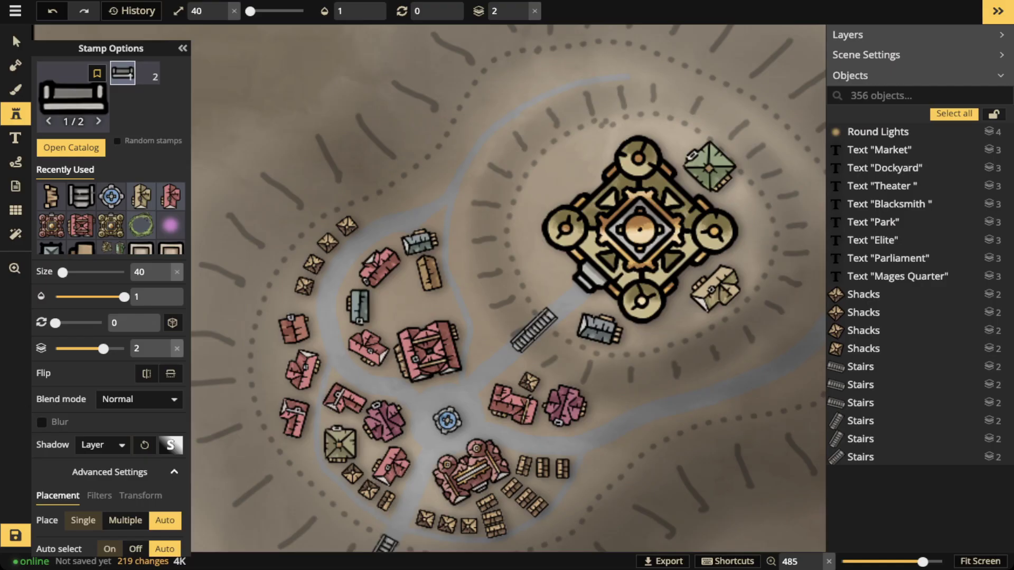
scroll(429, 417, "up", 6)
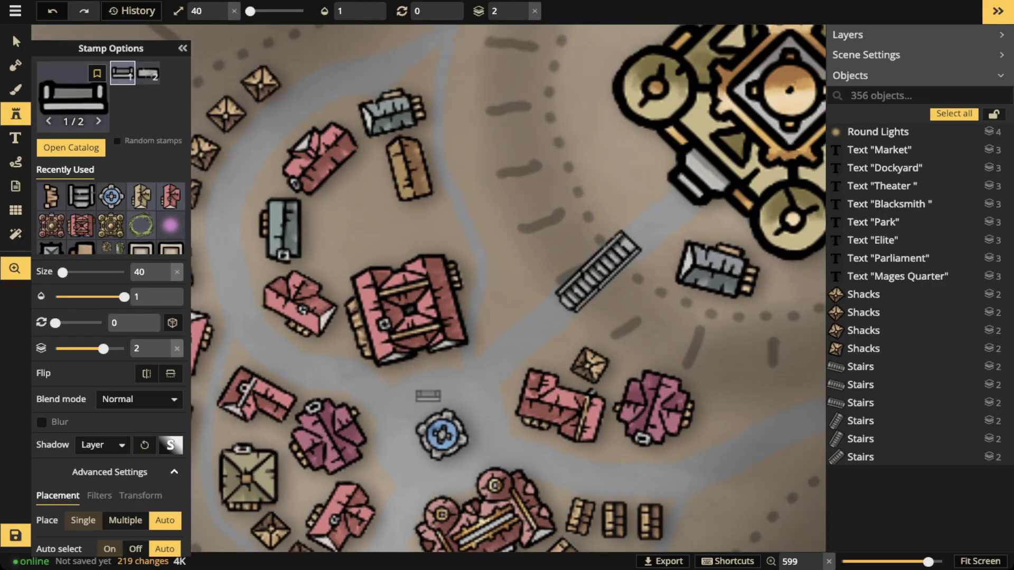
scroll(444, 395, "up", 1)
scroll(421, 371, "up", 7)
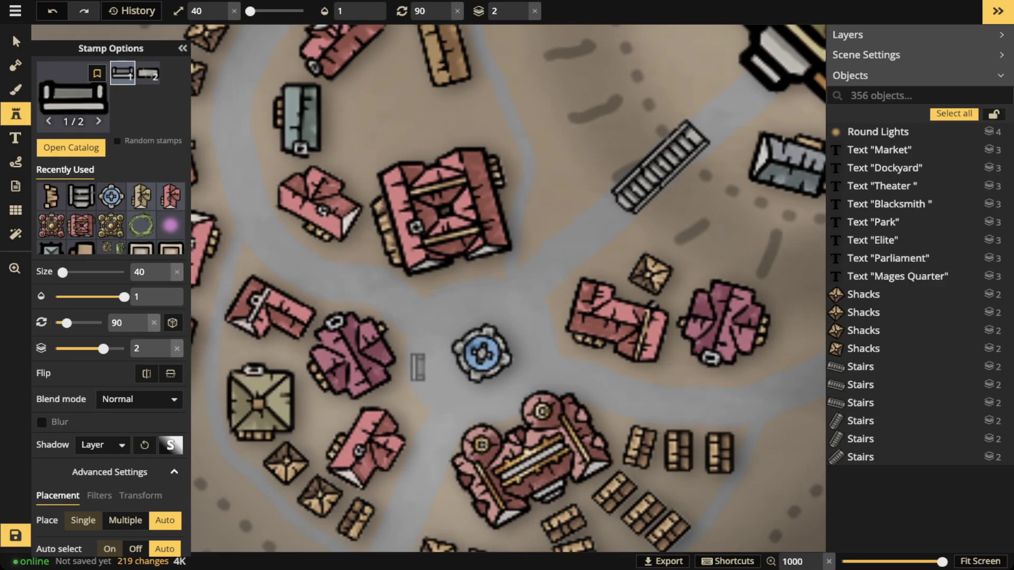
left_click(417, 367)
Place two more stone benches facing the fountain, one to its north and one to its east rotated to 255°.
scroll(479, 287, "up", 4)
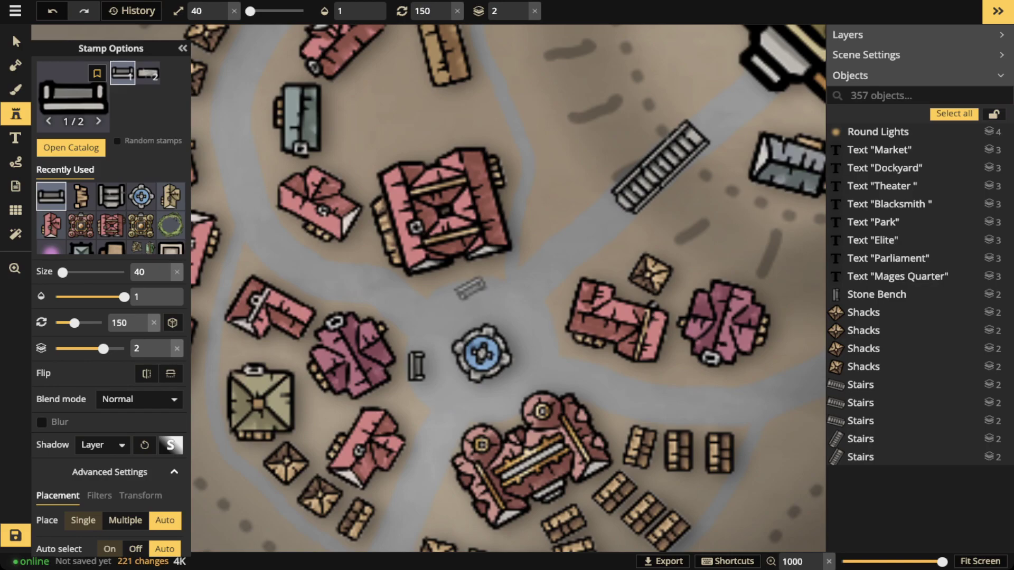
left_click(465, 288)
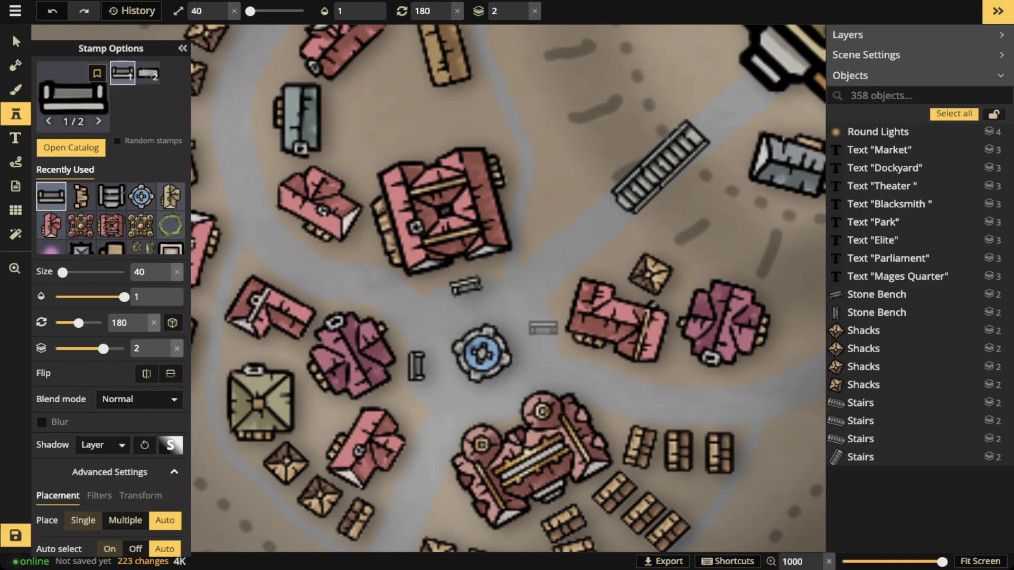
scroll(543, 330, "up", 6)
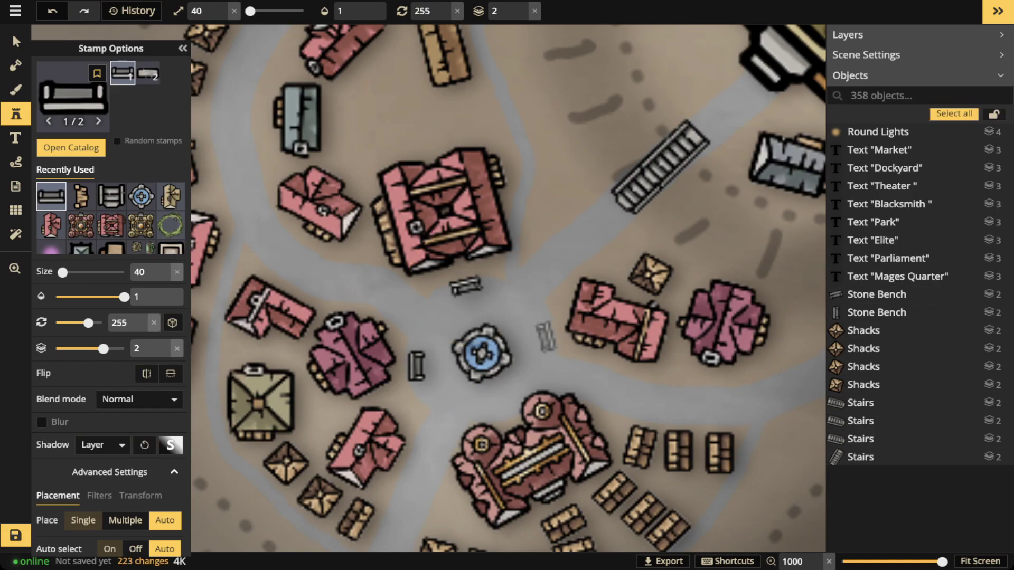
left_click(544, 335)
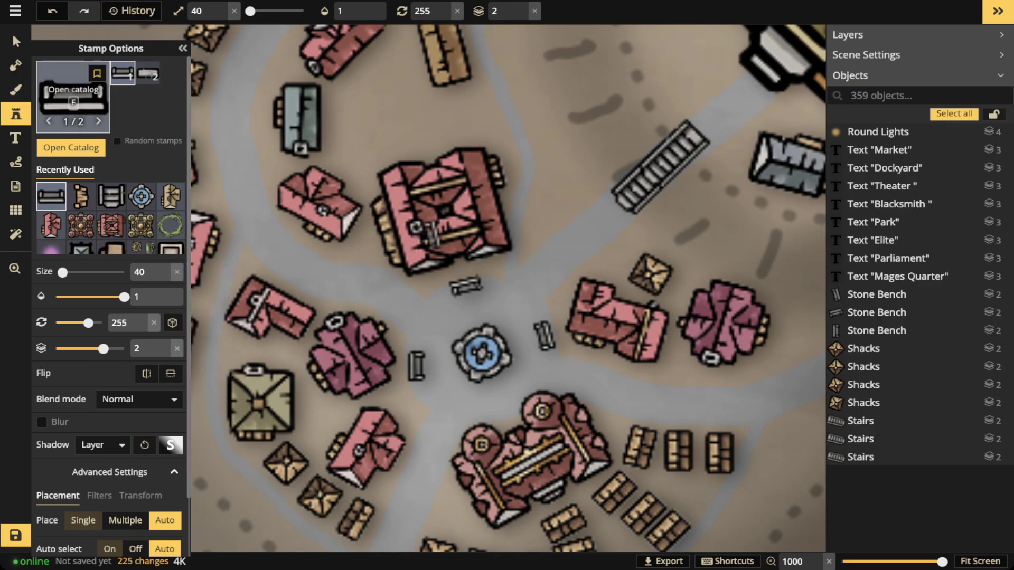
Choose the Barrels stamps at size 30 with random variants and place a barrel just west of the twin-towered red building.
left_click(73, 101)
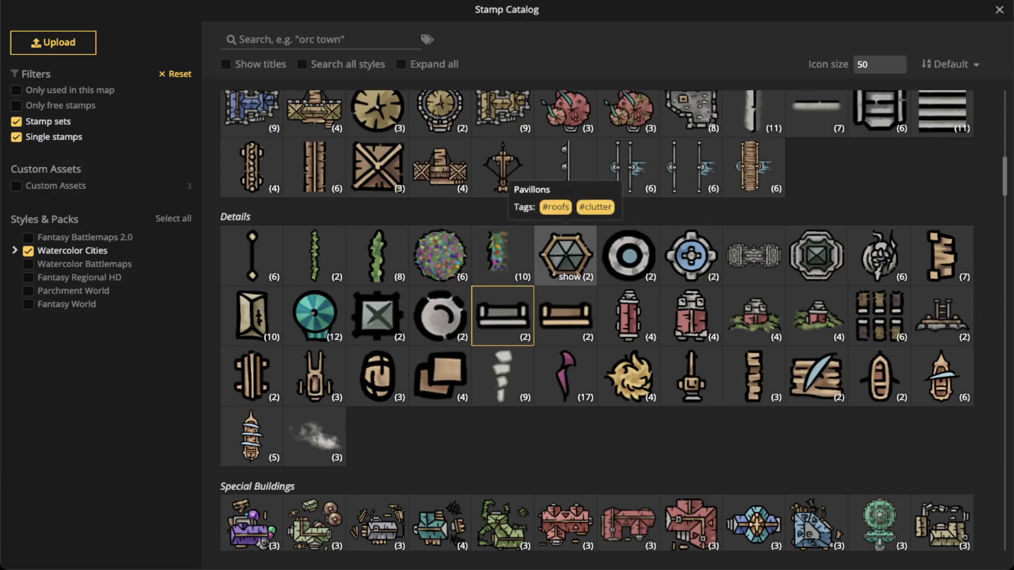
left_click(377, 376)
left_click_drag(614, 419, 535, 228)
scroll(592, 306, "down", 1)
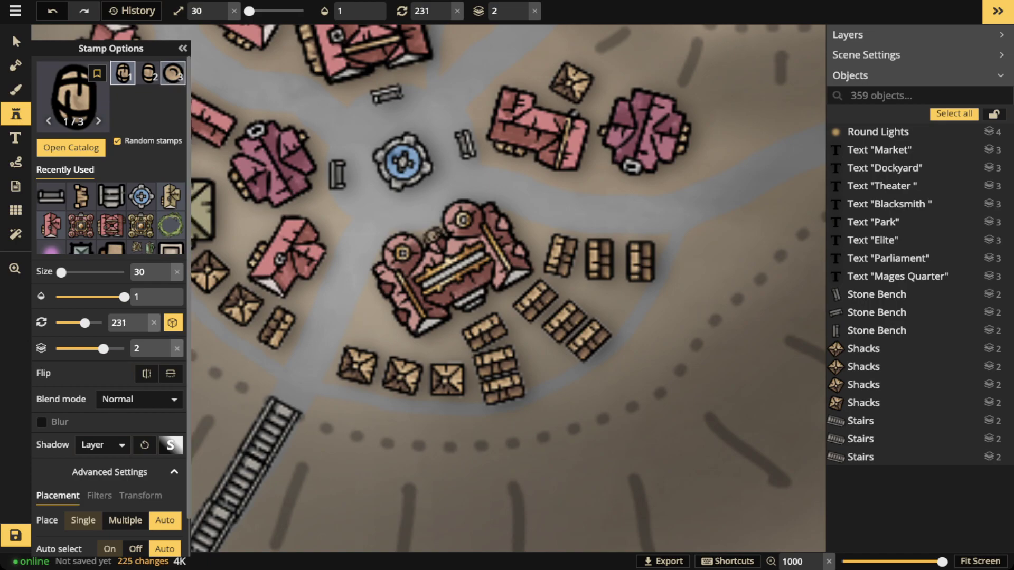
left_click(173, 73)
left_click(372, 303)
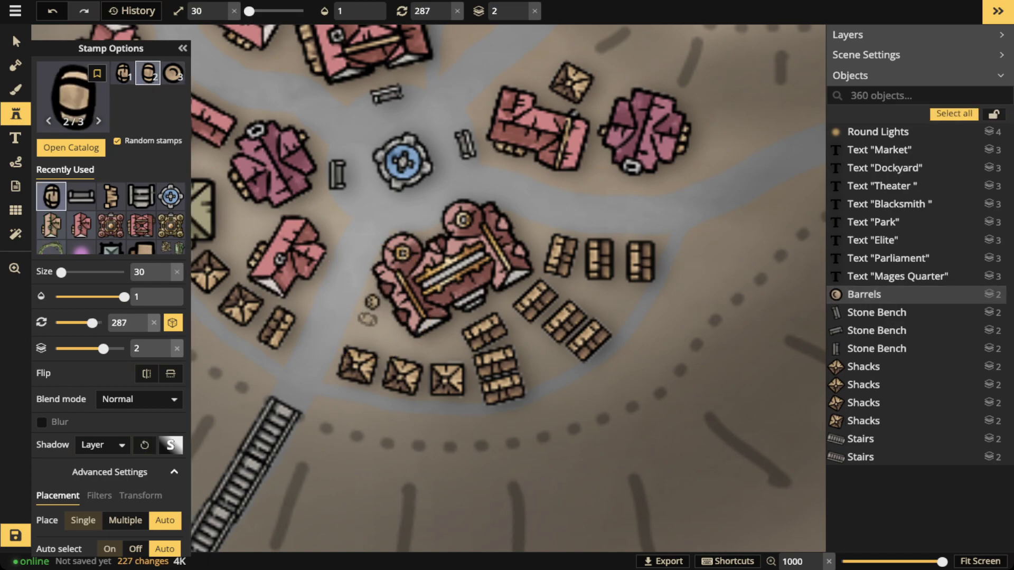
Add three more barrels beside the first one and another between the twin-towered building and the shacks east of it.
left_click(368, 319)
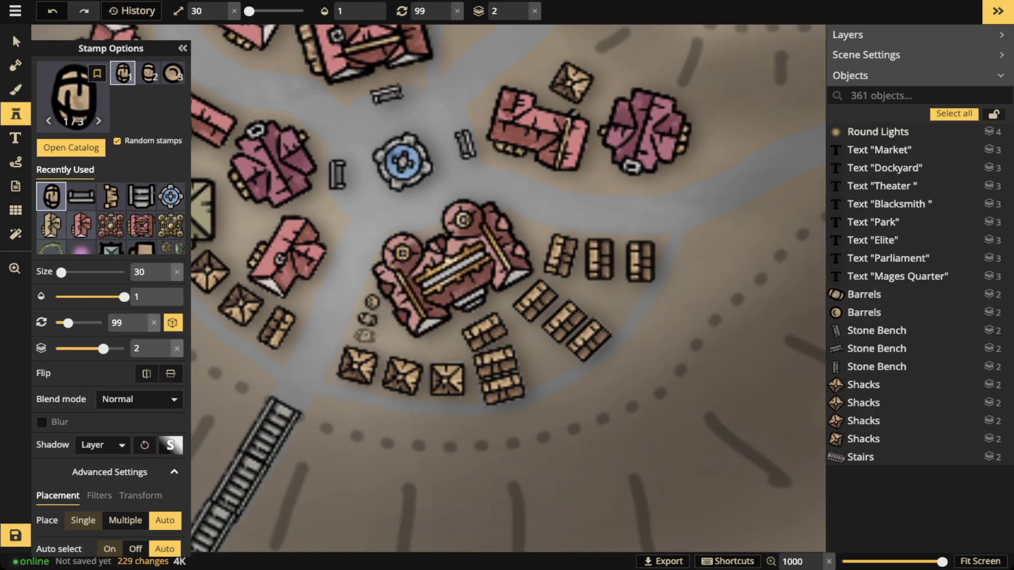
left_click(365, 335)
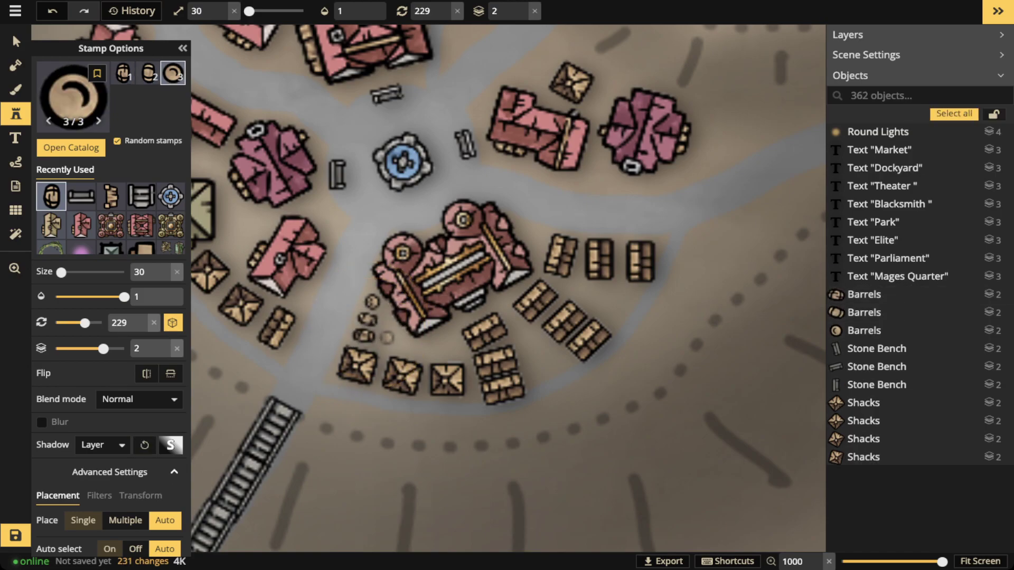
left_click(386, 328)
left_click(577, 222)
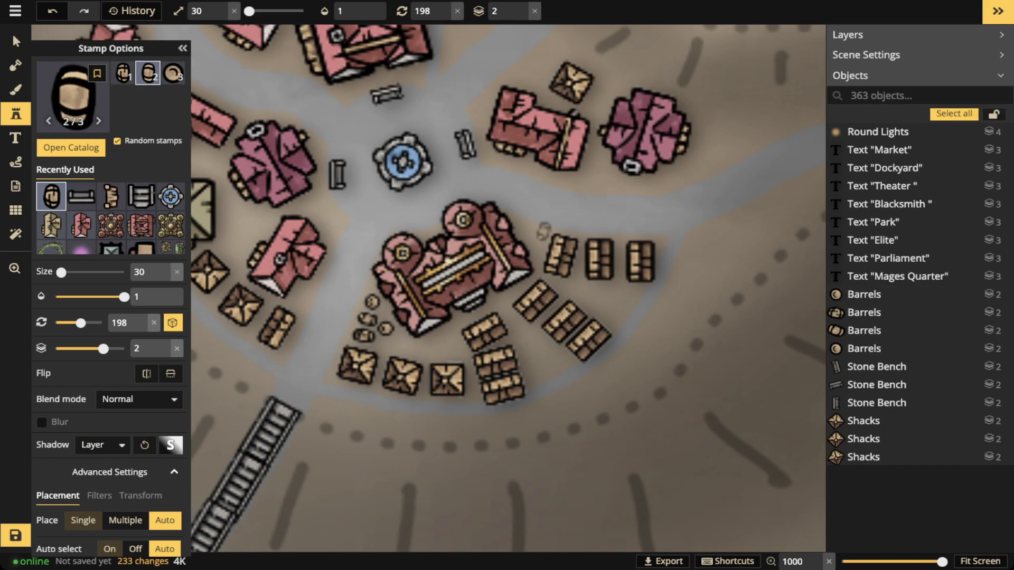
left_click(536, 241)
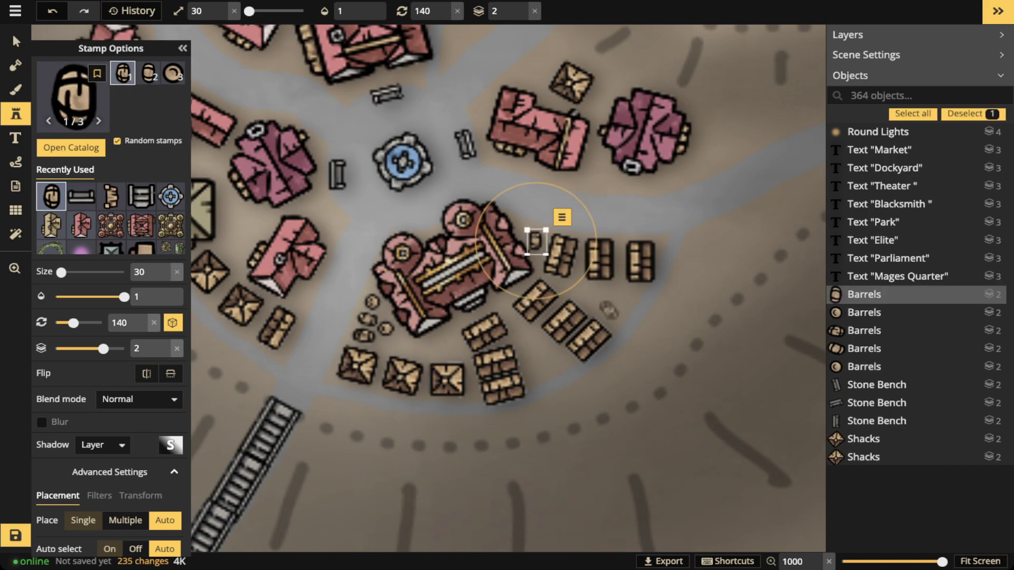
Choose a square box from the Crates stamps and place it at size 30 beside the southeastern shacks.
key("f")
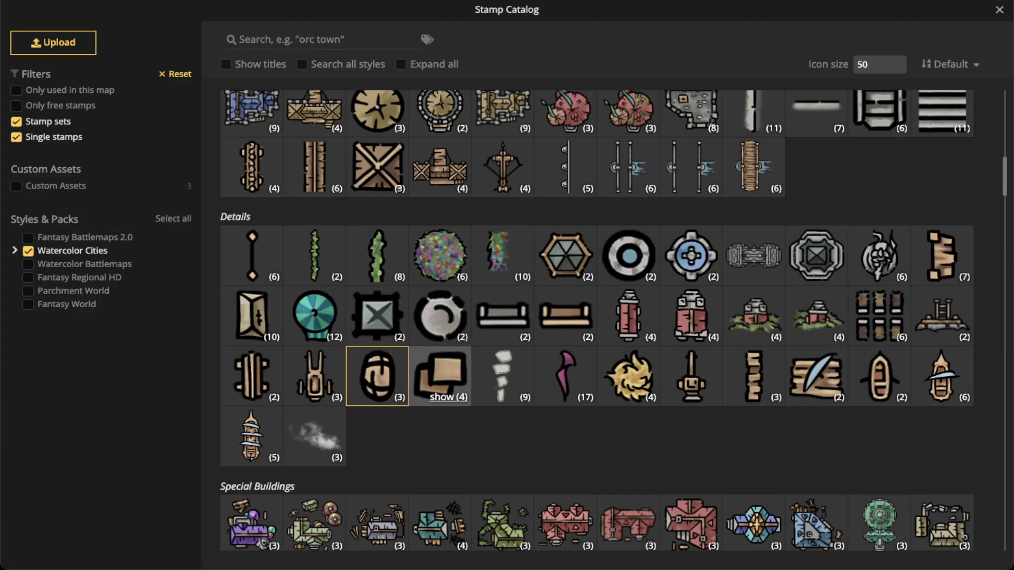
left_click(448, 397)
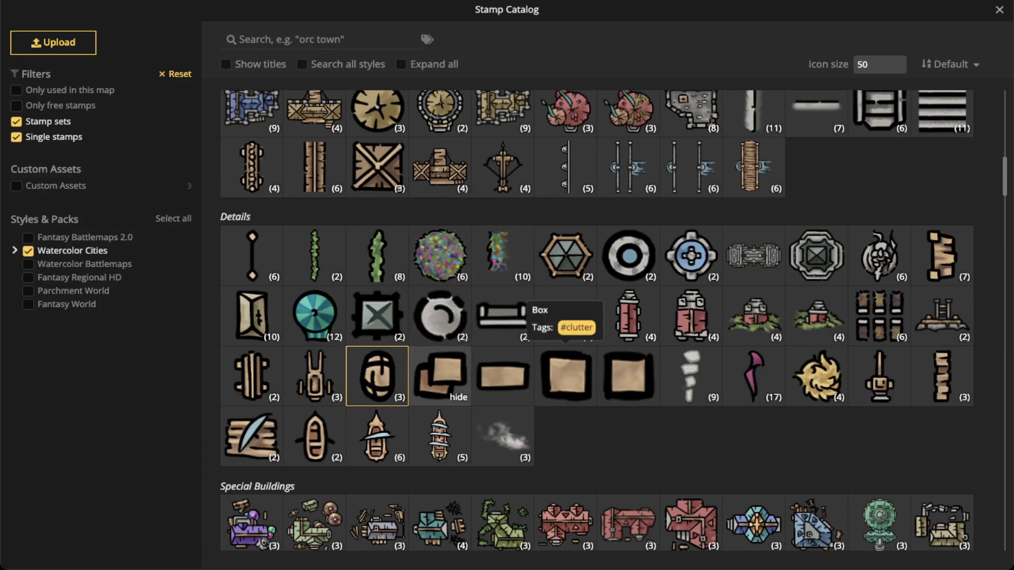
left_click(565, 375)
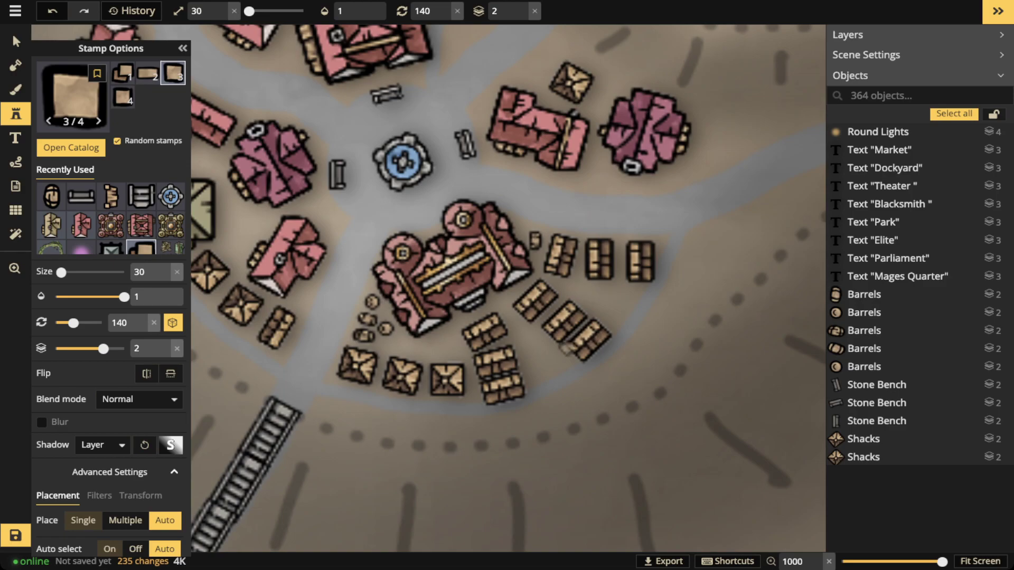
left_click(555, 361)
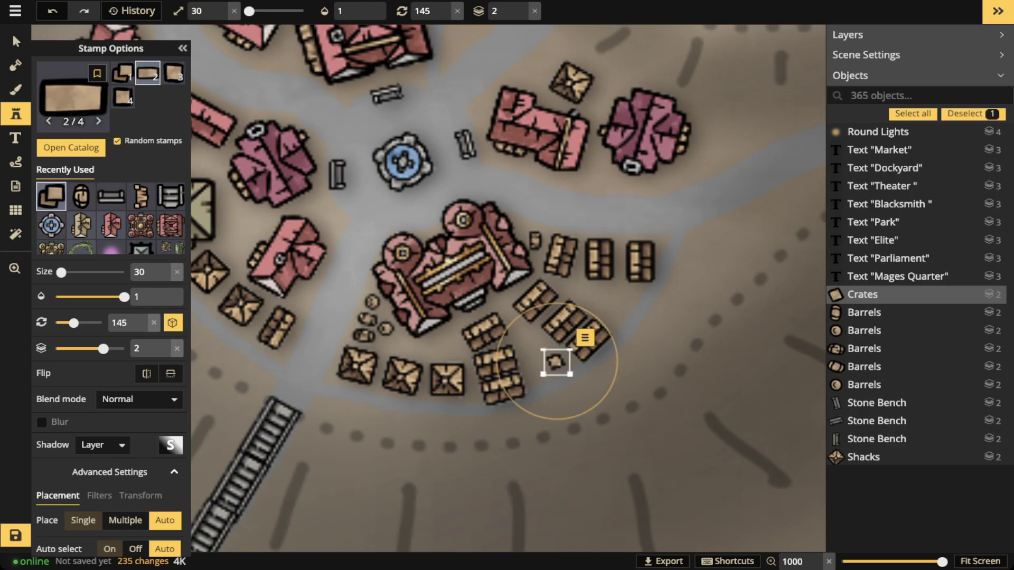
Place crates south of the eastern shacks, beside the red building northeast of the fountain, and around the houses west of it.
scroll(620, 309, "down", 9)
left_click(599, 294)
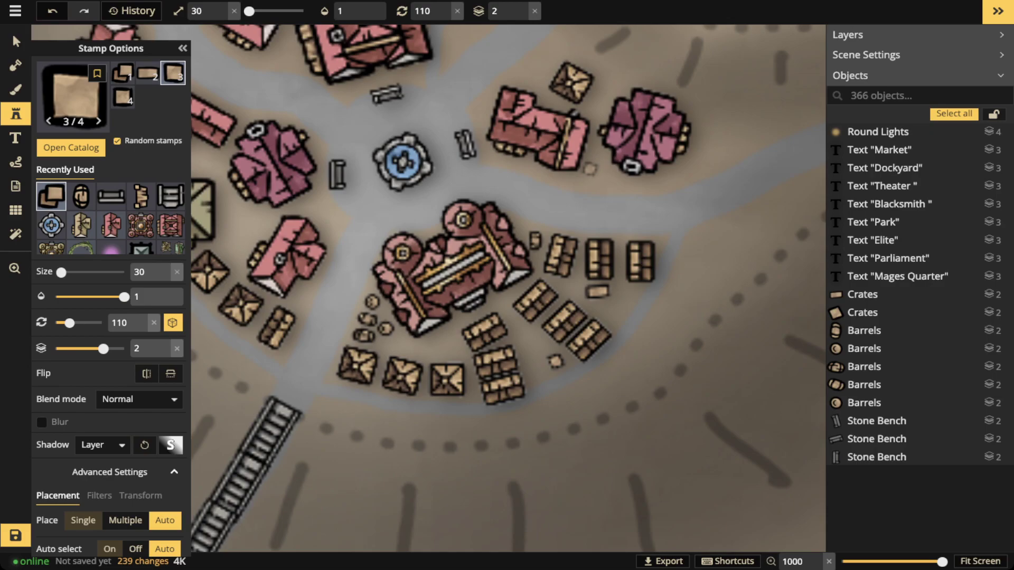
left_click(590, 169)
left_click_drag(333, 184, 591, 226)
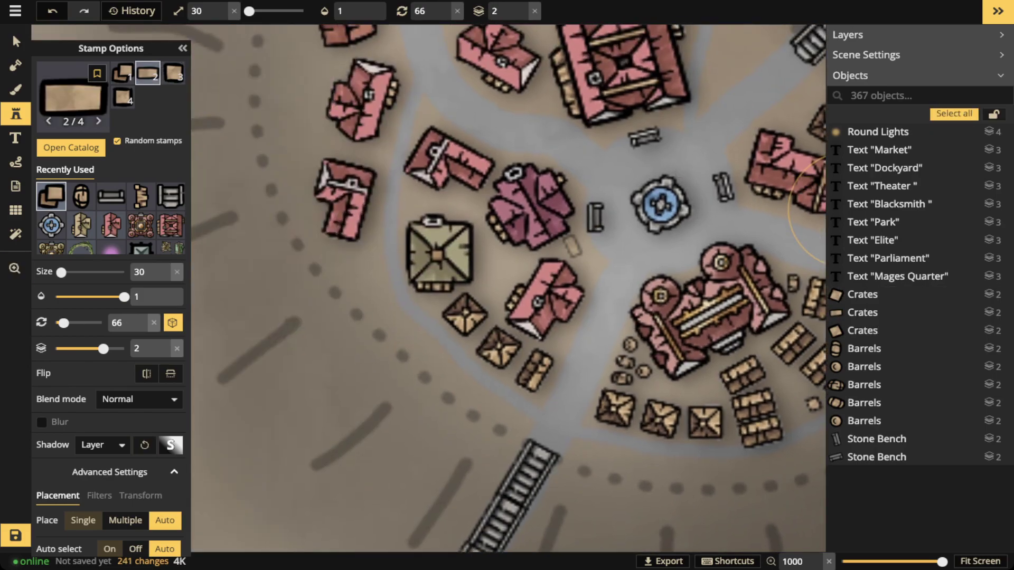
left_click(570, 246)
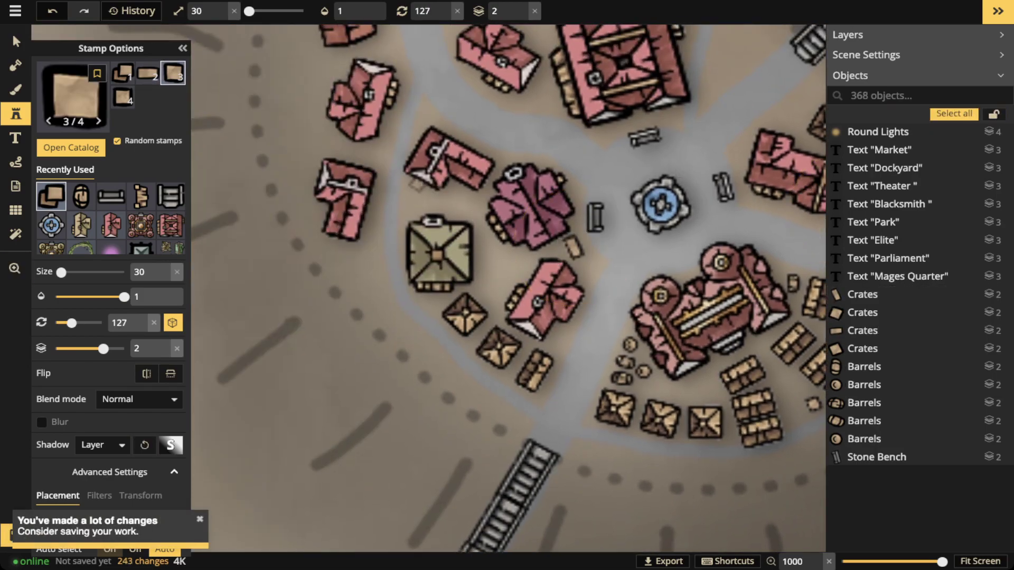
left_click(410, 200)
Scatter more size 30 crates along the western houses, below the northwestern shacks, and beside the orange and teal buildings.
left_click_drag(385, 67, 392, 253)
left_click(396, 233)
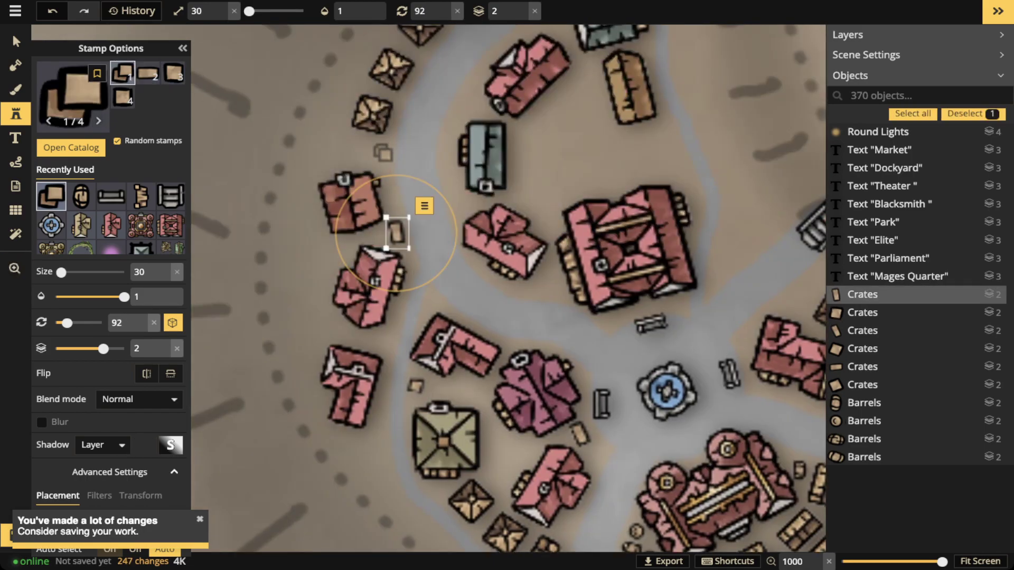
left_click(380, 153)
left_click_drag(653, 140, 502, 207)
left_click(510, 196)
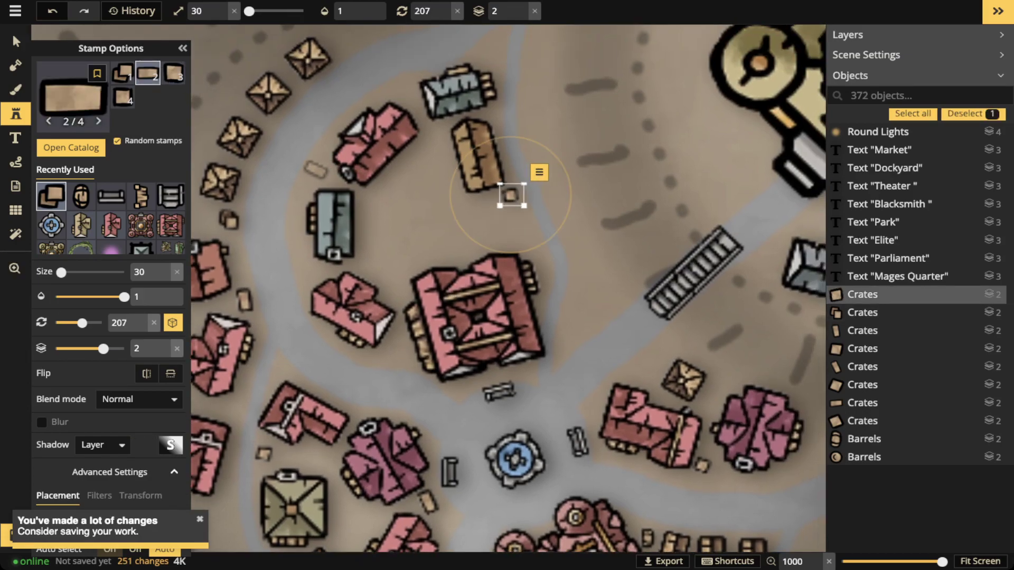
key("Escape")
left_click(315, 168)
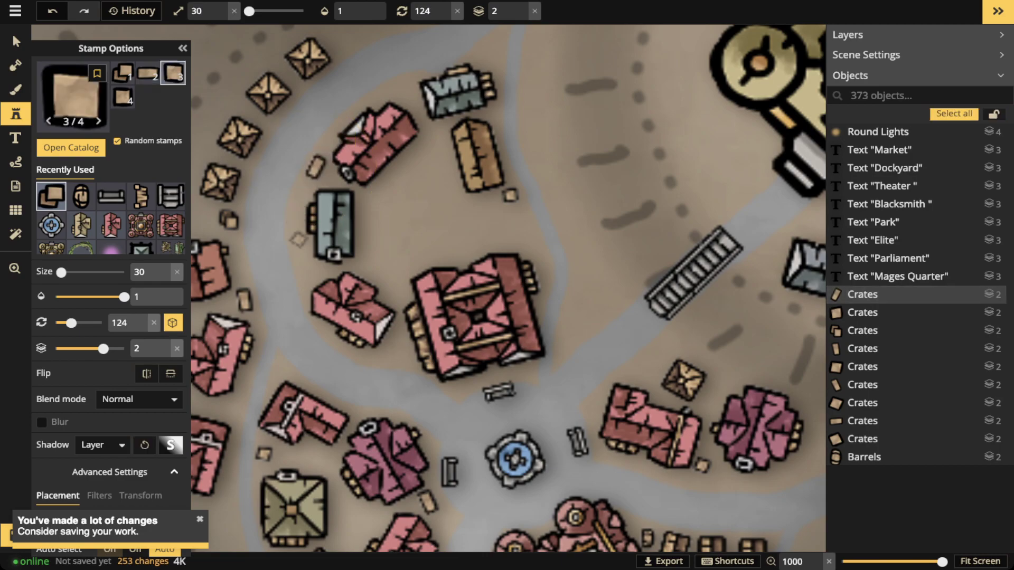
left_click(300, 248)
Place three crates around the small yellow building southeast of the palace, one southwest of it and two to its north and northeast.
scroll(587, 162, "down", 3)
key("space")
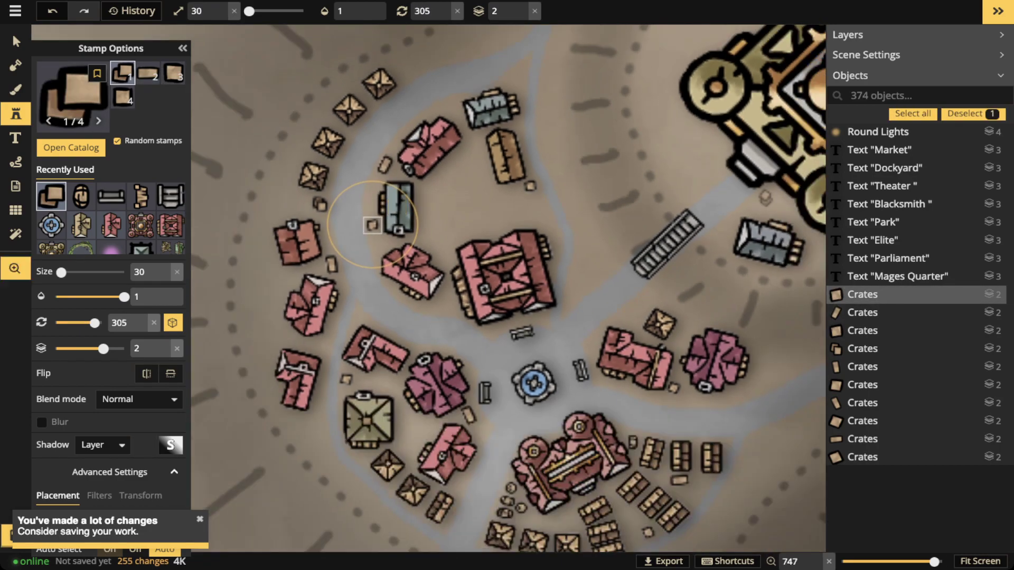
left_click_drag(766, 199, 519, 204)
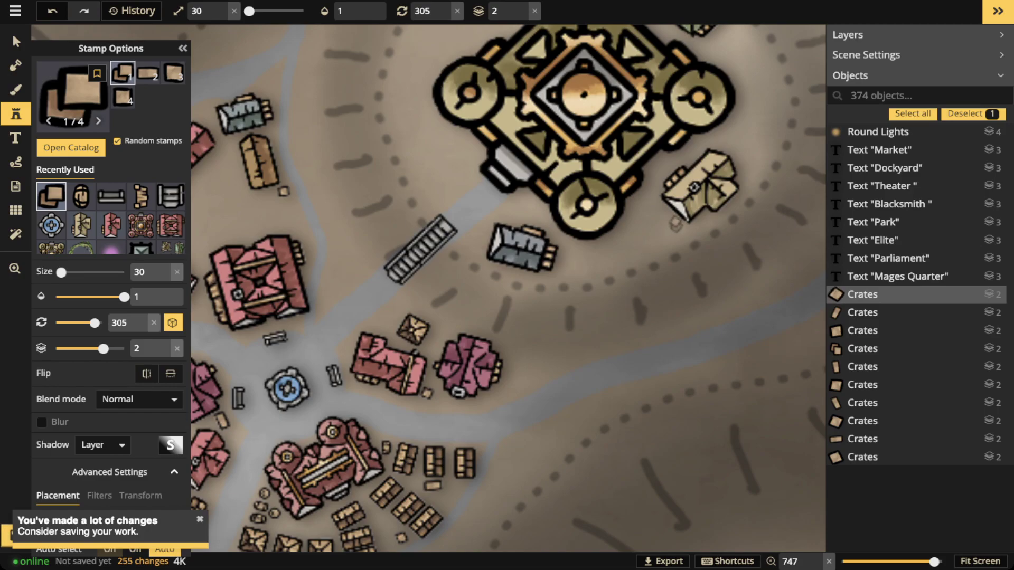
left_click(673, 224)
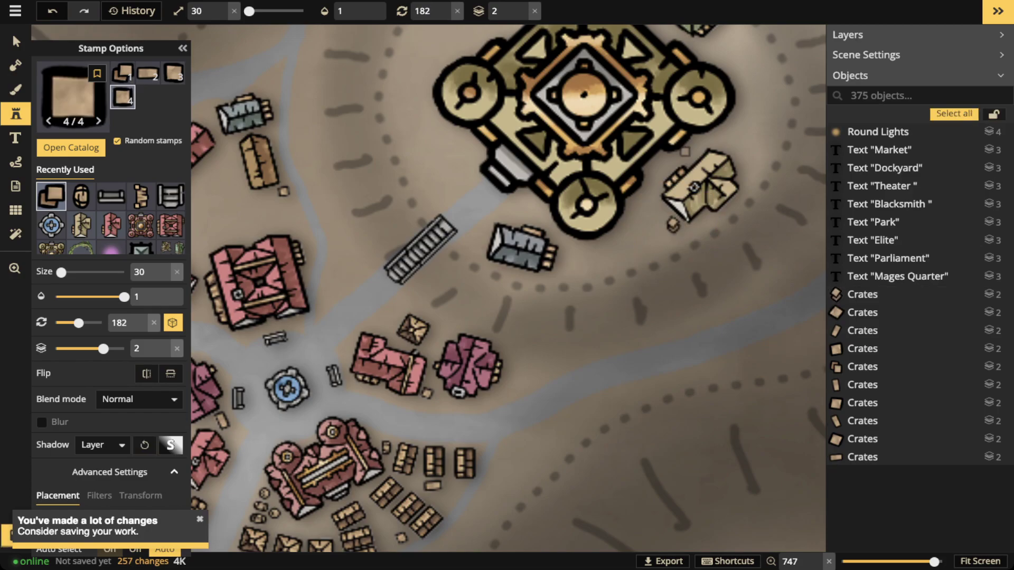
left_click(724, 138)
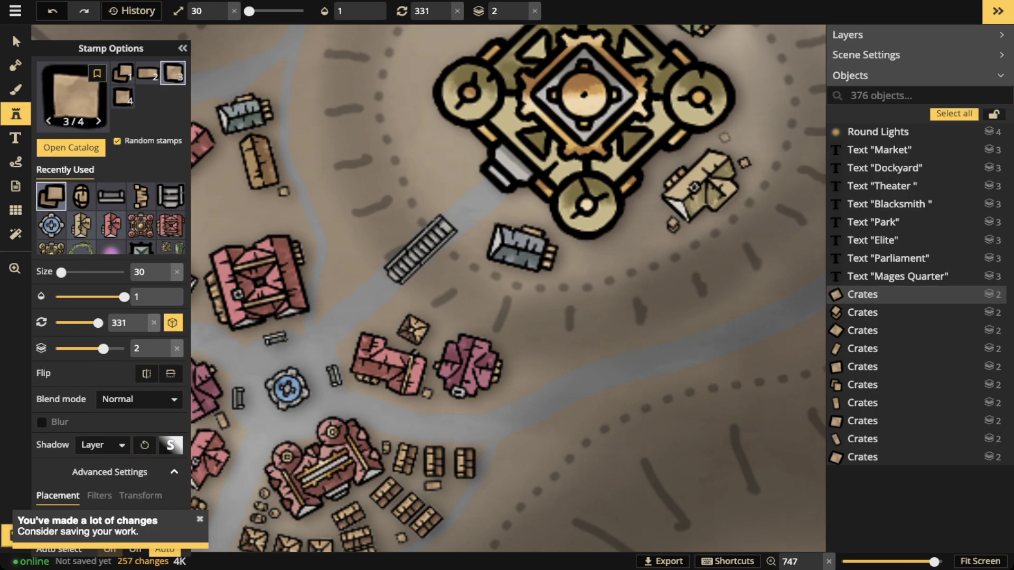
left_click(720, 142)
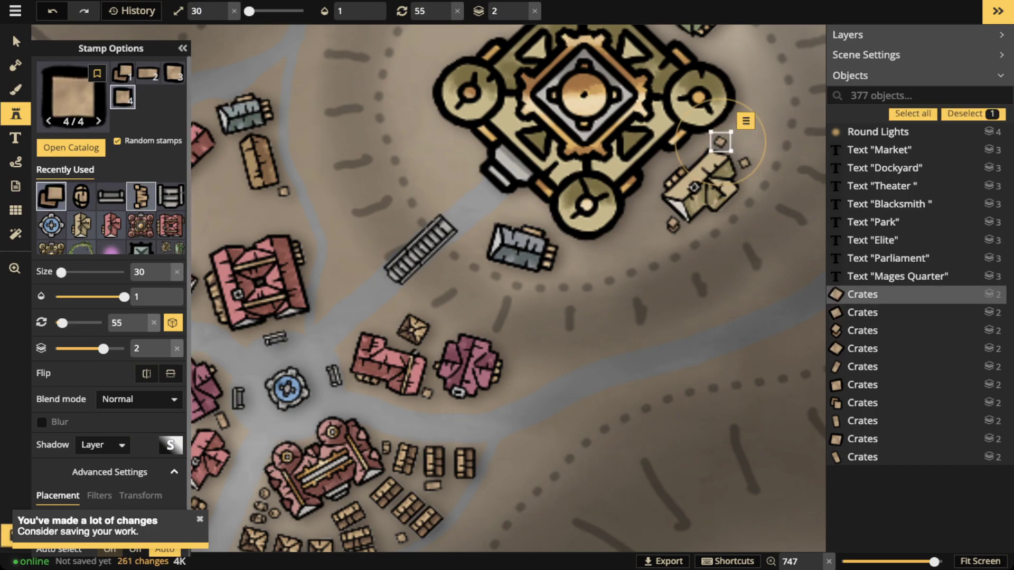
Place two Shacks of variant 4 at size 40 northeast of the small yellow building, rotated to 111° and 96°.
left_click(141, 196)
left_click_drag(738, 129, 664, 207)
scroll(665, 206, "up", 2)
left_click_drag(390, 540, 447, 447)
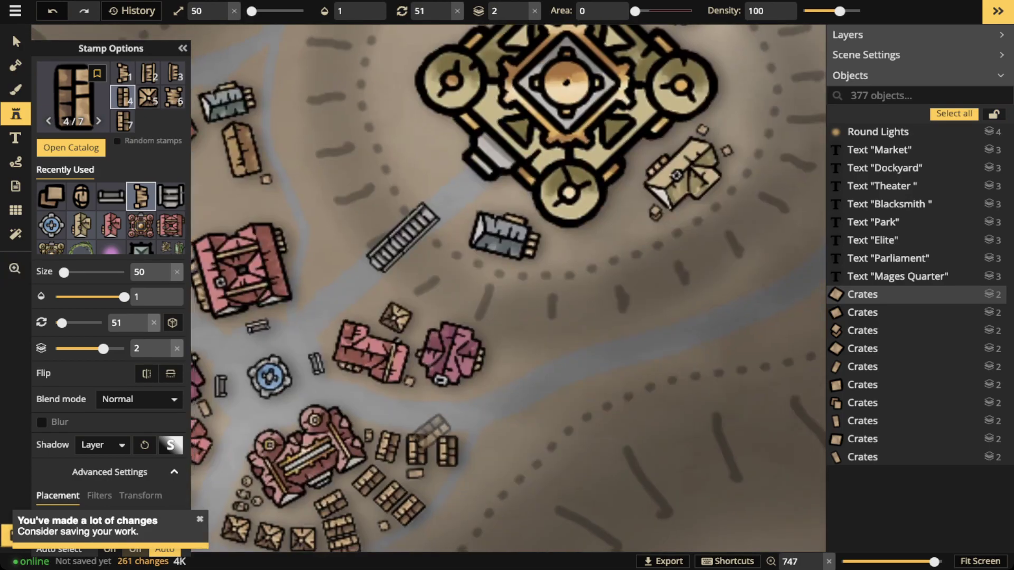
scroll(447, 450, "down", 1)
scroll(446, 450, "down", 2)
scroll(447, 450, "down", 1)
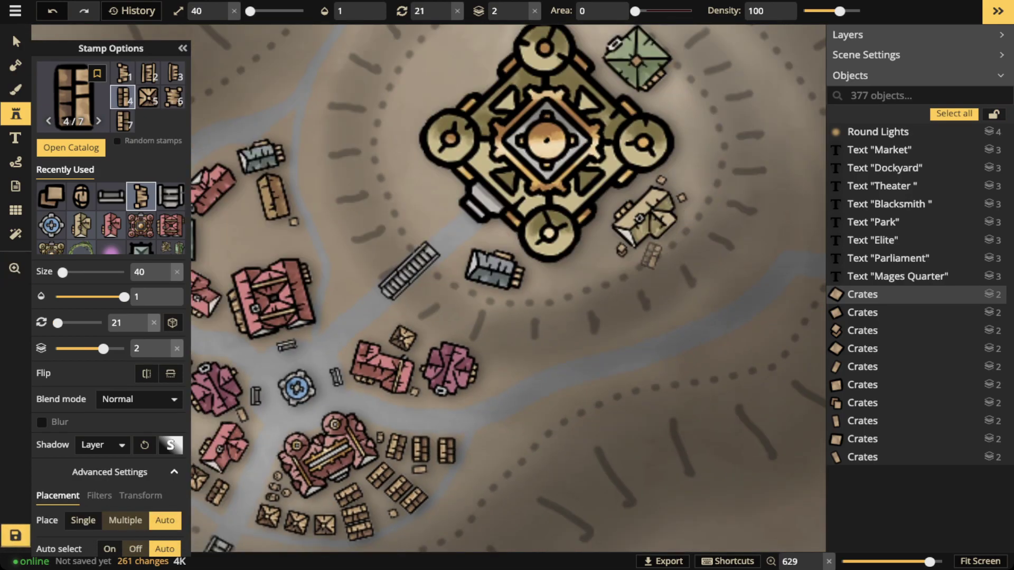
scroll(691, 165, "up", 6)
left_click(688, 174)
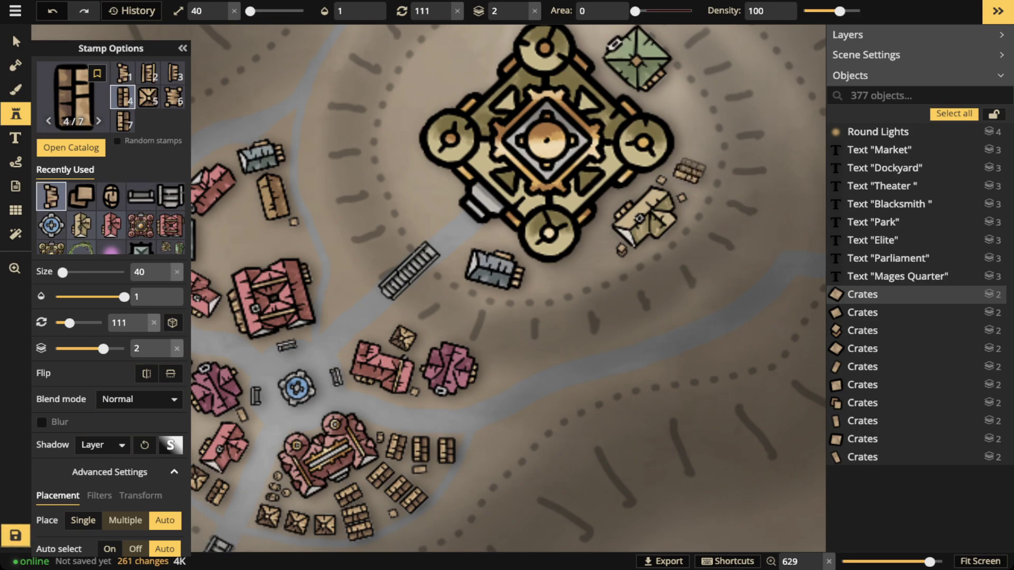
scroll(693, 152, "down", 1)
left_click(693, 152)
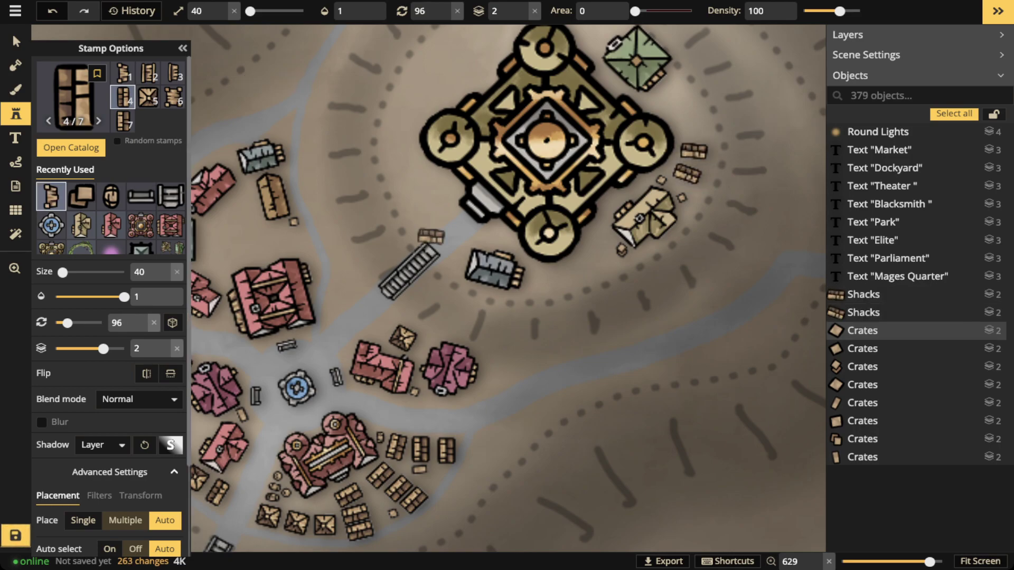
Place a square-roofed shack, variant 5, at size 40 and rotation 156° southwest of the small yellow building.
left_click(148, 98)
scroll(425, 207, "up", 1)
scroll(425, 207, "up", 2)
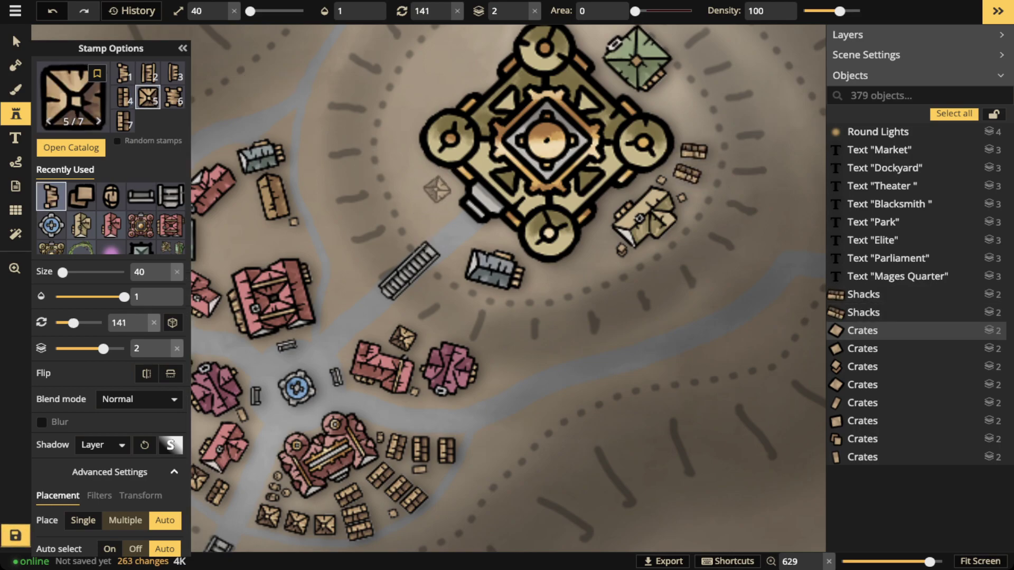
scroll(590, 267, "up", 1)
left_click(590, 266)
scroll(346, 225, "down", 2)
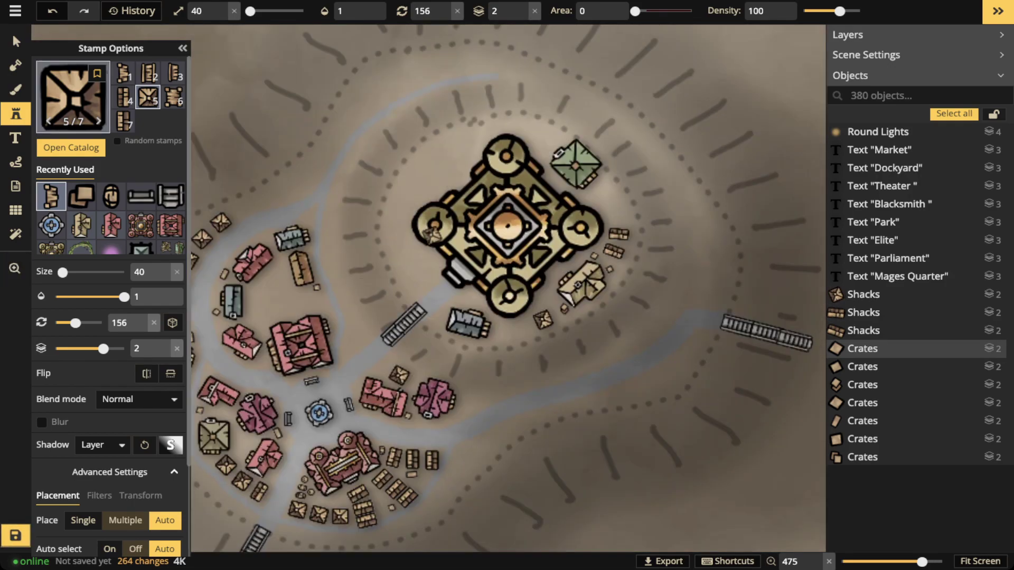
Move the grey building south of the palace to its northwest side and rotate it to follow the hill's edge.
left_click(16, 41)
left_click(469, 323)
left_click_drag(469, 323, 448, 151)
scroll(402, 260, "up", 7)
scroll(435, 167, "up", 1)
scroll(440, 161, "up", 1)
left_click(475, 359)
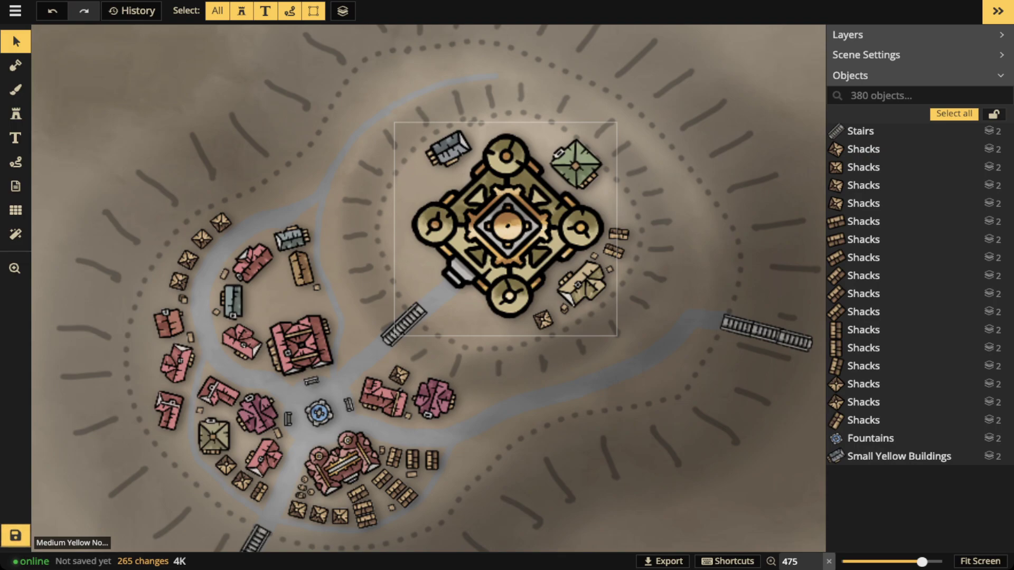
Choose the Green Light texture for the background brush.
scroll(324, 289, "up", 5)
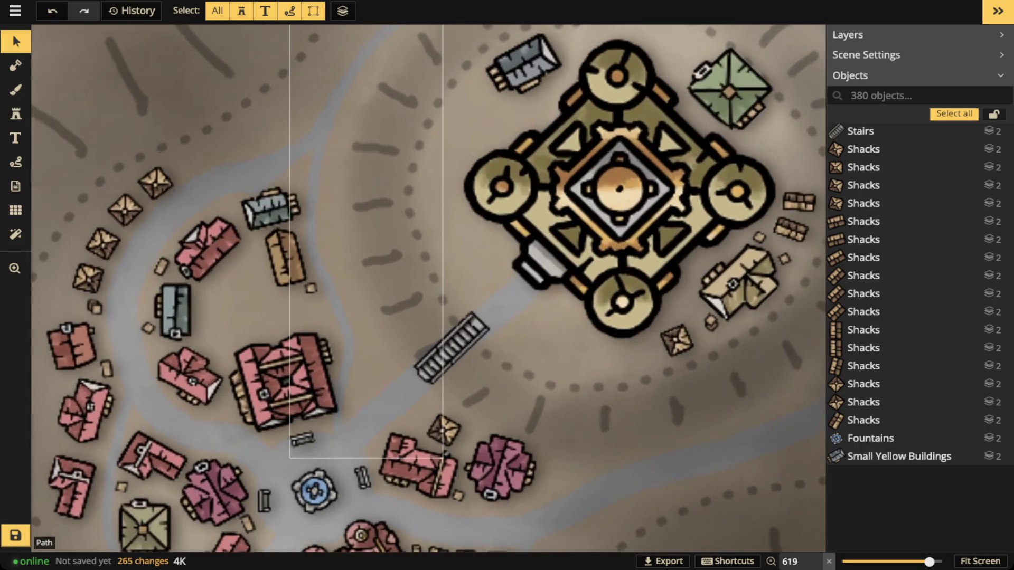
key("space")
left_click_drag(324, 289, 442, 254)
scroll(410, 265, "down", 2)
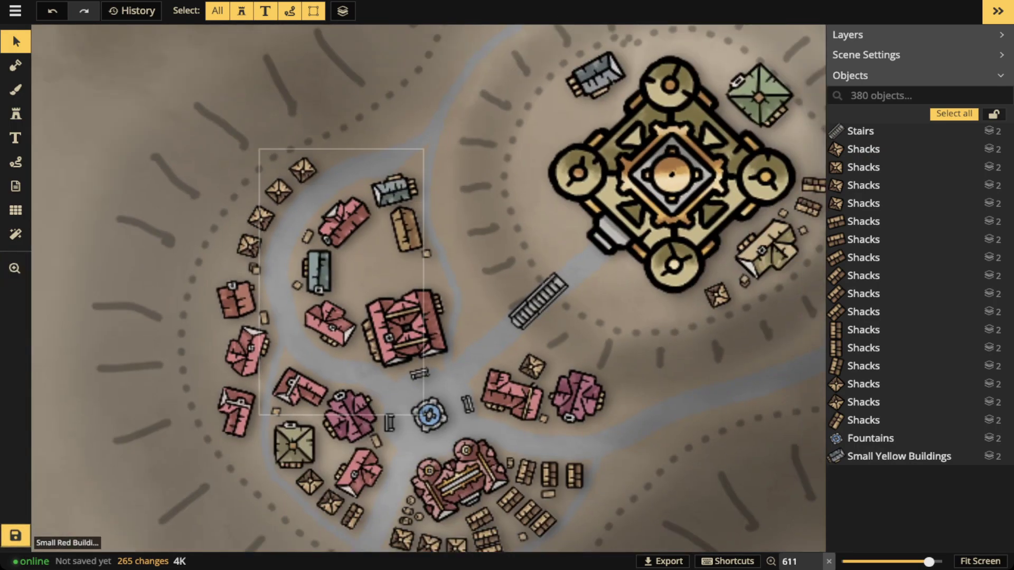
left_click(16, 89)
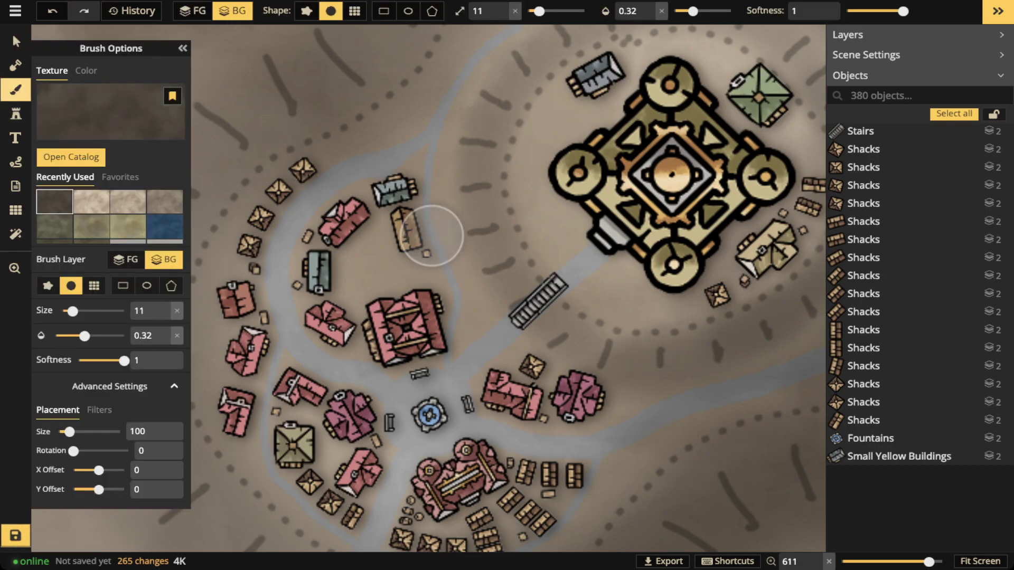
key("f")
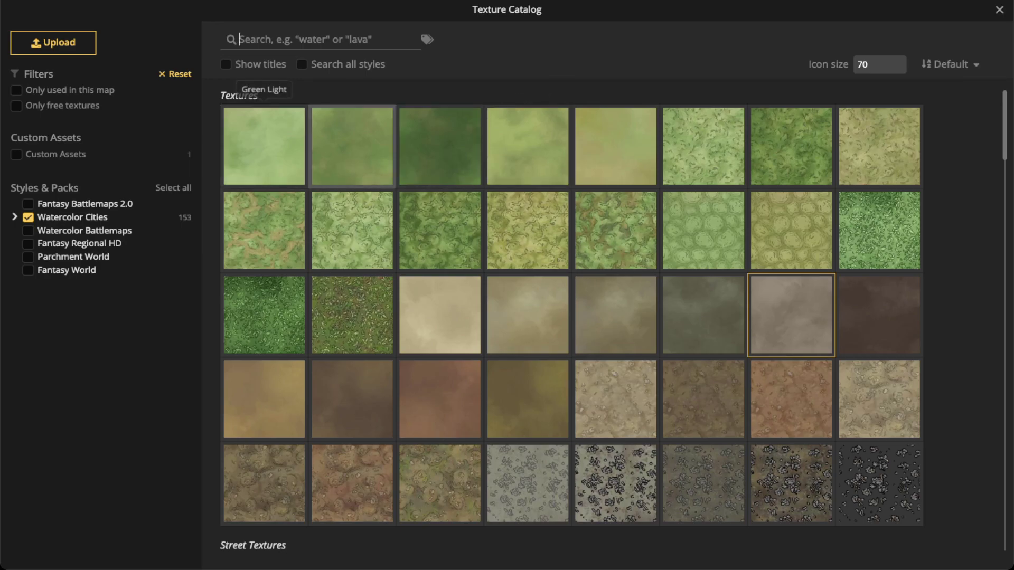
left_click(264, 146)
Set the brush opacity to 1 and its softness to 0.
scroll(344, 326, "up", 2)
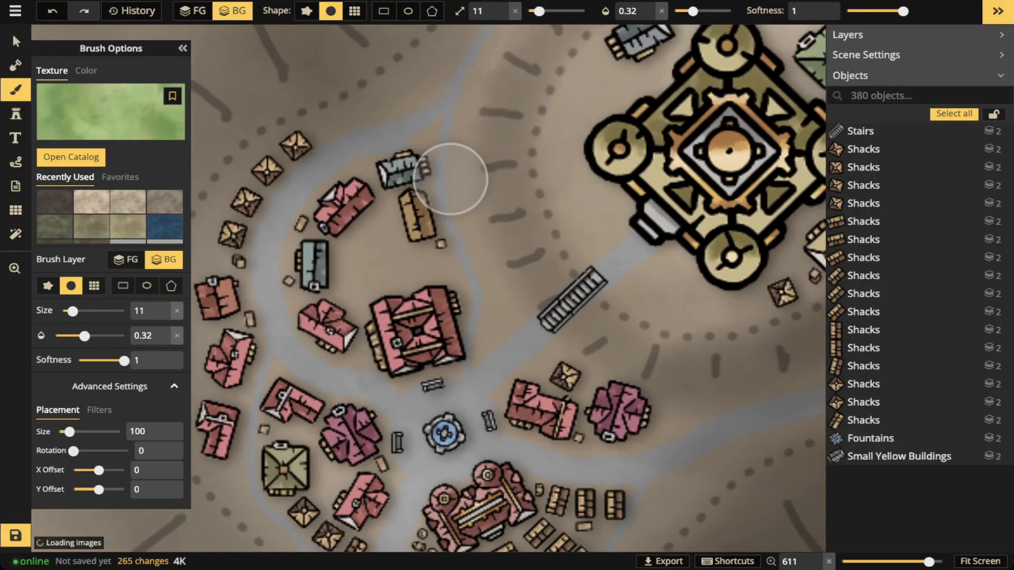
left_click_drag(693, 12, 755, 11)
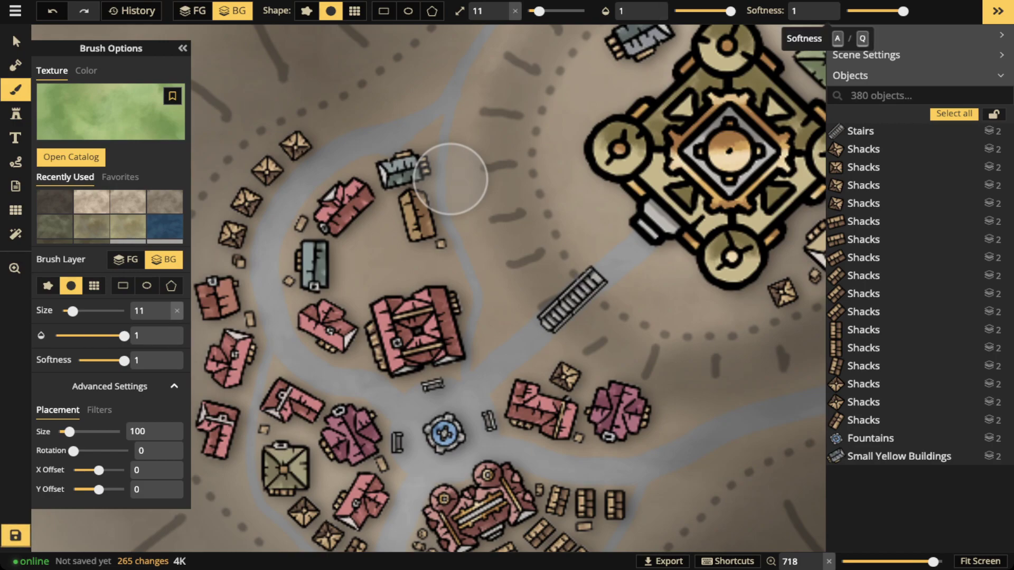
key("a")
key("a")
key("a")
key("a")
key("a")
key("a")
key("a")
key("a")
key("a")
key("a")
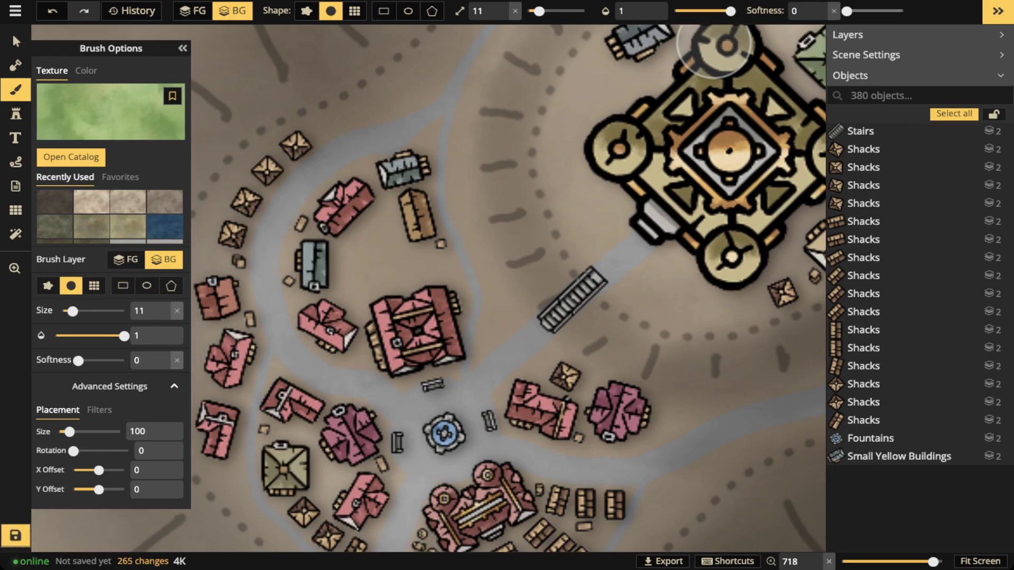
Reduce the brush size to 3 and paint a green lawn between the houses north of the large red building.
left_click_drag(538, 11, 536, 11)
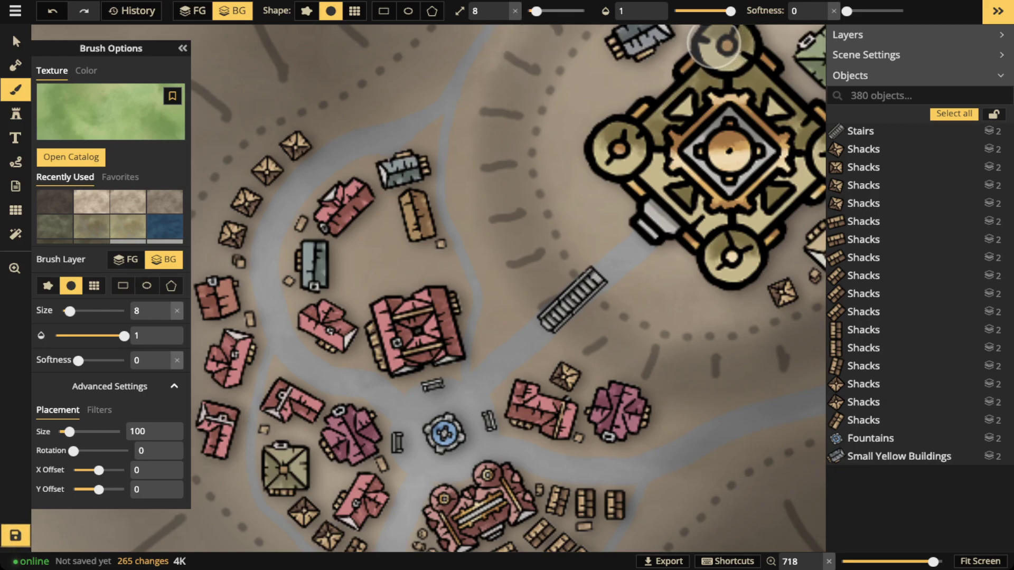
key("bracketleft")
key("bracketleft")
key("bracketleft")
key("bracketleft")
key("bracketleft")
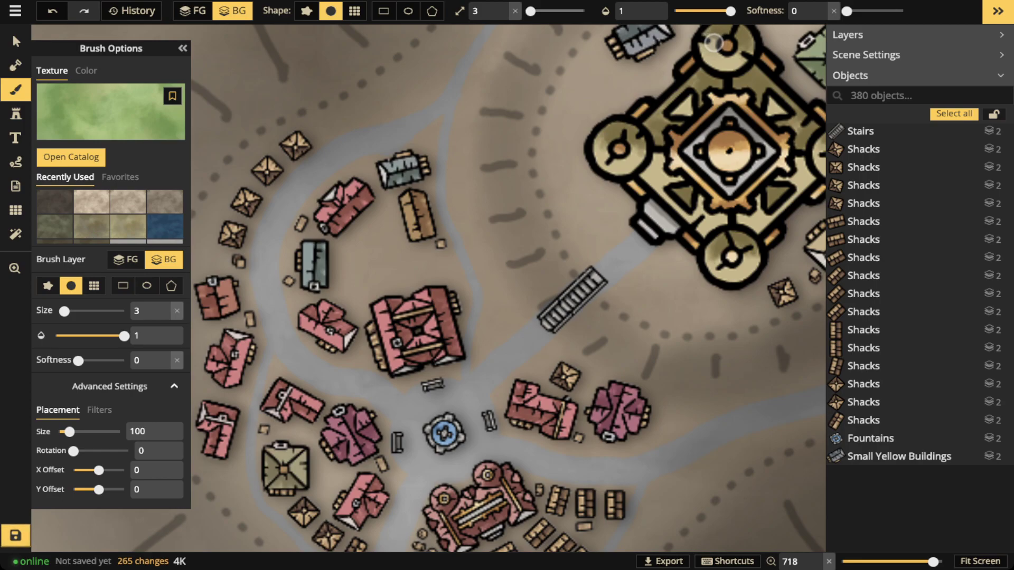
mouse_move(379, 221)
left_mouse_down()
mouse_move(355, 233)
mouse_move(348, 289)
mouse_move(369, 295)
mouse_move(404, 256)
mouse_move(386, 220)
mouse_move(355, 267)
mouse_move(392, 265)
mouse_move(398, 285)
mouse_move(351, 285)
mouse_move(362, 229)
mouse_move(379, 218)
left_mouse_up()
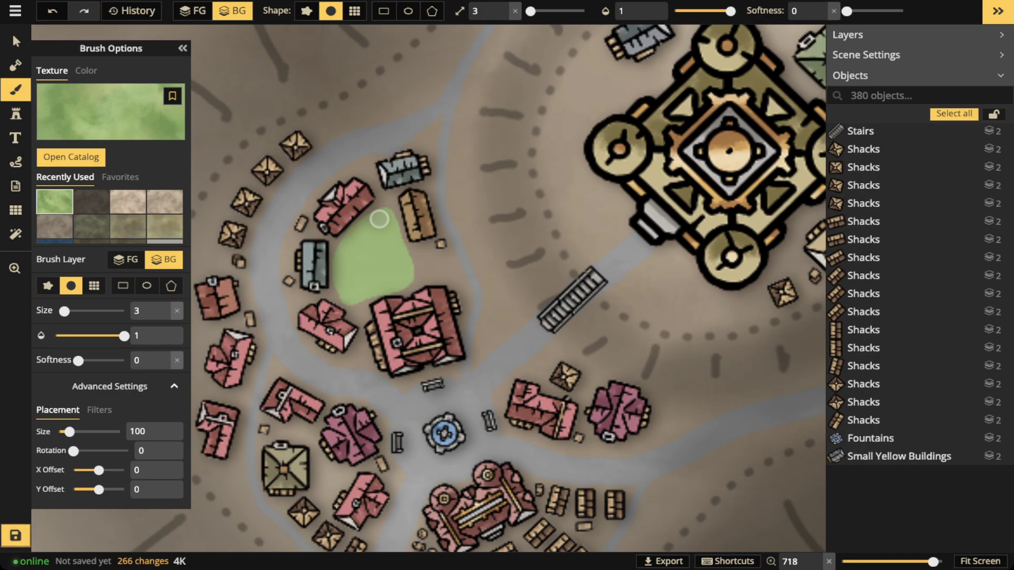
scroll(378, 218, "down", 3)
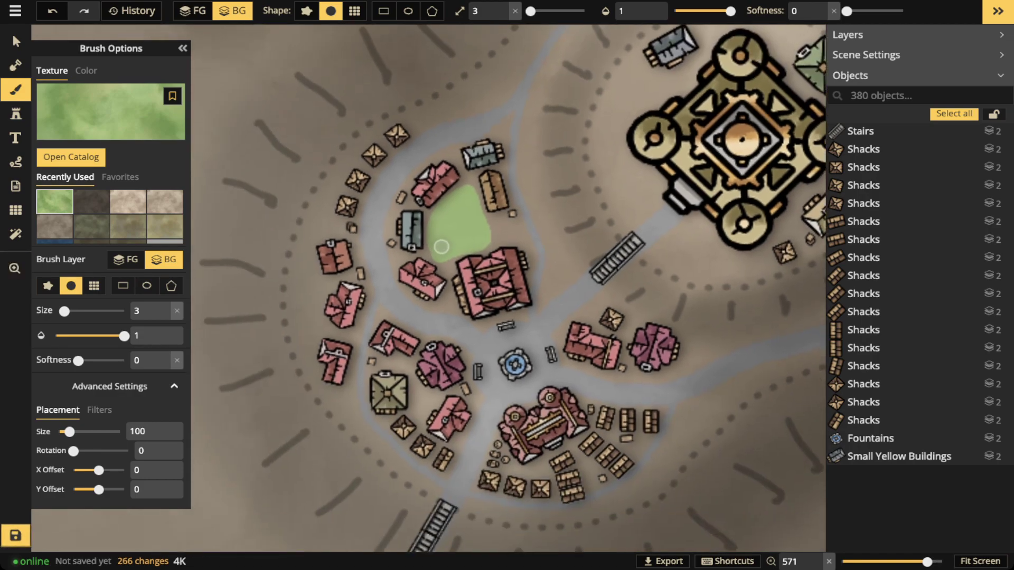
Paint grass patches on both sides of the palace's entrance path and a smaller one west of the stairs.
mouse_move(700, 232)
left_mouse_down()
mouse_move(668, 255)
mouse_move(694, 262)
mouse_move(692, 241)
left_mouse_up()
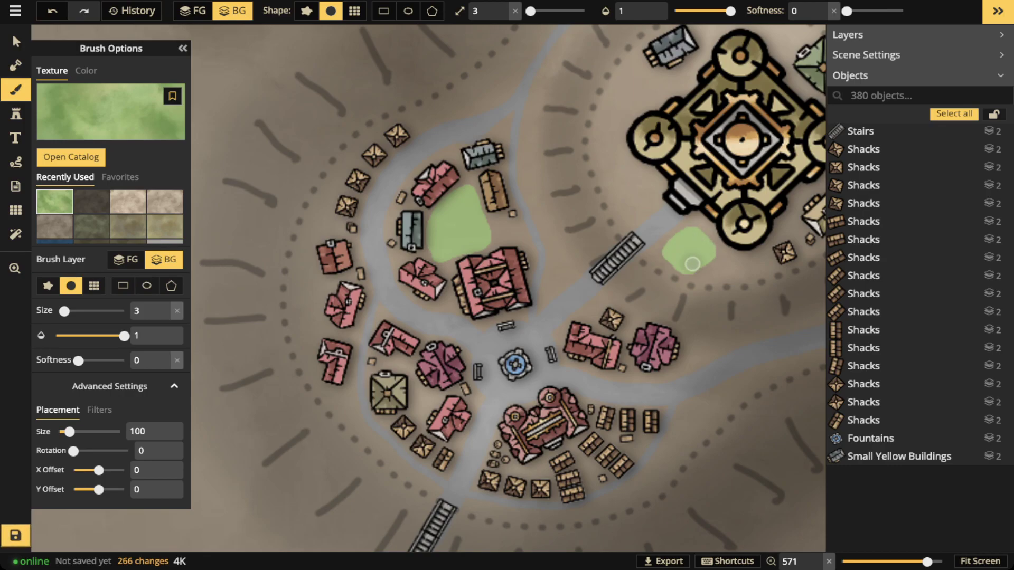
mouse_move(629, 179)
left_mouse_down()
mouse_move(617, 196)
mouse_move(632, 205)
mouse_move(643, 183)
mouse_move(629, 191)
left_mouse_up()
mouse_move(557, 260)
left_mouse_down()
mouse_move(568, 267)
mouse_move(556, 244)
left_mouse_up()
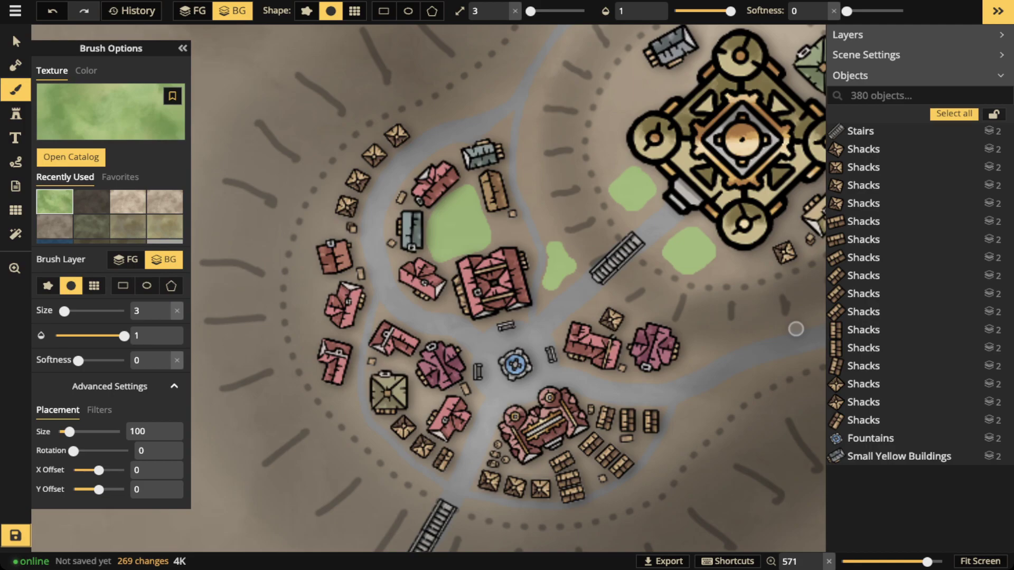
Paint grass between the yellow-roofed and red houses southwest of the fountain, and strips along the district's western and northern edges.
left_click_drag(423, 402, 422, 387)
mouse_move(302, 277)
left_mouse_down()
mouse_move(307, 328)
mouse_move(317, 294)
mouse_move(306, 258)
mouse_move(303, 327)
left_mouse_up()
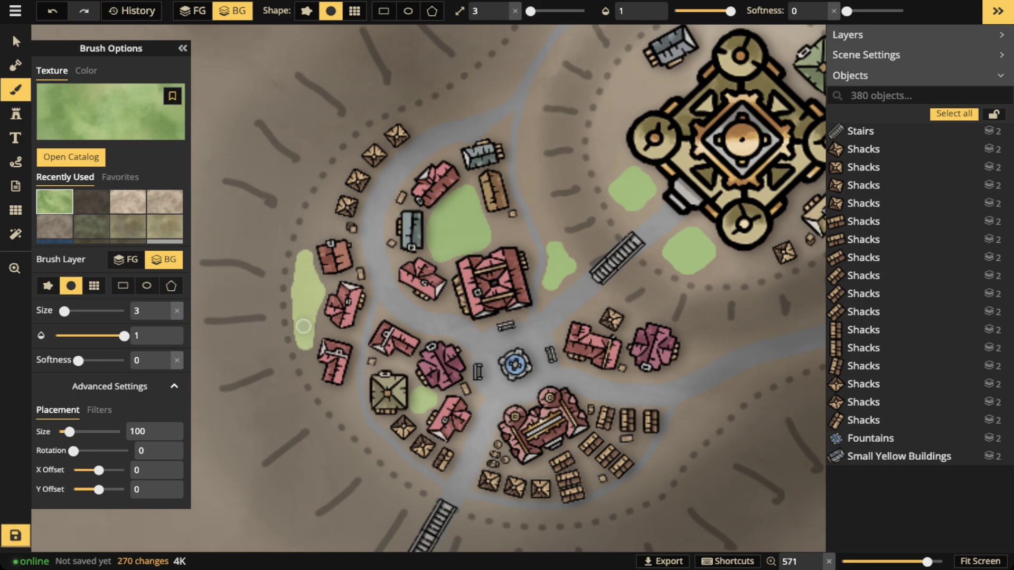
mouse_move(459, 103)
left_mouse_down()
mouse_move(521, 46)
mouse_move(432, 109)
left_mouse_up()
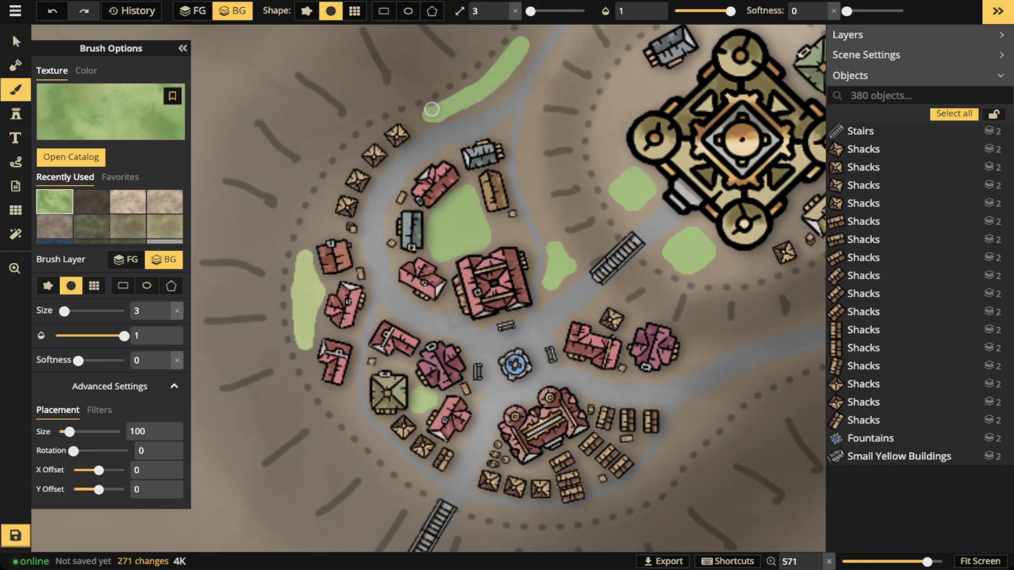
Paint a long grass strip along the district's southeastern edge and a small patch east of the purple building.
mouse_move(698, 411)
left_mouse_down()
mouse_move(673, 457)
mouse_move(643, 481)
mouse_move(715, 403)
left_mouse_up()
left_click(692, 350)
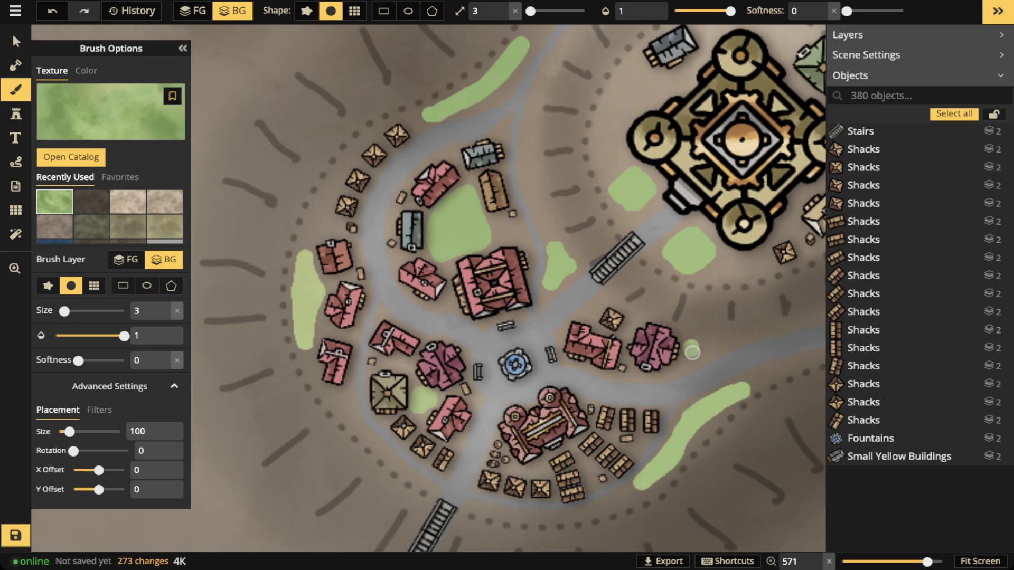
left_click(704, 350)
Paint a curved grass patch northwest of the palace, between the grey building and the western tower.
key("space")
left_click_drag(700, 184, 629, 274)
mouse_move(562, 163)
left_mouse_down()
mouse_move(547, 193)
mouse_move(586, 186)
mouse_move(560, 177)
mouse_move(538, 244)
mouse_move(559, 192)
mouse_move(584, 170)
left_mouse_up()
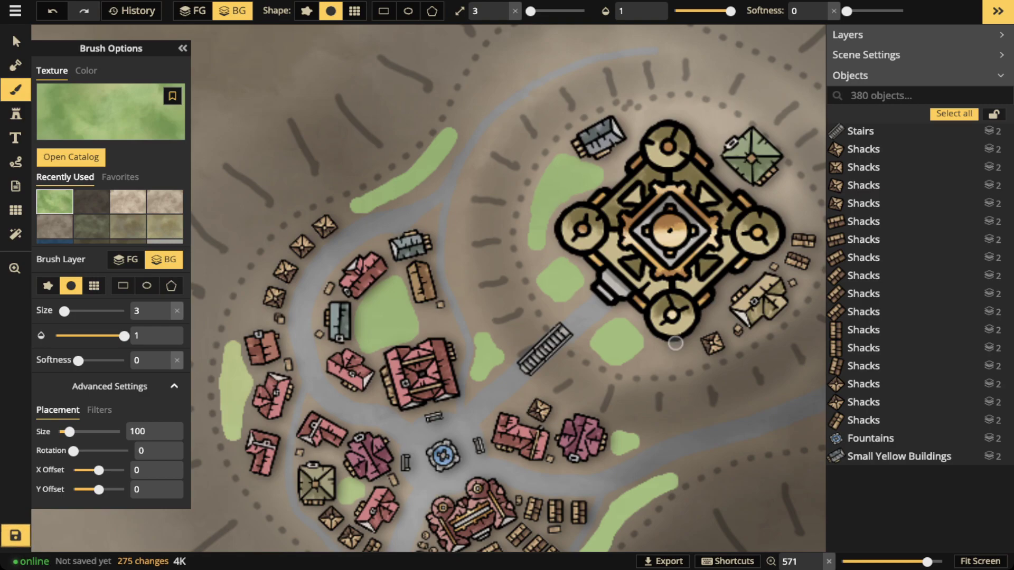
Paint a small grass patch just south of the palace's southern tower.
mouse_move(661, 355)
left_mouse_down()
mouse_move(685, 354)
mouse_move(675, 343)
left_mouse_up()
scroll(675, 343, "down", 5)
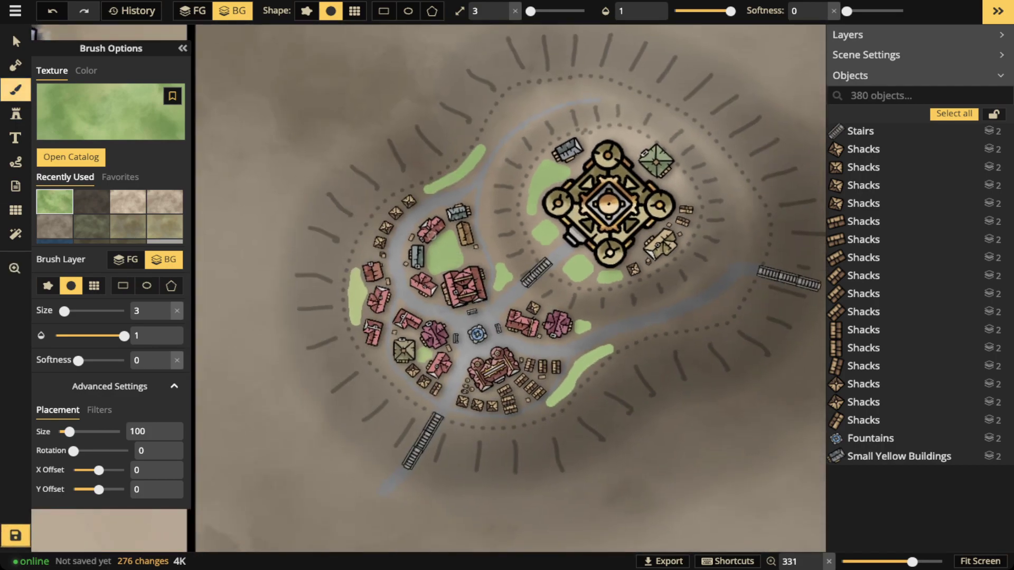
Choose the light green Bushes stamp from the Foliage section of the Watercolor Cities catalog and set its size to 15.
left_click(16, 114)
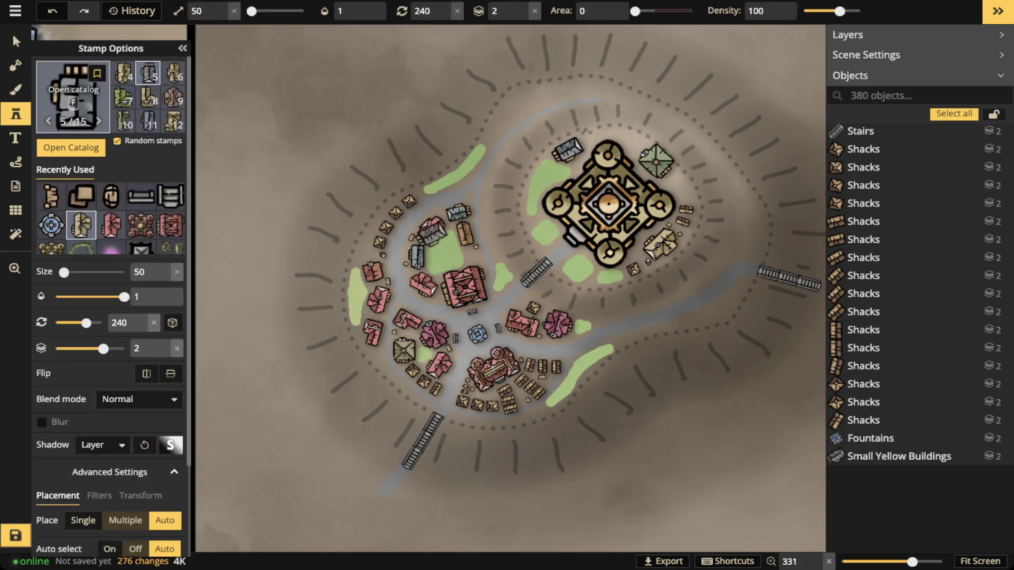
key("f")
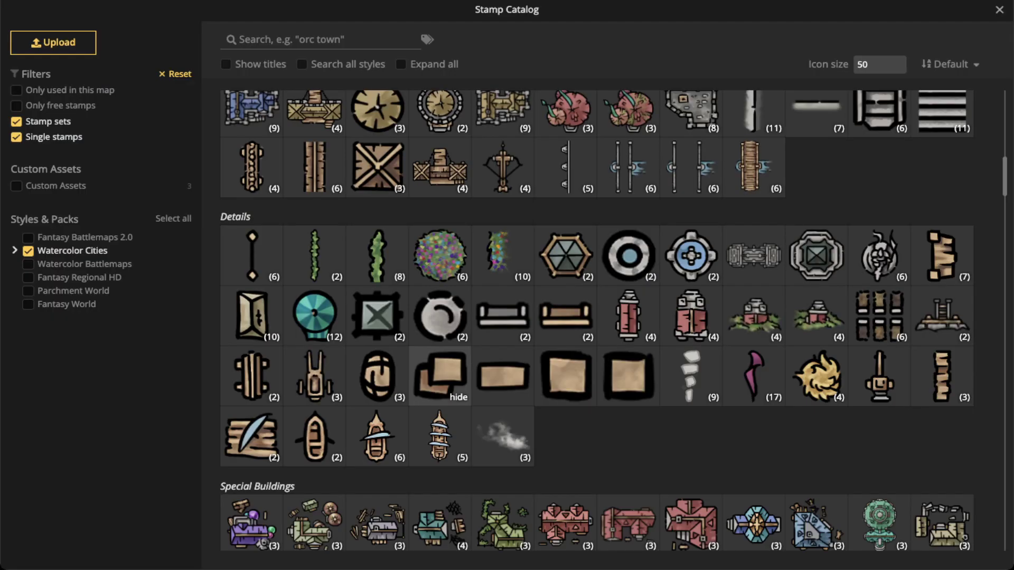
scroll(597, 169, "down", 4)
scroll(596, 317, "up", 5)
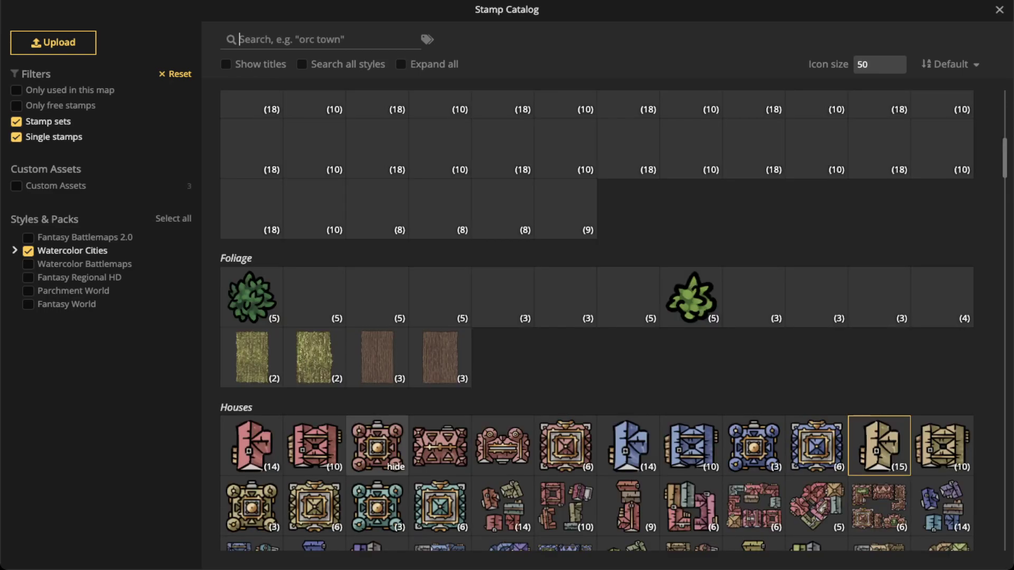
left_click(691, 295)
scroll(417, 248, "up", 5)
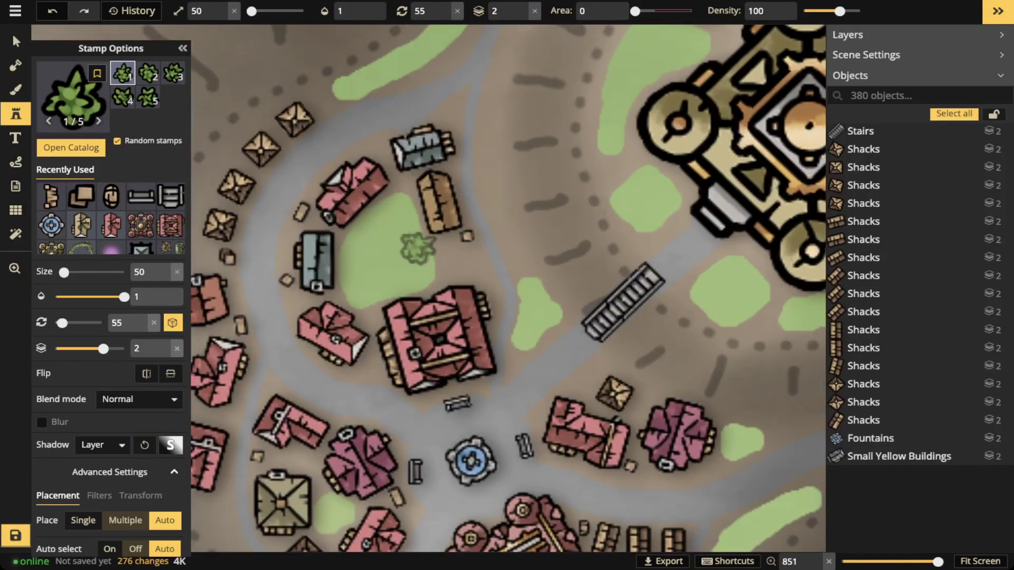
left_click_drag(364, 323, 577, 280)
scroll(377, 302, "down", 3)
key("bracketleft")
scroll(378, 301, "up", 1)
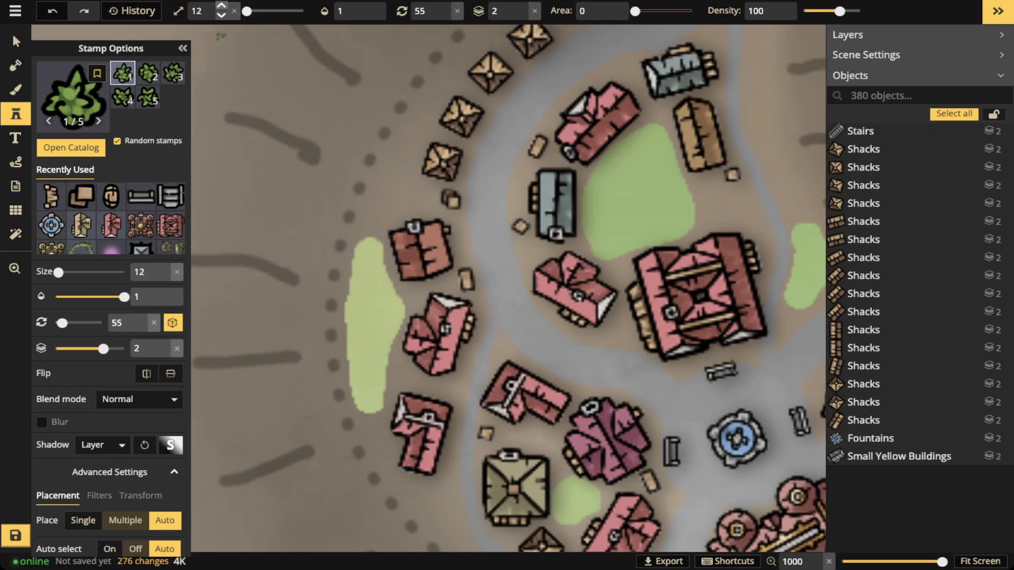
left_click(221, 5)
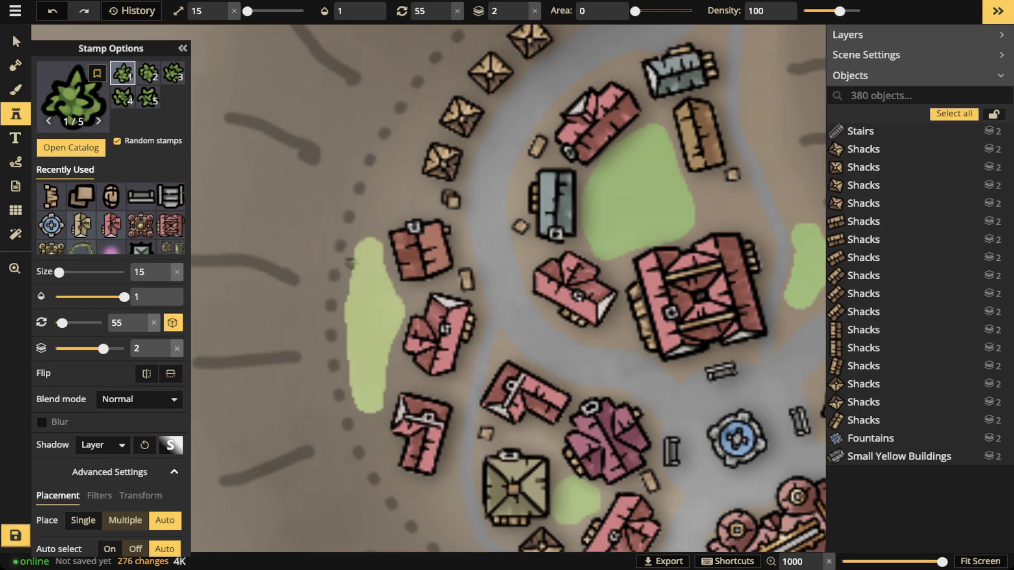
Line the district's western grass strip and the large patch north of the big red building with bushes.
mouse_move(348, 281)
left_mouse_down()
mouse_move(353, 397)
mouse_move(372, 416)
mouse_move(401, 308)
mouse_move(380, 245)
mouse_move(363, 245)
left_mouse_up()
left_click(355, 261)
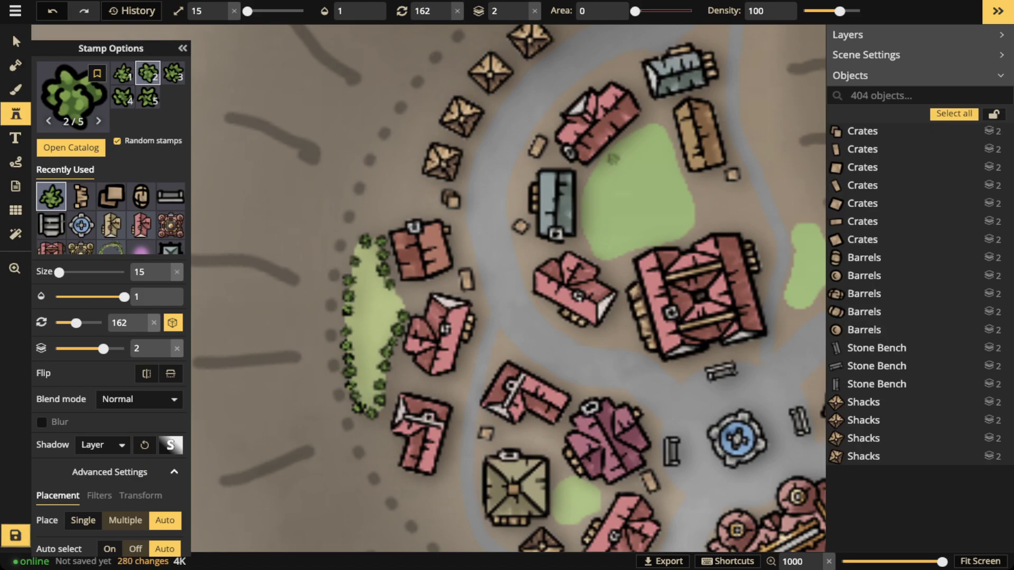
mouse_move(603, 165)
left_mouse_down()
mouse_move(587, 198)
mouse_move(587, 234)
mouse_move(608, 255)
left_mouse_up()
mouse_move(673, 236)
left_mouse_down()
mouse_move(689, 218)
mouse_move(681, 159)
mouse_move(662, 132)
mouse_move(623, 142)
left_mouse_up()
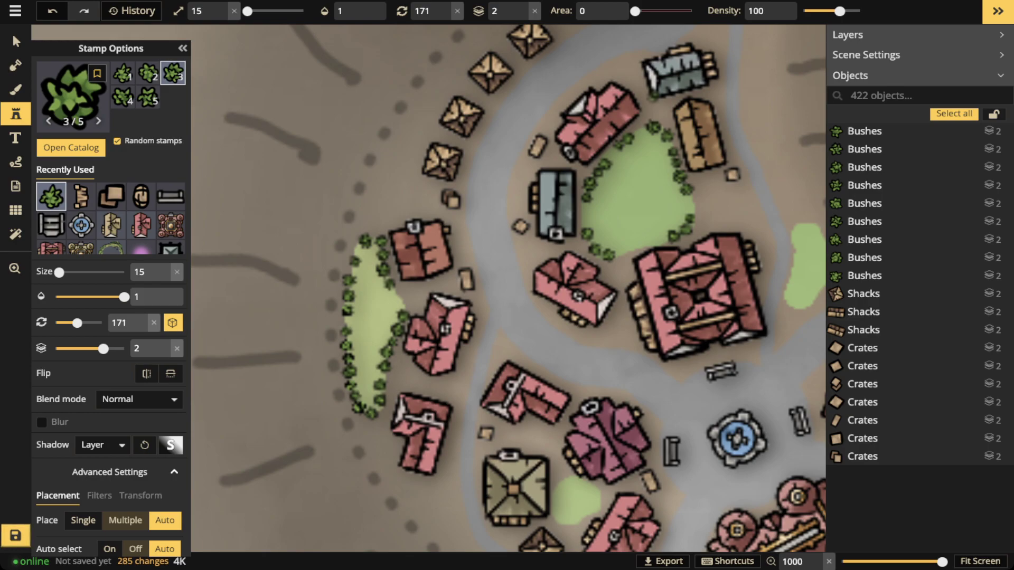
Set the stamp layer to 0 and ring the small grass patch between the yellow-roofed and red houses with bushes.
key("space")
left_click_drag(613, 437, 590, 348)
left_click(521, 14)
left_click(521, 14)
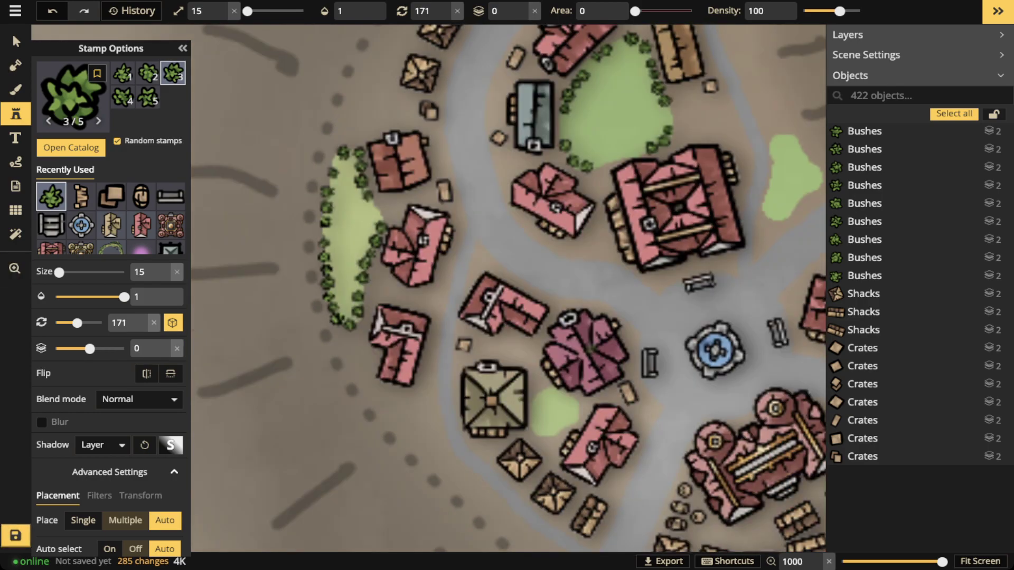
left_click(546, 391)
left_click(533, 397)
left_click(531, 407)
left_click(531, 427)
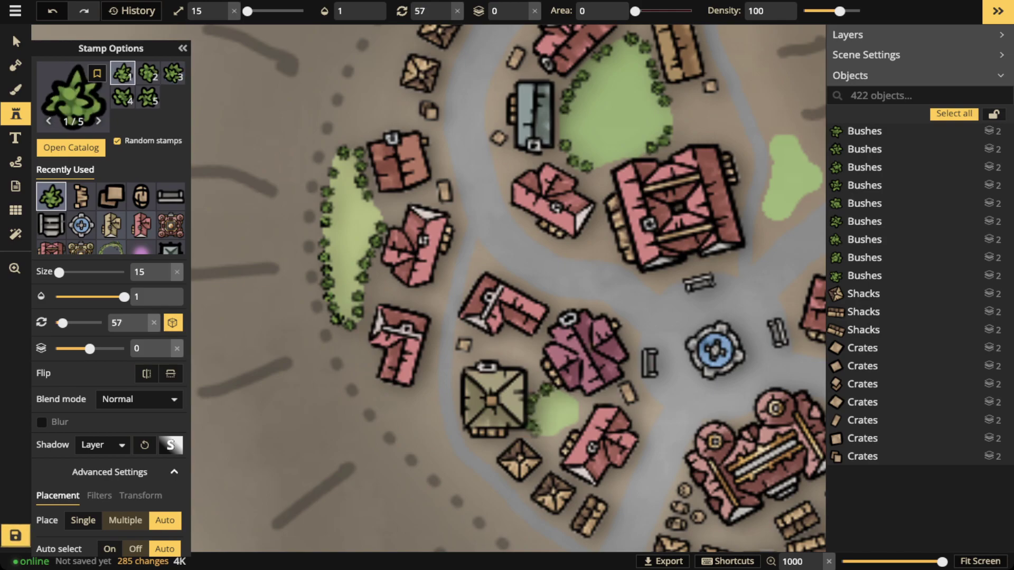
left_click(541, 434)
left_click_drag(576, 414, 566, 390)
Place bushes around the grass patch west of the stairs and around both patches flanking the palace's entrance path.
key("space")
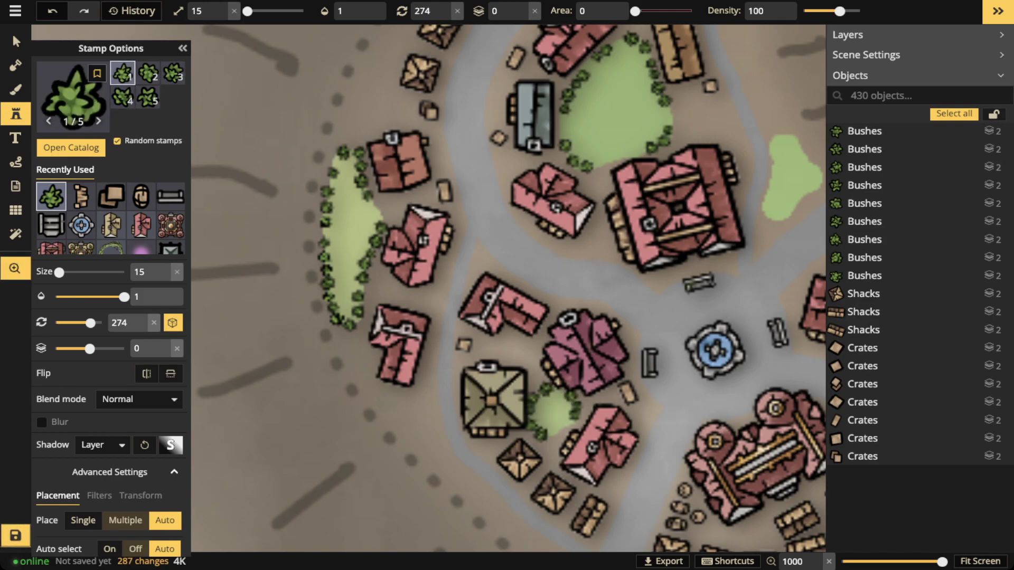
left_click_drag(711, 253, 516, 349)
mouse_move(598, 232)
left_mouse_down()
mouse_move(590, 293)
mouse_move(607, 295)
mouse_move(649, 253)
mouse_move(610, 211)
left_mouse_up()
key("space")
left_click_drag(725, 191, 614, 275)
mouse_move(633, 169)
left_mouse_down()
mouse_move(592, 207)
mouse_move(633, 236)
mouse_move(618, 236)
mouse_move(627, 244)
mouse_move(658, 234)
mouse_move(675, 210)
mouse_move(654, 174)
left_mouse_up()
key("space")
mouse_move(728, 264)
left_mouse_down()
mouse_move(606, 295)
mouse_move(583, 253)
mouse_move(546, 317)
mouse_move(594, 342)
mouse_move(630, 269)
mouse_move(615, 272)
mouse_move(607, 254)
left_mouse_up()
left_click(642, 293)
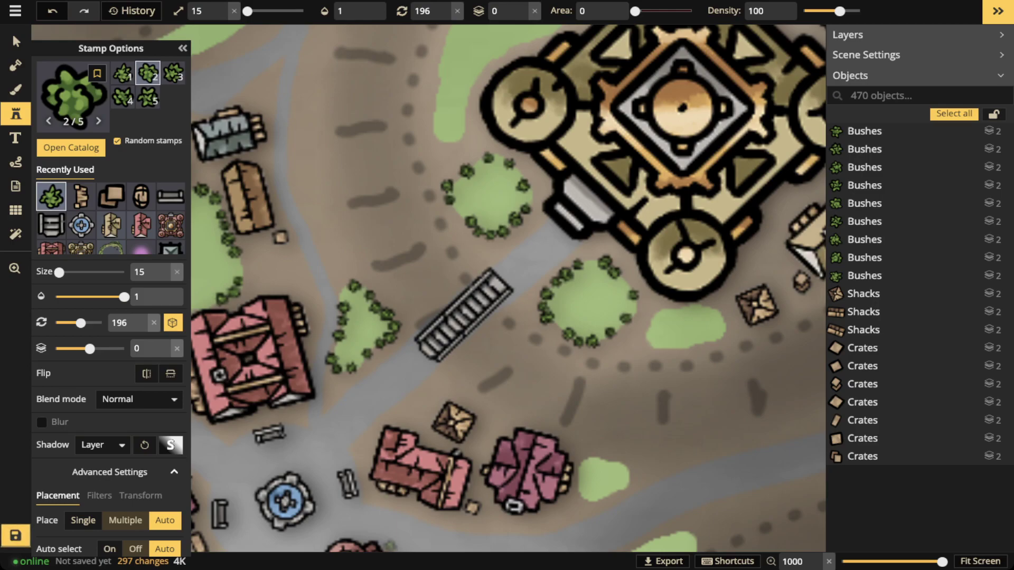
scroll(636, 167, "down", 5)
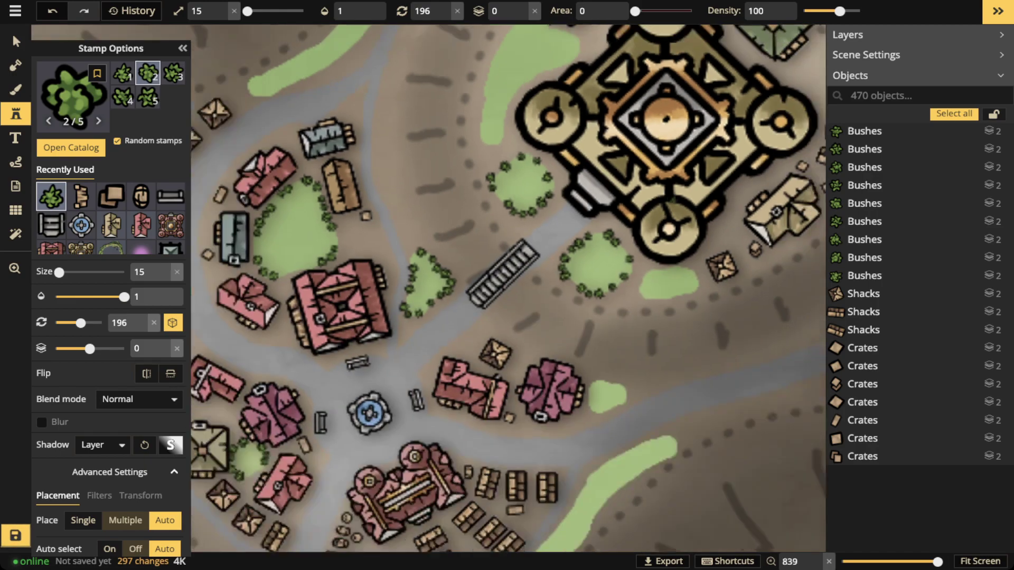
mouse_move(723, 309)
left_mouse_down()
mouse_move(632, 306)
mouse_move(663, 474)
left_mouse_up()
key("space")
key("space")
left_click_drag(662, 328, 398, 199)
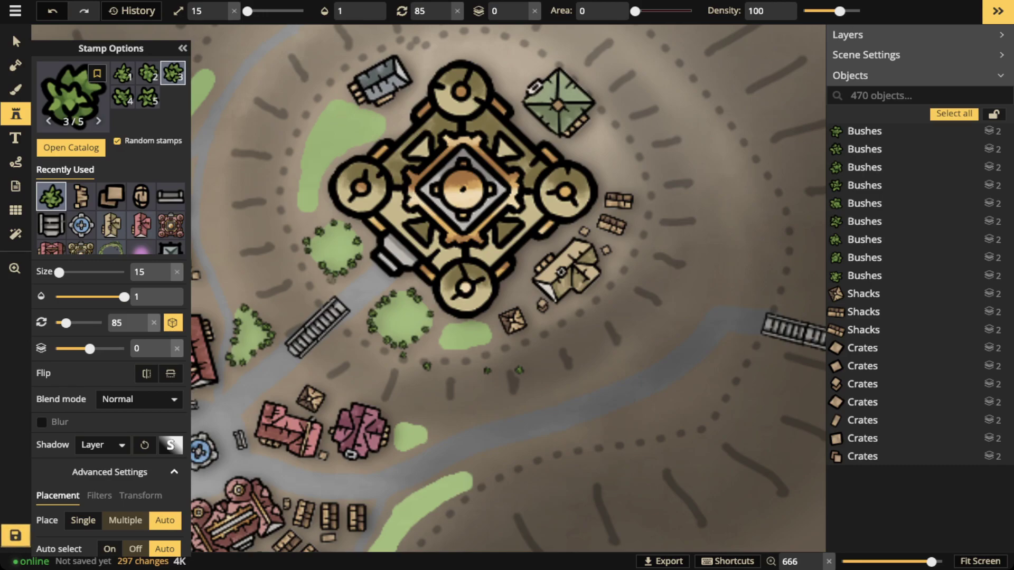
Delete the four stray bushes on the slope south of the palace's grass patches.
scroll(233, 200, "up", 2)
left_click(16, 42)
left_click_drag(442, 303, 474, 334)
scroll(506, 438, "up", 1)
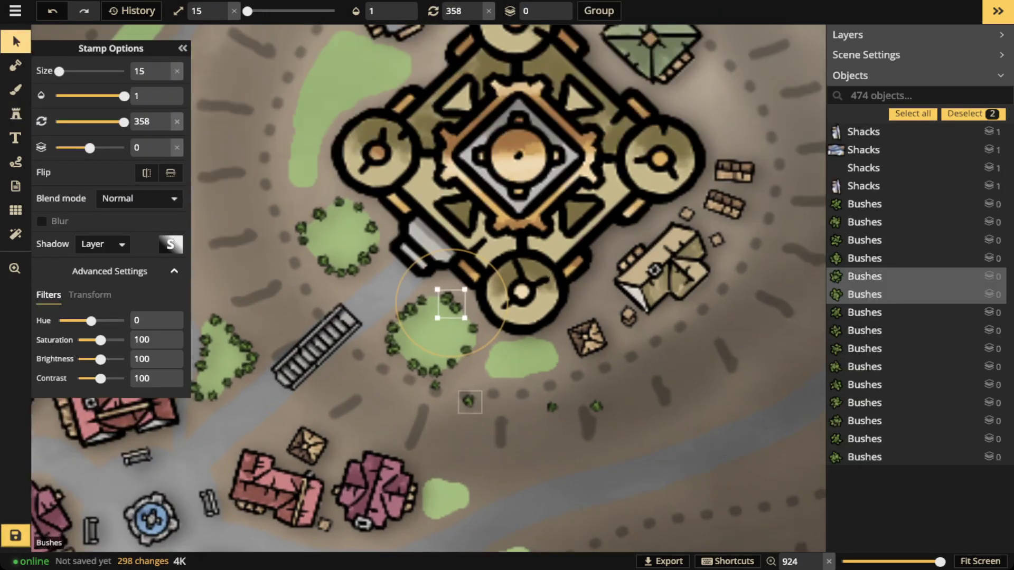
left_click(469, 402)
key("Delete")
left_click(552, 407)
key("Delete")
left_click(597, 407)
key("Delete")
left_click(435, 386)
key("Delete")
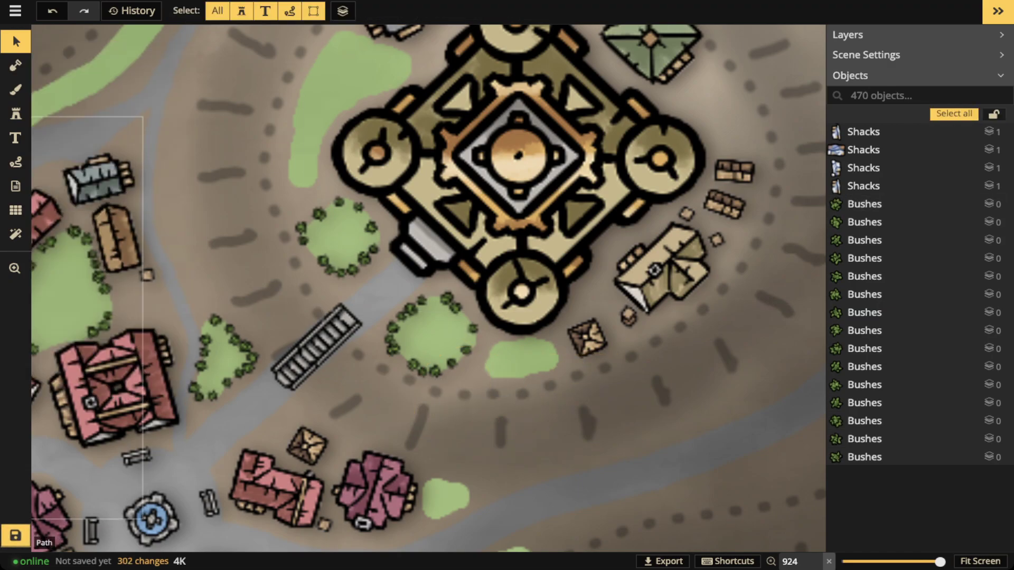
Place bushes around the grass patch south of the palace's southern tower and the one east of the purple building.
left_click(16, 114)
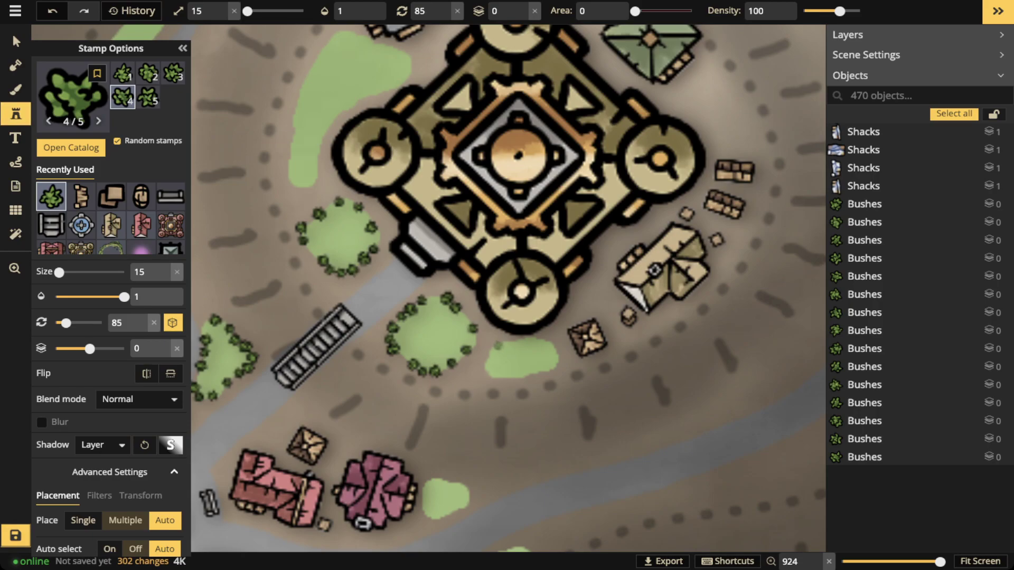
left_click(496, 372)
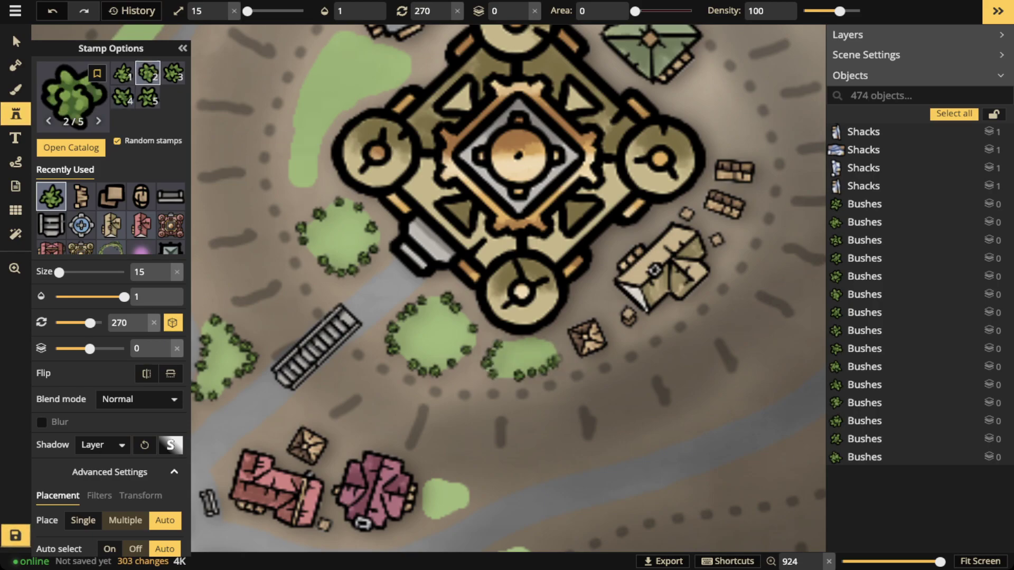
left_click(433, 484)
left_click(425, 495)
left_click(434, 513)
left_click(452, 508)
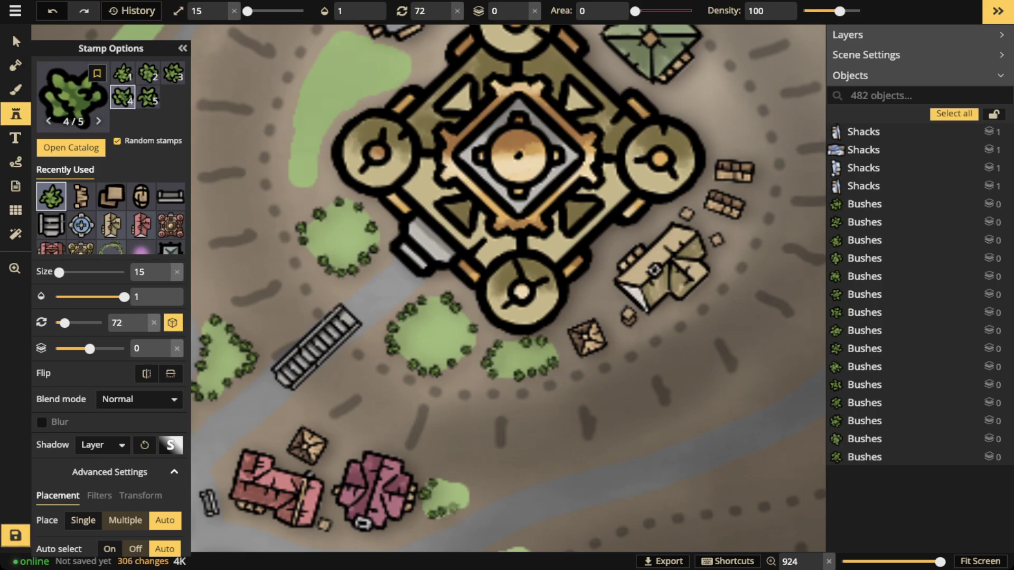
left_click(468, 495)
left_click(460, 483)
left_click(447, 481)
Line both edges of the long southeastern grass strip with bushes.
key("space")
left_click_drag(569, 399, 655, 179)
left_click(595, 329)
left_click(606, 328)
left_click(617, 336)
left_click_drag(536, 401, 490, 465)
mouse_move(451, 497)
left_mouse_down()
mouse_move(429, 499)
mouse_move(433, 477)
left_mouse_up()
left_click_drag(475, 428, 460, 454)
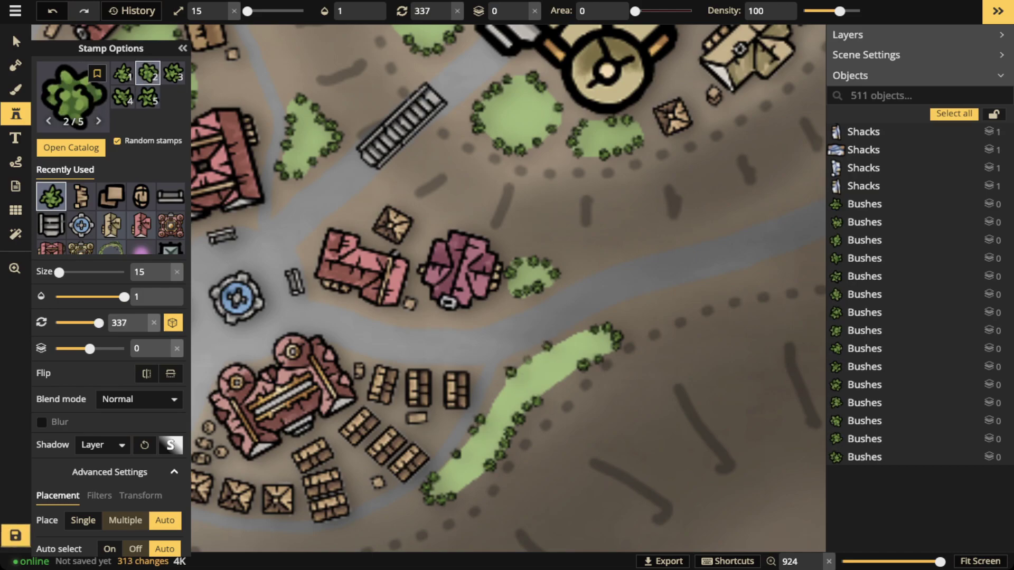
left_click(527, 361)
left_click(570, 339)
Line both edges of the district's northern grass strip with bushes.
key("space")
left_click_drag(325, 273, 655, 261)
key("space")
left_click_drag(487, 112, 496, 420)
mouse_move(461, 166)
left_mouse_down()
mouse_move(427, 192)
mouse_move(481, 186)
mouse_move(529, 161)
left_mouse_up()
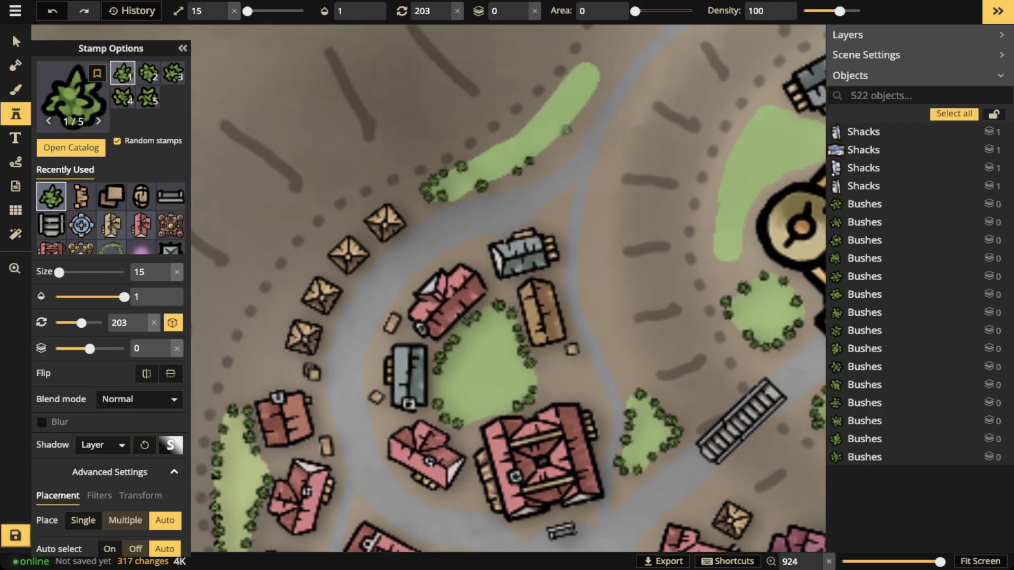
left_click(543, 111)
left_click_drag(535, 118, 500, 145)
Place bushes around the curved grass patch northwest of the palace.
key("space")
left_click_drag(765, 167, 588, 193)
left_click_drag(574, 157, 546, 207)
mouse_move(541, 246)
left_mouse_down()
mouse_move(541, 289)
mouse_move(564, 254)
left_mouse_up()
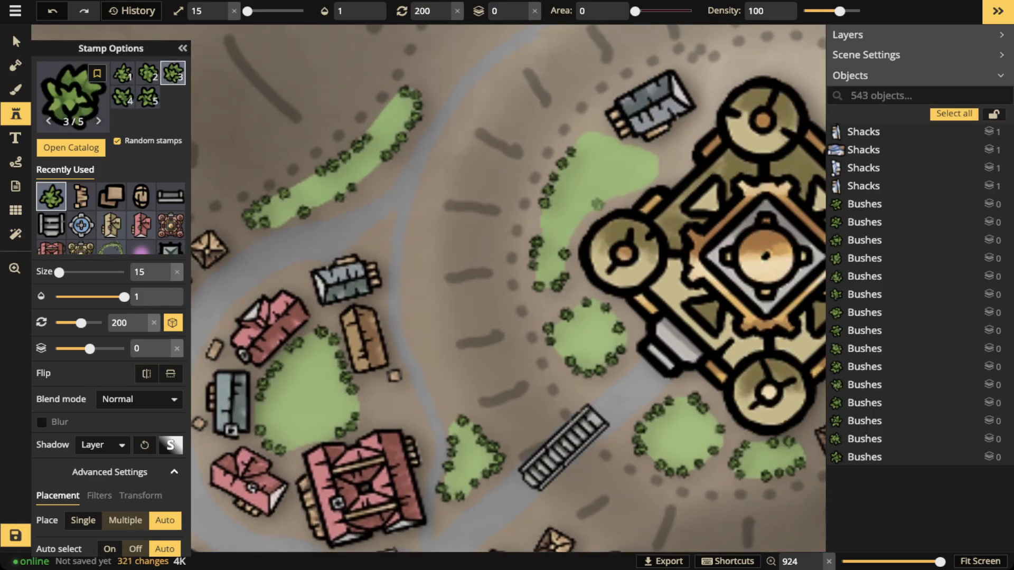
left_click(595, 208)
left_click(631, 189)
left_click_drag(650, 165, 644, 151)
left_click_drag(599, 135, 586, 137)
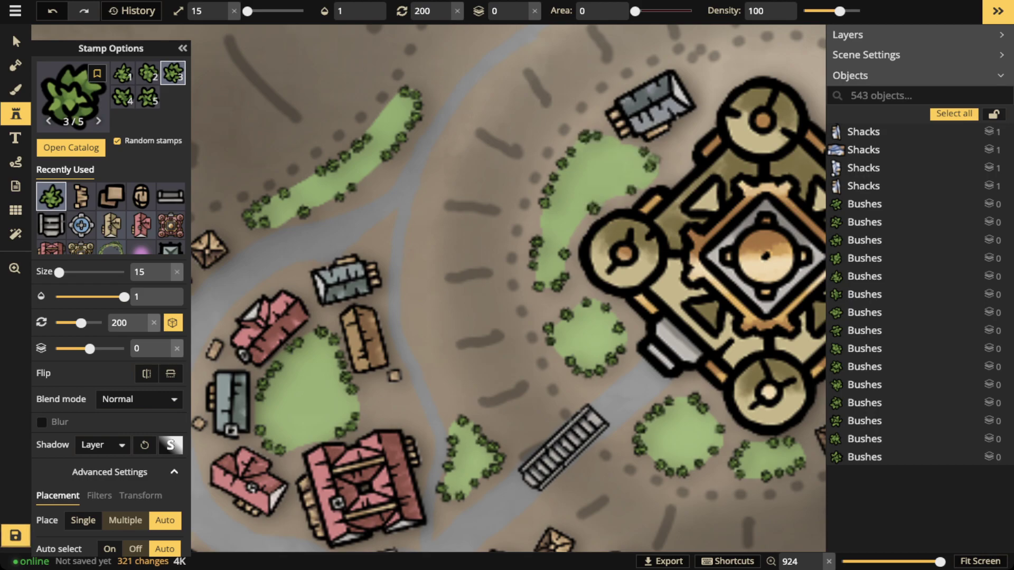
Save the map after checking the whole hilltop.
key("space")
left_click_drag(655, 154, 429, 154)
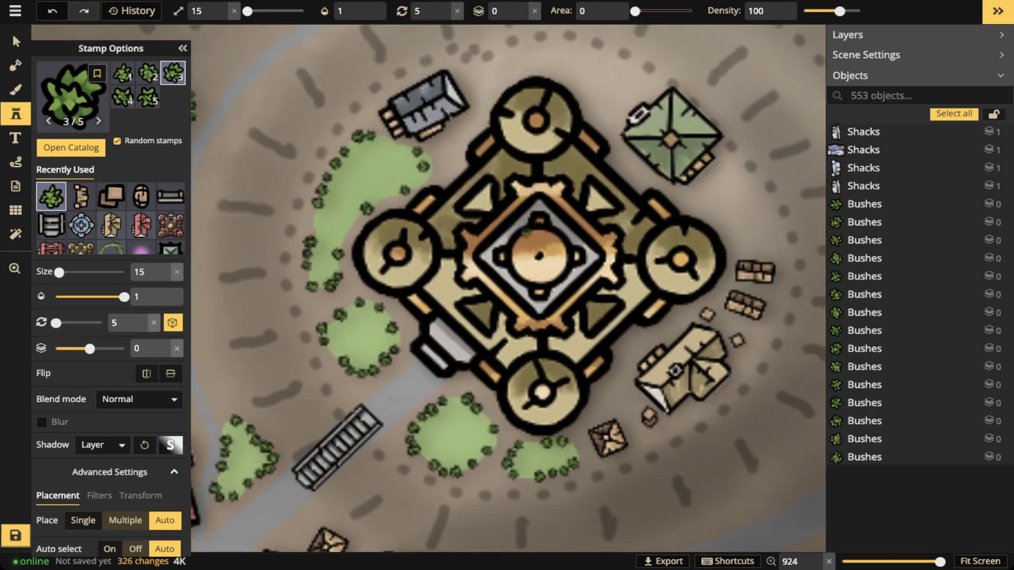
scroll(338, 298, "down", 10)
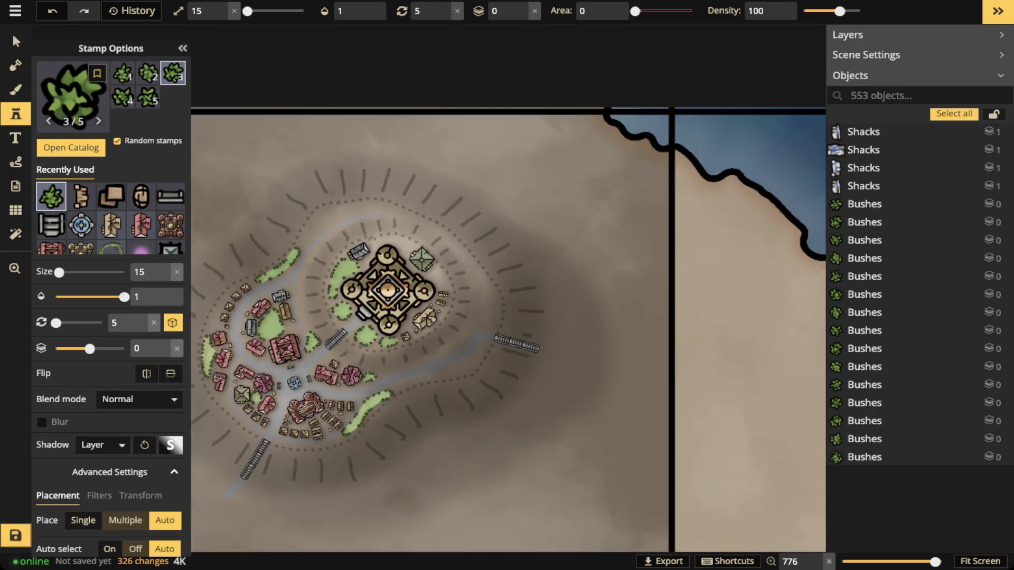
key("space")
left_click_drag(323, 309, 455, 270)
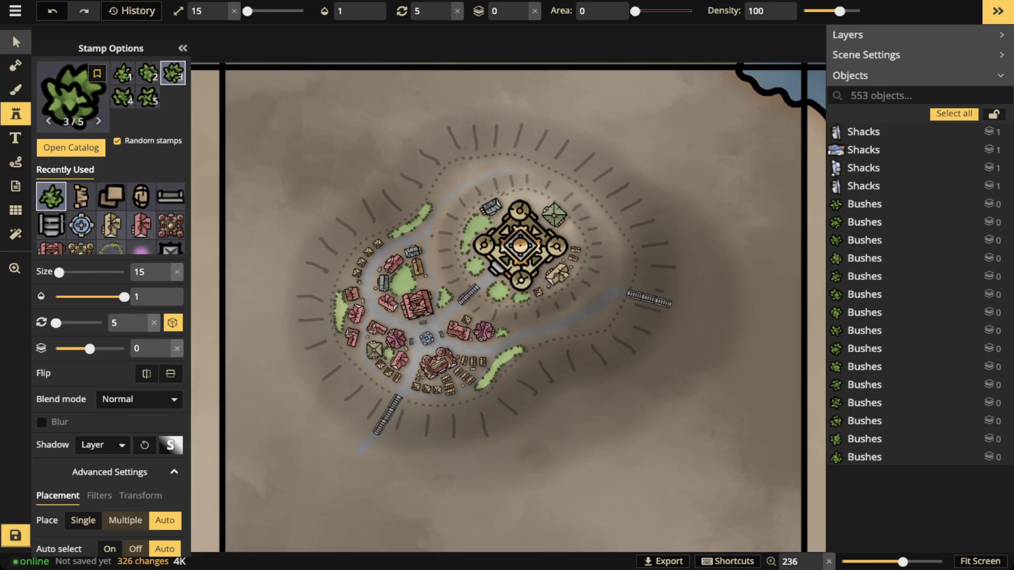
left_click(15, 41)
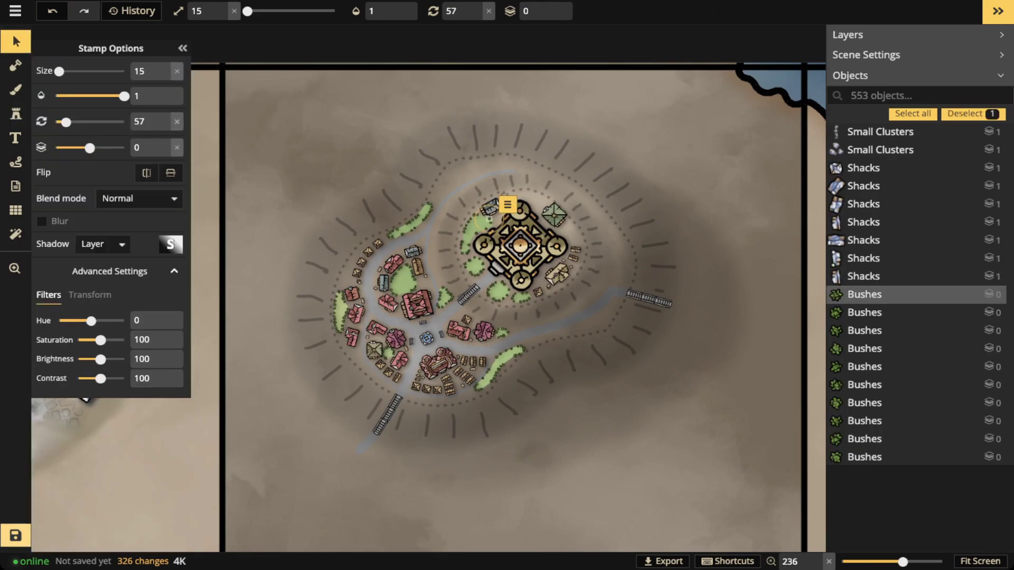
key("ctrl+s")
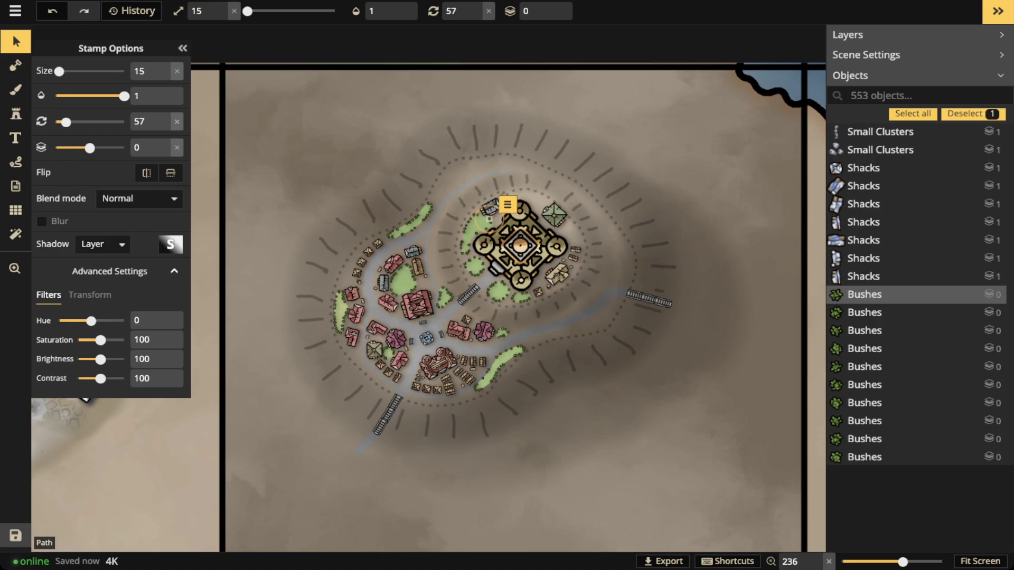
Choose the first round dark green tree stamp set from the catalog's Foliage section.
left_click(16, 41)
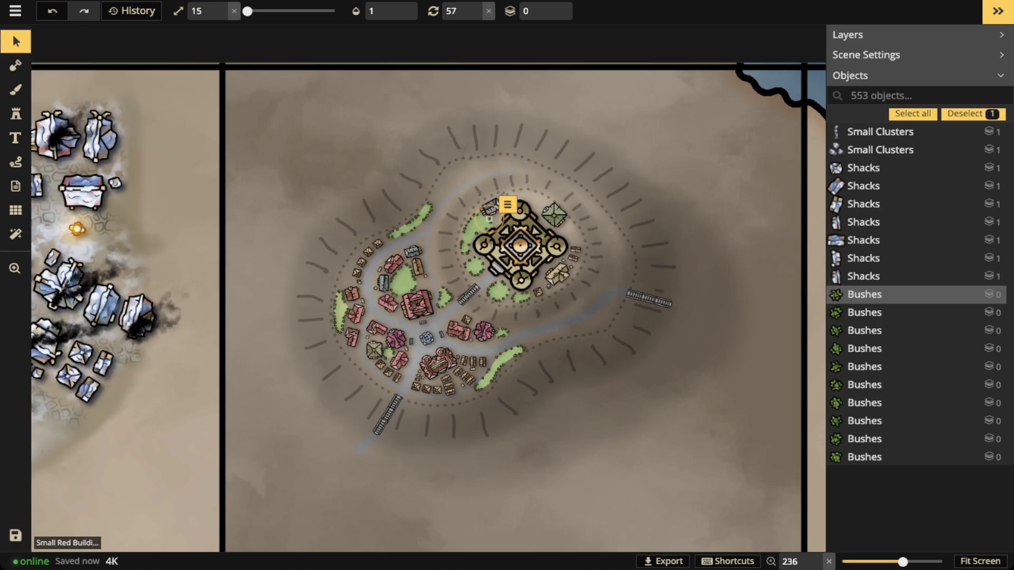
scroll(338, 354, "up", 5)
scroll(437, 263, "up", 2)
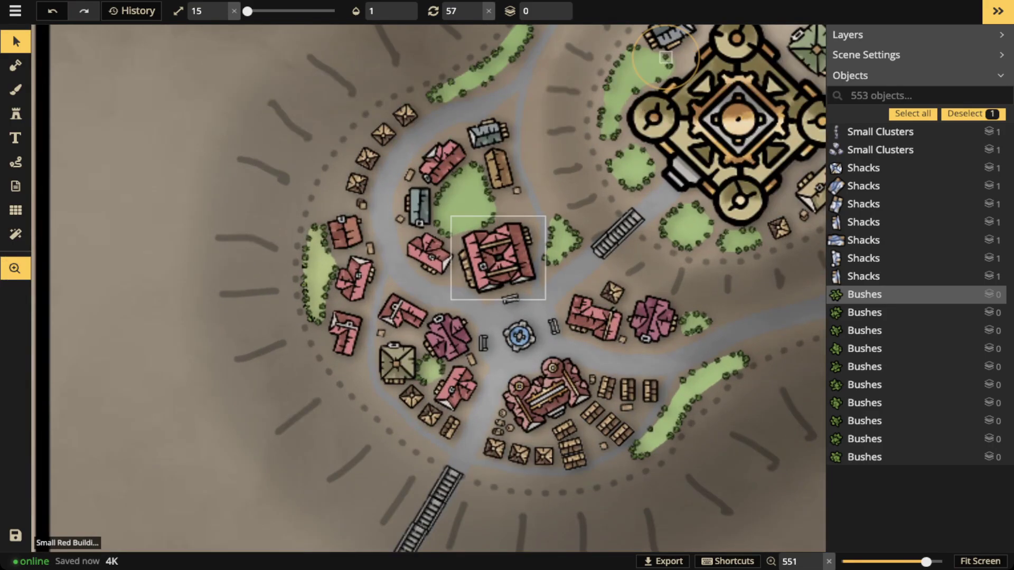
left_click_drag(498, 256, 457, 265)
left_click_drag(527, 179, 511, 225)
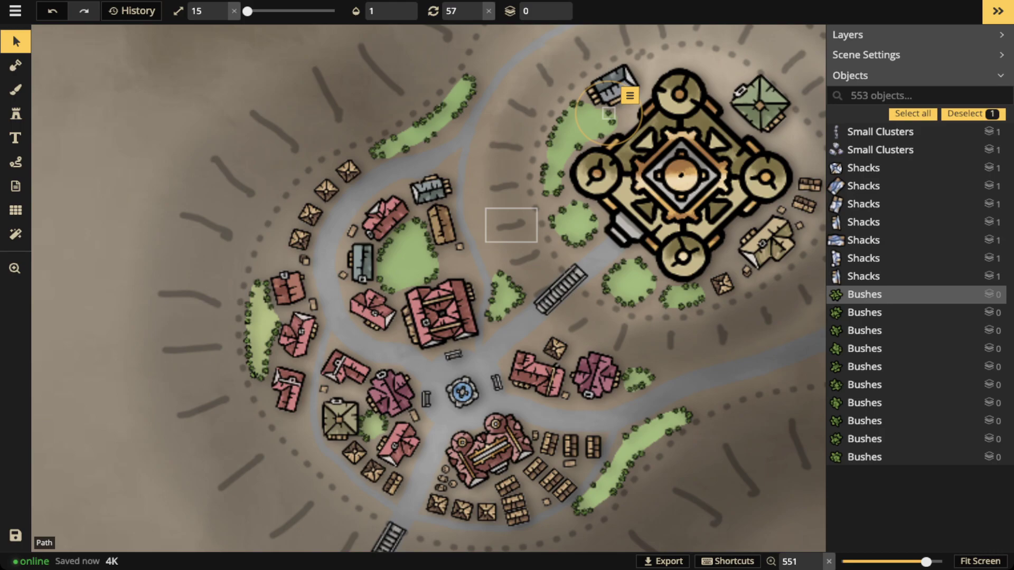
left_click(16, 114)
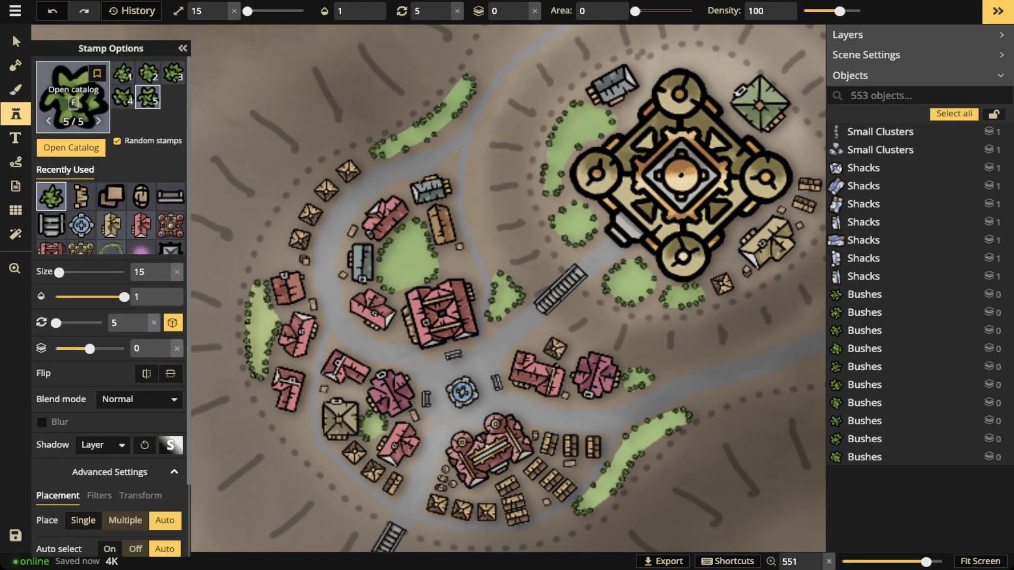
left_click(74, 100)
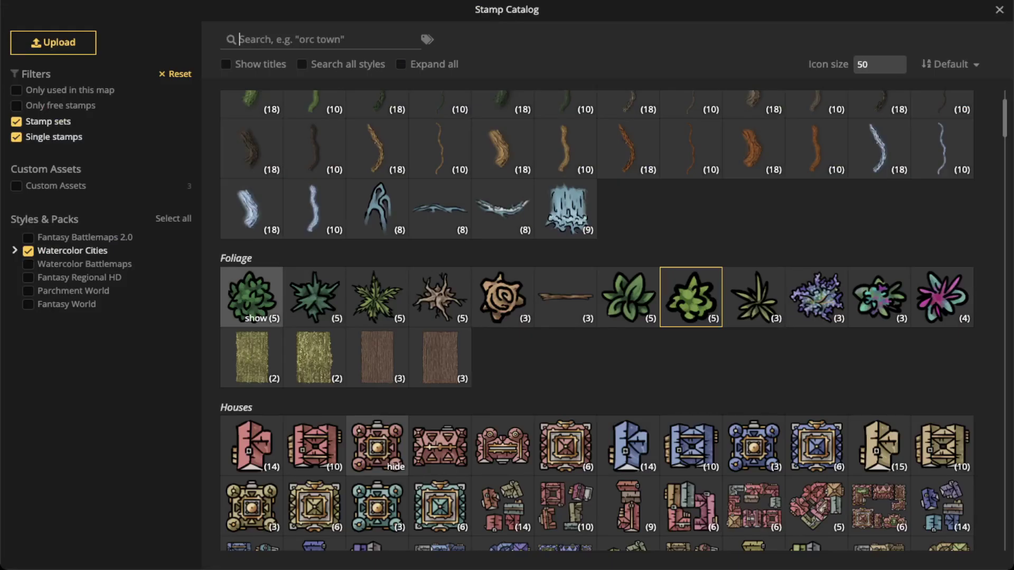
left_click(252, 297)
Place a tree in the middle of the large grass patch north of the large red building.
scroll(544, 292, "up", 5)
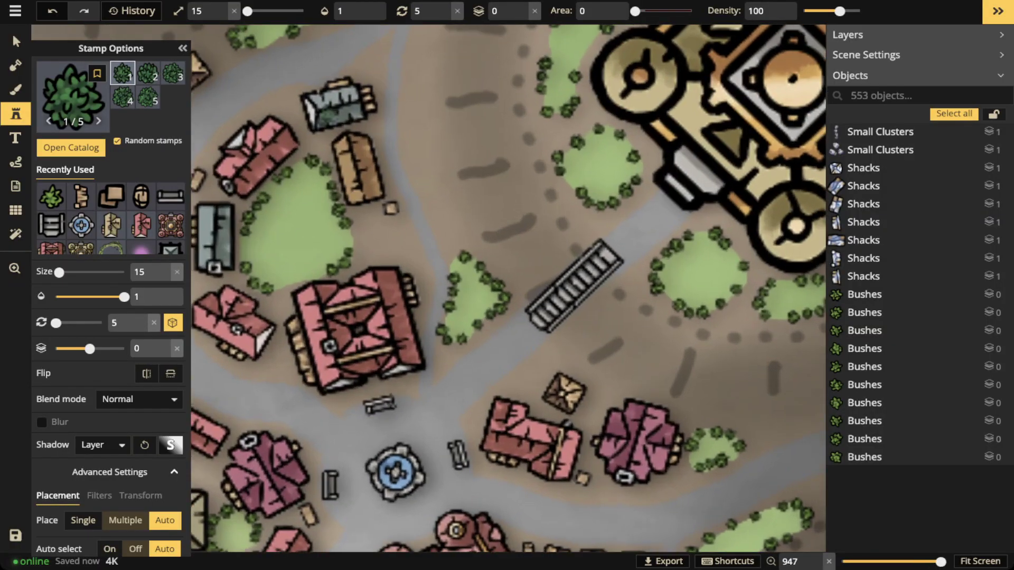
scroll(292, 234, "down", 7)
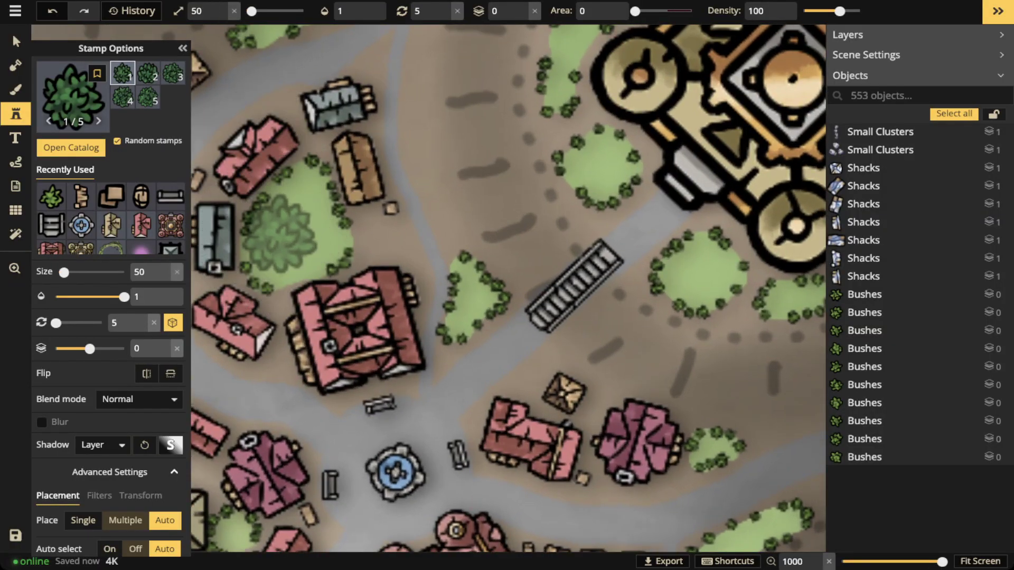
scroll(292, 233, "up", 1)
left_click(293, 234)
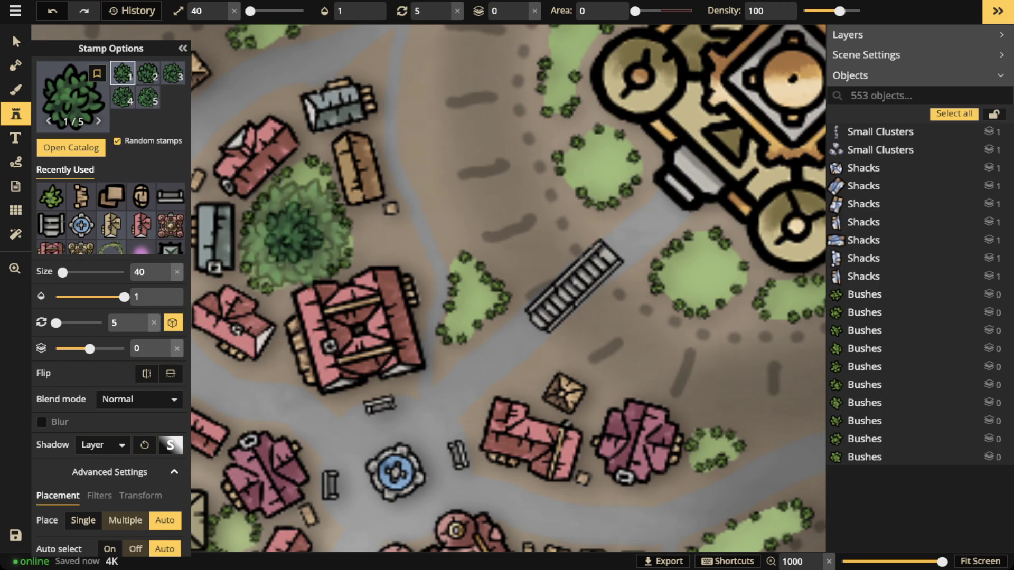
key("bracketleft")
key("bracketleft")
key("bracketleft")
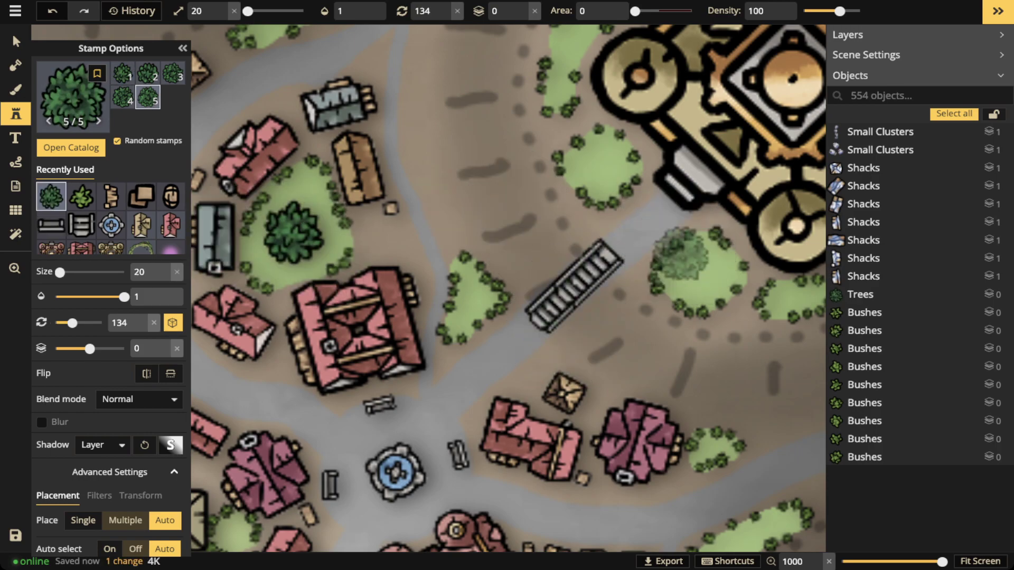
Place a size 20 tree on each of the two round grass patches flanking the palace entrance.
key("bracketright")
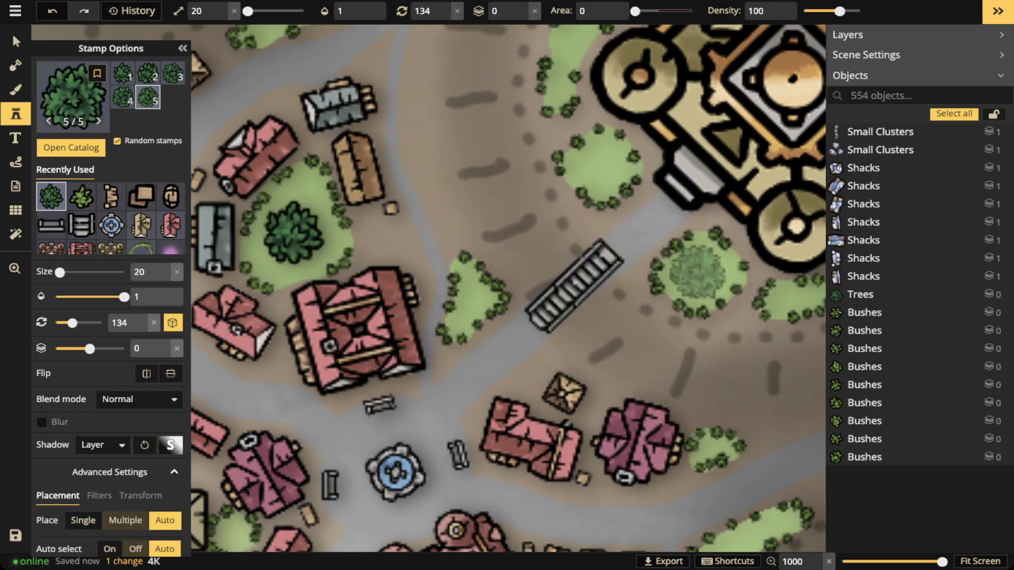
key("period")
key("period")
left_click(699, 272)
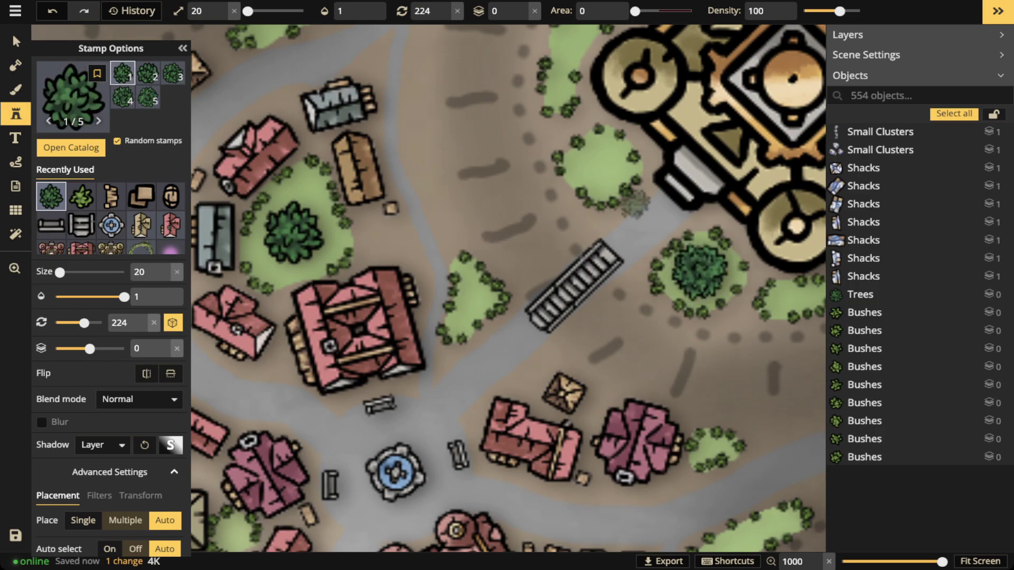
left_click(602, 169)
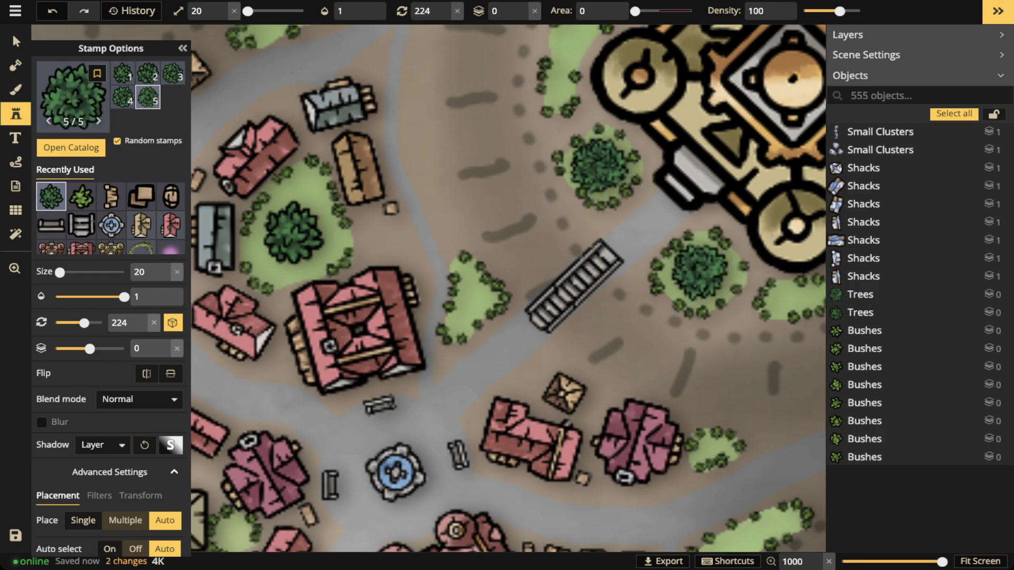
scroll(474, 237, "down", 1)
scroll(474, 237, "down", 1)
scroll(485, 233, "up", 2)
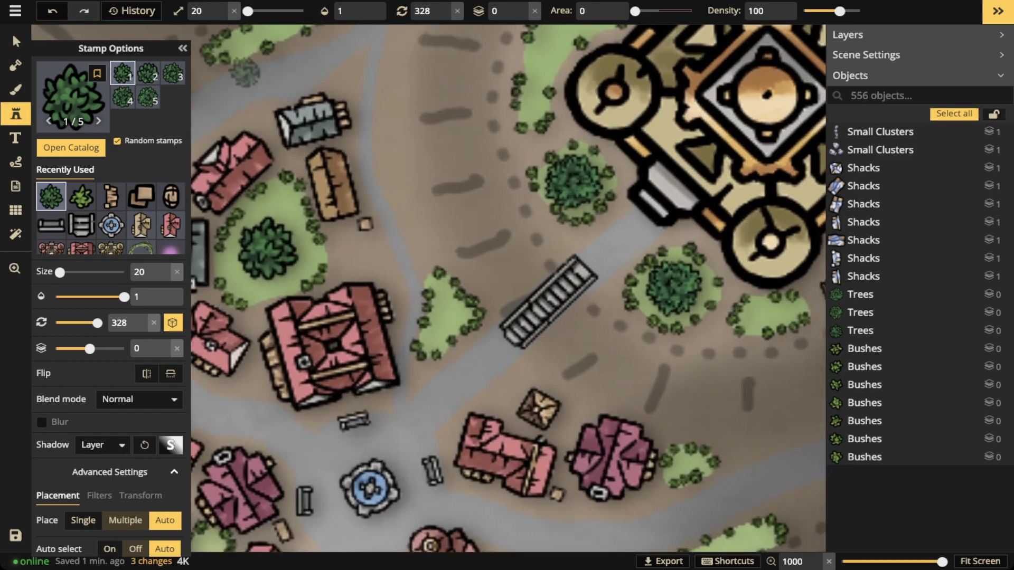
Rotate the tree on the round grass patch west of the palace entrance to 284 degrees.
left_click(16, 42)
mouse_move(573, 182)
left_mouse_down()
mouse_move(579, 202)
mouse_move(600, 187)
mouse_move(551, 178)
mouse_move(575, 181)
left_mouse_up()
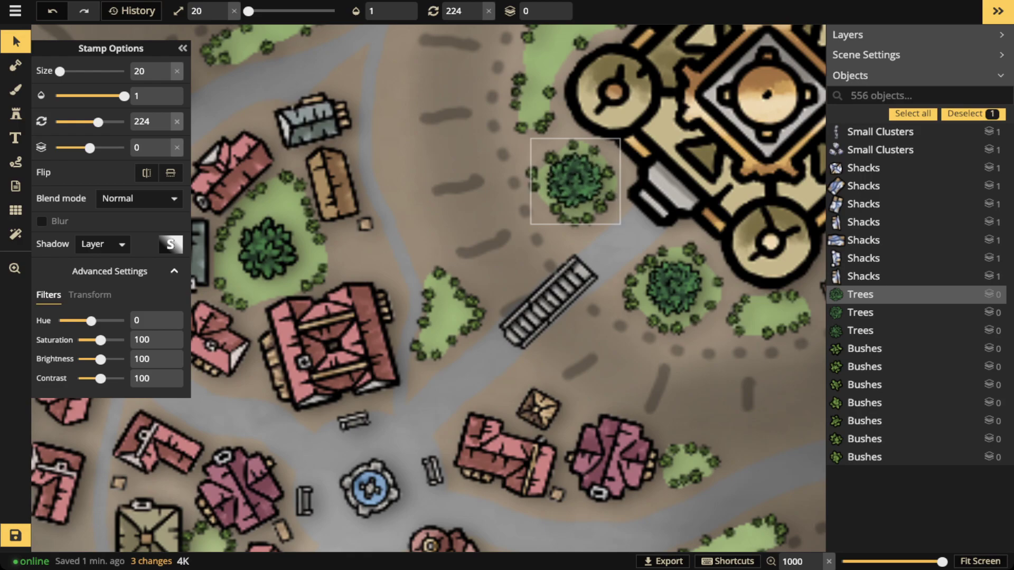
mouse_move(575, 181)
left_mouse_down()
mouse_move(560, 169)
mouse_move(575, 181)
left_mouse_up()
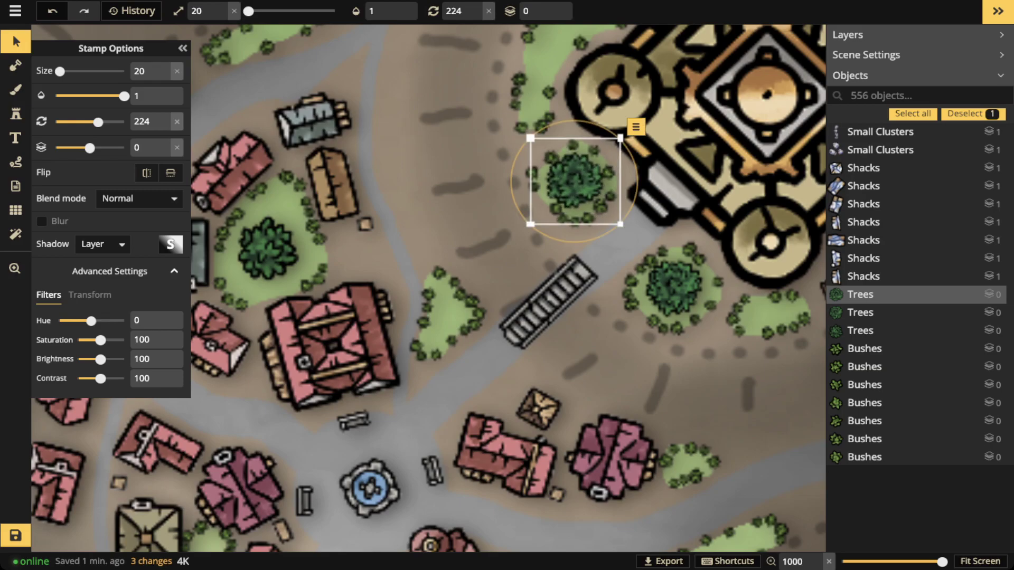
left_click_drag(638, 181, 606, 234)
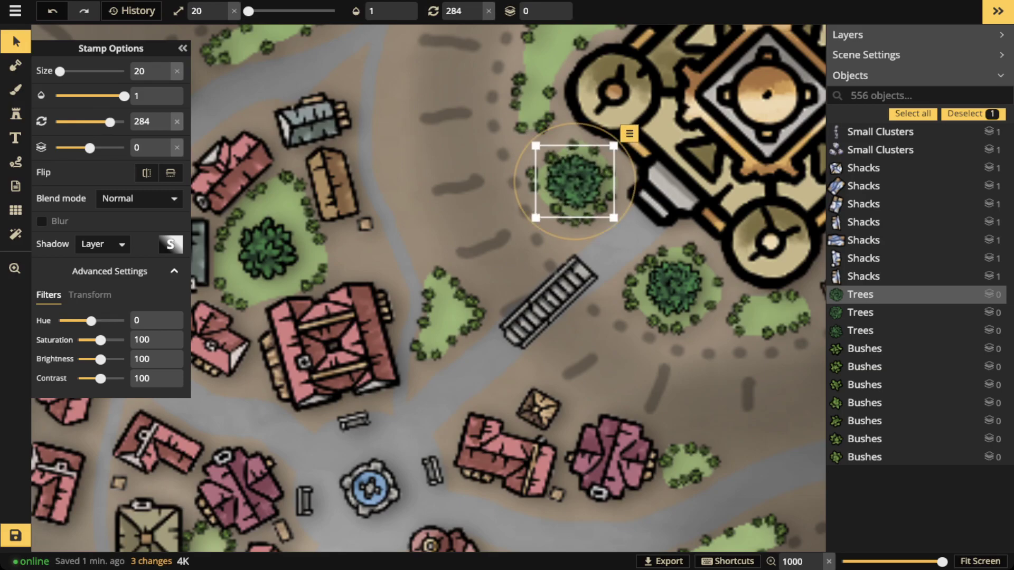
left_click(578, 332)
scroll(577, 332, "down", 4)
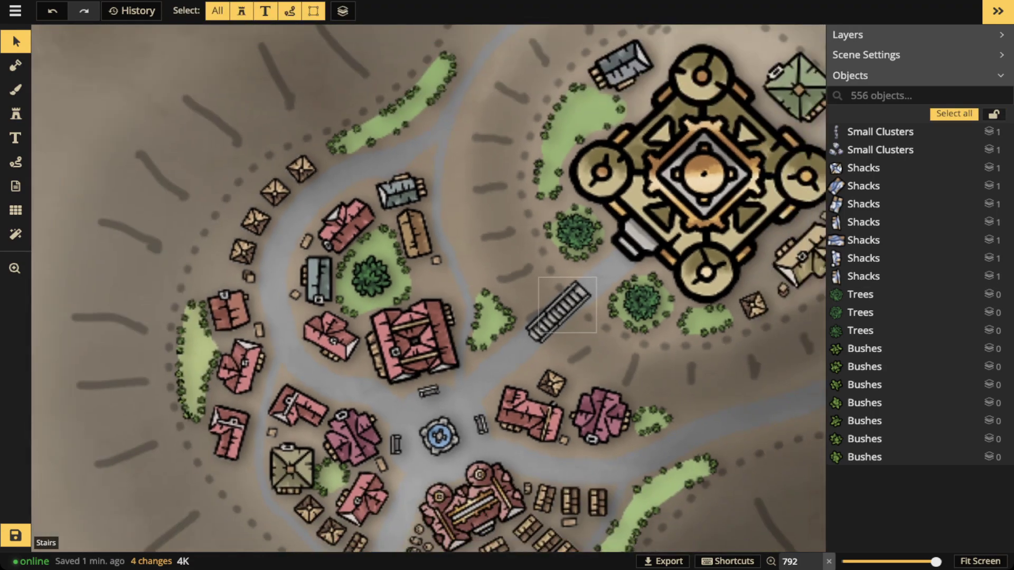
Place three small trees along the curved grass patch northwest of the palace, turning off random stamps after the first.
left_click(16, 113)
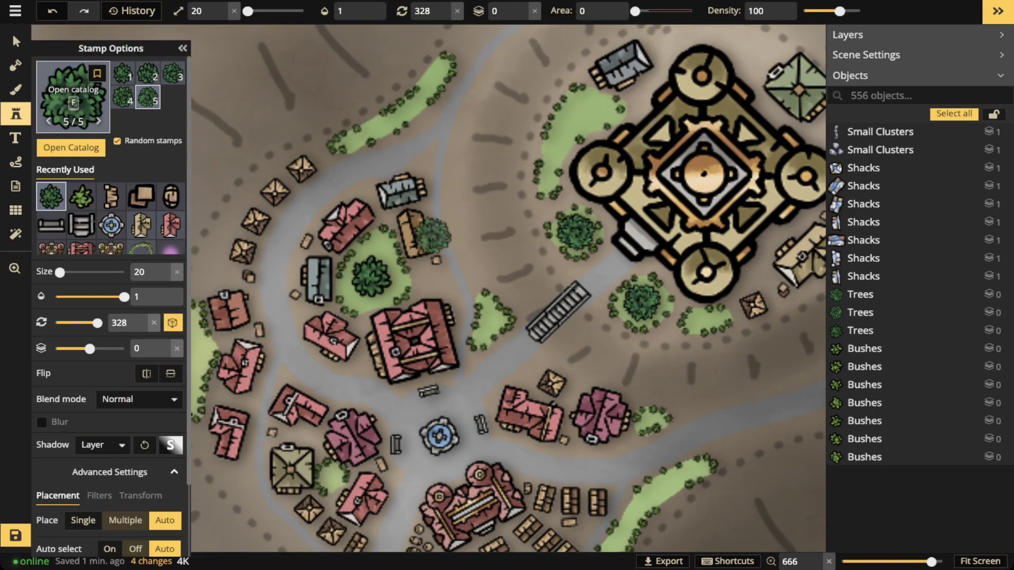
left_click(122, 72)
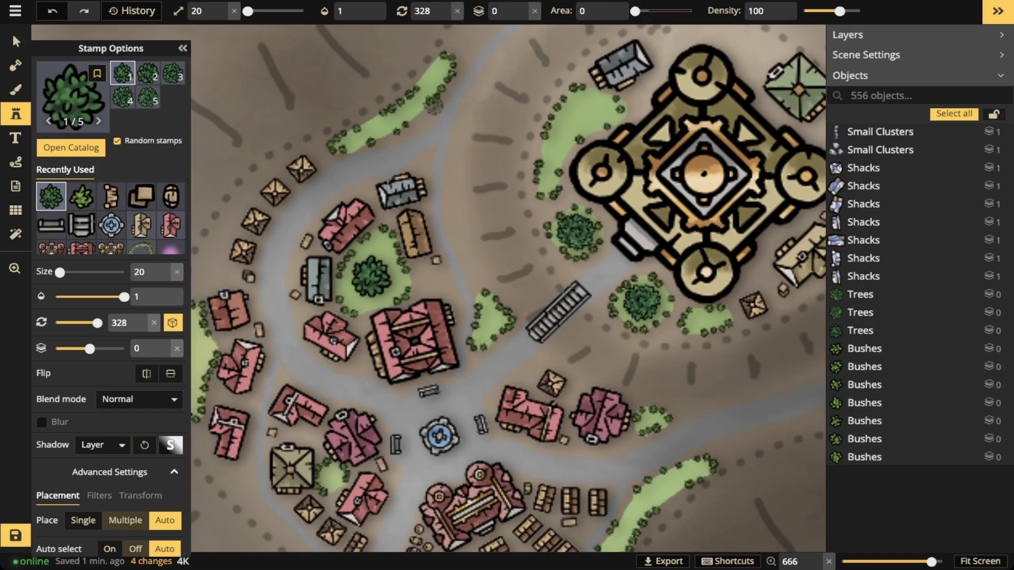
scroll(560, 135, "up", 3)
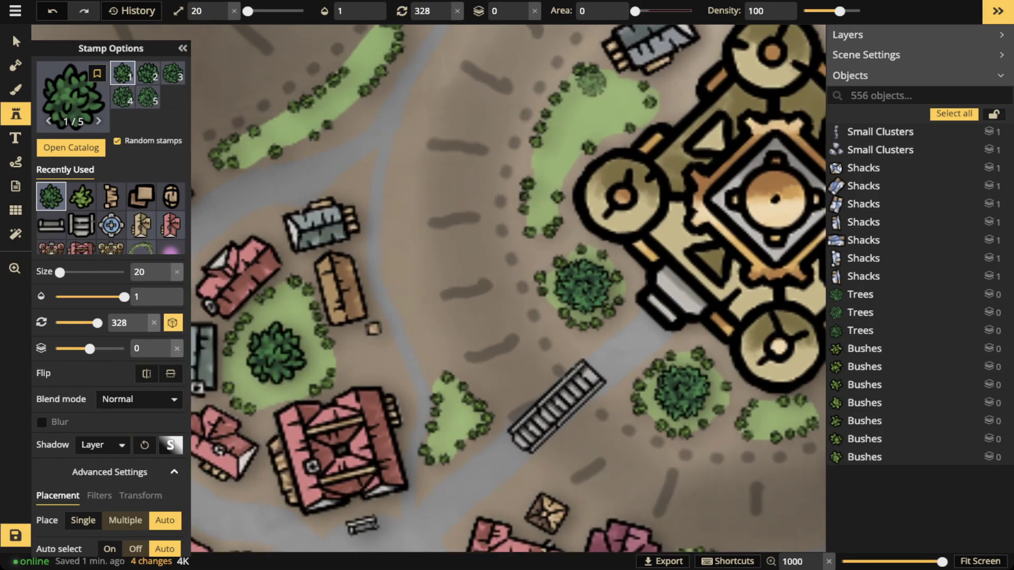
left_click(432, 233)
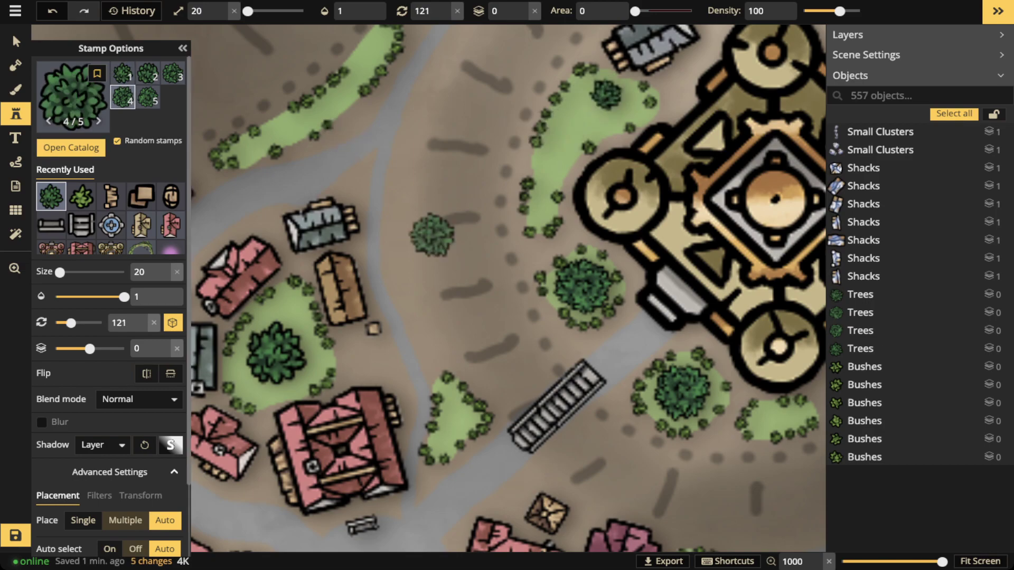
left_click(117, 140)
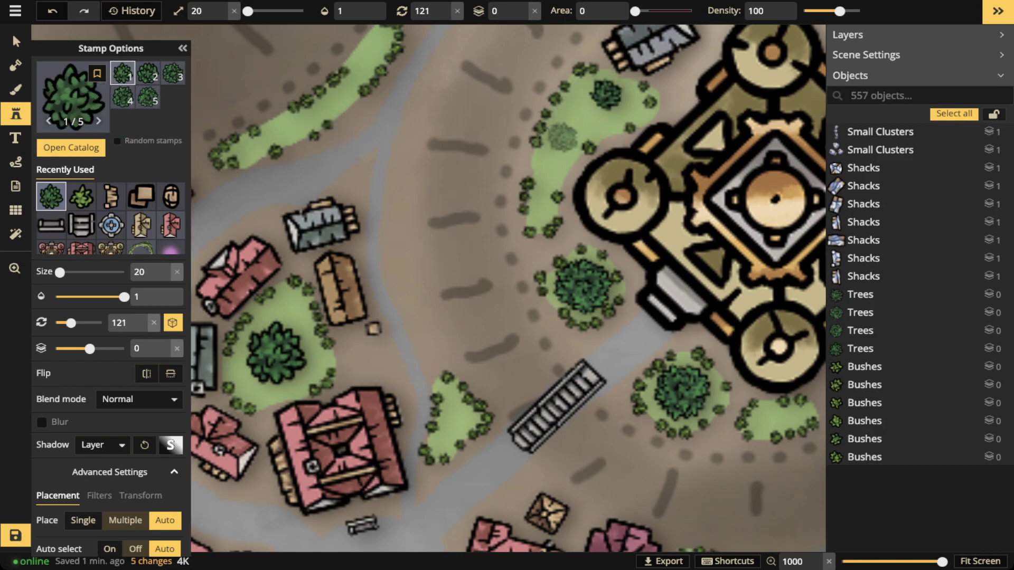
left_click(560, 143)
left_click(542, 208)
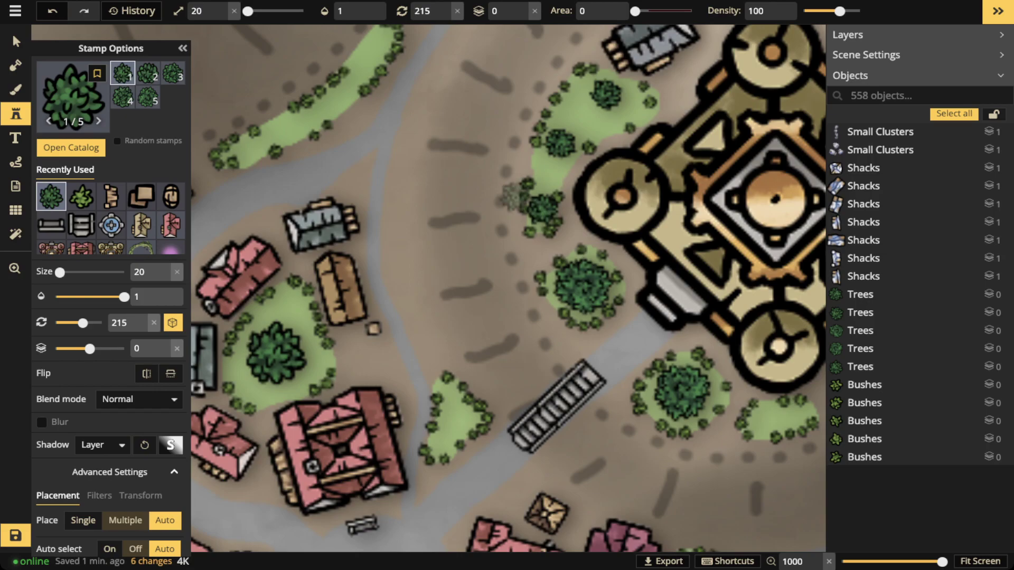
Place a small tree on the small grass patch south of the palace.
scroll(396, 106, "down", 3)
left_click(718, 368)
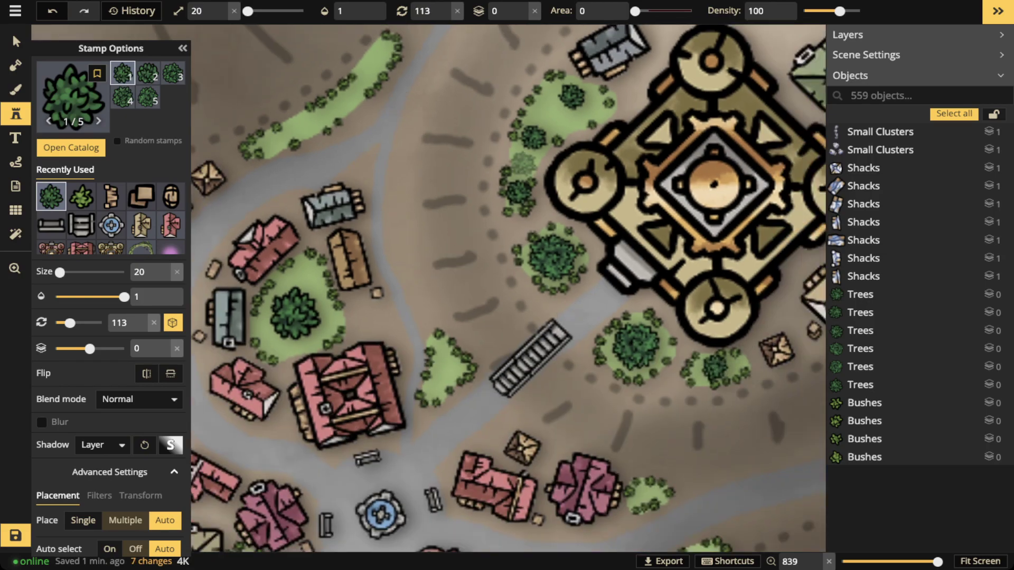
left_click_drag(761, 370, 601, 377)
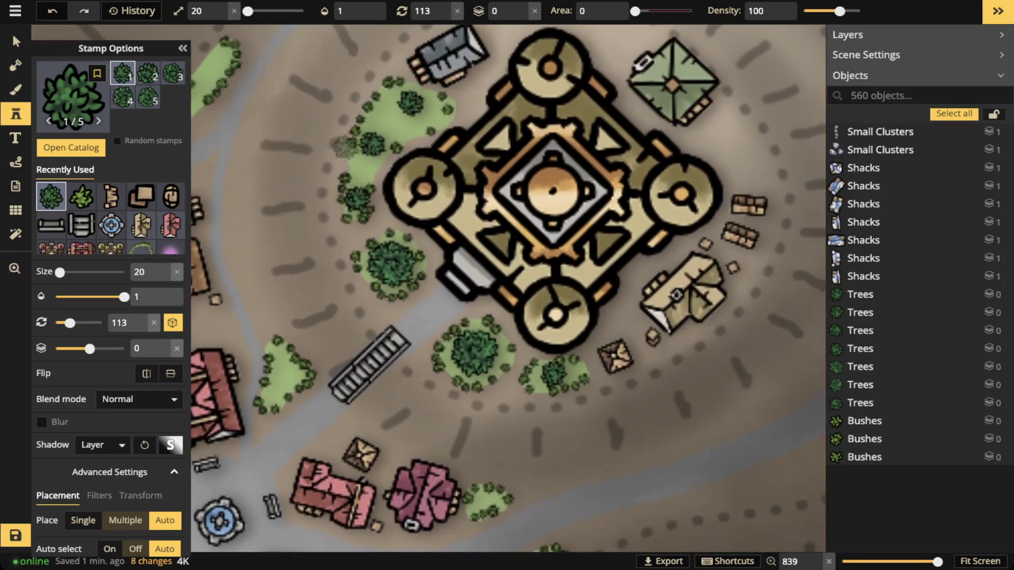
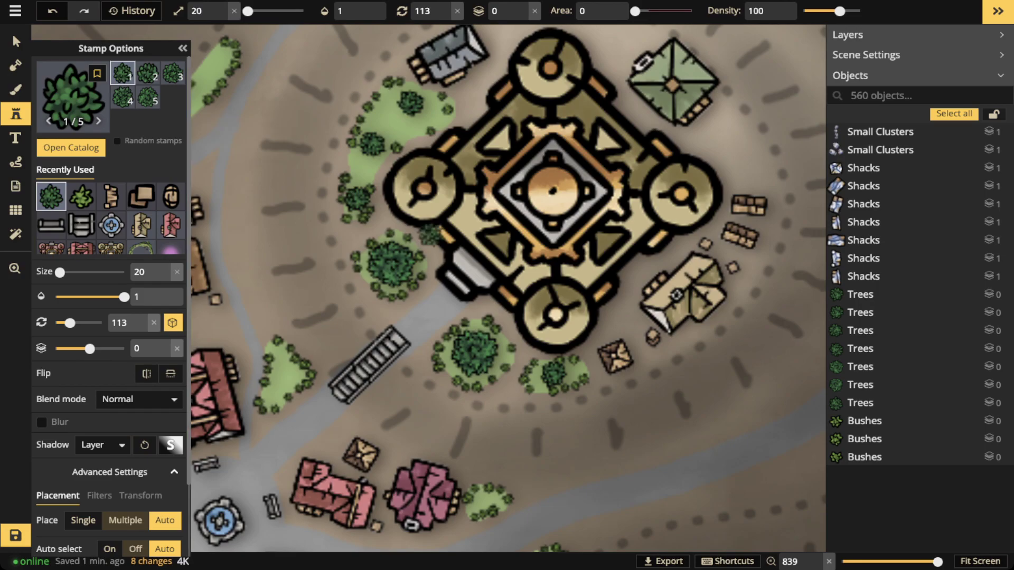
left_click(16, 43)
left_click(506, 190)
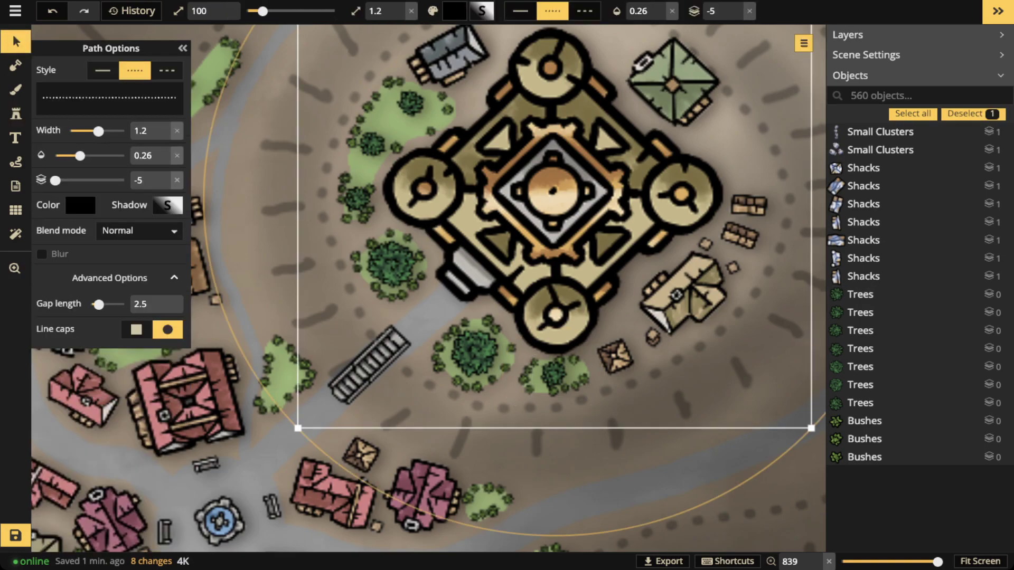
scroll(506, 190, "down", 5)
scroll(916, 294, "down", 5)
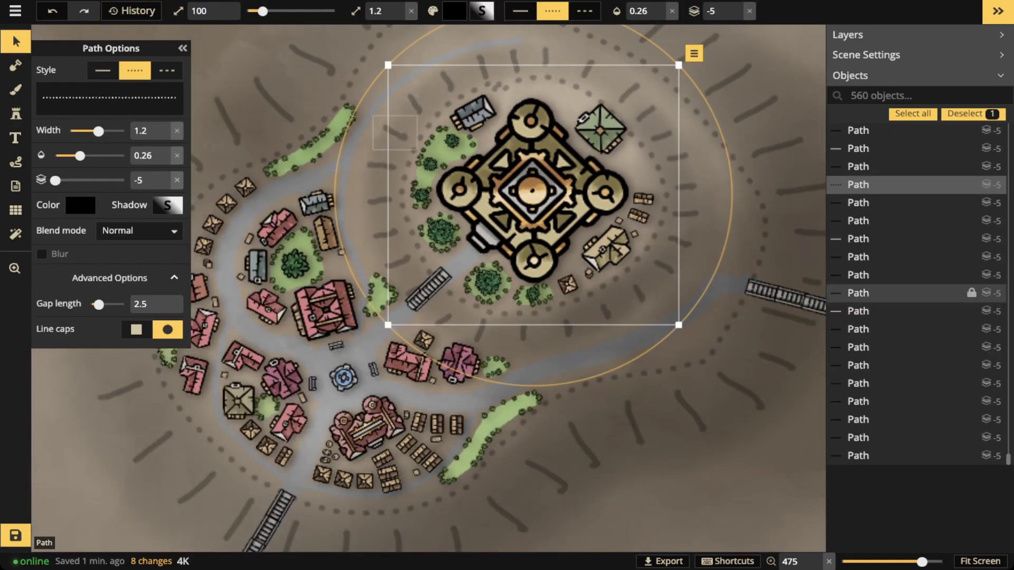
scroll(916, 243, "up", 10)
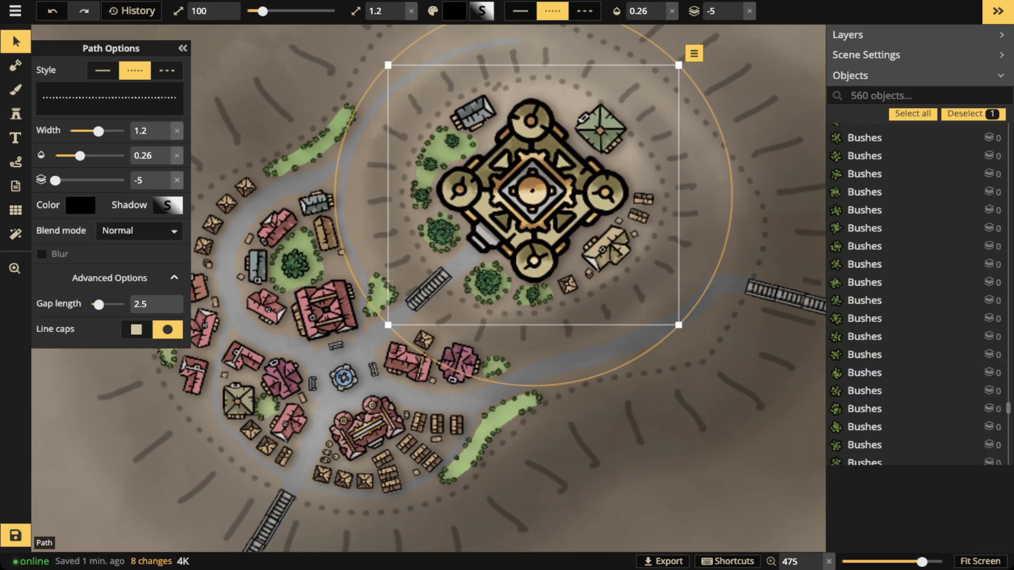
scroll(835, 368, "up", 8)
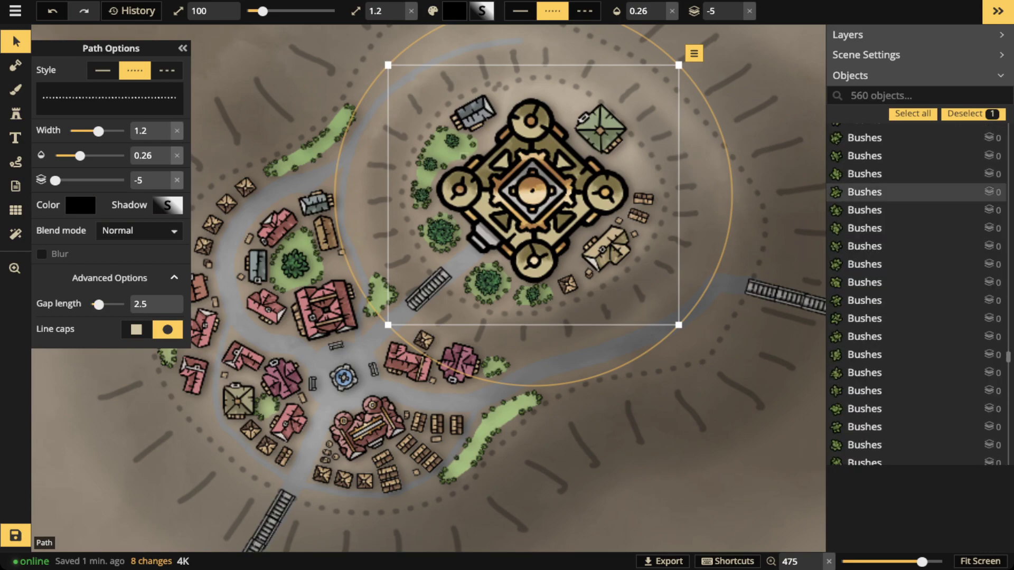
scroll(898, 206, "up", 8)
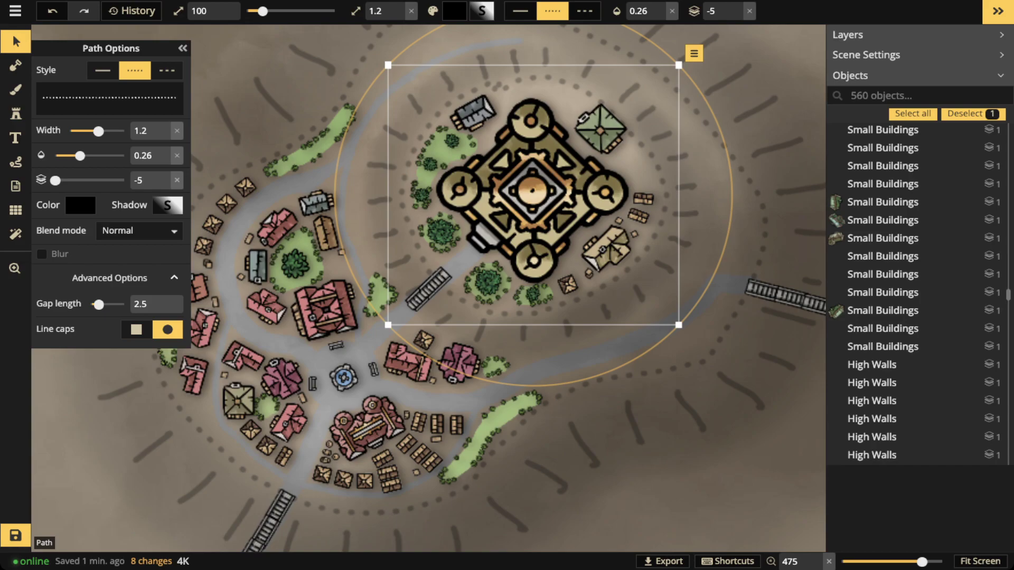
key("Escape")
Shrink the yellow palace on the hilltop to size 70 and nudge it into position.
left_click(415, 300)
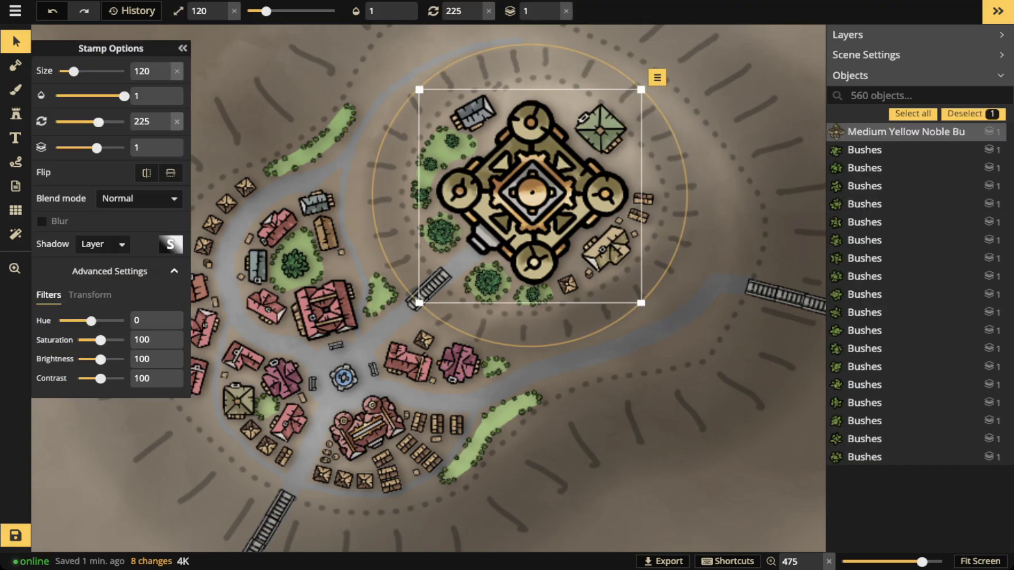
key("[")
key("[")
key("[")
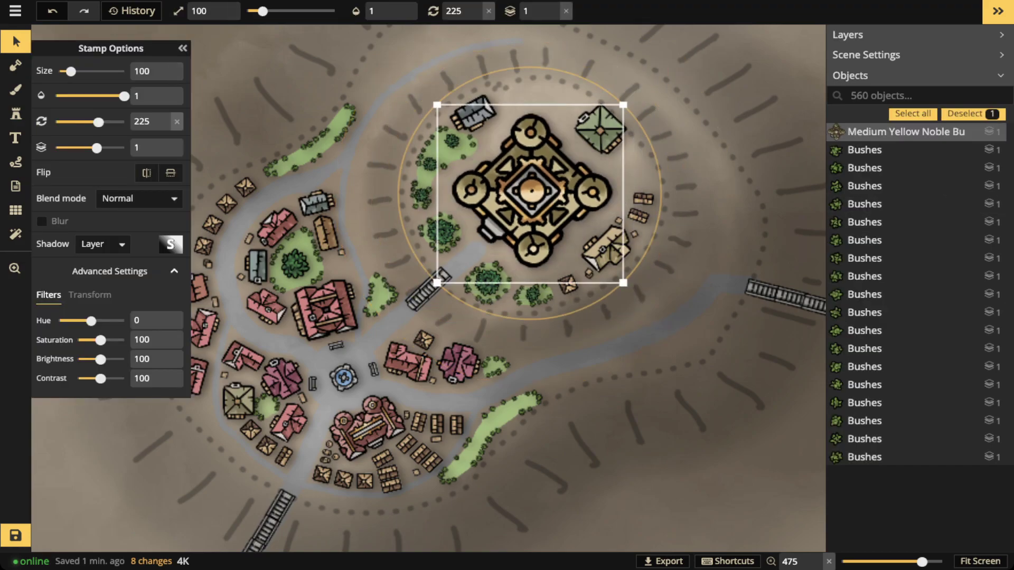
scroll(528, 190, "up", 4)
key("[")
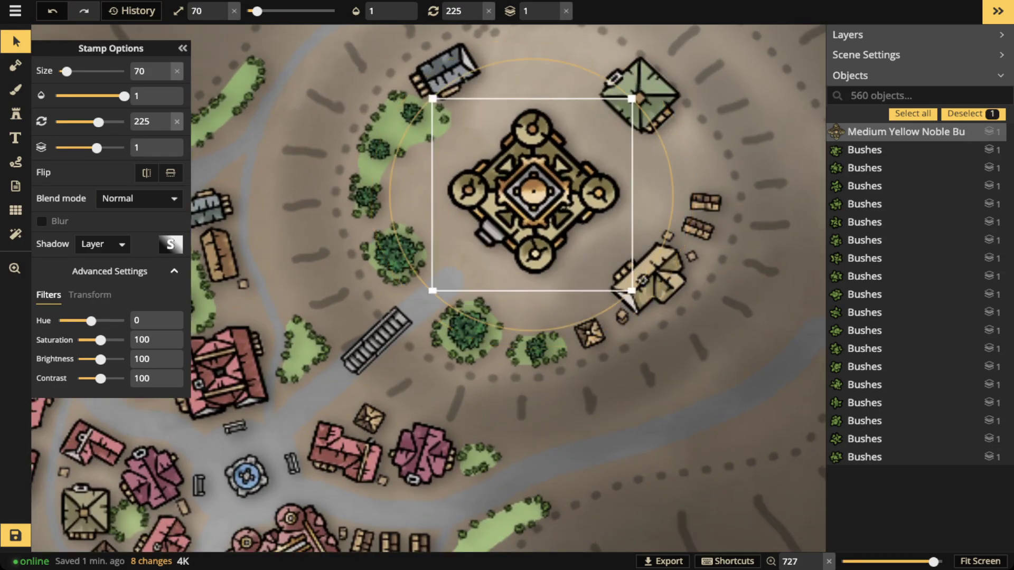
scroll(573, 177, "down", 3)
left_click_drag(541, 188, 538, 192)
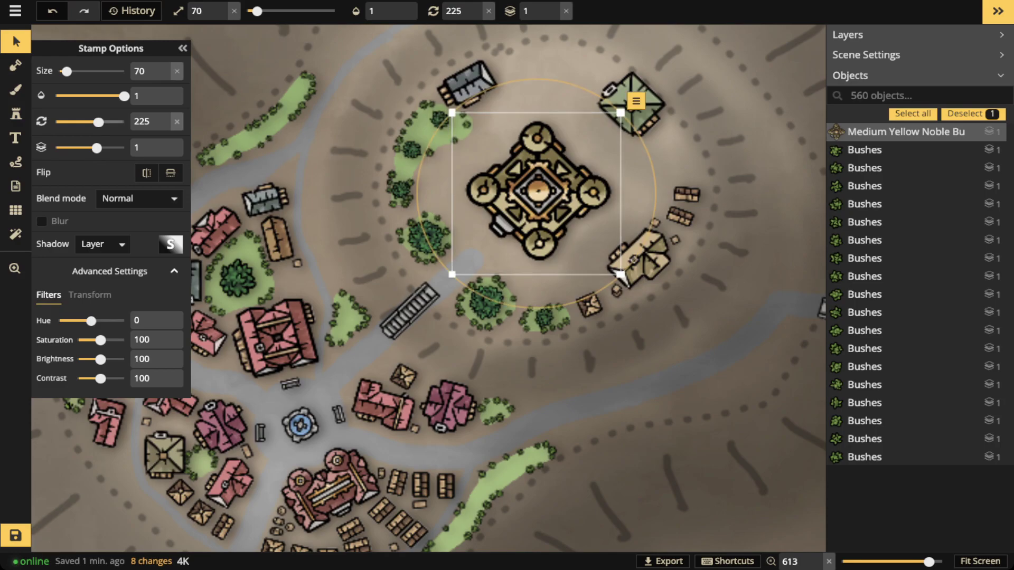
Nudge the yellow palace slightly northeast on the hilltop.
left_click(16, 114)
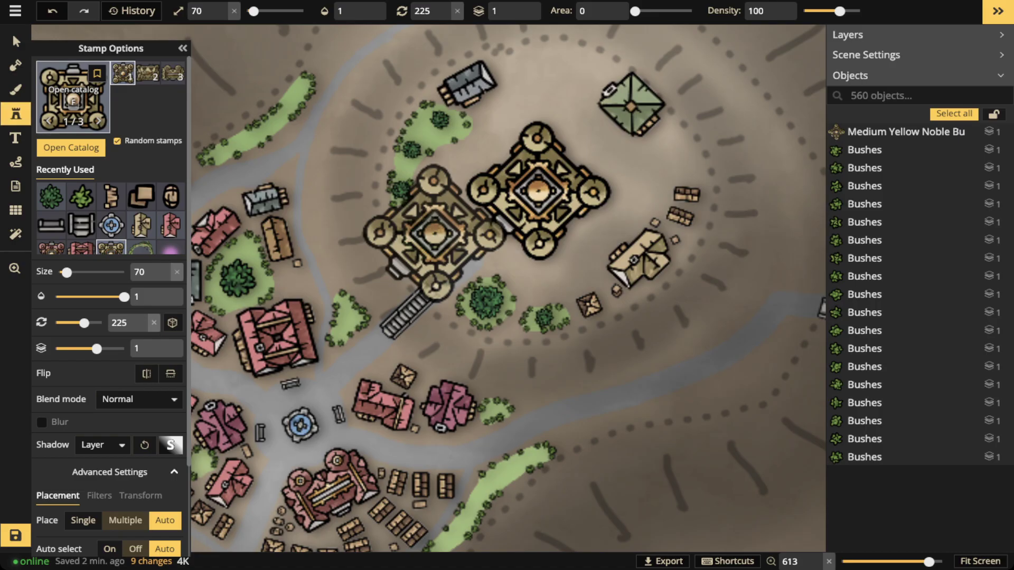
left_click(74, 97)
key("Escape")
key("Escape")
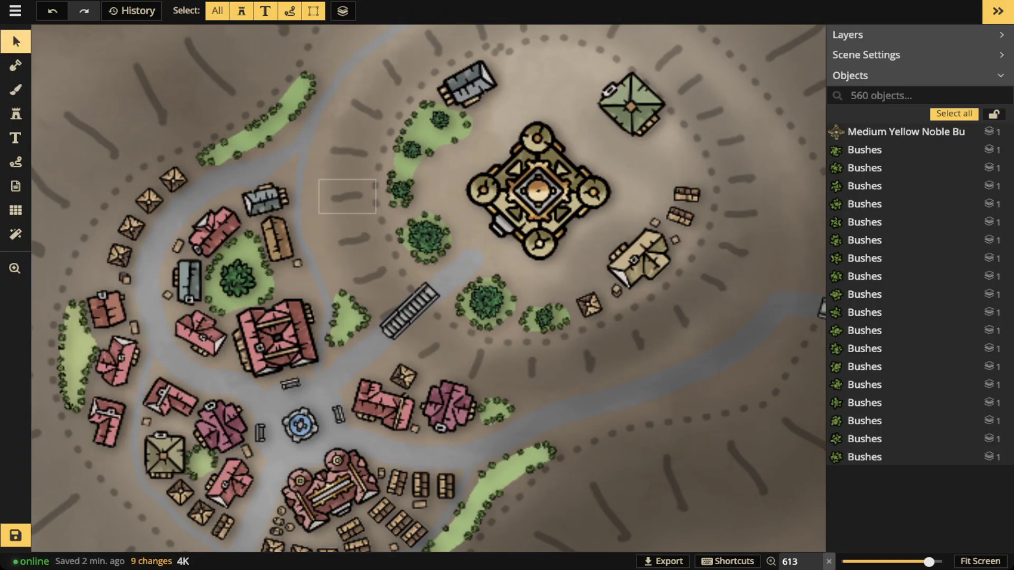
left_click_drag(538, 190, 552, 175)
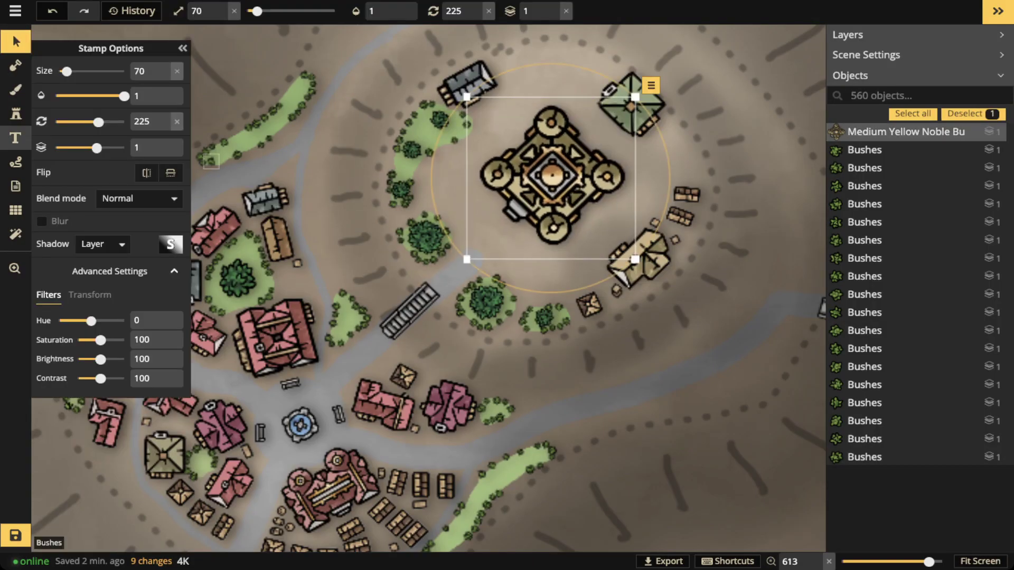
Try the second yellow noble building variant at size 60 against the palace's southwest side and remove it.
left_click(16, 113)
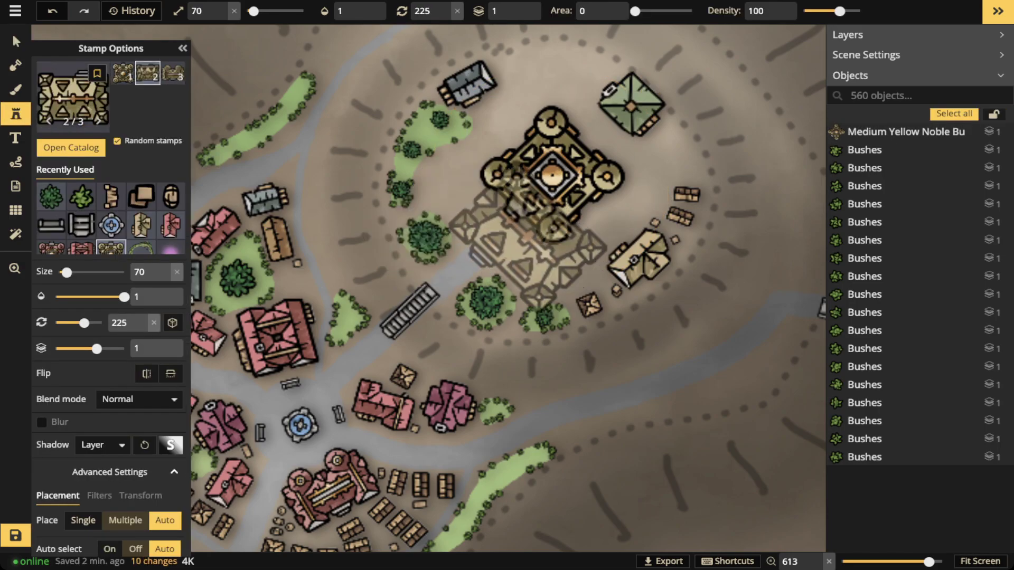
scroll(528, 240, "up", 3)
key("bracketleft")
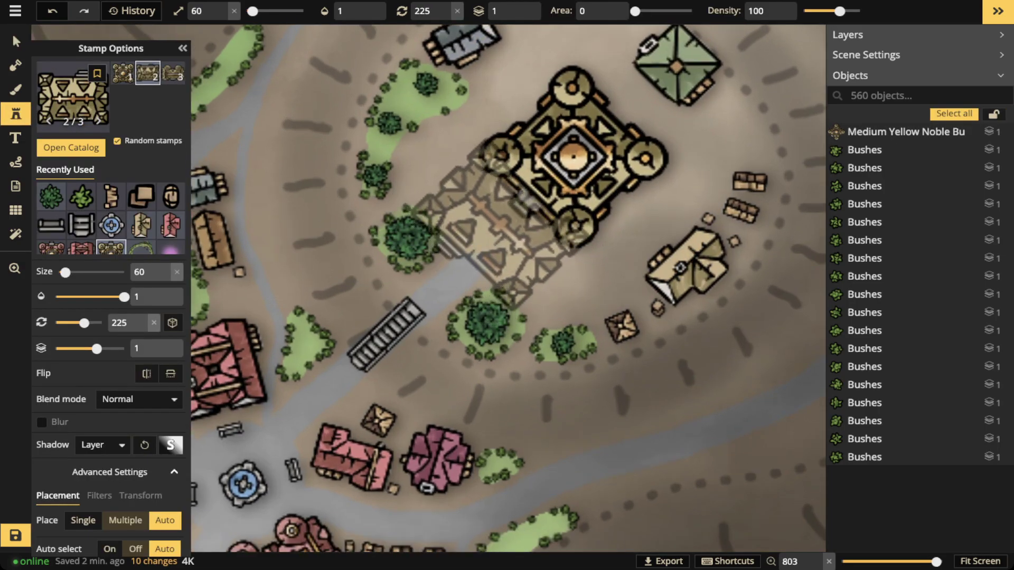
left_click(434, 232)
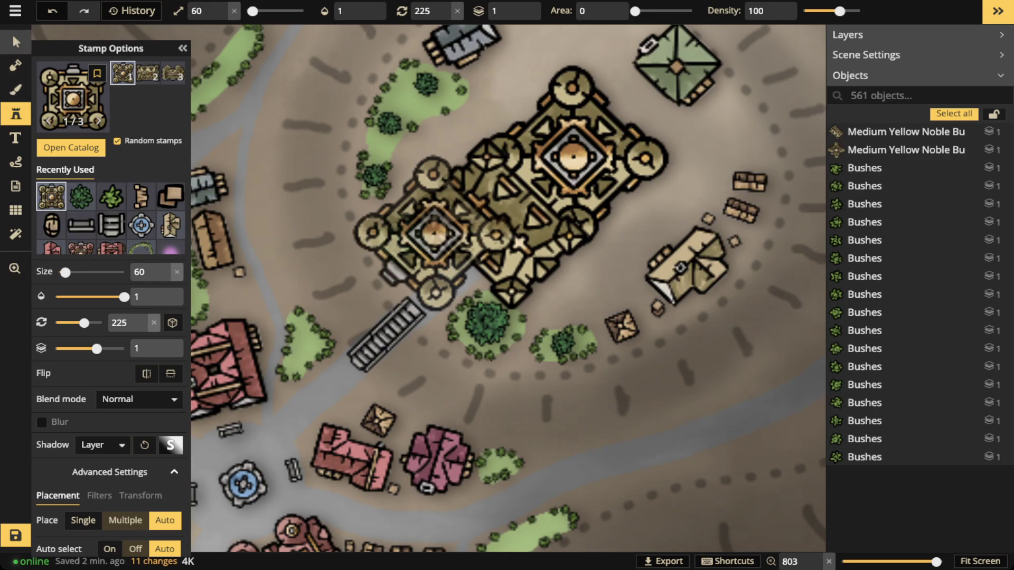
key("v")
left_click_drag(498, 227, 310, 213)
key("Delete")
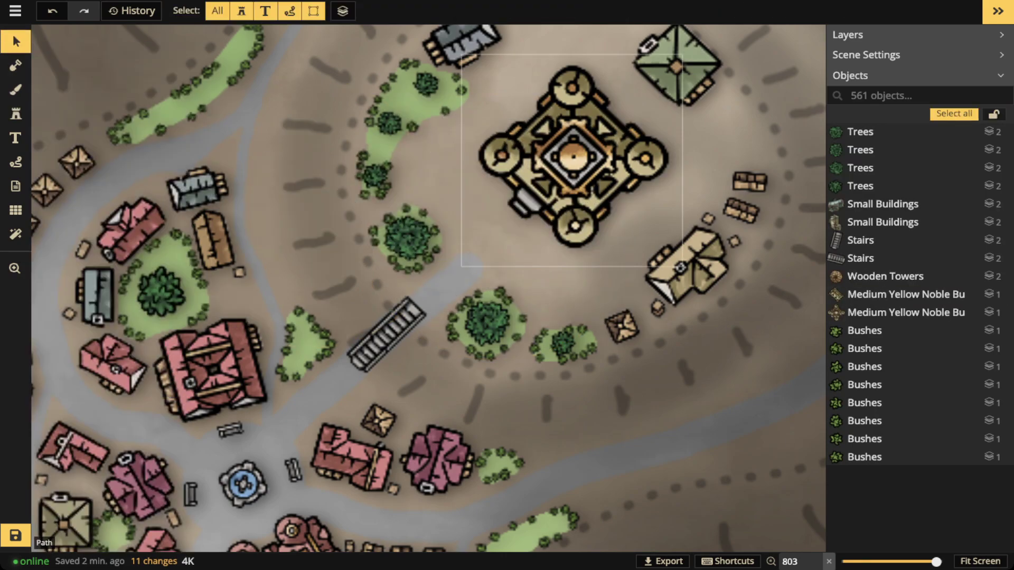
Move the yellow palace off the hilltop onto the open ground northwest of the district.
left_click(461, 259)
scroll(607, 166, "down", 5)
key("space")
left_click_drag(607, 167, 303, 136)
key("Escape")
Place the third yellow noble building variant at size 60, rotated 45 degrees, on the hilltop at the end of the stair road.
left_click(16, 113)
left_click(432, 234)
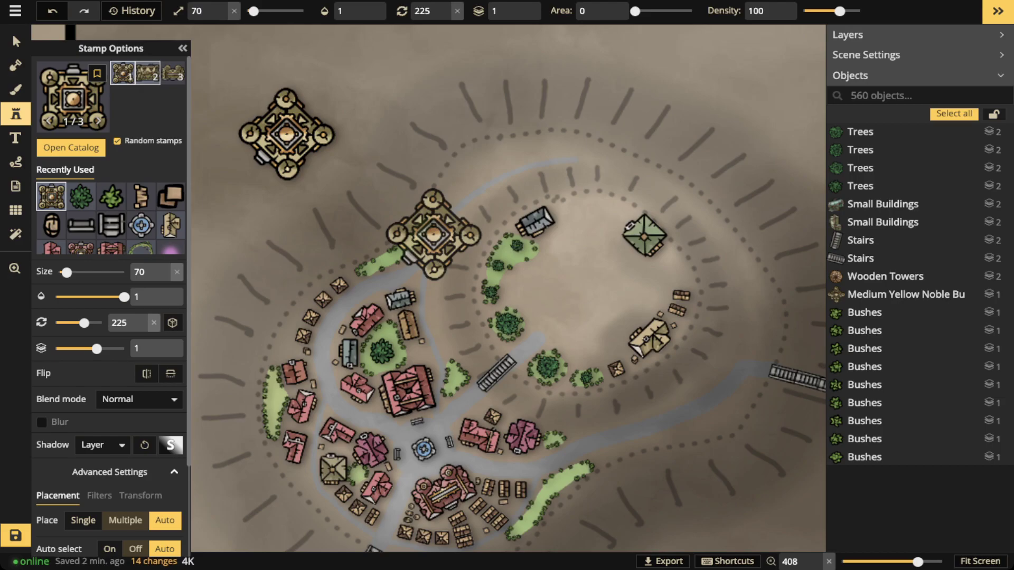
left_click(173, 74)
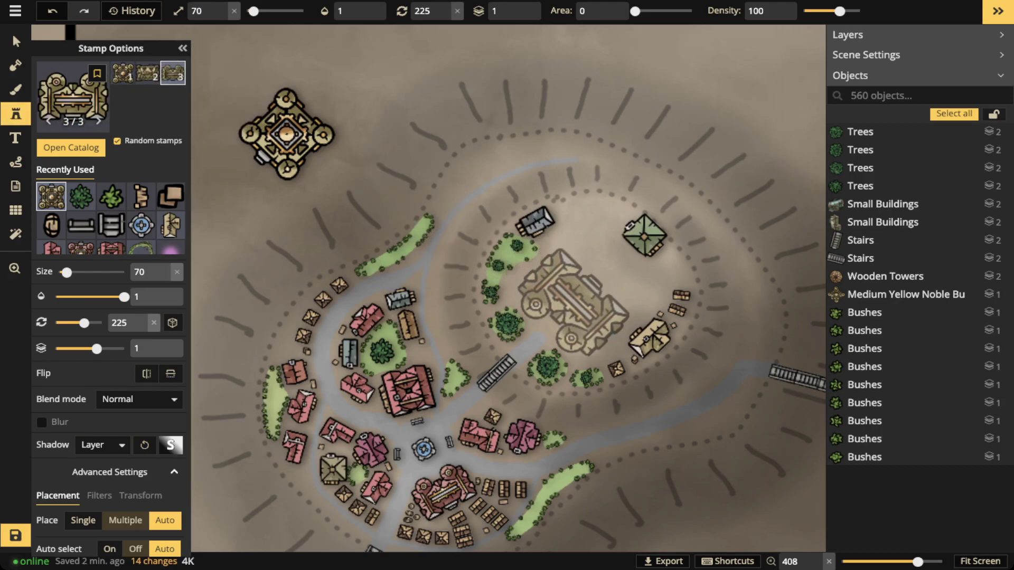
scroll(569, 306, "up", 12)
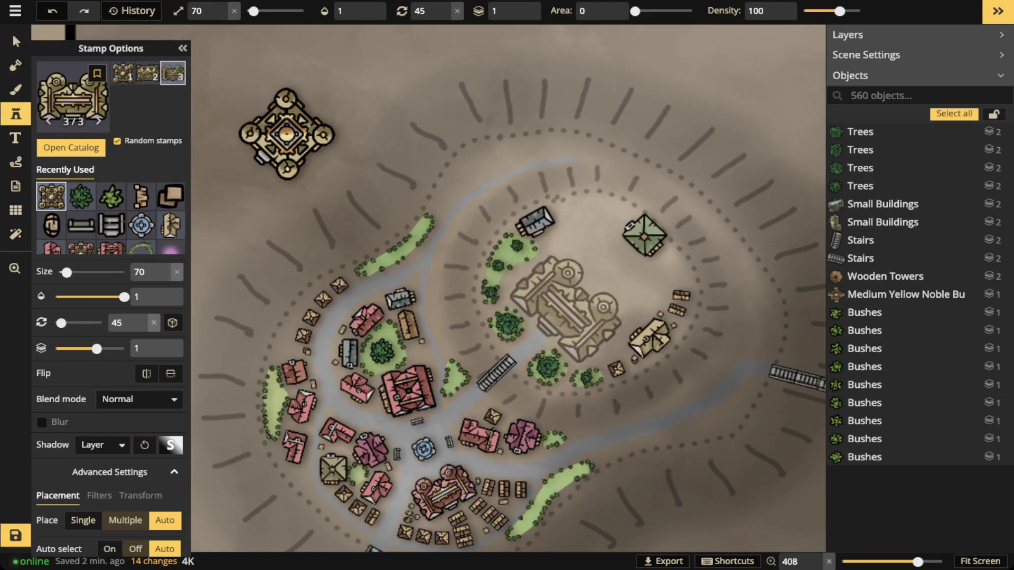
scroll(565, 308, "down", 1)
left_click(564, 313)
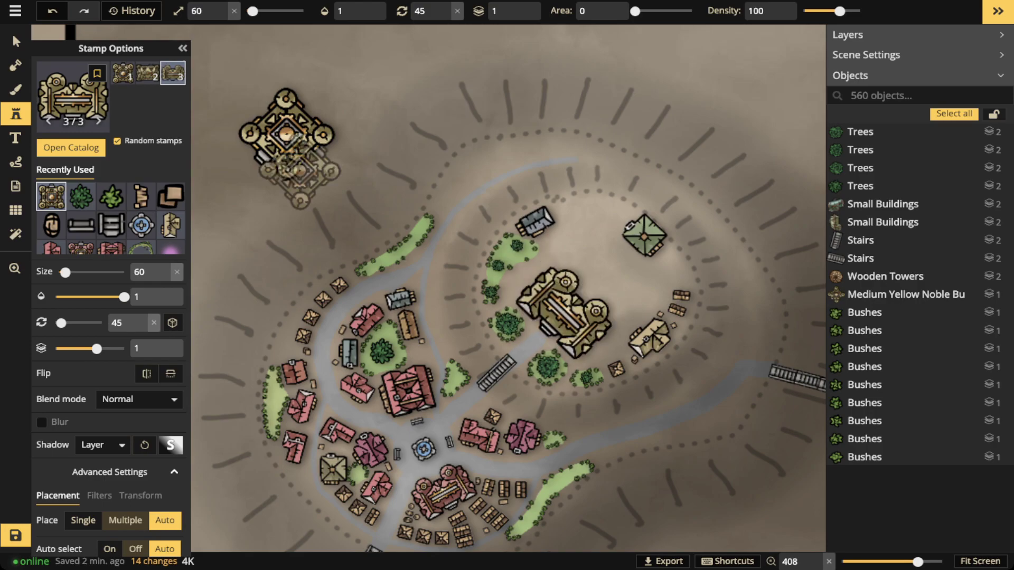
Move the yellow palace back onto the hilltop at size 70, adjoining the new building's northeast side.
left_click(286, 135)
left_click_drag(286, 135, 599, 280)
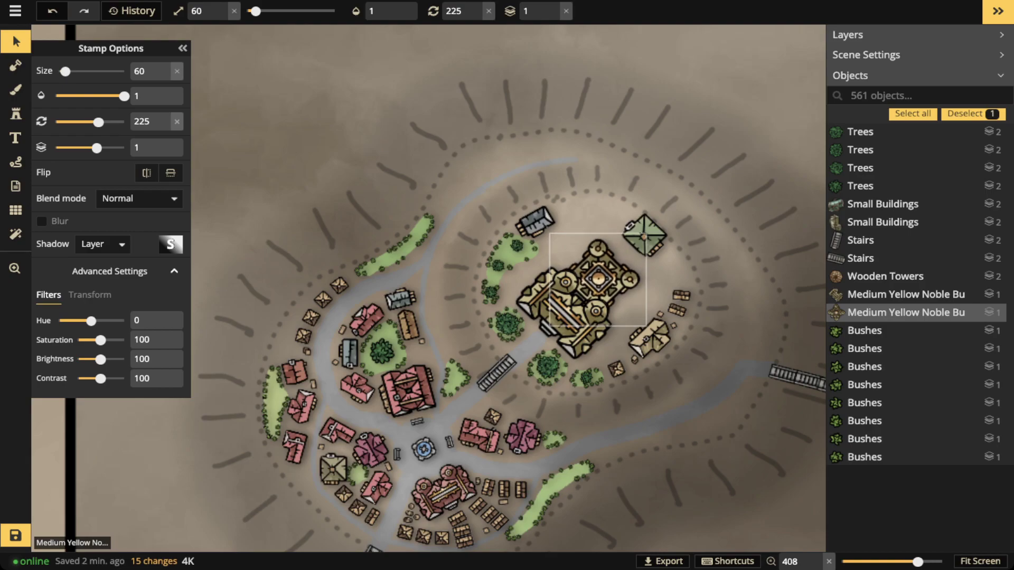
scroll(598, 280, "up", 1)
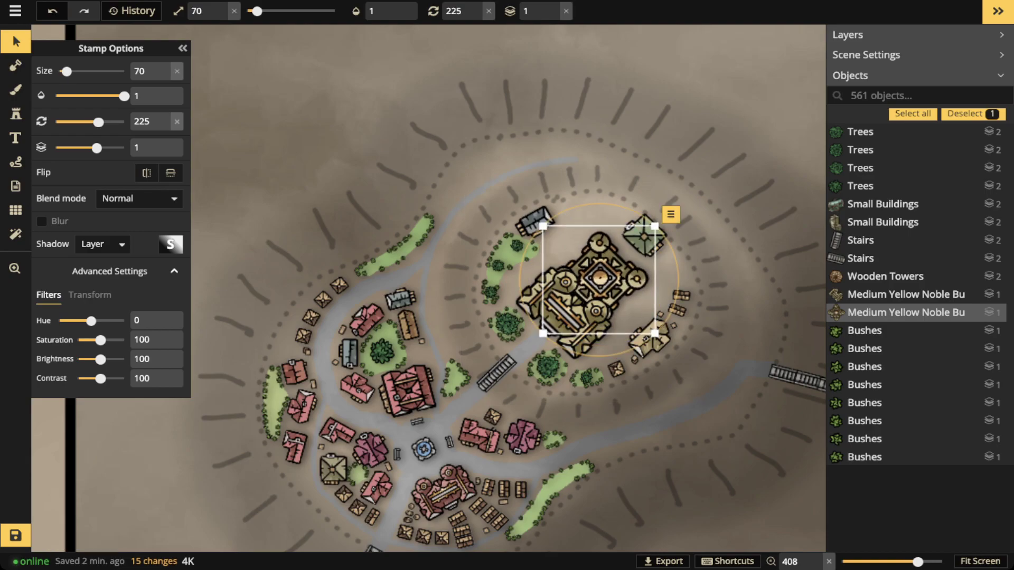
left_click(478, 203)
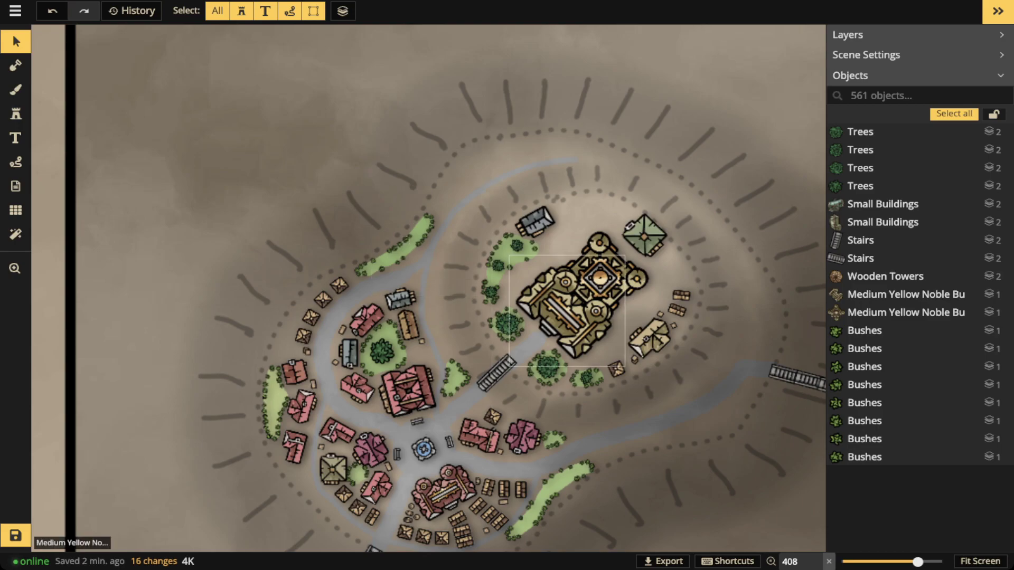
Try the front palace building at rotations of 135 and 225 degrees, and return it to 45 degrees.
left_click(567, 310)
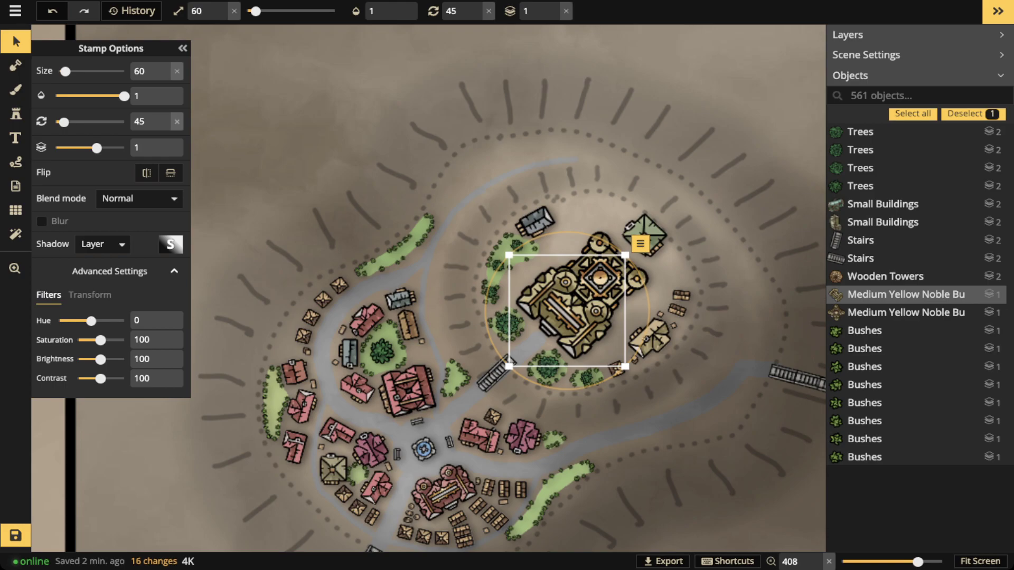
scroll(567, 311, "up", 11)
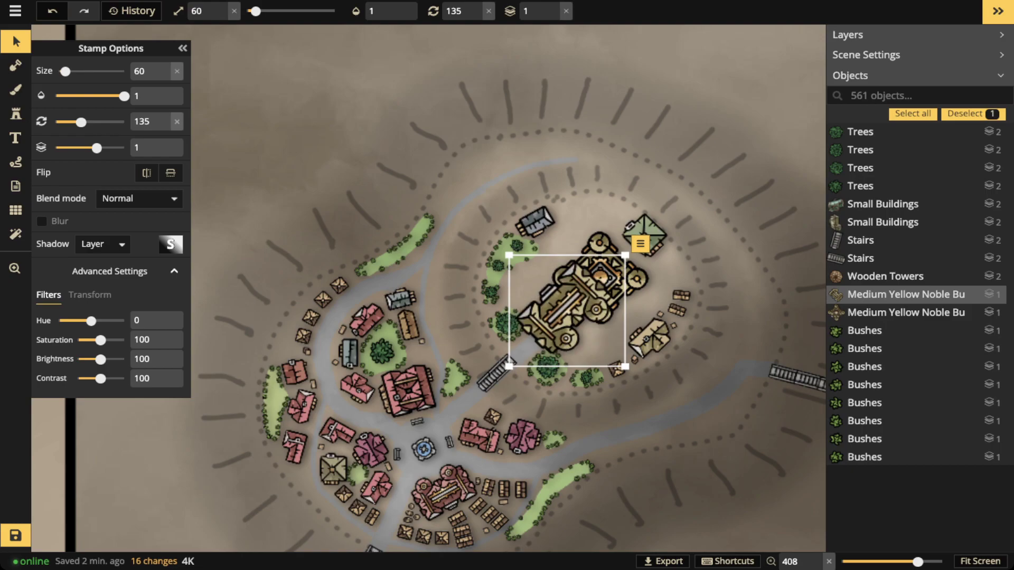
scroll(567, 311, "down", 1)
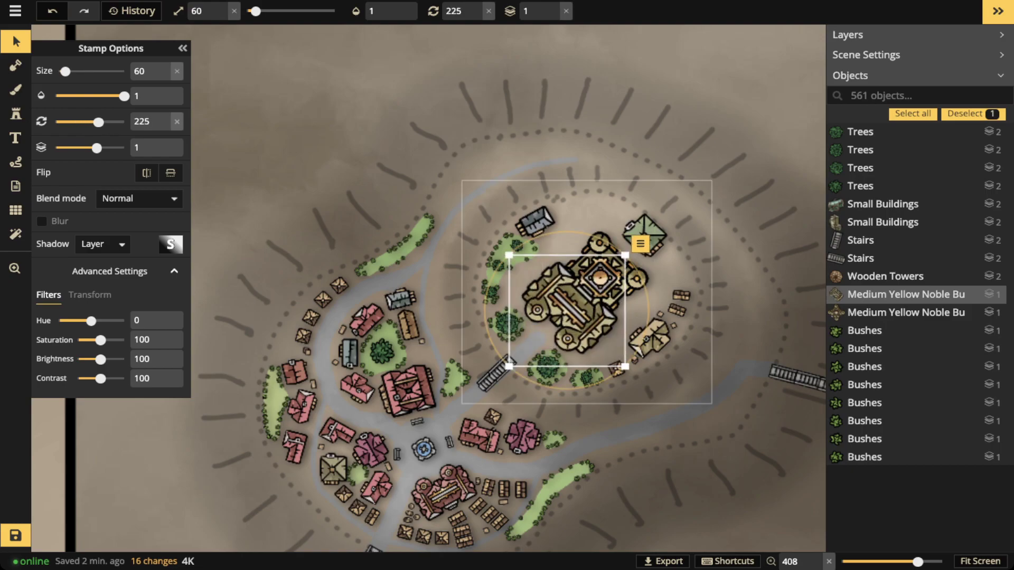
scroll(567, 310, "down", 4)
scroll(567, 310, "down", 8)
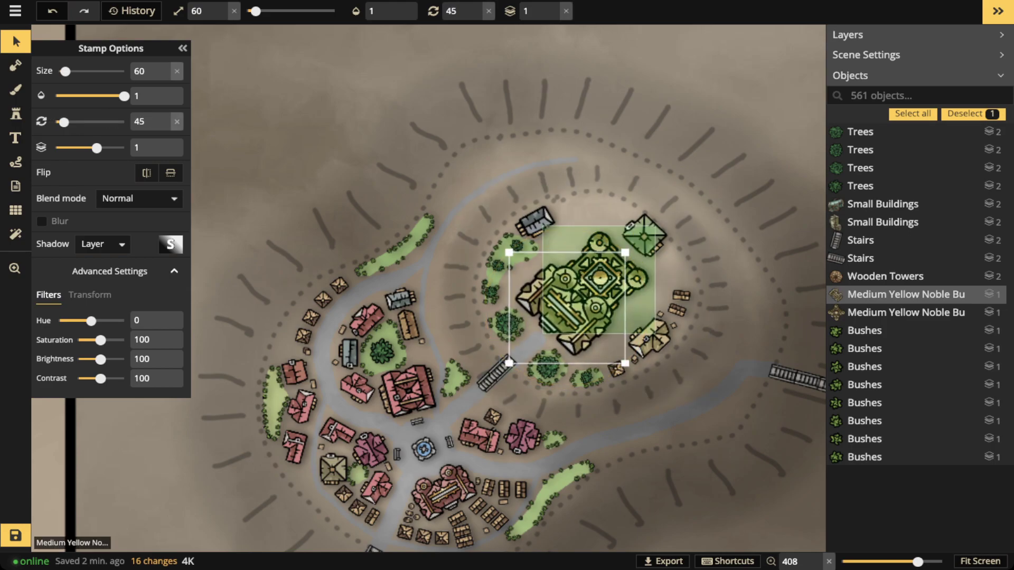
Select both palace buildings together and shift them slightly south.
left_click(599, 278, "shift")
left_click_drag(599, 277, 600, 284)
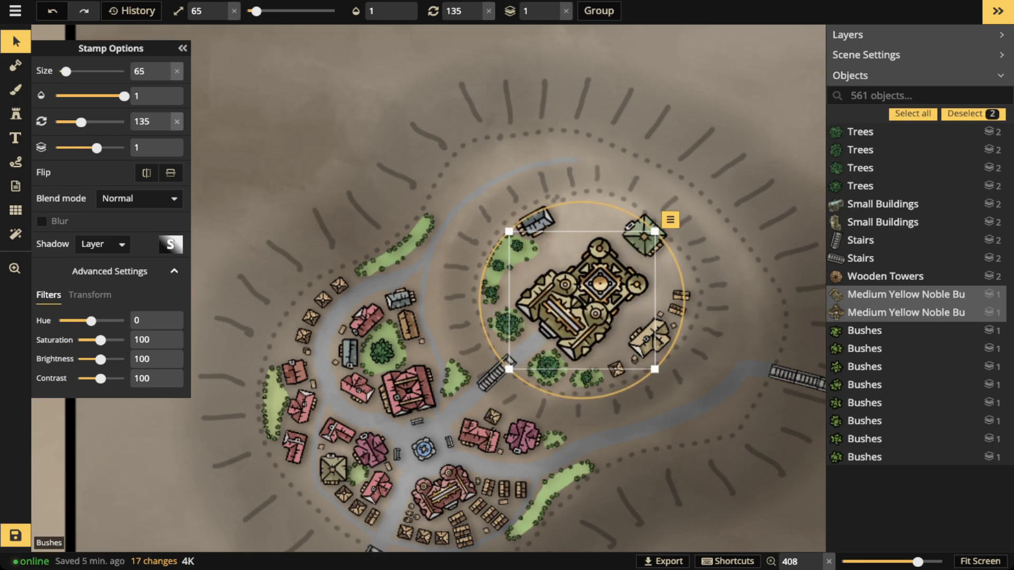
key("Escape")
Place the short stairs stamp at size 35, rotated 135 degrees, against the palace's northwest side.
key("s")
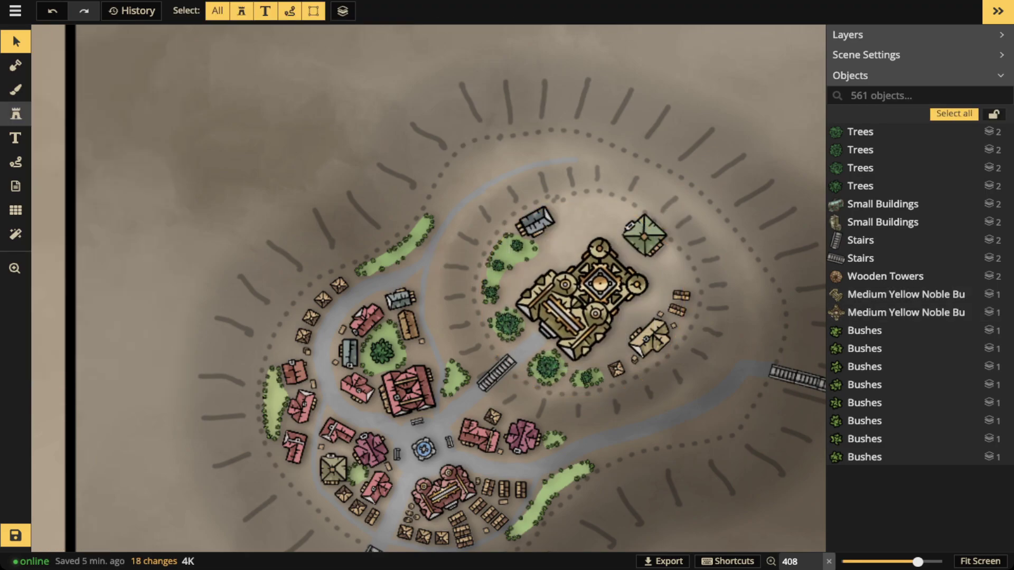
left_click(74, 98)
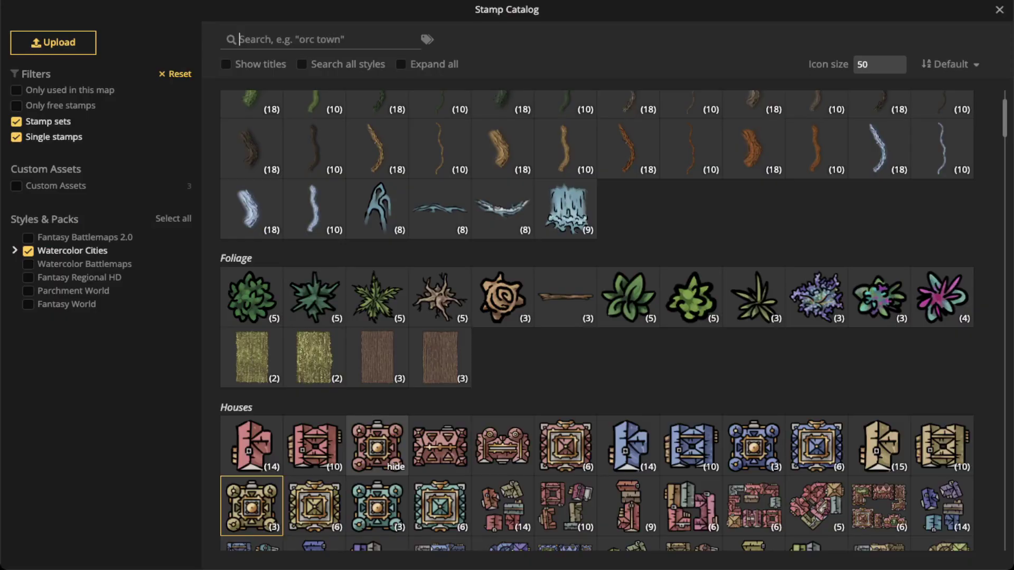
key("Escape")
left_click(111, 224)
scroll(547, 237, "up", 5)
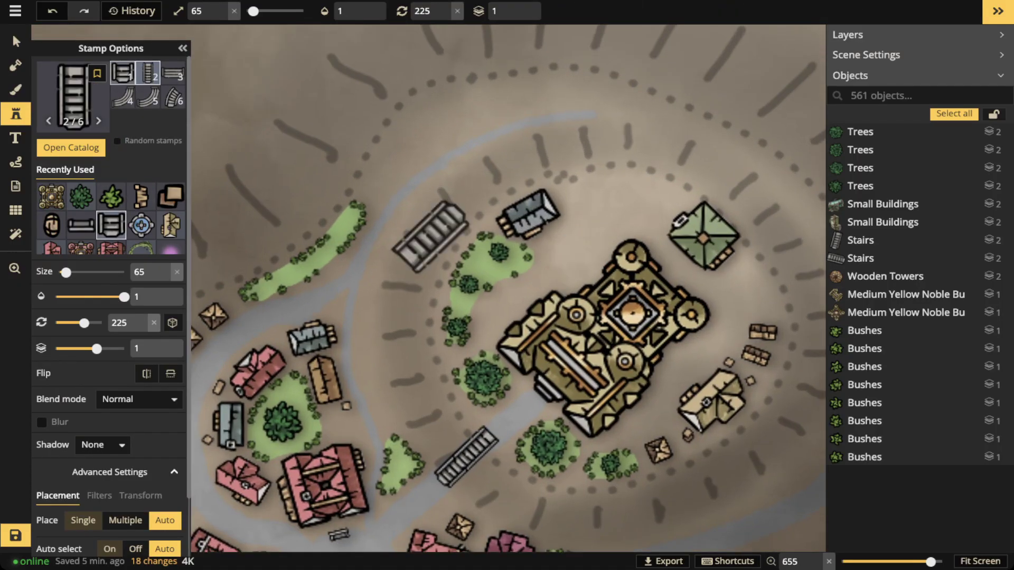
left_click(122, 73)
scroll(601, 270, "down", 2)
scroll(589, 264, "down", 5)
scroll(588, 269, "down", 1)
scroll(588, 270, "down", 2)
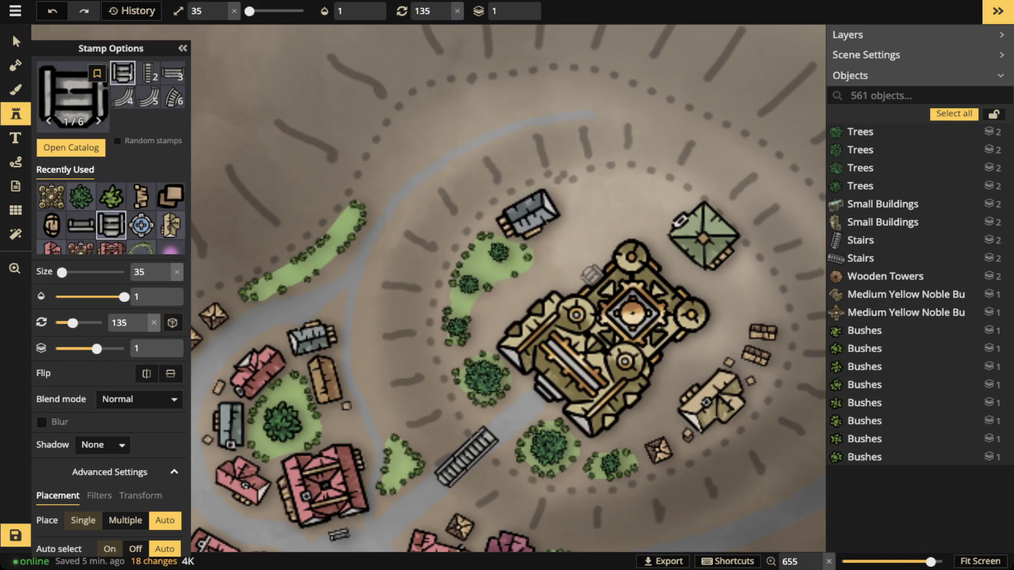
left_click(589, 274)
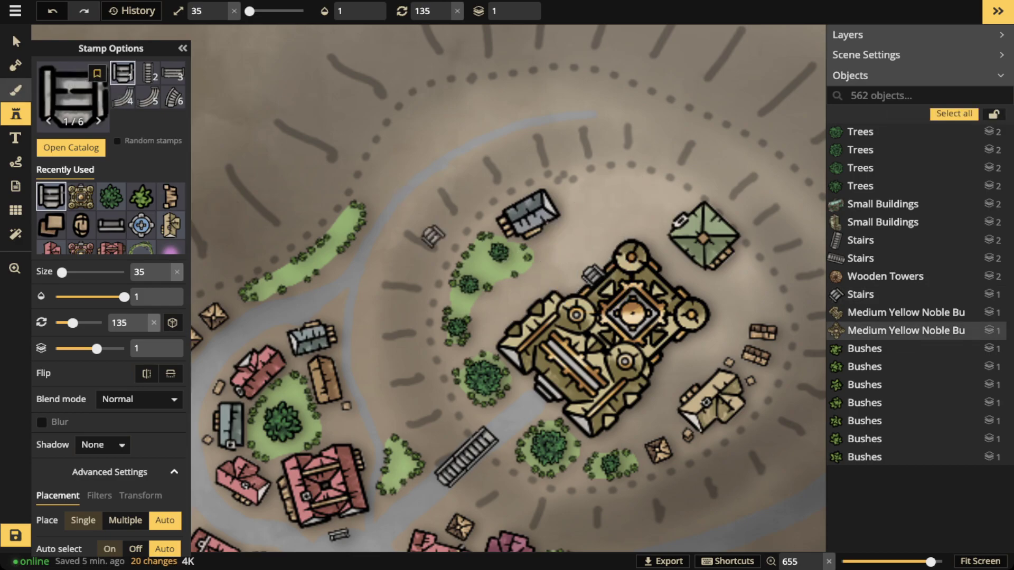
Search the brush texture catalog for water and choose the Water Blue Dark texture.
key("b")
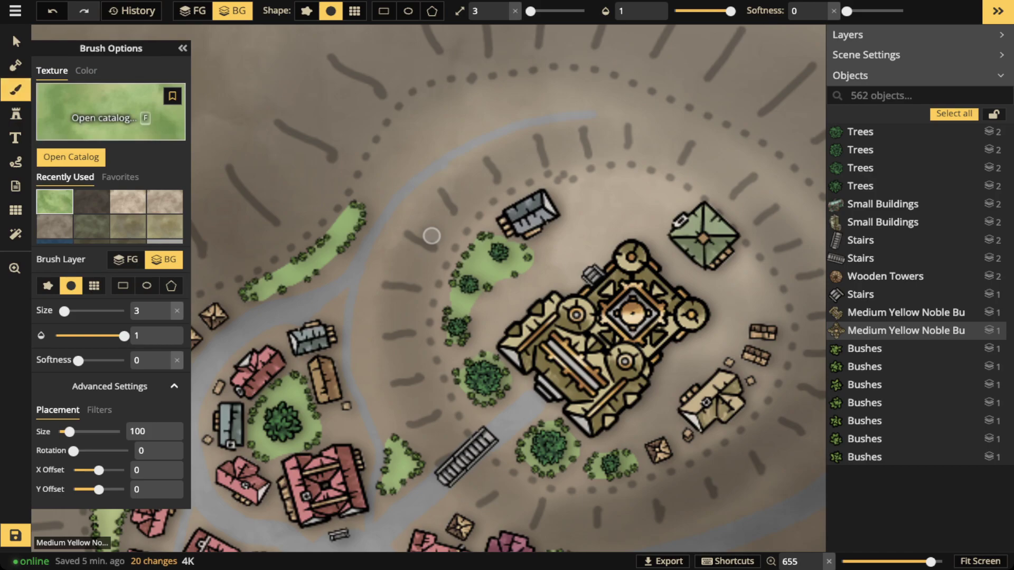
key("f")
scroll(431, 236, "down", 10)
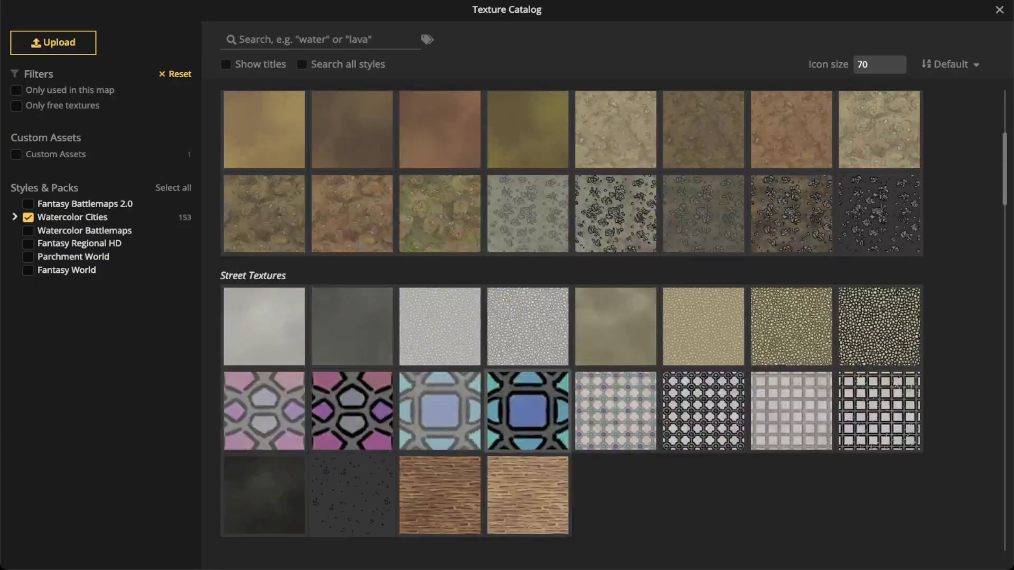
scroll(528, 364, "down", 8)
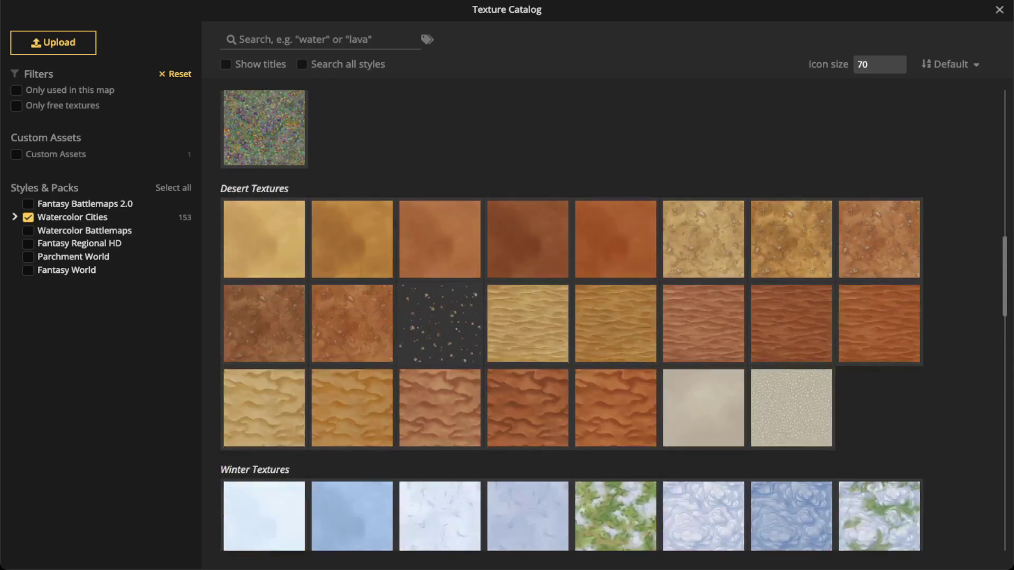
scroll(440, 403, "down", 5)
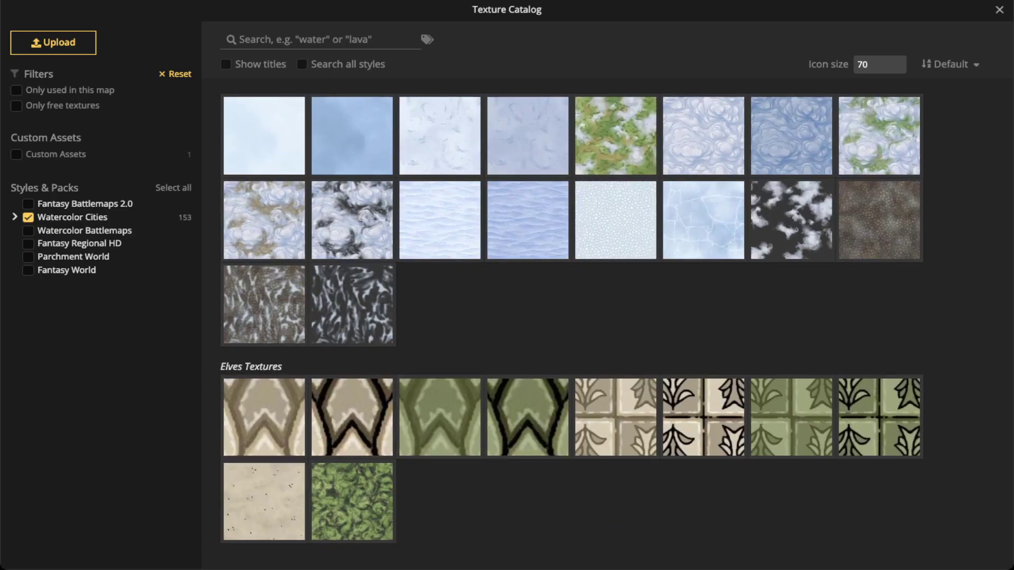
left_click(427, 40)
type("WATER")
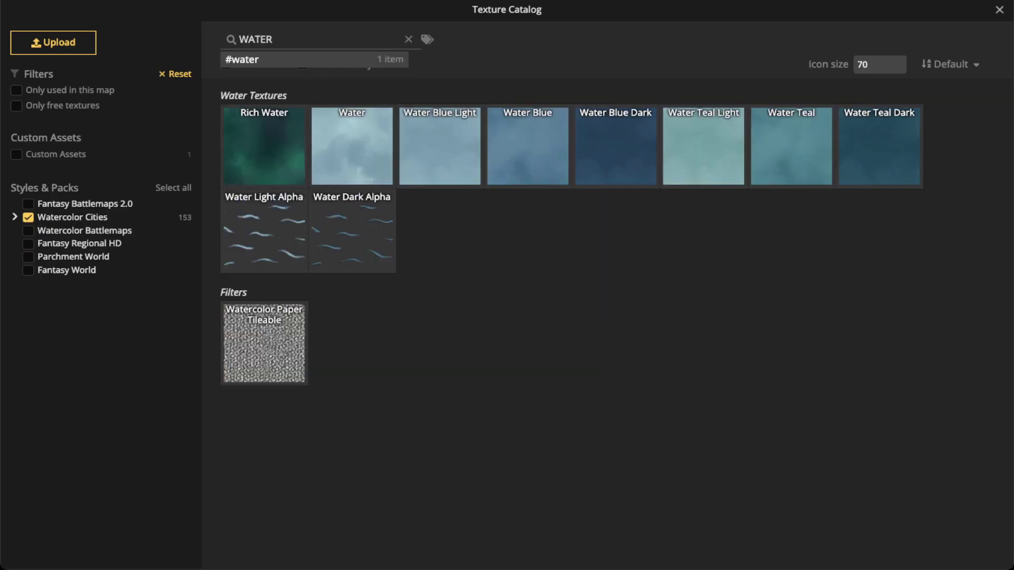
left_click(615, 148)
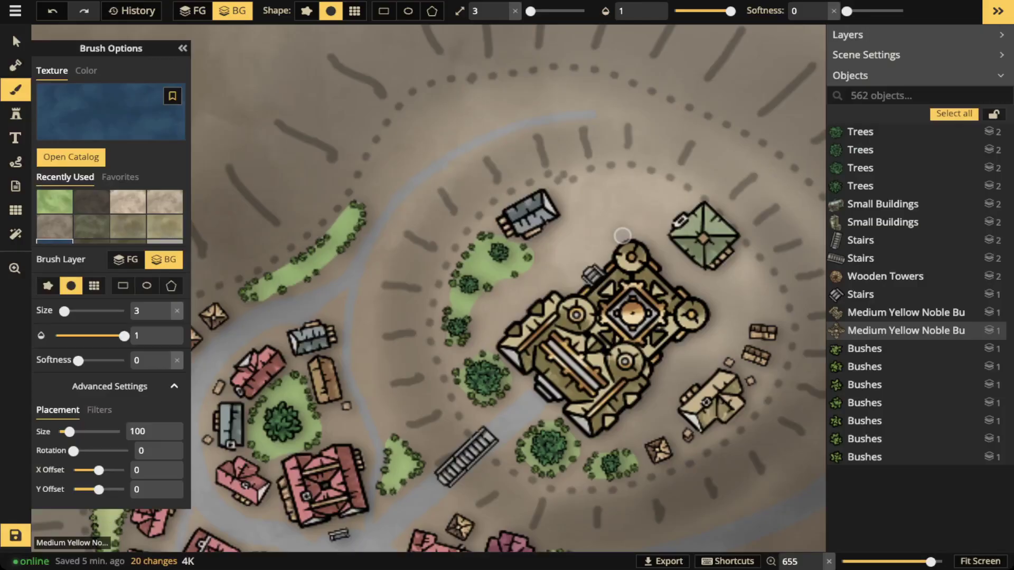
Change the brush texture to Water Blue.
scroll(622, 235, "down", 5)
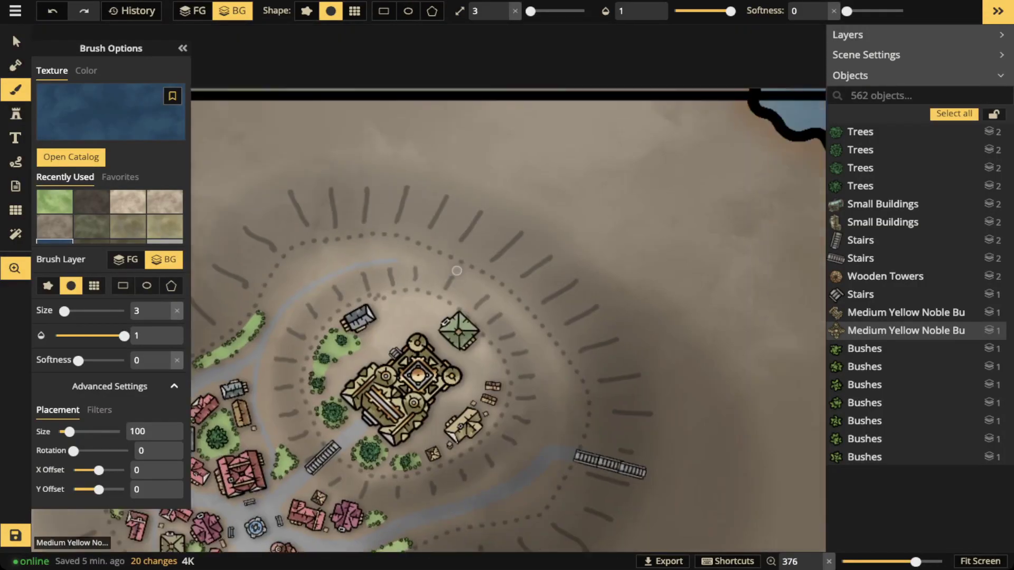
scroll(757, 143, "down", 8)
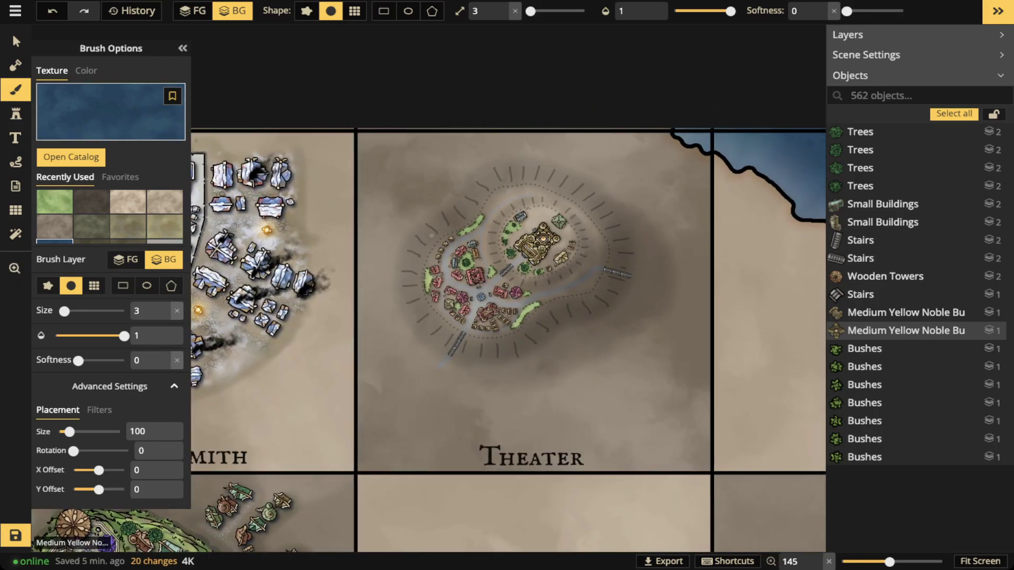
left_click(106, 116)
left_click(528, 148)
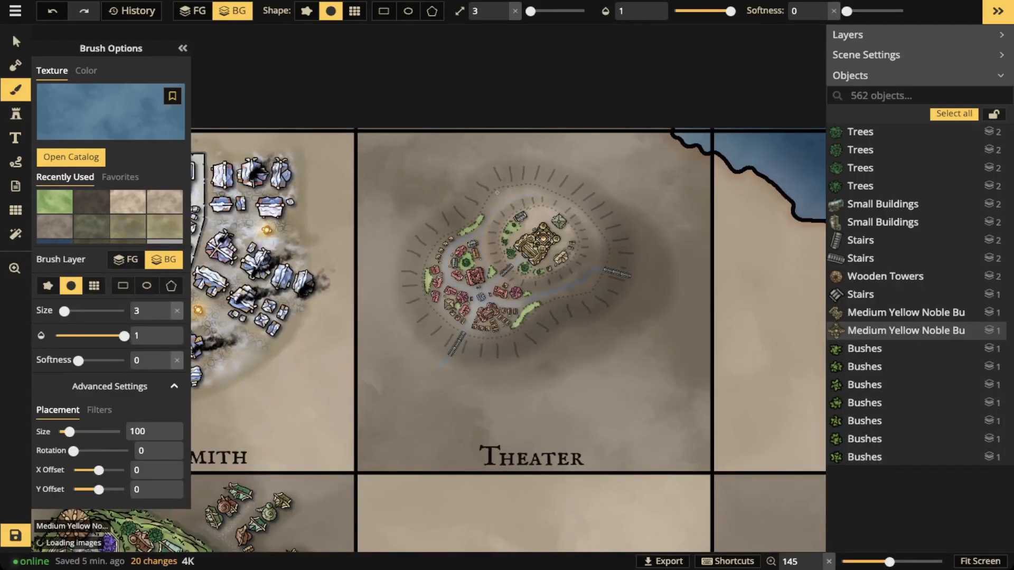
scroll(538, 212, "up", 4)
left_click_drag(755, 153, 408, 162)
scroll(548, 182, "left", 10)
scroll(643, 232, "up", 4)
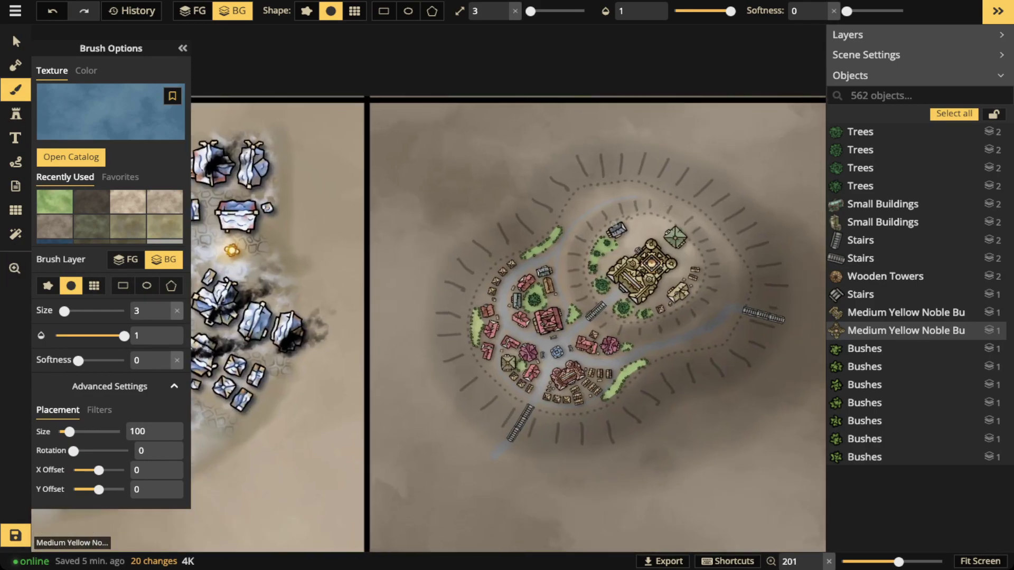
scroll(643, 232, "up", 10)
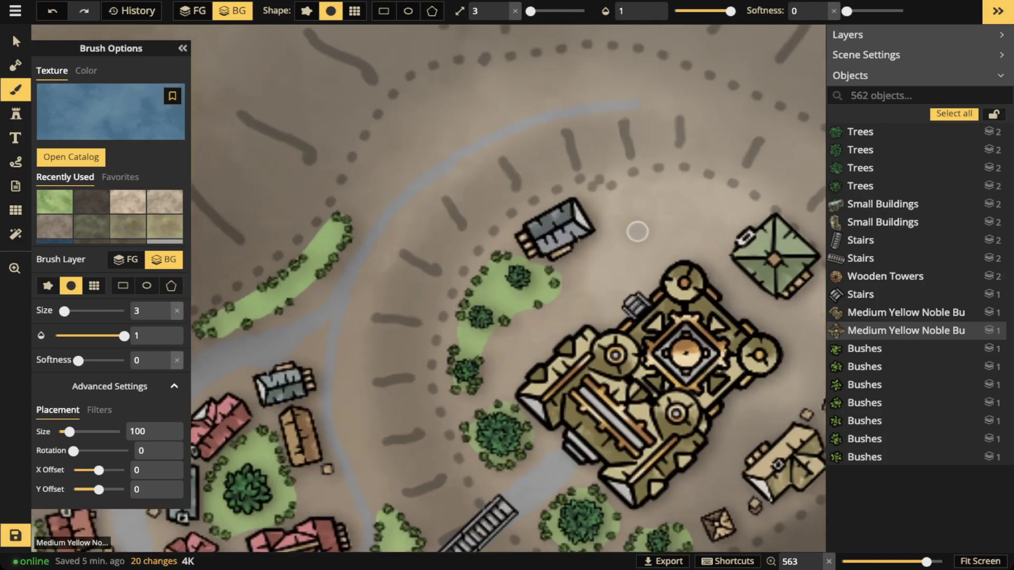
Paint a small kidney-shaped pond north of the palace with the water texture at brush size 2.
key("bracketleft")
key("bracketleft")
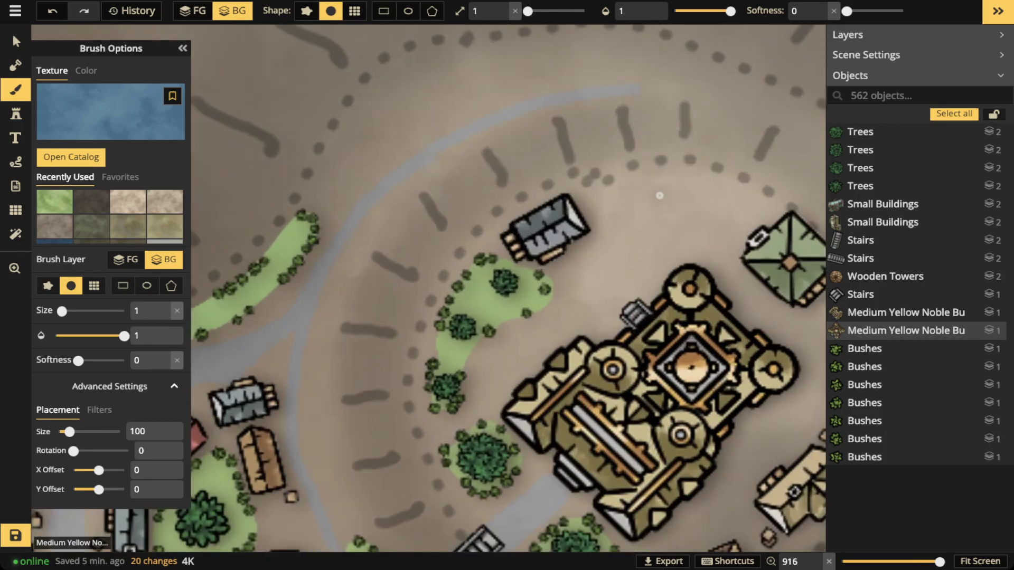
key("bracketright")
mouse_move(661, 206)
left_mouse_down()
mouse_move(626, 251)
mouse_move(712, 233)
mouse_move(707, 210)
mouse_move(675, 208)
mouse_move(657, 227)
mouse_move(686, 216)
mouse_move(675, 225)
mouse_move(677, 204)
mouse_move(665, 206)
mouse_move(699, 204)
mouse_move(674, 199)
mouse_move(632, 229)
mouse_move(624, 253)
mouse_move(728, 224)
mouse_move(682, 195)
mouse_move(644, 208)
mouse_move(619, 238)
left_mouse_up()
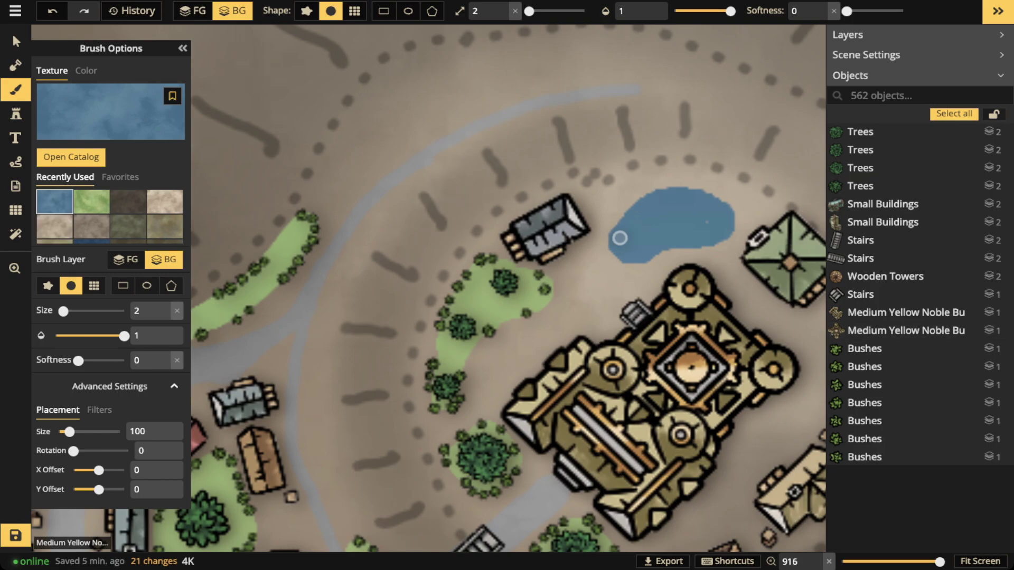
scroll(619, 223, "down", 5)
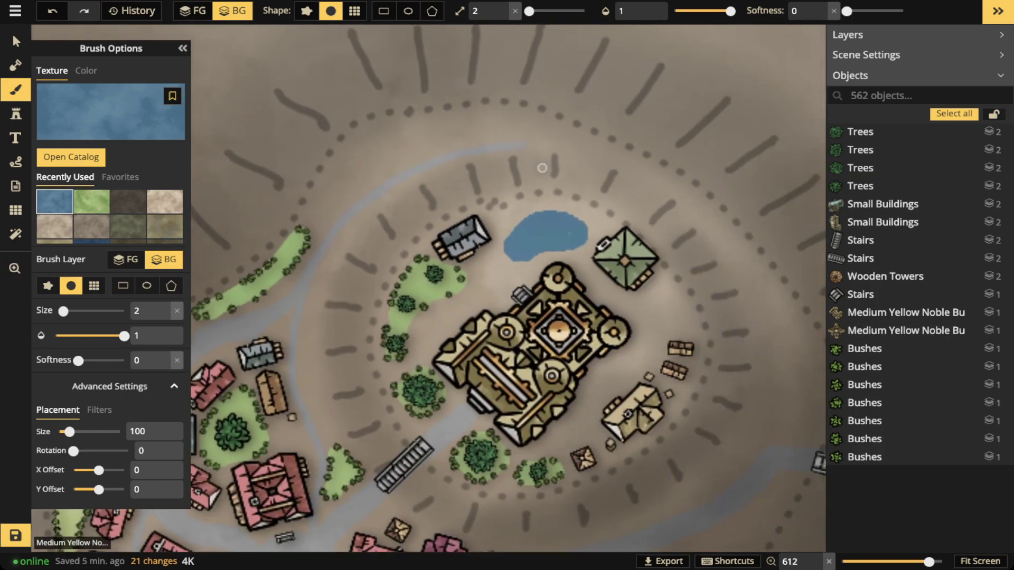
Using the existing road's path style at width 1, draw a footpath from the palace's rear stairs around the pond and towards the grey-roofed house.
left_click(16, 42)
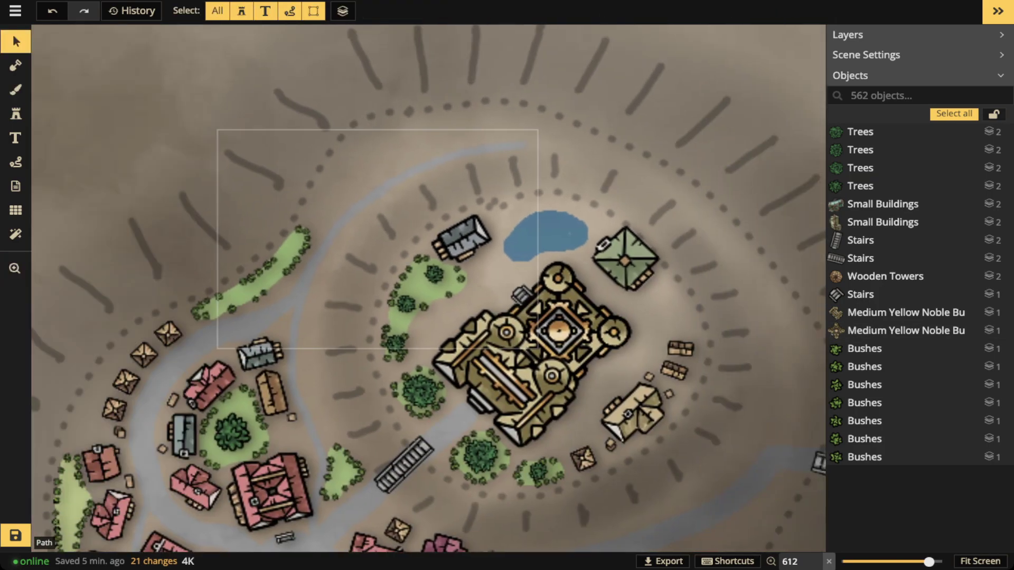
left_click(384, 191)
left_click(15, 163)
scroll(490, 190, "up", 5)
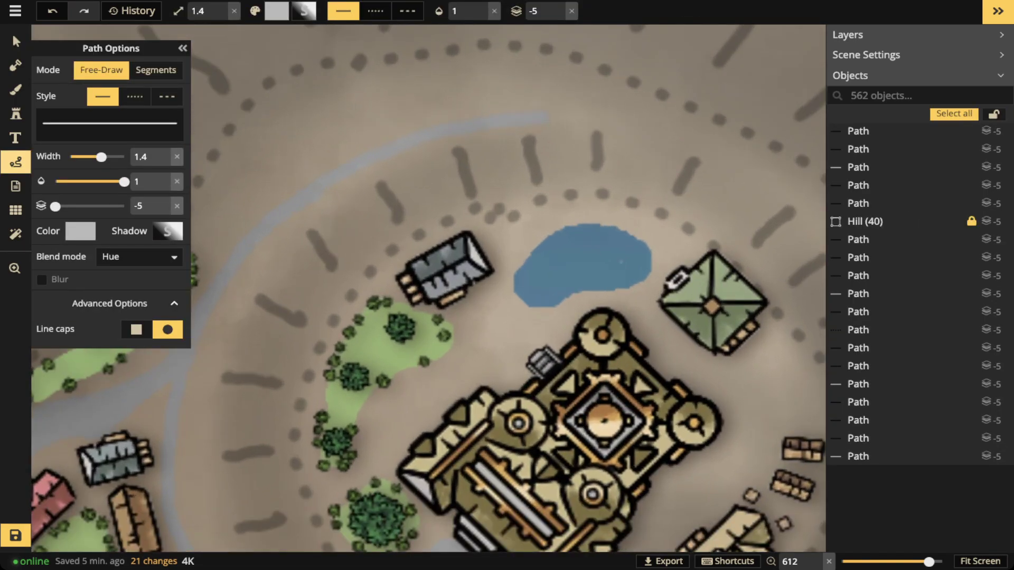
left_click_drag(100, 157, 97, 157)
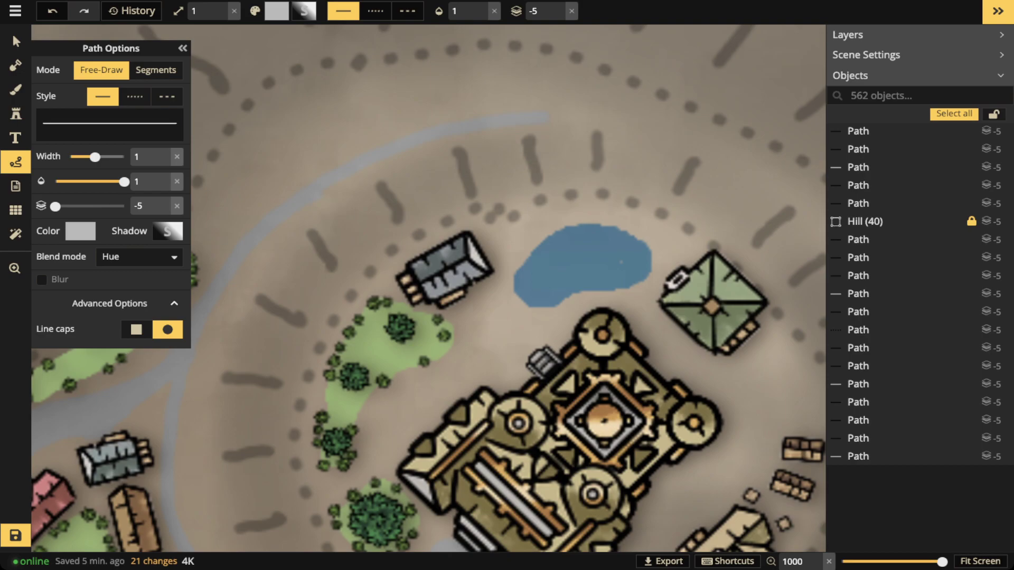
left_click(156, 71)
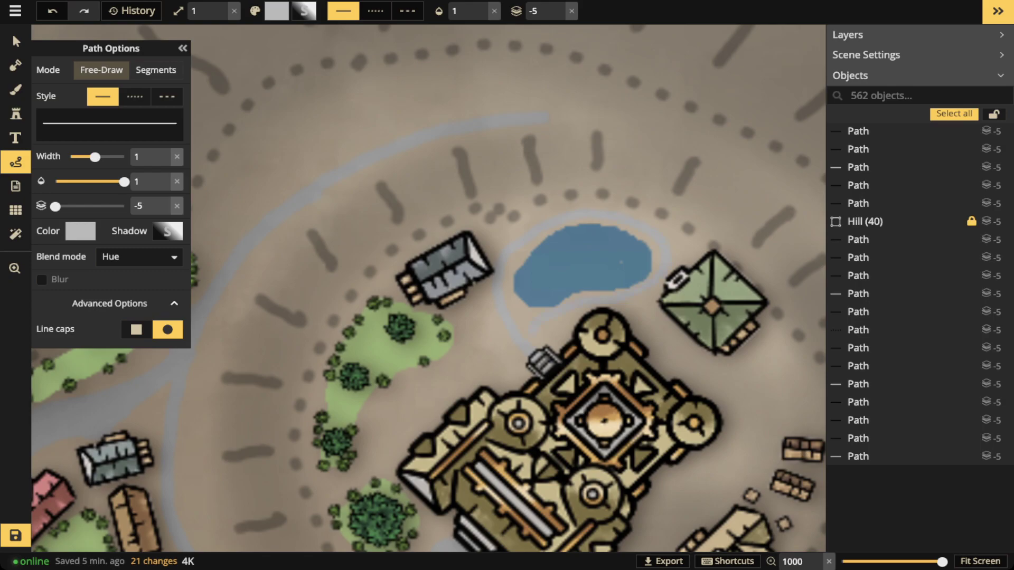
mouse_move(527, 340)
left_mouse_down()
mouse_move(529, 351)
mouse_move(516, 332)
left_mouse_up()
key("ctrl+z")
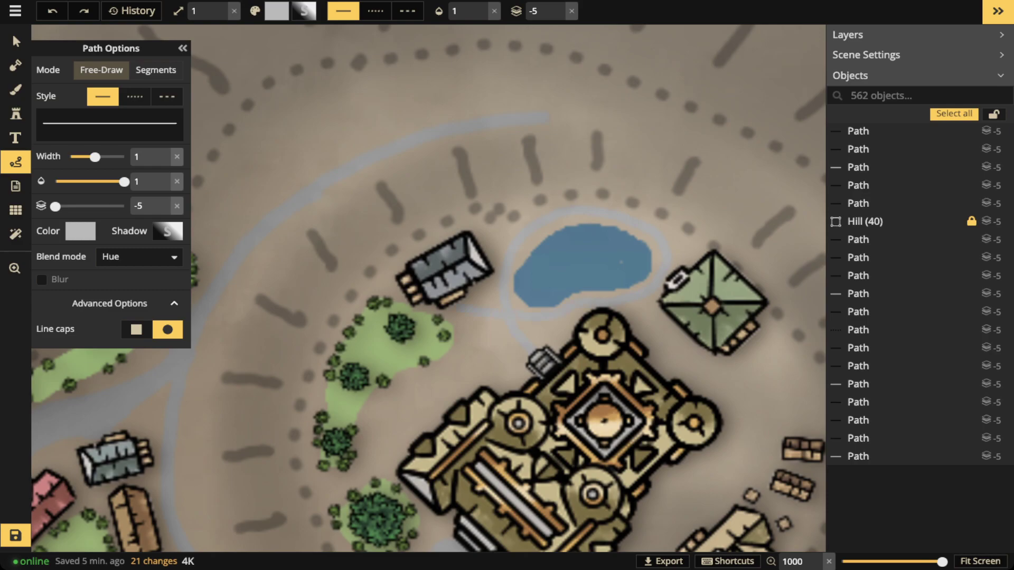
left_click_drag(453, 305, 452, 305)
key("Escape")
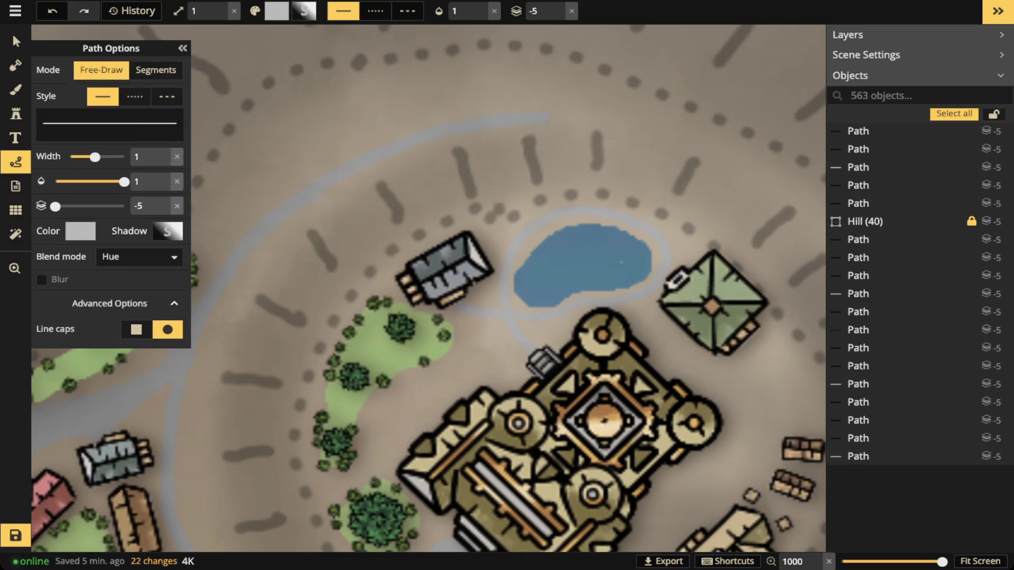
Reuse the size 15 bush stamp from the garden to place bushes along the pond's northern shore and the footpath's outer edge.
key("space")
left_click_drag(527, 327, 532, 279)
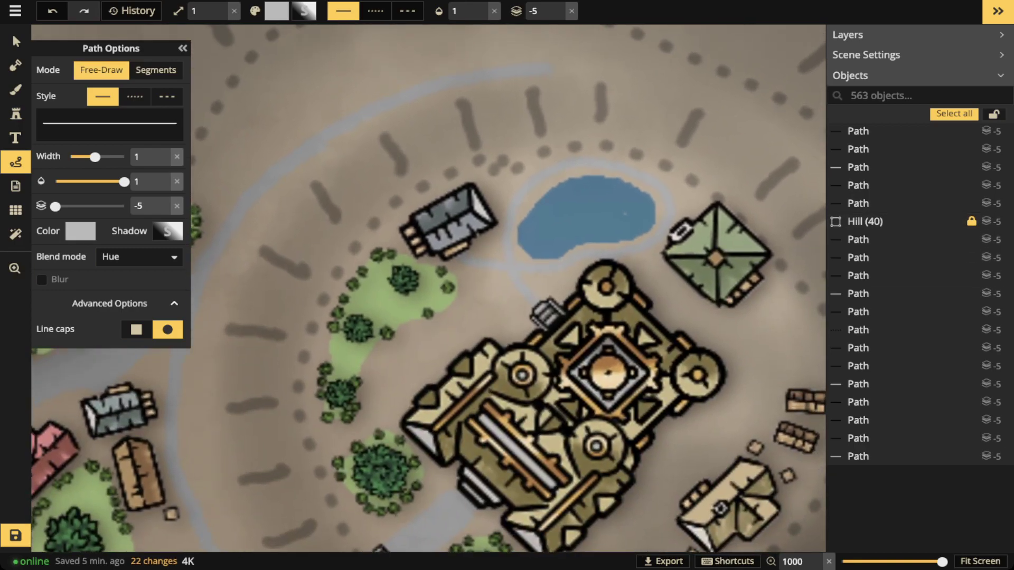
left_click(16, 41)
left_click(378, 255)
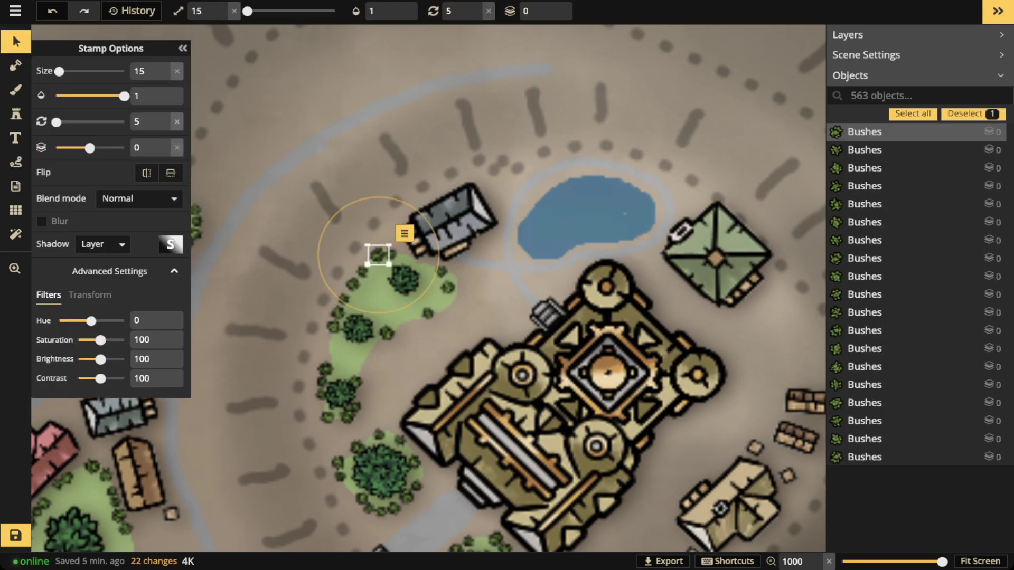
left_click(15, 114)
left_click(539, 189)
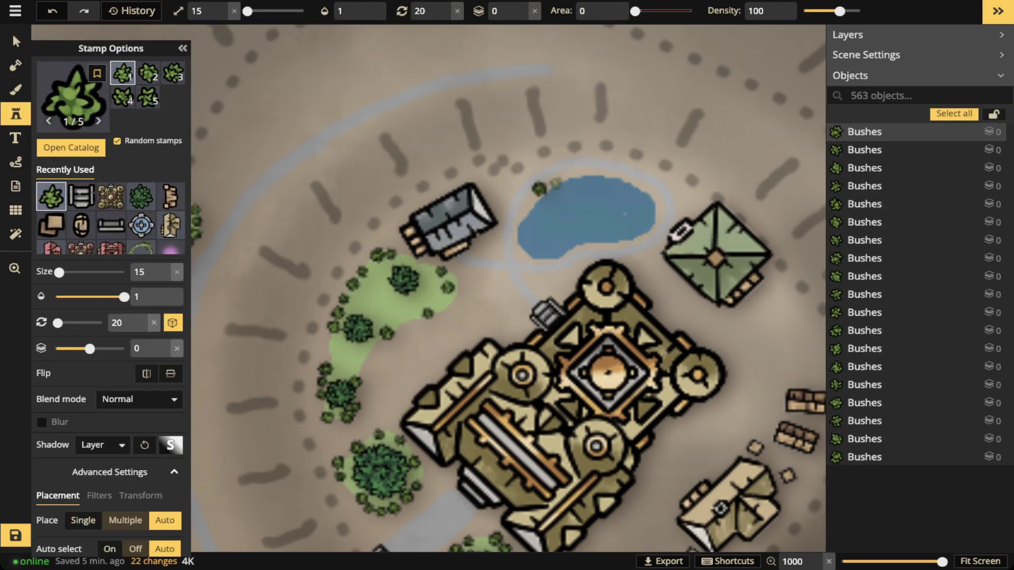
left_click(553, 180)
left_click(569, 175)
left_click(637, 183)
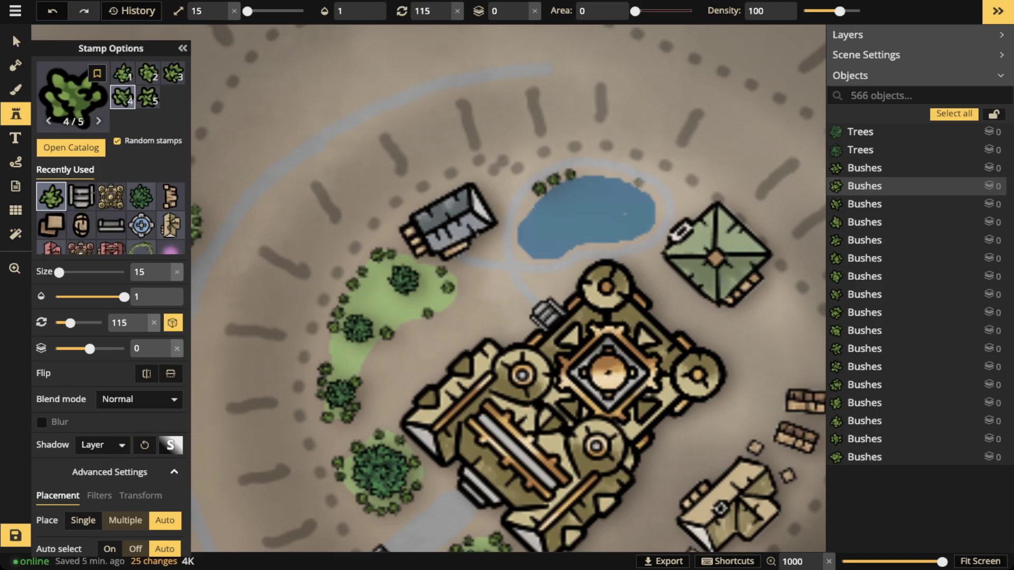
left_click(649, 191)
left_click(650, 167)
left_click(619, 157)
left_click(595, 153)
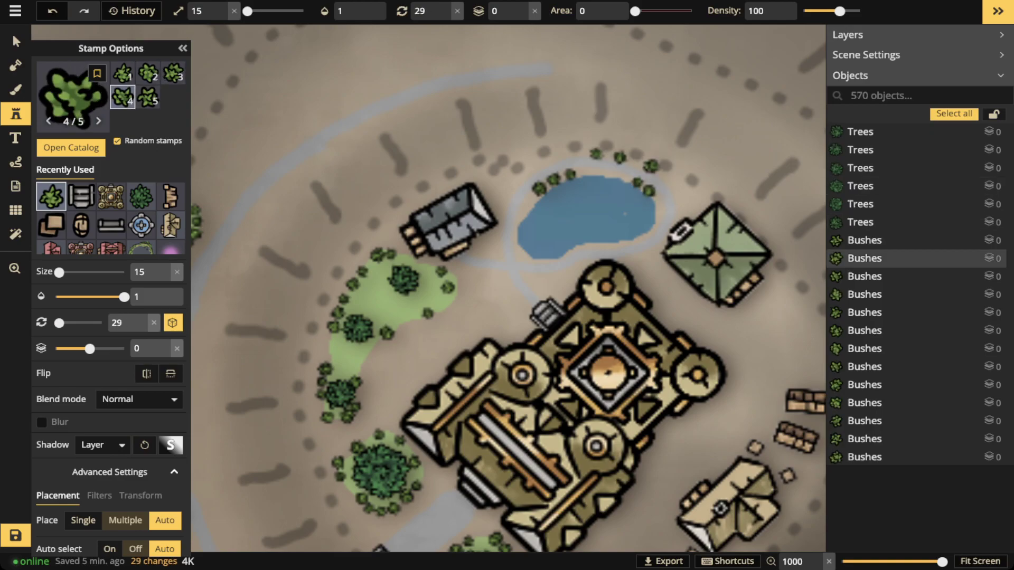
Place more bushes beside the footpath northwest of the pond and along the pond's western and southern shores.
left_click(552, 155)
left_click(532, 170)
left_click(505, 202)
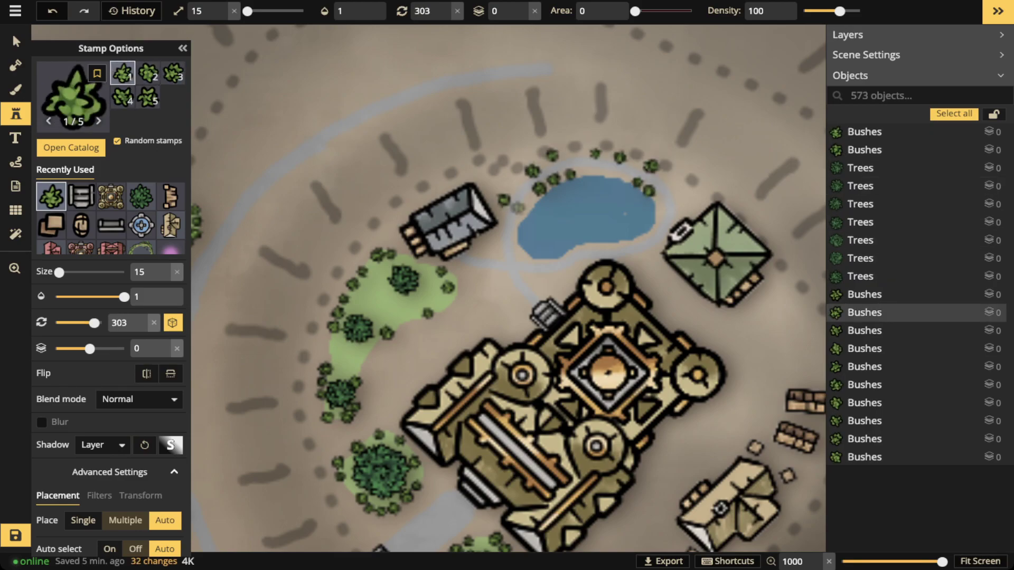
left_click(521, 208)
left_click(521, 253)
left_click(570, 252)
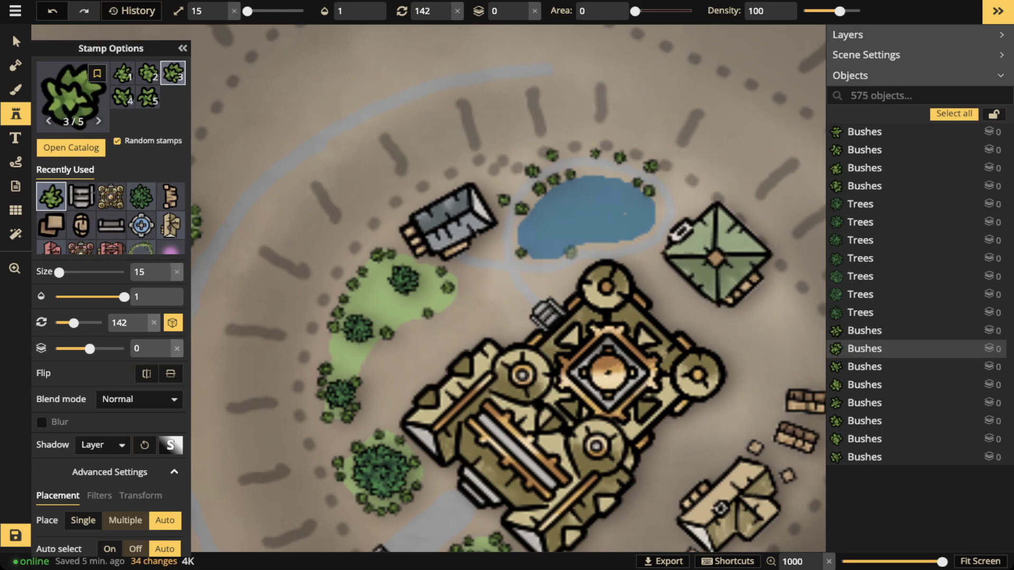
left_click(595, 244)
left_click(623, 240)
left_click(655, 227)
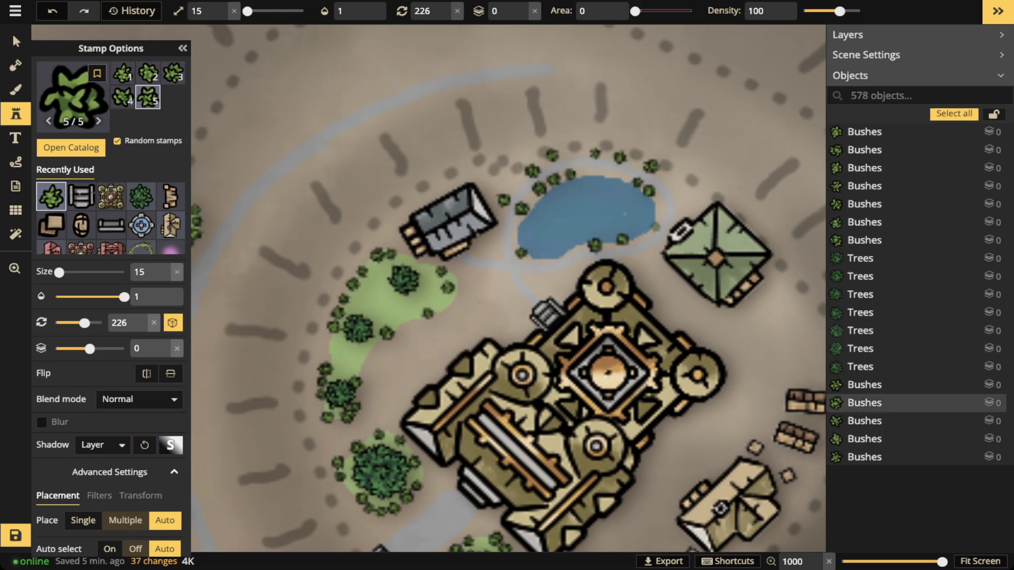
Line both sides of the short road between the palace front and the long stairs with bushes.
scroll(376, 245, "down", 5)
scroll(475, 317, "down", 2)
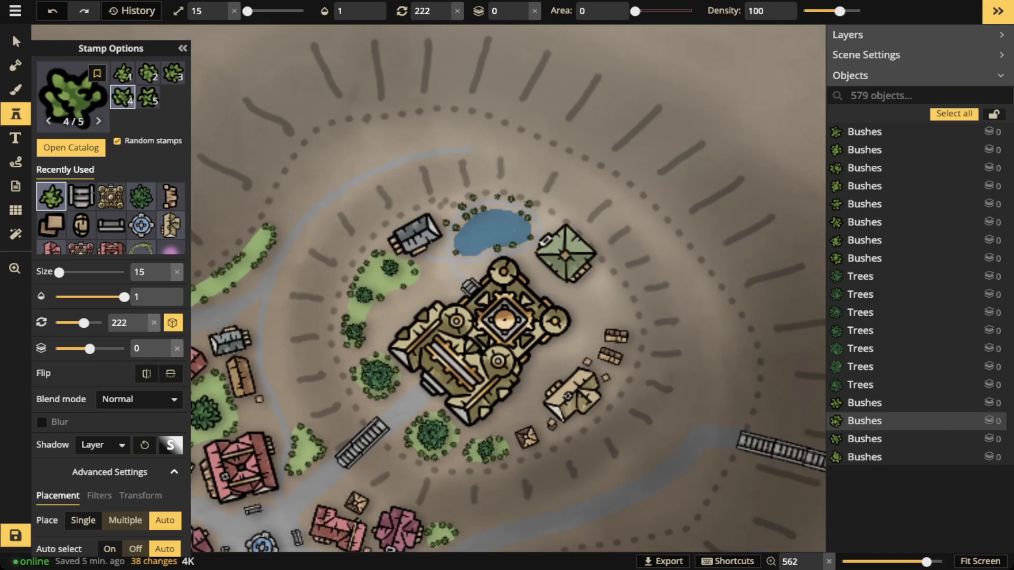
scroll(429, 345, "down", 2)
key("space")
left_click_drag(428, 345, 522, 235)
scroll(522, 235, "up", 3)
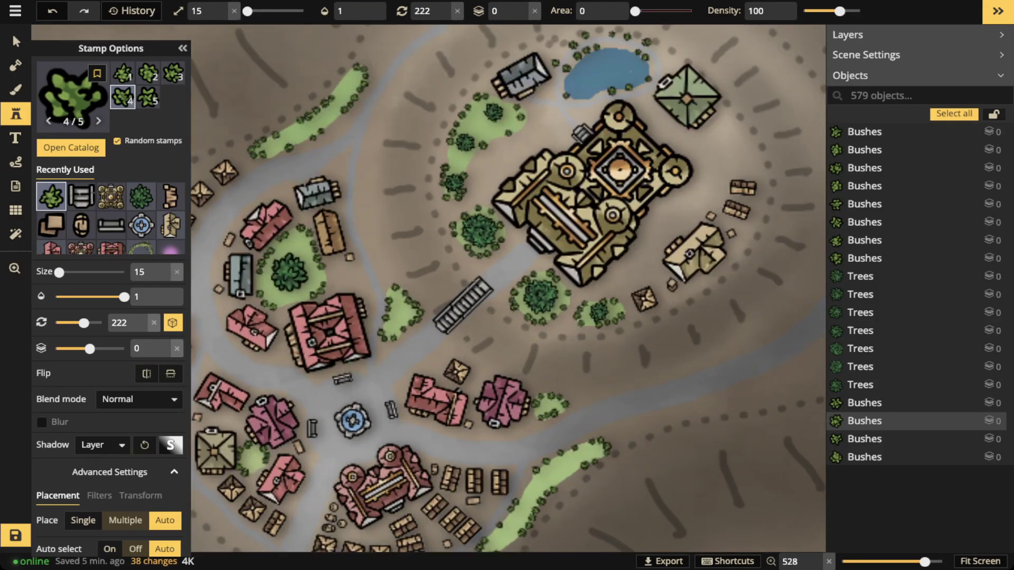
scroll(470, 334, "up", 2)
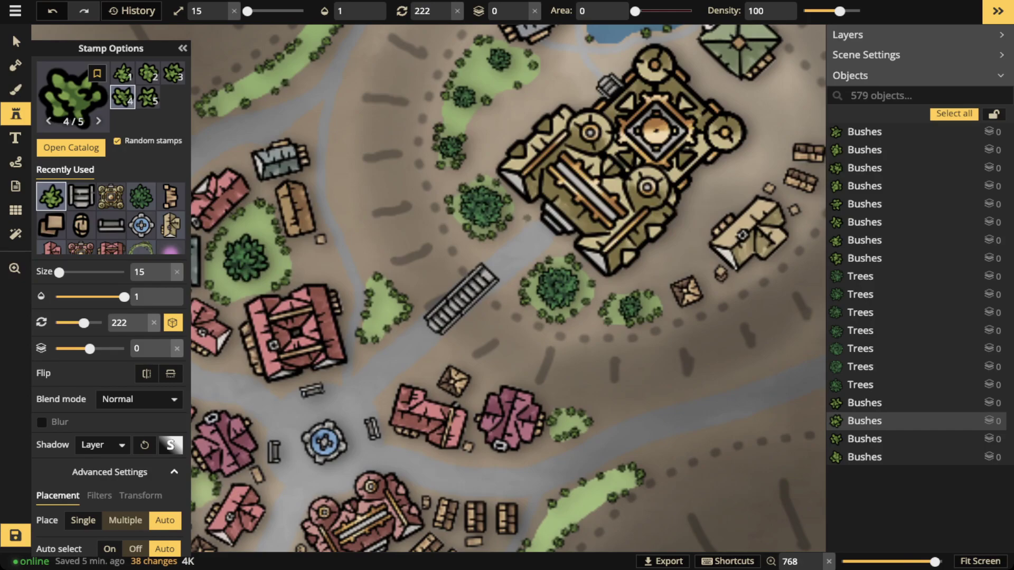
left_click_drag(554, 245, 510, 277)
Place bushes along the road below the long stairs and around the northern and western benches of the fountain plaza.
key("space")
left_click_drag(480, 343, 589, 257)
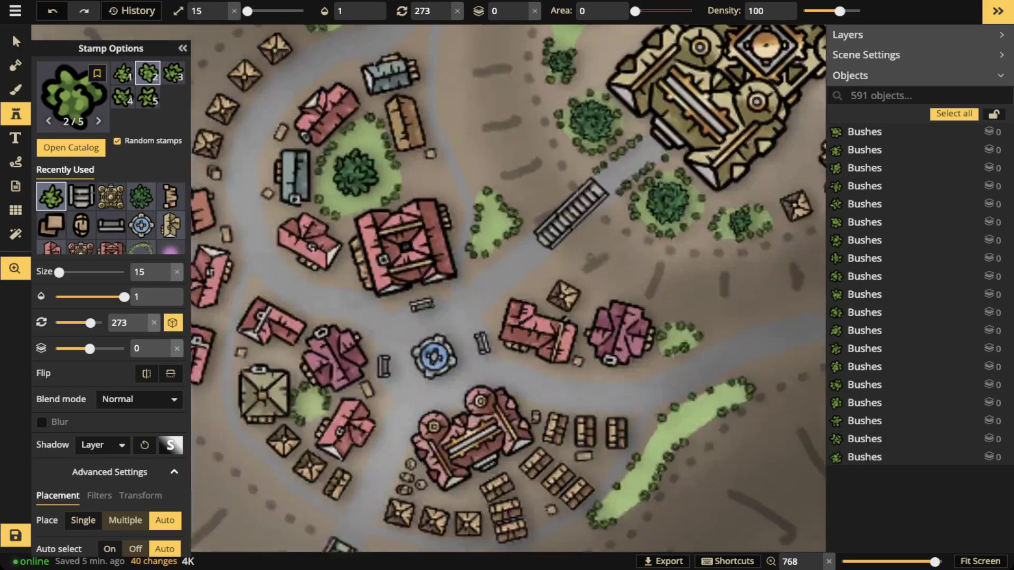
left_click(545, 257)
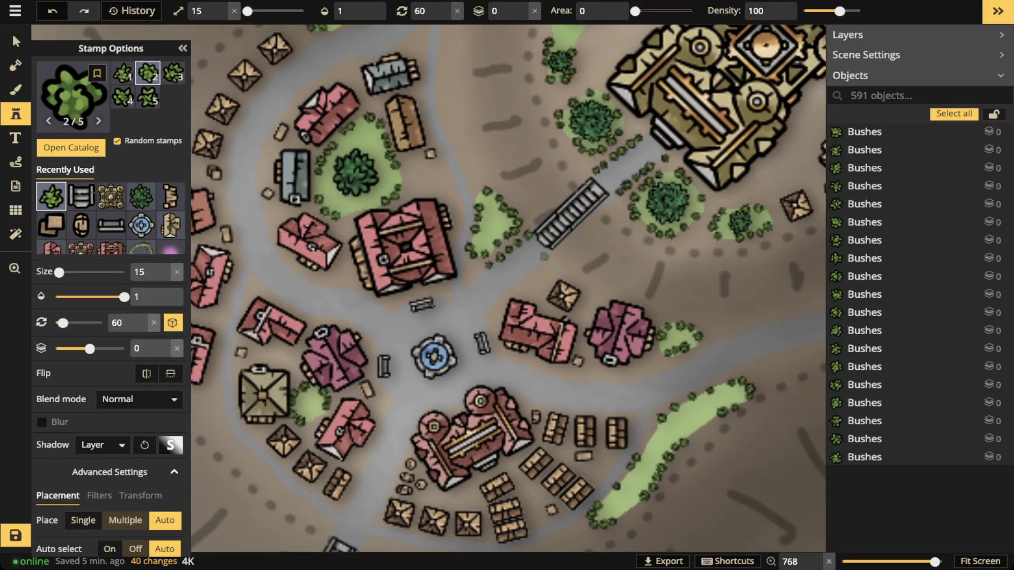
left_click(514, 284)
left_click_drag(498, 304, 490, 310)
left_click_drag(376, 345, 382, 396)
left_click(444, 294)
left_click(443, 298)
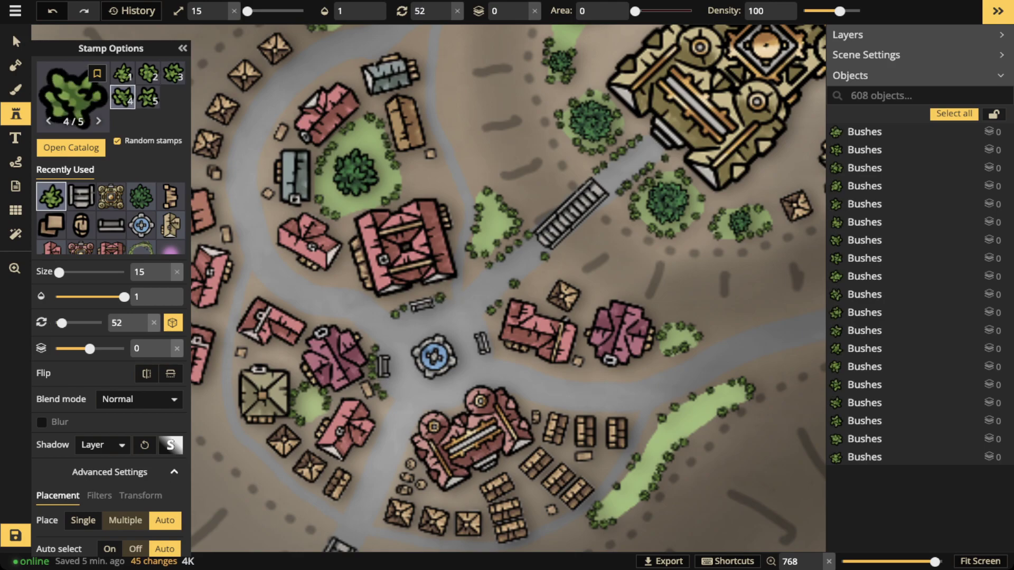
Scatter bushes along the road edges beside the red and purple houses south of the plaza, down to the southern district entrance.
left_click_drag(519, 361, 554, 373)
left_click_drag(527, 404, 551, 408)
left_click_drag(636, 414, 624, 415)
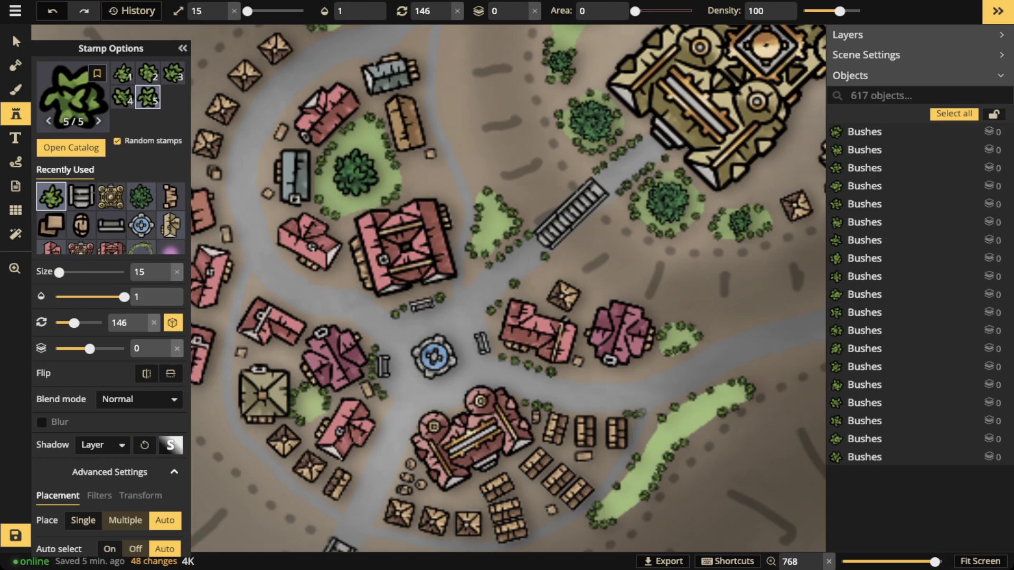
left_click_drag(389, 408, 374, 436)
mouse_move(354, 490)
left_mouse_down()
mouse_move(346, 506)
mouse_move(380, 521)
left_mouse_up()
left_click(381, 508)
left_click_drag(588, 379, 651, 370)
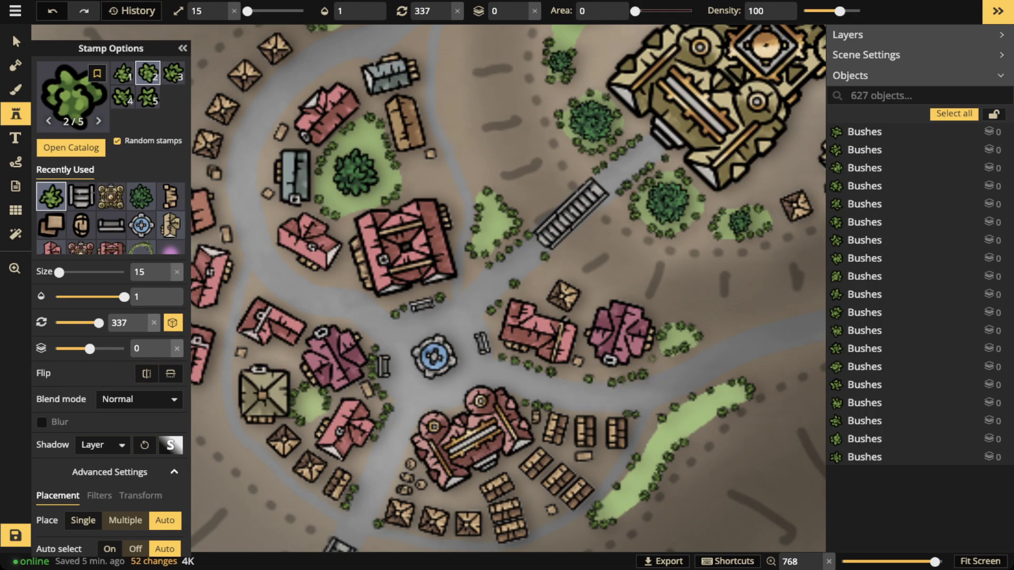
Continue the bushes along the edges of the road leading east below the palace hill.
key("space")
mouse_move(718, 365)
left_mouse_down()
mouse_move(597, 352)
mouse_move(680, 335)
left_mouse_up()
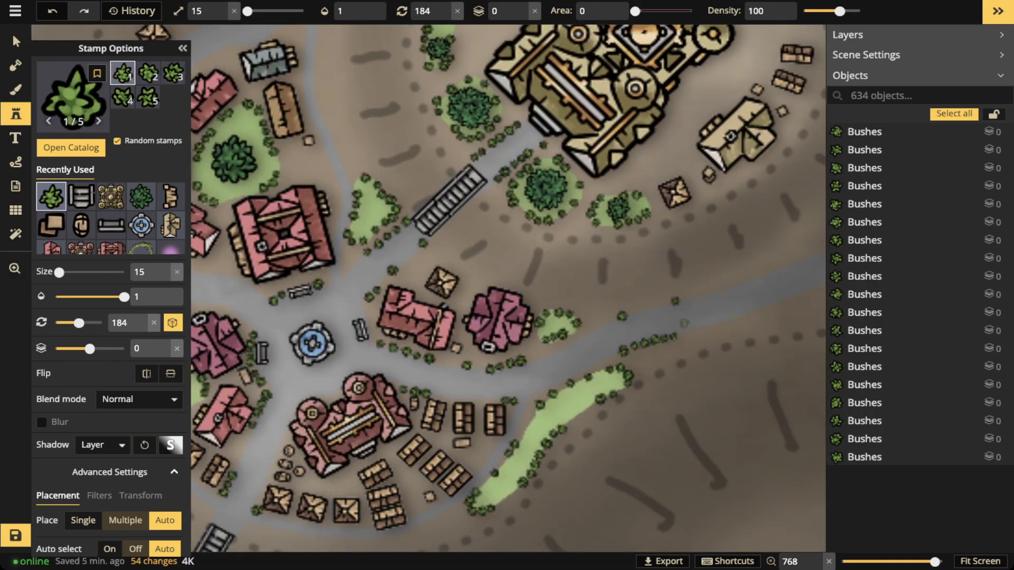
left_click_drag(758, 312, 792, 301)
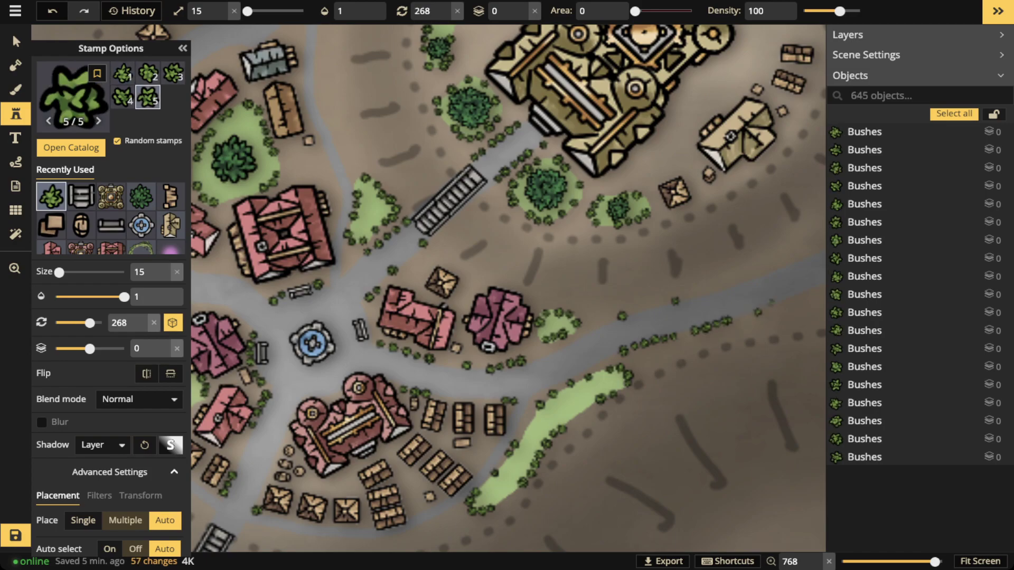
Scatter bushes along both sides of the western district's curved road, among the small shacks and red houses.
scroll(617, 218, "down", 2)
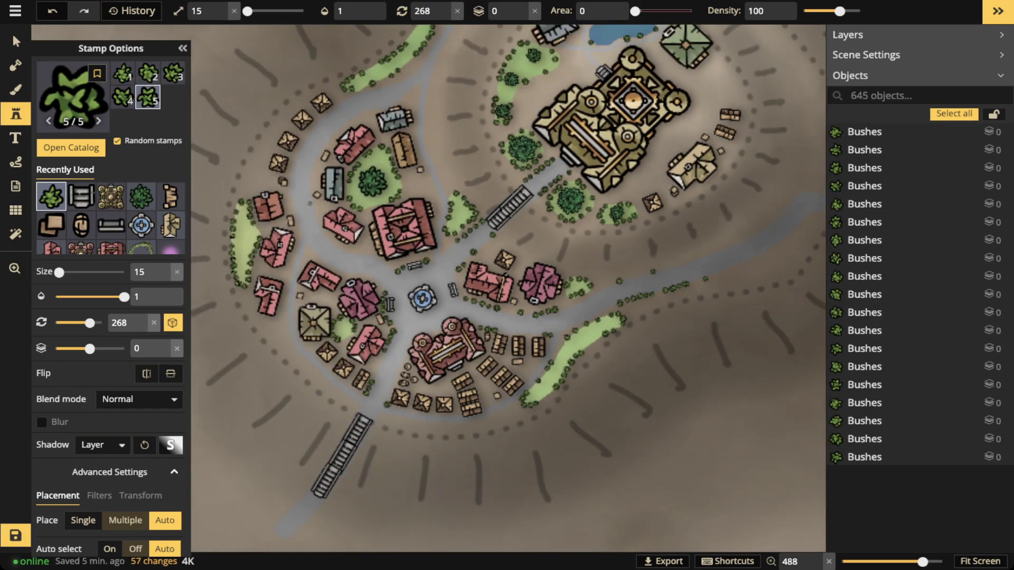
left_click(318, 220)
mouse_move(296, 239)
left_mouse_down()
mouse_move(300, 269)
mouse_move(343, 274)
left_mouse_up()
left_click_drag(288, 200, 294, 208)
left_click_drag(345, 126, 369, 114)
left_click_drag(316, 167, 315, 181)
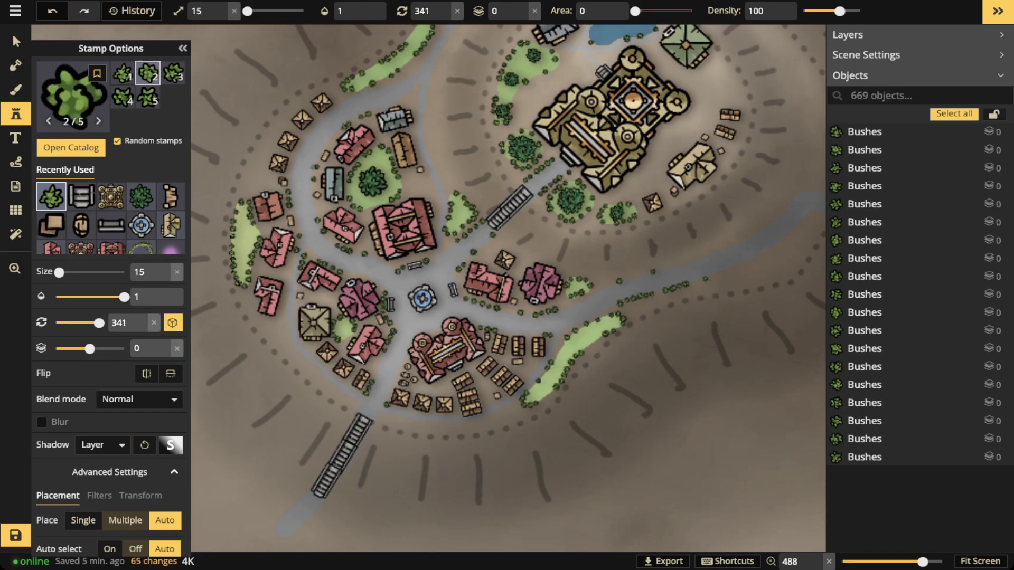
Review the overall hilltop layout and save the map.
scroll(315, 79, "down", 2)
left_click_drag(434, 218, 419, 335)
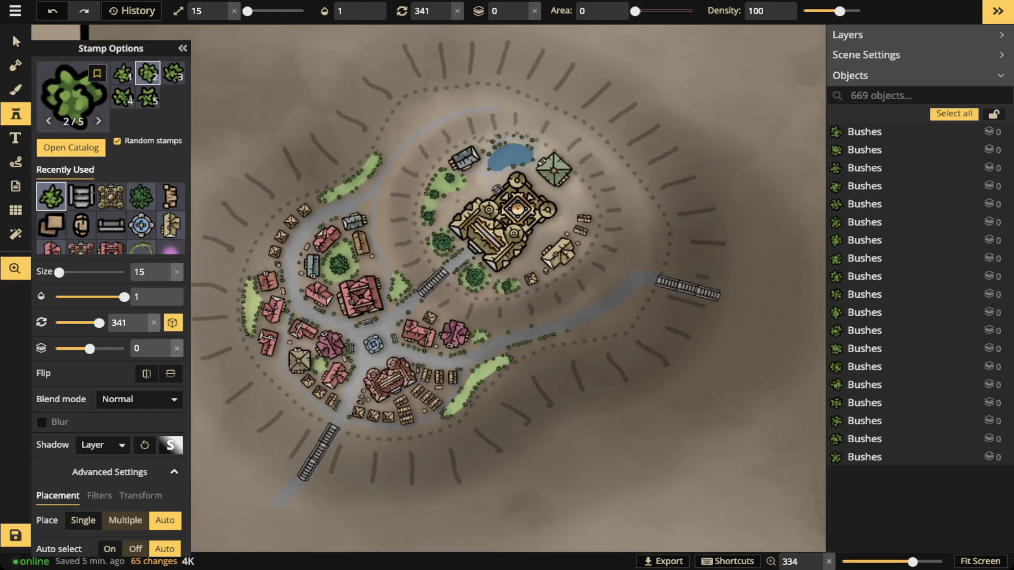
left_click(16, 41)
scroll(392, 329, "up", 5)
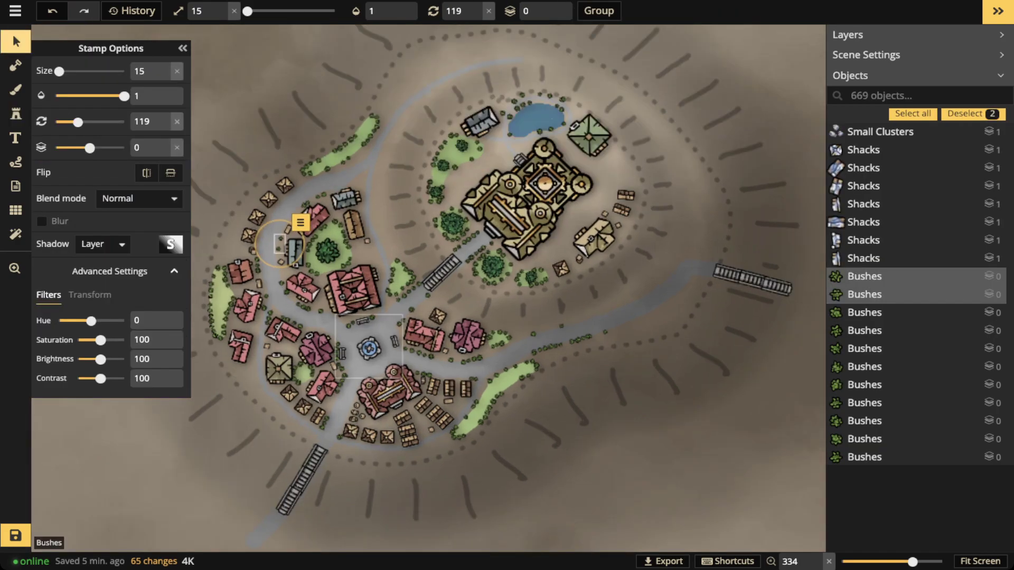
left_click_drag(392, 329, 486, 283)
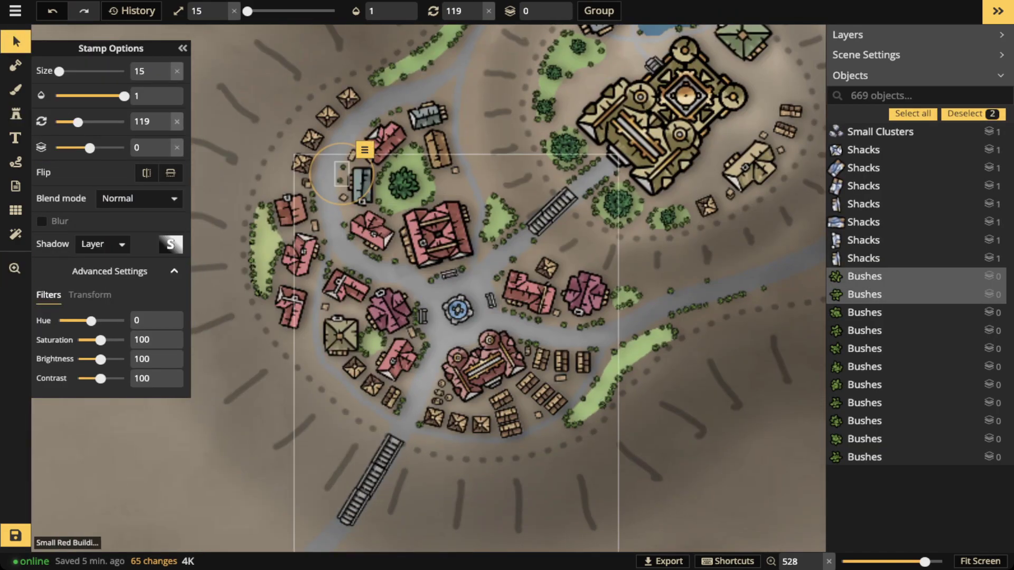
scroll(482, 496, "down", 3)
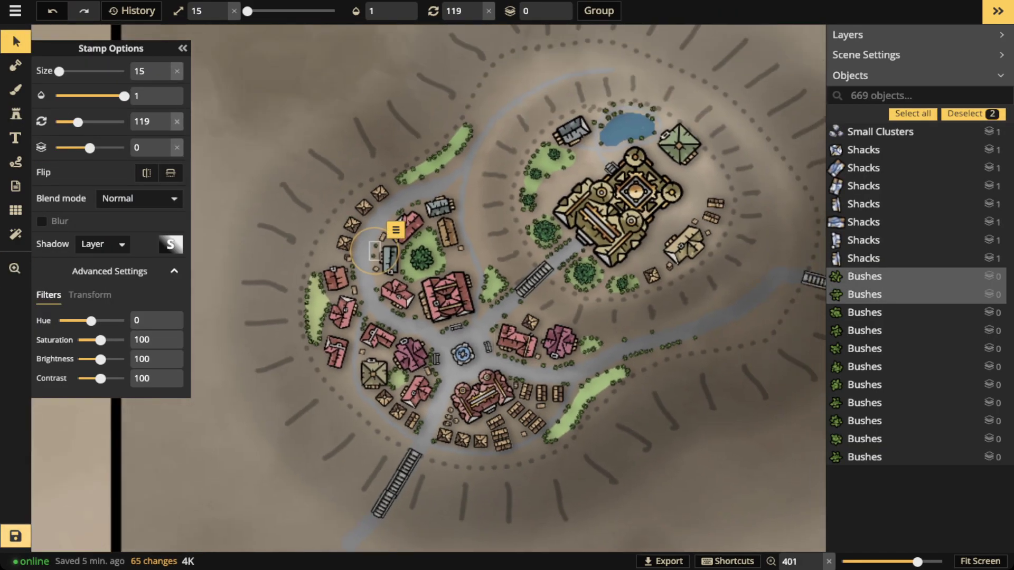
left_click(15, 535)
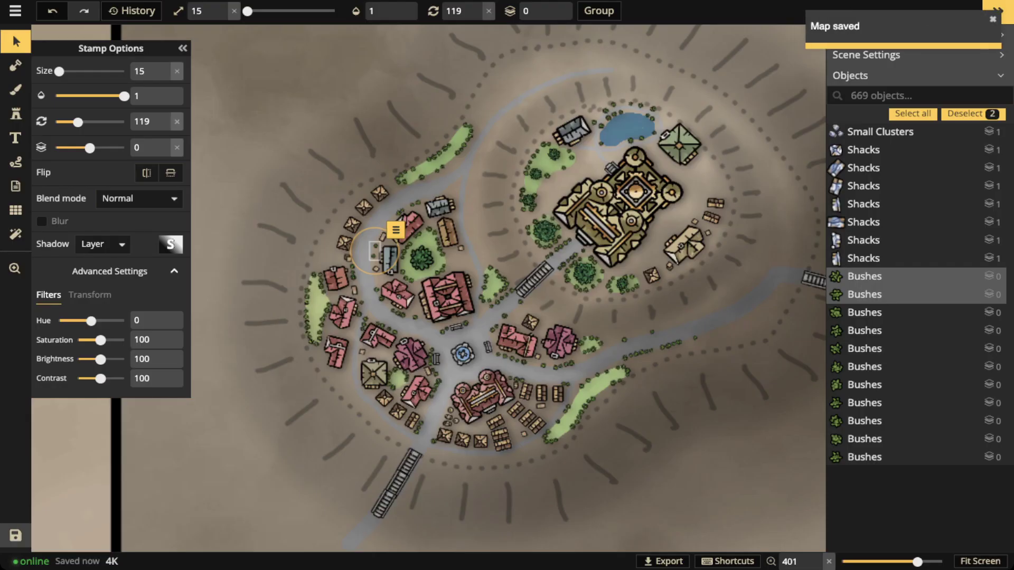
scroll(444, 328, "up", 3)
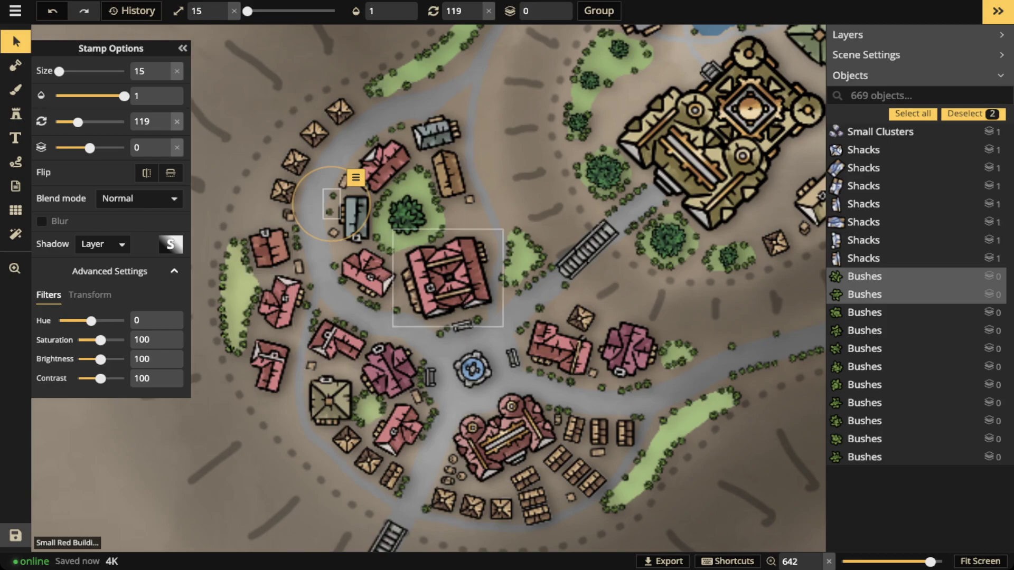
Set up a background brush with the dark brown texture, softness 1, opacity 0.62 and size 5.
left_click(446, 278)
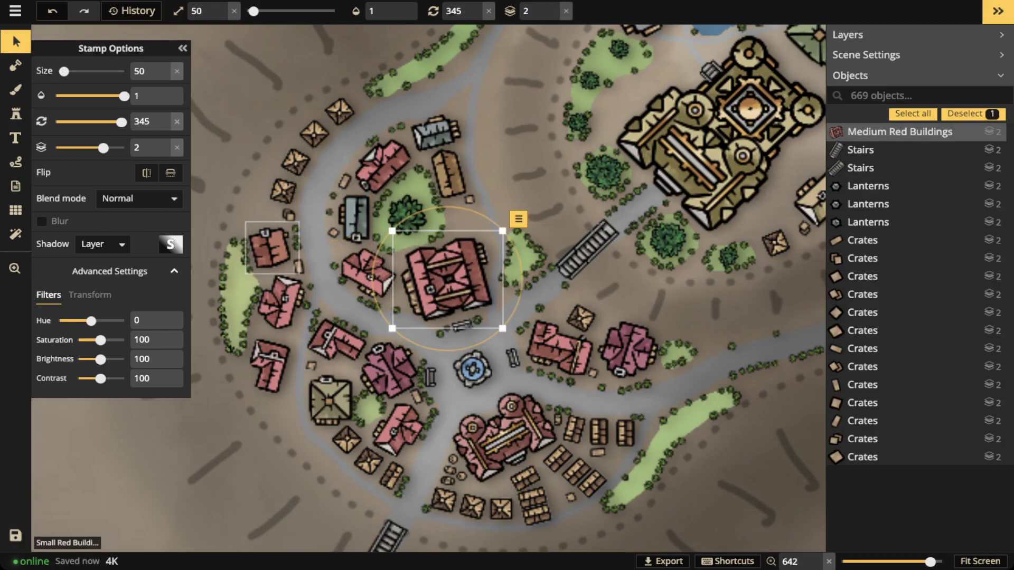
key("b")
left_click(128, 201)
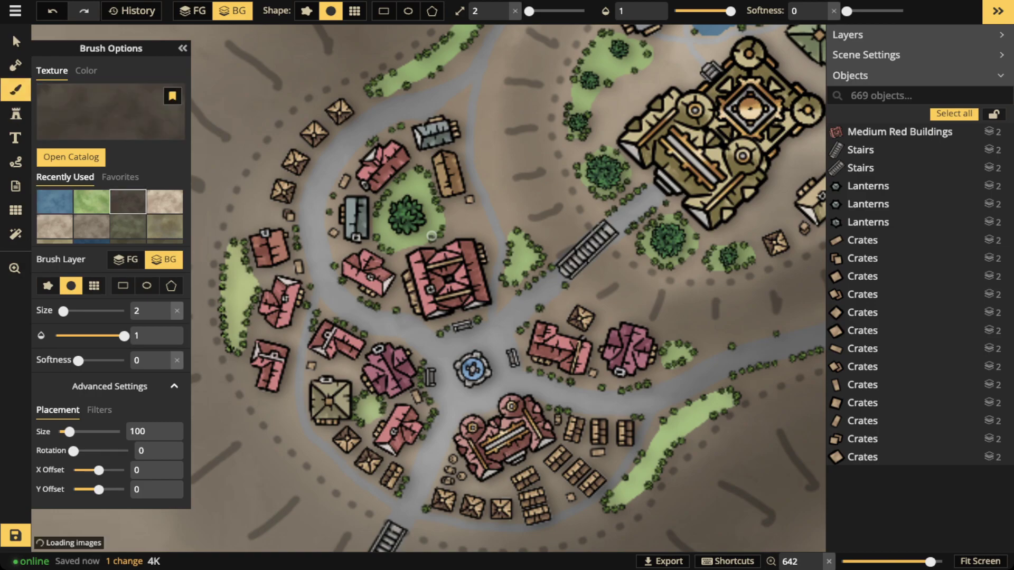
left_click_drag(847, 11, 904, 11)
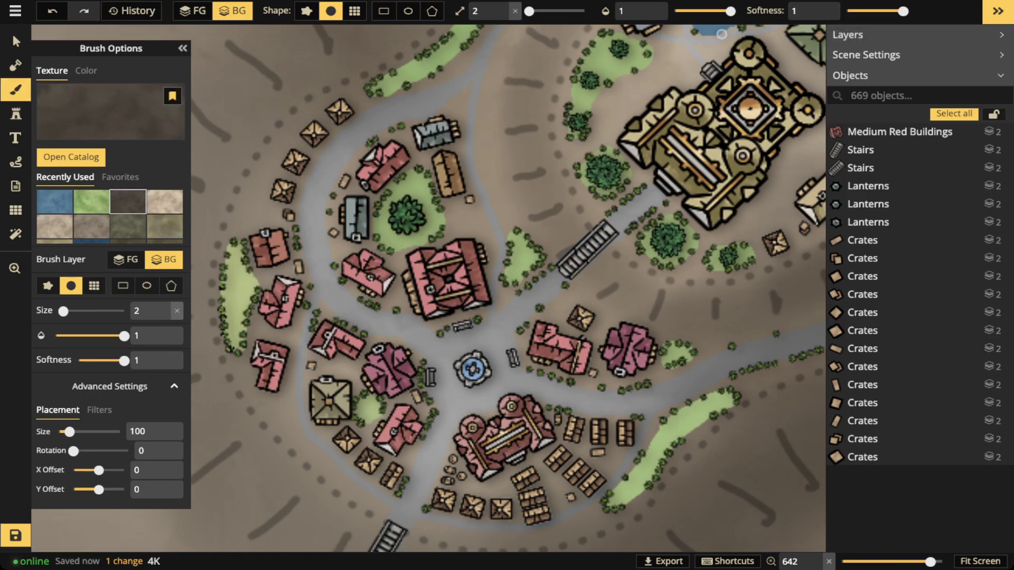
left_click(713, 11)
left_click(537, 11)
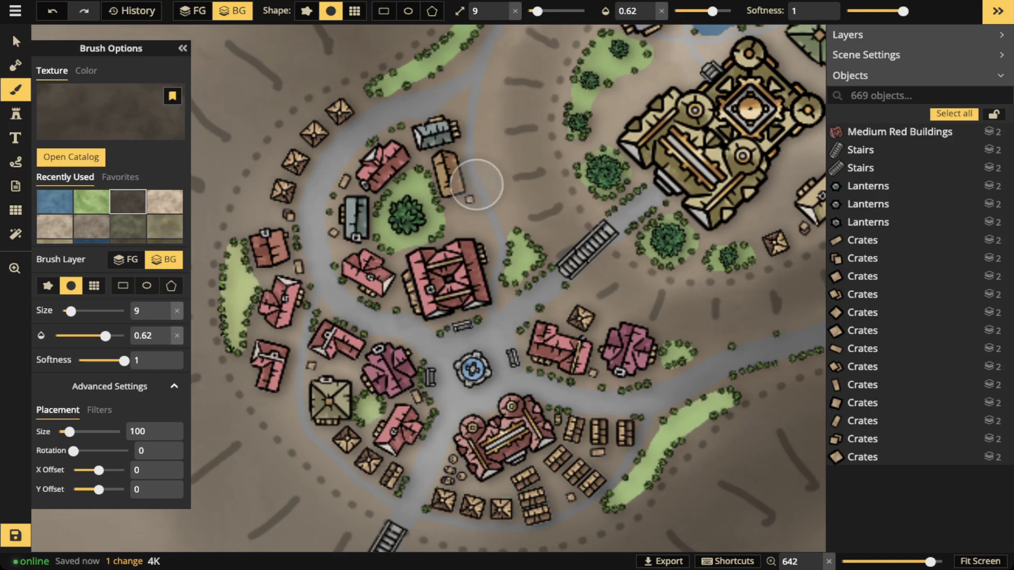
scroll(553, 26, "down", 5)
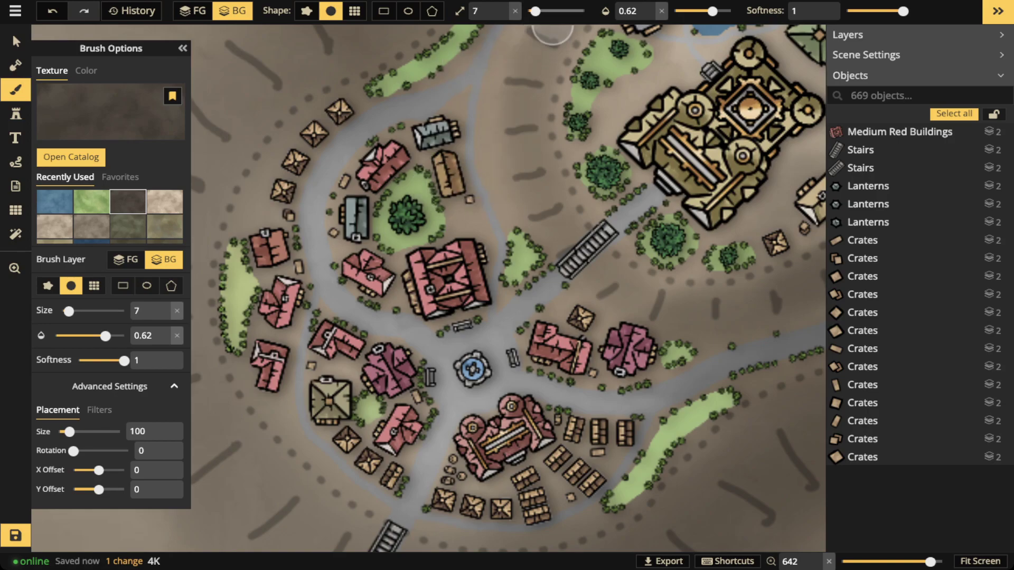
scroll(552, 27, "up", 1)
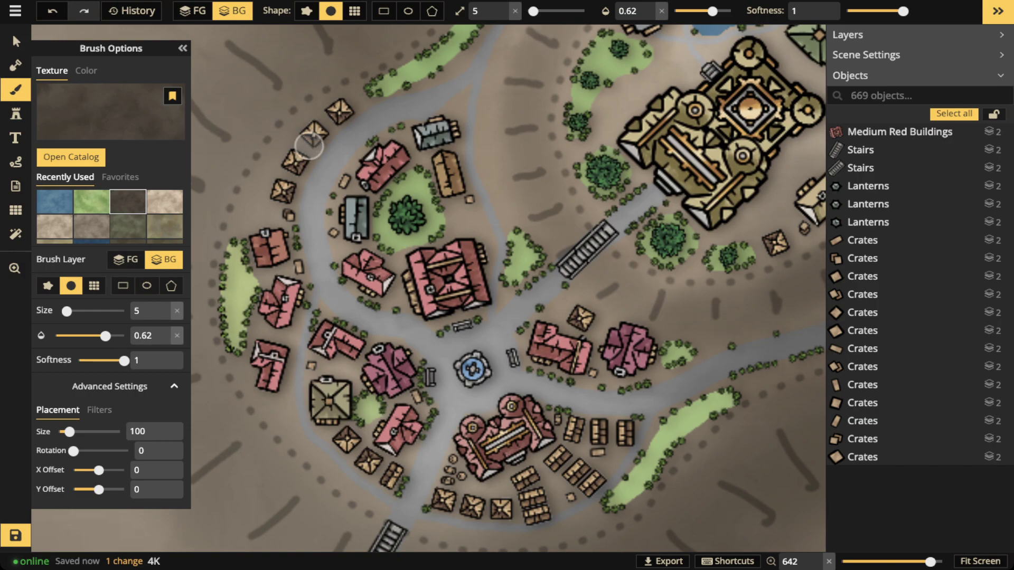
Paint dark shading beneath the houses around the tree garden, including the large red building northwest of the plaza.
mouse_move(346, 217)
left_mouse_down()
mouse_move(348, 239)
mouse_move(361, 215)
mouse_move(352, 193)
mouse_move(376, 161)
mouse_move(357, 175)
mouse_move(366, 189)
mouse_move(377, 158)
left_mouse_up()
mouse_move(439, 124)
left_mouse_down()
mouse_move(420, 145)
mouse_move(446, 127)
mouse_move(435, 114)
left_mouse_up()
left_click_drag(458, 179, 452, 152)
mouse_move(448, 247)
left_mouse_down()
mouse_move(410, 264)
mouse_move(405, 287)
mouse_move(437, 308)
mouse_move(482, 276)
mouse_move(479, 248)
left_mouse_up()
mouse_move(363, 251)
left_mouse_down()
mouse_move(379, 282)
mouse_move(346, 203)
mouse_move(349, 214)
left_mouse_up()
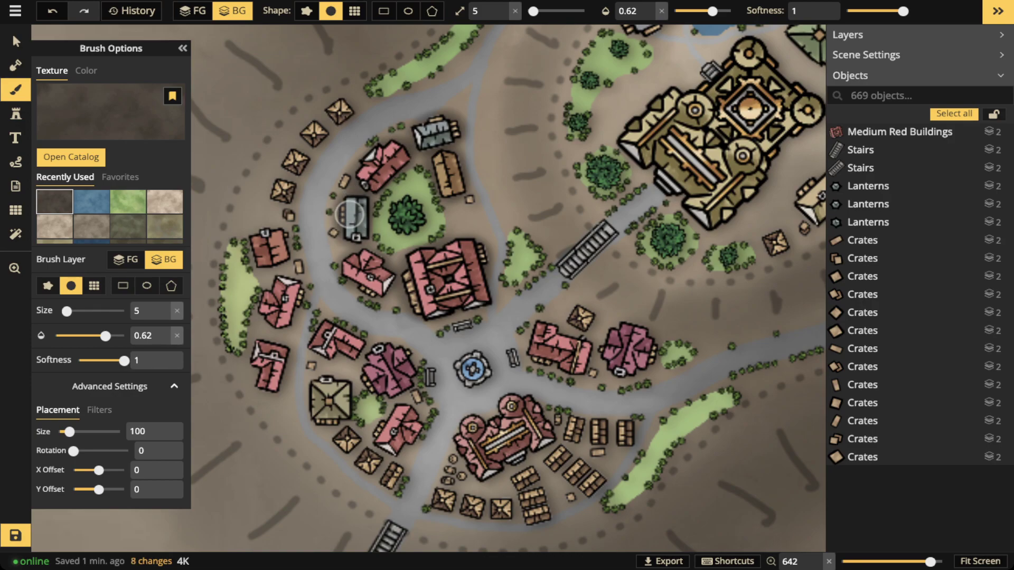
Paint the same dark shading beneath the three red houses on the western edge of the district.
left_click(16, 41)
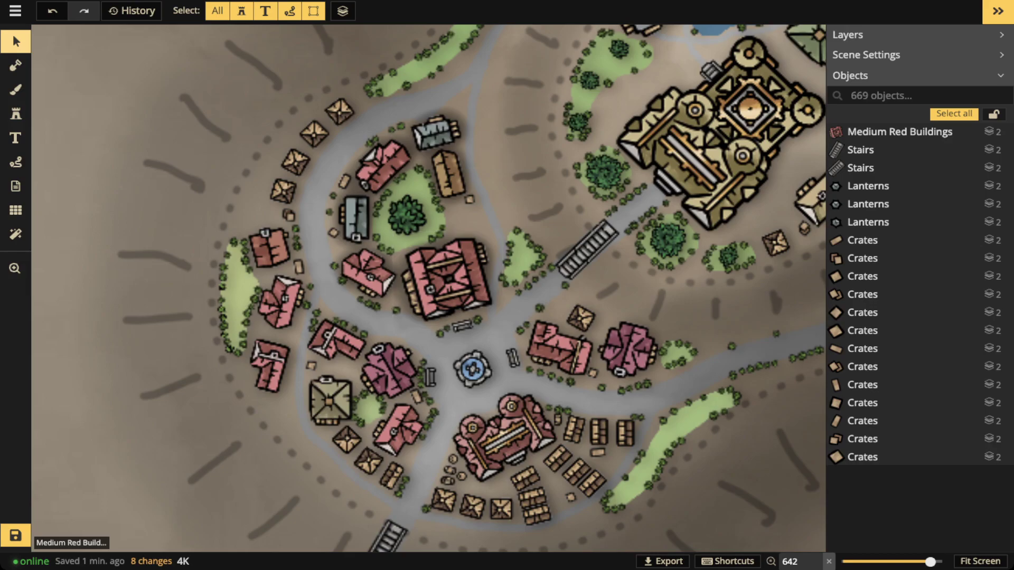
left_click(16, 89)
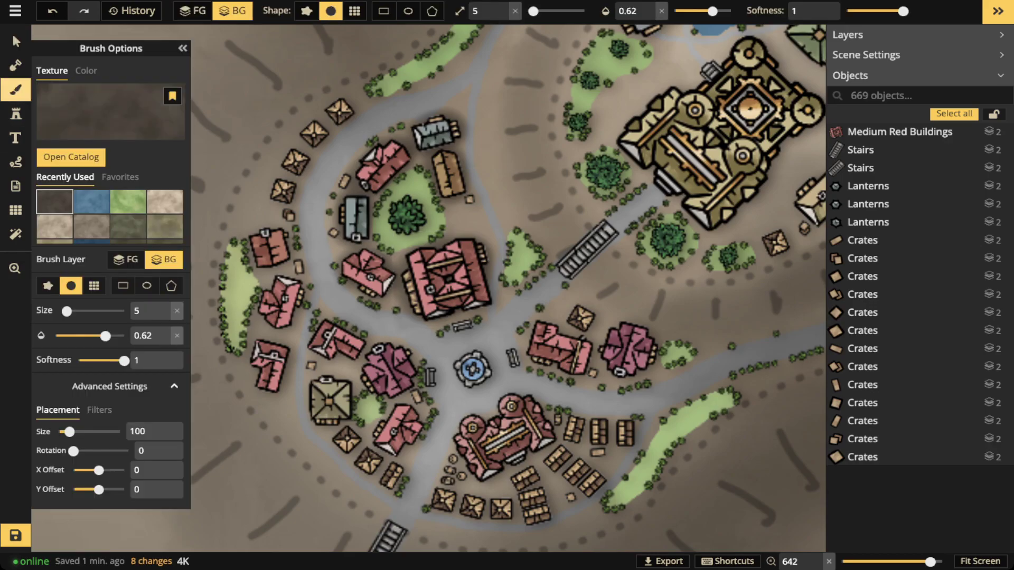
mouse_move(256, 235)
left_mouse_down()
mouse_move(268, 261)
mouse_move(269, 229)
mouse_move(255, 236)
left_mouse_up()
mouse_move(273, 281)
left_mouse_down()
mouse_move(266, 320)
mouse_move(288, 280)
left_mouse_up()
left_click_drag(262, 347, 257, 370)
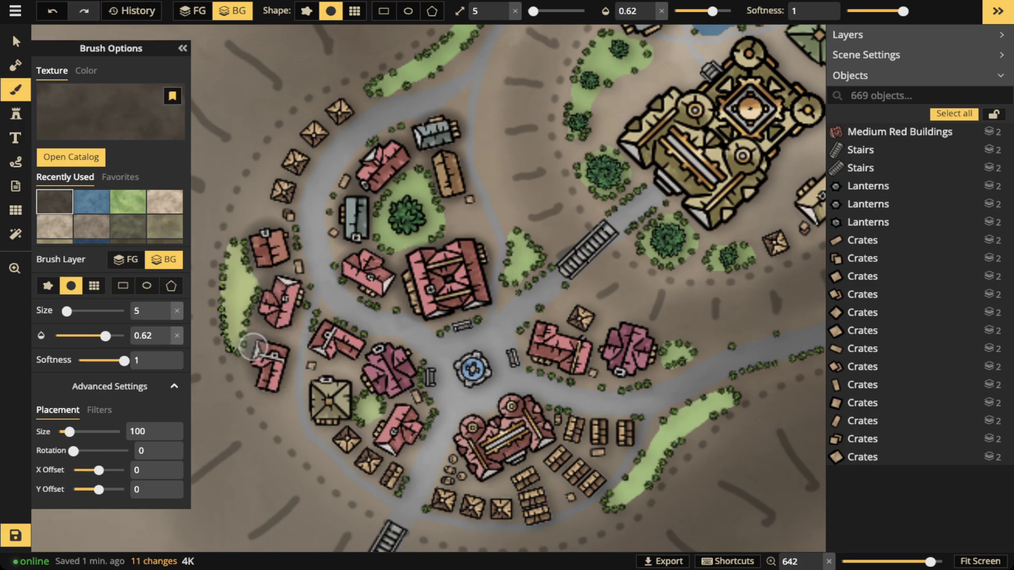
Select all stamps from the same set as the olive-roofed house and switch their shadow from the layer to Object.
left_click(15, 41)
left_click(308, 411)
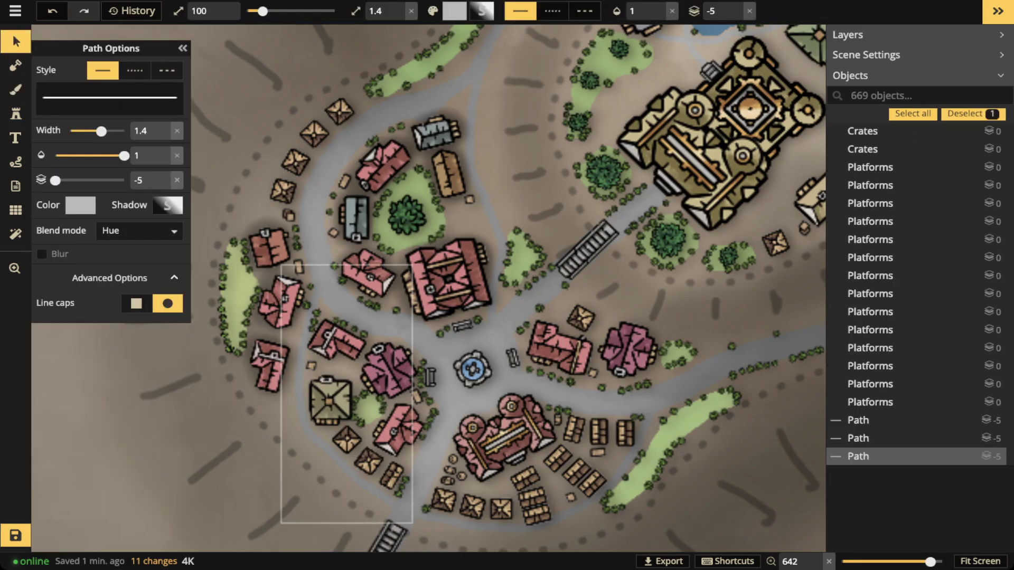
left_click(329, 401)
left_click(369, 362)
mouse_move(383, 380)
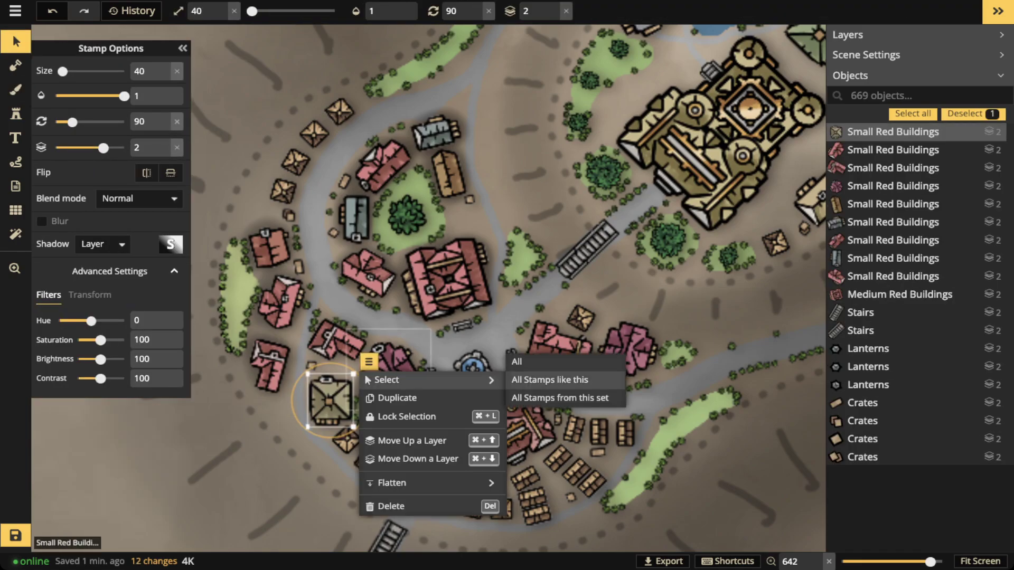
left_click(554, 397)
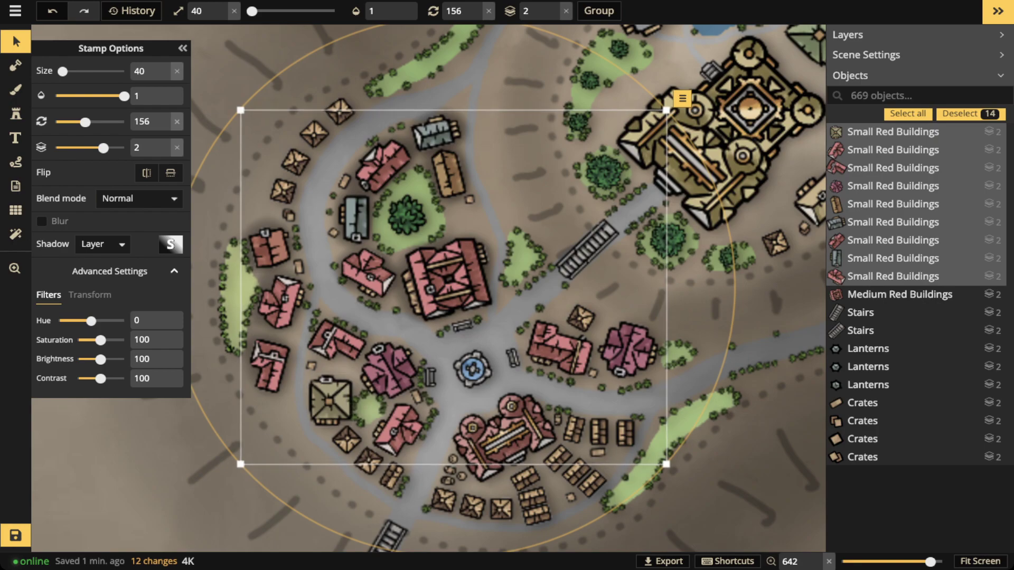
left_click(102, 244)
left_click(103, 299)
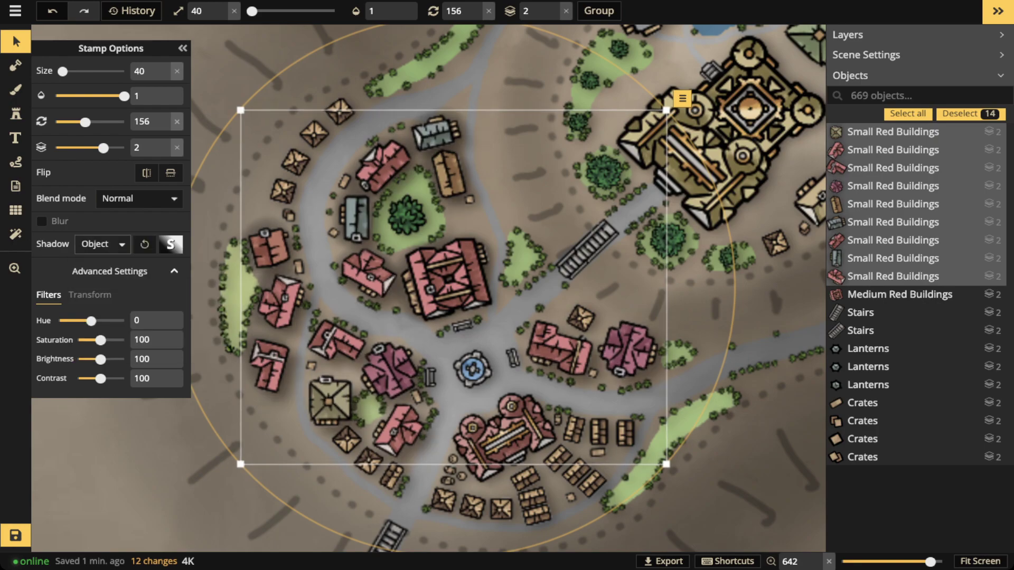
Customize the buildings' object shadow with color 1C130B, alpha 100, horizontal and vertical offsets of 0, and a slightly stronger blur.
left_click(170, 244)
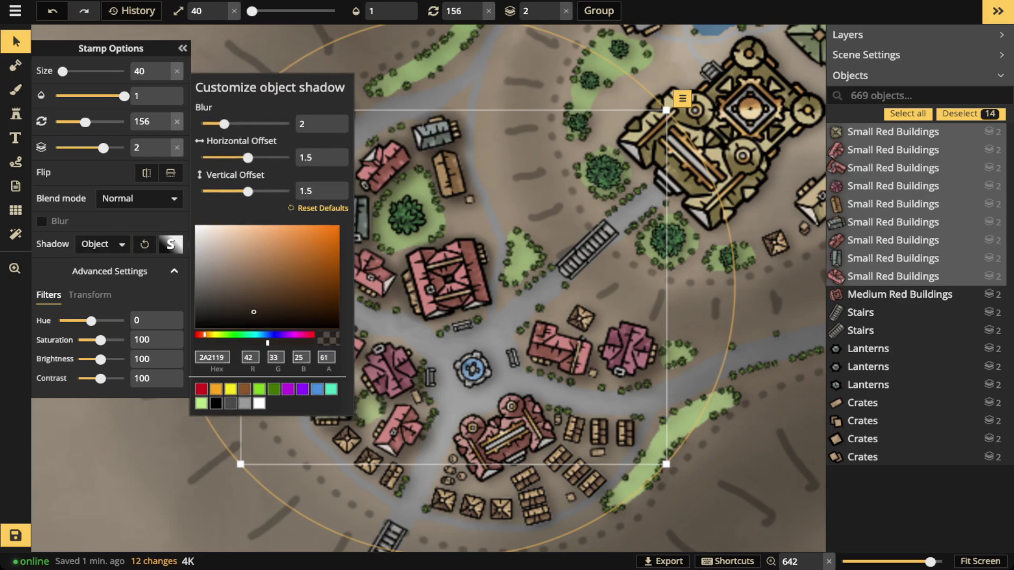
mouse_move(253, 312)
left_mouse_down()
mouse_move(281, 298)
mouse_move(282, 318)
left_mouse_up()
left_click_drag(314, 157, 290, 157)
type("0")
left_click_drag(314, 191, 289, 191)
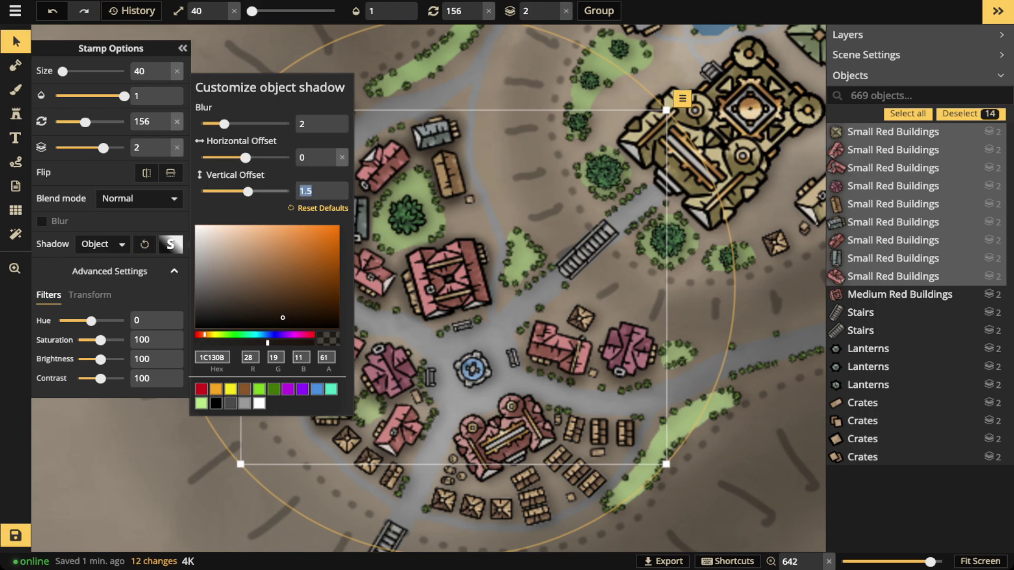
type("0")
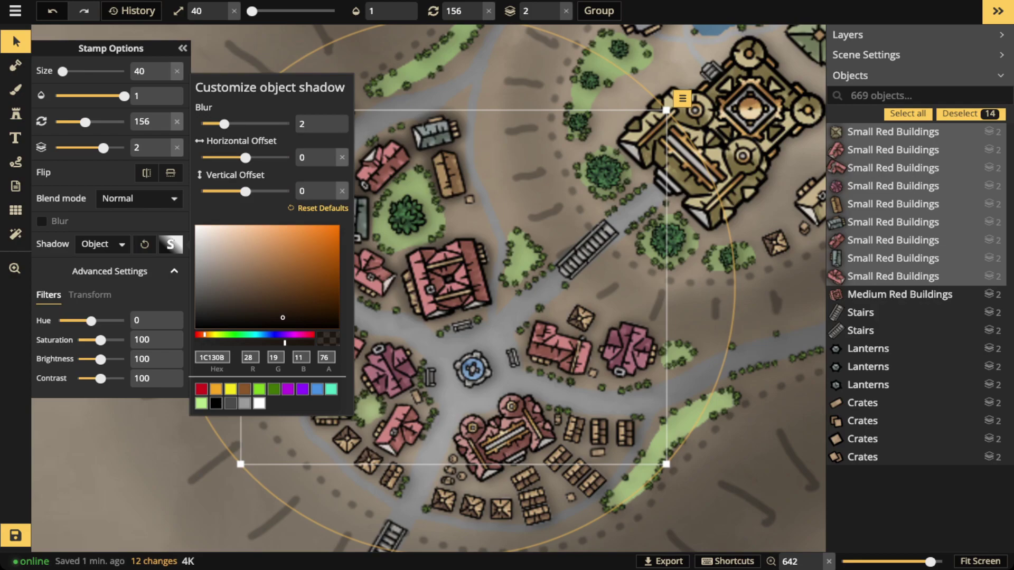
left_click_drag(285, 343, 315, 343)
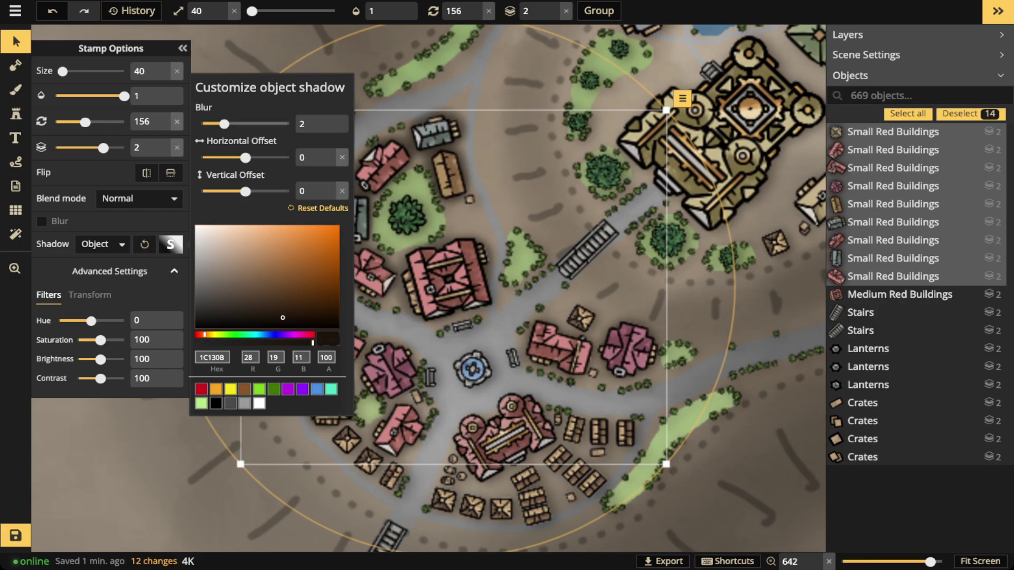
left_click_drag(224, 124, 232, 124)
key("Escape")
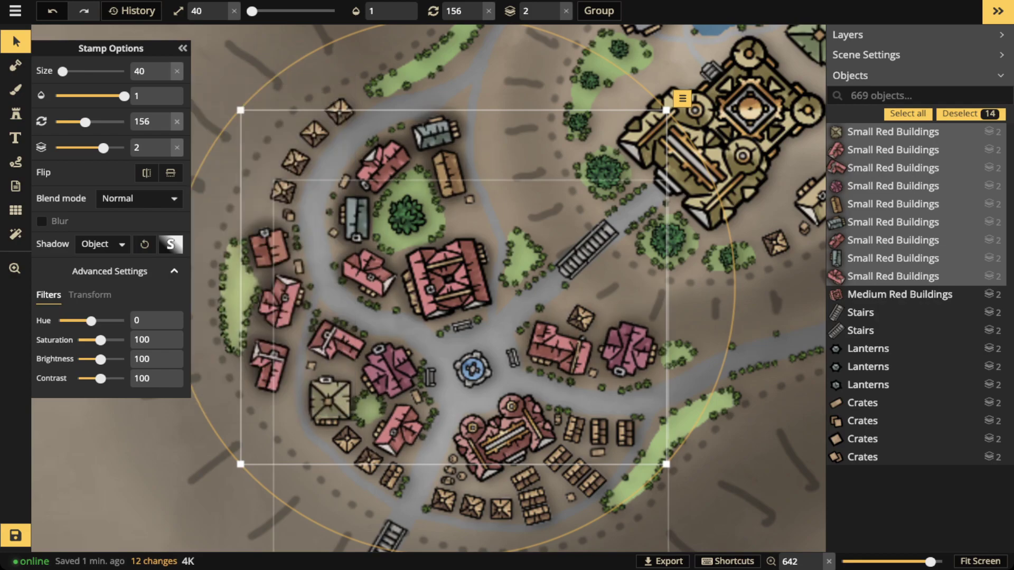
key("Escape")
Paint dark shading beneath the shacks southwest and south of the plaza and the shack behind the eastern red house.
scroll(490, 445, "down", 5)
left_click_drag(490, 444, 496, 424)
scroll(364, 314, "up", 3)
scroll(648, 368, "up", 8)
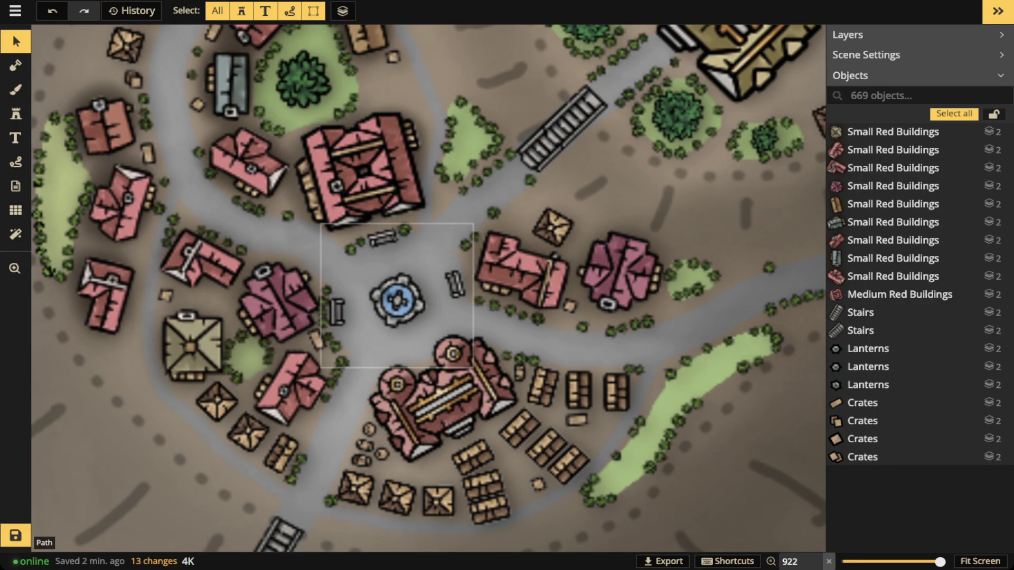
key("b")
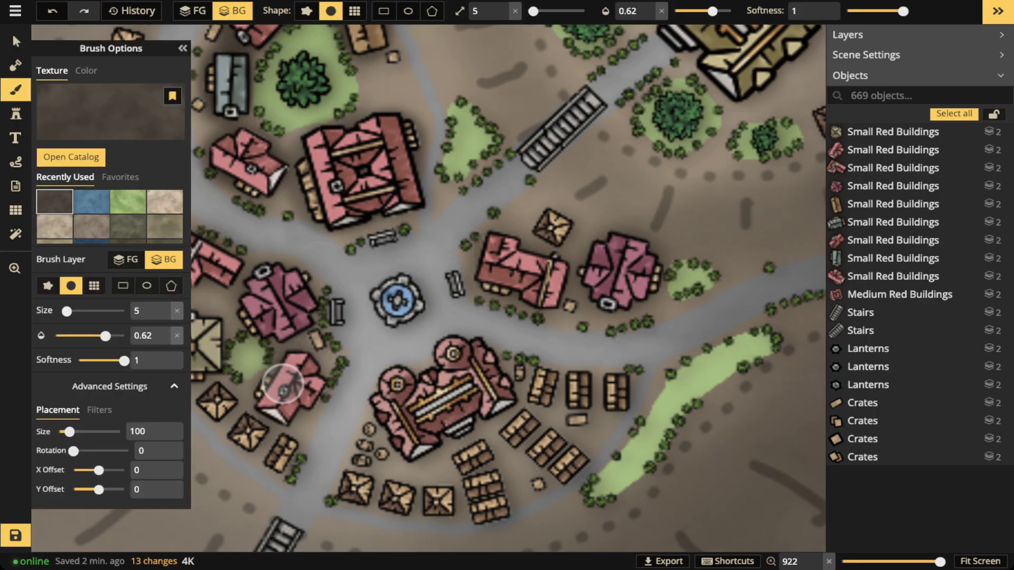
left_click(288, 444)
left_click(280, 456)
left_click(252, 433)
left_click_drag(232, 395, 211, 410)
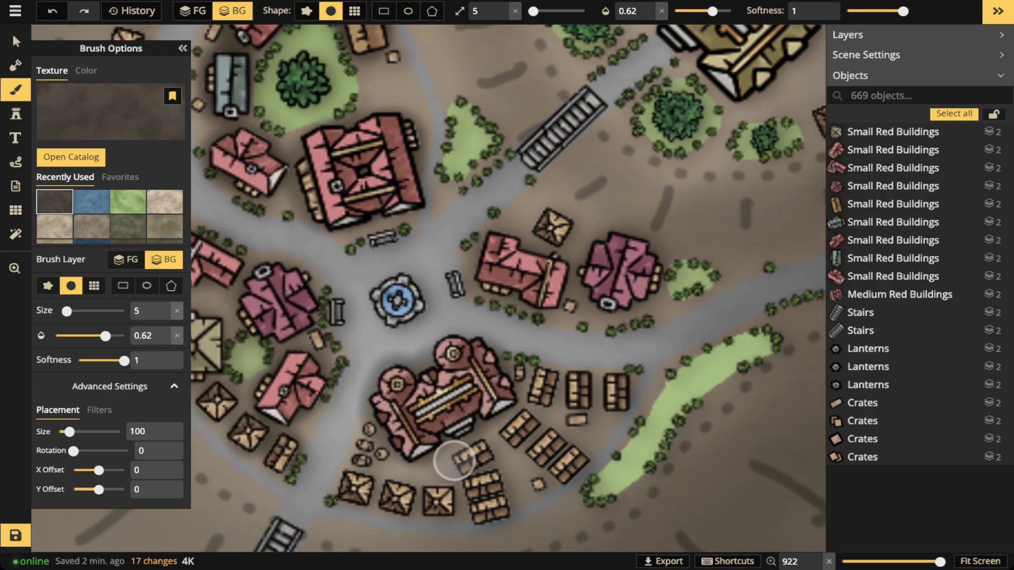
mouse_move(456, 460)
left_mouse_down()
mouse_move(498, 471)
mouse_move(470, 511)
mouse_move(402, 496)
mouse_move(461, 463)
left_mouse_up()
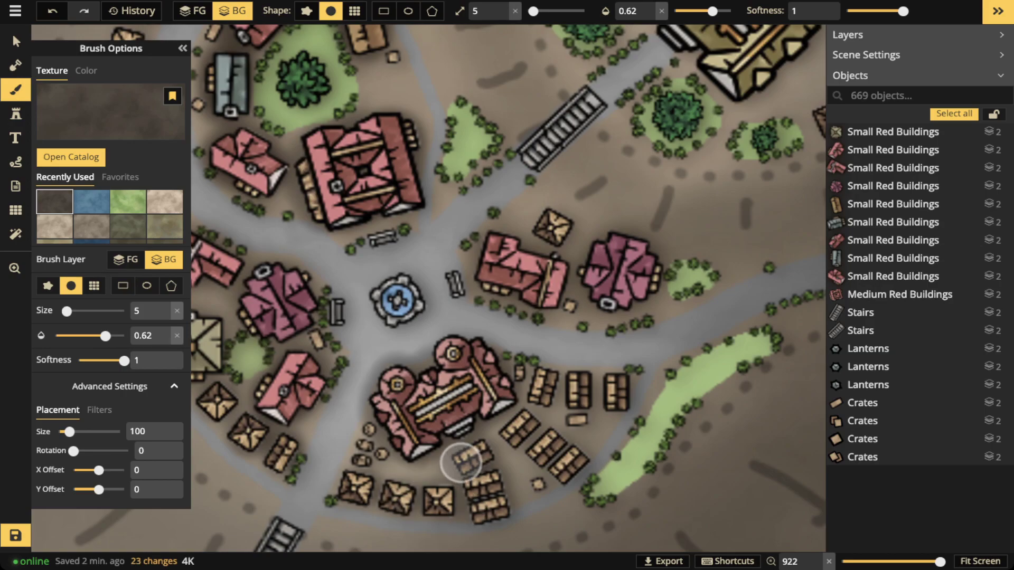
mouse_move(461, 463)
left_mouse_down()
mouse_move(584, 449)
mouse_move(557, 468)
mouse_move(614, 405)
mouse_move(622, 350)
mouse_move(599, 244)
mouse_move(616, 290)
mouse_move(543, 248)
left_mouse_up()
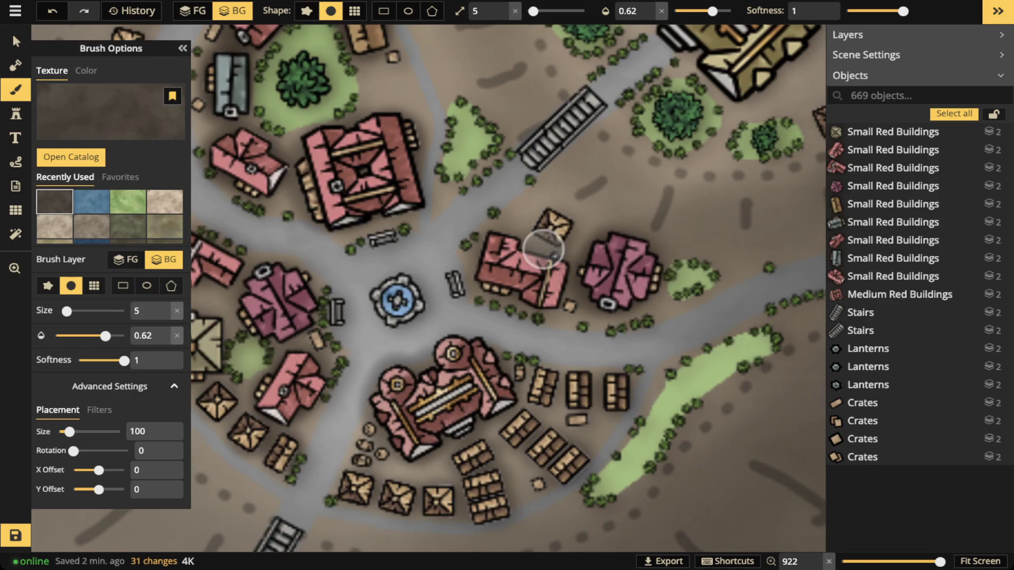
Paint dark shading beneath the four small shacks and the crates along the outer edge of the western curved road.
mouse_move(376, 106)
left_mouse_down()
mouse_move(429, 153)
mouse_move(518, 351)
left_mouse_up()
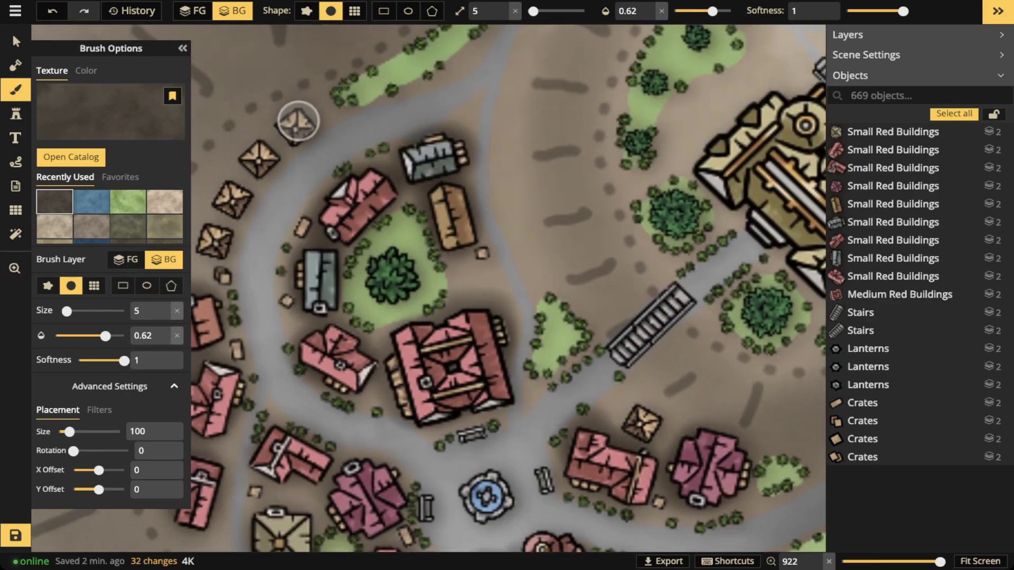
left_click_drag(298, 121, 296, 111)
left_click_drag(251, 159, 258, 154)
left_click_drag(226, 195, 234, 191)
left_click_drag(210, 238, 219, 227)
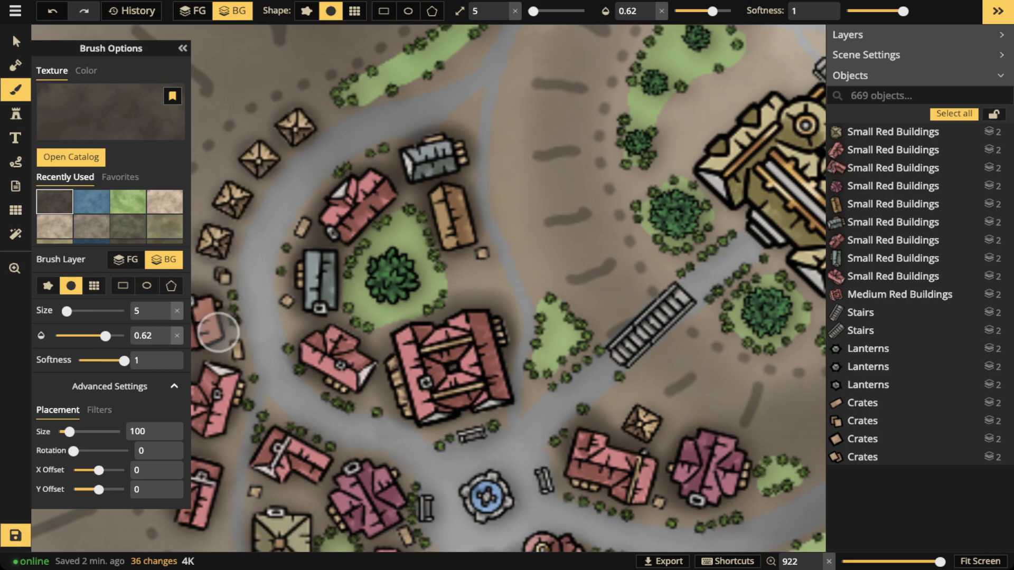
left_click(236, 351)
Paint dark shading beneath the green, grey and cream houses and the small shacks surrounding the hilltop palace.
left_click_drag(714, 263, 429, 328)
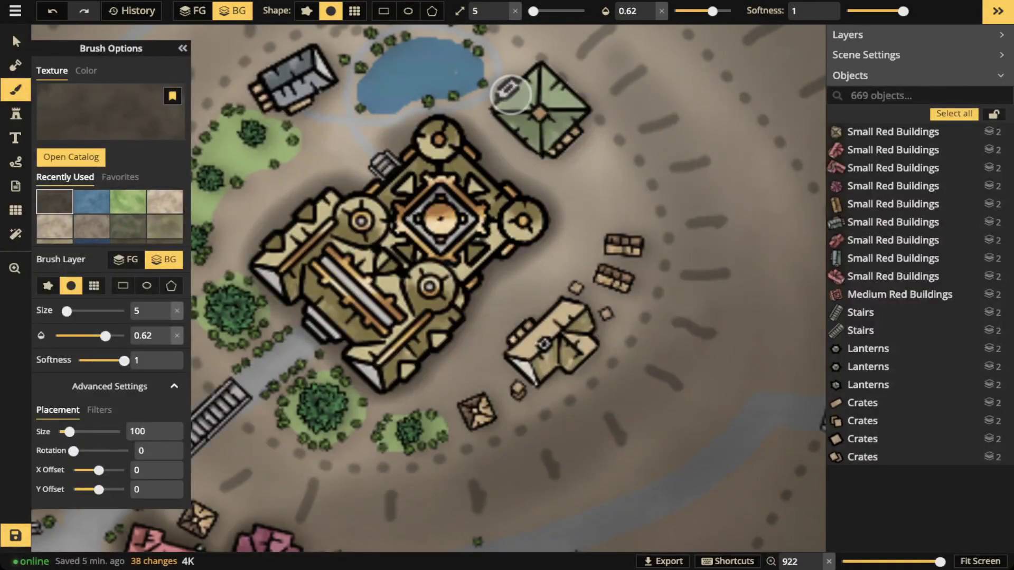
mouse_move(509, 94)
left_mouse_down()
mouse_move(510, 135)
mouse_move(528, 145)
mouse_move(582, 119)
mouse_move(551, 75)
mouse_move(516, 93)
left_mouse_up()
mouse_move(316, 100)
left_mouse_down()
mouse_move(326, 73)
mouse_move(308, 53)
mouse_move(259, 90)
left_mouse_up()
mouse_move(471, 398)
left_mouse_down()
mouse_move(470, 423)
mouse_move(473, 385)
left_mouse_up()
mouse_move(546, 307)
left_mouse_down()
mouse_move(526, 373)
mouse_move(579, 350)
mouse_move(560, 319)
mouse_move(595, 274)
mouse_move(633, 287)
left_mouse_up()
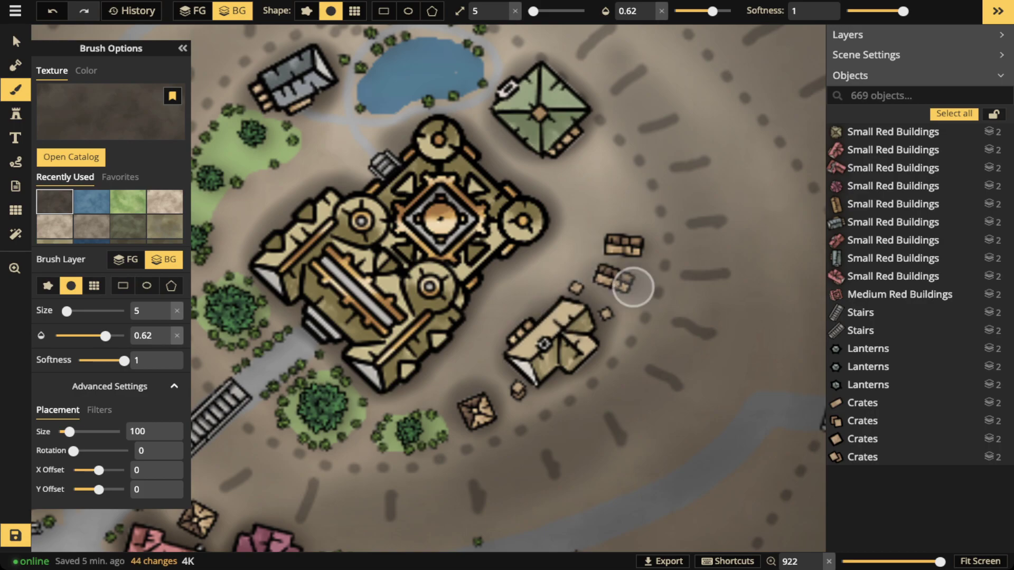
mouse_move(616, 245)
left_mouse_down()
mouse_move(643, 247)
mouse_move(617, 236)
left_mouse_up()
Examine the shading across both the palace hill and the lower district.
scroll(531, 166, "down", 10)
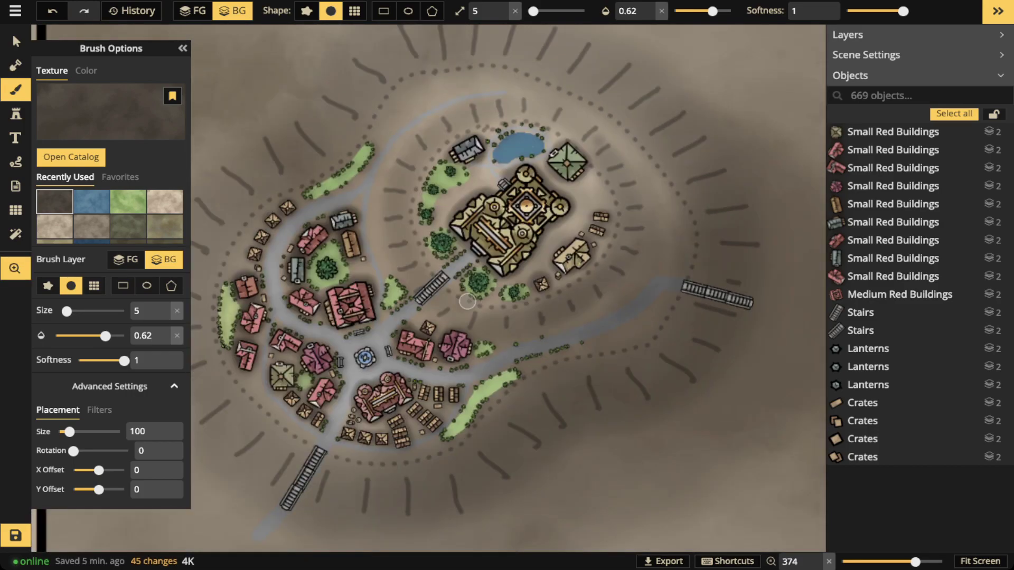
left_click_drag(467, 302, 559, 292)
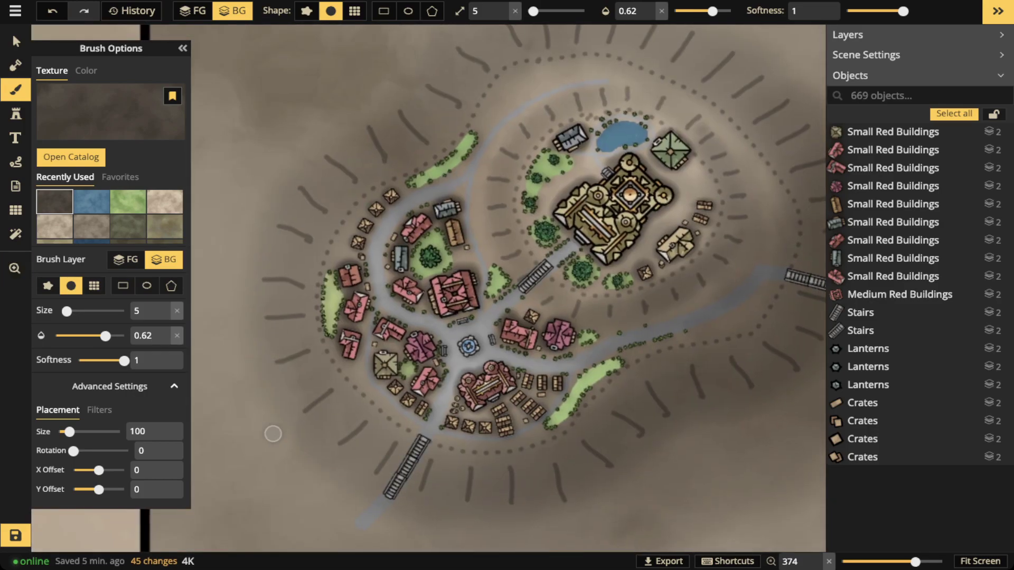
scroll(557, 270, "down", 5)
scroll(549, 235, "up", 8)
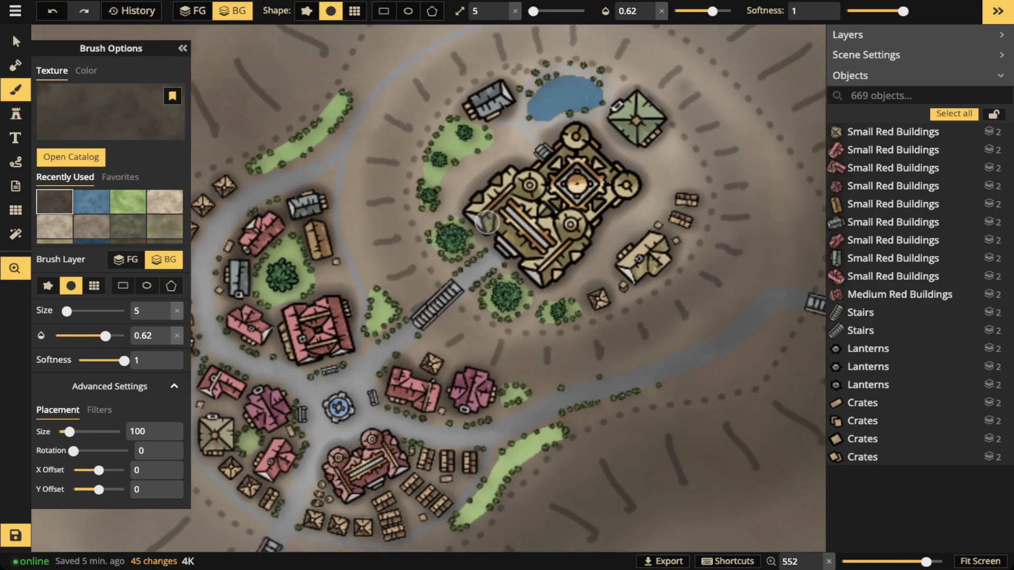
left_click_drag(406, 242, 480, 190)
Select the narrow footpath running beside the tan house and adjust the line settings of the Path tool.
key("v")
scroll(381, 201, "up", 3)
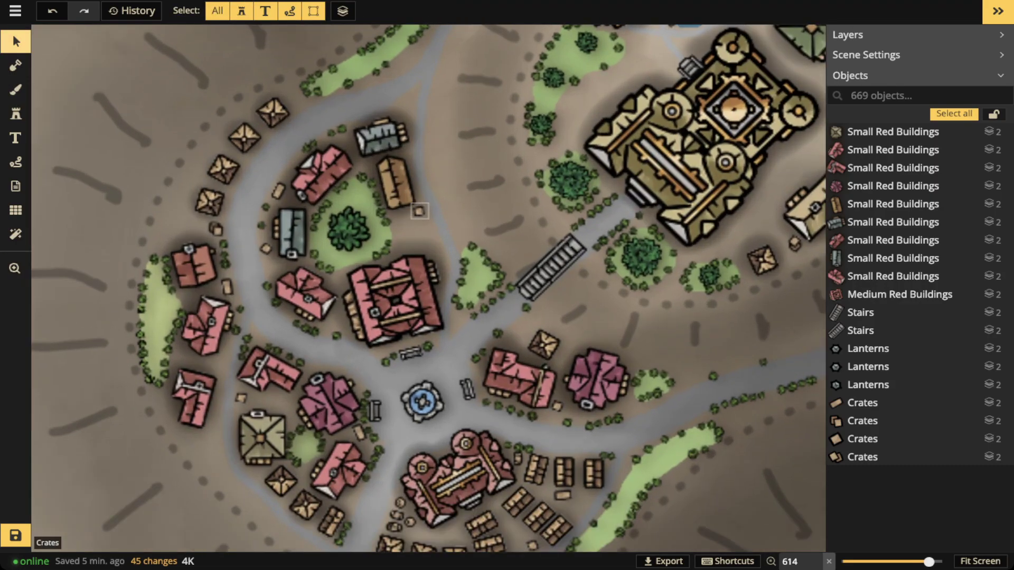
left_click(433, 197)
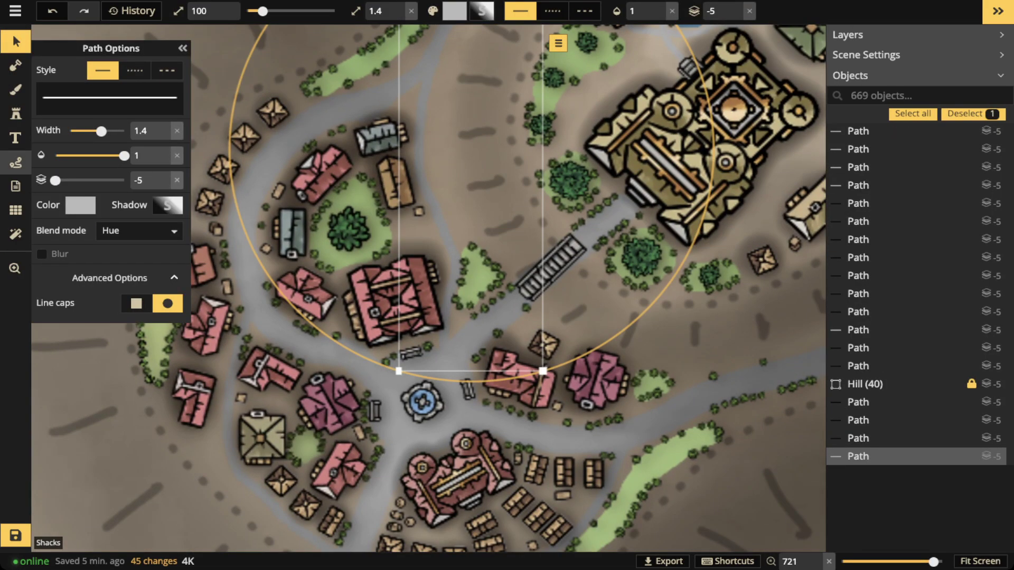
key("p")
scroll(413, 237, "up", 4)
left_click_drag(101, 156, 93, 156)
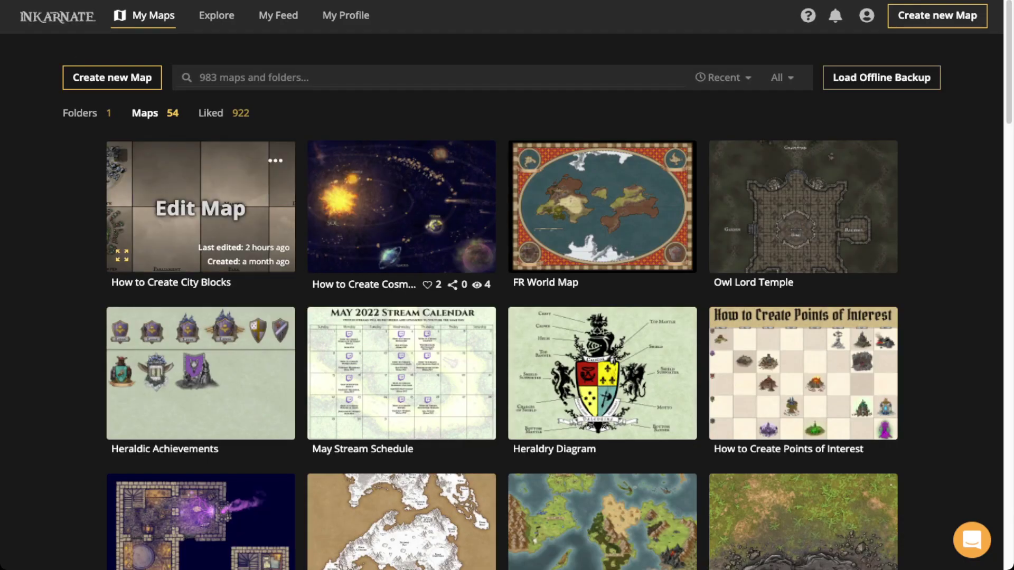
Open the preview page of the "How to Create City Blocks" map.
left_click(122, 256)
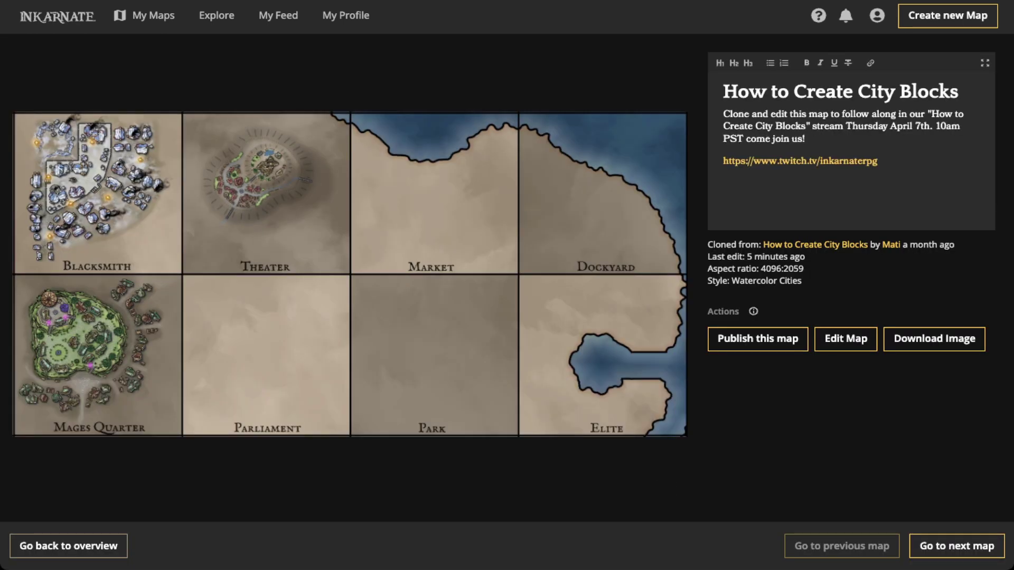
Examine the Theater district in the enlarged preview of the city blocks map, and close the enlarged view.
left_click(291, 172)
scroll(291, 173, "up", 4)
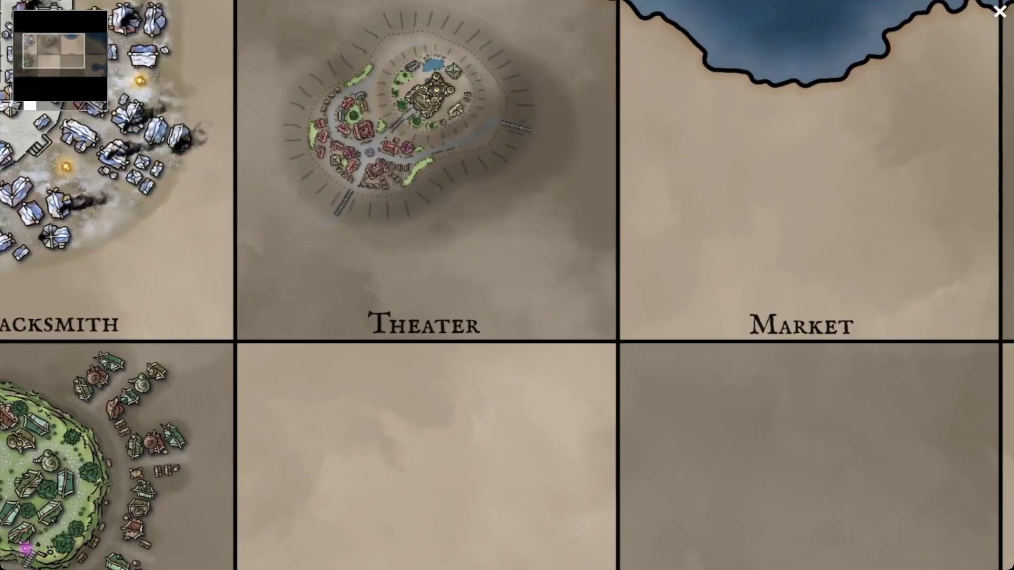
scroll(360, 181, "down", 2)
key("Escape")
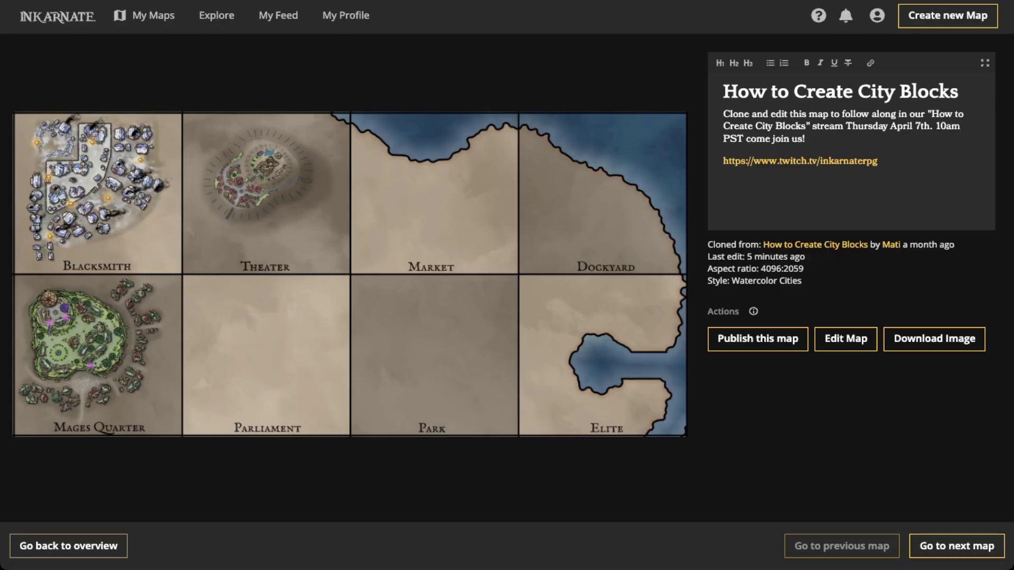
Open the map for editing and choose the dark brown texture for the background Brush at the Theater hill.
left_click(846, 337)
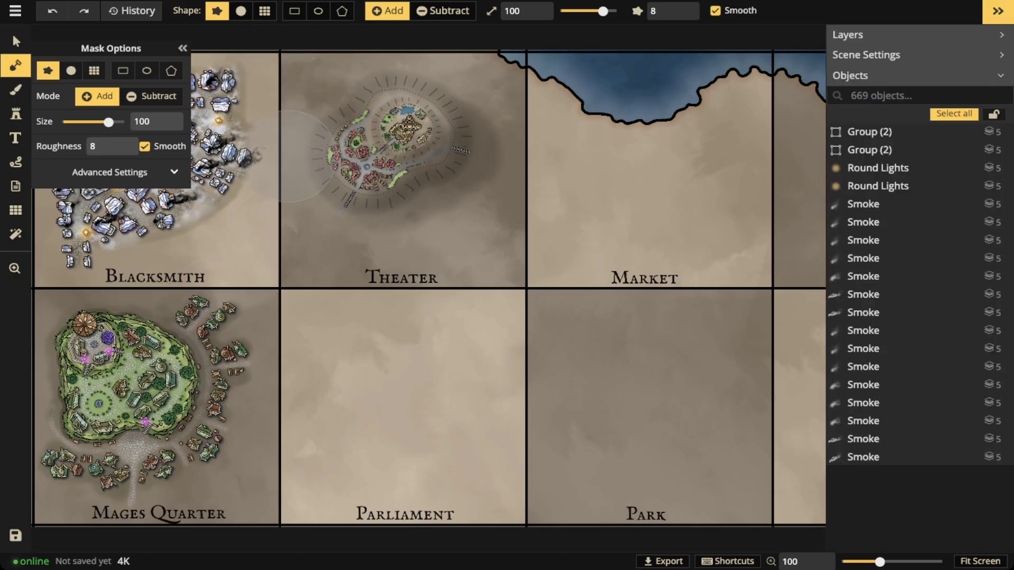
scroll(284, 148, "up", 1)
key("b")
scroll(432, 236, "up", 1)
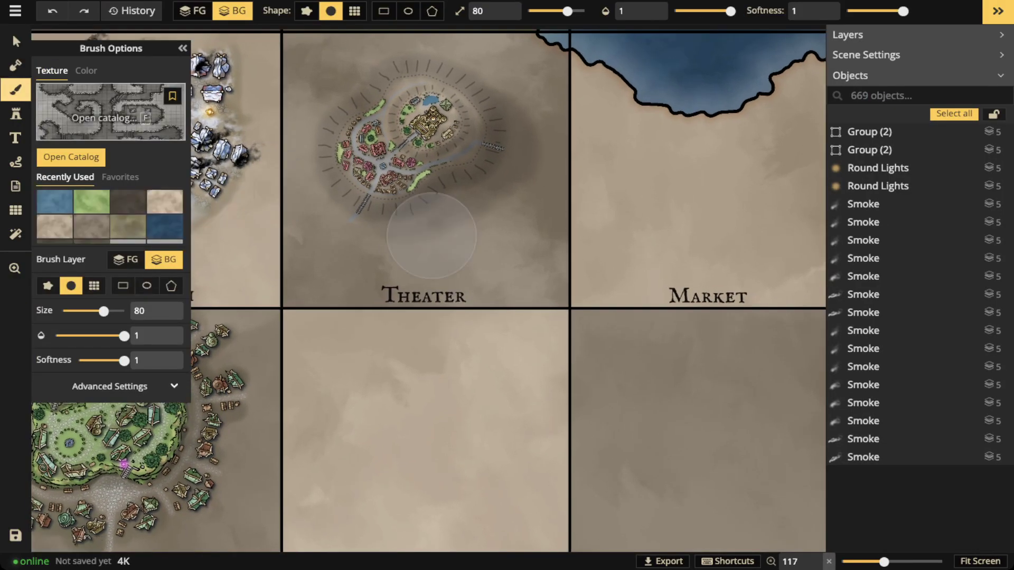
scroll(431, 236, "up", 5)
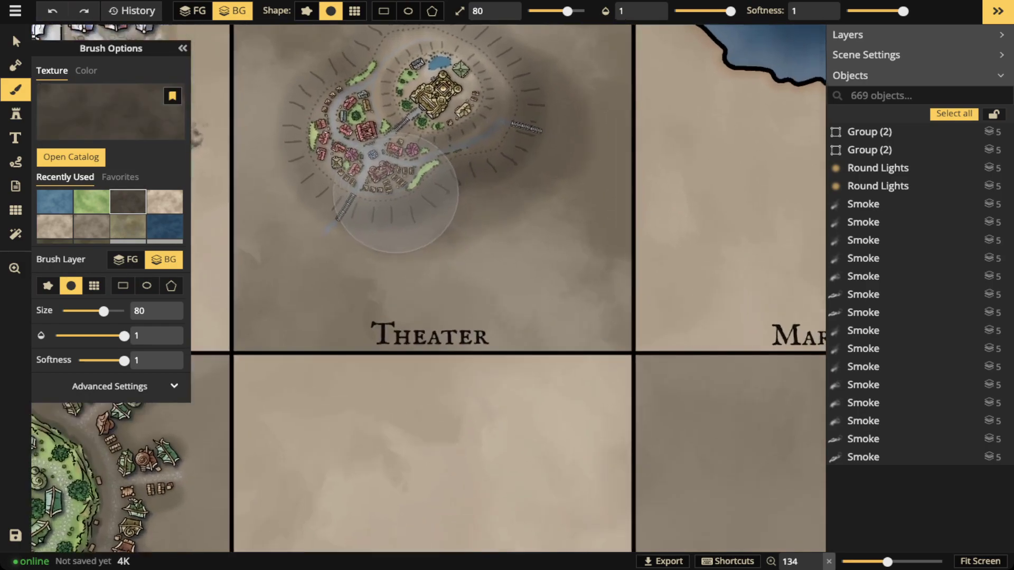
scroll(378, 174, "up", 3)
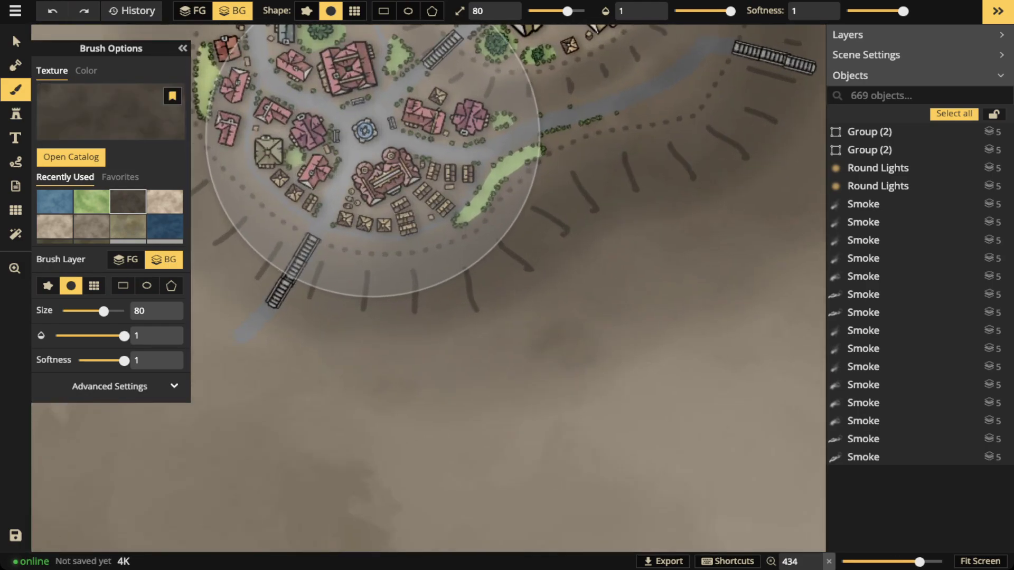
Set the brush size to 4 and its opacity to 0.57 for fine shading around the buildings.
key("bracketleft")
key("bracketleft")
key("bracketleft")
key("bracketleft")
key("bracketleft")
key("bracketleft")
key("bracketleft")
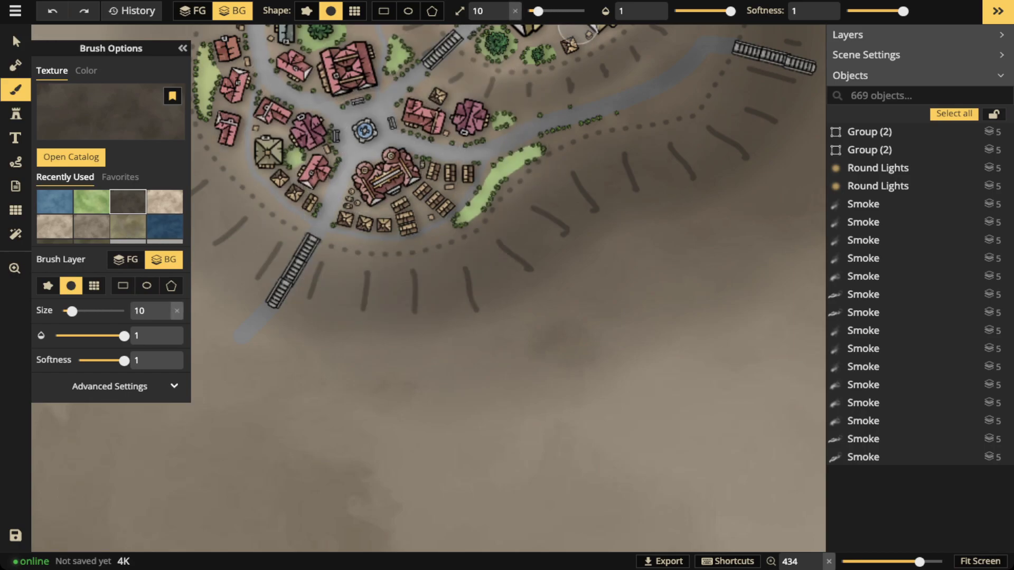
left_click_drag(730, 11, 710, 11)
scroll(388, 214, "up", 3)
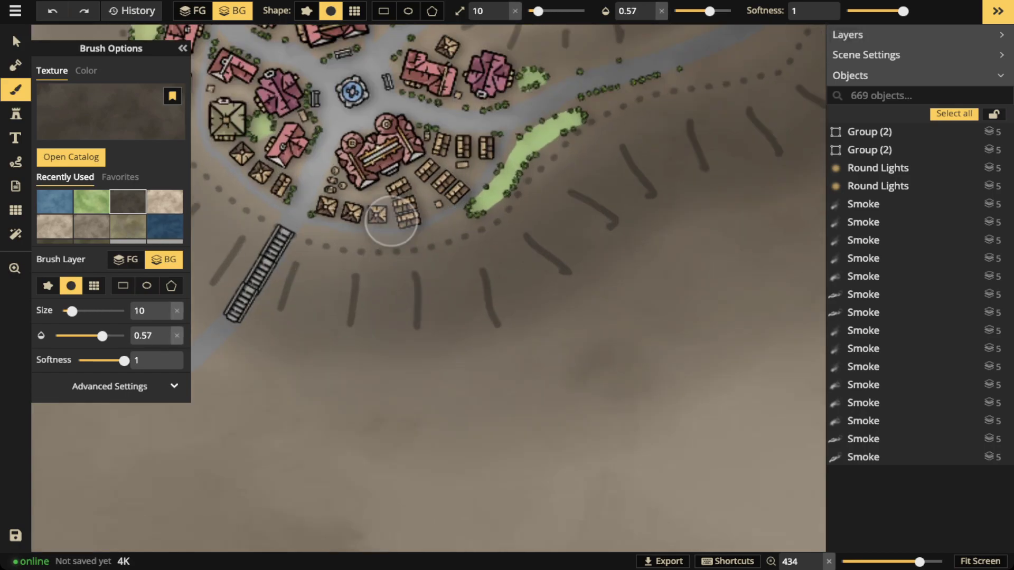
key("bracketright")
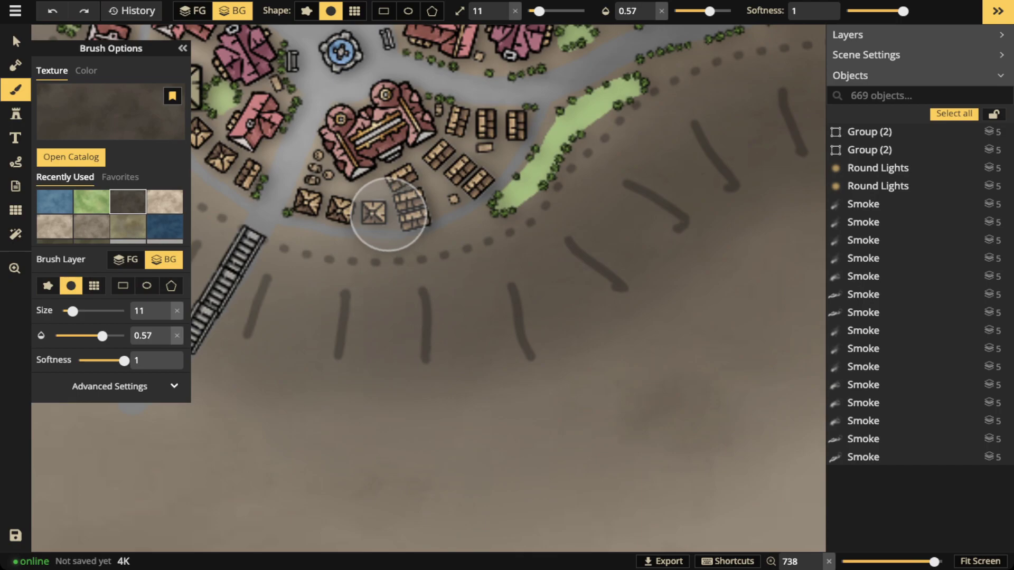
key("bracketleft")
key("bracketright")
key("bracketright")
key("bracketright")
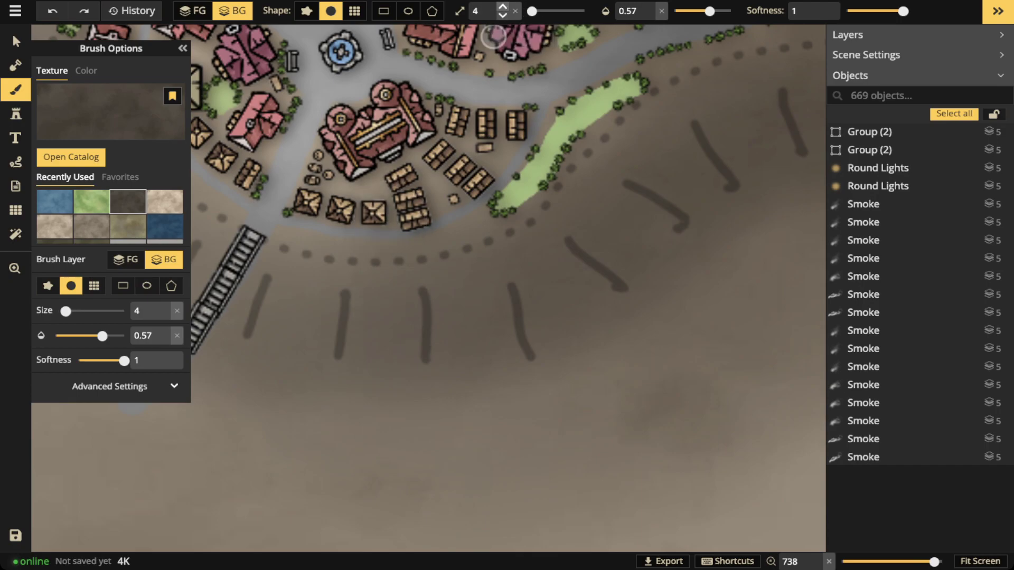
Paint dark shading around the tan shacks and the large red twin-towered building at the lower district's southern edge.
mouse_move(309, 192)
left_mouse_down()
mouse_move(345, 196)
mouse_move(327, 210)
mouse_move(351, 203)
mouse_move(343, 195)
mouse_move(373, 201)
mouse_move(360, 208)
mouse_move(375, 219)
mouse_move(379, 203)
mouse_move(365, 196)
mouse_move(403, 170)
mouse_move(433, 194)
mouse_move(396, 203)
mouse_move(424, 196)
left_mouse_up()
mouse_move(448, 146)
left_mouse_down()
mouse_move(435, 155)
mouse_move(470, 167)
left_mouse_up()
left_click_drag(487, 173, 485, 183)
mouse_move(515, 124)
left_mouse_down()
mouse_move(523, 115)
mouse_move(486, 135)
mouse_move(489, 110)
mouse_move(461, 129)
left_mouse_up()
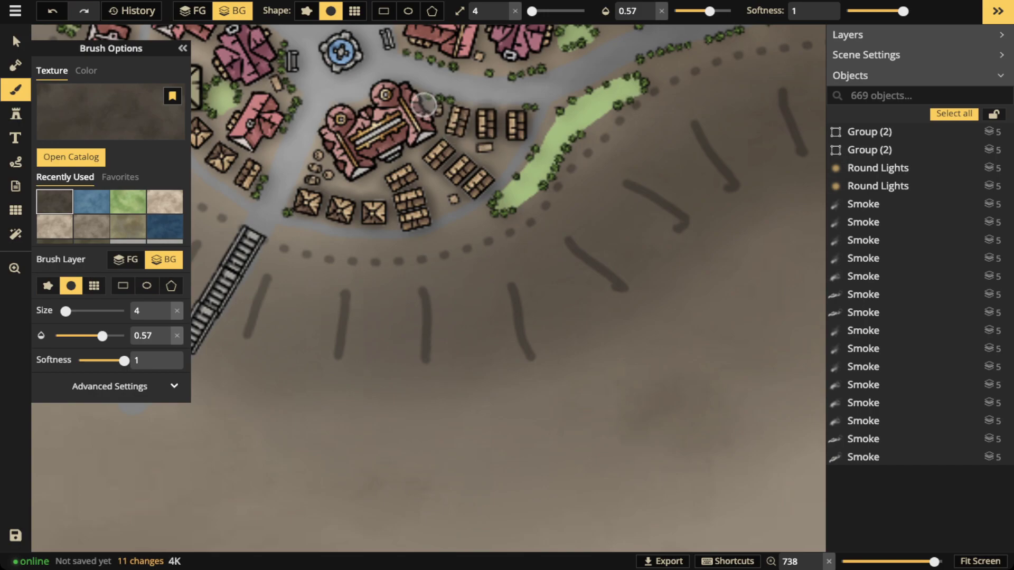
left_click_drag(339, 119, 400, 84)
Paint dark shading around the red, purple, grey and beige houses and the small shacks across the lower district's western side.
key("space")
mouse_move(329, 210)
left_mouse_down()
mouse_move(394, 216)
mouse_move(498, 252)
left_mouse_up()
mouse_move(370, 163)
left_mouse_down()
mouse_move(353, 188)
mouse_move(406, 220)
left_mouse_up()
left_click_drag(404, 170, 409, 186)
left_click_drag(419, 122, 445, 113)
mouse_move(396, 66)
left_mouse_down()
mouse_move(383, 89)
mouse_move(399, 112)
left_mouse_up()
mouse_move(329, 103)
left_mouse_down()
mouse_move(365, 107)
mouse_move(326, 139)
mouse_move(331, 102)
left_mouse_up()
mouse_move(293, 54)
left_mouse_down()
mouse_move(262, 60)
mouse_move(253, 80)
mouse_move(259, 106)
mouse_move(279, 118)
mouse_move(296, 80)
mouse_move(266, 56)
left_mouse_up()
left_click_drag(452, 132, 485, 333)
mouse_move(305, 208)
left_mouse_down()
mouse_move(327, 244)
mouse_move(335, 197)
mouse_move(306, 175)
mouse_move(325, 154)
mouse_move(289, 147)
left_mouse_up()
mouse_move(333, 49)
left_mouse_down()
mouse_move(337, 69)
mouse_move(335, 43)
left_mouse_up()
left_click_drag(318, 79, 320, 174)
mouse_move(362, 115)
left_mouse_down()
mouse_move(348, 125)
mouse_move(366, 122)
left_mouse_up()
mouse_move(388, 88)
left_mouse_down()
mouse_move(388, 109)
mouse_move(380, 89)
left_mouse_up()
mouse_move(394, 204)
left_mouse_down()
mouse_move(396, 245)
mouse_move(412, 241)
mouse_move(418, 221)
mouse_move(402, 200)
mouse_move(449, 155)
mouse_move(431, 160)
mouse_move(423, 148)
mouse_move(411, 184)
mouse_move(420, 190)
mouse_move(468, 152)
mouse_move(457, 133)
mouse_move(435, 142)
mouse_move(501, 108)
mouse_move(469, 125)
mouse_move(478, 140)
mouse_move(514, 134)
mouse_move(524, 117)
mouse_move(513, 104)
mouse_move(516, 145)
mouse_move(499, 177)
mouse_move(508, 191)
mouse_move(528, 187)
mouse_move(520, 151)
mouse_move(549, 195)
mouse_move(510, 251)
mouse_move(464, 273)
mouse_move(482, 331)
mouse_move(500, 329)
mouse_move(503, 316)
mouse_move(554, 311)
mouse_move(518, 331)
mouse_move(547, 322)
mouse_move(555, 303)
mouse_move(539, 228)
left_mouse_up()
mouse_move(449, 263)
left_mouse_down()
mouse_move(435, 309)
mouse_move(386, 272)
mouse_move(415, 258)
left_mouse_up()
mouse_move(404, 377)
left_mouse_down()
mouse_move(371, 387)
mouse_move(352, 352)
mouse_move(365, 336)
mouse_move(401, 340)
left_mouse_up()
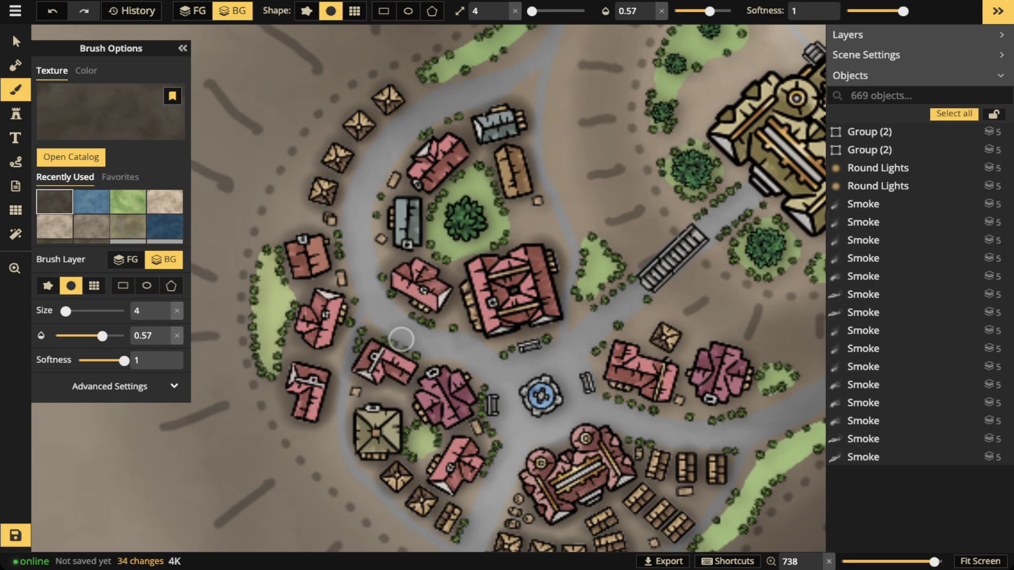
Paint dark shading around the red and purple houses east of the fountain and the tan stalls south of them.
mouse_move(629, 342)
left_mouse_down()
mouse_move(607, 384)
mouse_move(648, 402)
mouse_move(678, 390)
left_mouse_up()
mouse_move(663, 356)
left_mouse_down()
mouse_move(653, 354)
mouse_move(678, 330)
mouse_move(689, 388)
mouse_move(723, 400)
mouse_move(760, 325)
left_mouse_up()
scroll(685, 405, "down", 5)
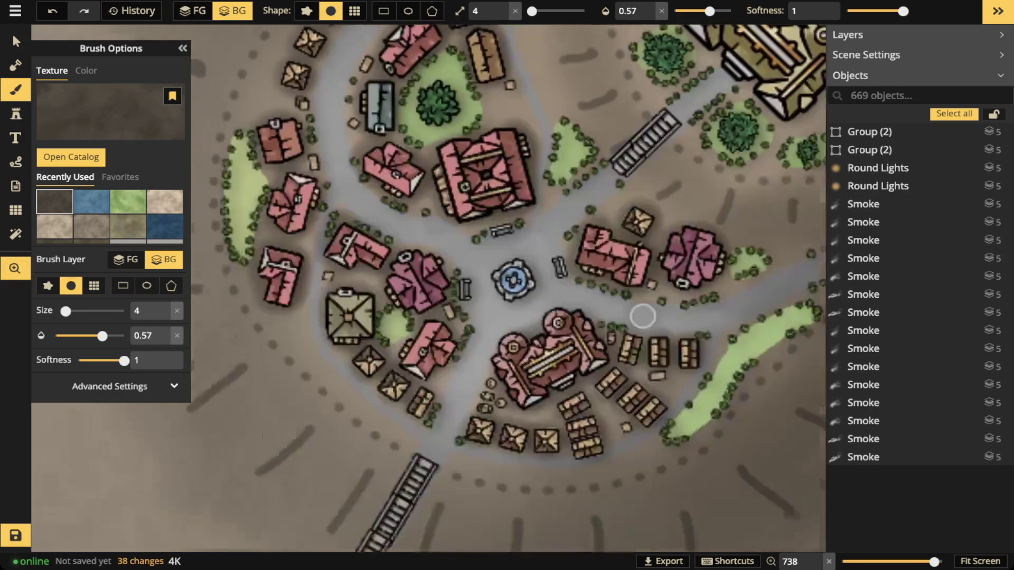
mouse_move(660, 396)
left_mouse_down()
mouse_move(642, 413)
mouse_move(667, 358)
mouse_move(630, 399)
mouse_move(624, 361)
left_mouse_up()
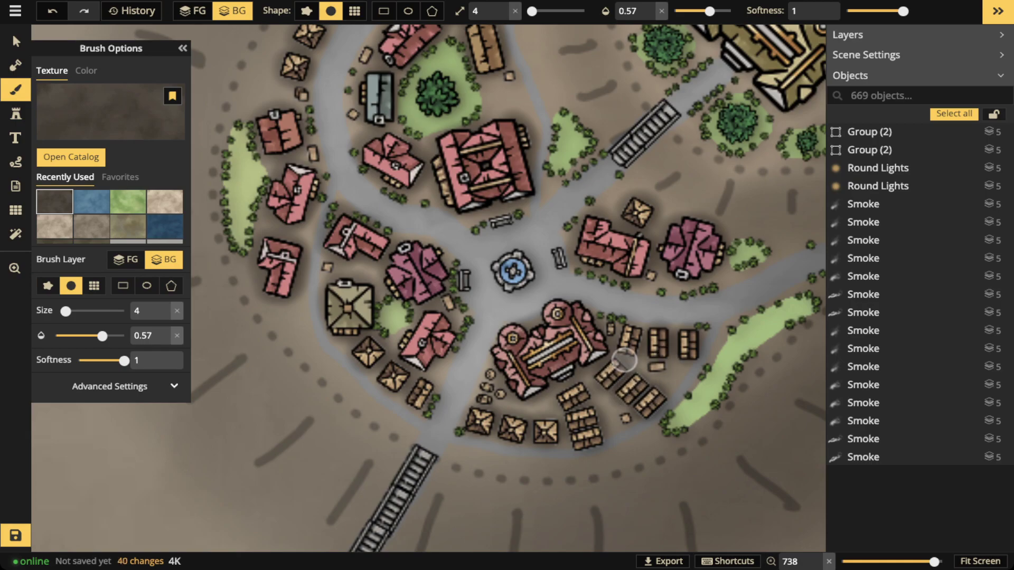
Paint dark shading around the hilltop palace, the green and cream houses and the nearby shacks, and save the map.
scroll(624, 361, "down", 4)
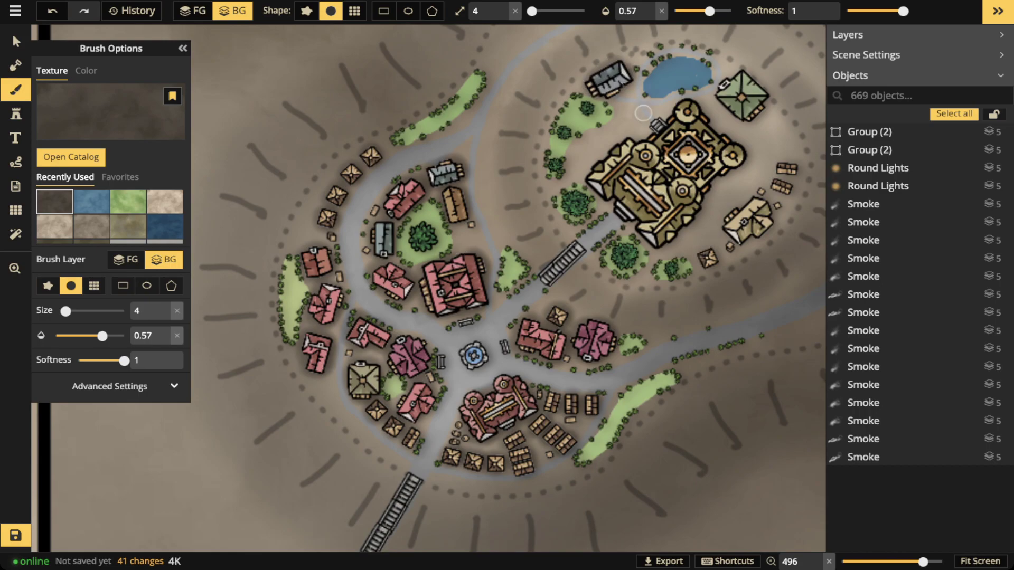
mouse_move(614, 195)
left_mouse_down()
mouse_move(637, 227)
mouse_move(673, 240)
mouse_move(733, 175)
left_mouse_up()
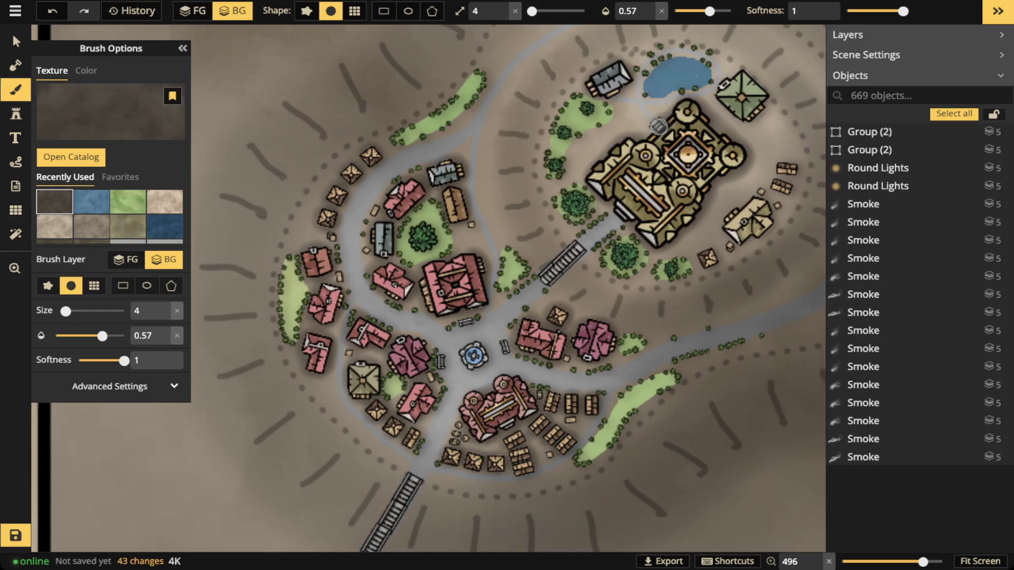
mouse_move(714, 101)
left_mouse_down()
mouse_move(742, 126)
mouse_move(765, 92)
left_mouse_up()
left_click_drag(732, 218, 737, 242)
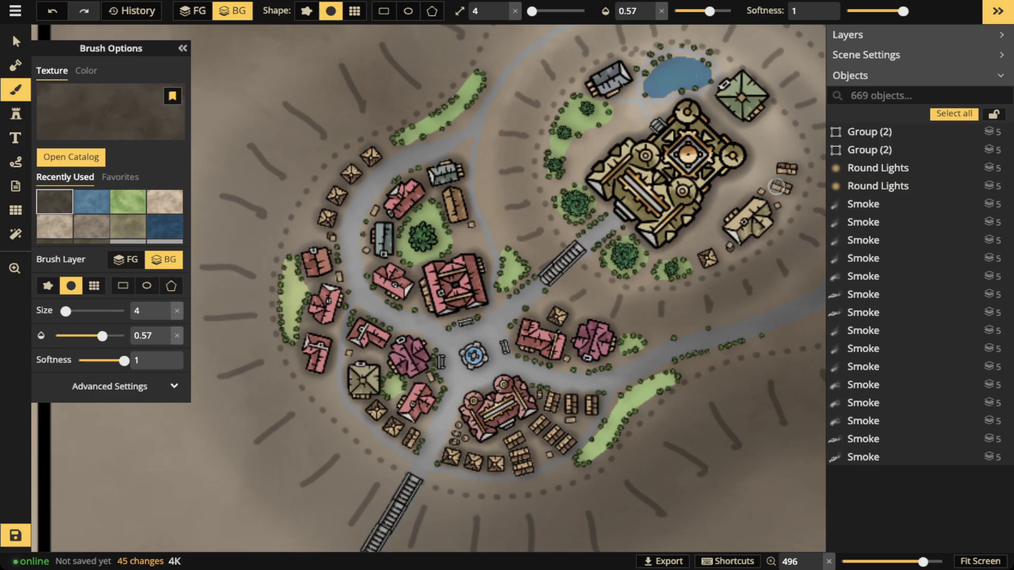
mouse_move(774, 186)
left_mouse_down()
mouse_move(791, 190)
mouse_move(797, 169)
left_mouse_up()
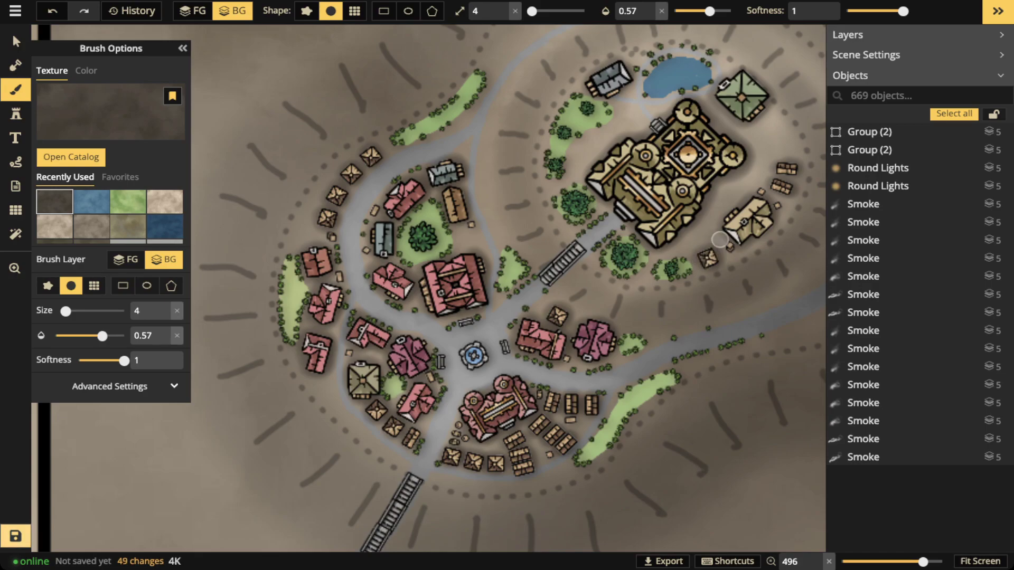
key("ctrl+s")
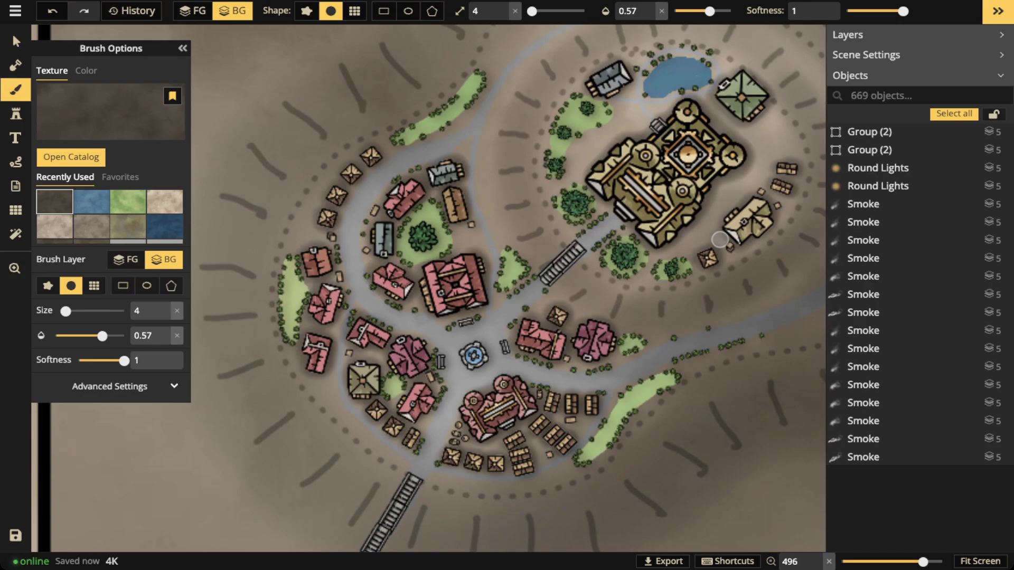
Inspect the narrow footpath beside the tan house and set the Path tool's free-draw width to 1.1.
scroll(430, 232, "up", 5)
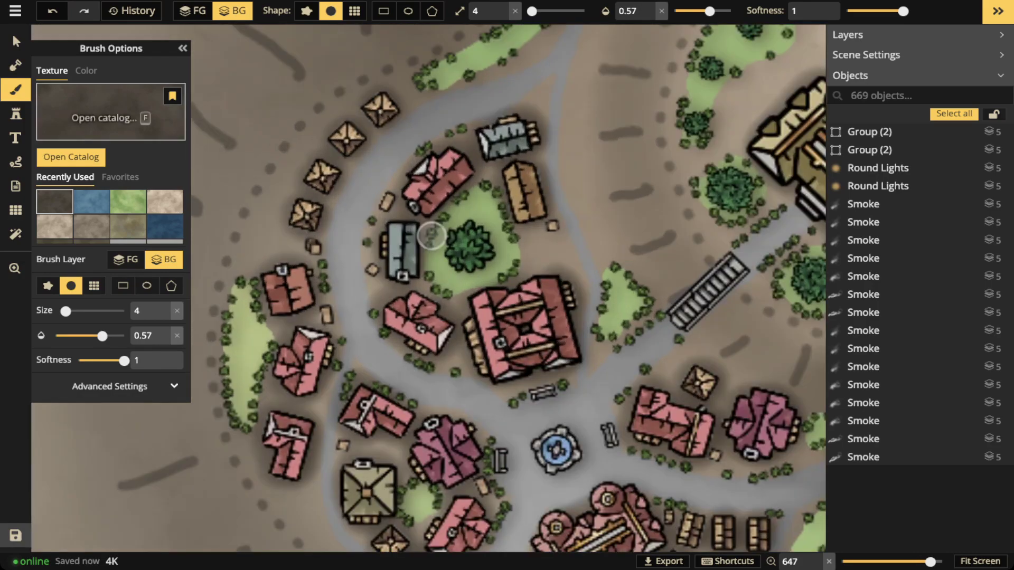
left_click(15, 42)
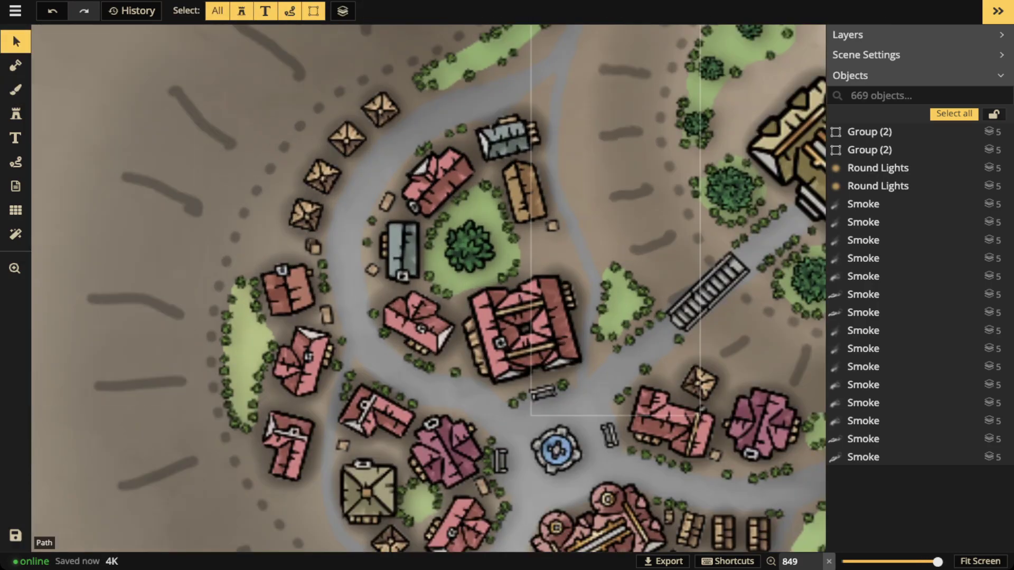
left_click(569, 217)
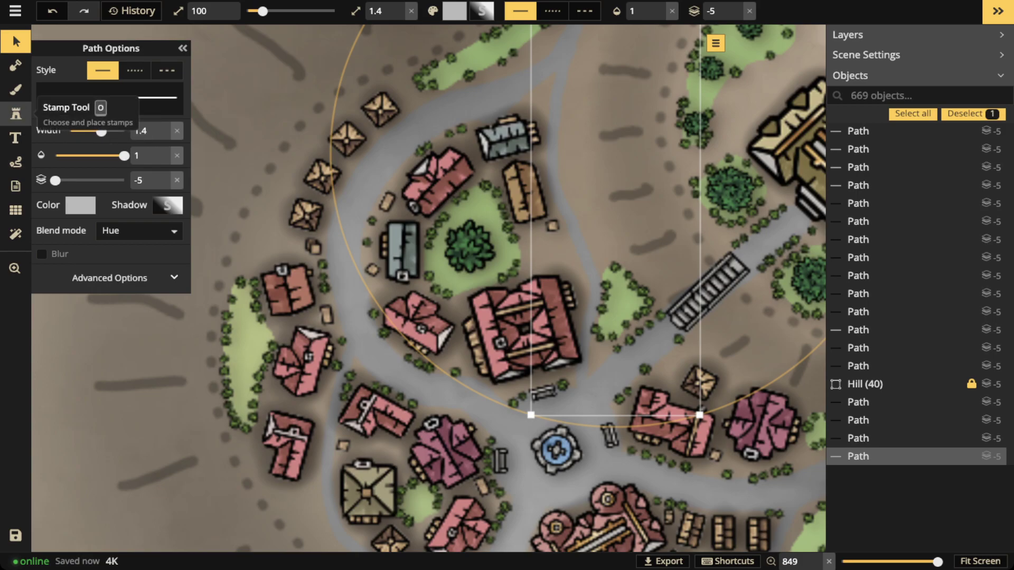
left_click(16, 162)
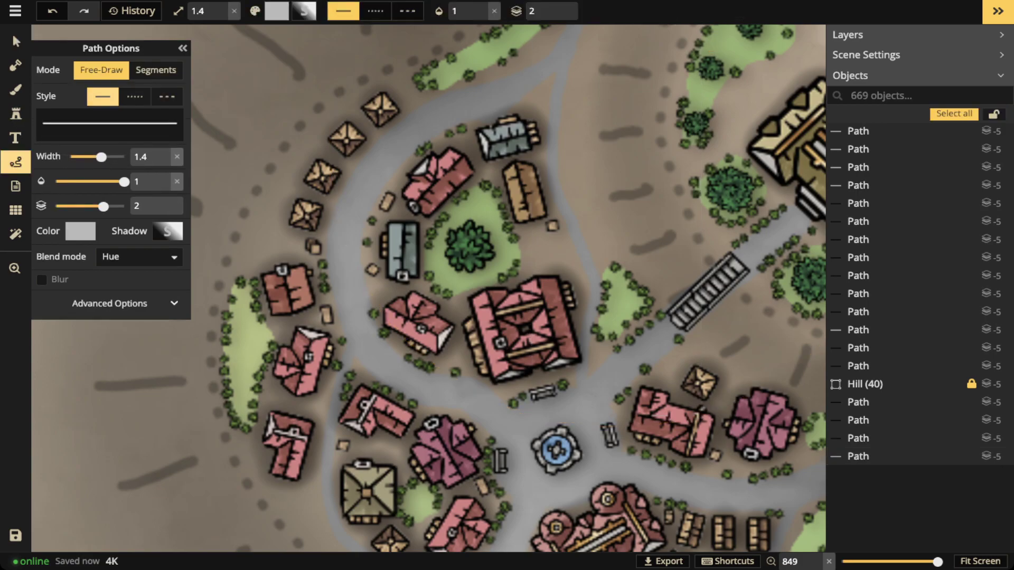
left_click_drag(101, 157, 96, 157)
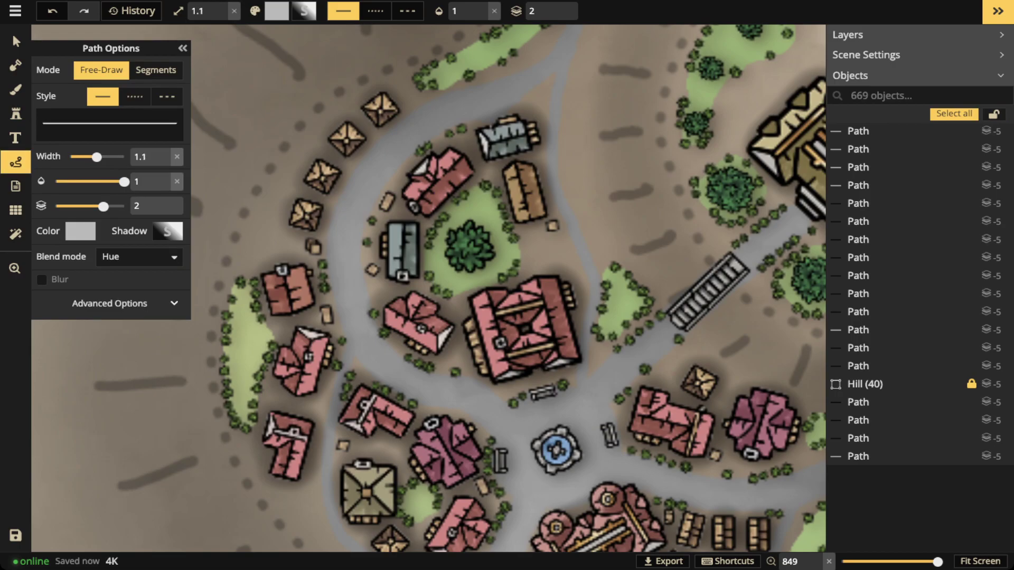
Draw a narrow footpath between the beige and purple houses, and a short one linking the eastern footpath to the tree garden.
left_click_drag(266, 118, 251, 160)
key("Delete")
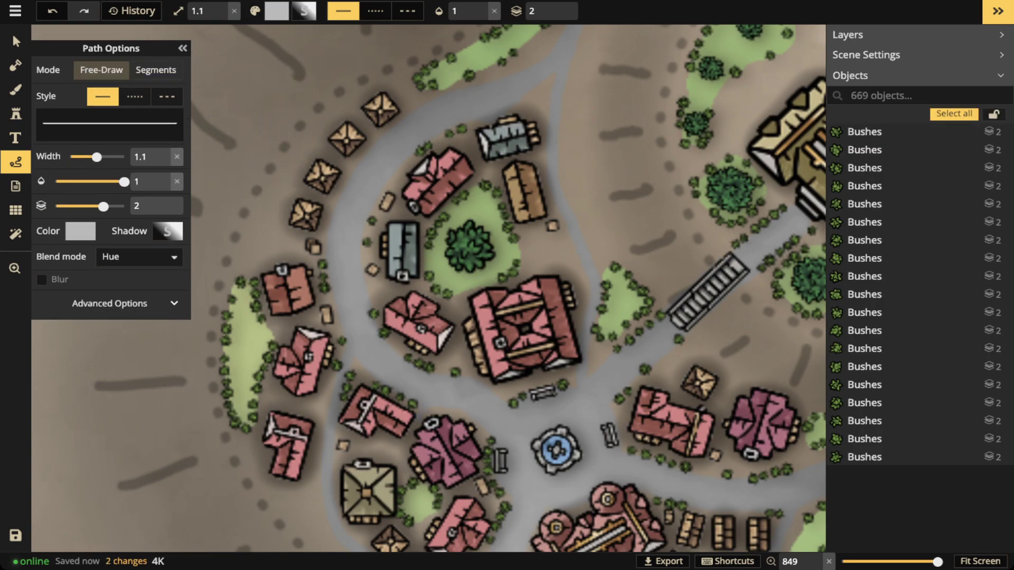
mouse_move(408, 447)
left_mouse_down()
mouse_move(429, 404)
mouse_move(354, 384)
mouse_move(366, 383)
left_mouse_up()
key("Escape")
key("space")
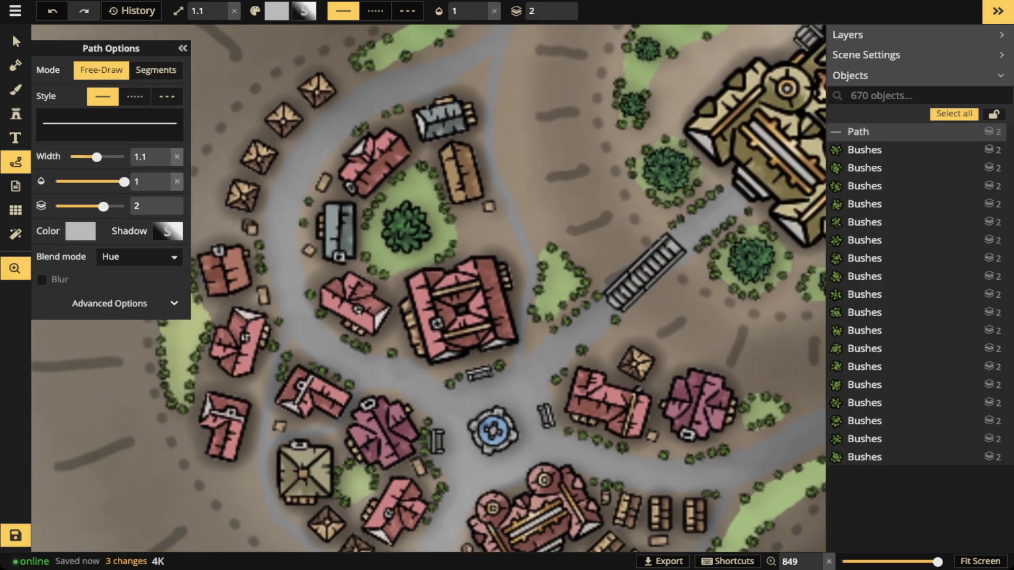
left_click_drag(513, 225, 483, 229)
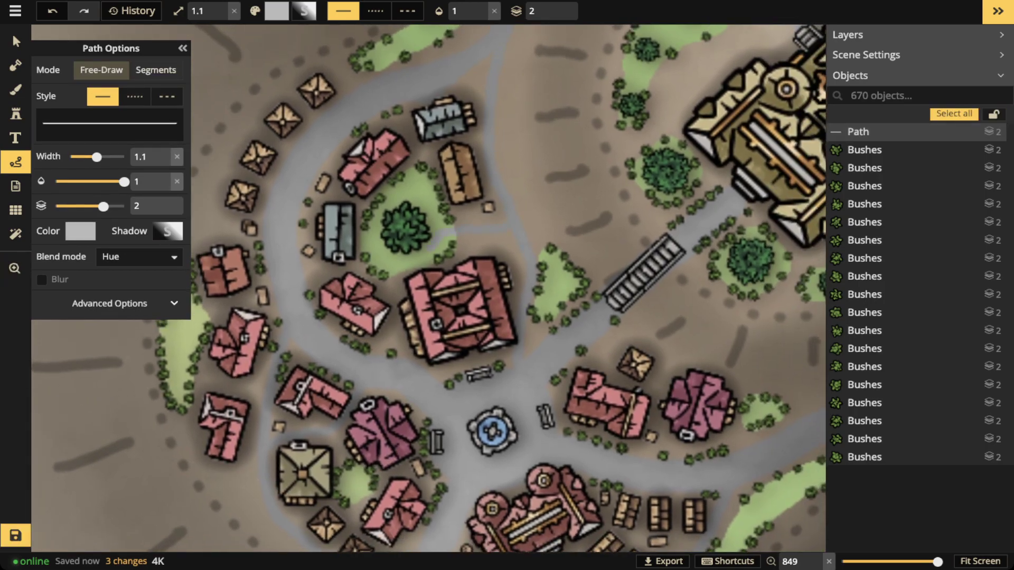
Draw grey footpaths around the large tree in the town park and between the shacks southeast of the red noble building.
left_click_drag(447, 224, 329, 101)
key("Escape")
key("space")
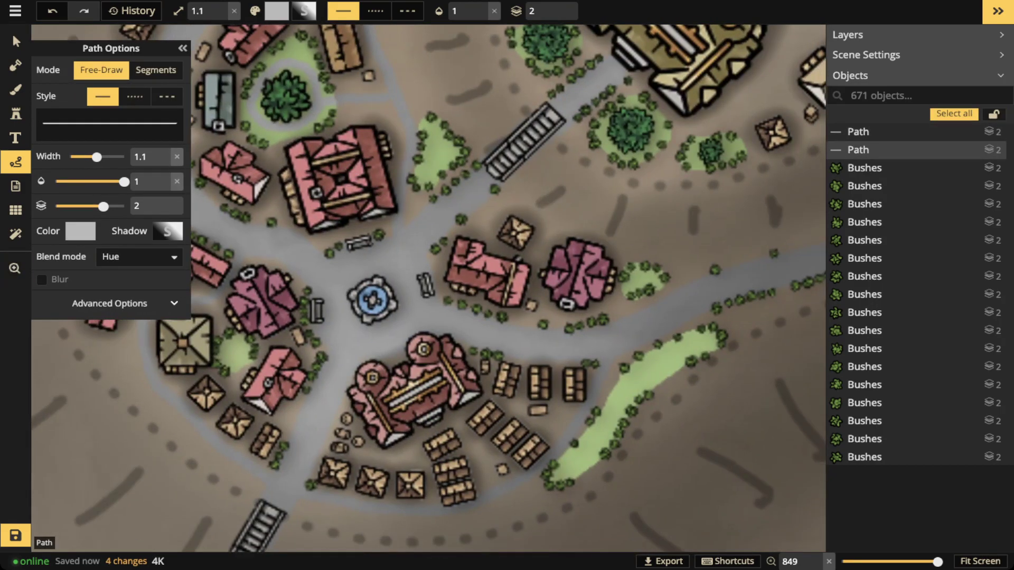
key("space")
left_click_drag(338, 327, 401, 281)
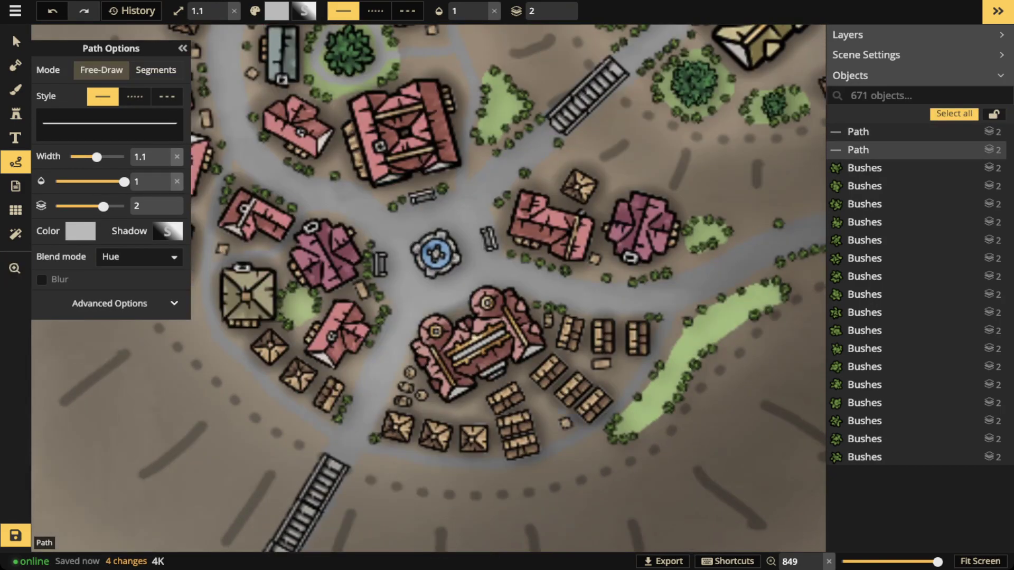
left_click_drag(580, 426, 582, 429)
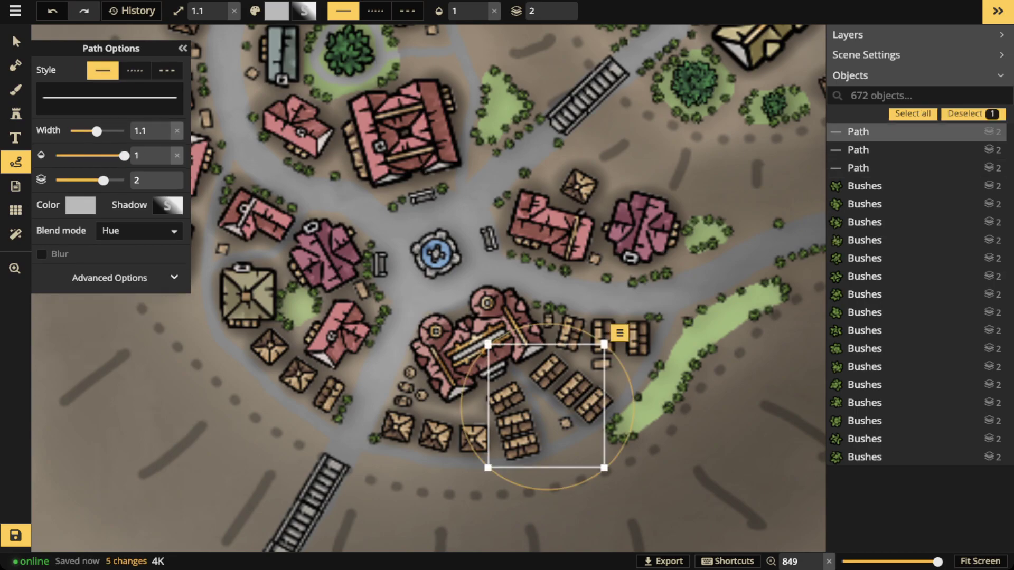
Rotate the medium red noble building south of the fountain to 159 degrees.
left_click(16, 41)
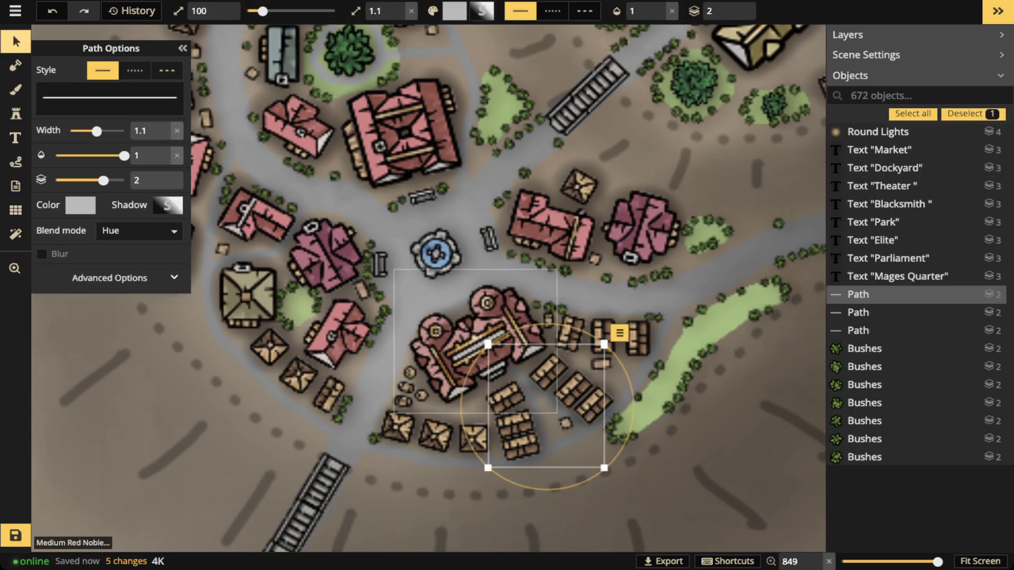
left_click(475, 342)
scroll(475, 342, "up", 12)
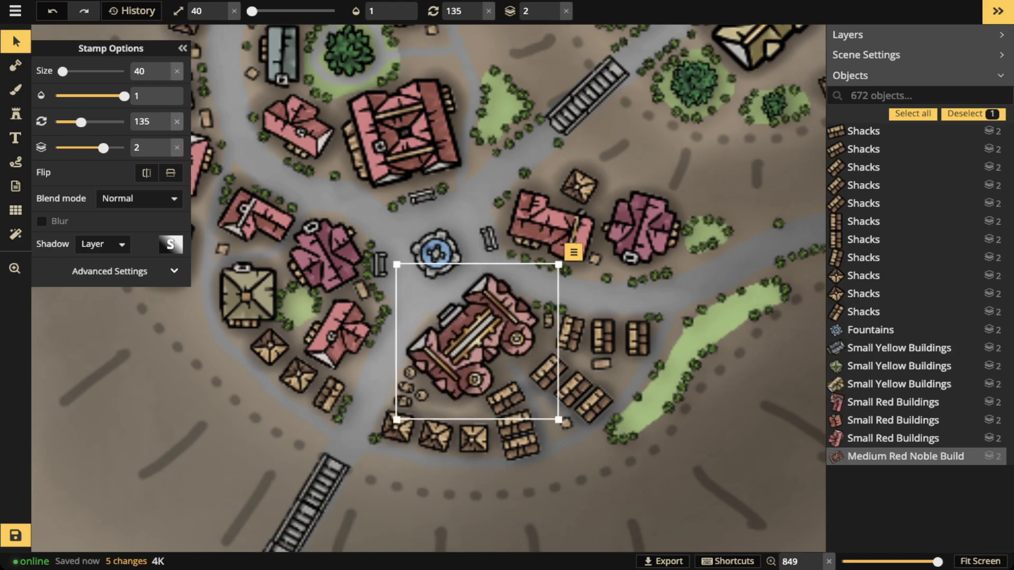
scroll(478, 341, "up", 3)
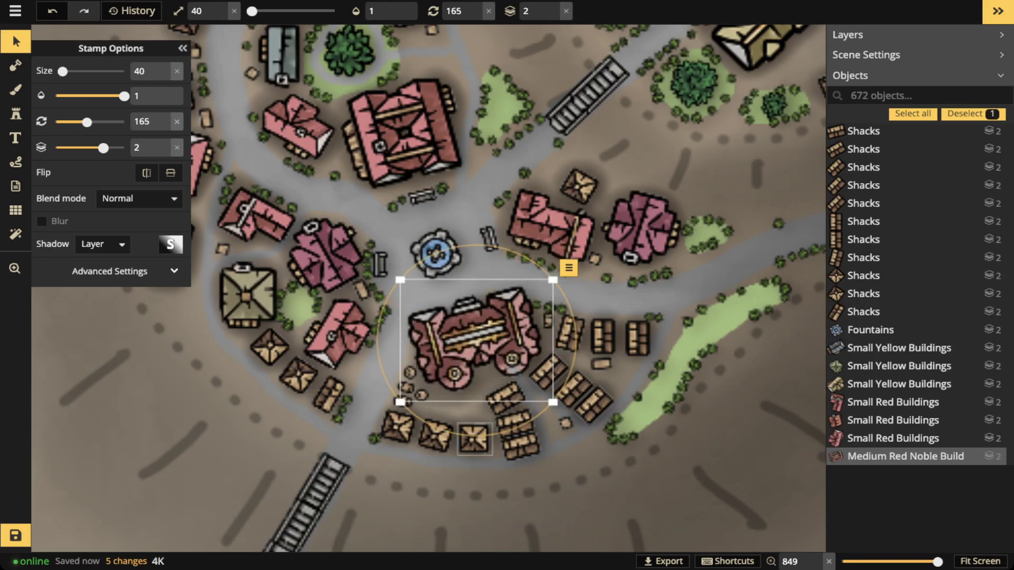
scroll(477, 341, "down", 2)
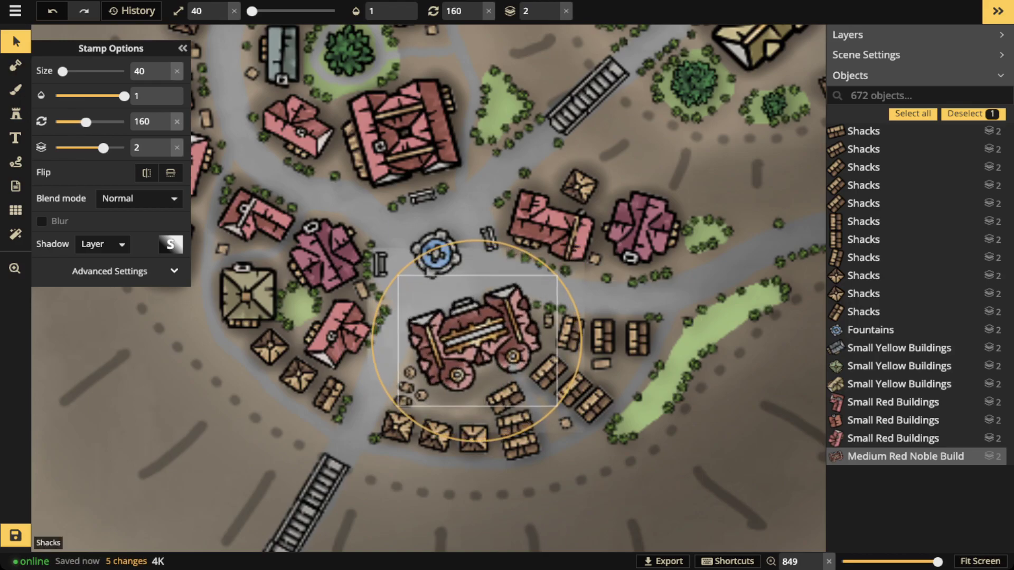
Draw a grey footpath behind the red noble building and put it on layer -5.
left_click(15, 162)
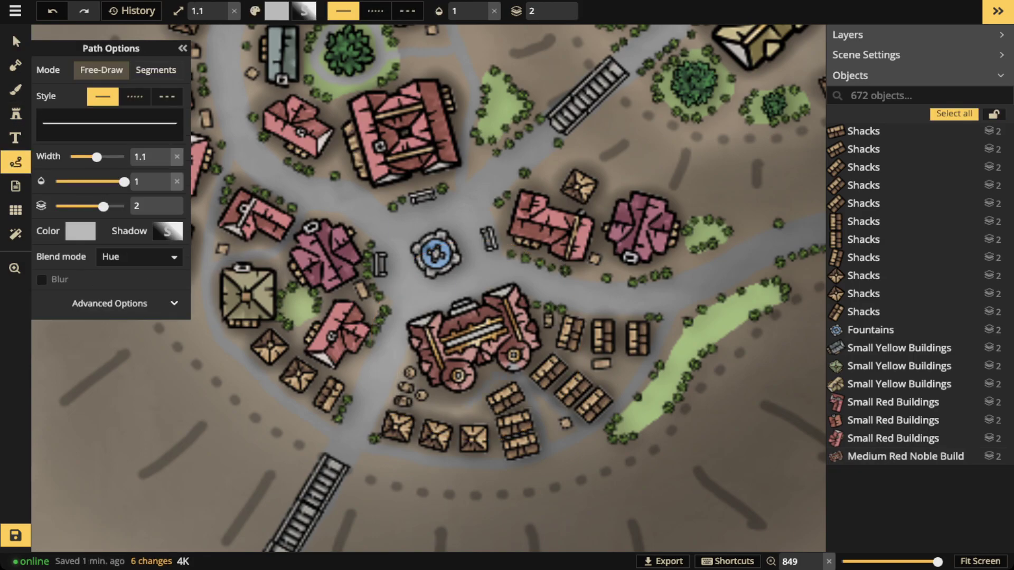
left_click_drag(533, 417, 535, 426)
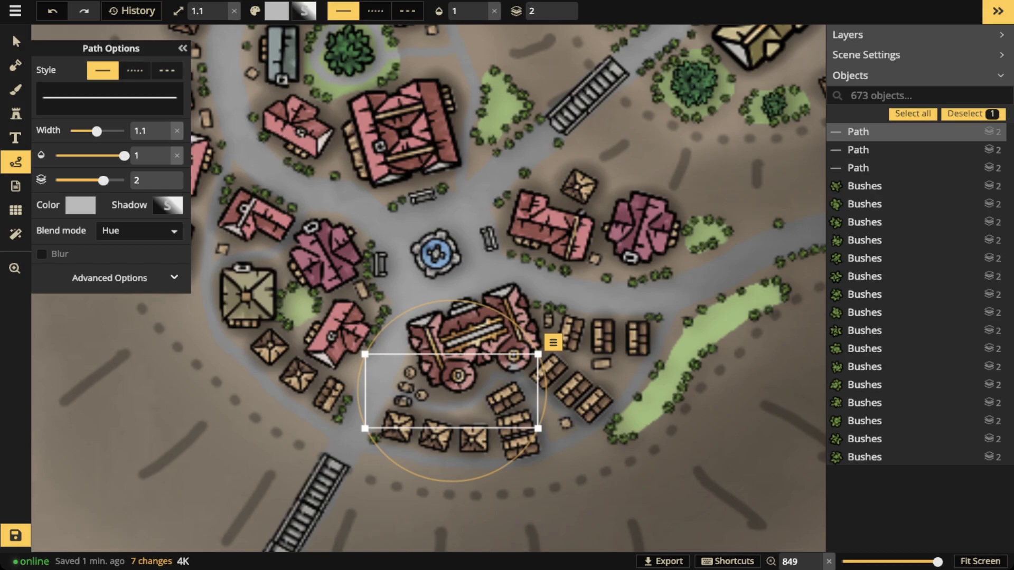
left_click_drag(103, 180, 55, 180)
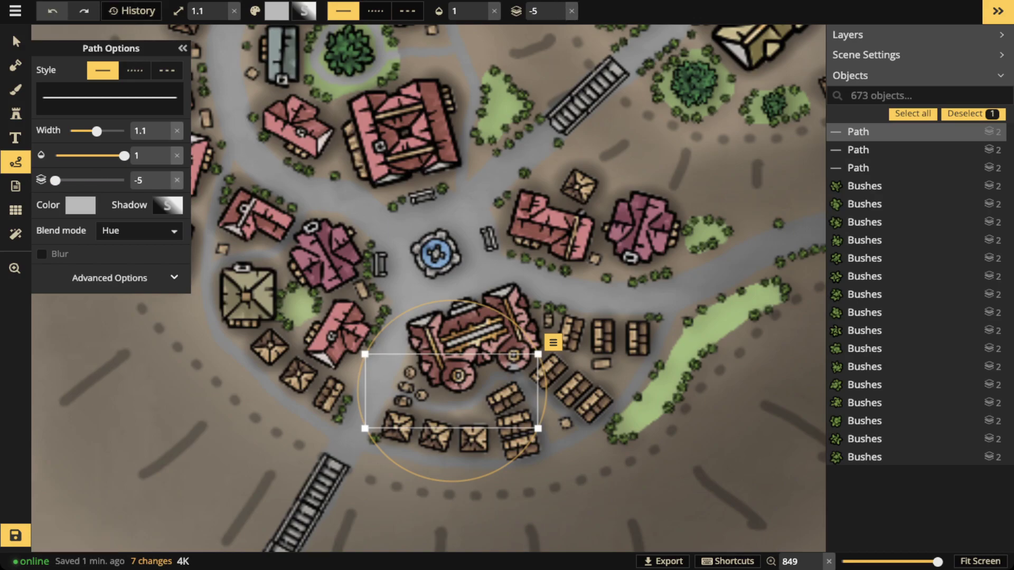
Raise the medium red noble building to layer 3.
left_click(16, 42)
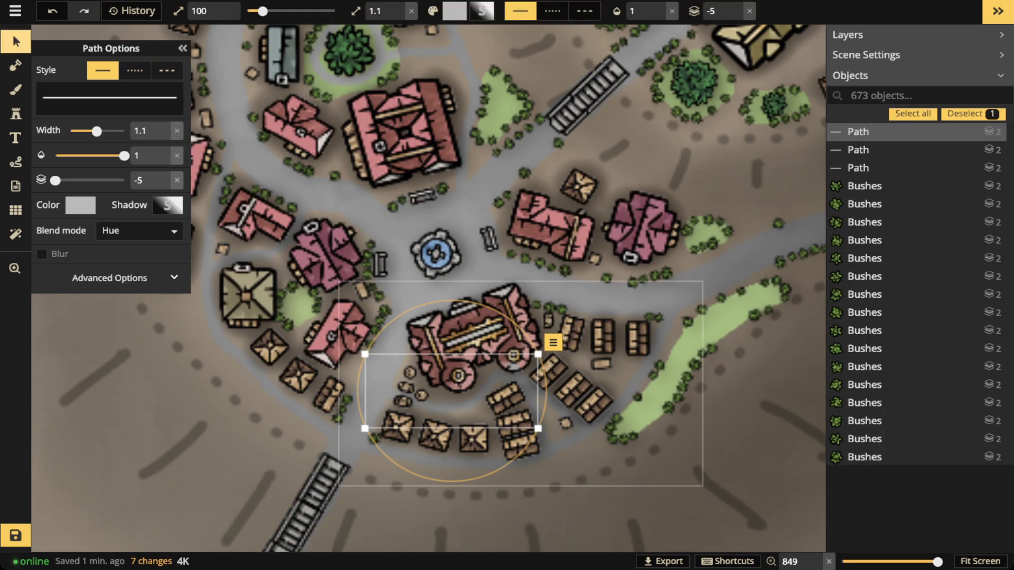
left_click(483, 330)
left_click(483, 330)
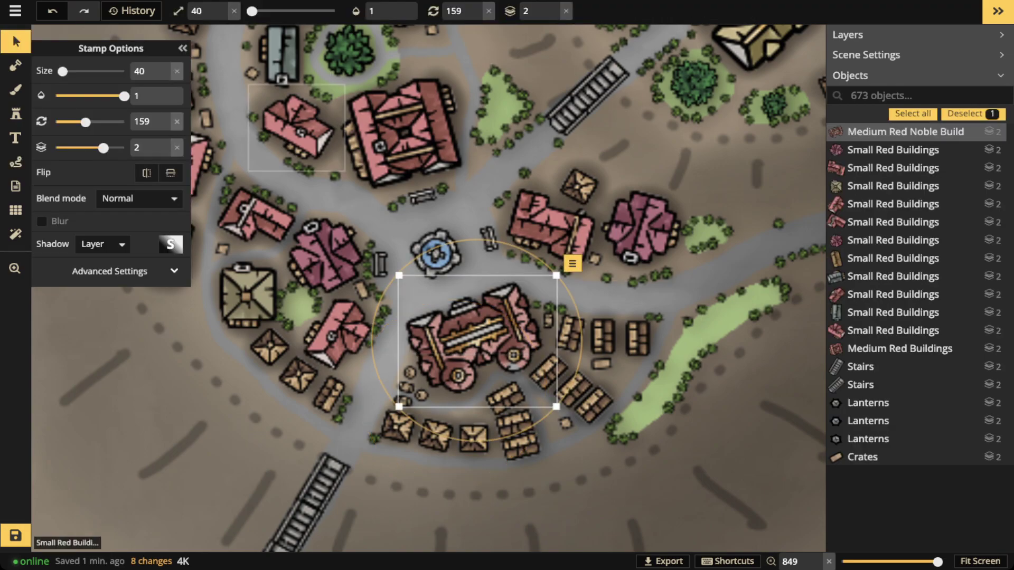
left_click(554, 7)
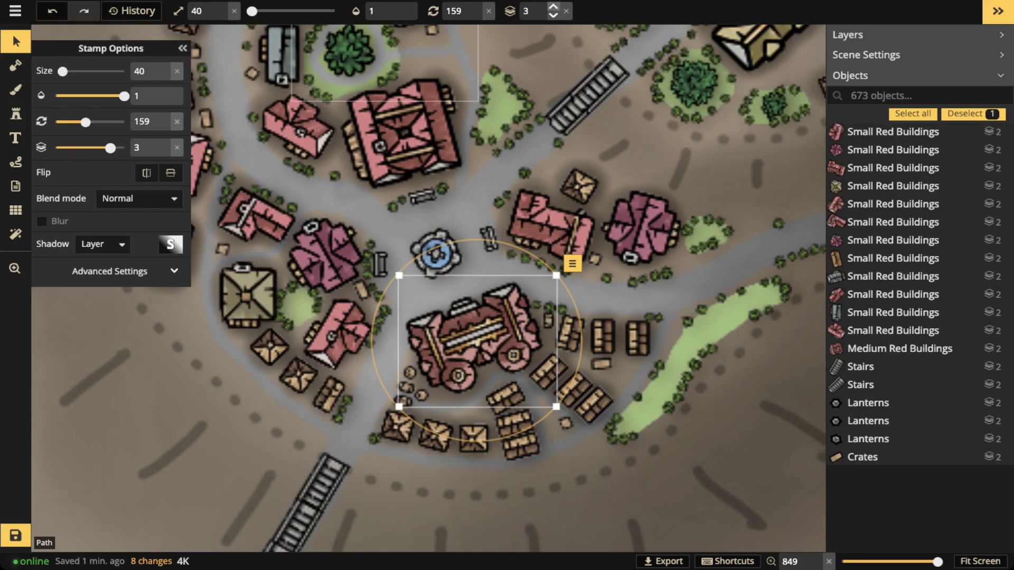
Draw footpaths on layer -5 beside the shacks east and west of the red noble building.
key("p")
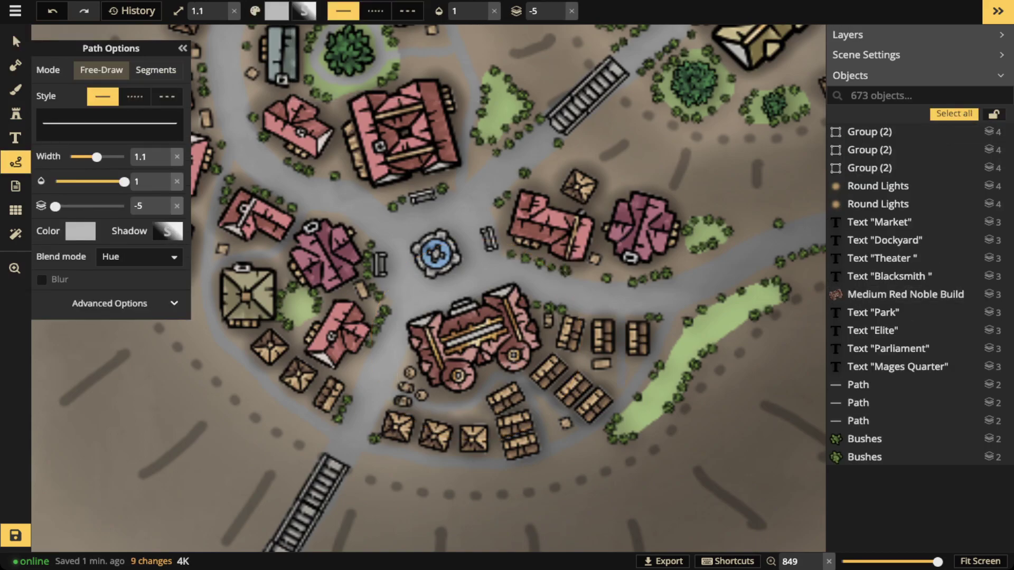
left_click_drag(621, 384, 622, 376)
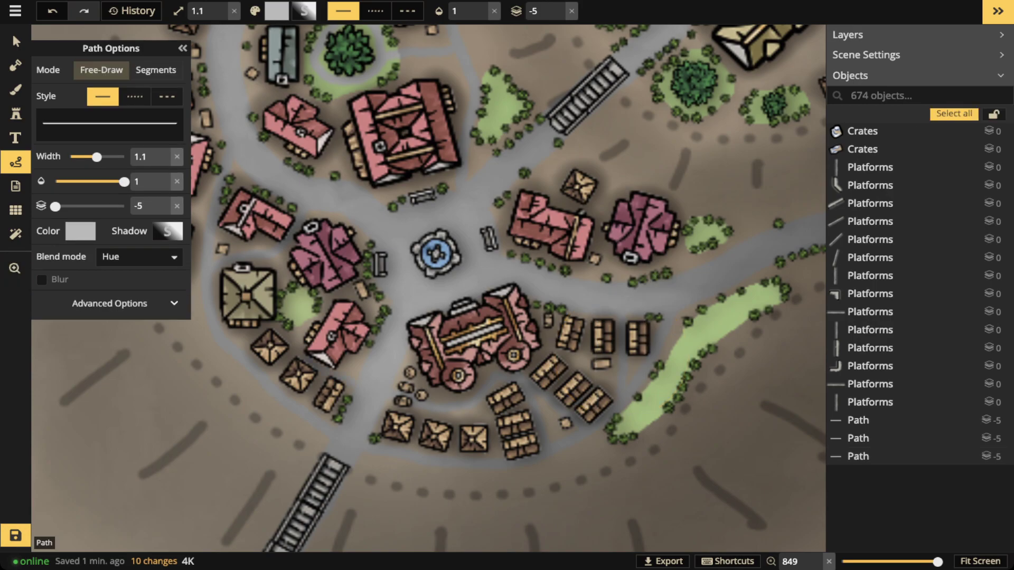
left_click_drag(363, 392, 368, 396)
Draw free-hand footpaths along the southeast and east sides of the large yellow palace, with branches toward the nearby yellow house and shacks.
key("space")
mouse_move(475, 222)
left_mouse_down()
mouse_move(407, 424)
mouse_move(292, 447)
mouse_move(270, 515)
left_mouse_up()
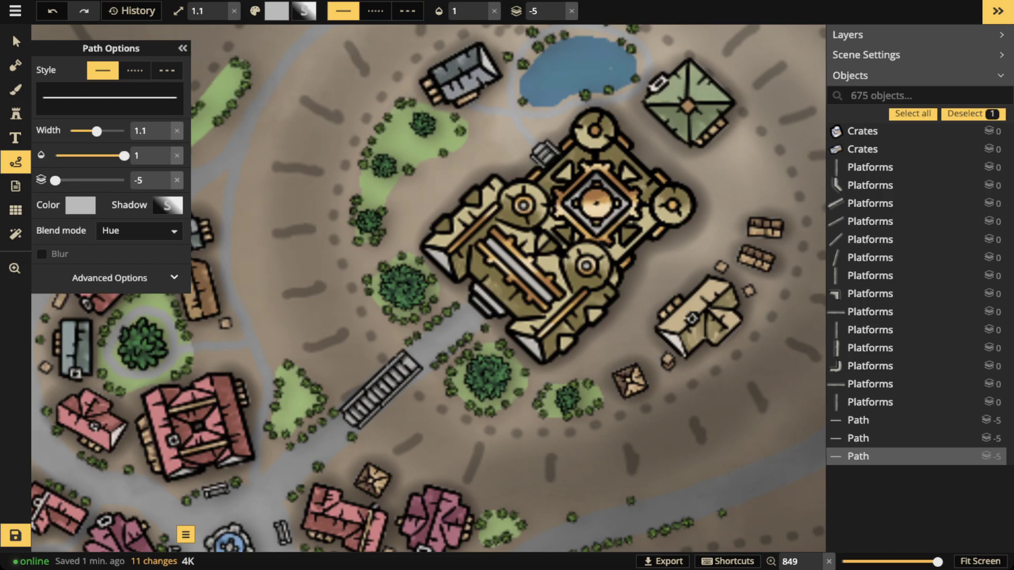
key("Escape")
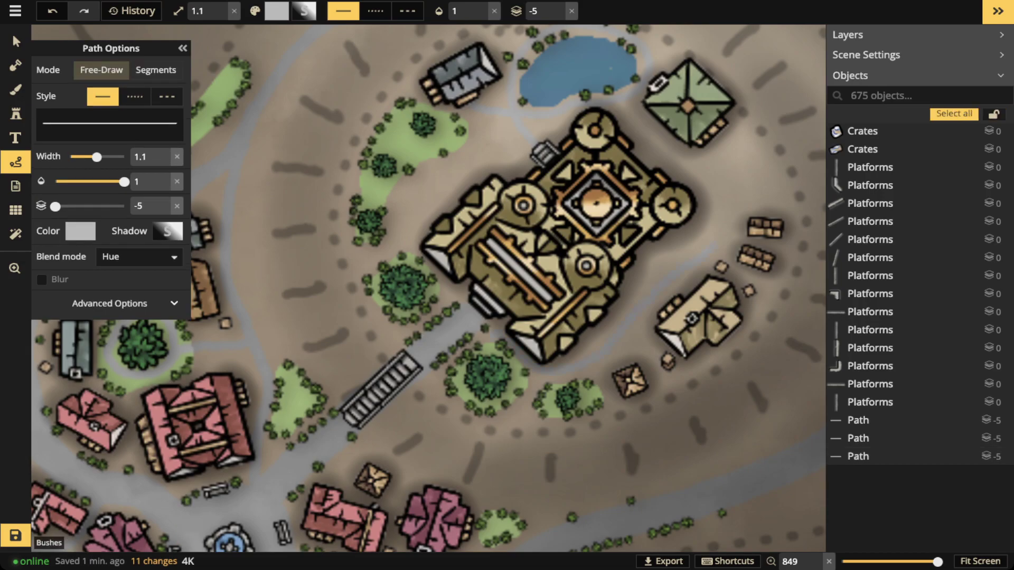
left_click_drag(495, 331, 490, 325)
key("Escape")
left_click_drag(673, 278, 681, 295)
key("Escape")
left_click_drag(719, 240, 742, 253)
key("Escape")
left_click_drag(729, 219, 756, 225)
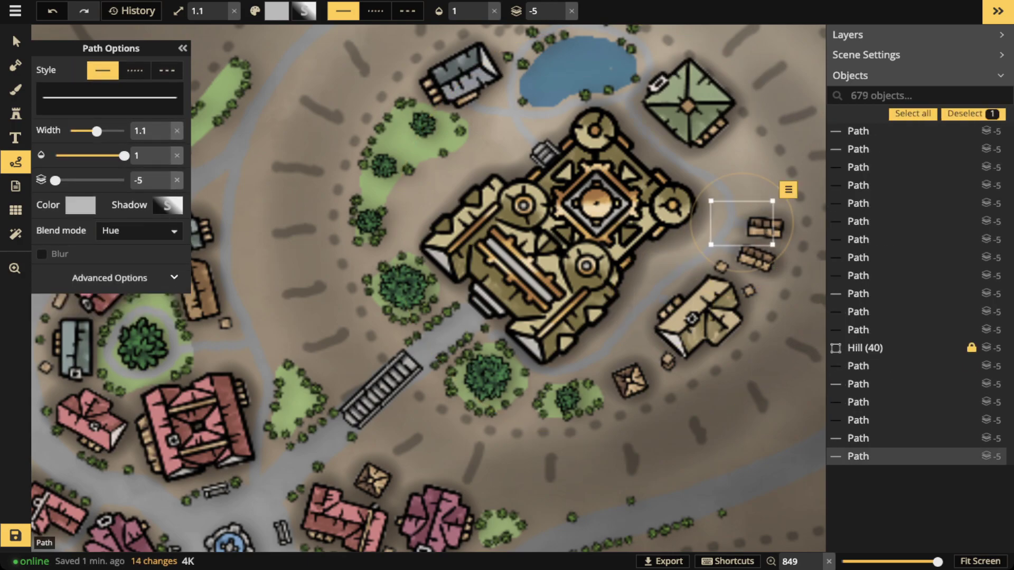
key("Escape")
Draw short footpaths branching from the curved western road to the shacks and red houses along its outer edge.
scroll(645, 172, "down", 5)
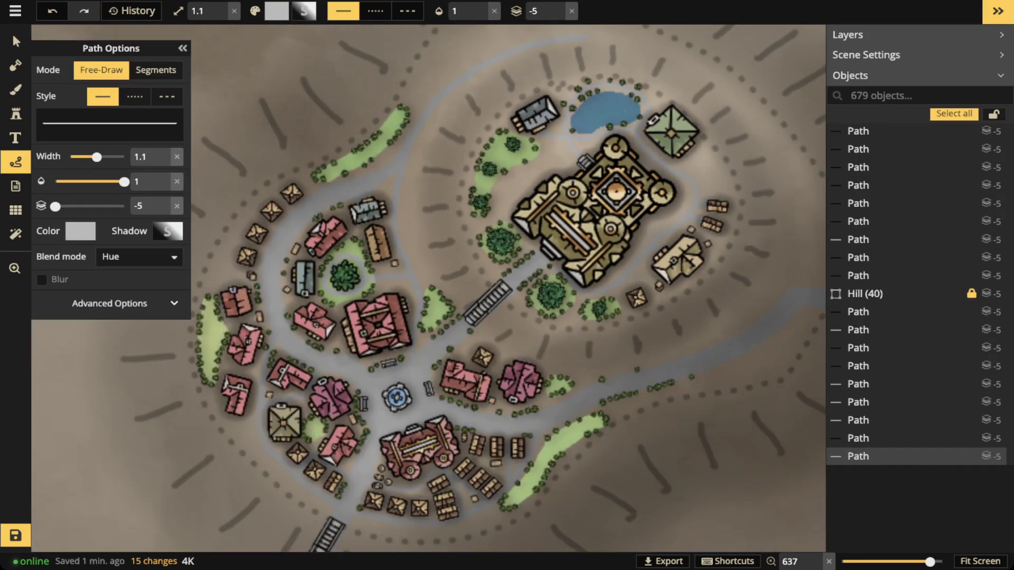
key("v")
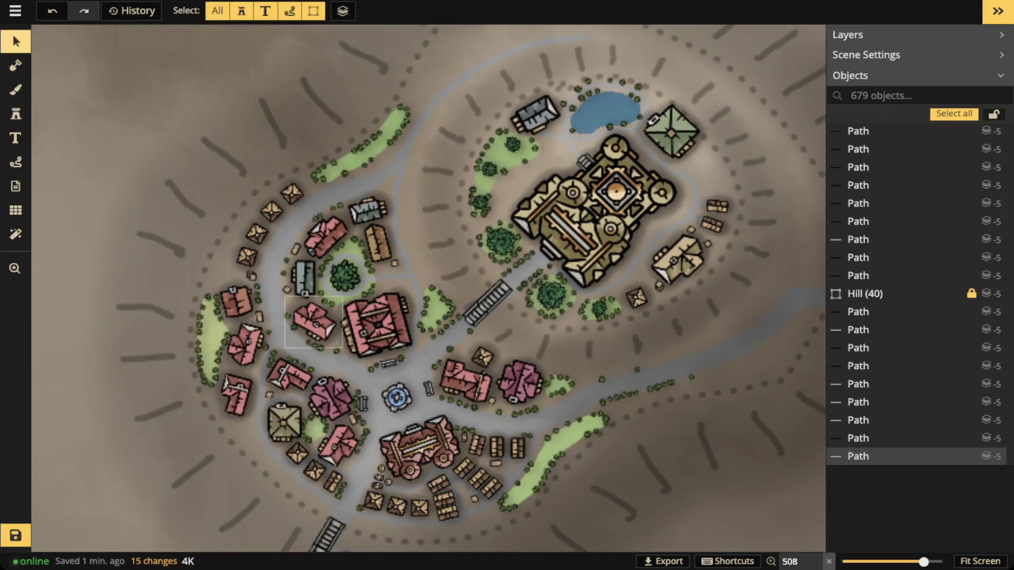
key("p")
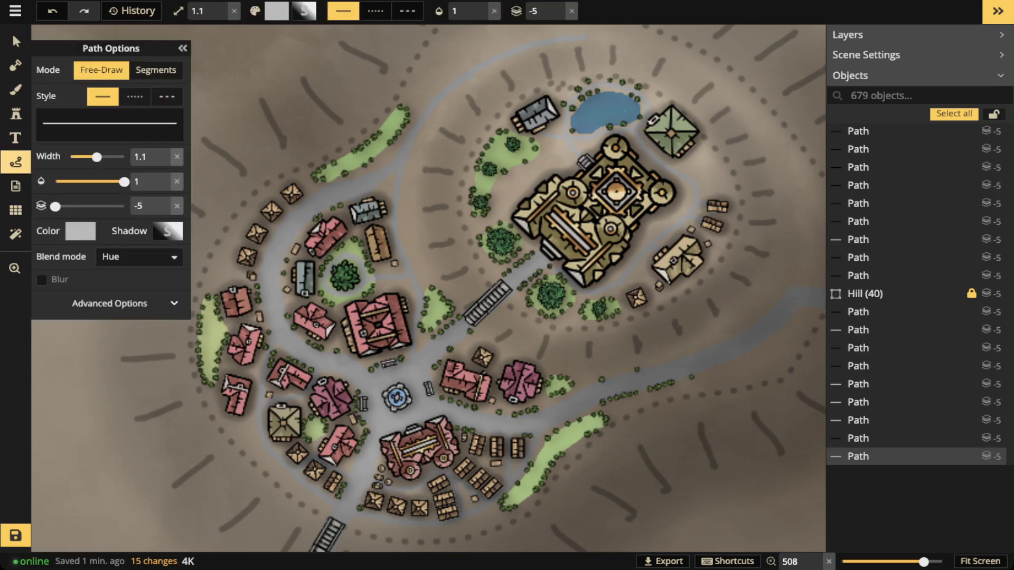
left_click(155, 70)
left_click_drag(288, 222, 312, 200)
left_click_drag(280, 260, 232, 231)
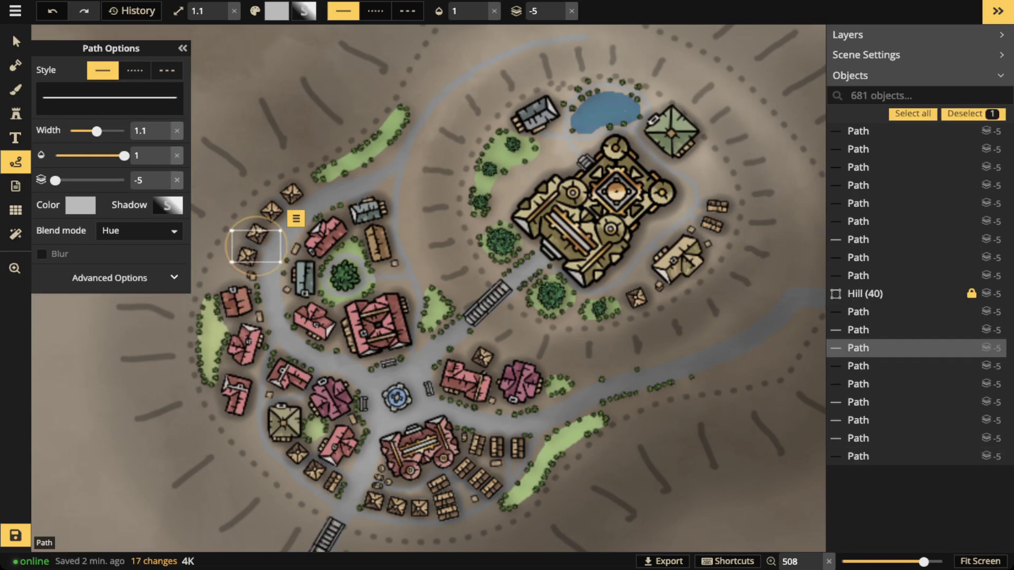
key("Escape")
key("Escape")
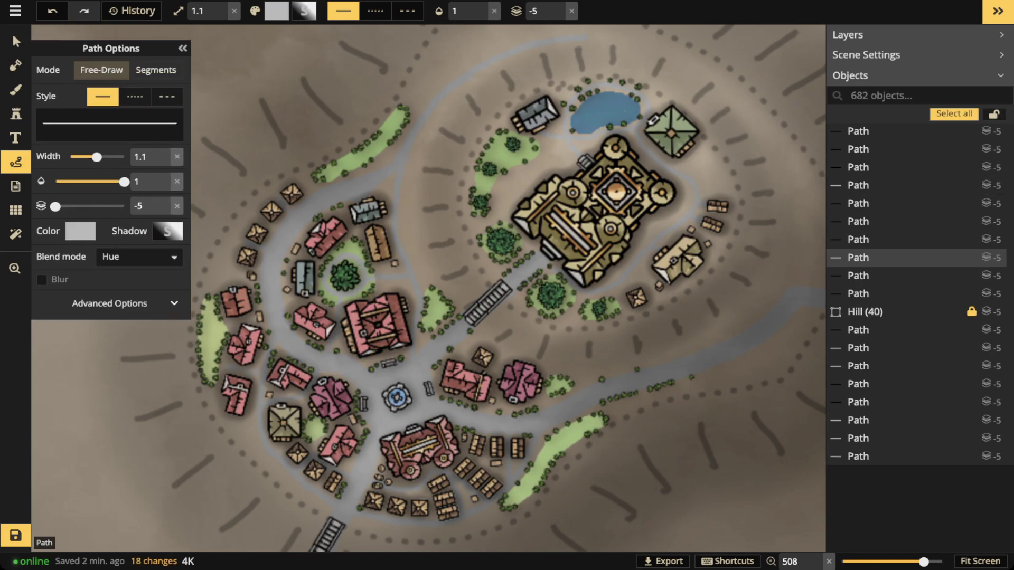
key("Escape")
left_click_drag(272, 297, 227, 334)
key("Escape")
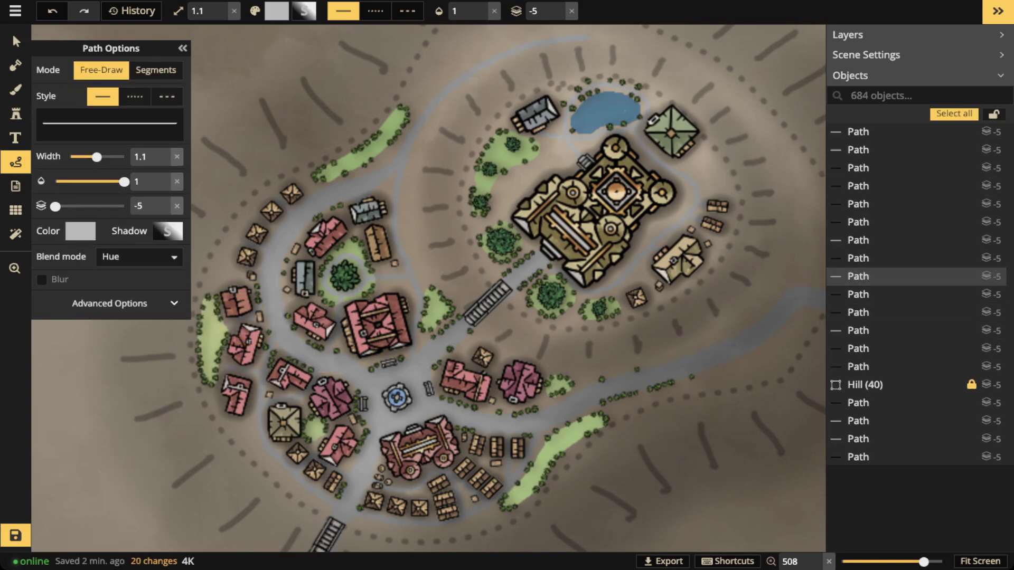
Draw short footpaths beside the row of shacks at the southern edge of town.
mouse_move(384, 489)
left_mouse_down()
mouse_move(385, 517)
mouse_move(409, 520)
left_mouse_up()
key("Escape")
key("Escape")
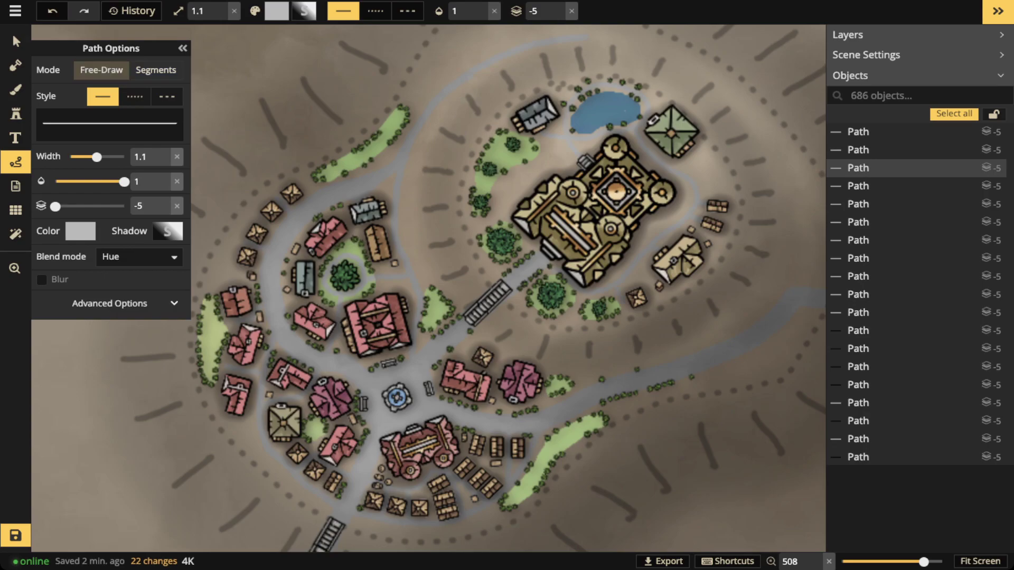
Draw footpaths near the small hut southeast of the yellow palace and along the palace's northwest side.
left_click_drag(612, 283, 634, 312)
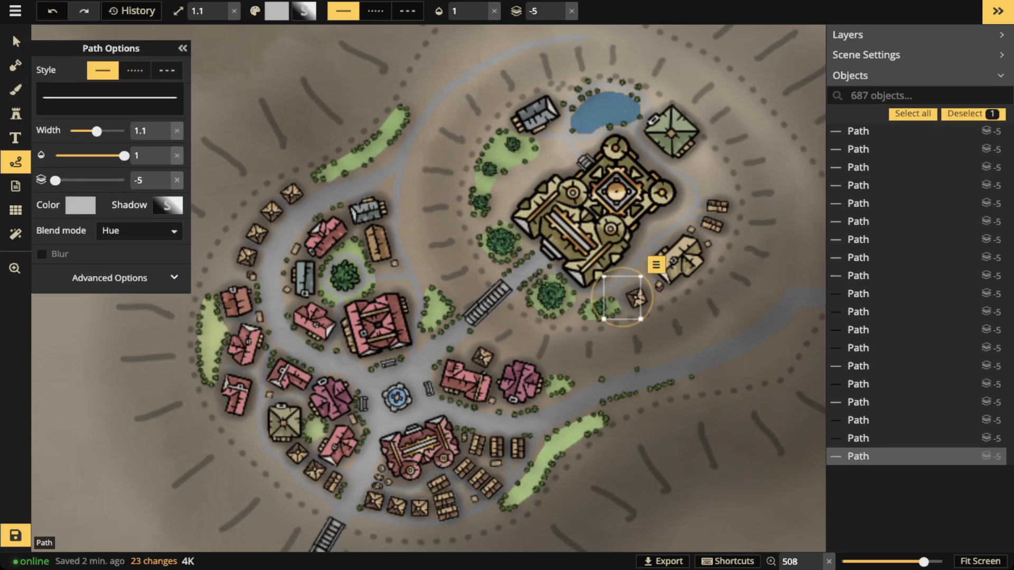
key("Escape")
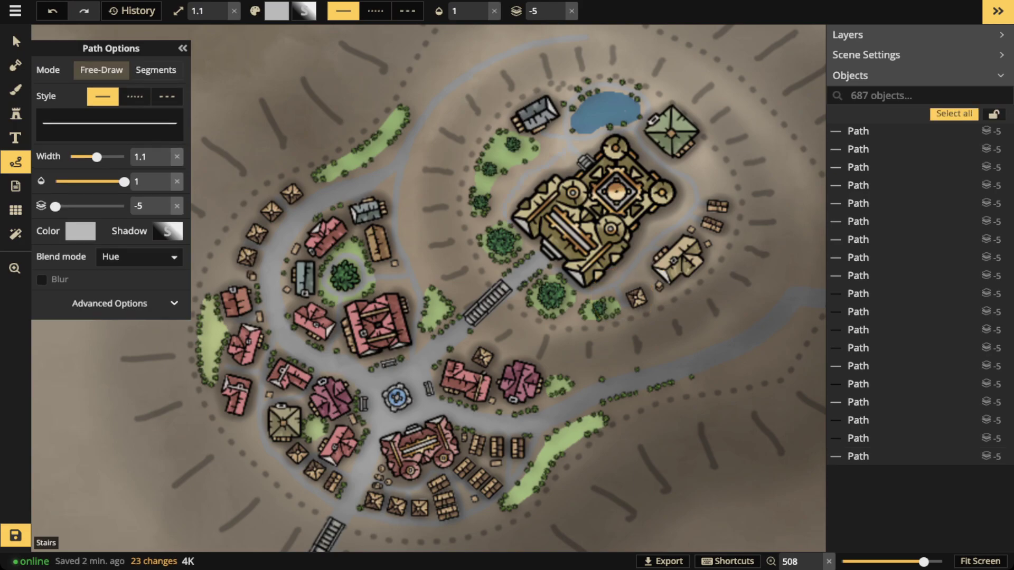
left_click_drag(573, 147, 520, 252)
key("Escape")
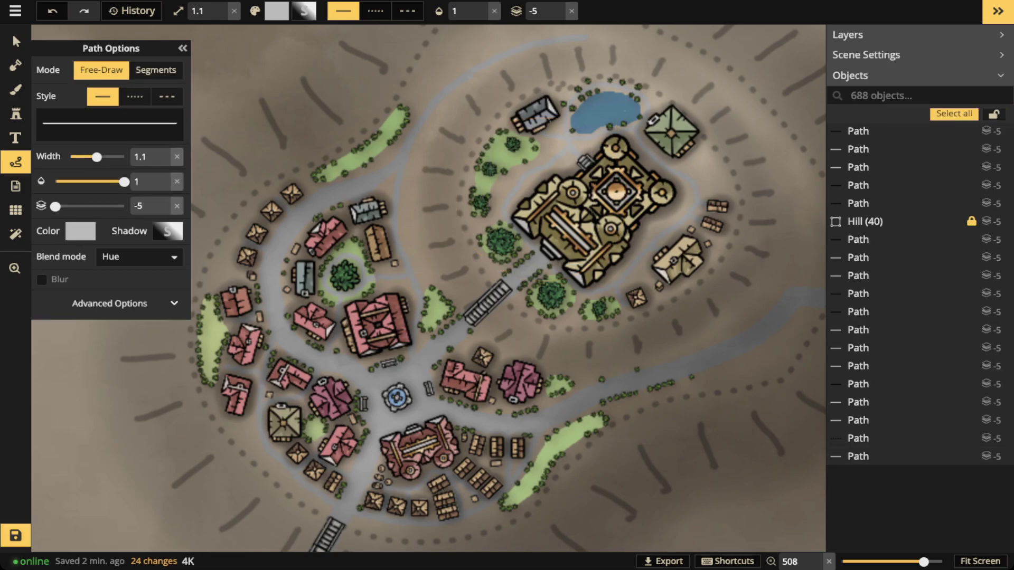
Choose the fourth stairs stamp, the curved flight, and set its size to 60.
scroll(209, 227, "down", 1)
left_click(16, 42)
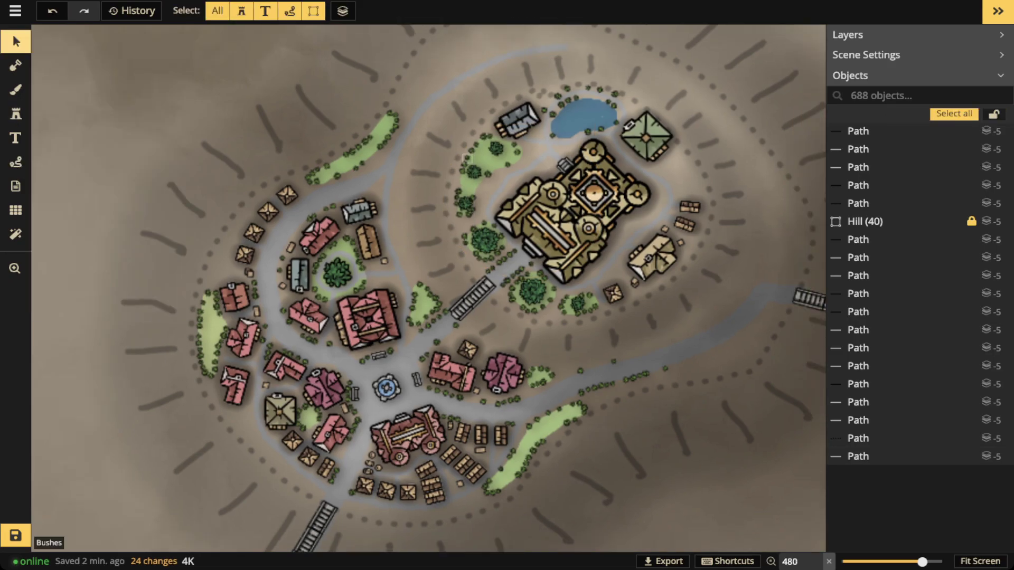
scroll(465, 154, "down", 5)
key("space")
left_click_drag(433, 195, 492, 339)
scroll(193, 240, "up", 4)
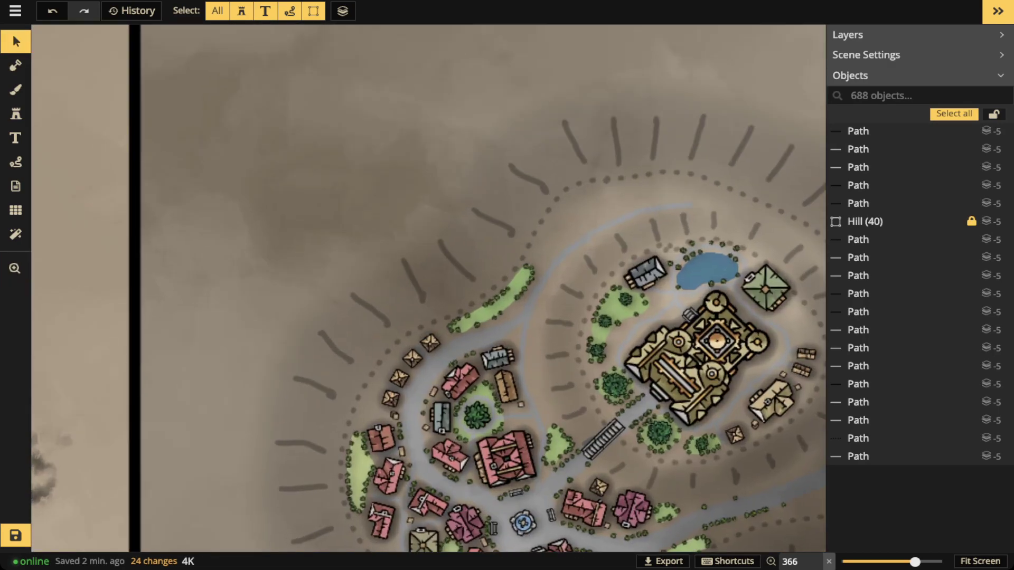
left_click(16, 113)
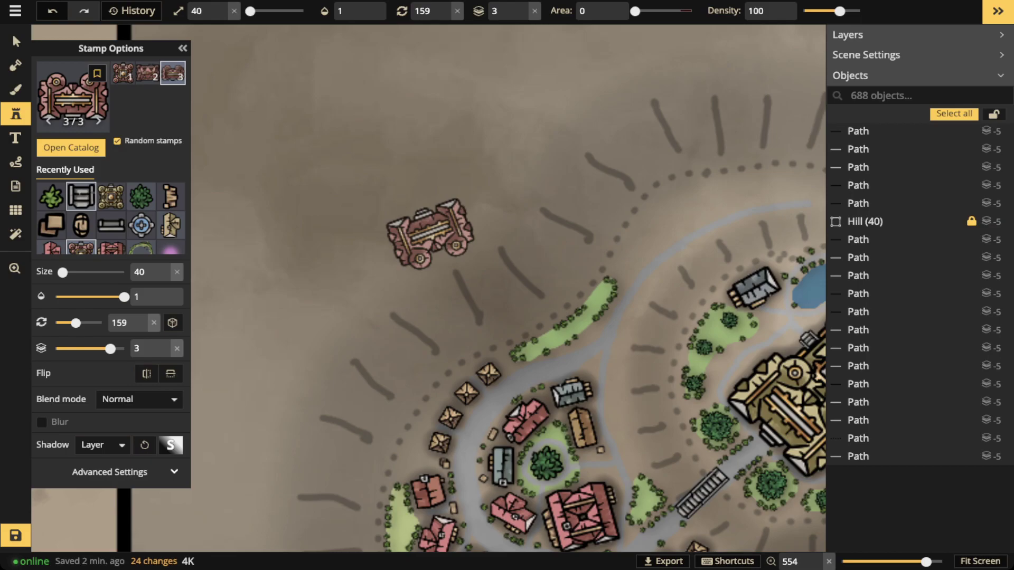
left_click(80, 196)
left_click(122, 97)
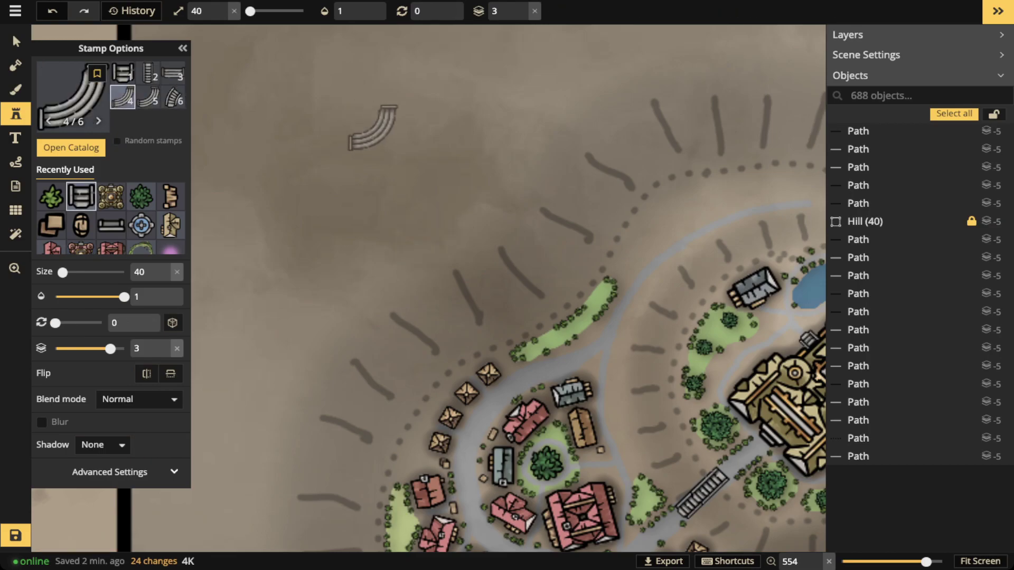
scroll(373, 128, "up", 4)
key("bracketright")
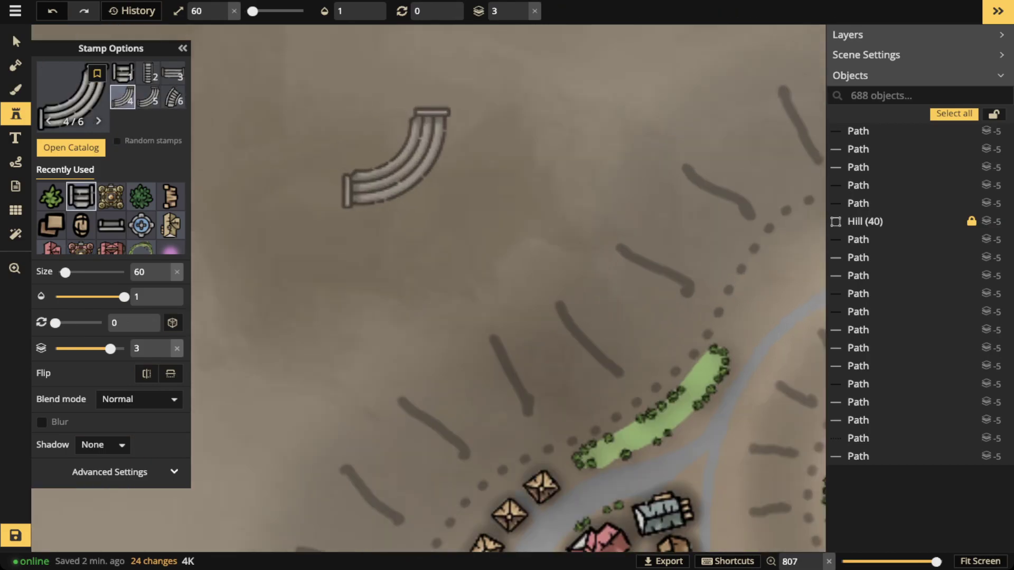
Place the curved stairs on the open ground northwest of town and rotate them to 240 degrees.
left_click(396, 158)
scroll(421, 158, "up", 3)
left_click_drag(491, 159, 416, 63)
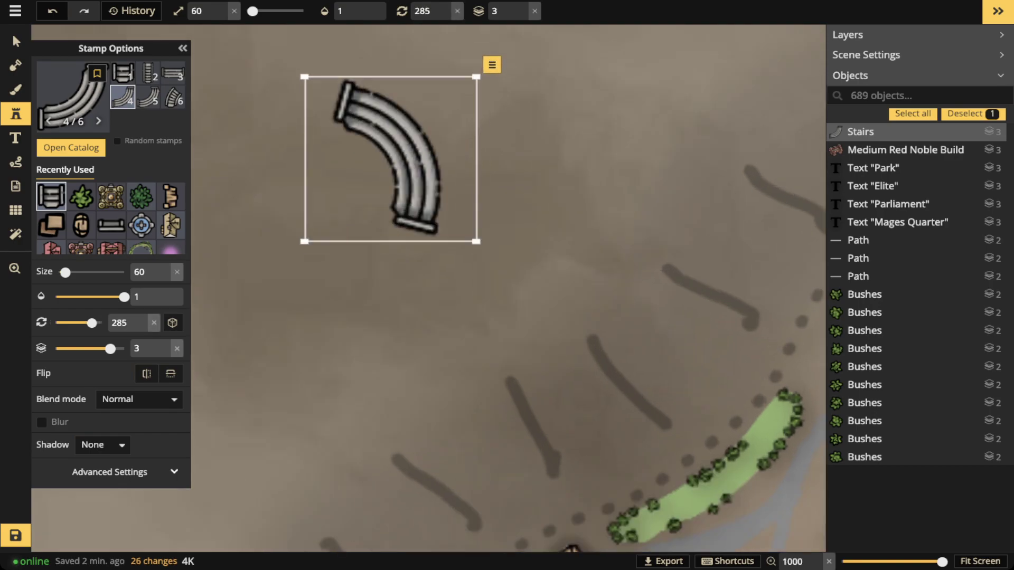
scroll(390, 159, "down", 3, "alt")
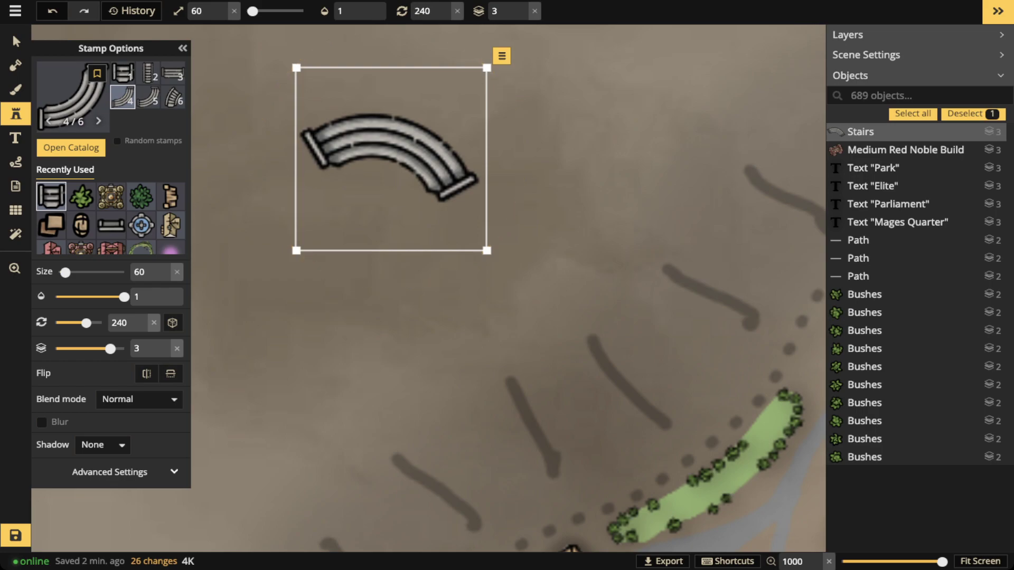
Rotate the placed curved stairs to 270 degrees and add a second one at 180 degrees to form a half-ring arch.
scroll(390, 159, "down", 1, "alt")
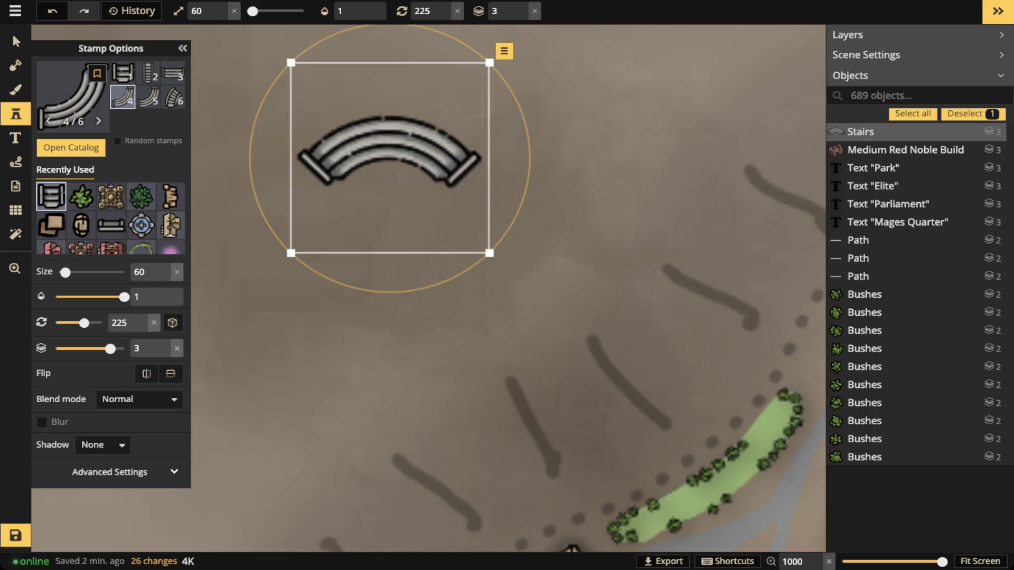
scroll(390, 159, "up", 3, "alt")
left_click(294, 146)
scroll(283, 179, "down", 5, "alt")
scroll(275, 164, "down", 1, "alt")
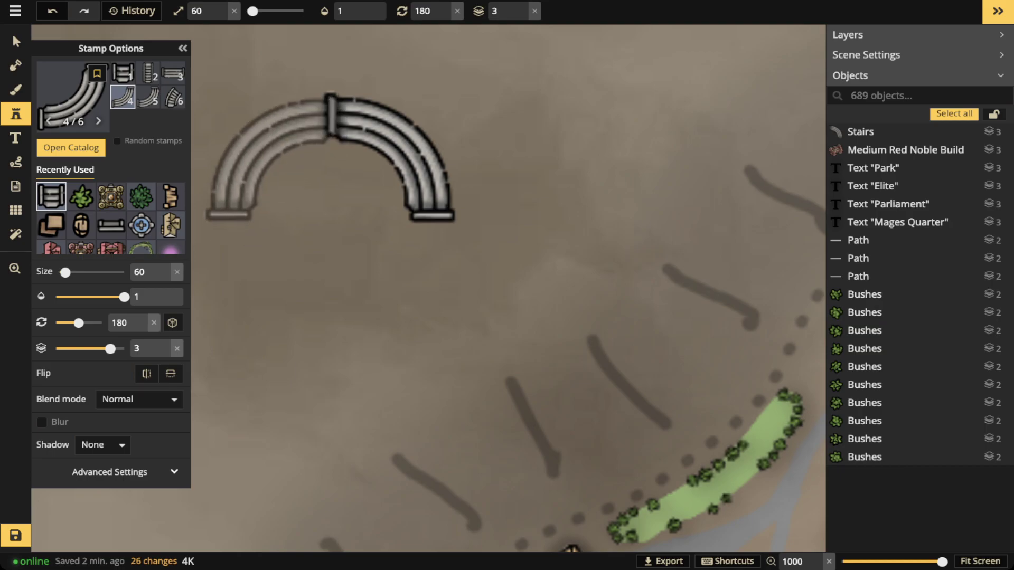
left_click(271, 159)
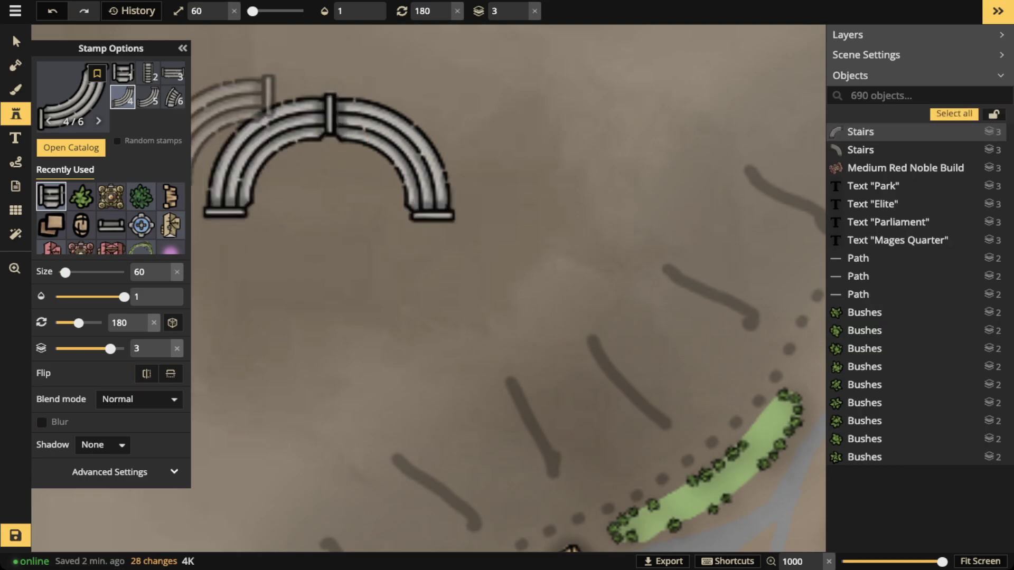
Select both curved stairs, enlarge them to size 96 and recentre the arch on the open ground northwest of town.
left_click(15, 41)
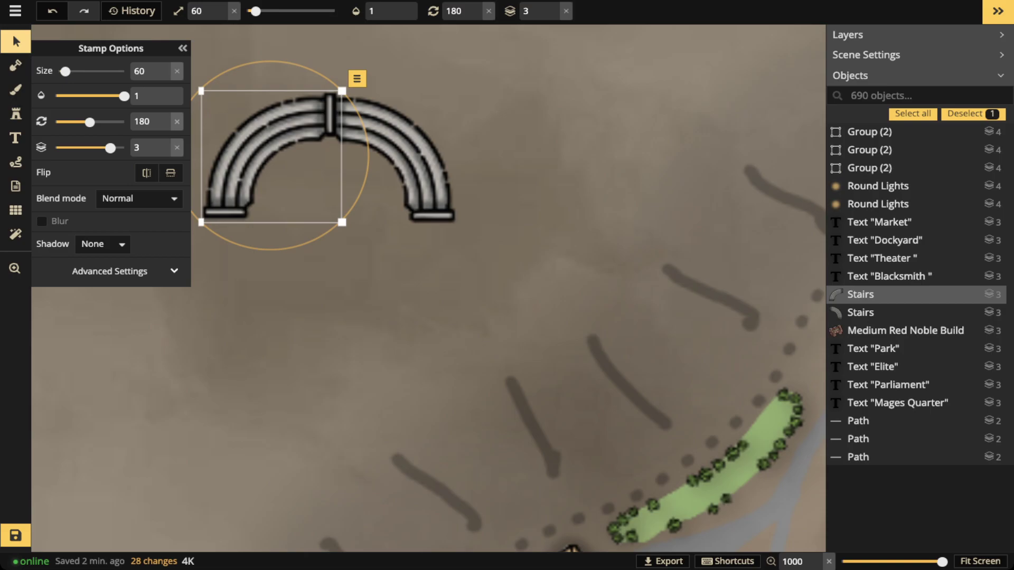
scroll(457, 89, "down", 2)
left_click_drag(456, 90, 543, 106)
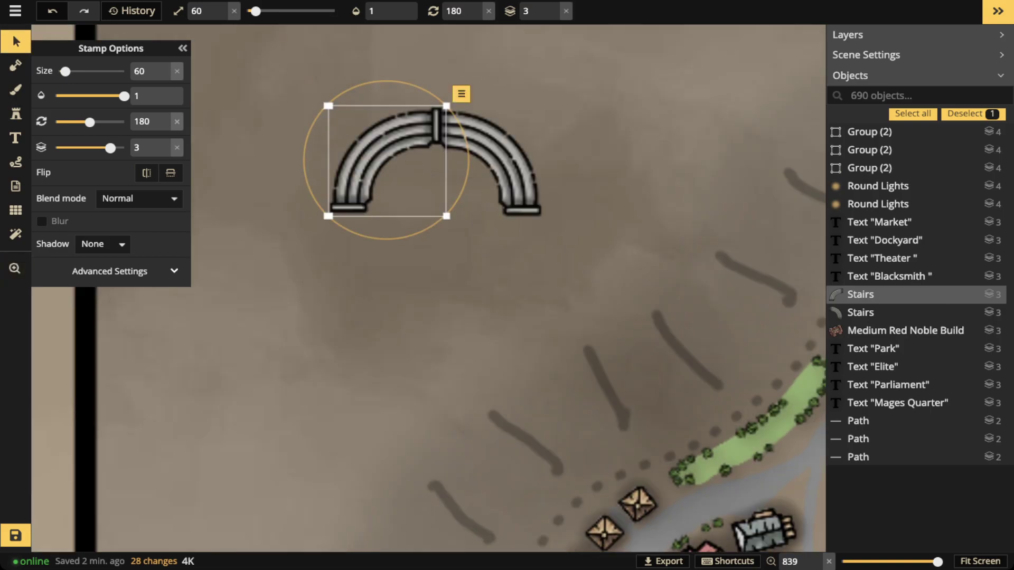
left_click_drag(293, 87, 538, 227)
left_click_drag(475, 158, 462, 158)
left_click_drag(532, 218, 661, 287)
left_click_drag(467, 142, 368, 95)
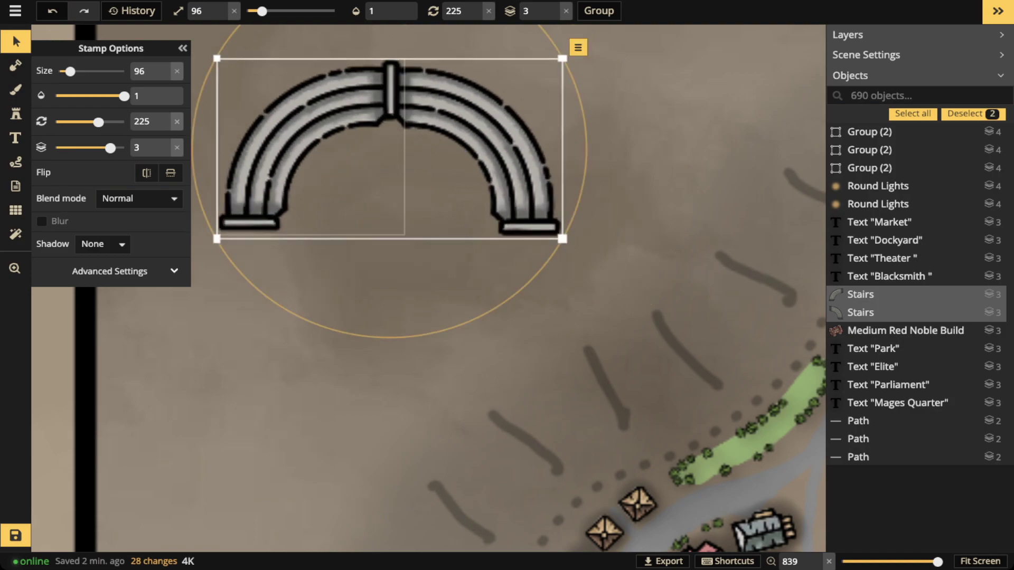
Duplicate the stair arch, put the copy on layer 2, shrink it to size 72 and move it inside the larger arch.
key("ctrl+c")
key("ctrl+v")
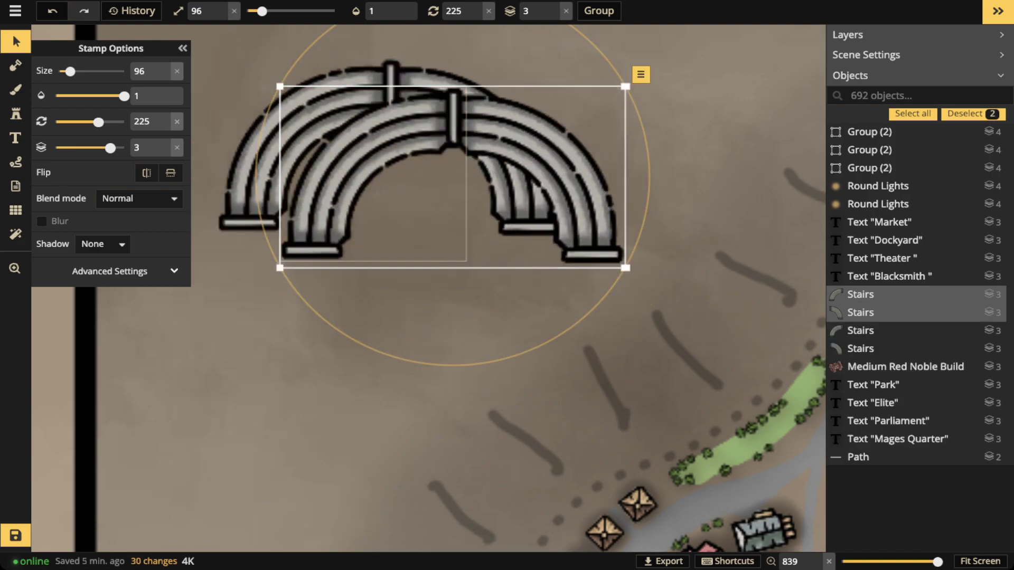
left_click(553, 15)
left_click_drag(496, 124, 431, 150)
left_click_drag(560, 294, 475, 248)
left_click_drag(441, 208, 485, 239)
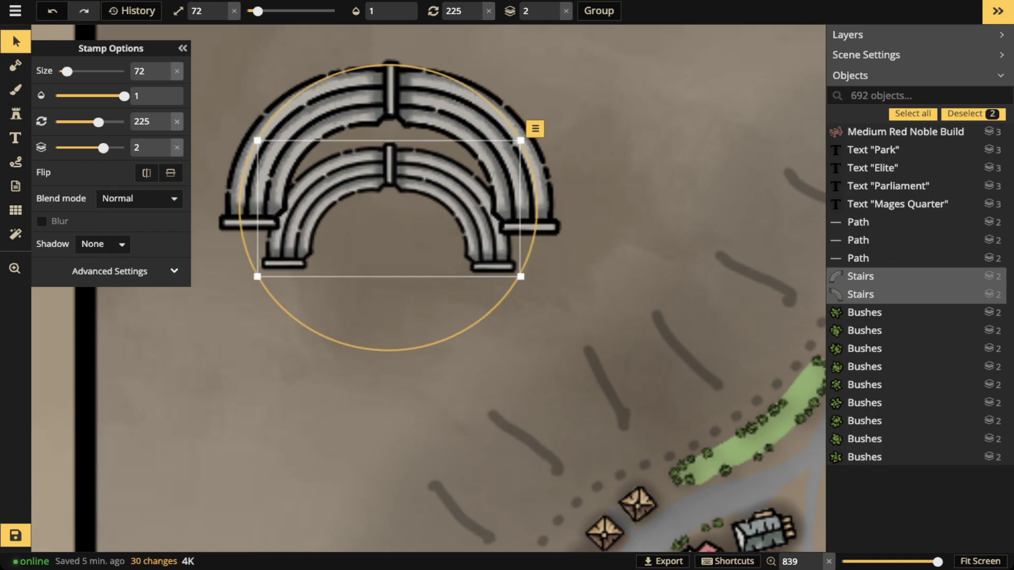
Set the height of the inner stairs to 72 and delete the eastern inner piece.
left_click(122, 271)
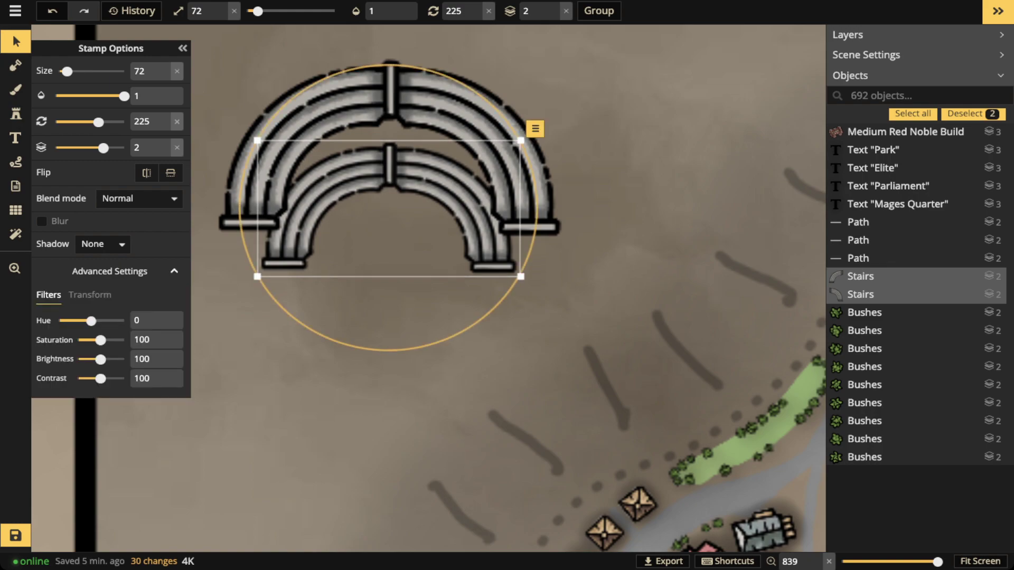
left_click(90, 294)
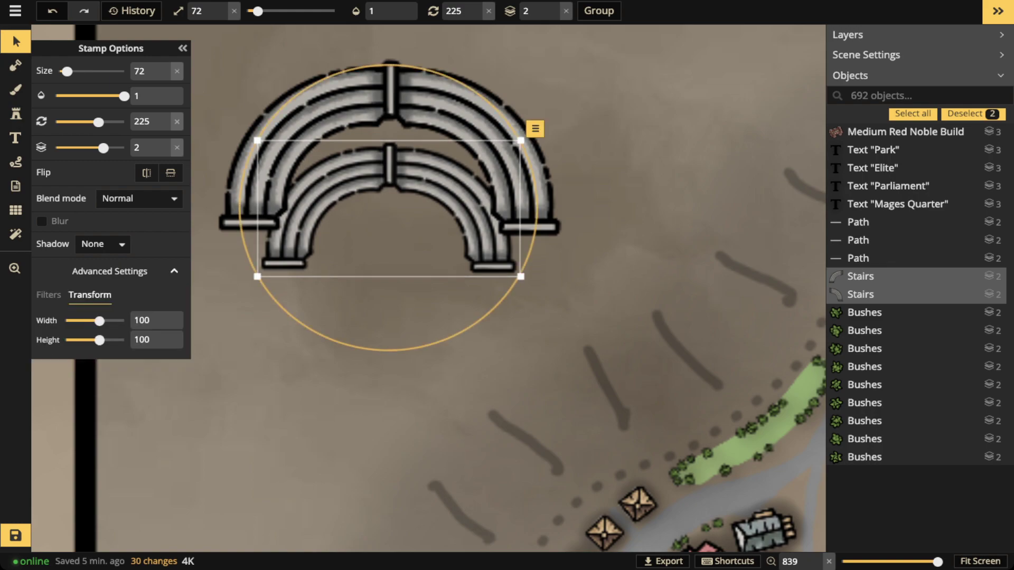
left_click_drag(99, 340, 95, 340)
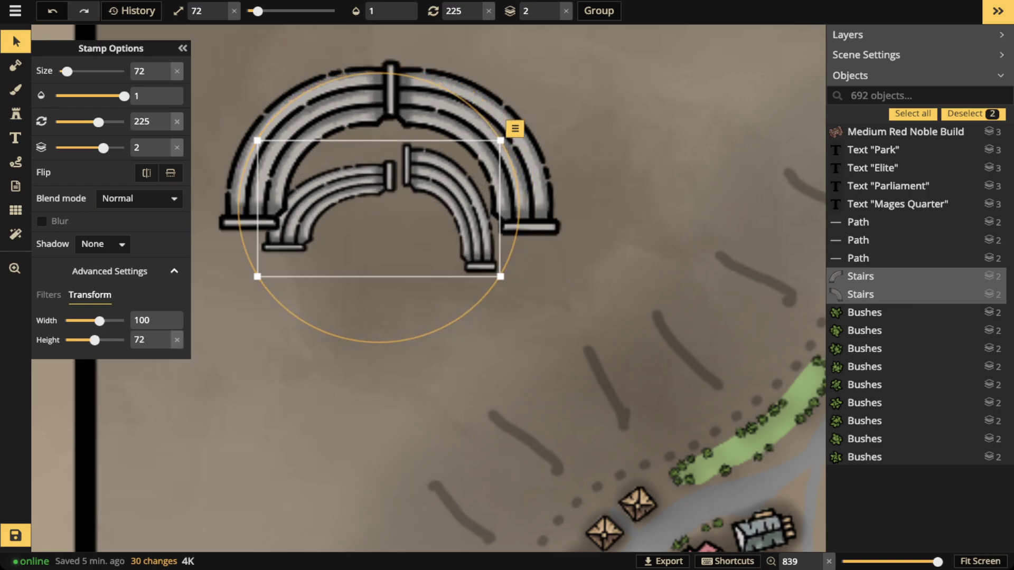
left_click(448, 179)
key("Delete")
Fit the remaining inner stairs beneath the western half of the outer arch with height 96 and brightness 73.
left_click_drag(327, 193, 344, 156)
left_click_drag(95, 340, 99, 340)
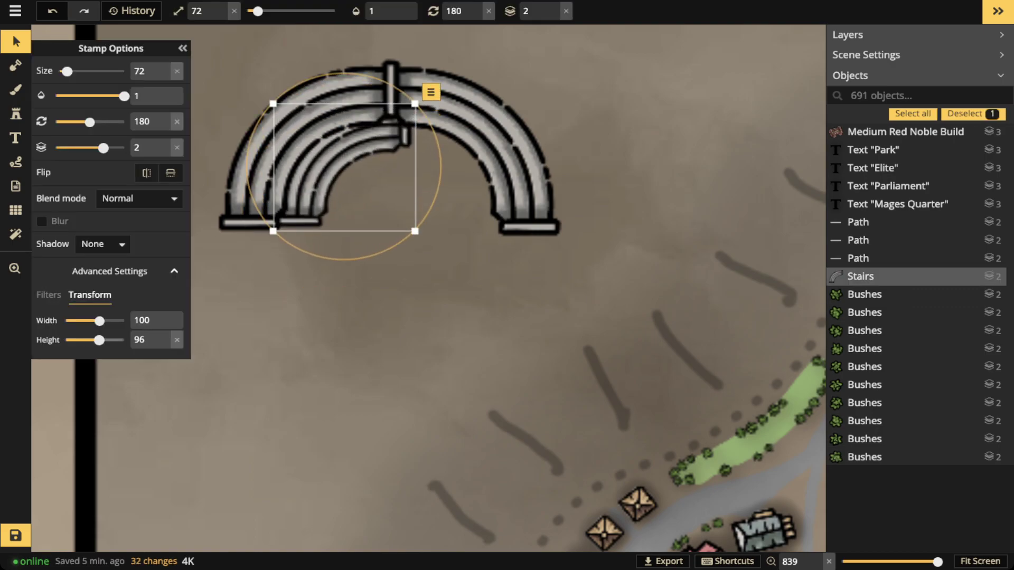
left_click_drag(337, 164, 325, 164)
key("Left")
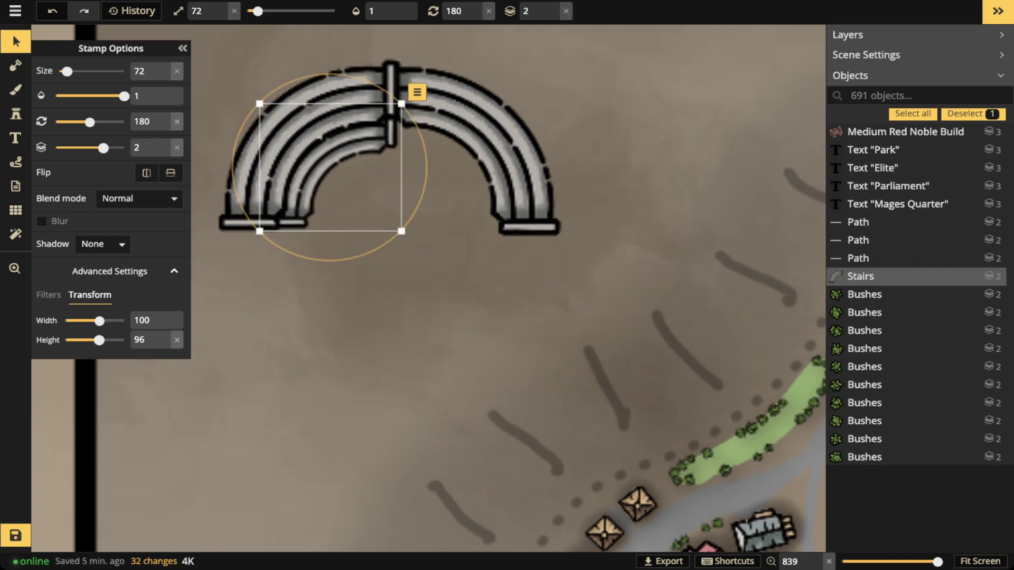
left_click(49, 295)
left_click_drag(101, 359, 95, 359)
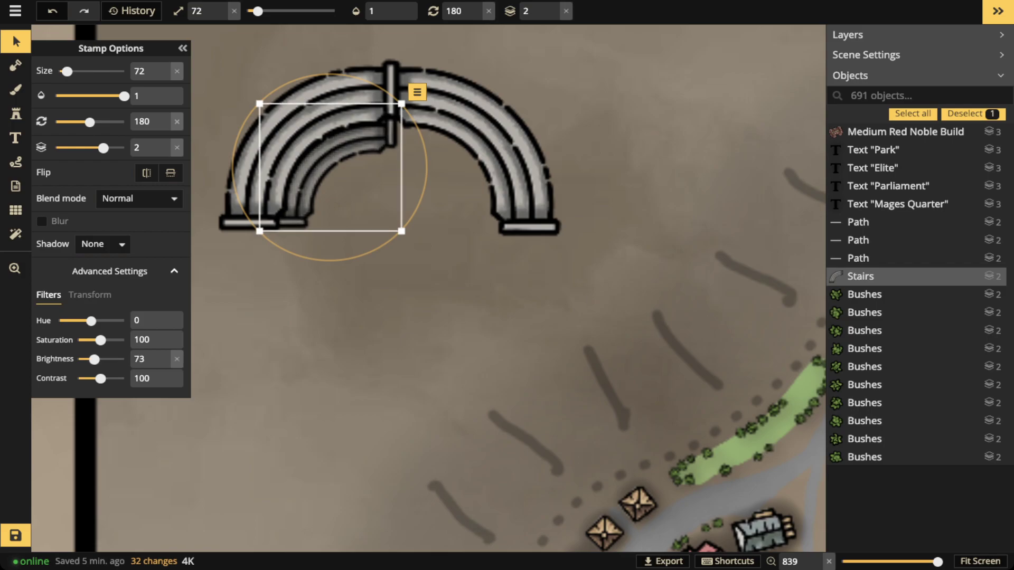
Duplicate the darkened inner stairs, rotate the copy to 270 degrees and fit it beneath the eastern half of the outer arch.
key("ctrl+v")
key("Delete")
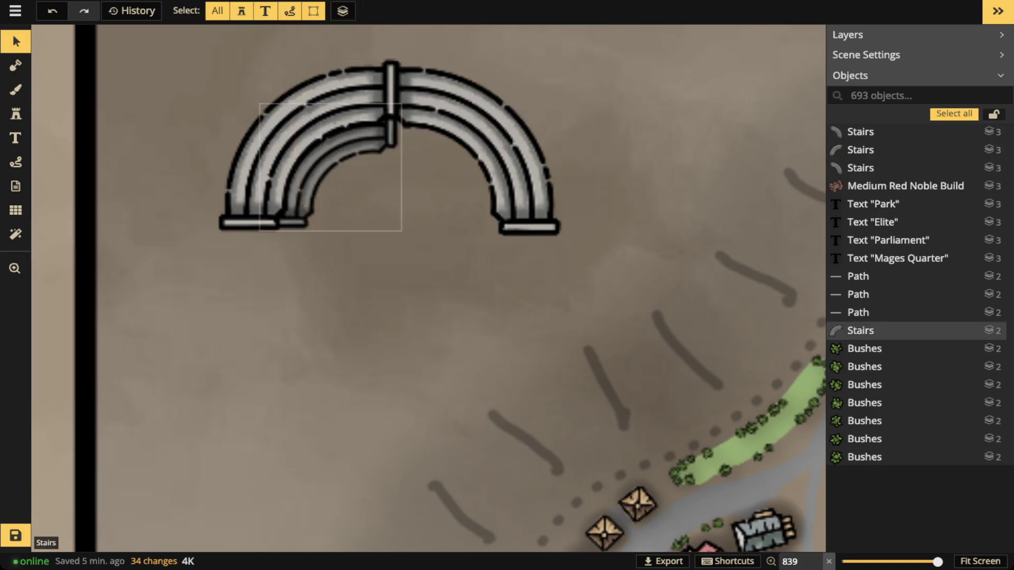
left_click(338, 153)
key("ctrl+c")
key("ctrl+v")
left_click_drag(484, 132, 481, 288)
left_click_drag(422, 198, 471, 161)
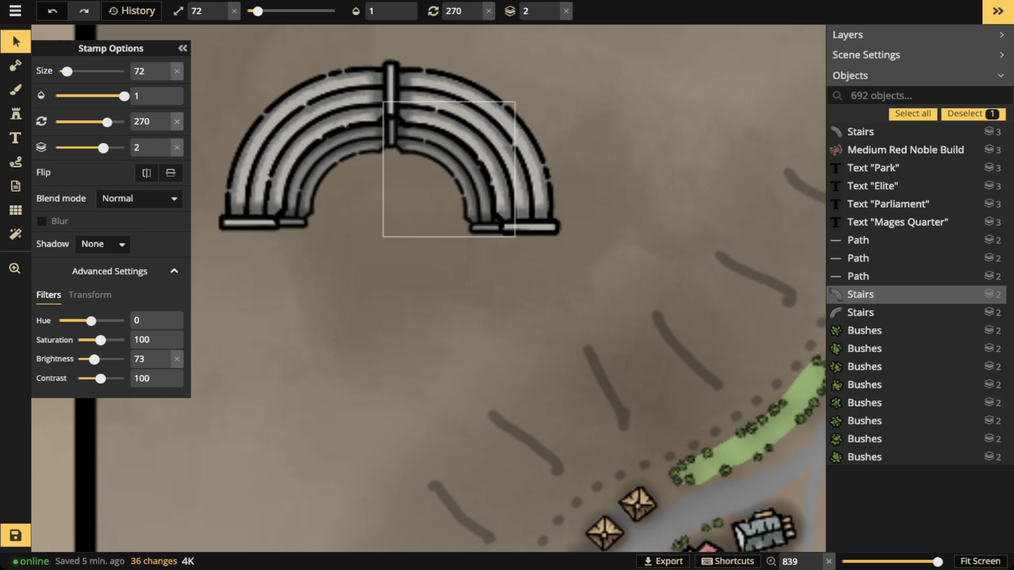
key("Escape")
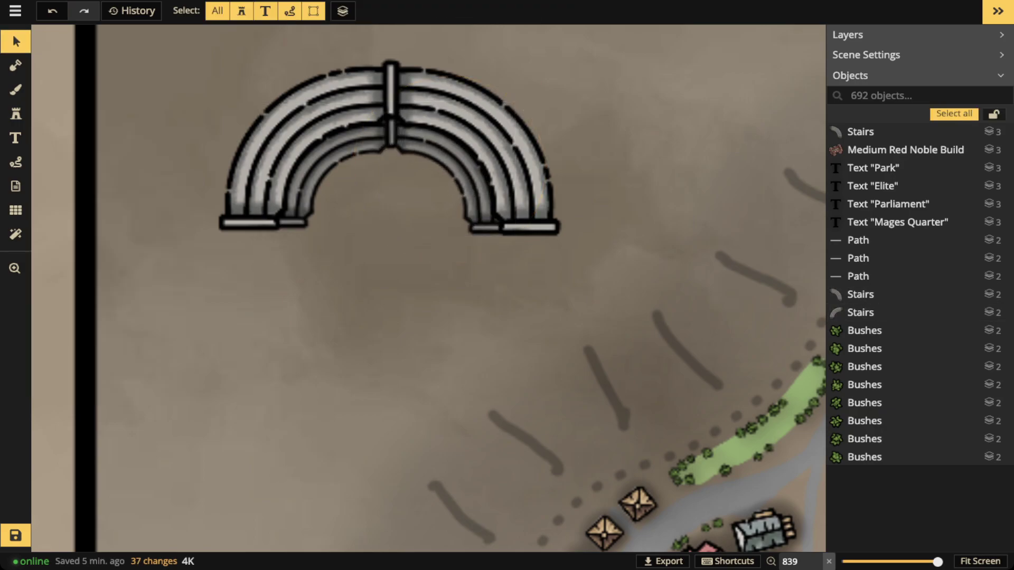
Group the four stairs and position the group on the open ground near the map's northwest corner.
left_click_drag(235, 51, 539, 238)
left_click(599, 11)
scroll(281, 182, "down", 5)
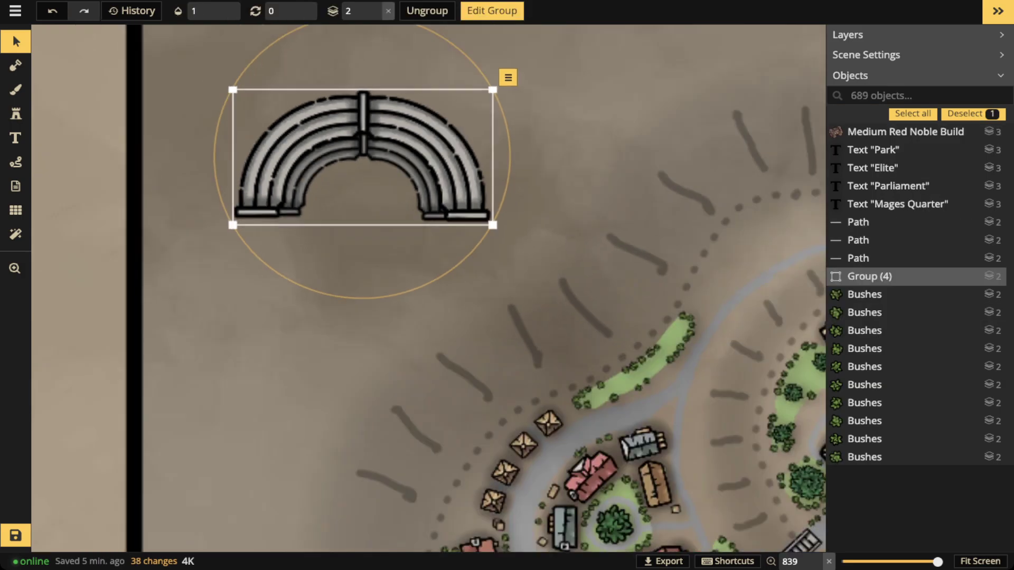
mouse_move(281, 182)
left_mouse_down()
mouse_move(264, 202)
mouse_move(298, 193)
left_mouse_up()
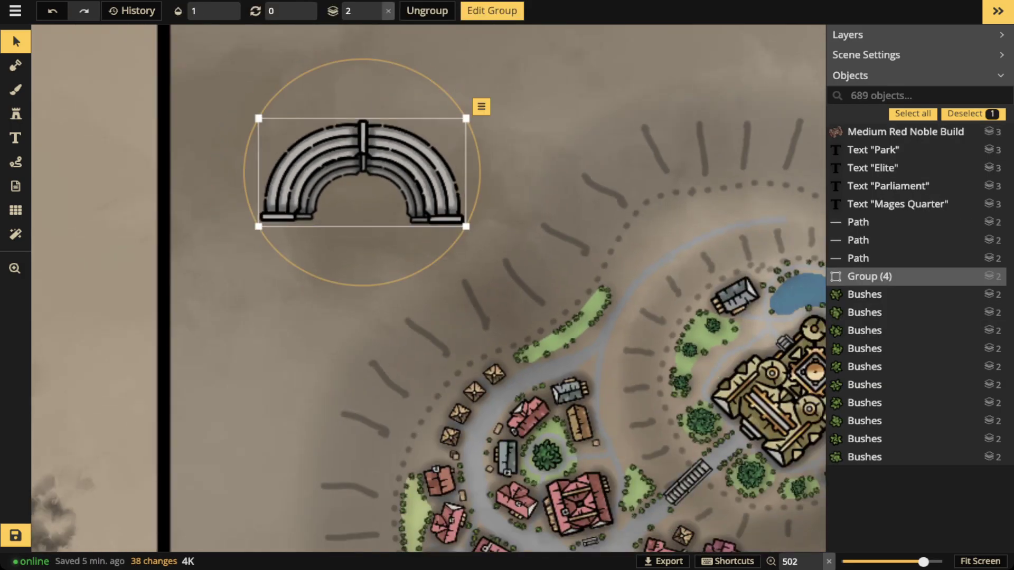
left_click_drag(361, 173, 326, 132)
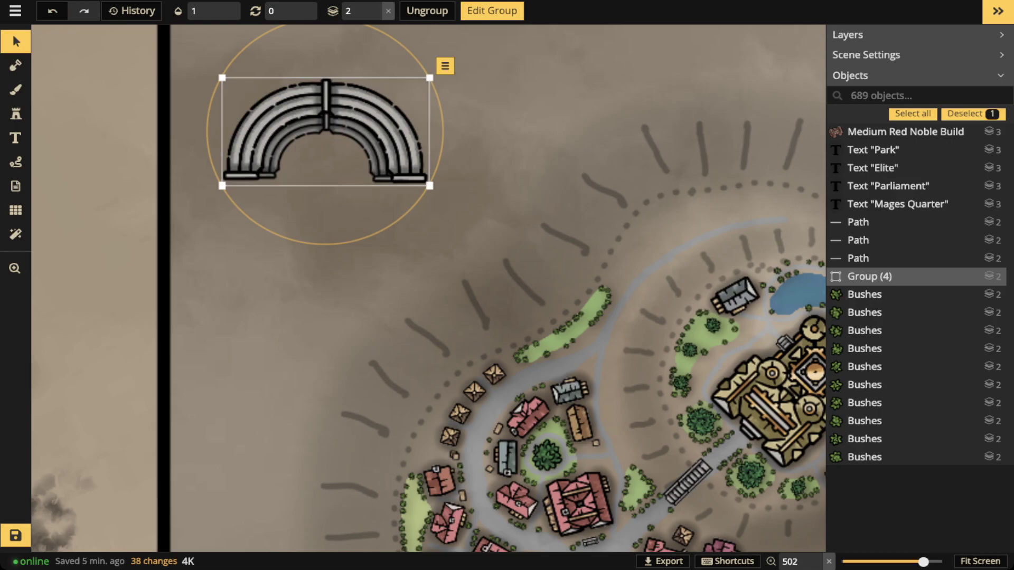
key("Escape")
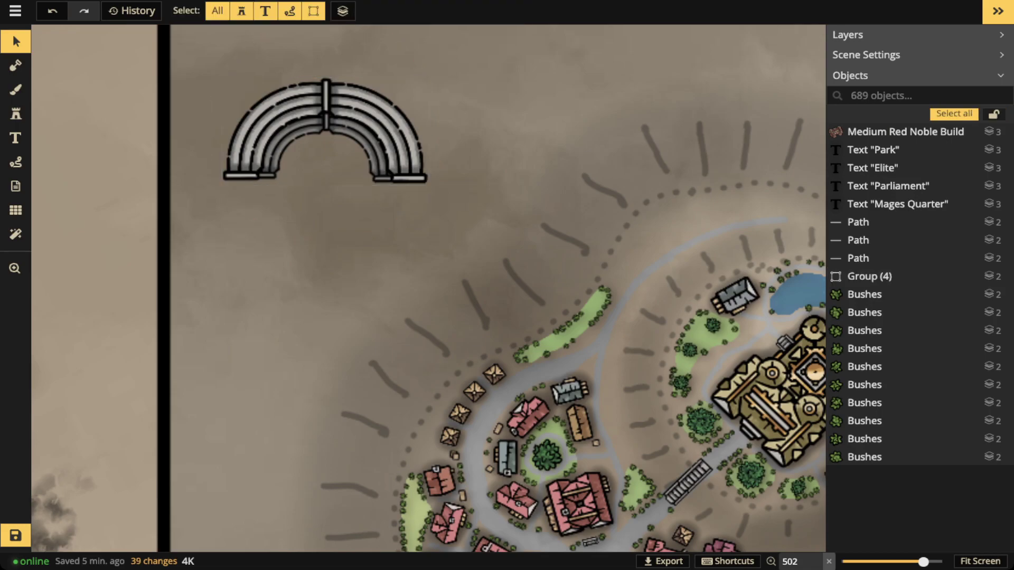
left_click(310, 117)
left_click_drag(311, 117, 328, 158)
scroll(327, 158, "down", 13)
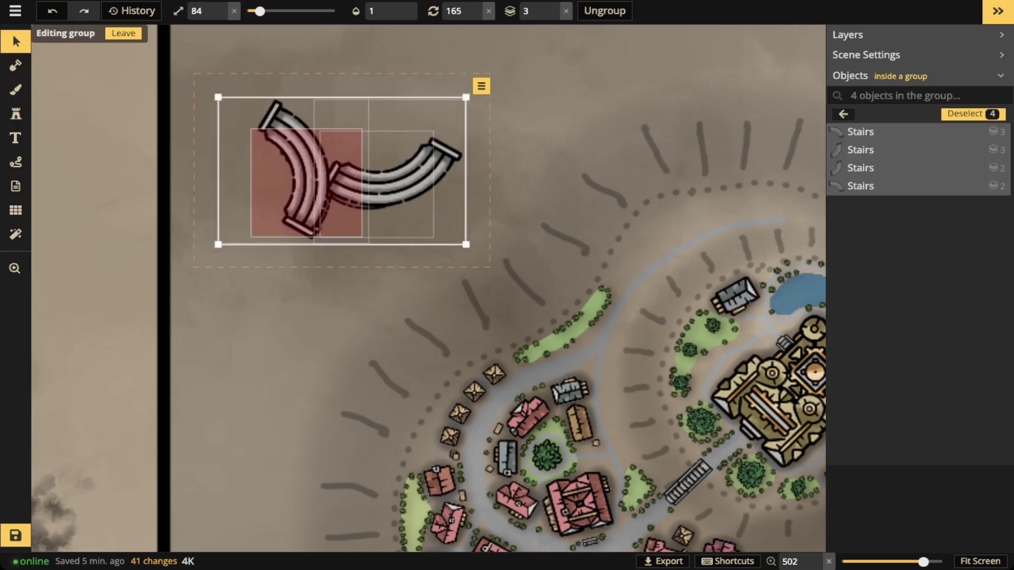
key("ctrl+z")
key("Escape")
key("Escape")
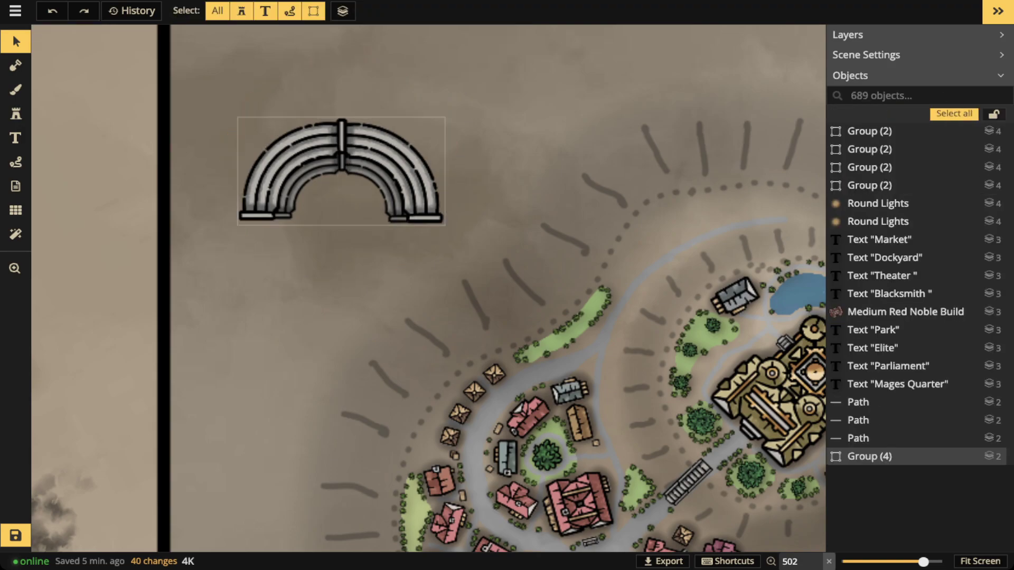
Rotate the grouped stairs to 180 degrees and shift the group slightly south.
left_click(341, 151)
left_click_drag(459, 172, 224, 171)
left_click_drag(341, 182, 341, 193)
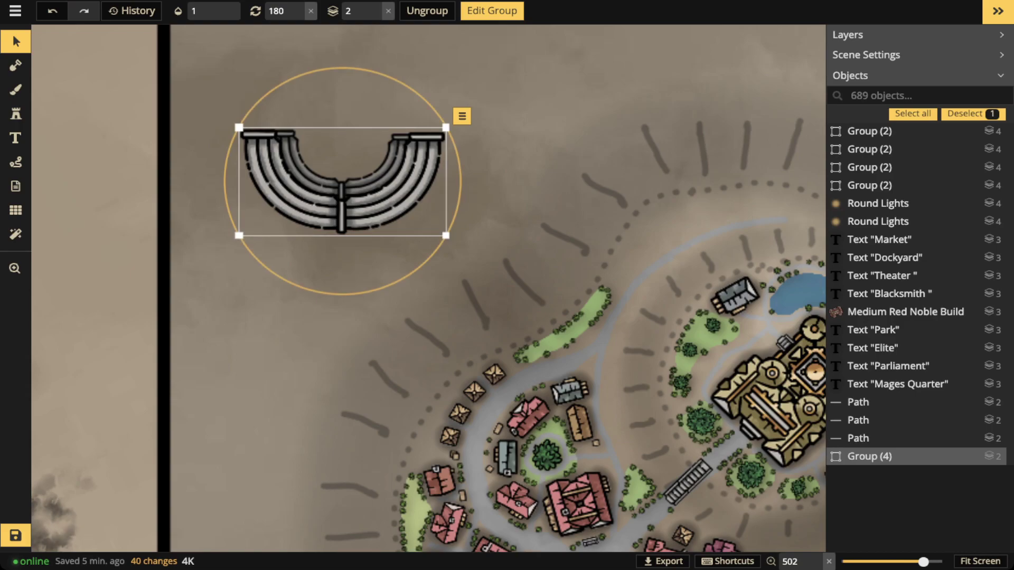
key("Escape")
Open the stamp catalog and filter out single stamps.
left_click(15, 113)
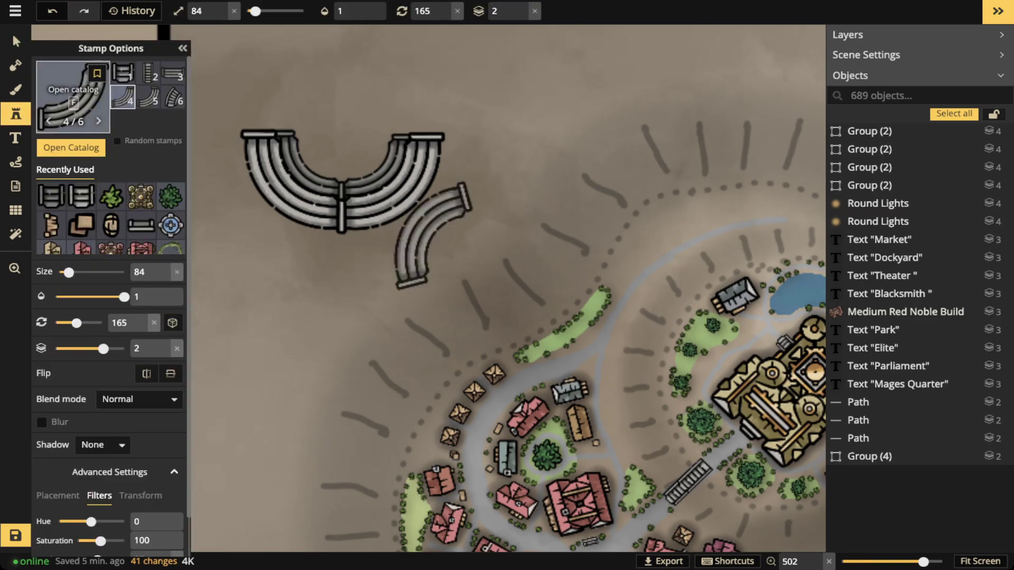
key("f")
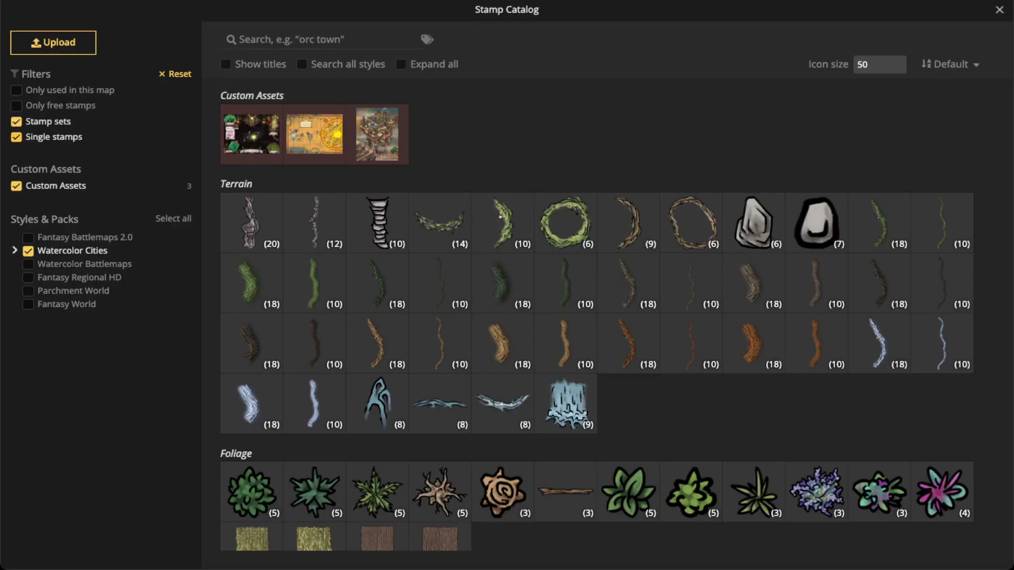
left_click(16, 137)
Hide the custom assets and look through the Watercolor Cities stamp sets for a castle building to add behind the stairs.
scroll(441, 255, "down", 5)
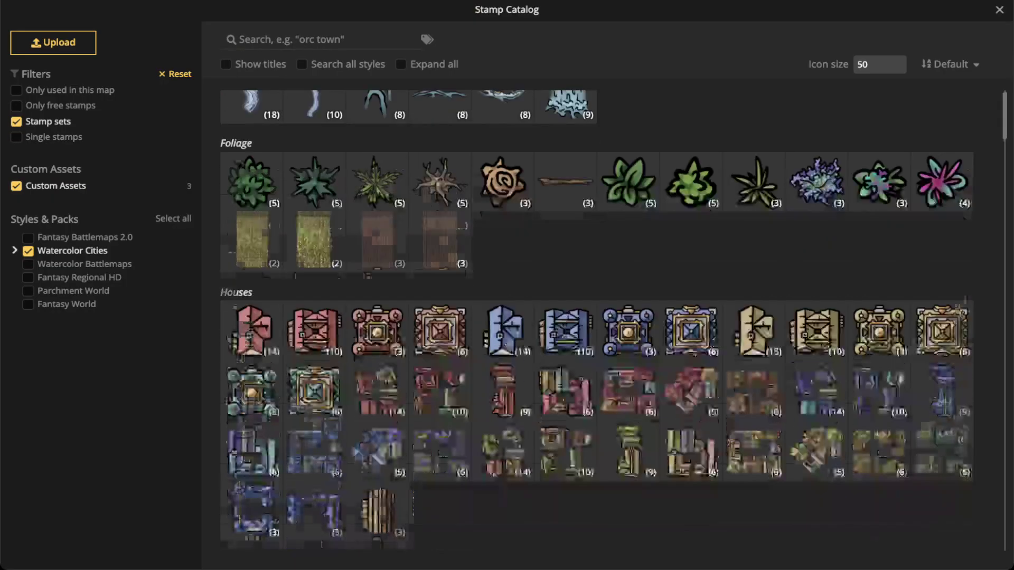
scroll(441, 349, "down", 1)
scroll(440, 348, "down", 3)
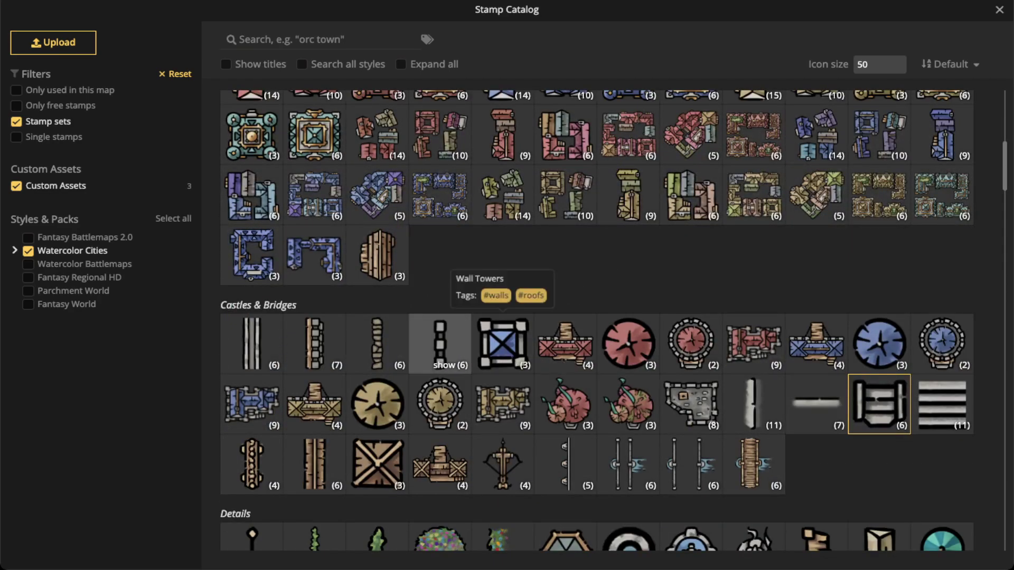
scroll(440, 343, "down", 2)
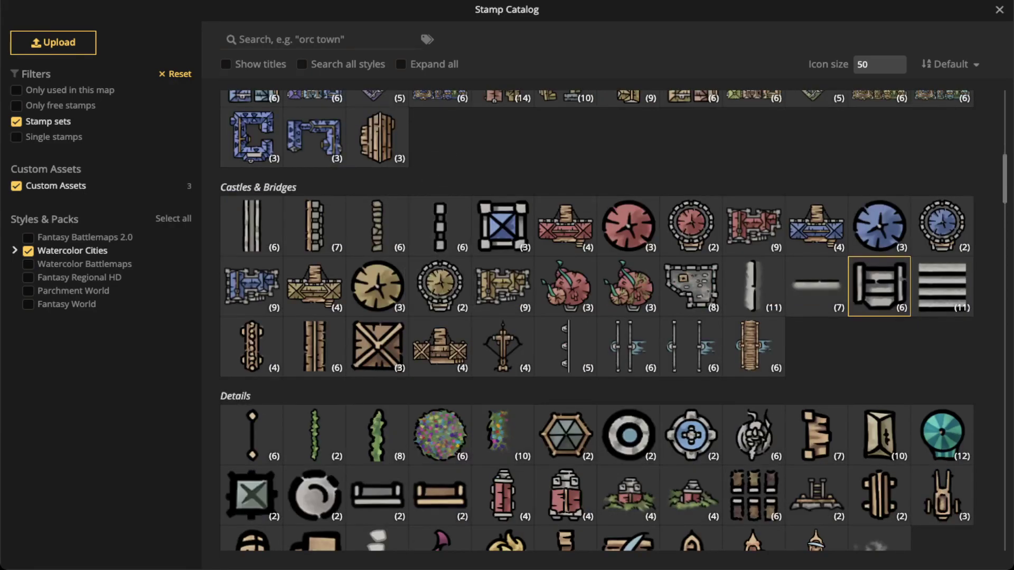
scroll(440, 322, "down", 2)
scroll(565, 153, "down", 3)
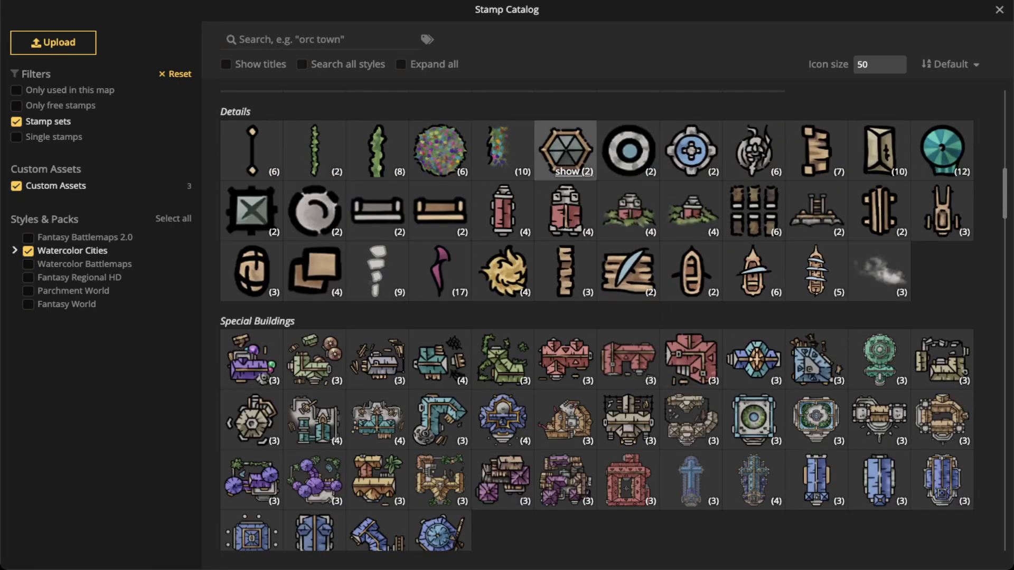
scroll(565, 153, "down", 2)
scroll(596, 317, "down", 3)
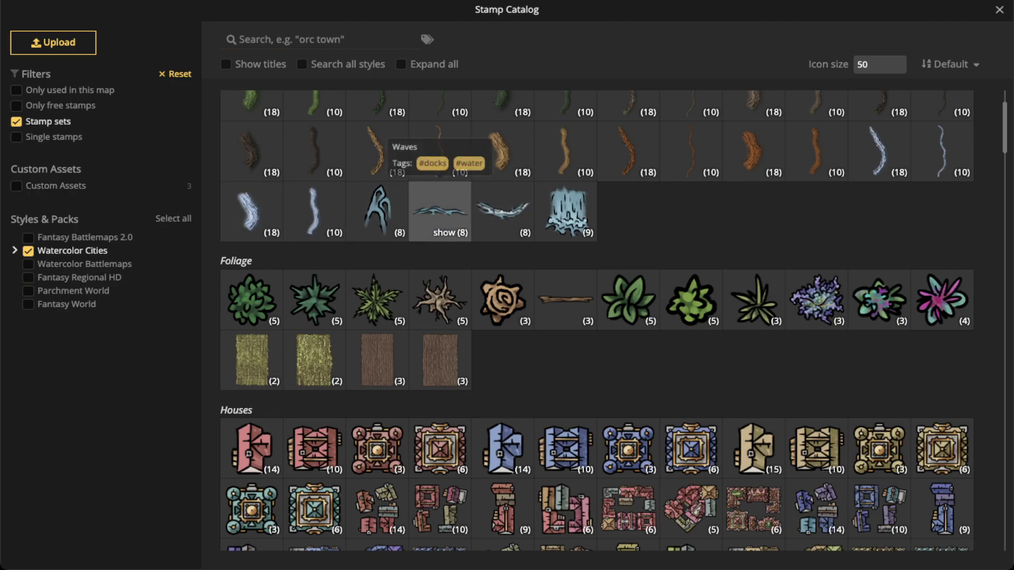
scroll(528, 211, "down", 1)
scroll(628, 259, "down", 6)
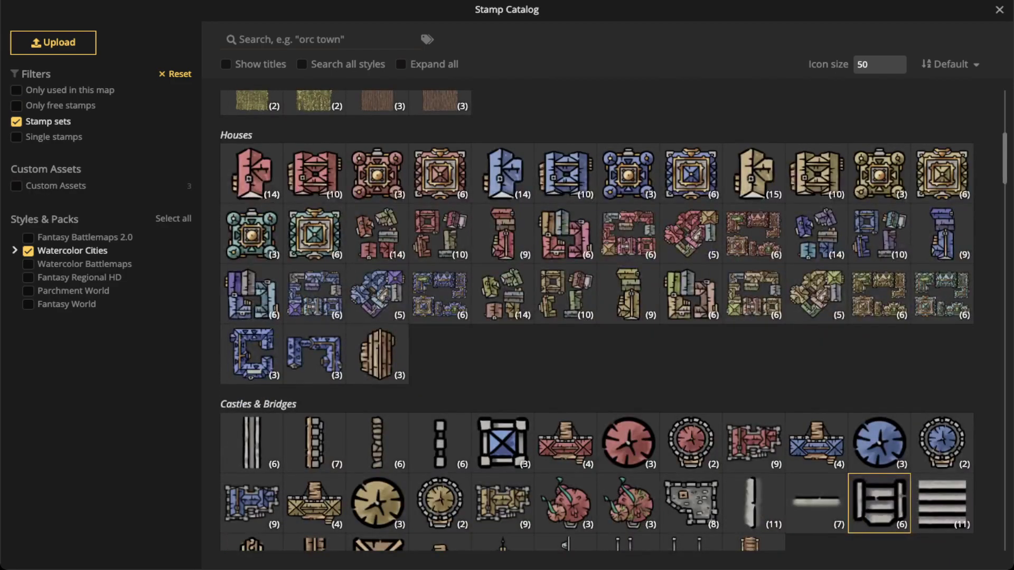
scroll(816, 232, "down", 1)
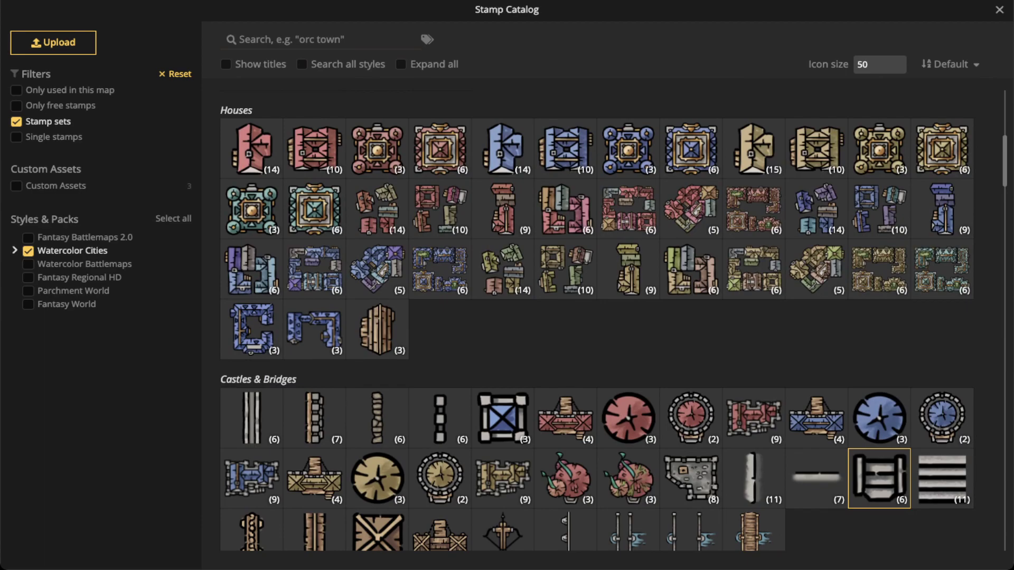
scroll(567, 422, "down", 3)
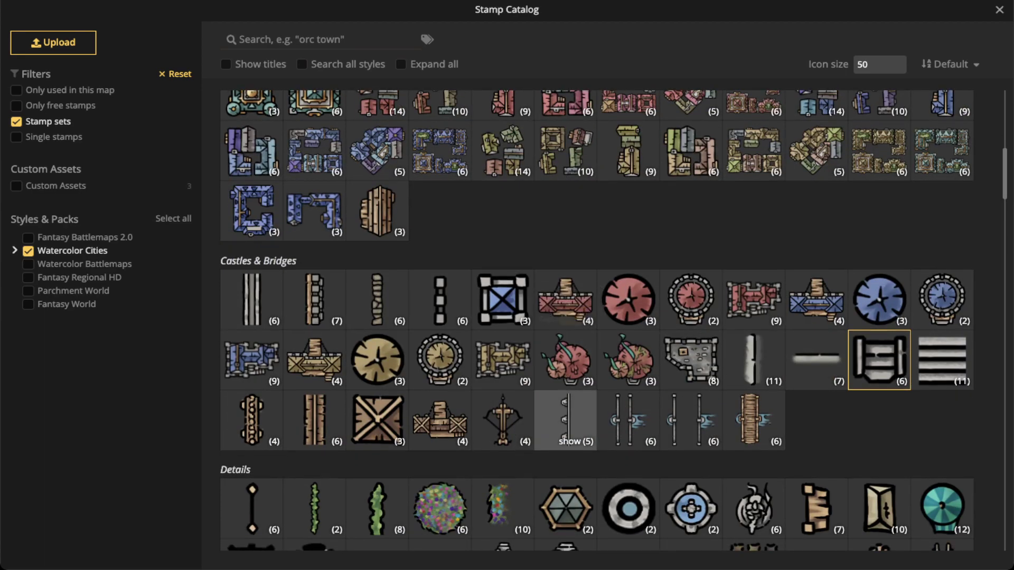
scroll(568, 422, "down", 3)
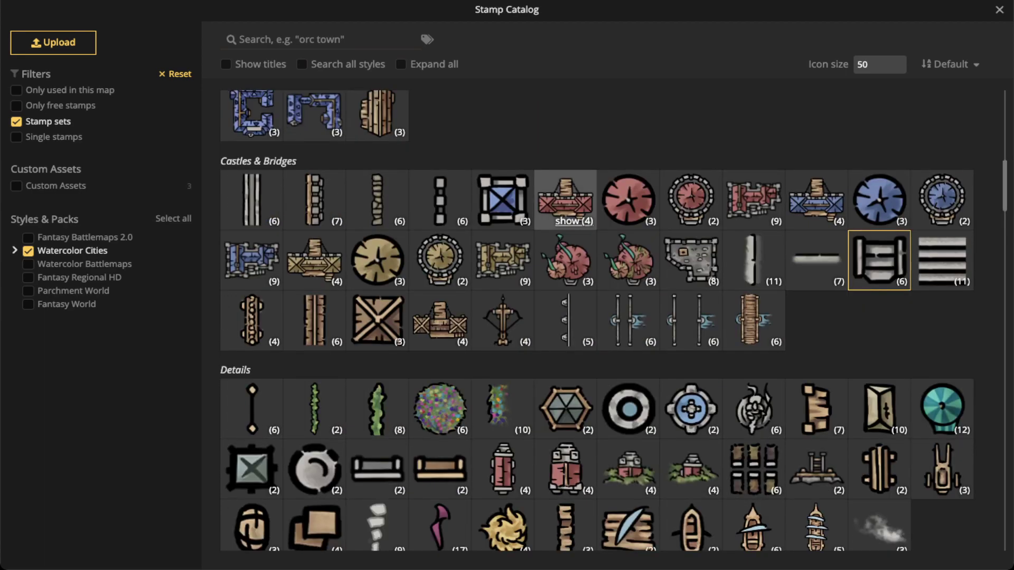
Place the second red gatehouse variant at size 84 along the straight northern edge of the semicircular stairs.
left_click(574, 221)
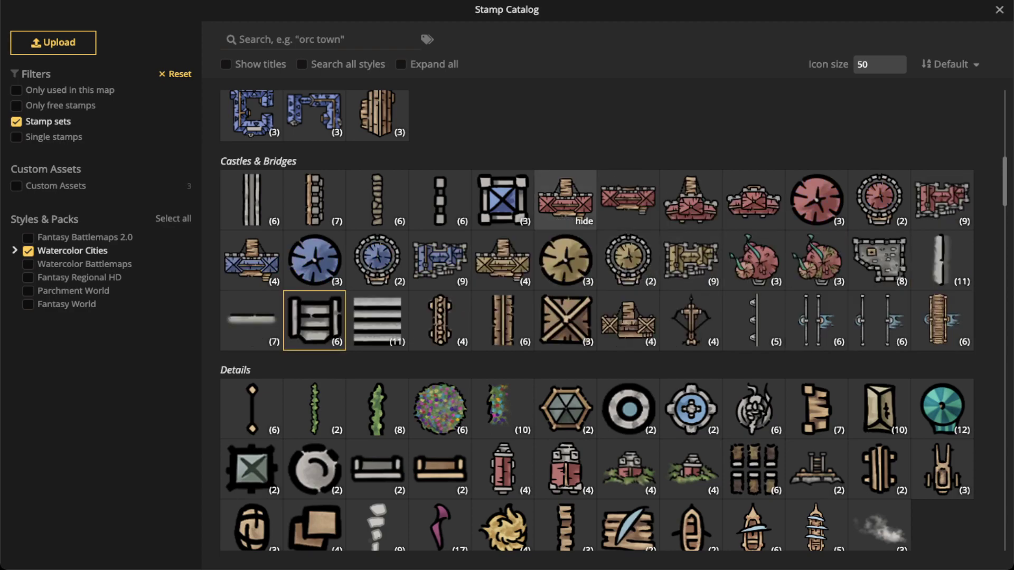
left_click(629, 200)
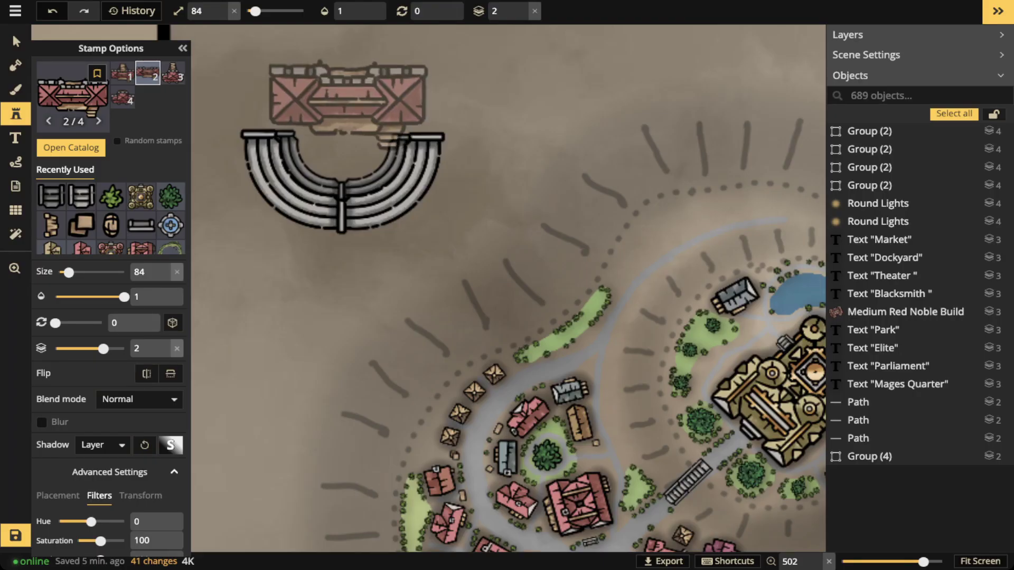
left_click_drag(347, 105, 415, 109)
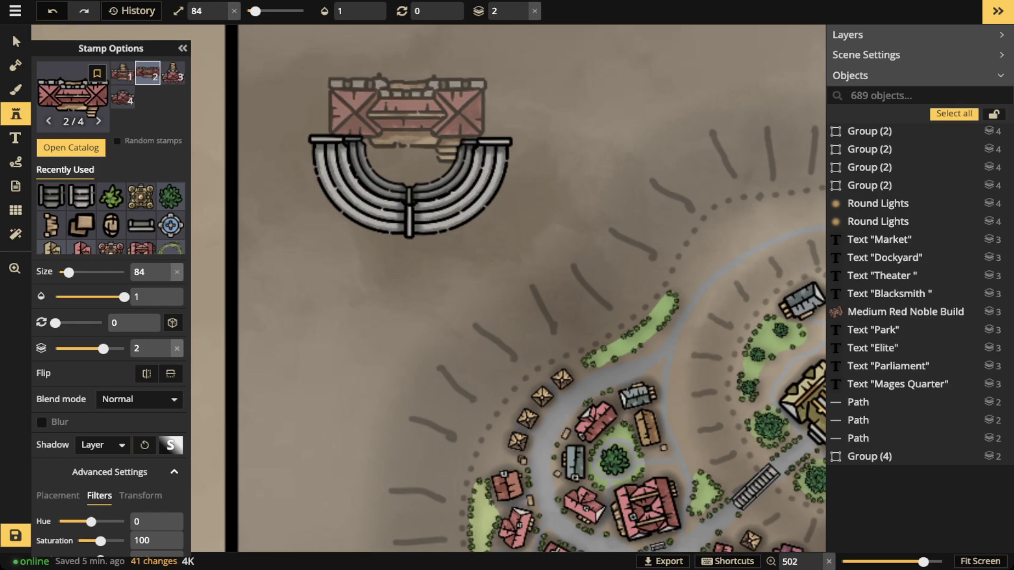
left_click(405, 117)
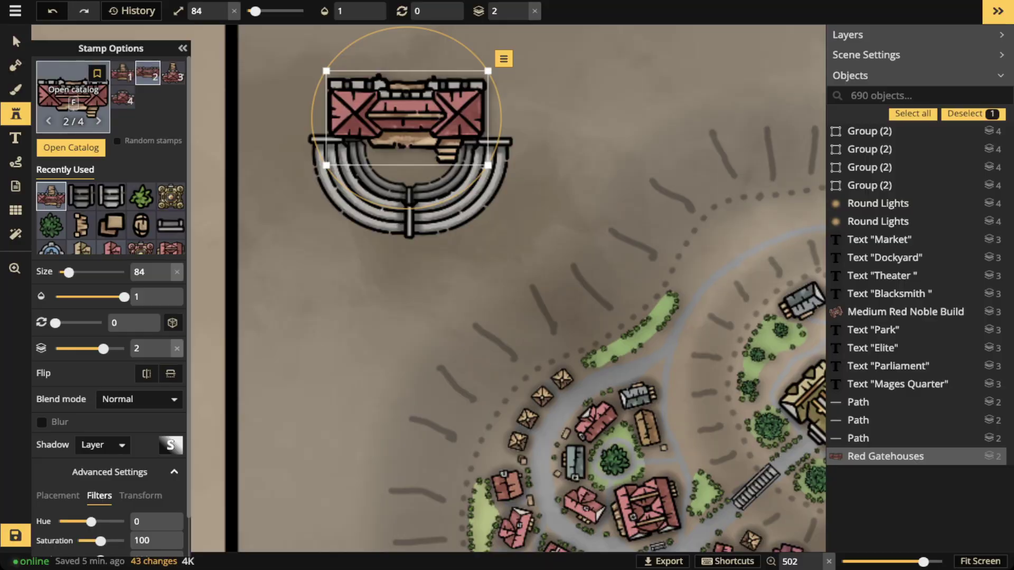
Pick the third, square variant of the red towers and place it at the gatehouse's western end.
left_click(73, 95)
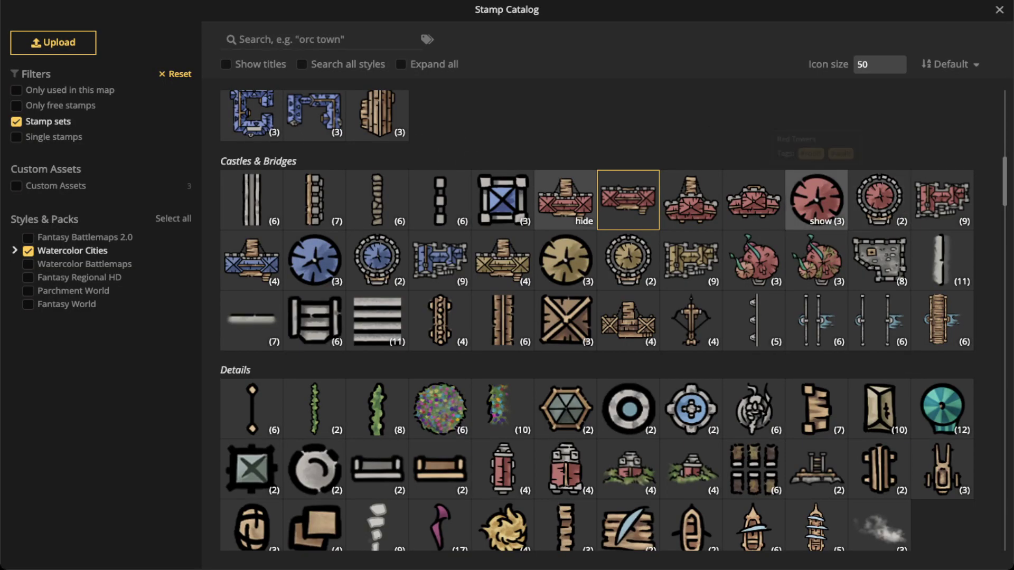
left_click(816, 200)
left_click(305, 107)
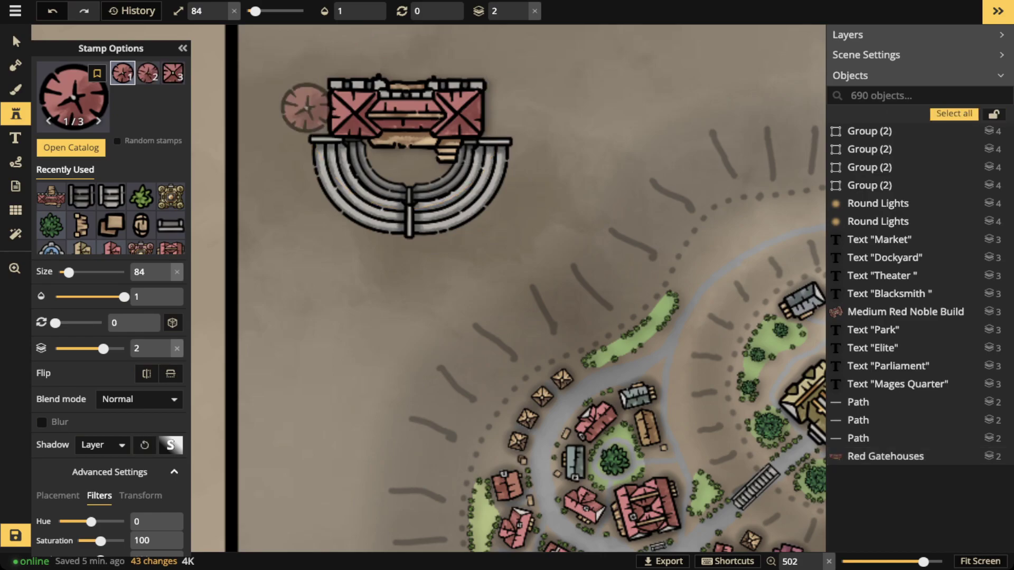
key("3")
scroll(307, 108, "up", 3)
scroll(308, 109, "down", 3)
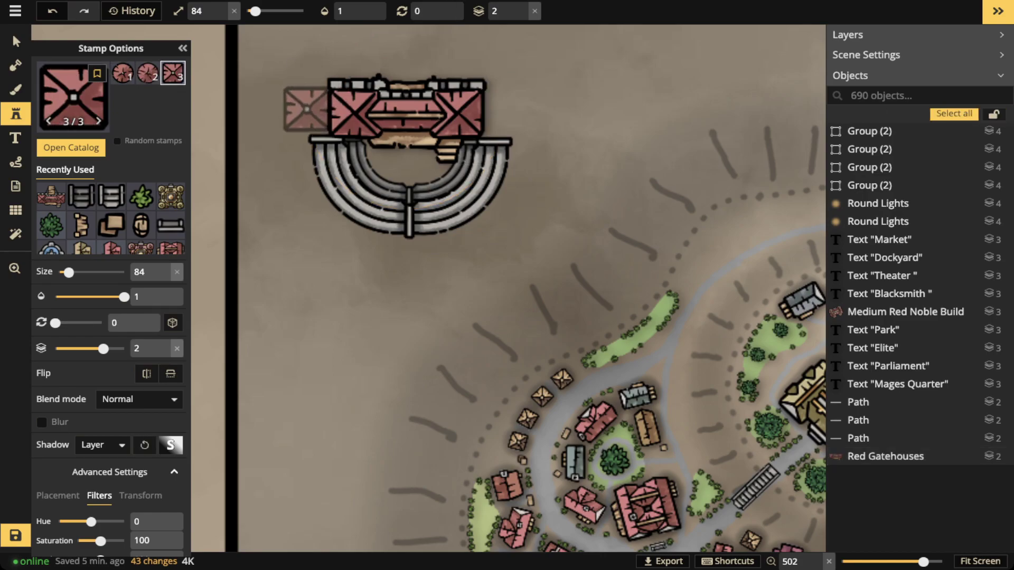
left_click(308, 109)
Fit the western tower flush with the gatehouse at size 94 and rotation 0, and add a matching tower at the eastern end.
scroll(307, 111, "down", 2)
left_click_drag(307, 112, 309, 112)
scroll(309, 112, "up", 3)
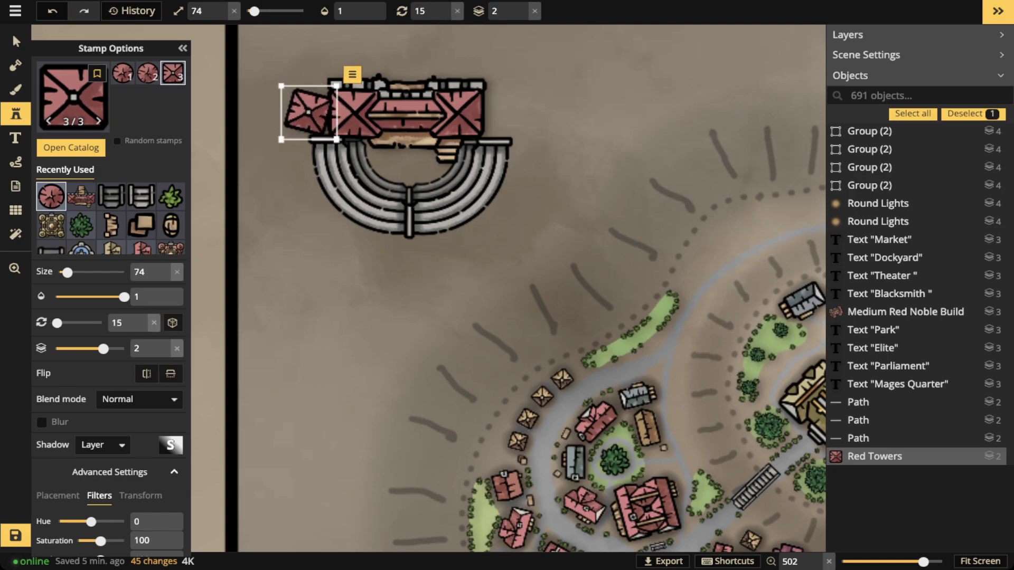
scroll(309, 112, "down", 3)
scroll(306, 112, "up", 2)
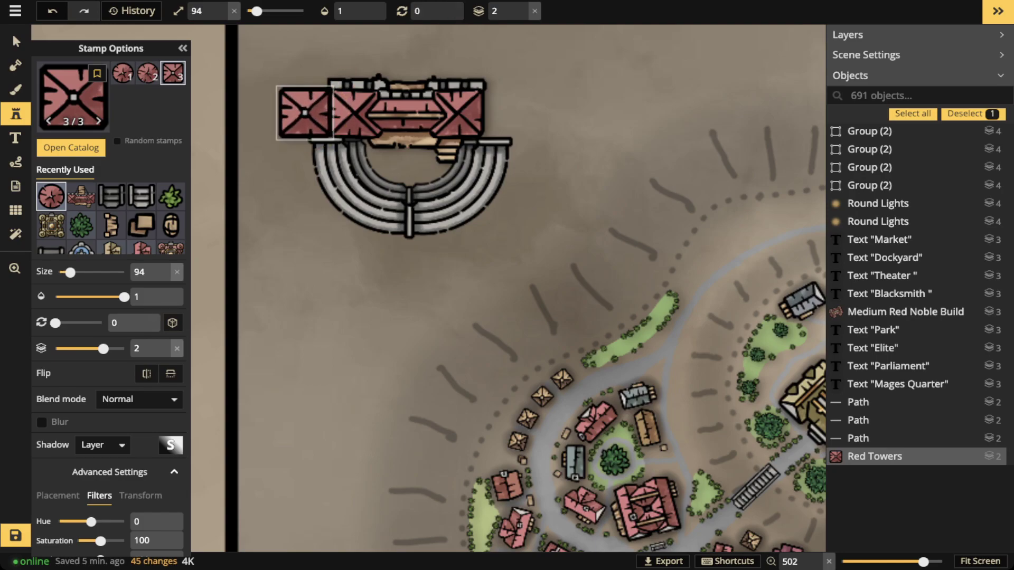
left_click(527, 114)
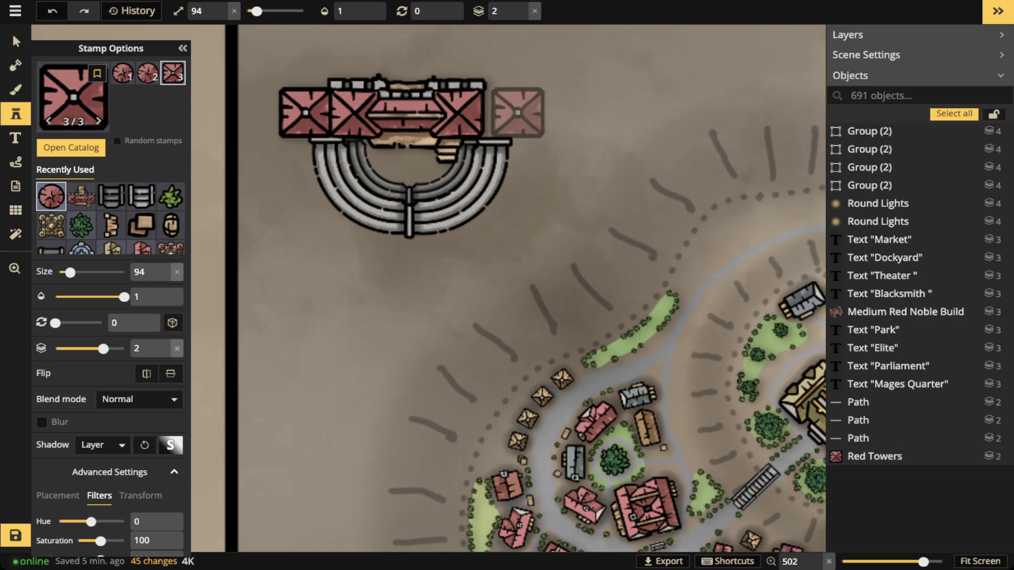
left_click(509, 112)
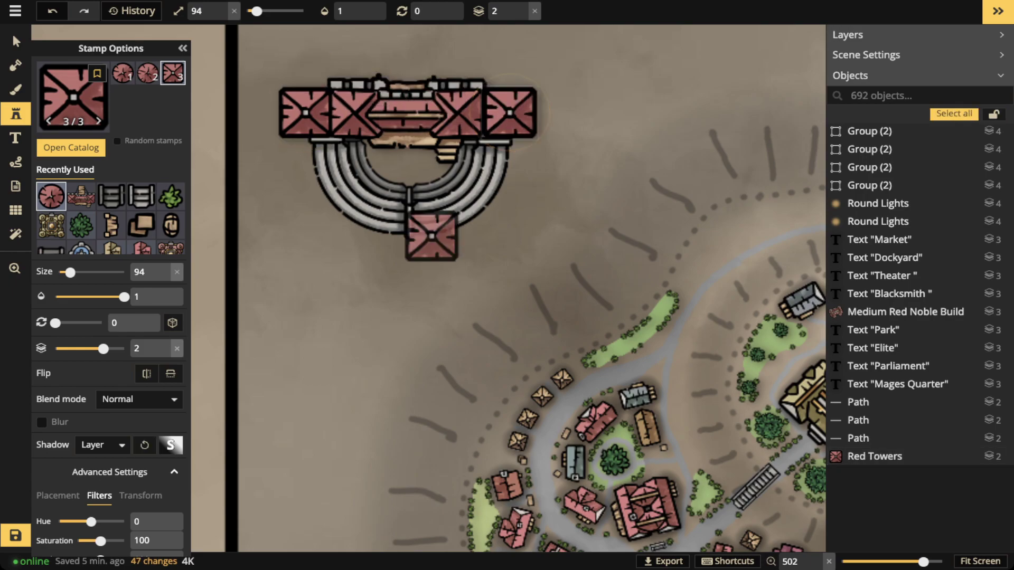
Select the towers, gatehouse and grouped stairs together and shift them slightly south and west on the open ground.
left_click(16, 41)
left_click(509, 112)
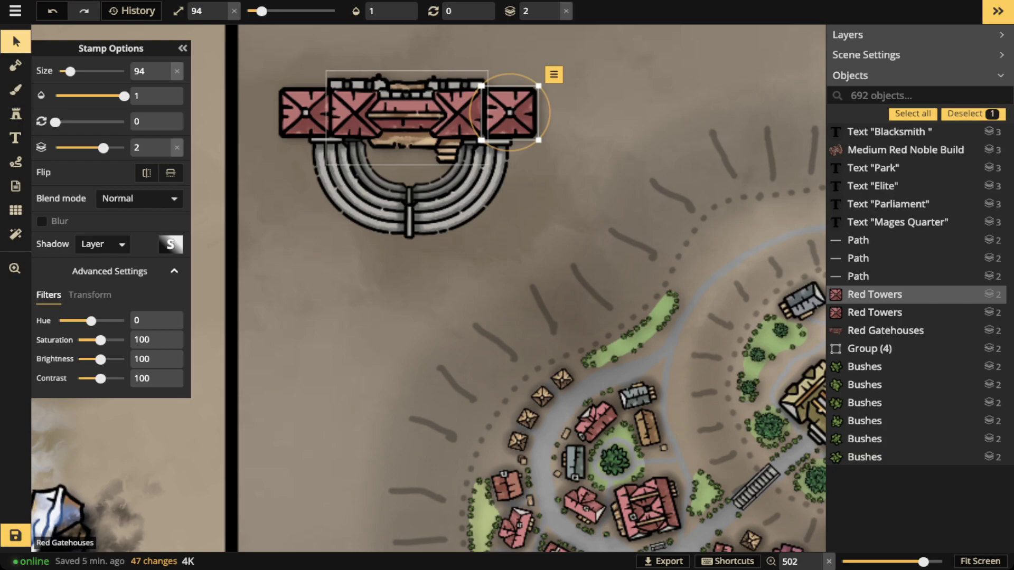
scroll(467, 282, "down", 2)
key("Escape")
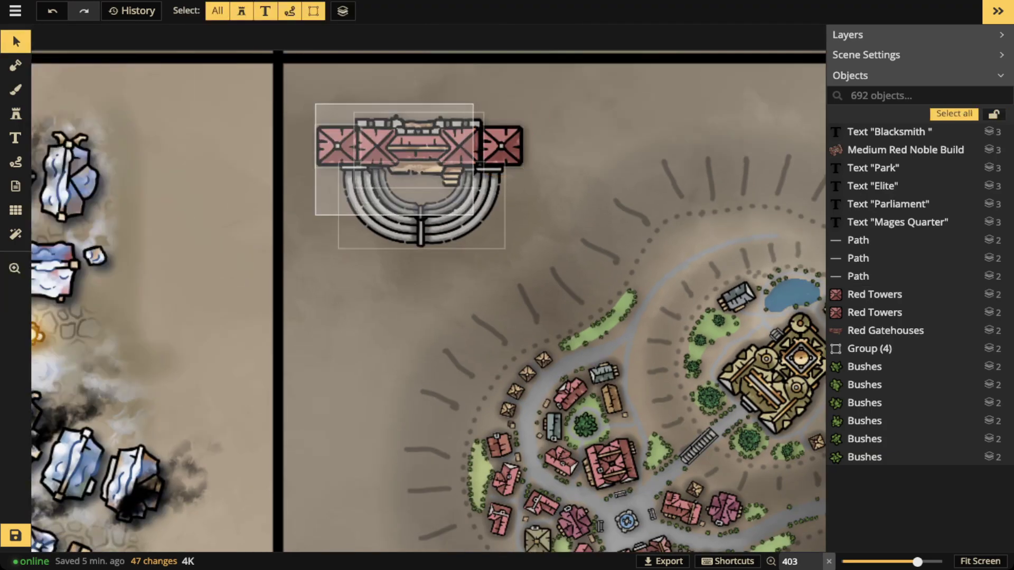
left_click_drag(489, 222, 490, 223)
left_click_drag(464, 204, 463, 235)
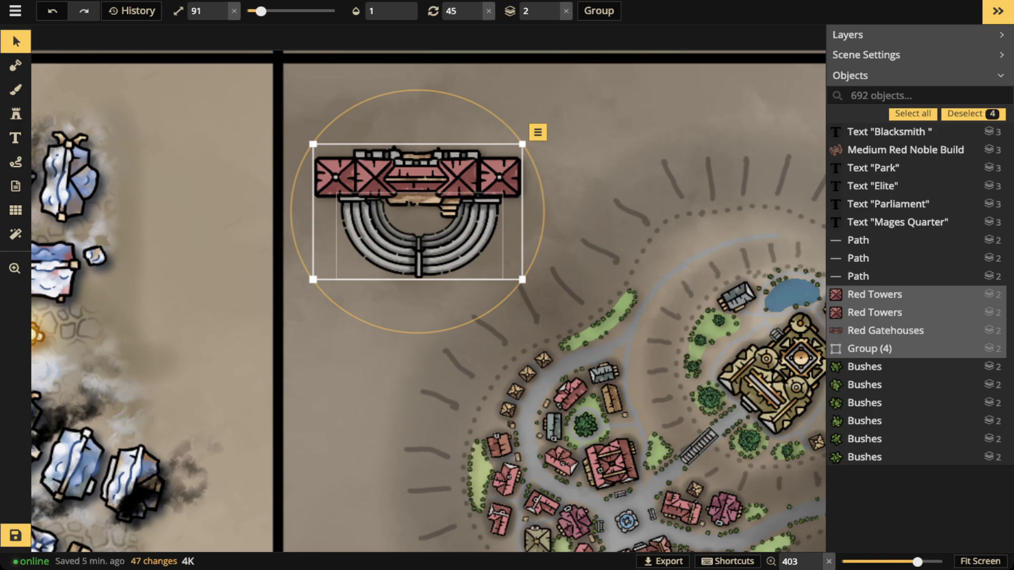
left_click_drag(462, 235, 455, 216)
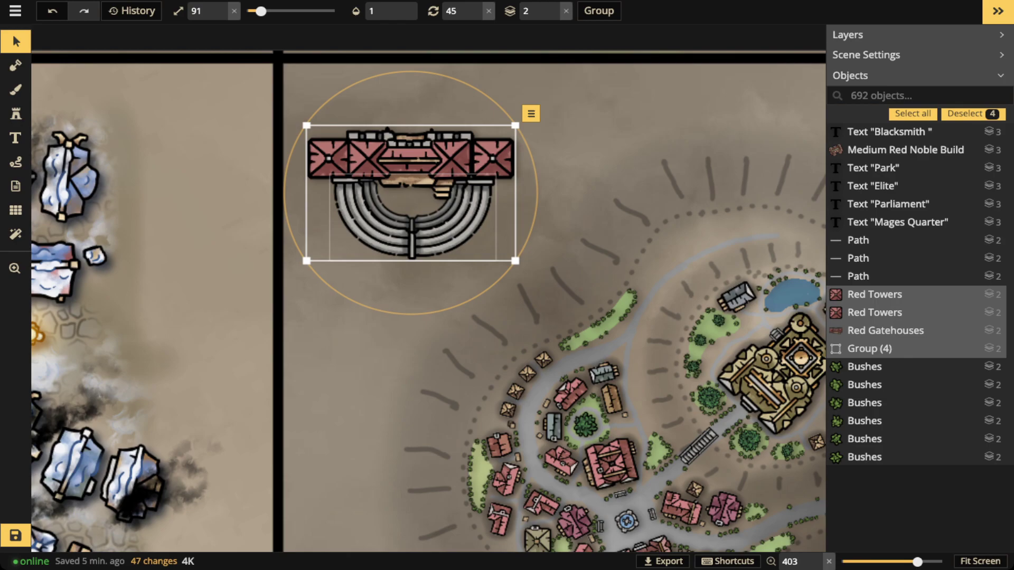
Place random bush stamps at size 24 along the western curve of the semicircular stairs.
left_click(15, 114)
left_click(432, 236)
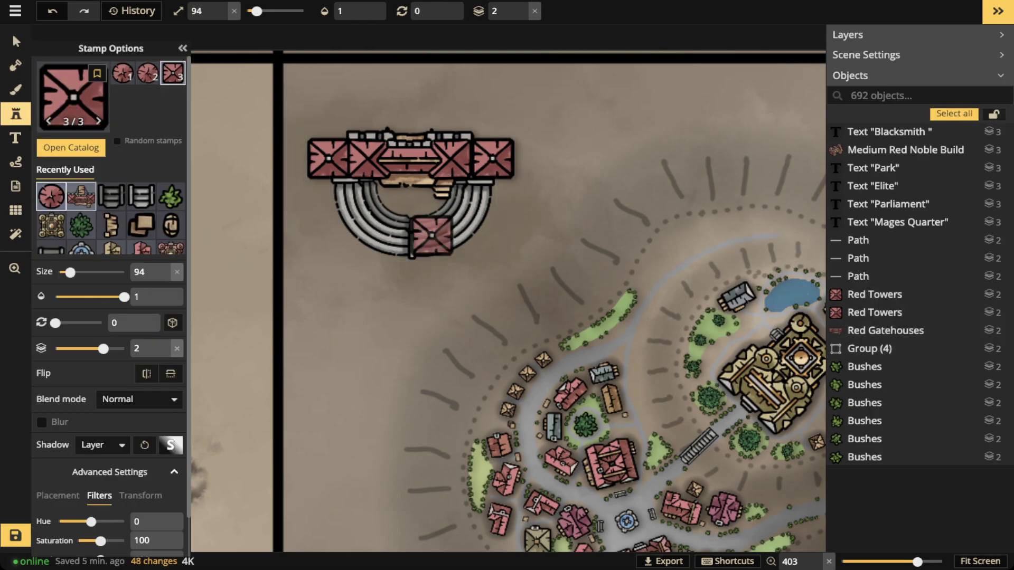
left_click(170, 196)
scroll(287, 177, "up", 3)
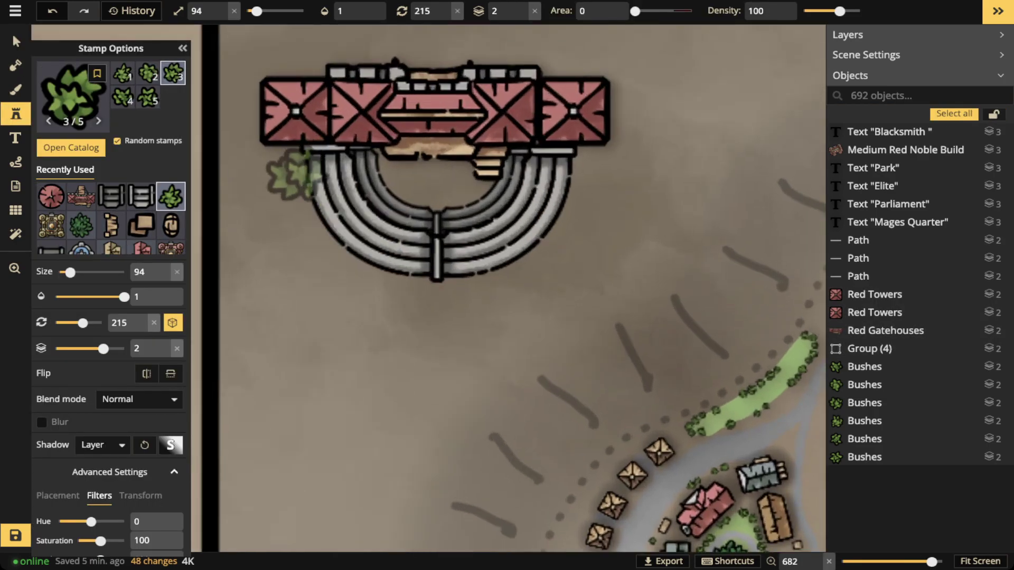
scroll(301, 230, "up", 3)
key("bracketleft")
key("bracketleft")
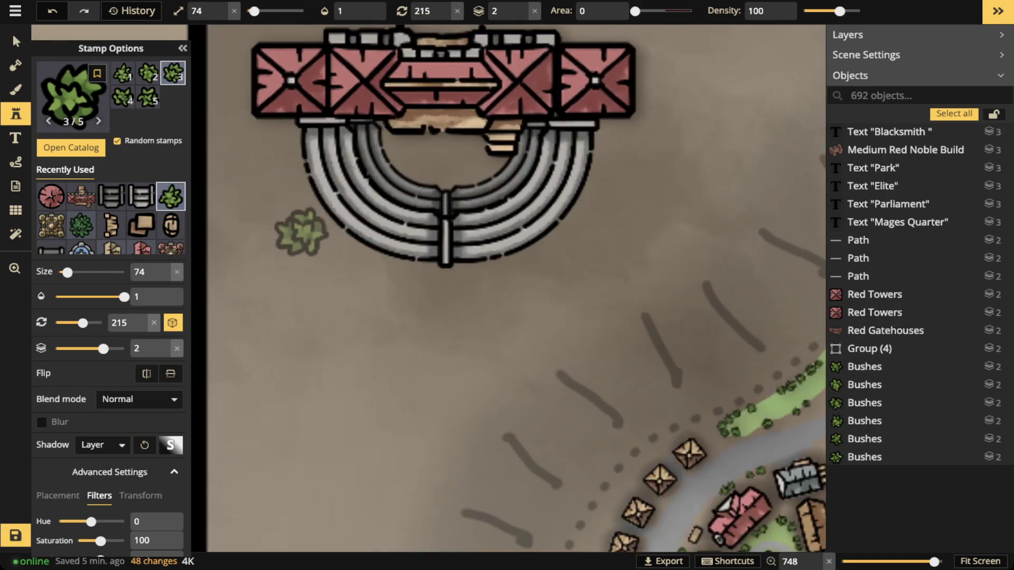
key("bracketleft")
key("bracketleft")
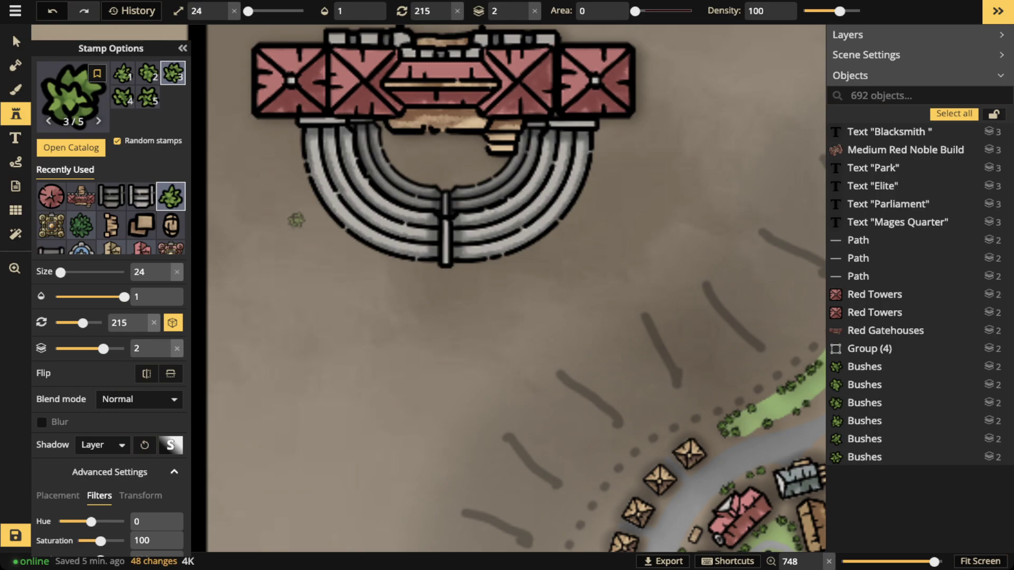
left_click(287, 134)
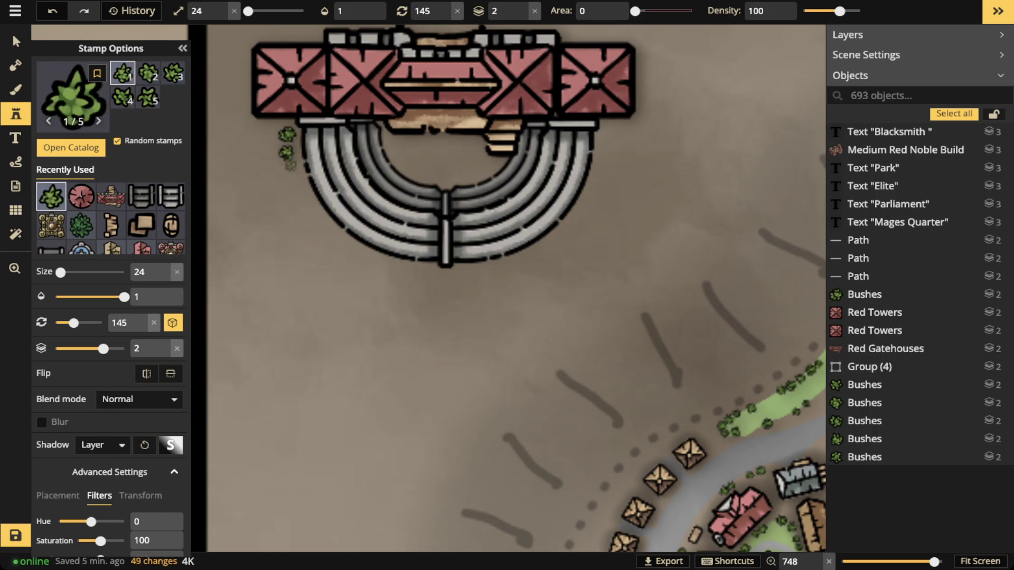
left_click(285, 154)
left_click(290, 172)
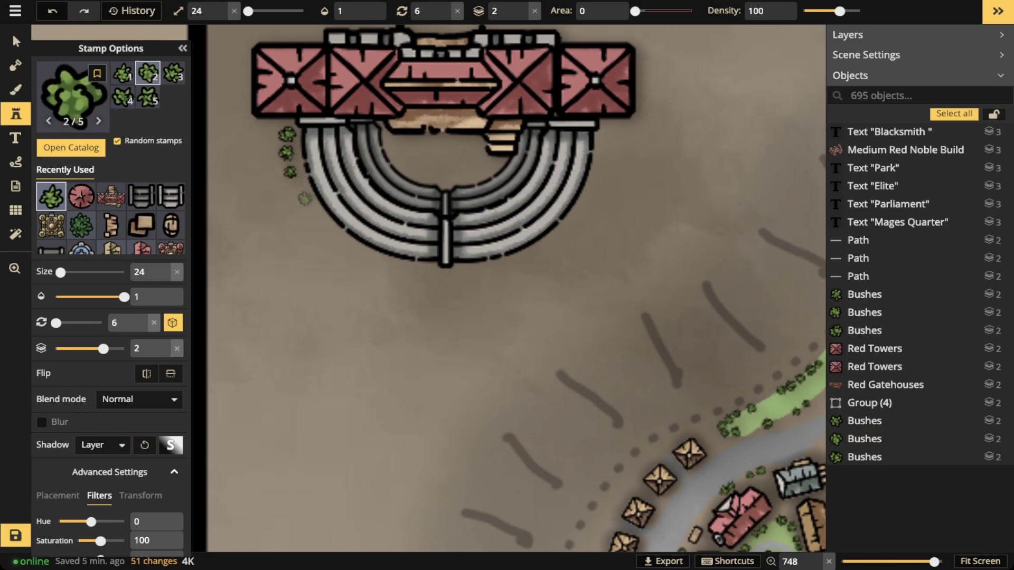
left_click(309, 203)
left_click(319, 218)
left_click(333, 235)
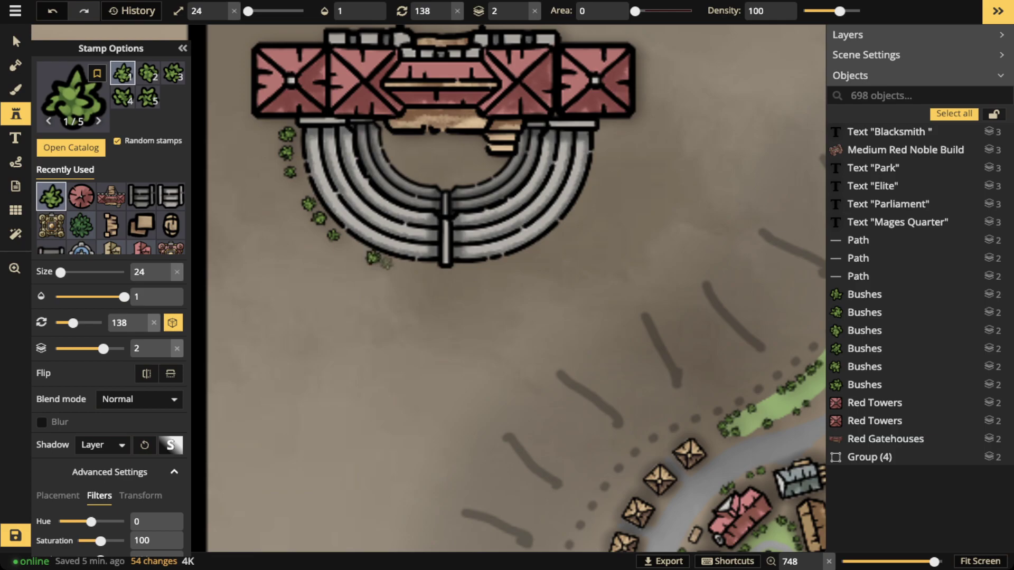
Continue the row of small bushes along the southern curve of the stairs.
left_click(389, 264)
left_click(409, 269)
left_click(431, 272)
left_click(458, 272)
left_click(479, 270)
left_click(497, 267)
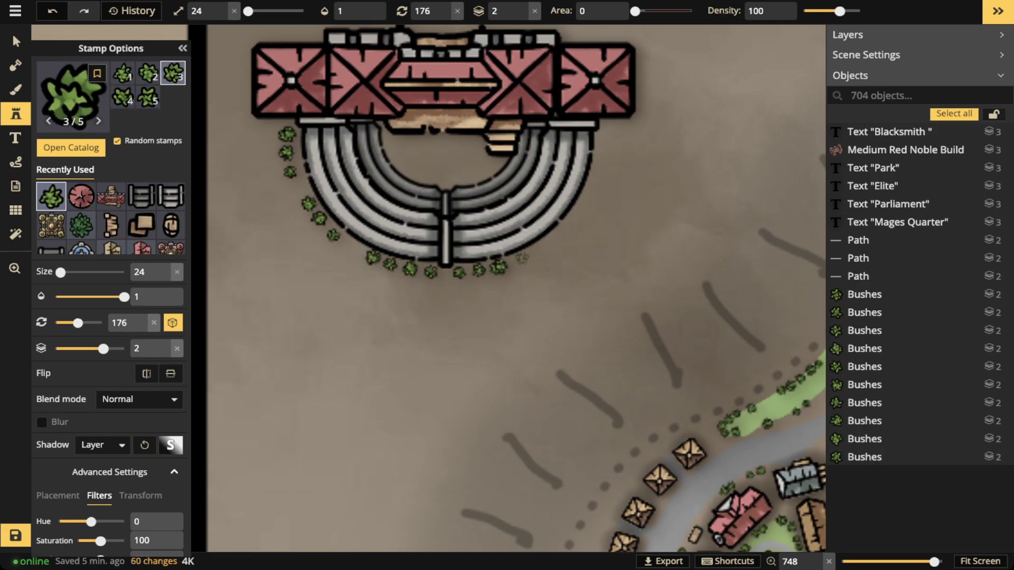
Extend the row of small bushes up the eastern curve of the stairs to the red building.
left_click(522, 258)
left_click(515, 264)
left_click(566, 230)
left_click(579, 218)
left_click(588, 201)
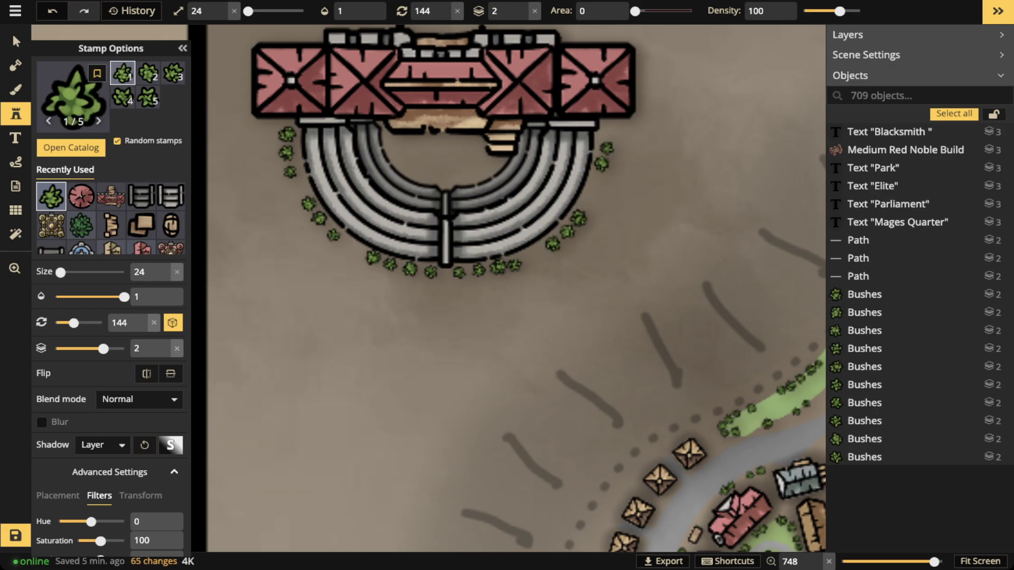
left_click(607, 127)
left_click(608, 127)
left_click(608, 127)
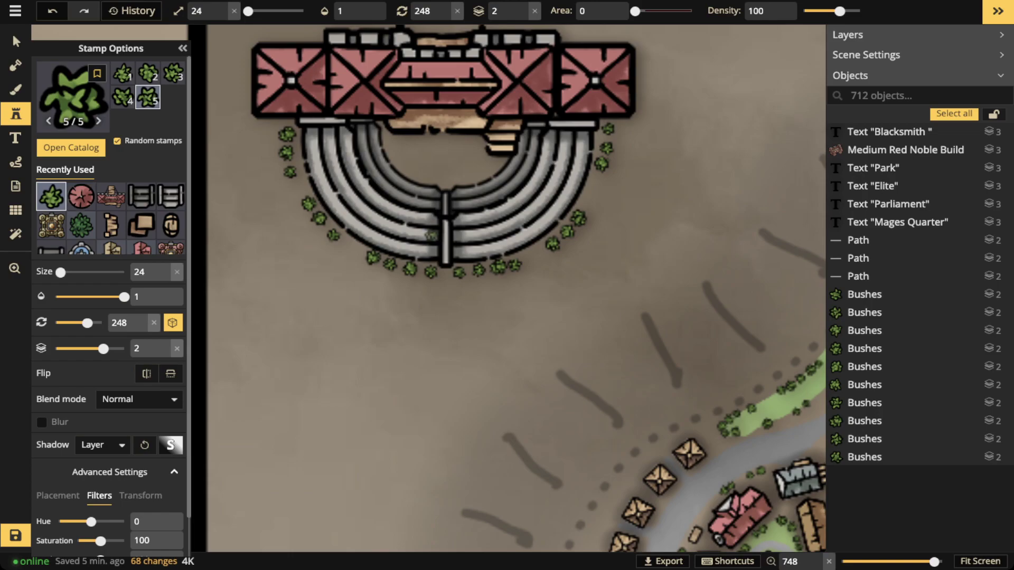
Draw a straight light path across the southwestern stairs and set its blend mode to Normal.
left_click(15, 162)
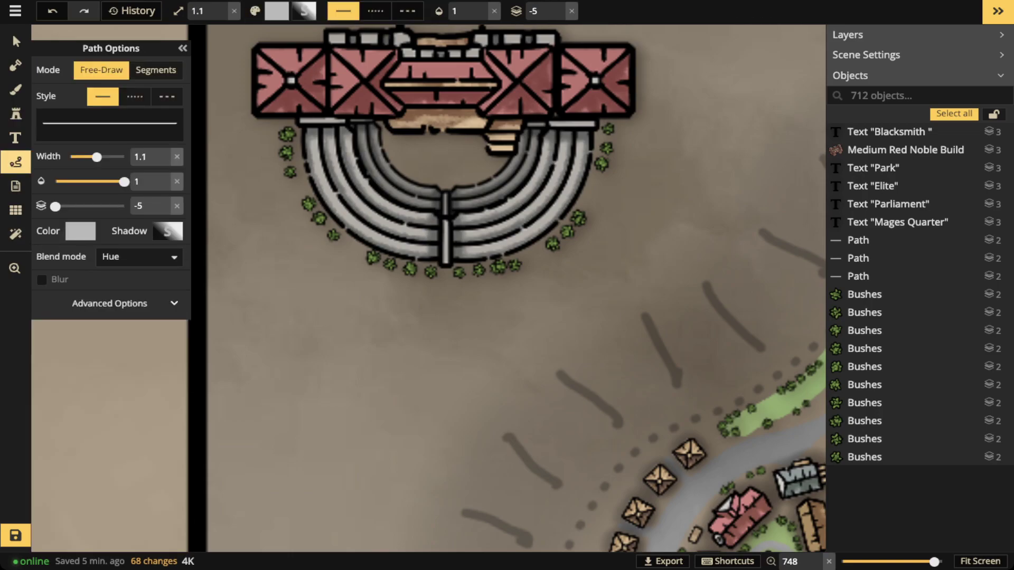
left_click_drag(355, 246, 331, 280)
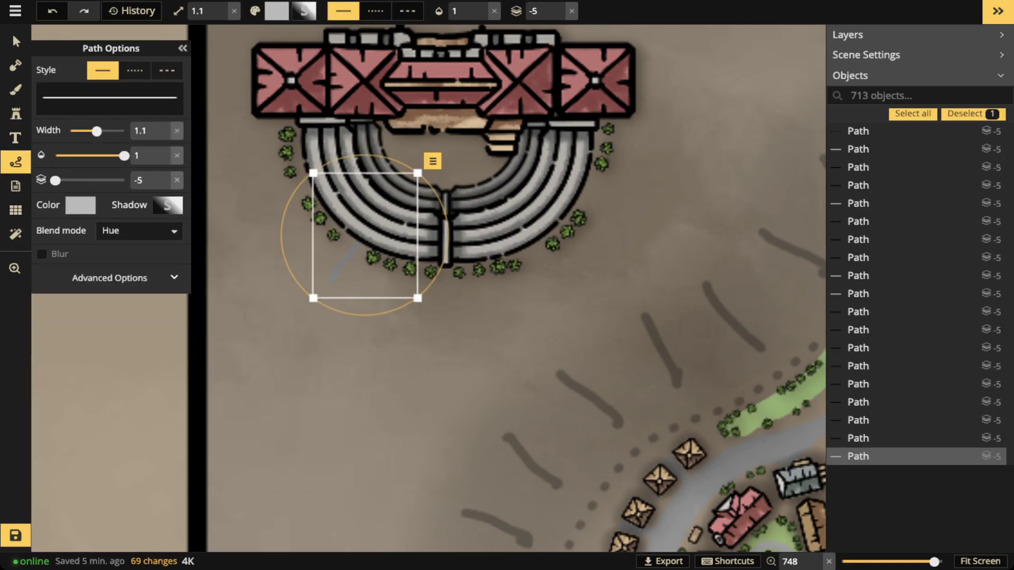
left_click(80, 205)
left_click(81, 206)
left_click(138, 230)
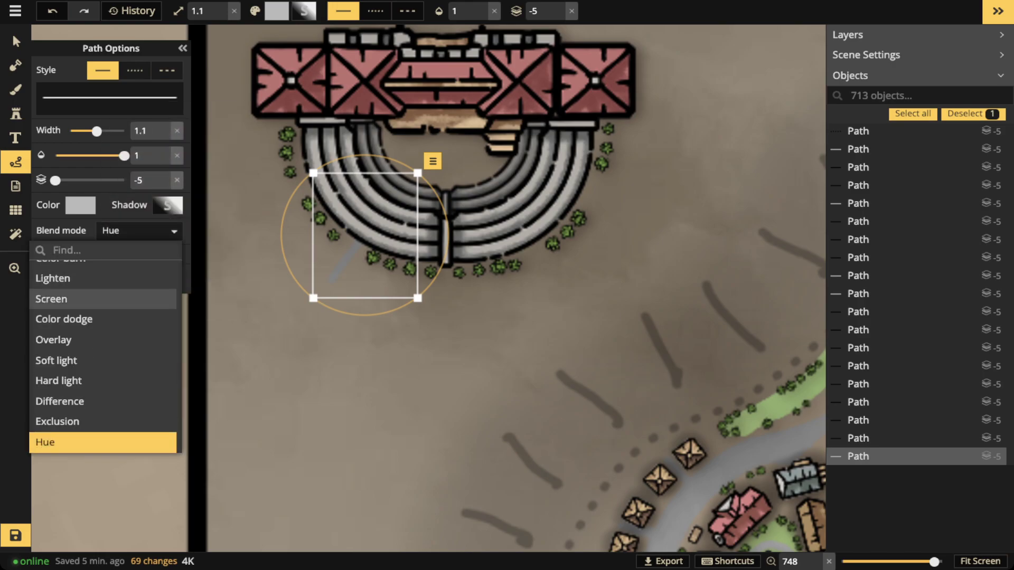
scroll(103, 292, "up", 2)
left_click(103, 271)
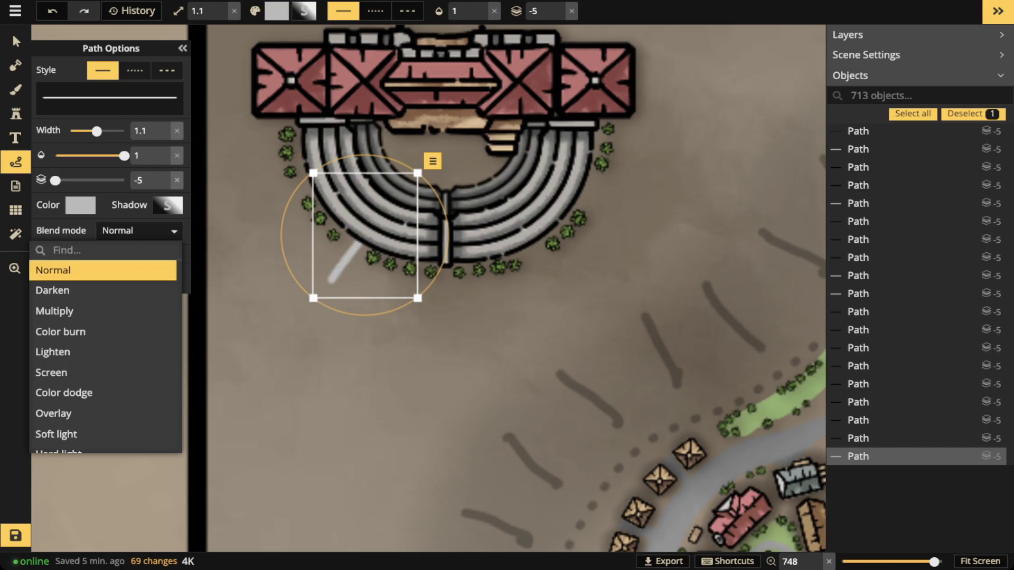
Set the path's layer to 2, then duplicate it and rotate the copy across the western stairs.
left_click(572, 11)
left_click_drag(365, 238, 361, 241)
key("ctrl+c")
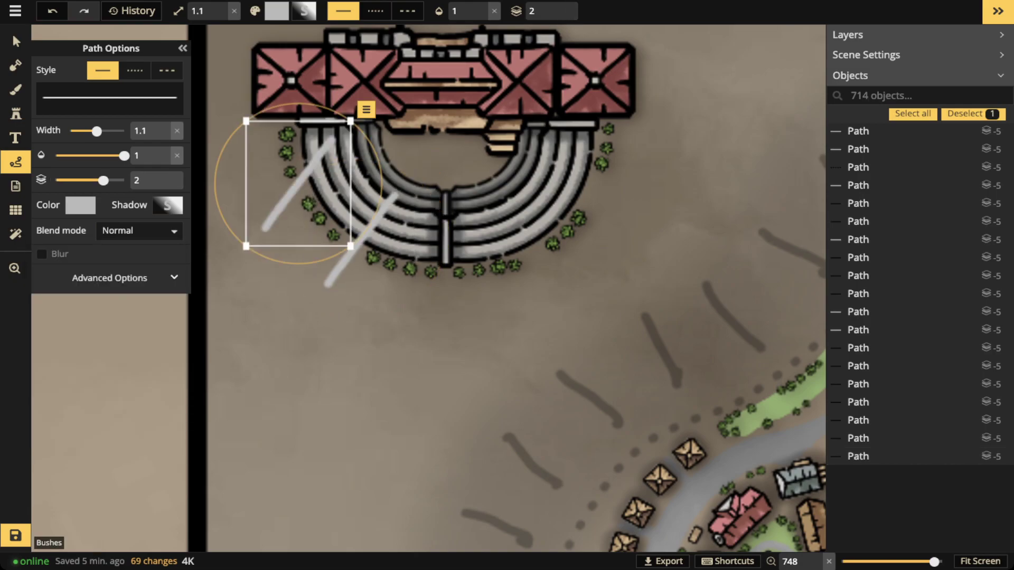
key("ctrl+v")
scroll(299, 185, "down", 3)
left_click_drag(298, 183, 313, 183)
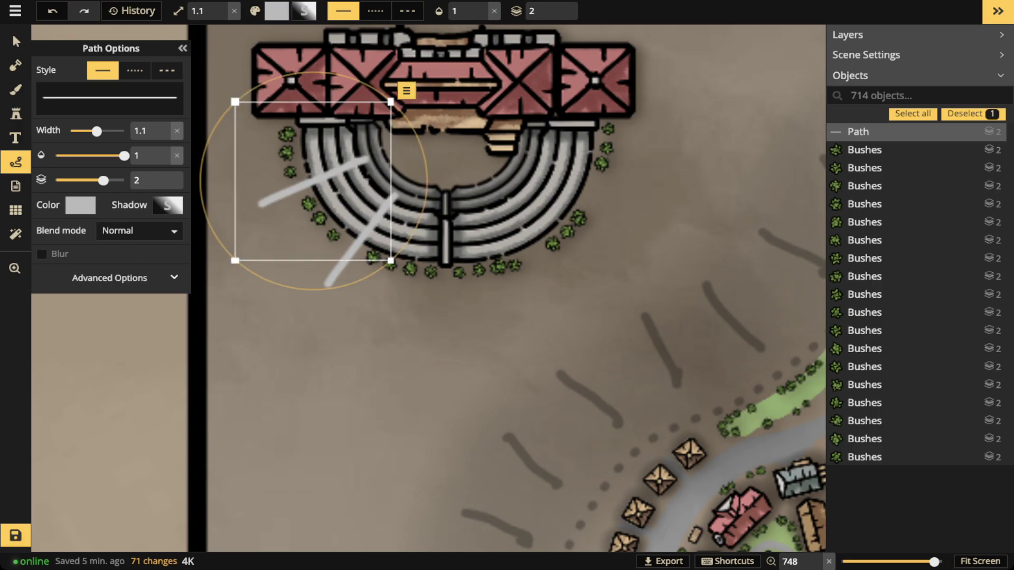
Draw a matching path across the southeastern stairs and place a rotated duplicate across the eastern stairs.
left_click_drag(507, 240, 598, 304)
scroll(551, 272, "down", 4)
scroll(551, 272, "up", 3)
left_click_drag(550, 272, 533, 248)
key("ctrl+c")
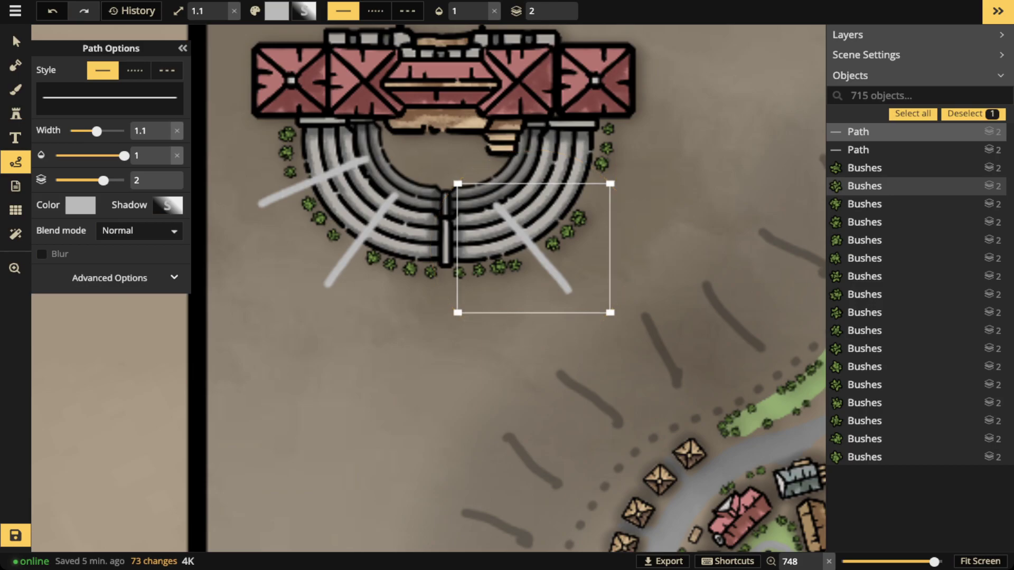
key("ctrl+v")
scroll(603, 145, "up", 3)
left_click_drag(603, 145, 597, 182)
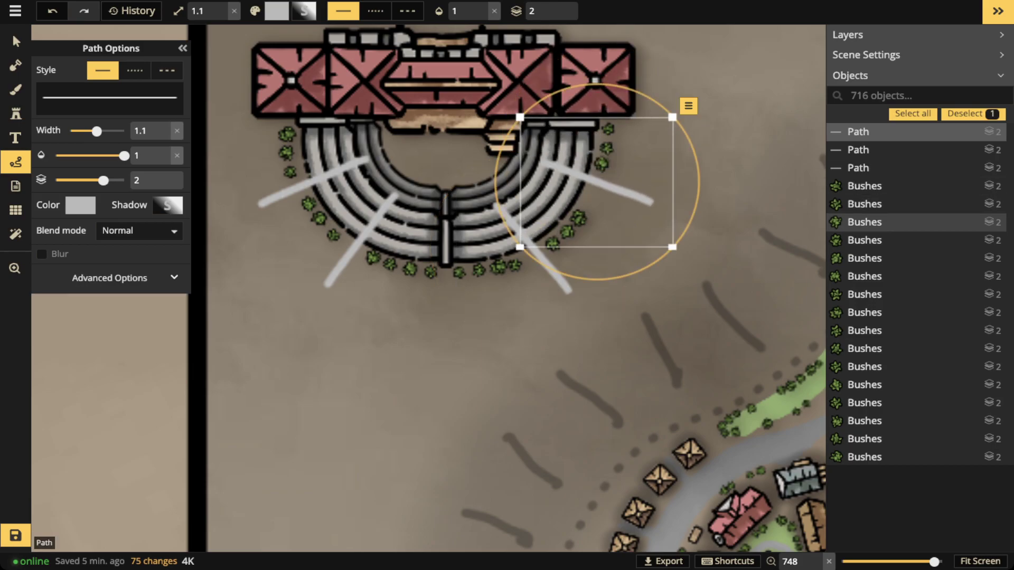
Delete all the light paths crossing the semicircular stairs.
key("Delete")
left_click(16, 42)
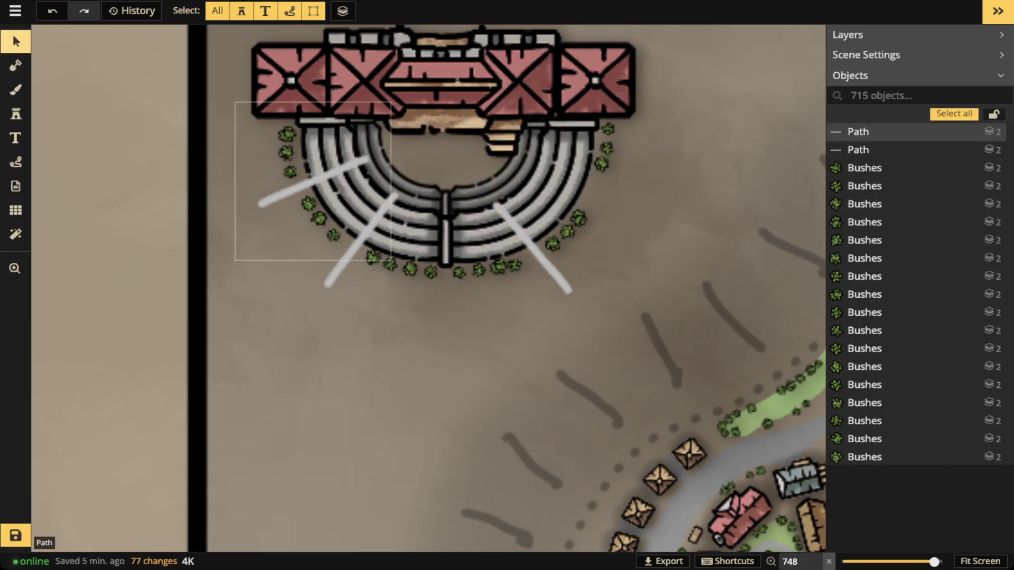
key("Delete")
key("Delete")
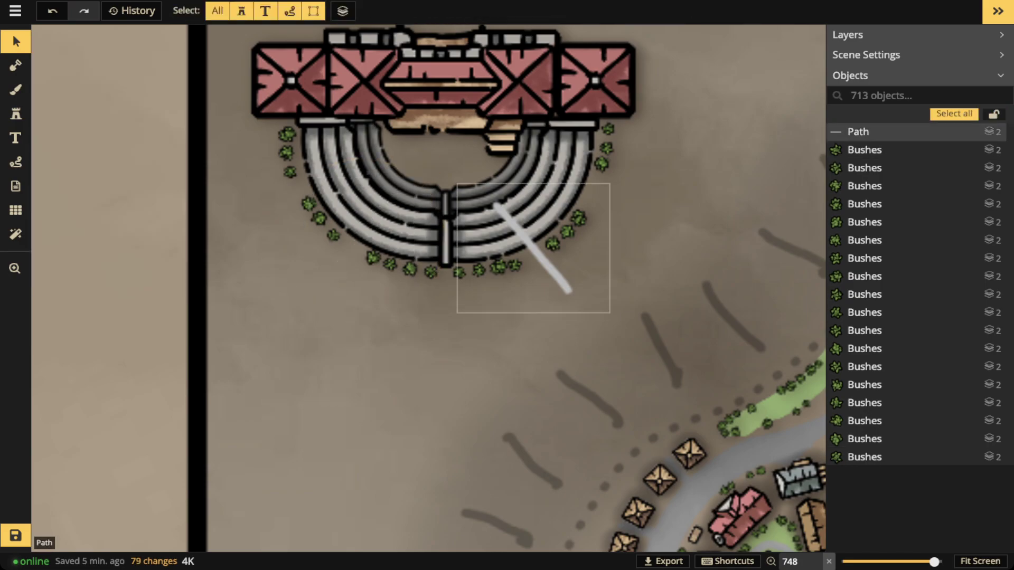
key("Delete")
key("Delete")
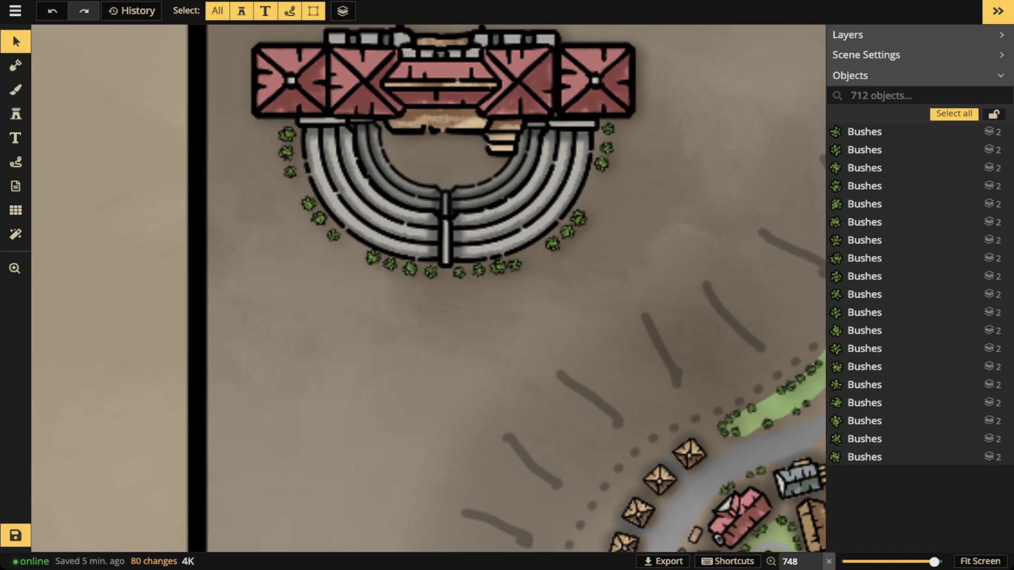
Select the red building, the semicircular stairs and their surrounding bushes together and group them.
scroll(327, 65, "down", 5)
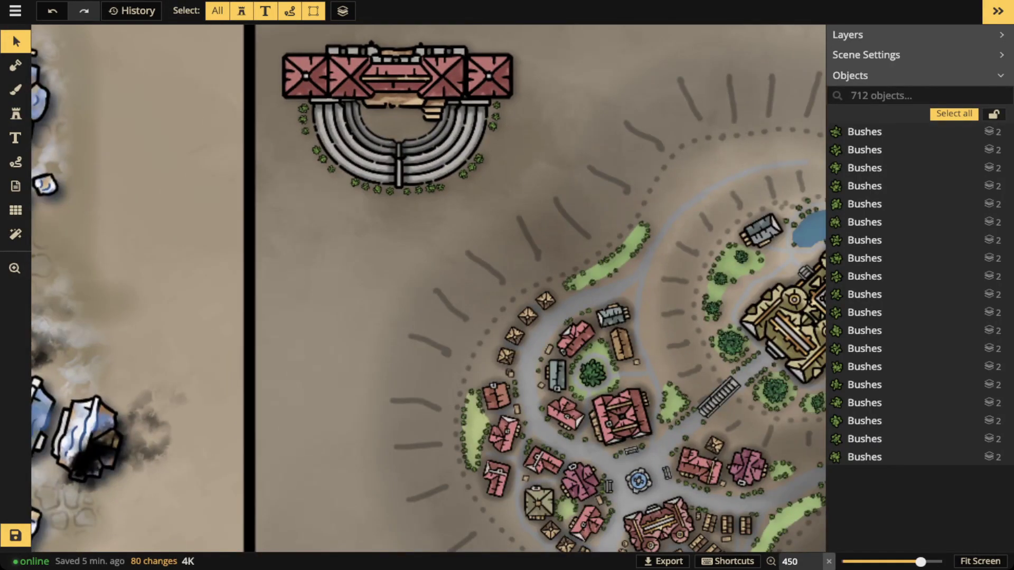
left_click_drag(359, 97, 505, 197)
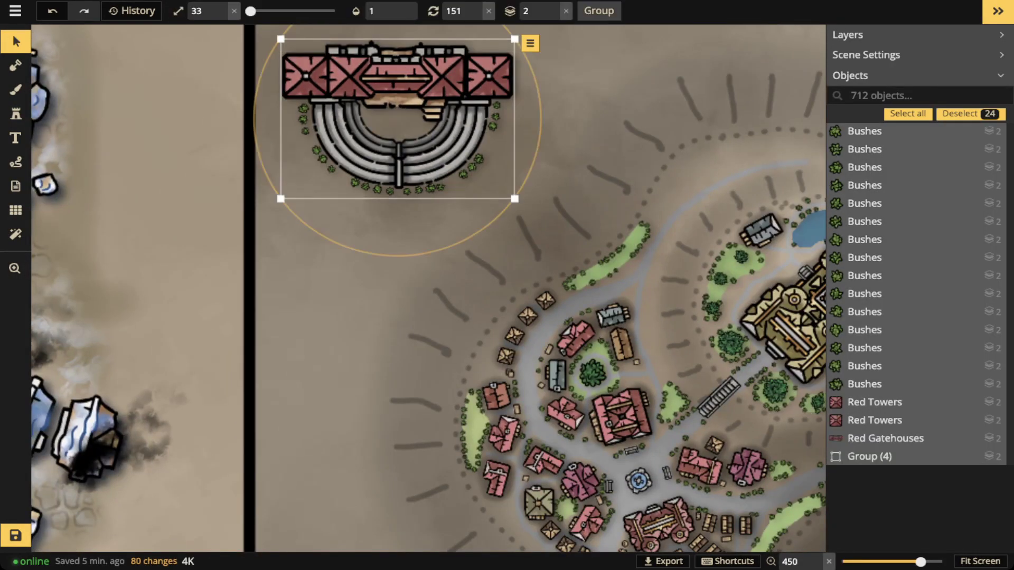
key("ctrl+g")
scroll(453, 160, "down", 3)
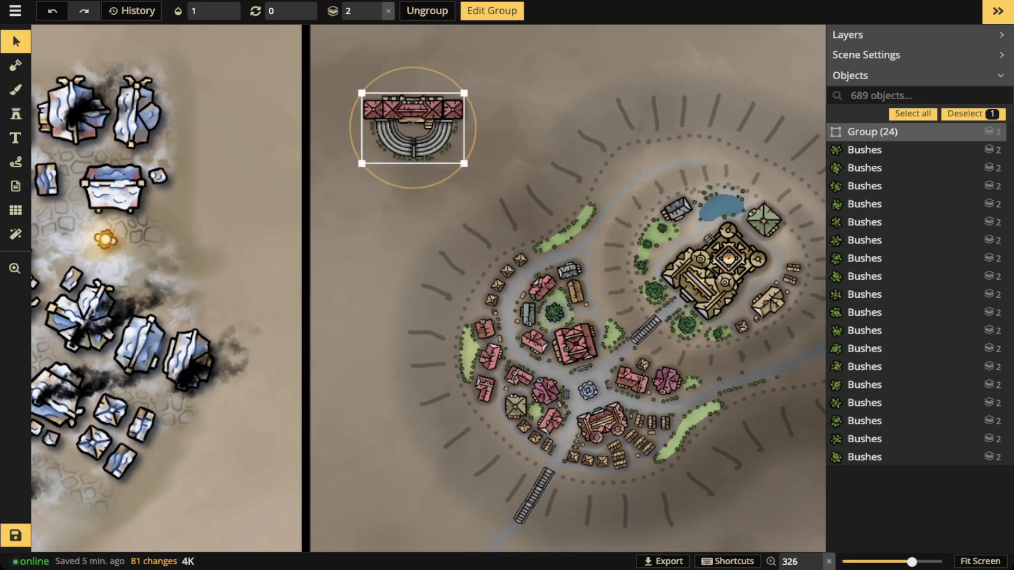
Delete the large red building with round towers south of the town's fountain.
scroll(461, 186, "up", 5)
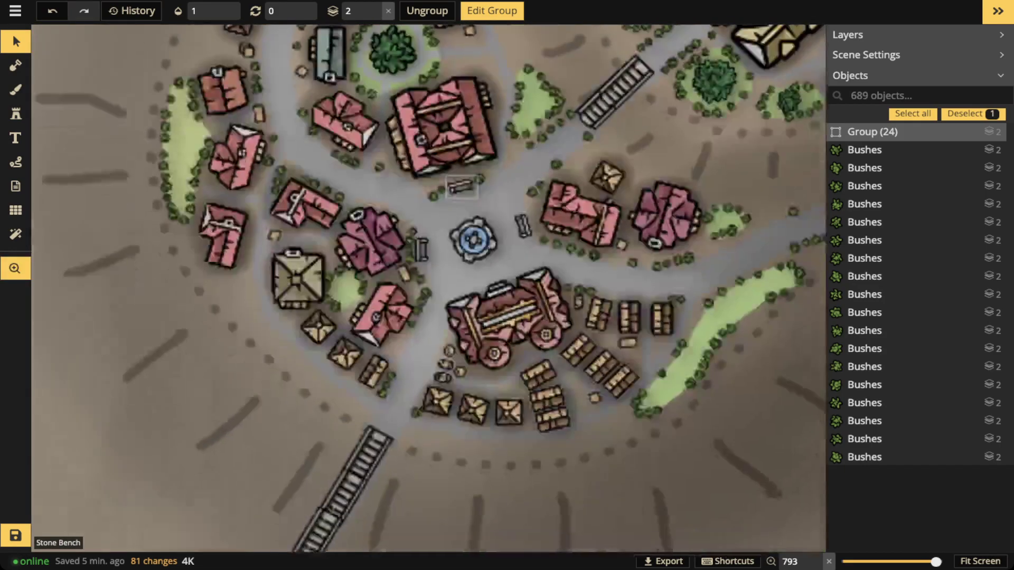
left_click(509, 316)
key("Delete")
Move the grouped theater from the open ground into the cleared plot south of the fountain.
left_click_drag(339, 197, 355, 377)
scroll(355, 377, "down", 1)
left_click_drag(227, 132, 344, 472)
left_click_drag(217, 196, 260, 337)
left_click_drag(260, 337, 490, 339)
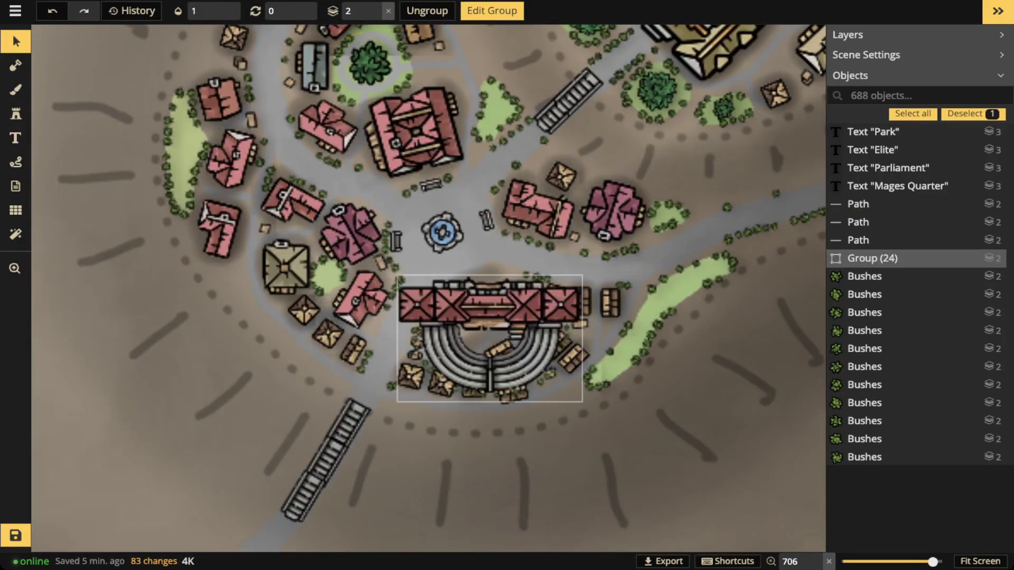
Shrink the theater group, rotate it to 150 degrees and fit it between the fountain and the small houses.
scroll(490, 338, "down", 5)
scroll(490, 339, "up", 15)
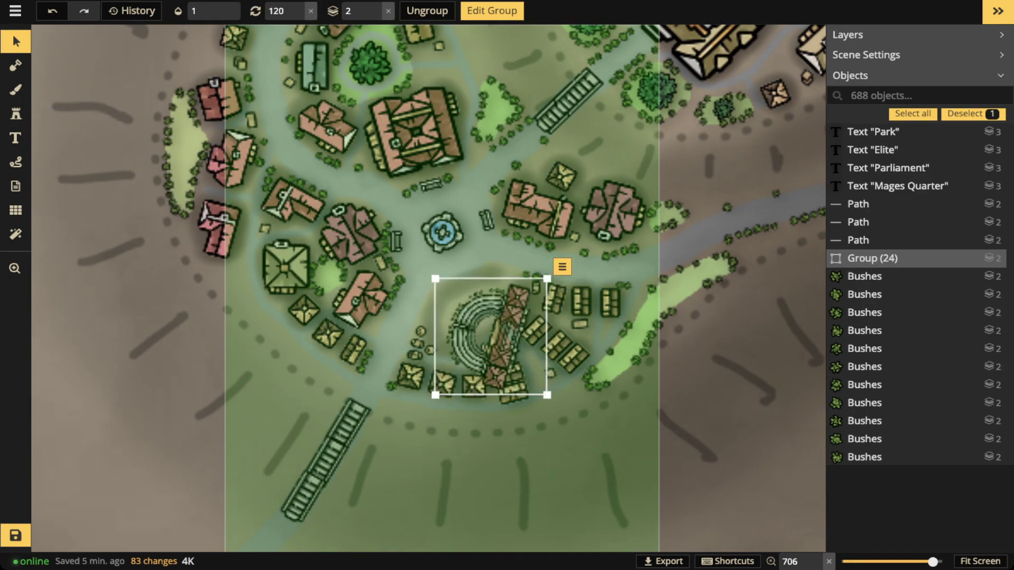
scroll(489, 338, "up", 3)
left_click_drag(490, 339, 480, 310)
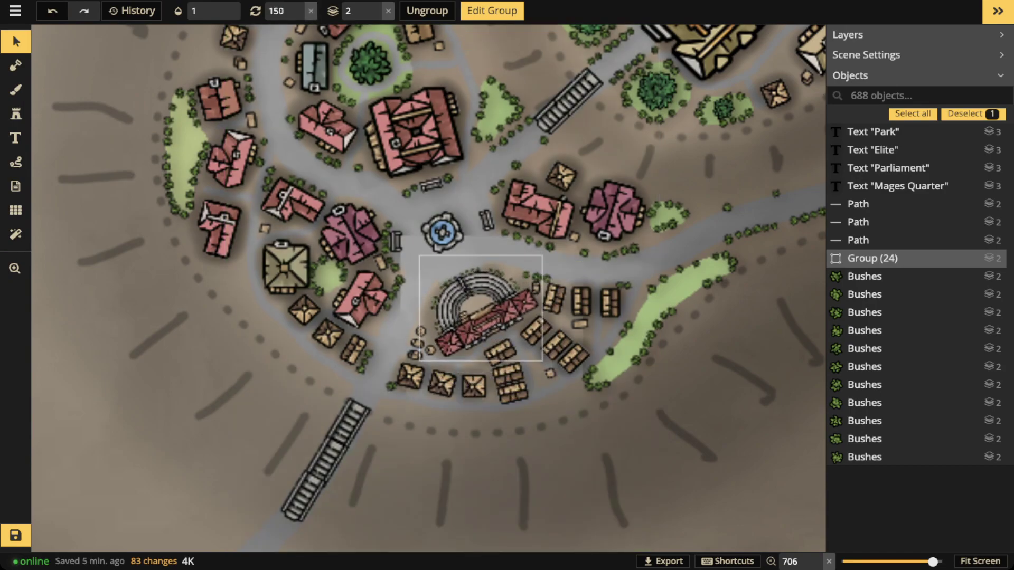
key("Escape")
Check the theater's placement within the town and save the map.
scroll(380, 259, "down", 3)
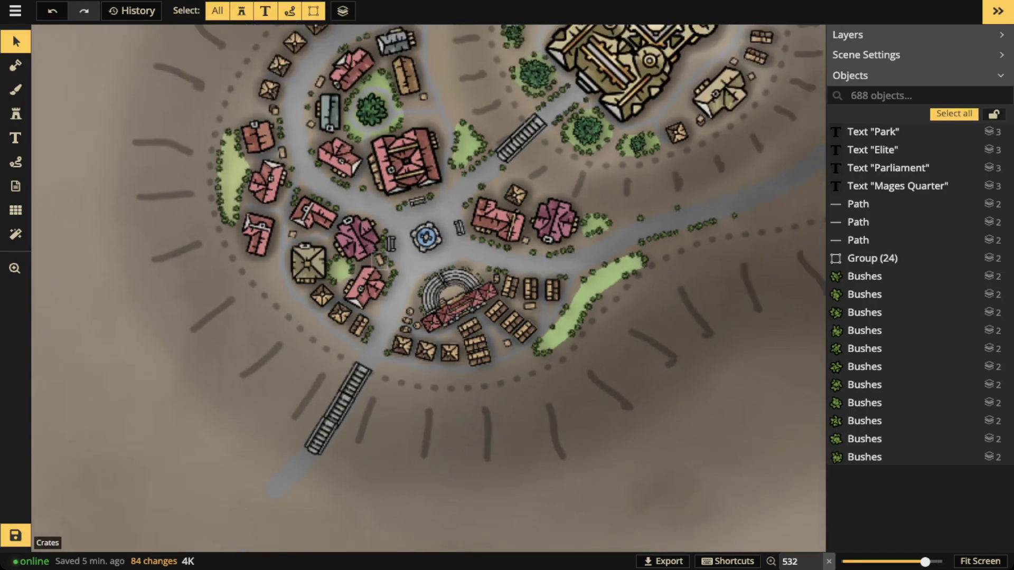
scroll(520, 392, "up", 3)
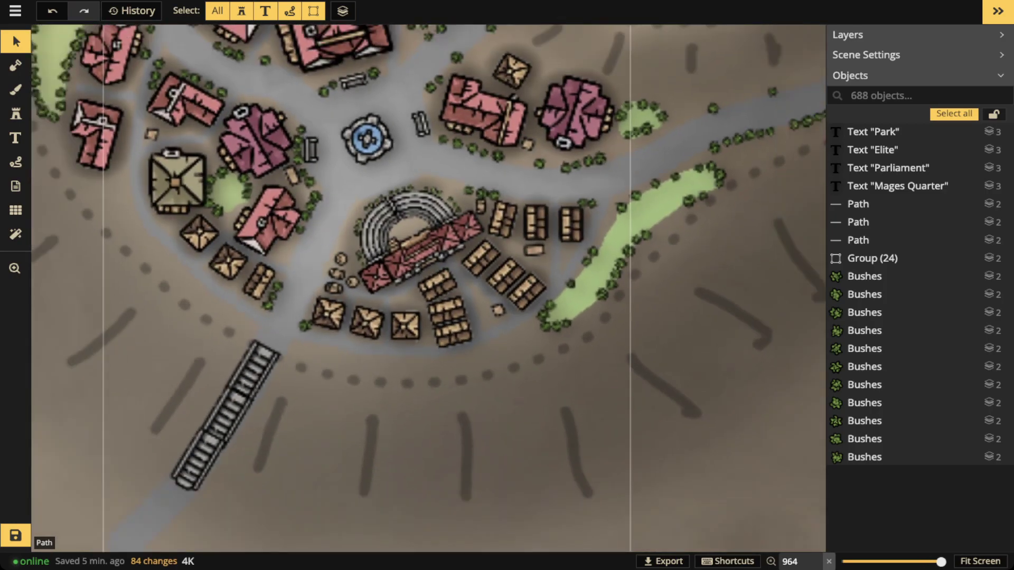
scroll(401, 230, "down", 3)
left_click_drag(401, 230, 481, 323)
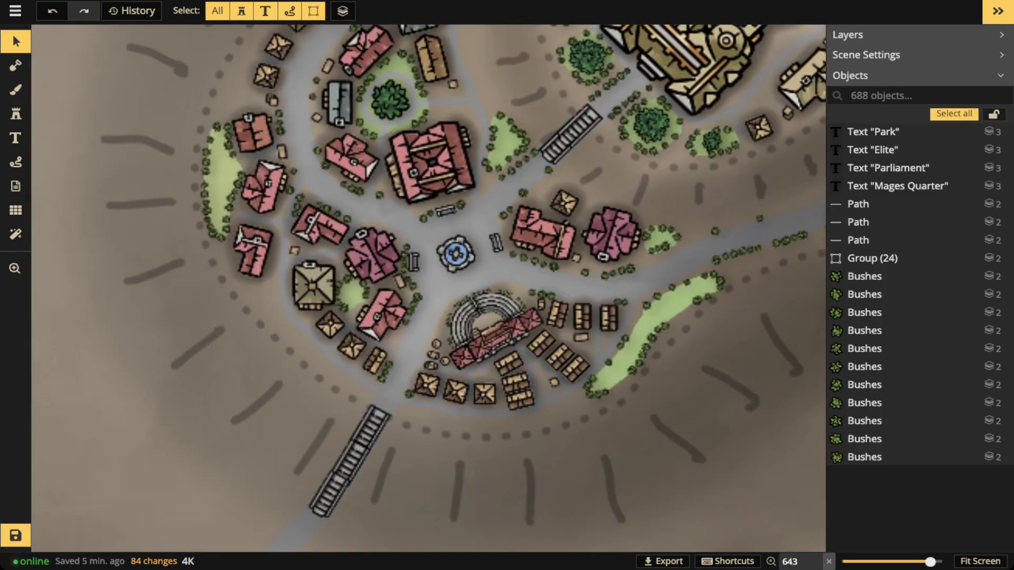
scroll(394, 264, "down", 3)
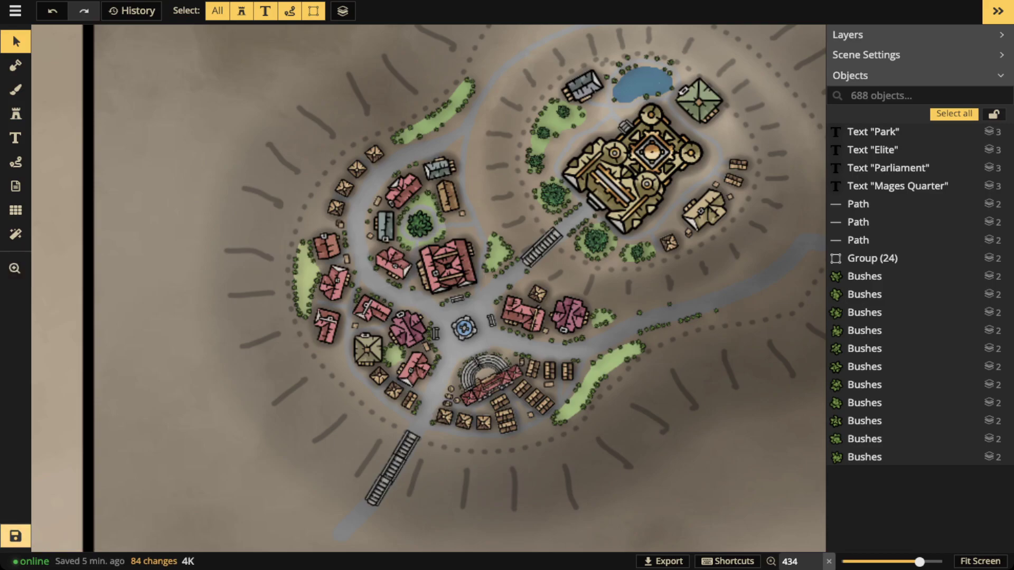
key("ctrl+s")
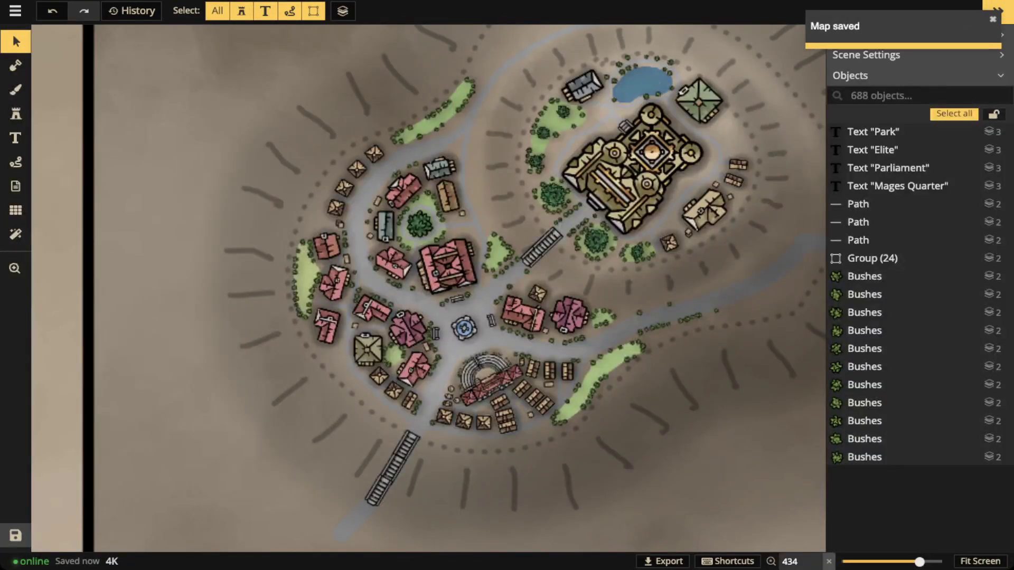
Limit selection to paths, copy the town's northeastern hill and road paths, and paste them into the empty cell below Theater.
scroll(399, 80, "down", 5)
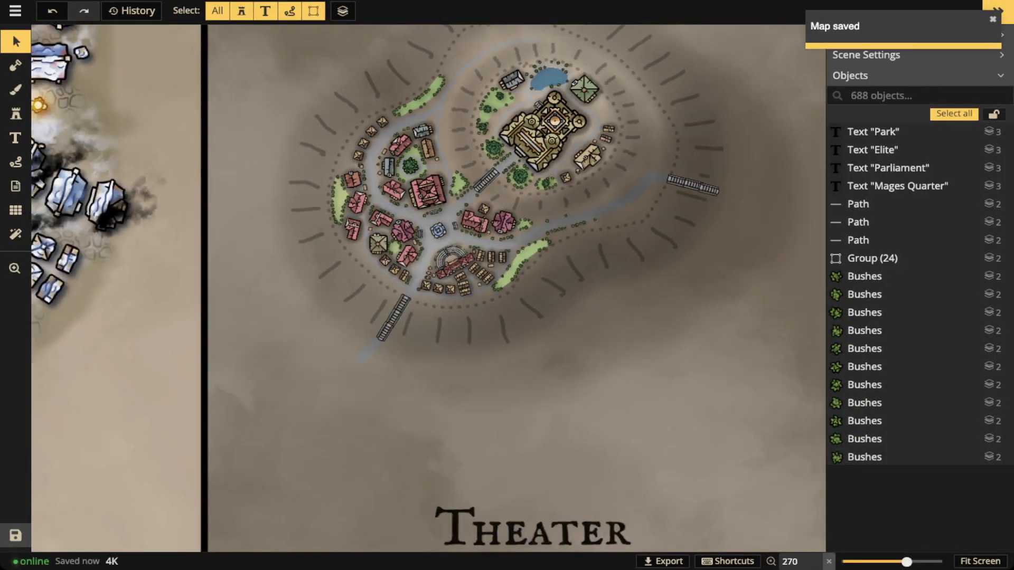
scroll(583, 338, "down", 4)
left_click_drag(569, 228, 564, 299)
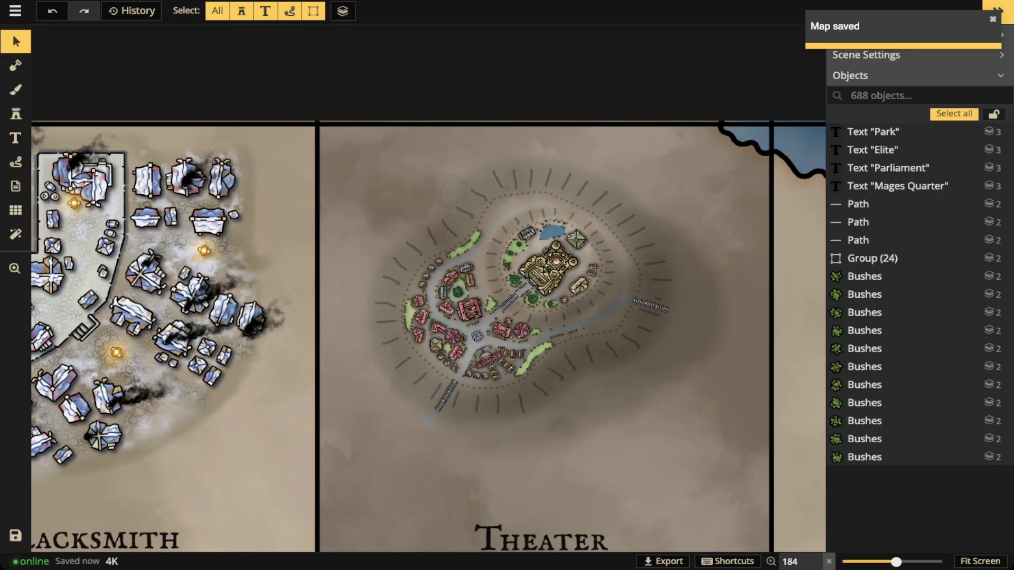
scroll(710, 338, "down", 1)
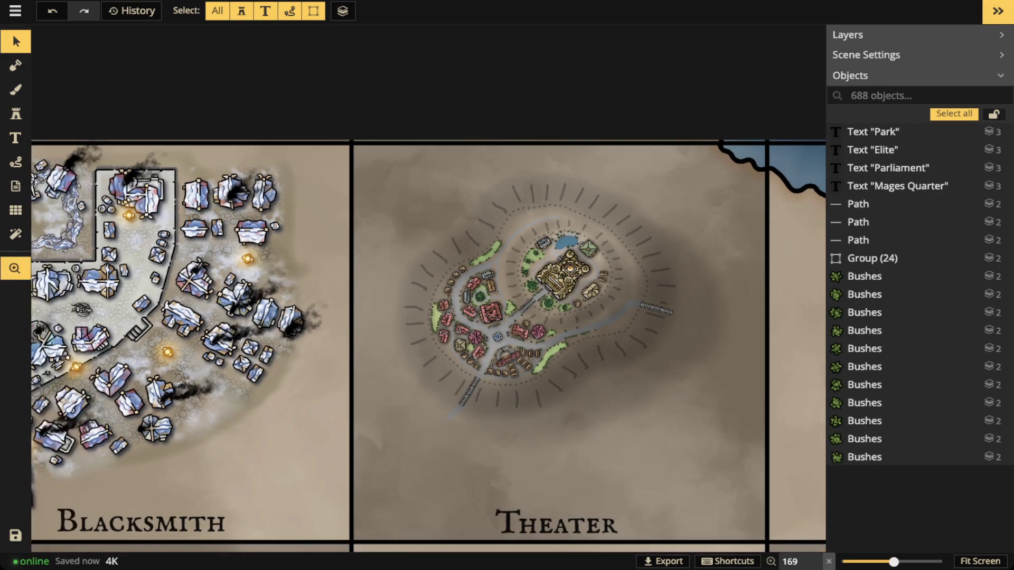
left_click_drag(710, 337, 698, 254)
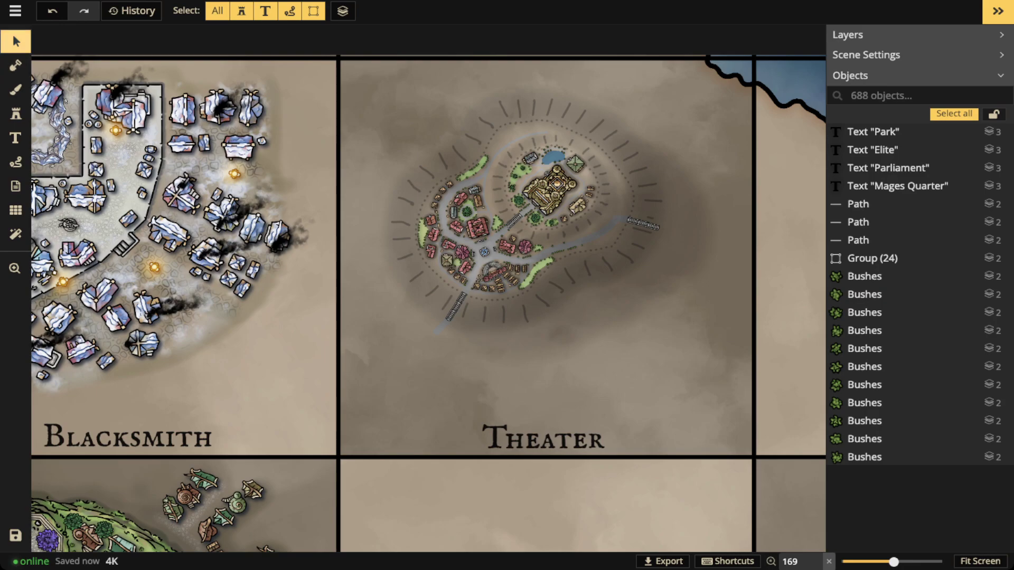
left_click(218, 10)
left_click(290, 11)
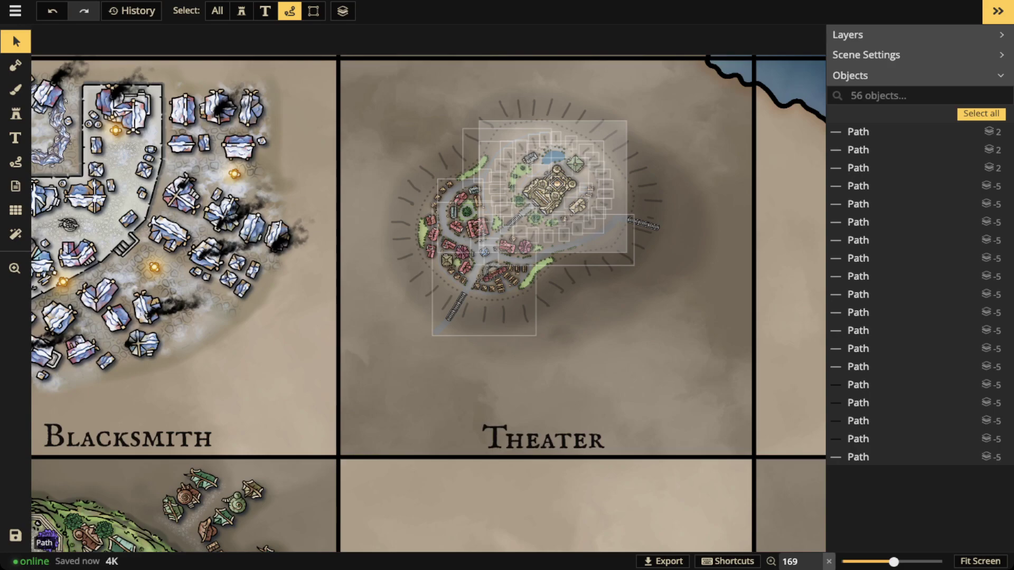
left_click_drag(479, 120, 626, 252)
key("ctrl+c")
key("ctrl+v")
left_click_drag(768, 452, 443, 398)
Delete the wide western and southern roads and the plaza from the copied paths.
scroll(442, 398, "up", 3)
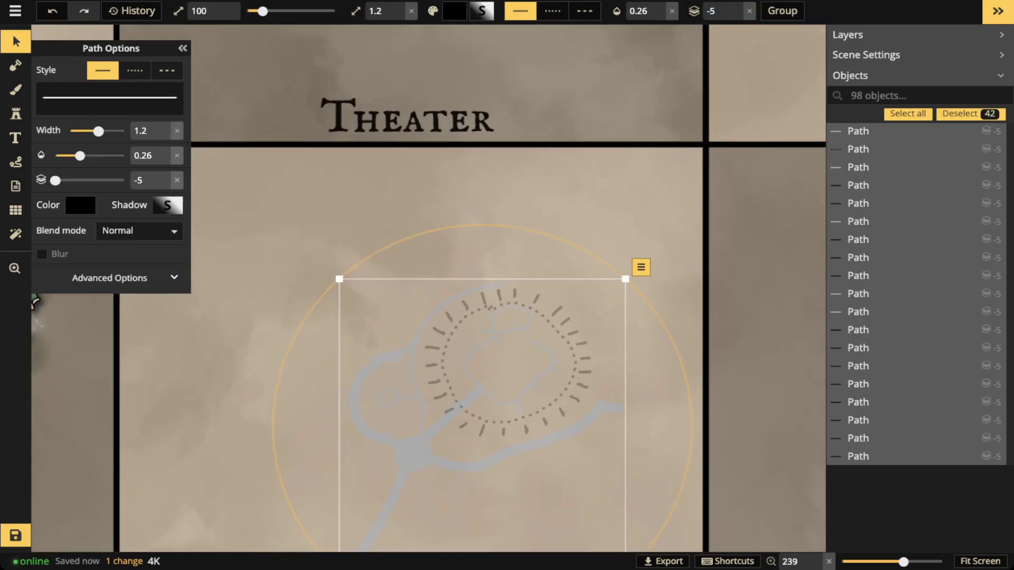
left_click(16, 41)
left_click(362, 423)
key("Delete")
left_click(414, 453)
key("Delete")
key("Delete")
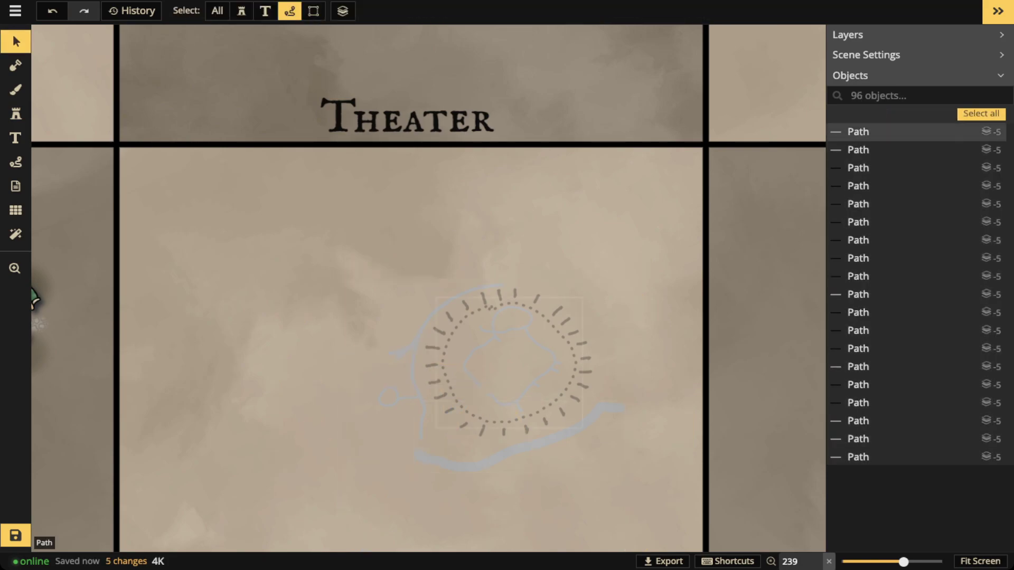
Delete the thin road outlines inside the copied dotted ring.
left_click(508, 364)
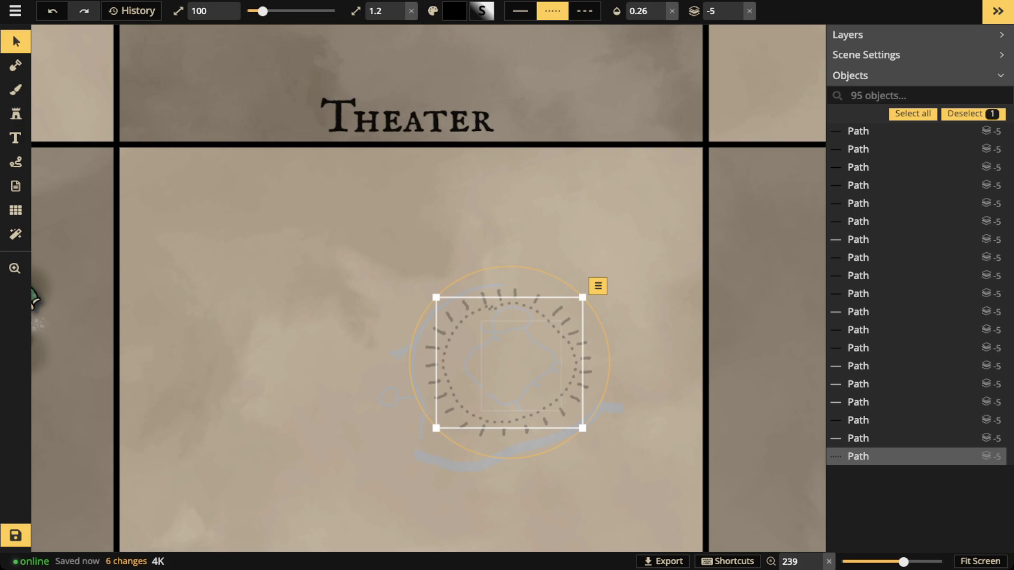
left_click(543, 351)
key("Delete")
left_click(528, 323)
key("Delete")
left_click(469, 354)
key("Delete")
left_click(536, 384)
key("Delete")
left_click(518, 407)
key("Delete")
left_click(555, 364)
key("Delete")
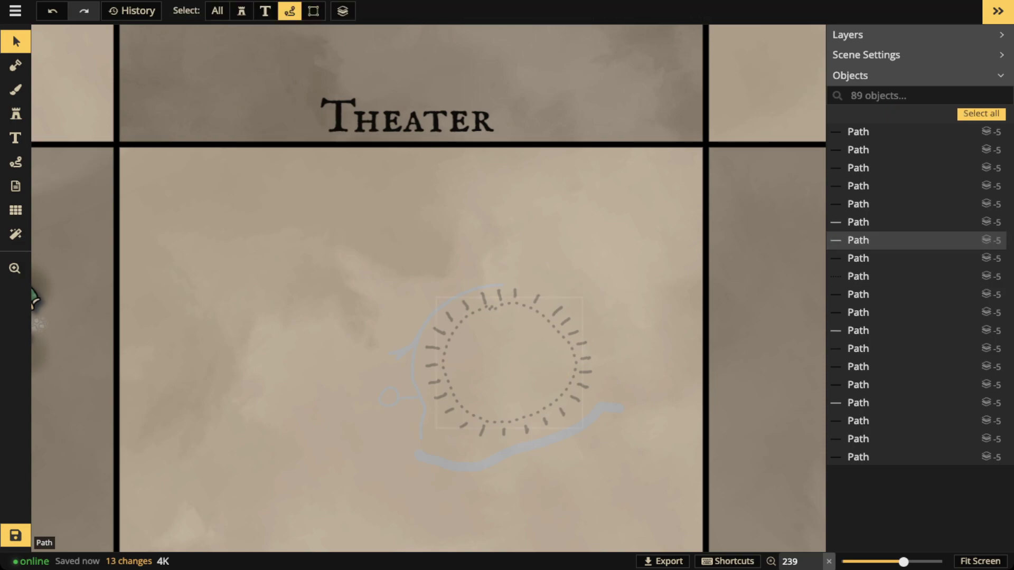
Delete the remaining copied road paths around the outside of the hatched ring.
left_click(432, 317)
key("Delete")
left_click(421, 400)
key("Delete")
left_click(398, 398)
key("Delete")
left_click(412, 347)
key("Delete")
left_click(411, 346)
key("Delete")
left_click(488, 460)
key("Delete")
Group the dotted ring with its hill strokes and move it onto the open ground southeast of the Theater town.
left_click_drag(363, 267, 627, 480)
left_click(781, 11)
scroll(417, 304, "down", 3)
key("space")
left_click_drag(449, 327, 495, 265)
scroll(456, 238, "down", 3)
key("space")
key("Escape")
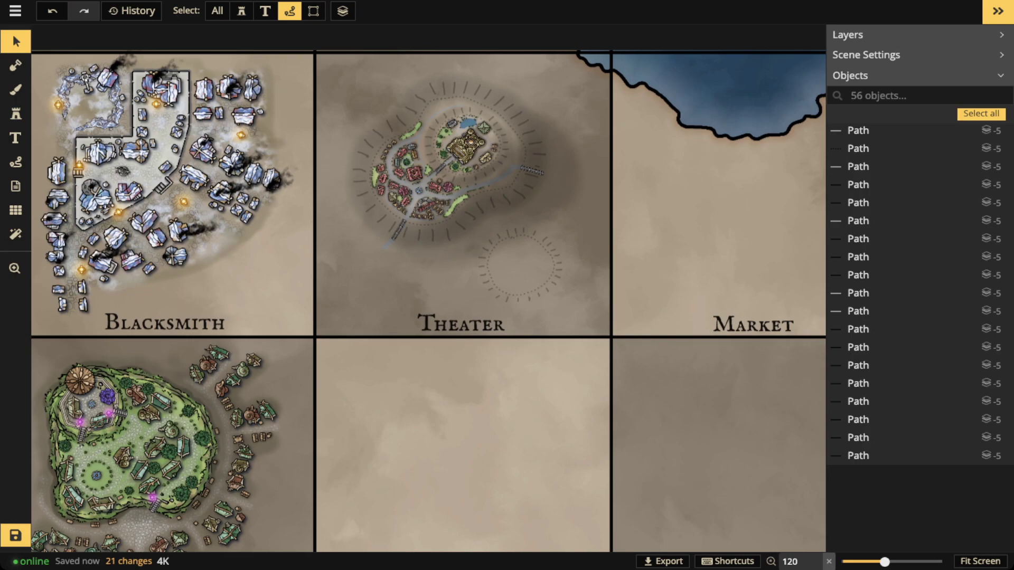
Allow all object types to be selected and shift the ring group toward the Theater cell's southeast corner.
scroll(517, 265, "up", 2)
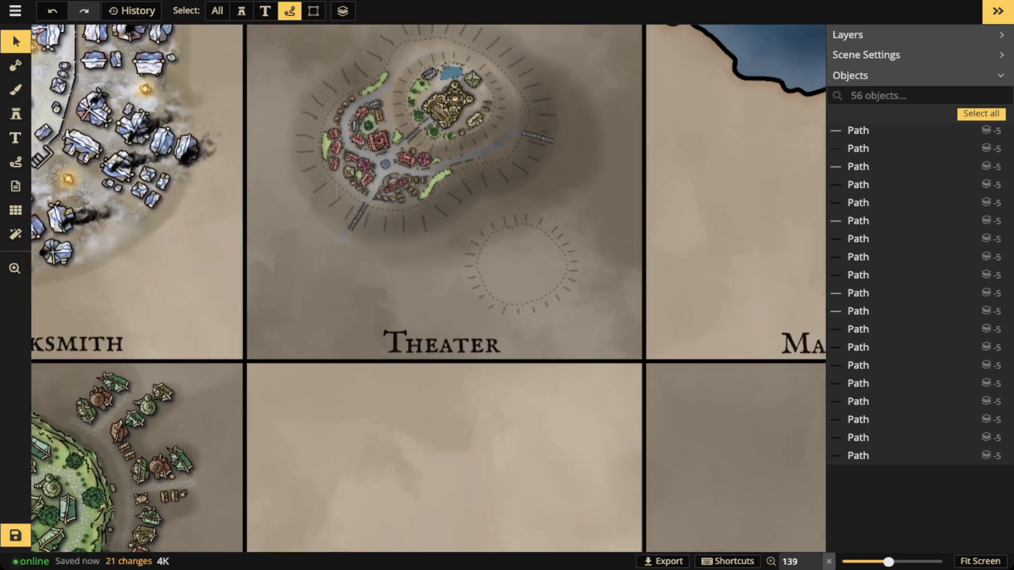
left_click(216, 11)
left_click_drag(522, 264, 568, 296)
scroll(481, 242, "down", 3)
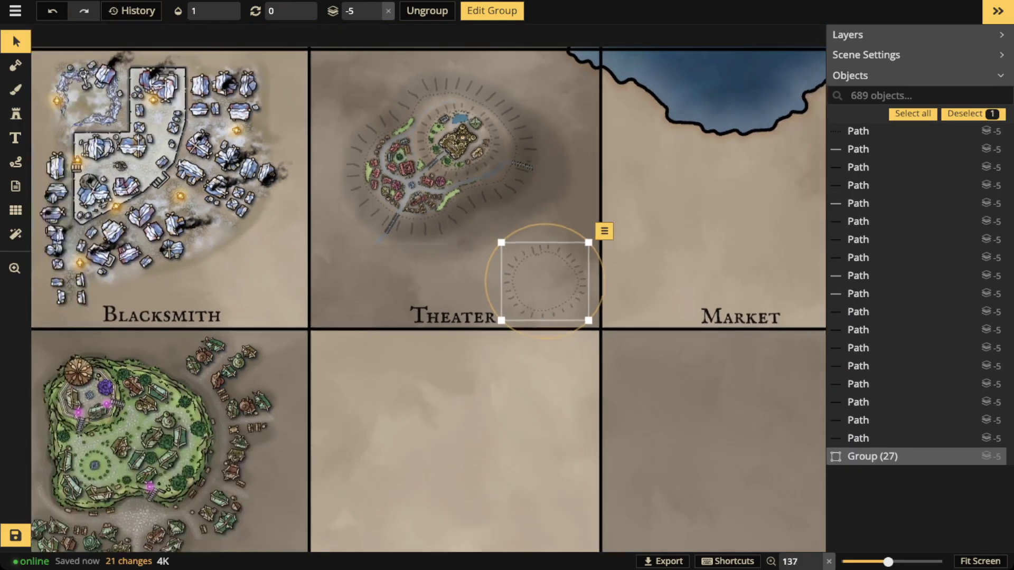
key("Escape")
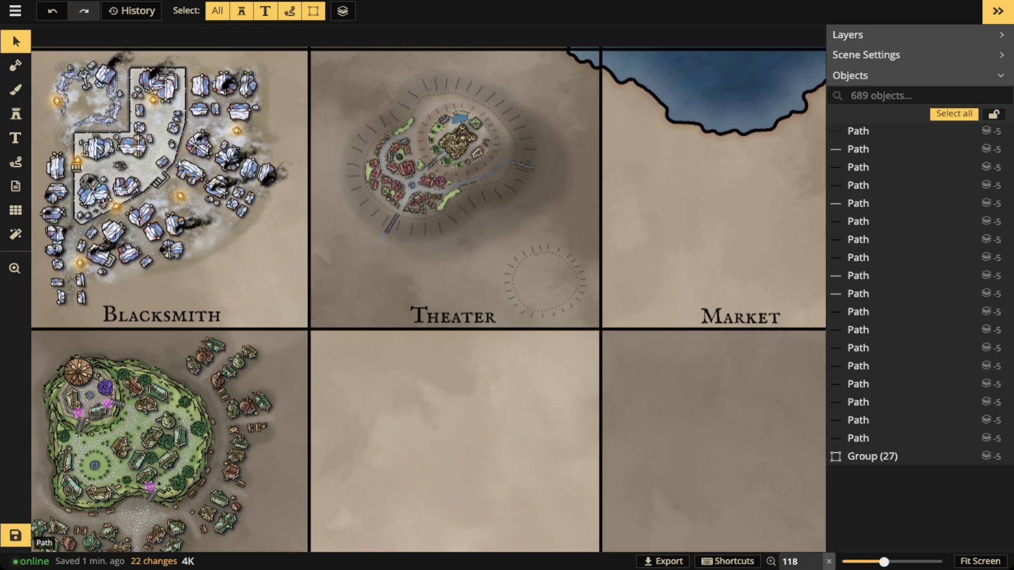
left_click(16, 114)
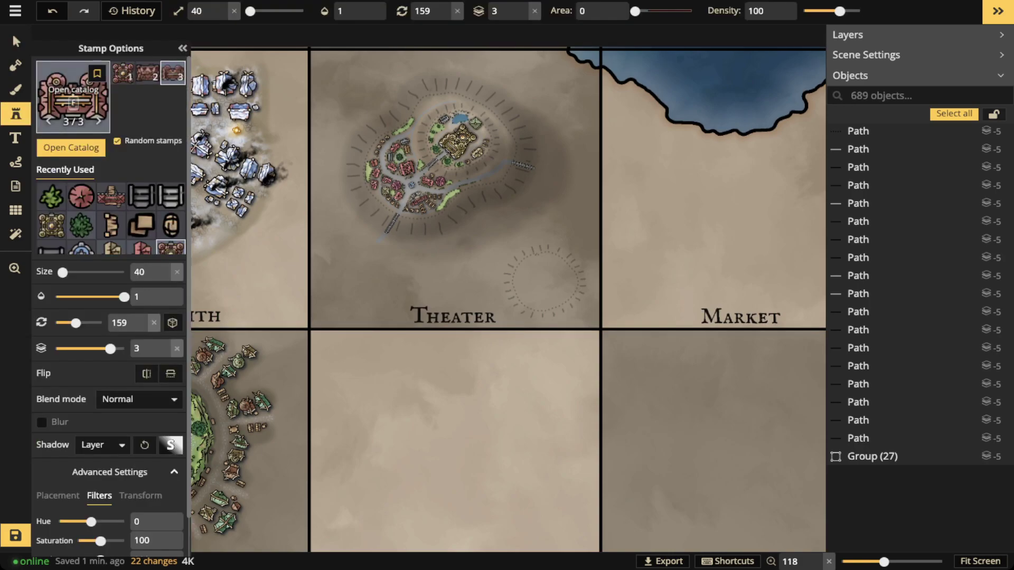
left_click(74, 98)
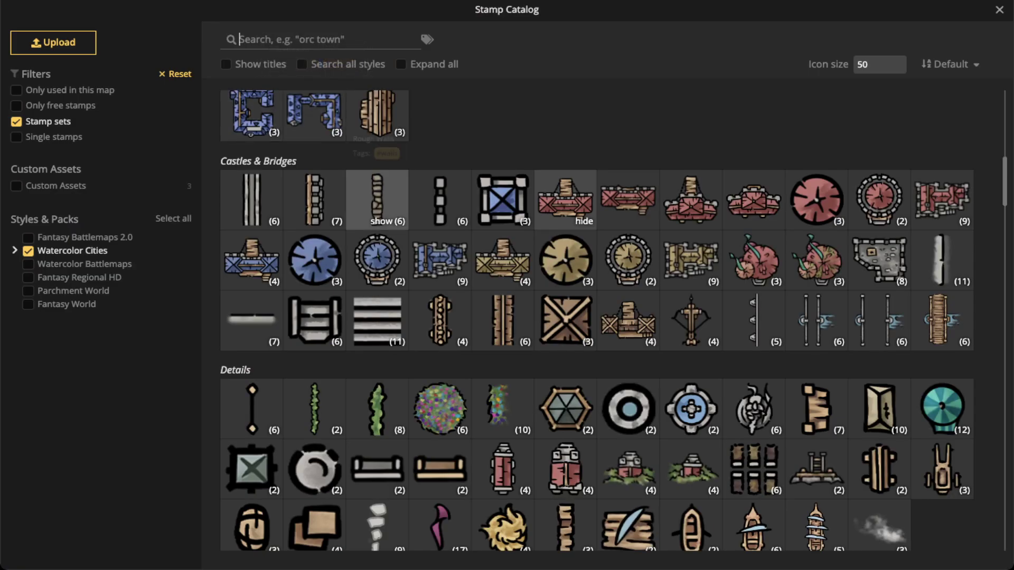
key("Escape")
scroll(434, 264, "up", 4)
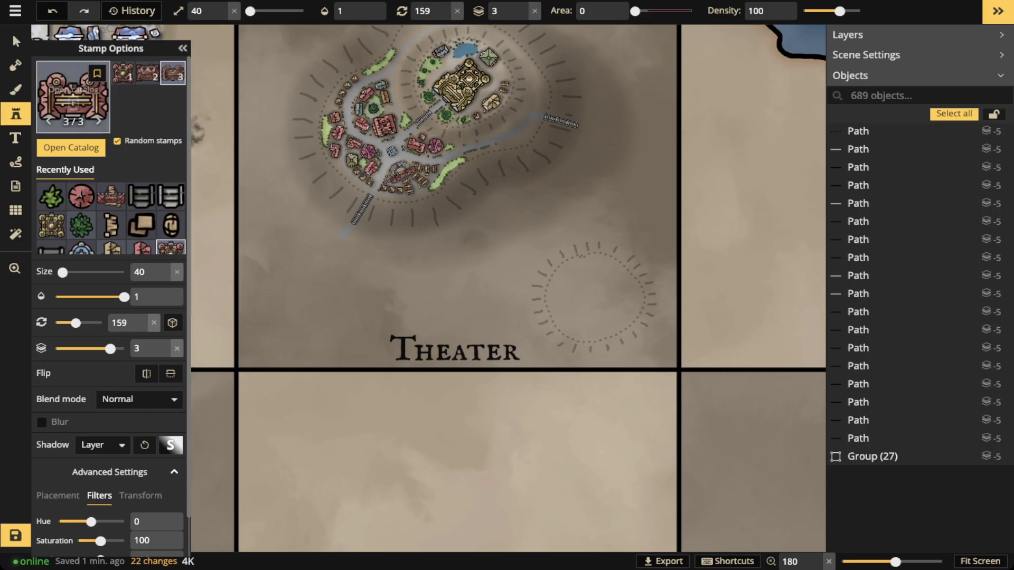
left_click(73, 97)
left_click(565, 199)
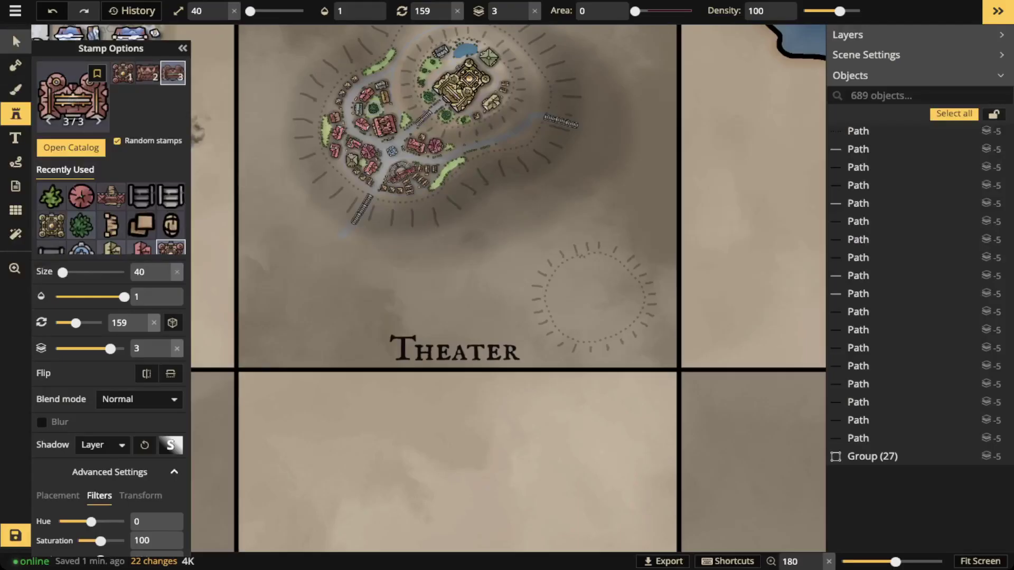
Reuse the existing road's path style, width 4.2 with Hue blend, to draw a road from the town's southwest stairs into the cell below.
left_click(16, 41)
left_click(378, 183)
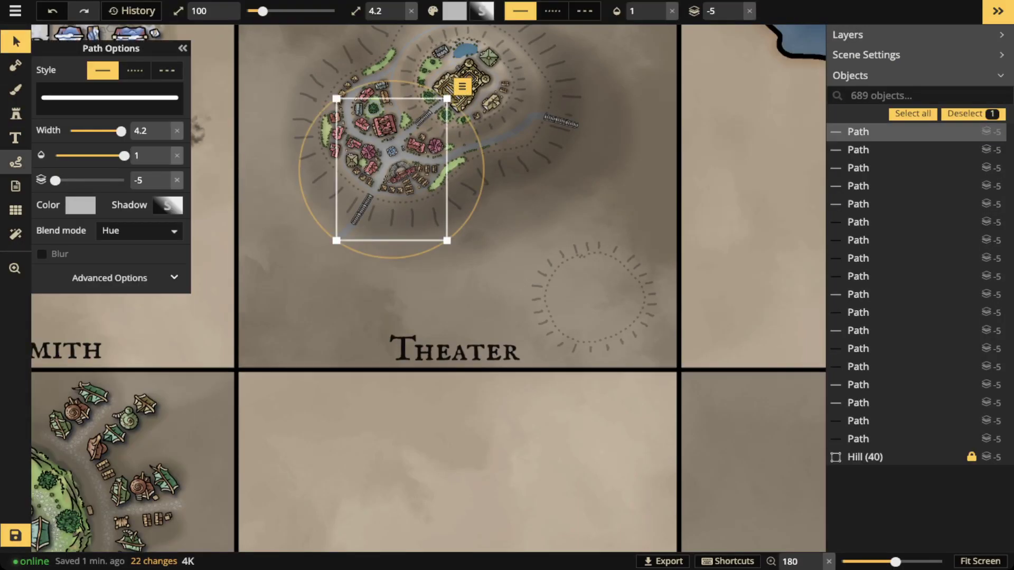
left_click(16, 162)
scroll(515, 202, "down", 2)
scroll(535, 139, "up", 1)
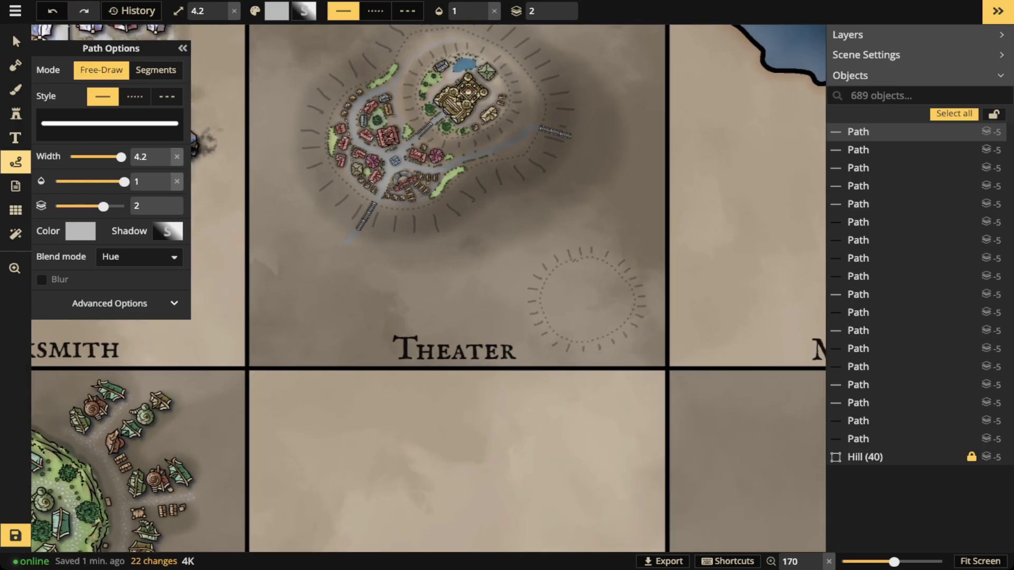
scroll(517, 158, "down", 4)
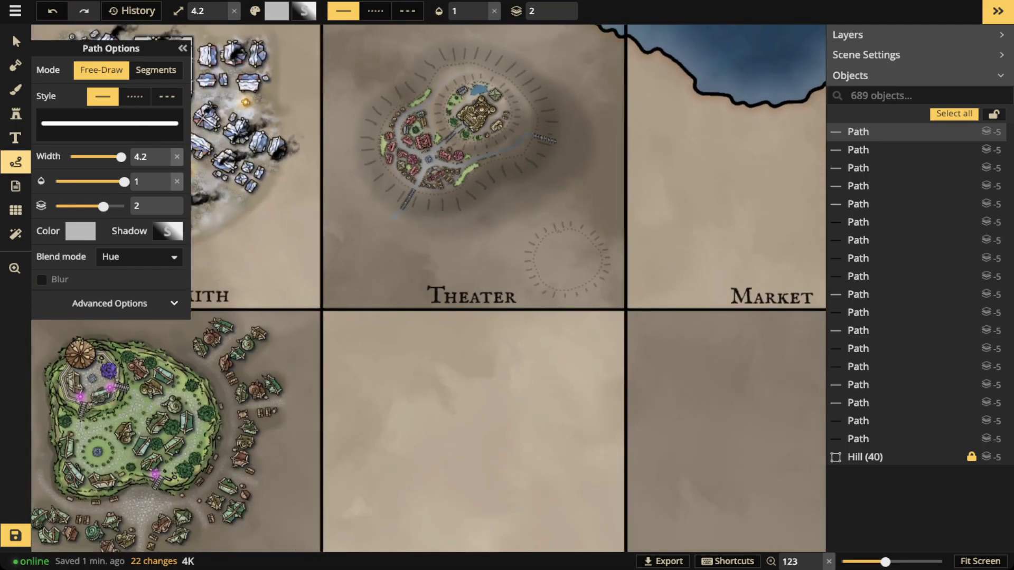
left_click_drag(395, 214, 389, 222)
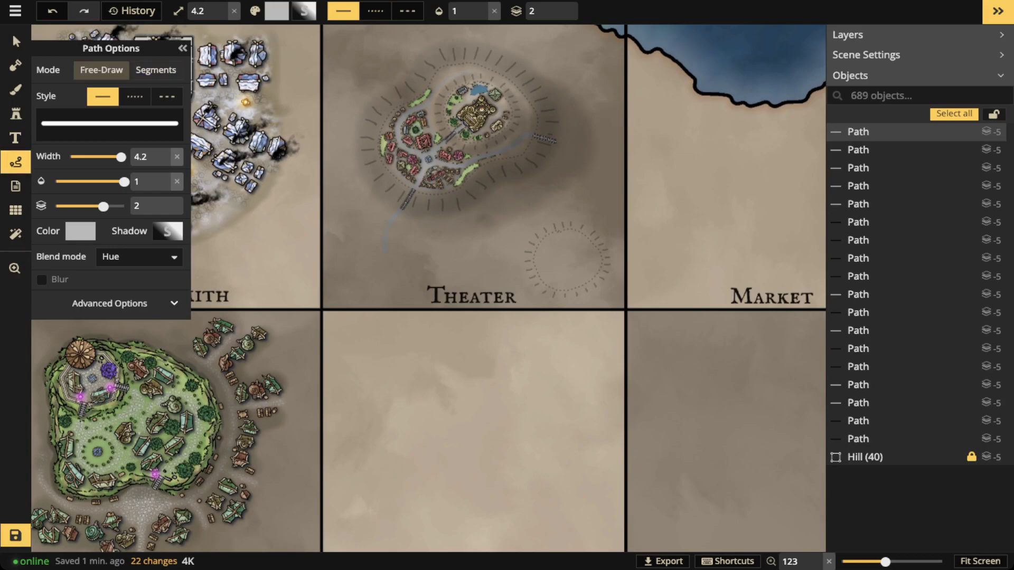
left_click_drag(475, 400, 510, 422)
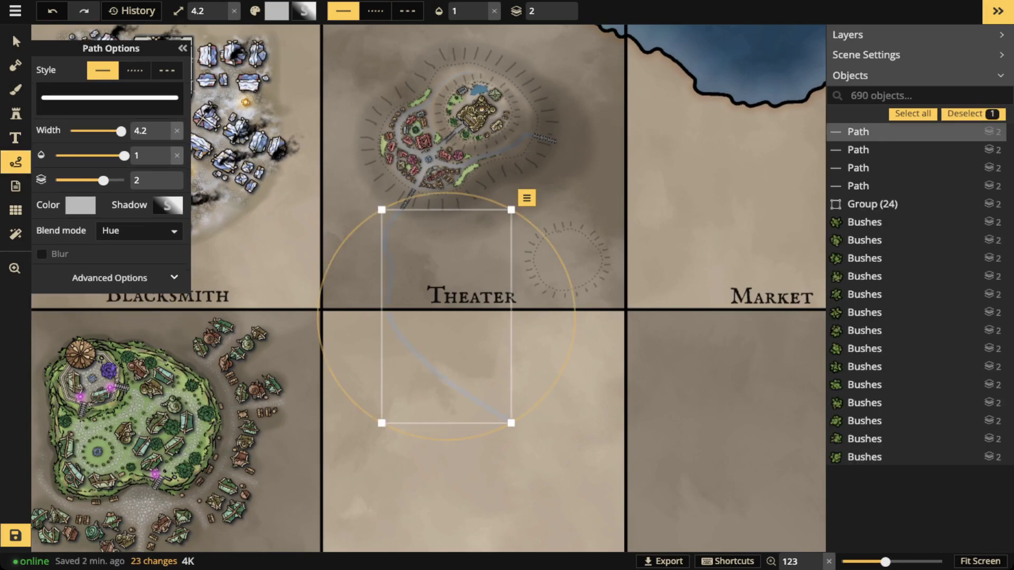
key("Escape")
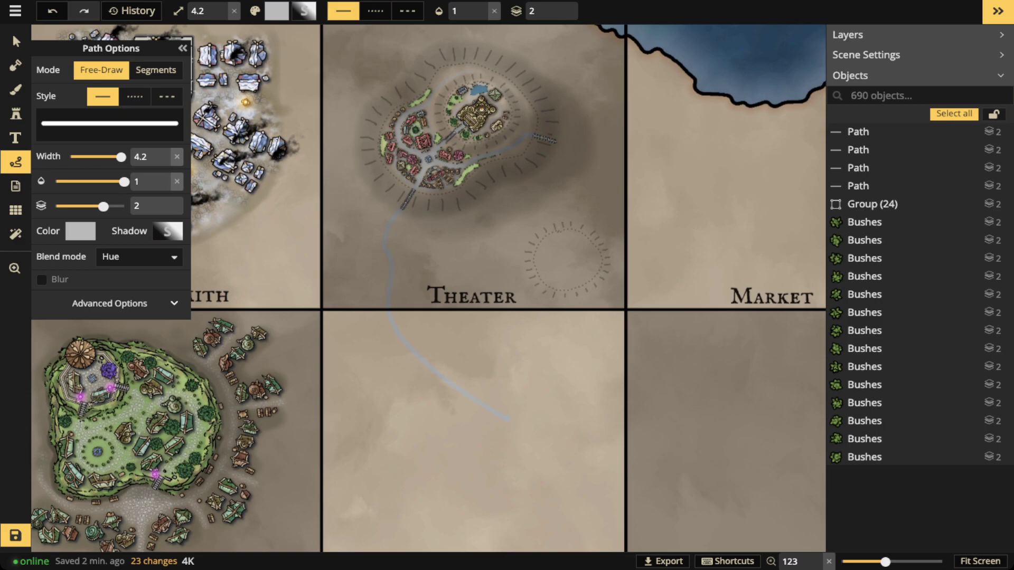
Draw a freehand ring road around the outside of the Theater town's hatched hill, joining the southern road.
left_click_drag(392, 218, 368, 208)
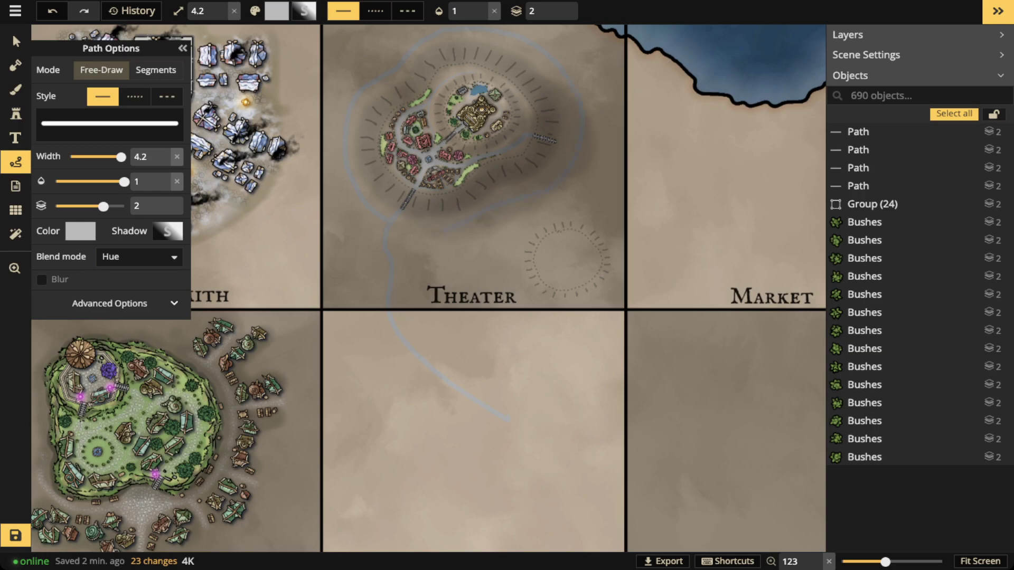
left_click_drag(509, 419, 511, 420)
key("Escape")
Draw four short side roads outward from the ring road's northeast and east sides toward the cell edges.
key("space")
left_click_drag(478, 237, 474, 419)
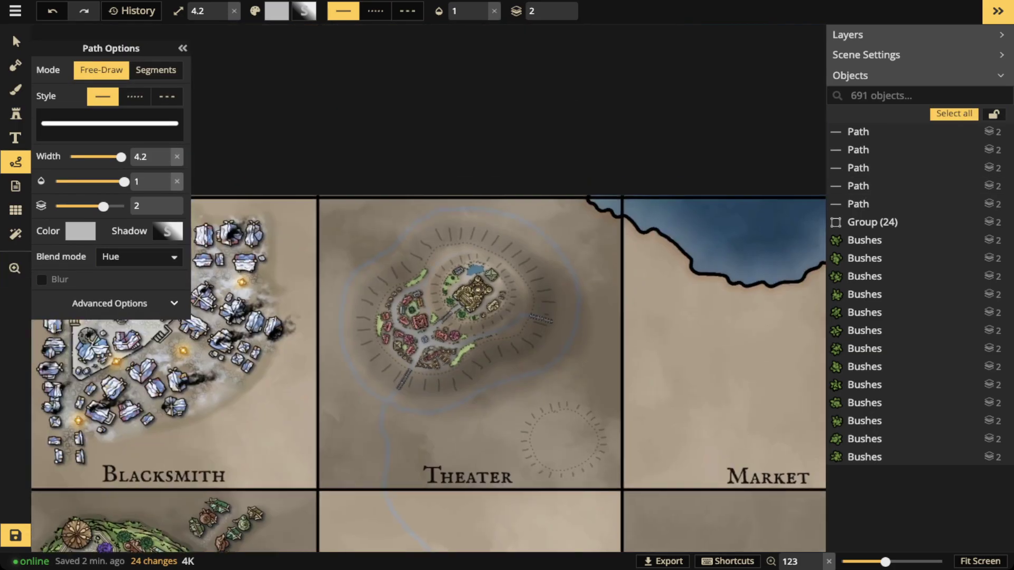
left_click_drag(521, 218, 547, 188)
key("Escape")
left_click_drag(614, 222, 616, 220)
key("Escape")
left_click_drag(581, 301, 638, 292)
key("Escape")
left_click_drag(574, 340, 632, 348)
key("Escape")
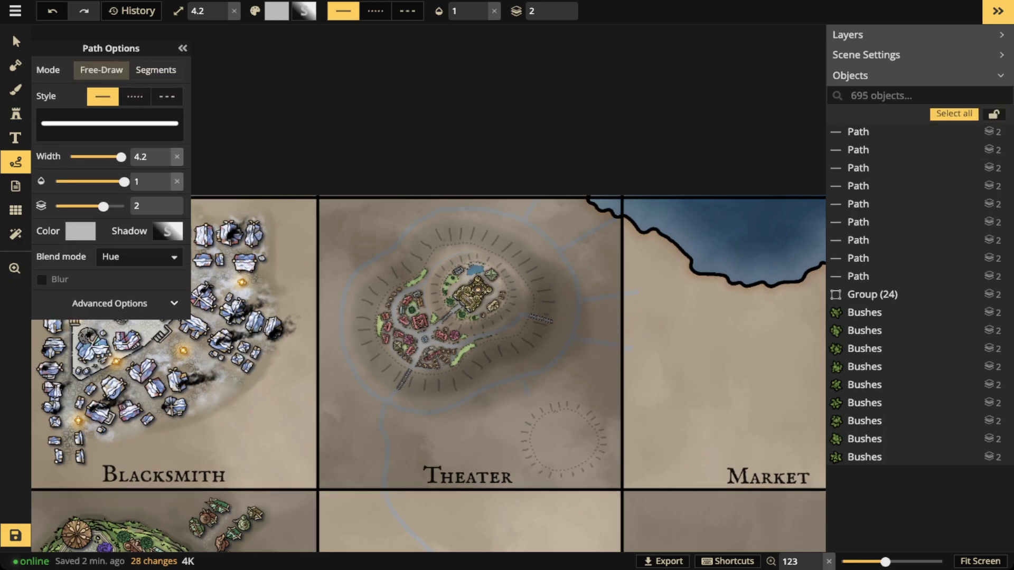
Draw three side roads from the ring road toward the small dotted hill, the Theater label and the cell's west edge.
left_click_drag(524, 376, 546, 425)
key("Escape")
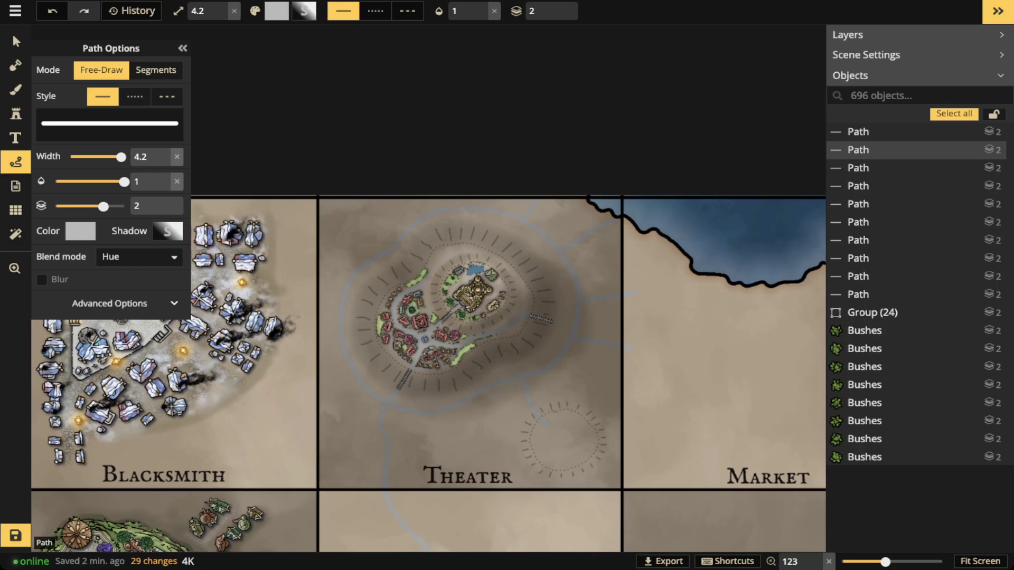
left_click_drag(478, 454, 484, 465)
key("Escape")
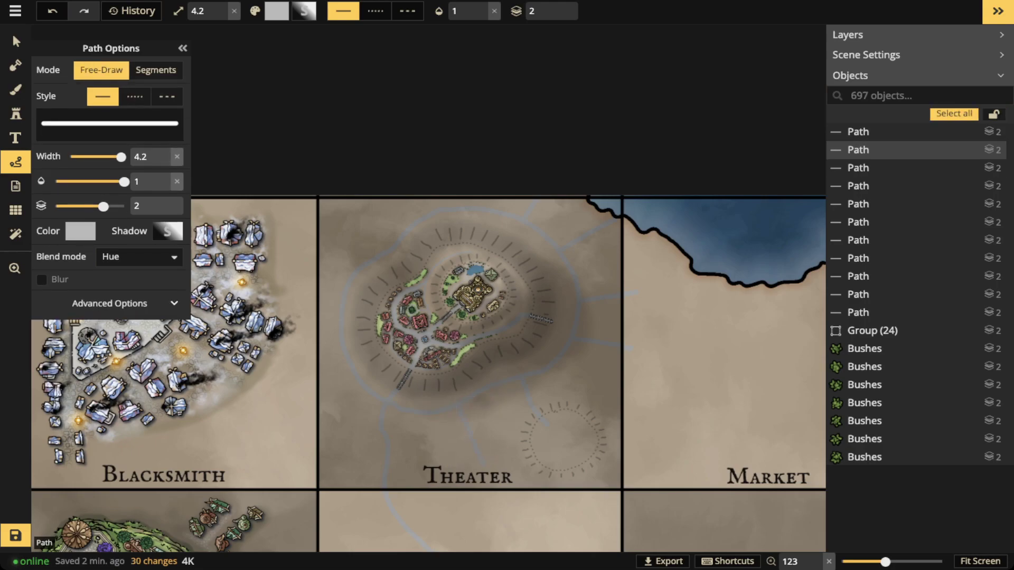
left_click_drag(332, 409, 327, 414)
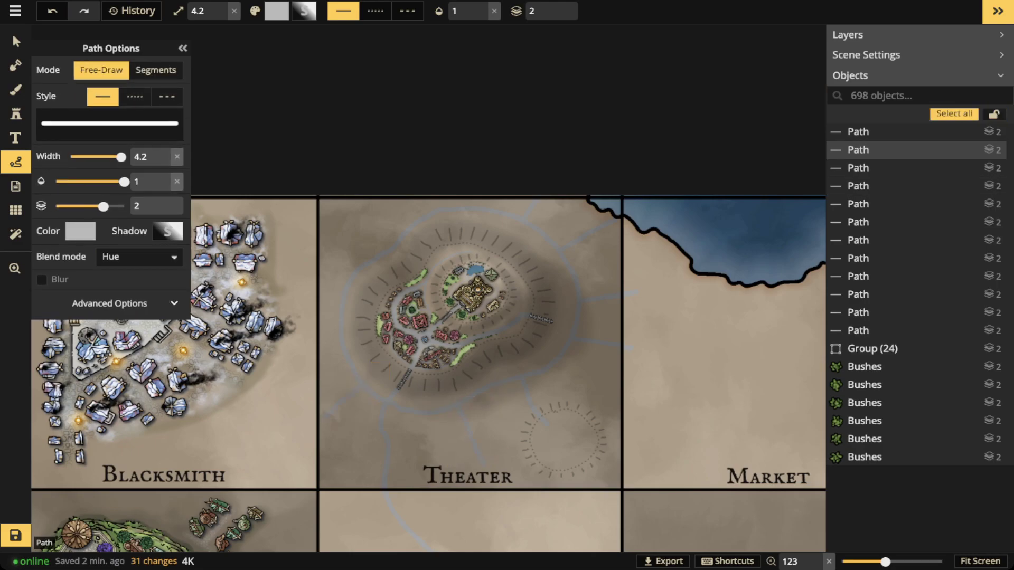
Draw three side roads from the ring road's northwest and north sides out to the cell edges.
left_click_drag(335, 229, 323, 219)
key("Escape")
left_click_drag(414, 219, 400, 199)
key("Escape")
left_click_drag(481, 210, 489, 199)
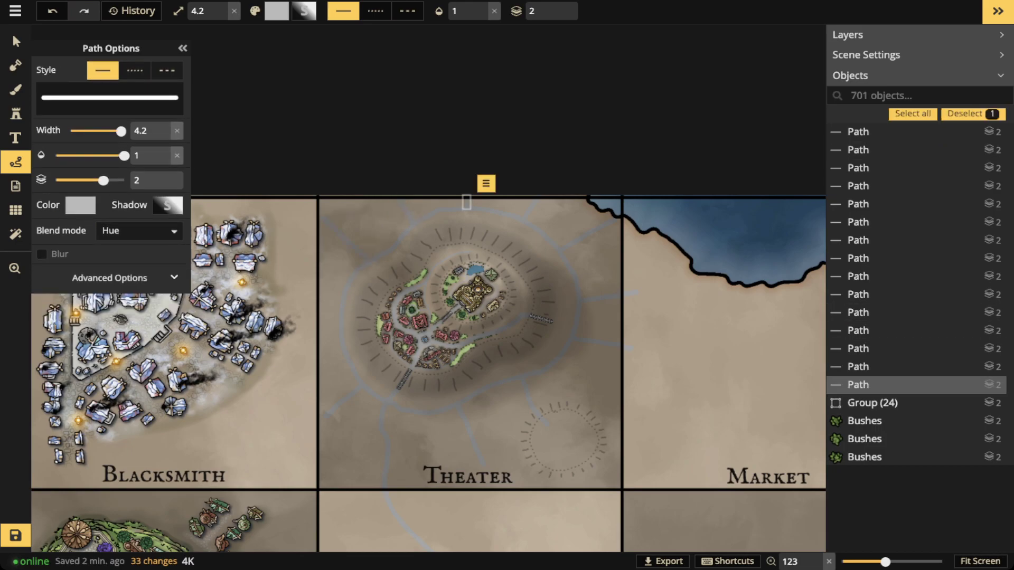
key("Escape")
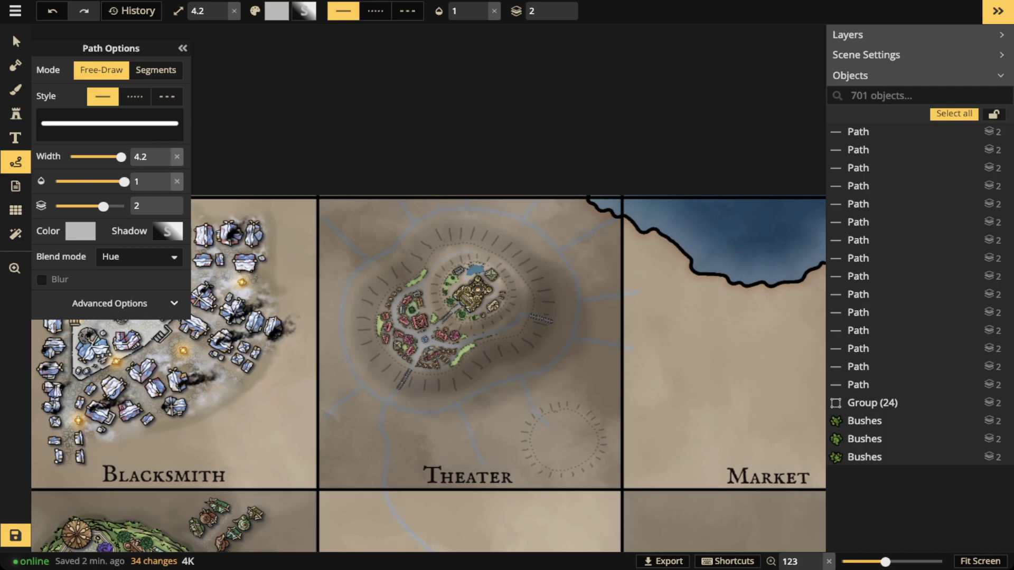
Choose the Medium Red Clusters house stamp and place one at size 40, rotated 315°, outside the ring road beside the northwest side road.
left_click(16, 113)
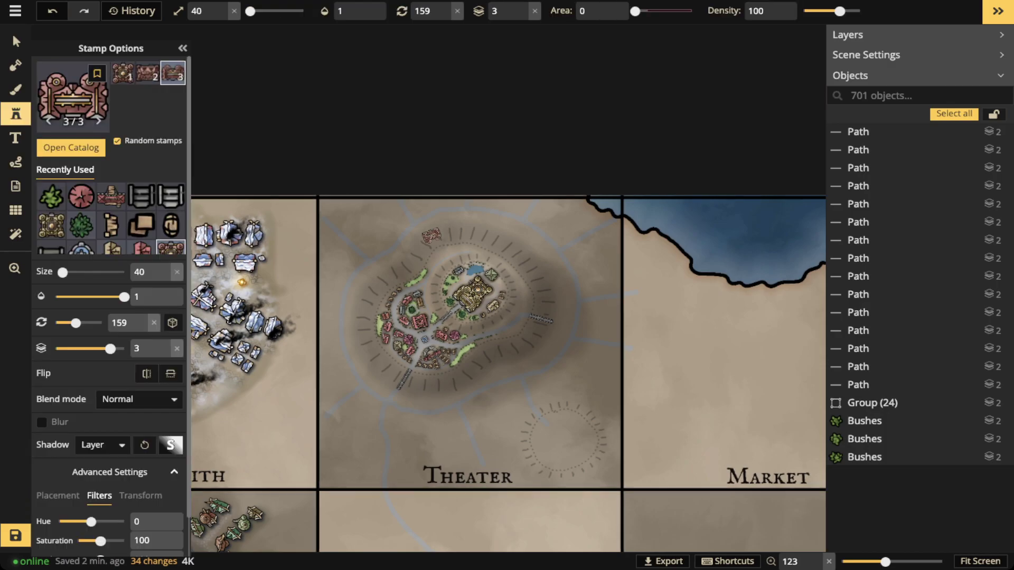
left_click(74, 97)
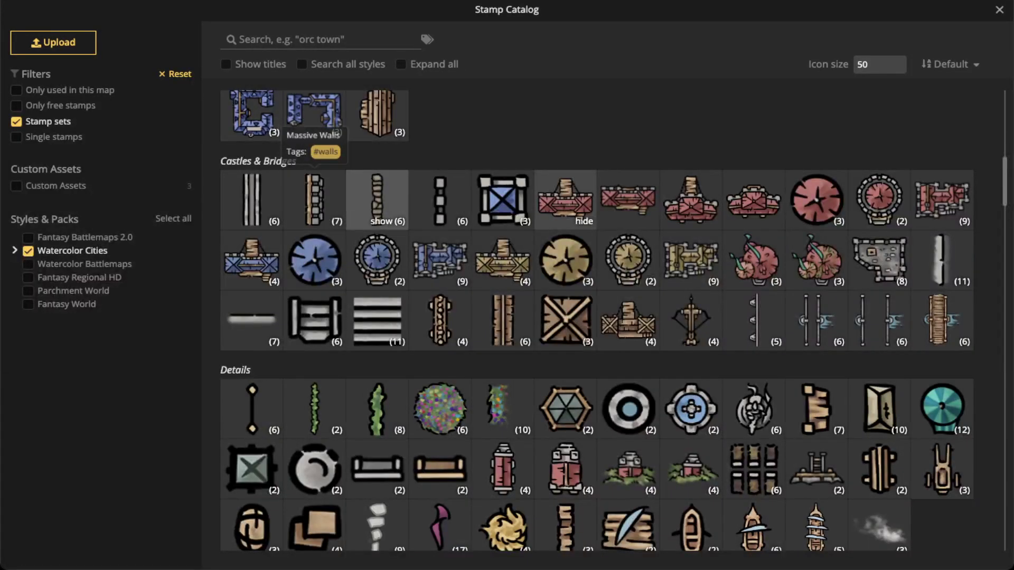
scroll(565, 481, "up", 2)
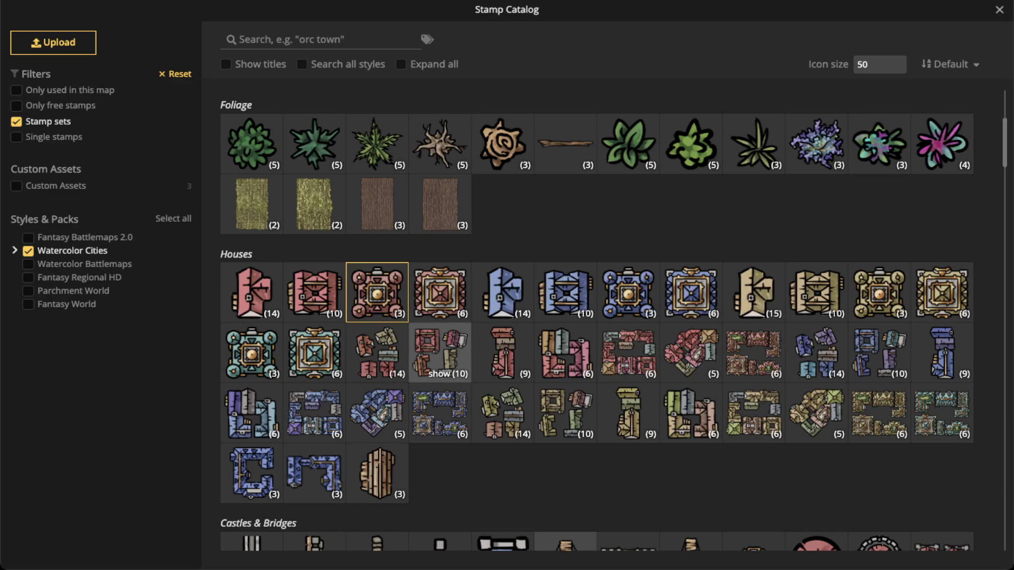
left_click(439, 351)
scroll(387, 300, "up", 5)
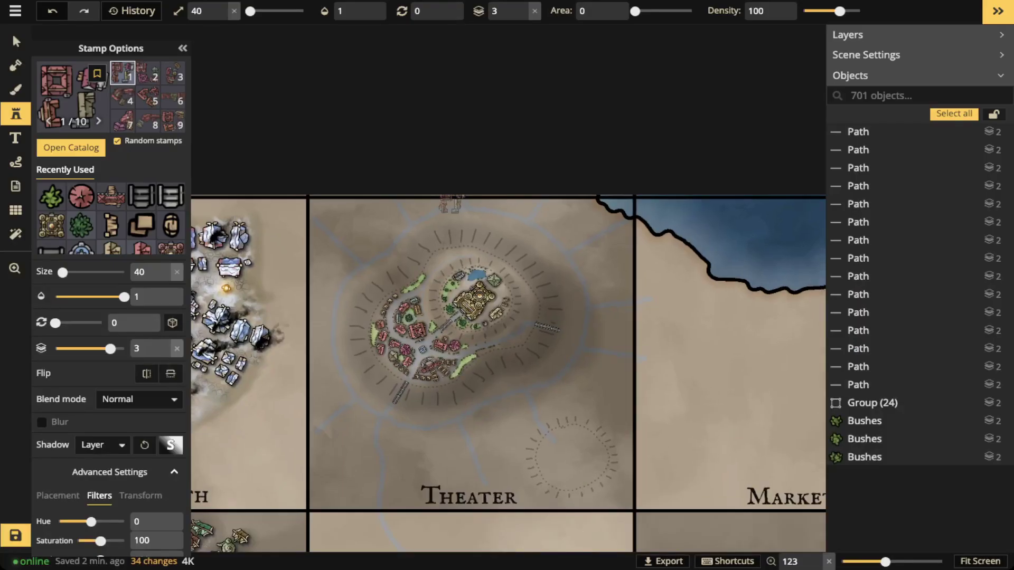
scroll(374, 290, "up", 3)
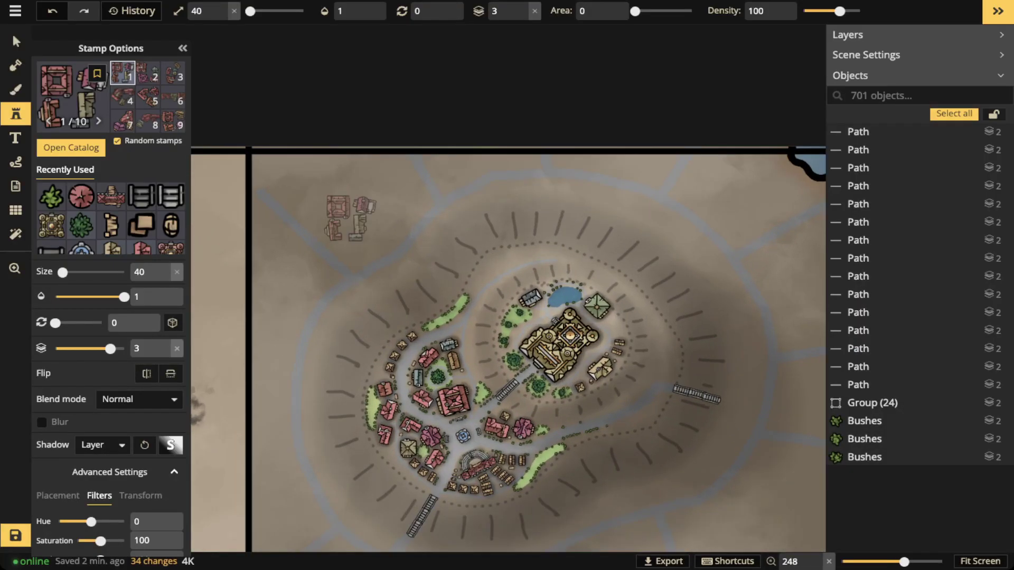
scroll(348, 222, "down", 2)
key("q")
left_click(349, 231)
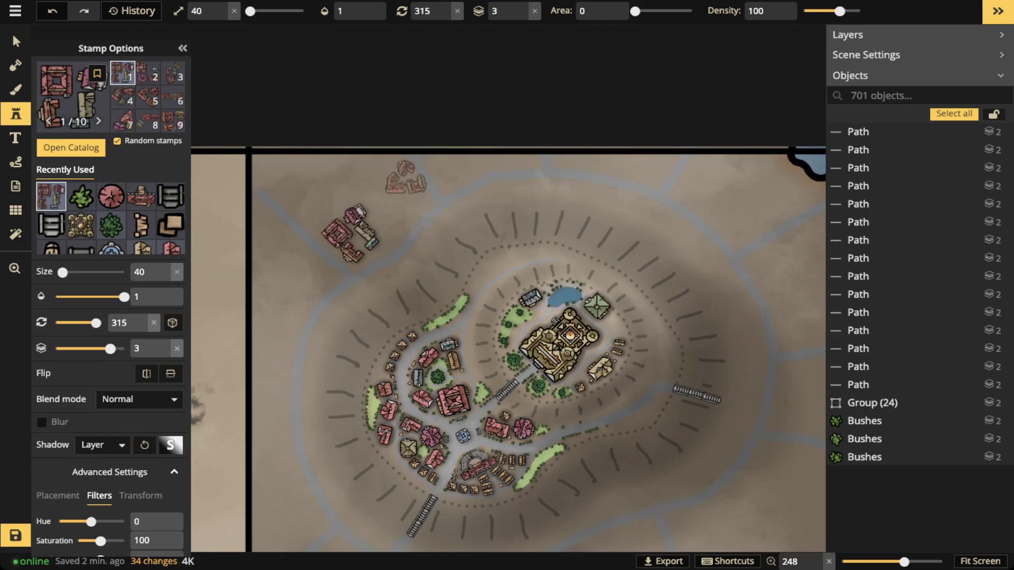
Place three more red house clusters, rotated to 225°, around the first one between the northwest and north side roads.
key("q")
key("q")
key("q")
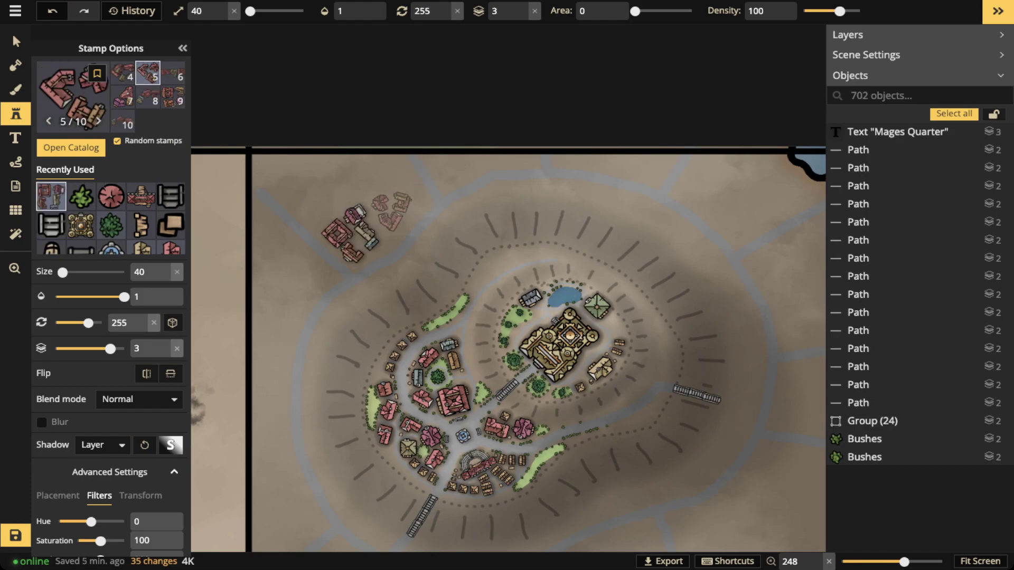
key("q")
key("q")
key("q")
key("q")
key("q")
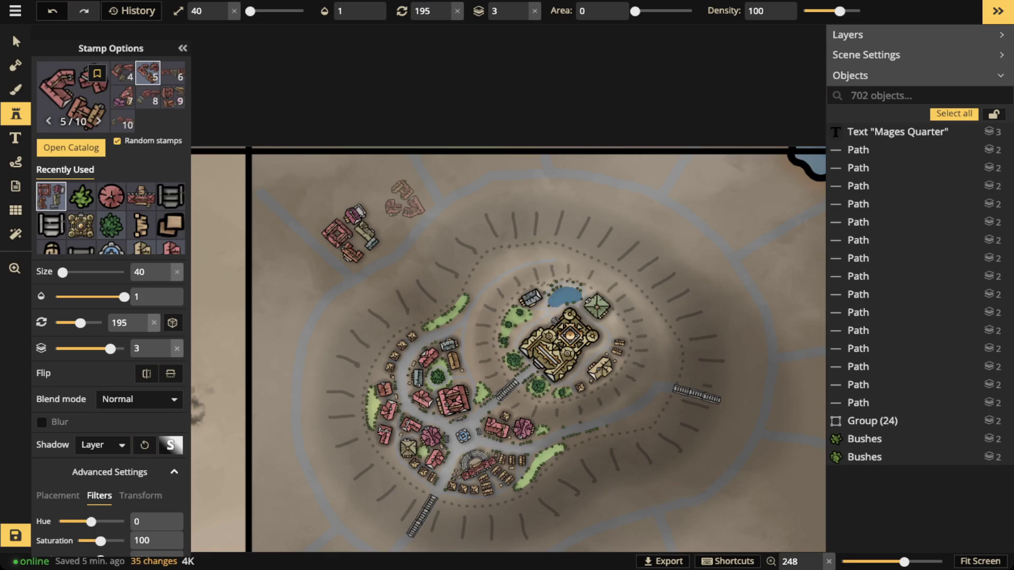
key("e")
key("e")
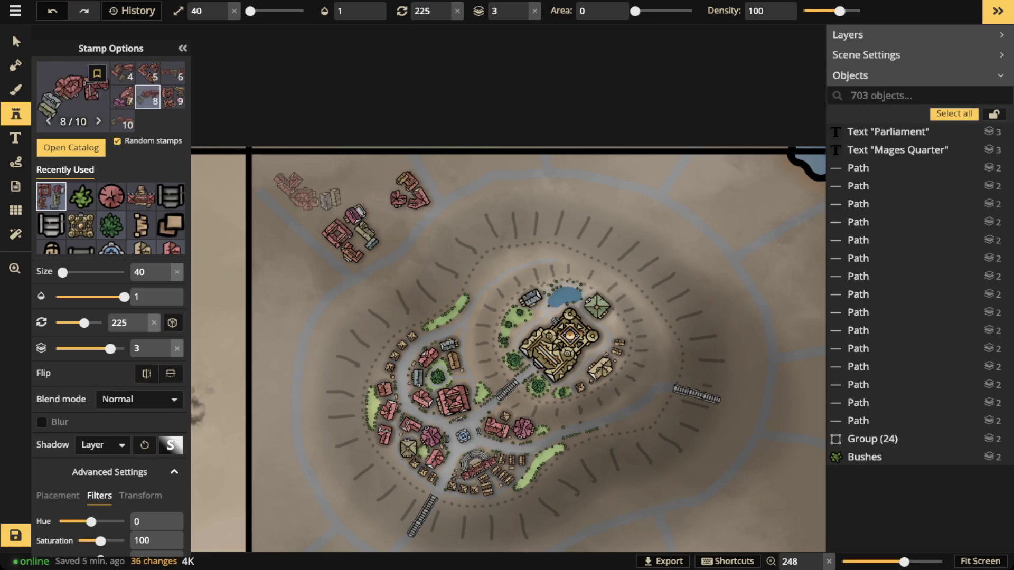
left_click(309, 196)
left_click(375, 177)
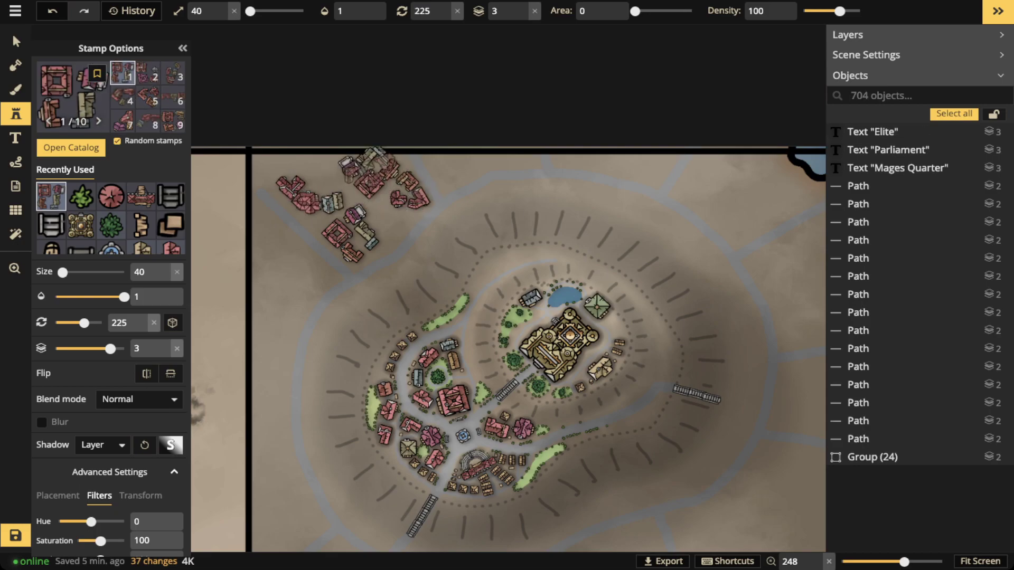
Place two red house clusters rotated 285° on the southwest side of the northwest side road.
left_click(301, 288)
key("e")
key("e")
key("e")
key("e")
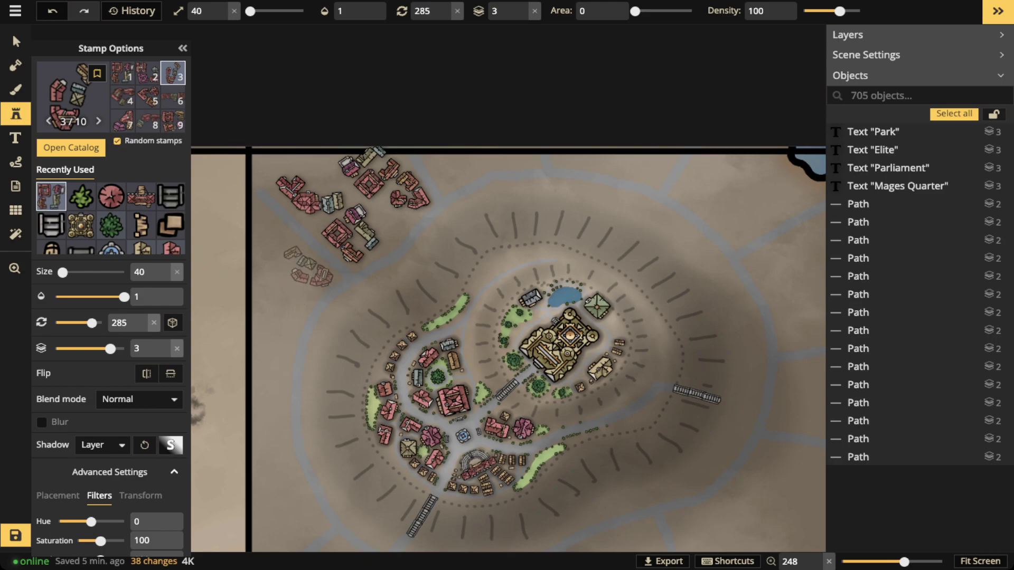
left_click(309, 266)
left_click(283, 298)
Place two red house clusters rotated 330° and 315° along the cell's north edge, just east of the north side road.
left_click(443, 168)
key("e")
key("e")
key("e")
key("e")
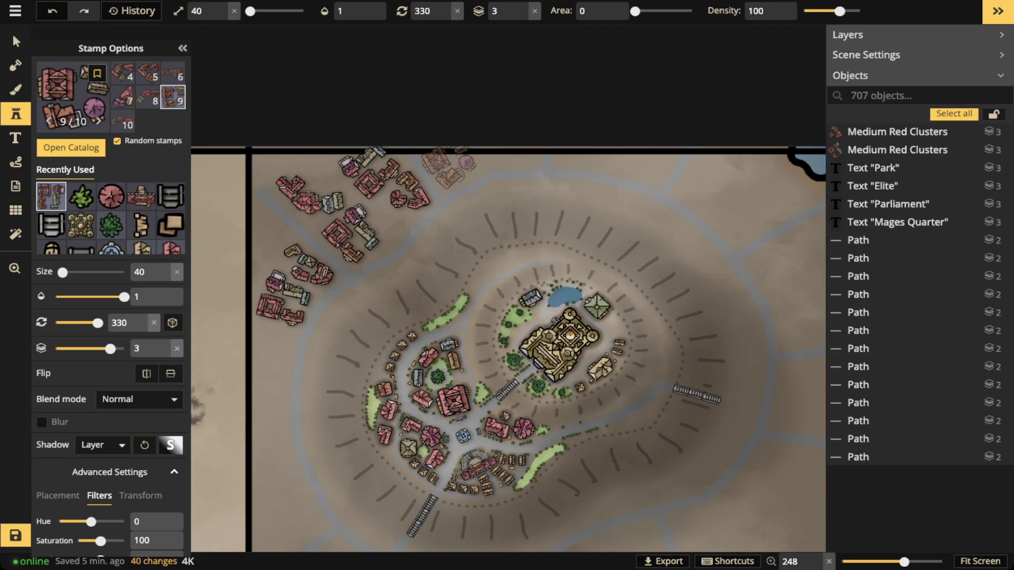
left_click(453, 167)
key("q")
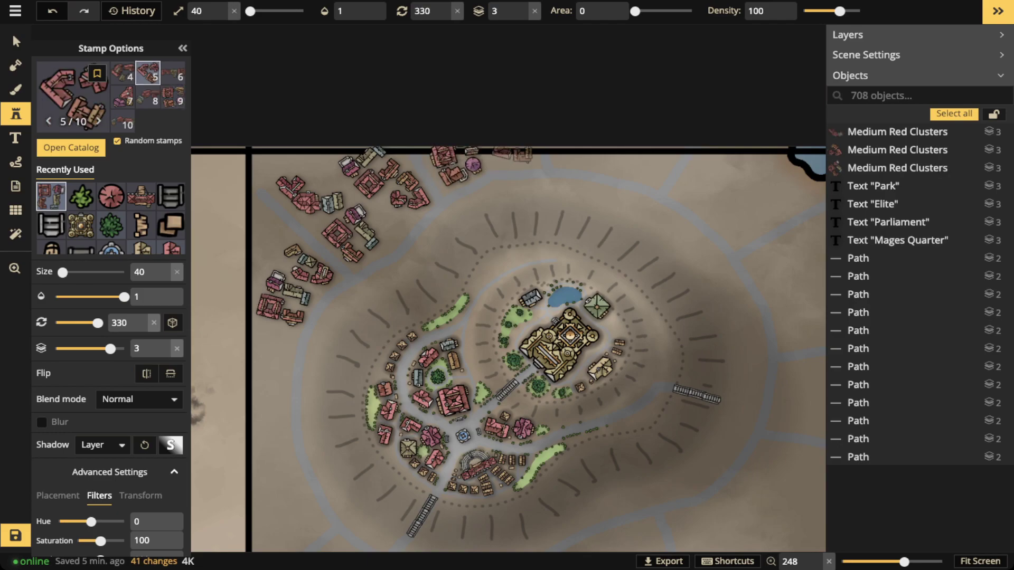
key("q")
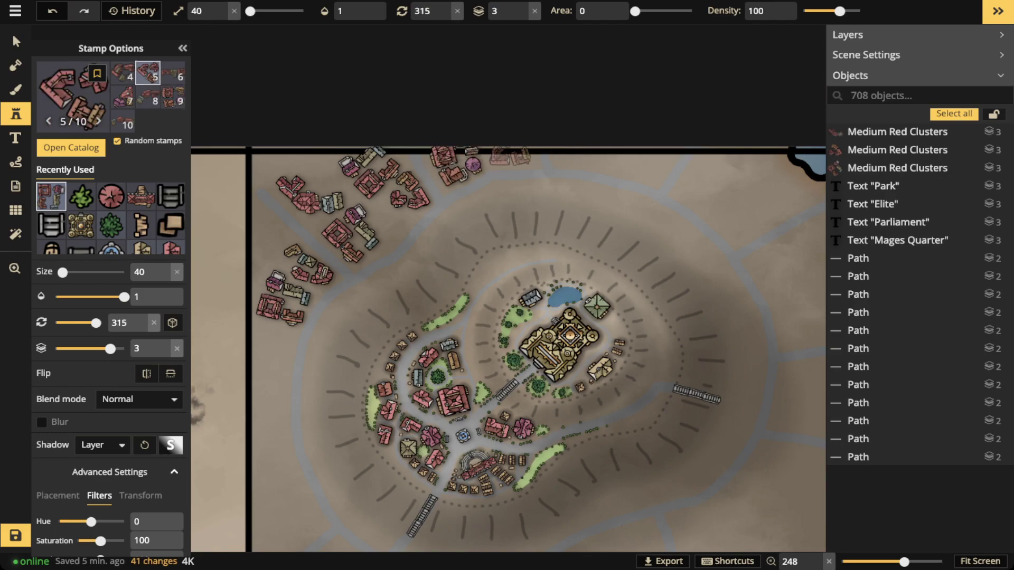
left_click(496, 159)
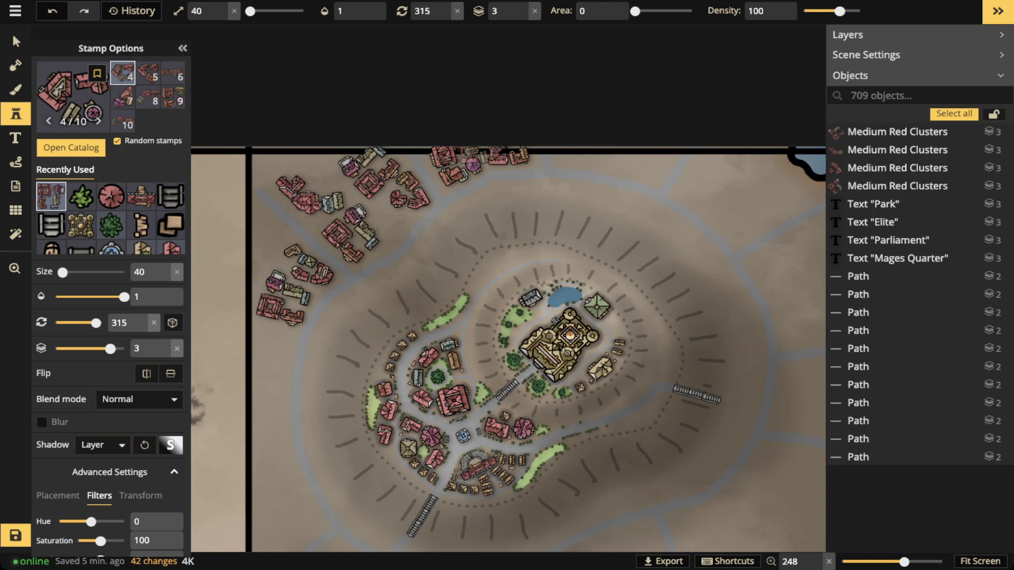
Place another red house cluster rotated 285° along the cell's west edge, directly south of the existing western clusters.
left_click_drag(628, 171, 764, 132)
key("q")
key("q")
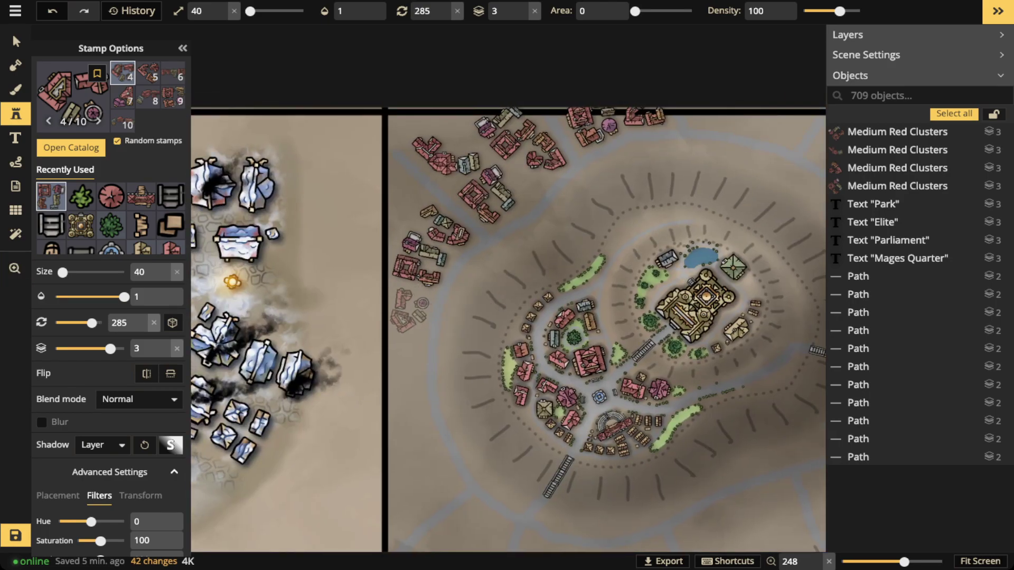
left_click(405, 309)
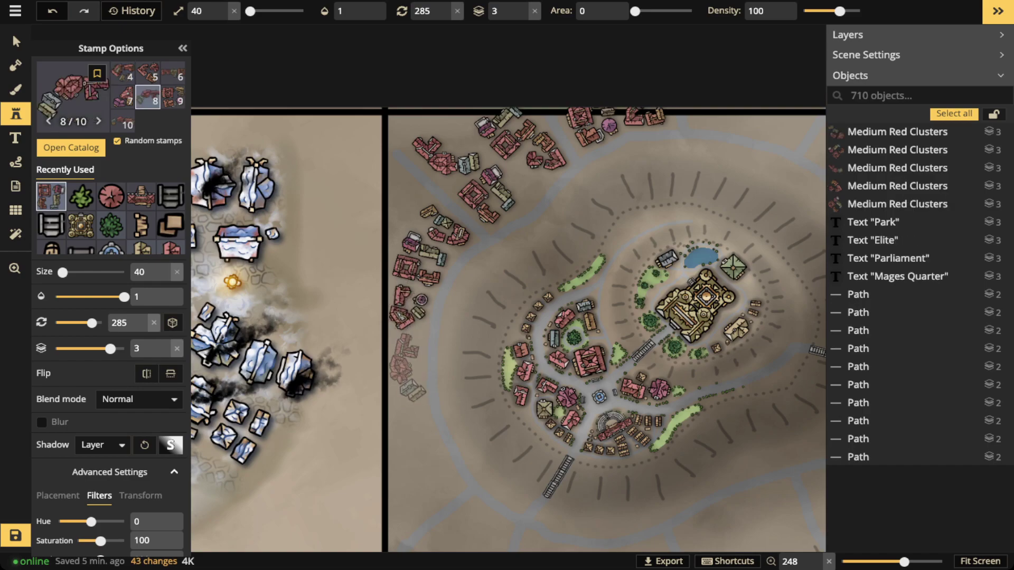
Place a row of three red house clusters rotated 270° below the ring road, between the two south side roads.
left_click_drag(590, 336, 407, 402)
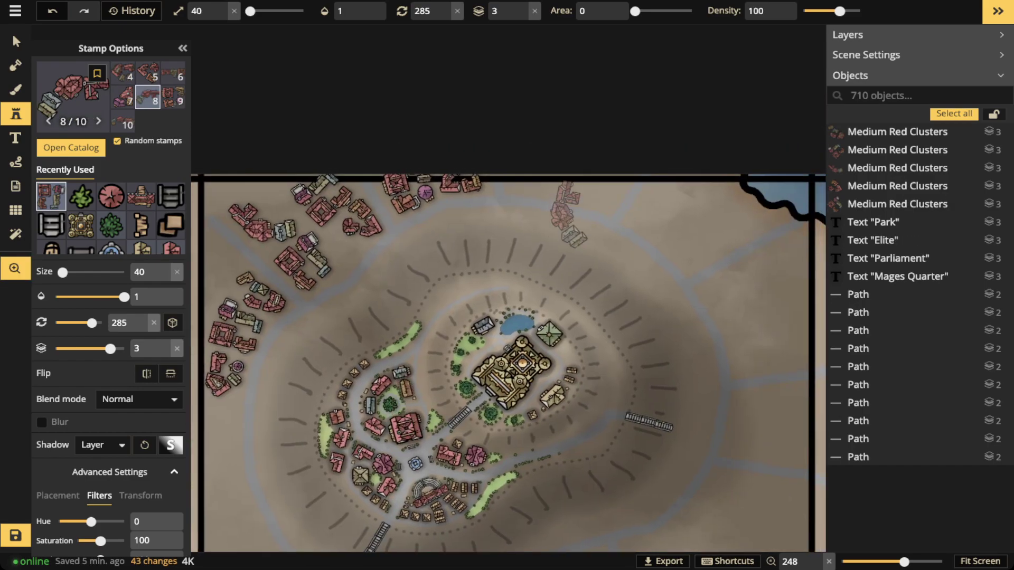
mouse_move(542, 297)
left_mouse_down()
mouse_move(581, 250)
mouse_move(669, 227)
left_mouse_up()
left_click_drag(471, 316, 497, 211)
left_click_drag(474, 374, 402, 336)
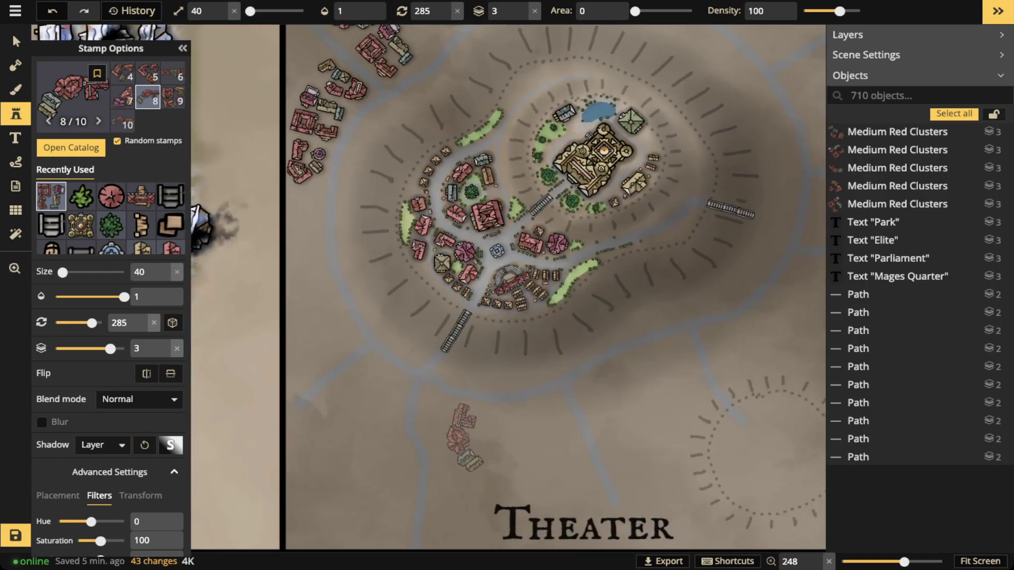
scroll(461, 422, "down", 2)
scroll(457, 424, "up", 1)
left_click(442, 426)
left_click(475, 427)
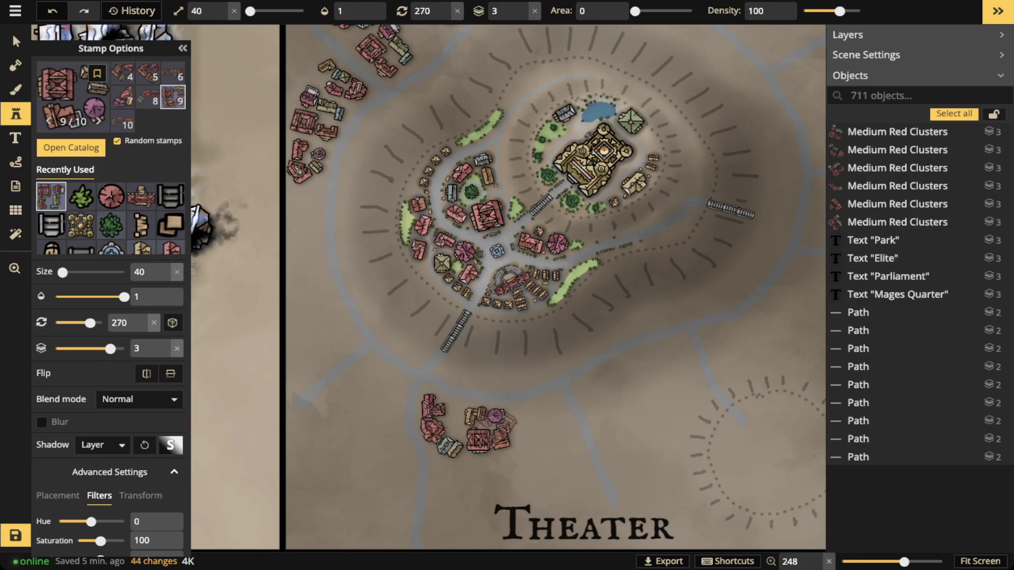
left_click(502, 425)
left_click(534, 425)
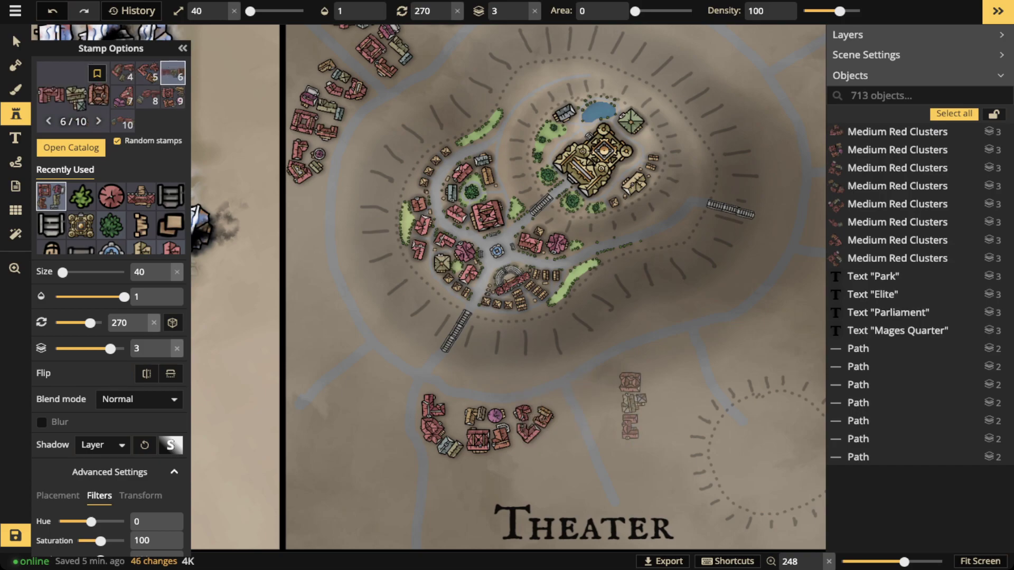
Place four red house clusters rotated 255° outside the ring road, between the second south side road and the southeast side road.
key("q")
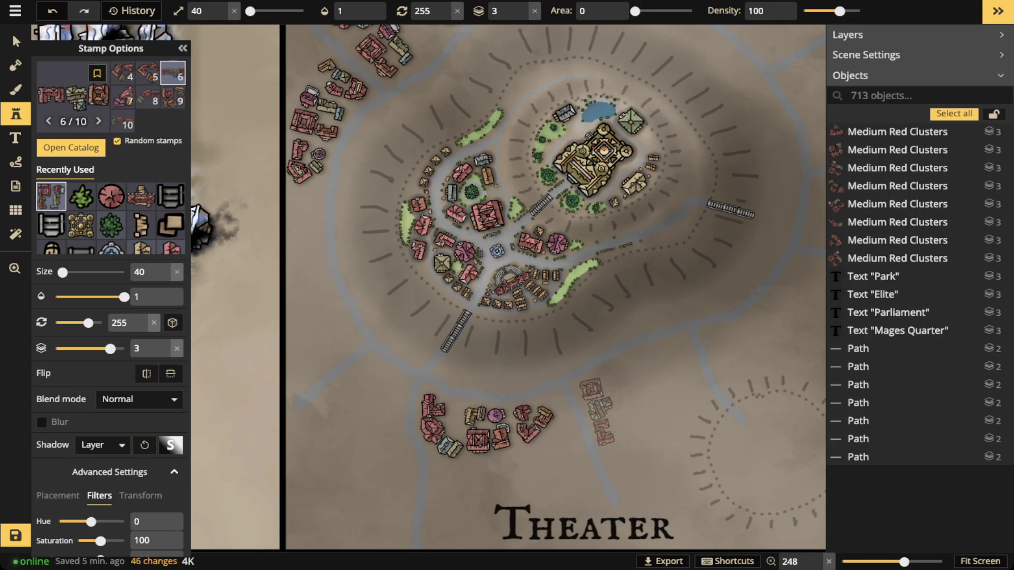
left_click(600, 411)
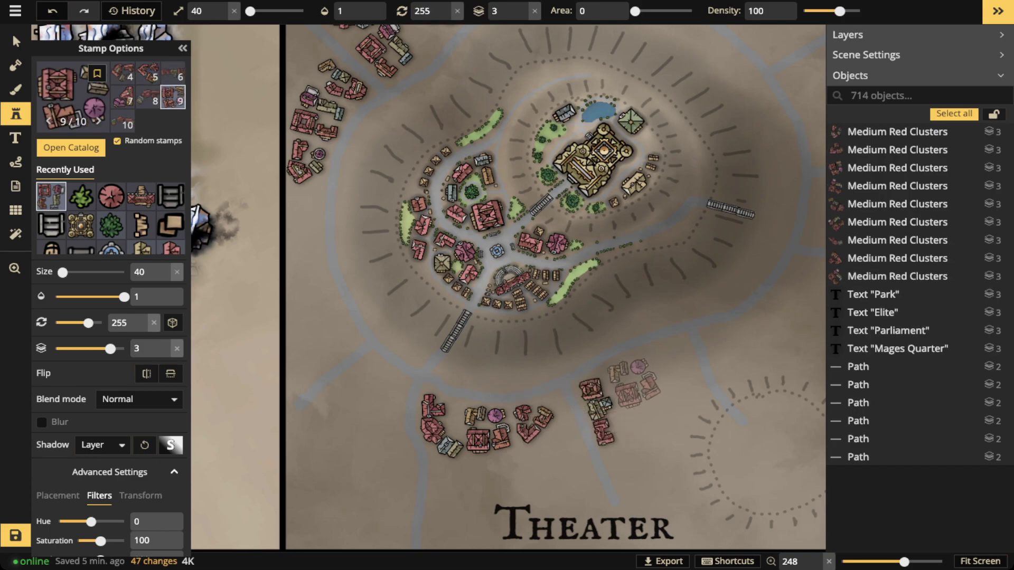
left_click(633, 384)
scroll(740, 339, "up", 7)
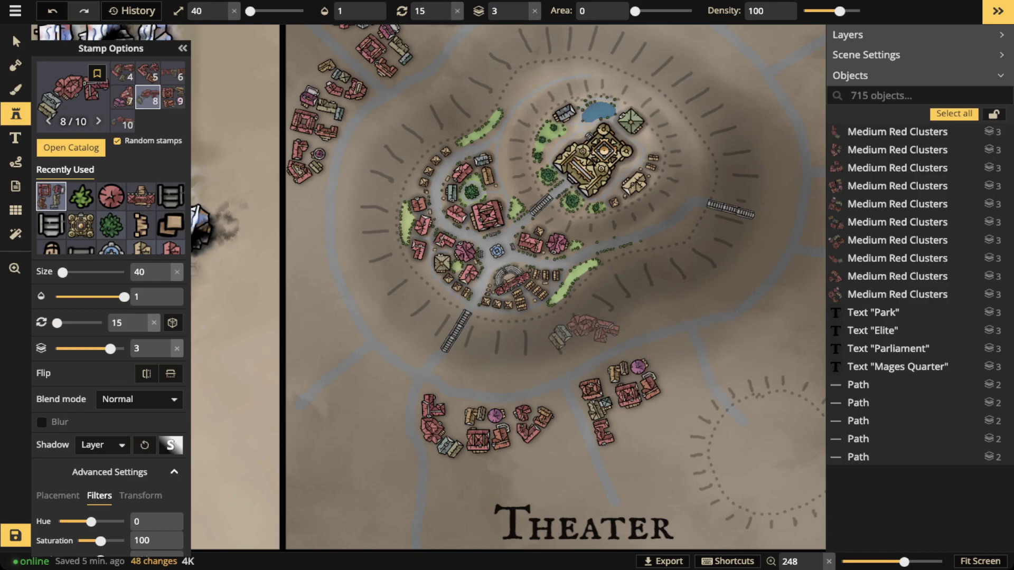
key("Left")
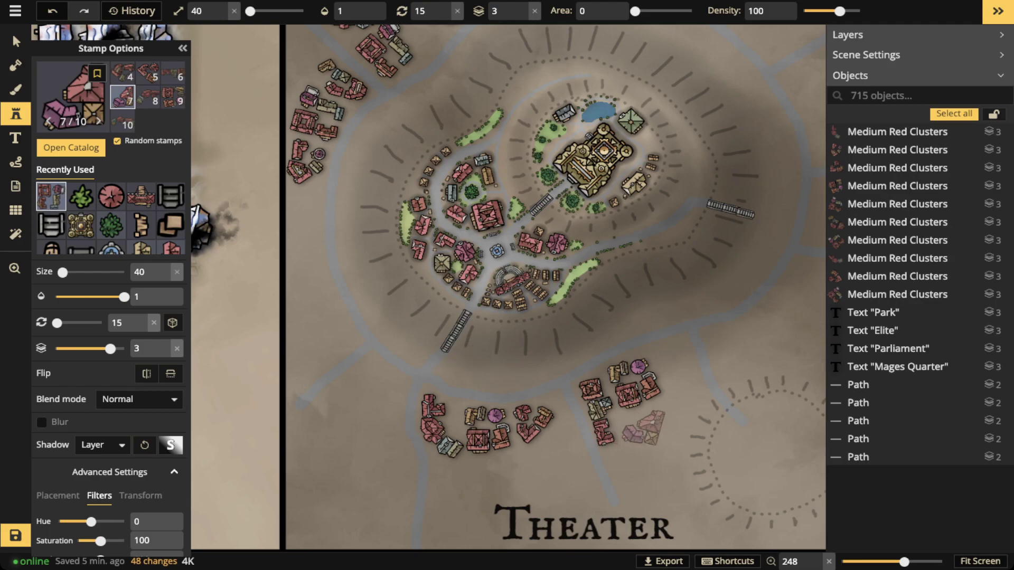
scroll(681, 365, "down", 3)
scroll(673, 363, "down", 5)
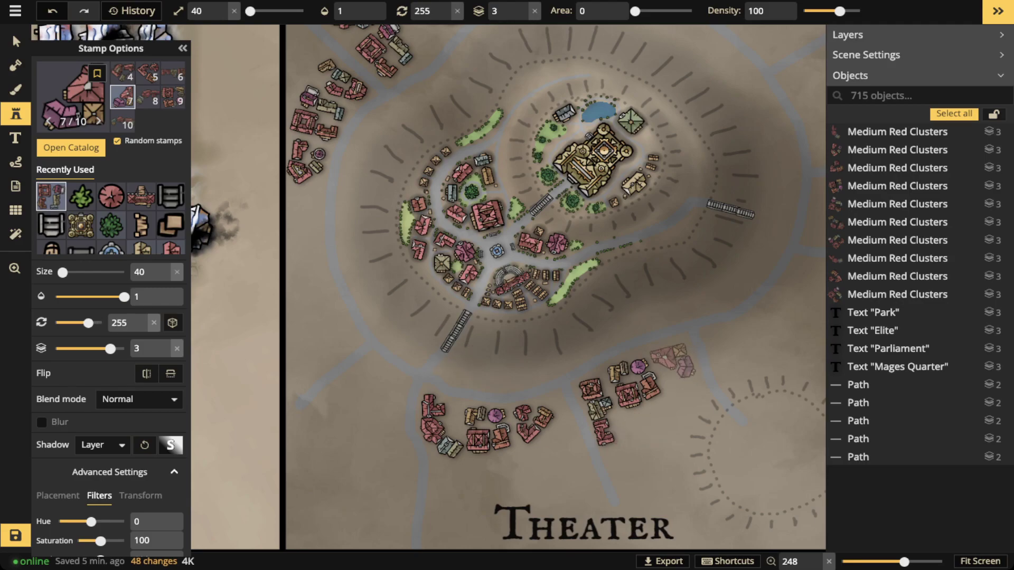
left_click(672, 360)
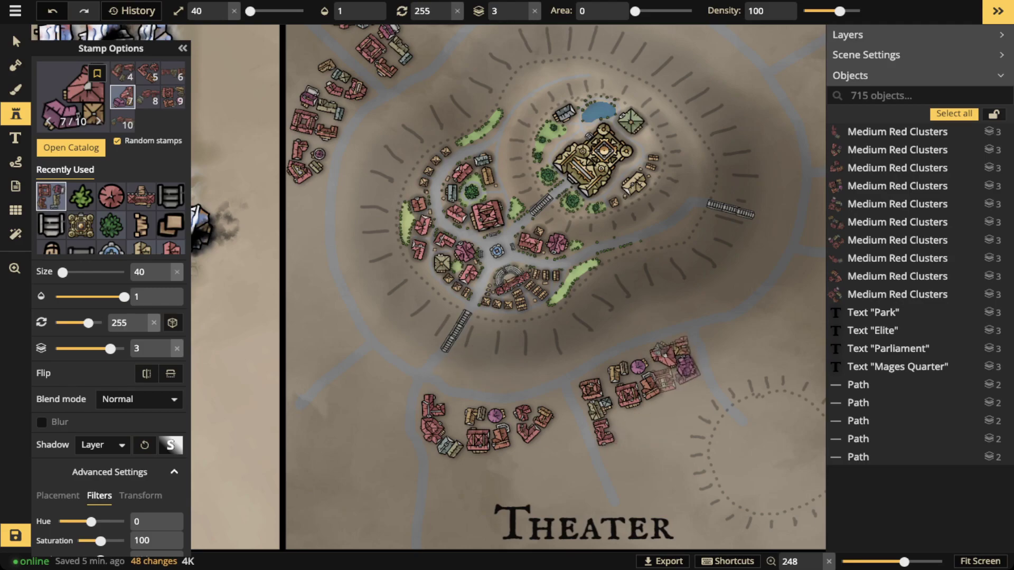
left_click(645, 439)
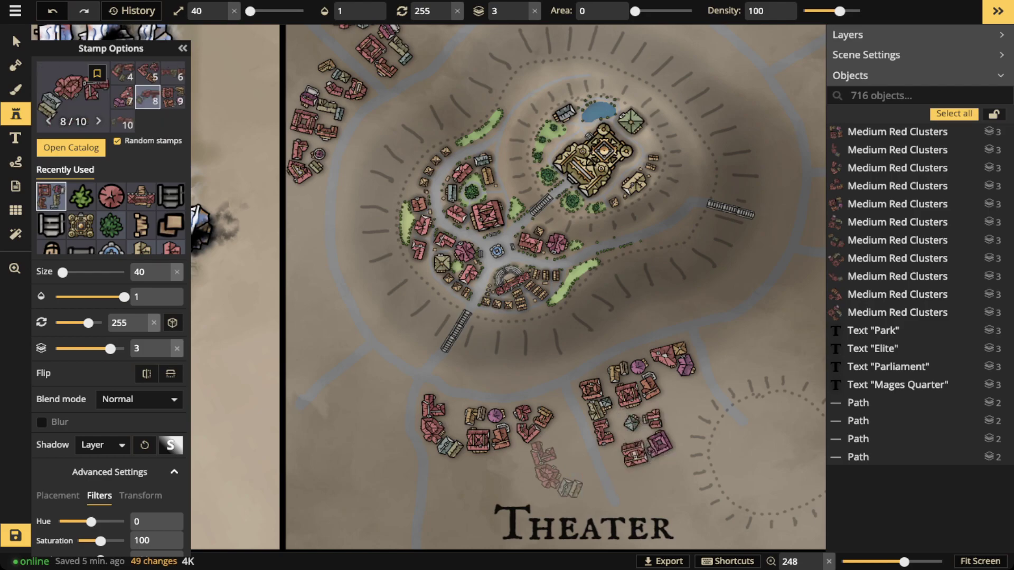
Place three red house clusters along the ring road's outer side just east of the southeast side road, rotating them to follow it.
key("Left")
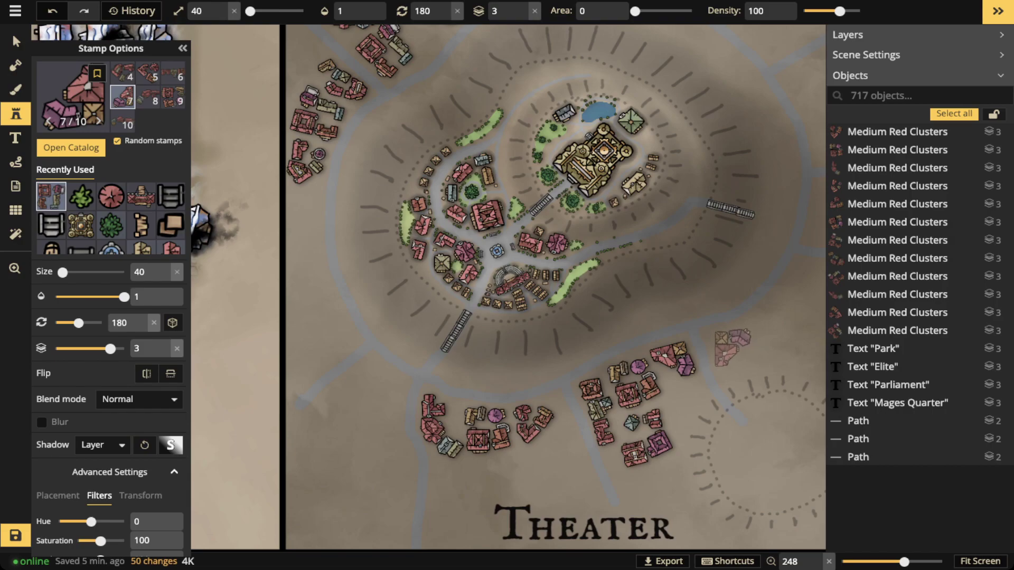
left_click(724, 345)
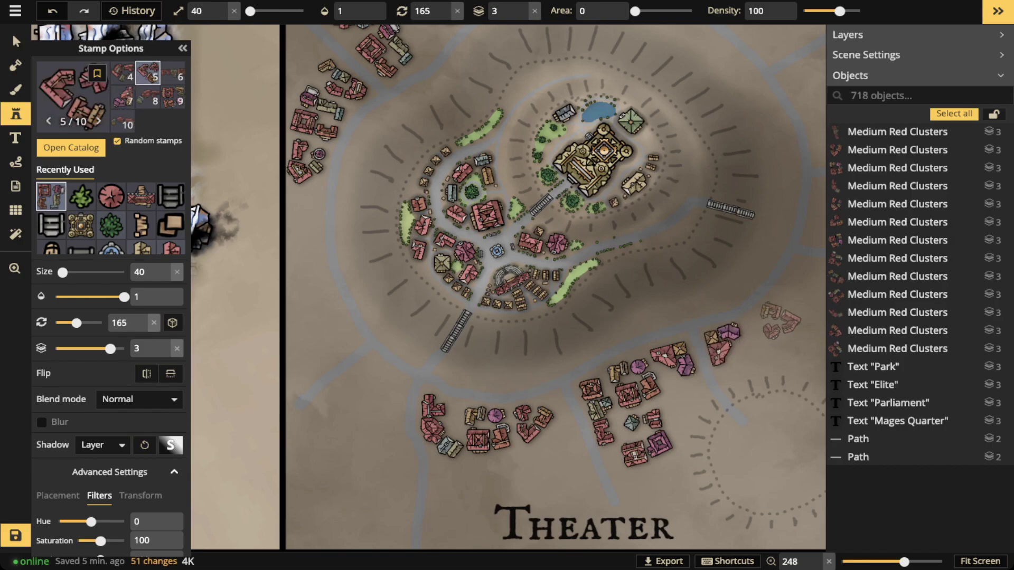
scroll(762, 347, "up", 6)
scroll(760, 351, "up", 2)
left_click(755, 354)
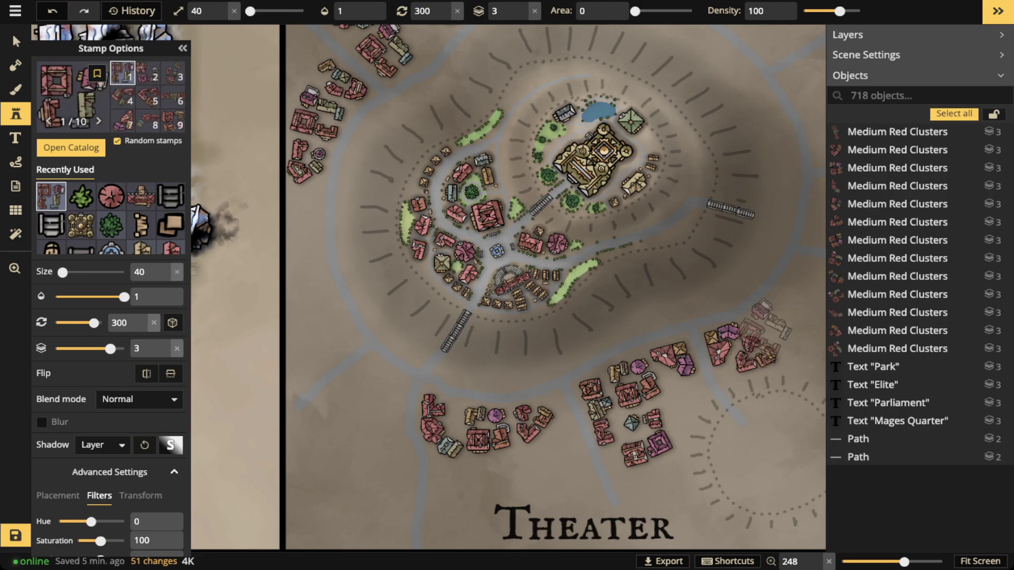
scroll(776, 317, "up", 1)
scroll(776, 317, "down", 1)
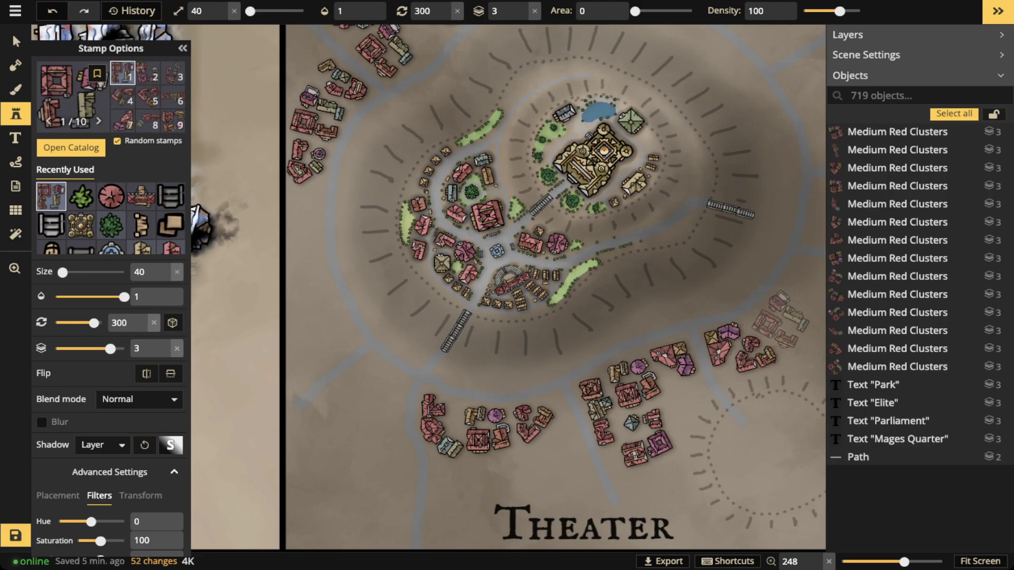
Place three red house clusters rotated 285° just south of the lower east side road, near the cell's east border.
left_click_drag(781, 299, 541, 365)
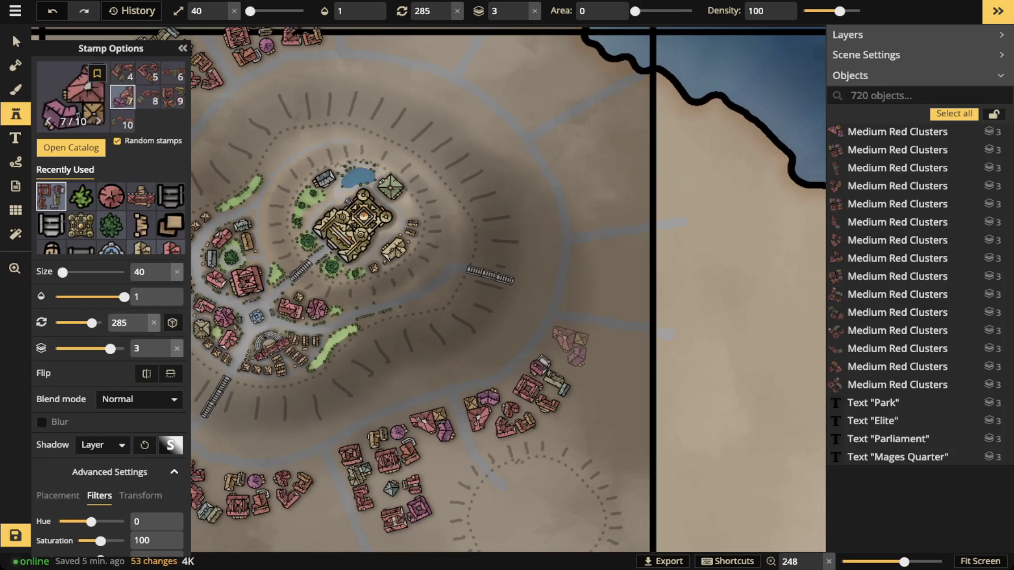
left_click(569, 347)
left_click(620, 358)
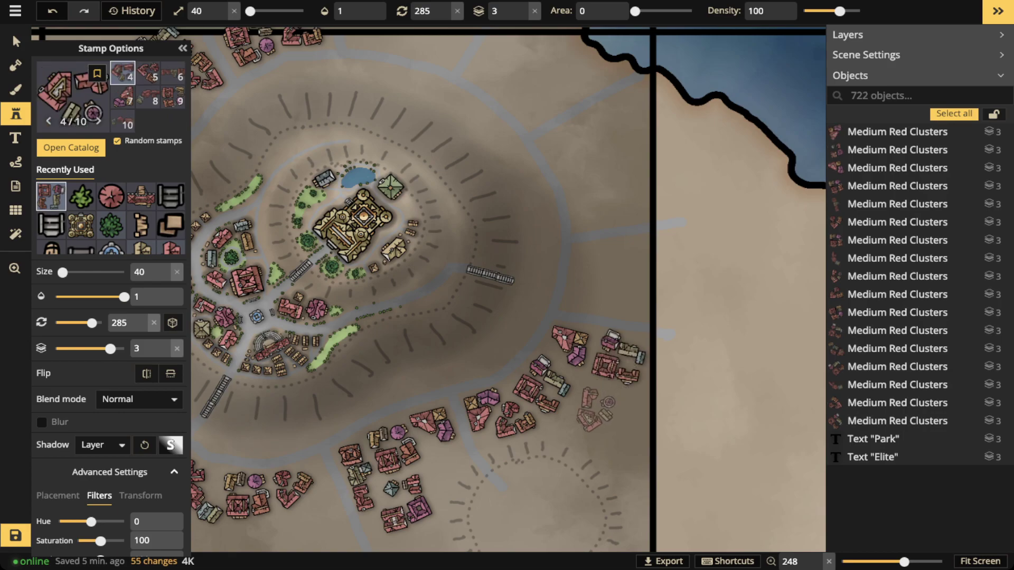
left_click(587, 409)
Place four red house clusters, rotated 330° to 345°, along the cell's north edge and the north side of the northeast side road.
scroll(411, 247, "down", 2)
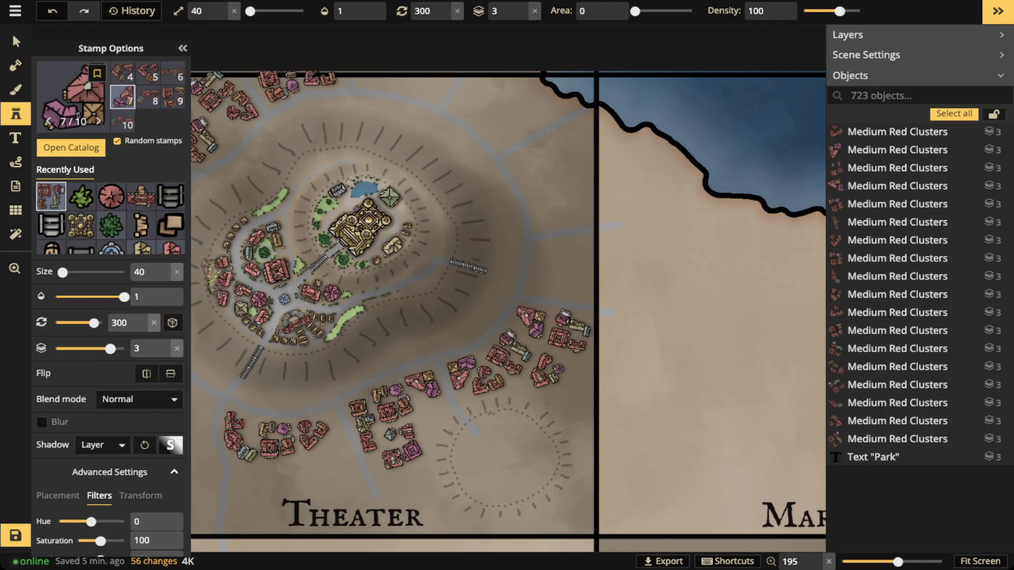
left_click_drag(409, 209, 409, 364)
scroll(421, 233, "up", 2)
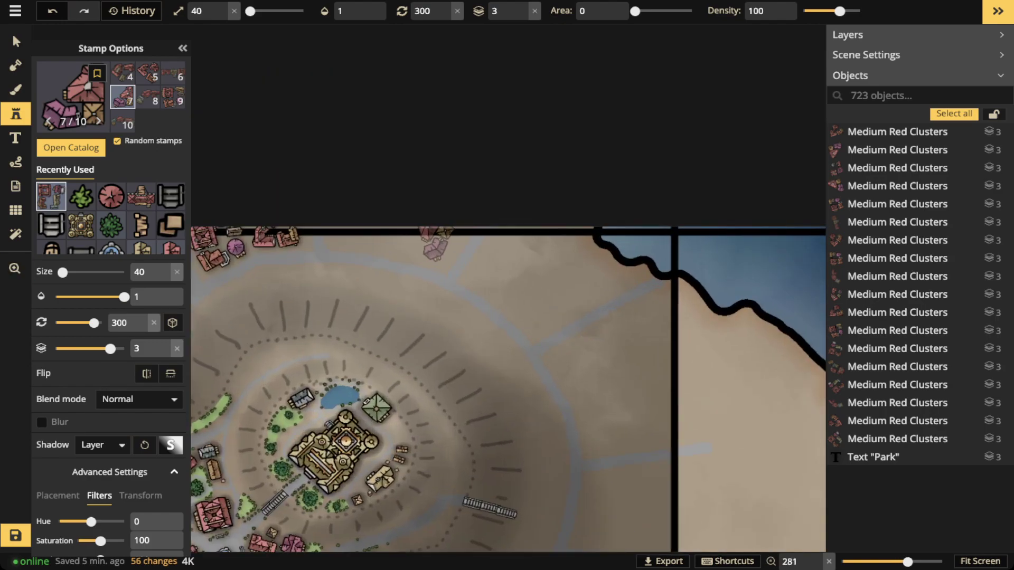
left_click(446, 246)
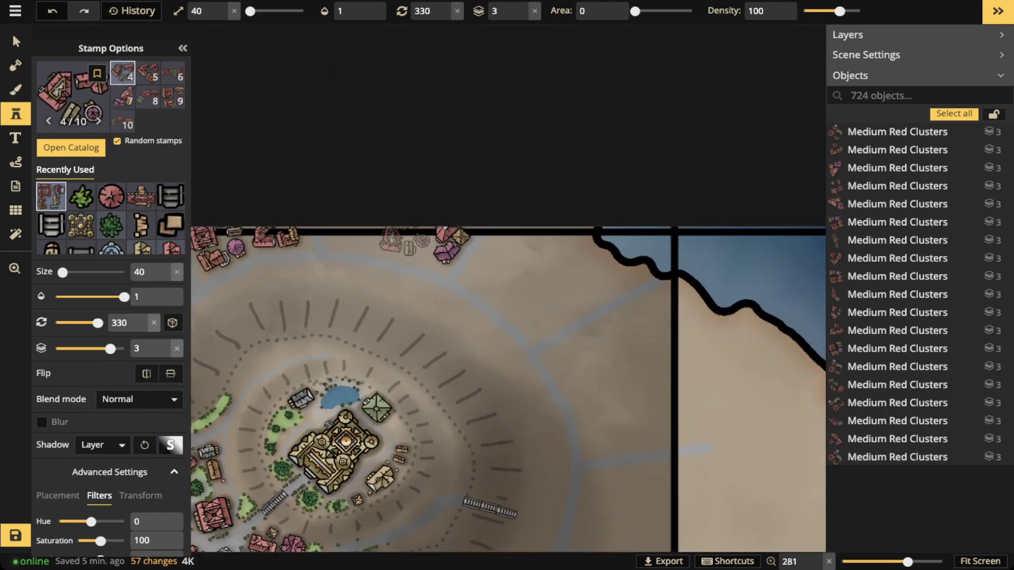
left_click(377, 251)
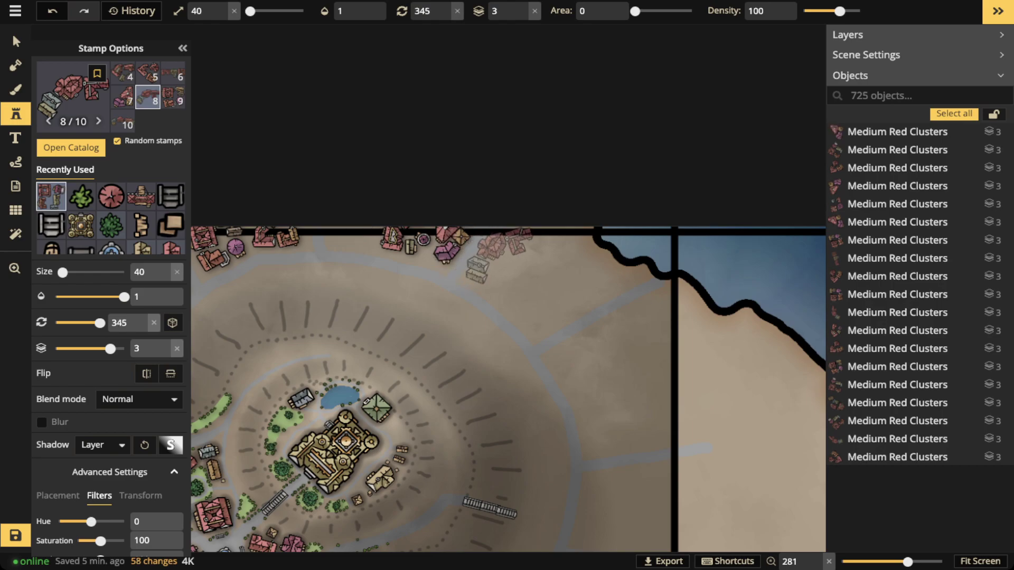
left_click(502, 248)
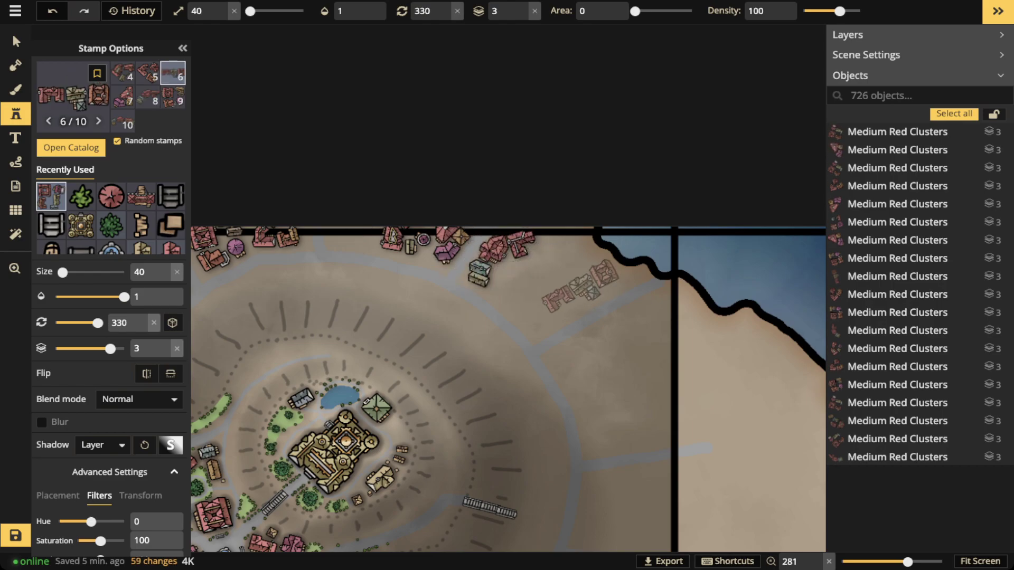
left_click(578, 293)
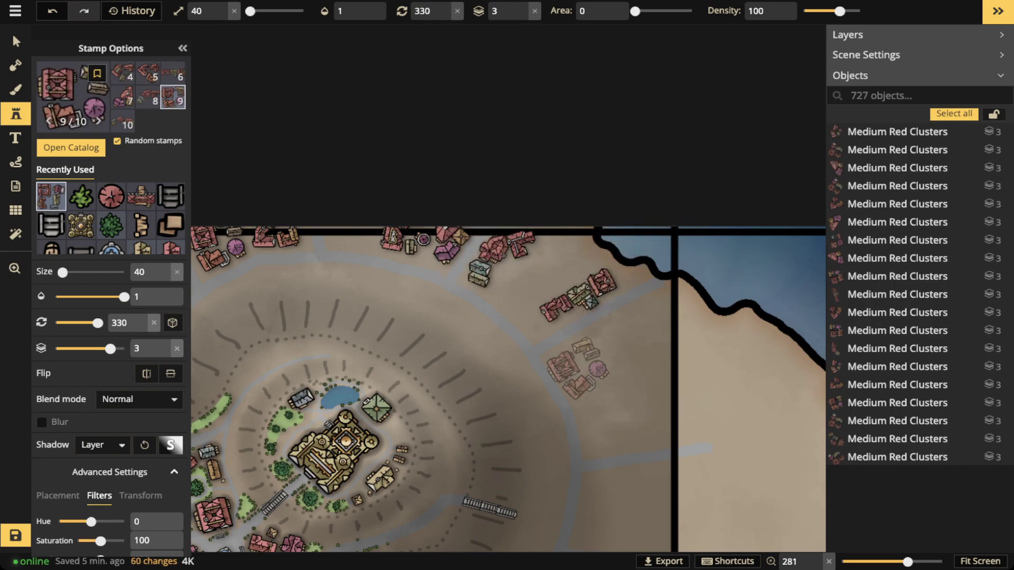
Place four red house clusters, rotated between 105° and 150°, between the northeast side road and the upper east side road.
scroll(584, 372, "down", 12)
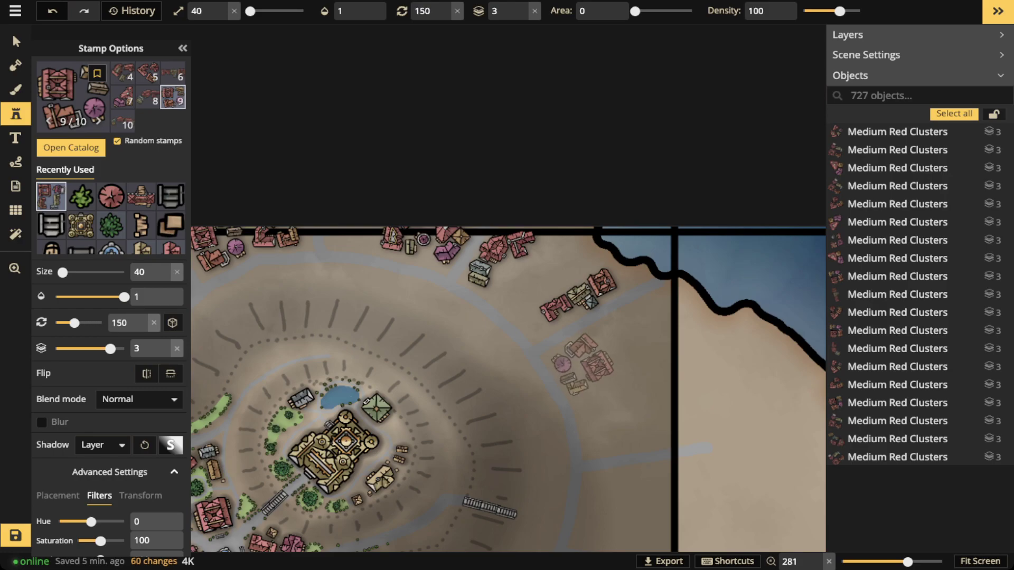
left_click(583, 370)
scroll(628, 334, "down", 2)
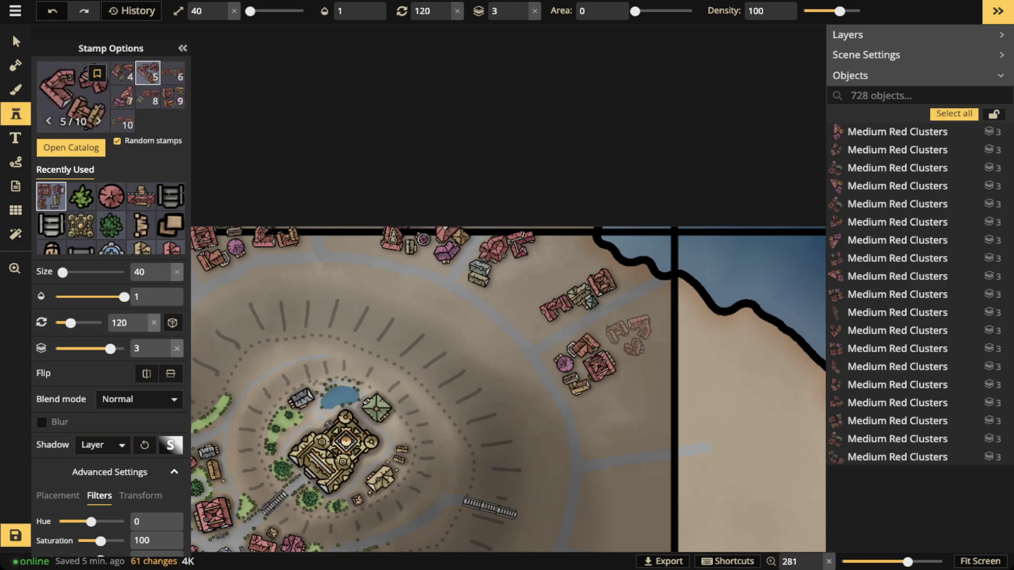
left_click(623, 330)
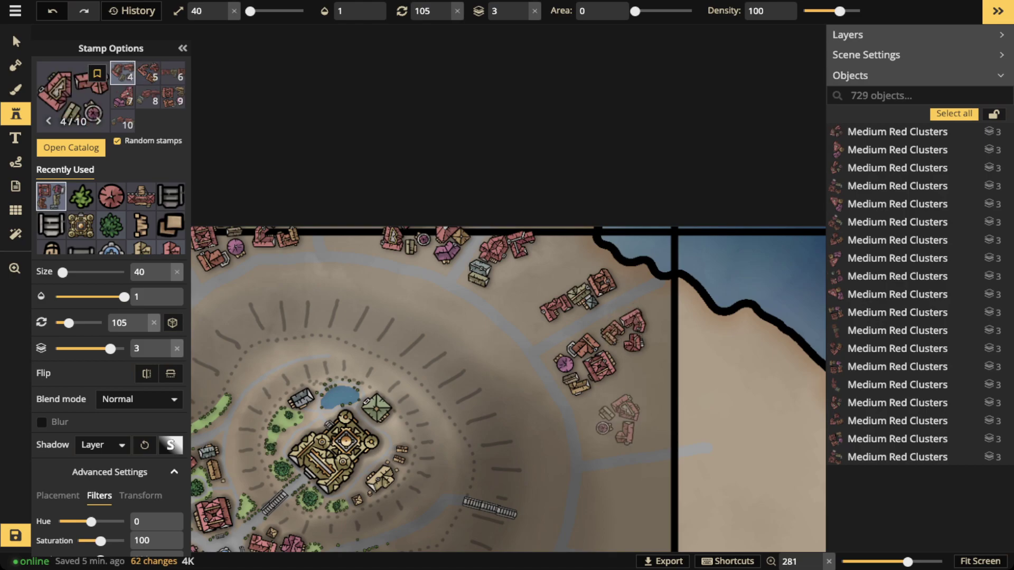
scroll(607, 420, "up", 3)
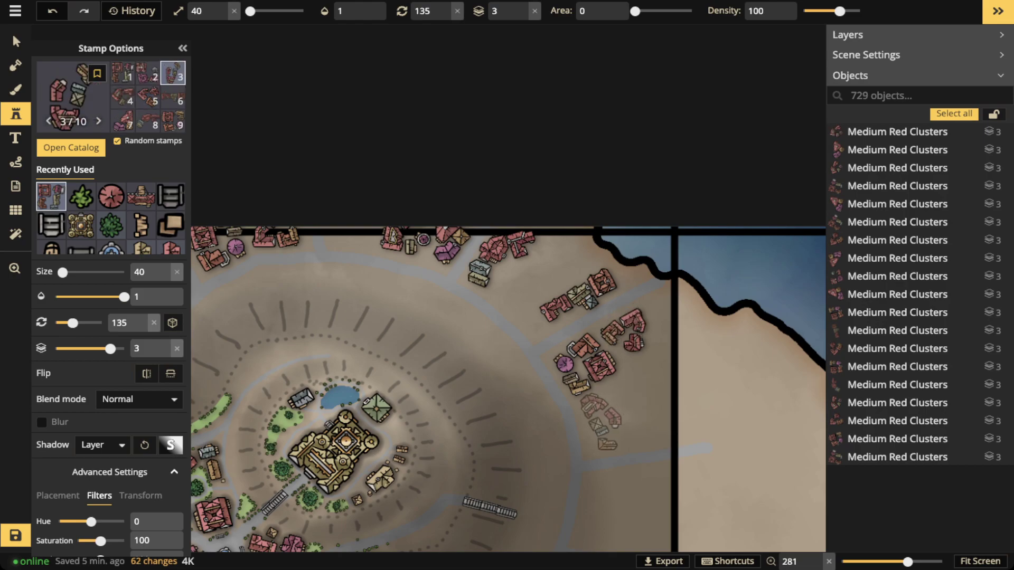
left_click(594, 428)
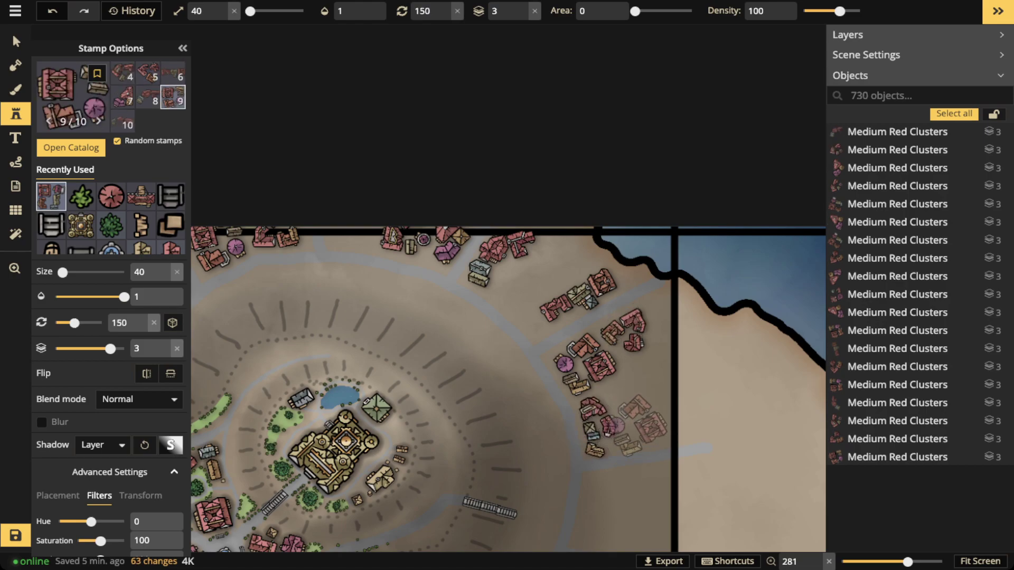
left_click(639, 397)
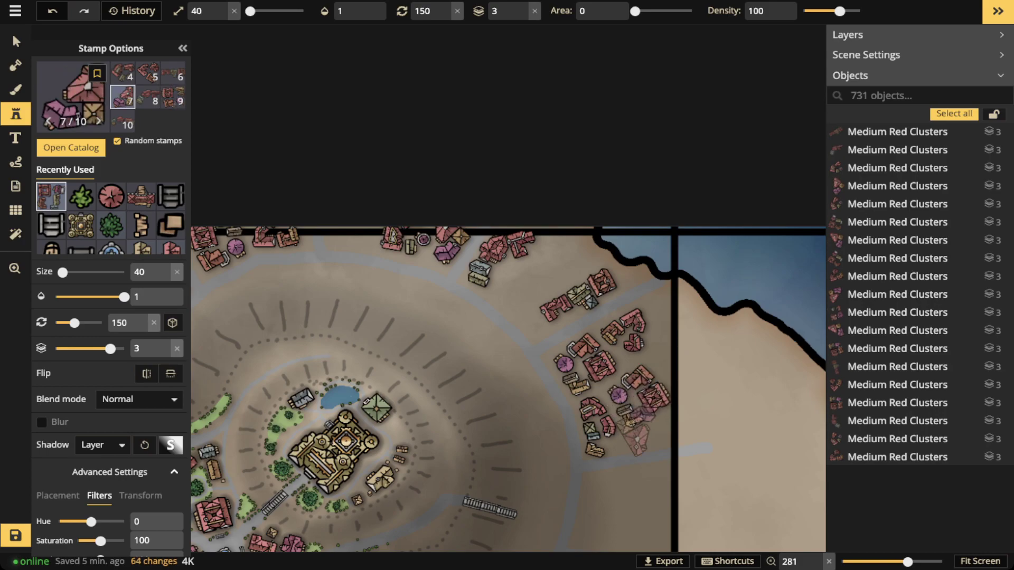
Place a red house cluster rotated 0° just north of the lower east side road, near the cell's east border.
scroll(602, 480, "up", 2)
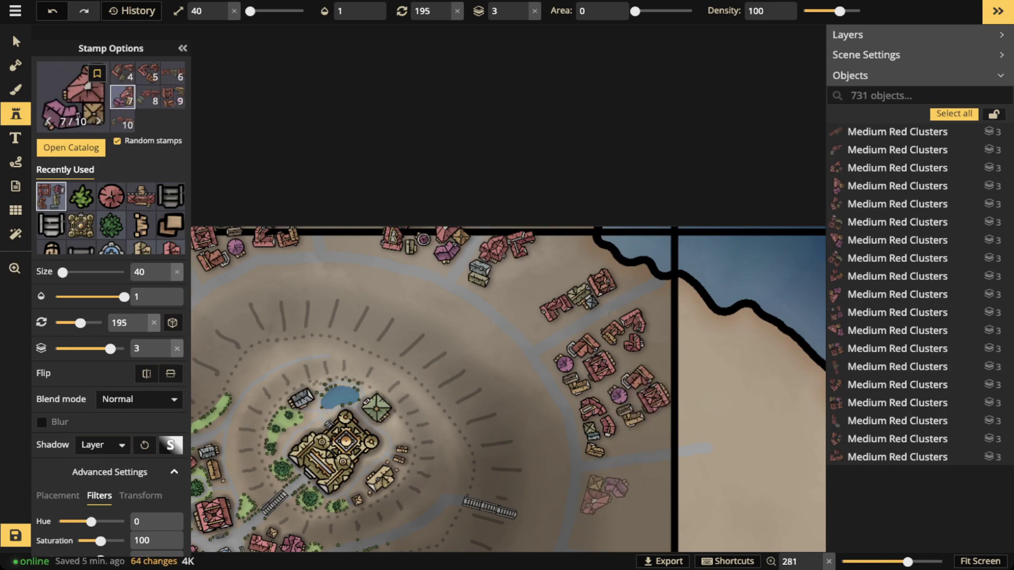
left_click_drag(604, 495, 607, 251)
scroll(613, 251, "down", 1)
scroll(636, 246, "up", 1)
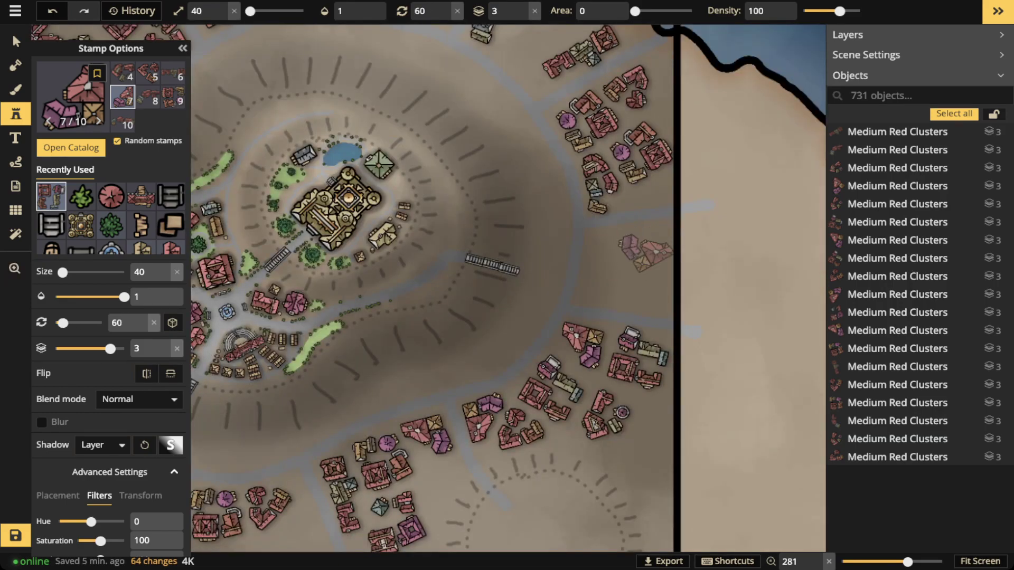
scroll(641, 246, "up", 4)
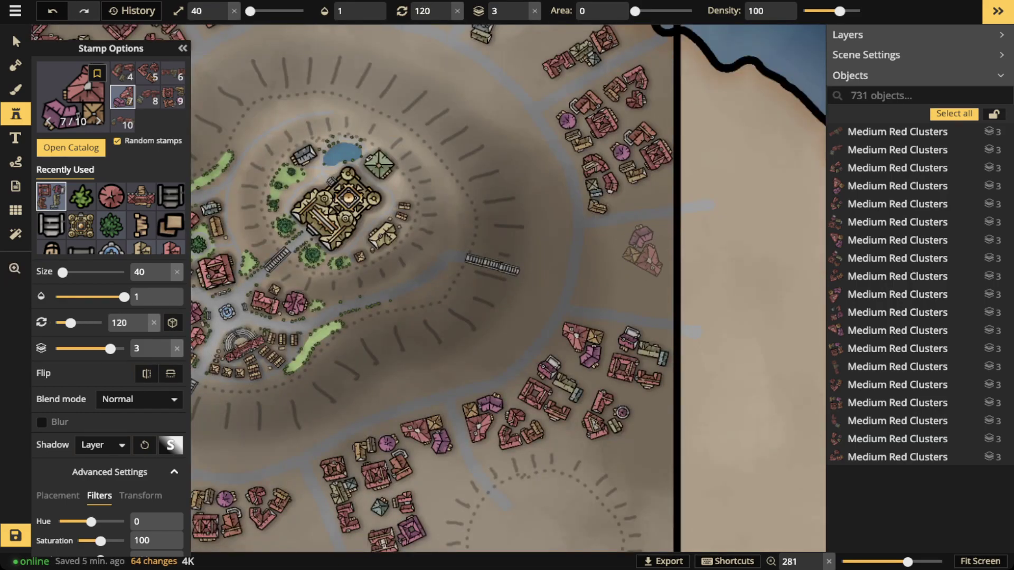
scroll(642, 245, "down", 13)
scroll(371, 270, "up", 10)
scroll(657, 369, "down", 5)
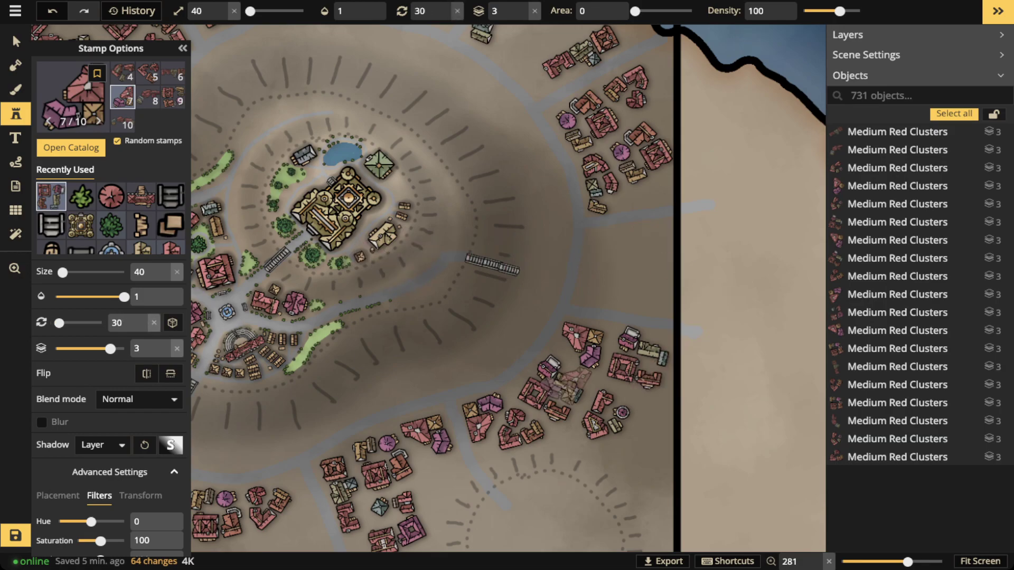
scroll(459, 317, "up", 5)
scroll(491, 243, "up", 14)
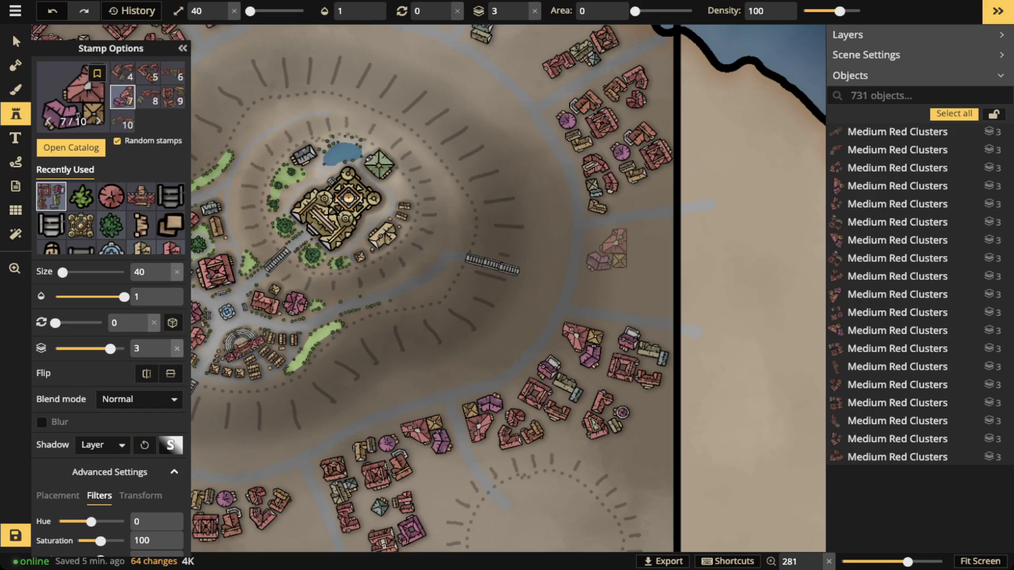
scroll(652, 293, "down", 4)
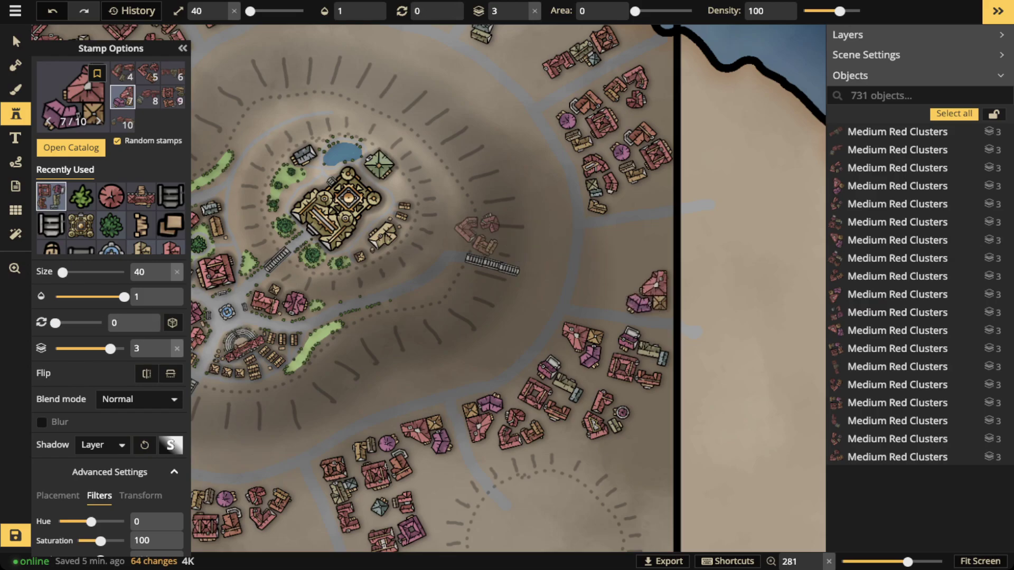
left_click(652, 290)
Place two red house clusters, rotated 345° and 285°, in the remaining space between the upper and lower east side roads.
scroll(641, 245, "down", 1)
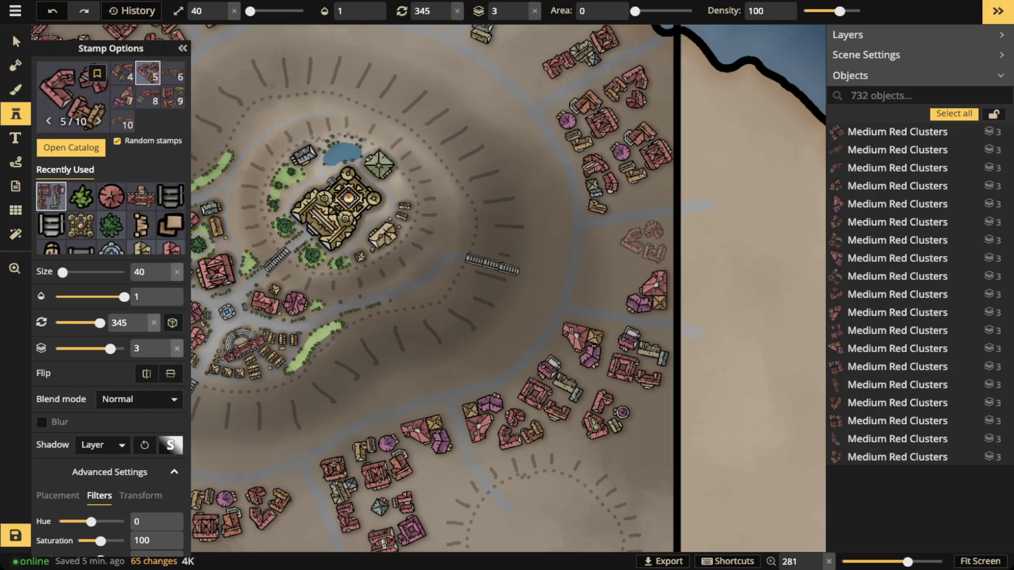
left_click(647, 243)
scroll(599, 261, "down", 4)
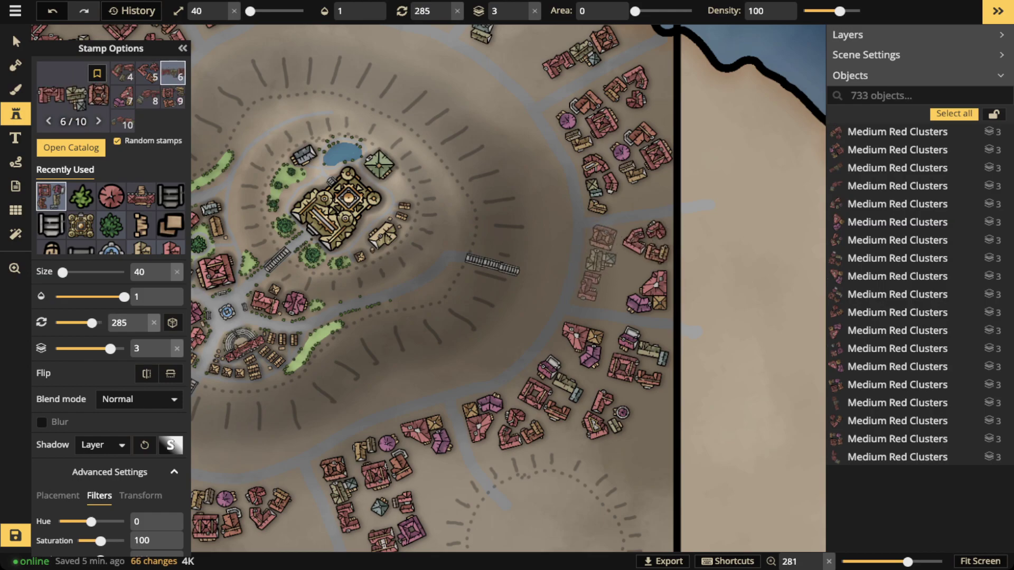
left_click(595, 266)
Place two red house clusters rotated 165° along the inner side of the ring road's east and southeast curve.
scroll(631, 174, "down", 1)
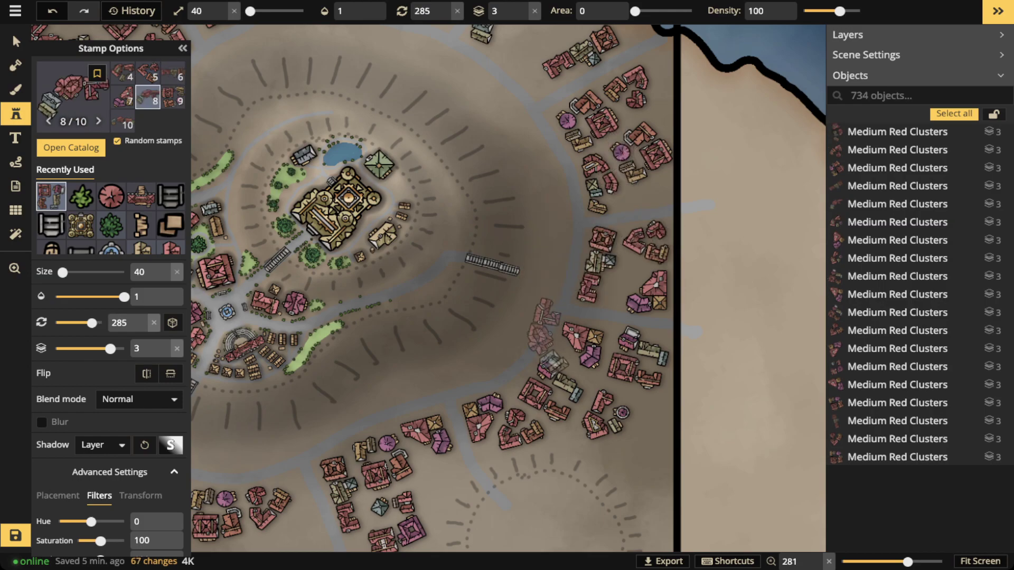
scroll(499, 338, "down", 6)
scroll(494, 343, "down", 1)
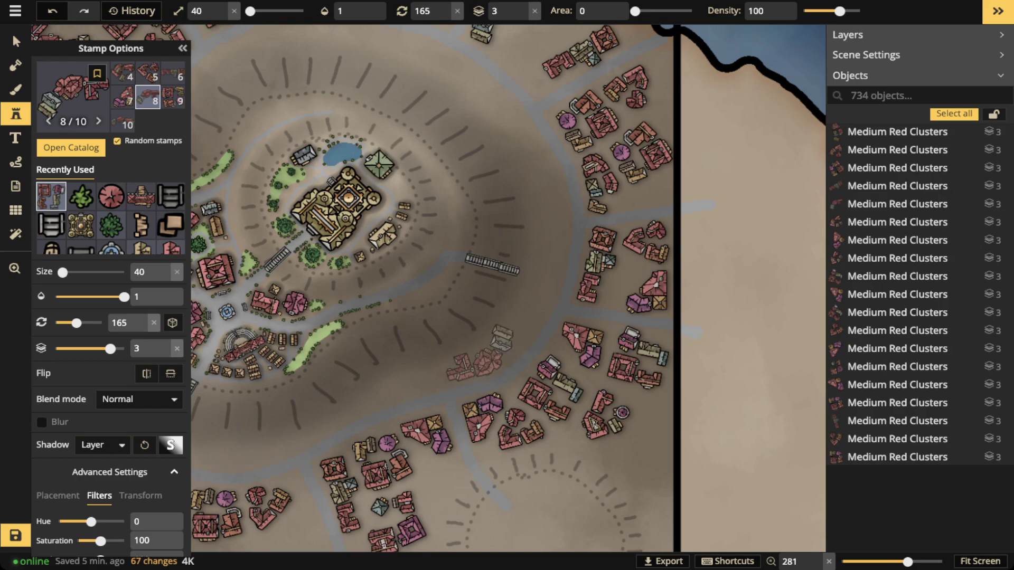
left_click(495, 347)
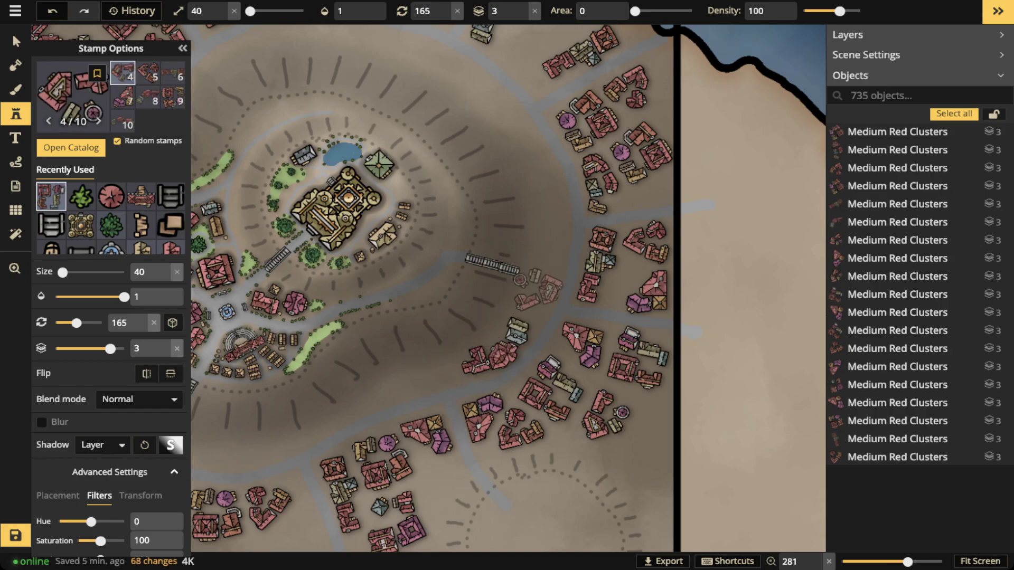
left_click(551, 235)
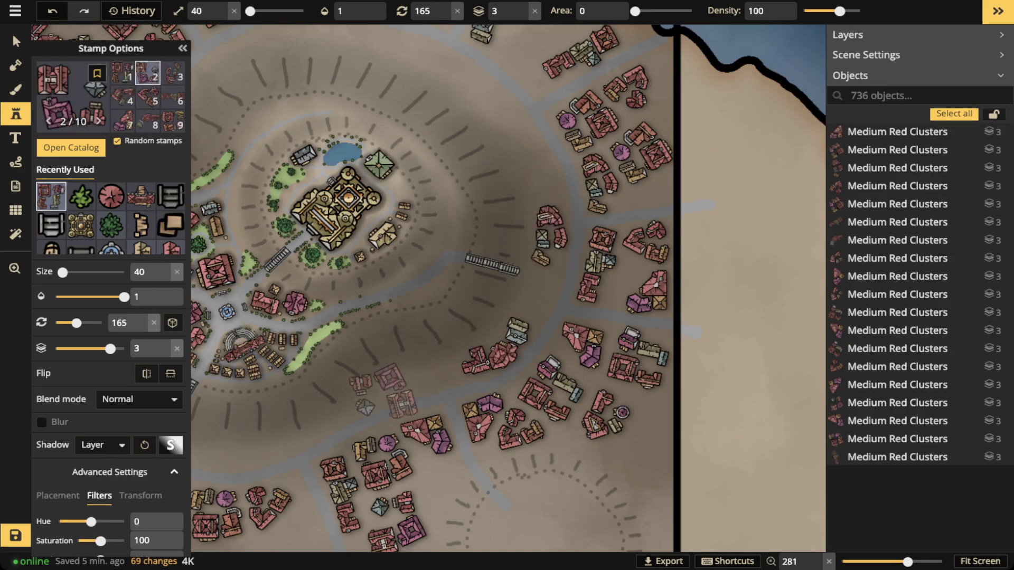
Place a red house cluster rotated 165° above the Theater label, just west of the side road that ends there.
key("space")
left_click_drag(324, 367, 508, 232)
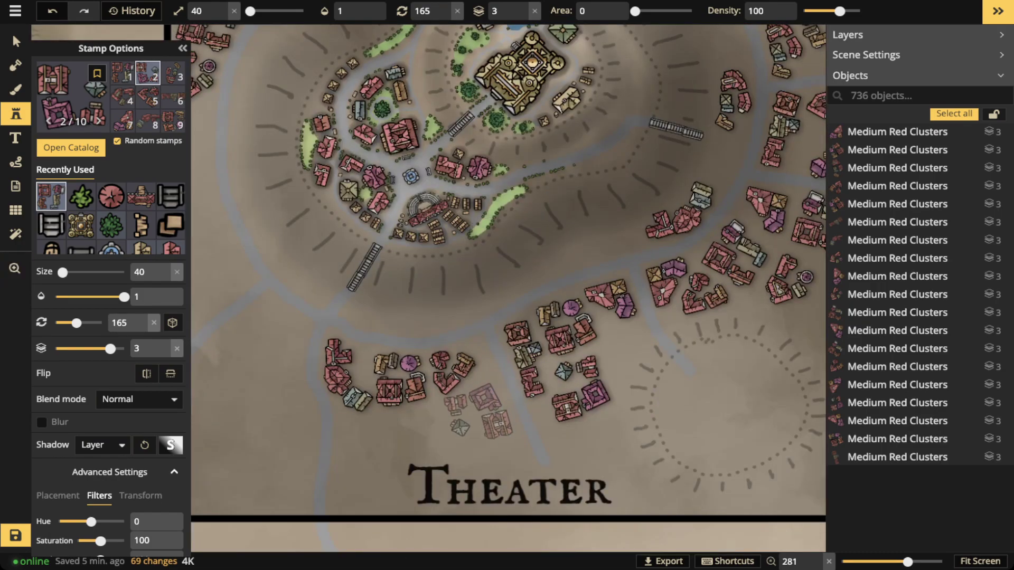
left_click(478, 414)
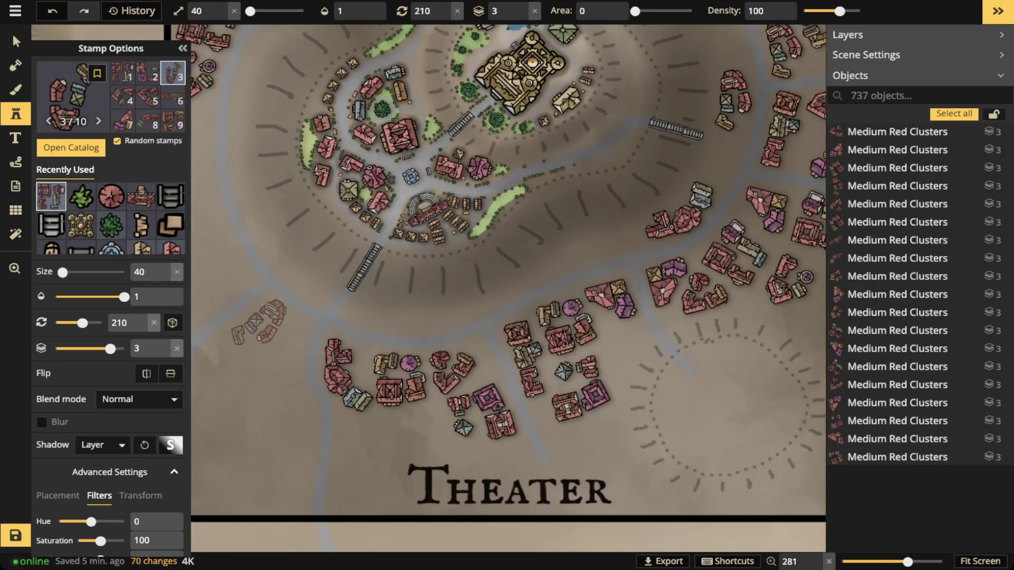
Place three red house clusters on both sides of the southwest side road, two rotated 210° and the northern one 240°.
left_click(253, 322)
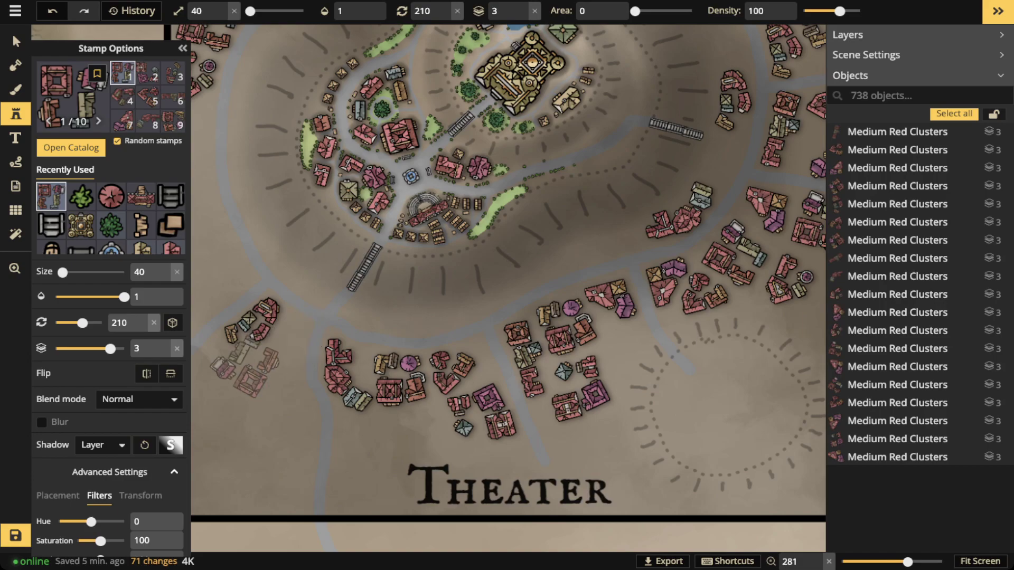
scroll(214, 279, "up", 2)
scroll(215, 273, "up", 1)
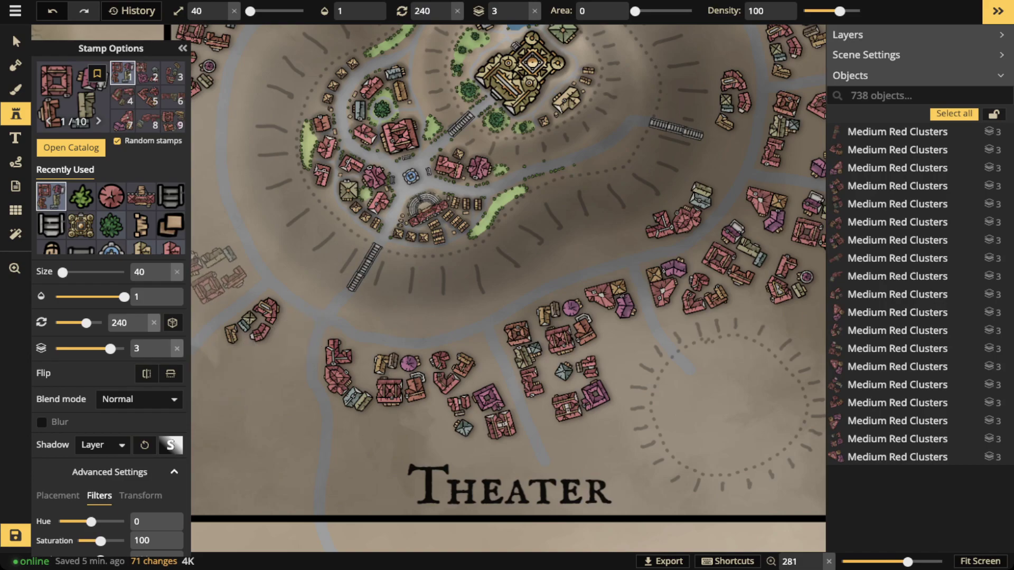
left_click(214, 274)
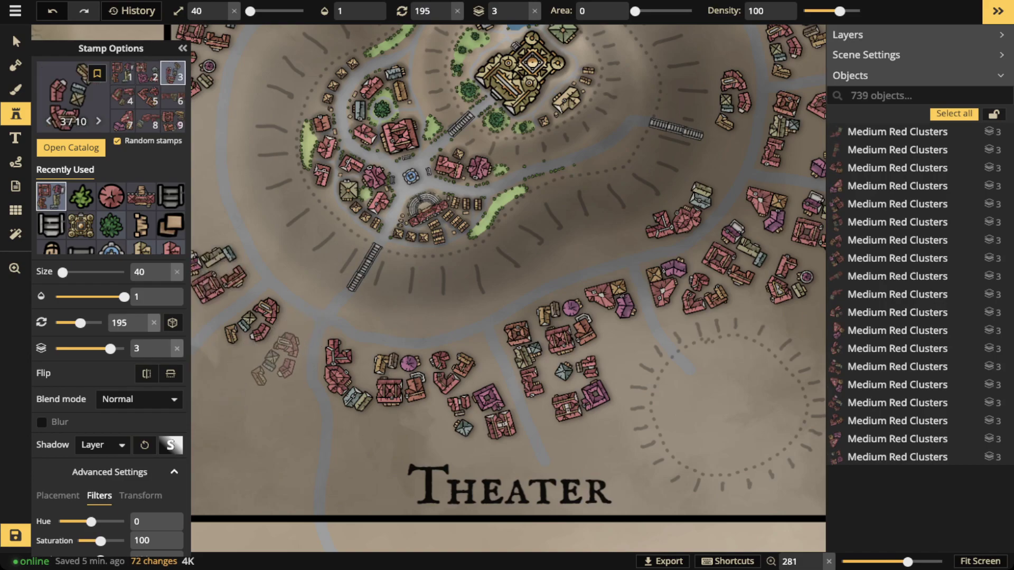
left_click(269, 370)
scroll(232, 390, "up", 1)
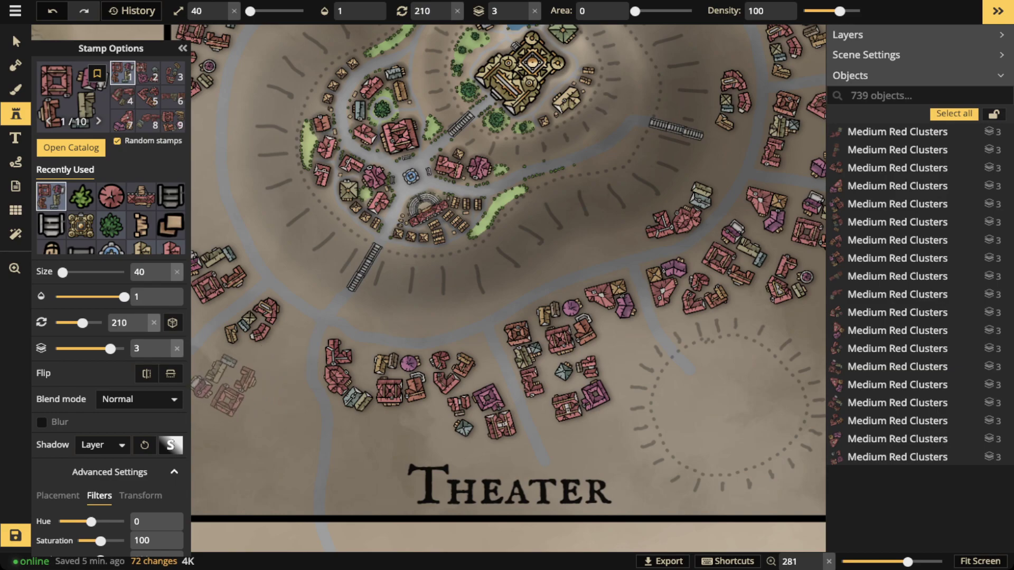
left_click(216, 376)
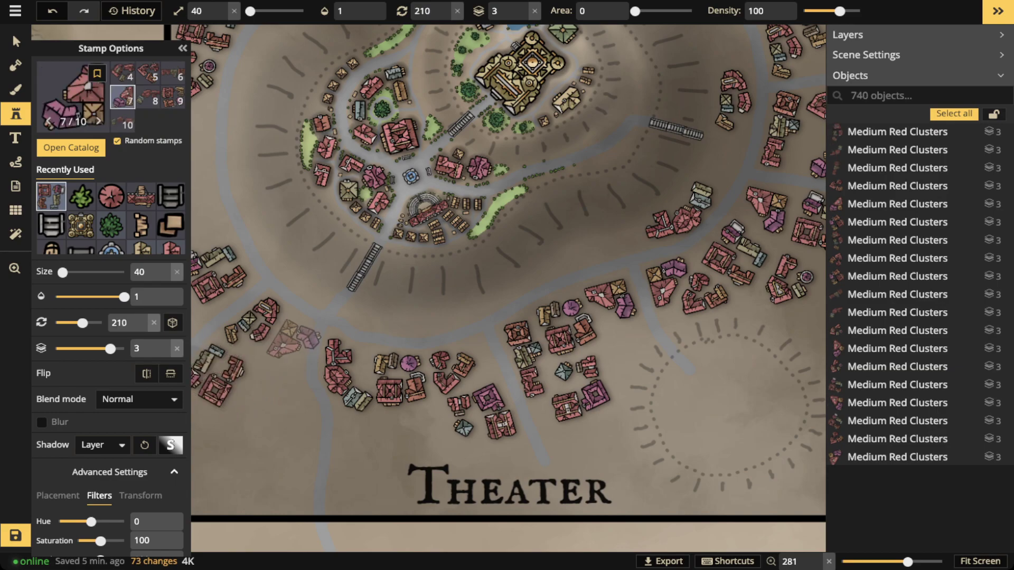
Place two red house clusters, rotated 120° and 135°, below the existing clusters south of the southwest side road.
scroll(277, 356, "down", 3)
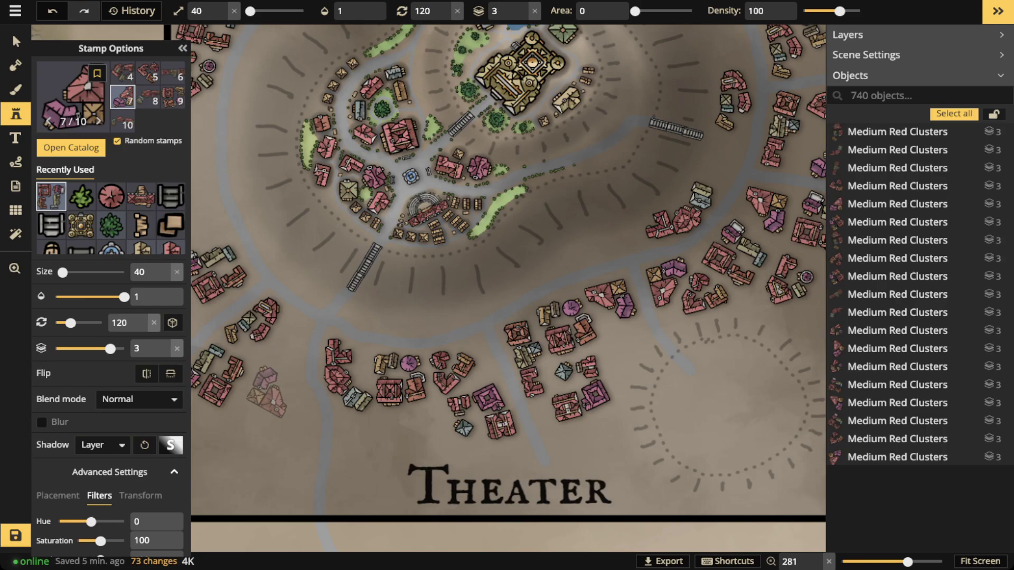
left_click(254, 407)
scroll(282, 356, "up", 1)
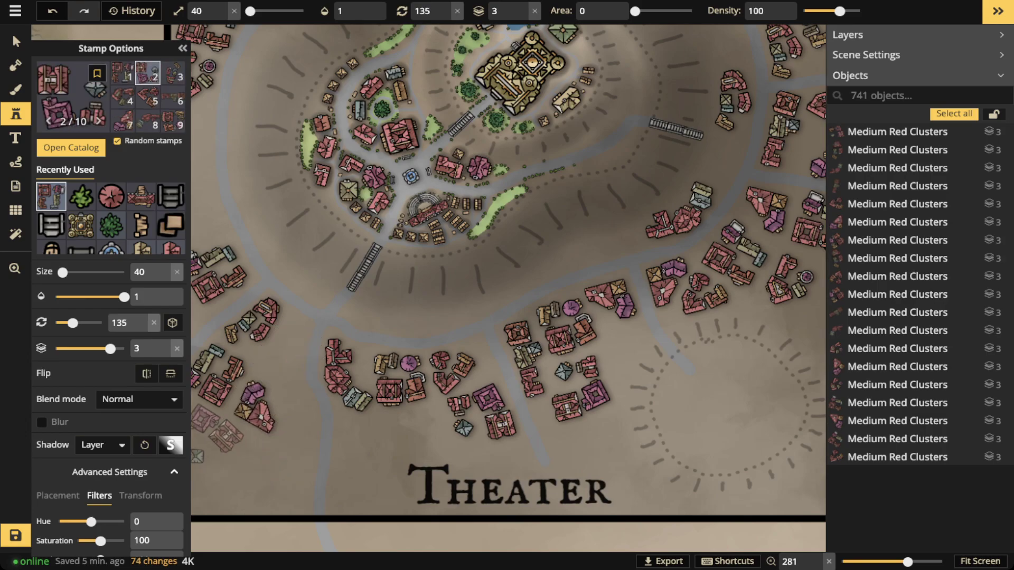
left_click(202, 431)
Fill the cell's southwest corner with three red house clusters, the first rotated 105° and the others turned to fit.
left_click_drag(259, 433, 400, 388)
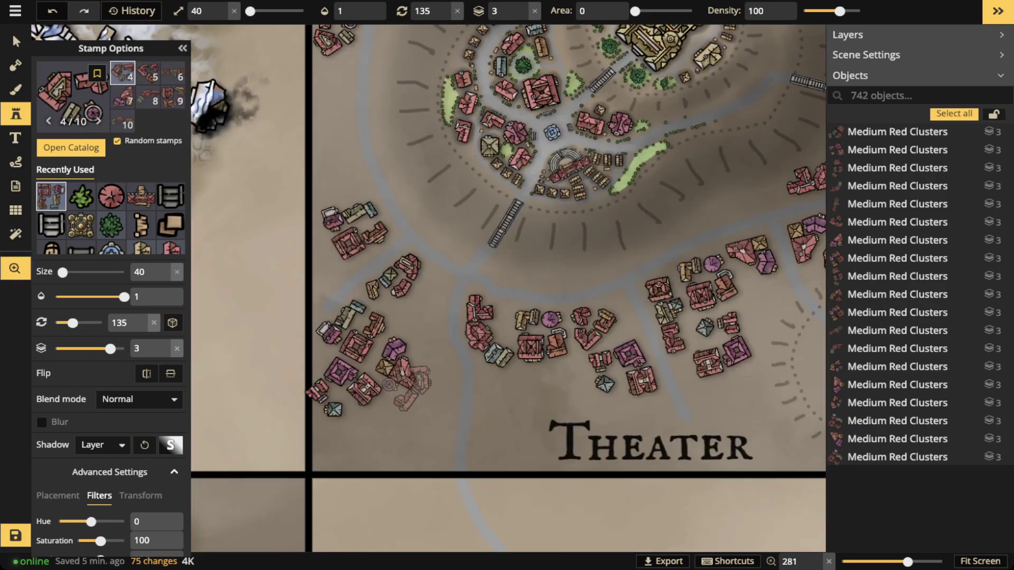
scroll(388, 423, "down", 2)
left_click(393, 422)
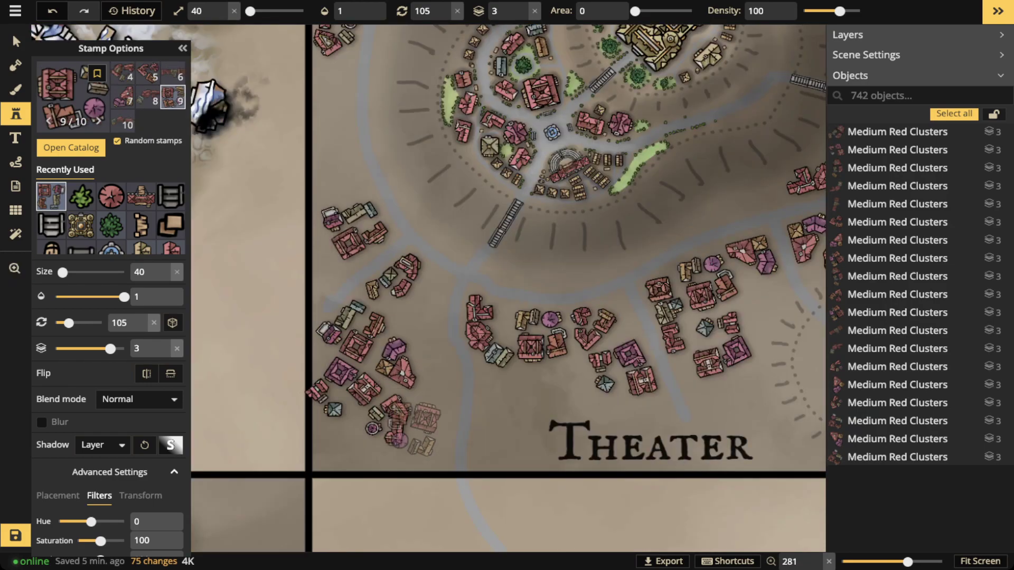
scroll(338, 446, "up", 3)
left_click(341, 446)
scroll(430, 438, "up", 1)
left_click(431, 439)
Place one red house cluster rotated 195° east of the south road leaving the cell and another west of it near the ring road.
scroll(433, 378, "down", 1)
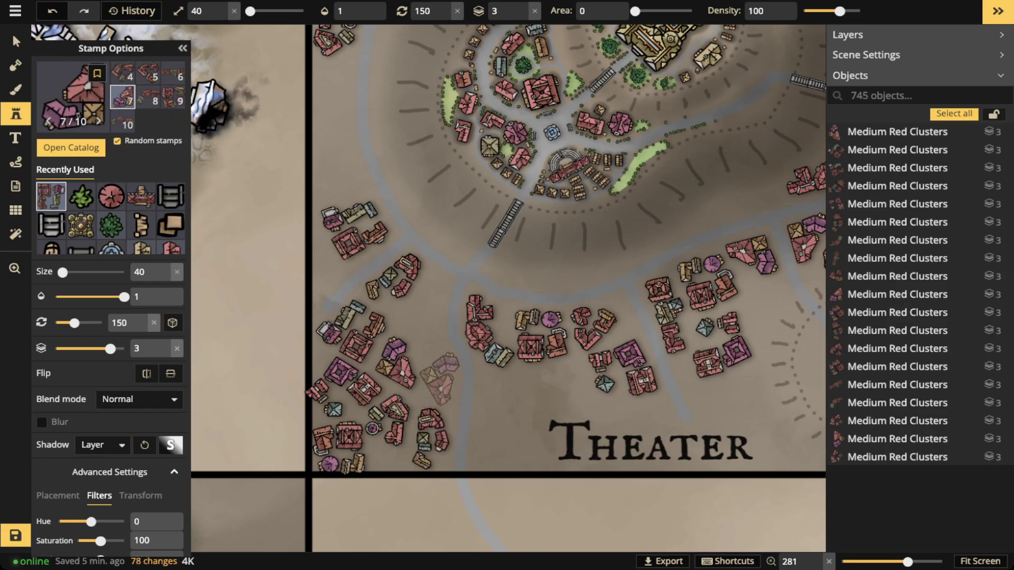
scroll(507, 399, "up", 3)
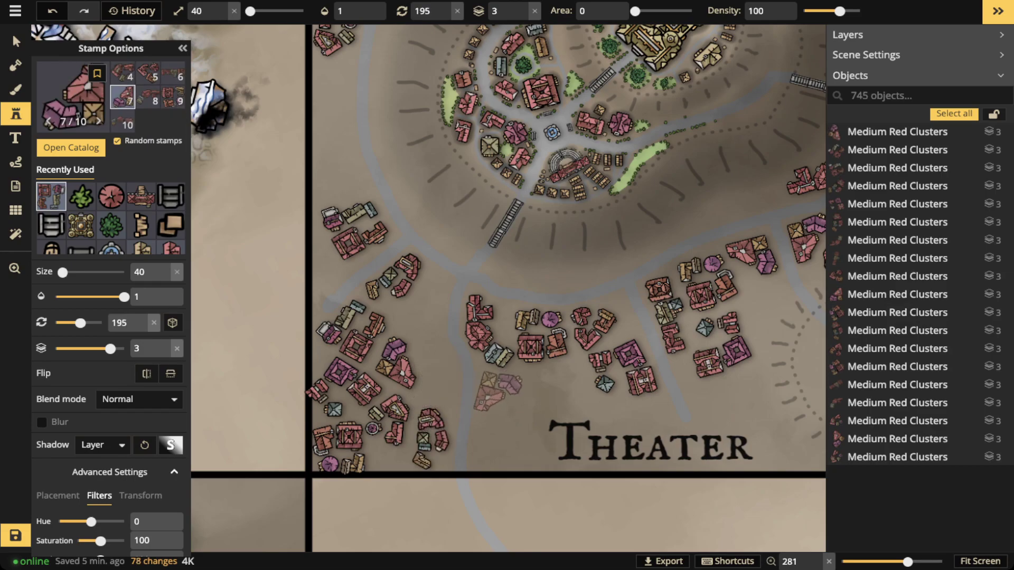
left_click(501, 393)
scroll(417, 317, "up", 2)
left_click(417, 317)
scroll(496, 211, "down", 2)
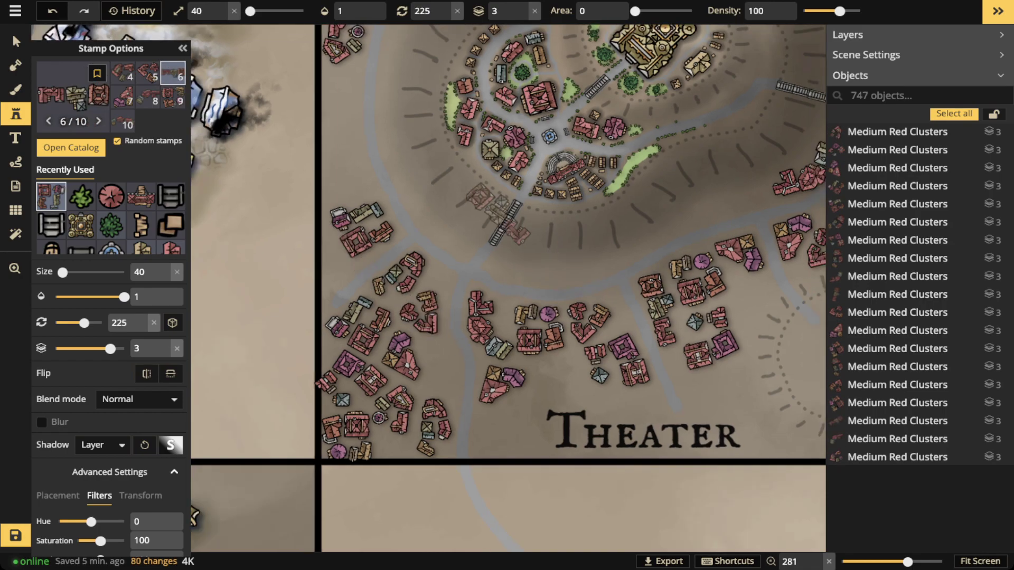
Examine the whole Theater cell and its neighbouring cells to check the house clusters around the ring road.
key("space")
left_click_drag(618, 170, 429, 311)
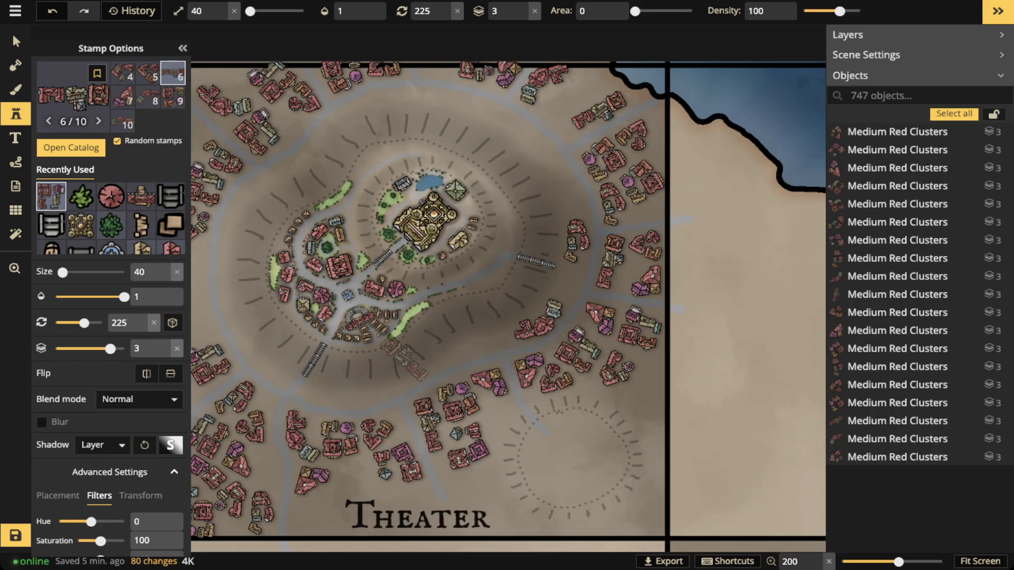
scroll(397, 345, "down", 4)
left_click_drag(384, 315, 433, 294)
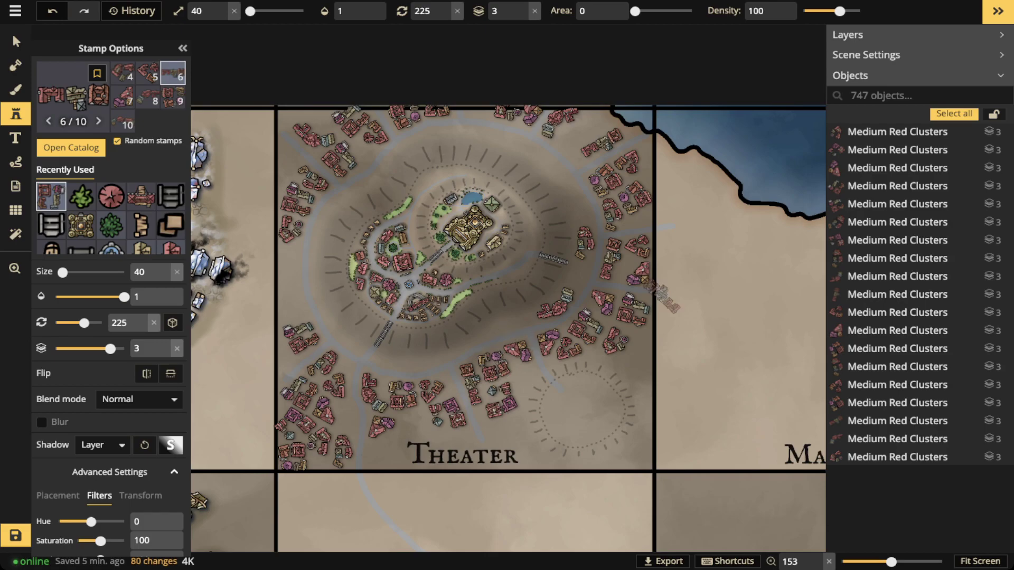
left_click(16, 41)
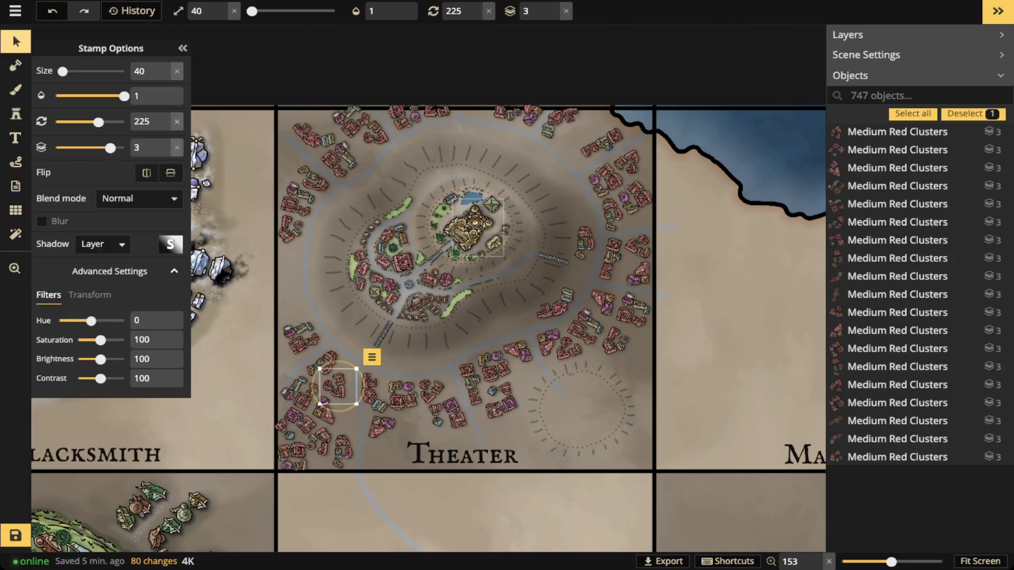
scroll(477, 233, "up", 2)
left_click_drag(326, 234, 345, 247)
scroll(379, 327, "down", 1)
key("space")
left_click_drag(379, 327, 376, 218)
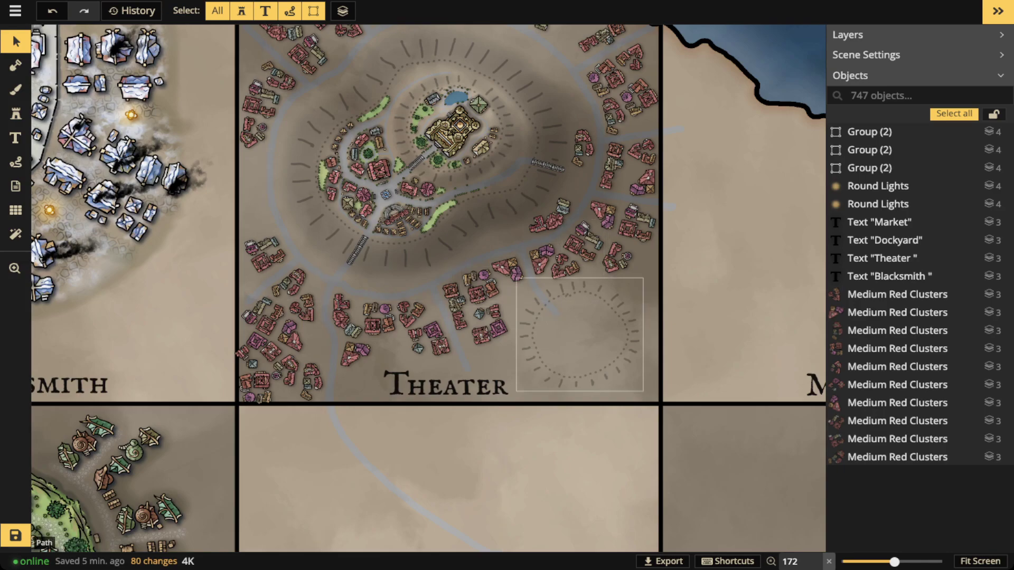
scroll(423, 338, "down", 5)
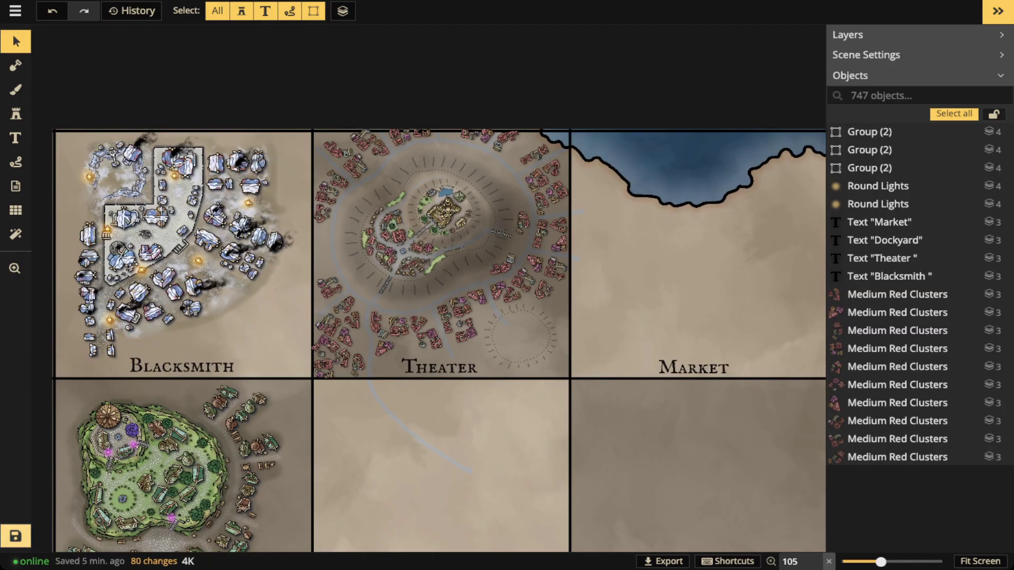
Save the map.
key("ctrl+s")
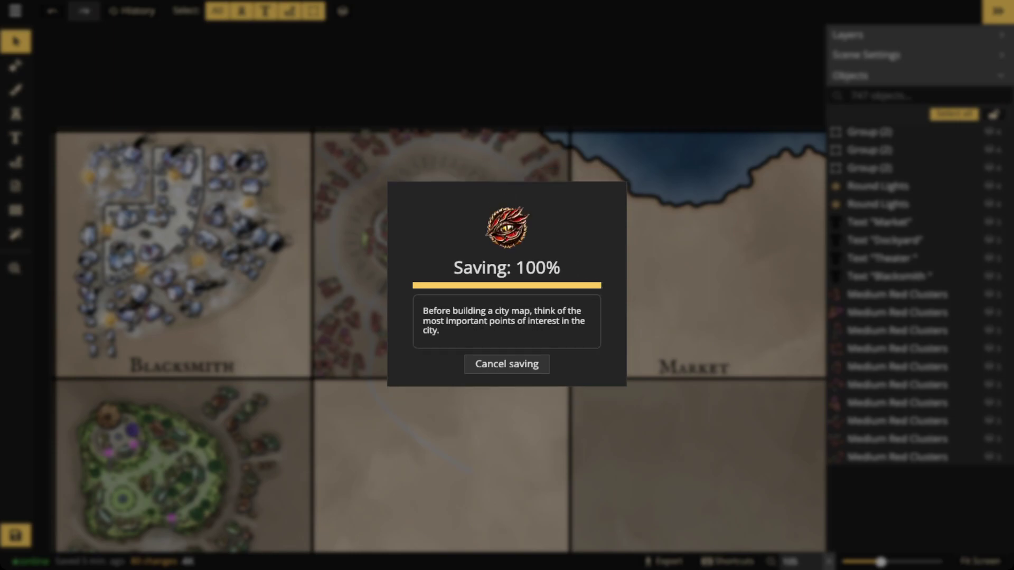
key("ctrl+s")
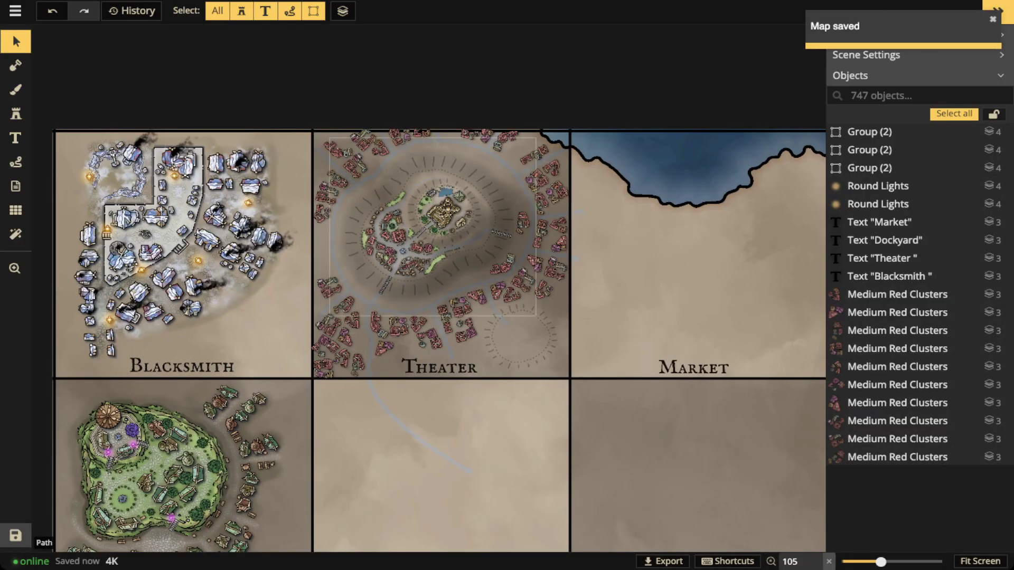
scroll(429, 296, "down", 4)
key("space")
left_click_drag(439, 322, 378, 245)
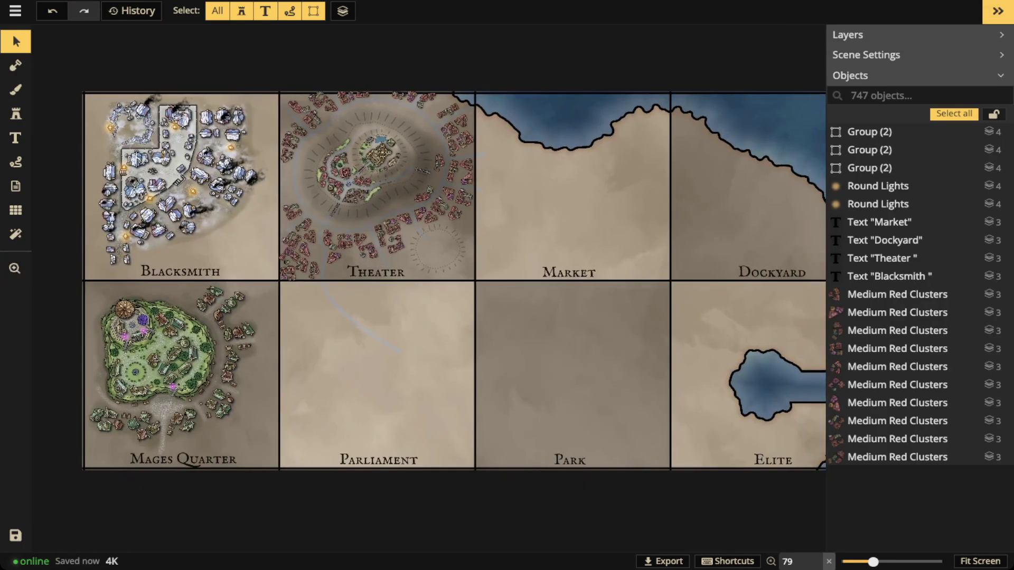
scroll(428, 285, "right", 2)
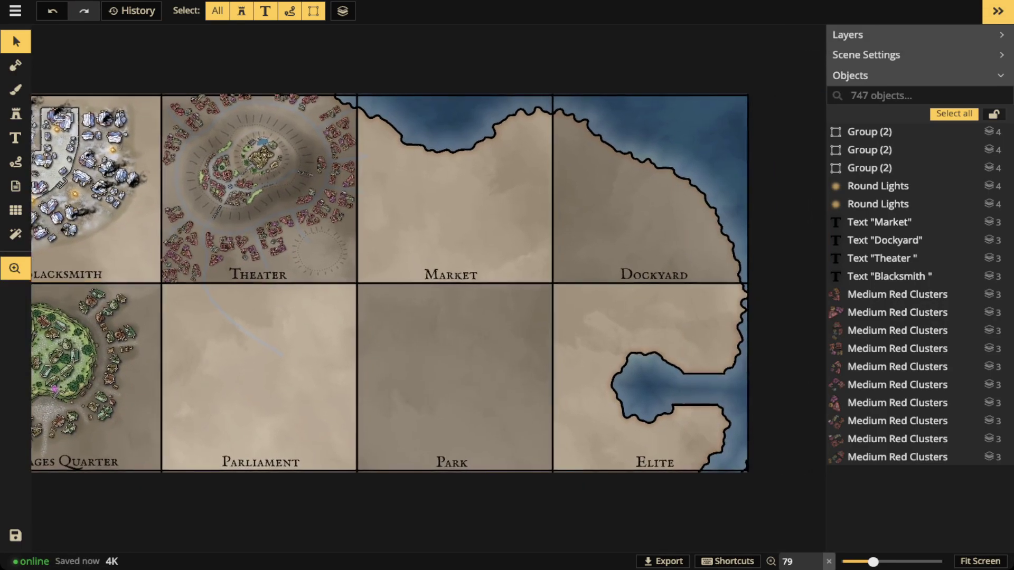
Examine the empty cells in the map's east, mainly the Elite cell with its round bay, channel and coastline.
scroll(429, 285, "down", 1)
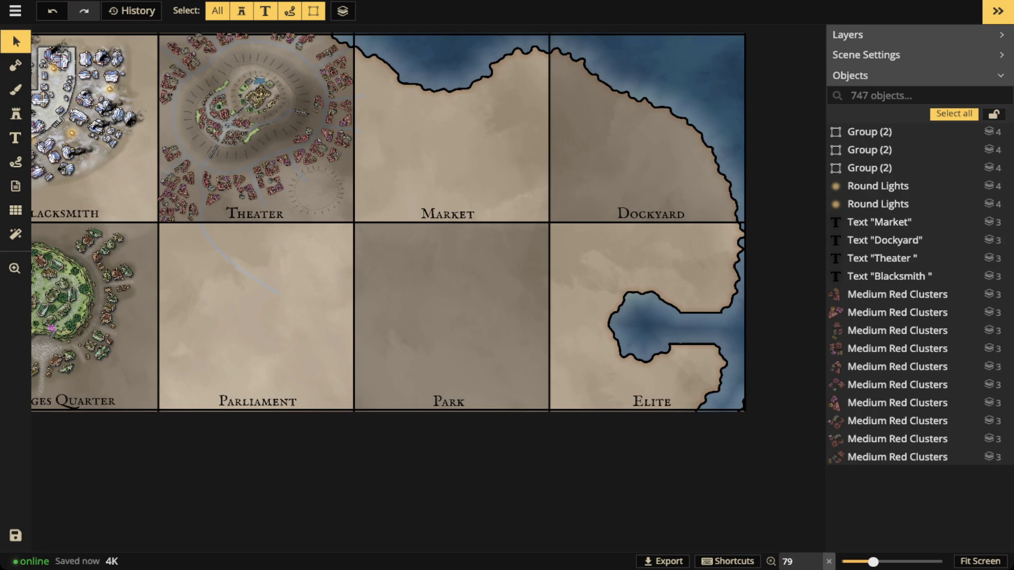
scroll(608, 269, "up", 4)
key("space")
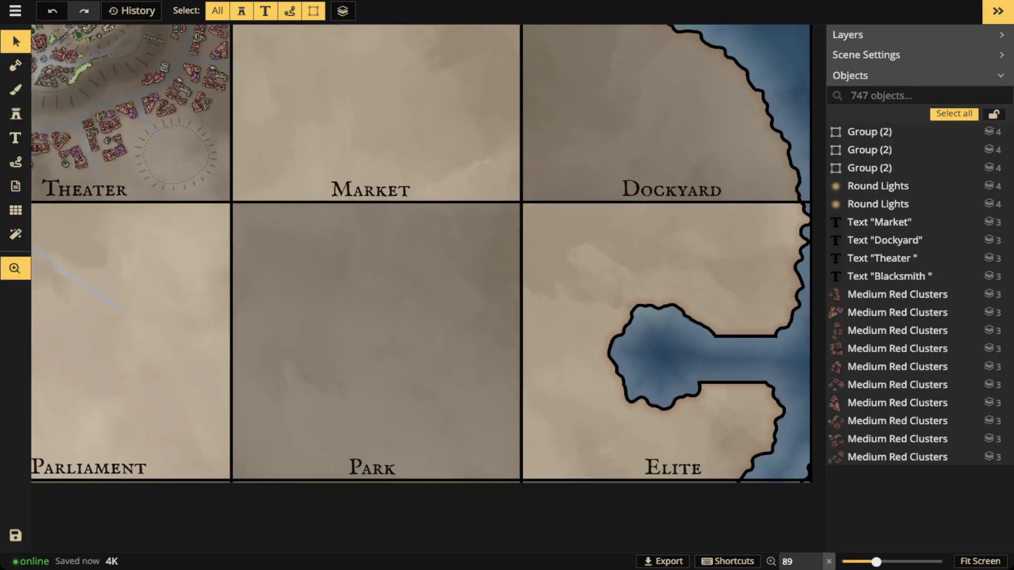
left_click_drag(609, 268, 498, 234)
scroll(585, 257, "up", 2)
scroll(774, 315, "up", 2)
left_click_drag(774, 315, 730, 225)
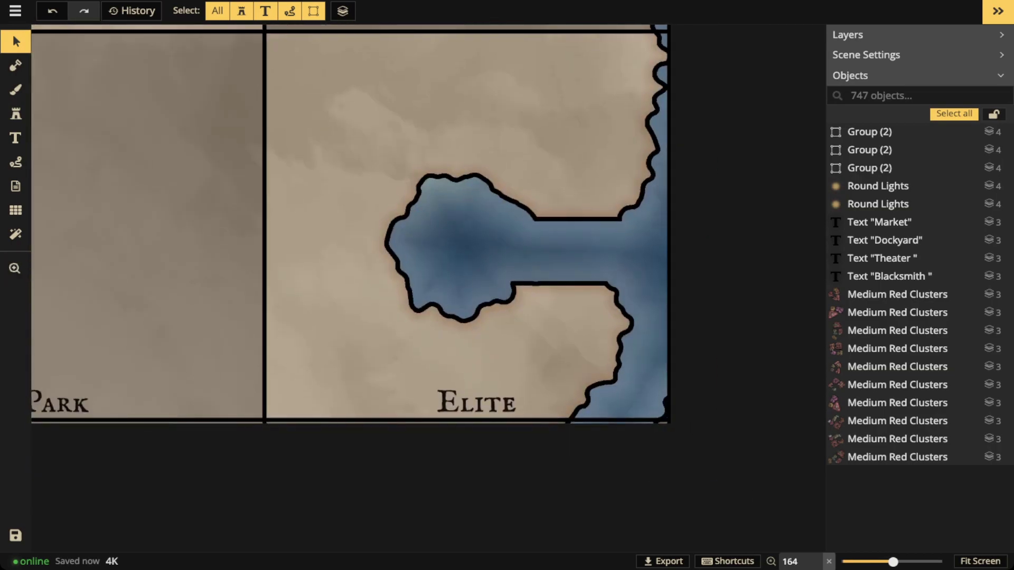
scroll(454, 191, "down", 4)
left_click_drag(454, 190, 485, 285)
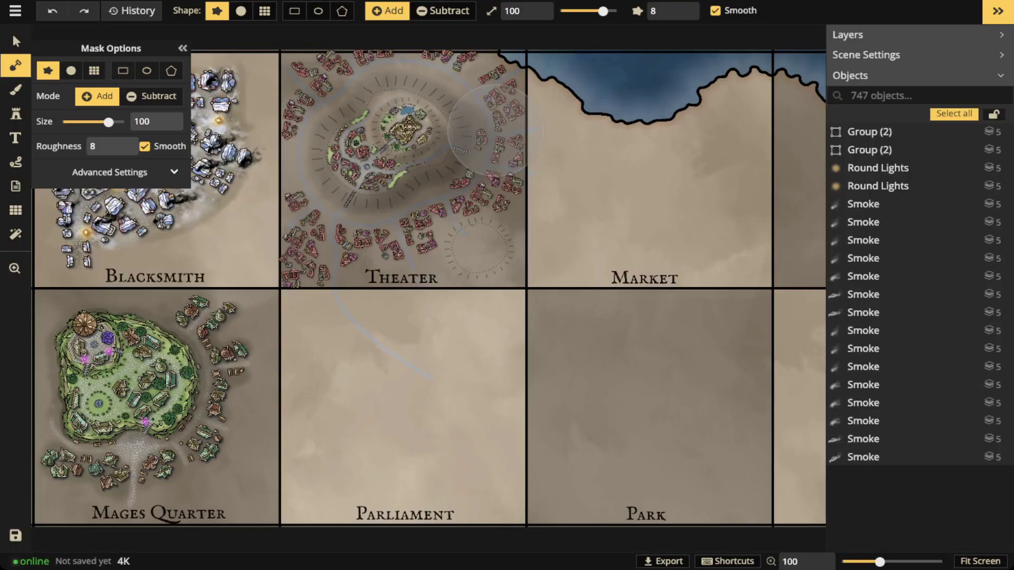
left_click(11, 33)
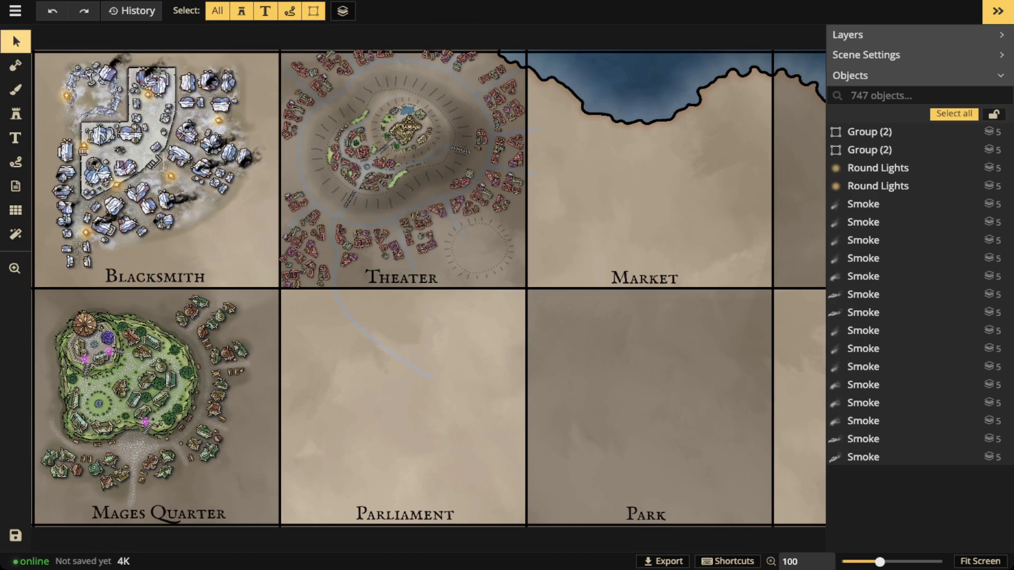
key("space")
left_click_drag(785, 416, 597, 399)
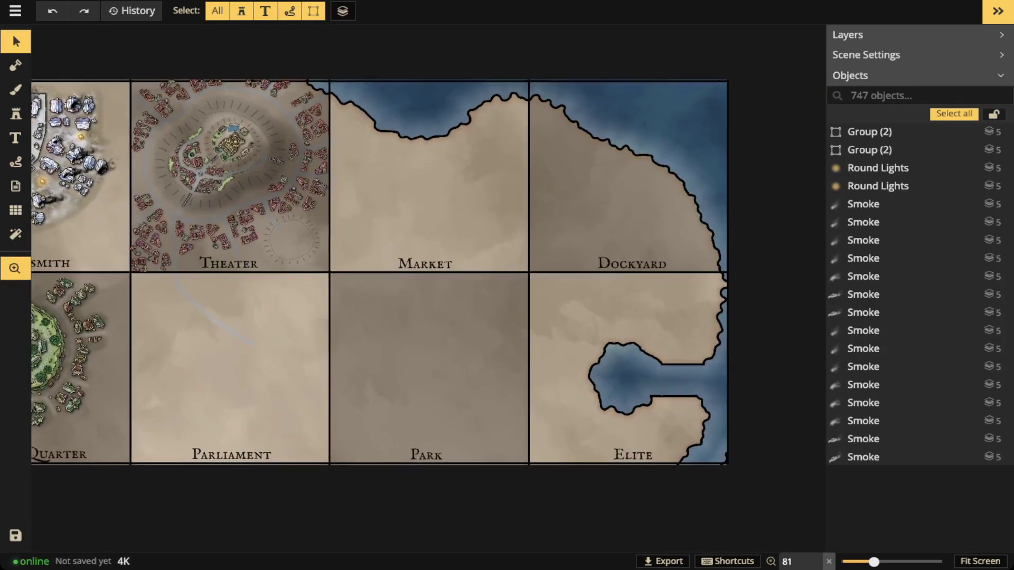
scroll(597, 399, "up", 3)
key("space")
left_click_drag(613, 338, 478, 307)
scroll(529, 349, "up", 4)
key("space")
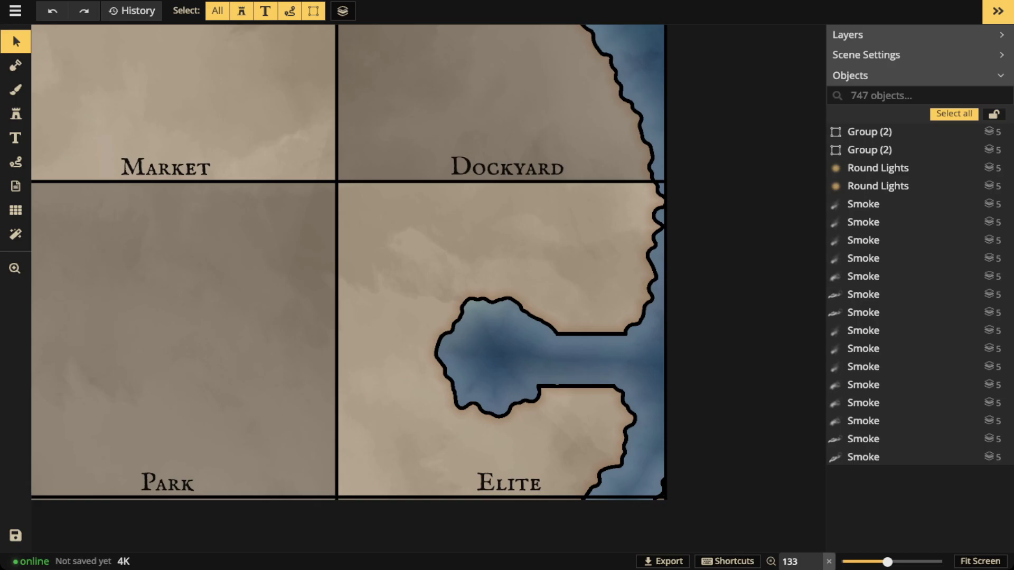
scroll(559, 445, "up", 3)
key("space")
left_click_drag(560, 445, 557, 371)
key("space")
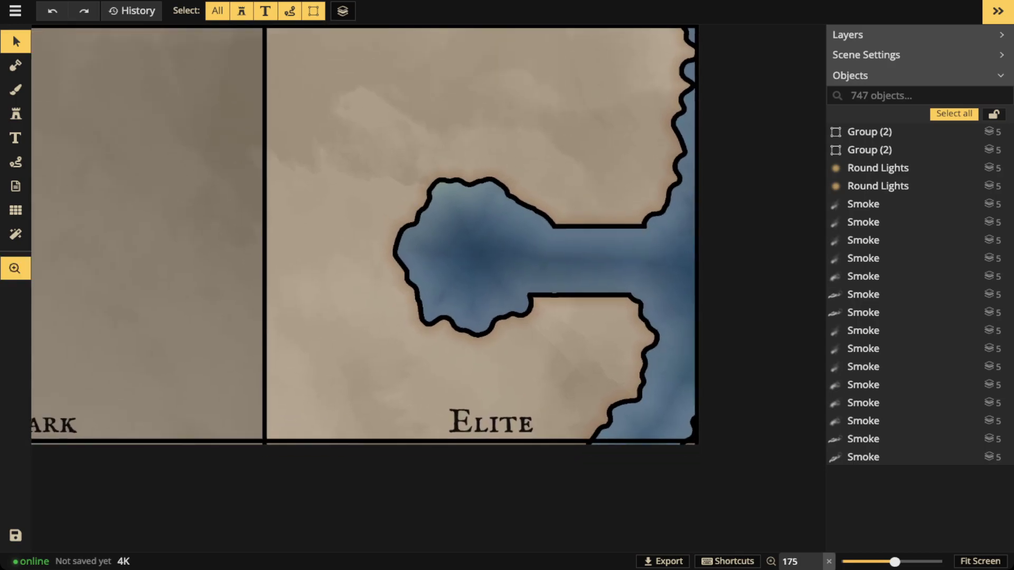
Copy the hill ring group from the Theater cell's southeast corner and paste it south of the channel in the Elite cell.
left_click_drag(369, 211, 537, 455)
left_click_drag(264, 142, 535, 504)
left_click_drag(201, 501, 459, 158)
scroll(491, 372, "up", 2)
key("space")
left_click(444, 228)
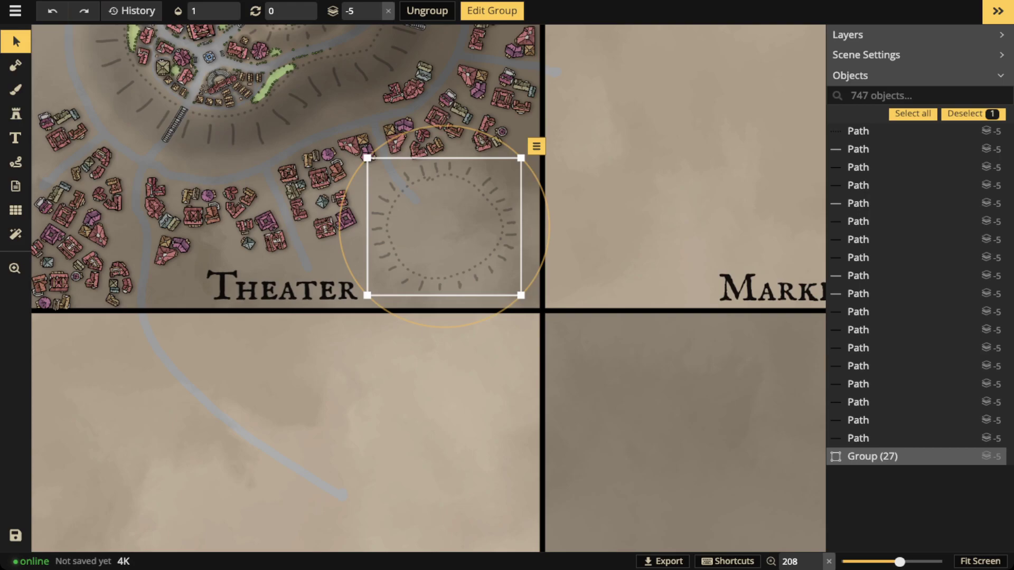
key("space")
left_click_drag(633, 422, 212, 158)
left_click_drag(821, 454, 513, 366)
key("ctrl+v")
key("[")
key("space")
Paste a second copy of the hill ring and place it on the land north of the Elite cell's channel.
key("ctrl+c")
key("ctrl+v")
left_click_drag(613, 162, 549, 136)
key(".")
key(".")
key("comma")
key("comma")
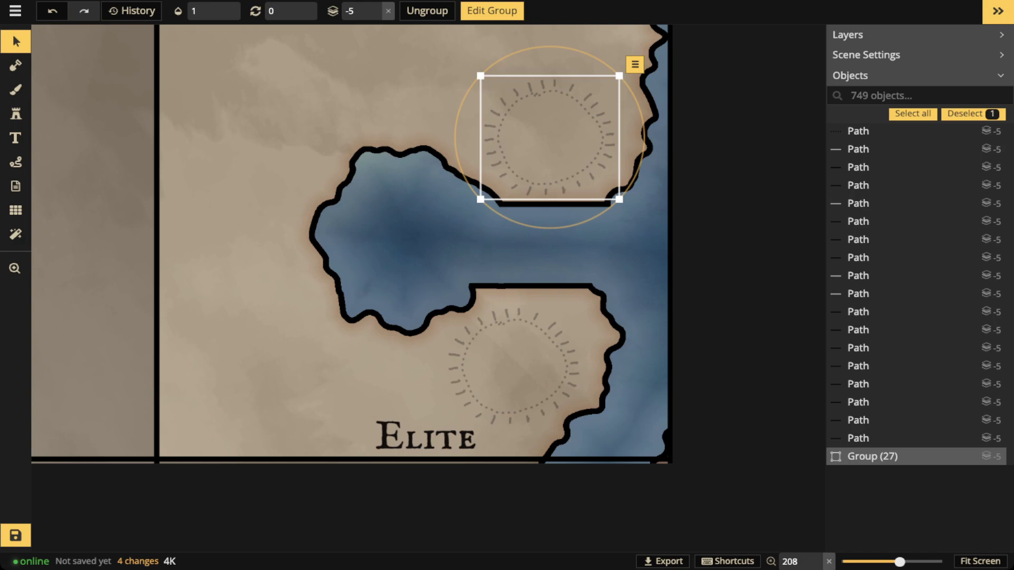
Move the southern hill ring slightly northeast so that it sits closer to the channel and coast.
left_click_drag(513, 367, 529, 356)
double_click(529, 357)
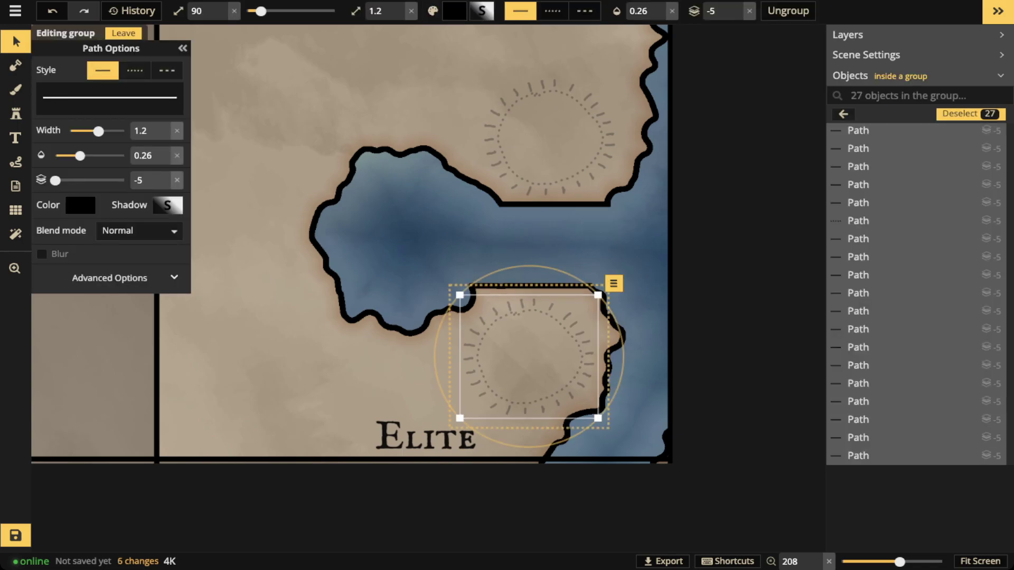
key("Escape")
key("Escape")
scroll(443, 212, "down", 2)
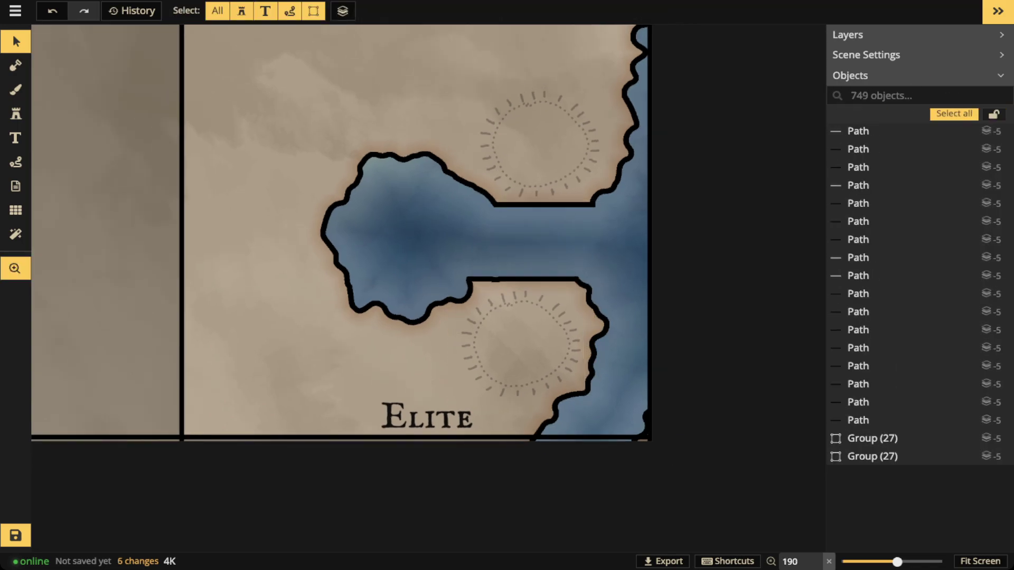
Shade around both Elite hill rings with the dark brown texture, using a round brush at size 15 and opacity 0.35.
left_click(16, 89)
left_click(55, 201)
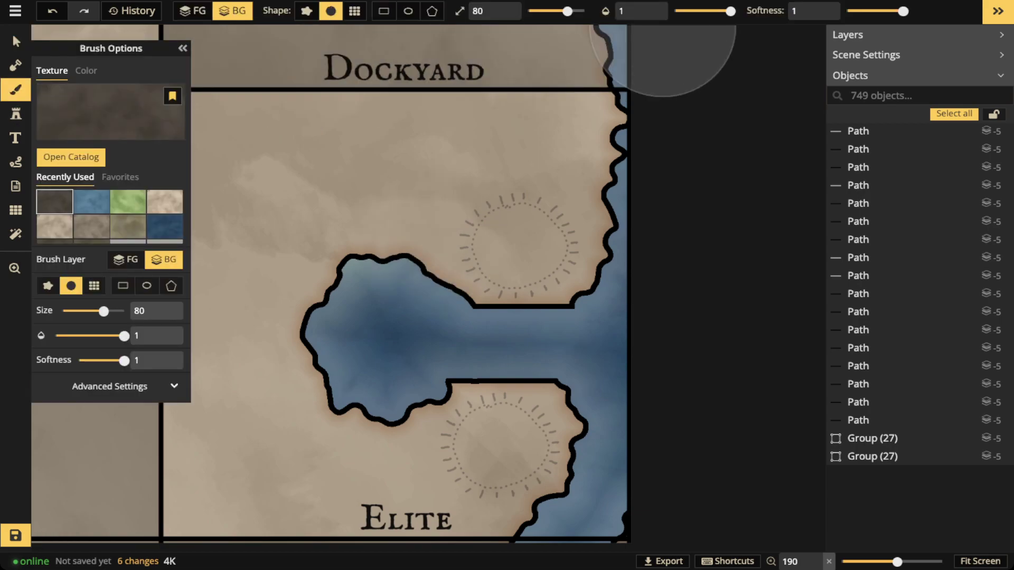
left_click(695, 11)
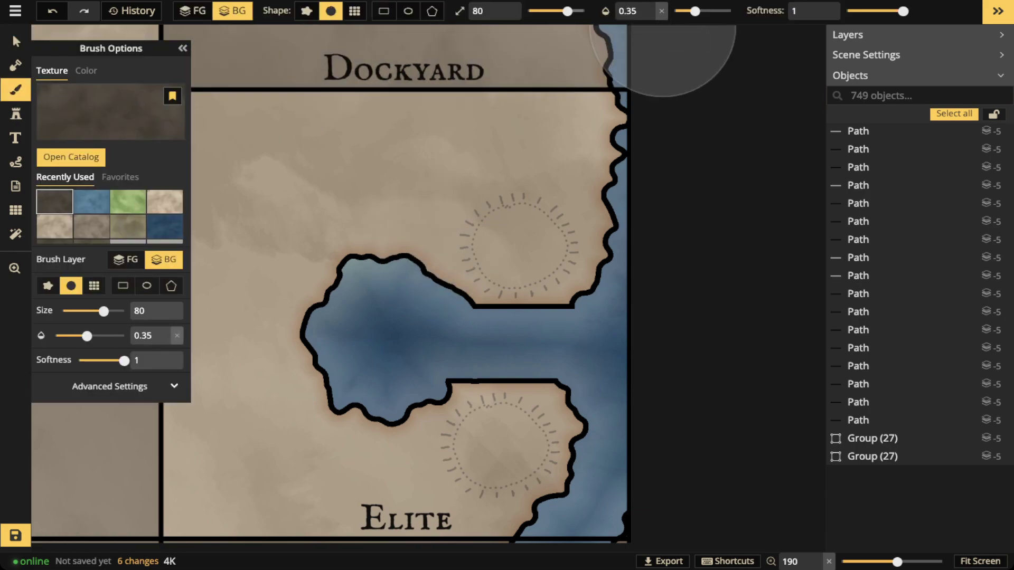
scroll(663, 24, "down", 10)
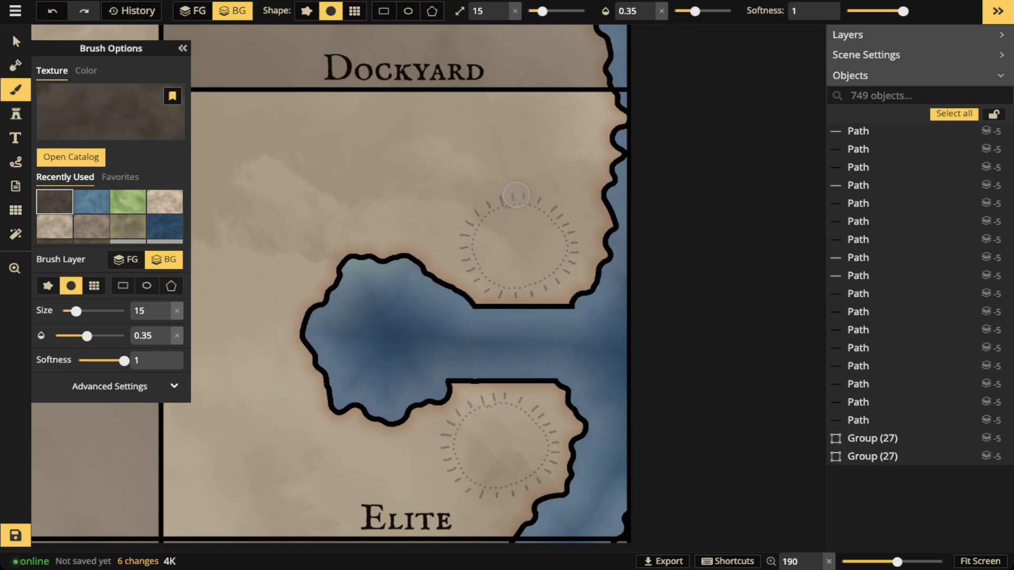
mouse_move(487, 206)
left_mouse_down()
mouse_move(465, 234)
mouse_move(469, 265)
mouse_move(488, 287)
mouse_move(522, 294)
mouse_move(573, 269)
mouse_move(575, 249)
mouse_move(548, 201)
mouse_move(517, 198)
mouse_move(565, 222)
mouse_move(565, 265)
mouse_move(501, 295)
mouse_move(485, 282)
mouse_move(485, 197)
left_mouse_up()
mouse_move(480, 394)
left_mouse_down()
mouse_move(440, 428)
mouse_move(445, 464)
mouse_move(450, 421)
mouse_move(445, 464)
mouse_move(474, 495)
mouse_move(516, 490)
mouse_move(558, 436)
mouse_move(524, 399)
mouse_move(493, 394)
mouse_move(449, 440)
mouse_move(474, 487)
mouse_move(540, 476)
mouse_move(549, 421)
mouse_move(491, 378)
left_mouse_up()
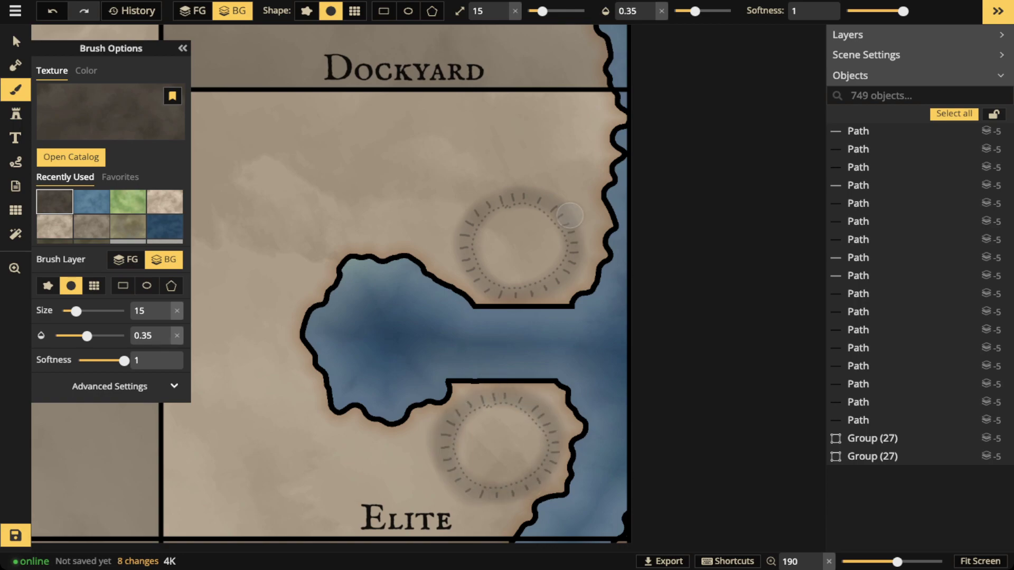
Deepen the dark shading along the eastern, coast-facing sides of both hill rings with additional brush strokes.
mouse_move(571, 227)
left_mouse_down()
mouse_move(569, 267)
mouse_move(499, 292)
mouse_move(556, 275)
mouse_move(566, 224)
mouse_move(574, 252)
mouse_move(562, 271)
left_mouse_up()
mouse_move(548, 421)
left_mouse_down()
mouse_move(552, 447)
mouse_move(517, 487)
mouse_move(491, 492)
mouse_move(549, 420)
mouse_move(574, 438)
mouse_move(521, 505)
left_mouse_up()
mouse_move(584, 228)
left_mouse_down()
mouse_move(573, 267)
mouse_move(530, 304)
mouse_move(589, 256)
mouse_move(587, 234)
mouse_move(534, 305)
mouse_move(586, 285)
mouse_move(549, 306)
mouse_move(581, 239)
mouse_move(579, 277)
mouse_move(553, 304)
mouse_move(597, 269)
left_mouse_up()
mouse_move(565, 378)
left_mouse_down()
mouse_move(551, 423)
mouse_move(574, 429)
mouse_move(556, 451)
mouse_move(557, 483)
mouse_move(525, 500)
mouse_move(579, 453)
left_mouse_up()
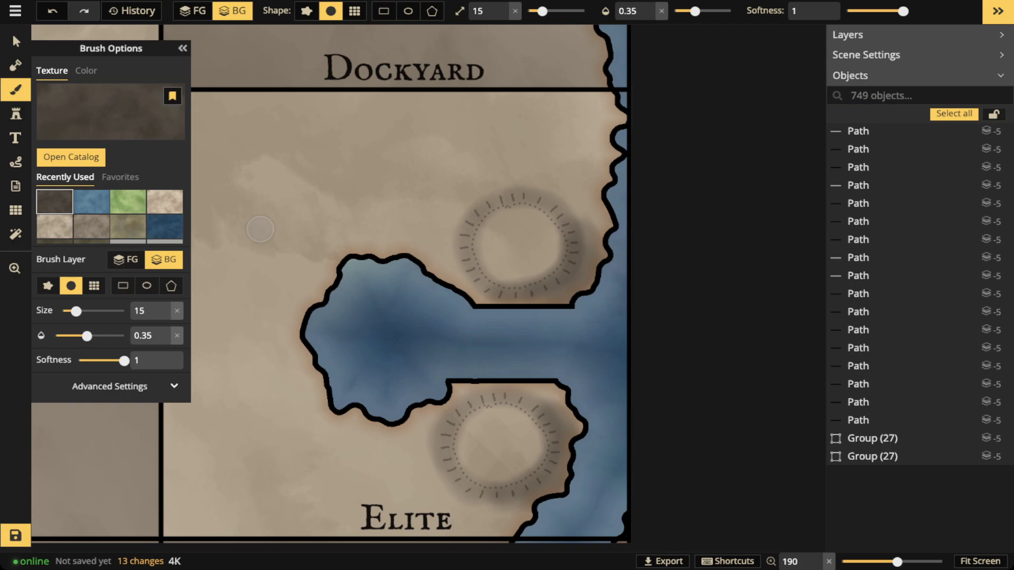
left_click(15, 41)
scroll(428, 288, "down", 2)
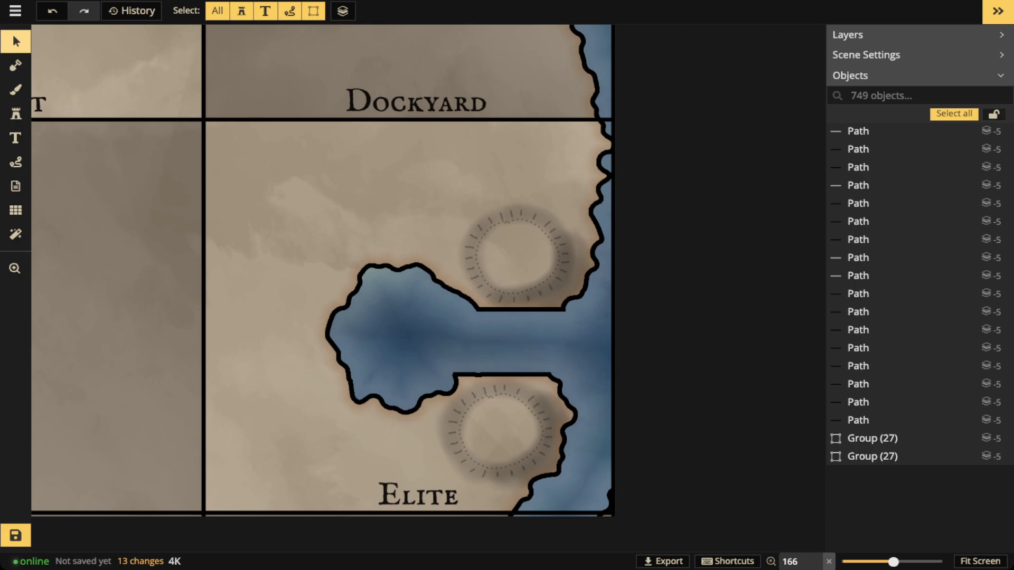
Lighten the tops of both hills with the light beige texture at size 15, raising the brush opacity to 0.6.
scroll(510, 351, "up", 4)
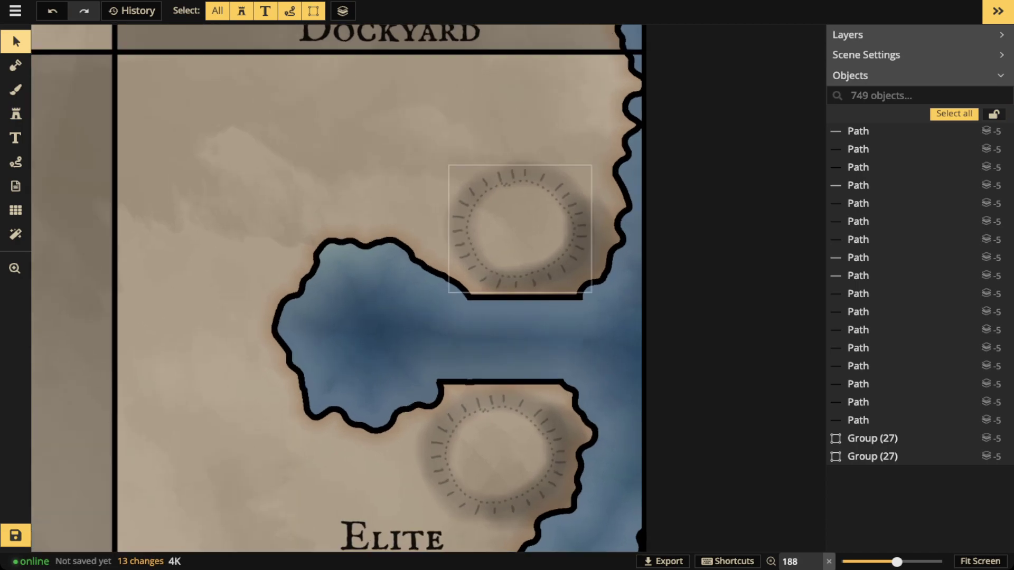
left_click_drag(515, 277, 488, 237)
left_click(15, 89)
left_click(165, 202)
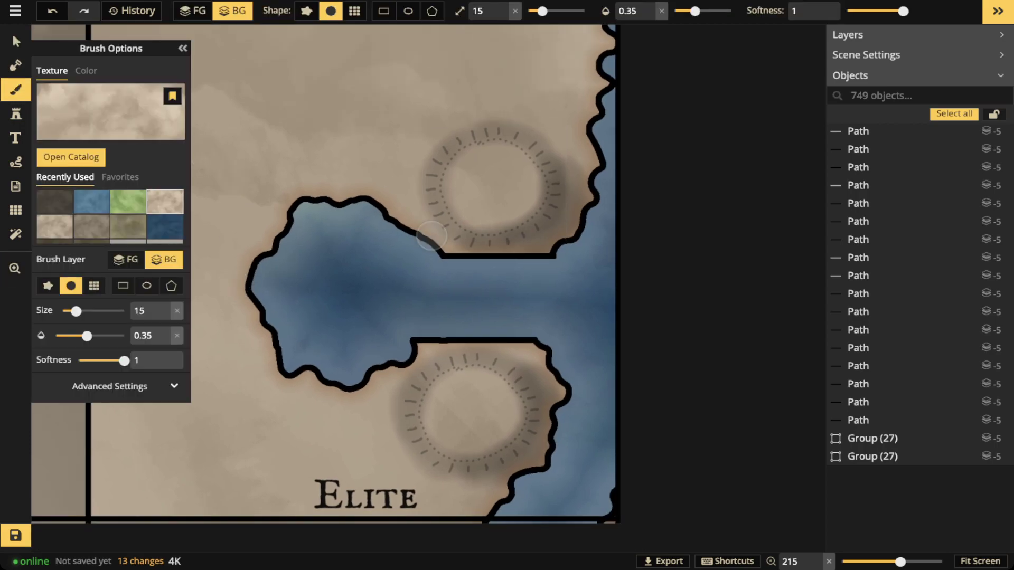
mouse_move(473, 191)
left_mouse_down()
mouse_move(512, 177)
mouse_move(479, 176)
mouse_move(503, 191)
mouse_move(493, 160)
mouse_move(469, 188)
mouse_move(481, 170)
mouse_move(516, 173)
mouse_move(472, 175)
mouse_move(508, 205)
mouse_move(494, 163)
mouse_move(512, 184)
mouse_move(500, 192)
mouse_move(504, 161)
mouse_move(469, 173)
mouse_move(484, 211)
mouse_move(487, 162)
mouse_move(508, 198)
mouse_move(502, 183)
mouse_move(483, 206)
mouse_move(487, 168)
left_mouse_up()
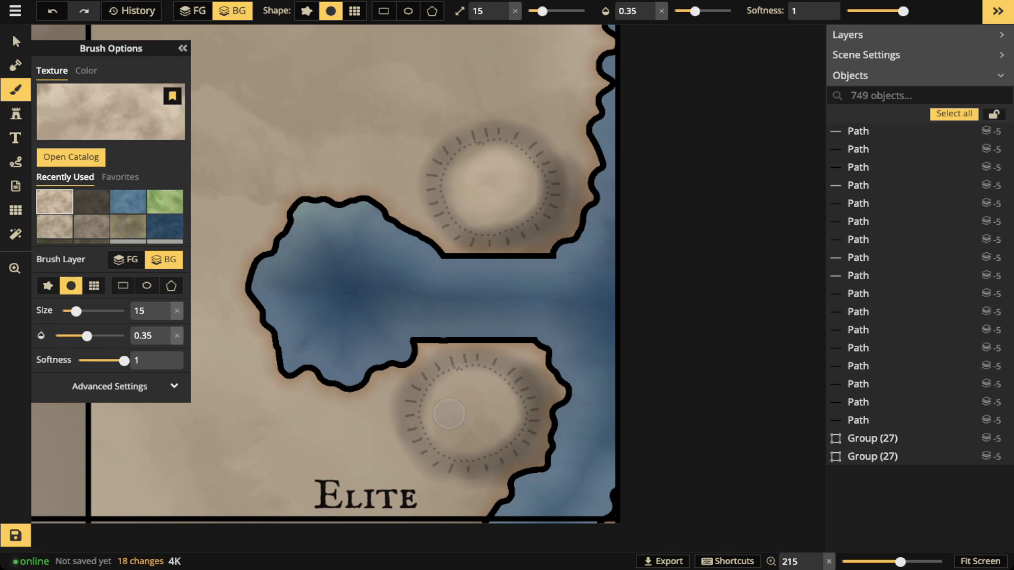
left_click(711, 11)
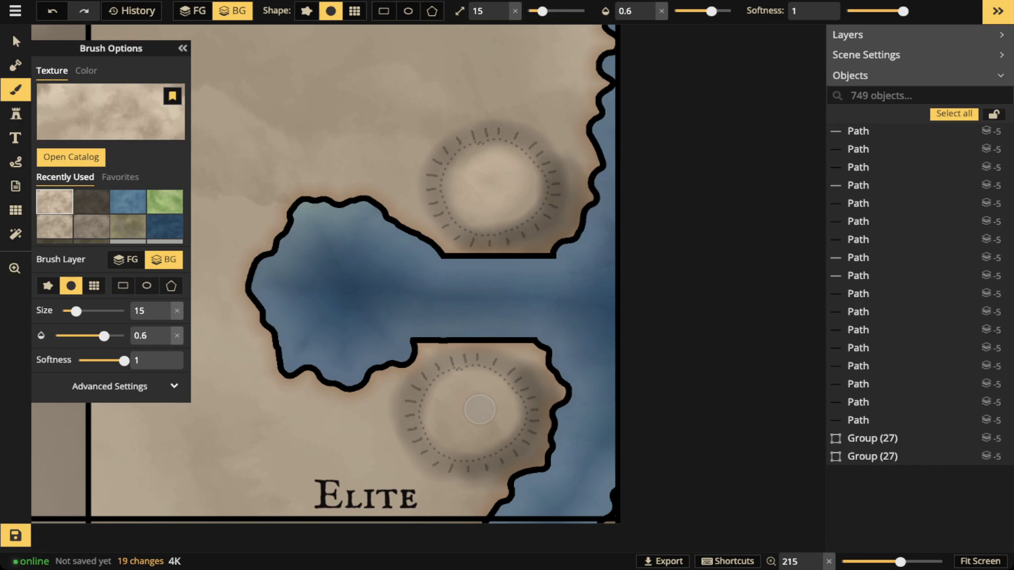
mouse_move(494, 408)
left_mouse_down()
mouse_move(474, 435)
mouse_move(450, 430)
left_mouse_up()
left_click(480, 154)
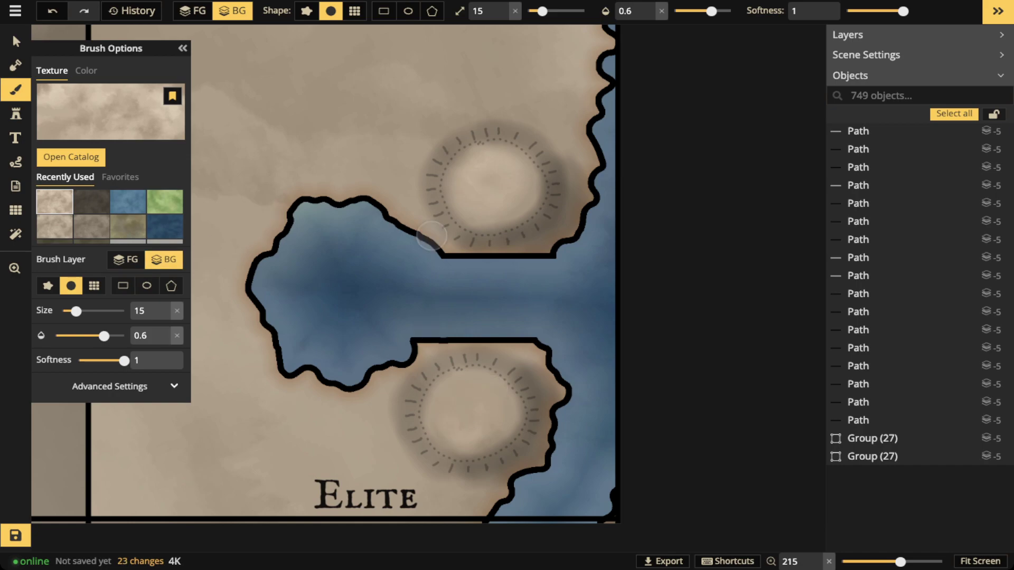
Set the beige texture's brightness to 148 and brush over the centres of both hills again.
left_click(170, 387)
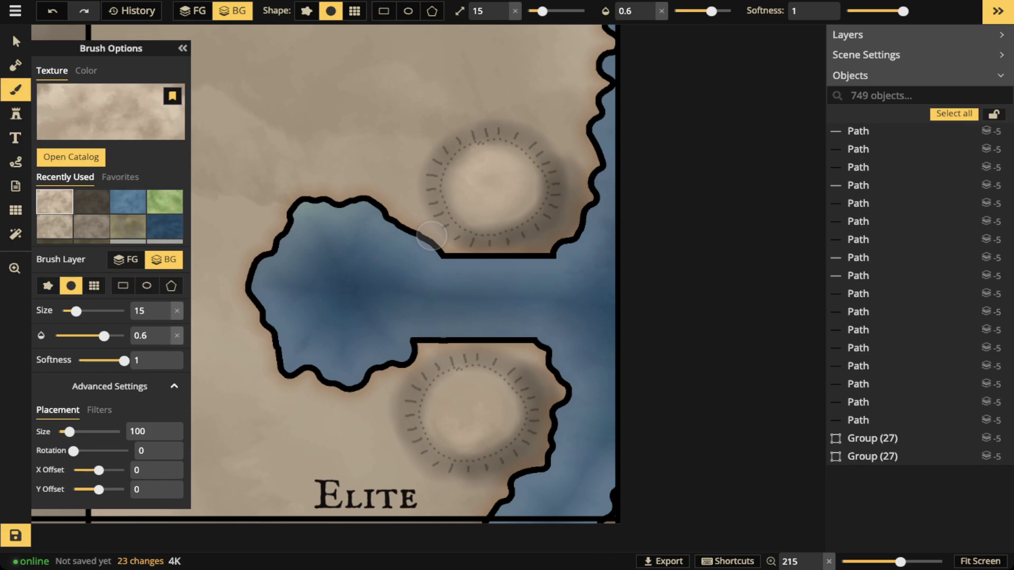
left_click(99, 409)
left_click_drag(111, 470, 112, 470)
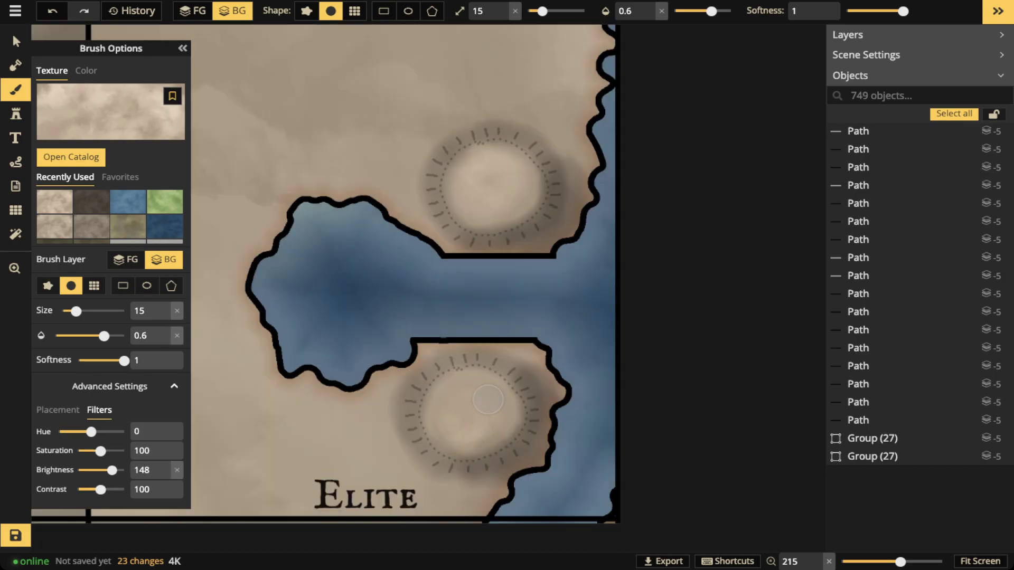
left_click_drag(457, 416, 471, 411)
mouse_move(493, 176)
left_mouse_down()
mouse_move(490, 205)
mouse_move(476, 178)
left_mouse_up()
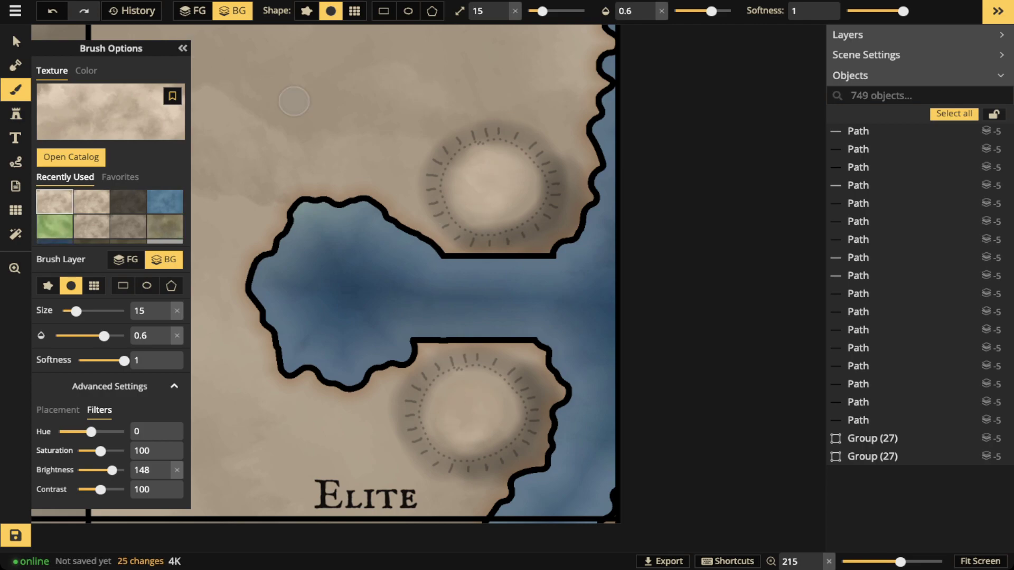
key("v")
left_click(431, 236)
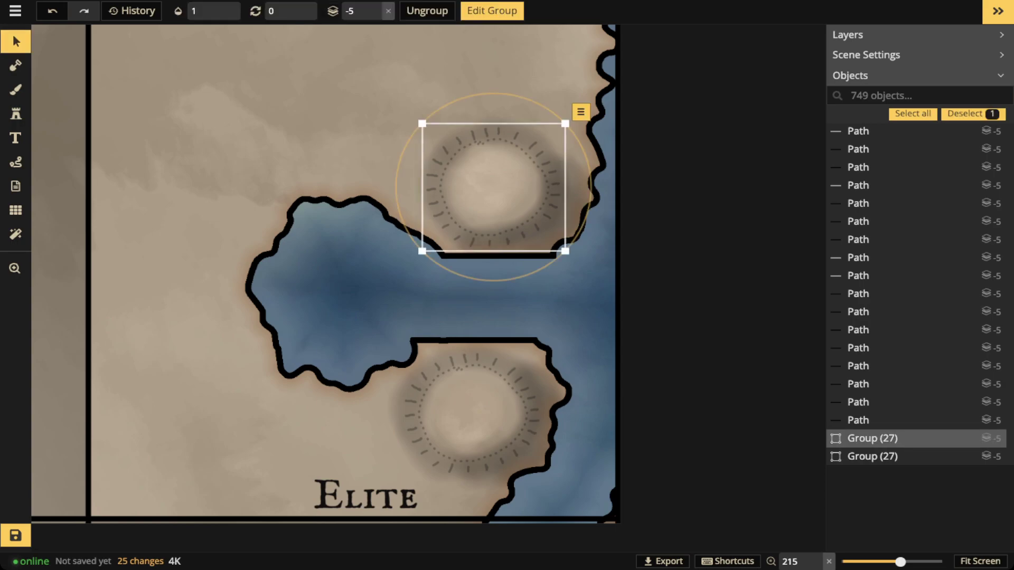
left_click(367, 160)
Turn the northern part of the Elite cell's round bay into land by subtracting from the mask with the rough brush at size 30.
scroll(367, 160, "down", 4)
key("space")
left_click_drag(367, 160, 521, 37)
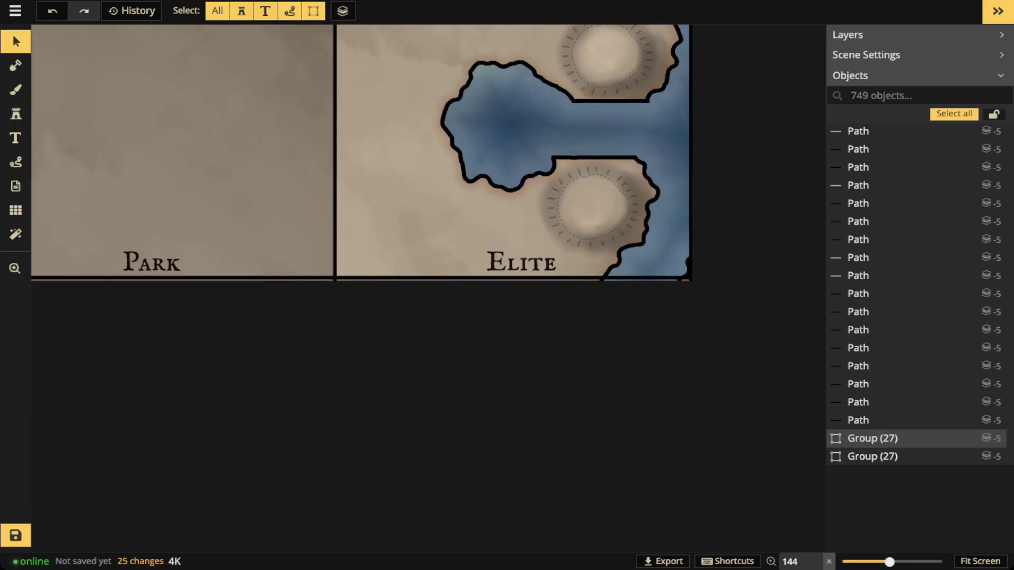
key("space")
left_click_drag(533, 211, 503, 316)
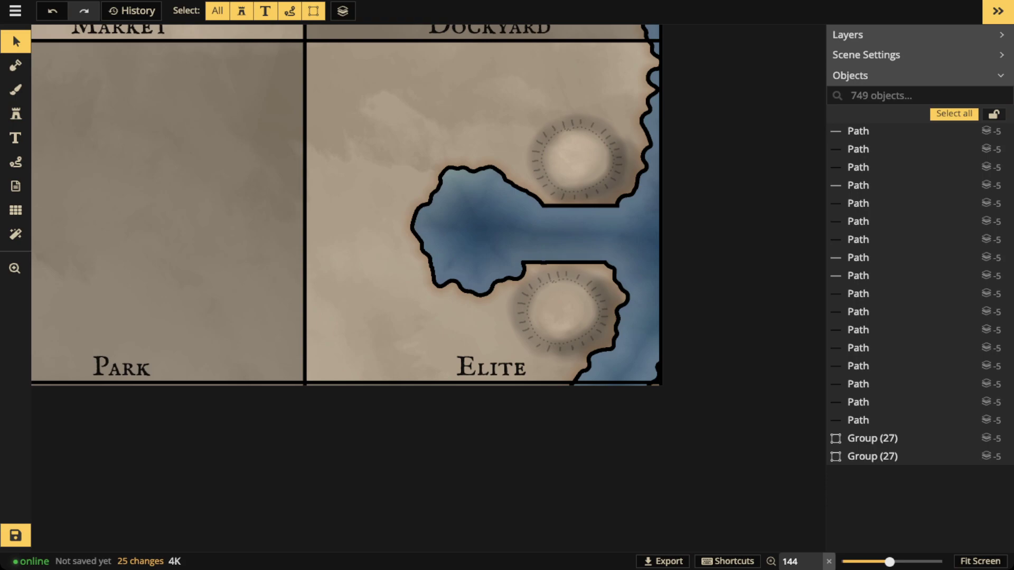
left_click(16, 66)
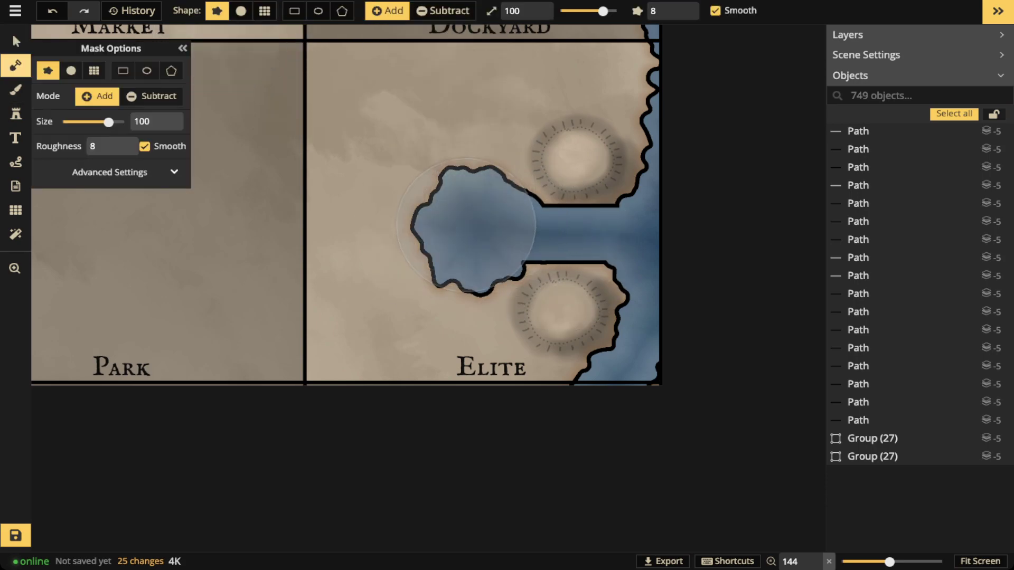
left_click(472, 227)
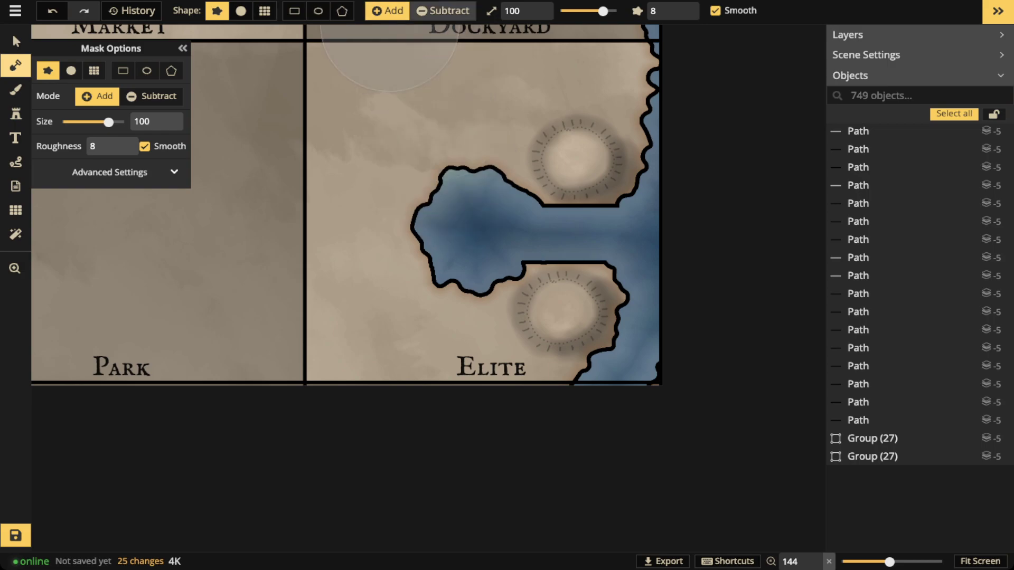
left_click(443, 11)
mouse_move(460, 187)
left_mouse_down()
mouse_move(496, 184)
mouse_move(482, 129)
left_mouse_up()
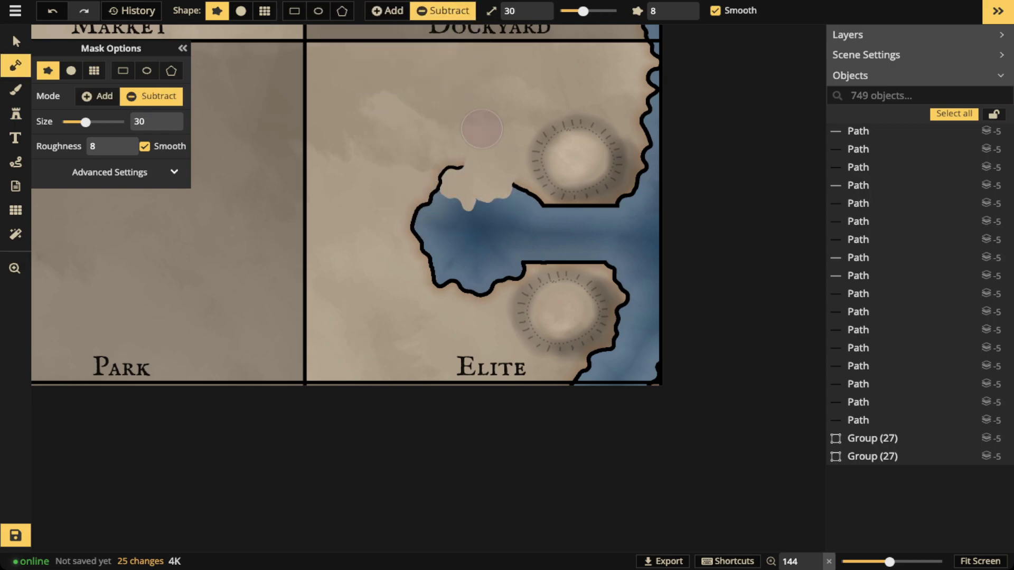
Subtract the rest of the round bay with the round brush at size 30, keeping only the straight channel to the sea.
left_click(240, 10)
mouse_move(517, 203)
left_mouse_down()
mouse_move(505, 259)
mouse_move(483, 279)
mouse_move(422, 248)
mouse_move(441, 193)
mouse_move(470, 209)
mouse_move(483, 259)
mouse_move(435, 227)
mouse_move(487, 277)
mouse_move(520, 266)
mouse_move(480, 269)
left_mouse_up()
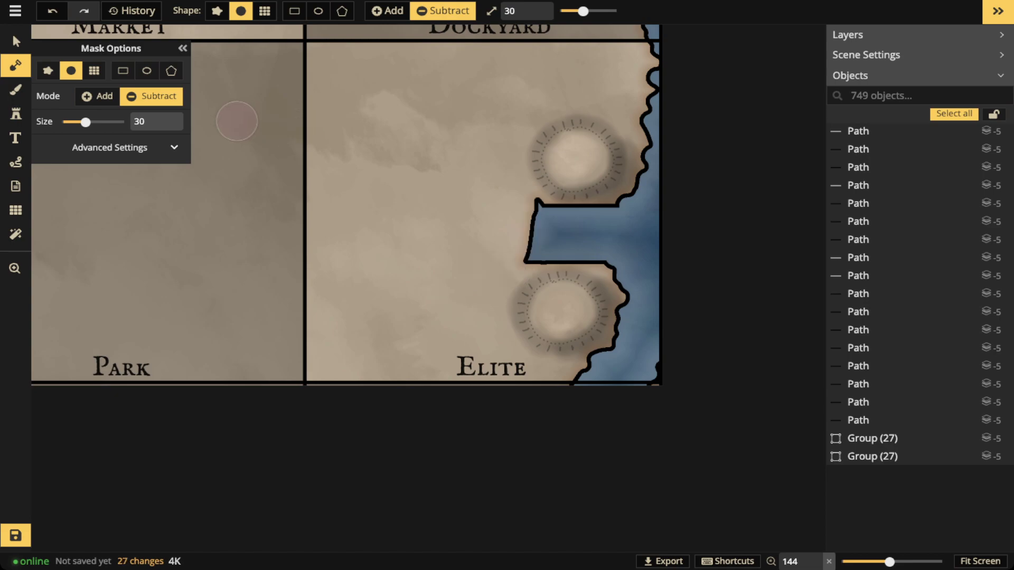
left_click(147, 70)
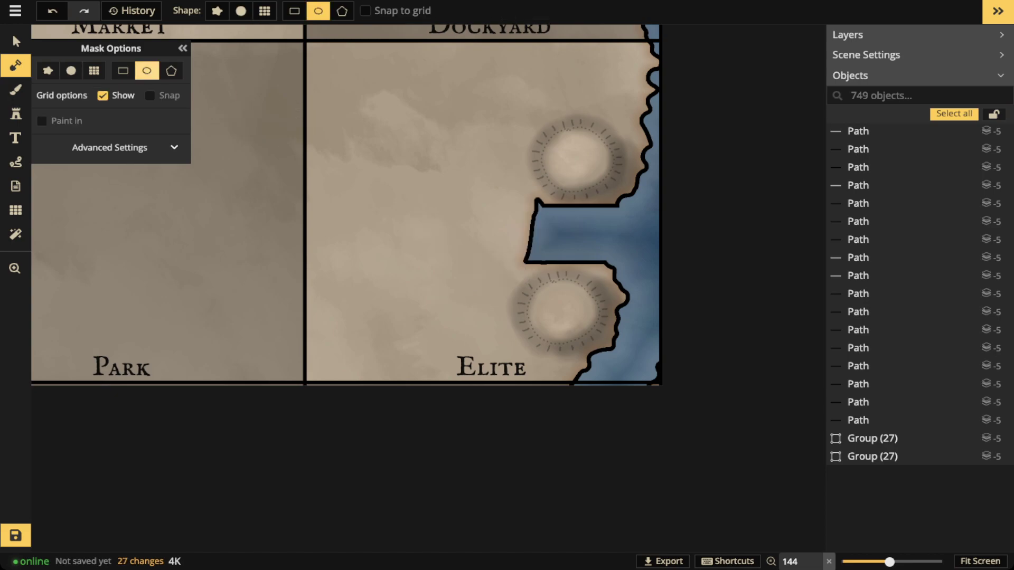
left_click(16, 42)
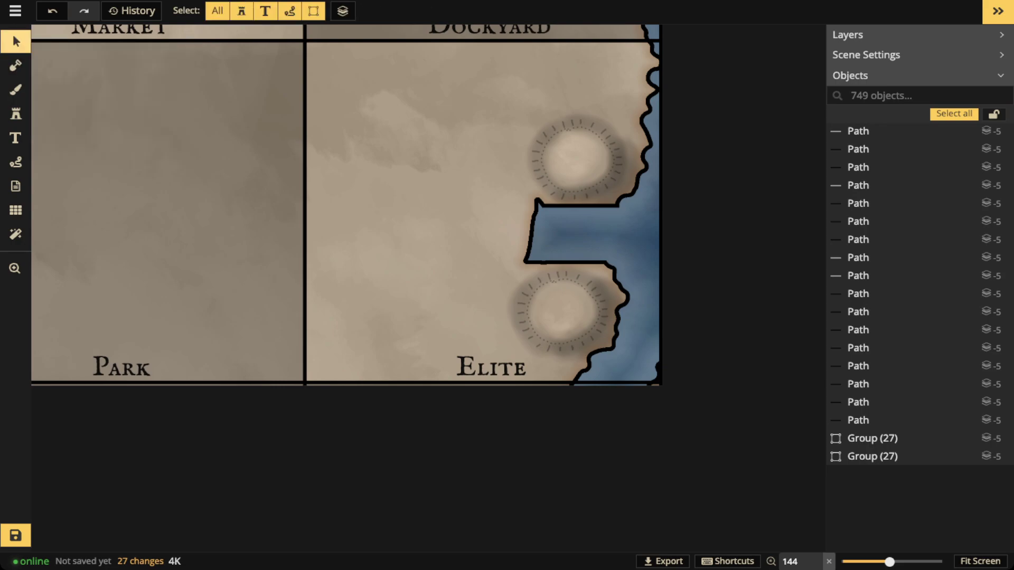
Add a round basin to the Elite cell's mask with the round brush at size 100, just west of the straight channel.
left_click(15, 65)
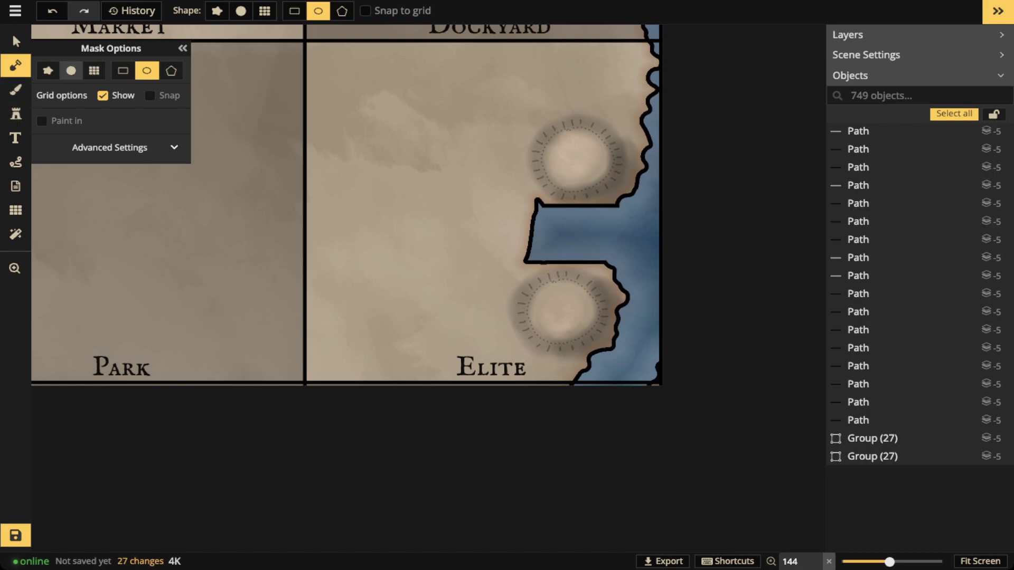
left_click(71, 70)
key("[")
key("[")
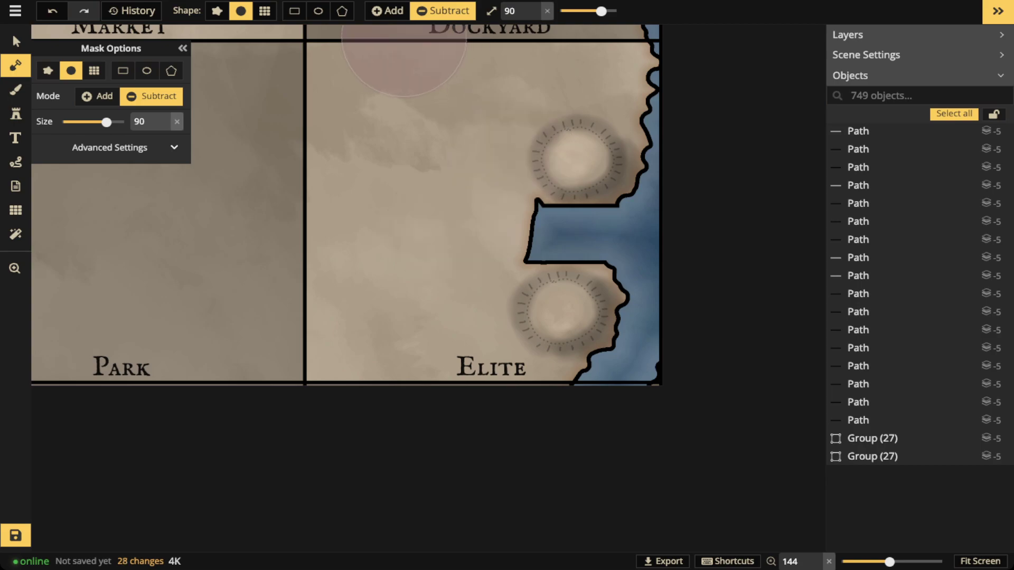
left_click(388, 11)
key("]")
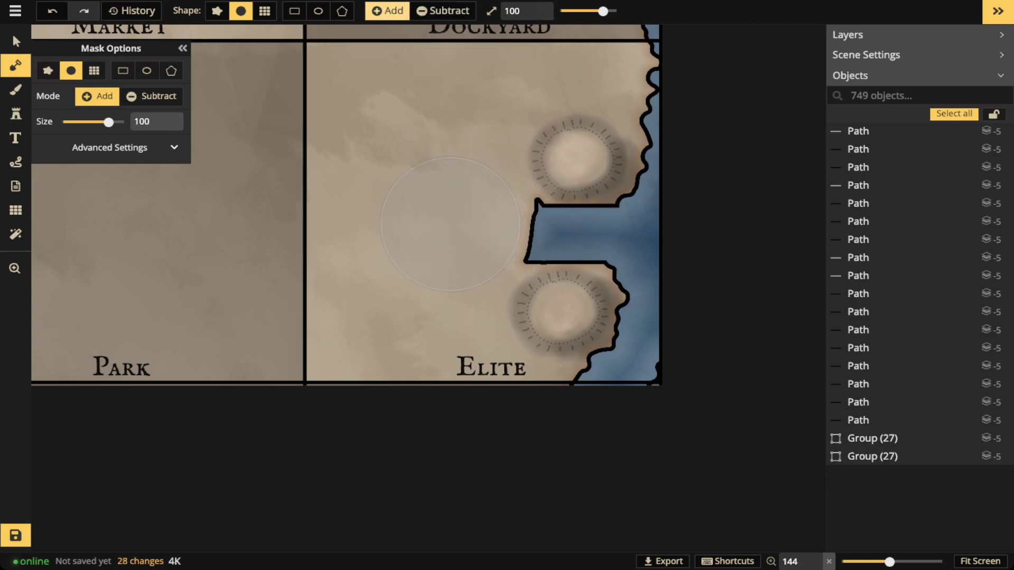
left_click(448, 225)
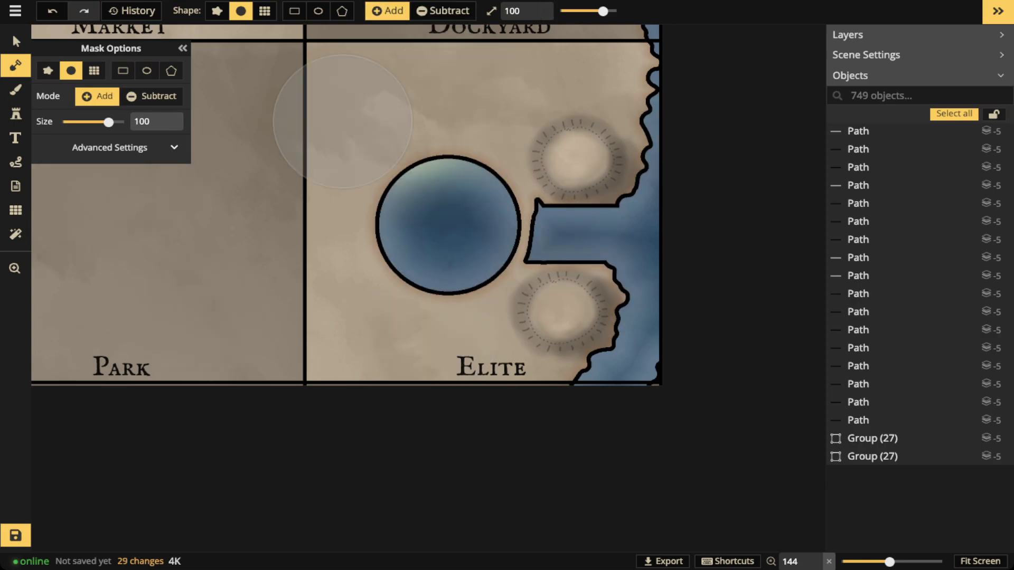
Add a rectangle to the mask along the straight channel to connect the round basin with the sea.
left_click(94, 70)
left_click(123, 71)
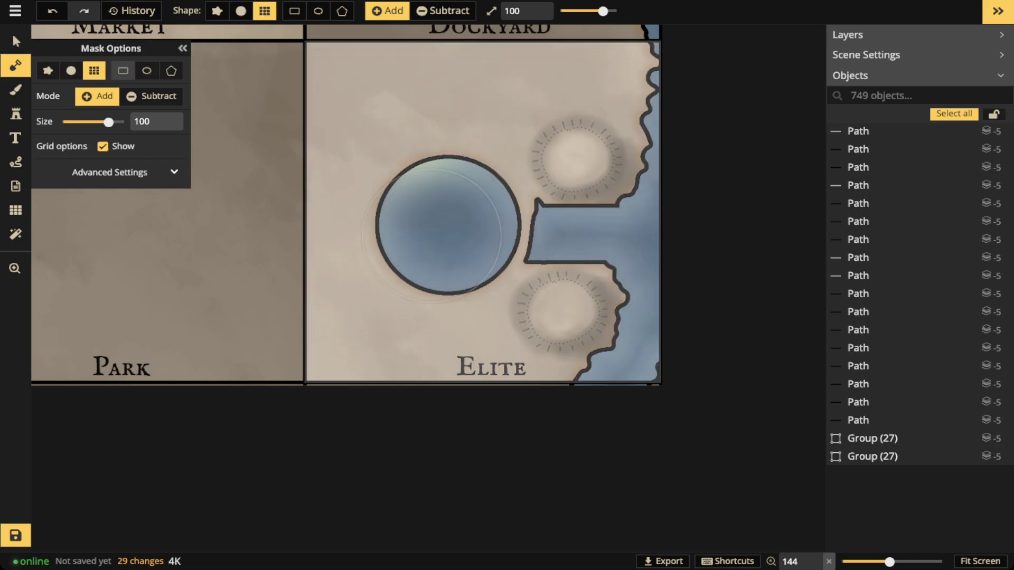
left_click_drag(500, 206, 631, 260)
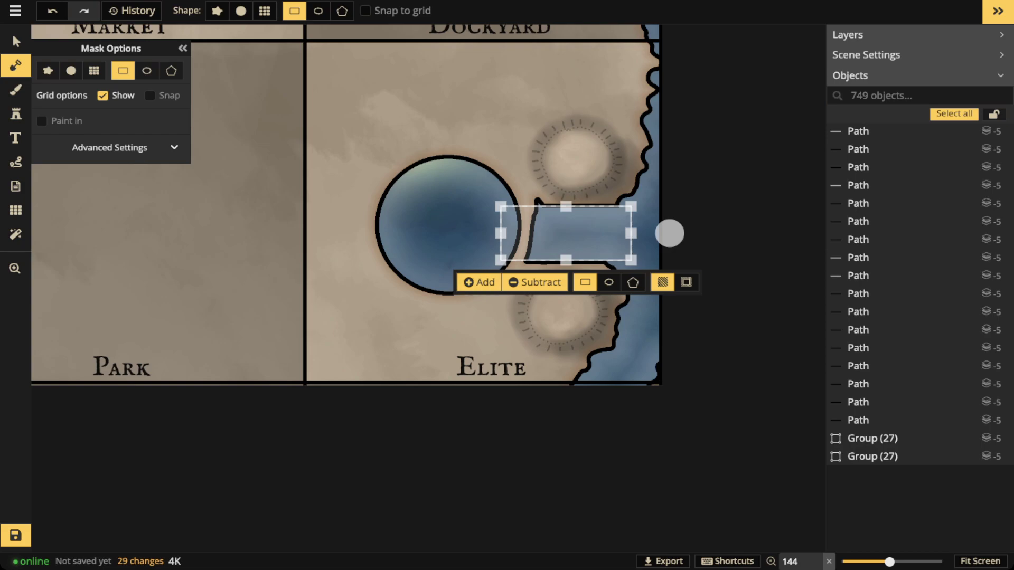
left_click(479, 283)
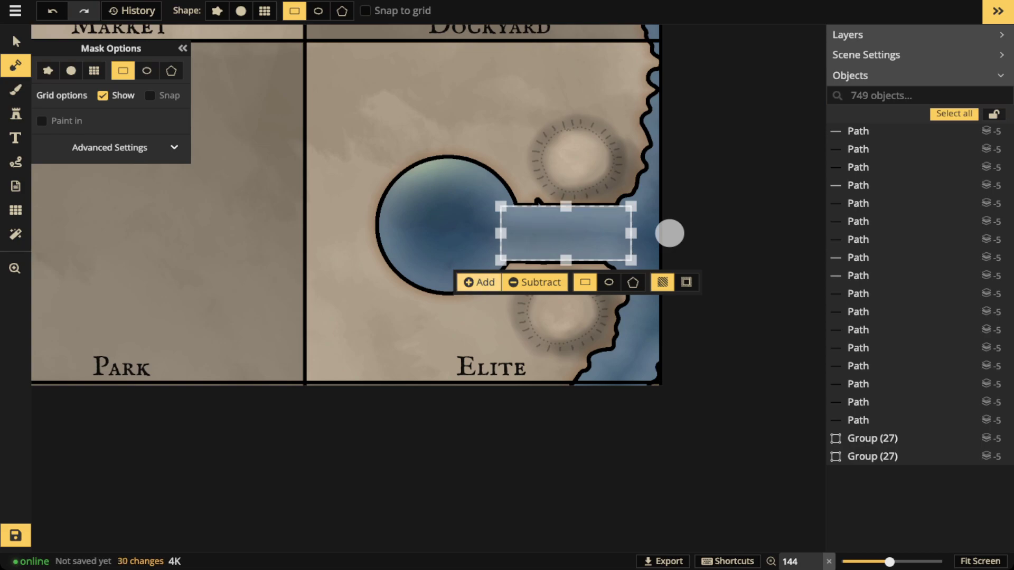
Subtract a small rectangle along the channel's north bank below the northern hill to straighten the notched shoreline.
left_click_drag(565, 233, 574, 210)
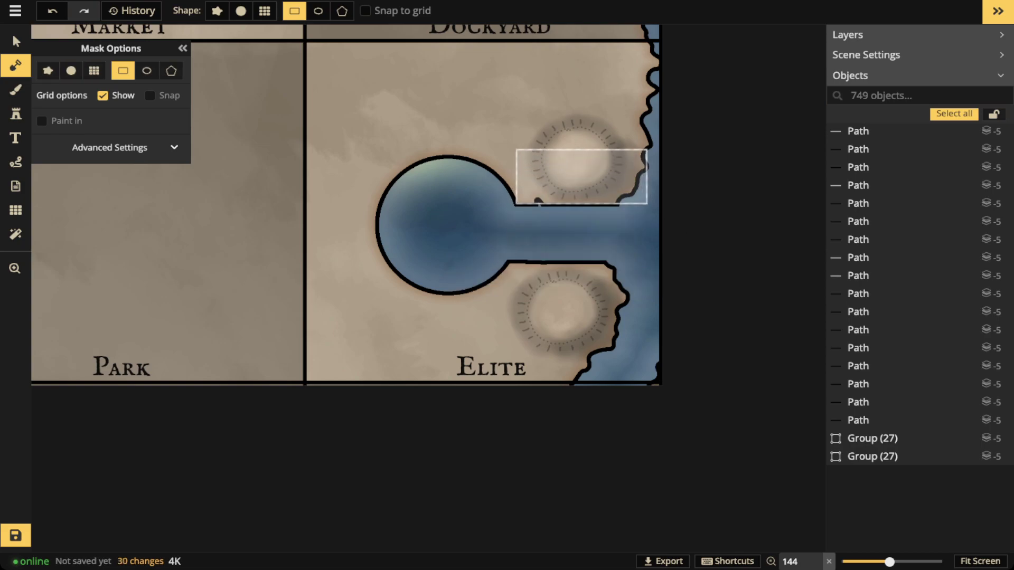
left_click(687, 174)
left_click_drag(687, 174, 633, 175)
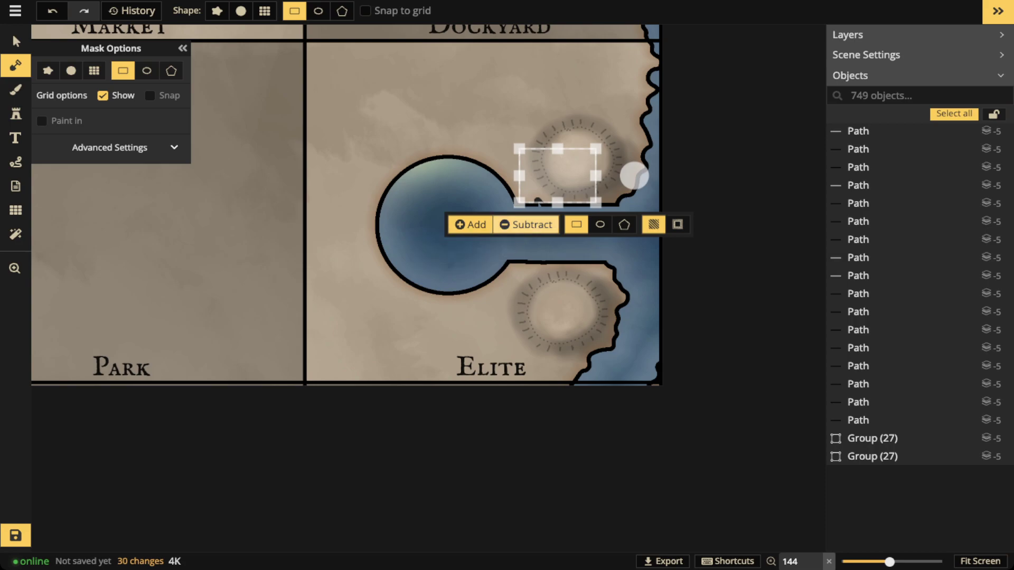
left_click(527, 225)
left_click_drag(544, 183, 543, 185)
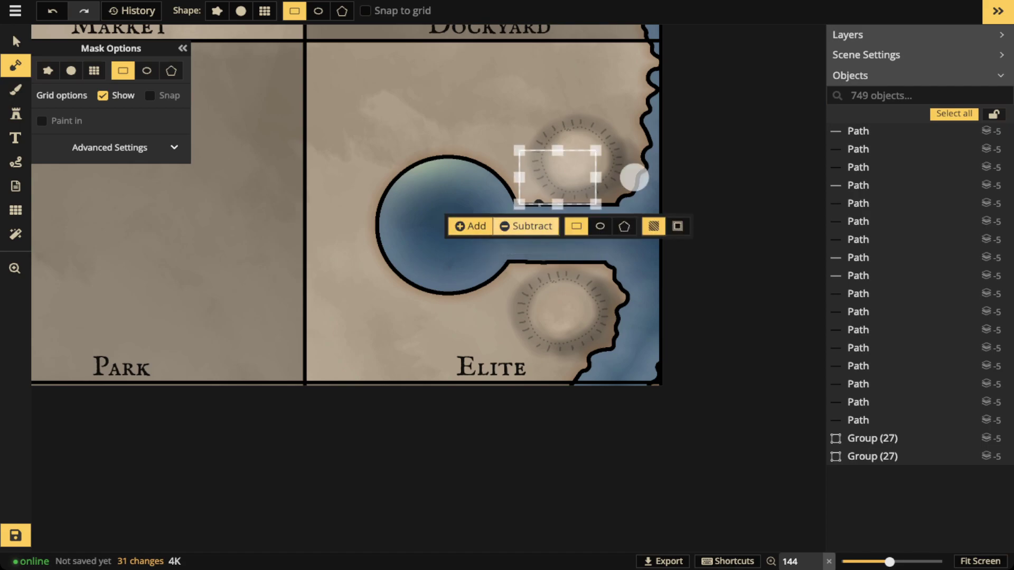
left_click(526, 226)
left_click_drag(633, 178, 635, 180)
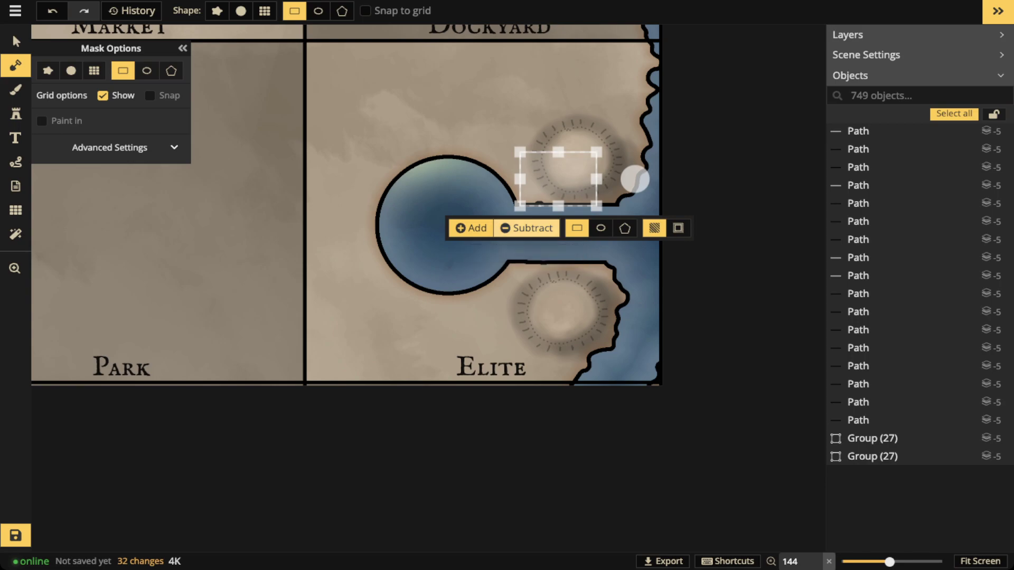
key("v")
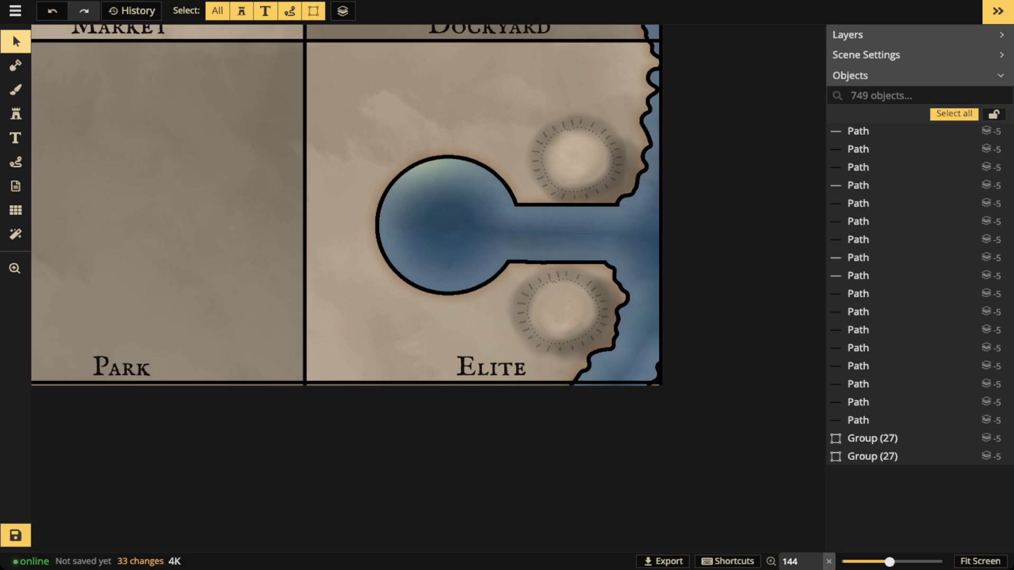
Place the four-towered medium teal noble building on the basin's western shore at size 110 and rotation 90.
left_click(16, 114)
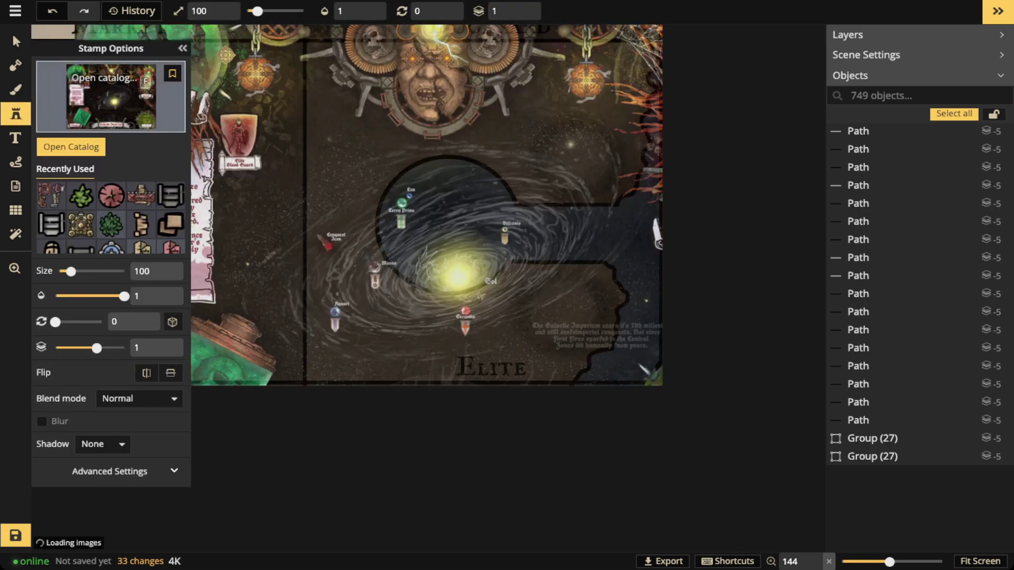
key("f")
left_click(17, 186)
scroll(597, 321, "down", 1)
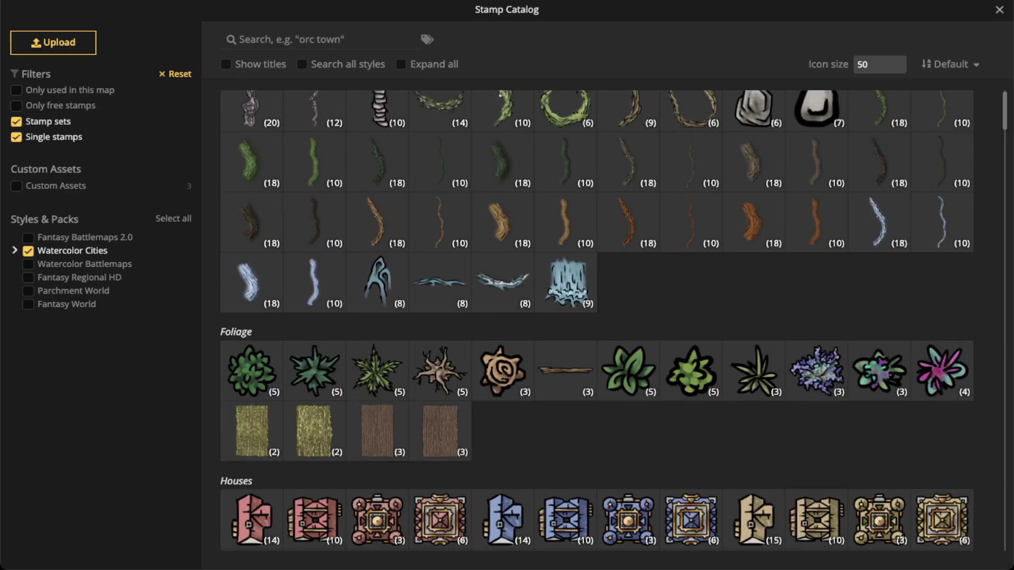
scroll(440, 314, "down", 8)
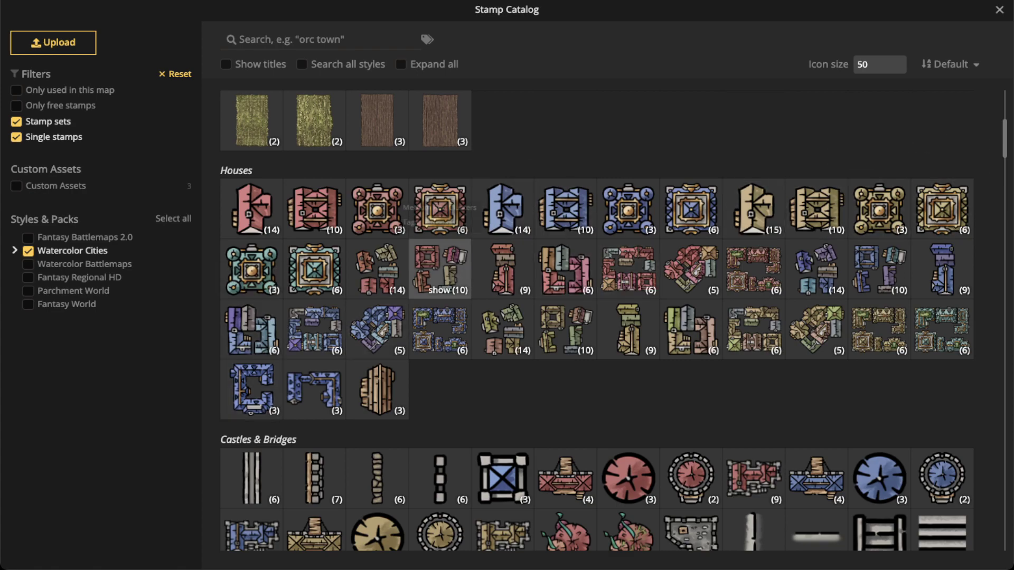
left_click(252, 268)
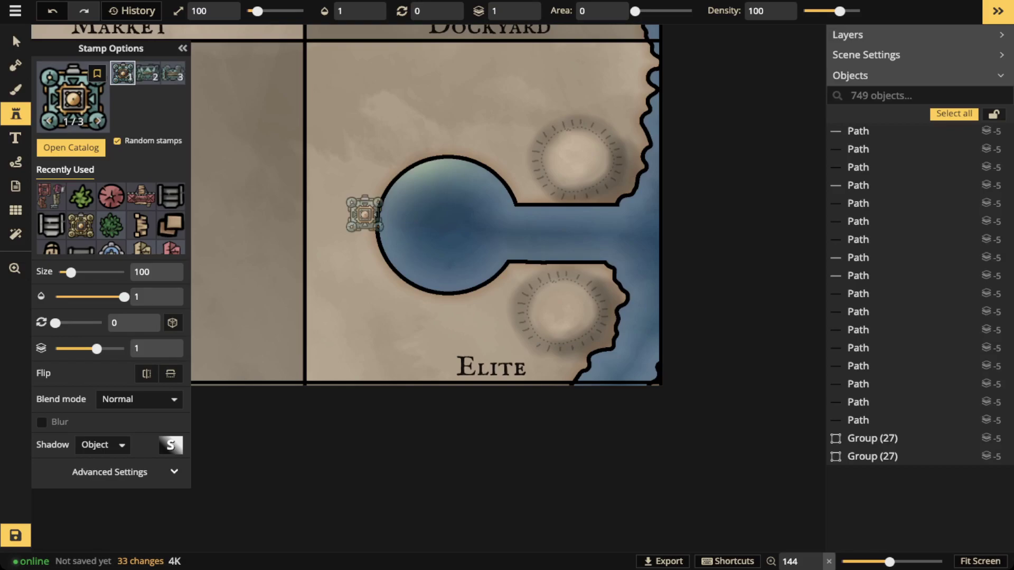
scroll(354, 198, "up", 2)
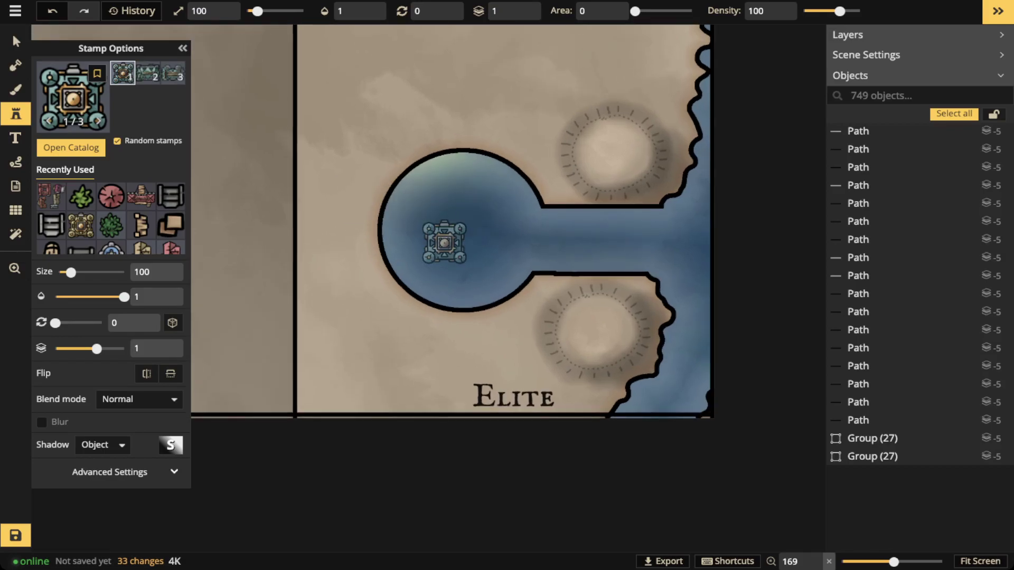
scroll(343, 278, "up", 2)
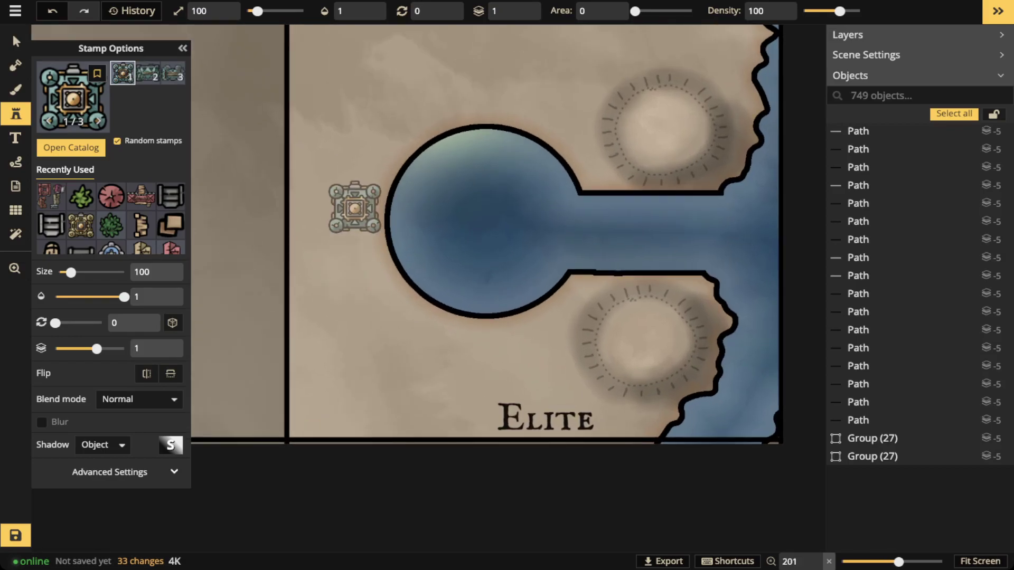
scroll(347, 204, "up", 6)
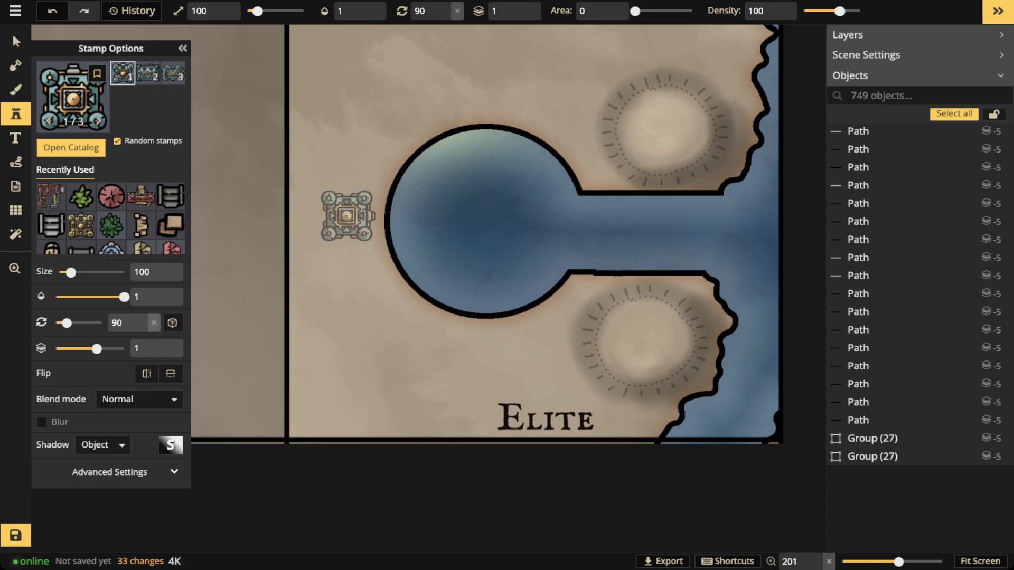
scroll(348, 215, "up", 1)
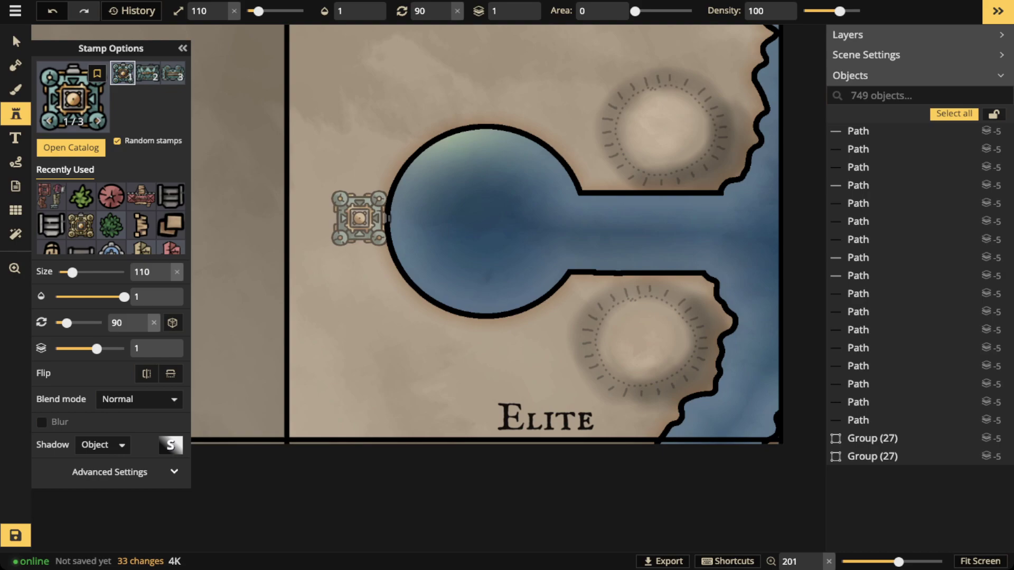
left_click(359, 218)
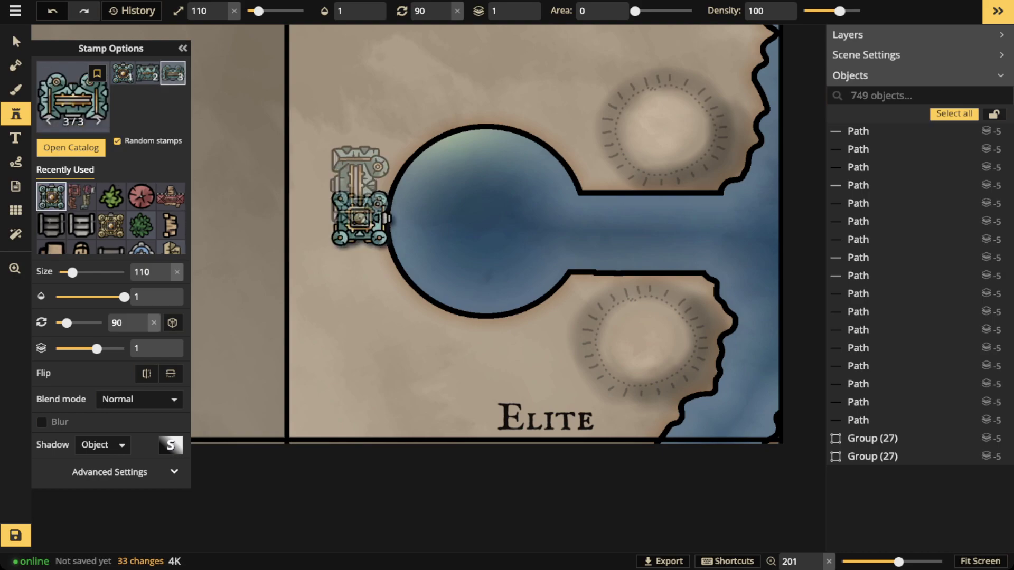
Place the third teal noble building variant on the basin's northwest shore at rotation 150 and its southwest shore at rotation 30.
scroll(388, 127, "up", 2)
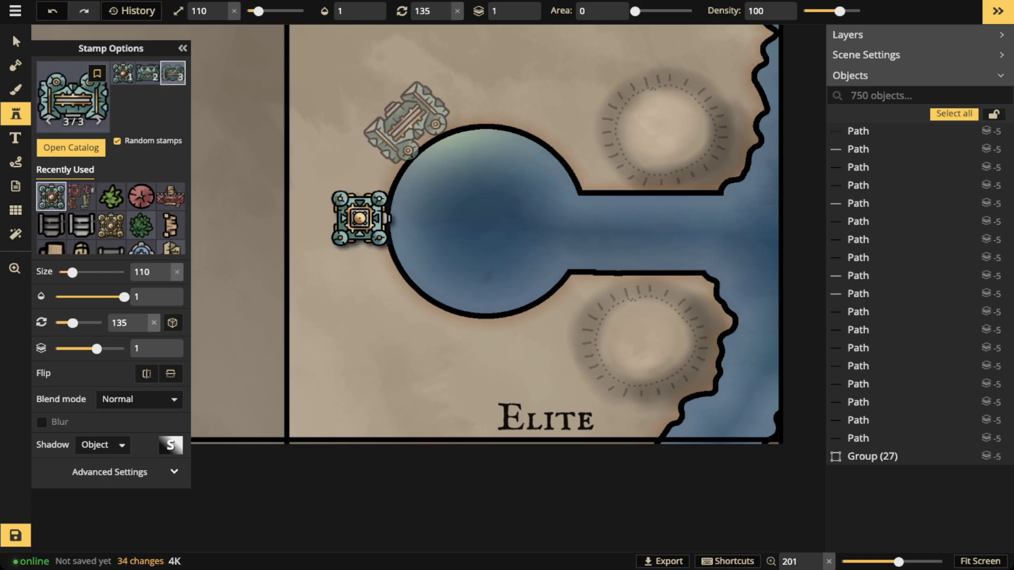
scroll(410, 120, "up", 1)
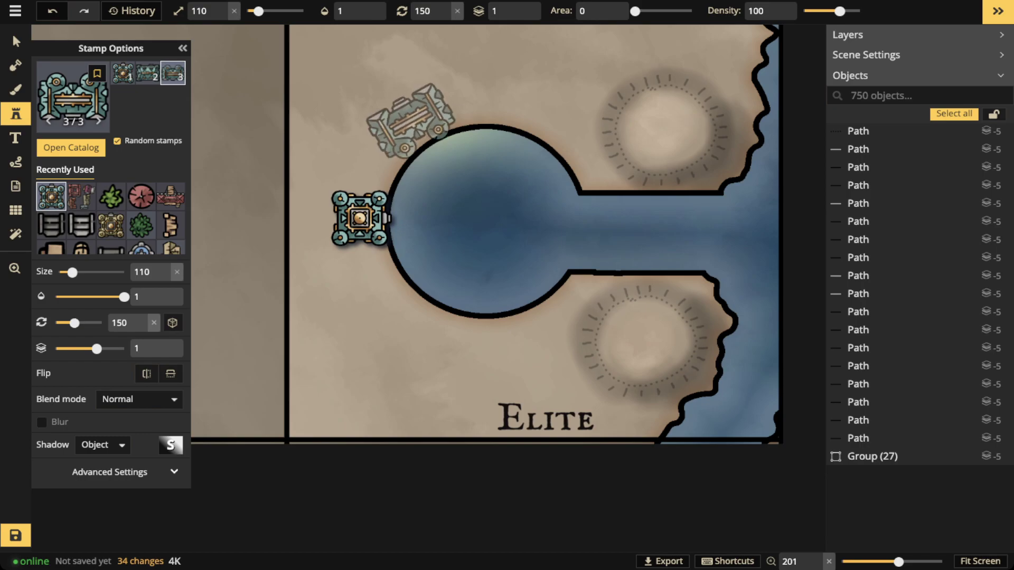
left_click(414, 121)
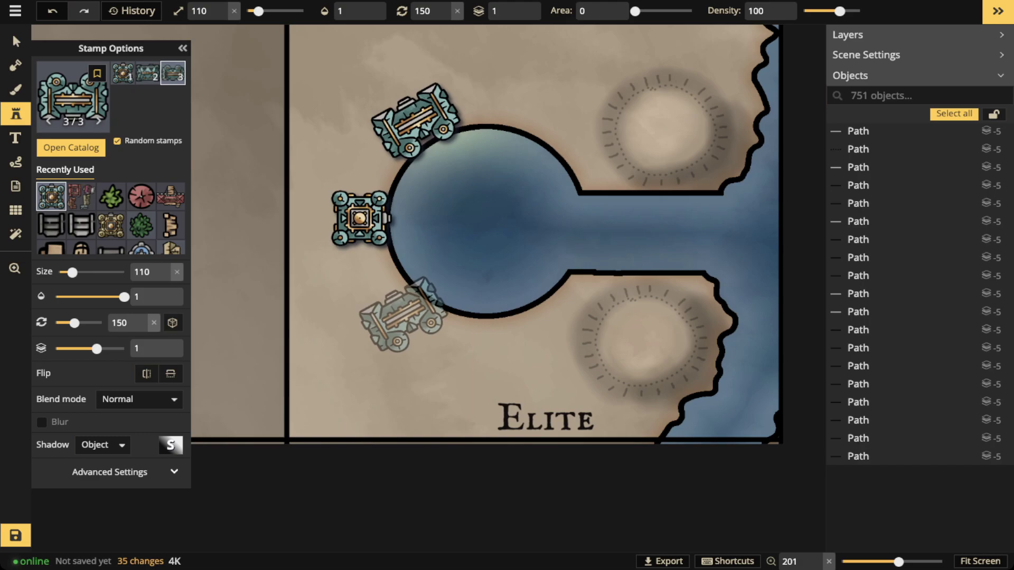
scroll(401, 314, "down", 8)
left_click(420, 319)
Rotate the building on the basin's western shore to 270 and shift it slightly closer to the water.
left_click(16, 42)
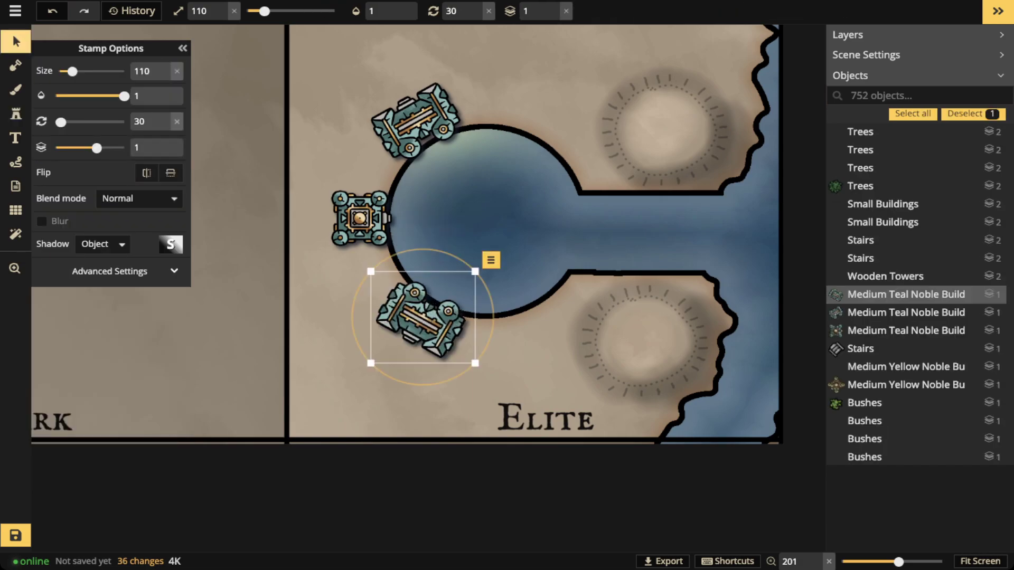
left_click(361, 218)
scroll(360, 218, "up", 6)
scroll(363, 218, "up", 1)
scroll(363, 218, "down", 3)
scroll(364, 218, "up", 1)
left_click_drag(364, 218, 366, 220)
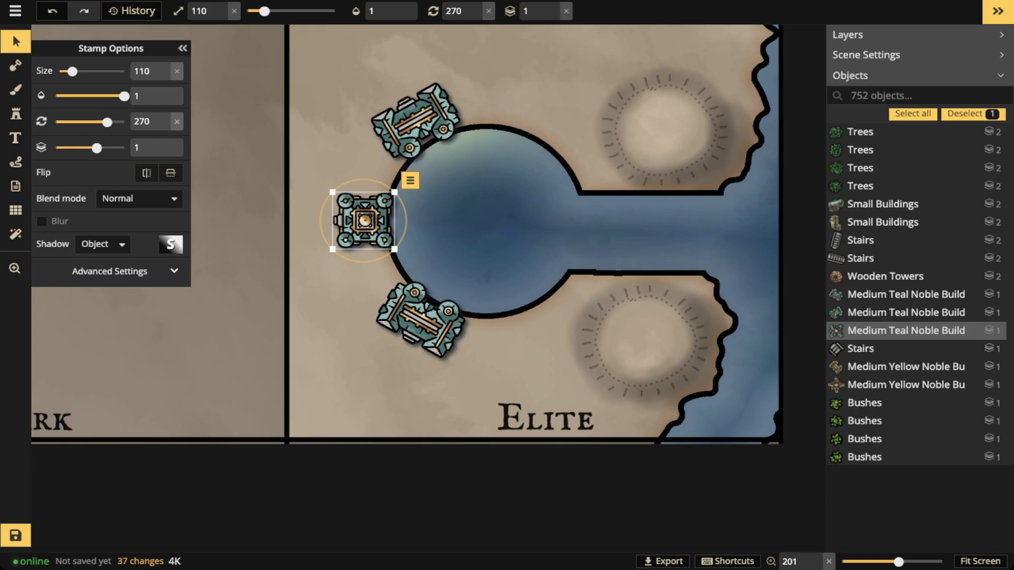
Choose the L-shaped building with a garden from the six-piece blue noble house set in the stamp catalog.
left_click(15, 114)
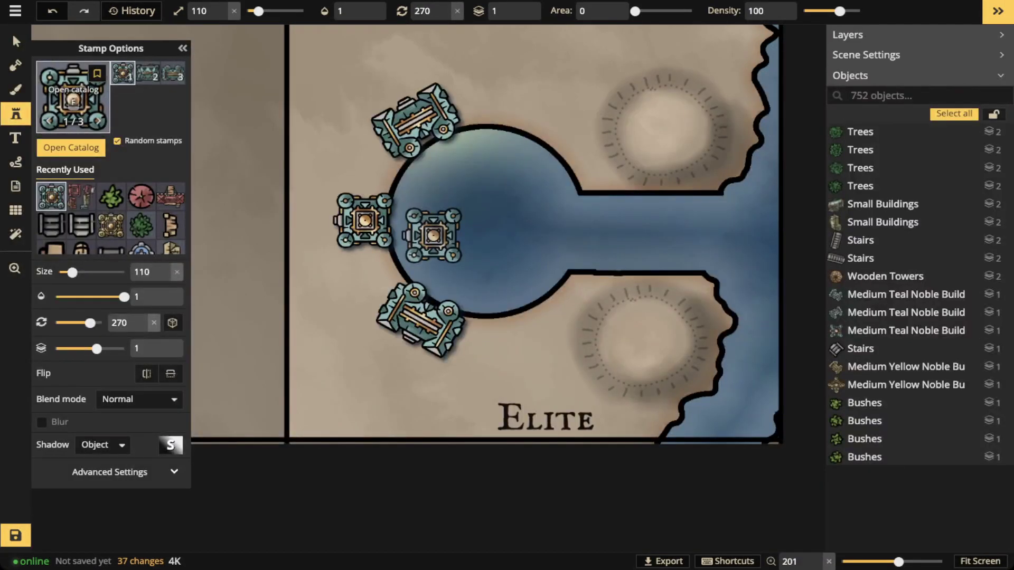
left_click(73, 100)
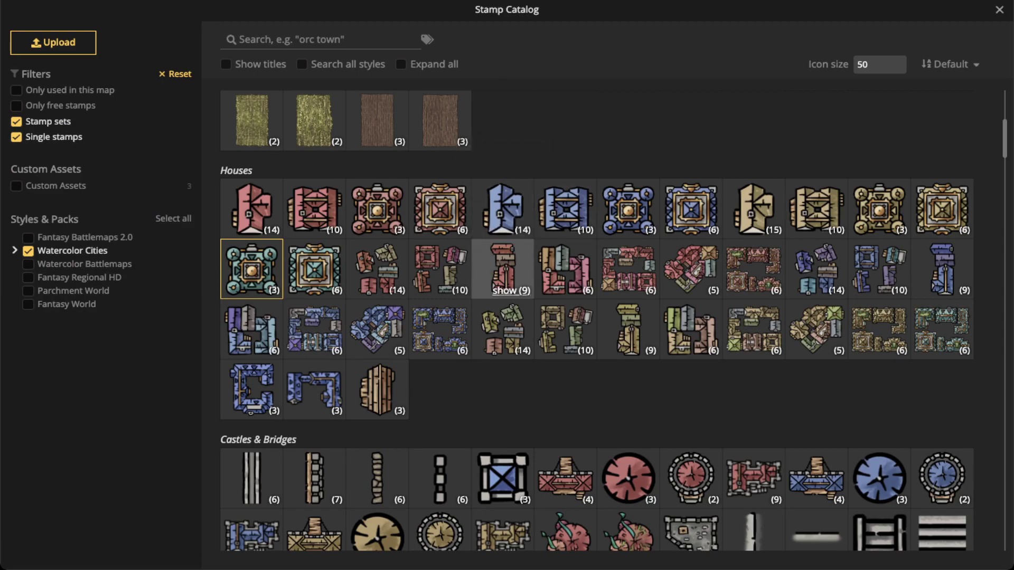
scroll(377, 337, "down", 2)
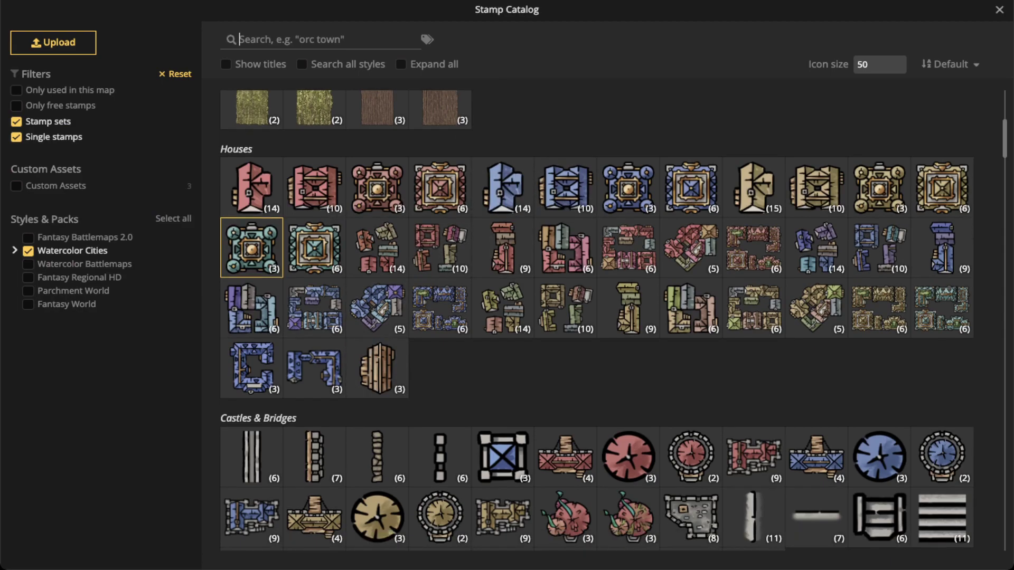
scroll(440, 375, "up", 8)
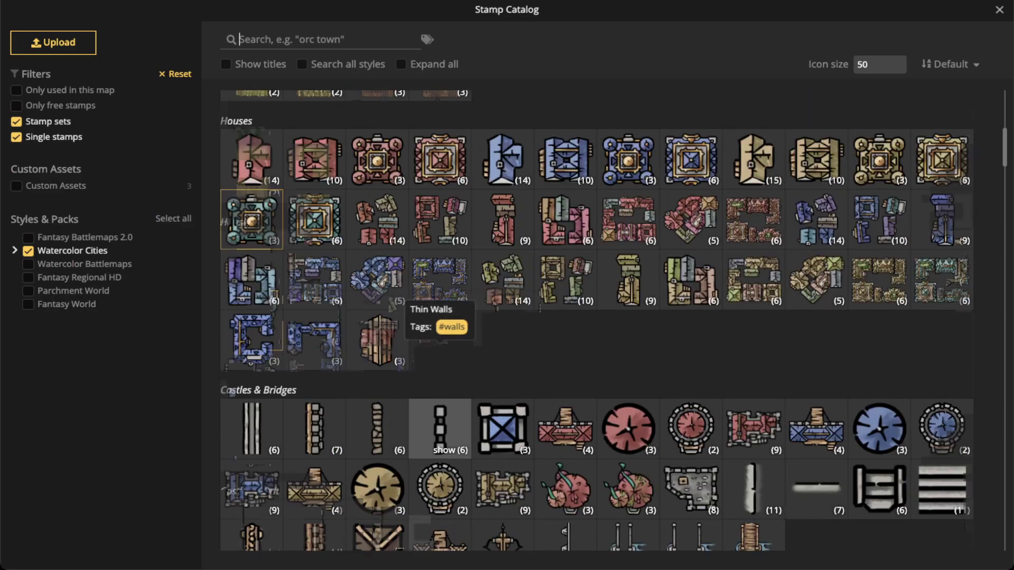
scroll(565, 295, "down", 6)
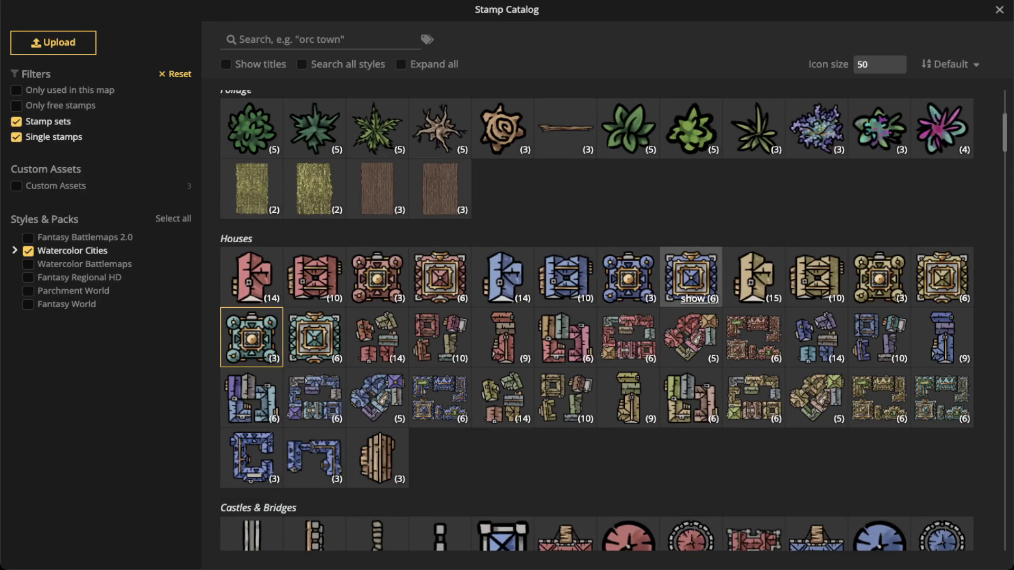
left_click(698, 298)
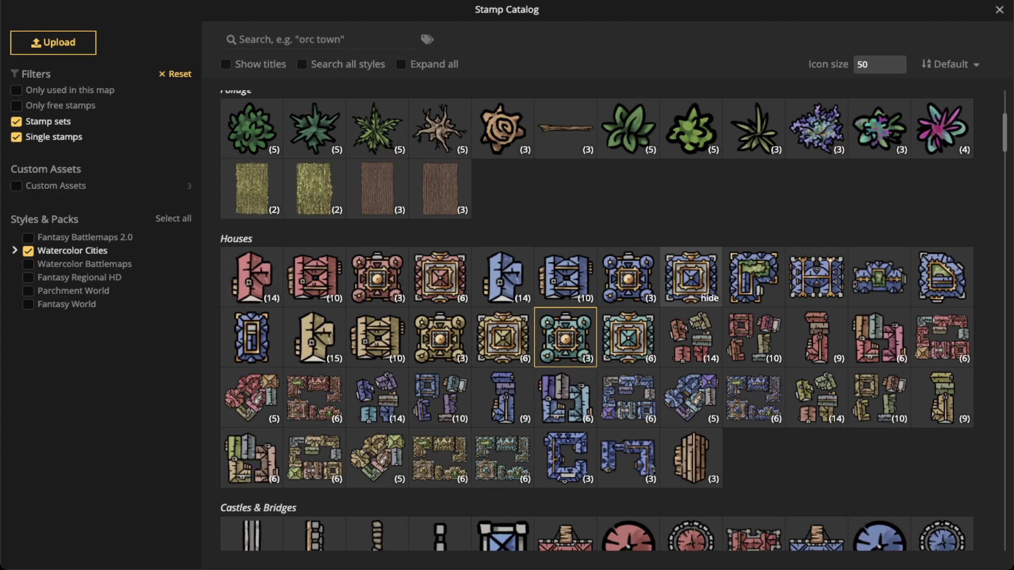
left_click(753, 277)
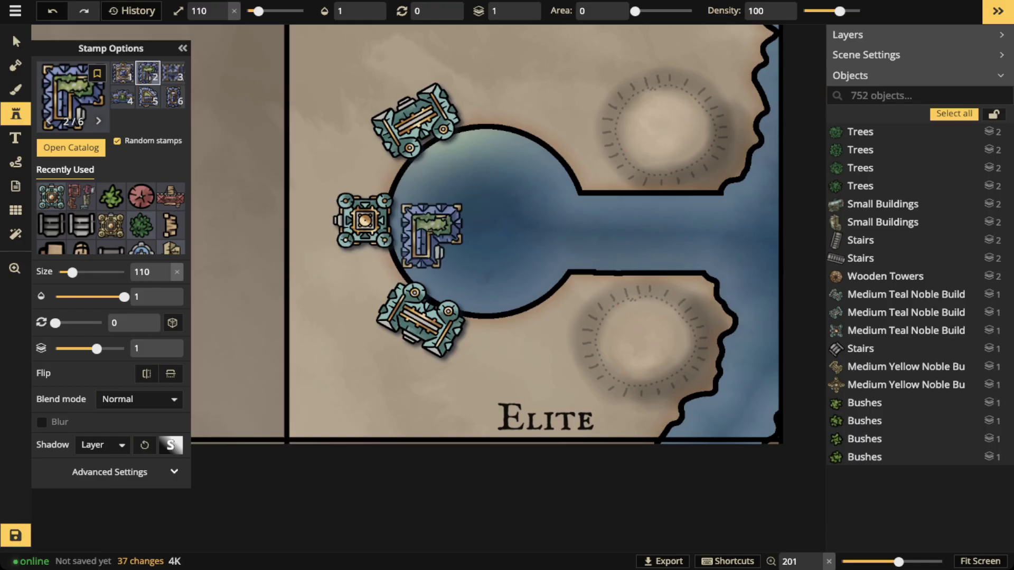
Place the sixth variant of the six-piece teal noble house set on the basin's southeast shore at size 110 and rotation 255.
left_click(74, 100)
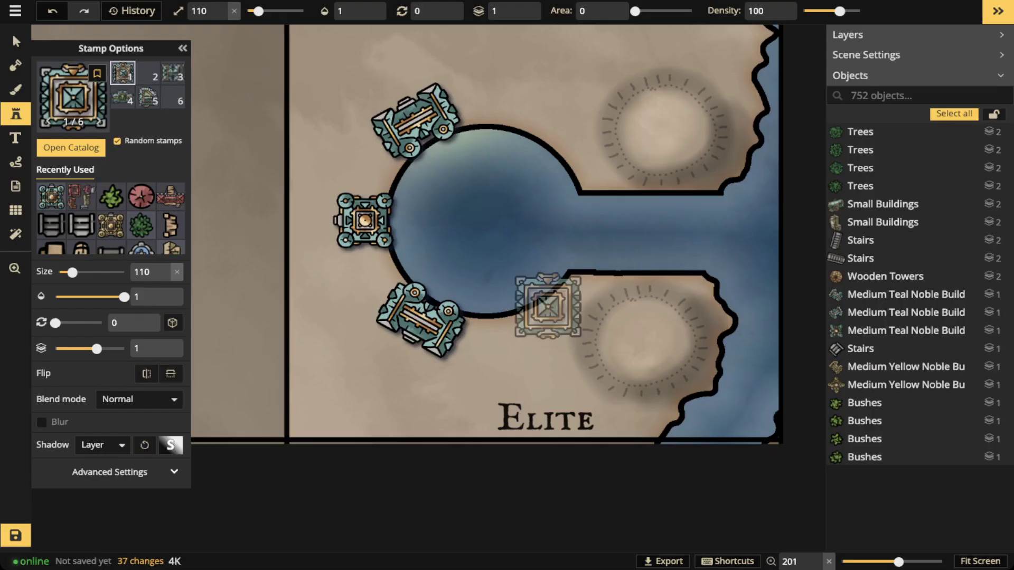
left_click(627, 338)
key("6")
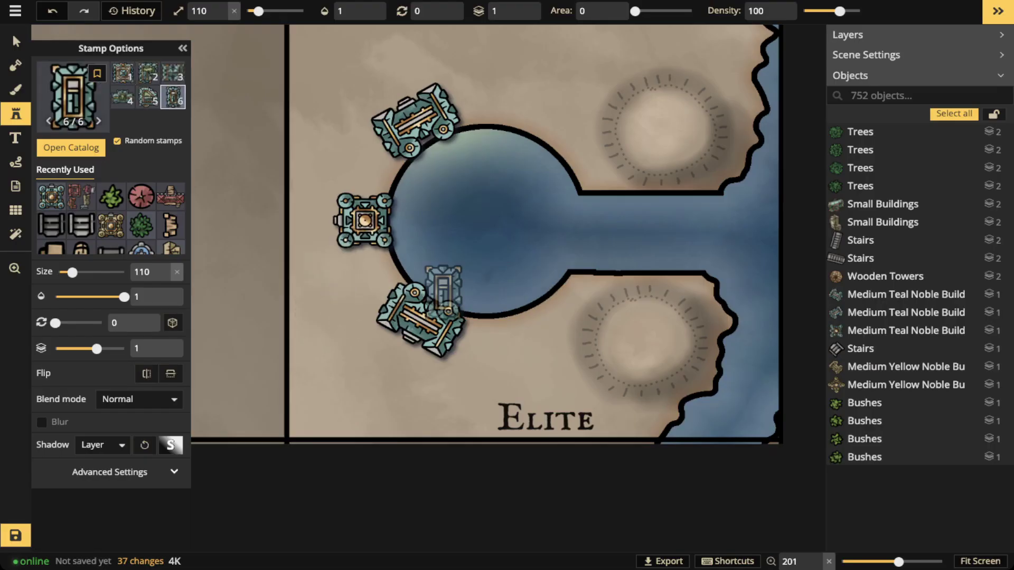
scroll(528, 324, "down", 6)
scroll(506, 335, "down", 1)
left_click(521, 329)
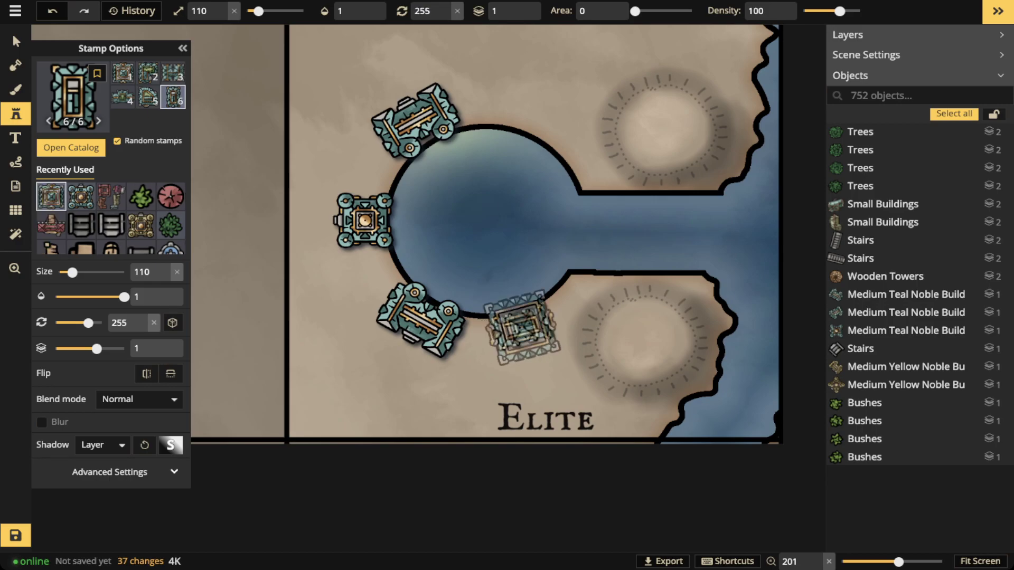
Place the fifth big teal noble building, the one with a garden, on the basin's northeast shore and turn it to rotation 291.
key("5")
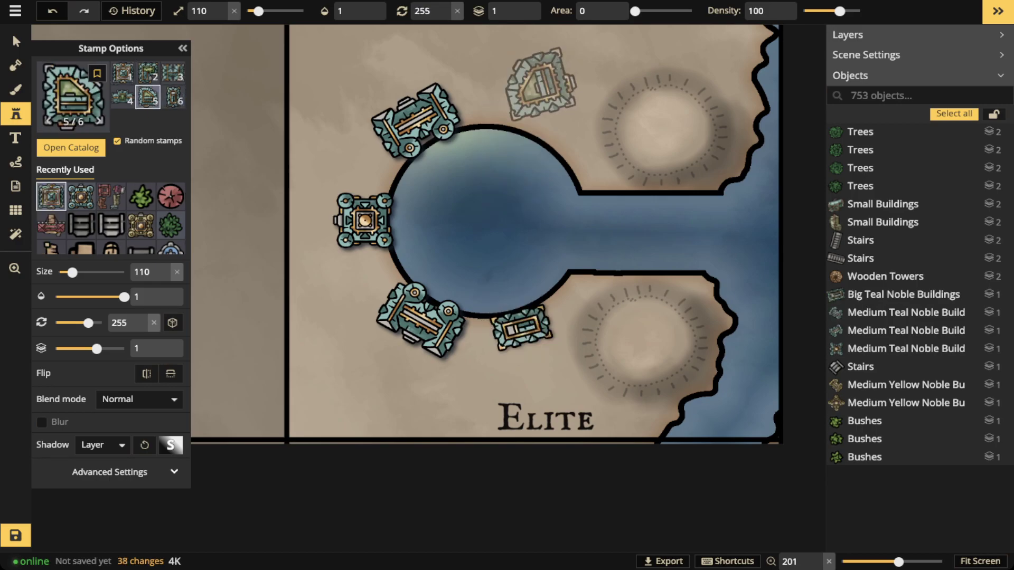
scroll(539, 87, "up", 3)
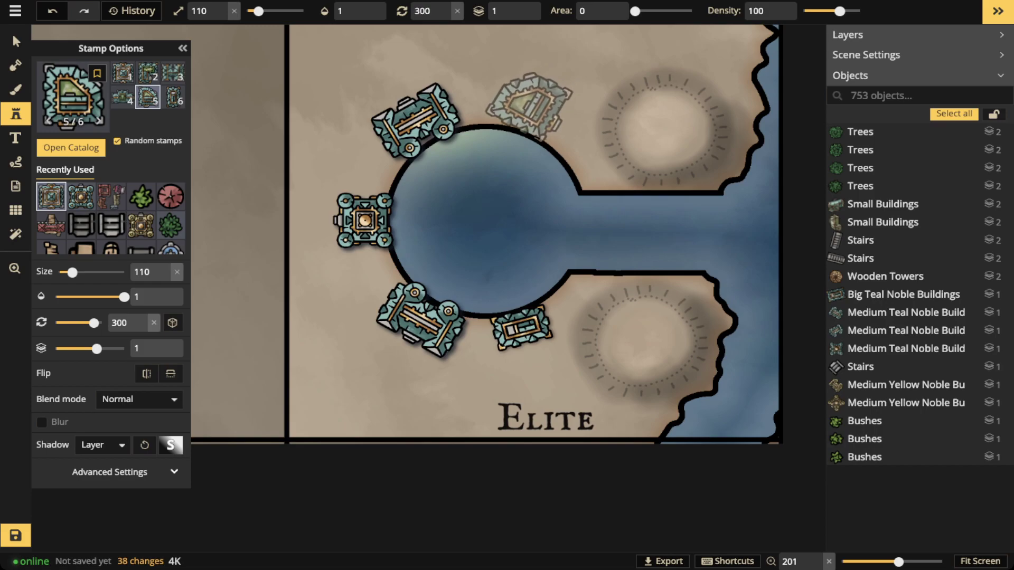
scroll(528, 106, "down", 1)
left_click(534, 108)
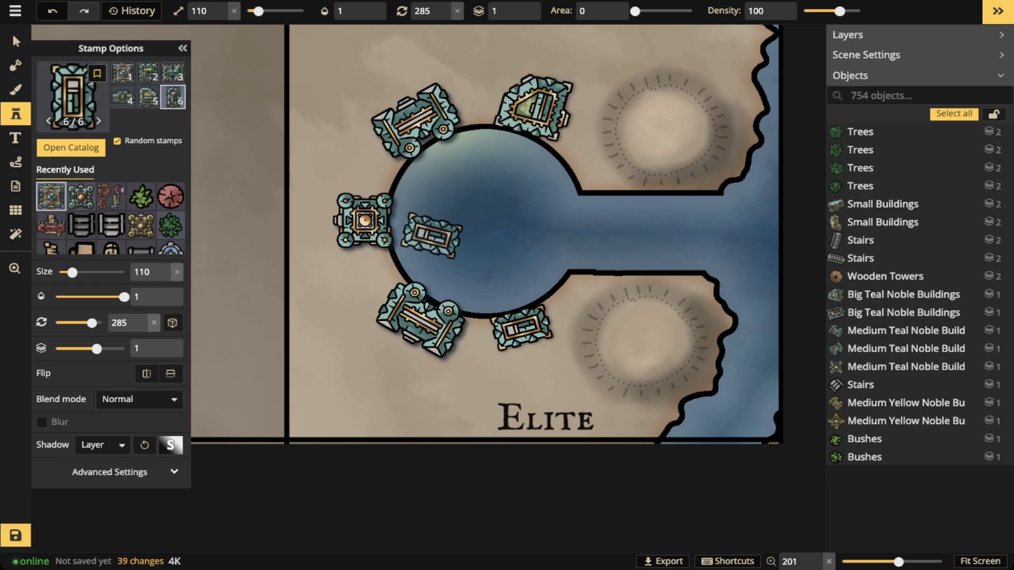
left_click(16, 41)
left_click_drag(477, 124, 534, 108)
Choose the sixth wooden plank piece of the recently used seven-piece shacks set and put it on layer 0.
left_click(16, 115)
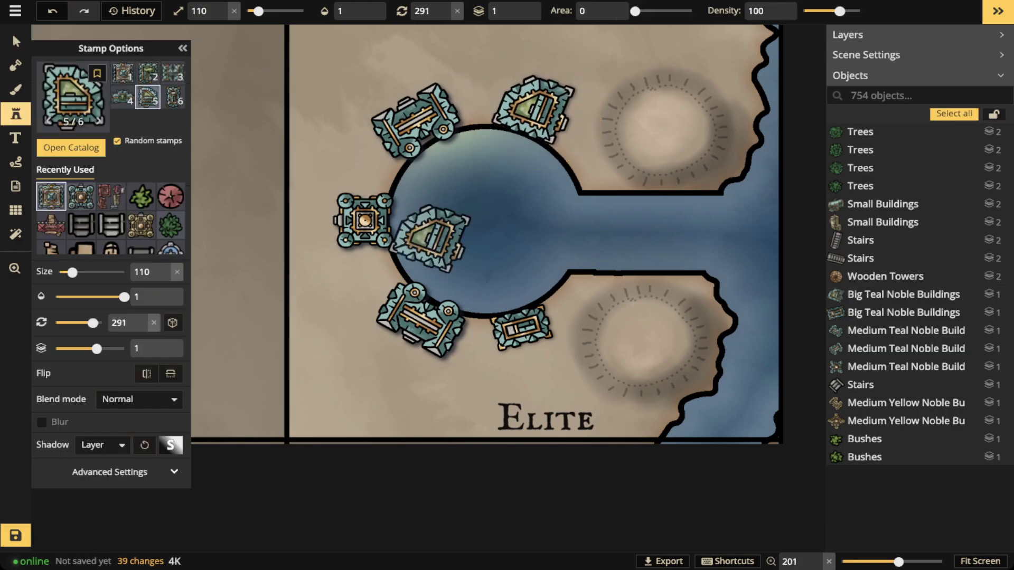
scroll(111, 227, "down", 2)
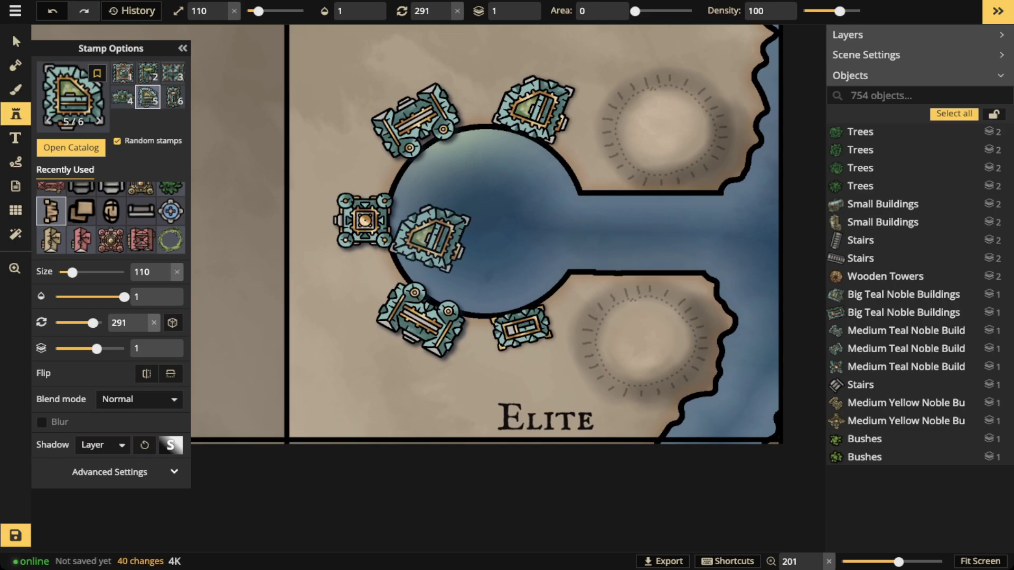
key("6")
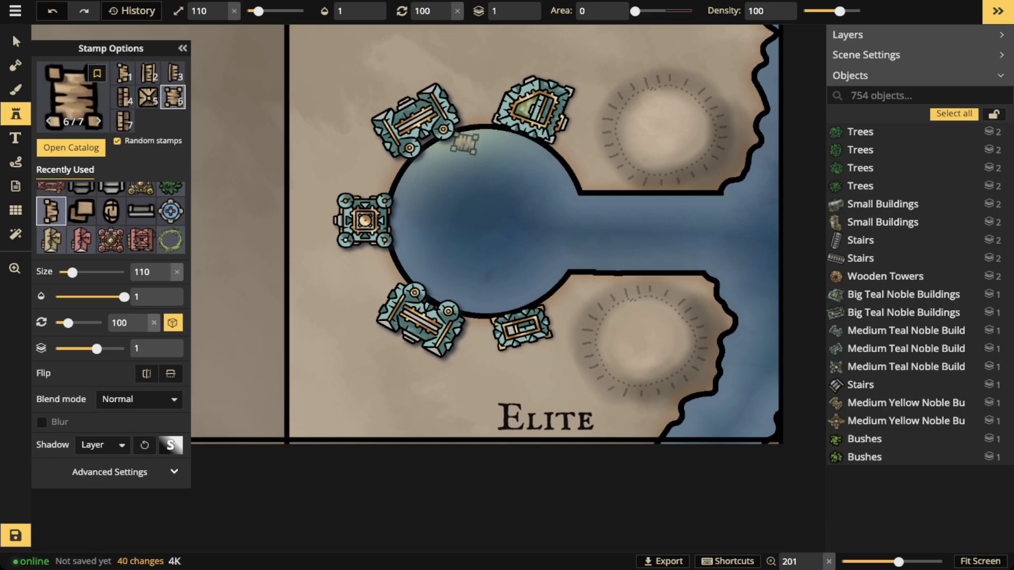
scroll(457, 176, "up", 5)
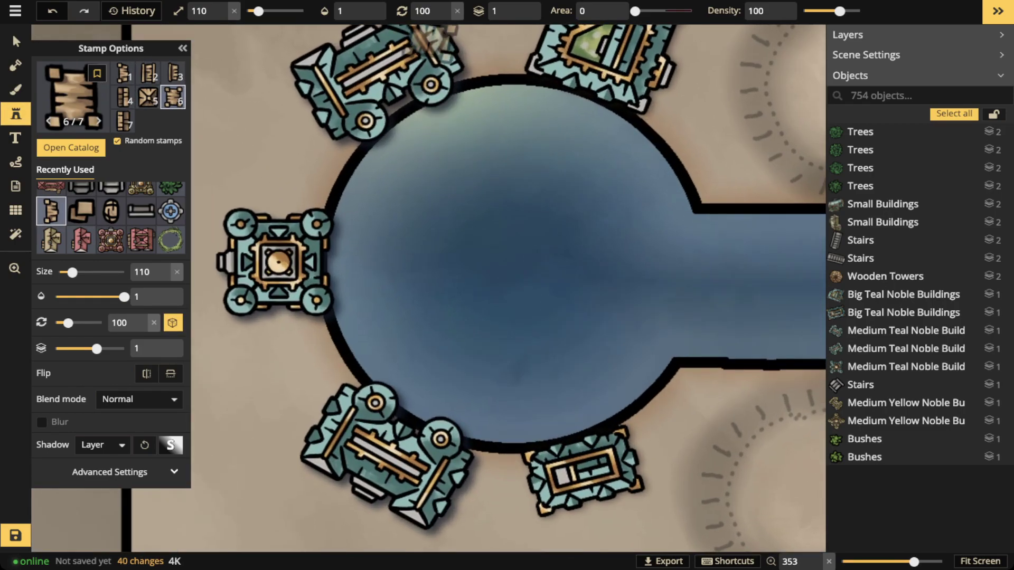
left_click(521, 17)
Place the wooden plank piece as a pier between the northwest building's towers, with its rotation set to 145.
scroll(402, 116, "up", 9)
scroll(404, 117, "down", 5)
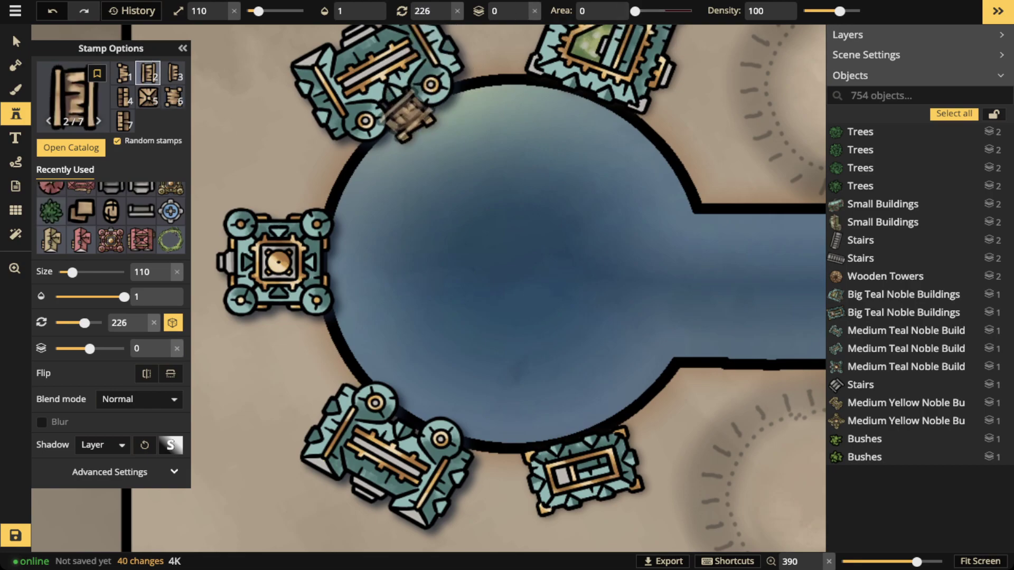
left_click(430, 235)
left_click(16, 41)
left_click_drag(409, 119, 411, 122)
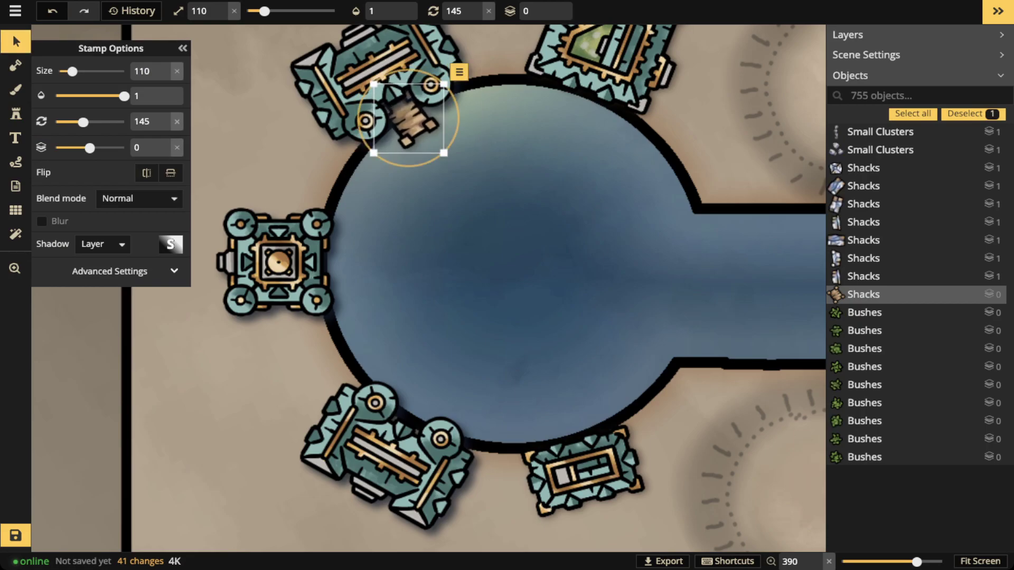
Extend the northwest pier with a pasted segment at rotation 147, and paste another pier at the western building with rotation 91.
key("ctrl+v")
left_click_drag(416, 196, 429, 148)
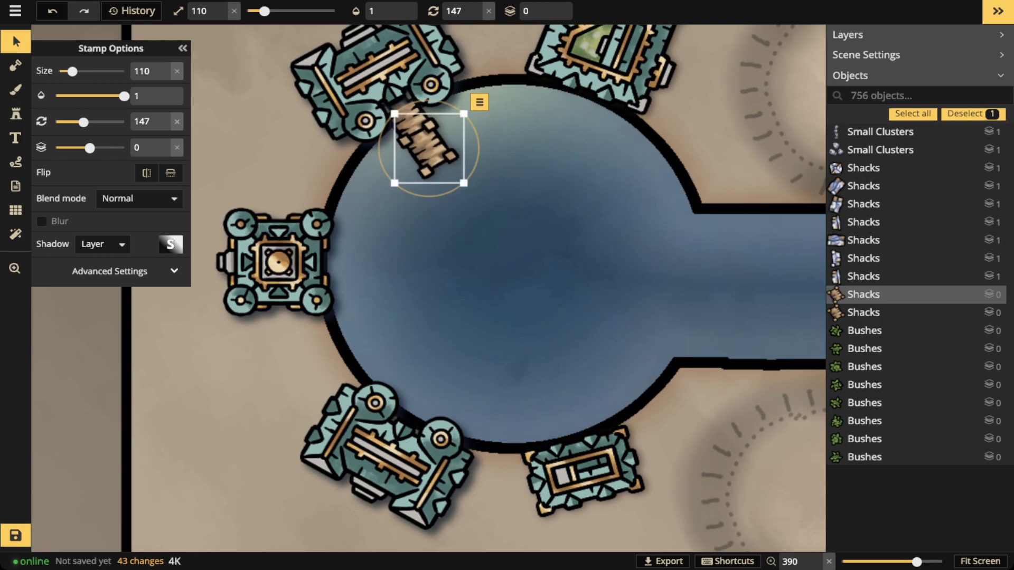
key("ctrl+v")
scroll(356, 249, "down", 4)
left_click_drag(355, 249, 343, 262)
scroll(343, 262, "up", 1)
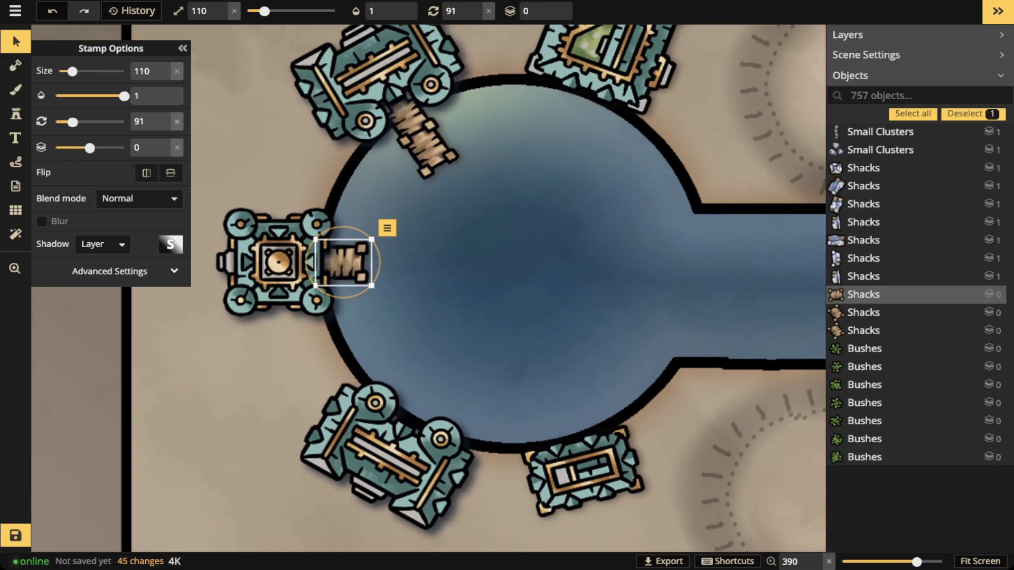
Extend the western pier with a pasted segment, and paste another pier between the southwest building's towers at rotation 35.
key("ctrl+v")
left_click_drag(405, 274, 382, 263)
key("ctrl+v")
scroll(413, 394, "down", 15)
scroll(413, 394, "down", 1)
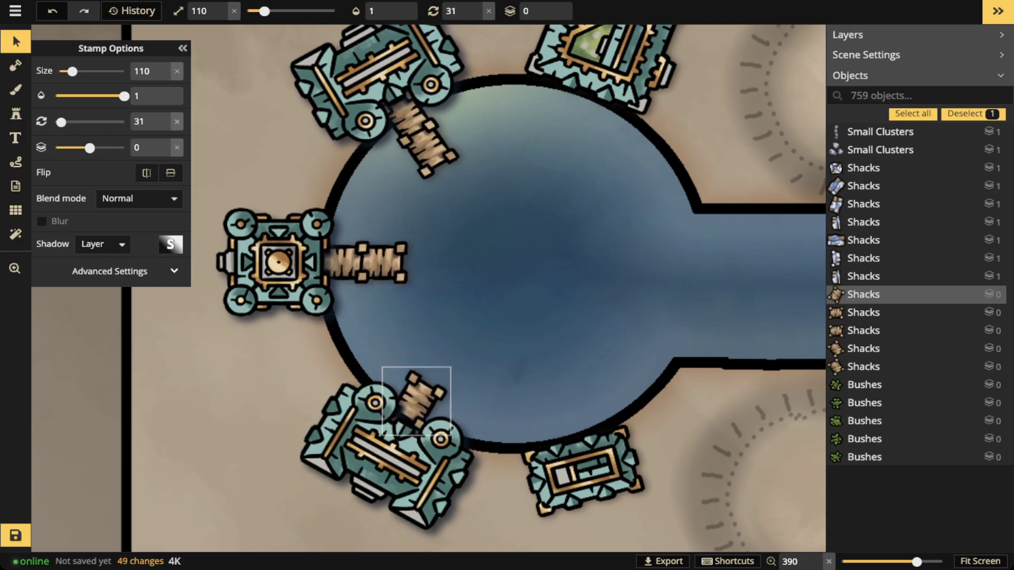
left_click_drag(454, 440, 453, 442)
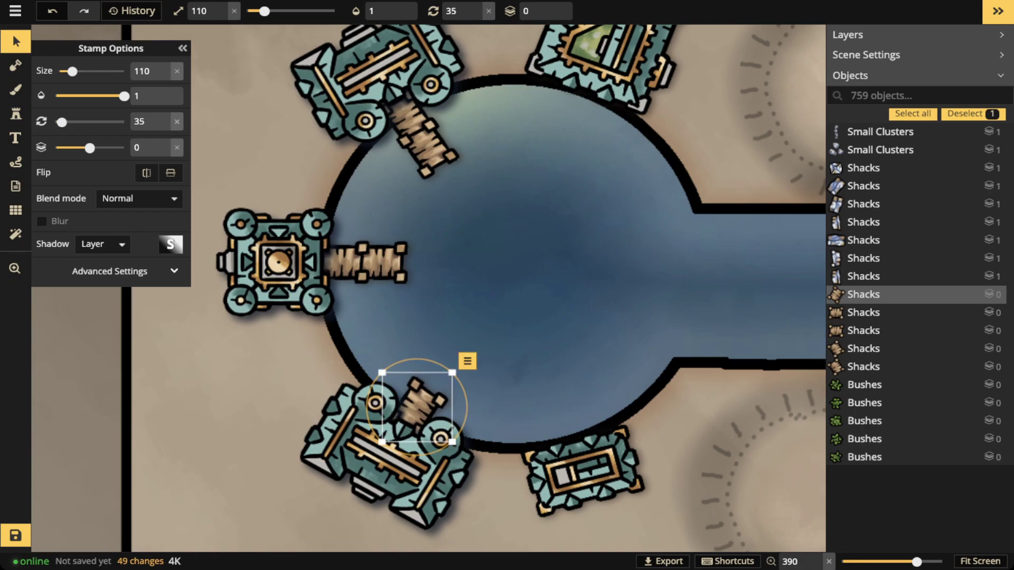
Delete the outer pier segments at the western and northwest buildings, leaving one segment at each.
left_click(382, 263)
key("Delete")
left_click(429, 148)
key("Delete")
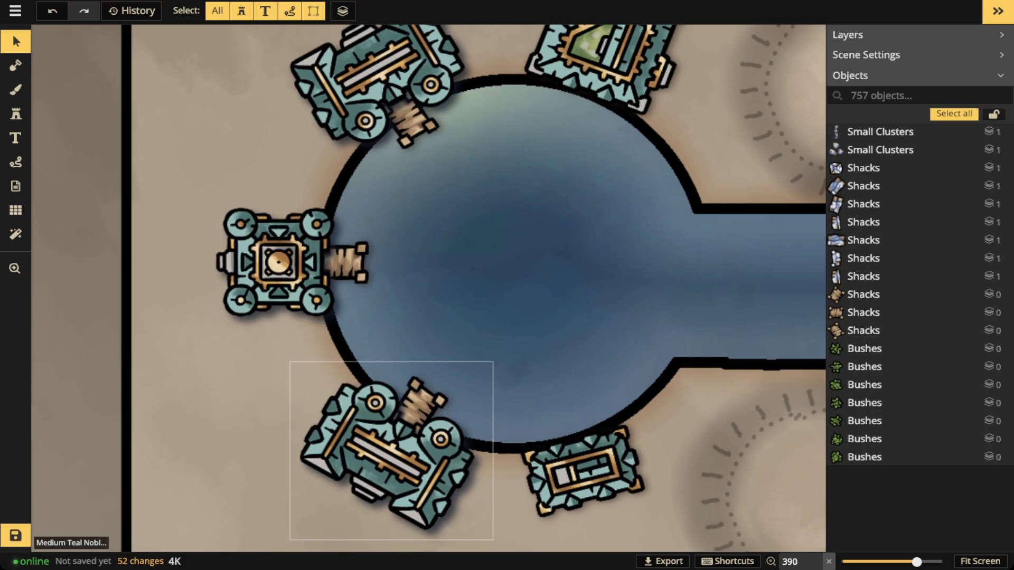
Copy the western building's pier and paste it at the southeast building, rotated to point into the basin.
left_click(346, 263)
key("ctrl+c")
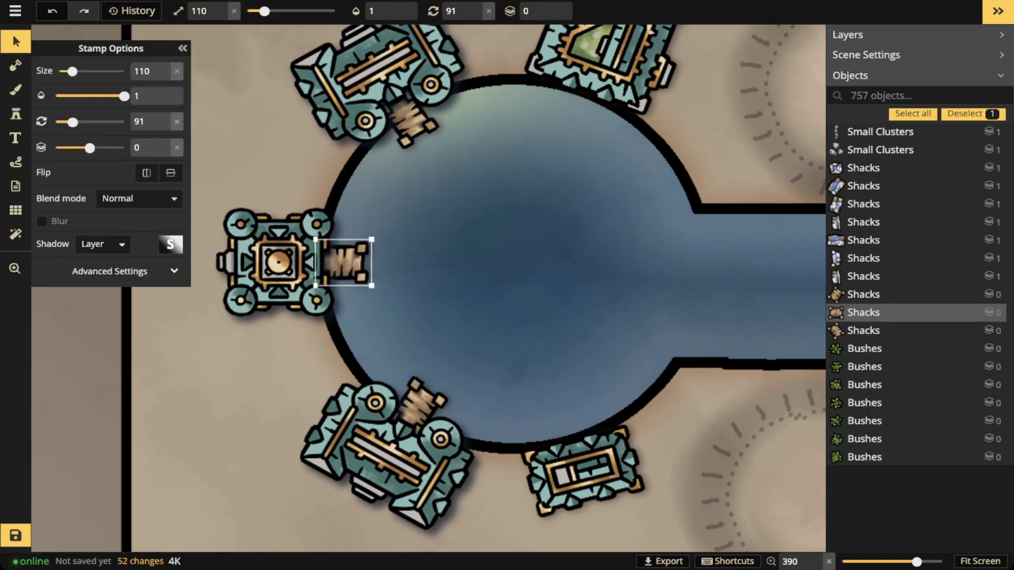
key("ctrl+v")
scroll(542, 387, "up", 5)
scroll(541, 386, "up", 1)
Add a pier copy below the northeast garden building, reaching into the basin at rotation 204, and deselect it.
left_click_drag(542, 386, 580, 105)
scroll(569, 424, "up", 1)
key("ctrl+d")
scroll(578, 103, "up", 3)
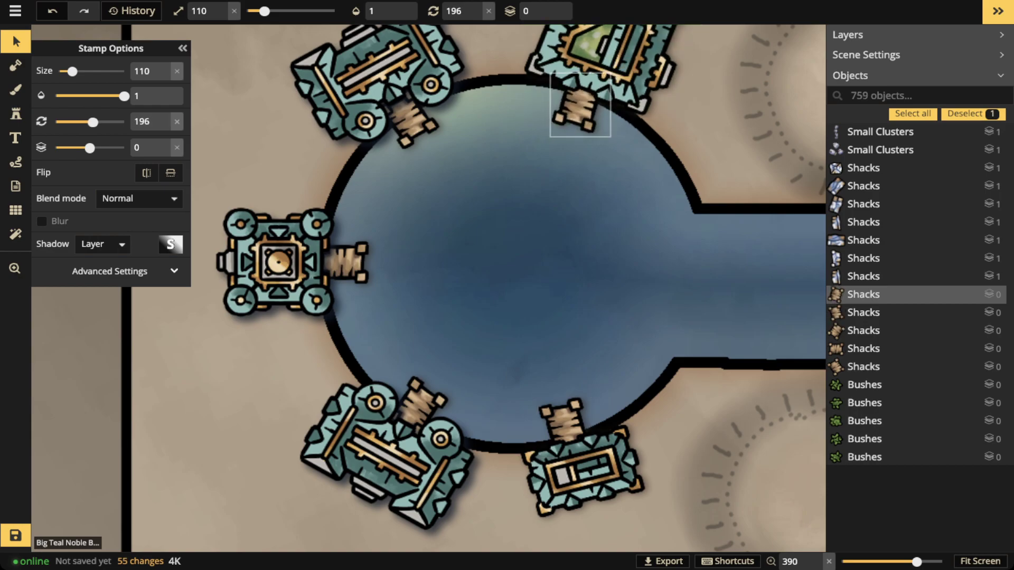
scroll(579, 104, "up", 1)
left_click_drag(579, 105, 579, 107)
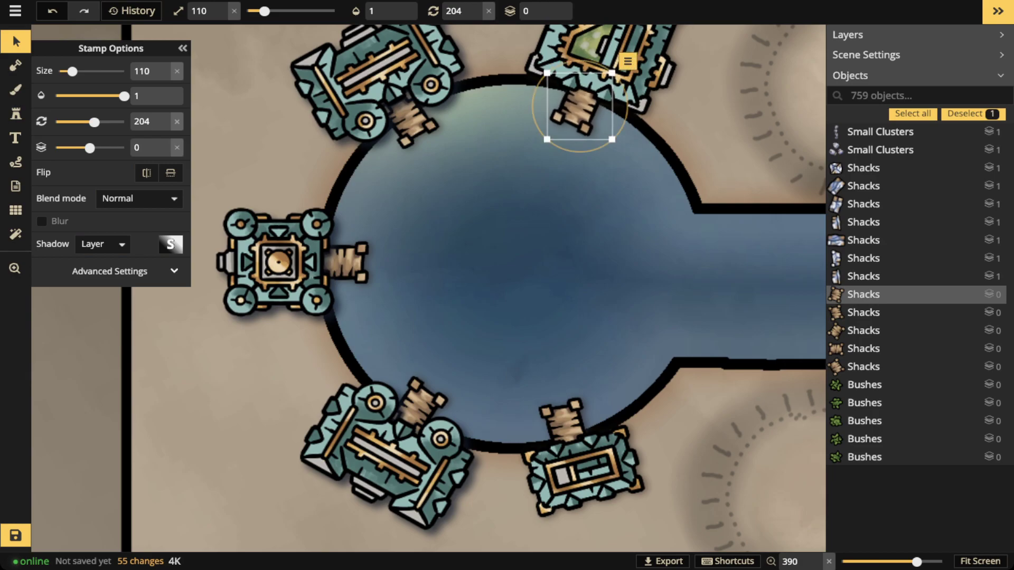
scroll(485, 255, "down", 3)
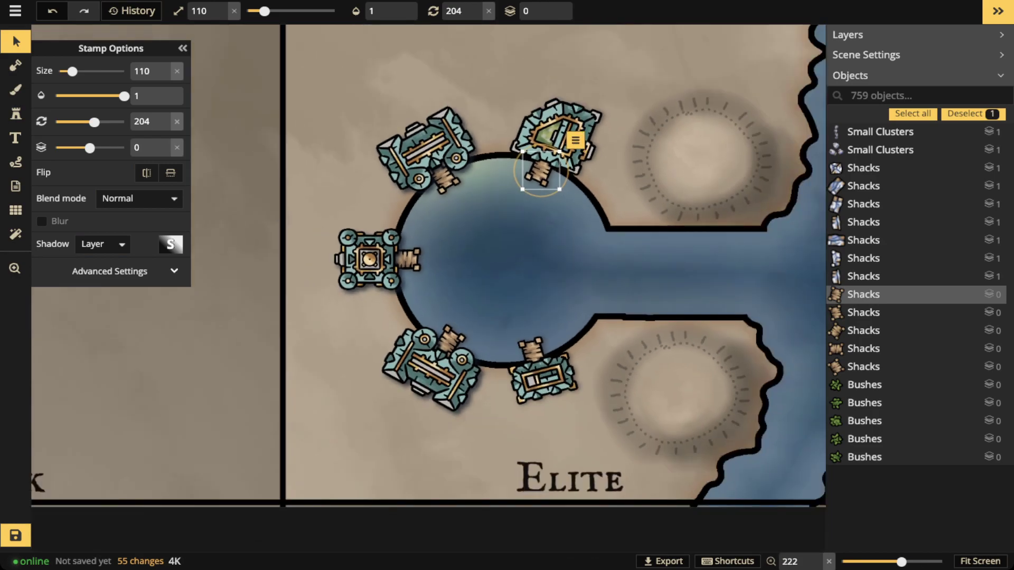
key("Escape")
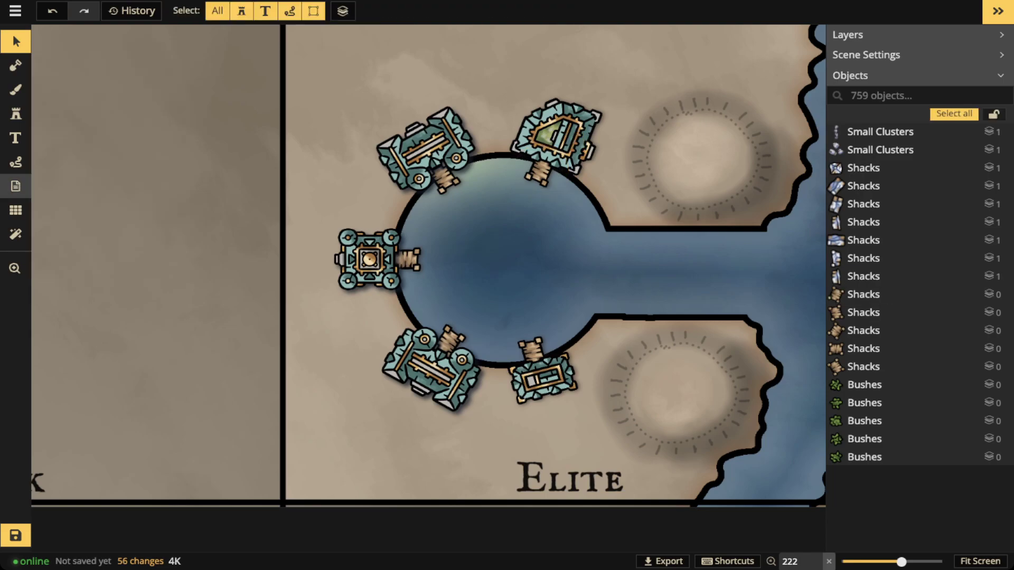
Search the stamp catalog for "boat" and choose the long, narrow wooden boat from the Details boats set.
left_click(16, 114)
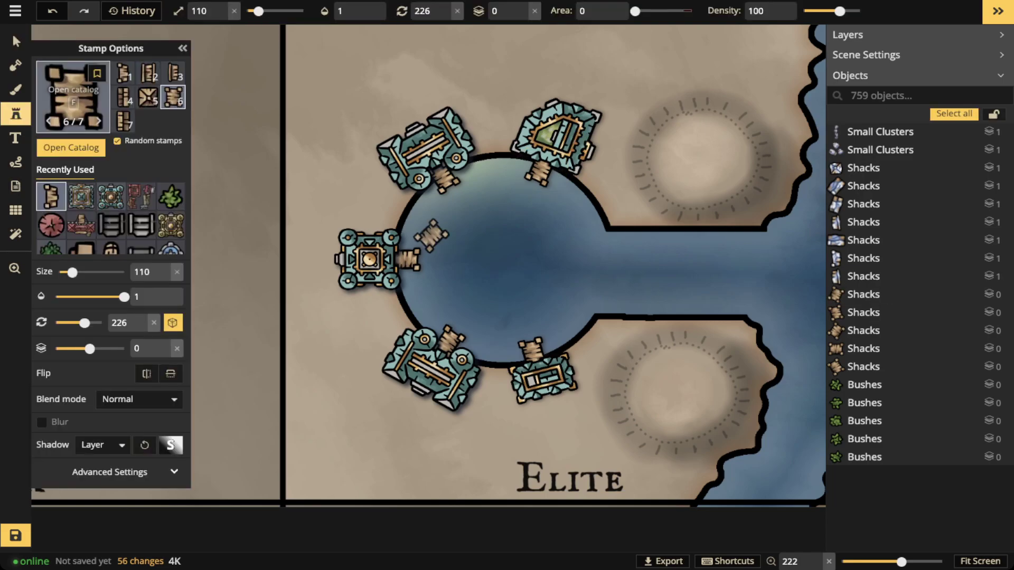
scroll(111, 199, "down", 1)
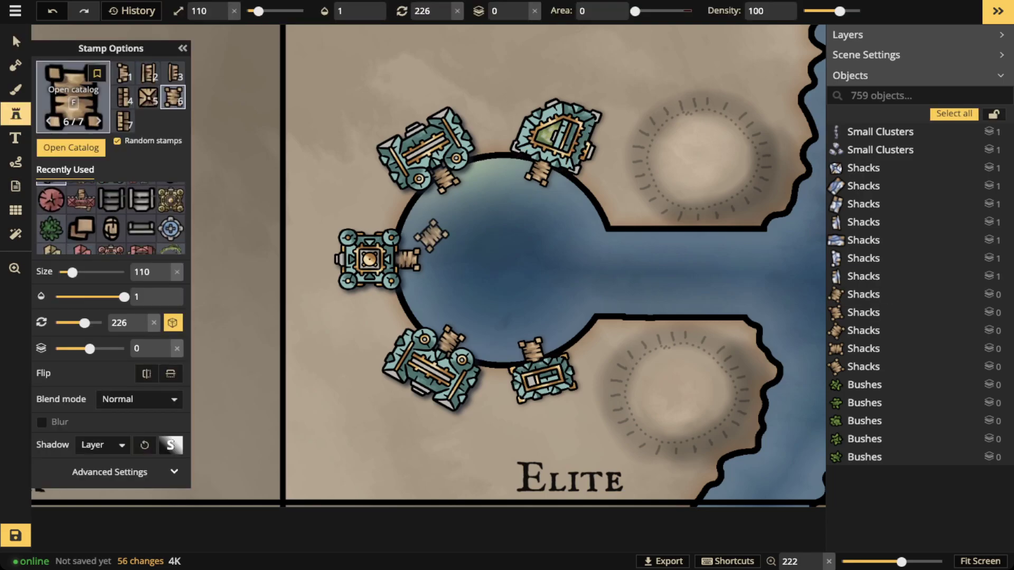
left_click(74, 95)
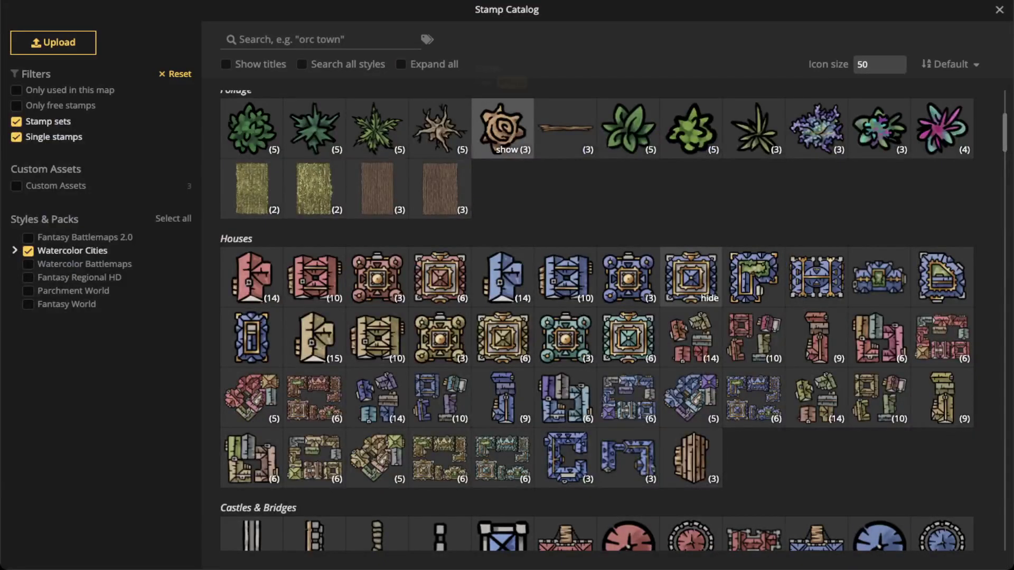
type("boat")
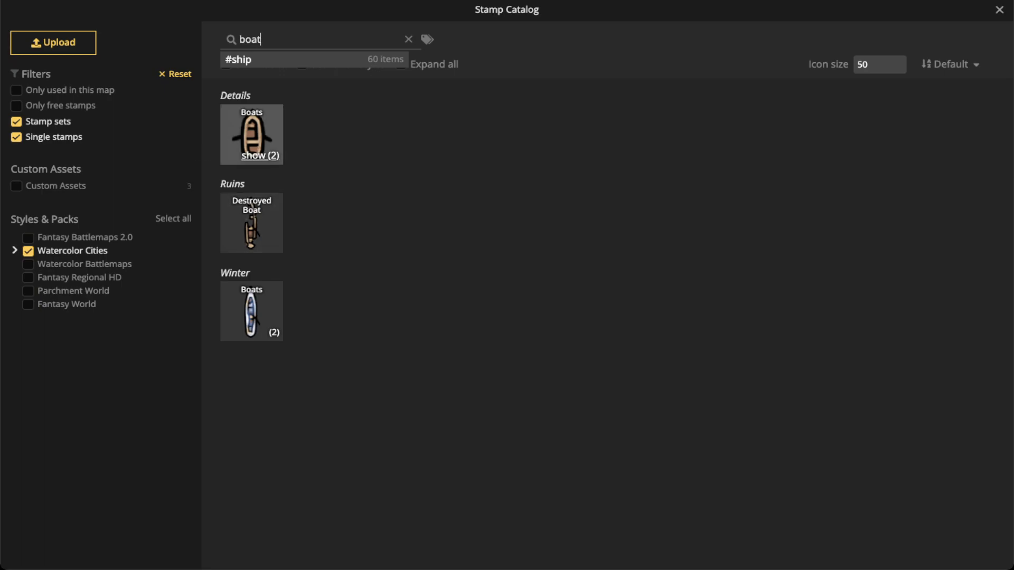
left_click(273, 155)
left_click(316, 140)
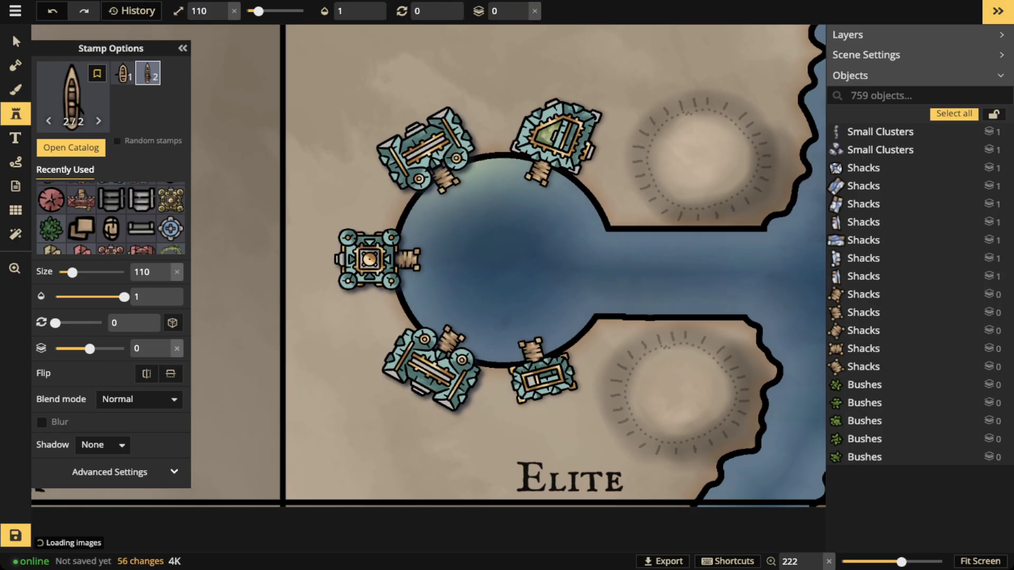
Enlarge the boat stamp to size 120 and place one boat upright near the middle of the basin.
scroll(491, 262, "up", 5)
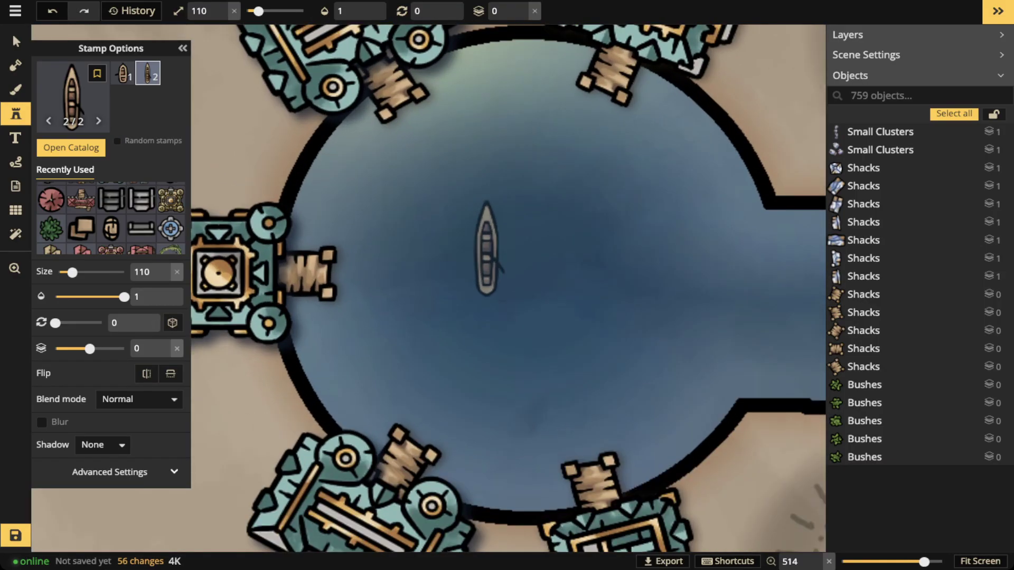
key("bracketright")
left_click(496, 253)
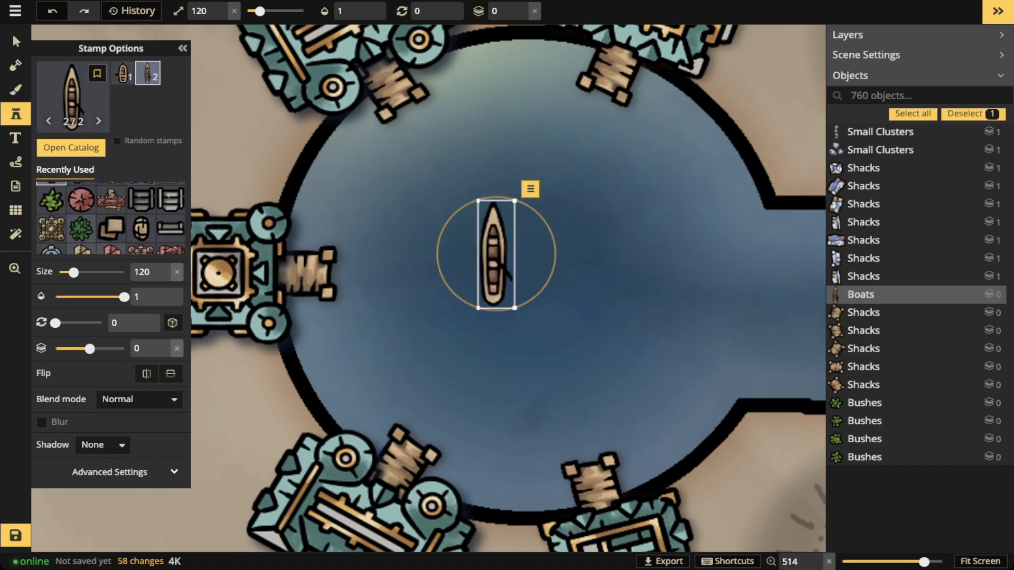
Search the stamp catalog for market stalls using "martk".
left_click(72, 99)
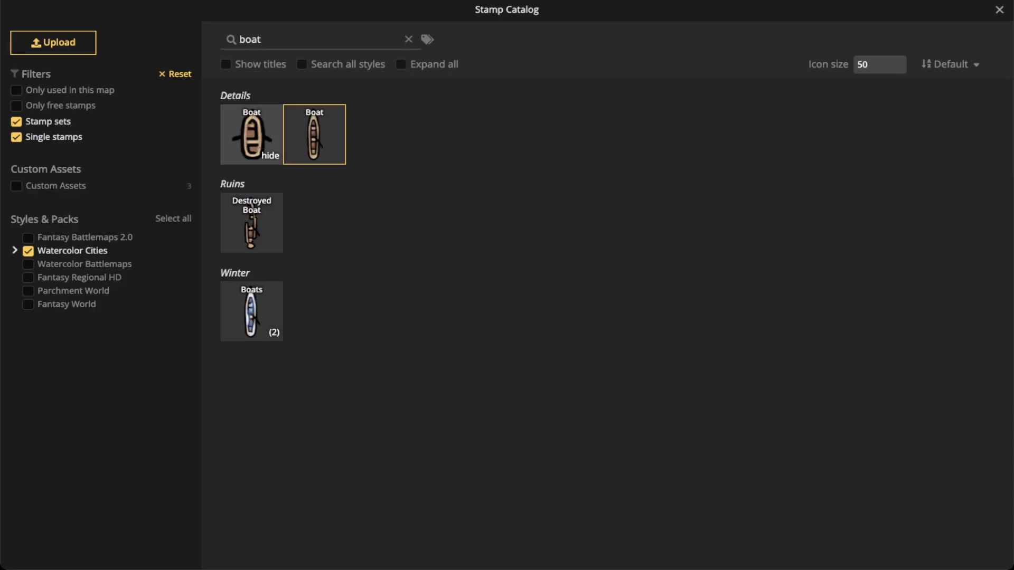
type("martk")
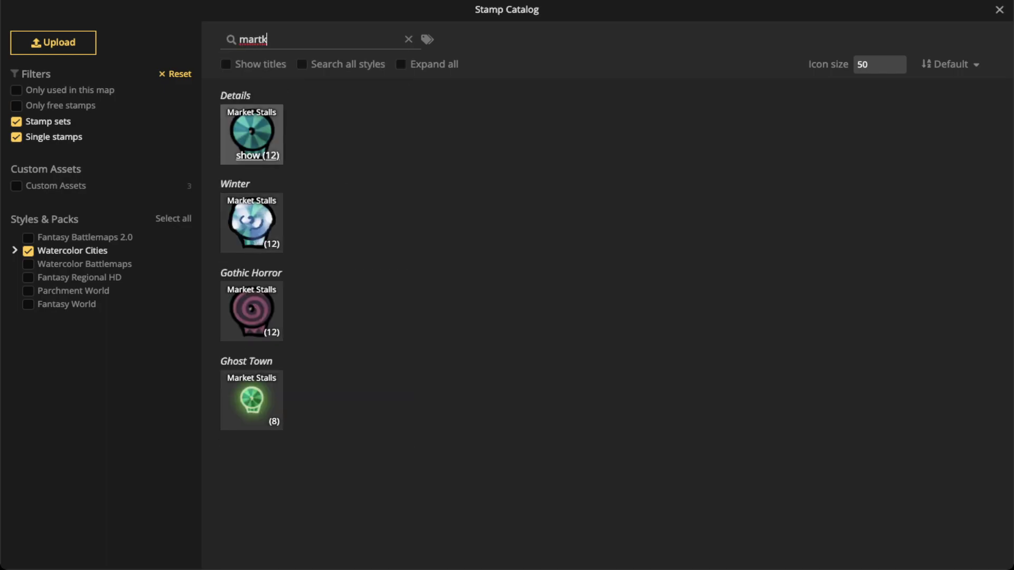
Place the purple market stall stamp with the striped awning at size 80 over the long boat in the middle of the basin.
left_click(258, 155)
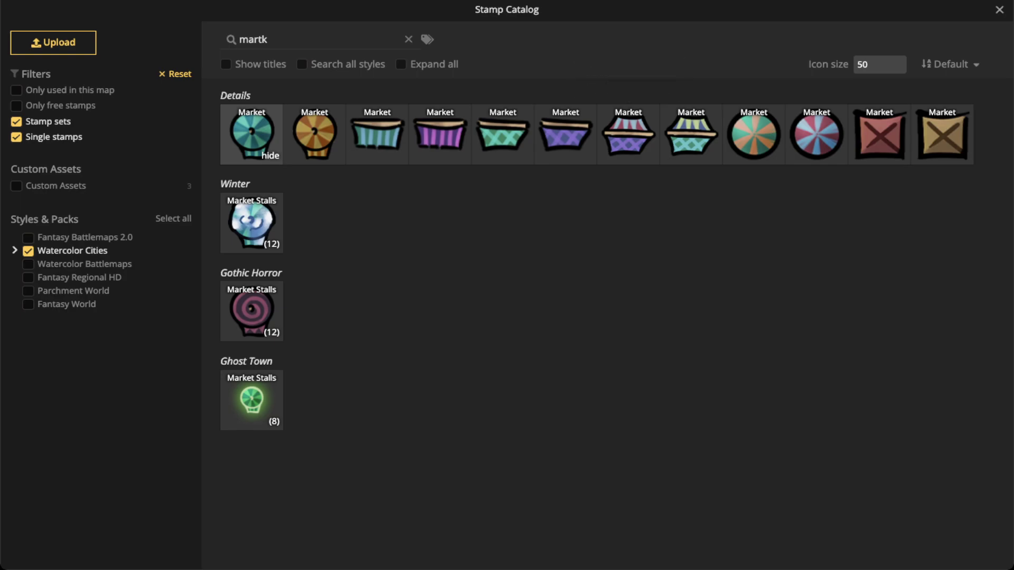
left_click(628, 134)
scroll(496, 261, "down", 4)
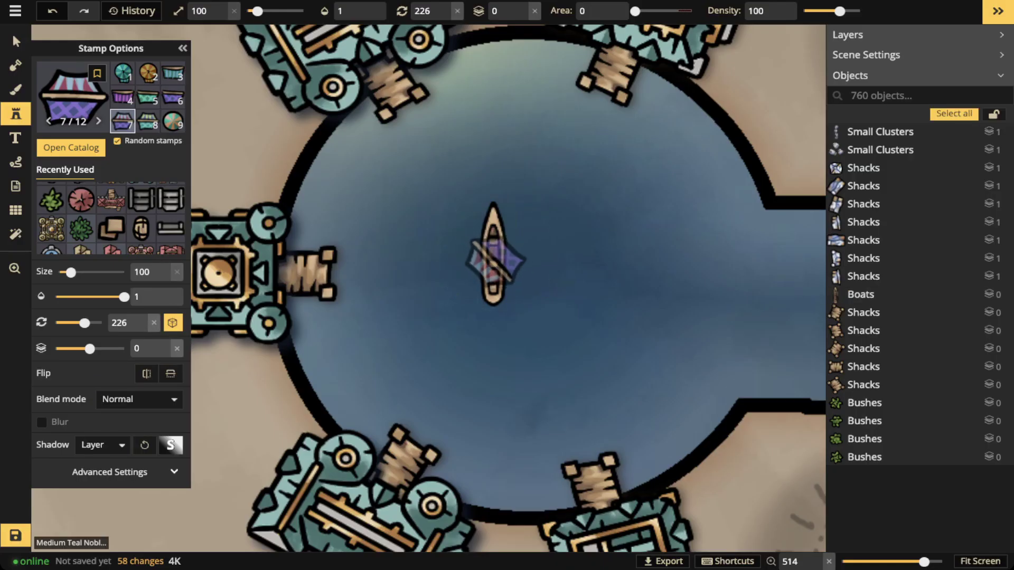
left_click(494, 258)
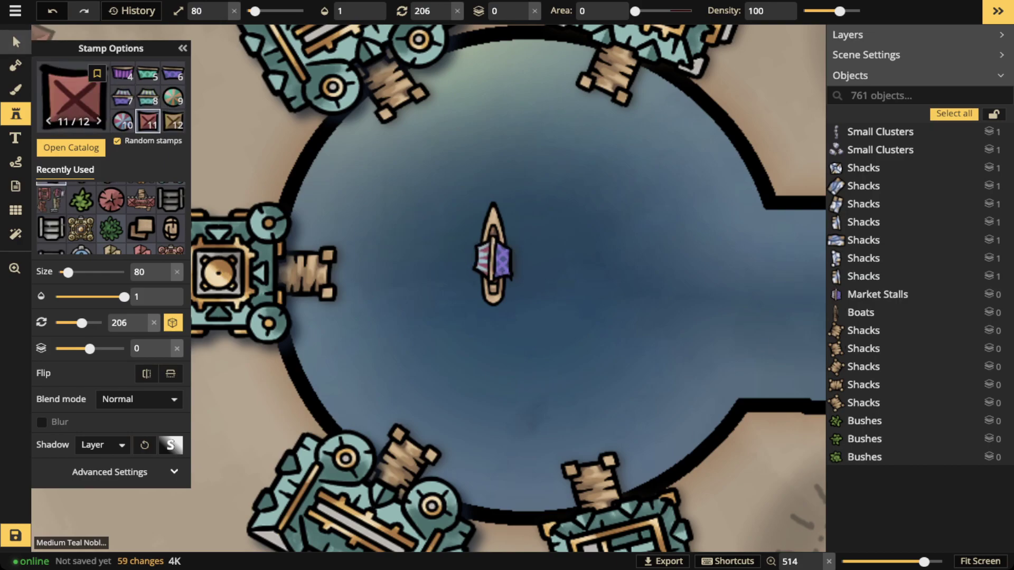
Group the long boat with its market stall, rotate the group to 255, and move it beside the north-west dock.
left_click(15, 41)
left_click_drag(467, 215, 531, 284)
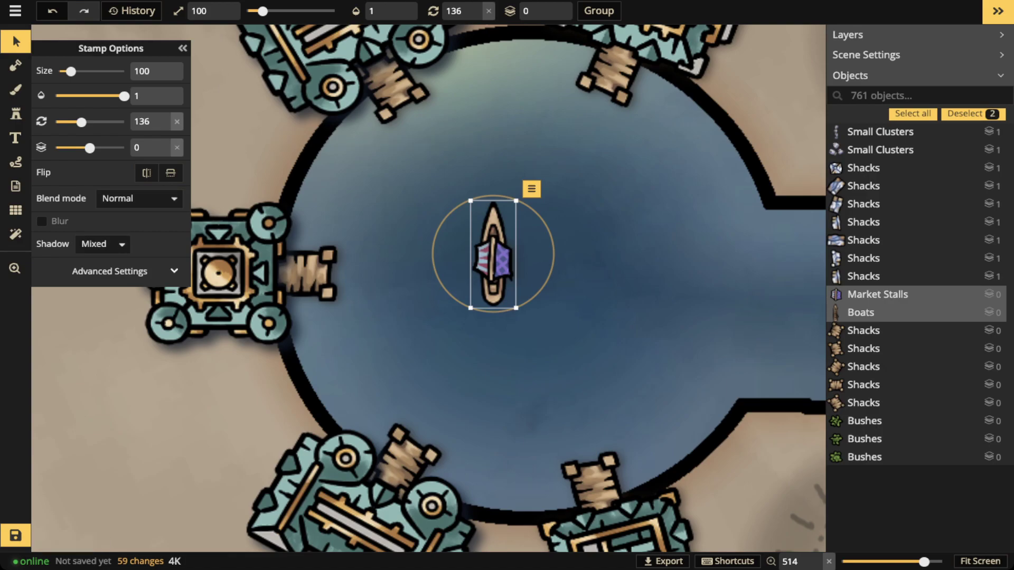
left_click(598, 10)
left_click_drag(541, 219, 518, 199)
left_click_drag(494, 254, 457, 111)
scroll(434, 151, "down", 5)
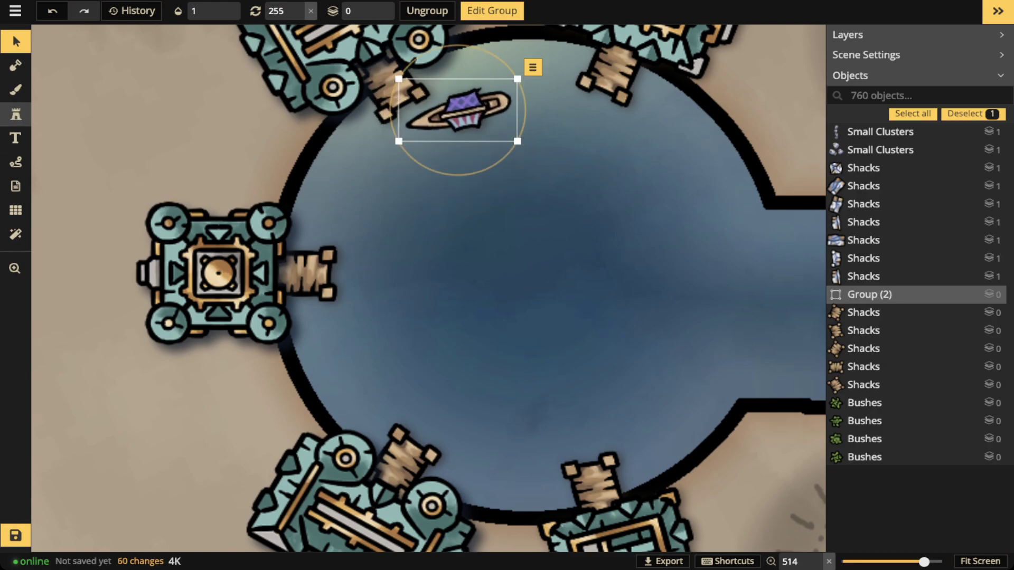
Place the small rowboat stamp, rotated to 330, in the water just below the boat with the purple stall.
left_click(15, 113)
left_click(82, 196)
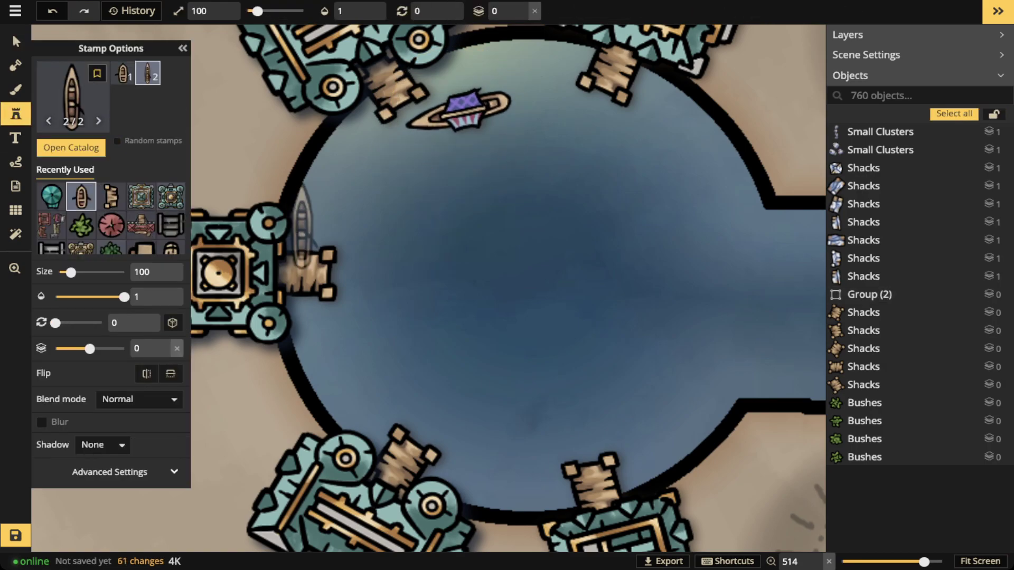
scroll(459, 327, "down", 11)
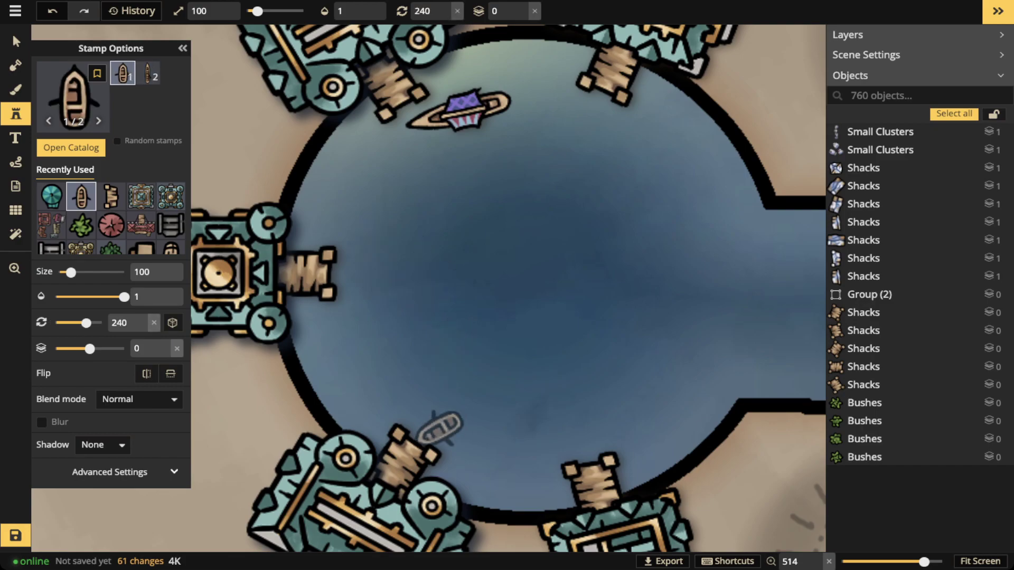
scroll(439, 153, "up", 2)
scroll(438, 150, "up", 9)
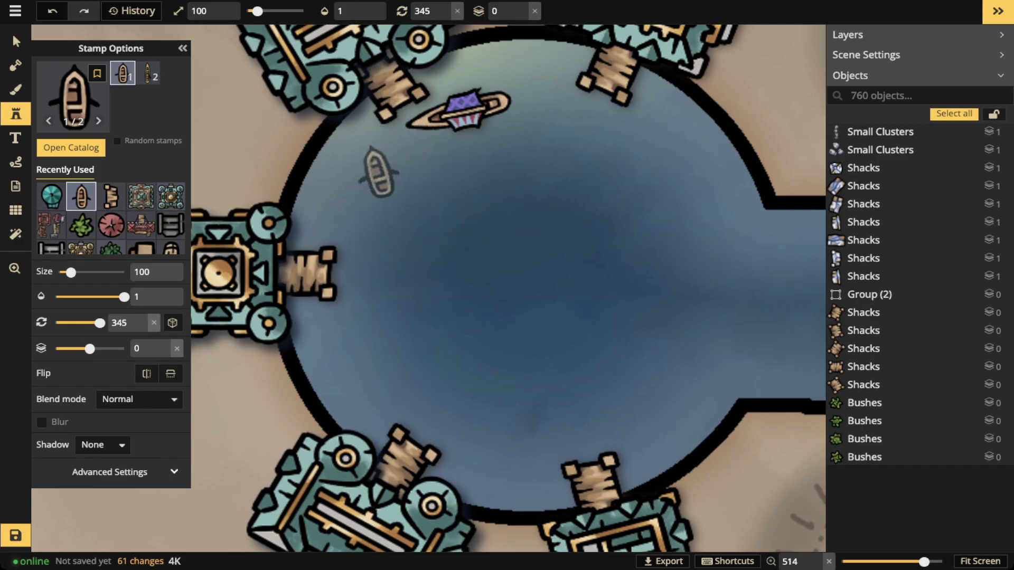
scroll(391, 162, "down", 1)
scroll(402, 158, "down", 1)
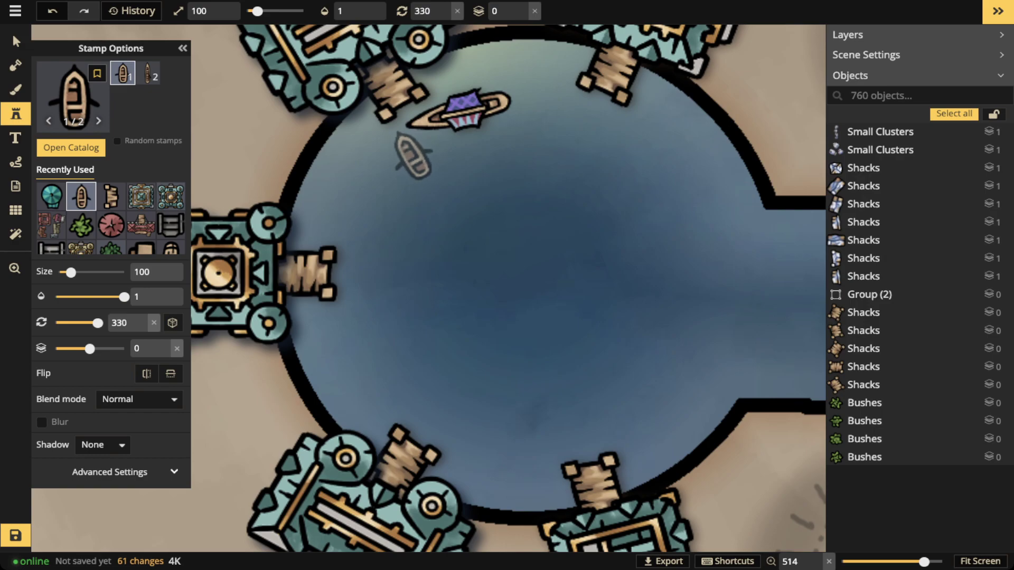
left_click(412, 155)
Place the long boat stamp at rotation 345 beside the west dock.
left_click(147, 73)
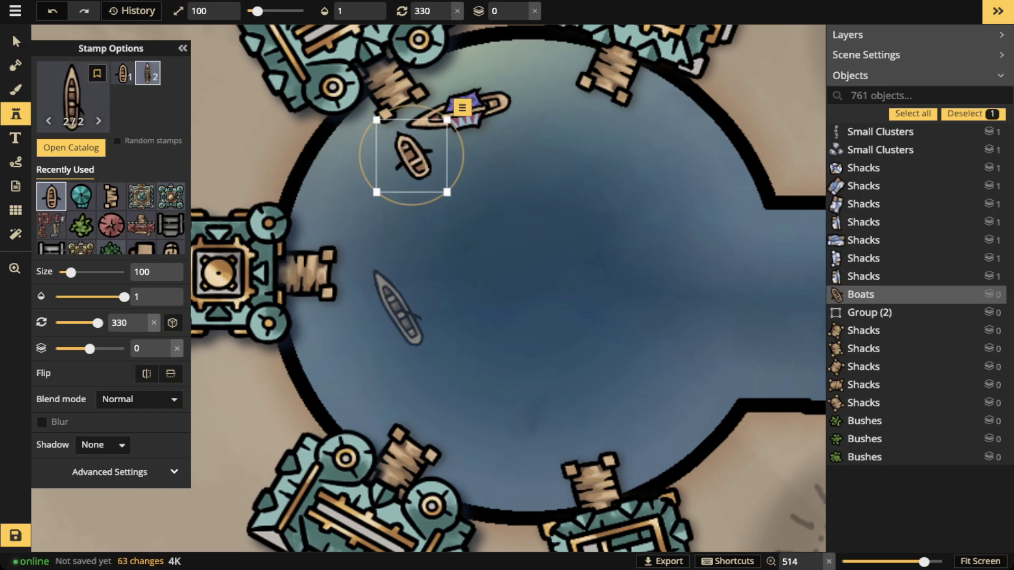
left_click(364, 278)
scroll(359, 296, "up", 1)
scroll(364, 306, "down", 3)
left_click(363, 305)
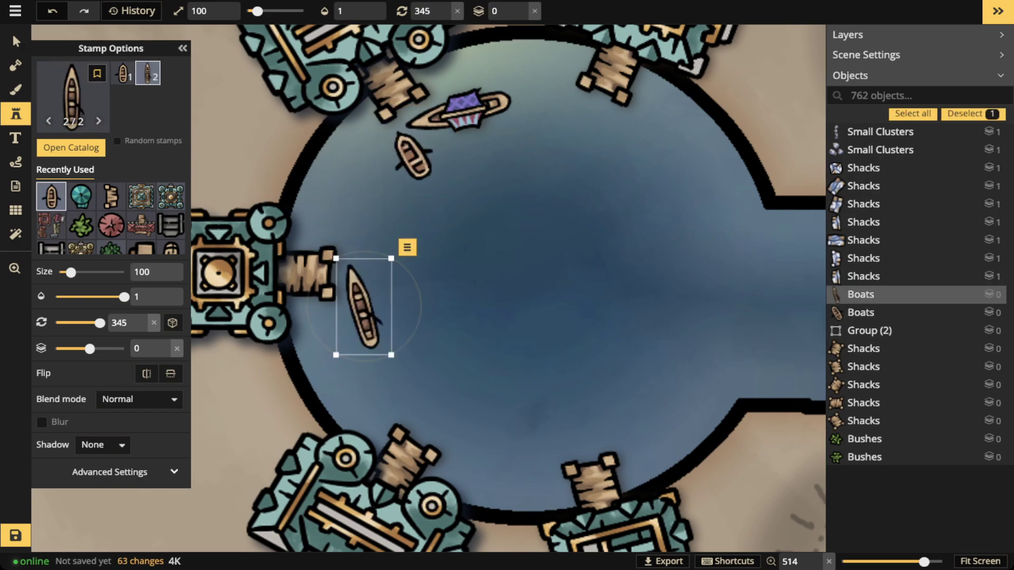
Place two more long boats, one angled beside the south-east dock and one rotated to 300 beside the north-east dock.
scroll(579, 404, "up", 3)
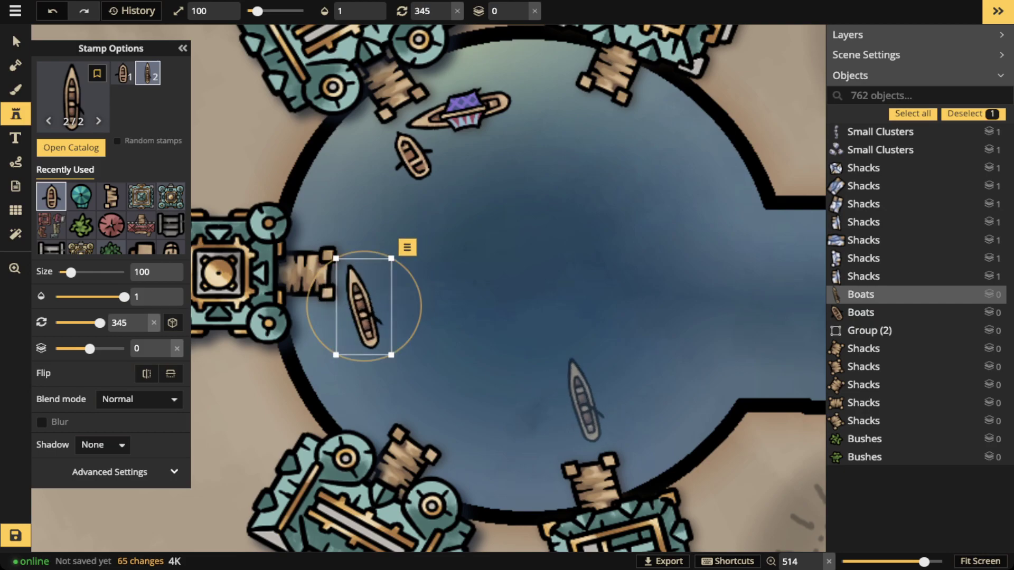
left_click(584, 401)
scroll(582, 416, "down", 4)
scroll(602, 427, "down", 3)
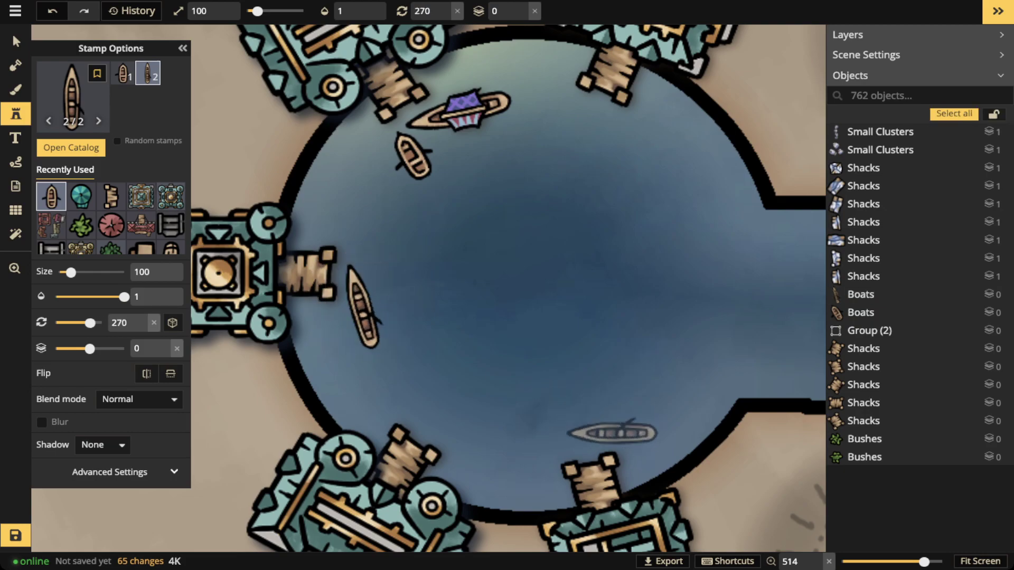
left_click(609, 425)
key("Escape")
scroll(628, 169, "up", 4)
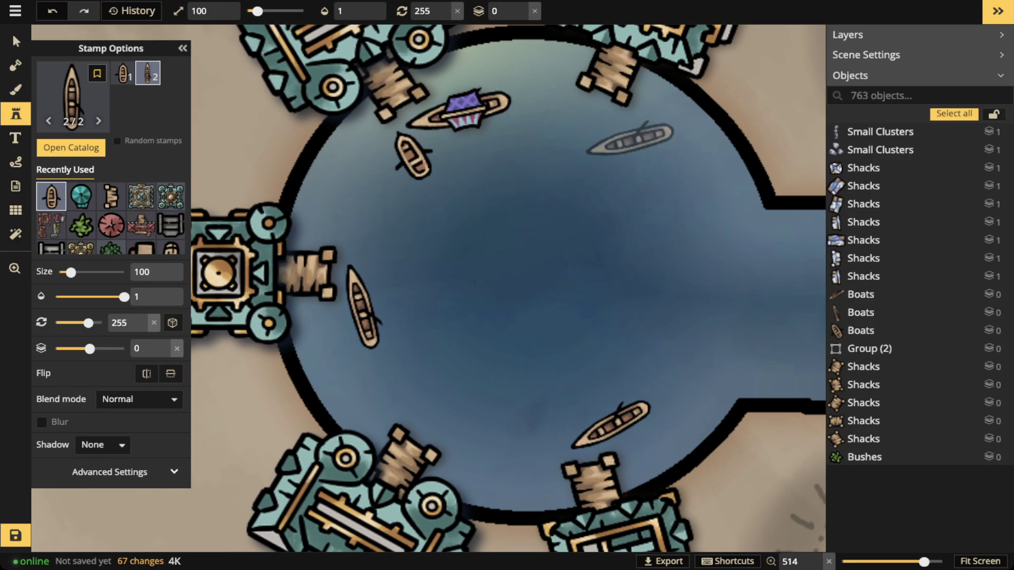
left_click(635, 132)
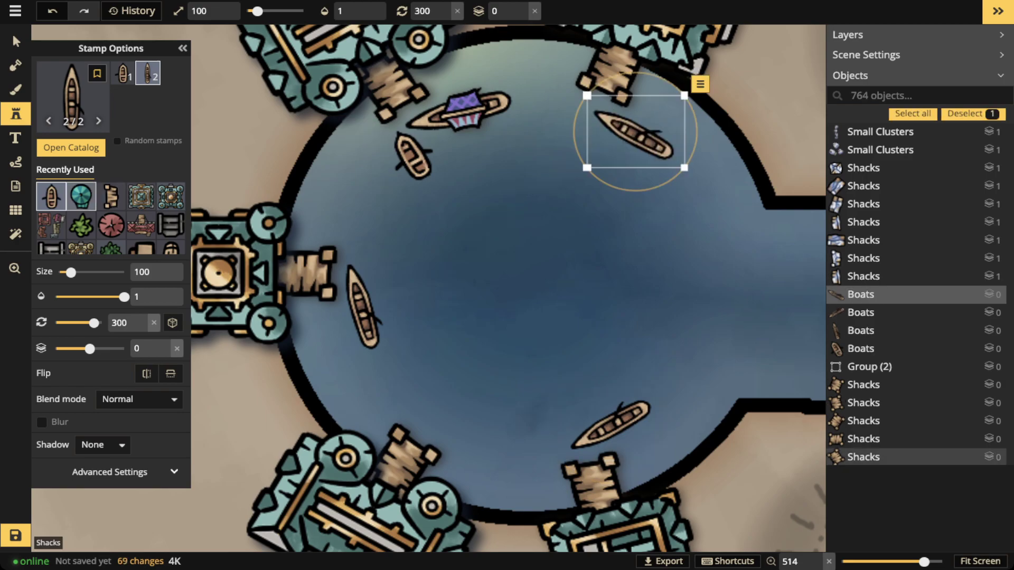
Place the teal market stall stamp at size 70 and rotation 26 on the boat beside the north-east dock.
left_click(81, 196)
key("Right")
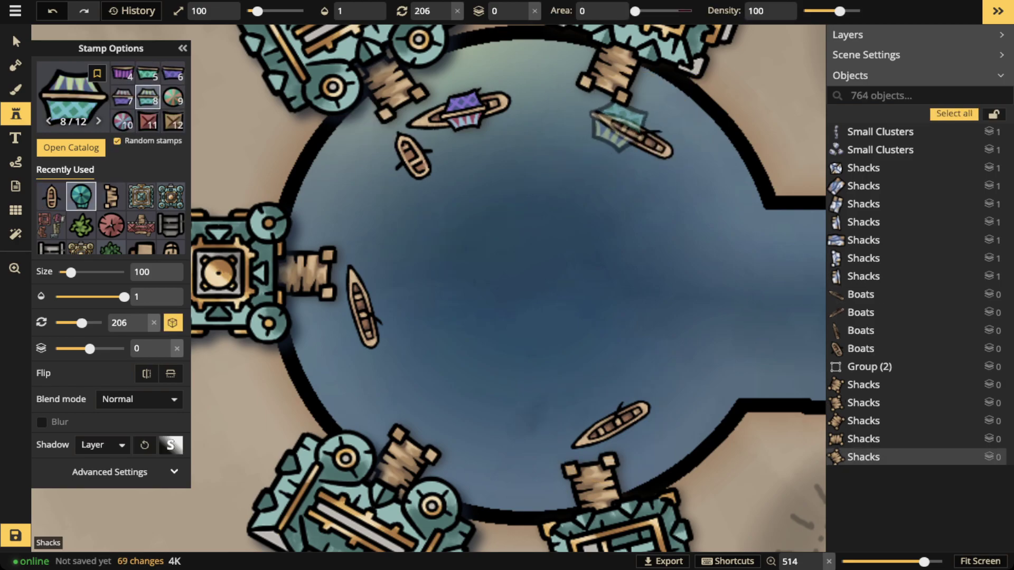
scroll(645, 139, "down", 2)
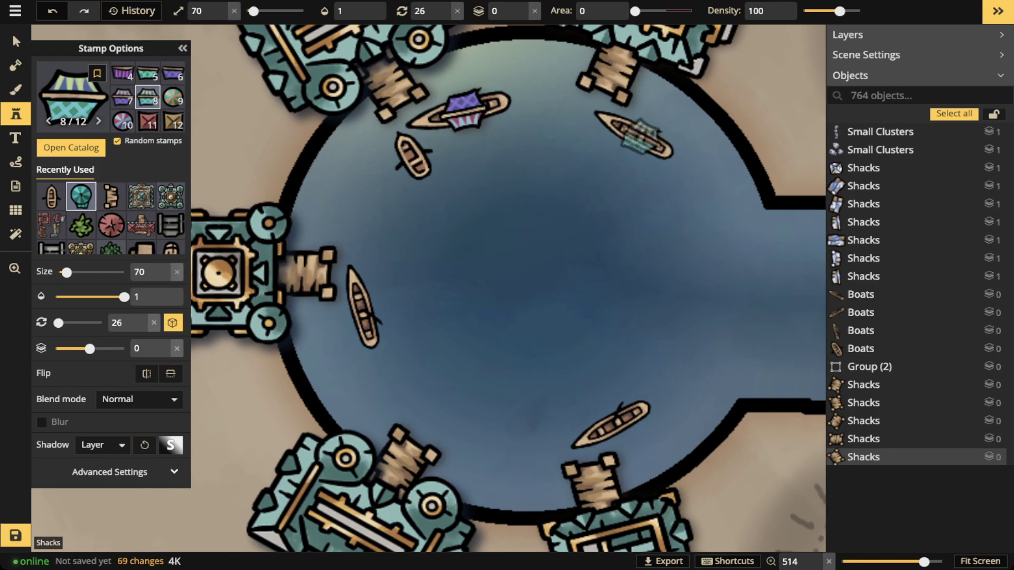
left_click(640, 136)
Add a purple-striped stall rotated to 67 on the west boat and a teal stall rotated to 133 on the south-east boat.
scroll(357, 311, "down", 3)
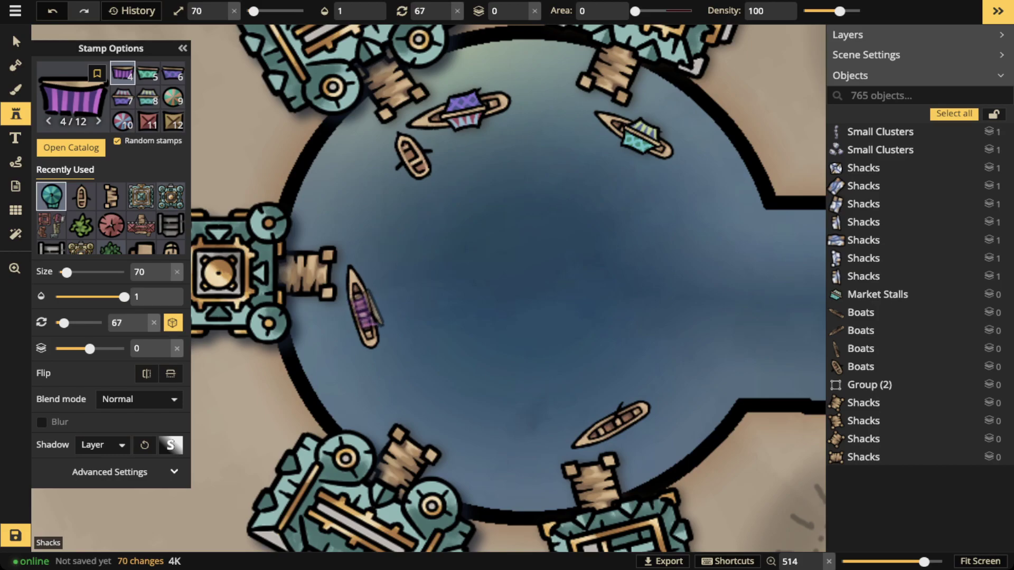
left_click(364, 312)
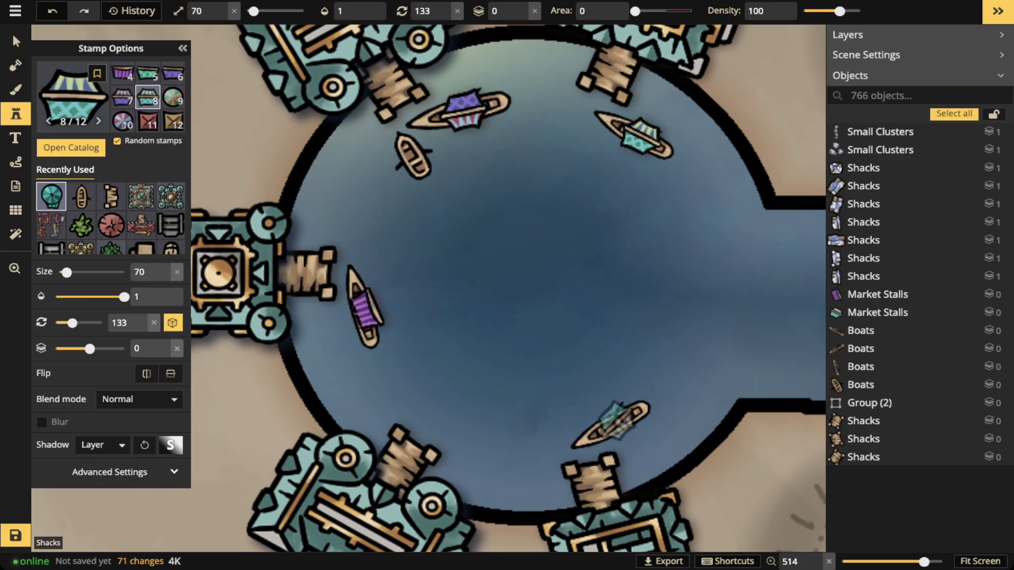
left_click(616, 420)
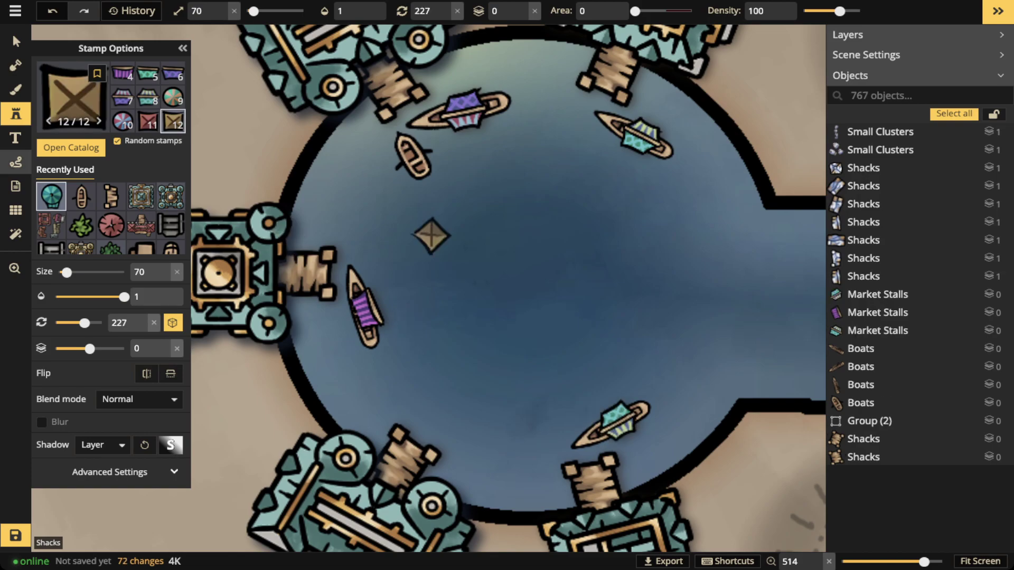
Set free-drawn solid paths to black with width 0.6 using a test stroke on the water, and delete the stroke.
left_click(16, 162)
left_click(102, 97)
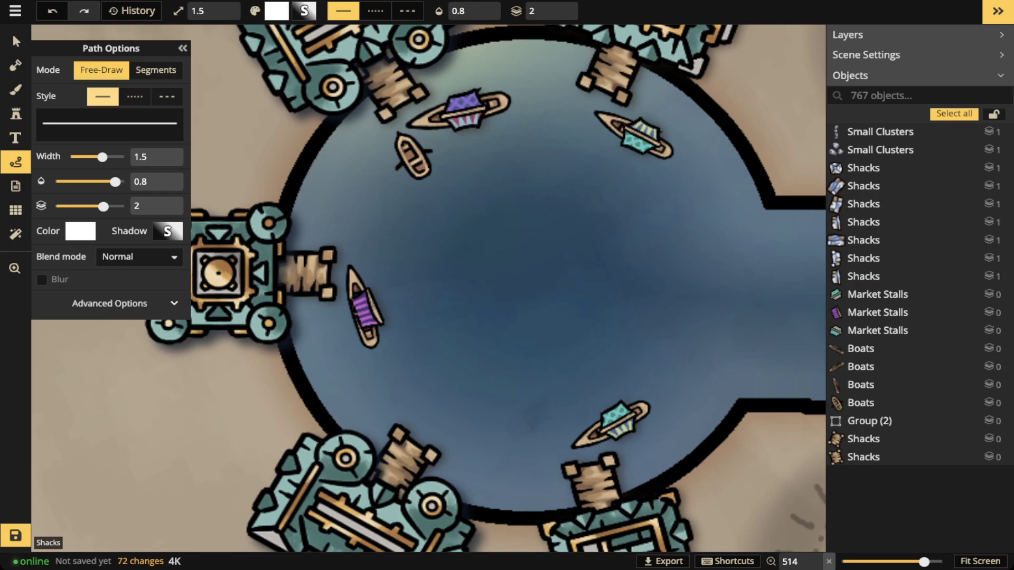
left_click_drag(361, 210, 432, 225)
left_click(167, 205)
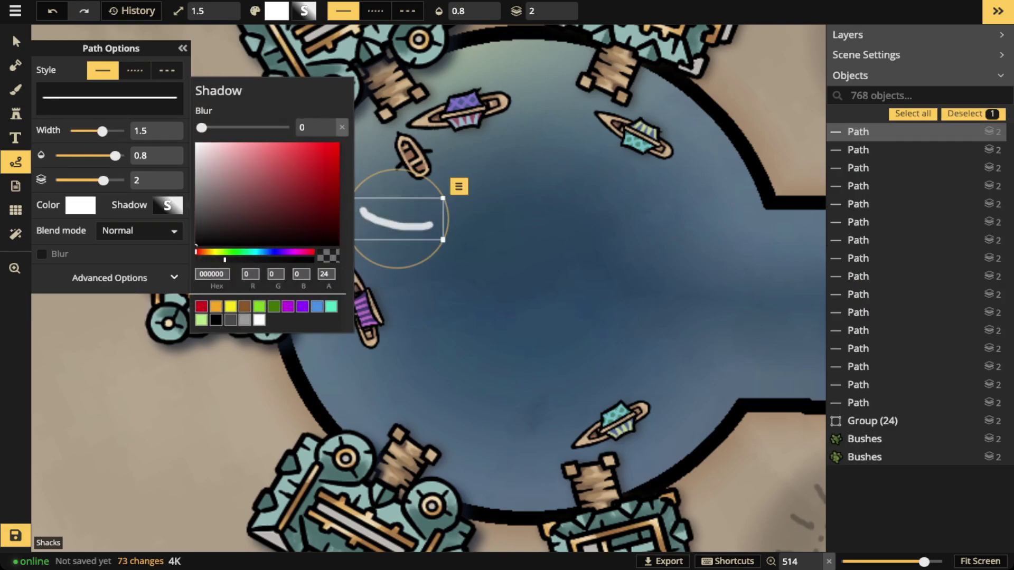
left_click(80, 204)
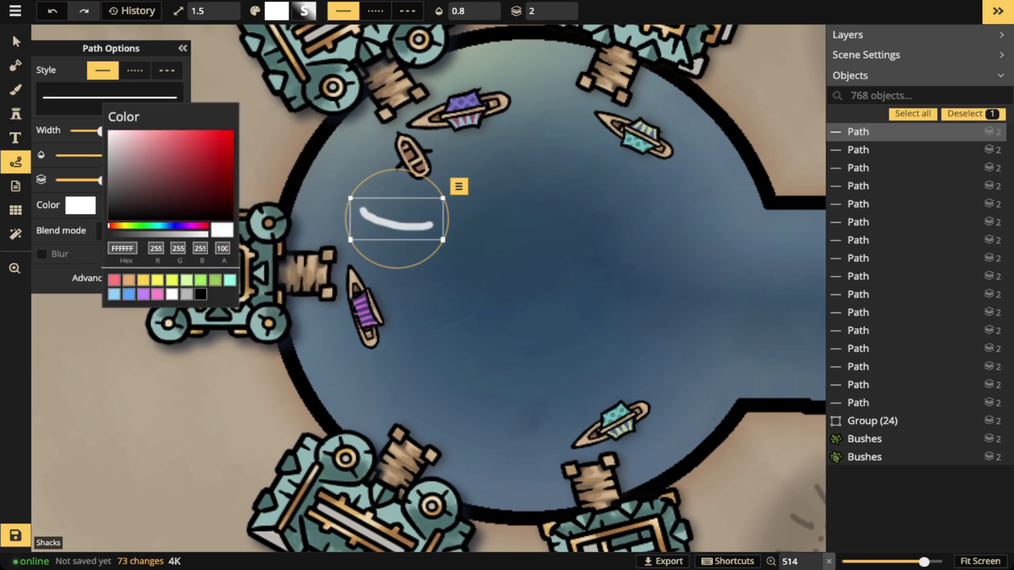
left_click(200, 295)
left_click_drag(102, 131, 85, 131)
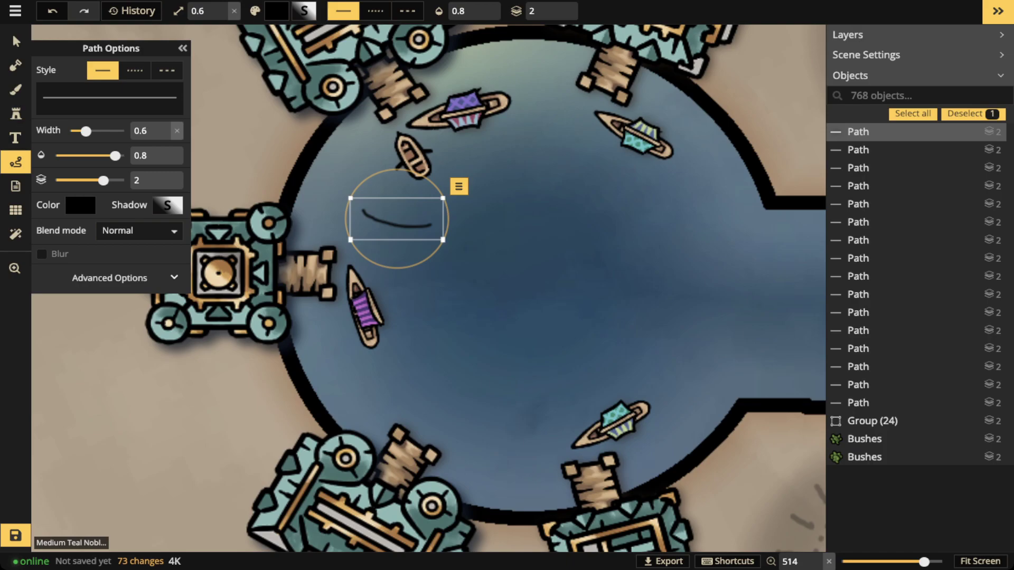
key("Delete")
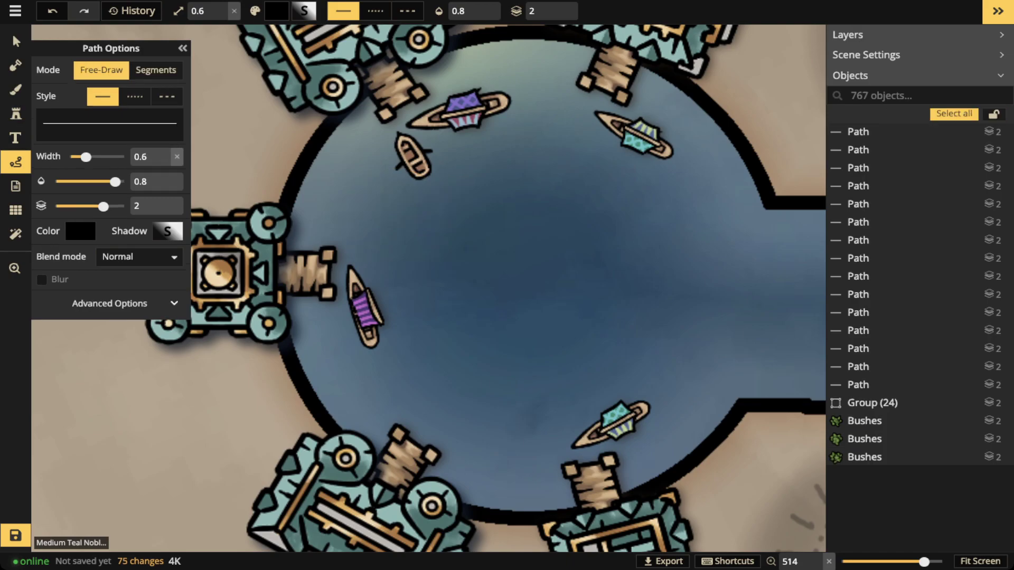
Draw short mooring lines tying the boats to the north-west, west, south-east and north-east docks.
left_click_drag(407, 127, 393, 122)
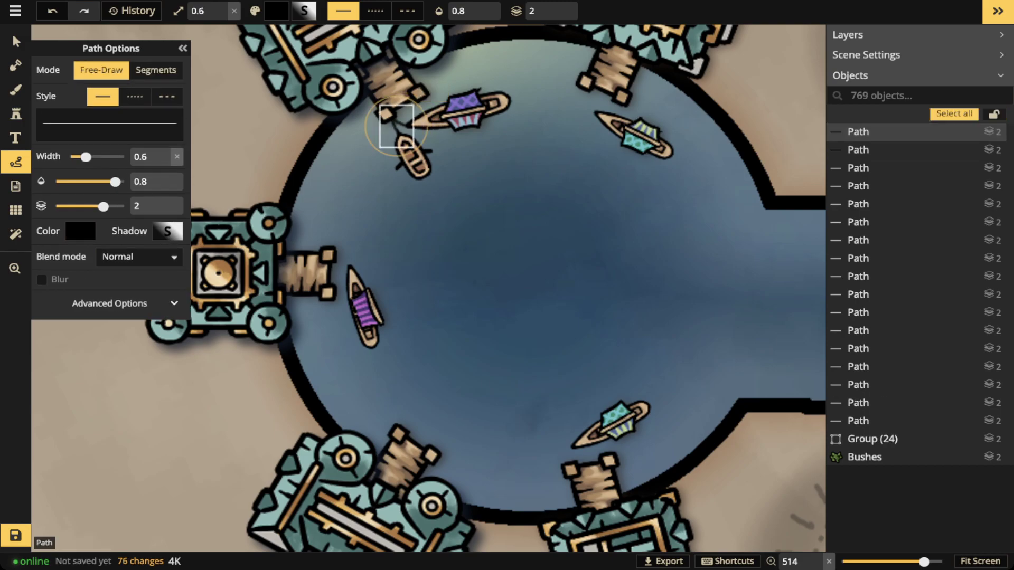
left_click_drag(336, 258, 350, 272)
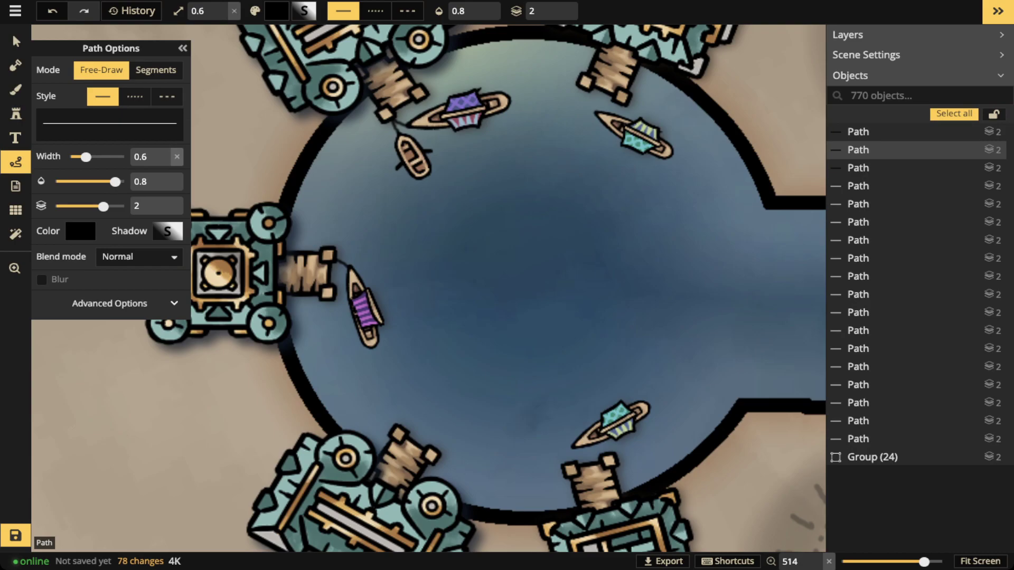
left_click_drag(572, 450, 567, 462)
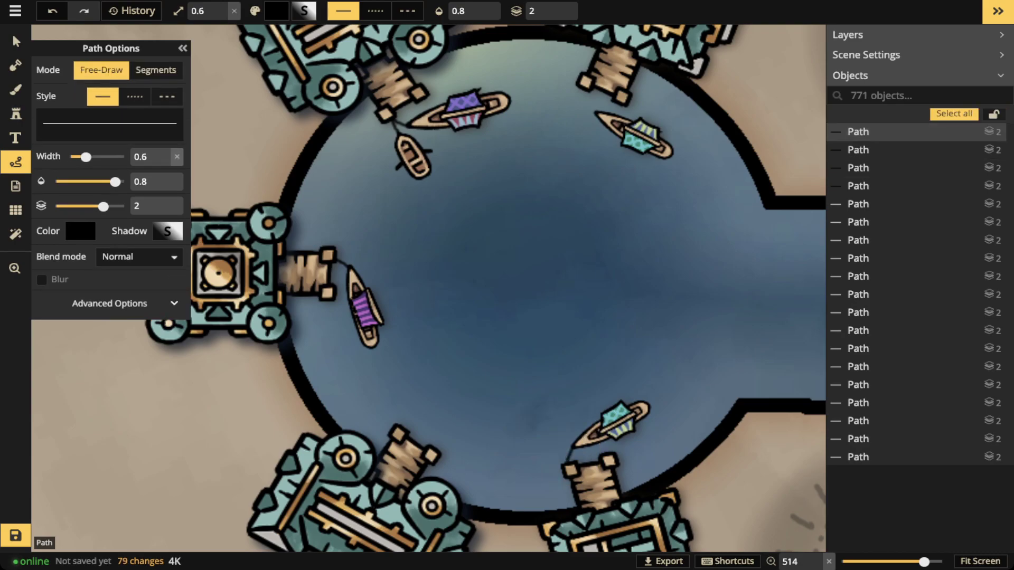
left_click_drag(594, 115, 586, 93)
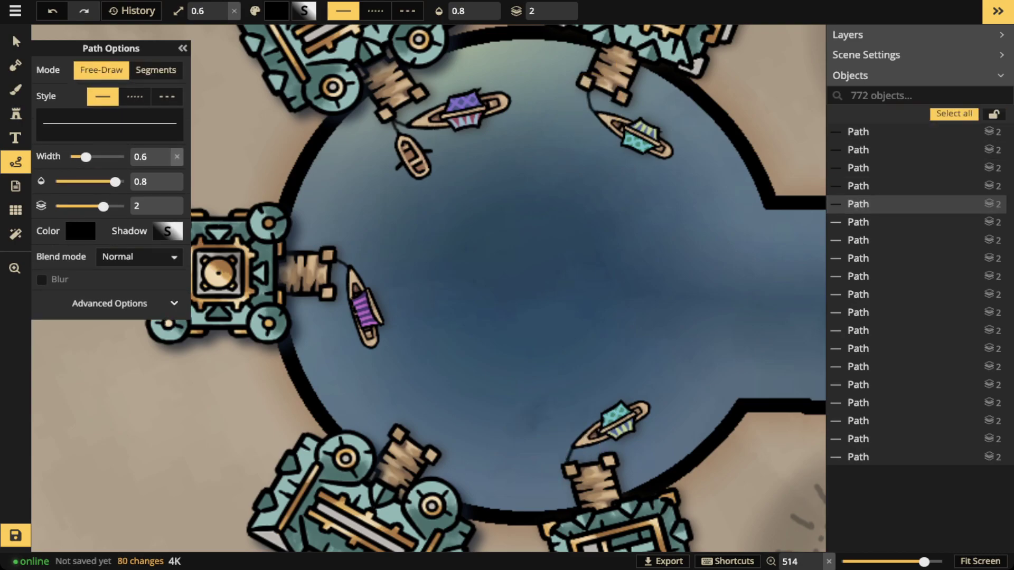
Place the second round variant of the red tower stamp at size 120 and rotation 15 in the middle of the harbour basin.
scroll(619, 111, "down", 5)
left_click_drag(618, 111, 521, 174)
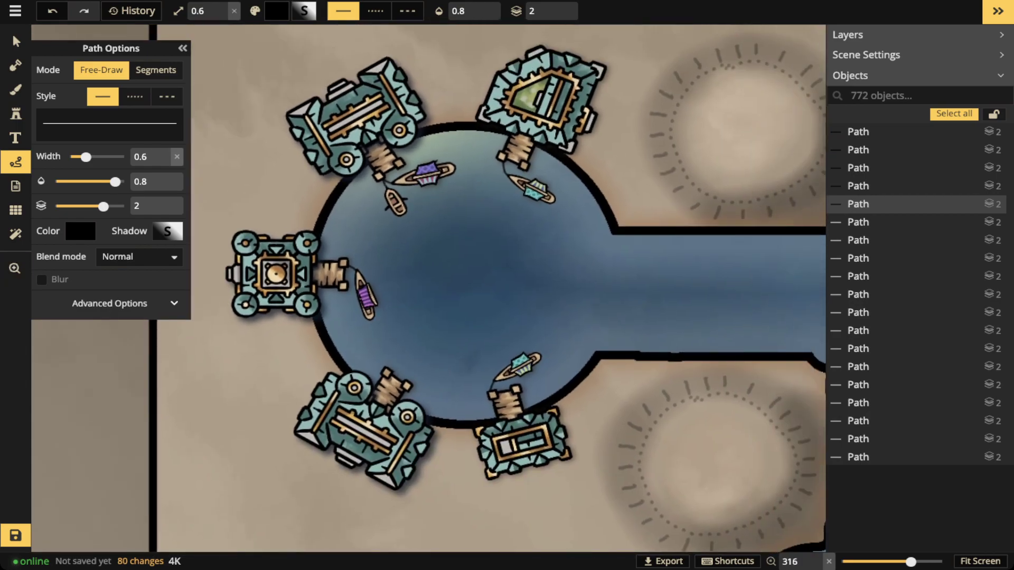
scroll(435, 274, "down", 2)
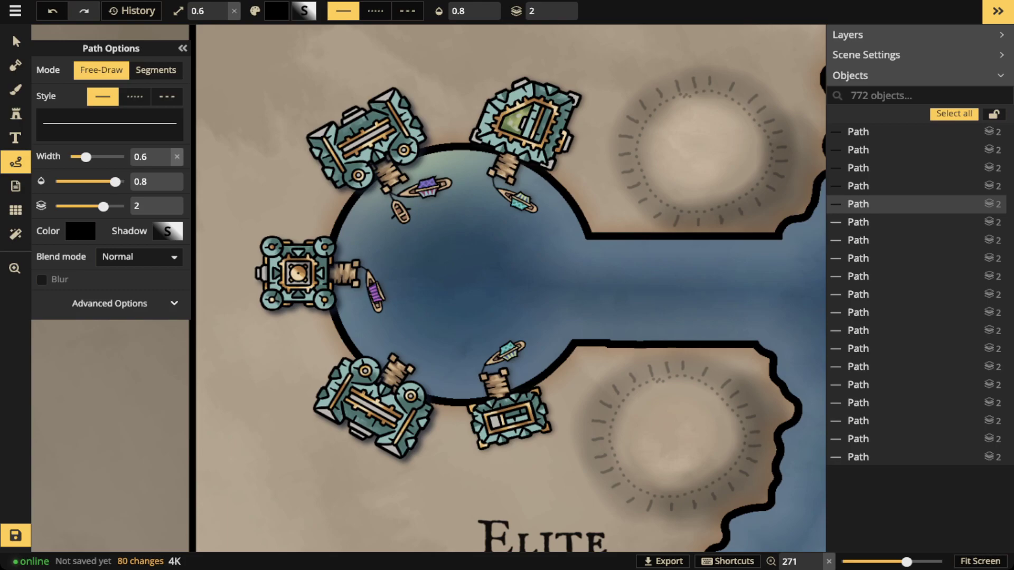
left_click(15, 114)
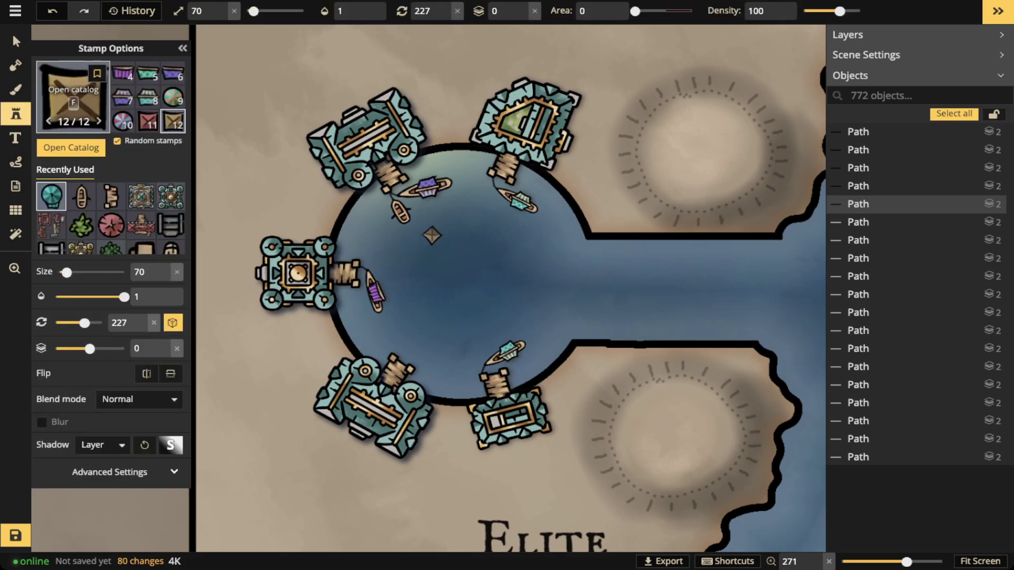
key("f")
key("Escape")
left_click(111, 225)
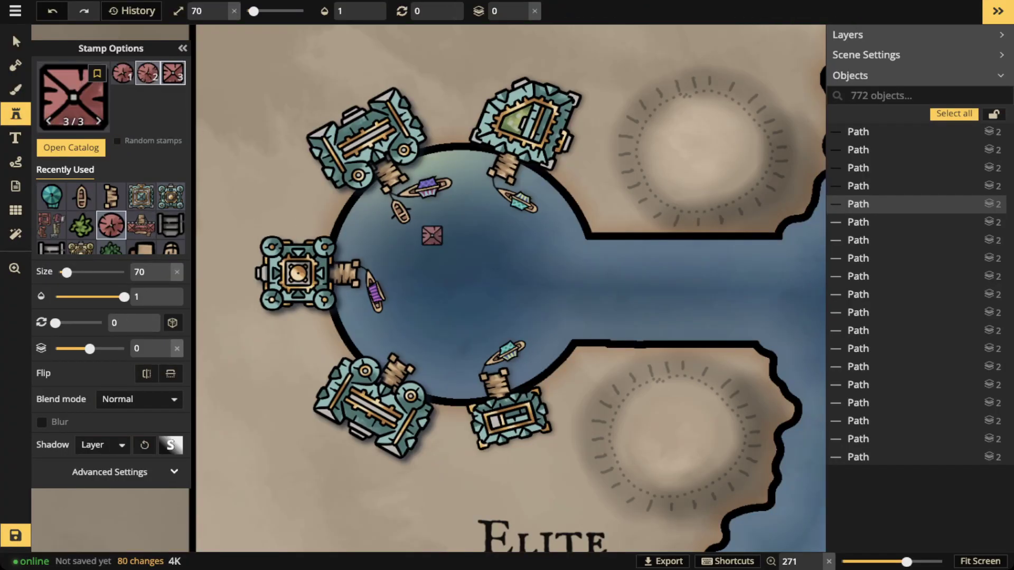
left_click(147, 73)
left_click(224, 9)
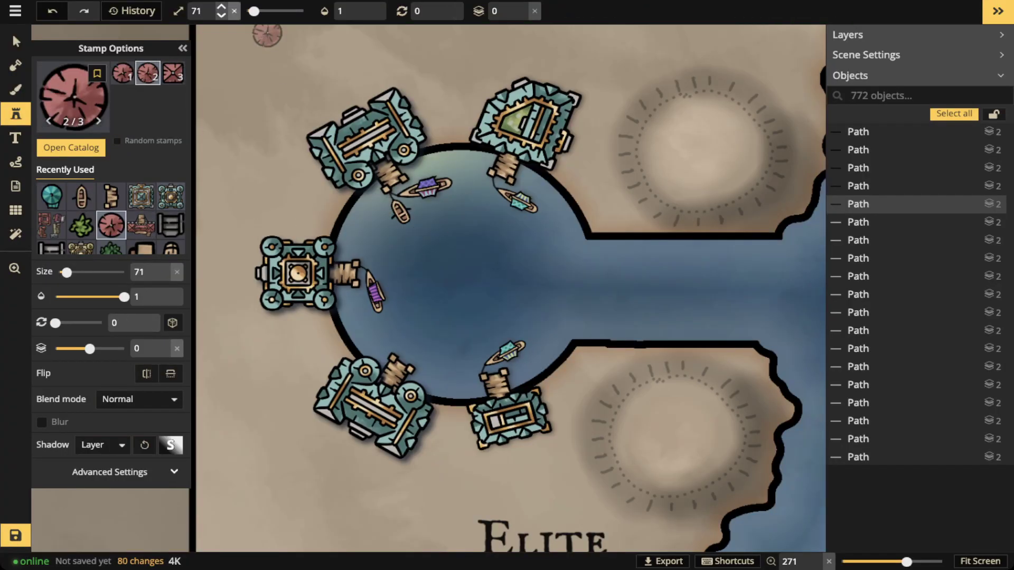
type("100")
key("bracketright")
scroll(458, 272, "up", 1)
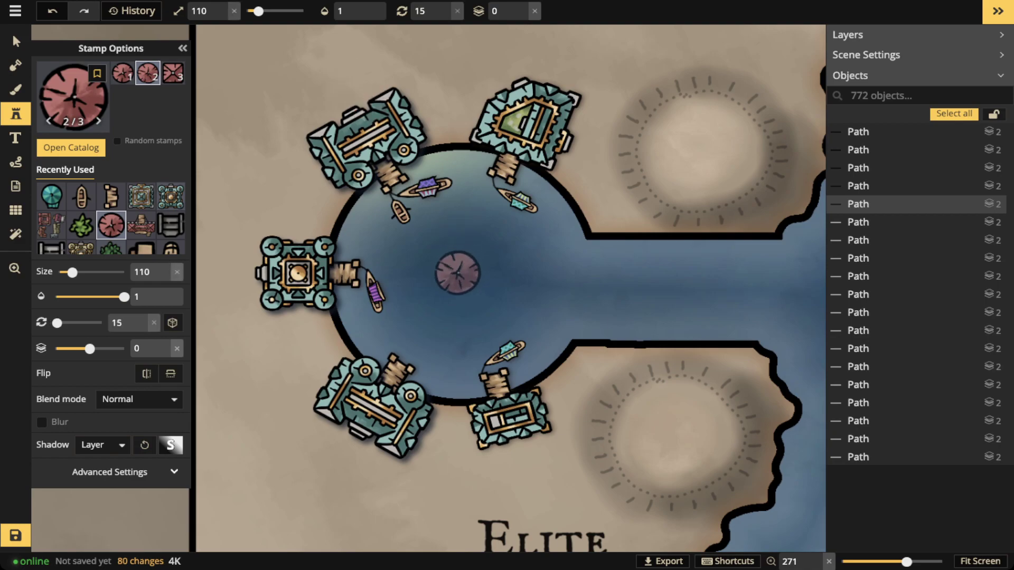
scroll(457, 273, "up", 1)
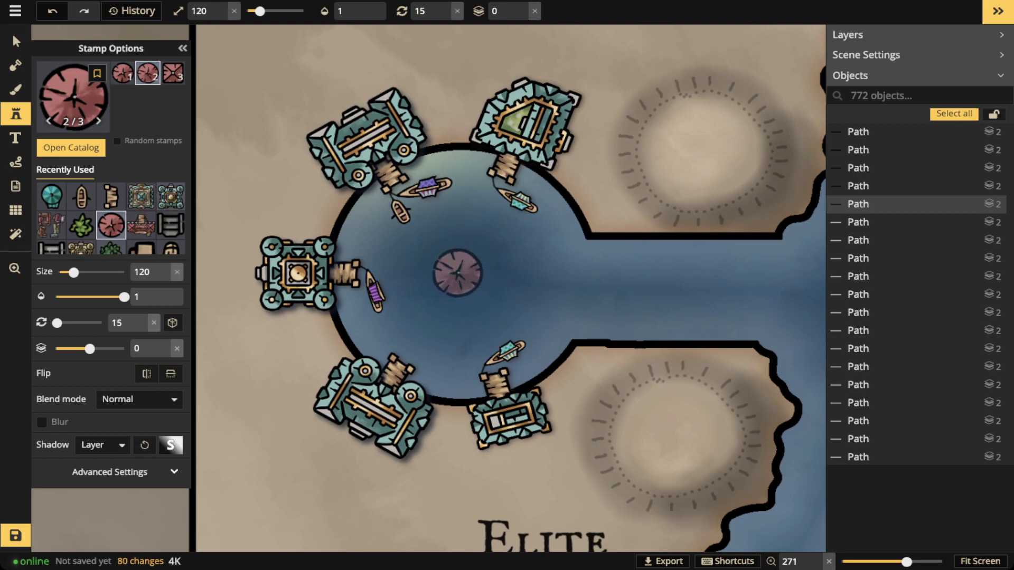
left_click(457, 273)
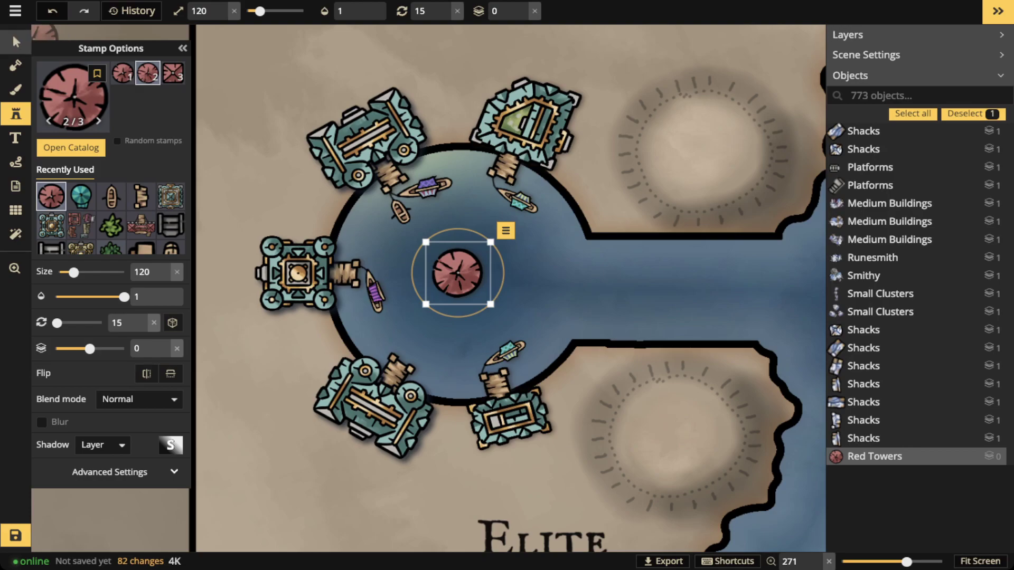
Place the fifth stairs variant, a curved flight, at size 70 and rotation 0 on the water south-east of the red tower.
left_click(16, 41)
scroll(501, 301, "up", 2)
left_click(16, 114)
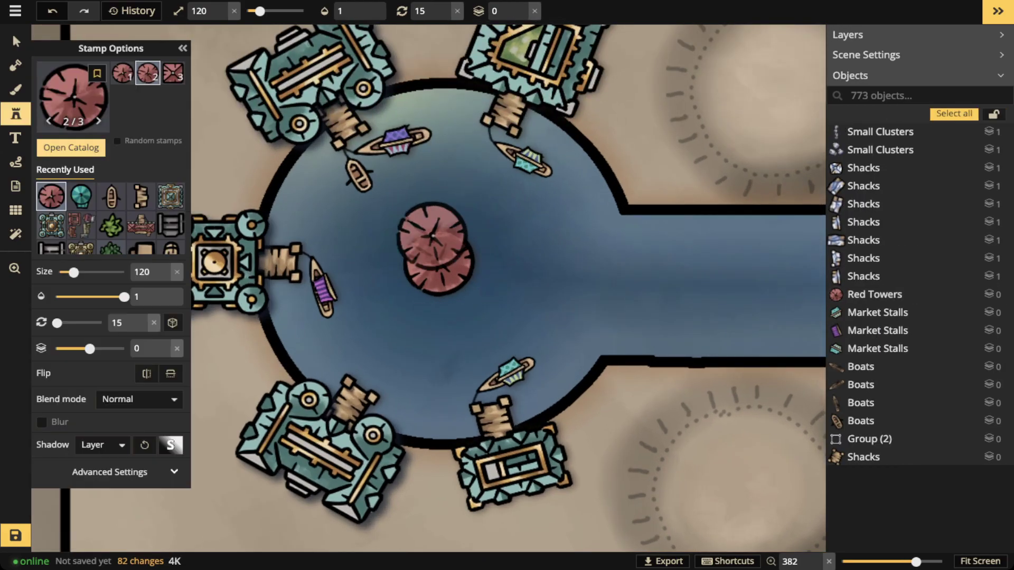
scroll(52, 240, "down", 4)
left_click(51, 211)
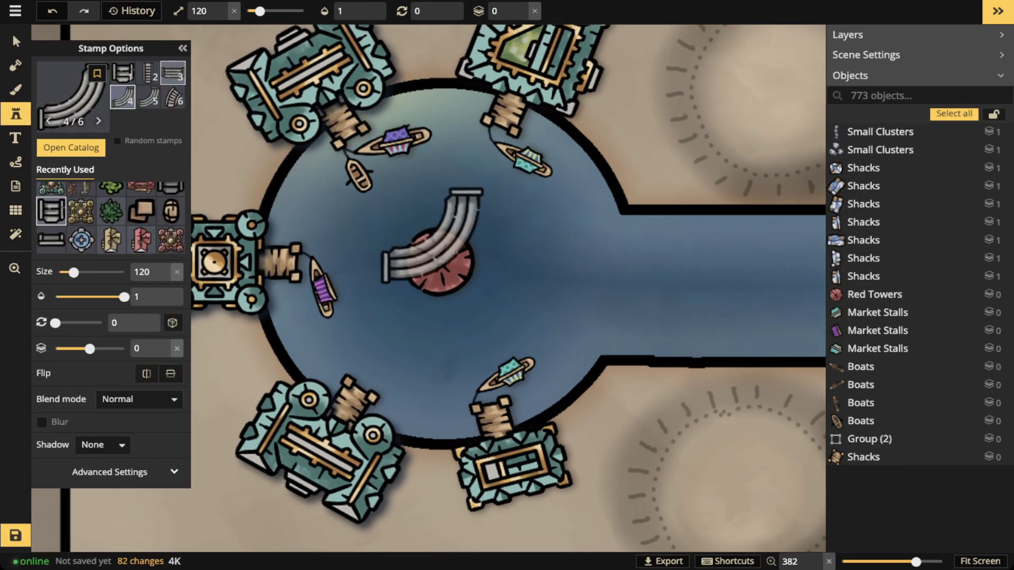
left_click(148, 97)
scroll(450, 271, "up", 3)
scroll(474, 303, "down", 2)
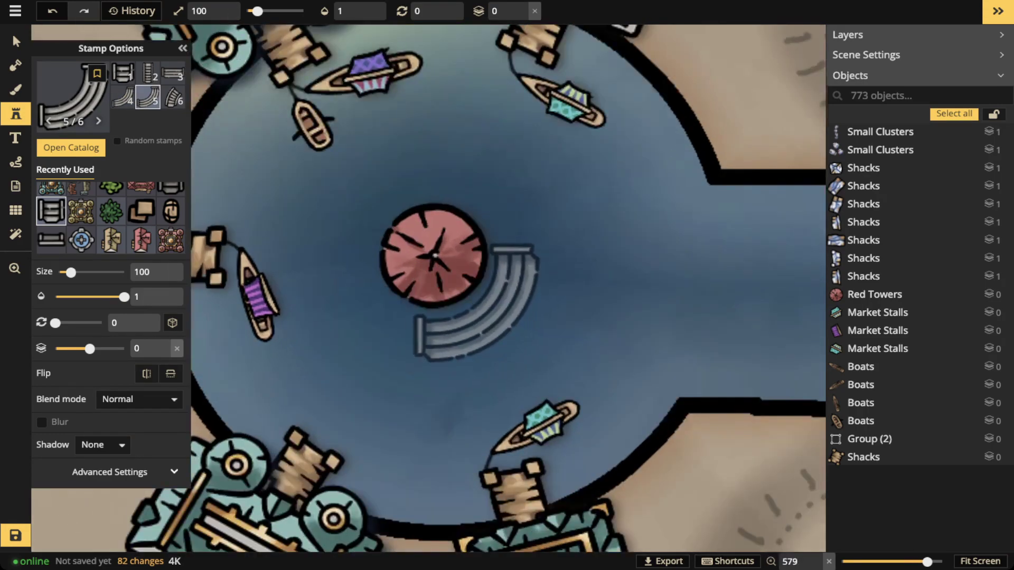
scroll(555, 319, "down", 3)
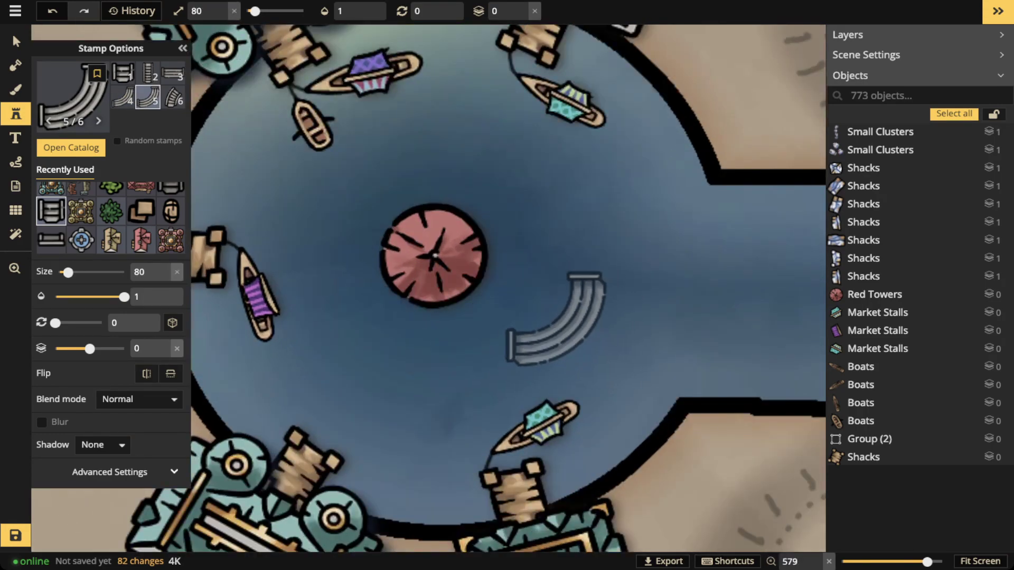
left_click(555, 318)
Add three more curved stairs rotated to 270, 180 and 90, joining them end to end into a closed ring.
scroll(573, 226, "down", 3)
scroll(568, 226, "down", 3)
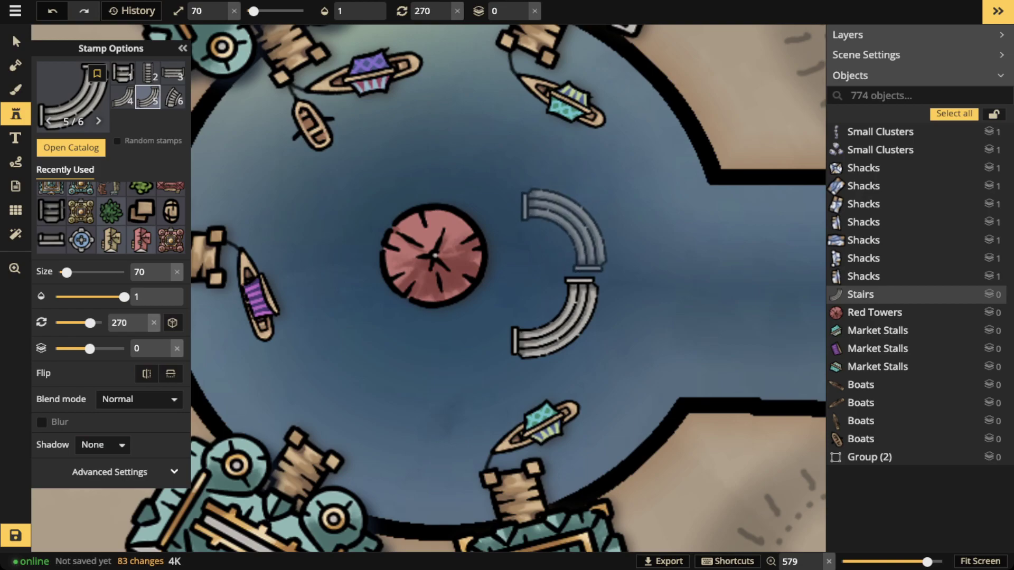
left_click(554, 240)
scroll(454, 220, "down", 1)
scroll(457, 222, "down", 5)
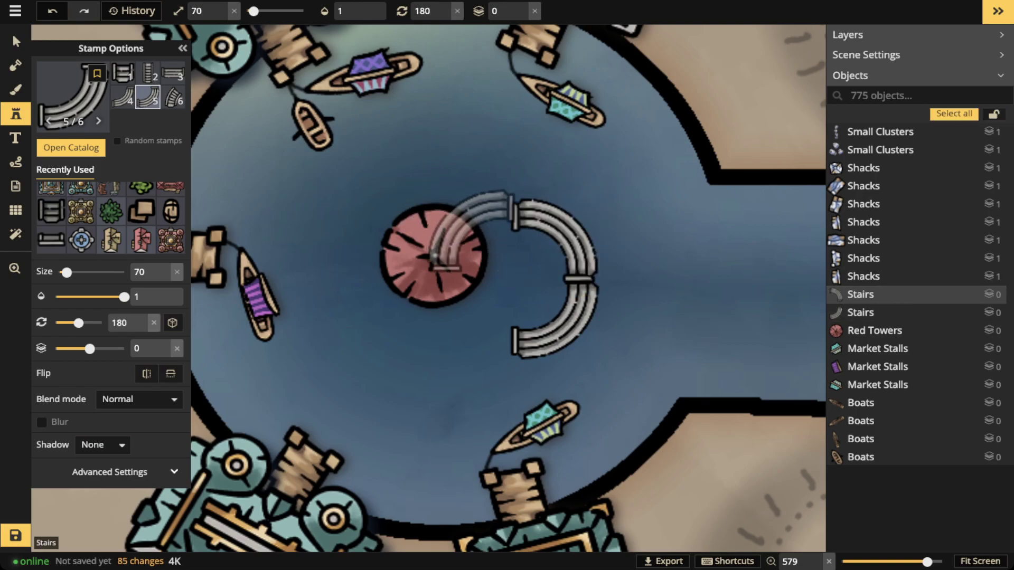
left_click(475, 237)
scroll(465, 296, "down", 7)
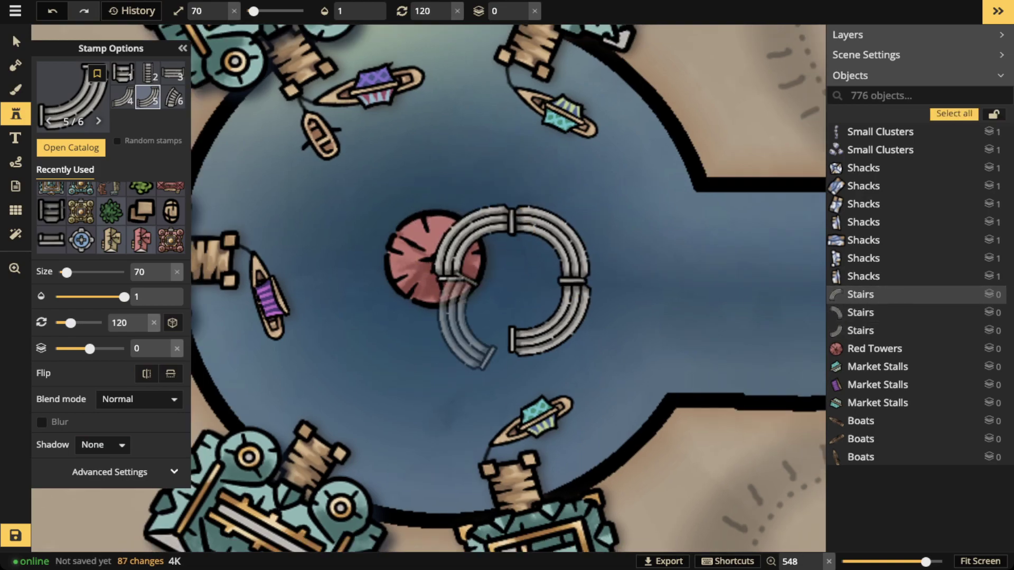
left_click(473, 316)
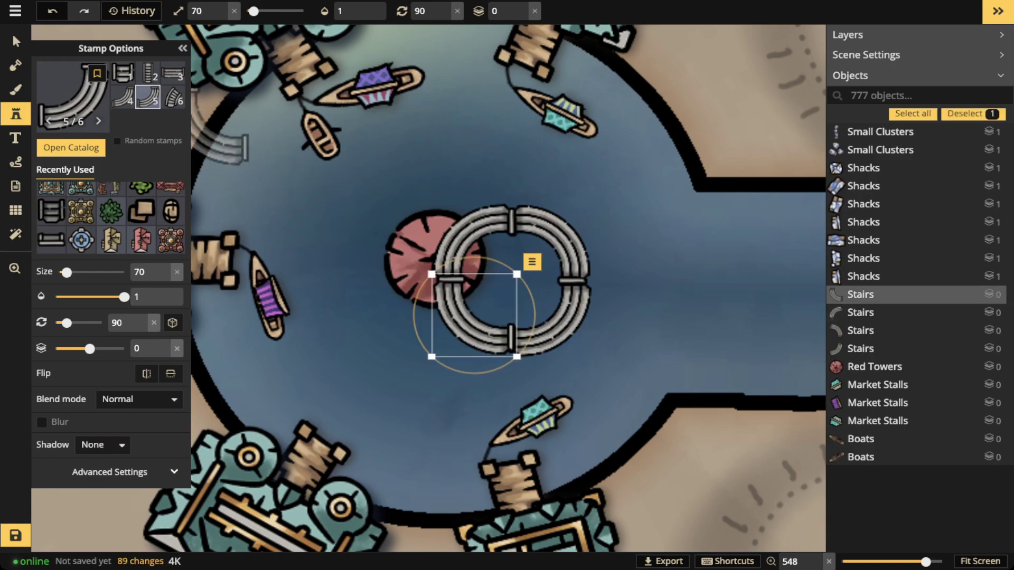
Select the four curved stairs pieces and group them.
left_click(16, 41)
left_click(493, 223)
left_click(557, 235, "shift")
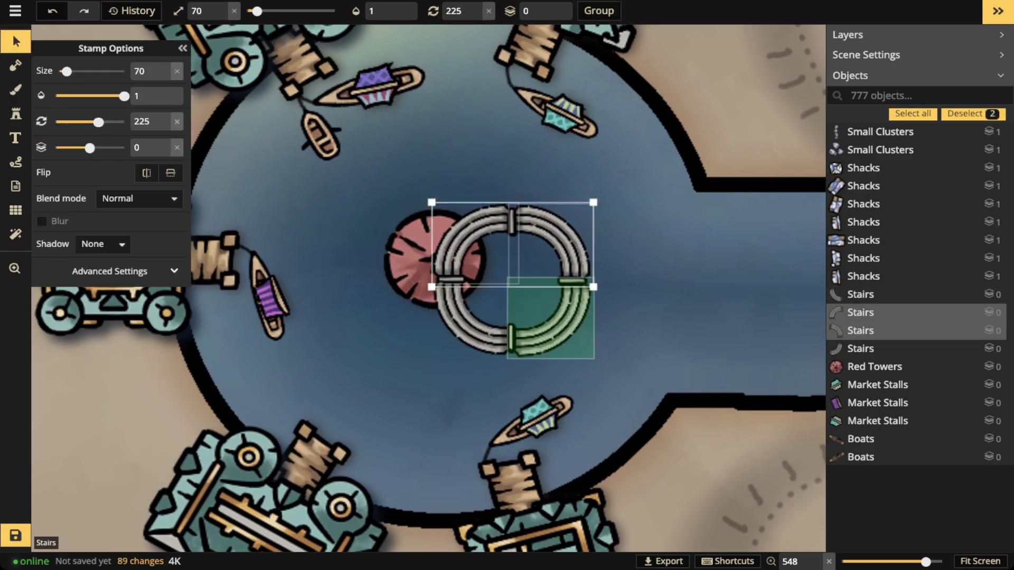
left_click(557, 327, "shift")
left_click(464, 326, "shift")
left_click(598, 11)
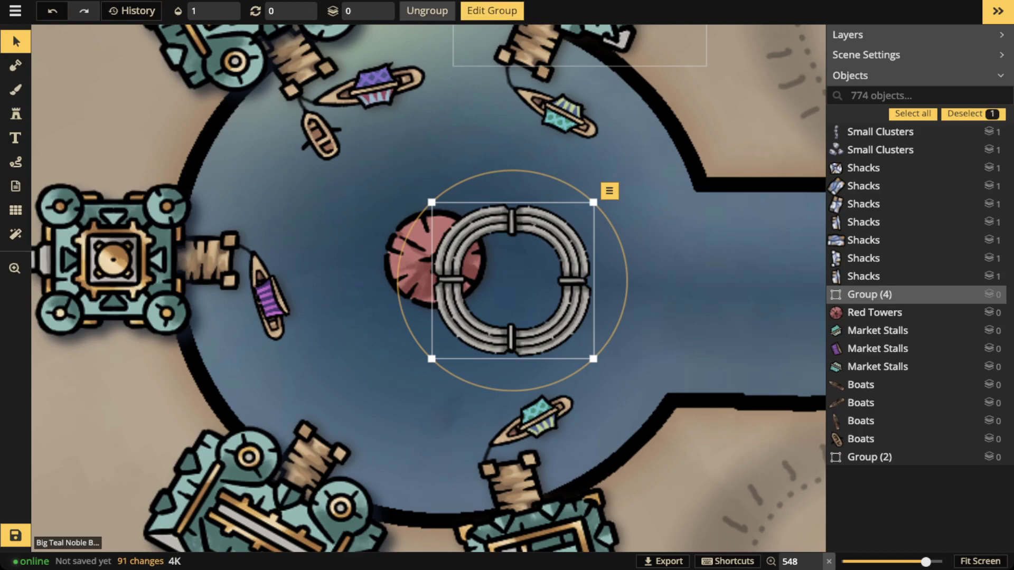
Lower the stairs group to layer -2, shrink it slightly and centre it around the red tower.
left_click(375, 15)
left_click(375, 14)
left_click_drag(431, 202, 441, 210)
left_click_drag(549, 246, 476, 223)
mouse_move(513, 188)
left_mouse_down()
mouse_move(505, 196)
mouse_move(512, 187)
left_mouse_up()
left_click_drag(438, 258, 438, 259)
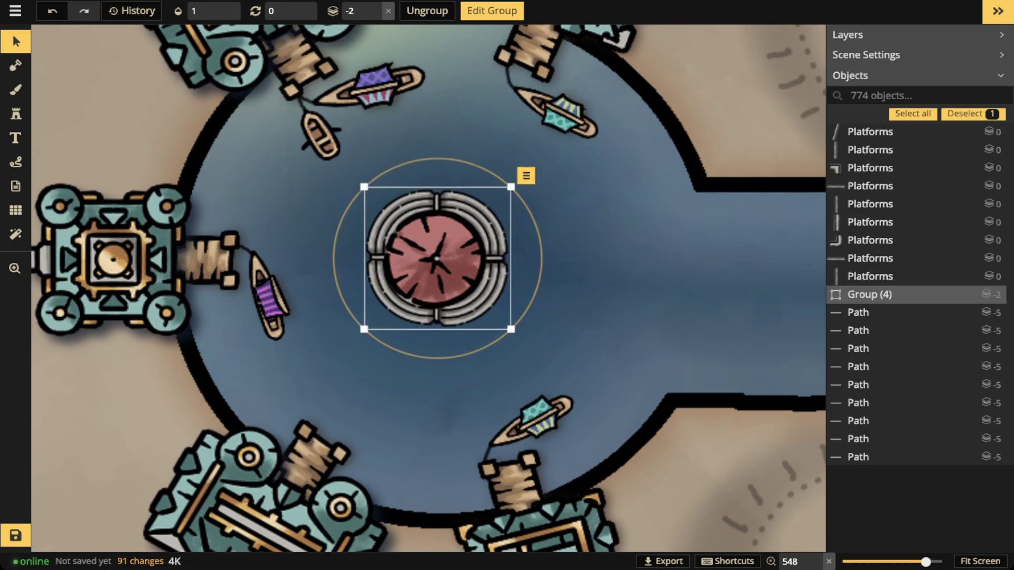
left_click(16, 42)
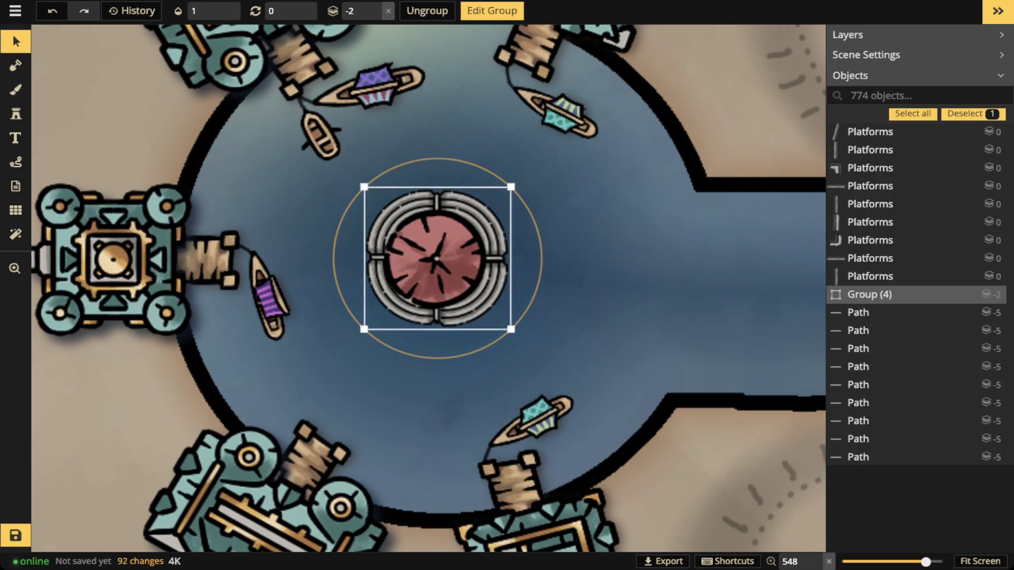
Open the stairs group for editing and set the blend mode of its four pieces to Luminosity.
double_click(485, 233)
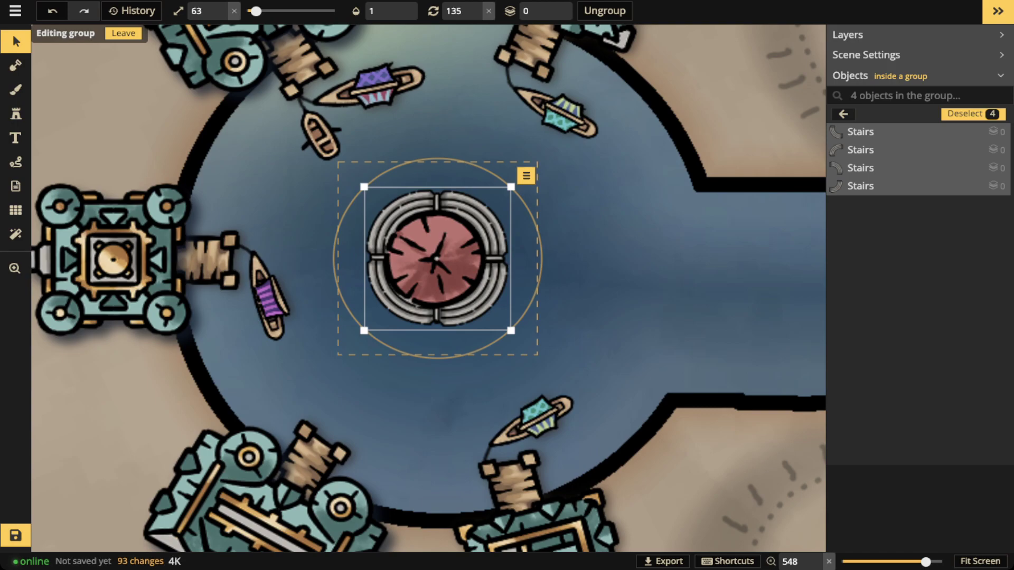
left_click(16, 42)
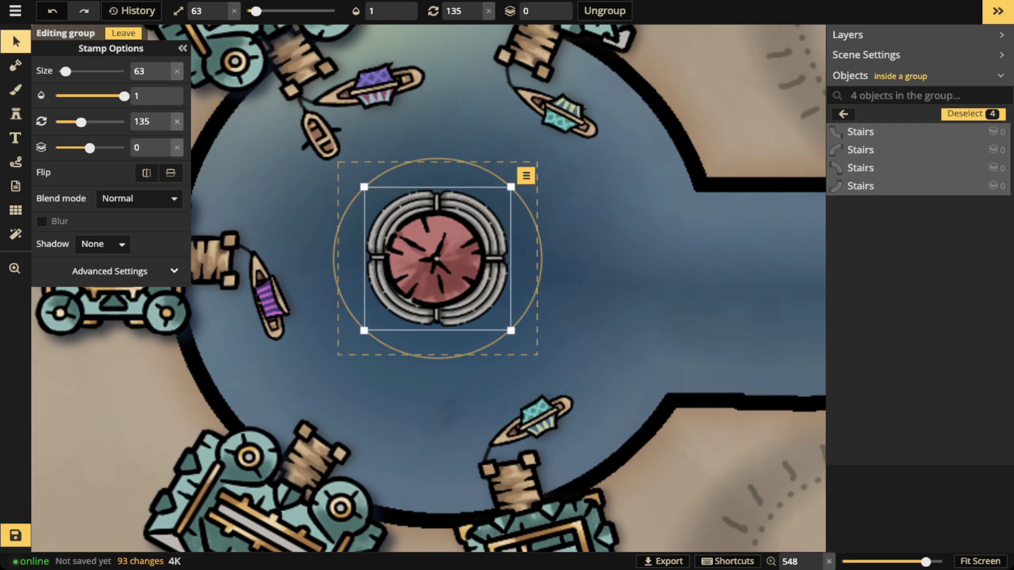
left_click(103, 244)
left_click(140, 199)
left_click(139, 199)
scroll(103, 302, "down", 3)
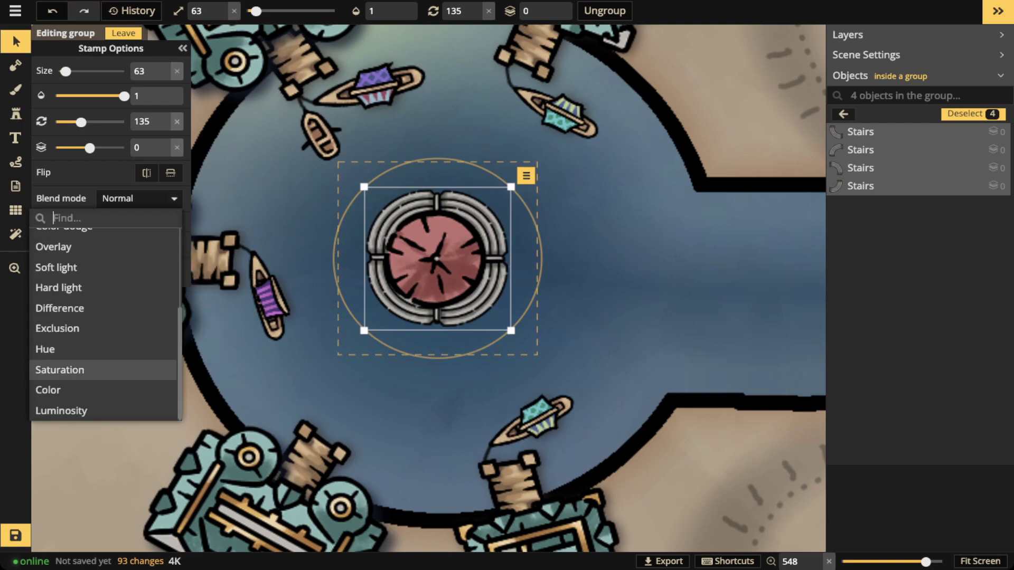
left_click(103, 411)
left_click(164, 96)
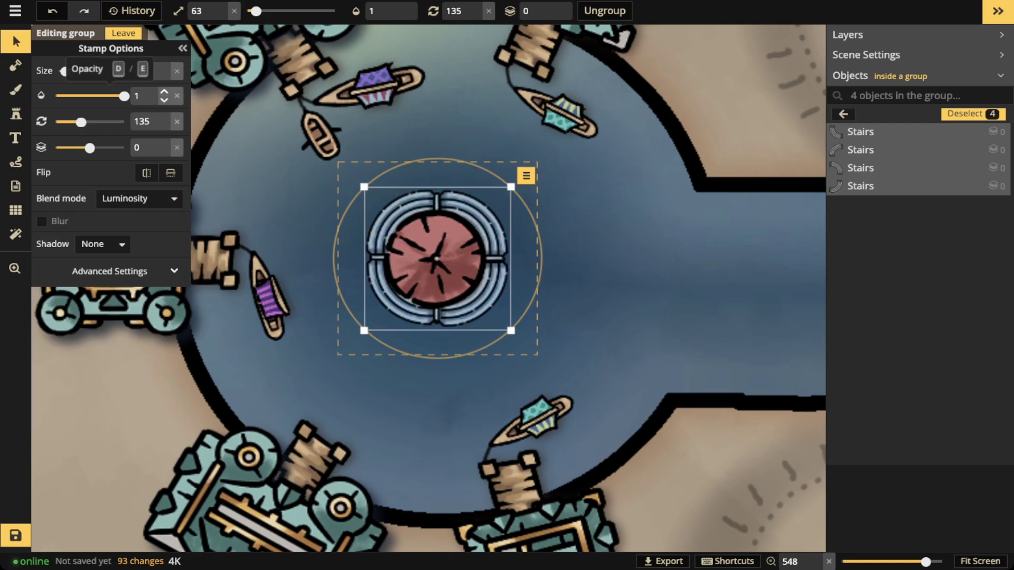
Reduce the stairs pieces' opacity to 0.17, nudge them west, leave the group and lower it to layer -4.
left_click(110, 271)
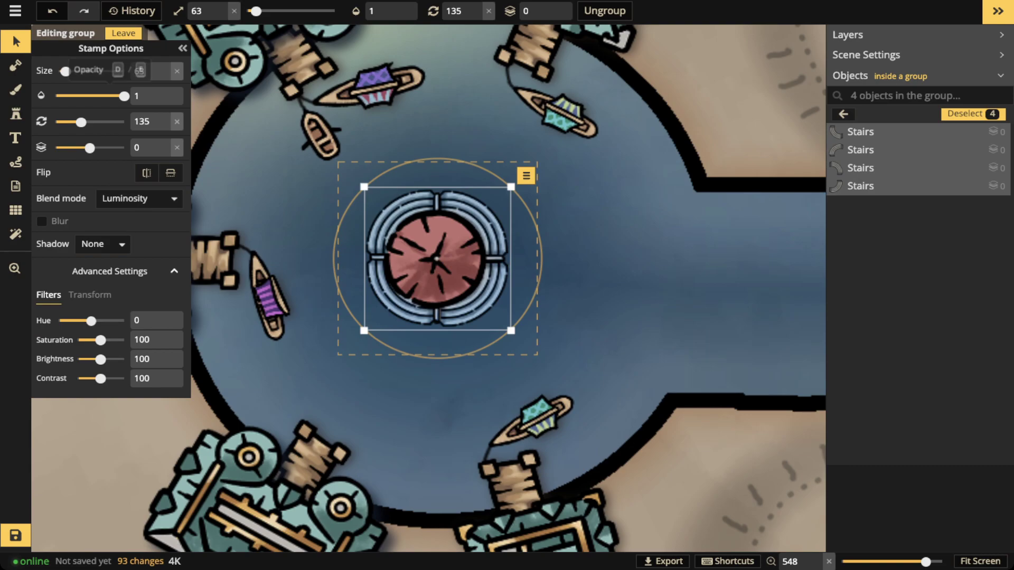
left_click_drag(124, 96, 89, 96)
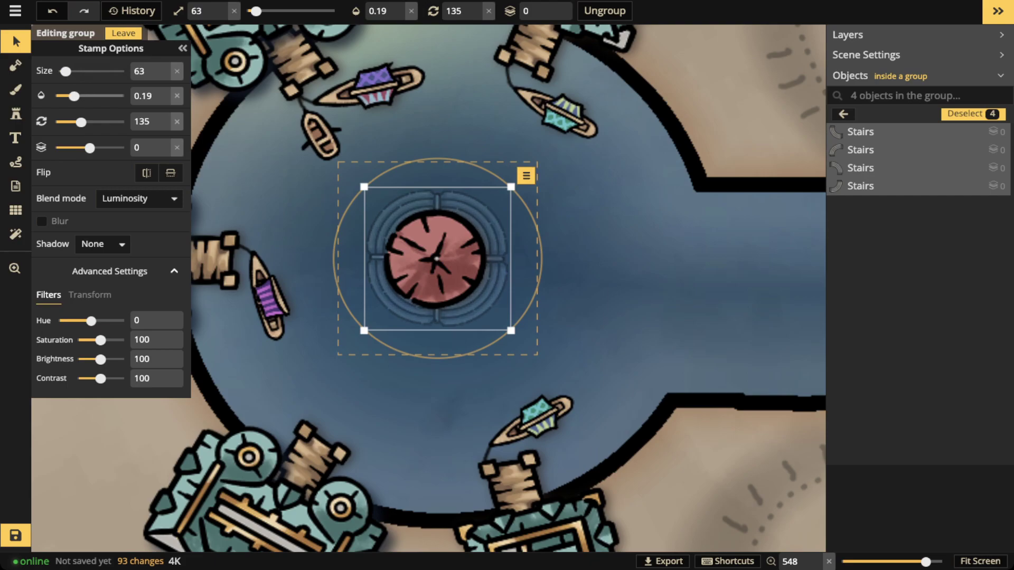
key("Left")
key("Left")
key("Right")
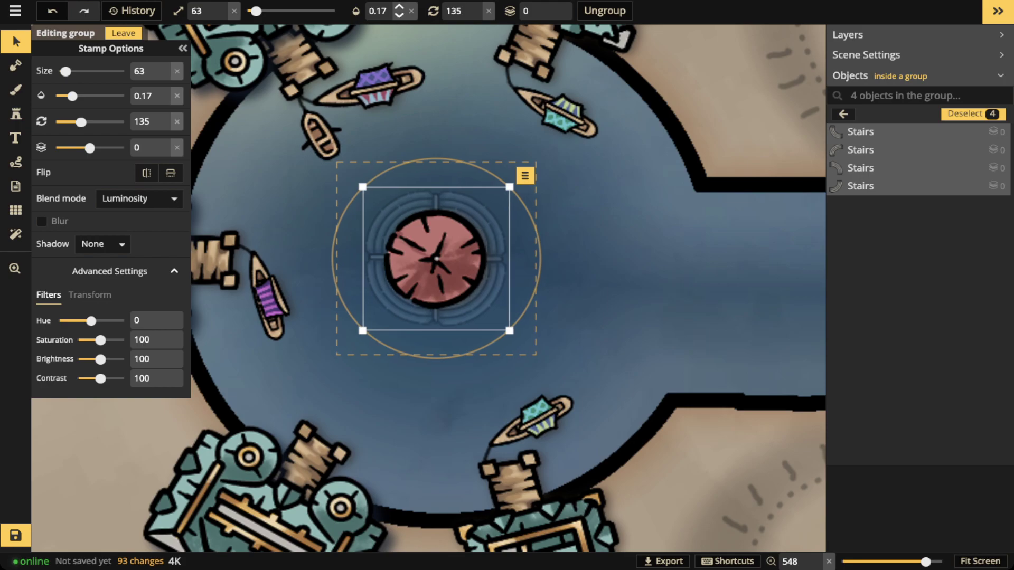
key("Escape")
key("Escape")
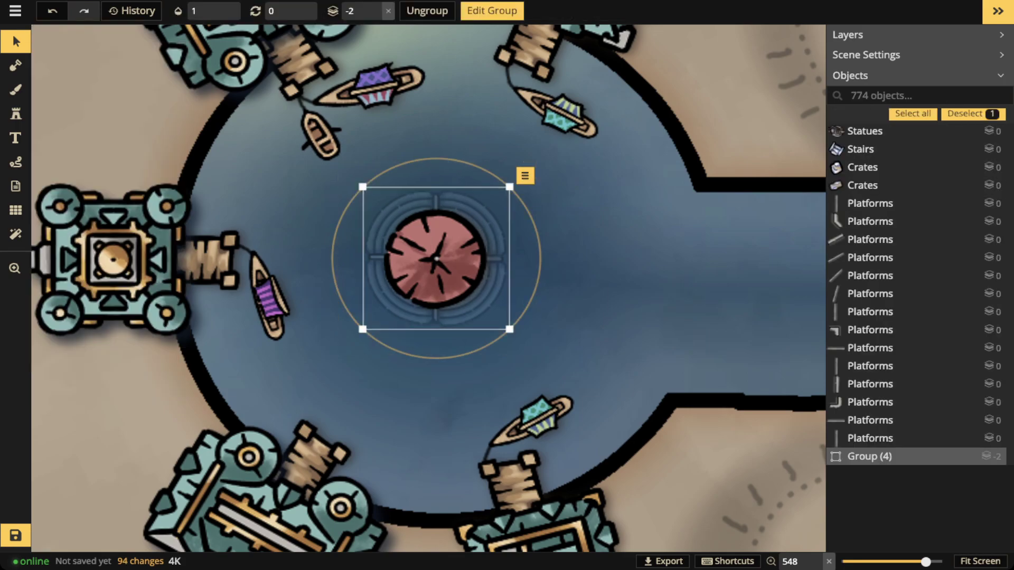
left_click(375, 16)
left_click(375, 16)
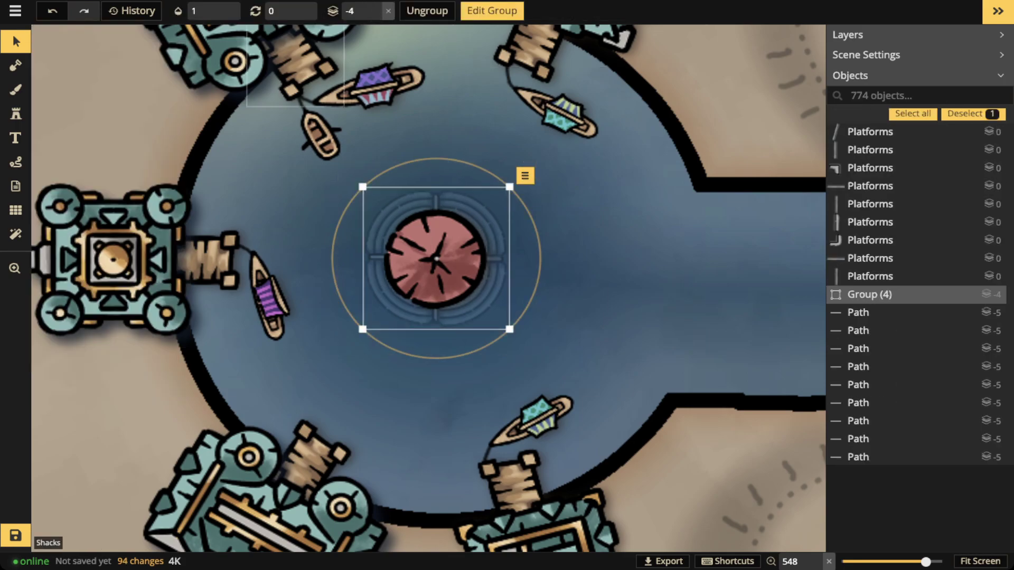
Duplicate the north-west dock, set the copy to layer -1 and rotation 90, and attach it to the red tower's east side.
left_click(297, 62)
key("ctrl+v")
scroll(466, 255, "down", 2)
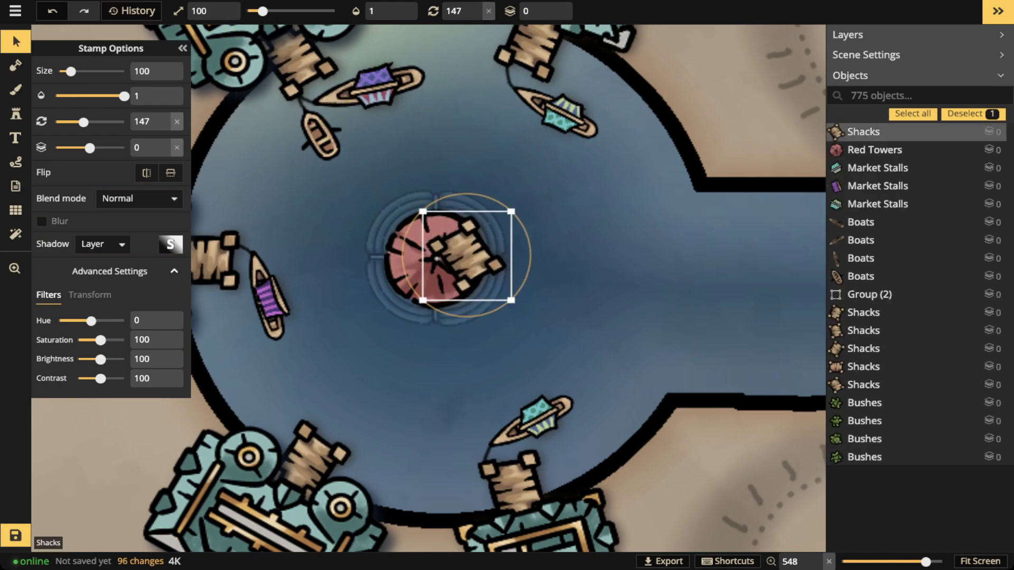
left_click(555, 16)
scroll(467, 256, "down", 4)
left_click_drag(467, 255, 552, 264)
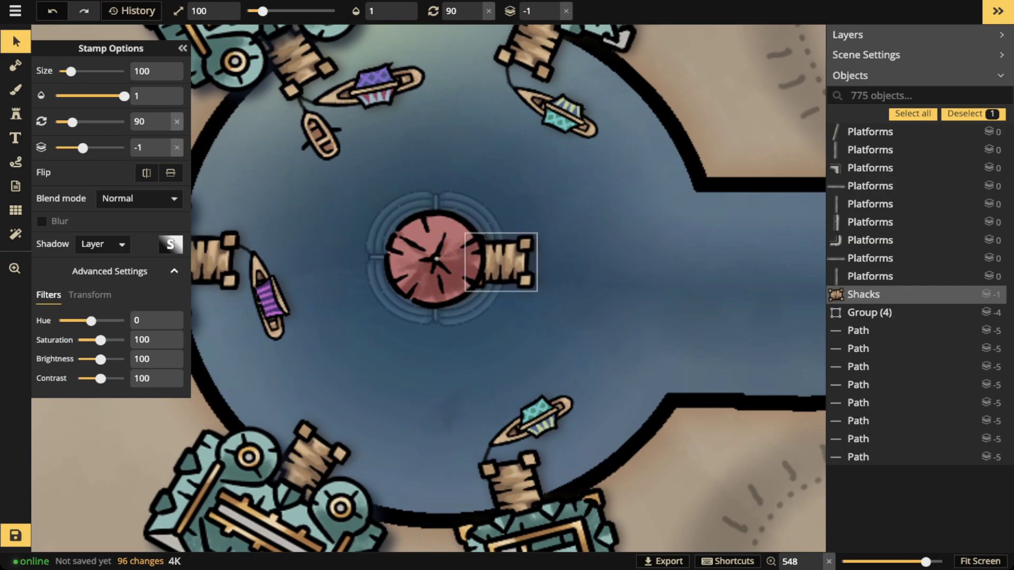
Place a copy of the rowing boat south-east of the tower's dock and tie it there with a mooring line.
left_click(282, 164)
key("ctrl+d")
left_click_drag(281, 165, 531, 347)
left_click_drag(303, 103, 569, 317)
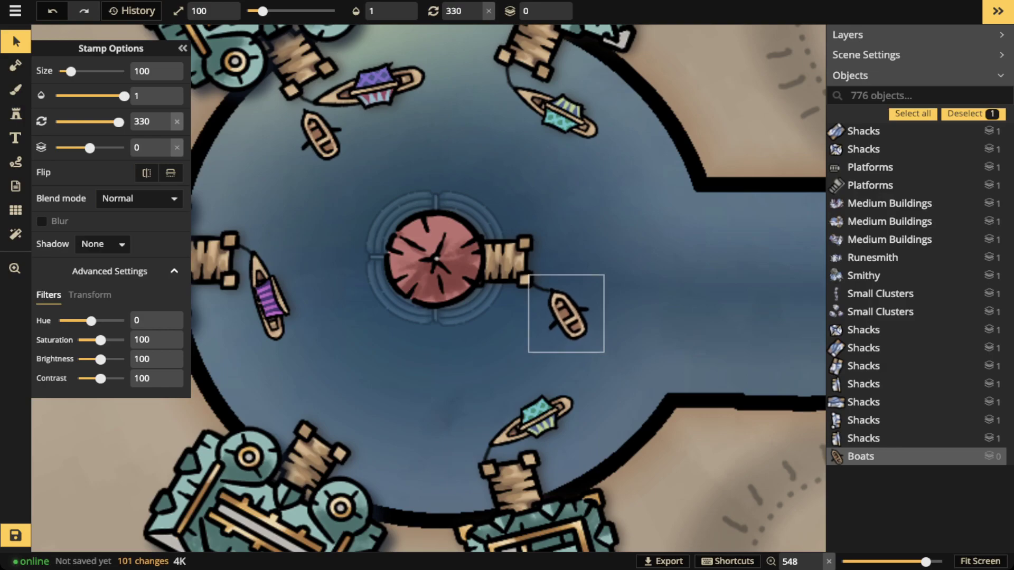
key("Escape")
Select the tower, stairs ring, dock, mooring line and rowing boat together and turn them slightly clockwise to rotation 163.
scroll(342, 217, "down", 4)
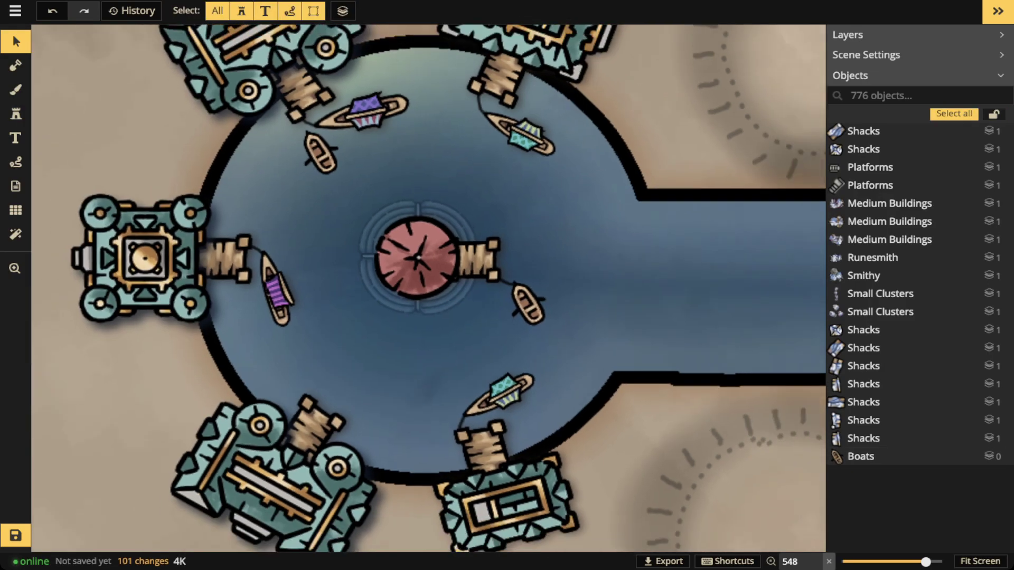
left_click_drag(355, 192, 520, 308)
left_click_drag(406, 246, 410, 257)
scroll(430, 240, "down", 4)
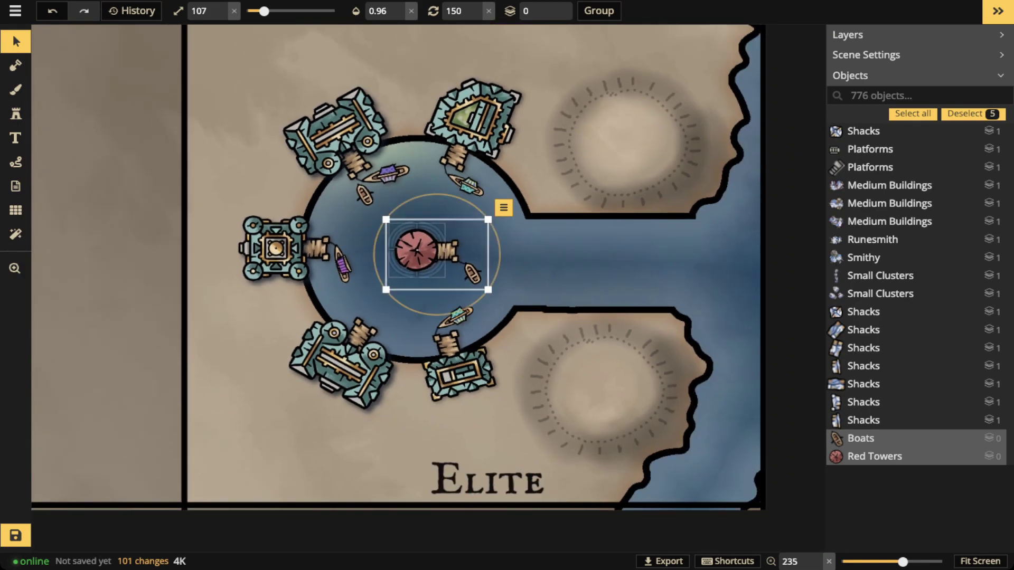
left_click_drag(499, 256, 497, 271)
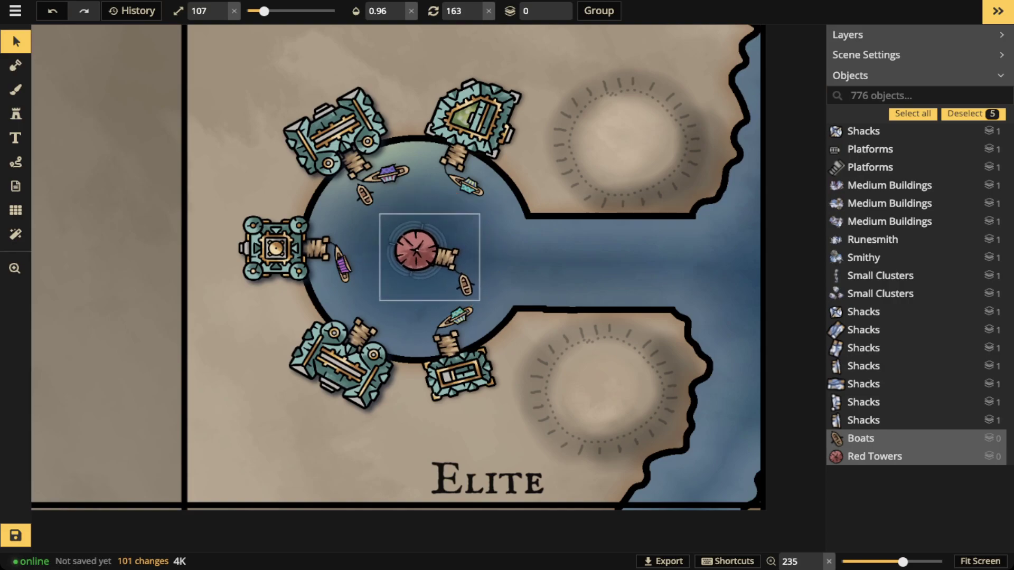
Rotate the selected central tower, dock and rowing boat assembly to 258, shift it slightly north-east, and save the map.
left_click_drag(496, 266, 481, 212)
left_click_drag(416, 261, 419, 253)
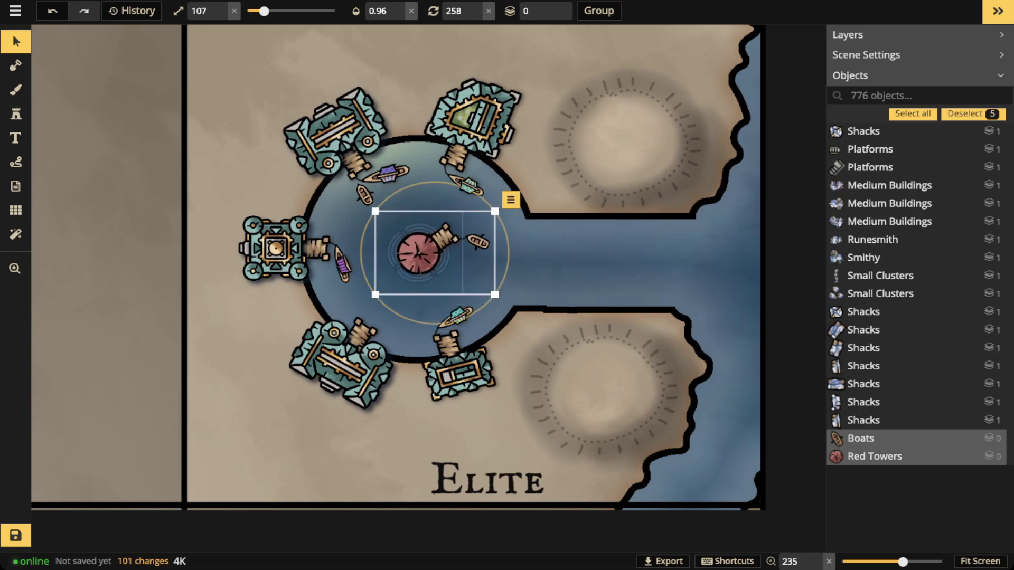
left_click(296, 422)
scroll(425, 276, "down", 2)
scroll(421, 259, "down", 2)
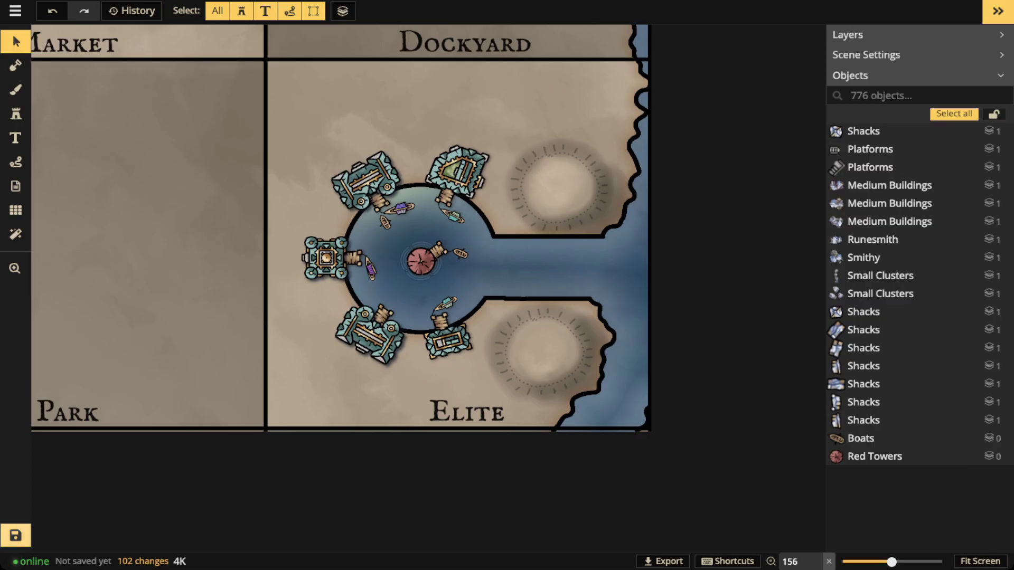
key("ctrl+s")
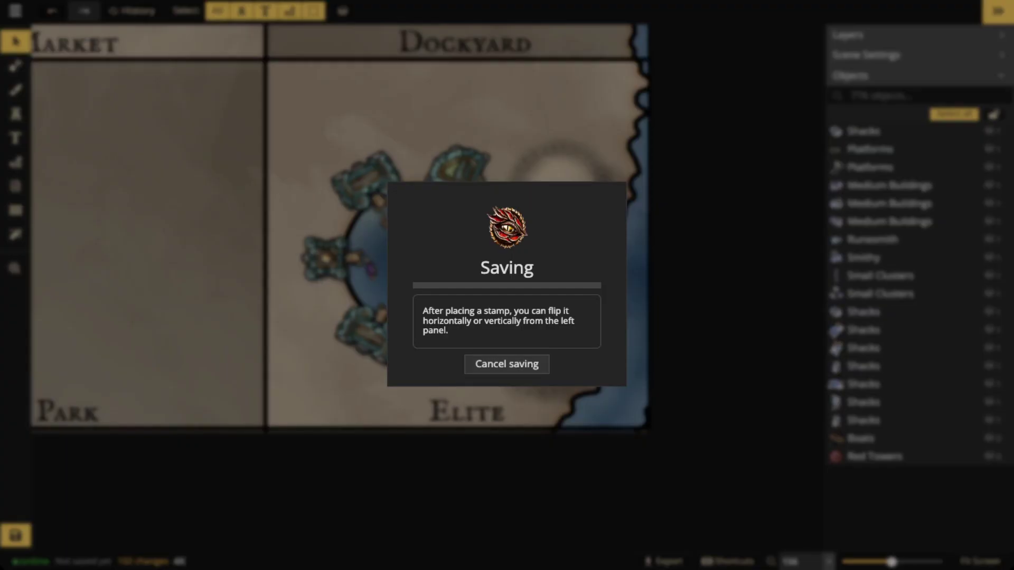
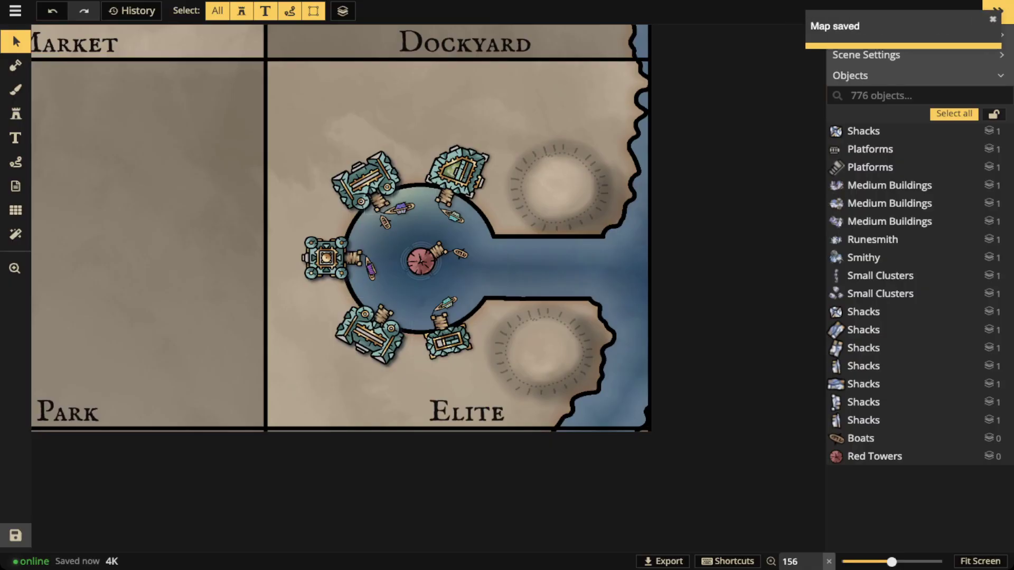
Recolour the central red tower to teal with hue 180 and brightness 108.
scroll(513, 241, "up", 5)
key("space")
left_click_drag(513, 241, 367, 244)
left_click(223, 279)
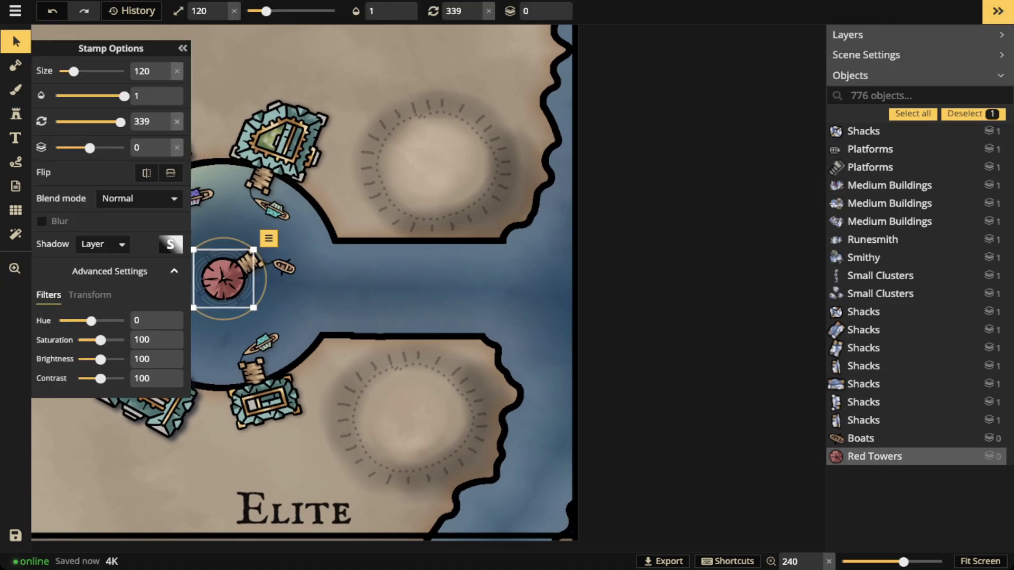
key("space")
left_click_drag(263, 181, 398, 169)
left_click_drag(90, 320, 74, 320)
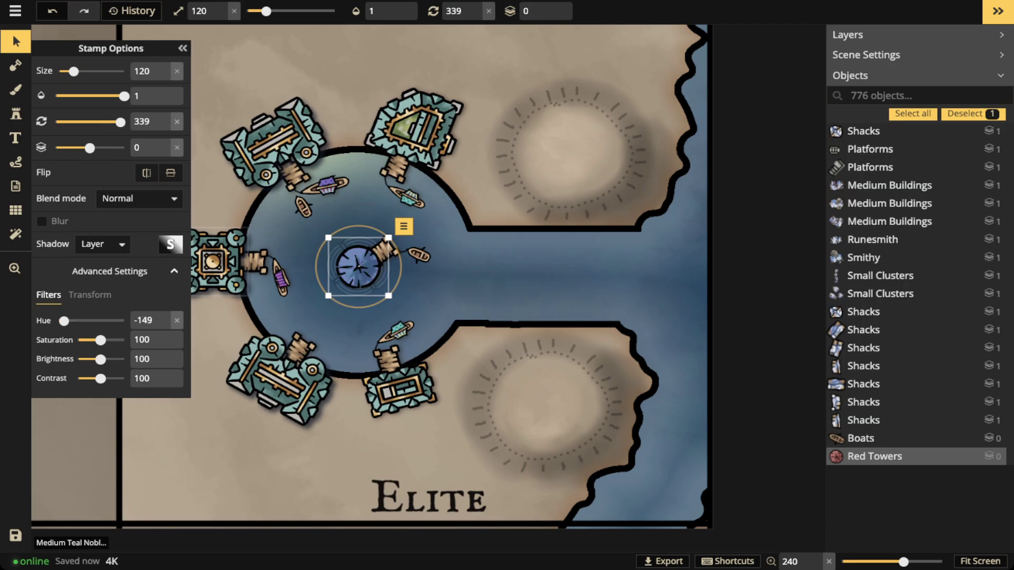
left_click_drag(71, 320, 116, 320)
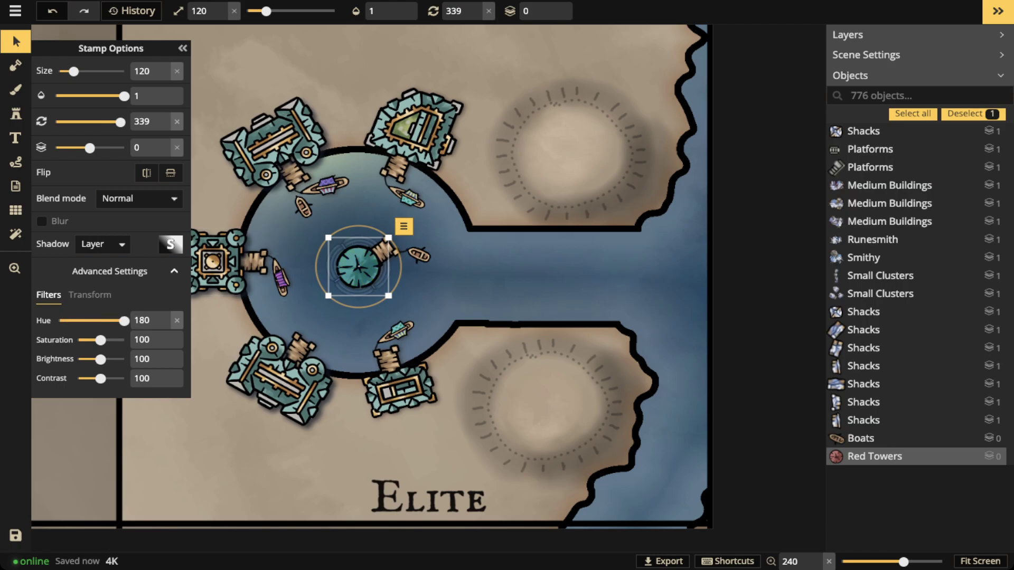
left_click_drag(100, 359, 106, 359)
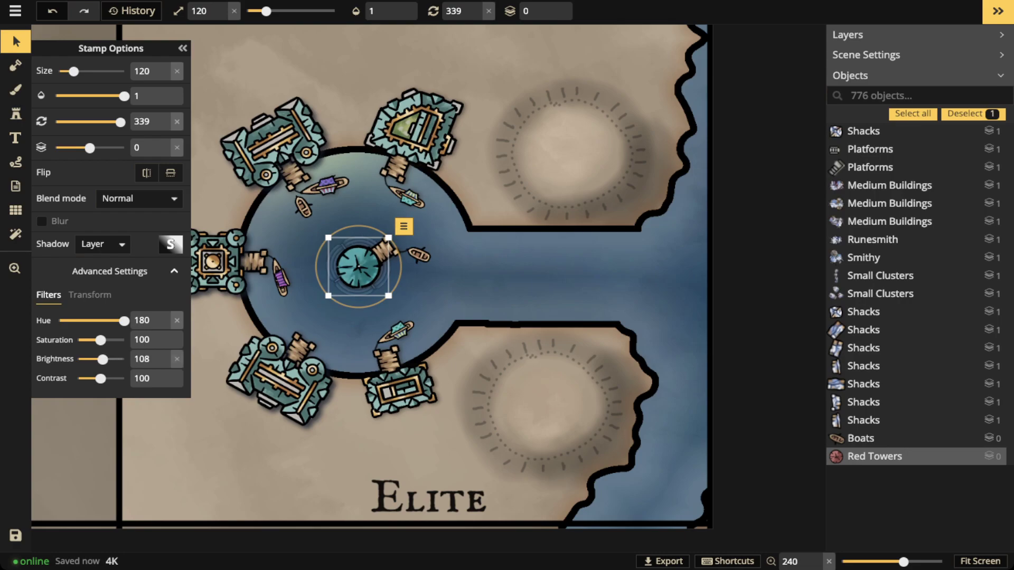
left_click(304, 206)
scroll(304, 207, "down", 5)
left_click_drag(304, 207, 290, 181)
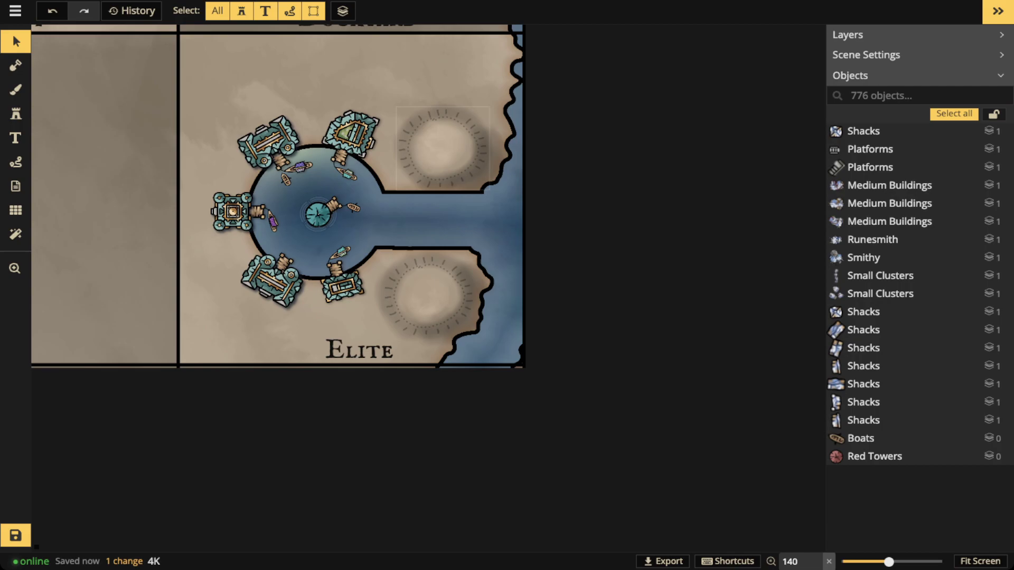
scroll(423, 162, "up", 5)
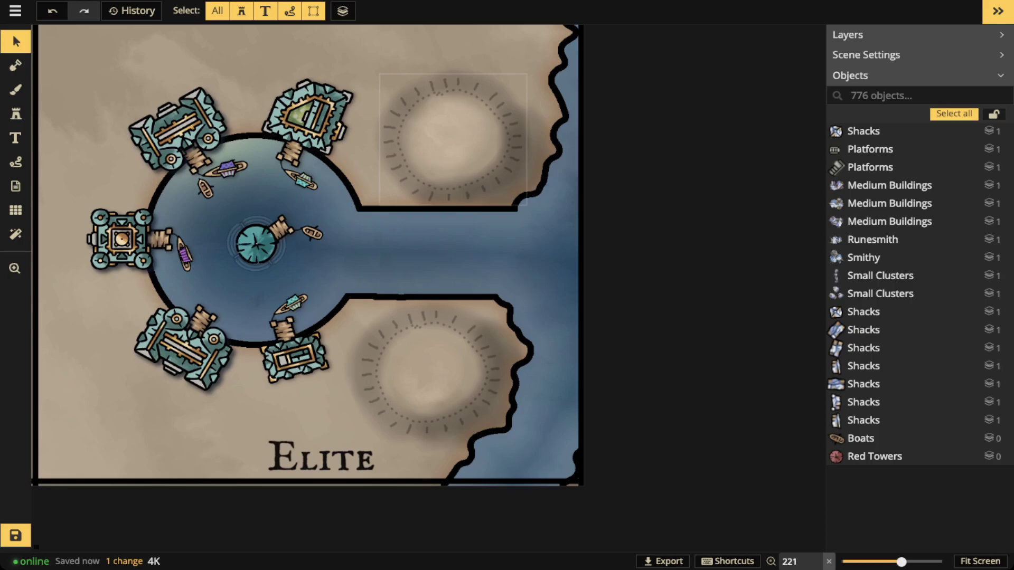
Clear the stamp catalog's search and choose the grey stone Fortifications set under Castles & Bridges.
left_click(15, 114)
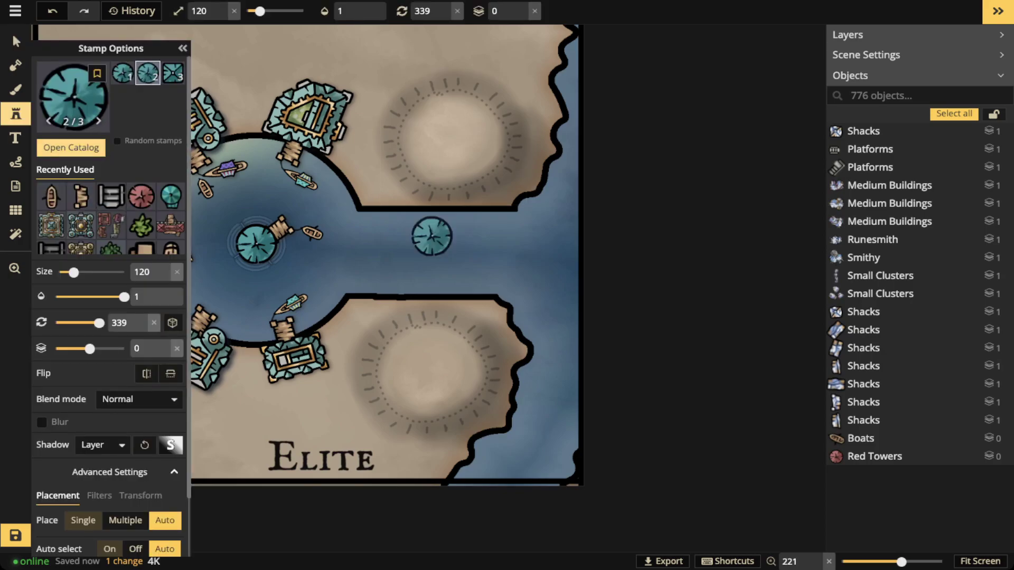
left_click(71, 147)
key("ctrl+a")
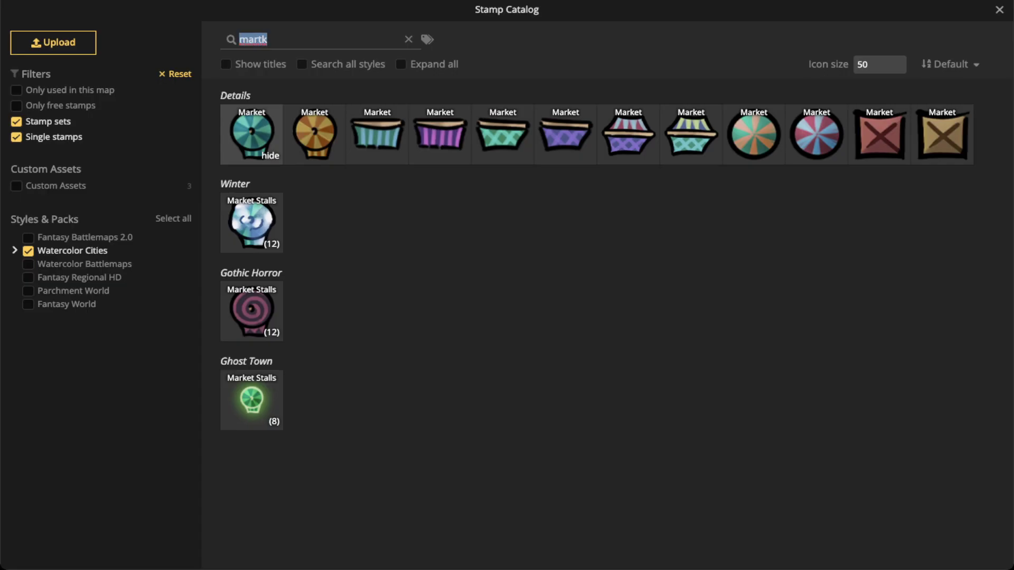
key("BackSpace")
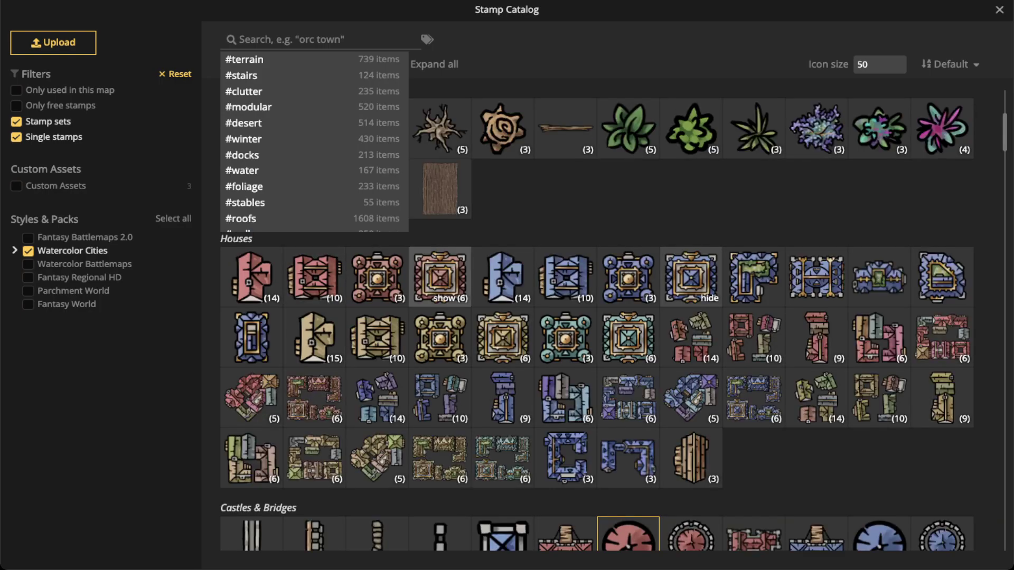
scroll(440, 277, "down", 6)
left_click(691, 272)
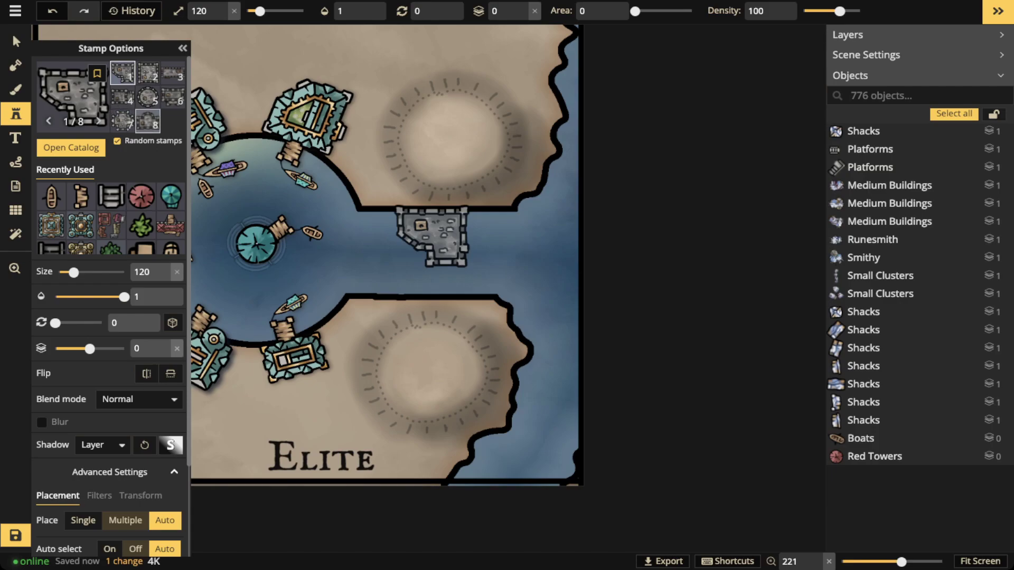
Place the square Fortifications stamp at size 80 on the channel's north bank and nudge it slightly north.
key("ctrl+z")
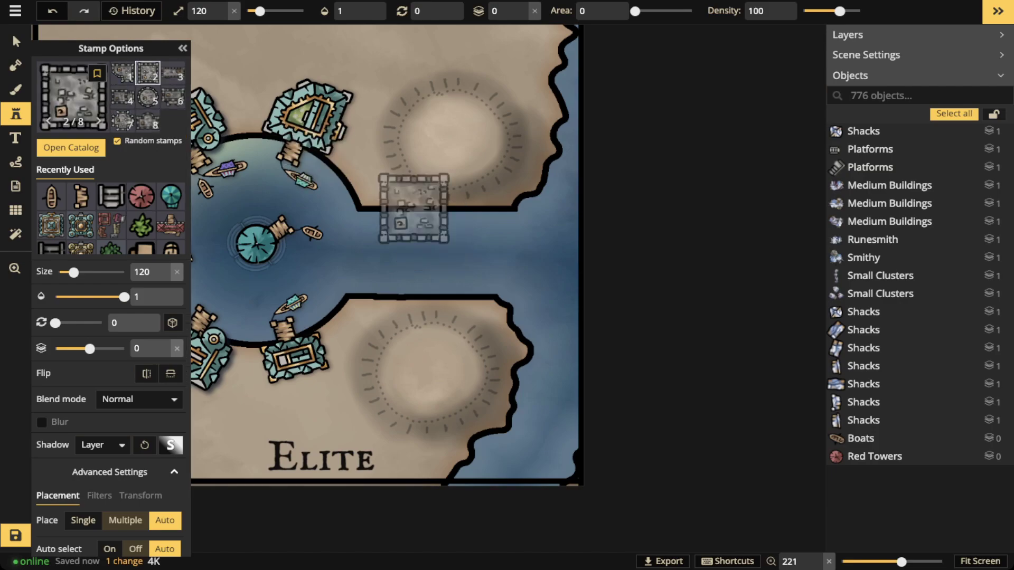
scroll(463, 235, "up", 3)
scroll(441, 199, "down", 2)
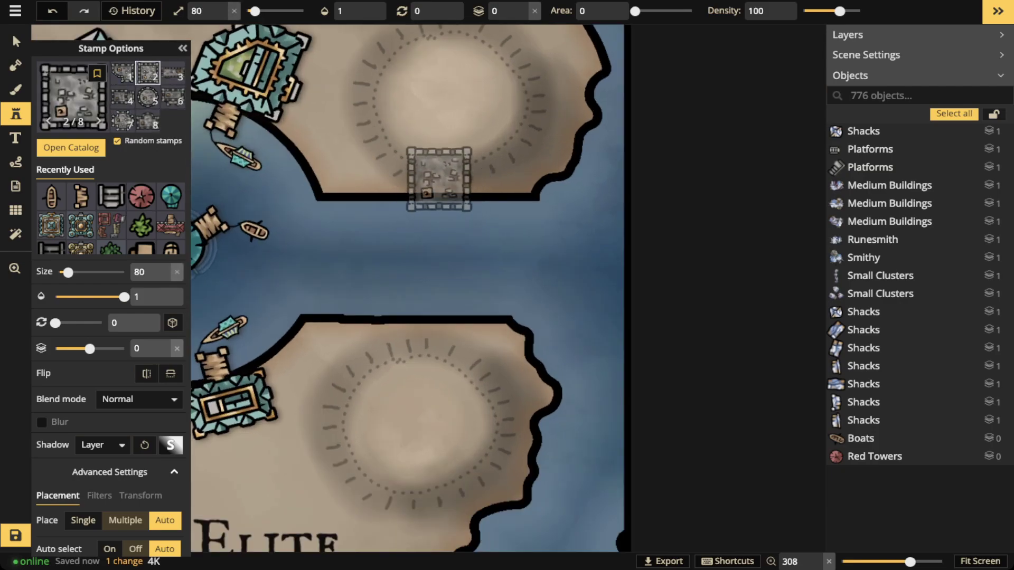
left_click(438, 179)
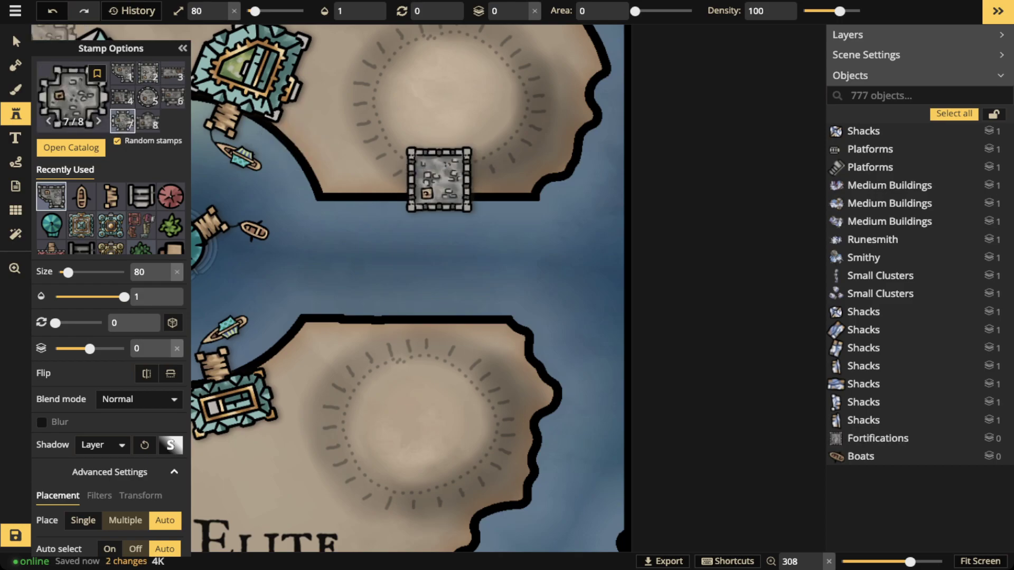
left_click(15, 42)
left_click_drag(439, 179, 440, 177)
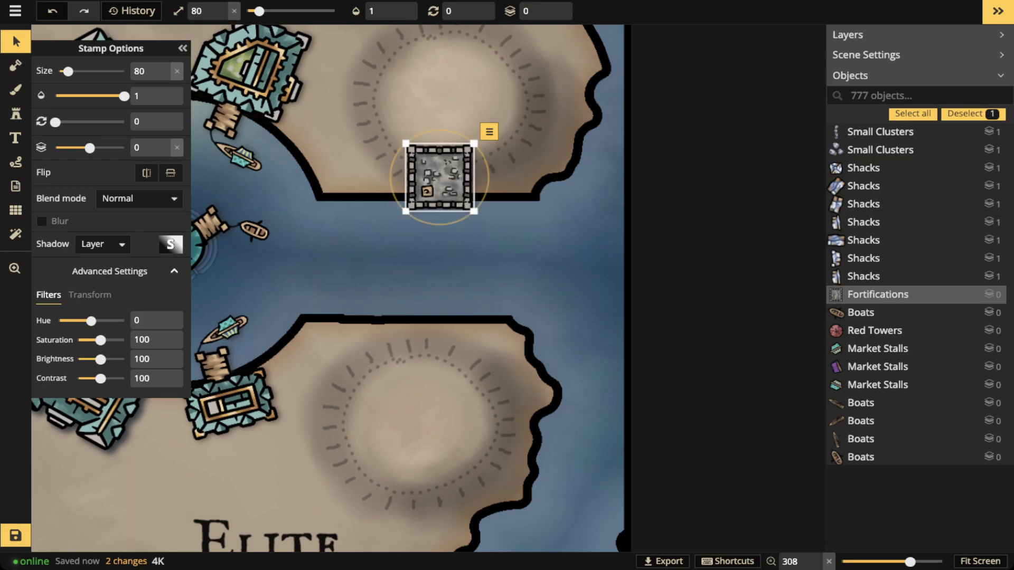
Place a copy of the square fortification directly opposite on the channel's south bank.
key("ctrl+v")
left_click_drag(443, 339, 439, 340)
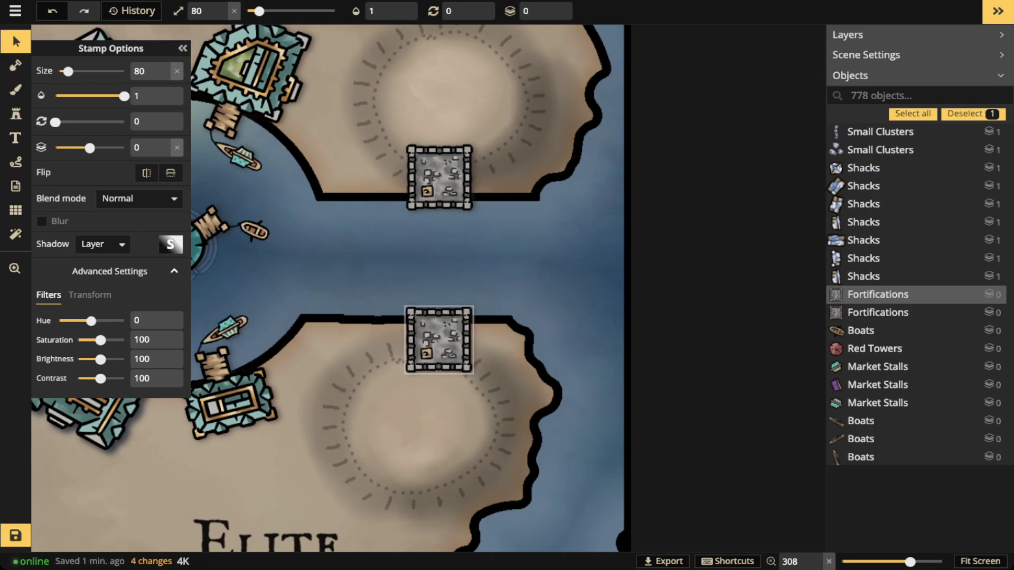
key("Escape")
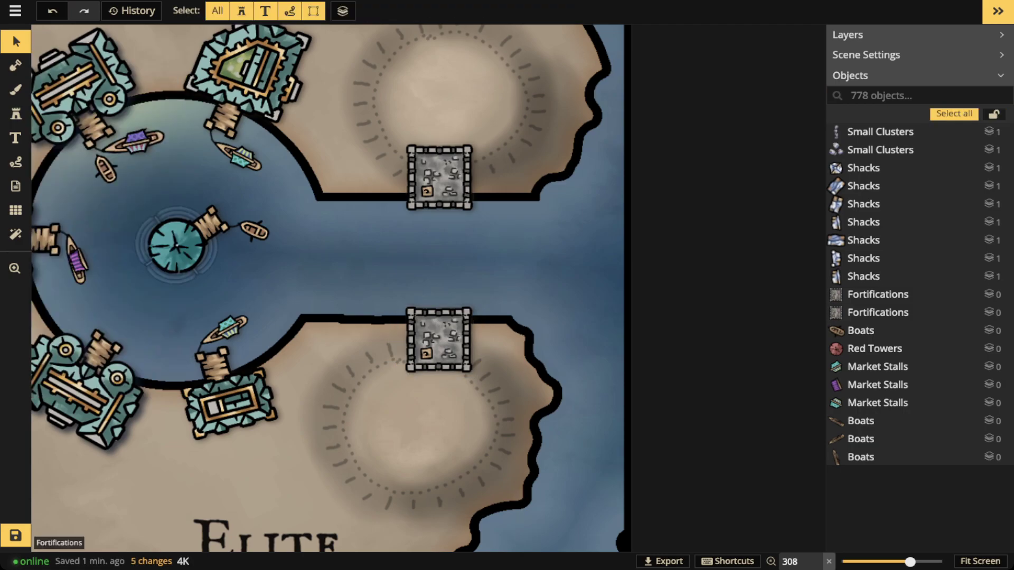
Place a Thin Walls stamp at size 120, rotation 45 and layer -1, extending from the north fortification into the channel.
left_click(16, 114)
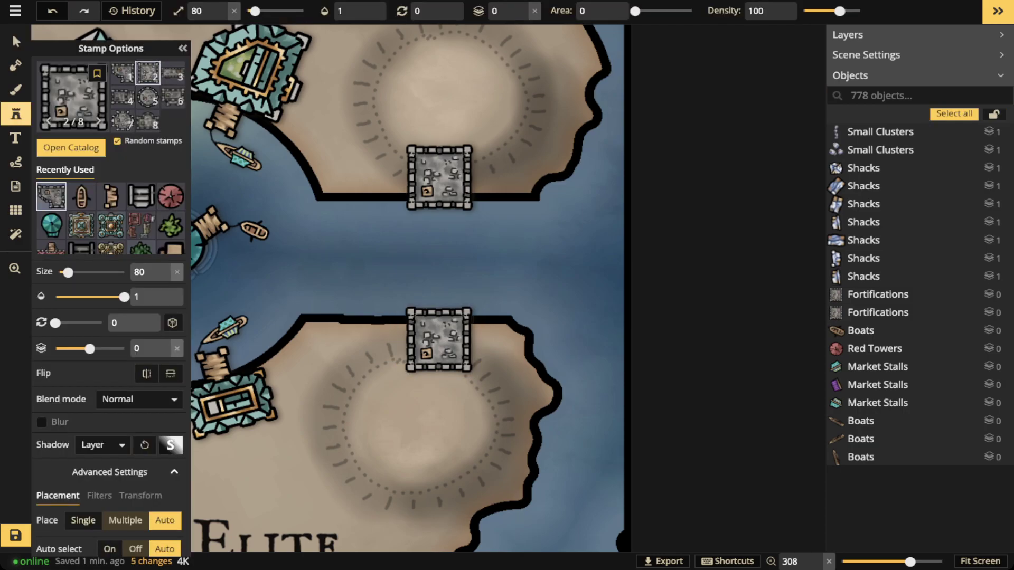
left_click(73, 93)
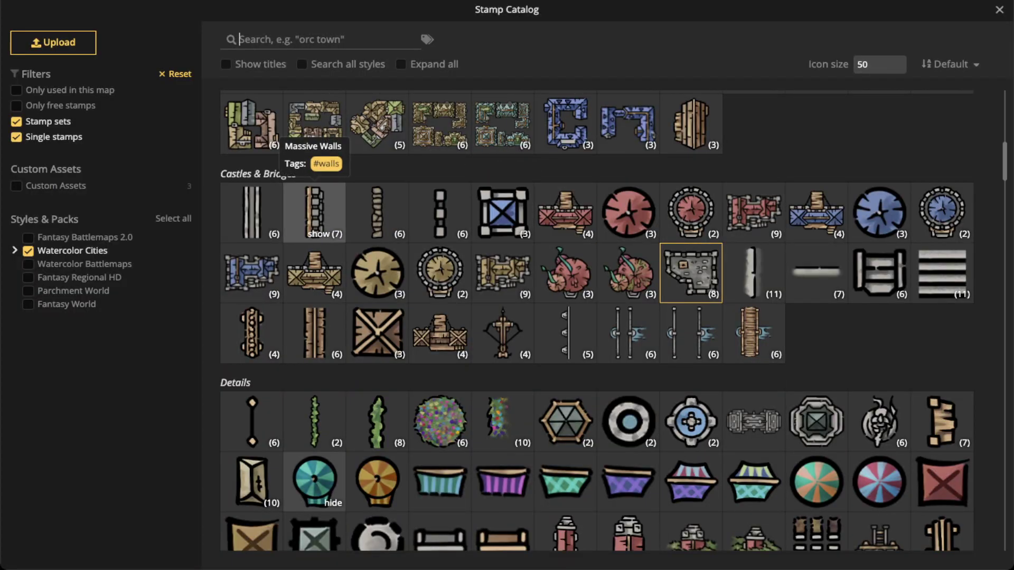
left_click(440, 211)
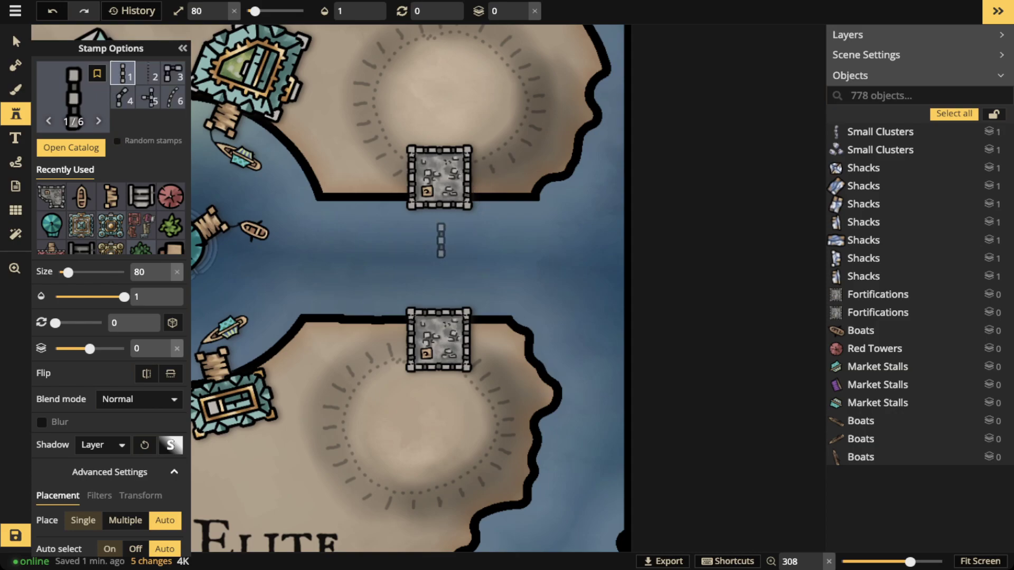
scroll(434, 231, "down", 1)
scroll(431, 230, "up", 3)
scroll(425, 232, "up", 3)
scroll(425, 232, "up", 1)
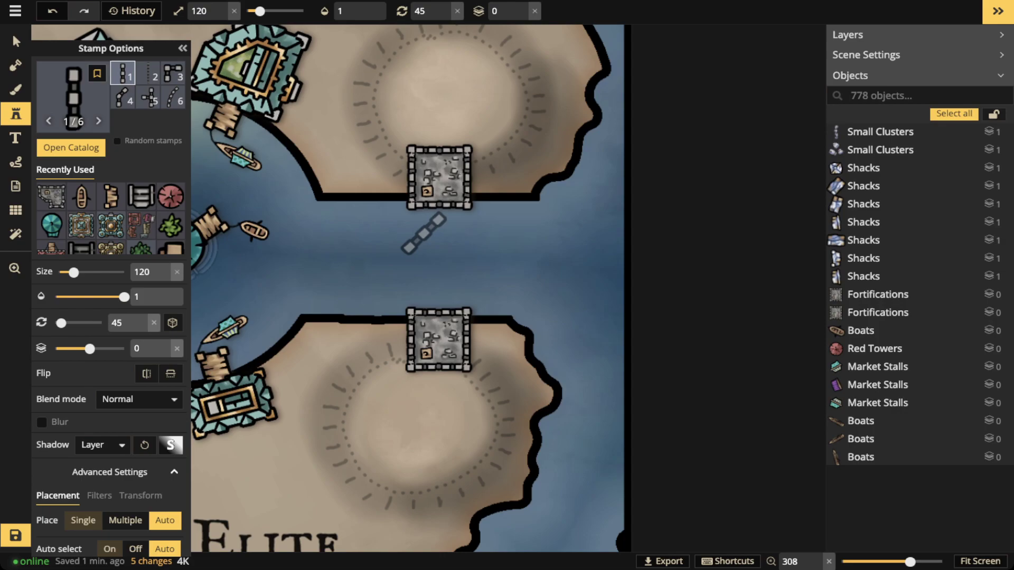
left_click(425, 216)
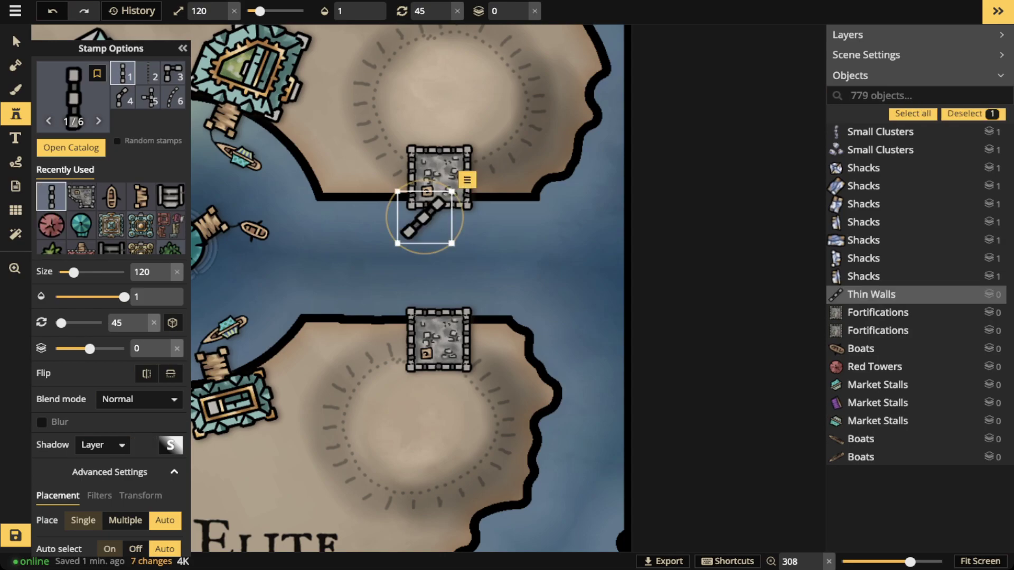
left_click(522, 16)
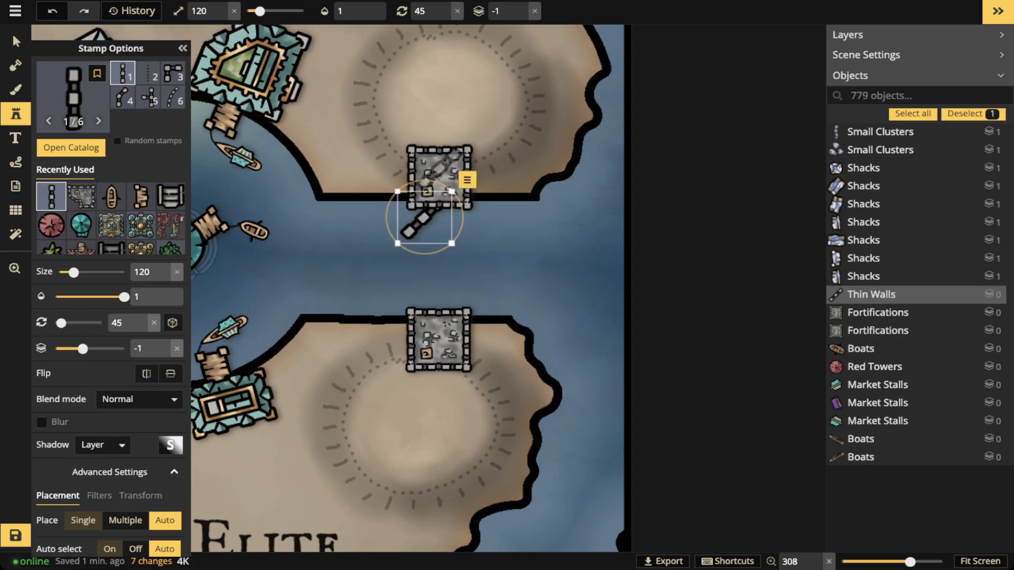
Place a matching Thin Walls piece at rotation 135, extending from the south fortification into the channel.
left_click(420, 288)
scroll(420, 287, "up", 5)
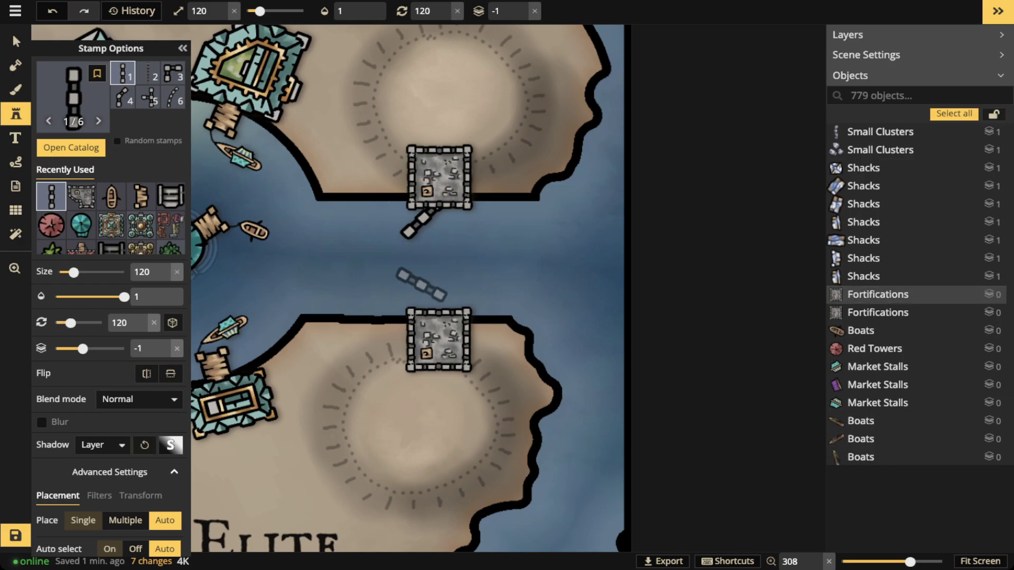
left_click(422, 299)
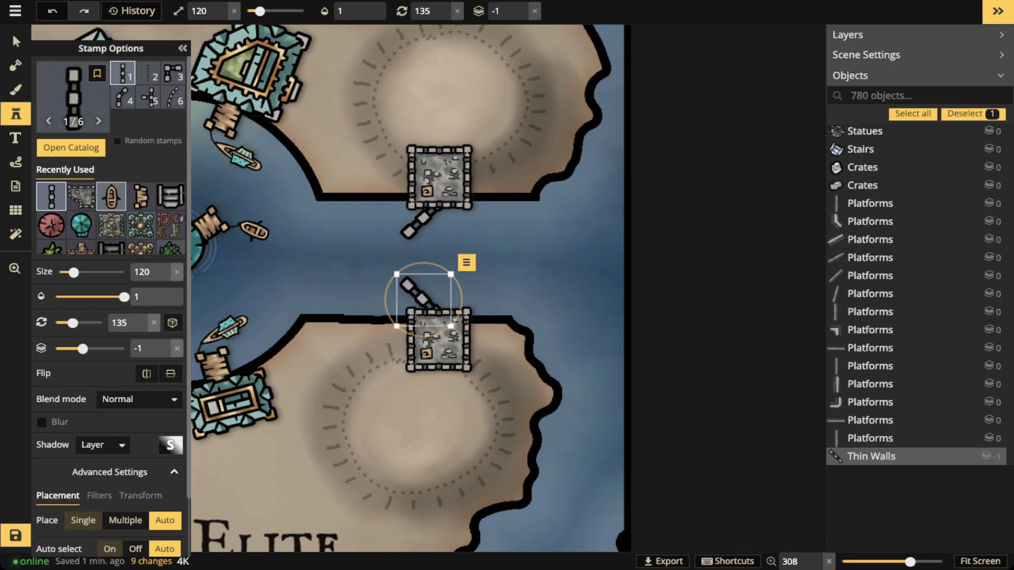
Place a rowing boat at size 100 and rotation 279 in the channel, just east of the two wall pieces.
left_click(111, 196)
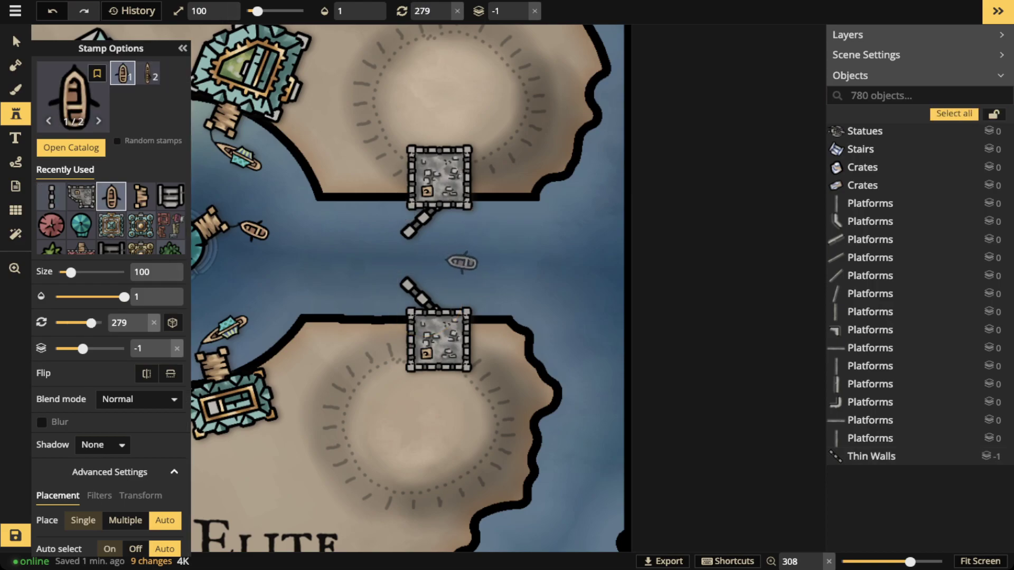
left_click(460, 261)
key("Escape")
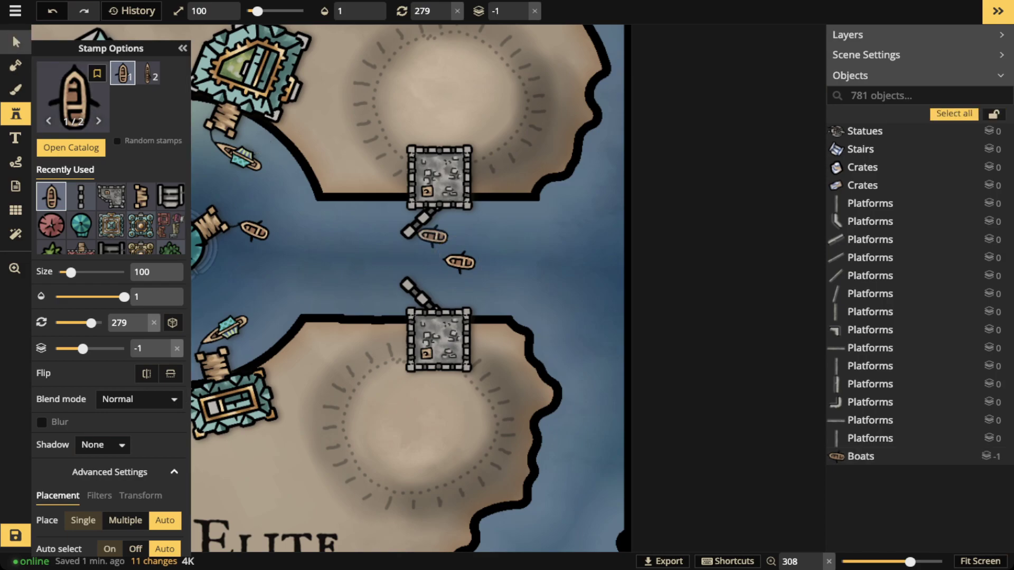
left_click(16, 41)
left_click(363, 286)
scroll(363, 286, "down", 3)
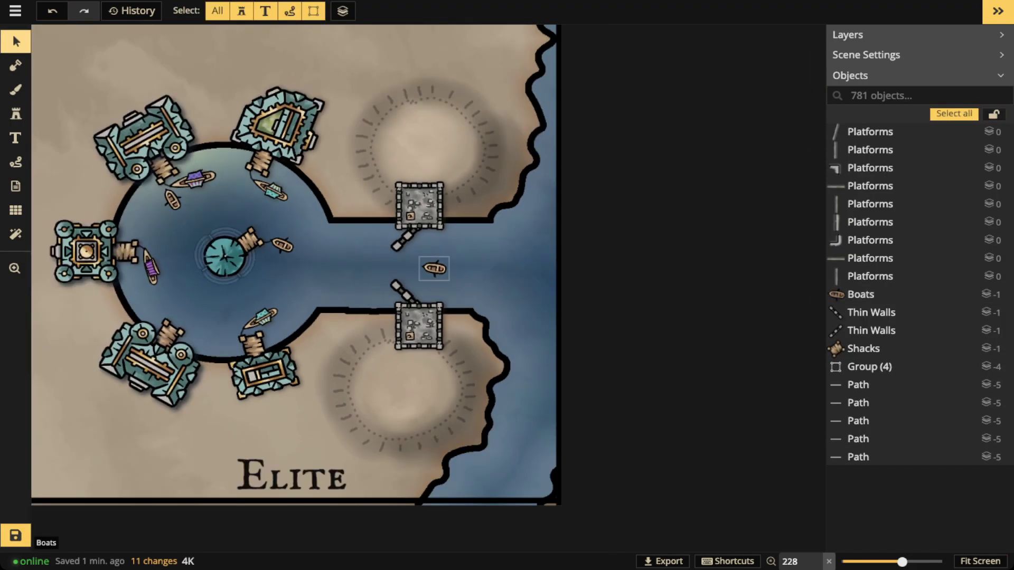
left_click_drag(233, 261, 213, 203)
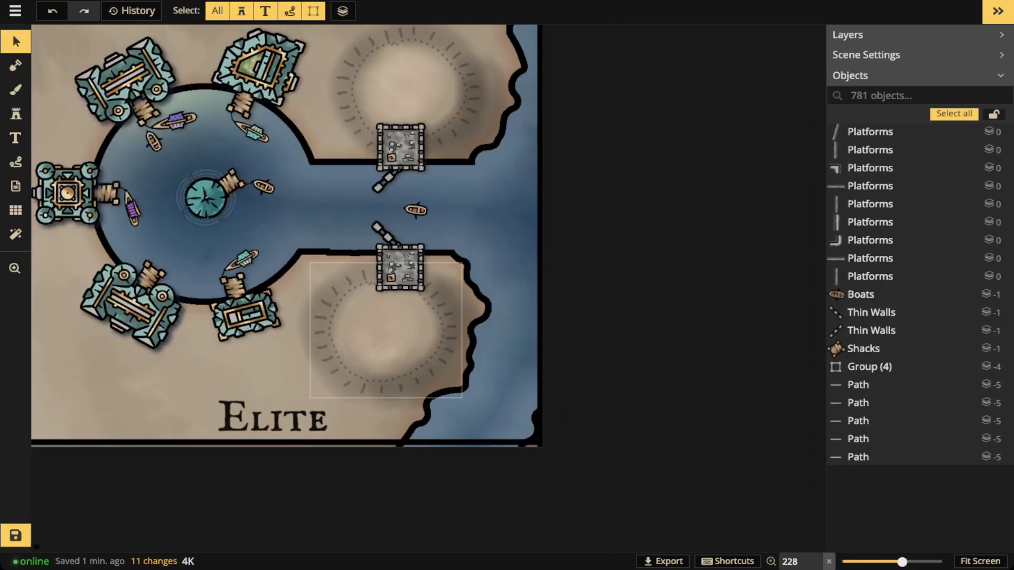
left_click_drag(404, 90, 413, 153)
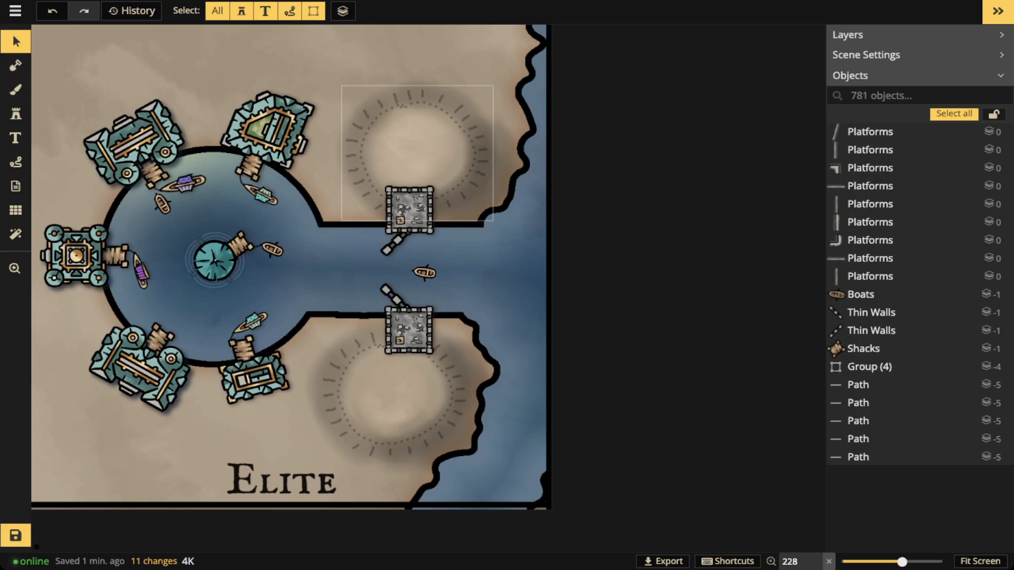
scroll(442, 131, "down", 3)
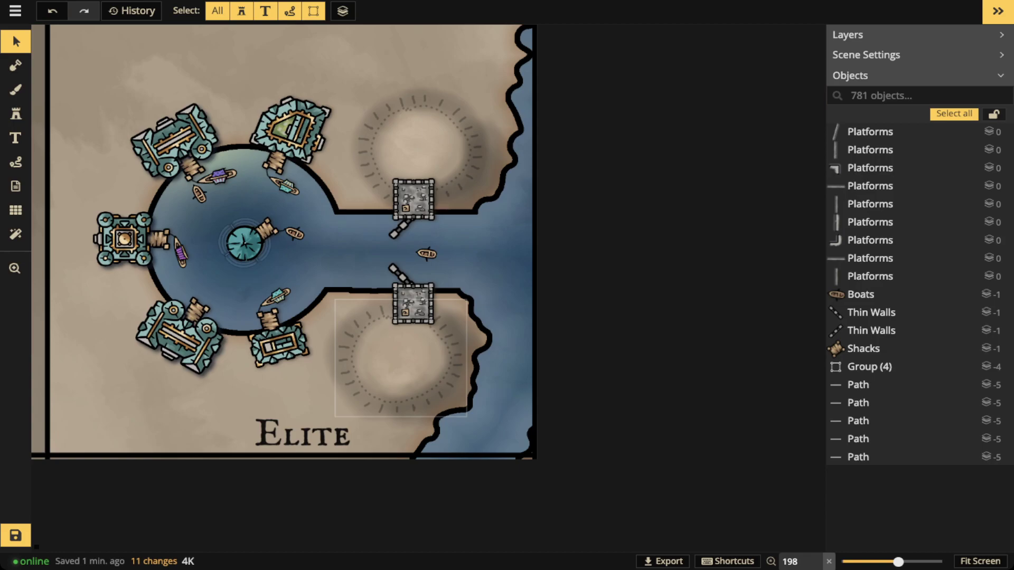
scroll(392, 256, "up", 1)
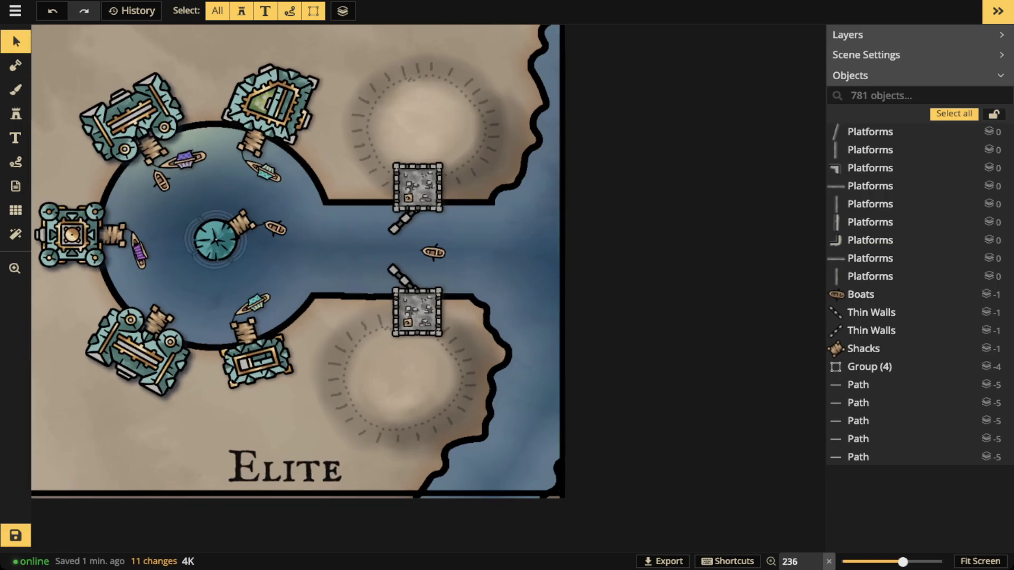
Place a straight Wall Sections stamp at size 70, rotation 270 and layer -1, extending east from the north fortification.
left_click(15, 114)
left_click(432, 235)
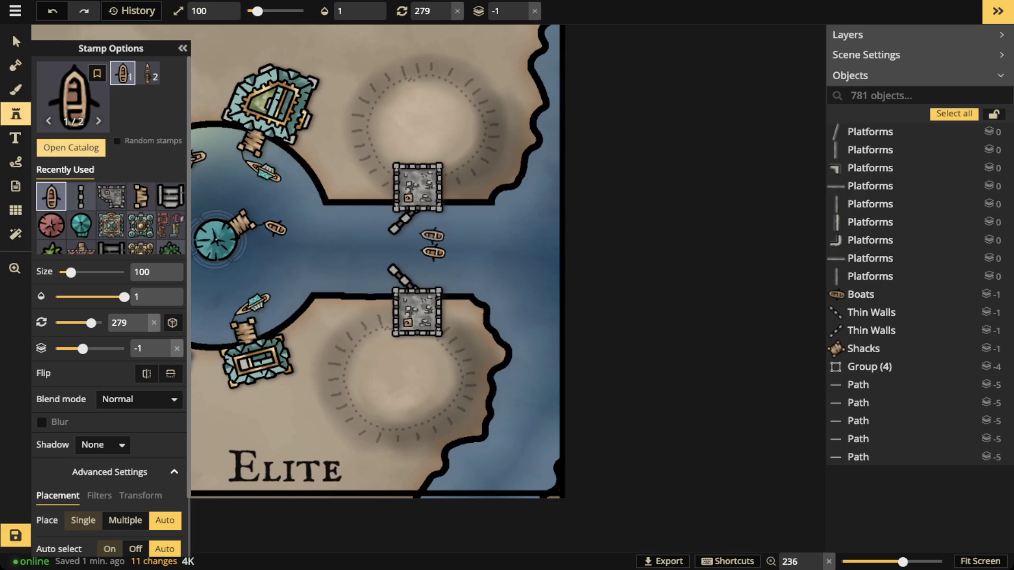
left_click(73, 95)
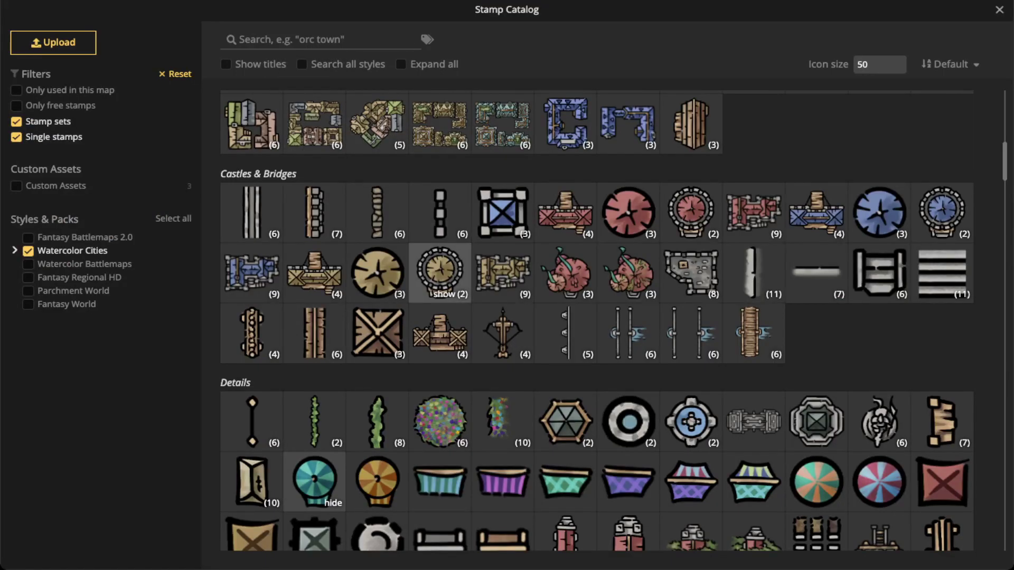
left_click(251, 211)
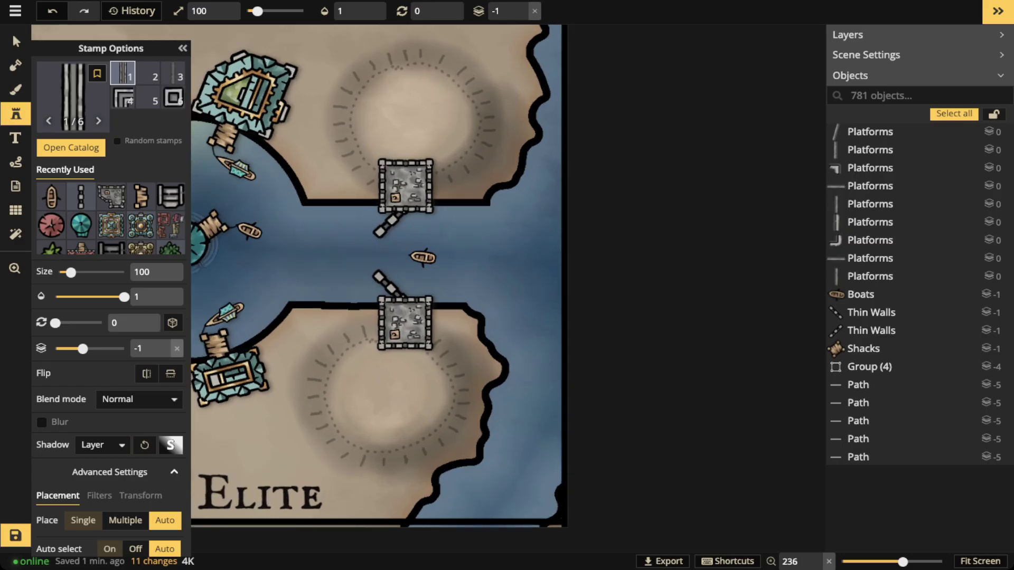
scroll(444, 197, "down", 4)
scroll(444, 197, "up", 1)
scroll(442, 194, "down", 7)
scroll(438, 191, "up", 1)
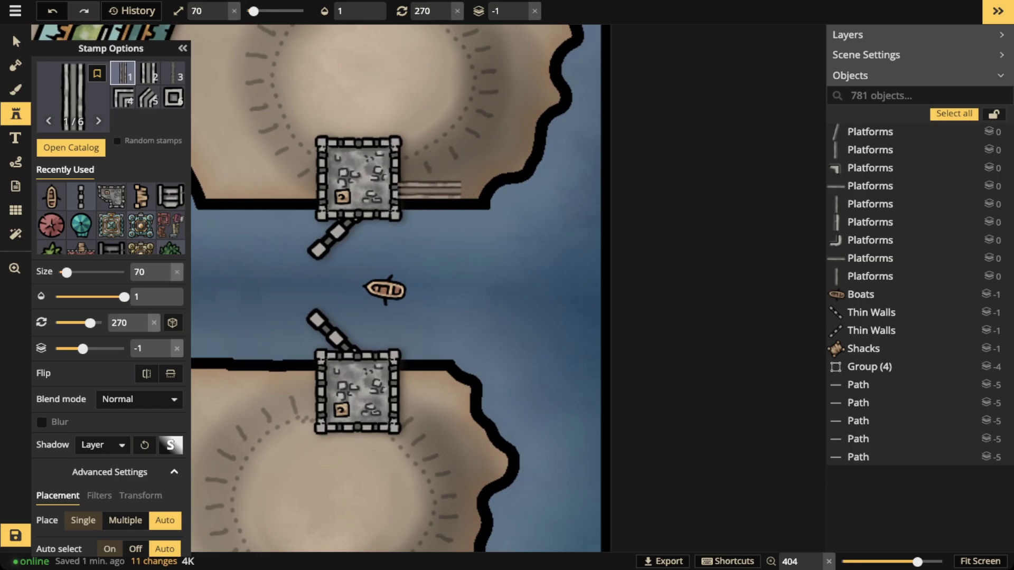
left_click(429, 189)
Extend the north wall along the curving coastline with straight sections at rotations 240 and 210.
scroll(482, 182, "down", 2)
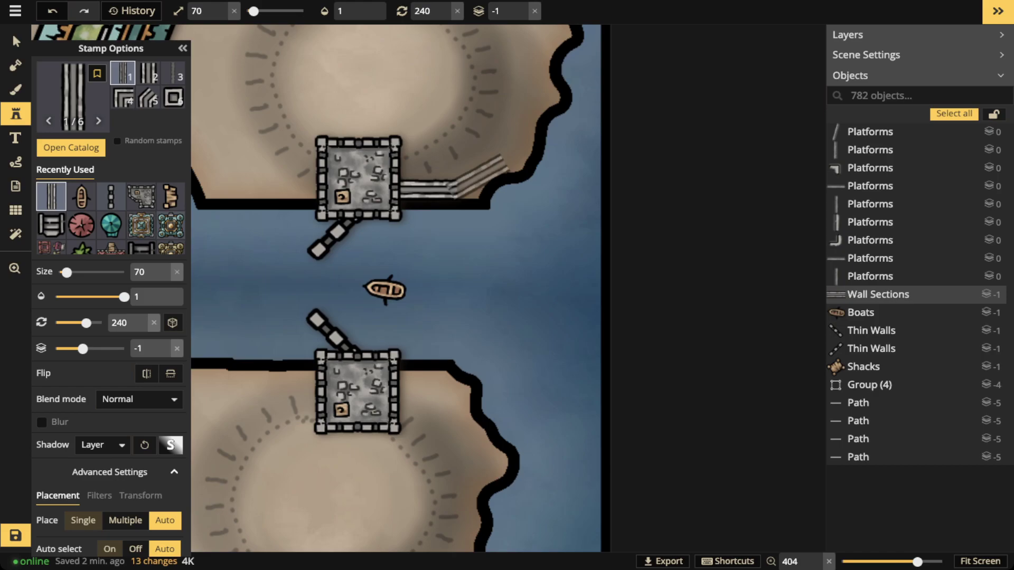
left_click(481, 175)
scroll(483, 169, "down", 2)
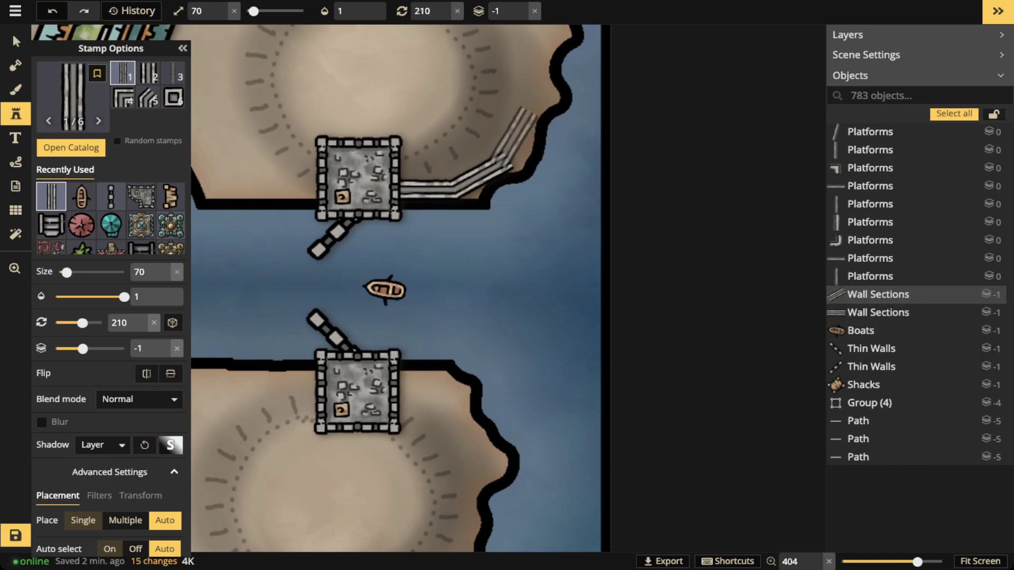
left_click(520, 140)
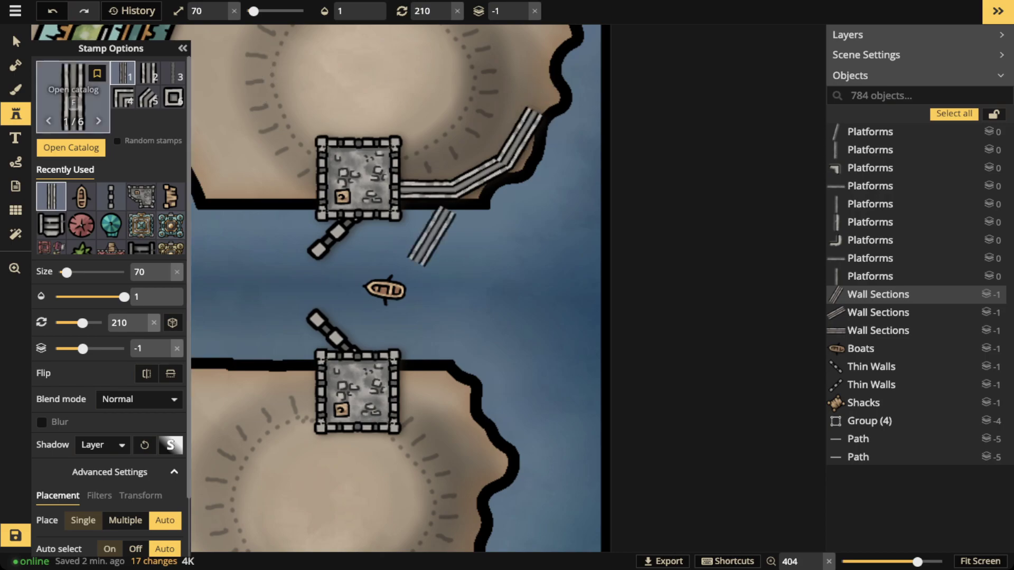
Continue the north wall northward along the coast with three straight sections at rotation 180.
left_click(16, 42)
left_click_drag(520, 139, 427, 307)
key("space")
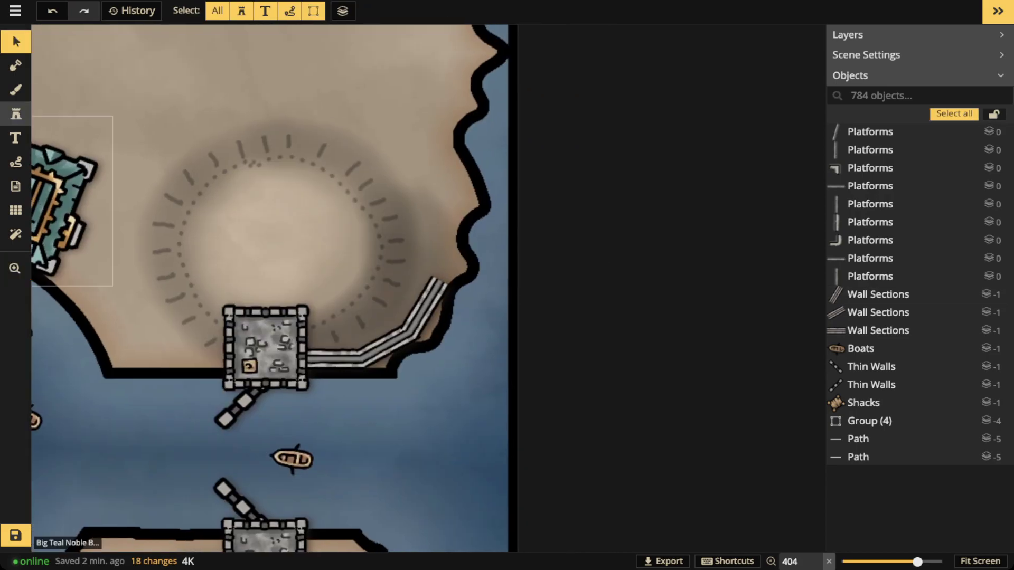
left_click(16, 113)
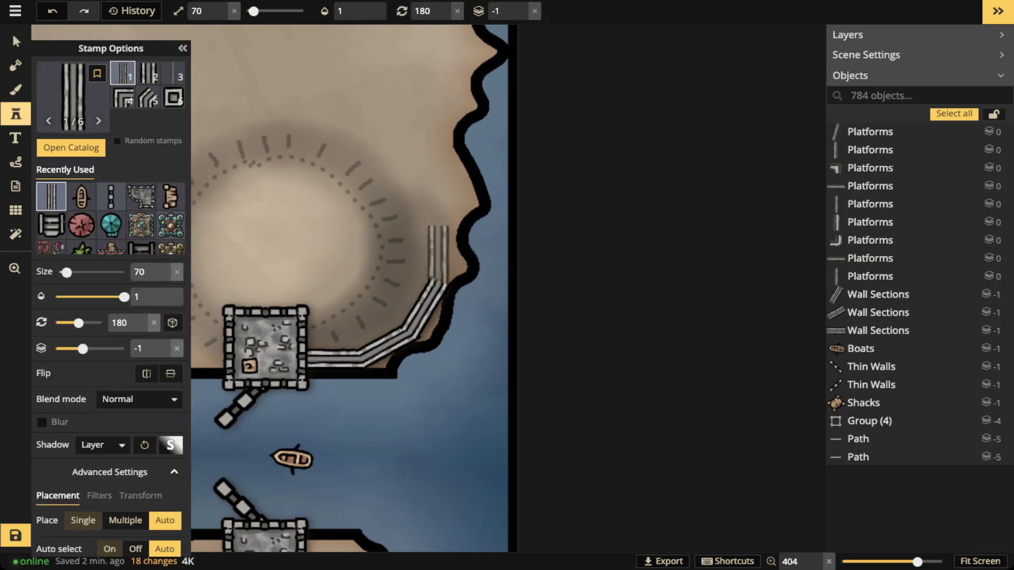
left_click(438, 253)
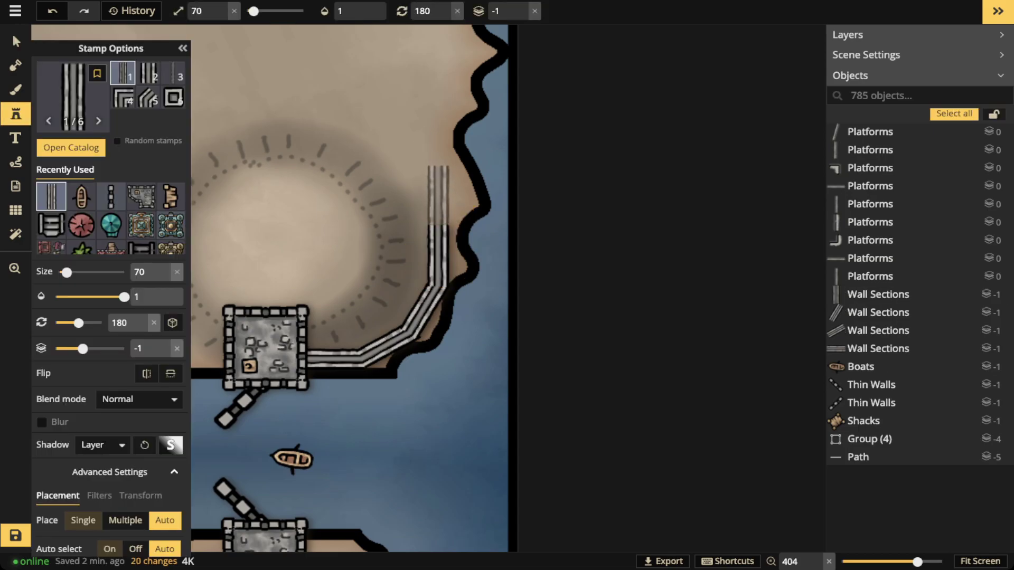
left_click(438, 196)
left_click(438, 135)
Add a straight wall section at rotation 195 to the northern end of the north wall.
key("space")
left_click_drag(440, 85, 460, 254)
scroll(462, 218, "up", 1)
left_click(465, 248)
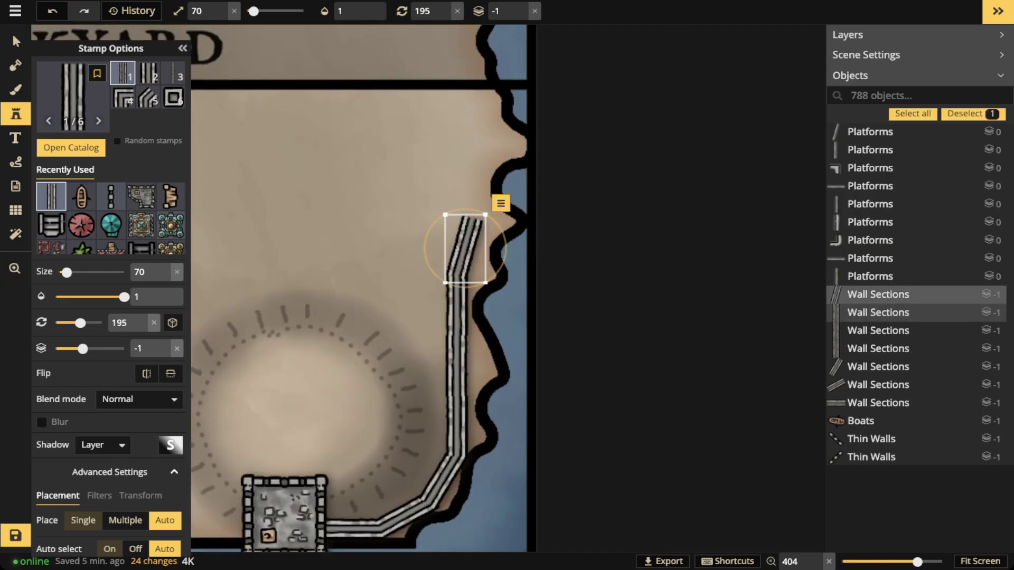
Place a straight wall section at rotation 270 extending east from the south fortification.
left_click_drag(448, 359, 557, 192)
scroll(528, 272, "up", 5)
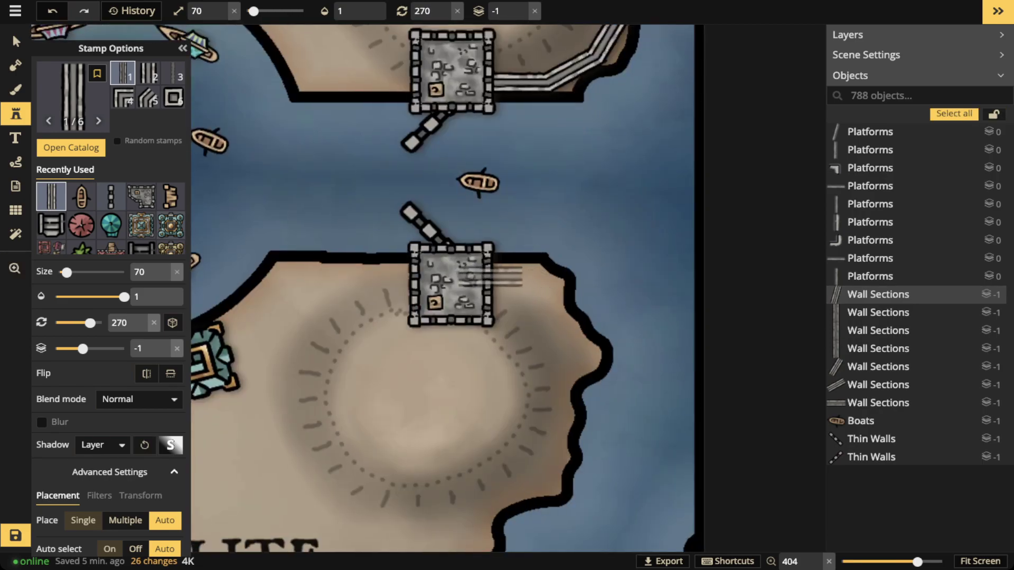
left_click(490, 276)
scroll(534, 296, "up", 1)
scroll(535, 297, "up", 2)
left_click(497, 272)
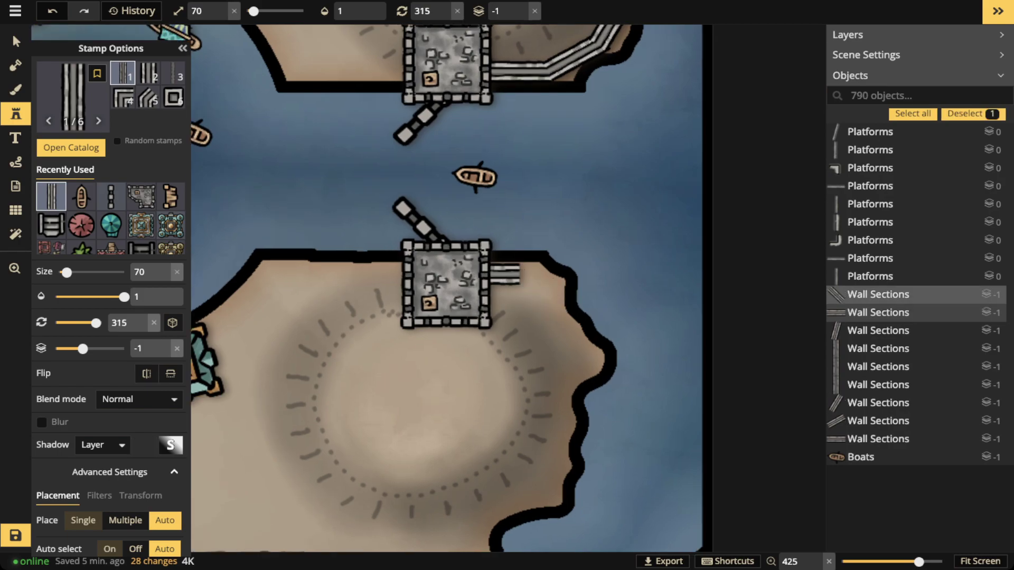
left_click(496, 272)
left_click_drag(533, 296, 536, 300)
left_click(350, 169)
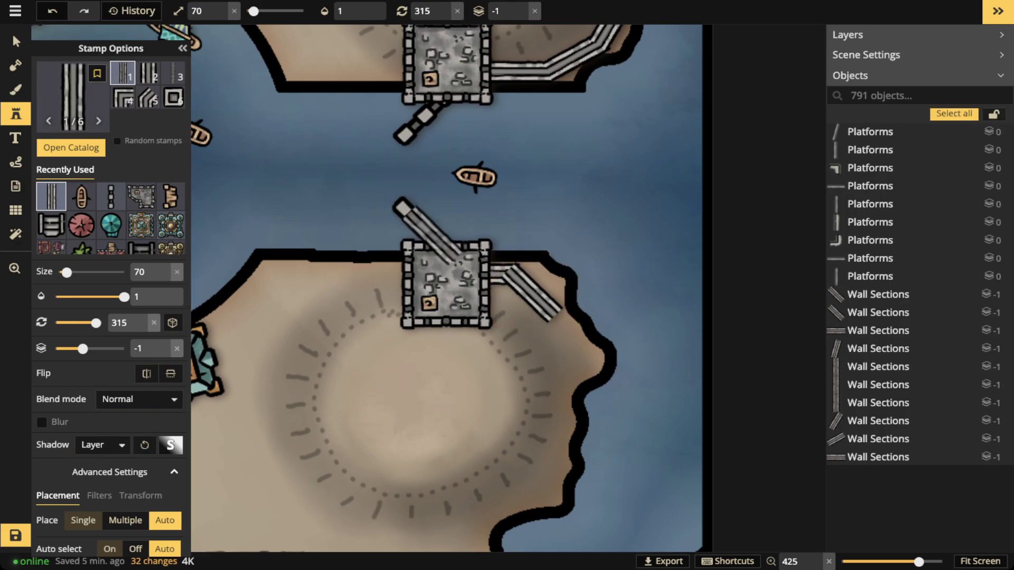
left_click(15, 41)
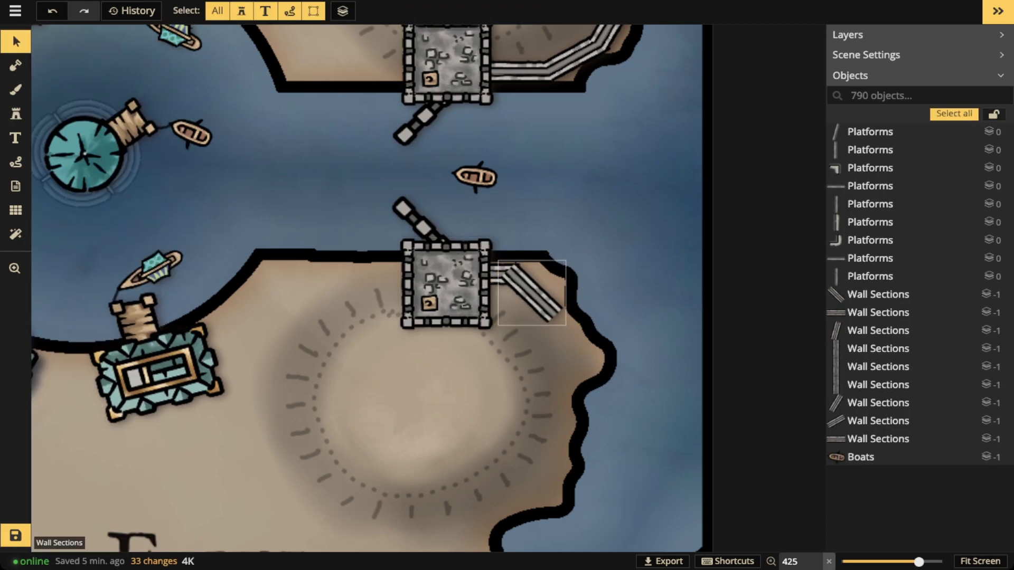
left_click(532, 293)
key("Delete")
Add the bent Wall Sections variant 5 at rotation 90 to the east end of the south fortification's wall.
left_click(16, 114)
left_click(122, 97)
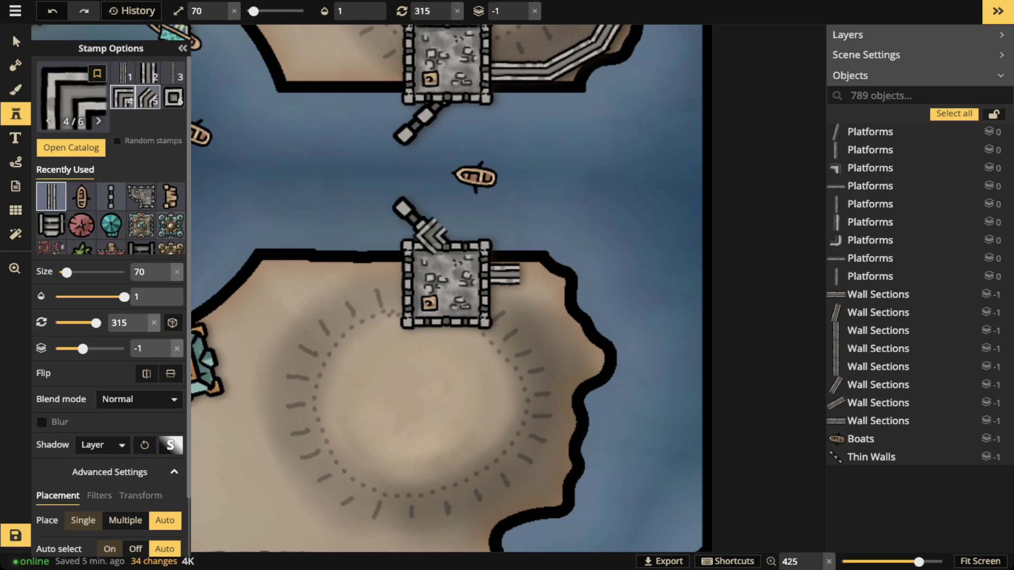
left_click(148, 97)
scroll(524, 275, "up", 7)
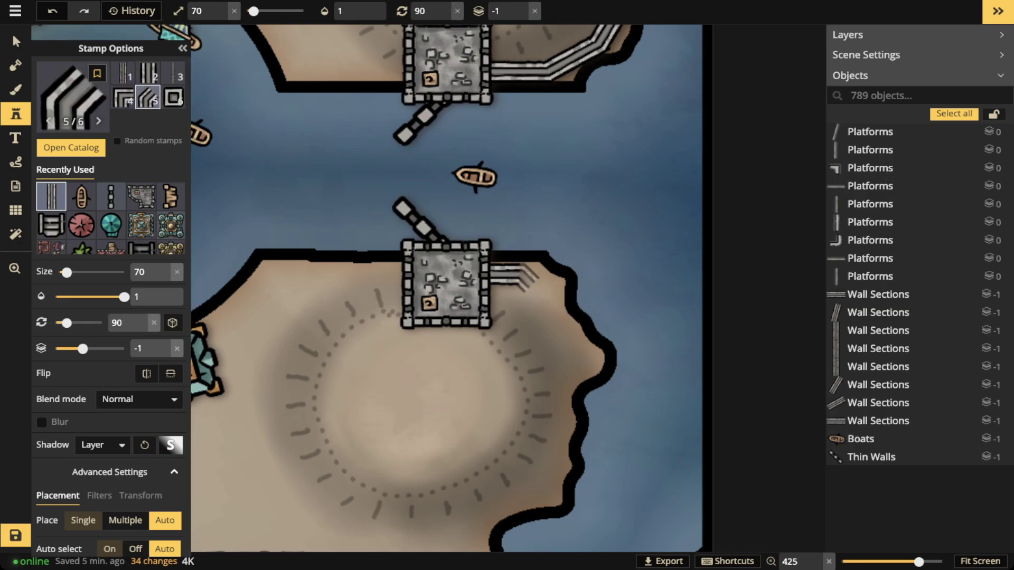
left_click(523, 278)
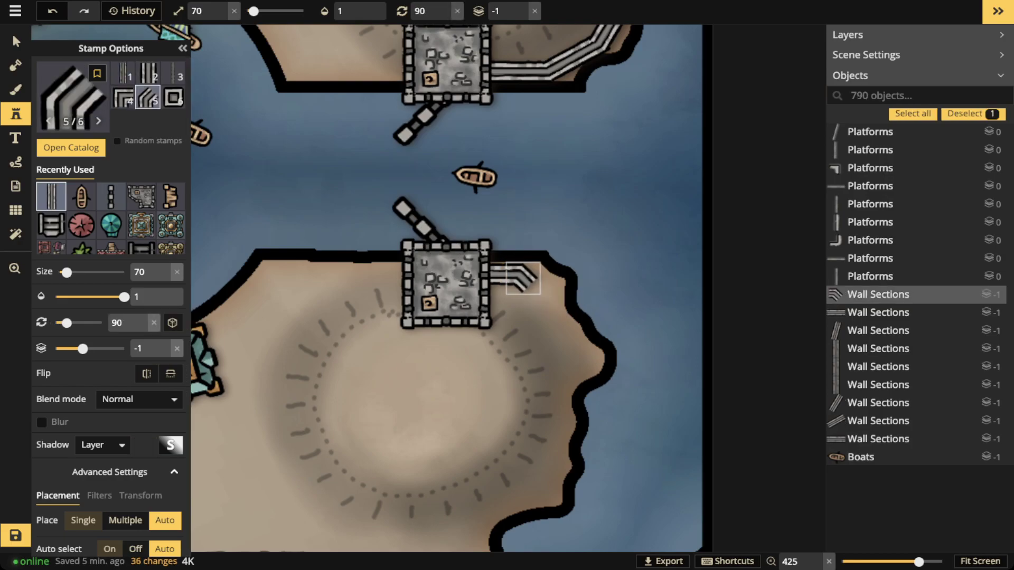
Continue the south wall with straight variant 1 sections at rotations 150 and 174, aligning their ends along the coast.
left_click(122, 74)
scroll(530, 304, "up", 4)
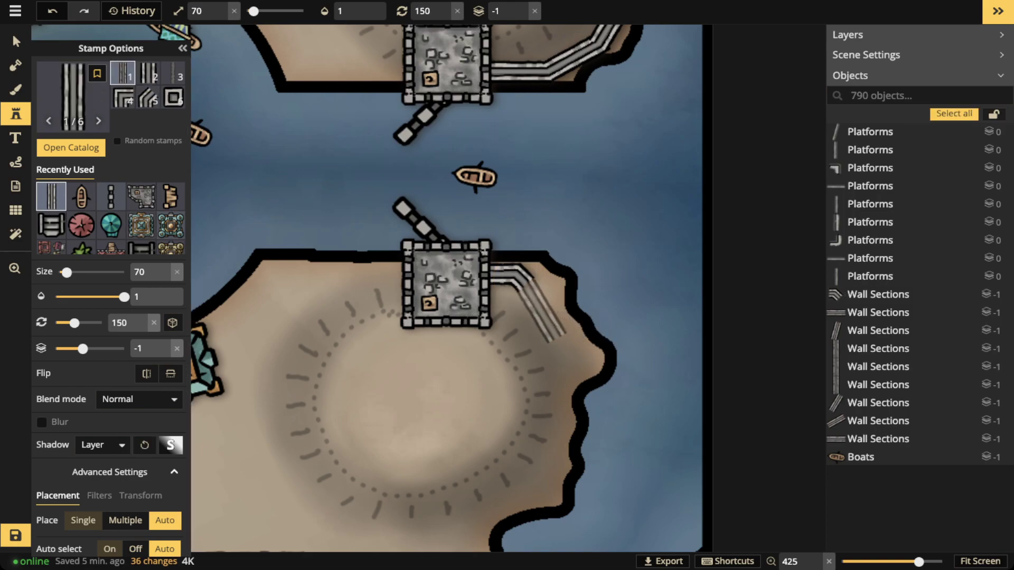
left_click(535, 305)
scroll(567, 368, "up", 1)
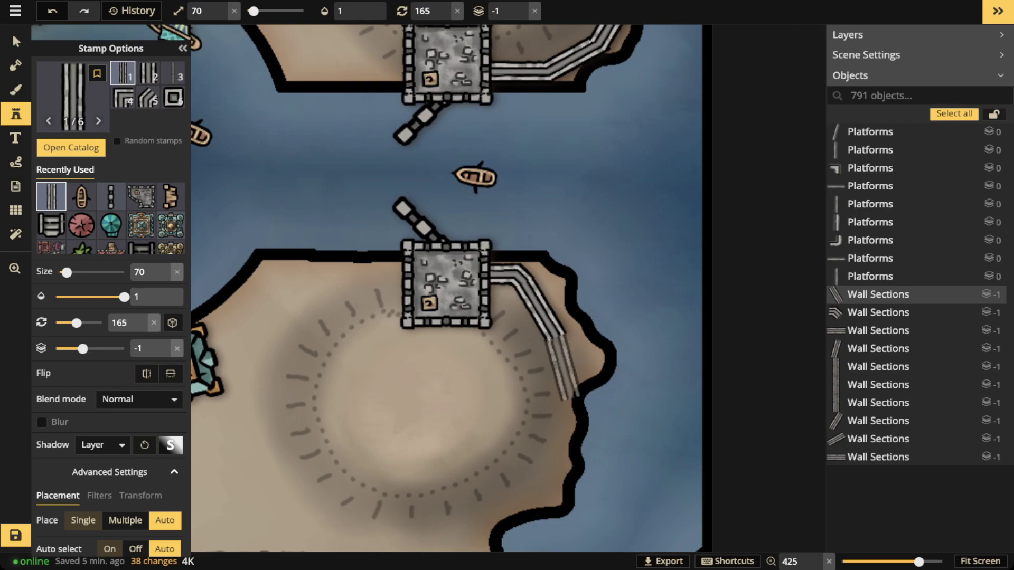
left_click(564, 365)
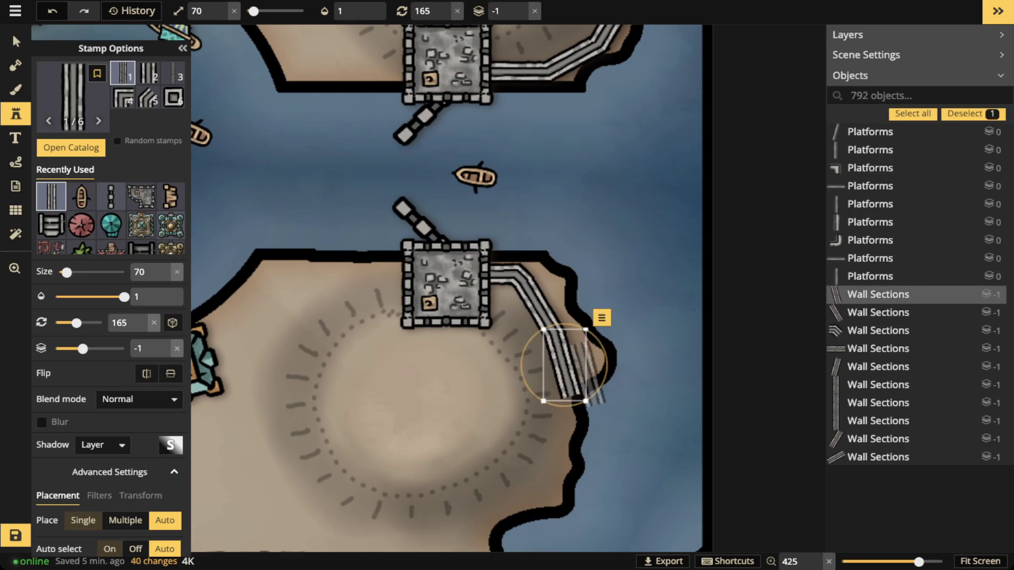
left_click_drag(603, 377, 600, 382)
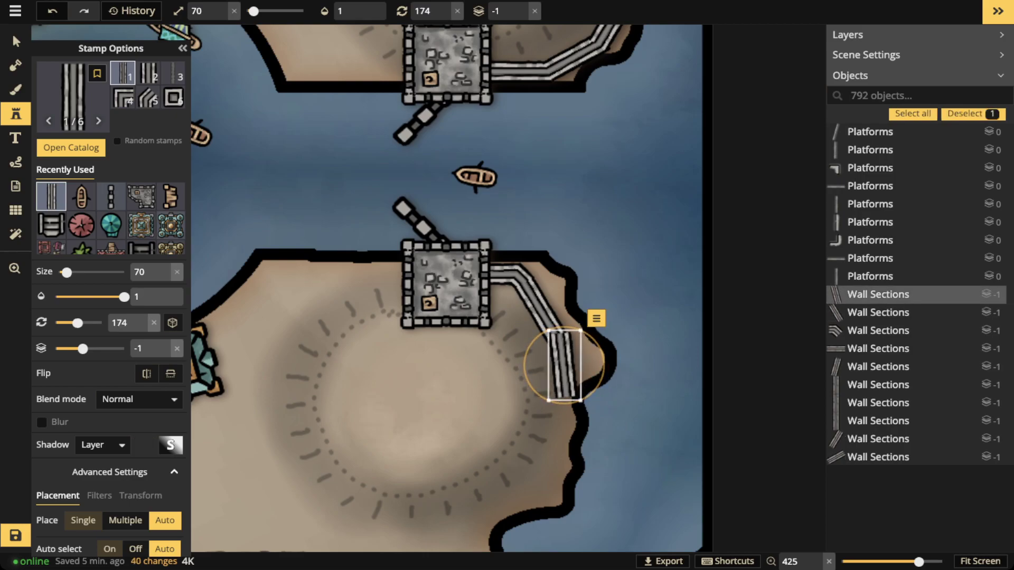
scroll(563, 365, "up", 1)
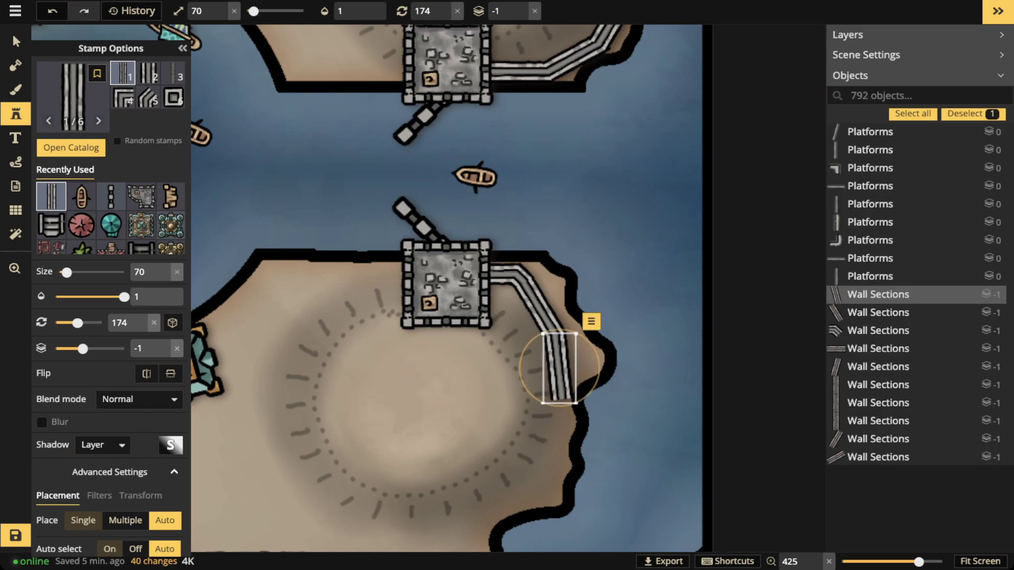
Curve the south wall around the hill with straight sections at rotations 189, 219 and 234.
left_click(550, 439)
scroll(551, 438, "up", 1)
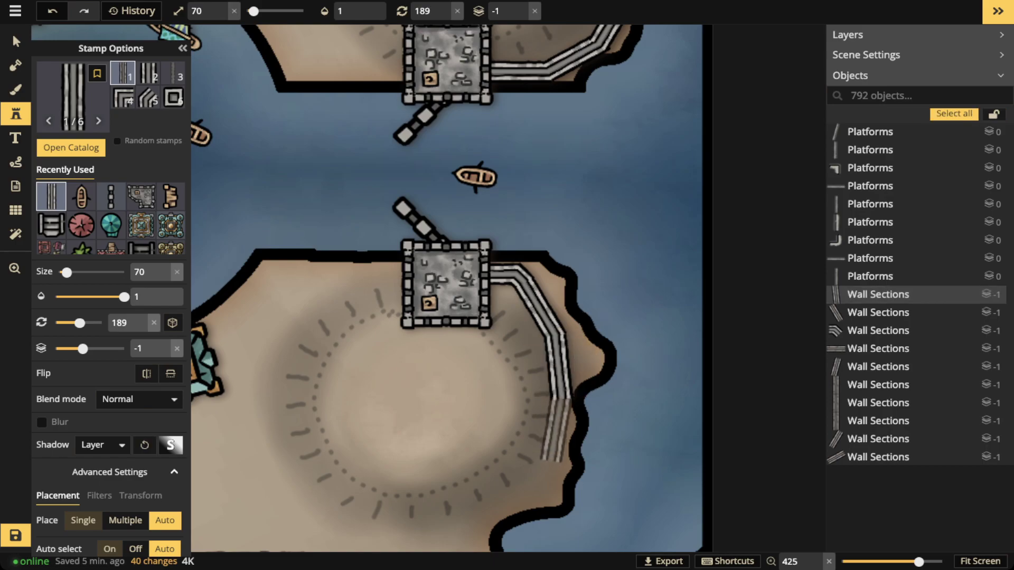
left_click(557, 430)
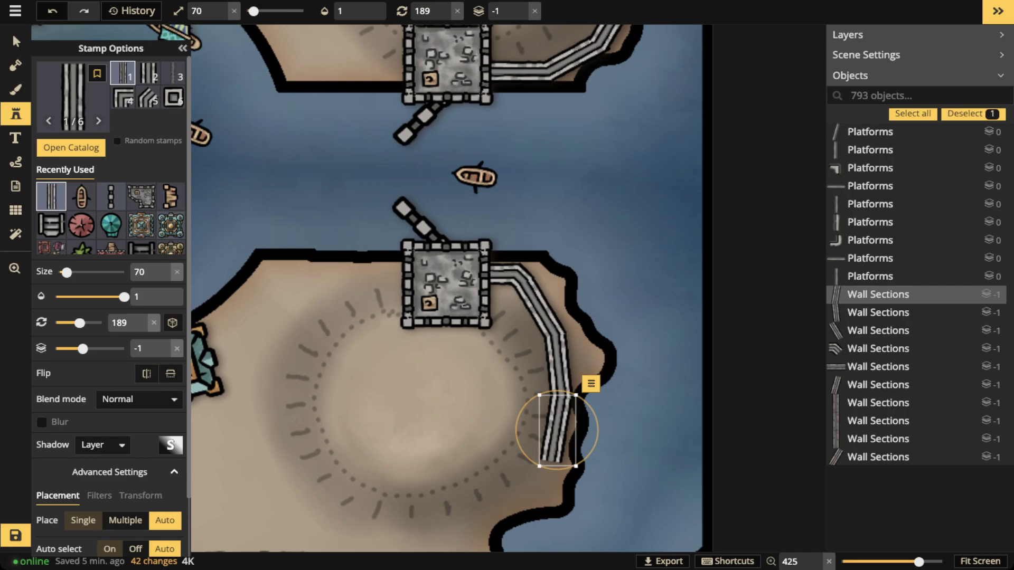
key("space")
left_click_drag(463, 397, 489, 290)
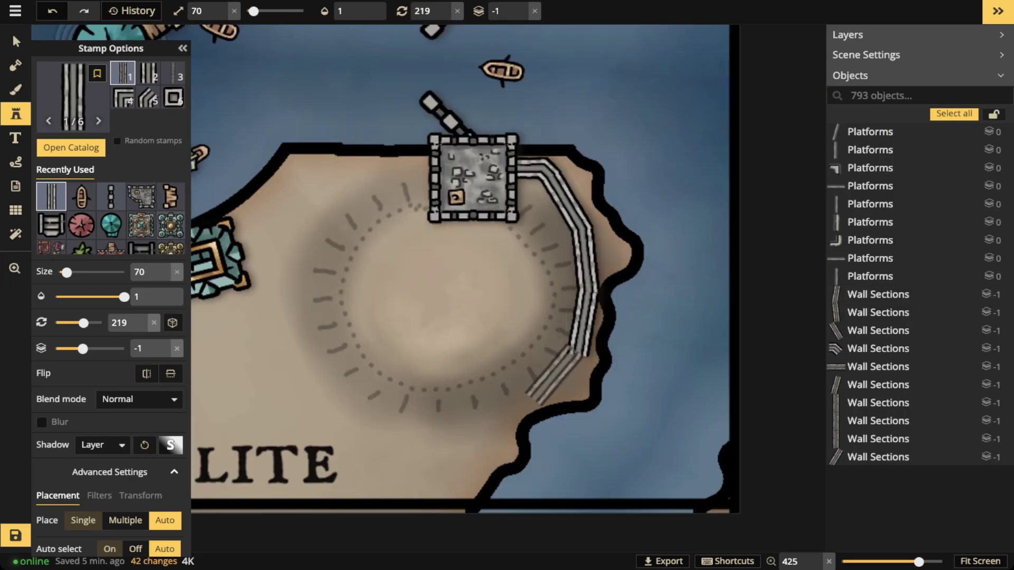
left_click(560, 376)
scroll(513, 415, "up", 3)
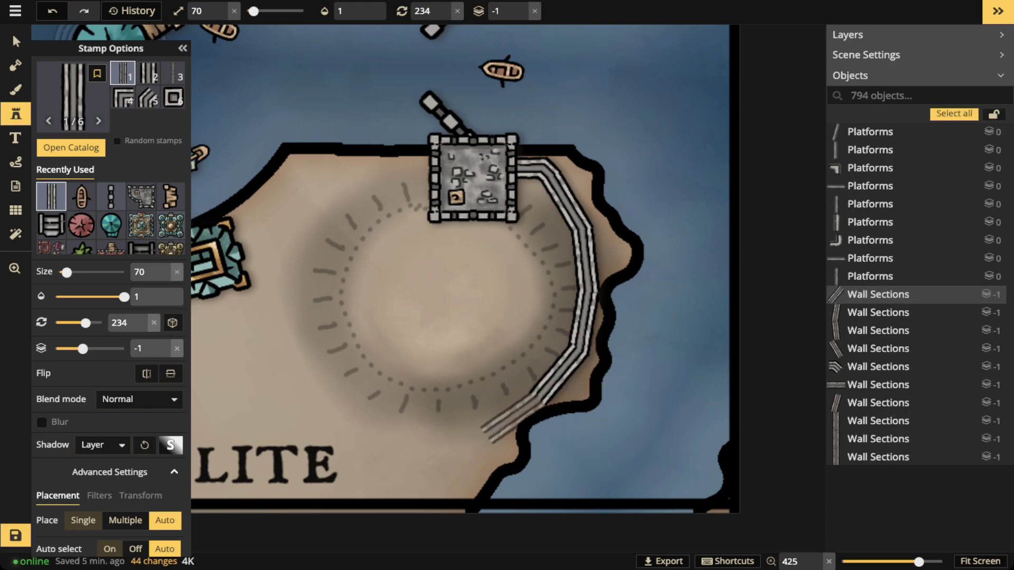
left_click(511, 416)
Finish the south wall to the map's bottom border with straight sections at rotations 219 and 204.
key("space")
left_click_drag(457, 403, 652, 293)
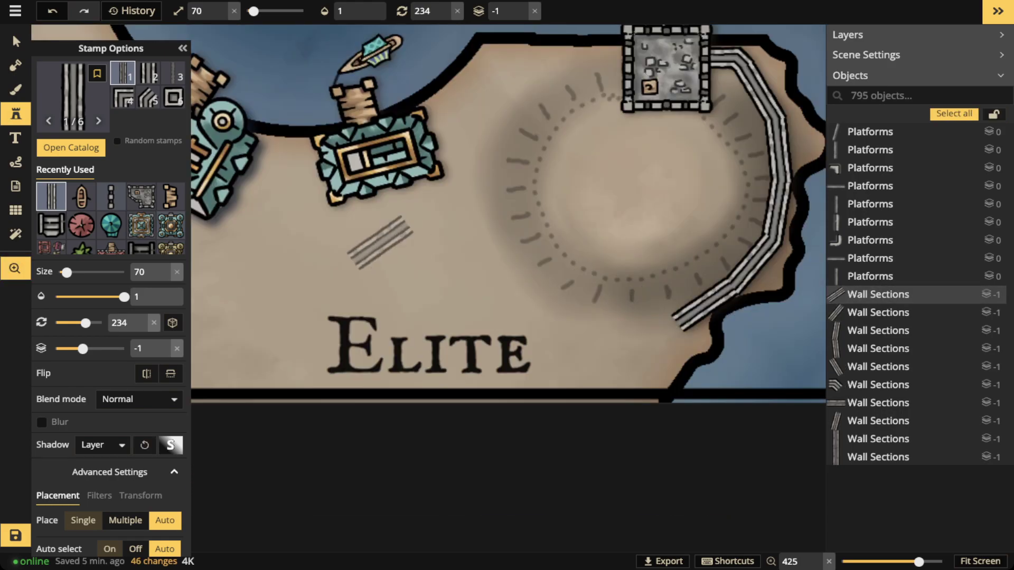
left_click_drag(380, 241, 600, 426)
left_click_drag(434, 315, 678, 420)
scroll(525, 360, "down", 6)
left_click_drag(606, 135, 351, 139)
key("space")
left_click_drag(617, 446, 610, 273)
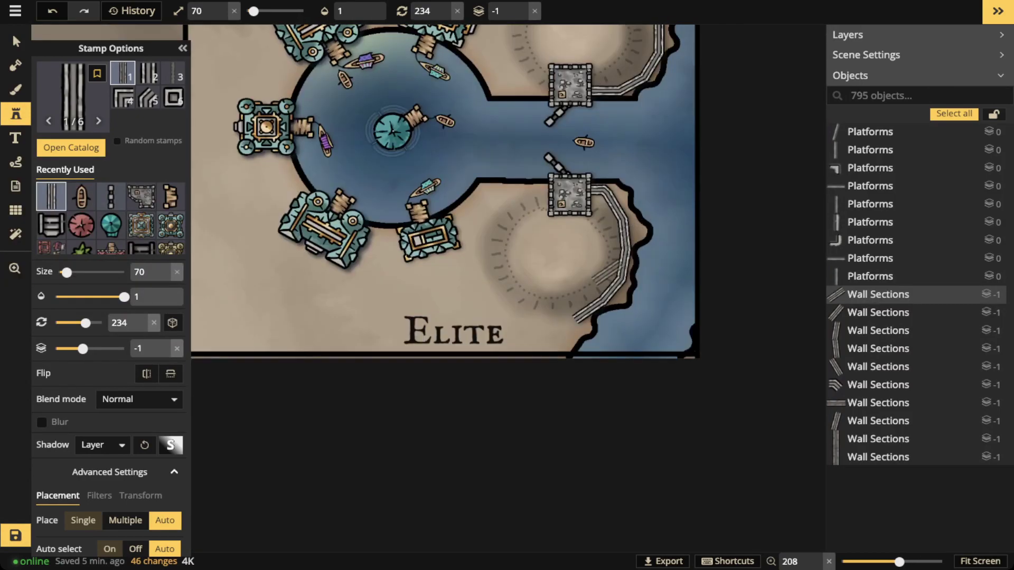
scroll(569, 341, "up", 3)
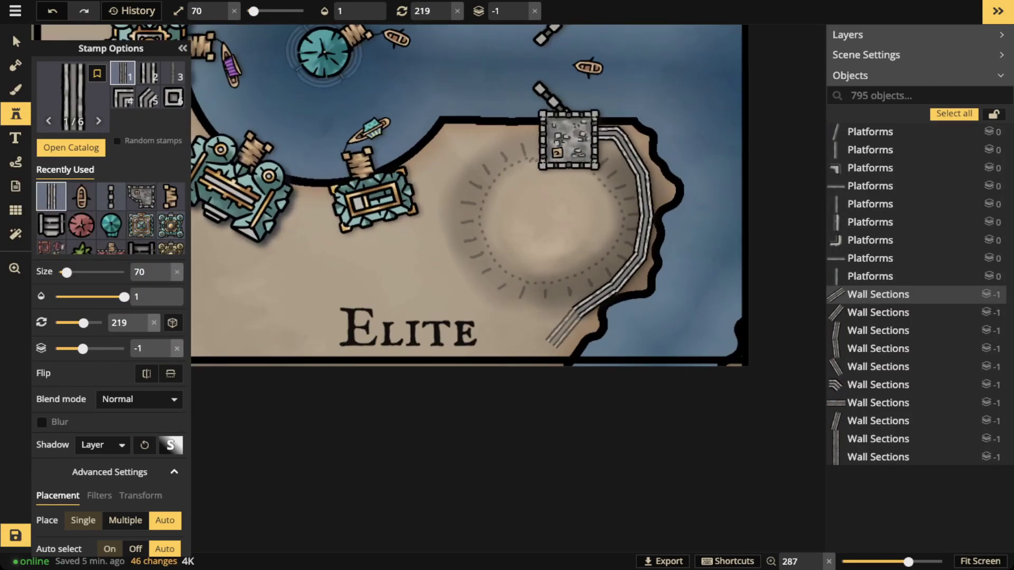
left_click(560, 332)
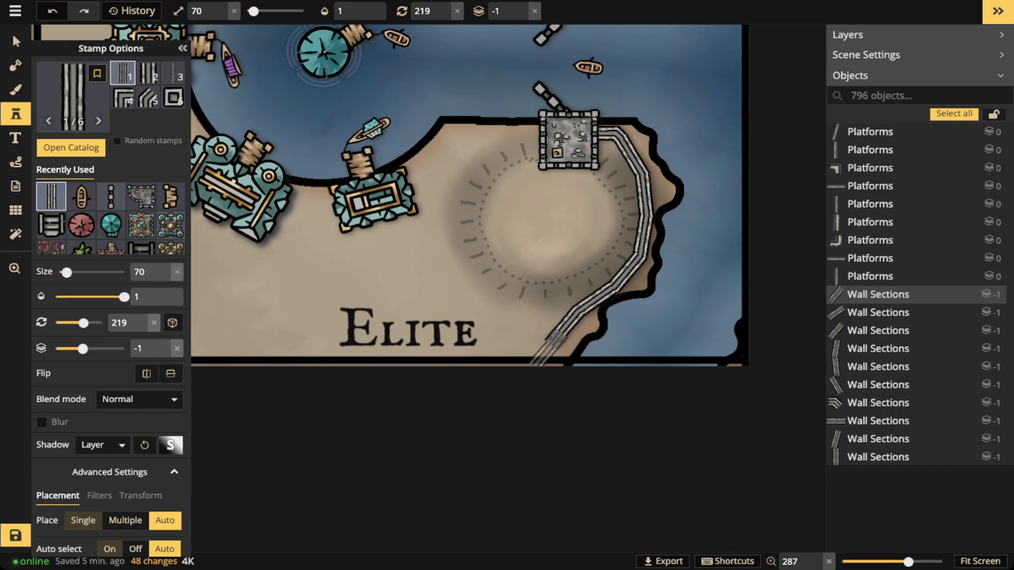
left_click(543, 359)
Cap the northern end of the north wall with the corner Wall Sections variant 4, rotated to 114.
key("space")
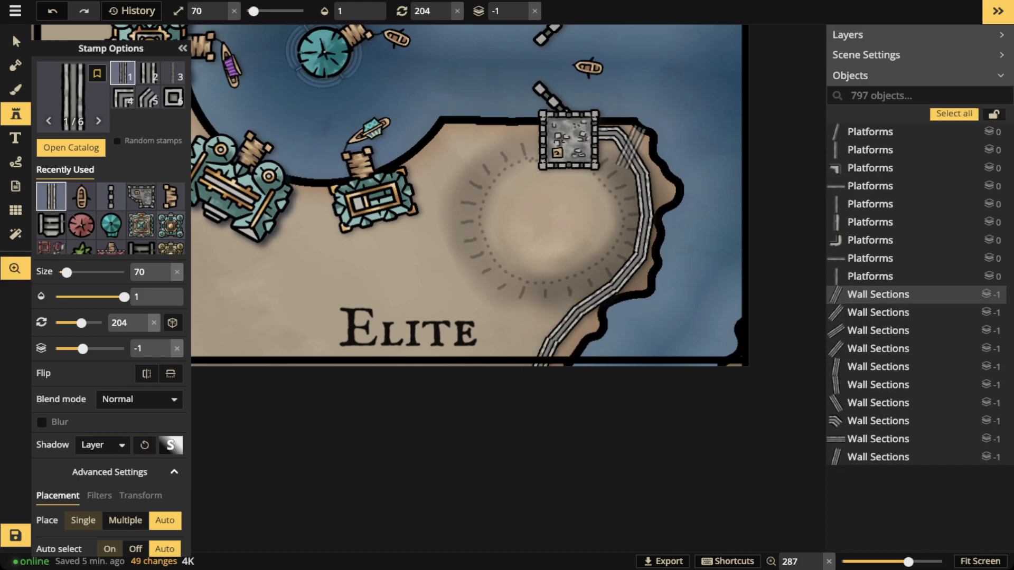
left_click_drag(631, 147, 719, 137)
key("space")
left_click_drag(337, 273, 492, 357)
key("space")
left_click_drag(734, 33, 386, 268)
scroll(608, 151, "down", 10)
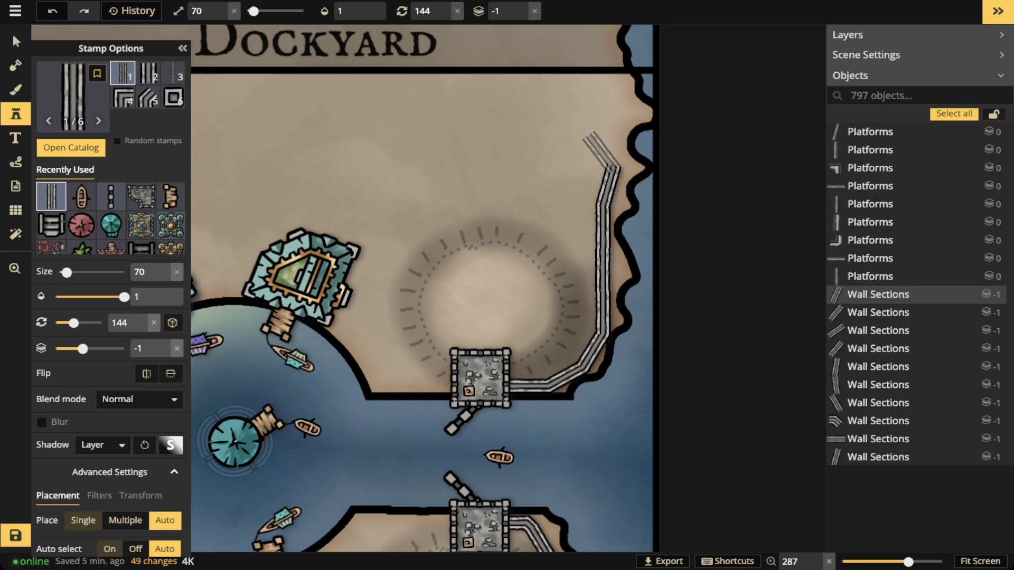
left_click(148, 98)
left_click(123, 98)
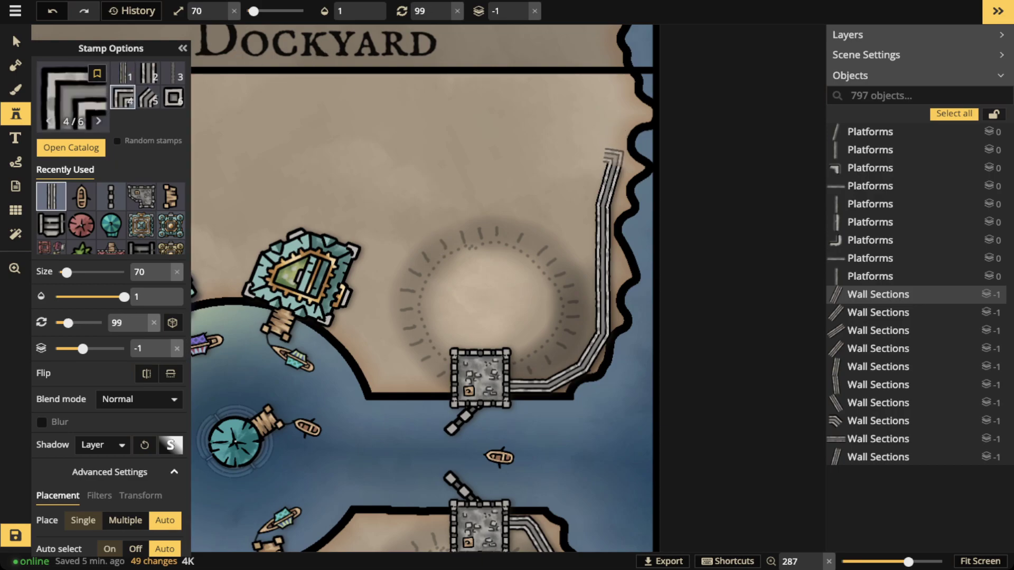
left_click(614, 161)
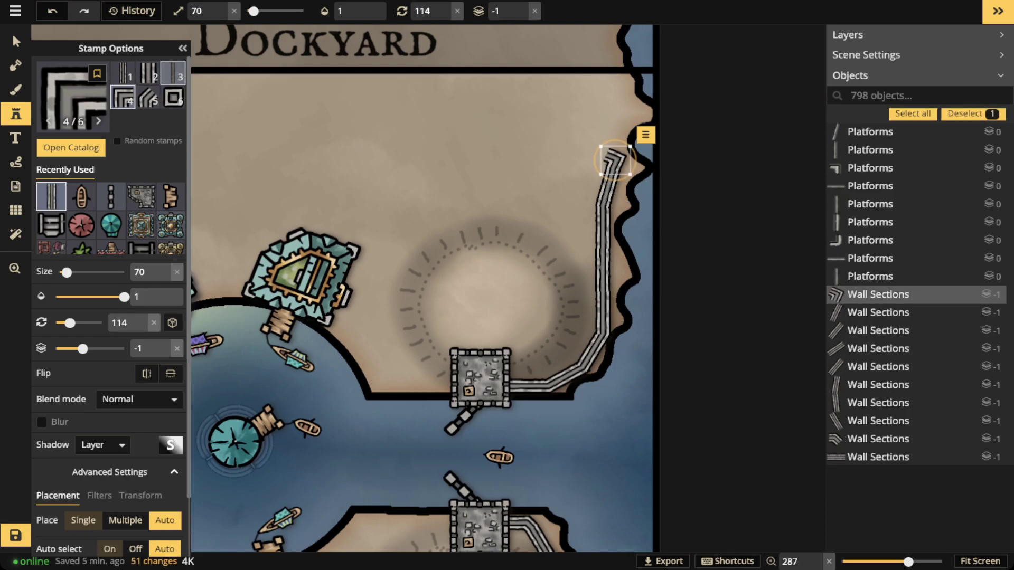
Run the wall inland from the northeastern corner with straight Wall Sections variant 3 at rotations 114 and 99.
key("3")
key("Escape")
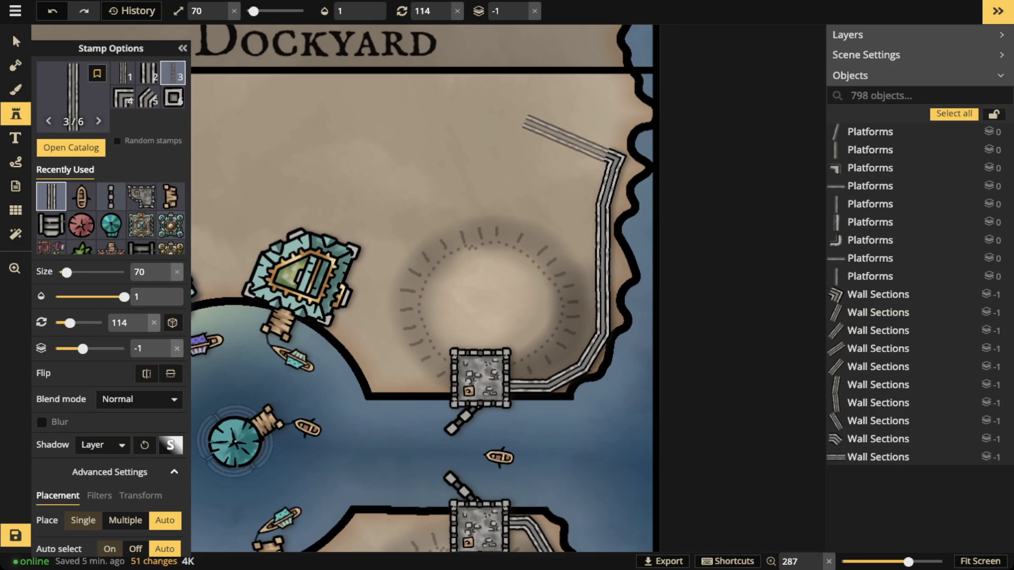
left_click(568, 138)
key("Escape")
scroll(477, 125, "down", 3)
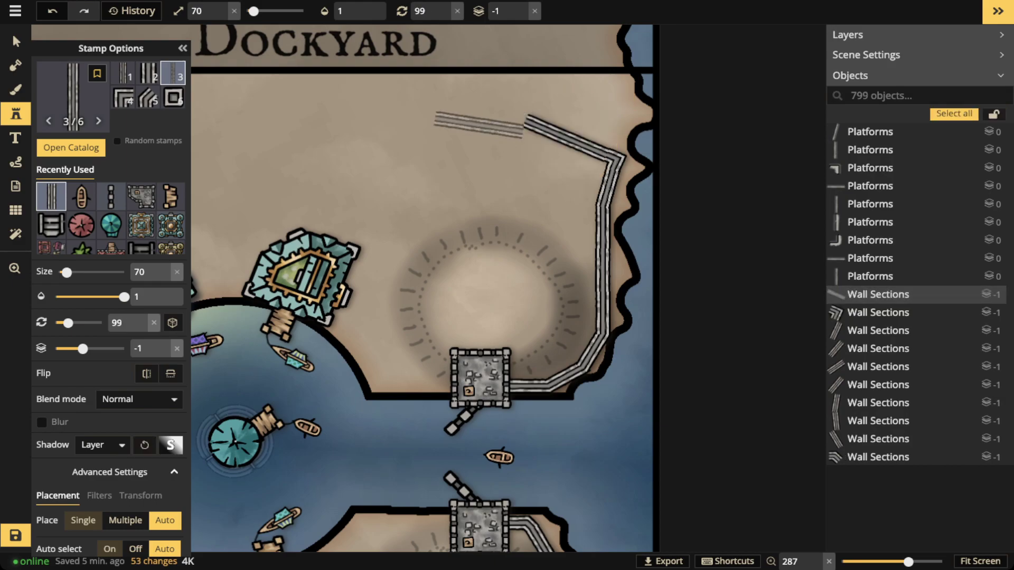
left_click(484, 115)
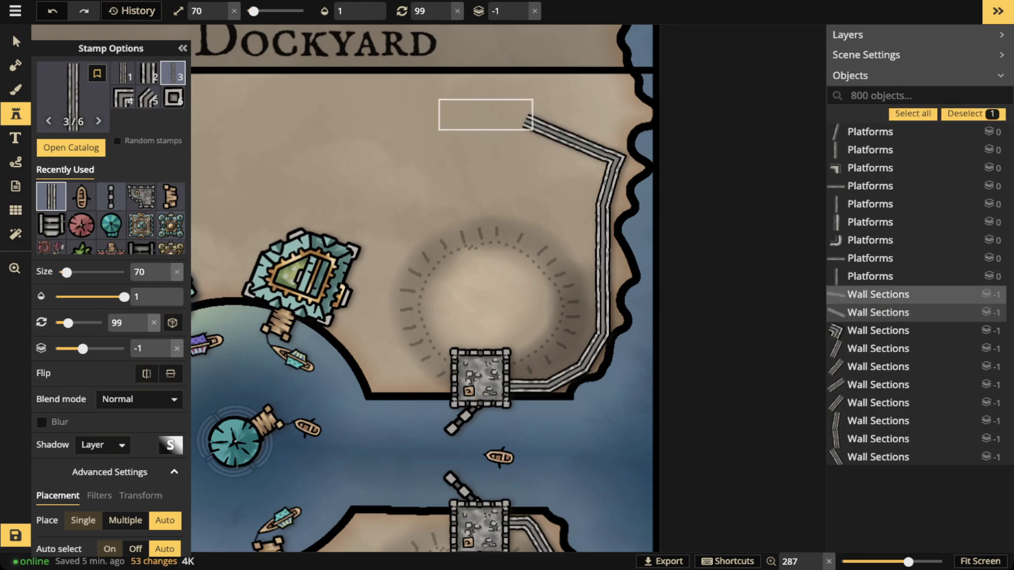
Extend the northern wall westward with three straight sections at rotation 84, laid end to end.
scroll(393, 114, "down", 1)
left_click(399, 114)
left_click_drag(338, 157, 546, 142)
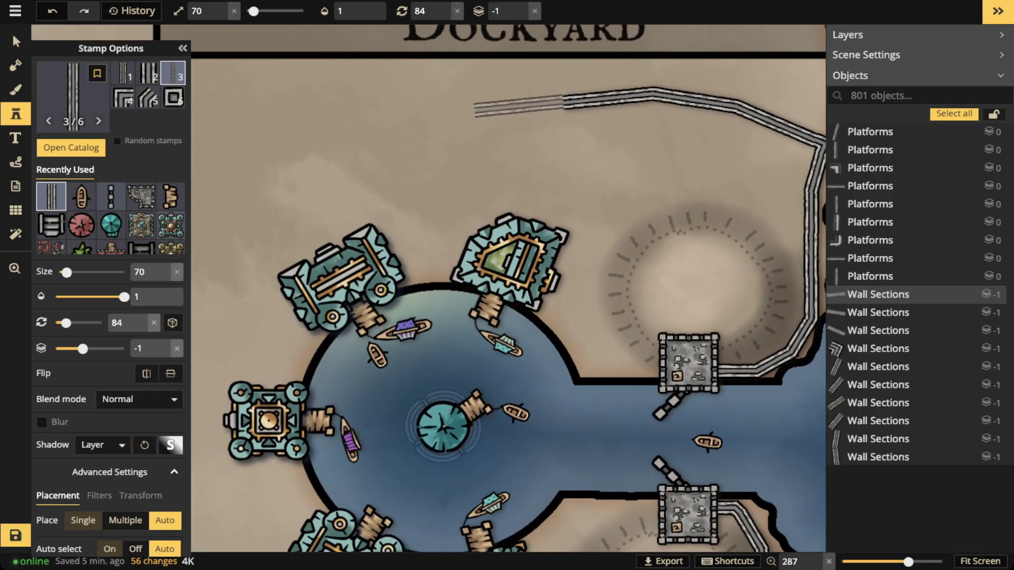
left_click(519, 106)
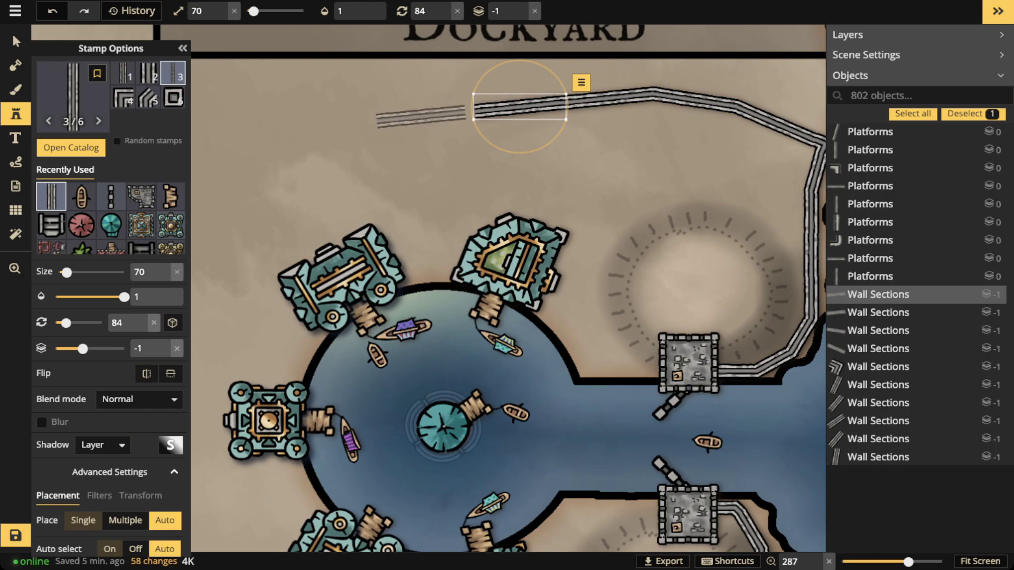
left_click(424, 117)
left_click(387, 120)
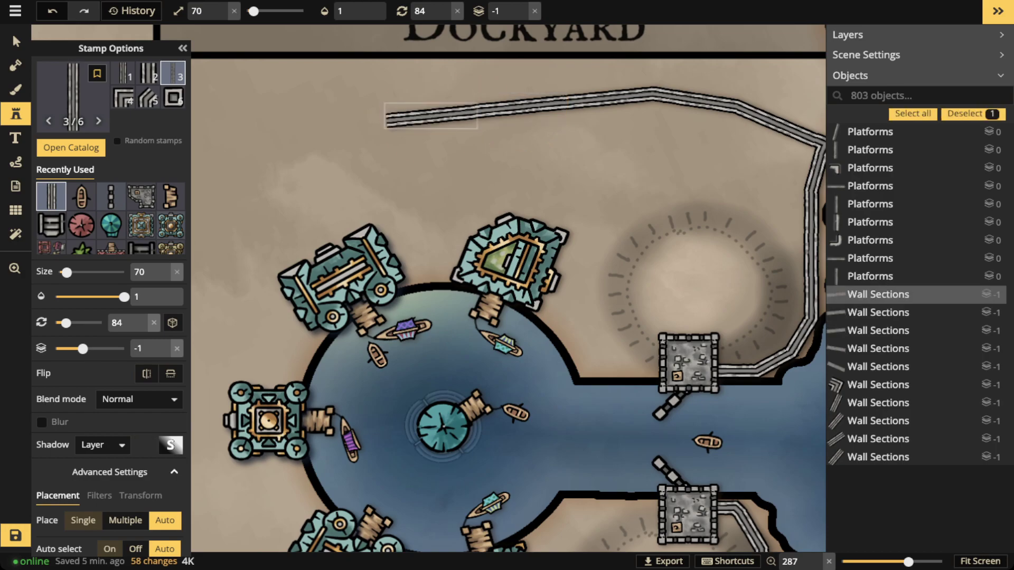
Curve the wall southwest with two more straight sections, angling the first downward and setting the second to rotation 54.
left_click(344, 126)
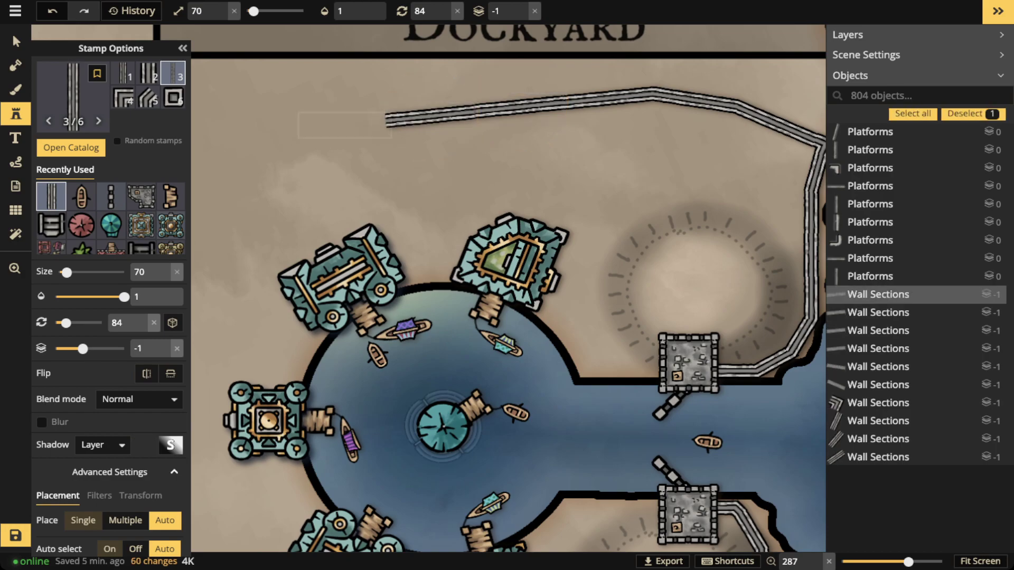
scroll(344, 125, "down", 5)
left_click_drag(344, 126, 345, 134)
left_click(339, 226)
left_click_drag(340, 226, 511, 124)
scroll(417, 90, "down", 5)
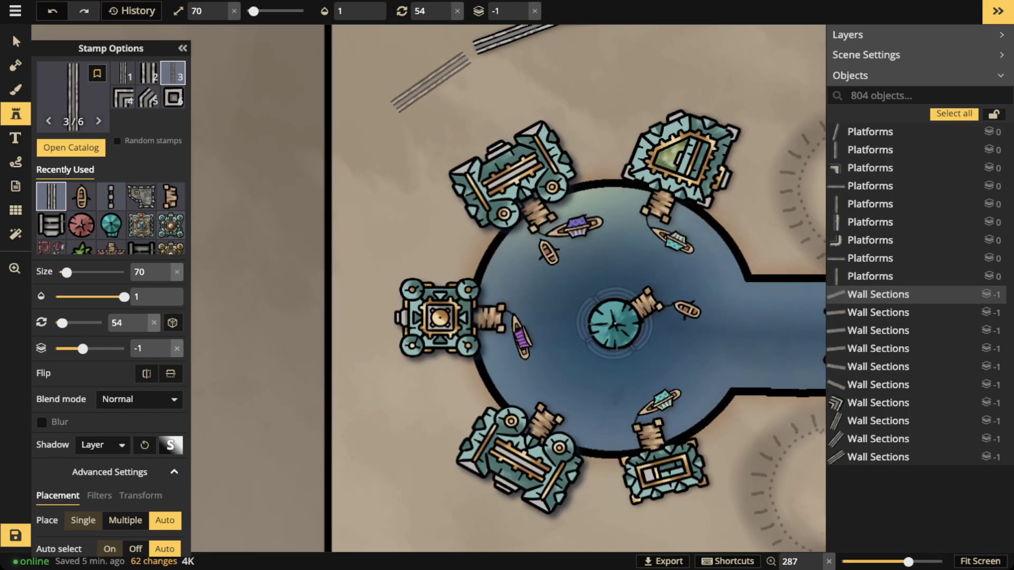
left_click(440, 72)
left_click_drag(440, 72, 442, 71)
Turn the wall south along the district's western side with sections at rotations 24 and 9.
left_click(391, 134)
scroll(391, 137, "down", 5)
scroll(390, 135, "down", 5)
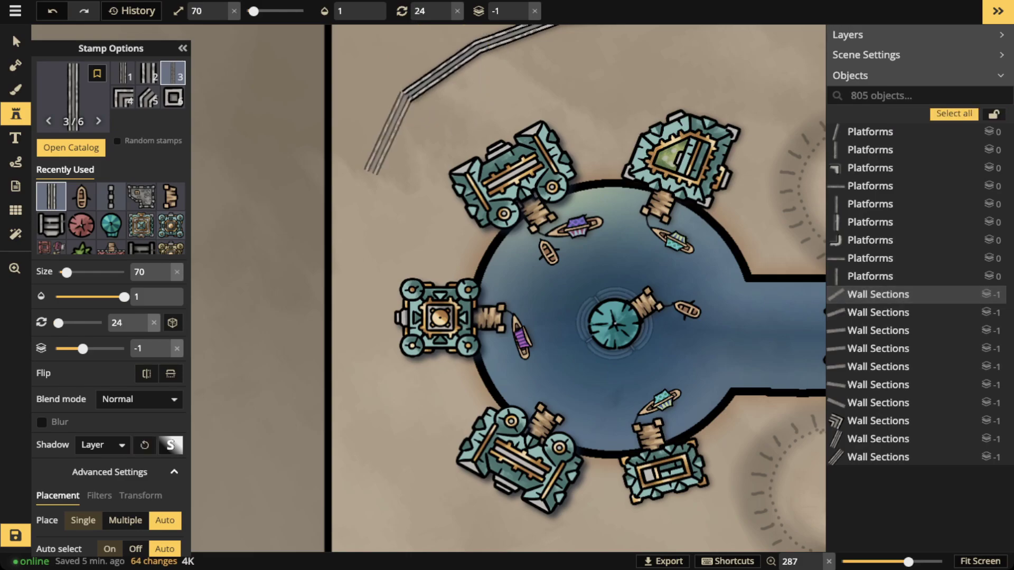
left_click(389, 133)
key("Escape")
scroll(364, 221, "down", 5)
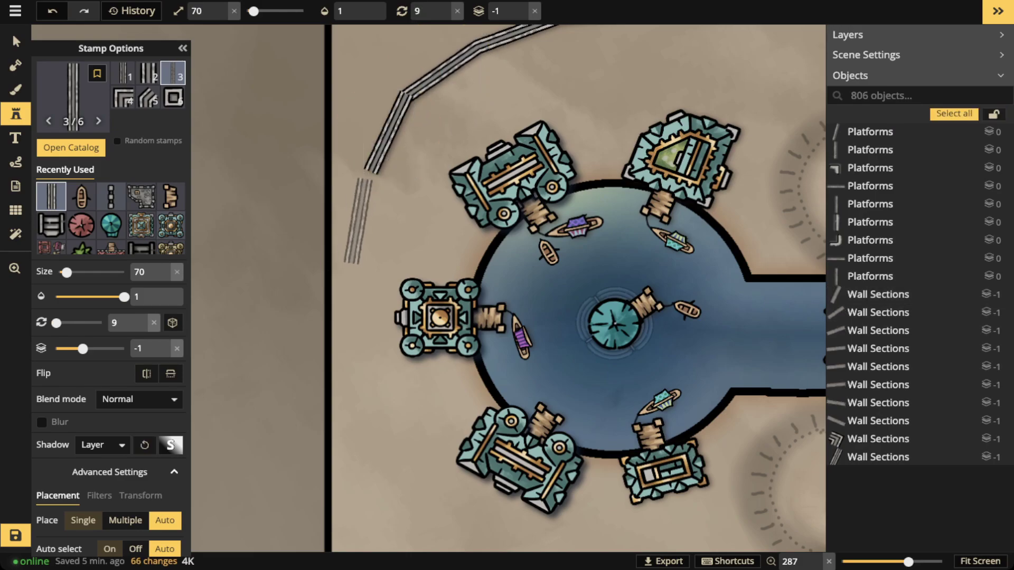
left_click(360, 211)
key("Escape")
Add a wall section beside the westernmost mansion and rotate it to 4, joining the section above.
scroll(360, 296, "down", 5)
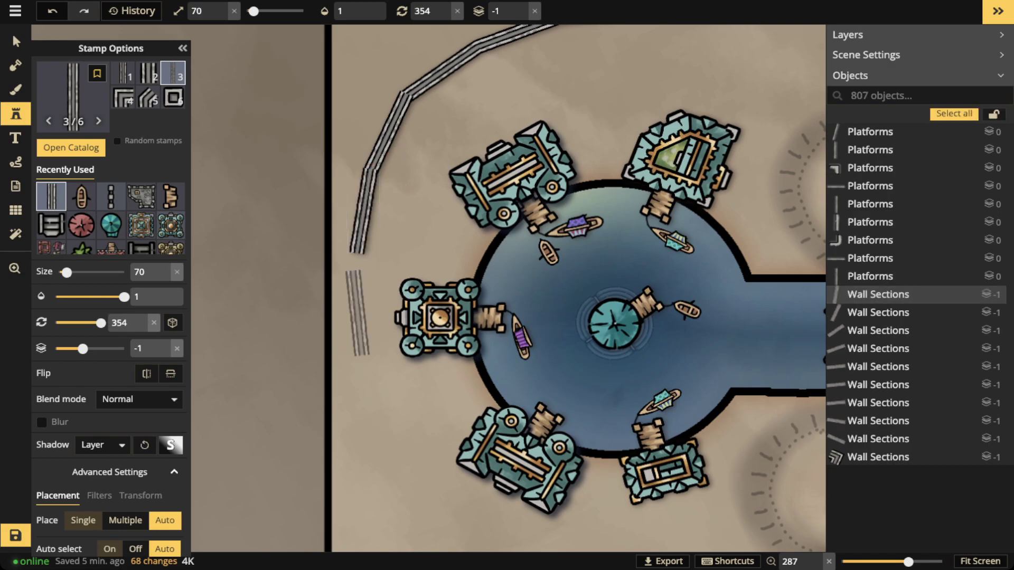
left_click(360, 296)
scroll(360, 295, "up", 1)
scroll(358, 294, "up", 1)
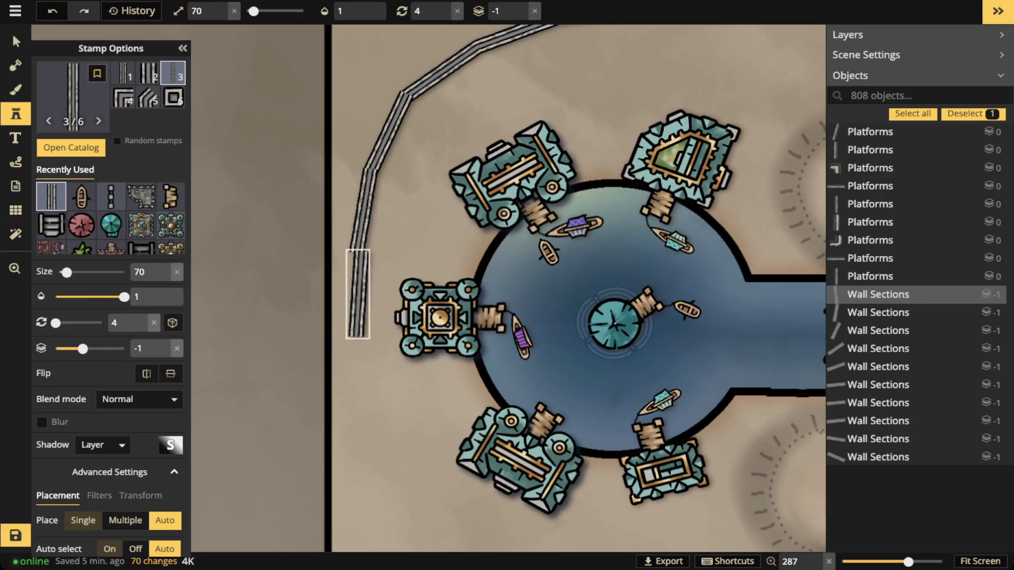
key("Escape")
Continue the western wall southward with two straight sections at rotation 349.
left_click_drag(572, 339, 510, 151)
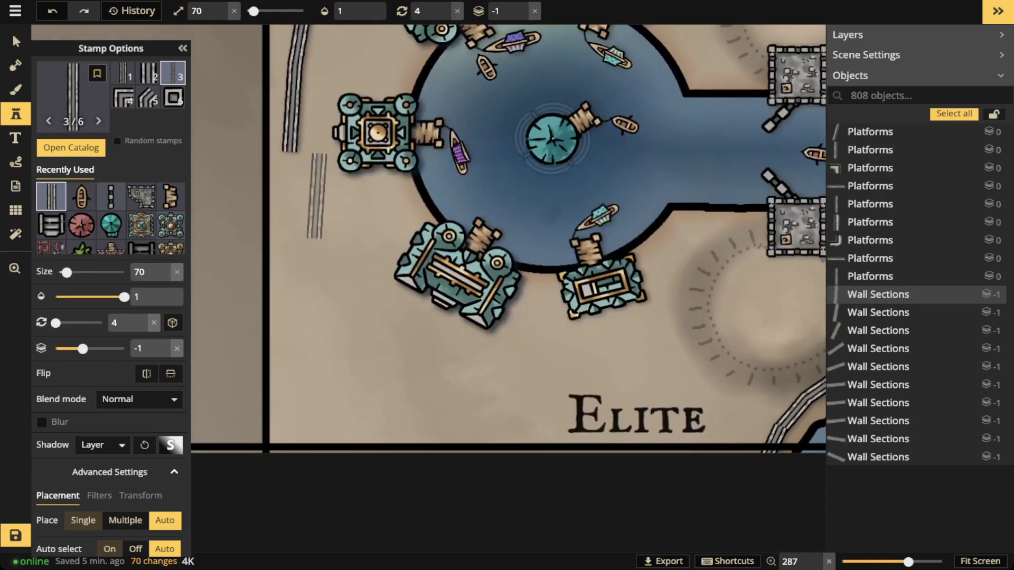
scroll(312, 194, "down", 3)
left_click(300, 193)
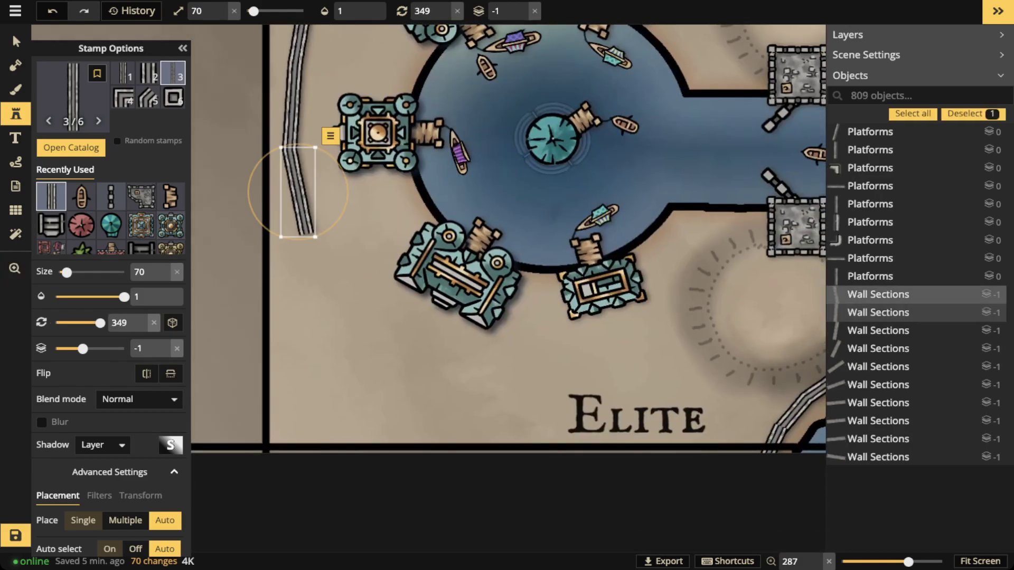
key("Escape")
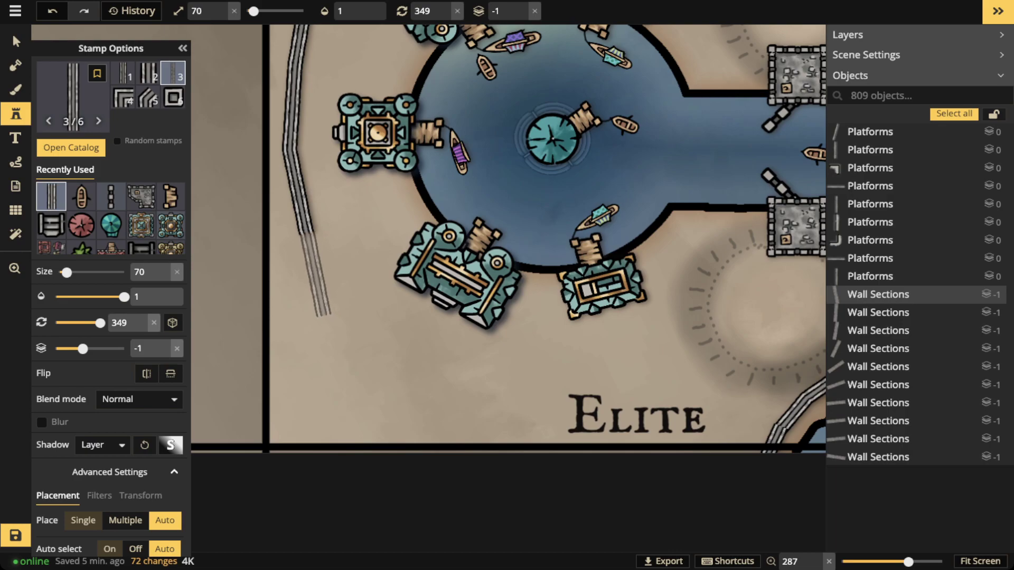
left_click(320, 276)
key("Escape")
Curve the wall around the southwestern mansion with sections at rotations 319 and 289.
scroll(354, 343, "down", 2)
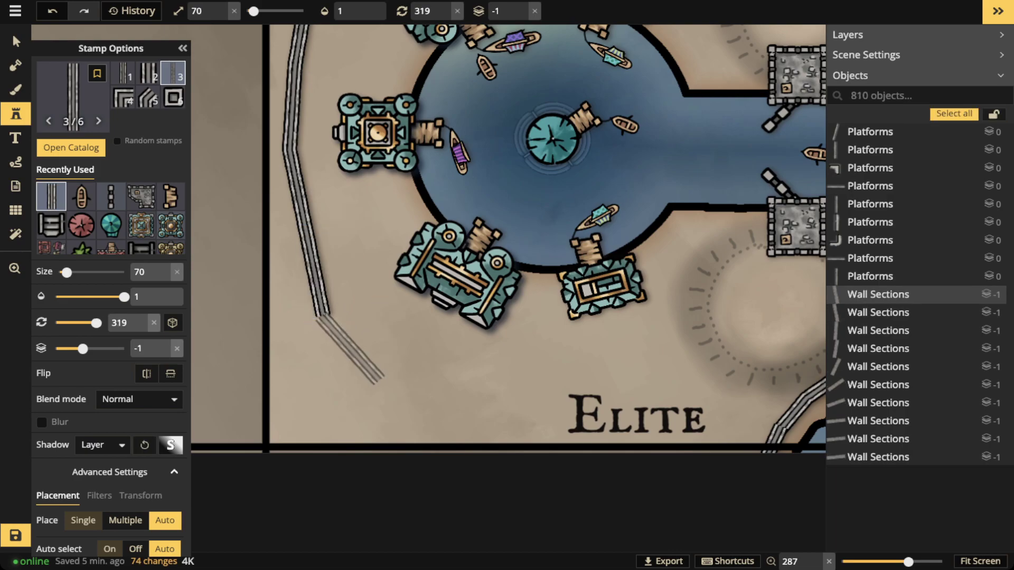
left_click(351, 342)
key("Escape")
scroll(420, 394, "down", 2)
left_click(420, 392)
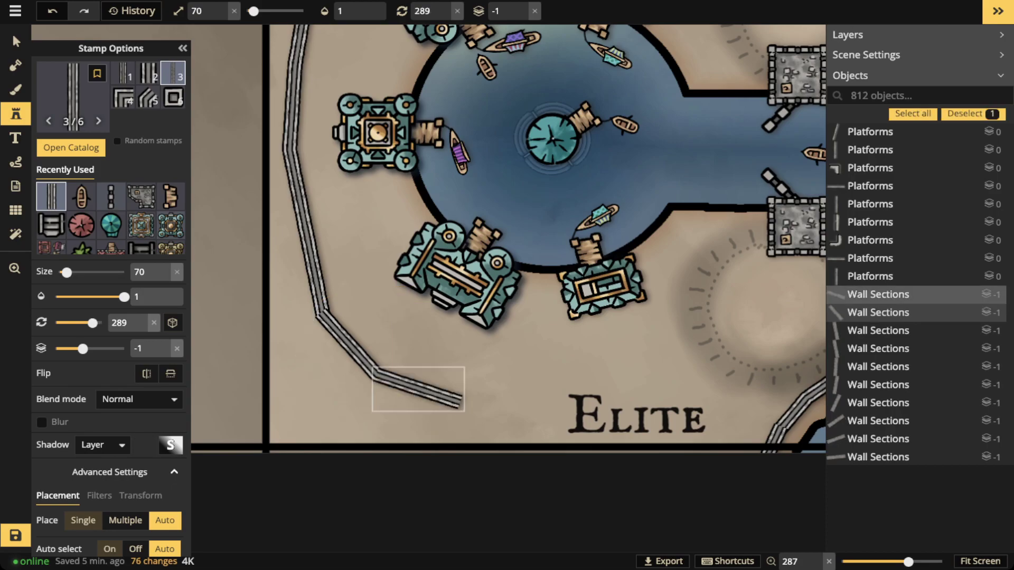
key("Escape")
Finish the wall across the map's bottom border near the Elite label with sections at rotations 304 and 319.
scroll(483, 417, "up", 1)
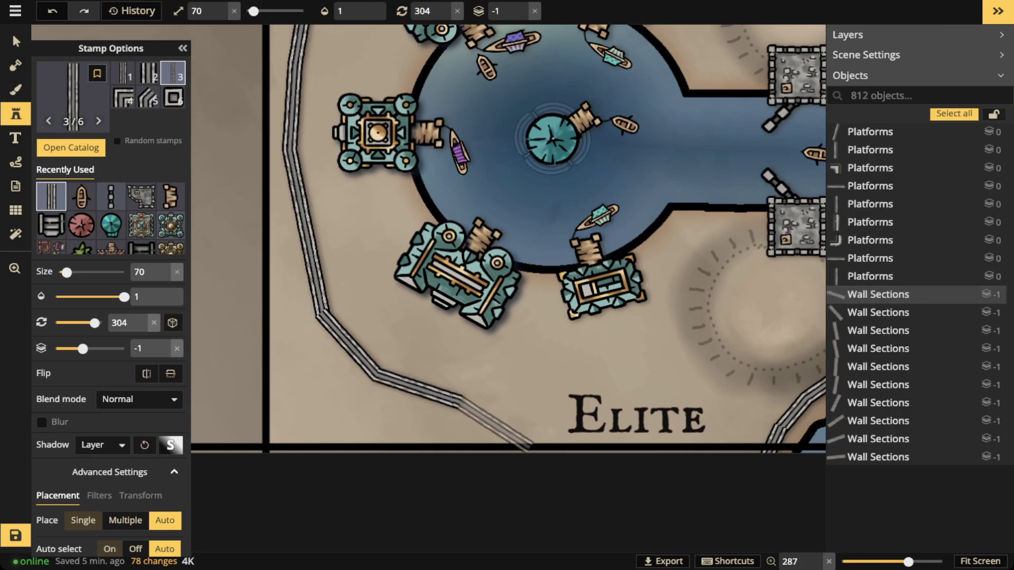
left_click(493, 423)
key("Escape")
scroll(493, 423, "up", 1)
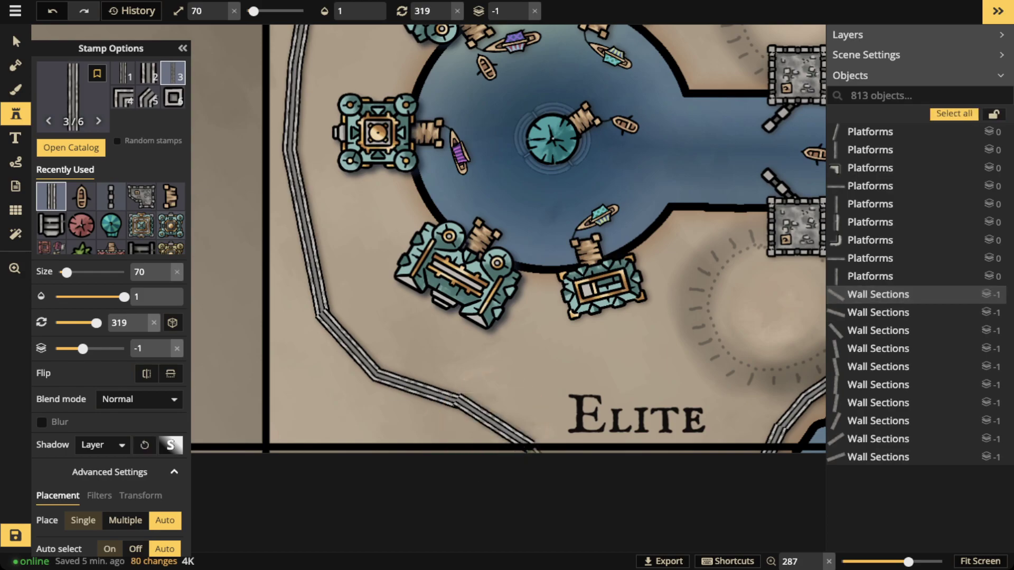
left_click(558, 476)
key("Escape")
Switch from stamping to object selection and save the map.
scroll(486, 236, "down", 3)
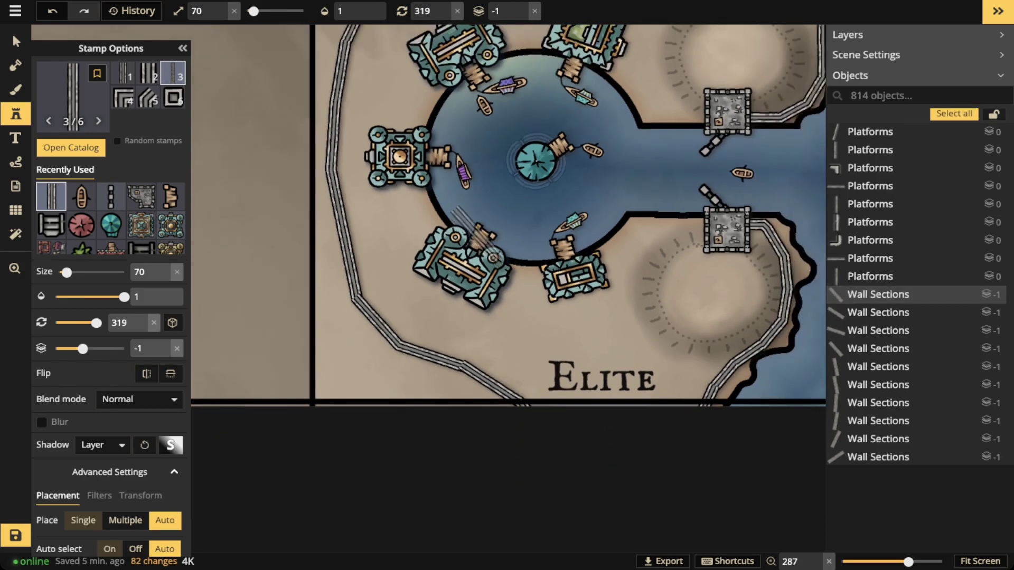
scroll(687, 185, "down", 1)
scroll(530, 178, "down", 2)
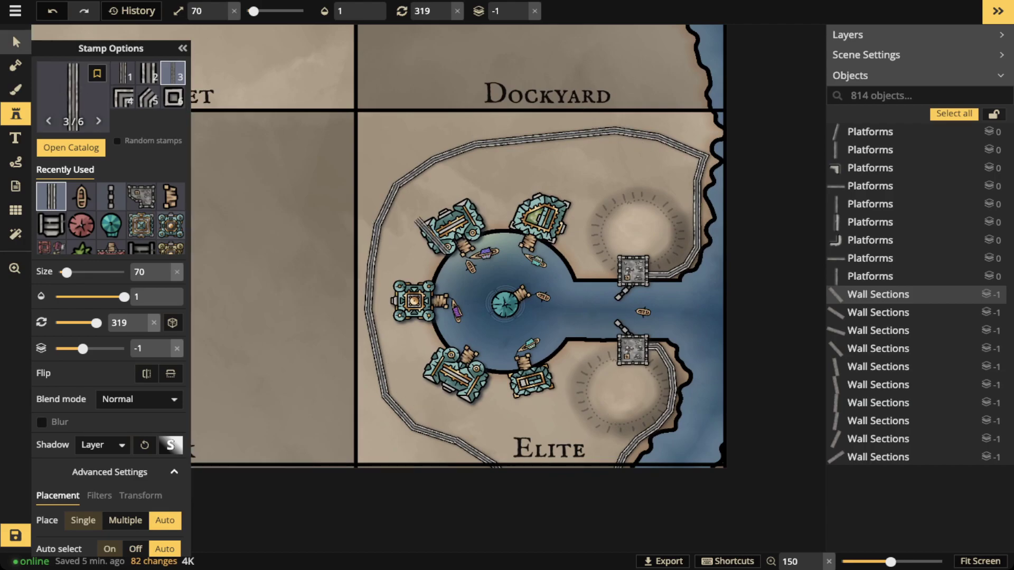
left_click(15, 41)
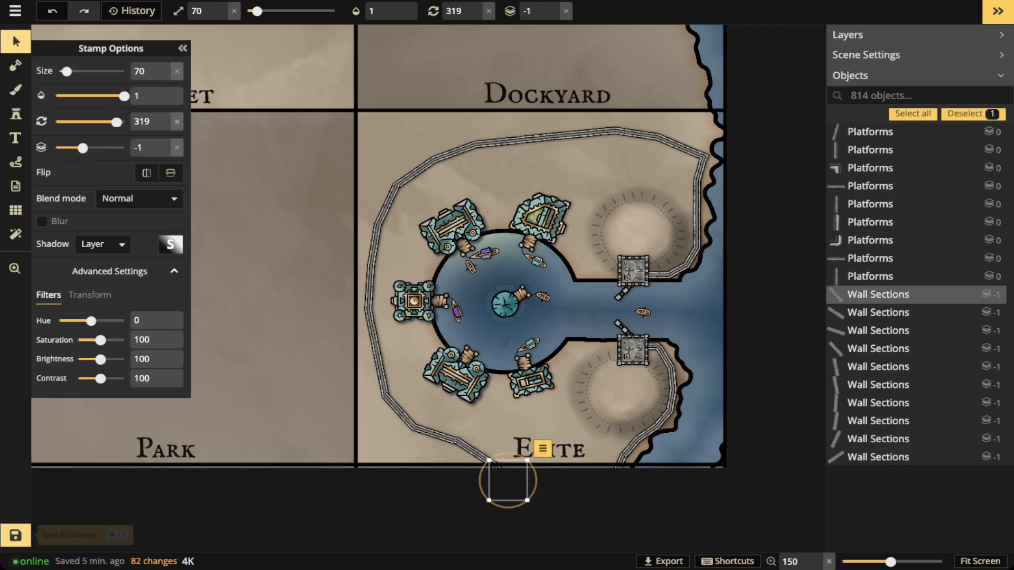
key("ctrl+s")
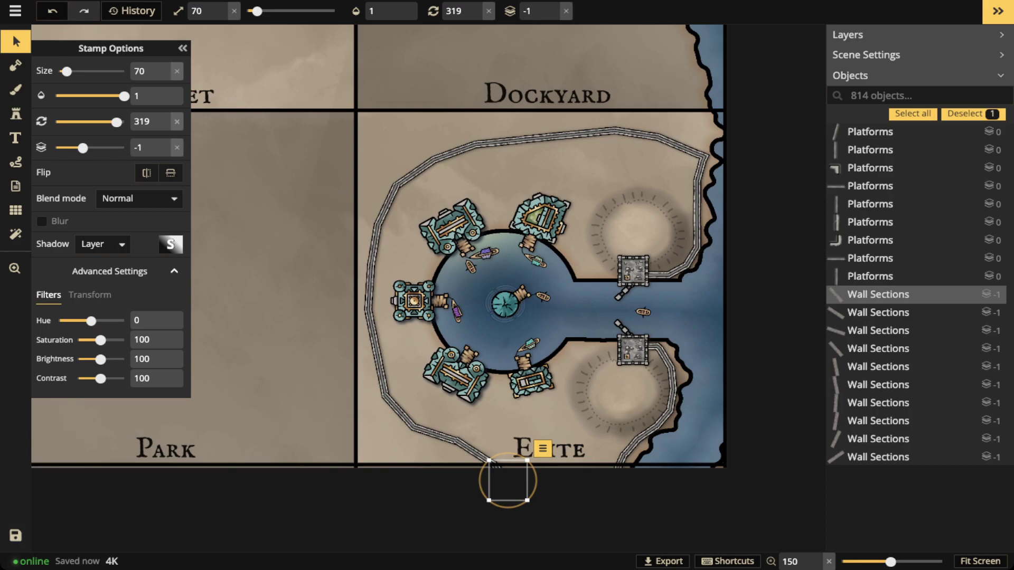
left_click(16, 42)
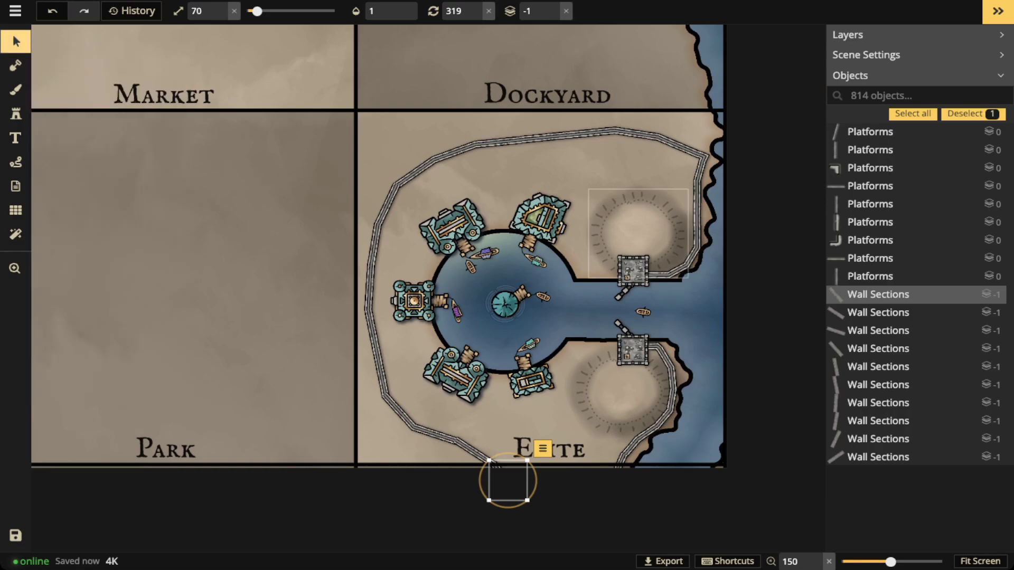
Examine the walled Elite district up close, checking the harbour, the channel gate and the northern hill group.
scroll(581, 263, "up", 3)
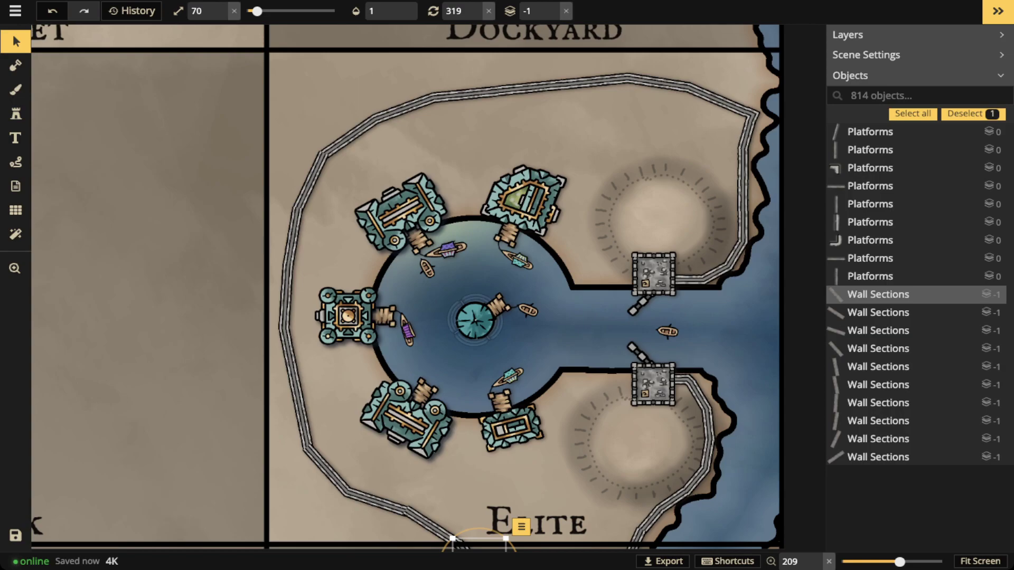
scroll(567, 170, "up", 1)
key("space")
left_click_drag(568, 170, 446, 164)
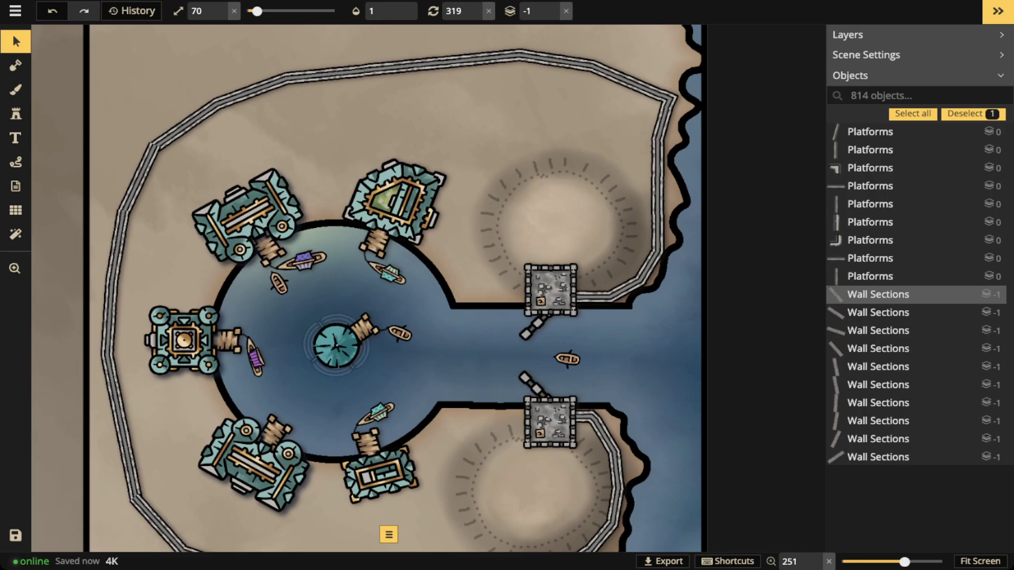
scroll(524, 209, "up", 3)
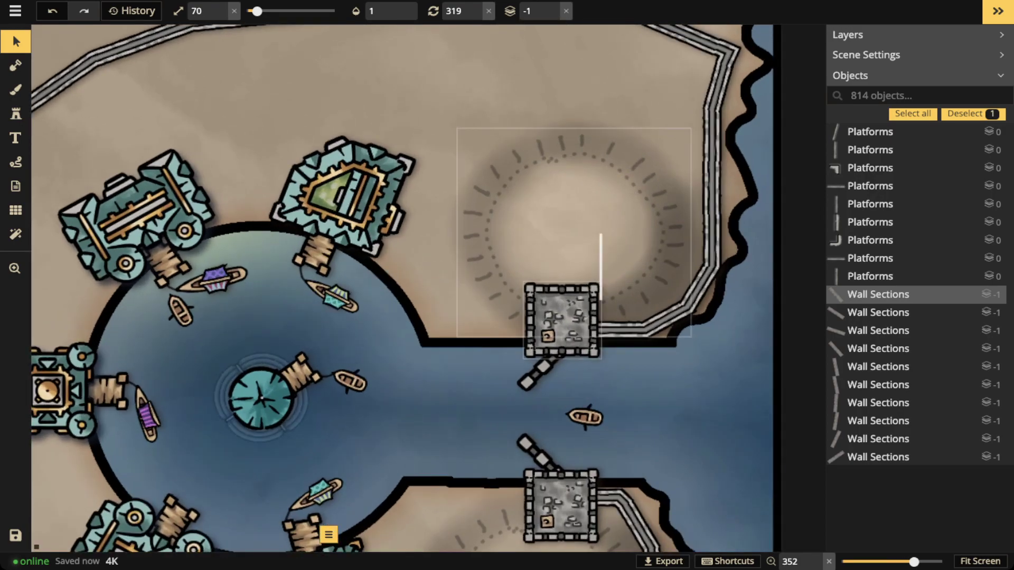
left_click(589, 211)
scroll(588, 211, "up", 3)
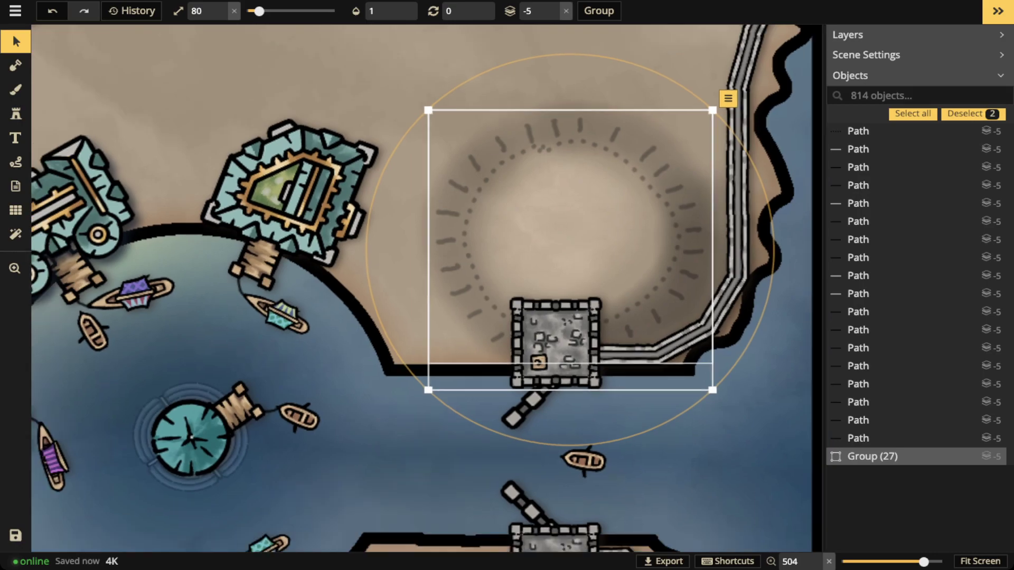
scroll(507, 200, "down", 1)
left_click_drag(507, 199, 447, 176)
key("Escape")
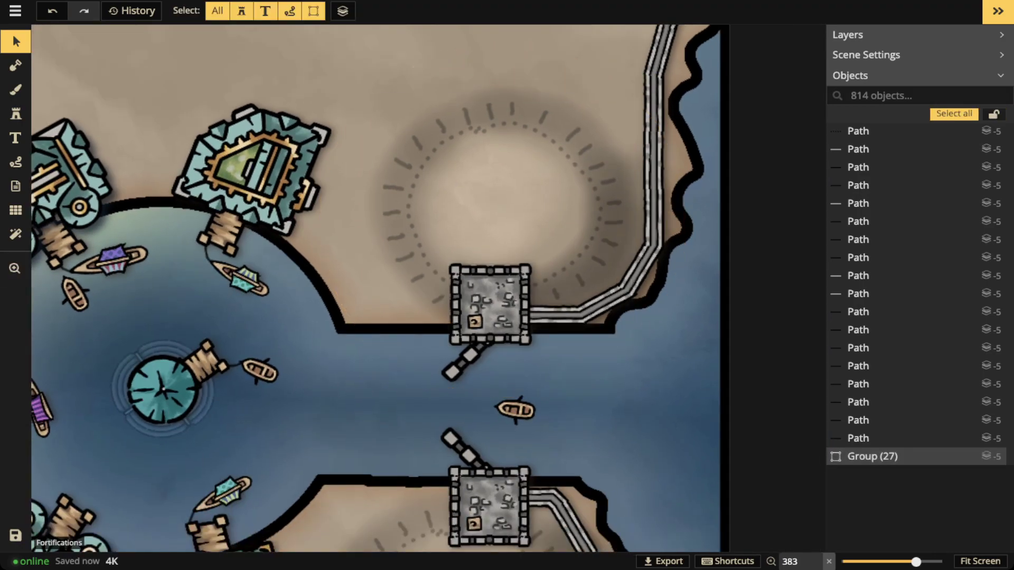
scroll(614, 386, "down", 2)
left_click(16, 114)
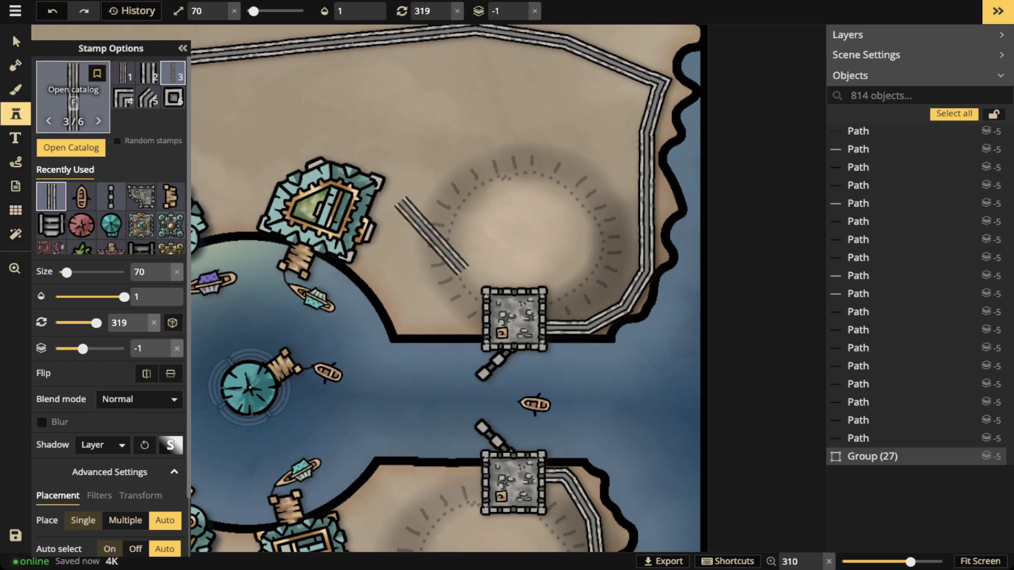
left_click(16, 42)
Reduce the wooden dock beneath the northeastern harbour mansion to size 90 and nudge it slightly.
scroll(261, 251, "up", 1)
left_click(302, 259)
key("bracketleft")
left_click_drag(302, 259, 301, 262)
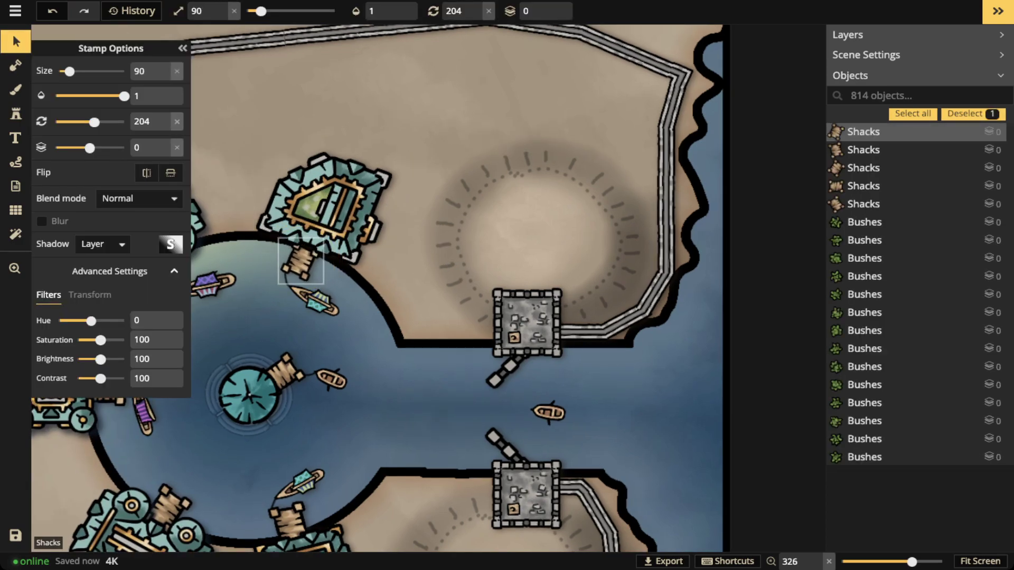
left_click(248, 322)
Reduce the docks of the northwestern, western and southwestern harbour mansions to size 90.
left_click_drag(248, 322, 422, 295)
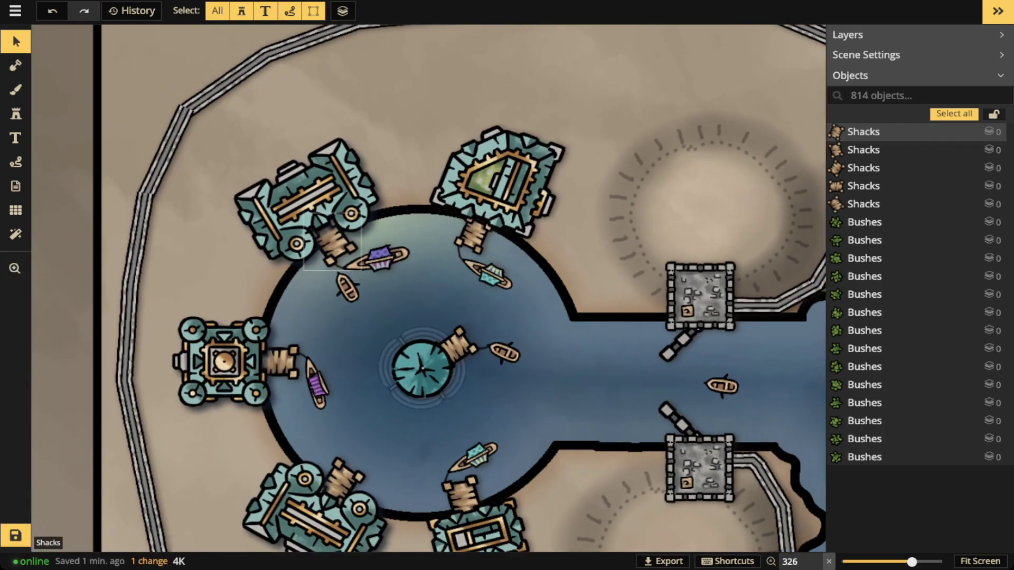
left_click(329, 241)
scroll(330, 241, "down", 1)
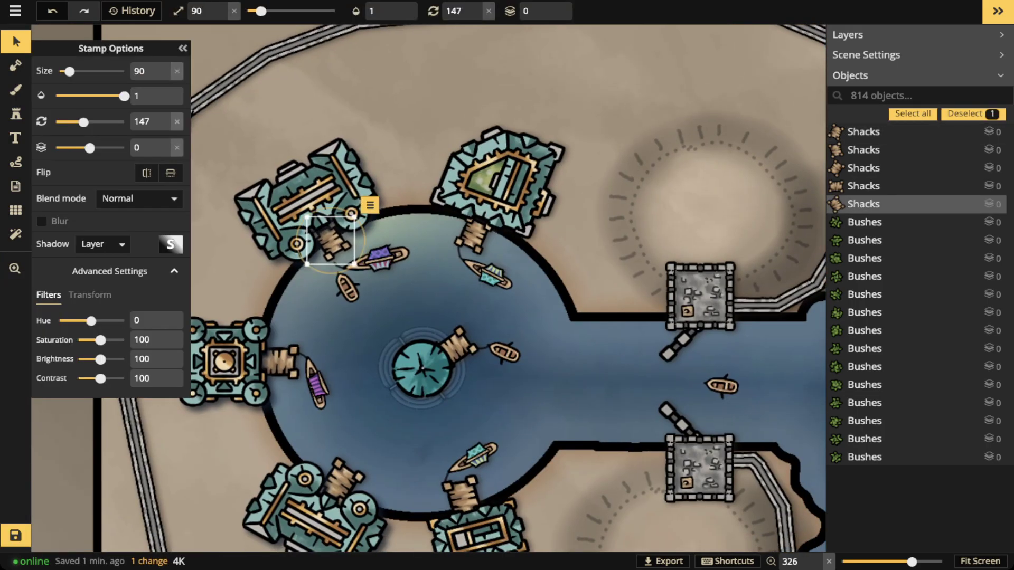
left_click(307, 309)
left_click(280, 362)
key("bracketleft")
key("bracketleft")
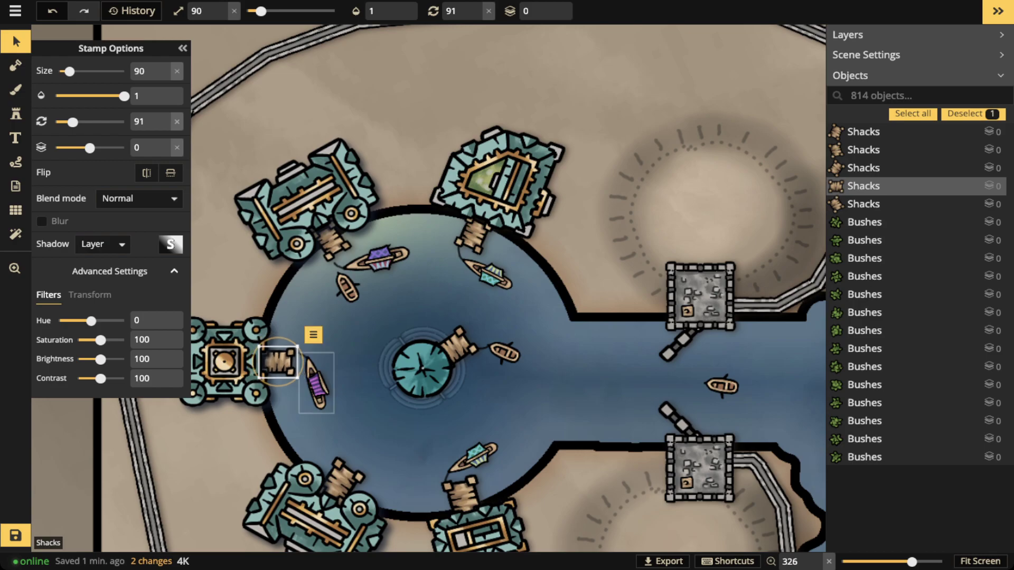
left_click(341, 483)
scroll(341, 483, "down", 2)
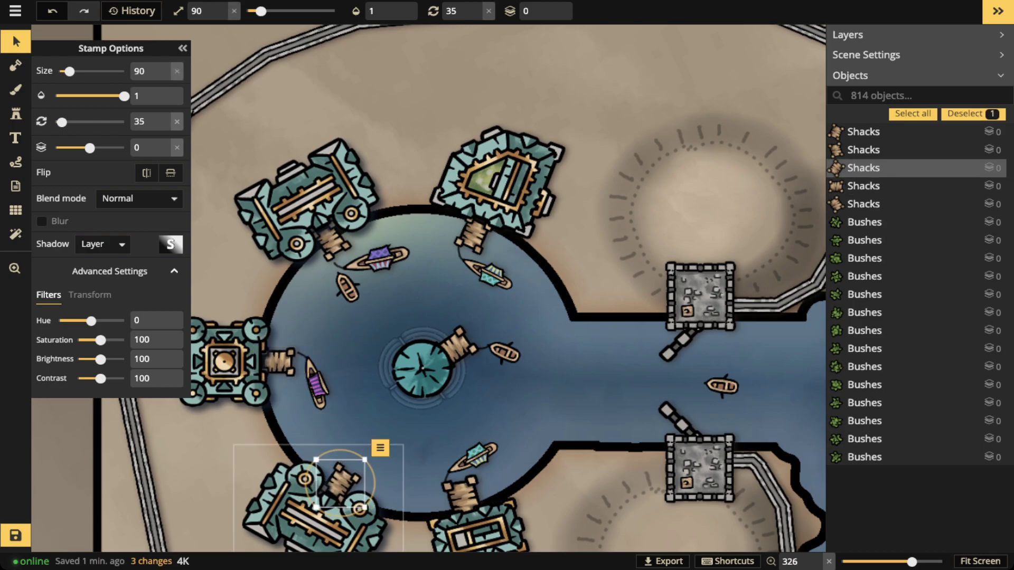
Reduce the dock of the southeastern harbour mansion to size 90 and nudge it slightly.
left_click(447, 476)
left_click(461, 494)
key("bracketleft")
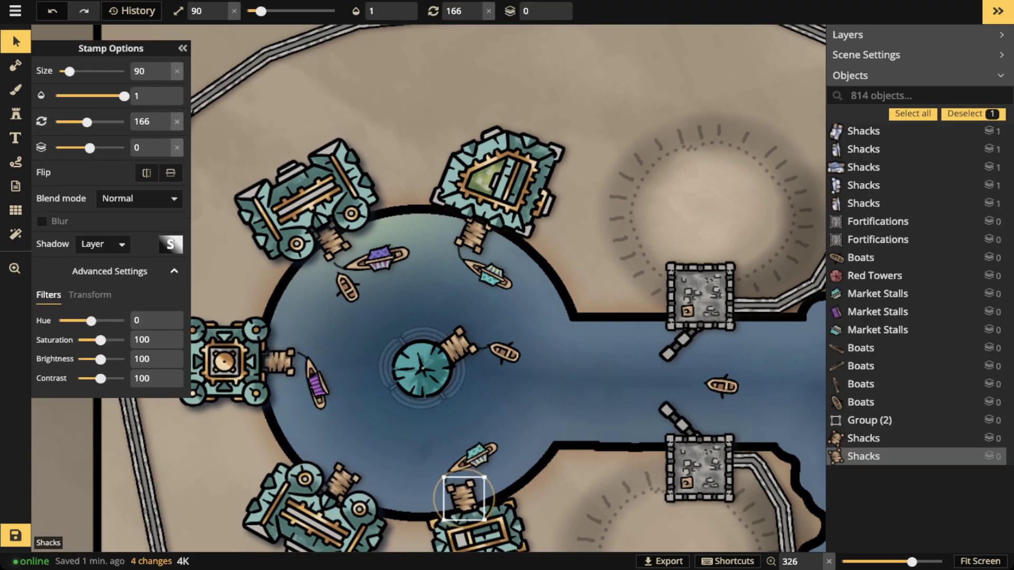
left_click_drag(462, 495, 465, 493)
key("Escape")
Nudge the wooden dock slightly closer to the round teal tower in the centre of the harbour.
scroll(472, 271, "down", 2)
key("space")
left_click_drag(473, 272, 473, 257)
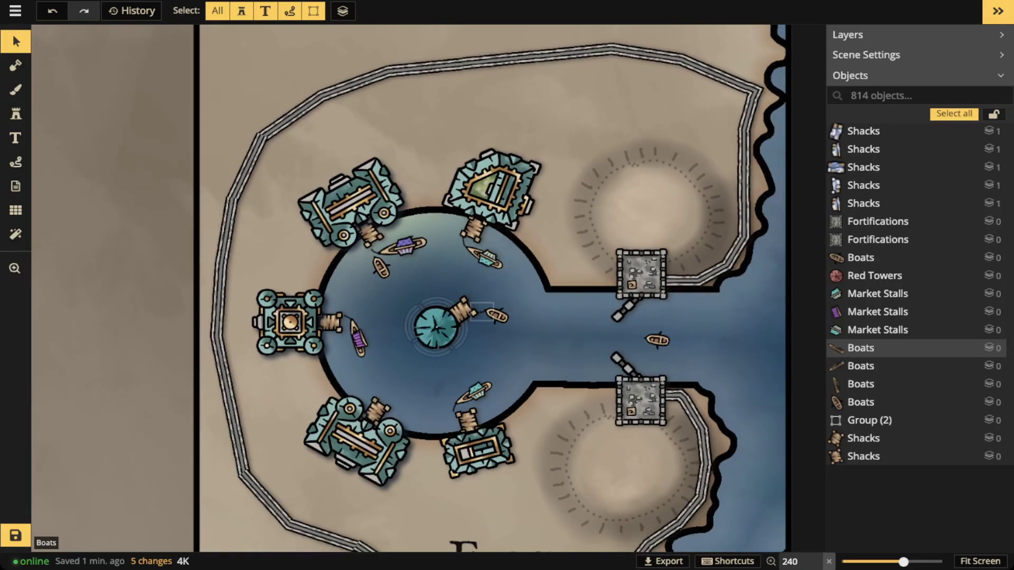
left_click(460, 313)
left_click_drag(460, 312, 458, 311)
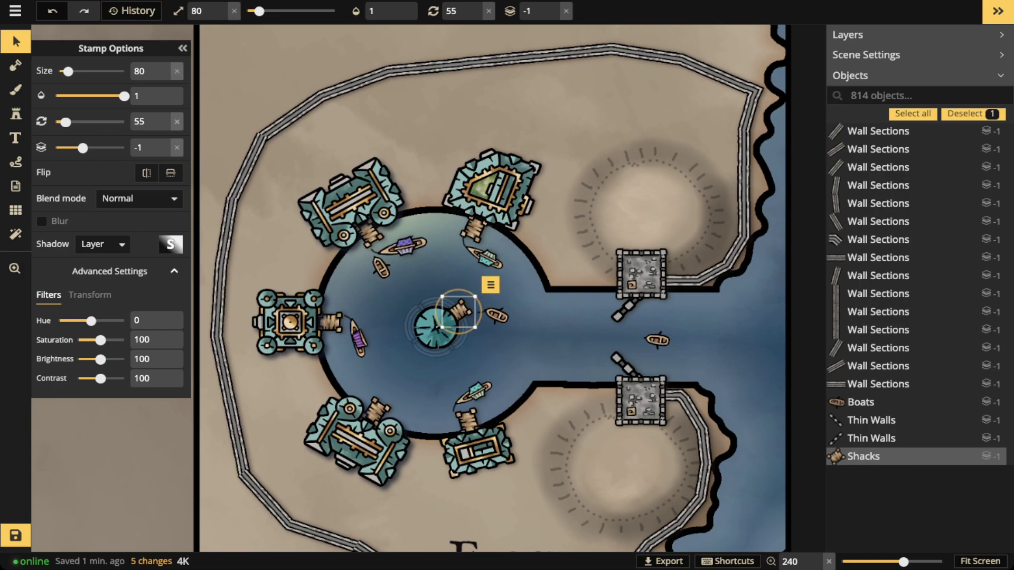
key("Escape")
Examine the Elite district's overall layout and the existing streets in the Theater district.
scroll(411, 288, "down", 3)
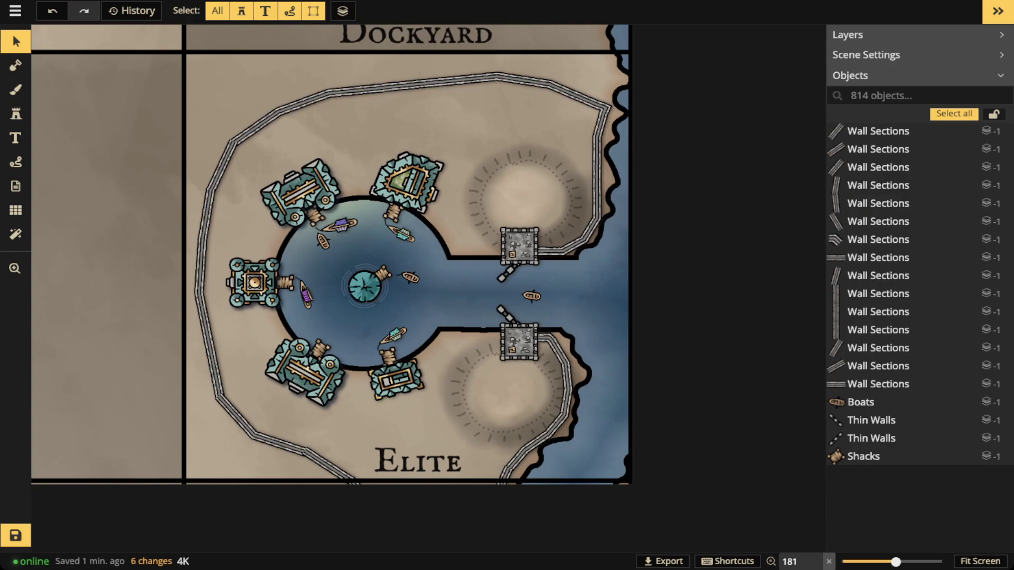
scroll(412, 248, "up", 2)
key("space")
left_click_drag(369, 243, 464, 228)
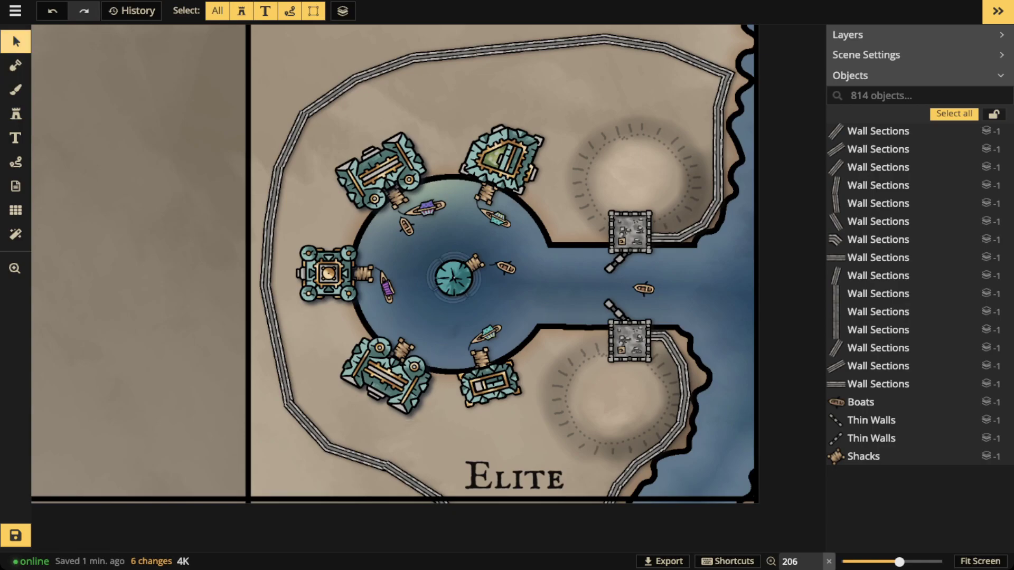
scroll(343, 371, "down", 1)
left_click_drag(369, 370, 386, 448)
key("space")
left_click_drag(132, 185, 824, 475)
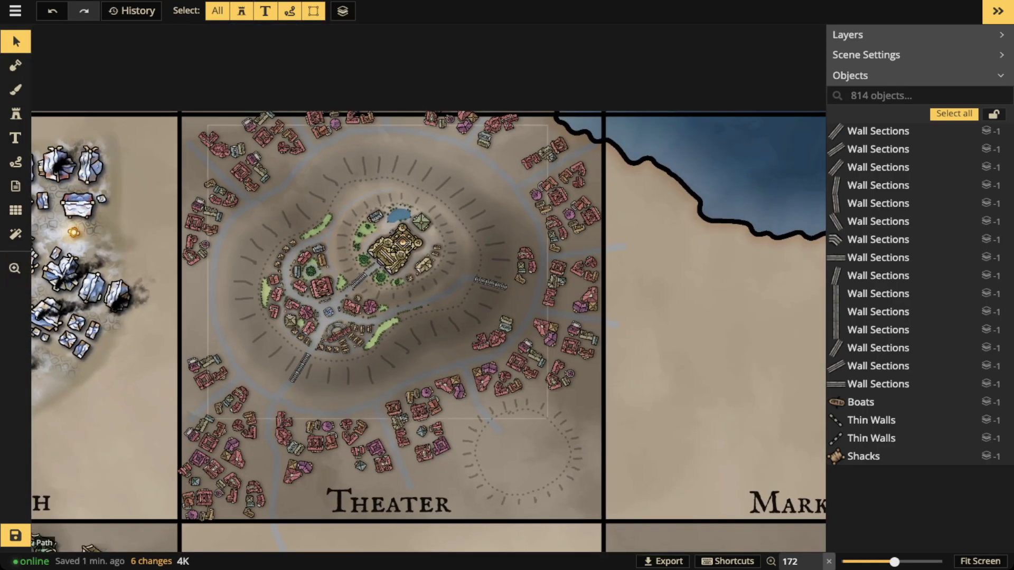
Draw a free-draw road of width 4.2 from the northern hill along the inside of Elite's northern and western wall to the south.
left_click(536, 296)
left_click(15, 162)
scroll(348, 341, "down", 2)
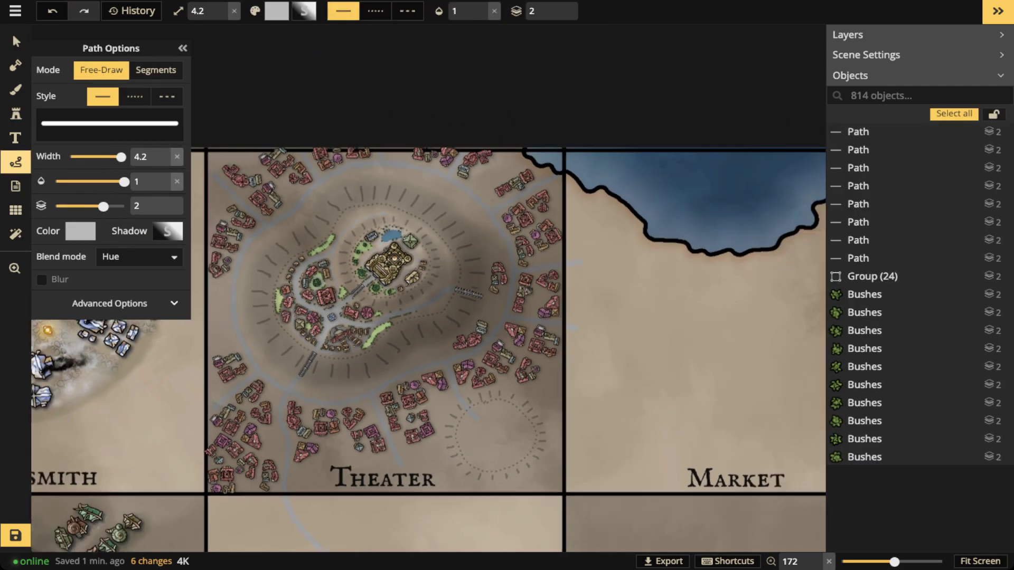
key("space")
left_click_drag(528, 422, 280, 247)
scroll(428, 288, "down", 4)
scroll(428, 288, "right", 6)
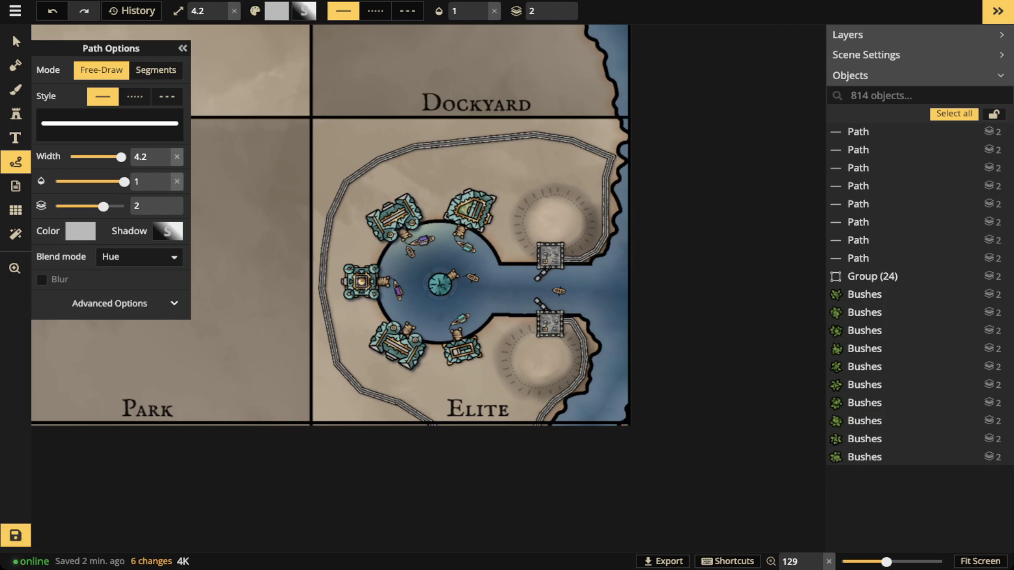
scroll(518, 163, "up", 5)
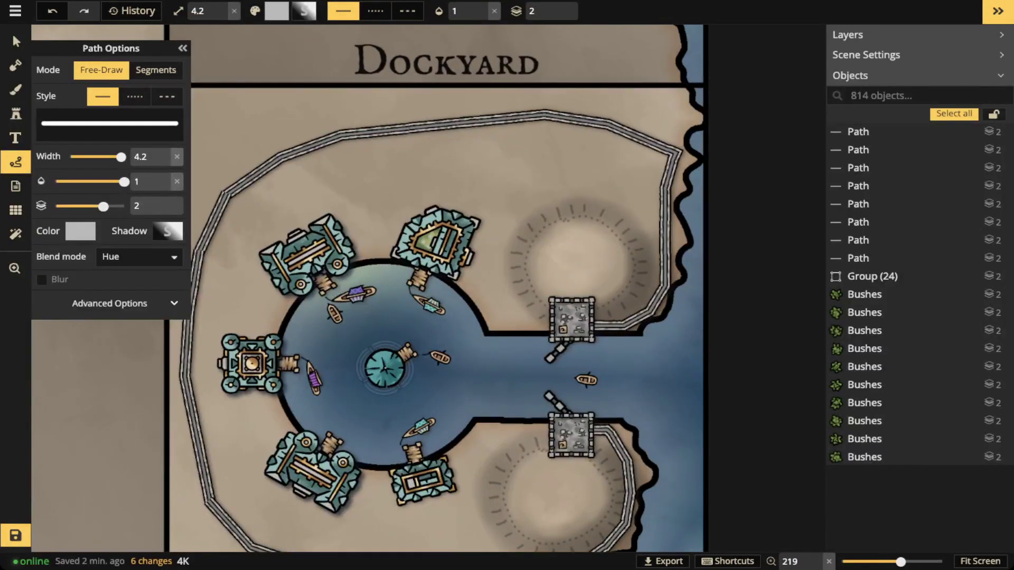
scroll(489, 199, "up", 1)
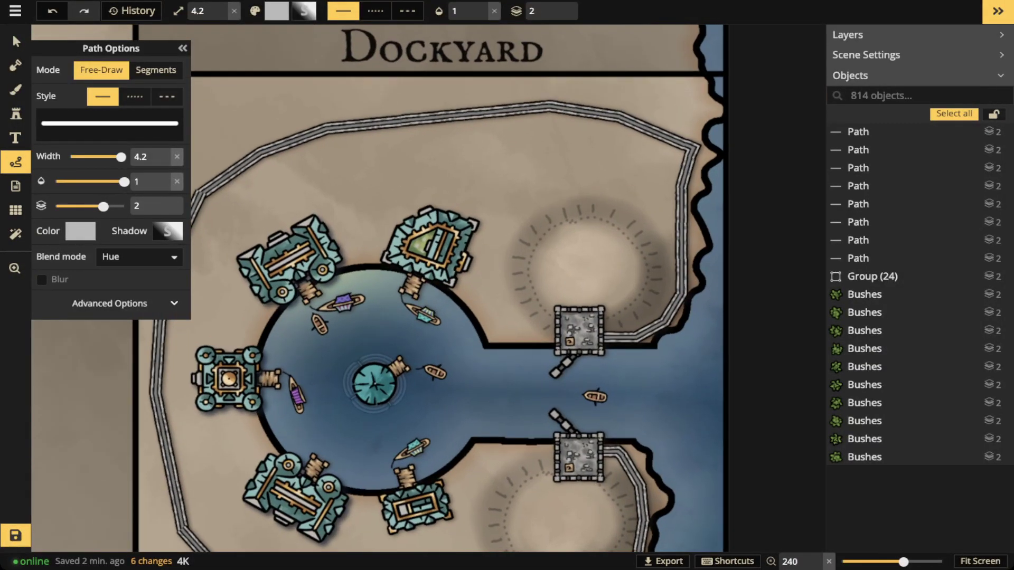
scroll(483, 248, "down", 1)
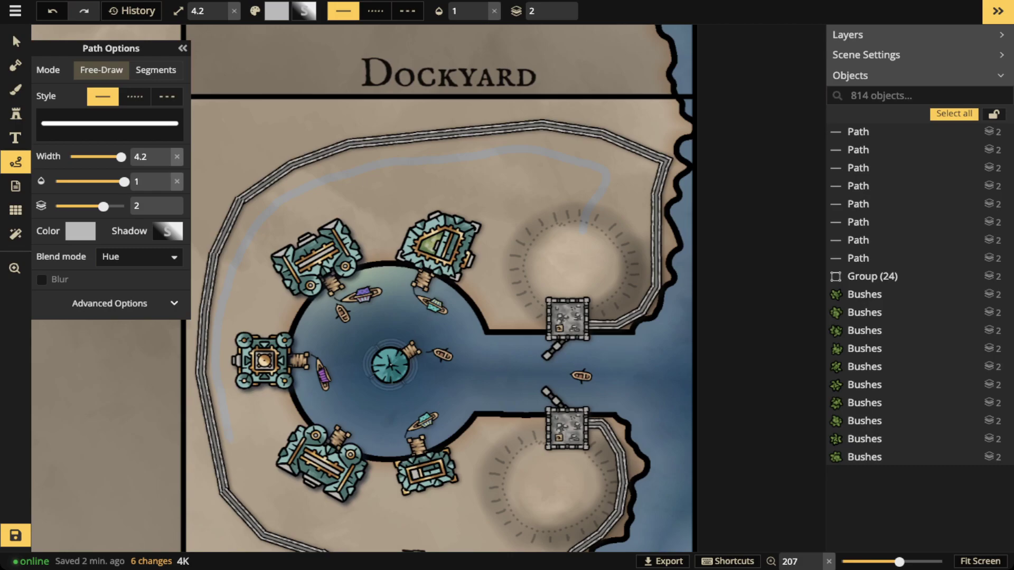
key("space")
mouse_move(355, 546)
left_mouse_down()
mouse_move(314, 398)
mouse_move(329, 329)
left_mouse_up()
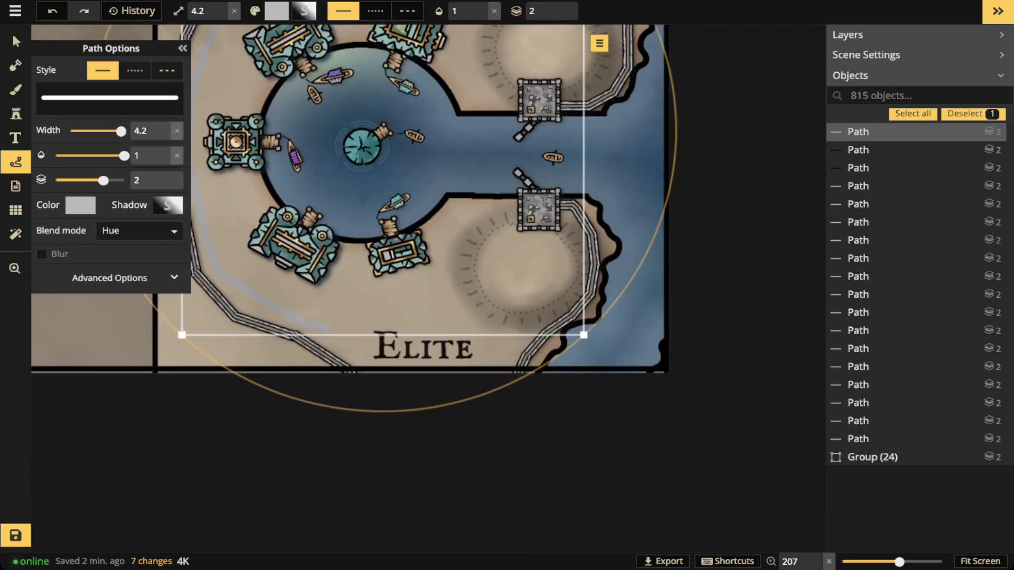
key("Escape")
Extend the Elite road to the map's southern border and branch it across the southern hill to the southern gate tower.
left_click_drag(371, 361, 379, 367)
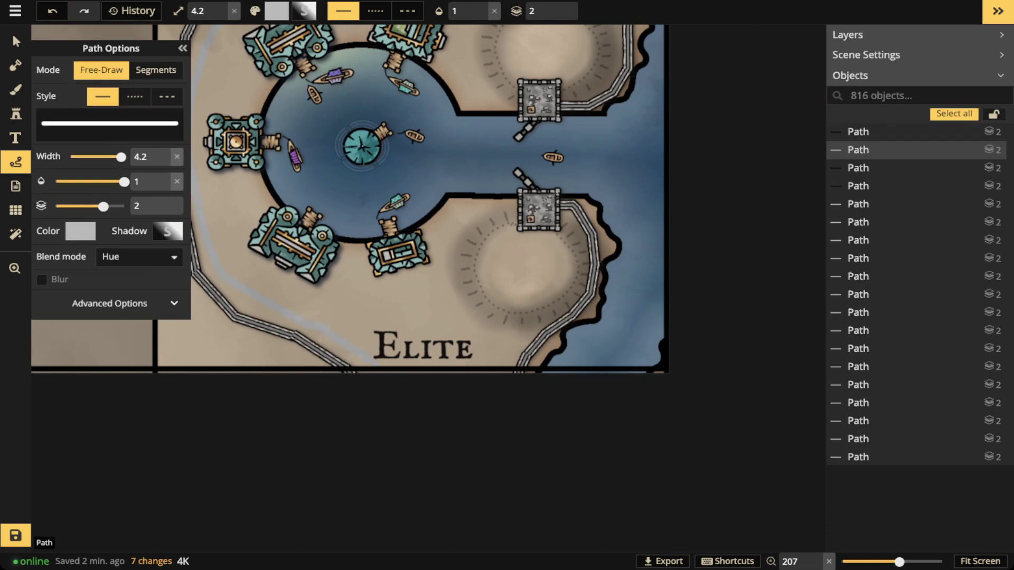
left_click_drag(494, 291, 467, 299)
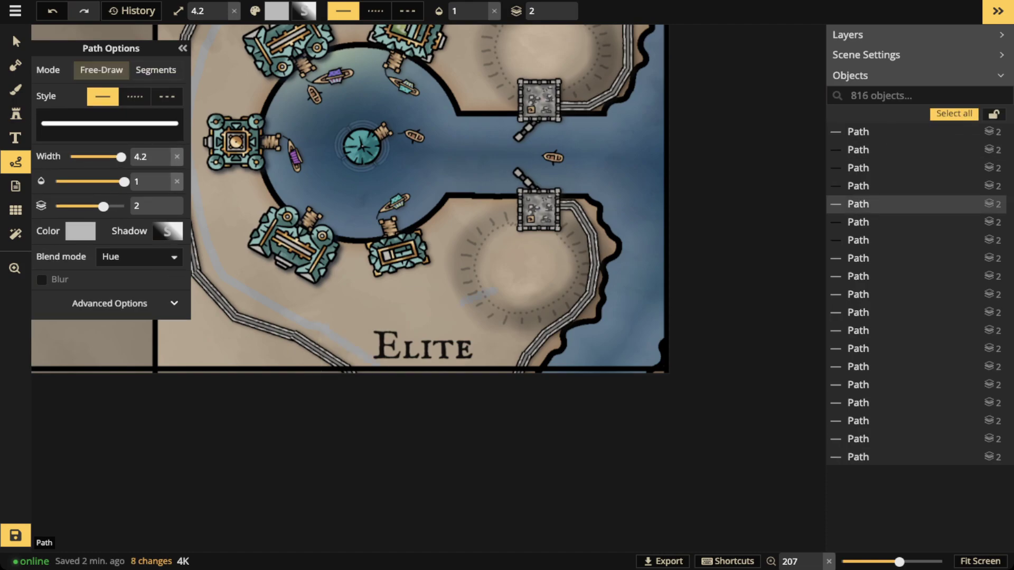
left_click_drag(356, 341, 352, 347)
key("Escape")
left_click_drag(488, 291, 520, 281)
left_click_drag(537, 232, 535, 395)
key("Escape")
key("space")
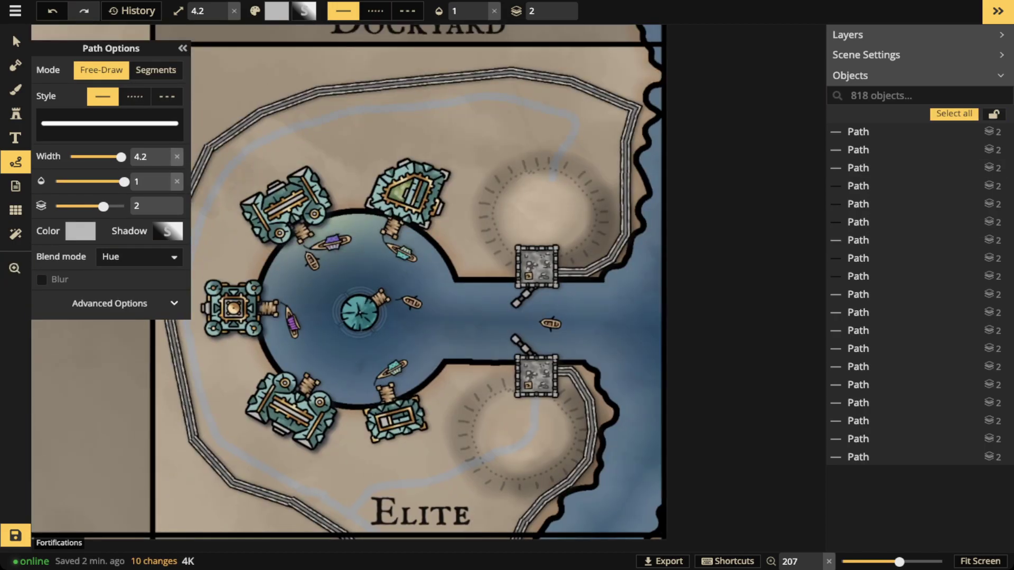
Continue the road across the northern hill down to the northern gate tower.
left_click_drag(551, 178, 551, 182)
left_click_drag(537, 242, 536, 244)
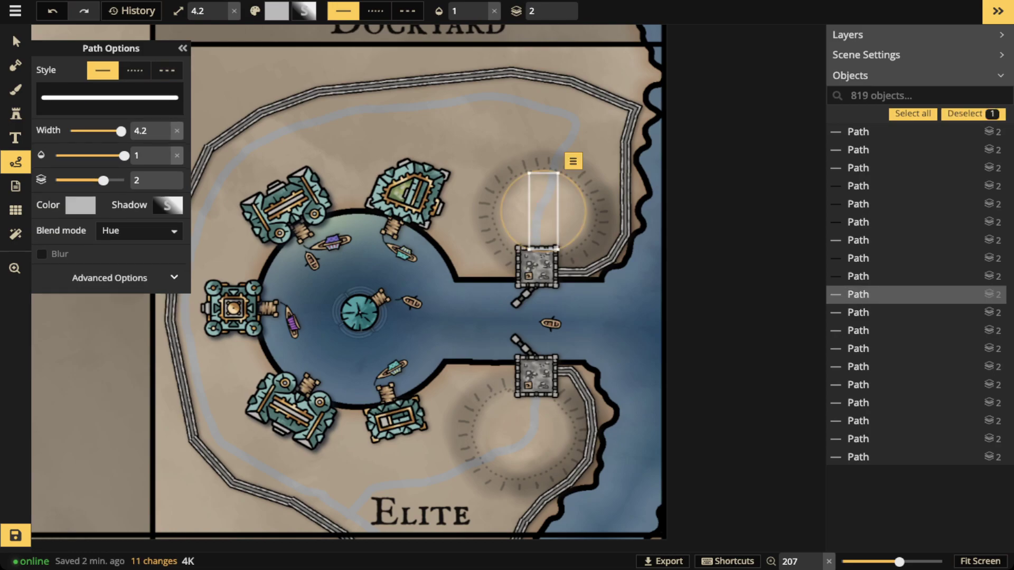
key("Escape")
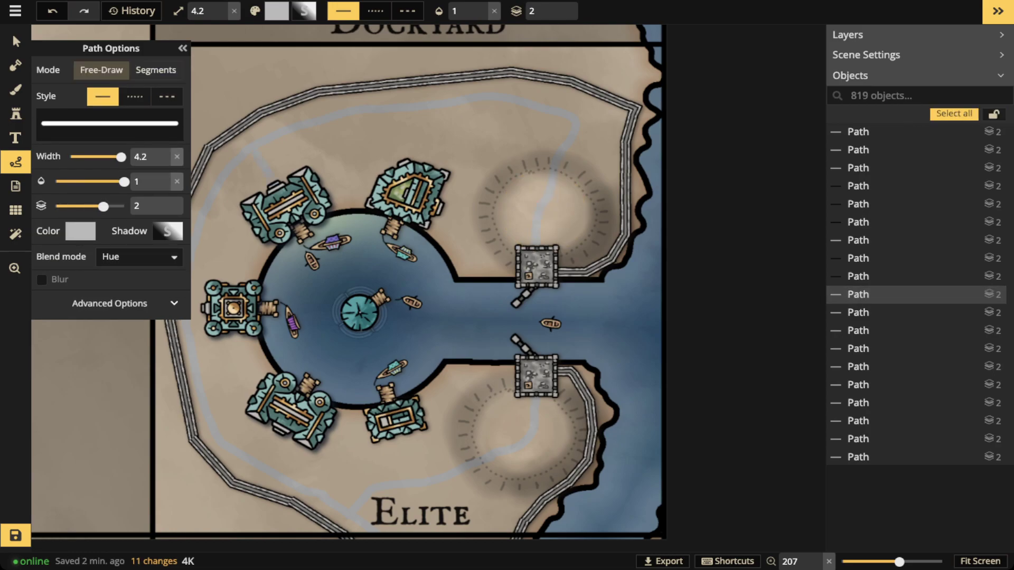
Draw branch paths from the ring road to the northwestern and northeastern harbour mansions.
left_click_drag(254, 150, 273, 179)
key("Escape")
left_click_drag(450, 212, 463, 180)
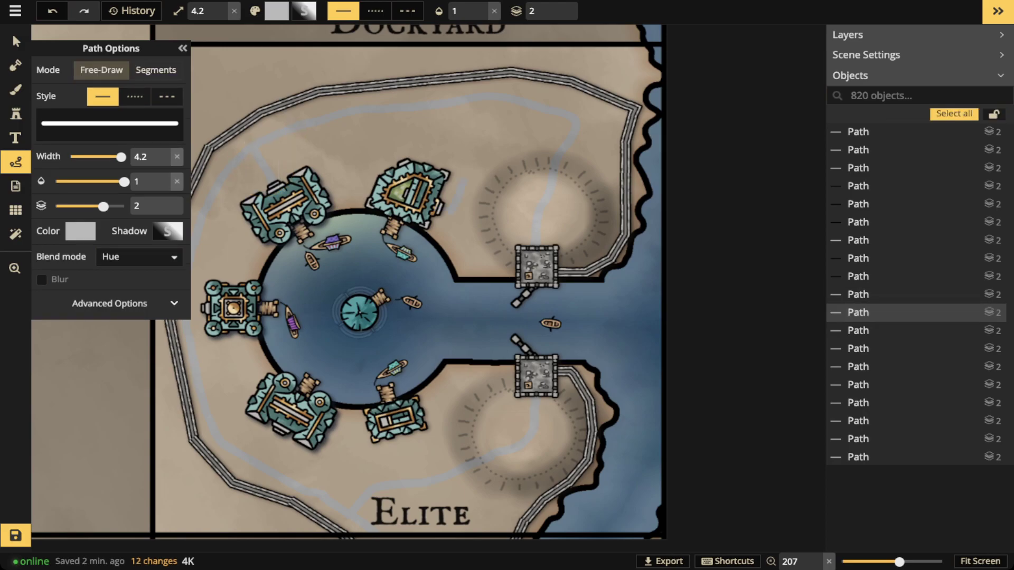
left_click_drag(404, 112, 404, 110)
Draw short branch paths connecting the western, southwestern and southeastern harbour mansions to the ring road.
key("space")
left_click_drag(386, 174, 565, 103)
left_click_drag(360, 238, 384, 237)
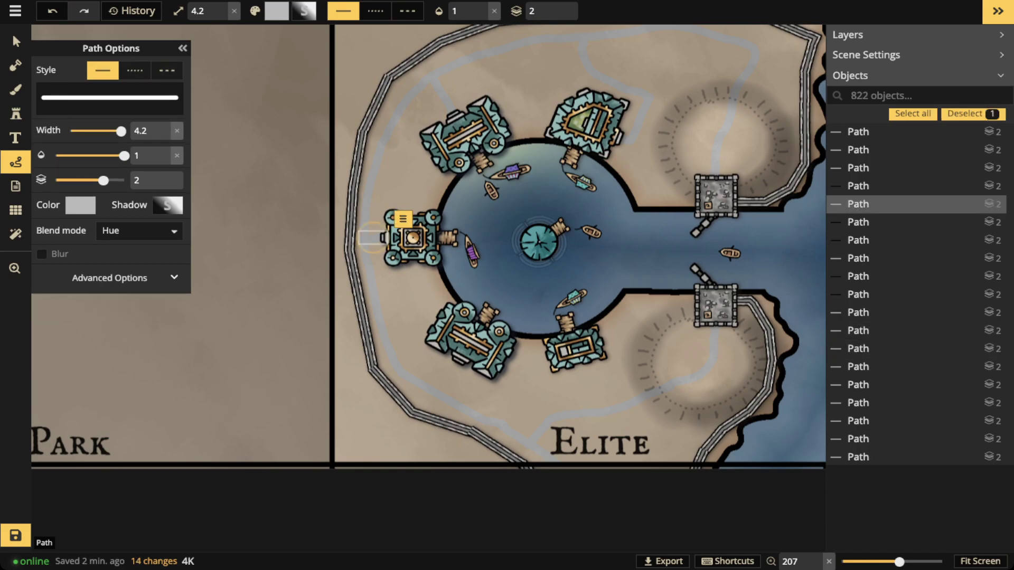
key("Escape")
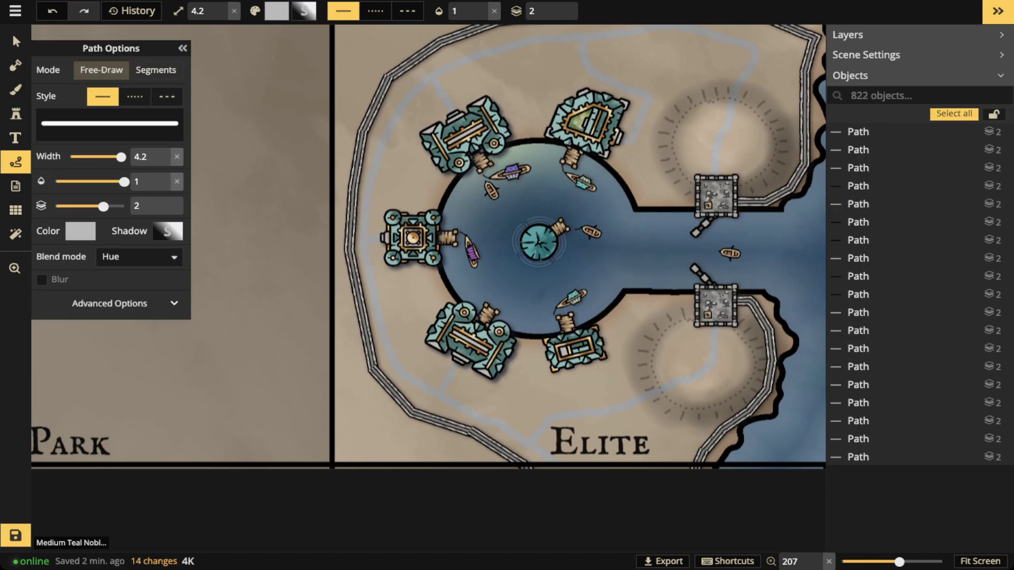
left_click_drag(454, 368, 455, 365)
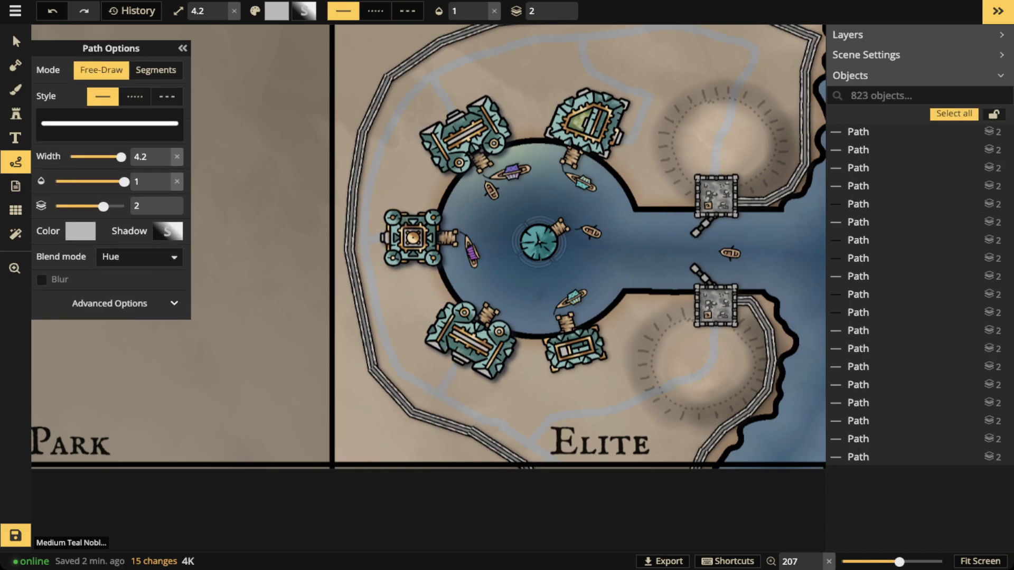
left_click(101, 70)
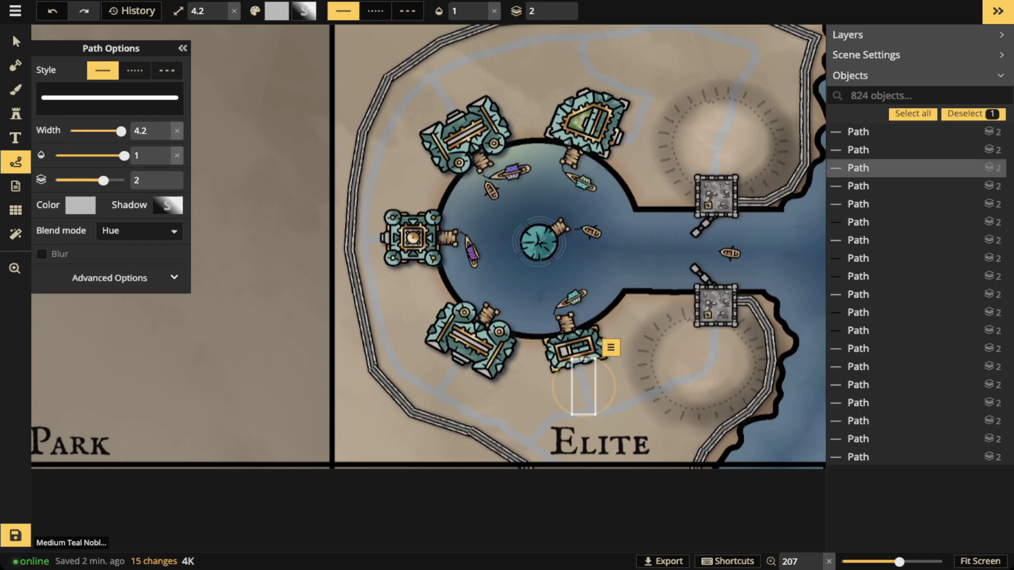
key("z")
Inspect the Elite district's road network and the open land between the wall and the harbour mansions.
scroll(428, 247, "down", 2)
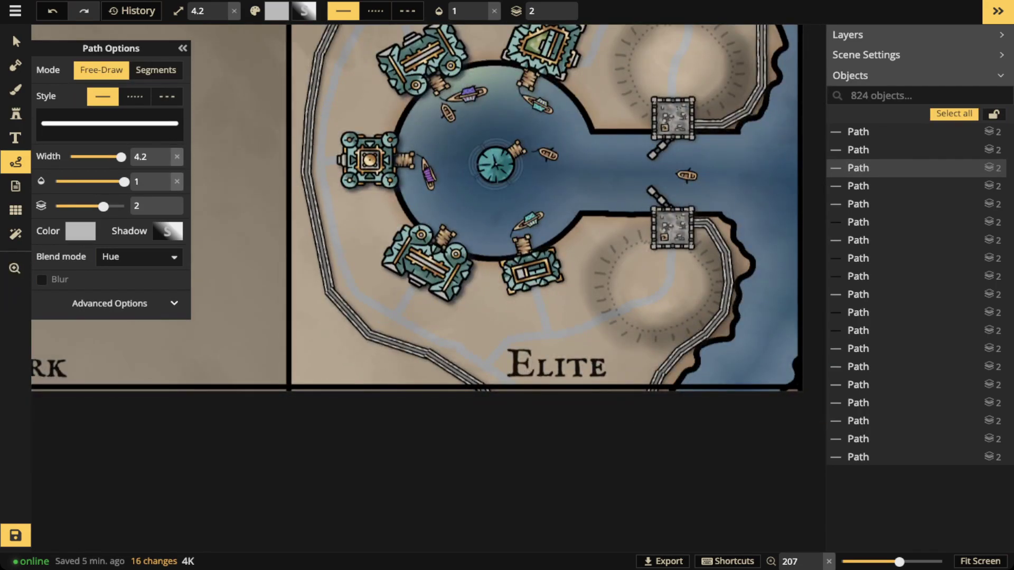
scroll(547, 154, "down", 1)
key("space")
left_click_drag(546, 153, 511, 246)
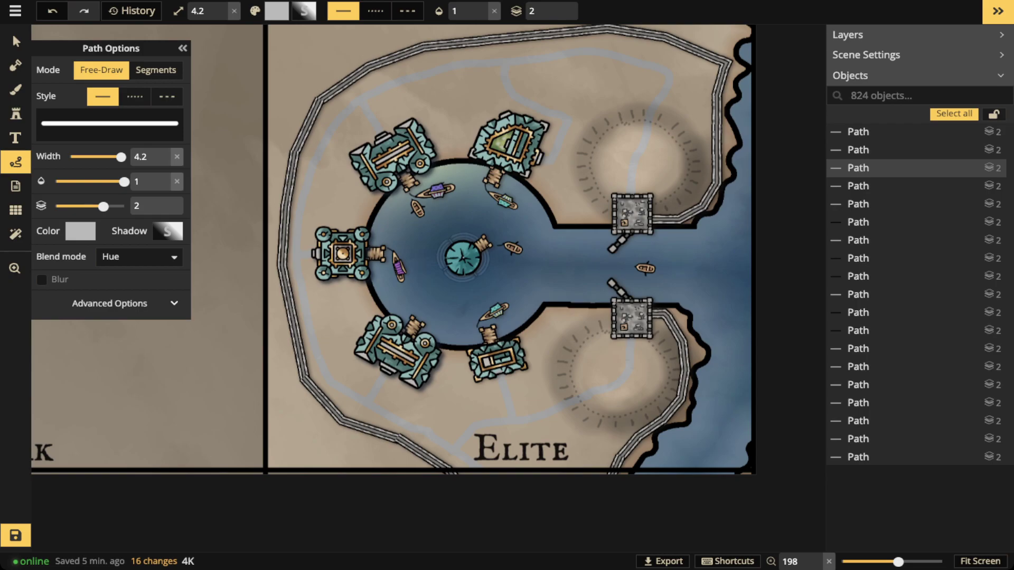
key("space")
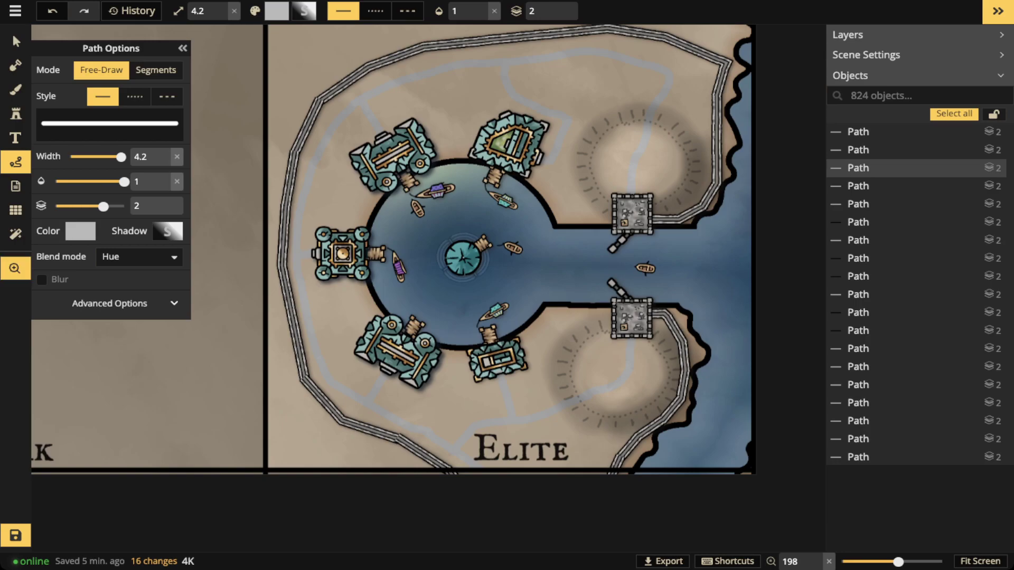
left_click_drag(462, 258, 461, 349)
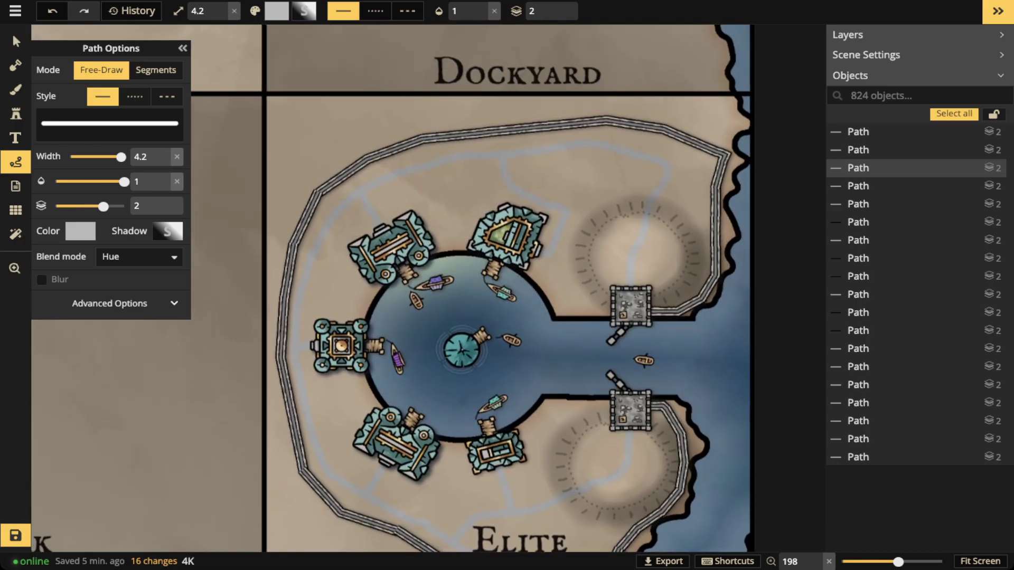
scroll(394, 253, "down", 6)
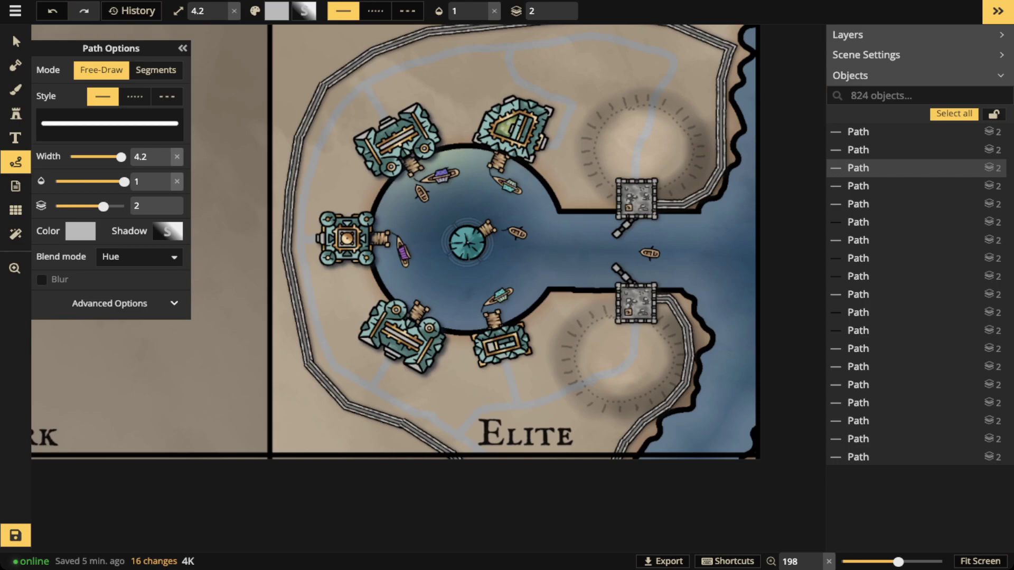
scroll(295, 367, "down", 2)
left_click_drag(295, 367, 292, 425)
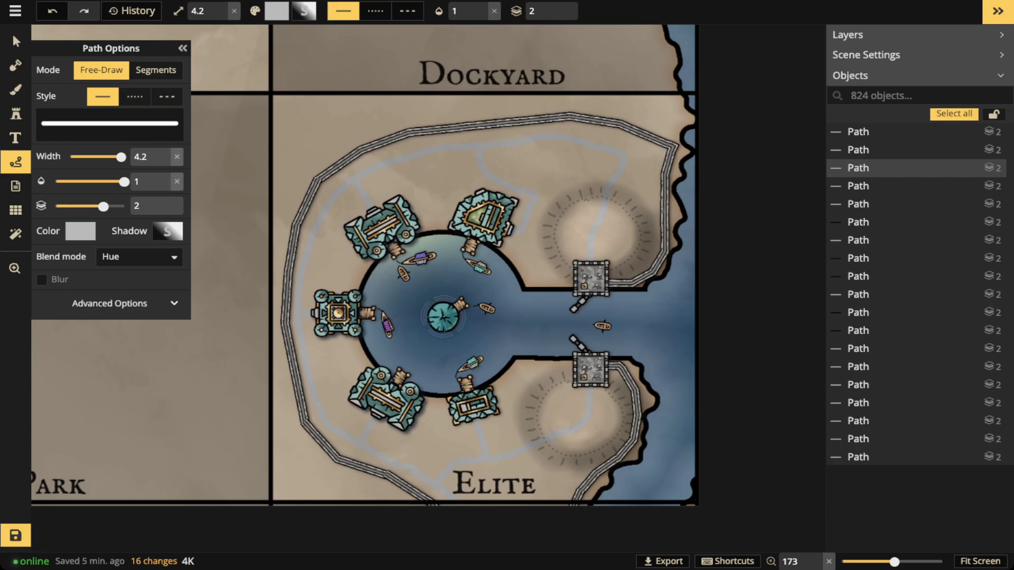
left_click(16, 41)
scroll(315, 229, "up", 3)
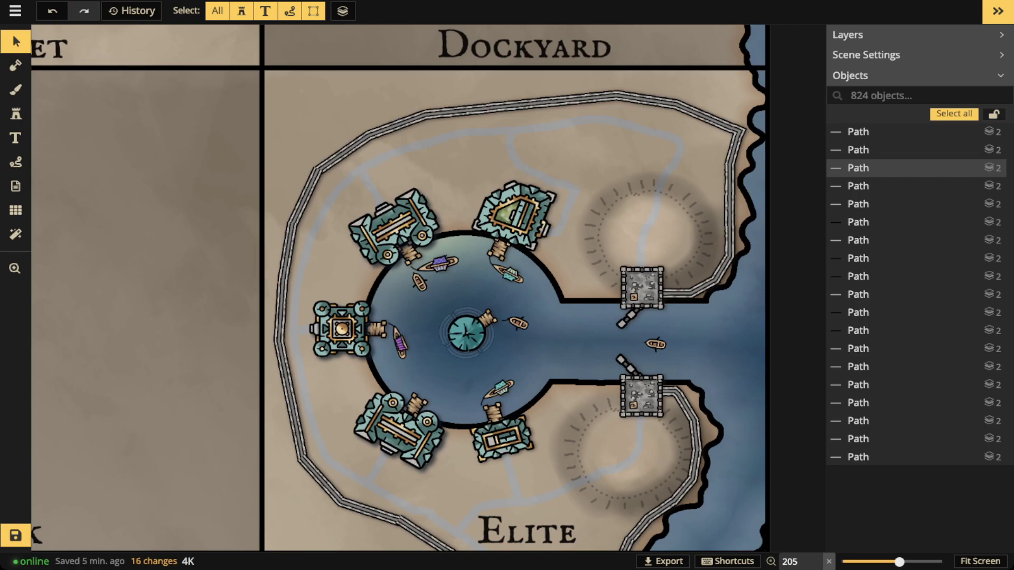
scroll(381, 227, "up", 2)
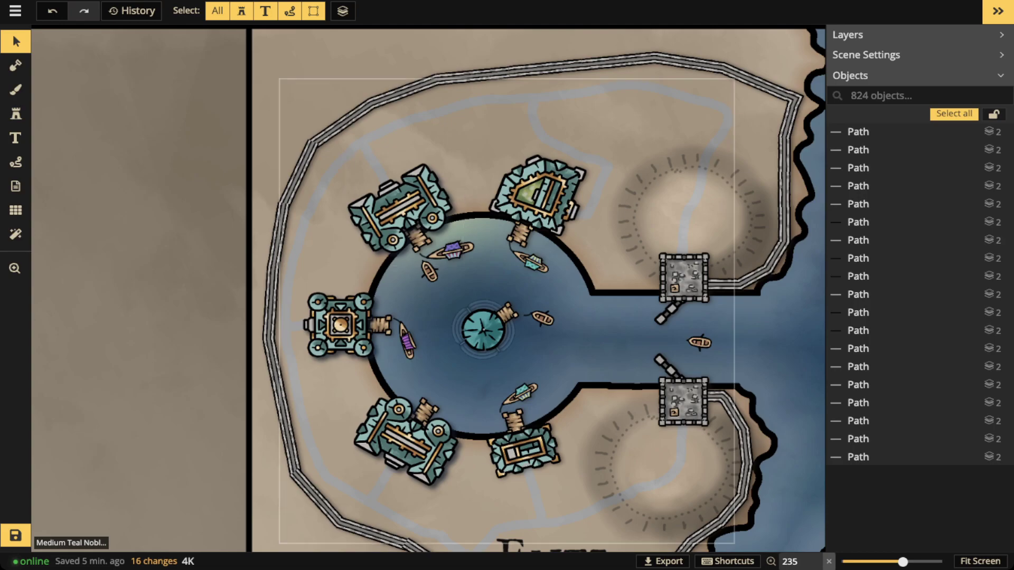
Choose the Small Blue Buildings set from the Watercolor Cities houses in the stamp catalog.
left_click(16, 113)
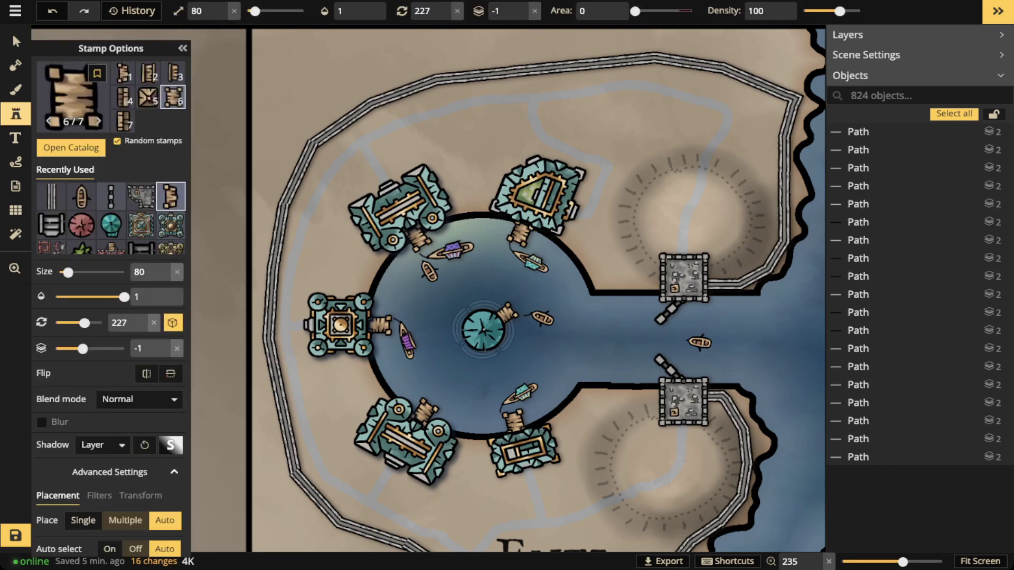
scroll(111, 211, "down", 3)
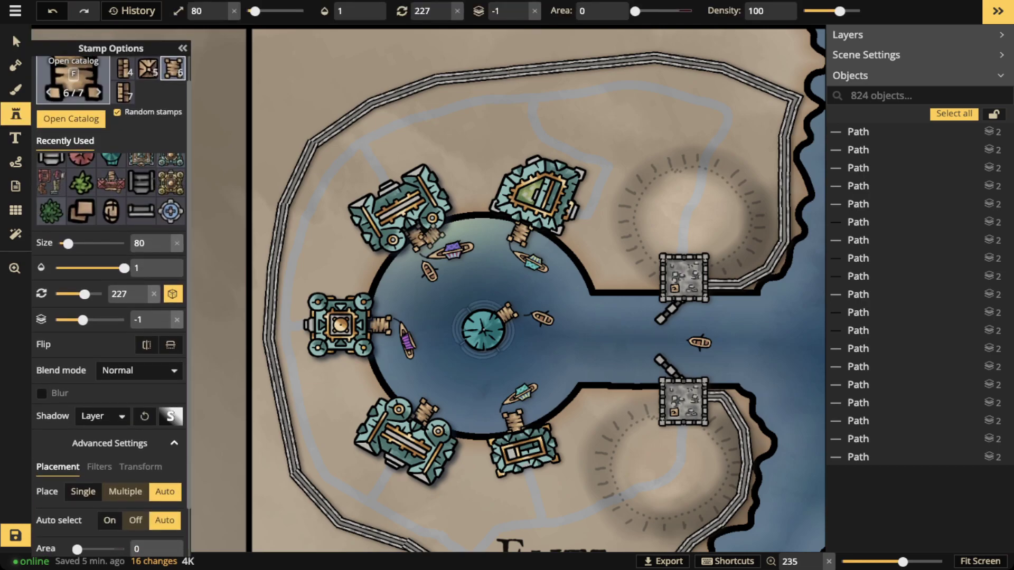
left_click(72, 79)
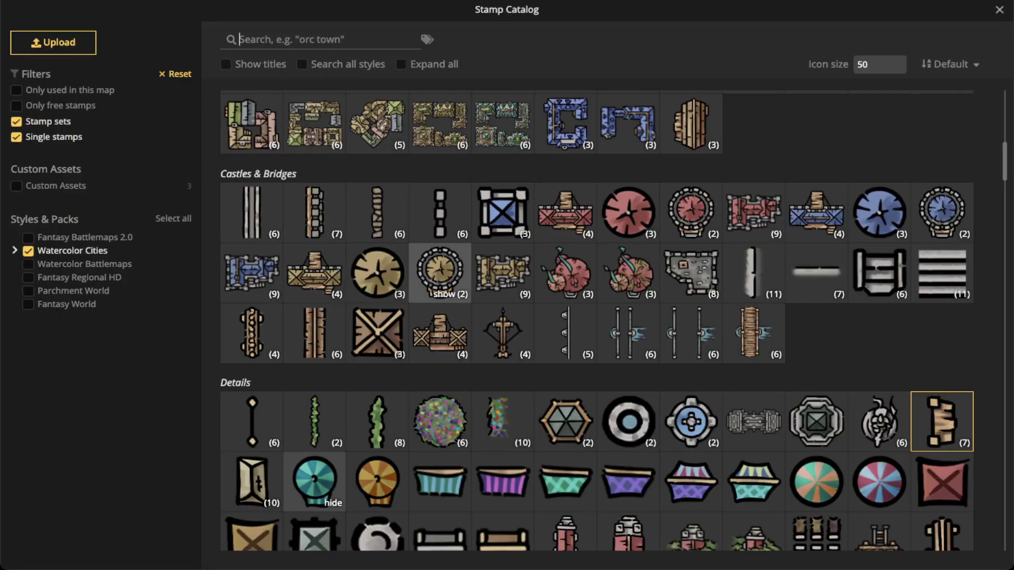
scroll(440, 272, "up", 2)
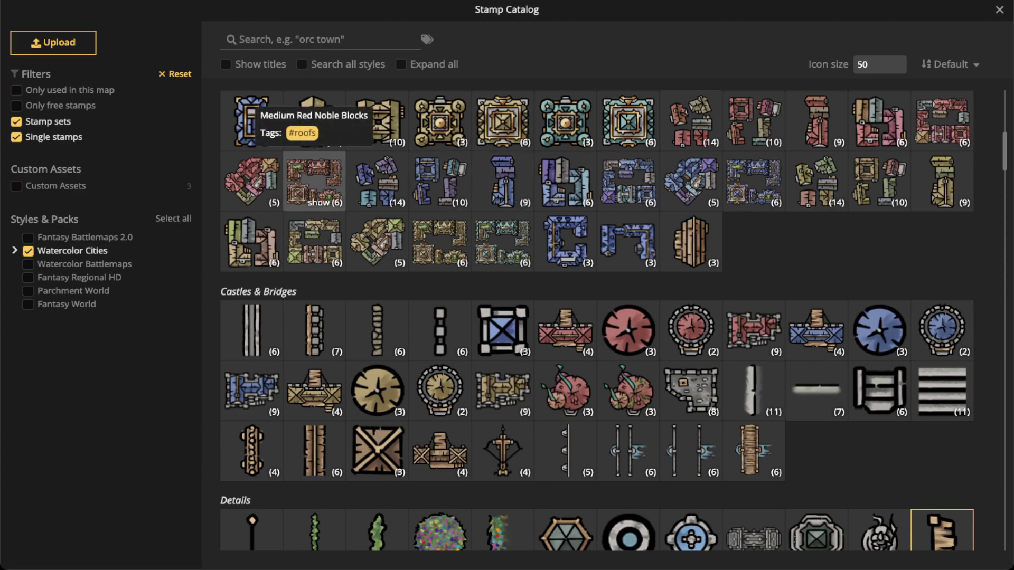
scroll(377, 248, "up", 4)
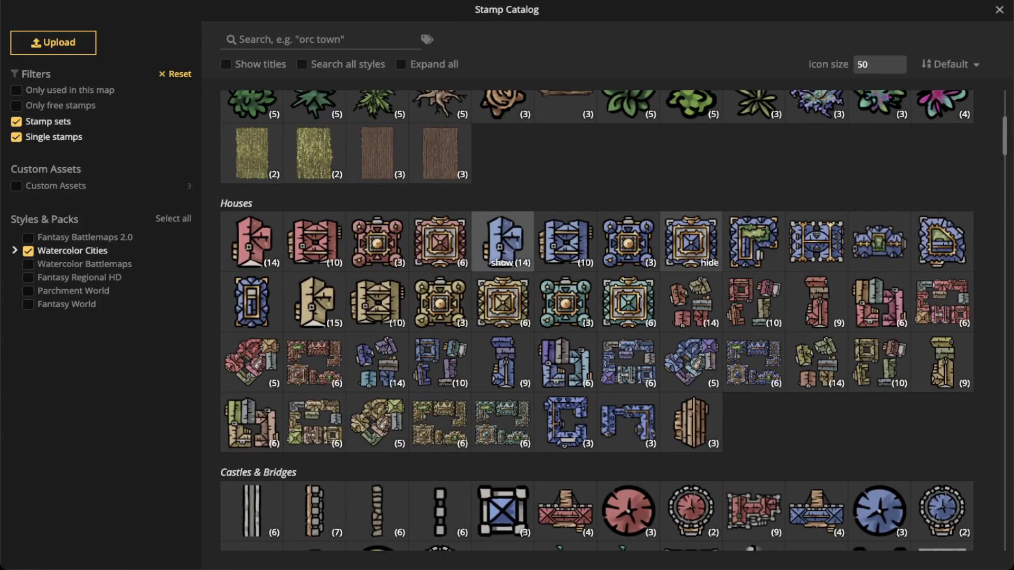
left_click(503, 240)
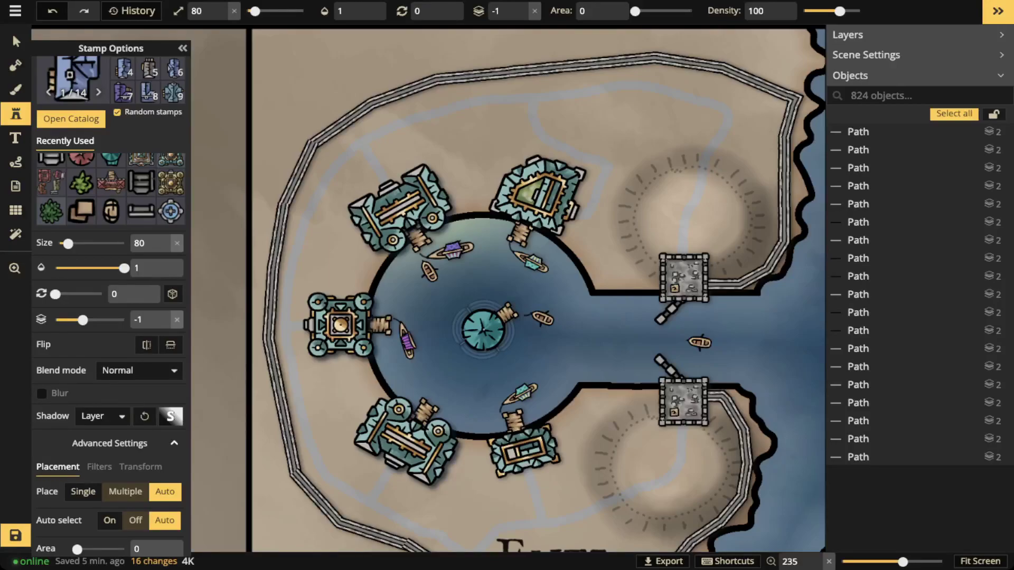
Place a small blue house at size 100, rotated 270°, on the open land north of the harbour between the two northern mansions.
scroll(453, 158, "up", 2)
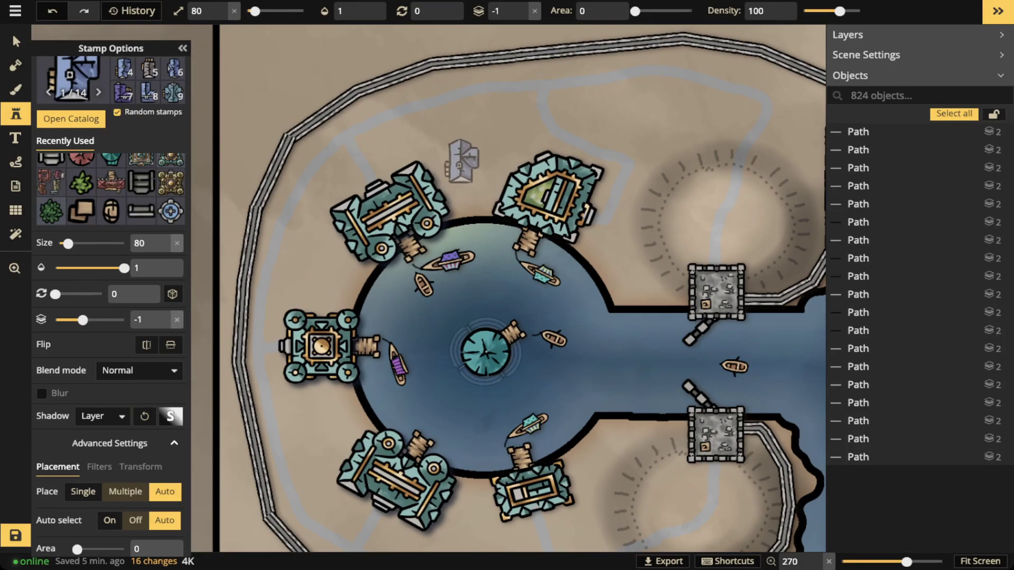
key("Left")
key("Left")
key("Up")
key("Up")
scroll(491, 129, "down", 4)
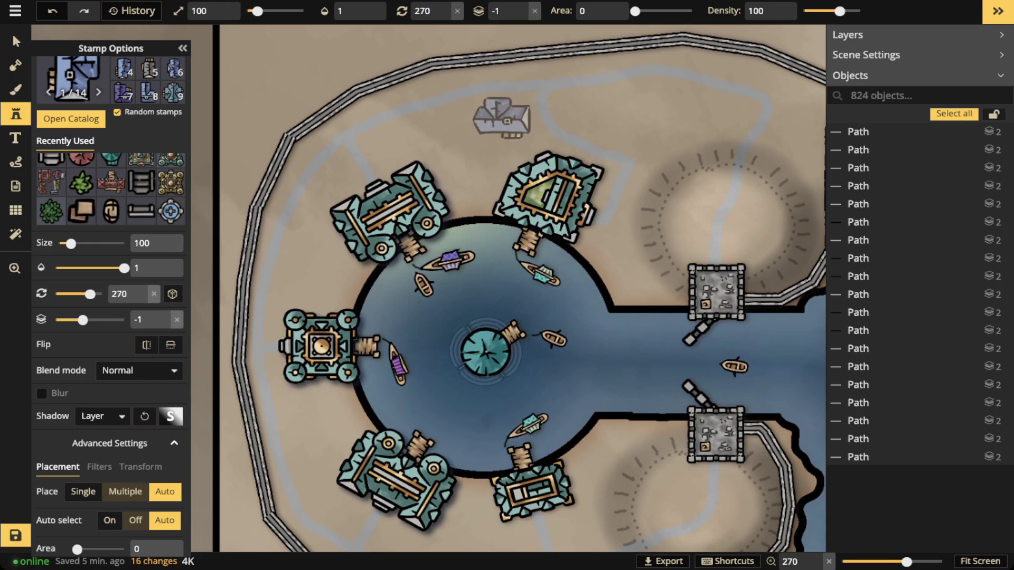
left_click(501, 119)
Place the square-roofed purple building, variant 13, rotated 240° between the western and southwestern harbour mansions.
scroll(436, 130, "down", 1)
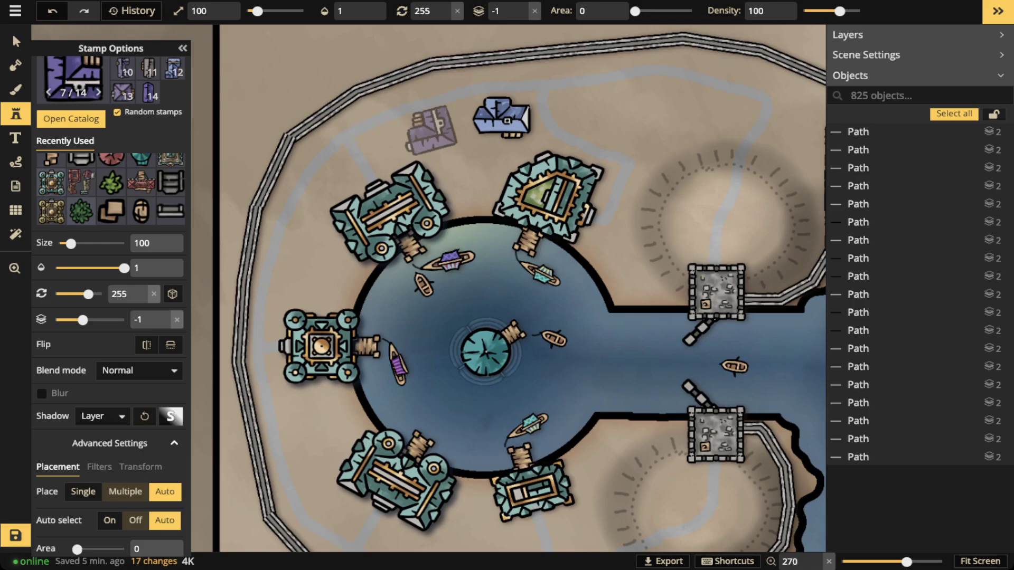
scroll(444, 132, "down", 1)
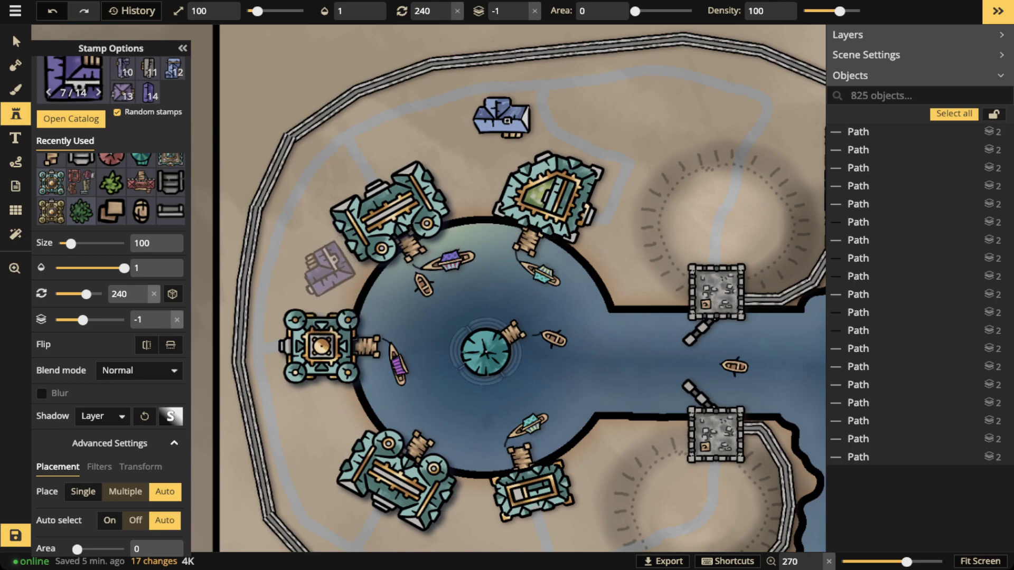
left_click_drag(438, 391, 465, 227)
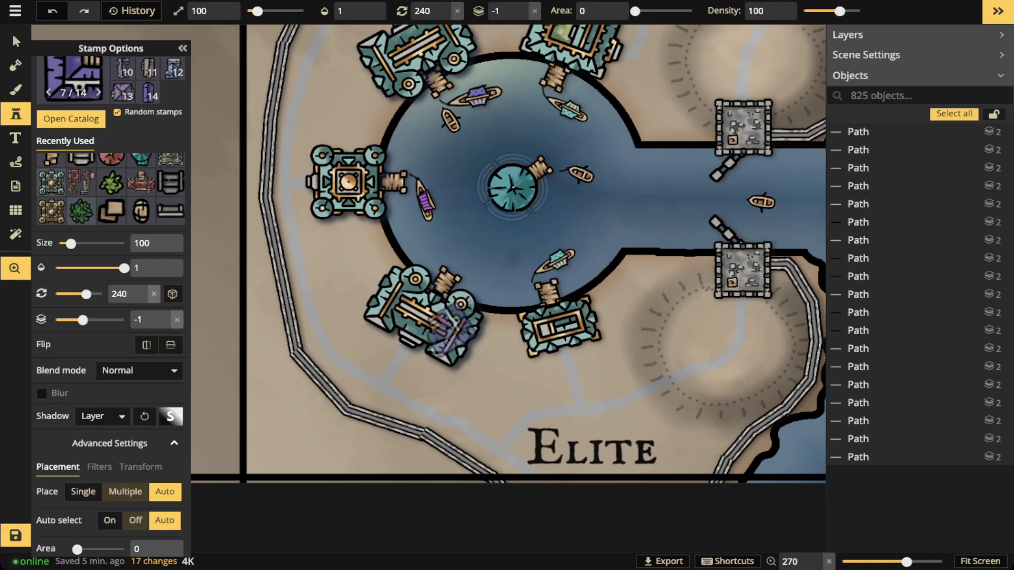
left_click_drag(523, 158, 520, 349)
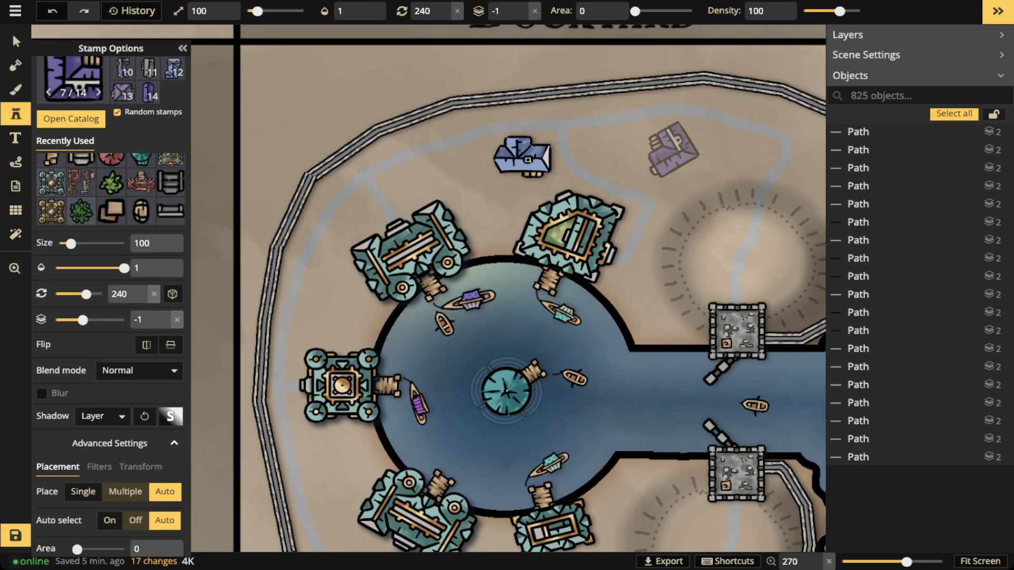
key("Left")
key("Left")
key("Left")
scroll(663, 152, "down", 2)
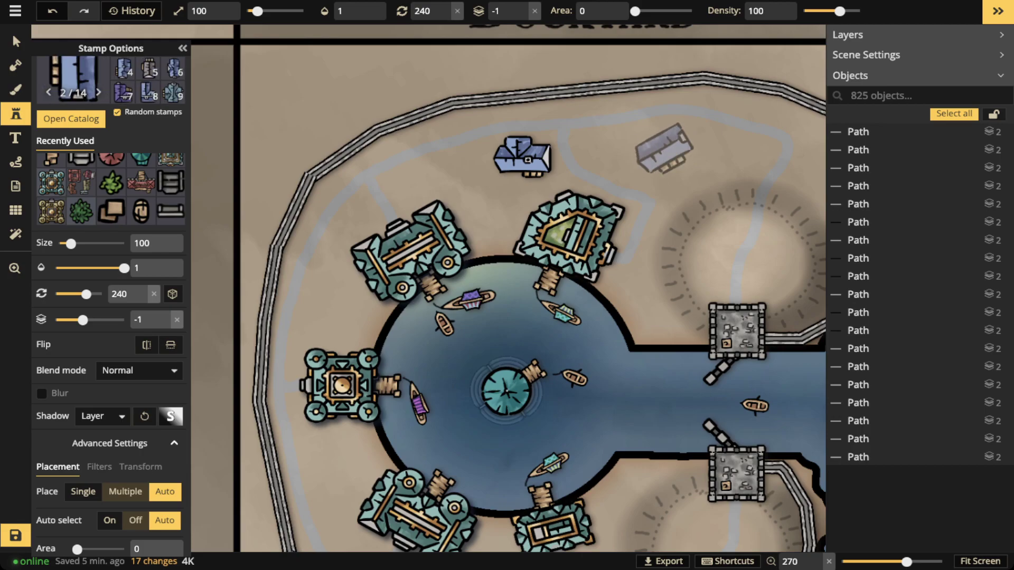
scroll(662, 150, "down", 3)
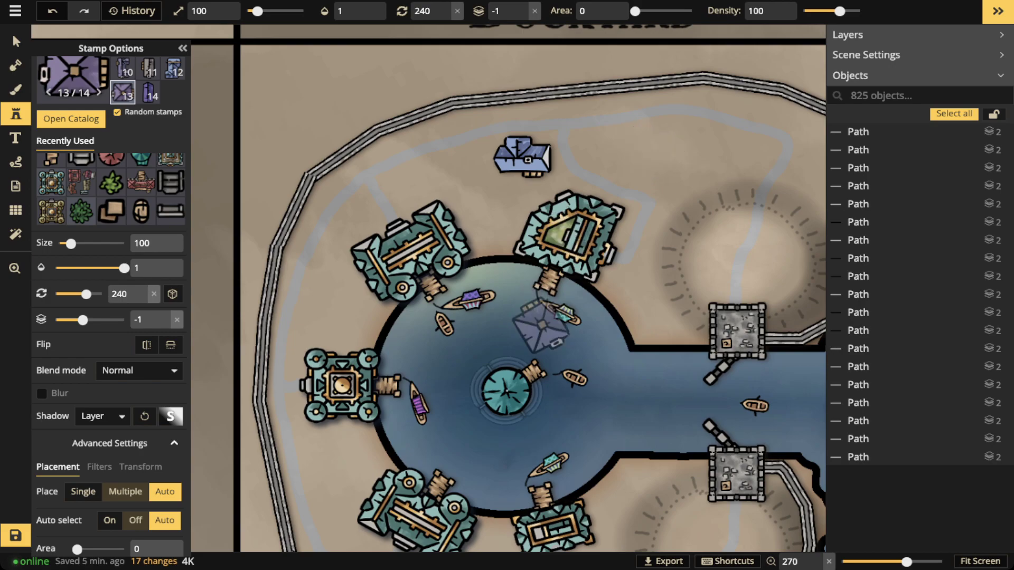
left_click_drag(514, 378, 516, 262)
scroll(352, 341, "up", 1)
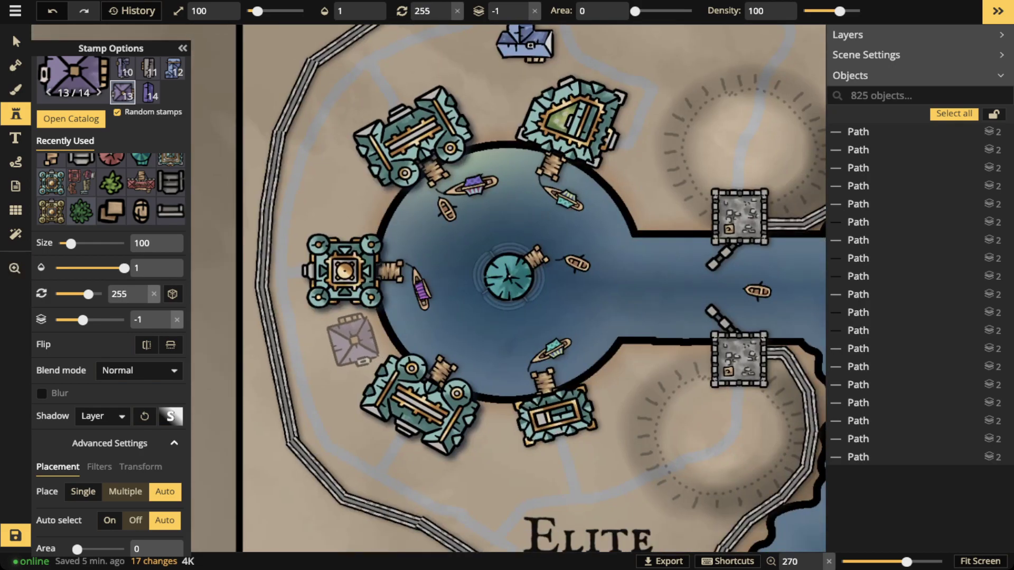
scroll(352, 340, "down", 1)
left_click(352, 341)
Place another small blue house, rotated 150°, on the shore between the northeastern mansion and the northern gate tower.
scroll(356, 212, "up", 3)
scroll(615, 372, "down", 3)
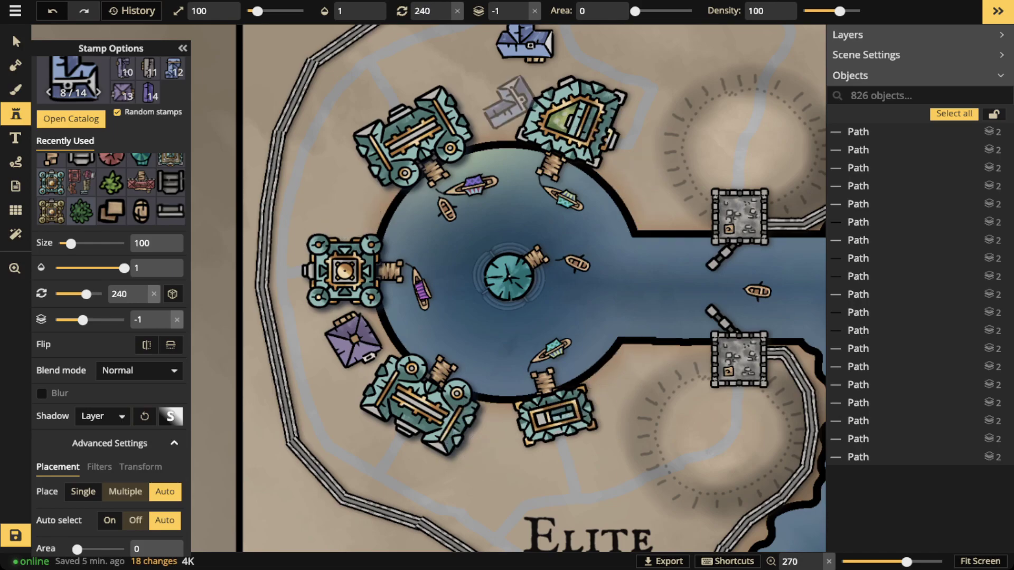
scroll(646, 185, "down", 6)
left_click(648, 196)
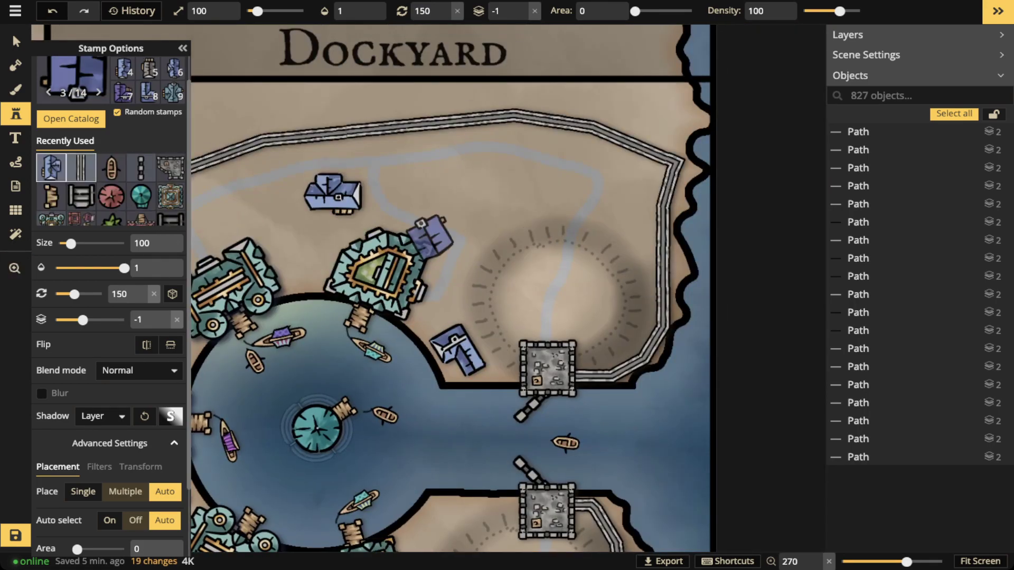
Place two square-roofed shacks and one rectangular shack at size 100 on the northern hill, with random stamps turned off.
left_click(51, 196)
left_click(148, 69)
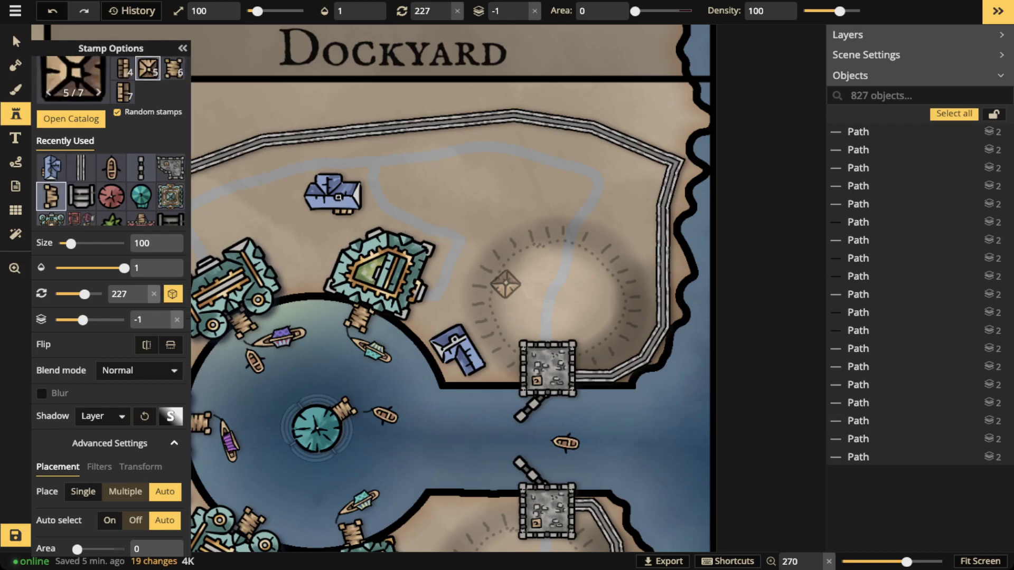
scroll(507, 288, "up", 4)
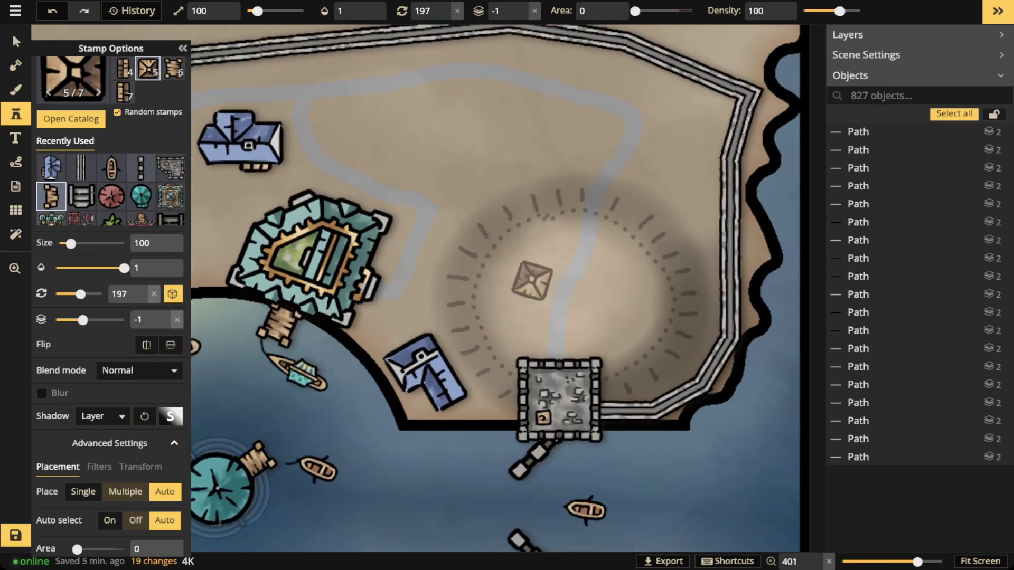
left_click(532, 280)
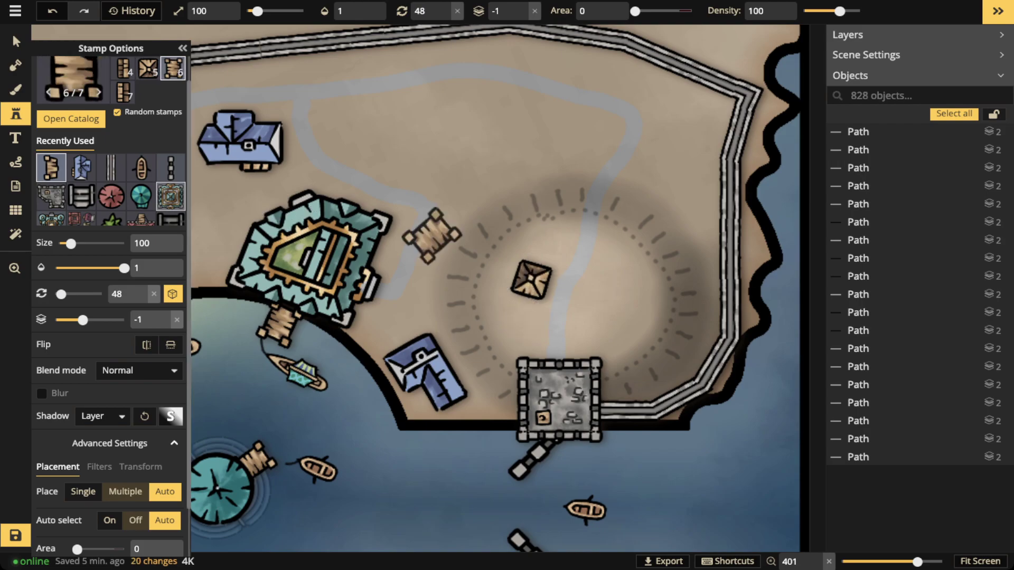
left_click(148, 68)
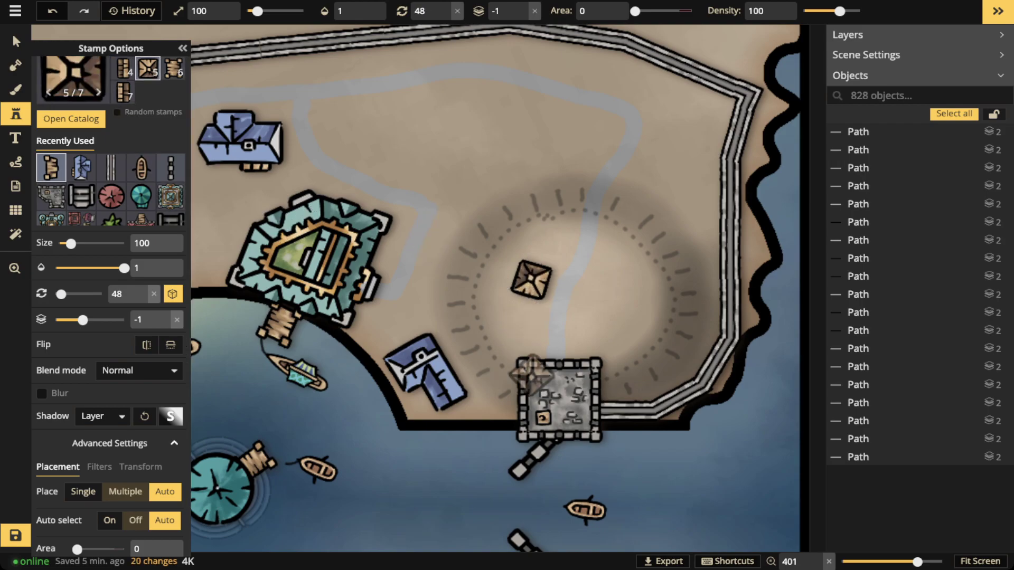
left_click(521, 327)
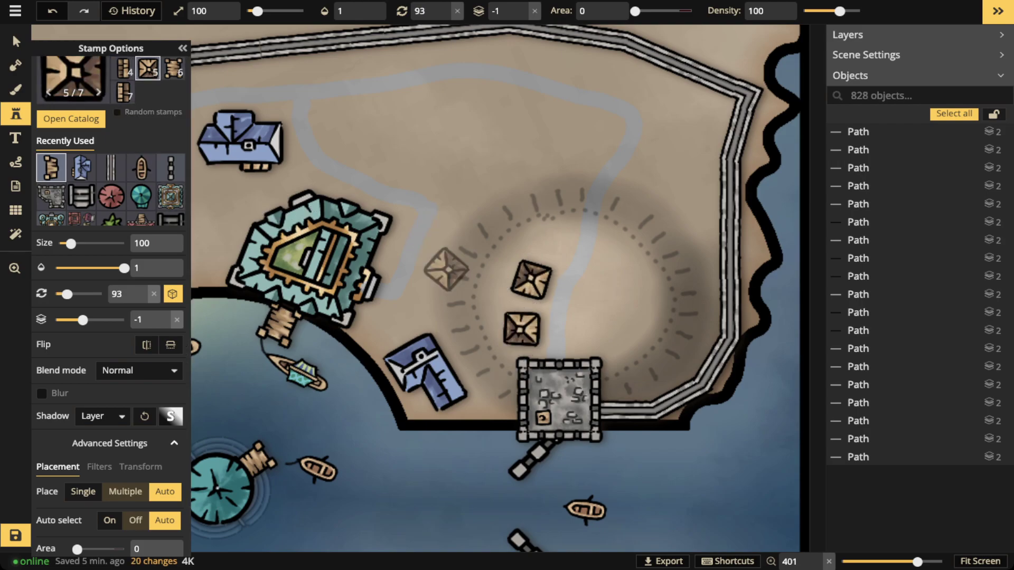
left_click(621, 268)
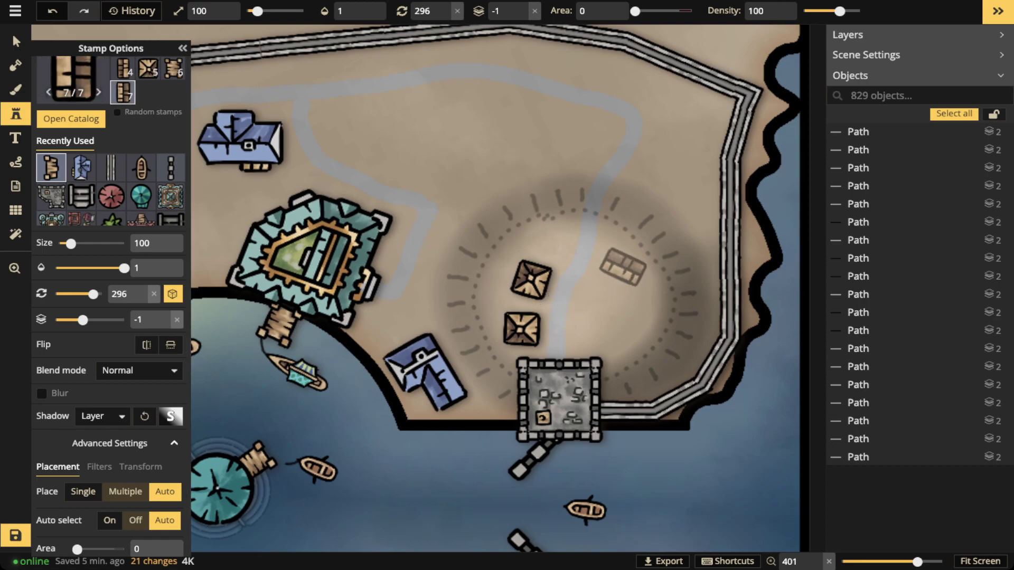
Place a rectangular shack and two square-roofed shacks on the southern hill, on opposite sides of the road.
key("space")
left_click_drag(456, 253, 569, 56)
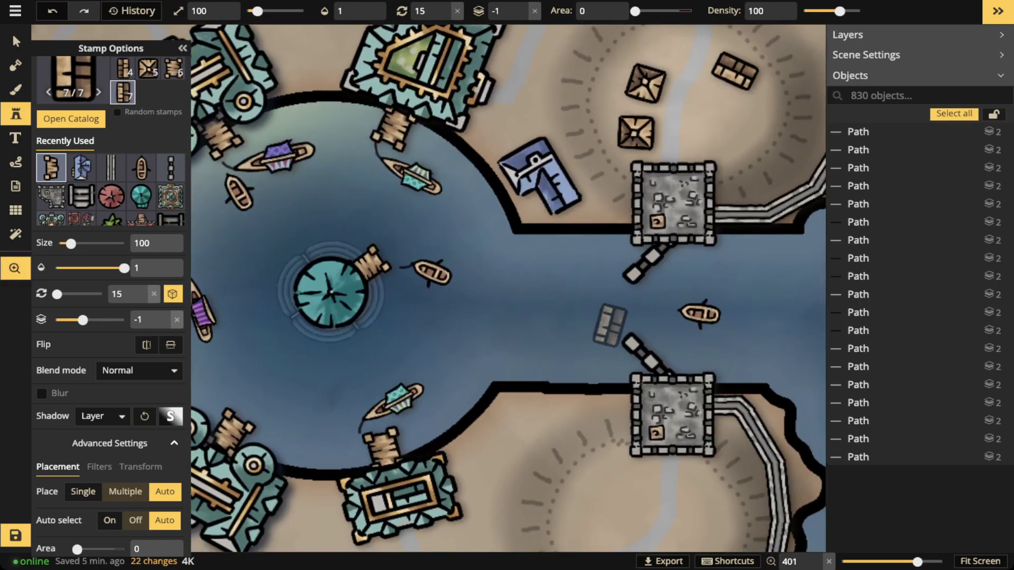
left_click_drag(626, 468, 613, 273)
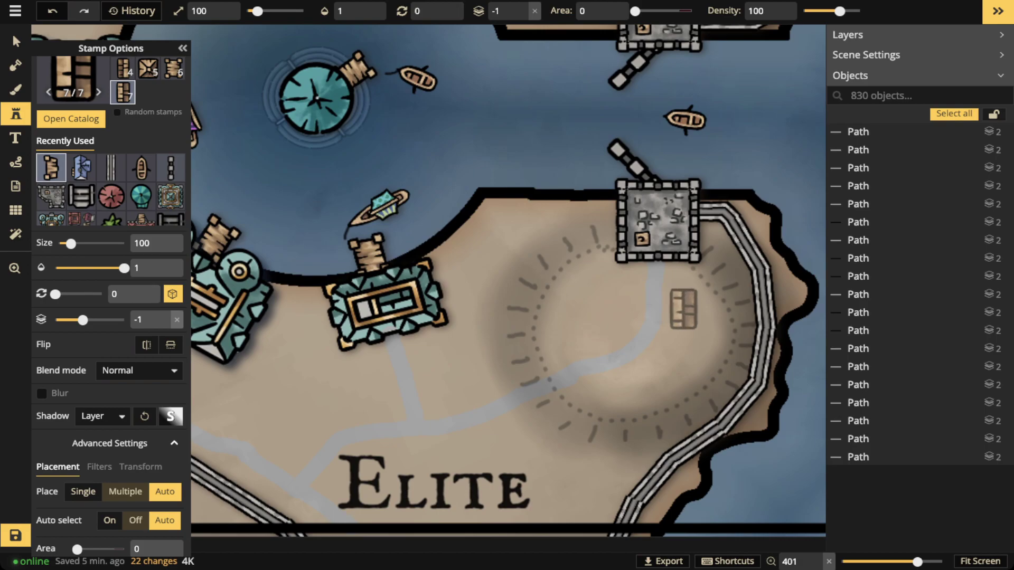
left_click(686, 310)
left_click(430, 235)
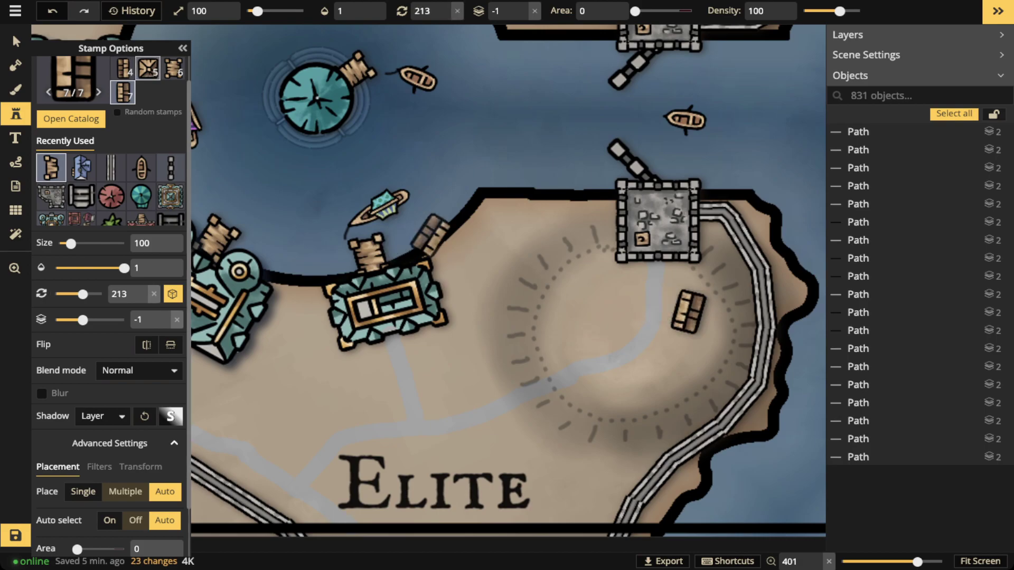
left_click(148, 69)
scroll(610, 322, "up", 2)
left_click(608, 323)
left_click(608, 322)
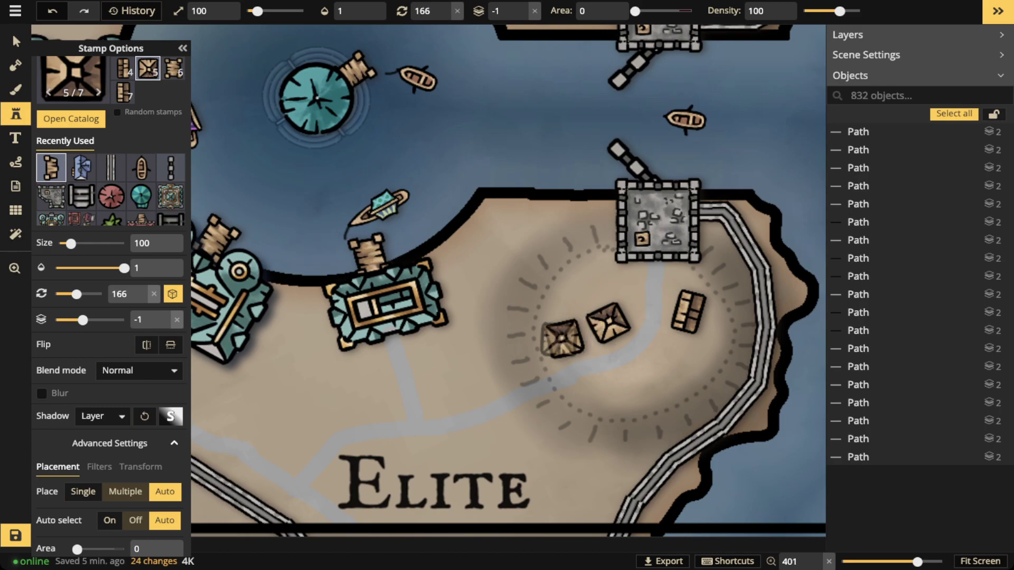
left_click(562, 338)
Inspect the arrangement of houses and shacks around the Elite harbour and on both hills.
scroll(528, 327, "down", 3)
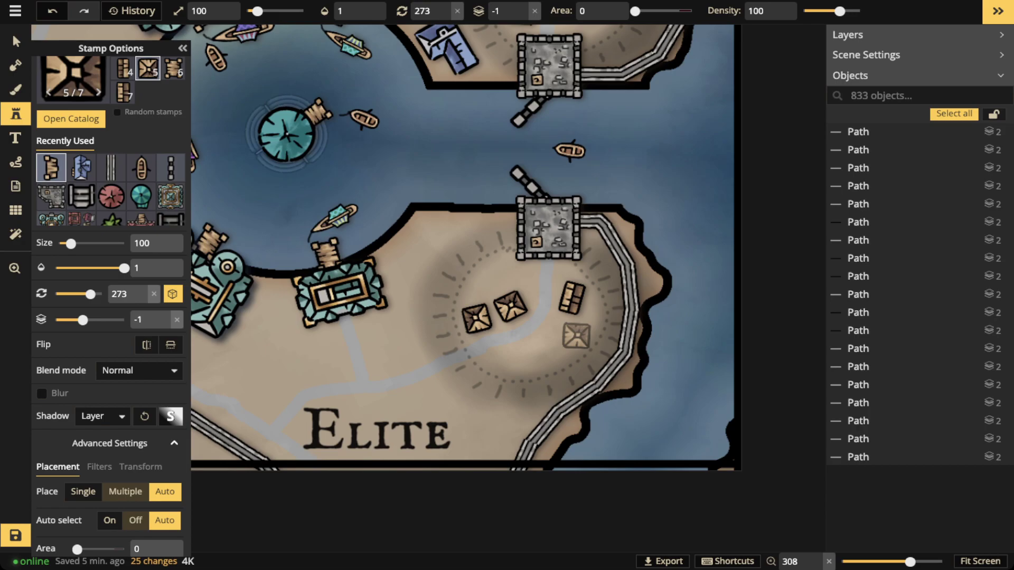
left_click(432, 235)
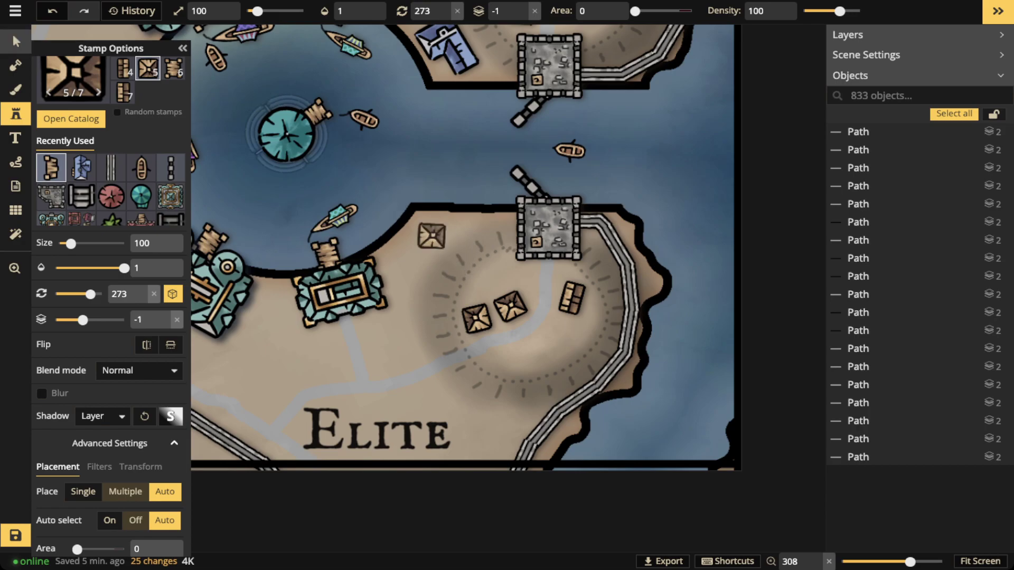
left_click(16, 41)
scroll(449, 228, "down", 2)
left_click_drag(449, 229, 447, 281)
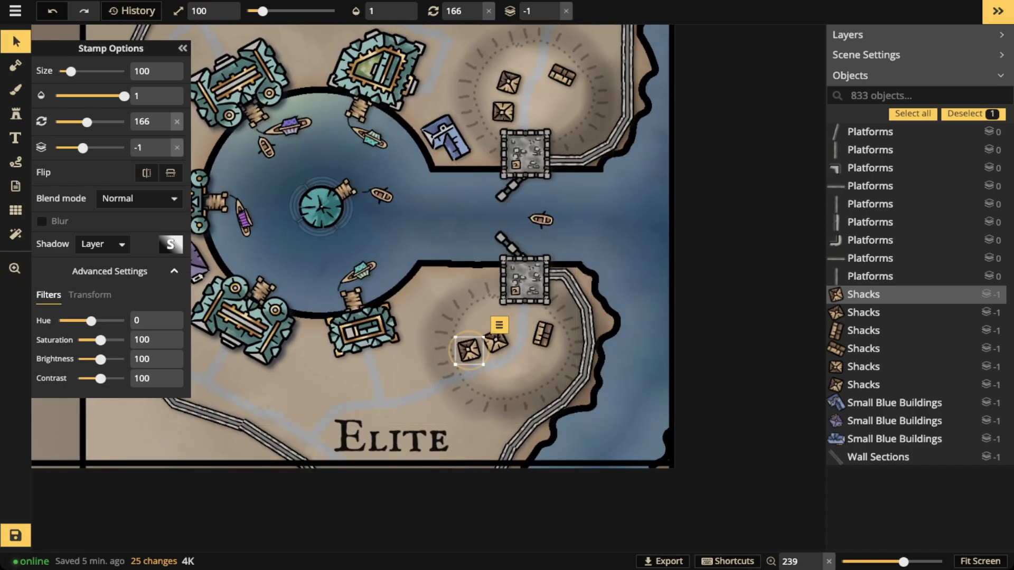
scroll(501, 349, "up", 4)
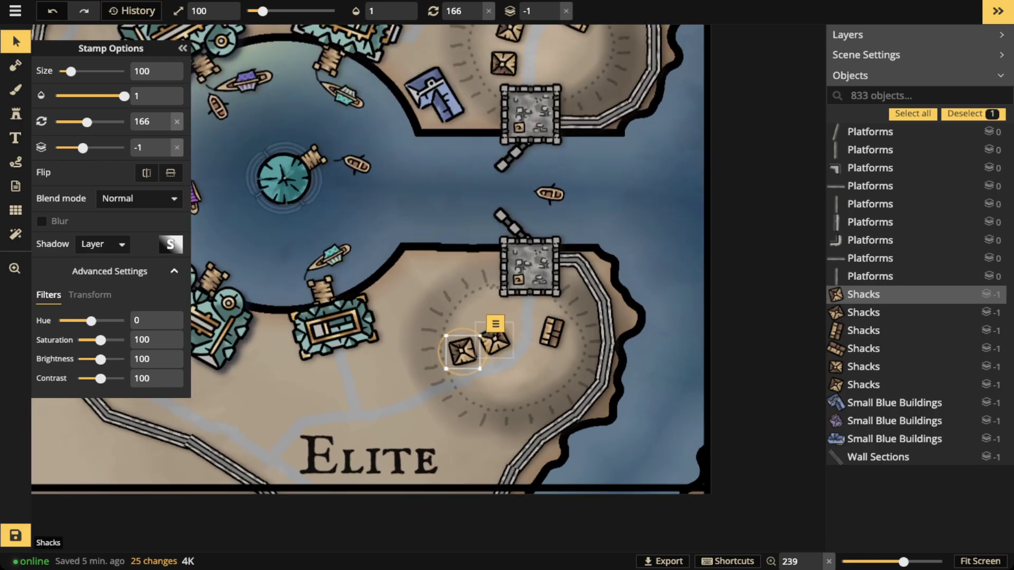
left_click(475, 295)
scroll(473, 285, "down", 2)
left_click_drag(473, 285, 569, 364)
scroll(565, 305, "down", 3)
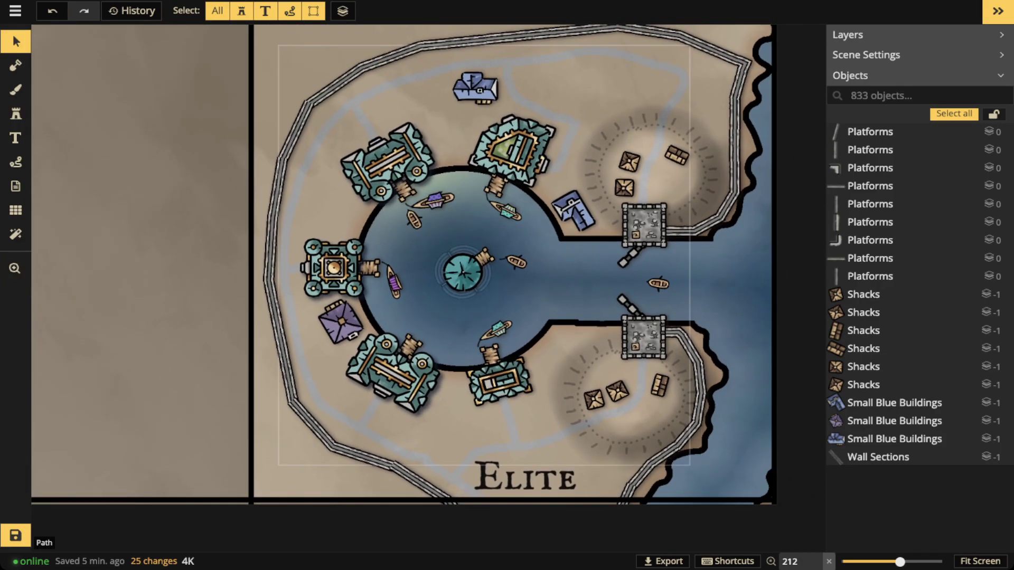
Set up the background brush with the green grass texture, size 9 and opacity 1.
left_click(15, 89)
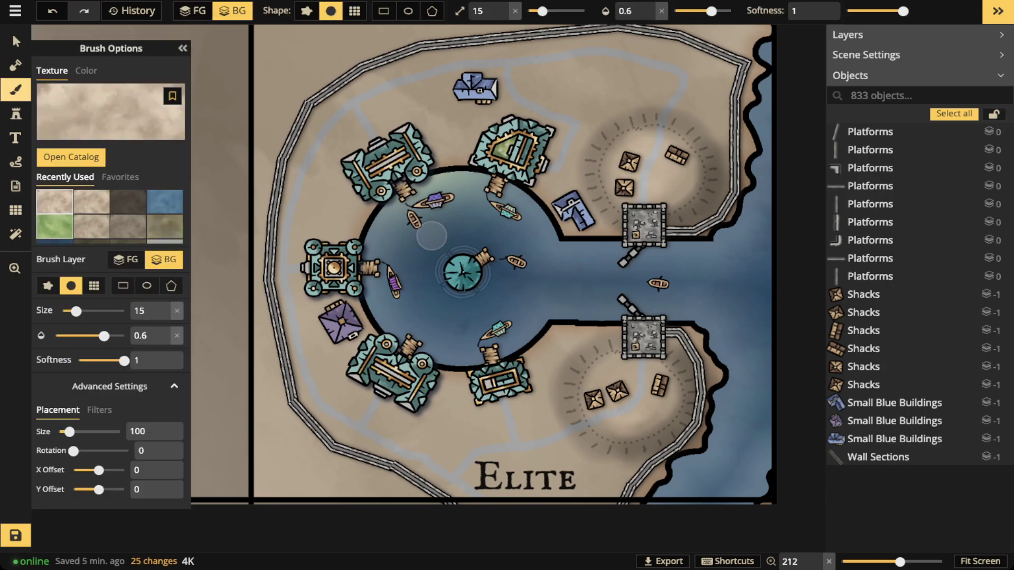
left_click(54, 227)
left_click_drag(711, 11, 713, 11)
left_click(661, 11)
left_click_drag(542, 11, 540, 11)
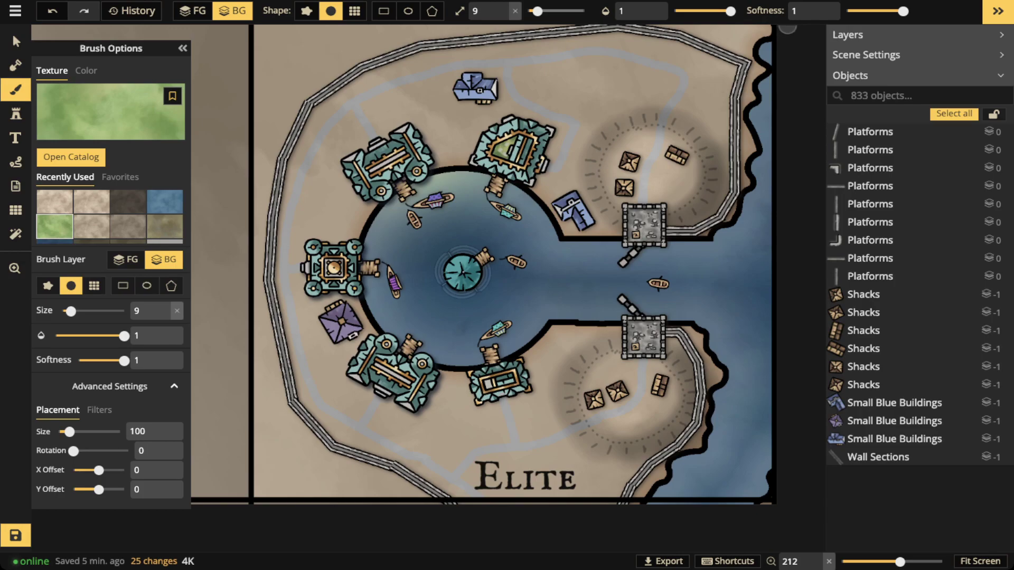
scroll(432, 255, "up", 2)
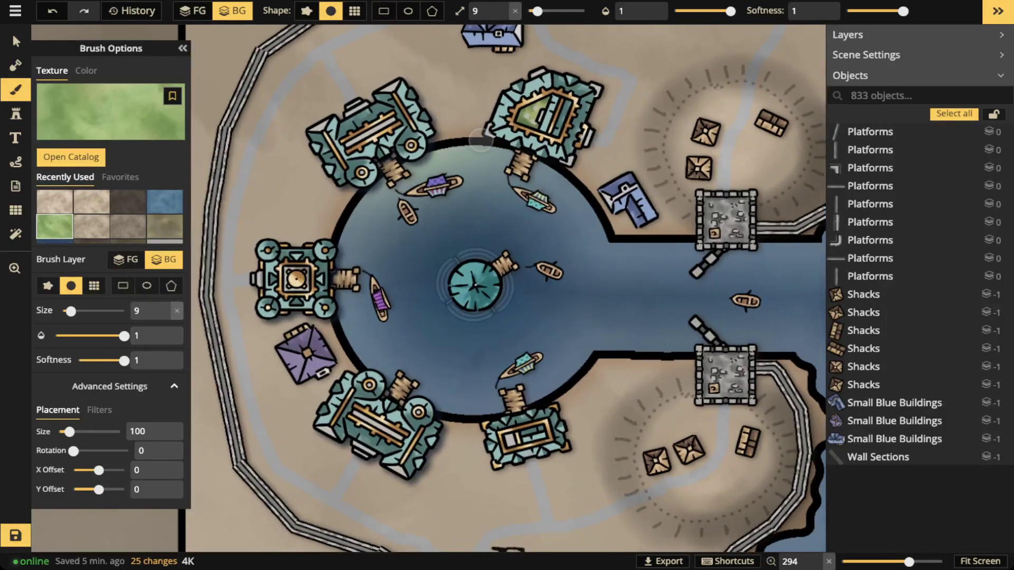
Compare the grass patches of the Theater district with the bare grounds of the Elite district.
scroll(432, 255, "down", 5)
left_click_drag(370, 138, 624, 520)
left_click_drag(66, 262, 315, 241)
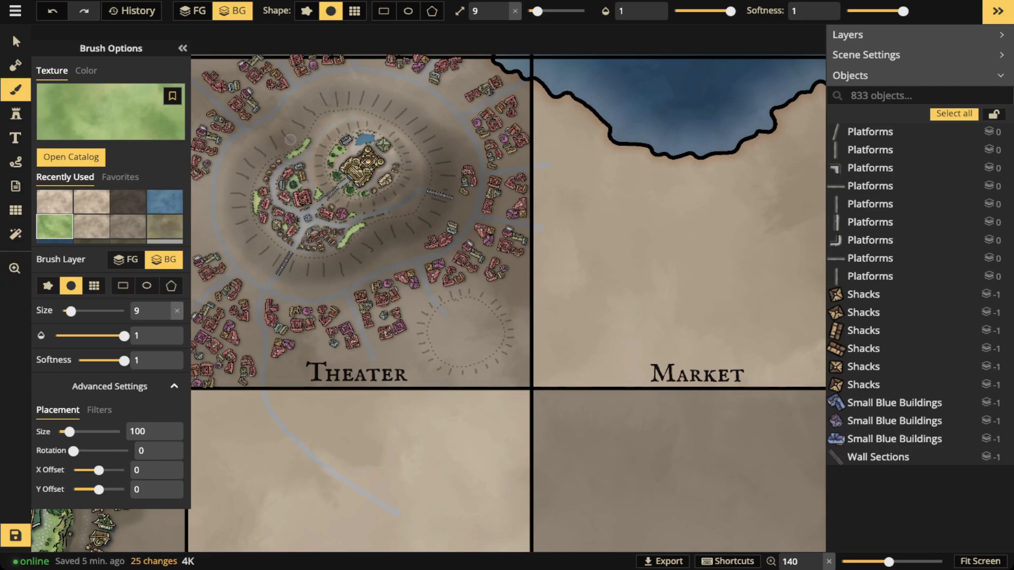
key("space")
left_click_drag(702, 338, 338, 232)
left_click_drag(739, 456, 580, 337)
scroll(484, 280, "up", 7)
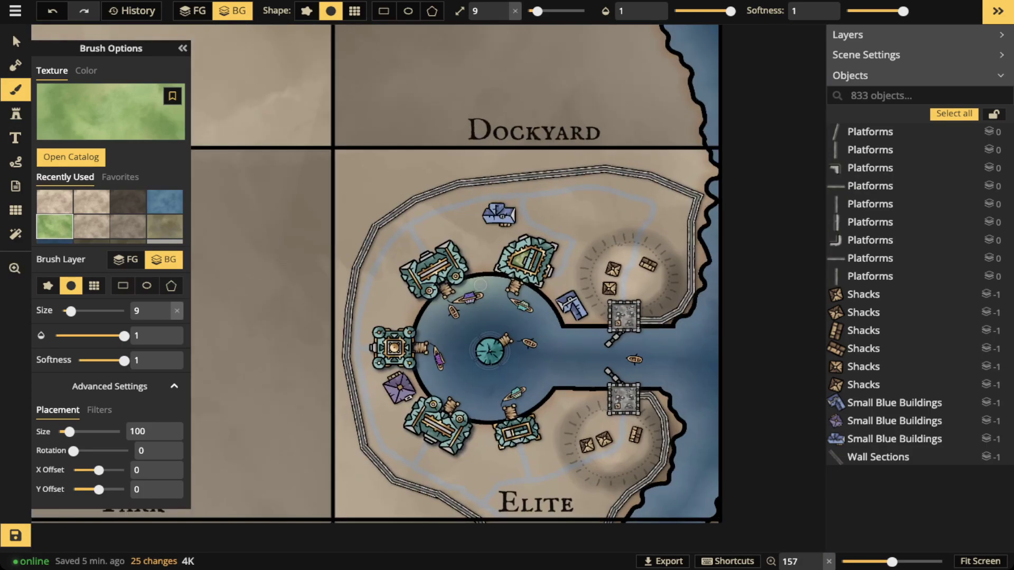
scroll(430, 269, "down", 9)
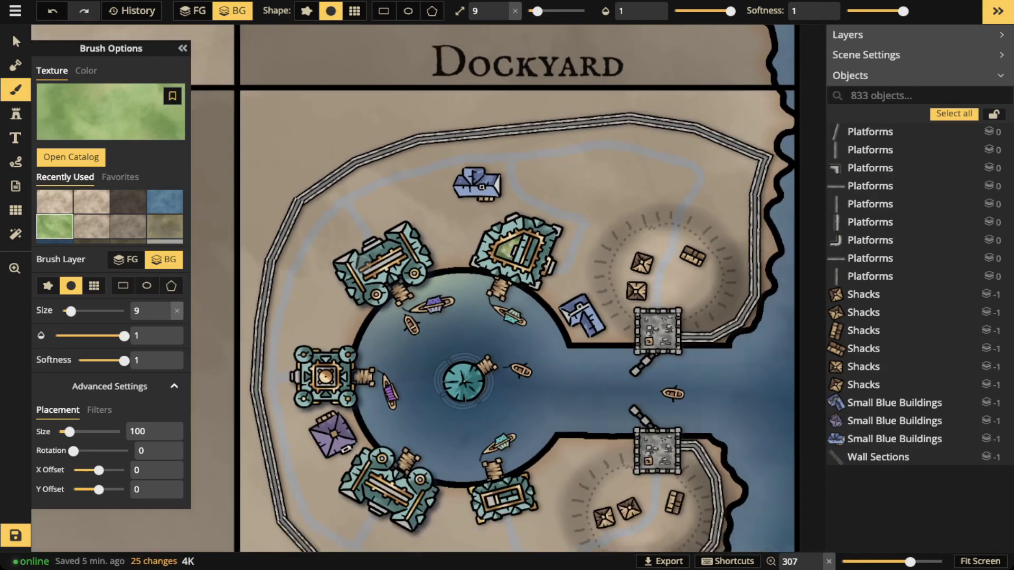
mouse_move(402, 273)
left_mouse_down()
mouse_move(735, 382)
mouse_move(509, 267)
mouse_move(719, 285)
mouse_move(596, 280)
mouse_move(719, 304)
mouse_move(582, 282)
mouse_move(695, 310)
mouse_move(563, 283)
left_mouse_up()
scroll(630, 351, "up", 5)
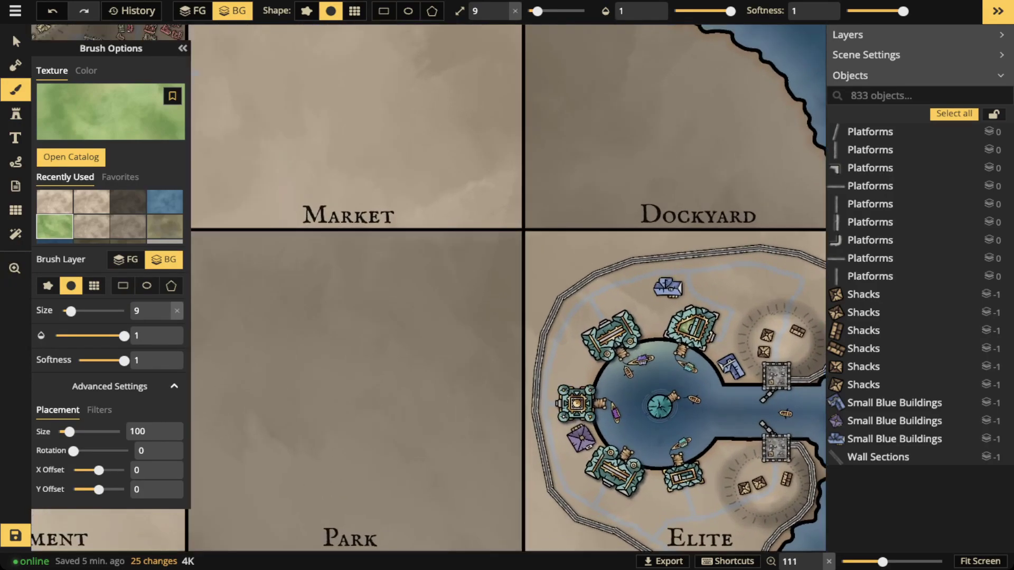
scroll(694, 311, "up", 15)
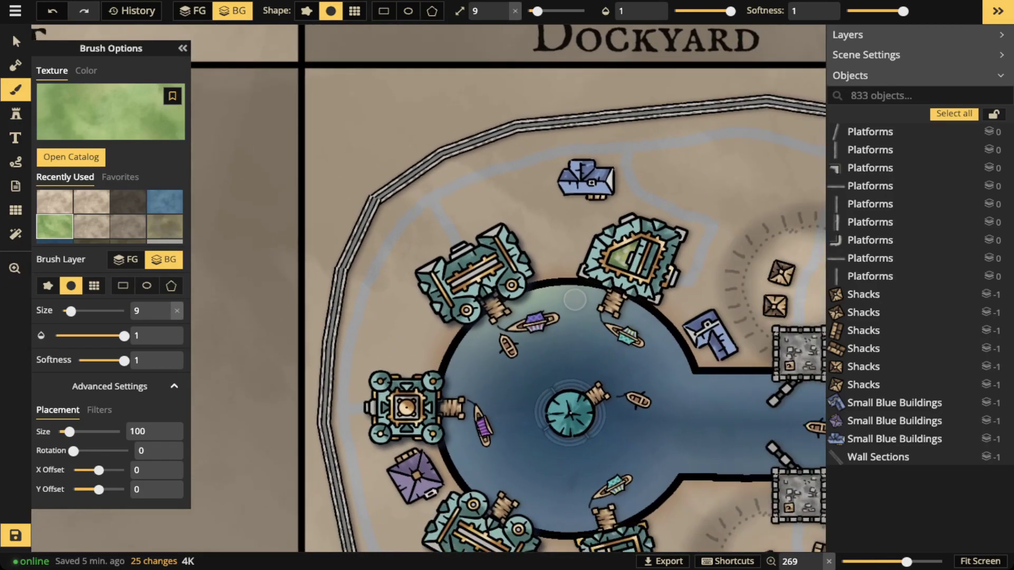
Resize the five teal noble buildings around the Elite harbour to size 100.
left_click(15, 41)
left_click(474, 272)
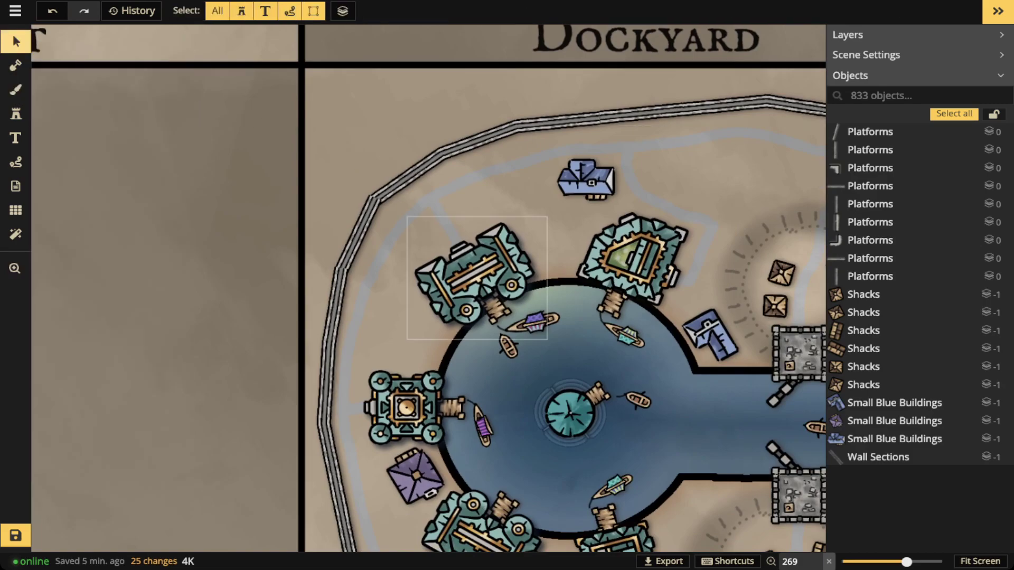
left_click_drag(407, 217, 413, 222)
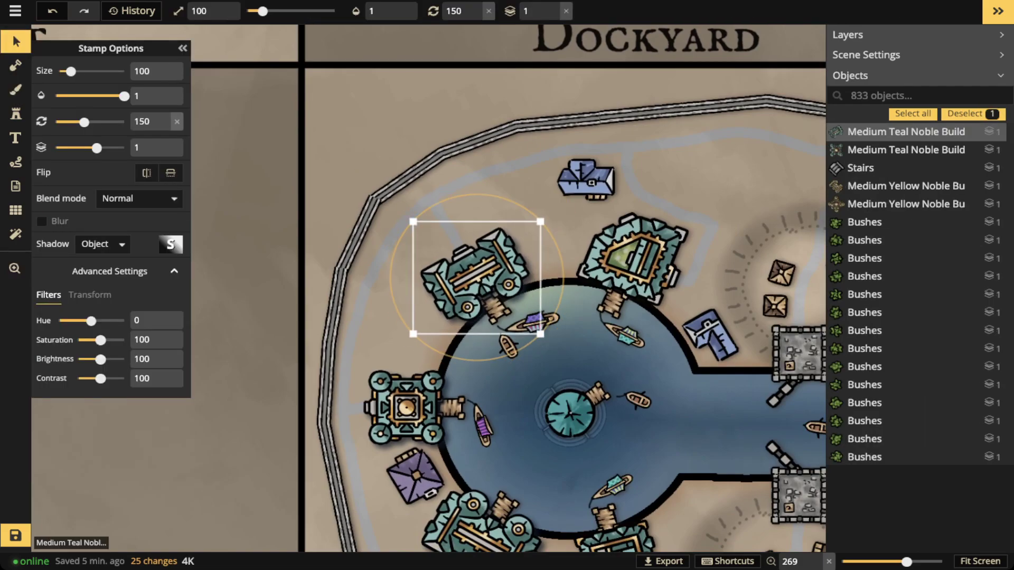
left_click(403, 406)
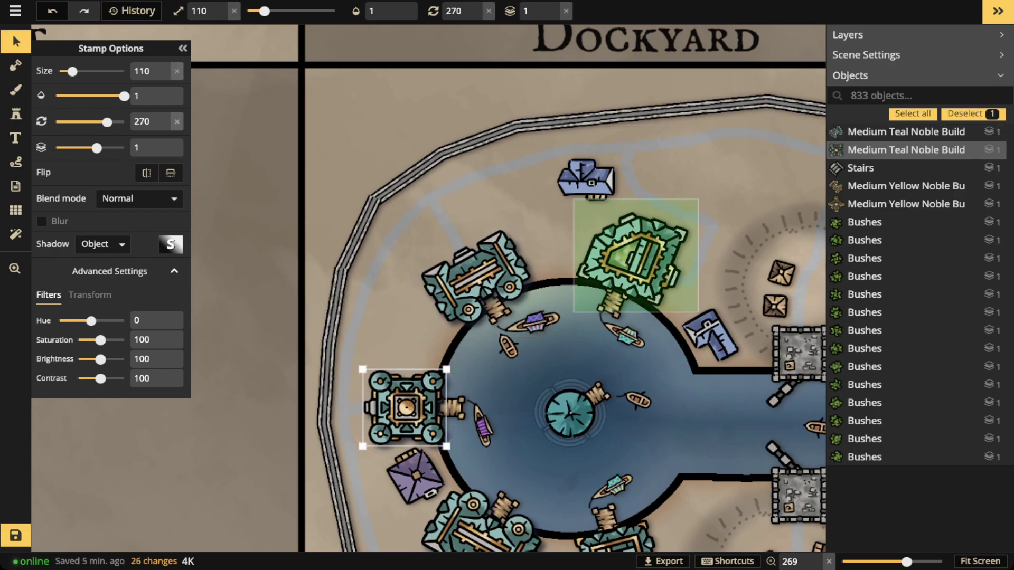
left_click(633, 258, "shift")
left_click_drag(486, 525, 491, 363)
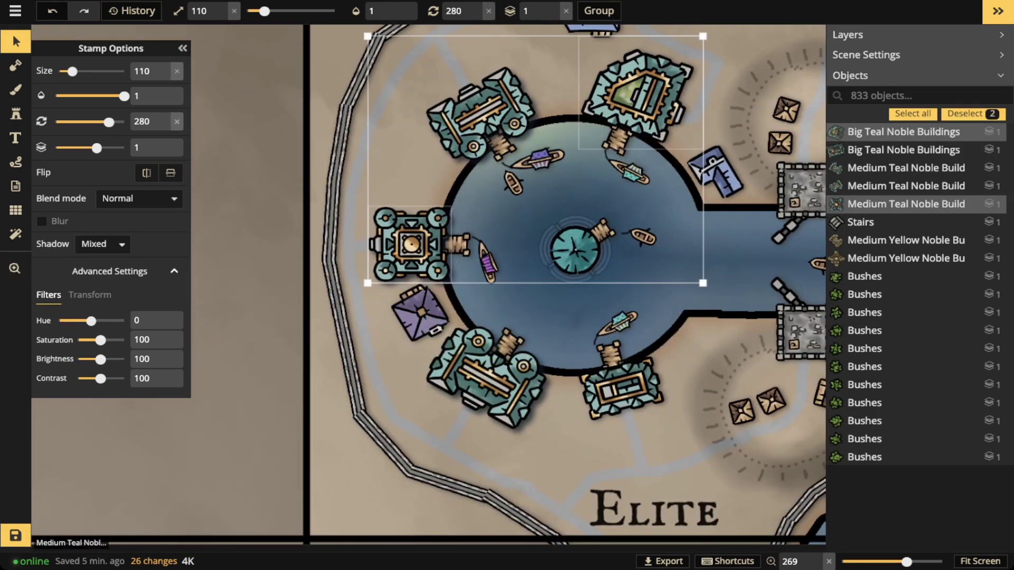
left_click(484, 379, "shift")
left_click(621, 389, "shift")
left_click(221, 14)
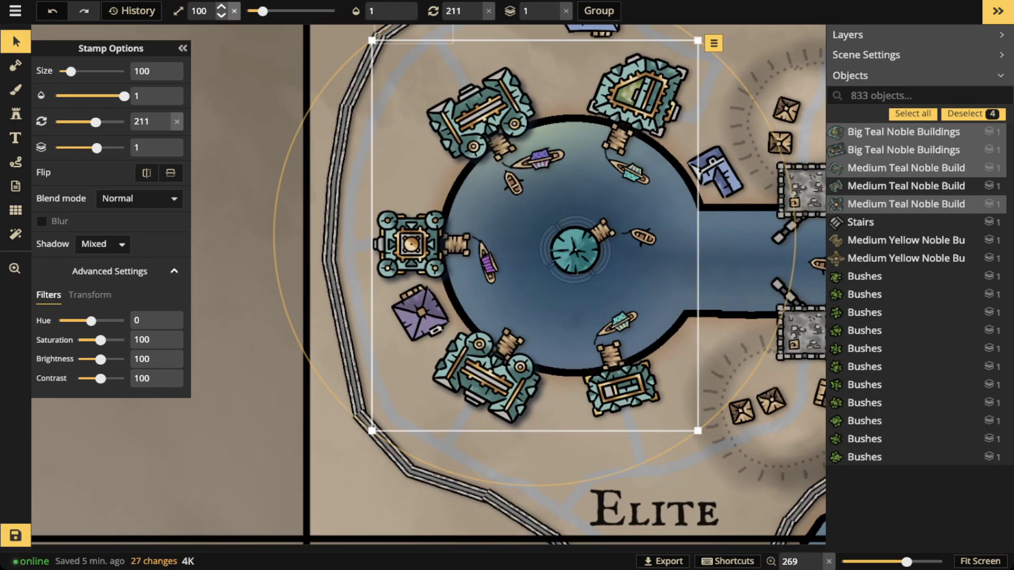
Nudge the western teal building toward its dock, adjust the southwestern one slightly, and deselect.
left_click(338, 211)
left_click_drag(410, 245, 417, 244)
left_click_drag(487, 378, 488, 378)
key("Escape")
Return to the grass background brush and reduce its size to 5 near the northwestern teal building.
scroll(621, 189, "down", 2)
left_click_drag(631, 177, 542, 182)
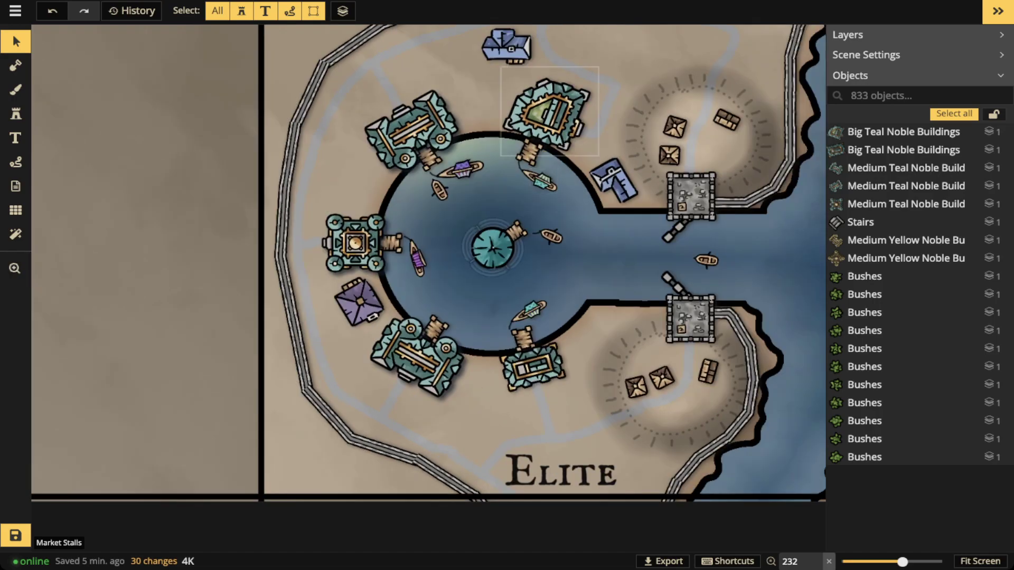
left_click_drag(386, 85, 384, 105)
scroll(428, 287, "up", 5)
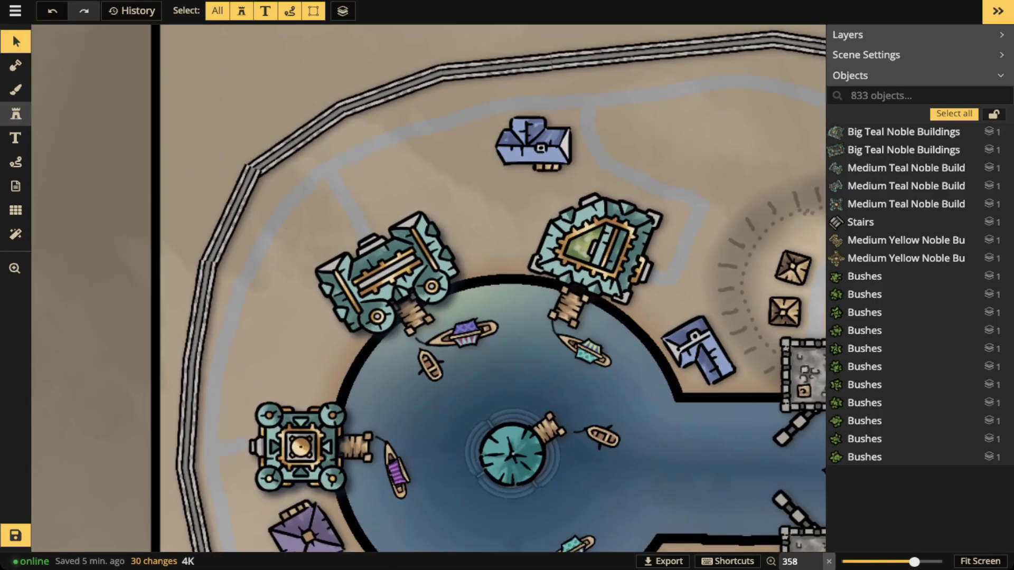
left_click(16, 90)
scroll(477, 152, "up", 2)
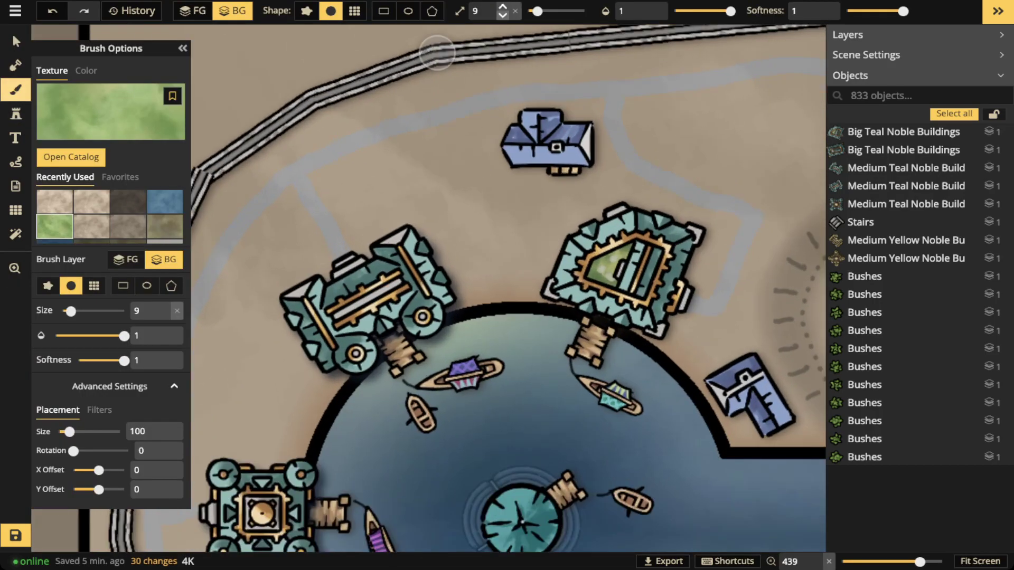
left_click(502, 15)
left_click(502, 16)
left_click(503, 15)
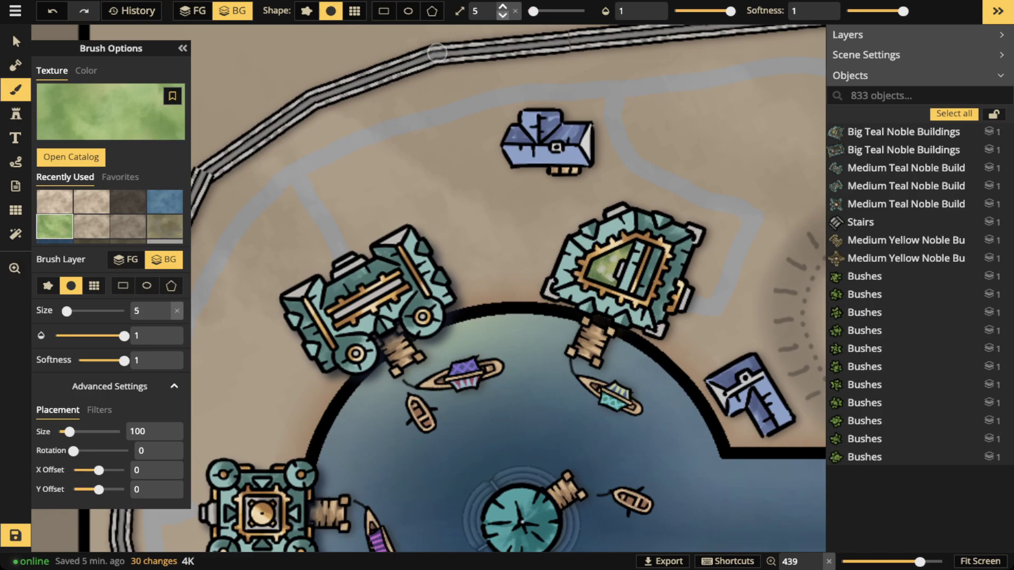
Set the brush softness to 0 and size to 4, undoing the test grass strokes behind the northwestern building.
mouse_move(256, 241)
left_mouse_down()
mouse_move(279, 277)
mouse_move(295, 261)
left_mouse_up()
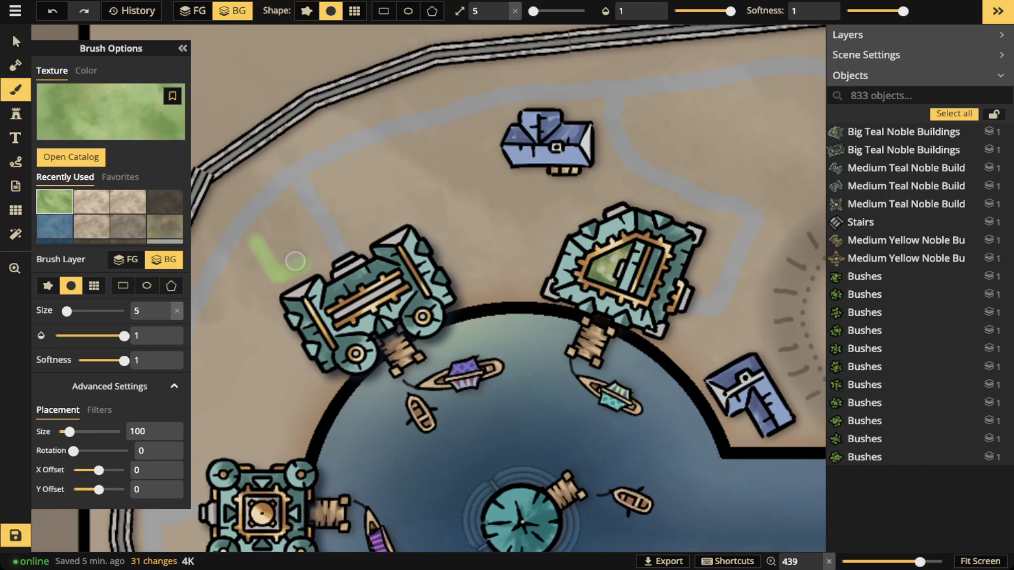
scroll(295, 261, "down", 10)
mouse_move(257, 240)
left_mouse_down()
mouse_move(279, 275)
mouse_move(312, 269)
mouse_move(317, 258)
mouse_move(305, 251)
left_mouse_up()
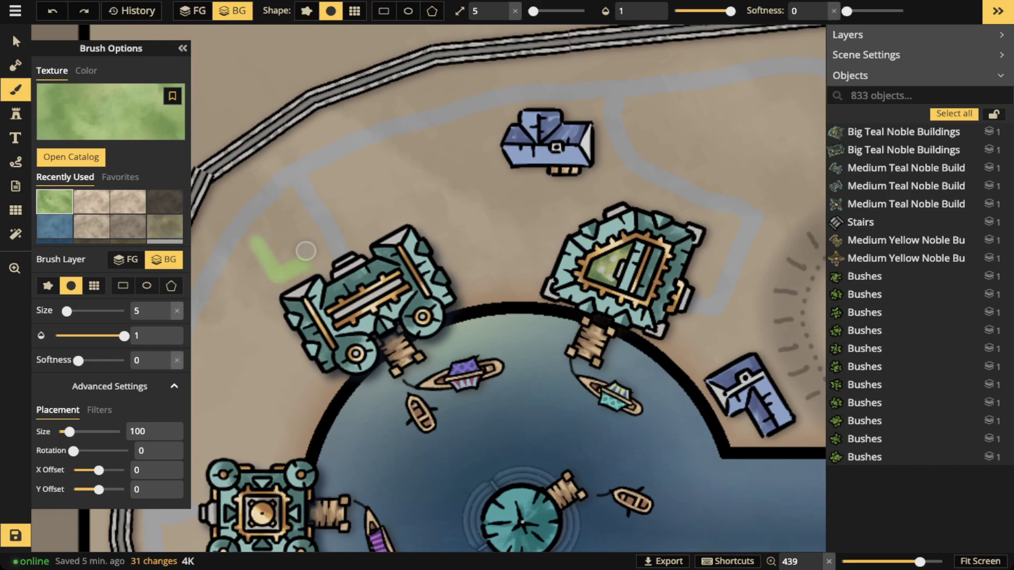
key("ctrl+z")
key("bracketleft")
Paint two filled grass patches behind the northwestern teal building, one on each side of its path.
mouse_move(286, 218)
left_mouse_down()
mouse_move(255, 246)
mouse_move(275, 277)
mouse_move(308, 260)
mouse_move(283, 213)
mouse_move(260, 242)
mouse_move(283, 215)
mouse_move(310, 255)
mouse_move(290, 213)
mouse_move(312, 253)
mouse_move(278, 258)
left_mouse_up()
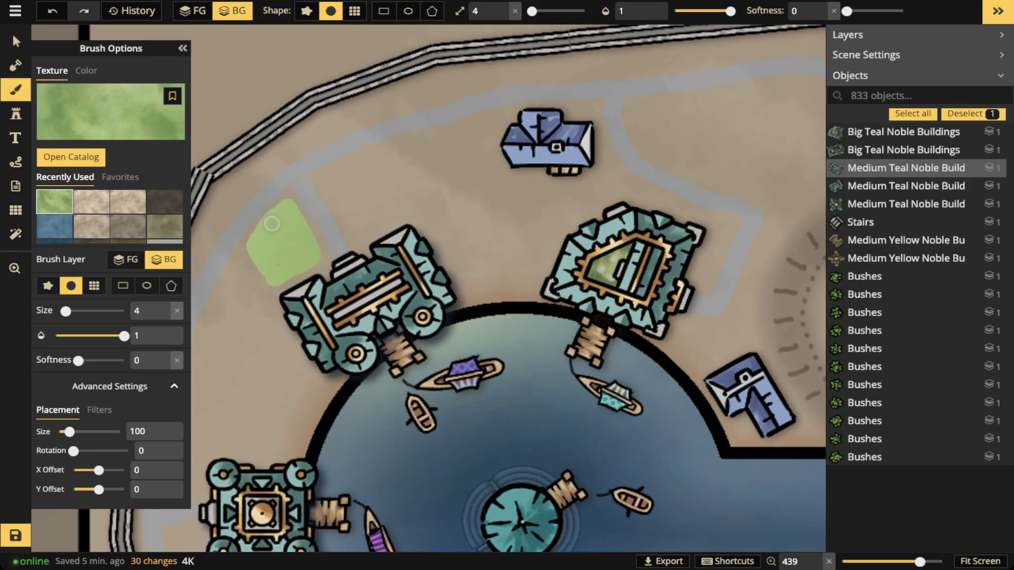
left_click_drag(272, 275, 297, 255)
mouse_move(324, 182)
left_mouse_down()
mouse_move(360, 228)
mouse_move(398, 208)
mouse_move(371, 162)
mouse_move(335, 178)
mouse_move(361, 167)
mouse_move(363, 213)
mouse_move(360, 182)
mouse_move(382, 190)
left_mouse_up()
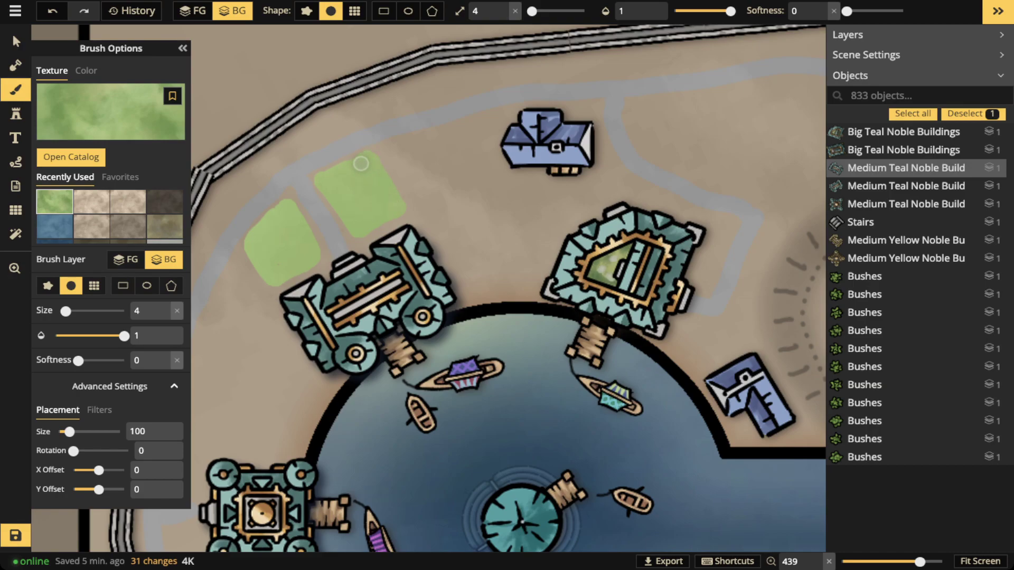
Paint two small grass patches west of the western teal building, one on each side of its path.
key("space")
left_click_drag(421, 443, 573, 300)
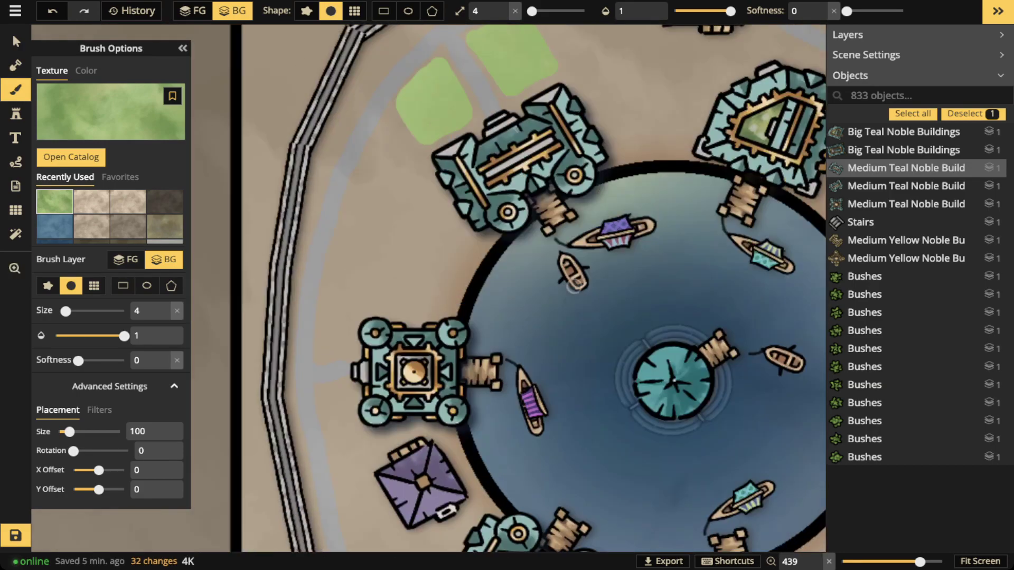
mouse_move(326, 328)
left_mouse_down()
mouse_move(325, 351)
mouse_move(346, 350)
left_mouse_up()
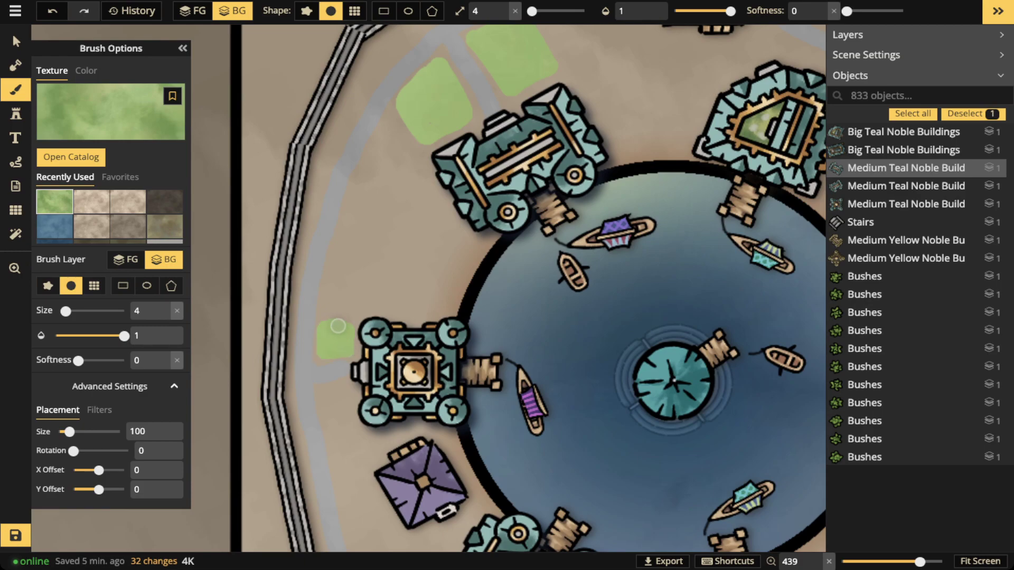
left_click_drag(327, 397, 331, 422)
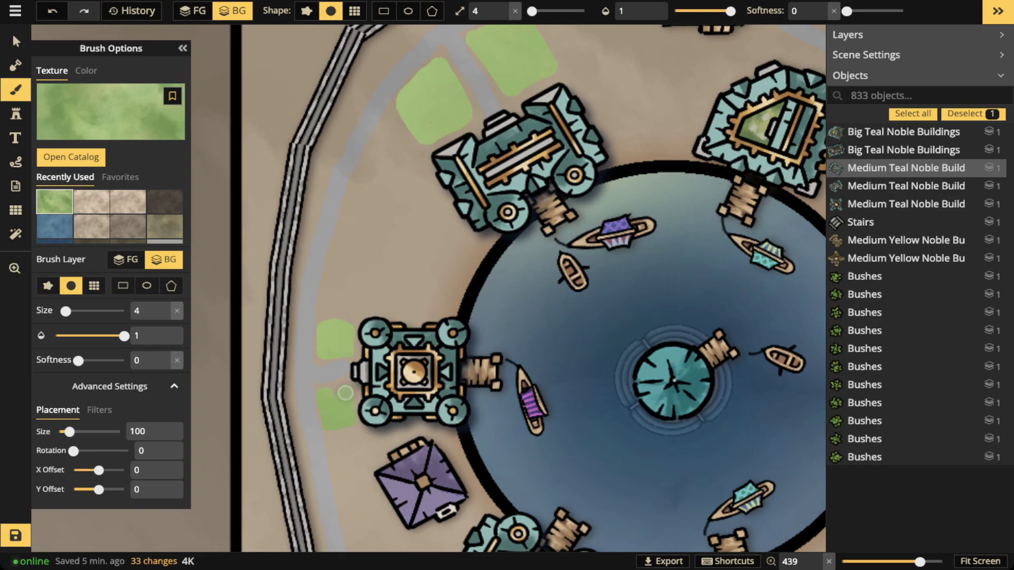
Paint two grass patches behind the southwestern teal building, one on each side of its path.
scroll(337, 387, "down", 10)
scroll(337, 387, "right", 2)
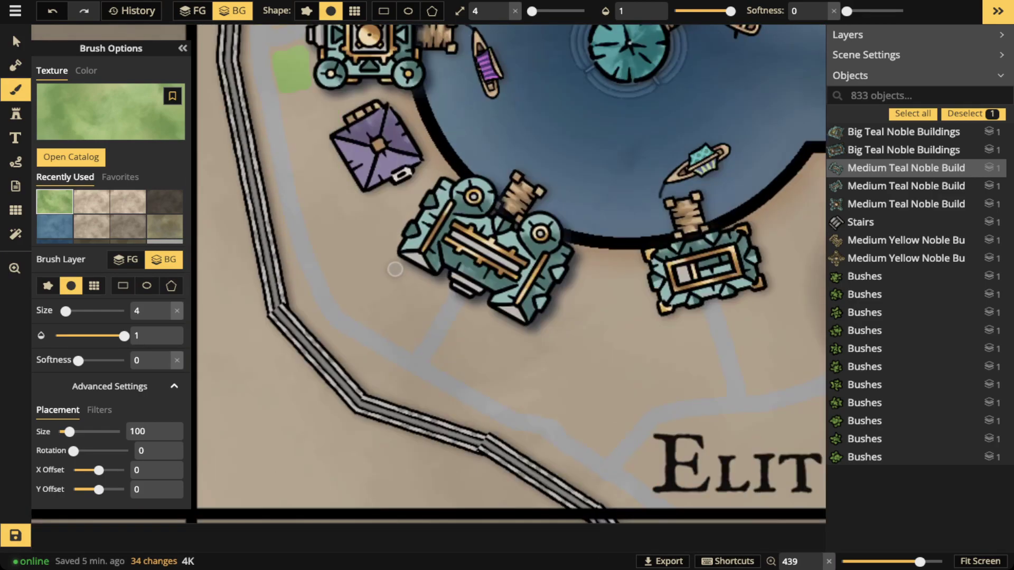
left_click_drag(395, 269, 376, 304)
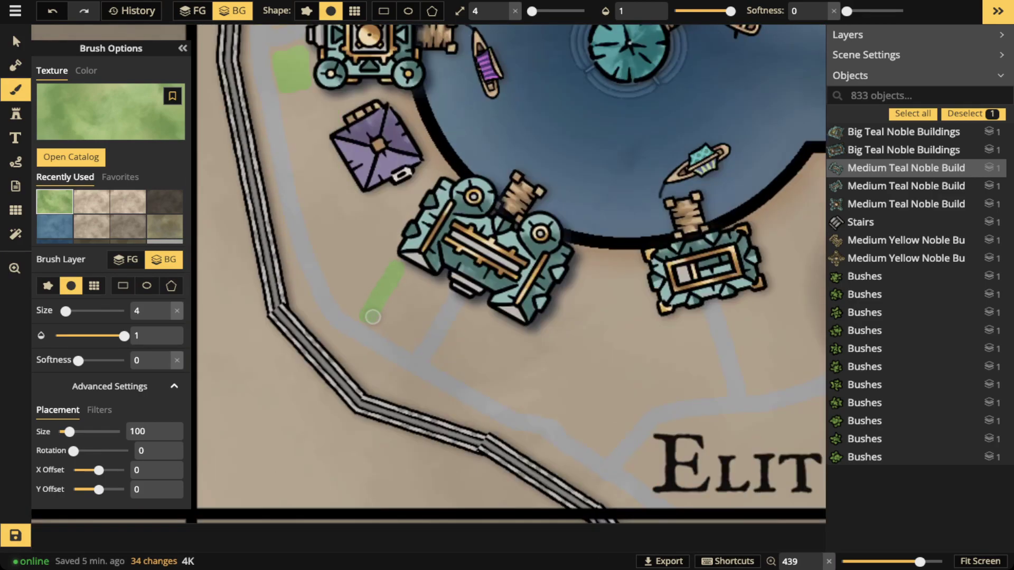
mouse_move(409, 334)
left_mouse_down()
mouse_move(431, 298)
mouse_move(401, 280)
mouse_move(391, 304)
mouse_move(402, 320)
mouse_move(433, 287)
mouse_move(404, 266)
left_mouse_up()
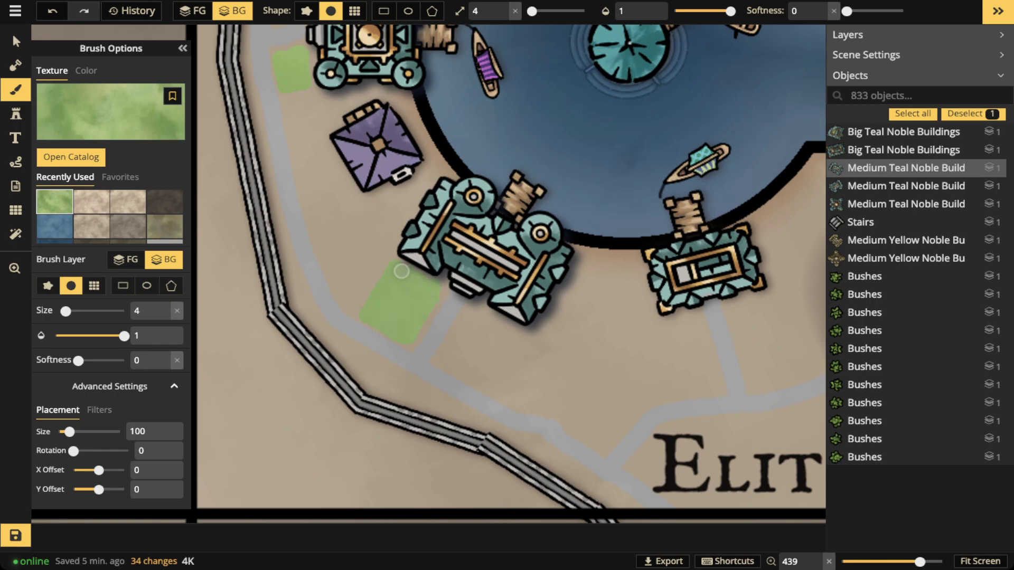
mouse_move(467, 326)
left_mouse_down()
mouse_move(447, 363)
mouse_move(492, 381)
mouse_move(521, 344)
mouse_move(477, 329)
mouse_move(486, 359)
mouse_move(501, 351)
mouse_move(495, 367)
mouse_move(481, 318)
left_mouse_up()
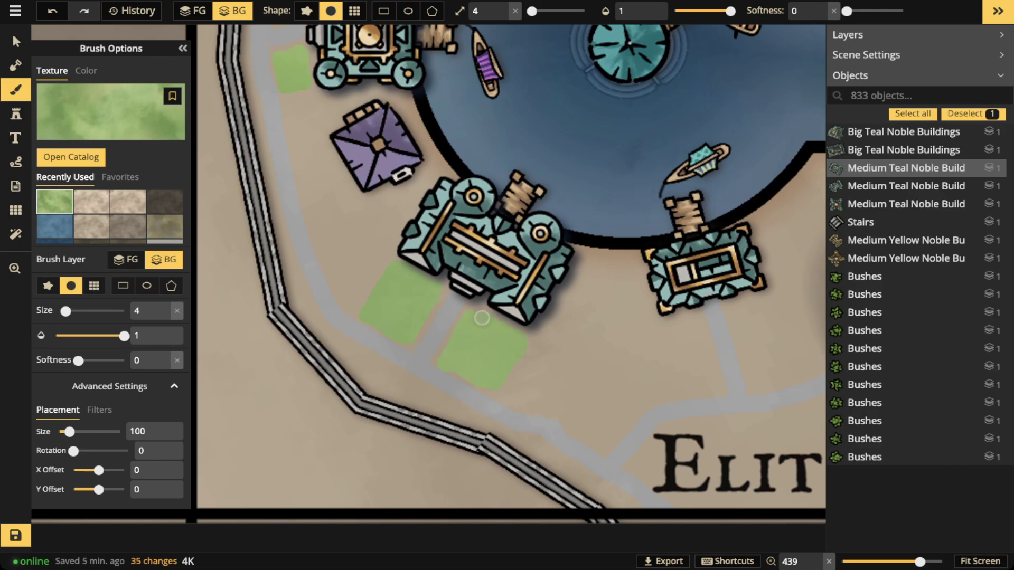
Paint a square grass patch between the two southern teal buildings and four small patches flanking the southern building's path.
mouse_move(586, 291)
left_mouse_down()
mouse_move(612, 309)
mouse_move(631, 267)
mouse_move(596, 272)
mouse_move(623, 289)
mouse_move(501, 236)
left_mouse_up()
key("z")
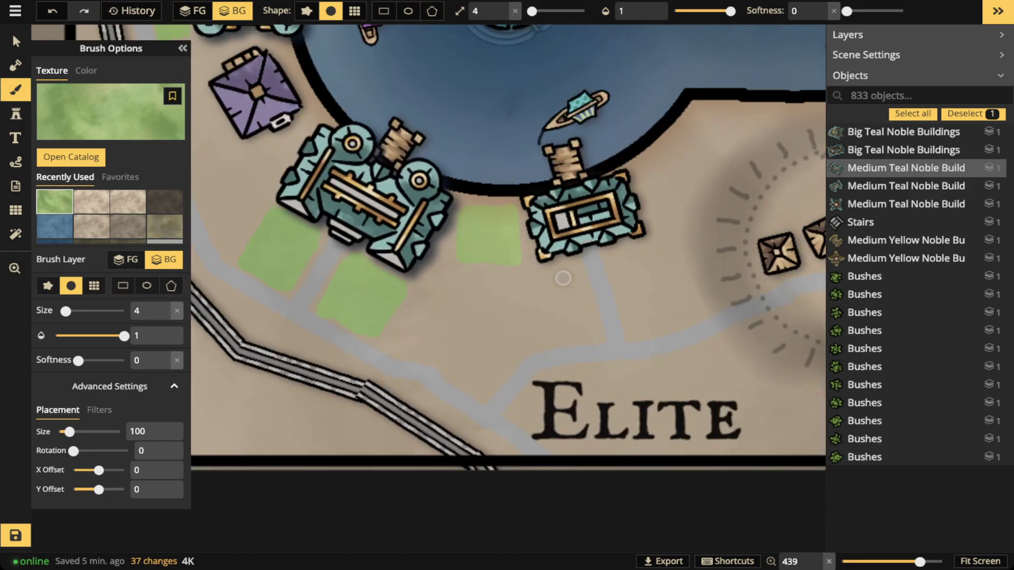
left_click_drag(553, 287, 577, 289)
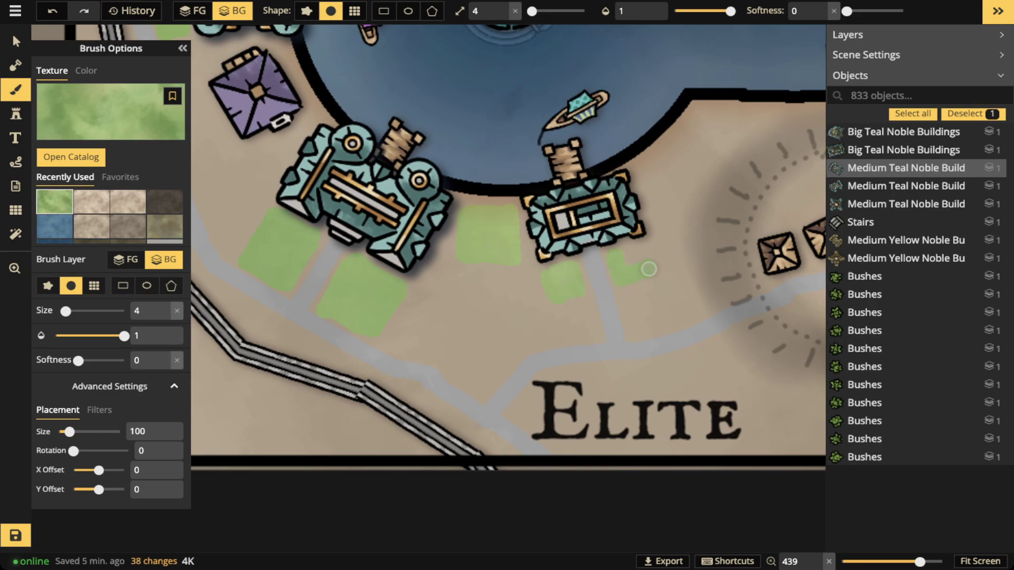
left_click(636, 252)
left_click_drag(564, 330, 586, 328)
mouse_move(631, 303)
left_mouse_down()
mouse_move(639, 326)
mouse_move(663, 318)
mouse_move(657, 294)
left_mouse_up()
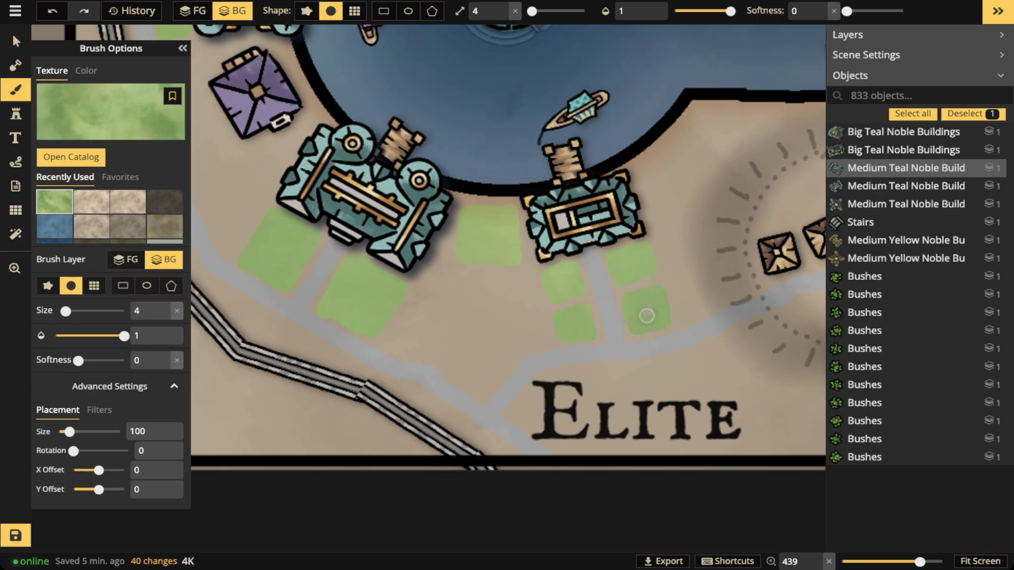
Paint a large five-sided lawn between the two southern buildings' gardens, reaching down to the road junction.
left_click_drag(450, 281, 417, 344)
left_click_drag(495, 362, 536, 339)
mouse_move(523, 294)
left_mouse_down()
mouse_move(457, 276)
mouse_move(472, 263)
mouse_move(466, 300)
mouse_move(465, 287)
mouse_move(439, 309)
mouse_move(447, 319)
mouse_move(487, 290)
mouse_move(424, 333)
mouse_move(468, 360)
left_mouse_up()
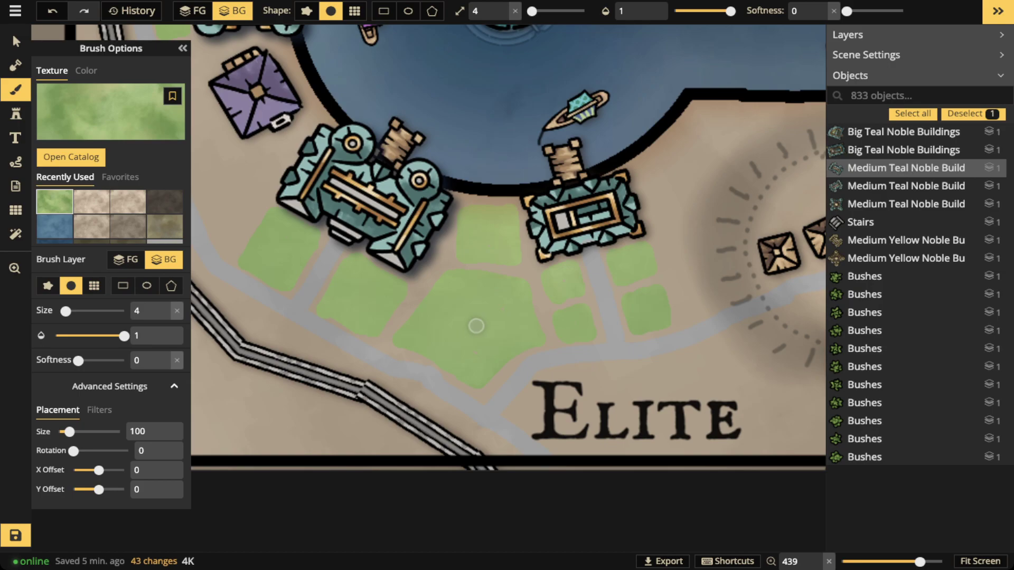
Paint a large lawn between the two northern teal buildings, extending around the underside of the blue house.
scroll(476, 326, "down", 1)
key("space")
left_click_drag(357, 192, 482, 485)
left_click_drag(539, 162, 389, 362)
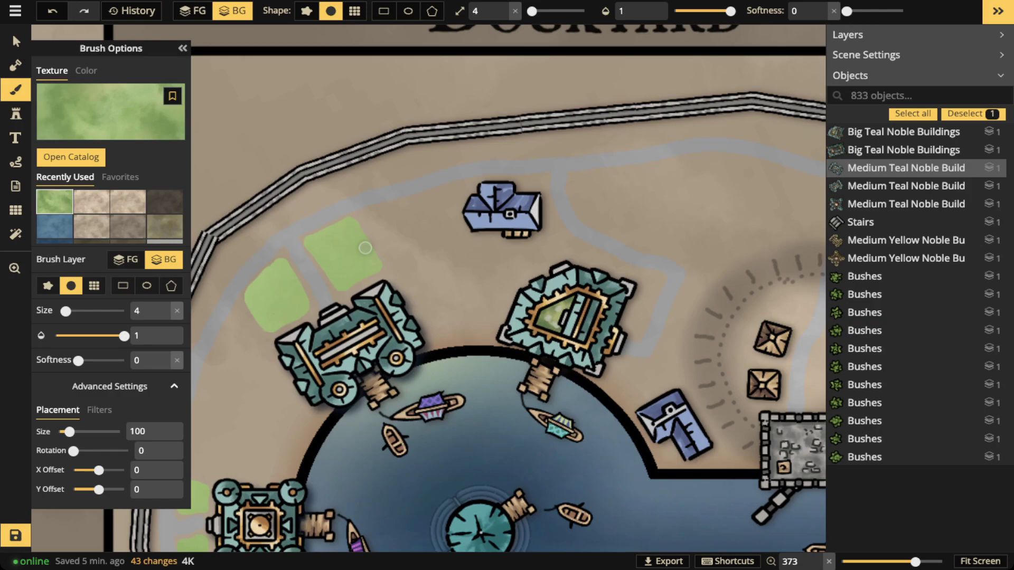
mouse_move(384, 215)
left_mouse_down()
mouse_move(401, 254)
mouse_move(447, 237)
mouse_move(454, 220)
mouse_move(448, 229)
mouse_move(436, 202)
mouse_move(389, 216)
left_mouse_up()
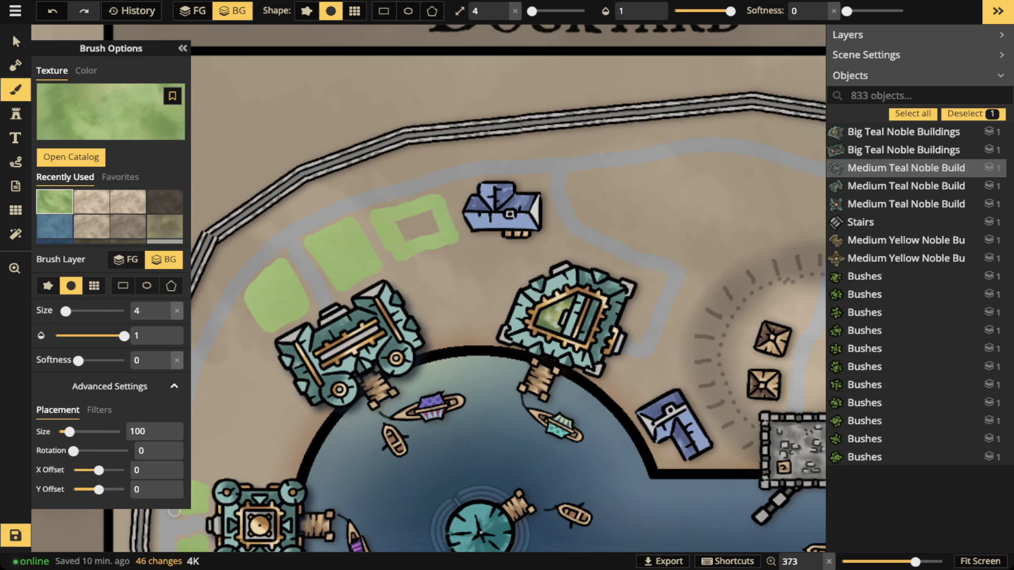
scroll(388, 207, "up", 3)
mouse_move(403, 216)
left_mouse_down()
mouse_move(392, 273)
mouse_move(388, 263)
mouse_move(395, 274)
mouse_move(386, 243)
mouse_move(406, 212)
mouse_move(387, 215)
mouse_move(457, 192)
mouse_move(475, 232)
mouse_move(450, 216)
mouse_move(418, 234)
mouse_move(412, 248)
mouse_move(426, 250)
mouse_move(459, 236)
mouse_move(445, 219)
left_mouse_up()
mouse_move(396, 283)
left_mouse_down()
mouse_move(459, 399)
mouse_move(443, 380)
mouse_move(469, 396)
mouse_move(533, 394)
mouse_move(539, 379)
mouse_move(539, 396)
mouse_move(578, 302)
mouse_move(645, 267)
mouse_move(625, 260)
mouse_move(562, 275)
mouse_move(571, 264)
mouse_move(556, 278)
mouse_move(499, 254)
mouse_move(464, 190)
left_mouse_up()
mouse_move(582, 277)
left_mouse_down()
mouse_move(562, 291)
mouse_move(490, 264)
mouse_move(421, 285)
mouse_move(458, 353)
mouse_move(498, 278)
mouse_move(445, 297)
mouse_move(465, 307)
mouse_move(499, 296)
mouse_move(525, 338)
mouse_move(558, 304)
mouse_move(555, 314)
mouse_move(498, 315)
mouse_move(468, 350)
mouse_move(490, 374)
mouse_move(483, 351)
mouse_move(489, 361)
mouse_move(505, 340)
mouse_move(506, 361)
mouse_move(532, 342)
mouse_move(508, 374)
mouse_move(536, 350)
mouse_move(518, 369)
mouse_move(477, 348)
mouse_move(466, 310)
left_mouse_up()
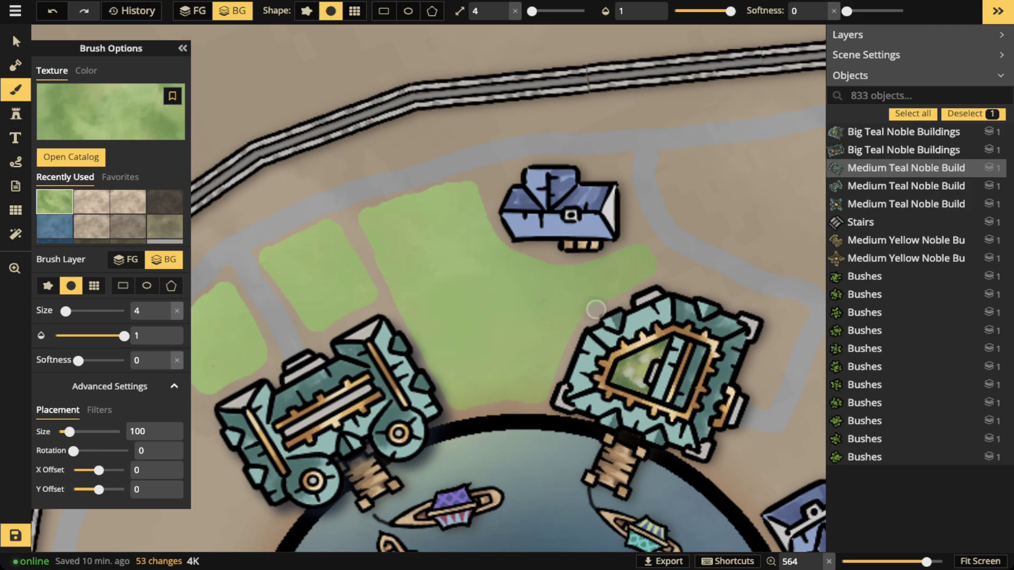
Outline and fill a grass lawn between the western and northwestern teal buildings, from the ring road to the harbour edge.
scroll(447, 269, "down", 3)
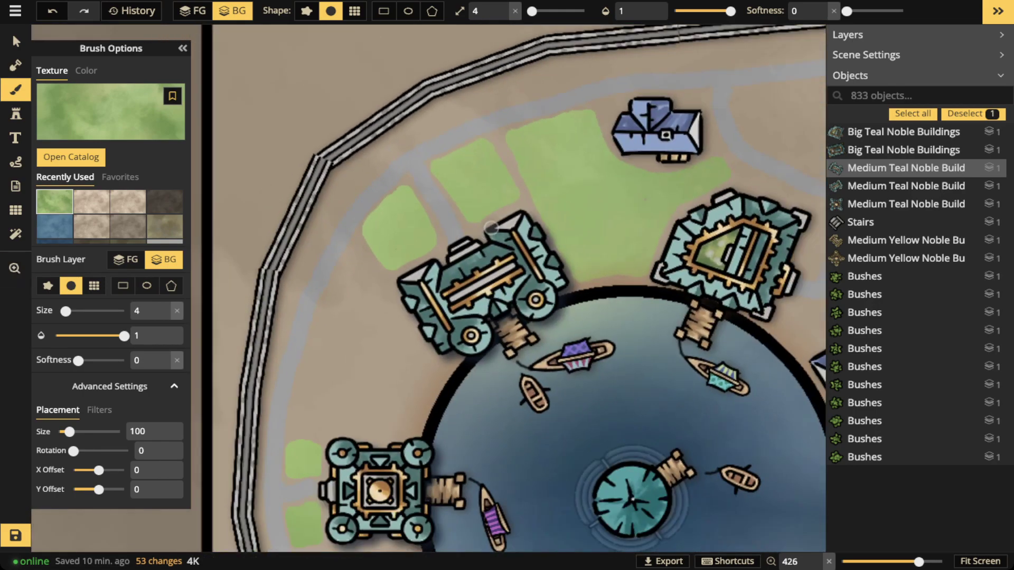
mouse_move(364, 274)
left_mouse_down()
mouse_move(424, 362)
mouse_move(399, 342)
mouse_move(425, 362)
mouse_move(399, 412)
mouse_move(406, 391)
mouse_move(338, 425)
mouse_move(304, 416)
mouse_move(352, 422)
mouse_move(391, 410)
mouse_move(305, 414)
mouse_move(323, 345)
mouse_move(362, 275)
mouse_move(353, 272)
mouse_move(310, 383)
left_mouse_up()
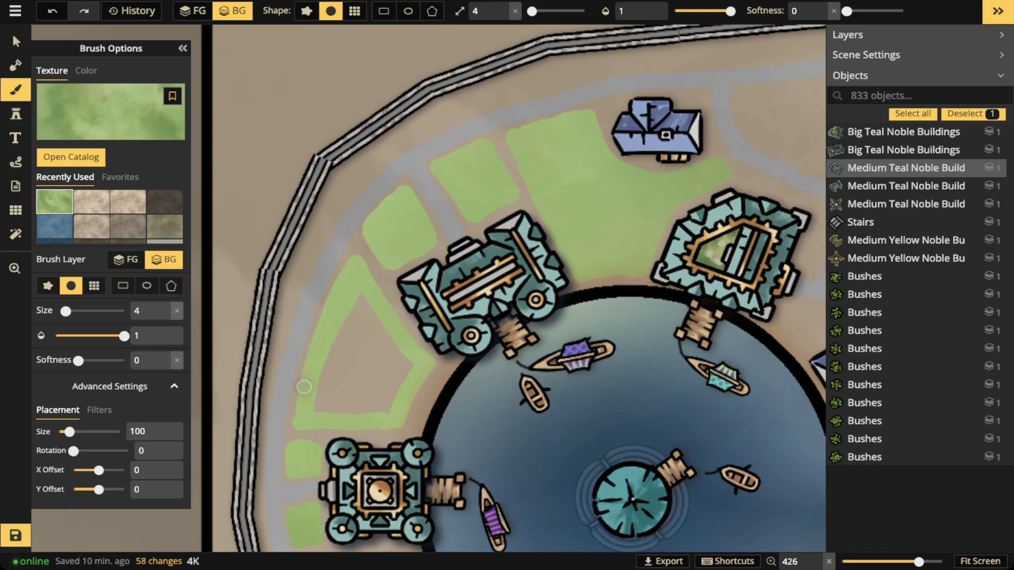
mouse_move(355, 311)
left_mouse_down()
mouse_move(325, 409)
mouse_move(376, 407)
mouse_move(398, 381)
mouse_move(367, 298)
mouse_move(338, 385)
mouse_move(371, 328)
mouse_move(370, 362)
mouse_move(387, 370)
left_mouse_up()
key("space")
left_click_drag(572, 379, 551, 74)
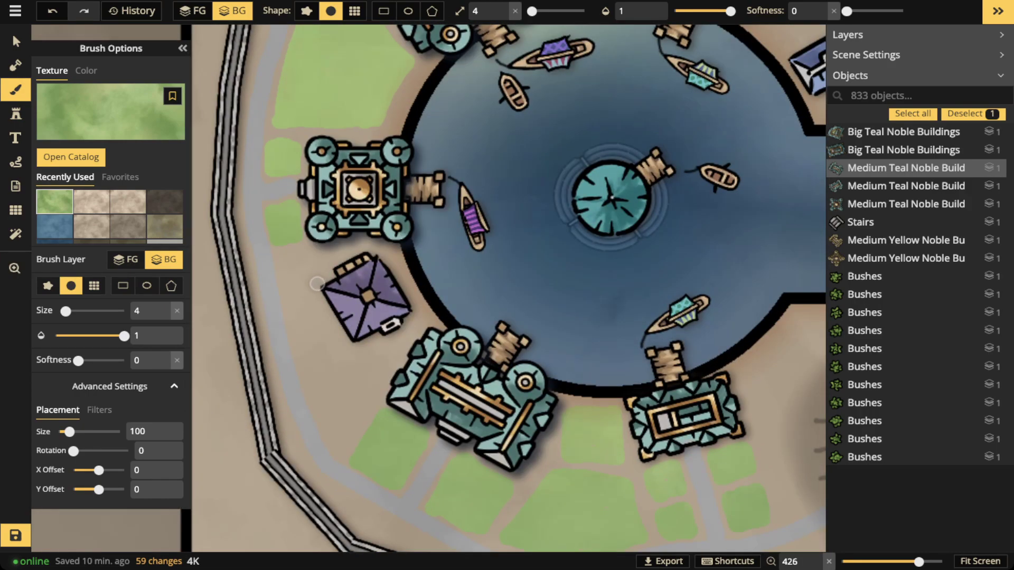
Paint a small grass patch beside the purple house and a larger lawn between it, the southwestern teal building and the ring road.
mouse_move(283, 262)
left_mouse_down()
mouse_move(291, 282)
mouse_move(314, 276)
mouse_move(298, 267)
left_mouse_up()
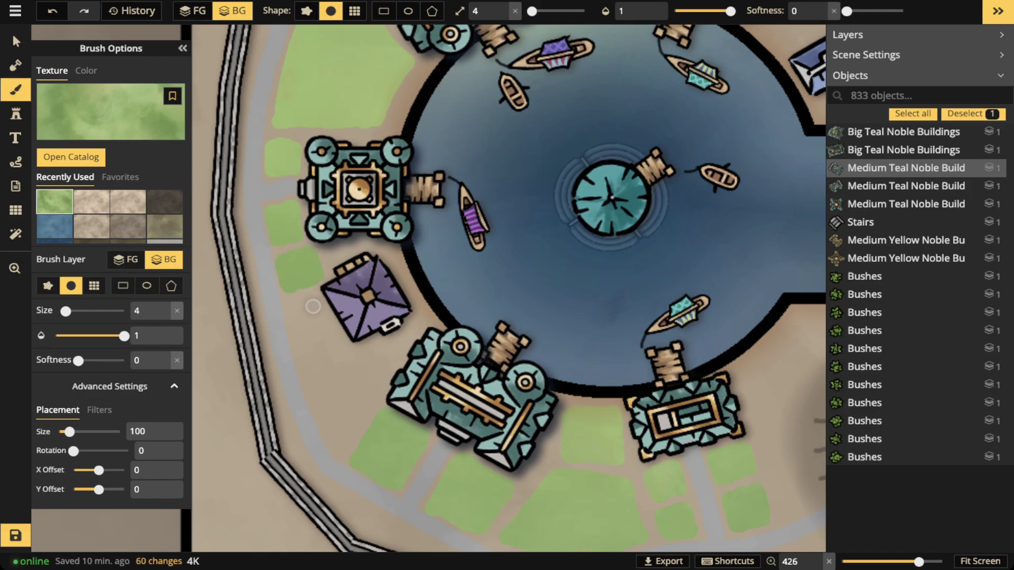
mouse_move(313, 307)
left_mouse_down()
mouse_move(343, 363)
mouse_move(369, 344)
mouse_move(385, 369)
left_mouse_up()
mouse_move(355, 412)
left_mouse_down()
mouse_move(306, 382)
mouse_move(298, 312)
mouse_move(338, 391)
left_mouse_up()
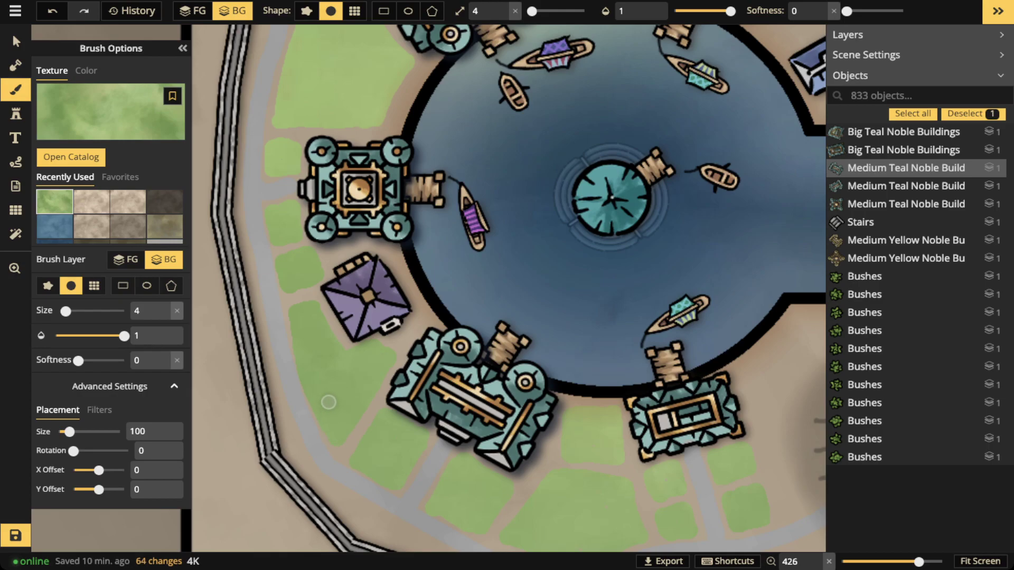
Paint a small grass patch between the northeastern teal building and the blue house near the harbour channel.
scroll(328, 402, "down", 8)
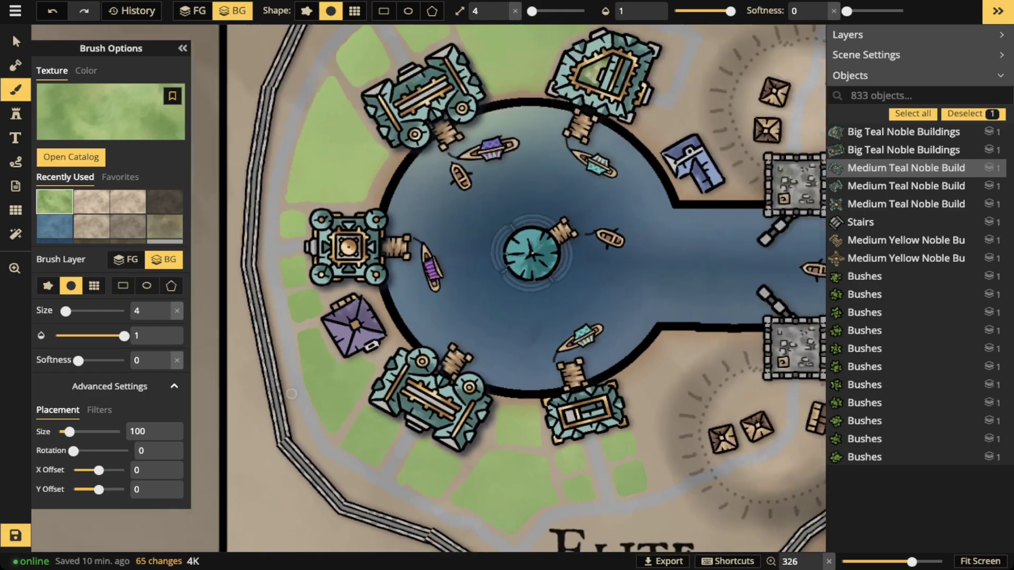
key("space")
left_click_drag(445, 287, 426, 185)
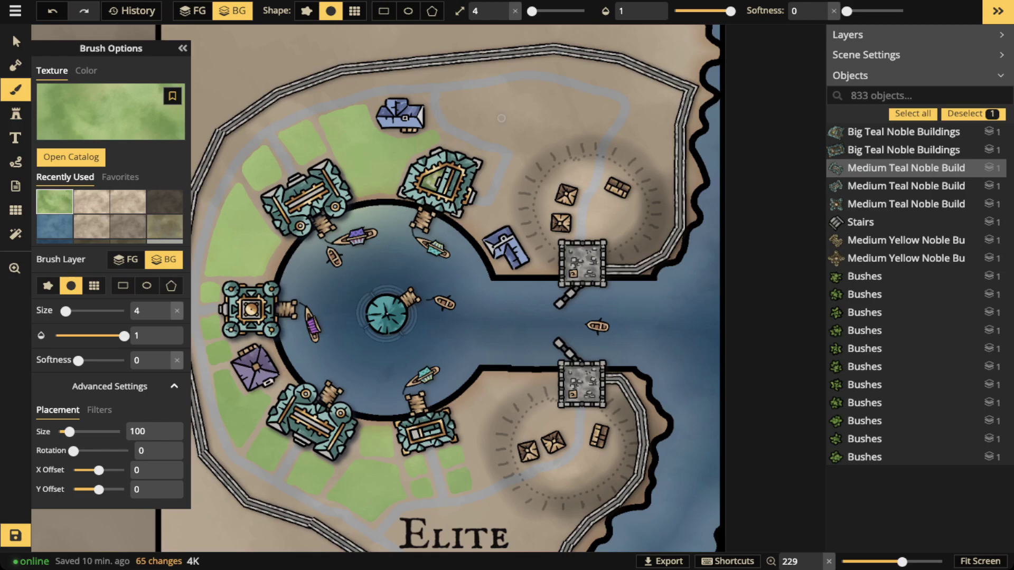
scroll(519, 105, "up", 4)
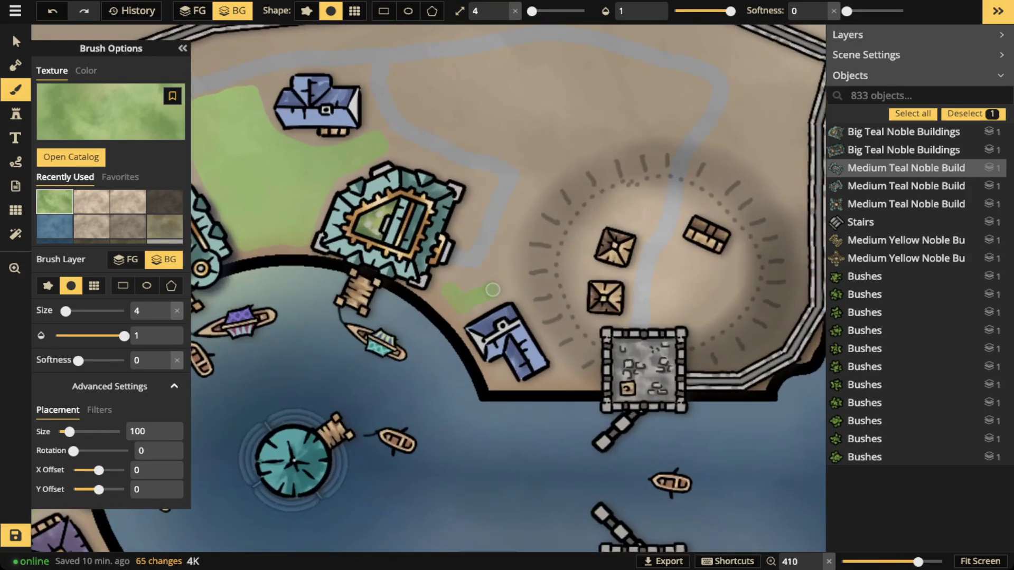
Outline and fill a large grass lawn inside the northern road loop, between the upper blue house's side road and the hill.
key("space")
left_click_drag(557, 134, 563, 231)
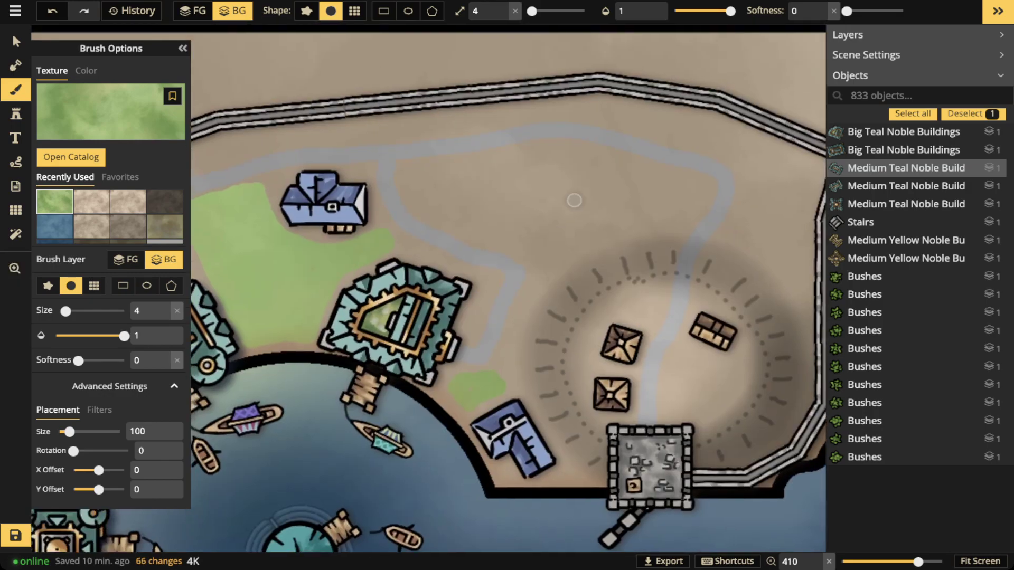
mouse_move(691, 192)
left_mouse_down()
mouse_move(676, 209)
mouse_move(534, 242)
mouse_move(431, 190)
mouse_move(563, 160)
mouse_move(687, 190)
left_mouse_up()
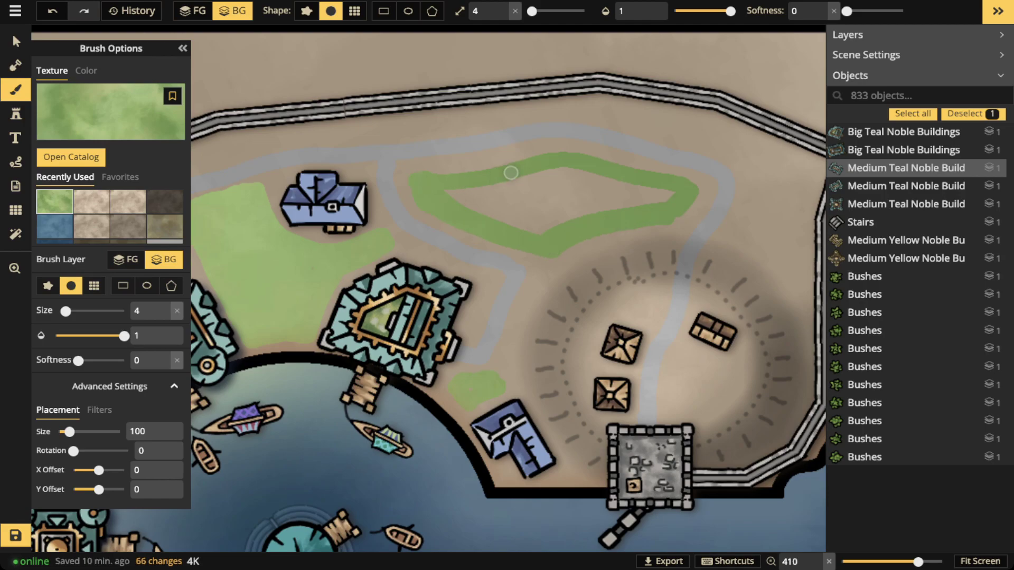
mouse_move(631, 184)
left_mouse_down()
mouse_move(447, 194)
mouse_move(587, 180)
mouse_move(508, 206)
mouse_move(564, 193)
mouse_move(648, 207)
left_mouse_up()
left_click_drag(558, 251, 639, 226)
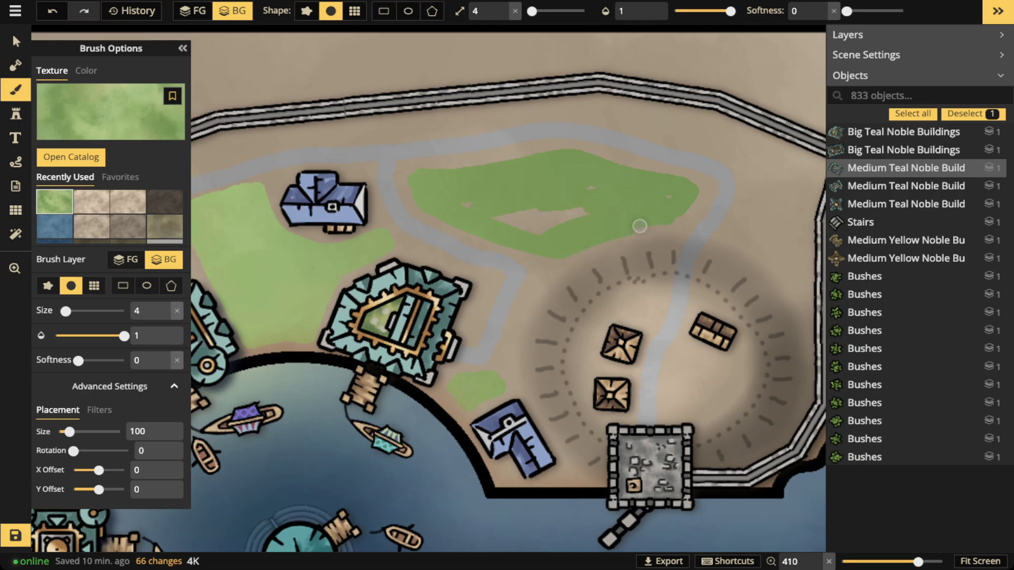
left_click_drag(513, 197, 572, 230)
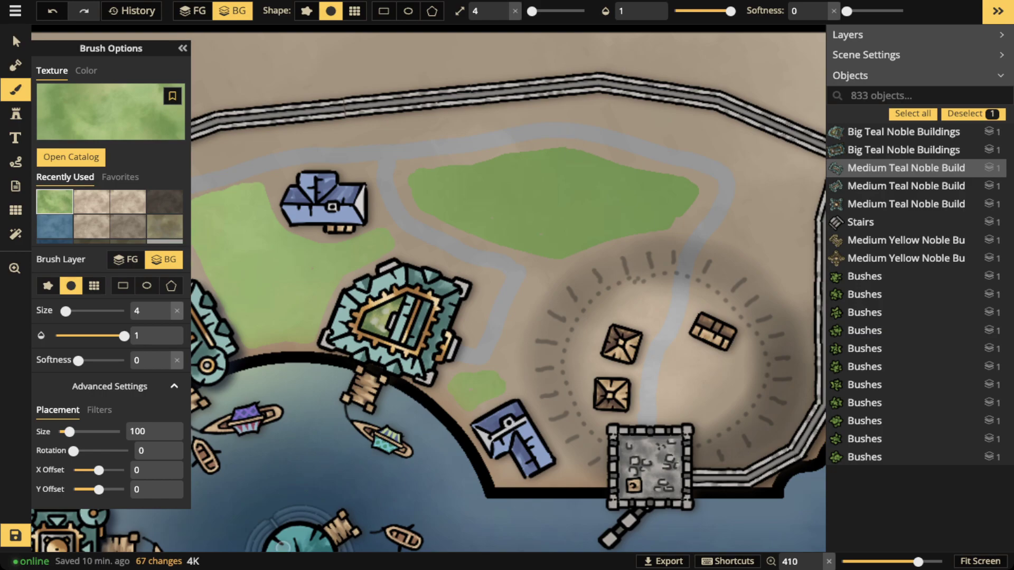
Browse the stamp catalog's Watercolor Cities pack and choose the thin Hedges stamp set from Details.
scroll(352, 255, "down", 10)
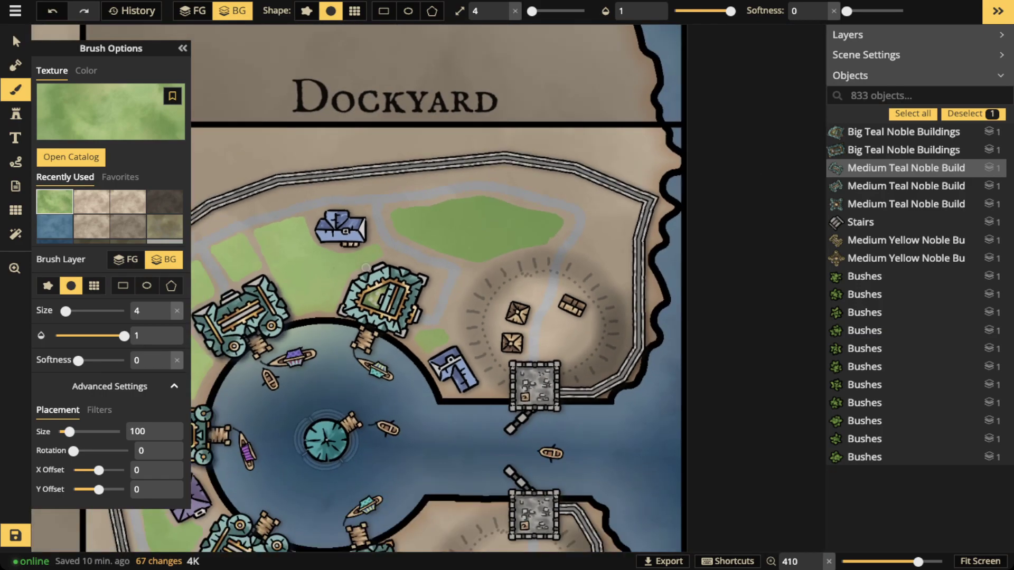
key("space")
left_click_drag(343, 332, 437, 280)
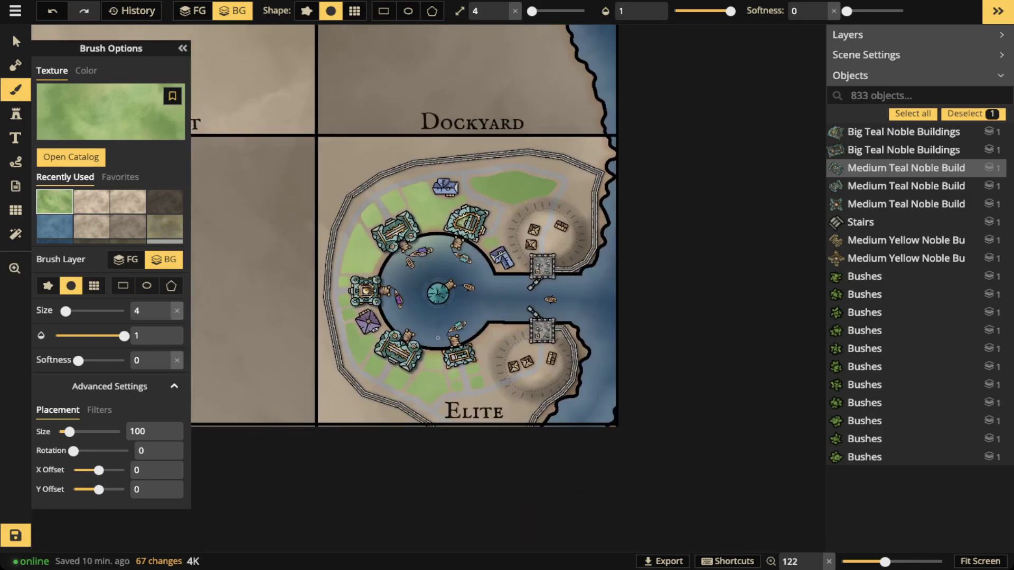
scroll(438, 338, "up", 2)
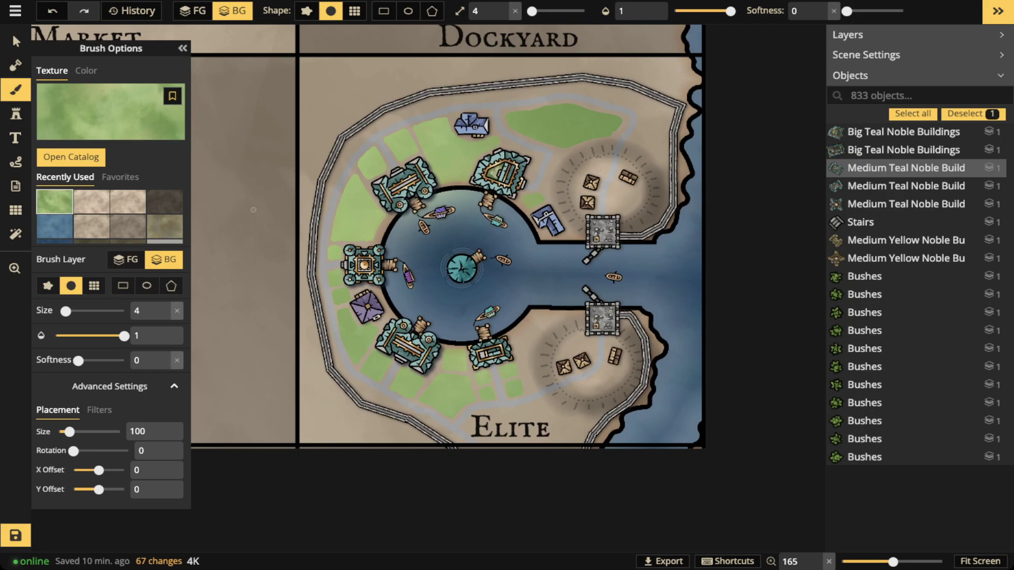
left_click(16, 114)
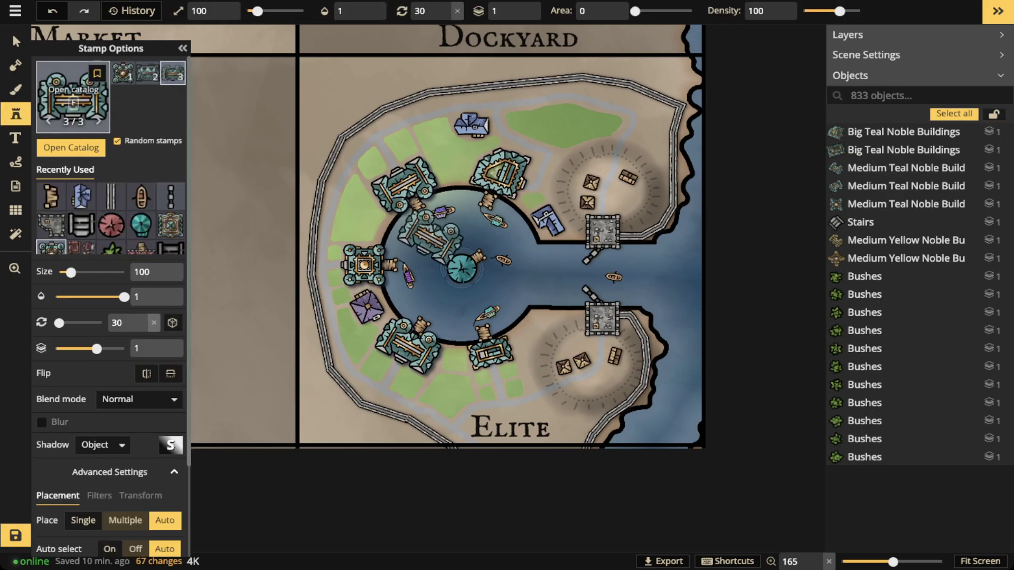
left_click(74, 98)
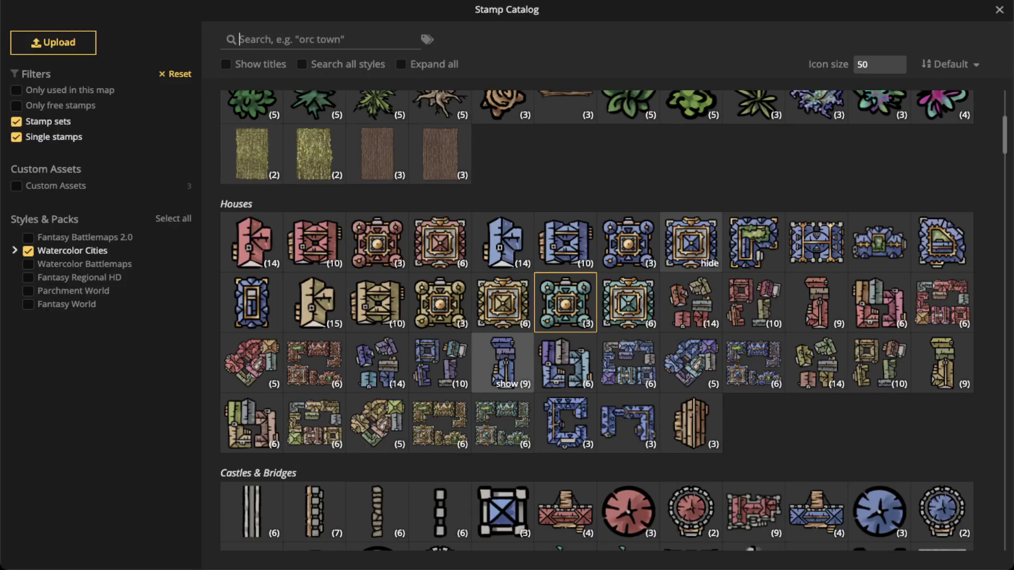
scroll(581, 369, "up", 5)
scroll(501, 254, "up", 2)
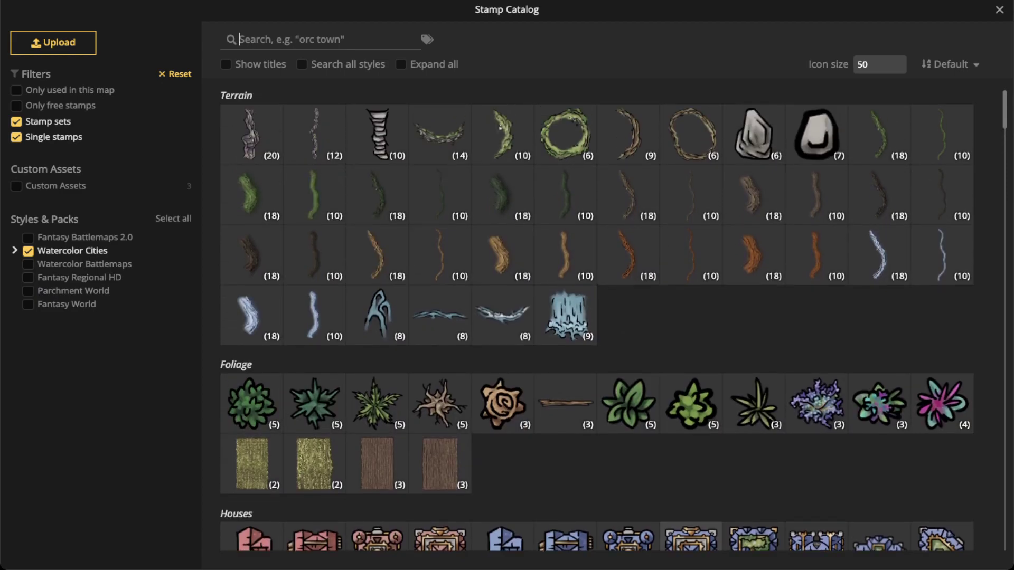
scroll(501, 254, "down", 4)
scroll(691, 364, "down", 5)
scroll(597, 320, "down", 4)
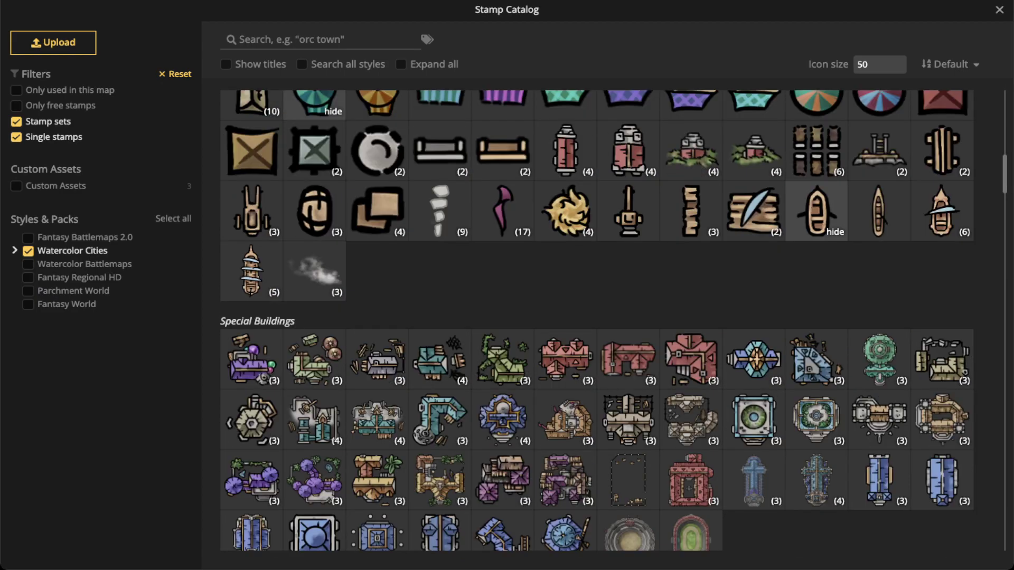
scroll(597, 320, "up", 4)
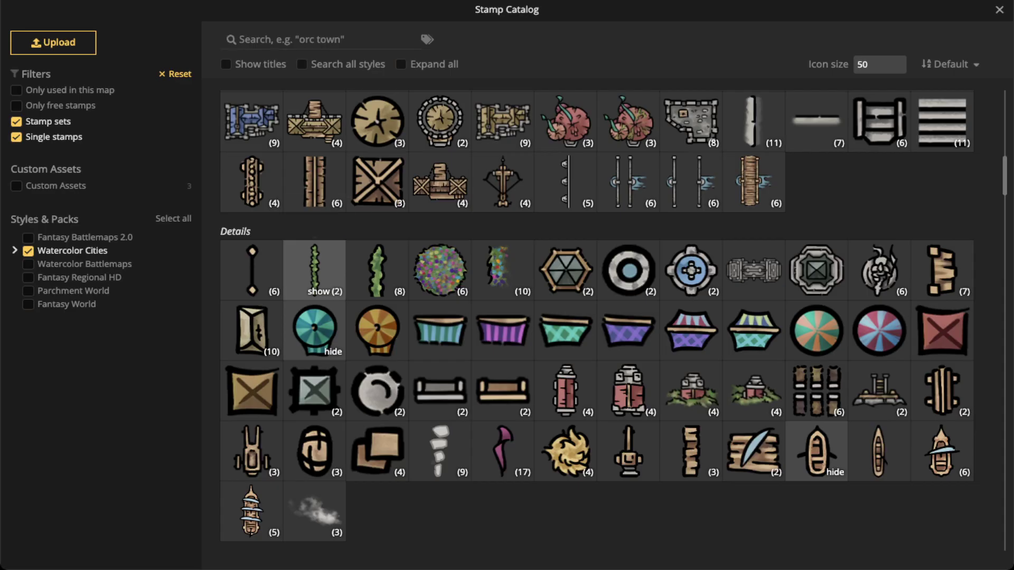
left_click(314, 270)
Set the hedge stamp to size 50 and rotation 30, and place one at the northern tip of the lawn above the western teal building.
scroll(378, 221, "up", 5)
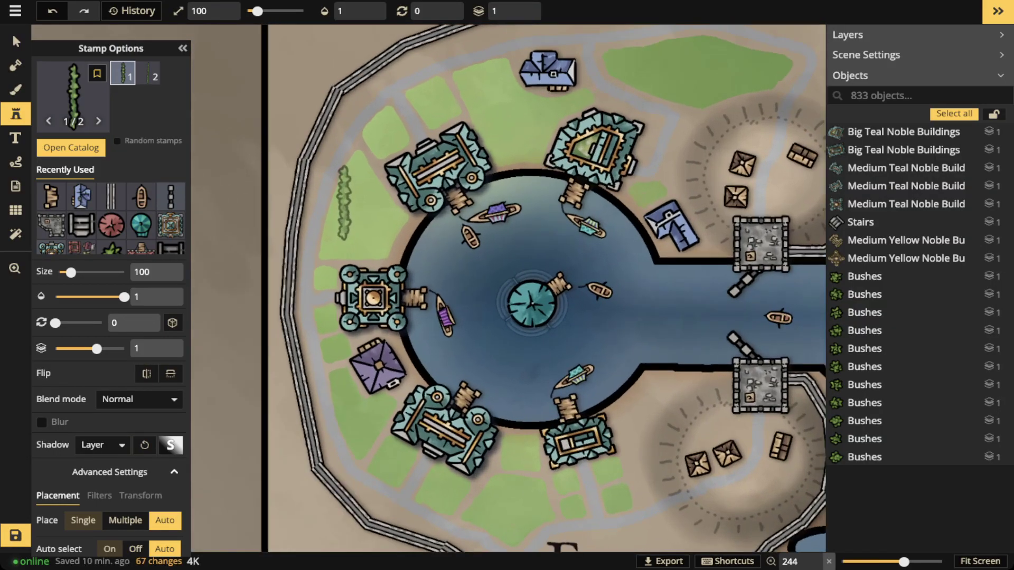
scroll(306, 181, "up", 1)
key("bracketleft")
key("bracketleft")
key("bracketleft")
key("bracketleft")
key("bracketleft")
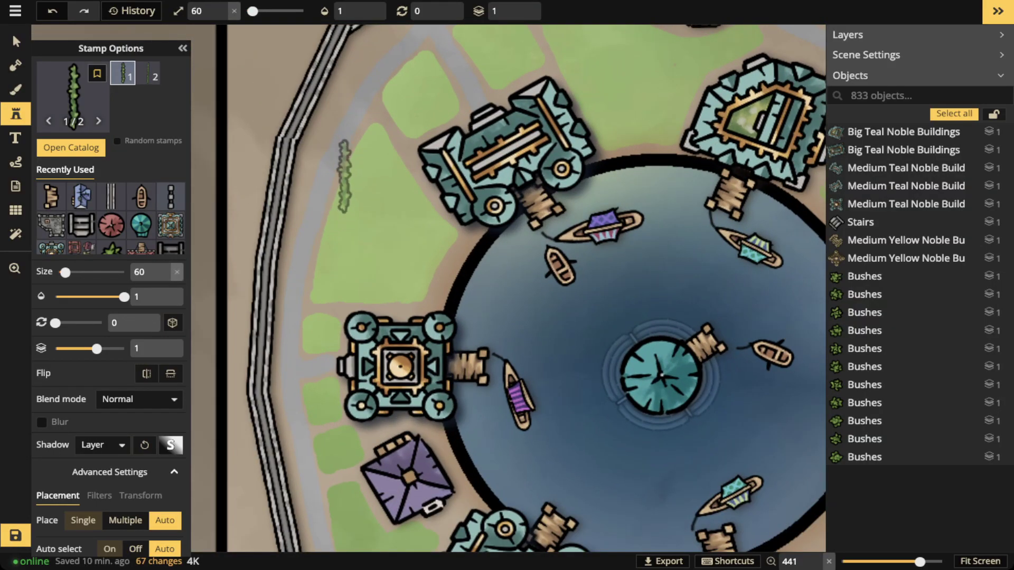
scroll(347, 171, "up", 3)
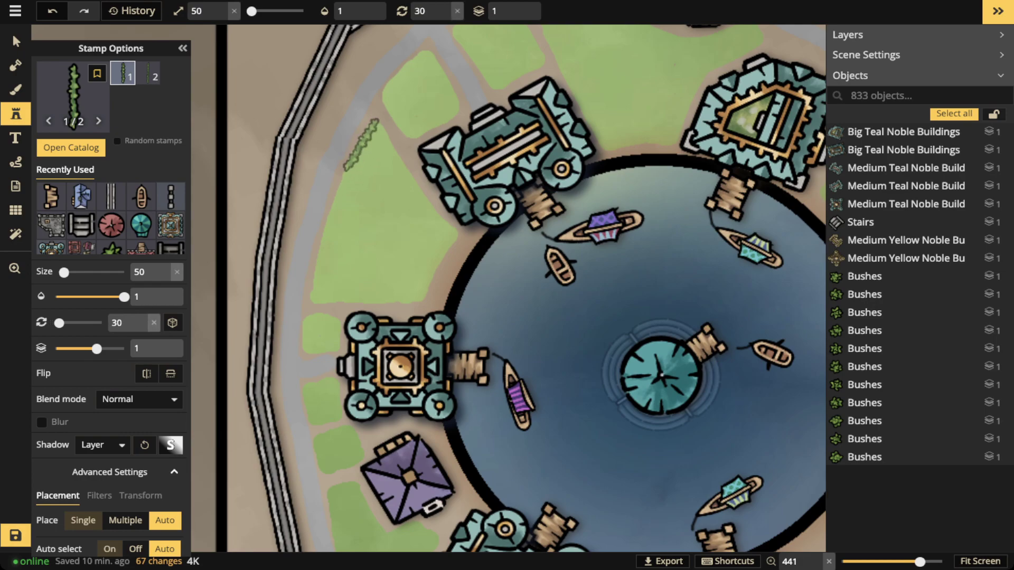
left_click(362, 144)
Continue the hedge down the lawn's western edge with three more stamps, two rotated 15 and the last rotated 11.
scroll(351, 170, "down", 1)
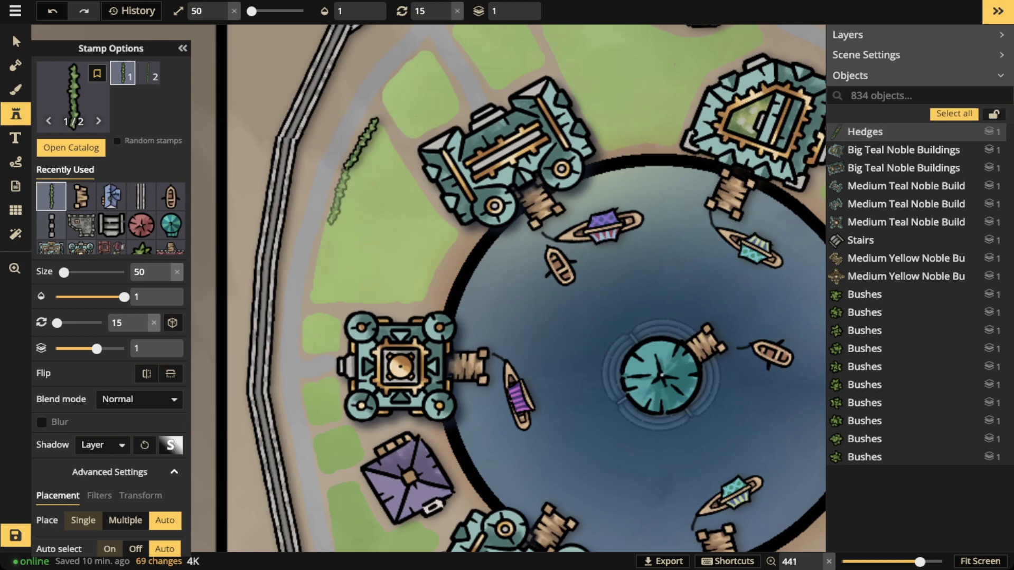
left_click(351, 170)
scroll(349, 175, "down", 1)
scroll(324, 249, "up", 1)
left_click(324, 247)
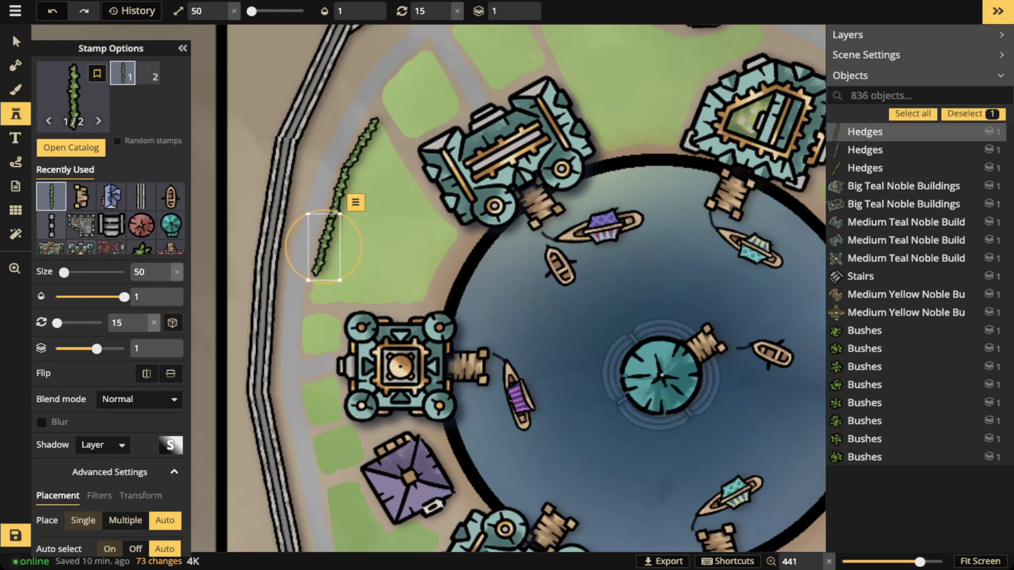
scroll(312, 261, "down", 1)
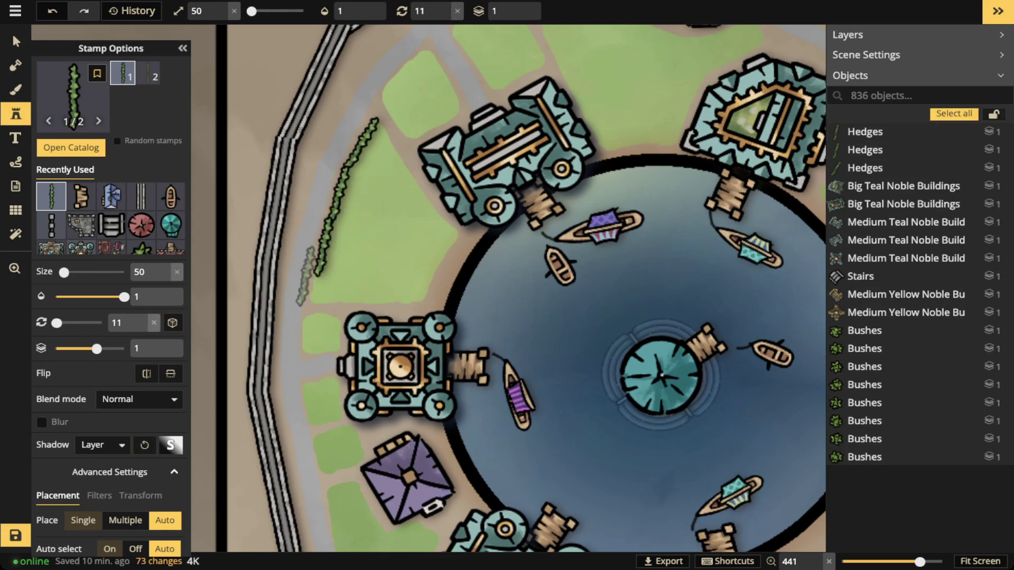
left_click(319, 274)
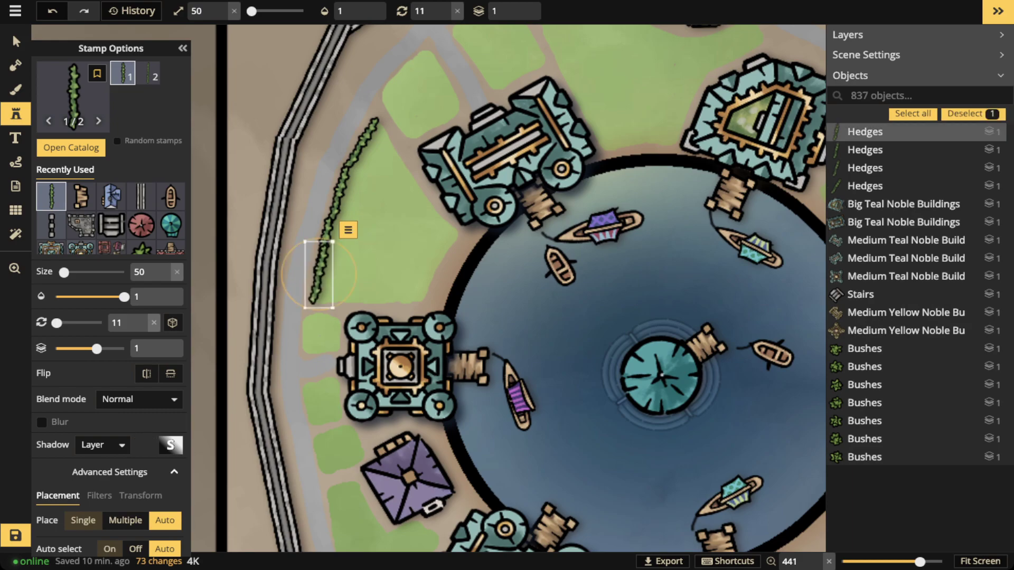
Line the lawn's southern edge with two hedges rotated 86.
scroll(319, 275, "up", 10)
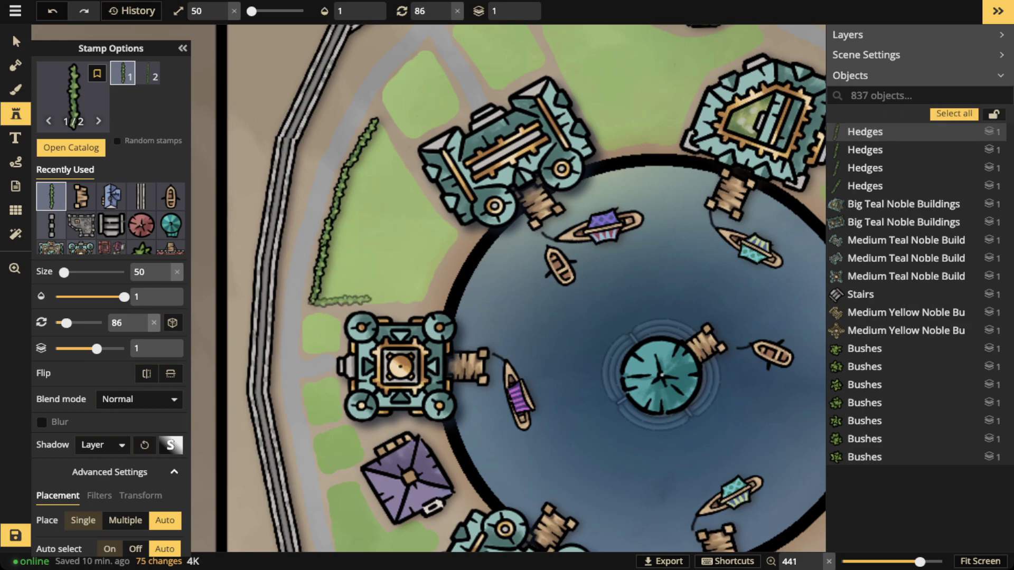
left_click(341, 301)
left_click(400, 300)
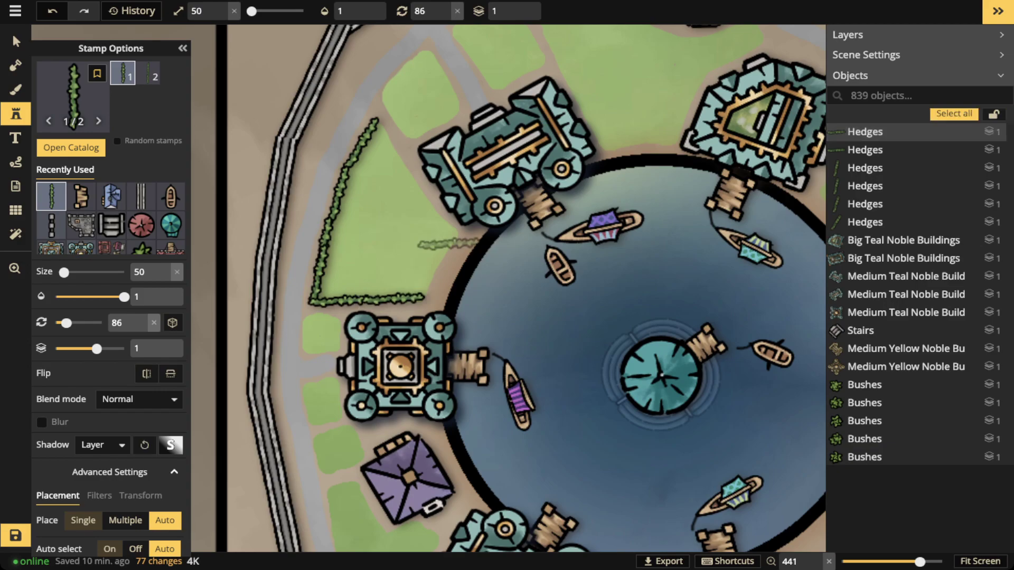
Enclose the lawn with three hedges rotated 146 along its northeastern edge and two rotated 206 along the harbour side.
scroll(399, 169, "up", 4)
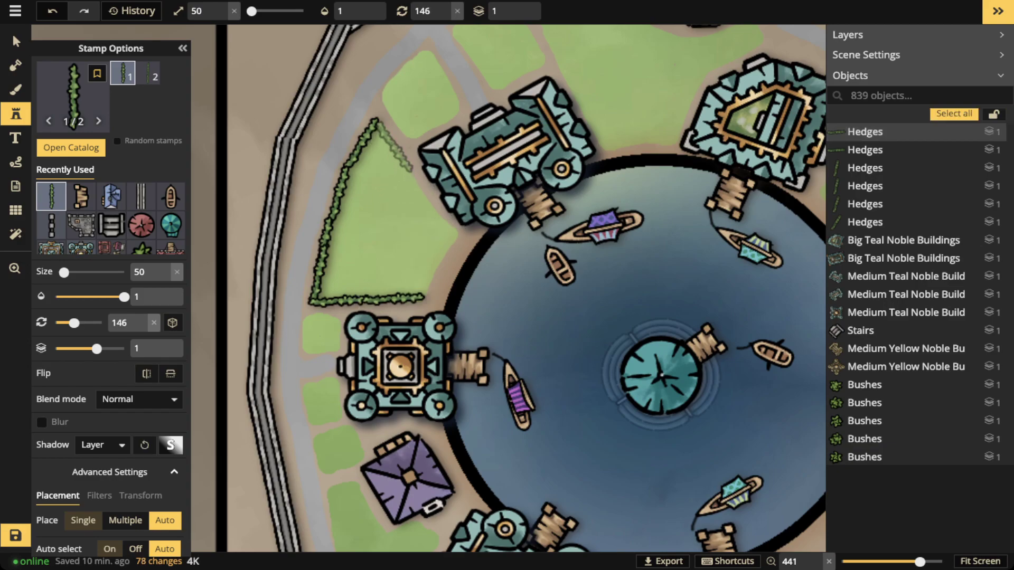
left_click(391, 144)
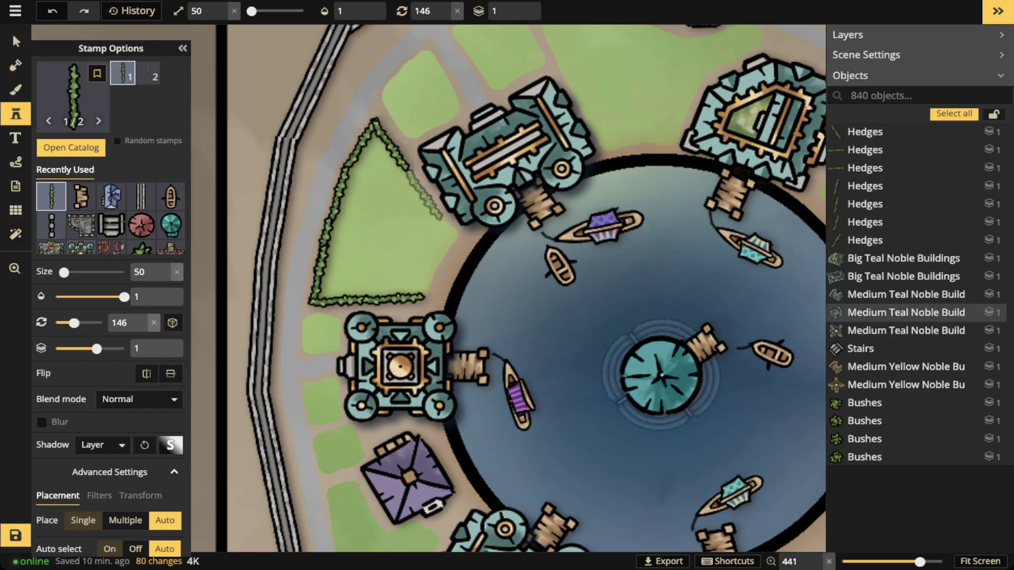
left_click(426, 200)
left_click(437, 217)
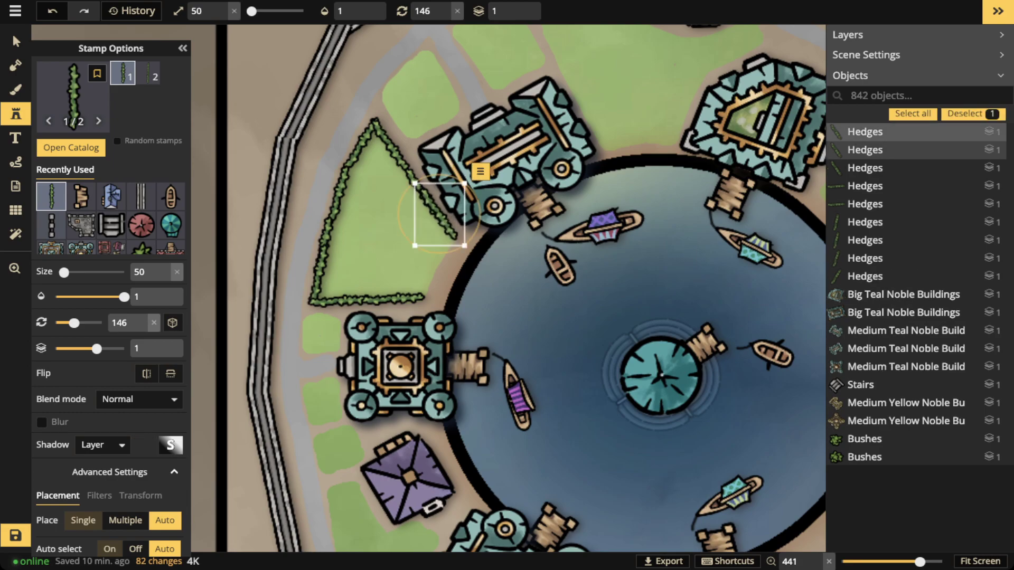
scroll(441, 263, "up", 4)
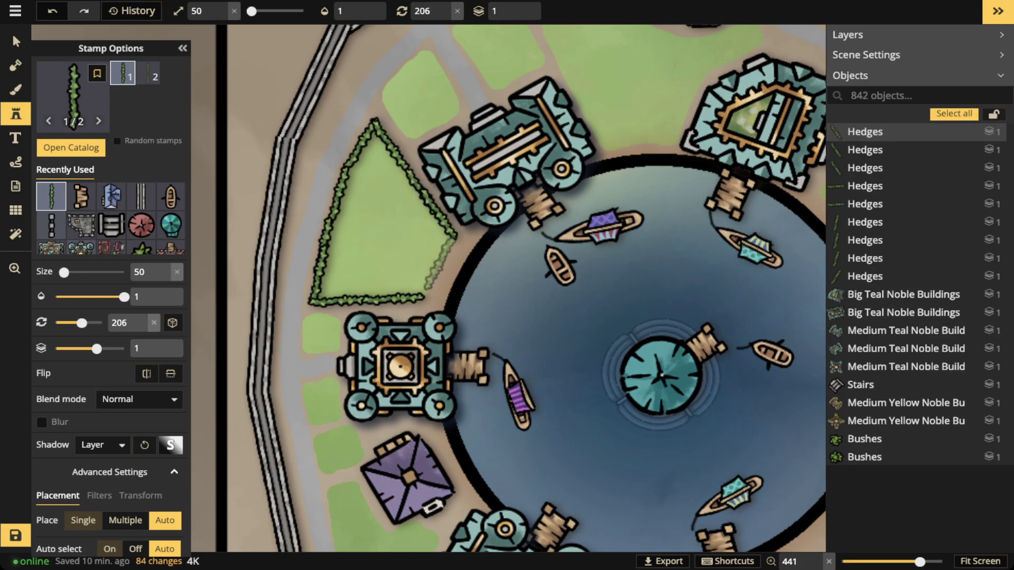
left_click(441, 263)
left_click(441, 263)
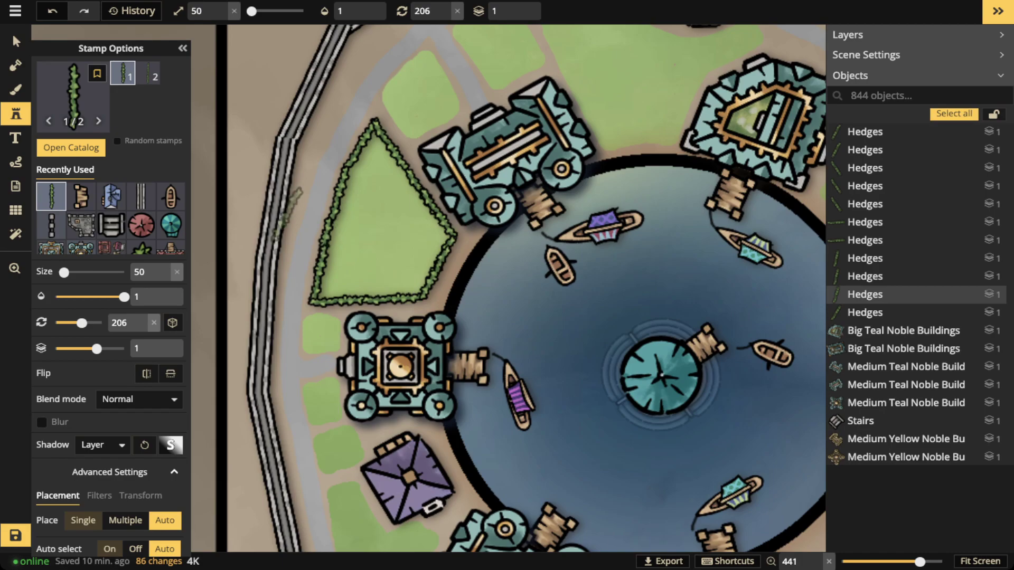
Delete the second hedge from the northern tip on the lawn's western edge to open an entrance from the ring road.
left_click(15, 41)
left_click(337, 202)
key("Delete")
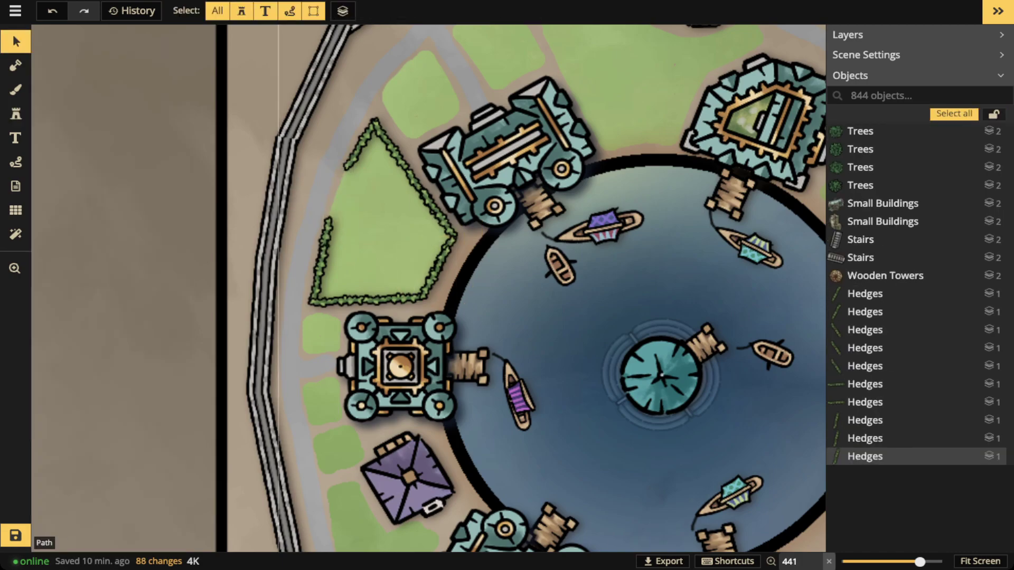
Set the hedge stamp to size 30 and place one along the western edge of the small patch northwest of the western teal building.
scroll(340, 206, "down", 2)
key("space")
left_click_drag(340, 206, 342, 106)
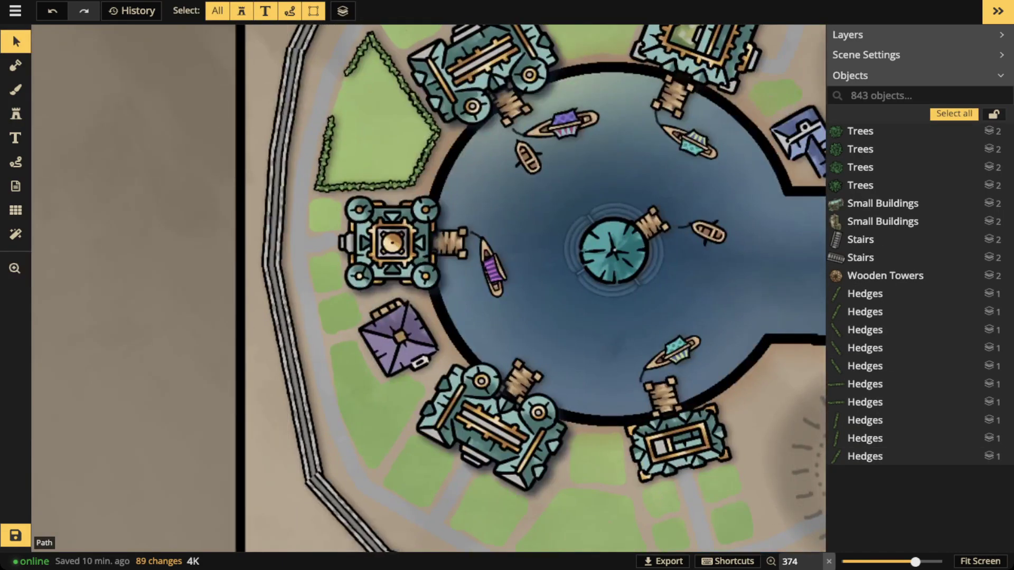
left_click(16, 114)
scroll(299, 207, "up", 3)
key("[")
key("[")
scroll(317, 218, "up", 1)
scroll(316, 217, "down", 1)
left_click(316, 216)
Enclose the small square patch with hedges along its northern, eastern and southern edges, rotating the stamp to follow each side.
scroll(332, 203, "up", 2)
scroll(332, 203, "up", 1)
scroll(332, 202, "down", 1)
left_click(332, 202)
scroll(341, 211, "up", 6)
left_click(351, 218)
scroll(337, 224, "up", 6)
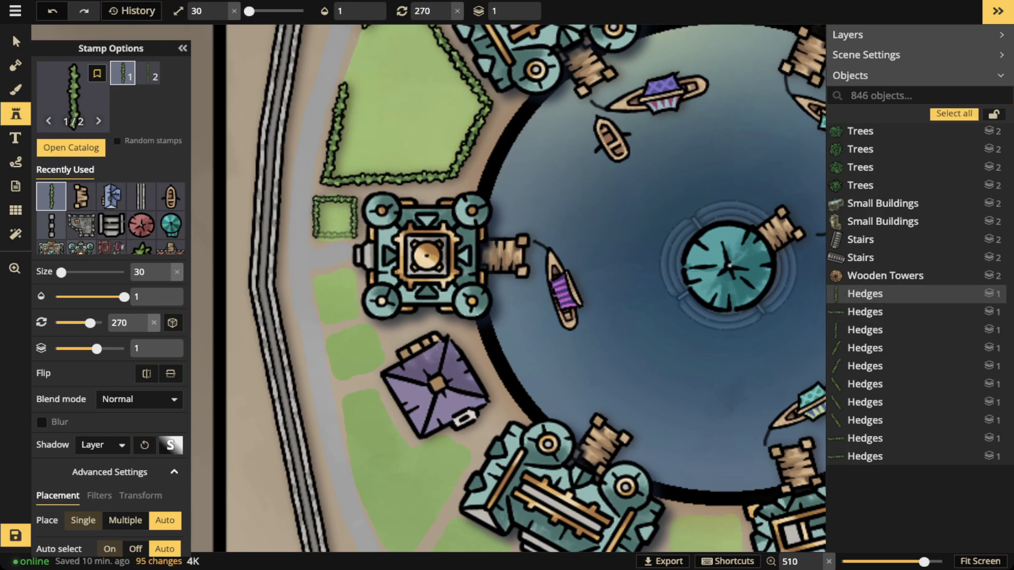
left_click(332, 229)
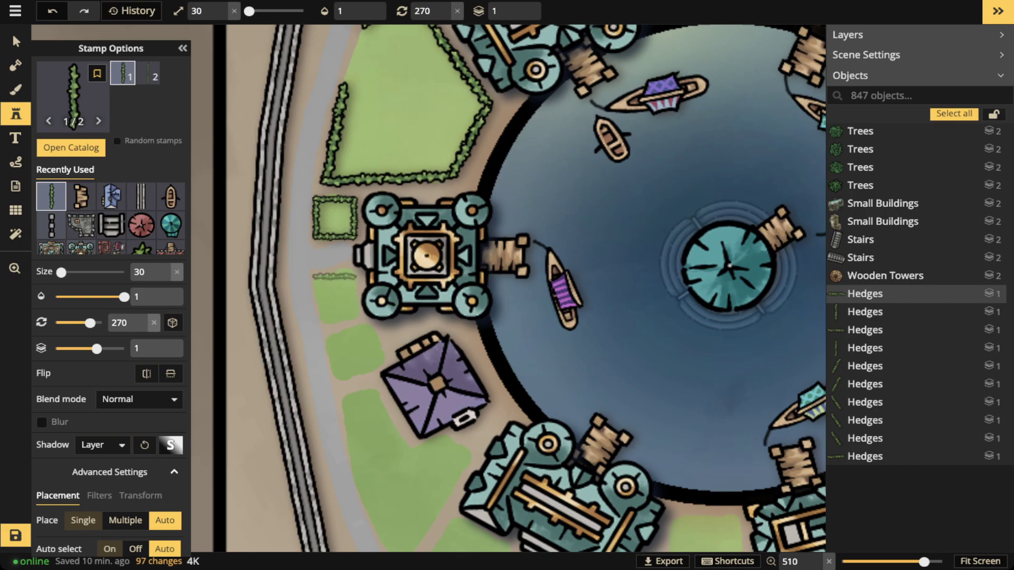
Enclose the small patch southwest of the western teal building with hedges rotated 255 on its northern and southern edges and 345 on its western and eastern edges.
scroll(332, 276, "down", 1)
left_click(333, 276)
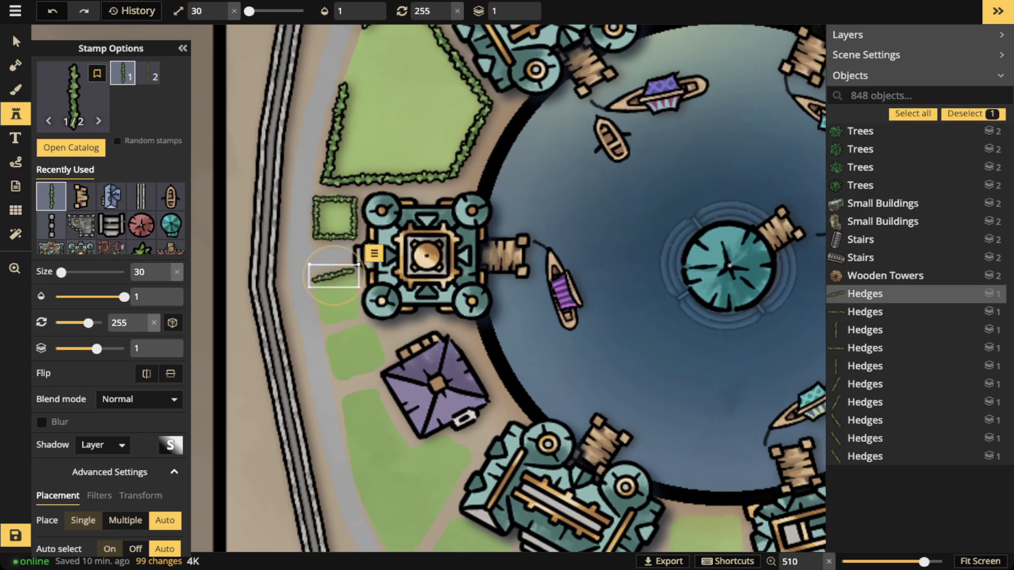
scroll(324, 306, "up", 6)
left_click(320, 298)
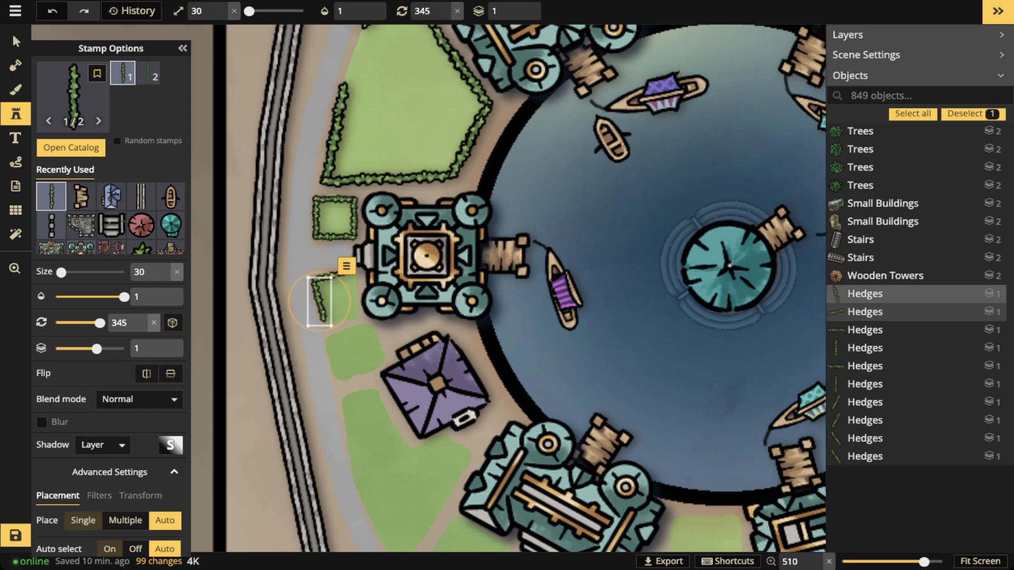
scroll(328, 299, "down", 6)
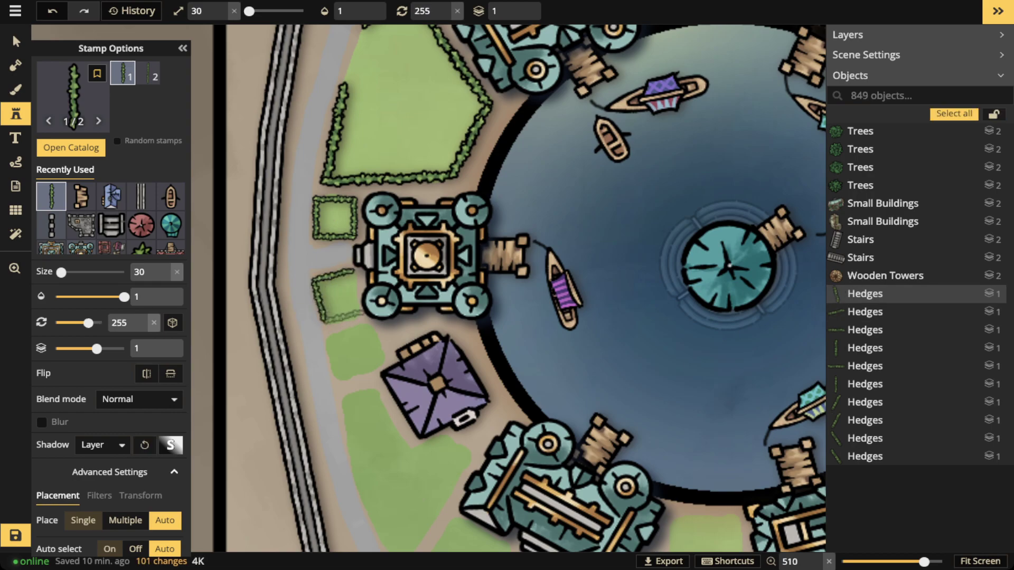
left_click(344, 317)
scroll(345, 316, "up", 6)
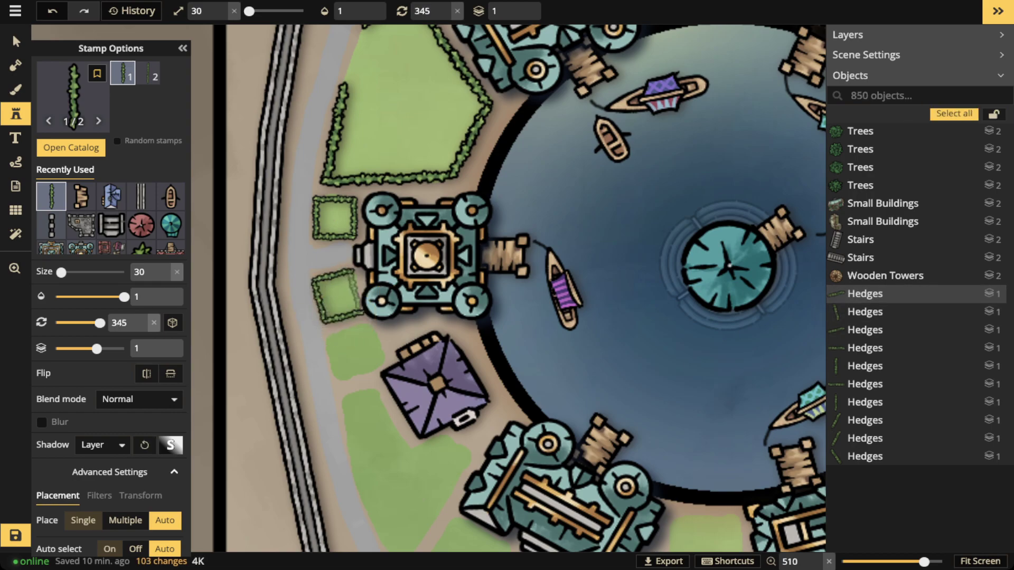
left_click(358, 291)
Line the northeastern edge of the small lawn northwest of the northwestern teal building with two hedges rotated 330.
scroll(333, 246, "down", 6)
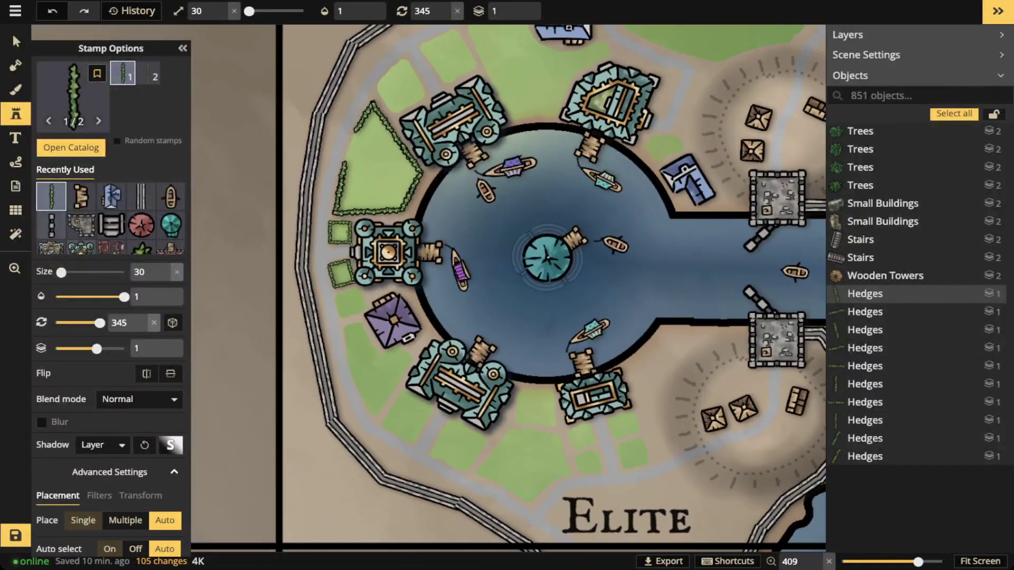
key("space")
left_click_drag(334, 246, 277, 315)
scroll(349, 142, "up", 8)
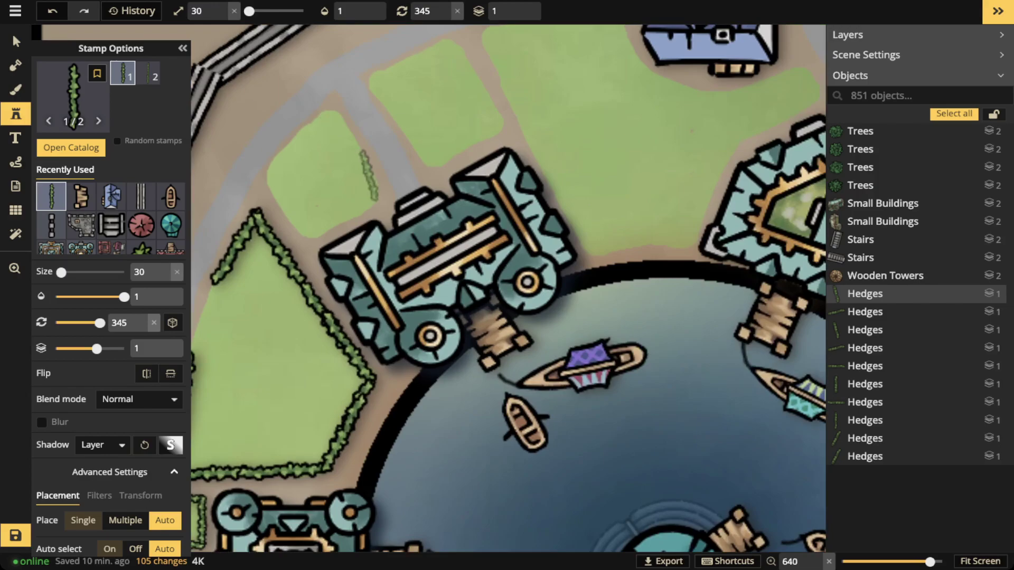
key("comma")
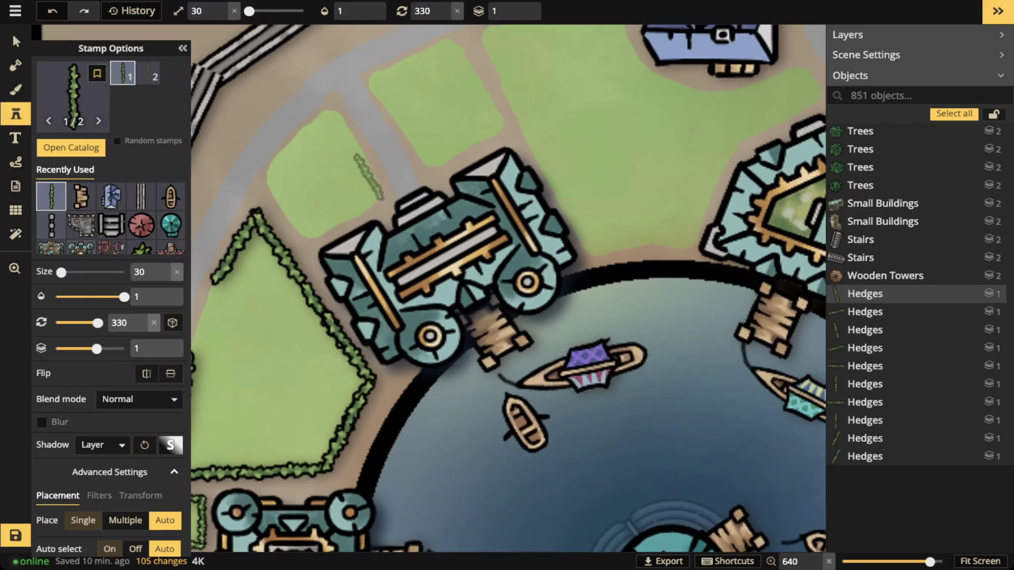
left_click(371, 176)
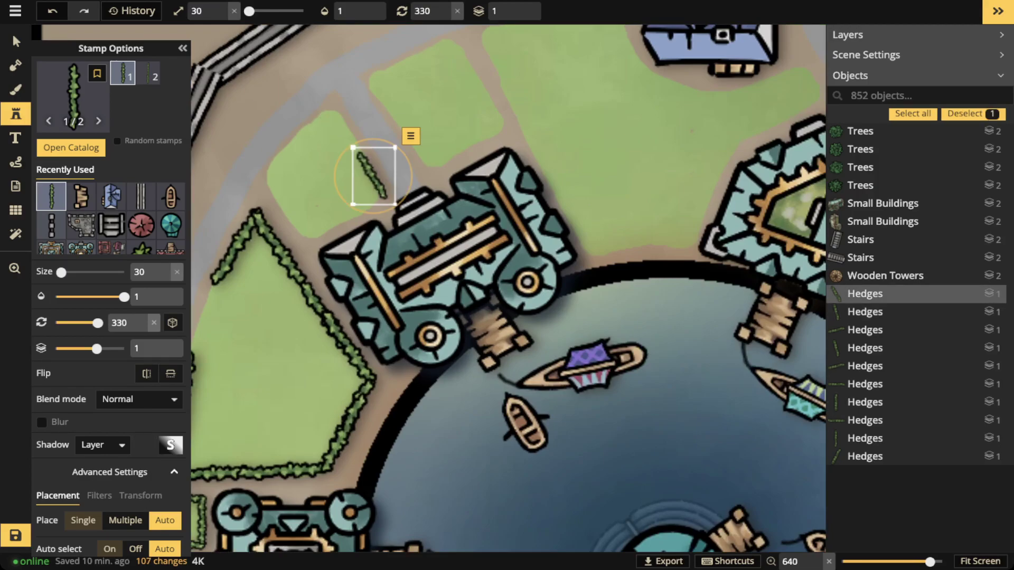
left_click(358, 140)
Border the same lawn with two hedges rotated 240 along its southeastern edge and hedges rotated 315 and 345 along its southwestern side.
scroll(365, 217, "down", 6)
left_click(346, 217)
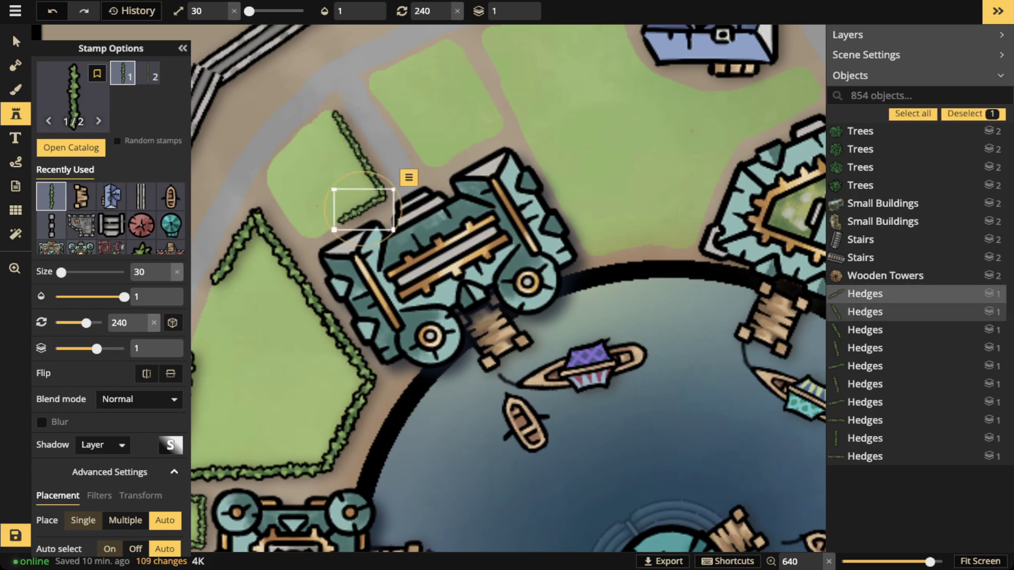
left_click(345, 218)
scroll(306, 216, "up", 5)
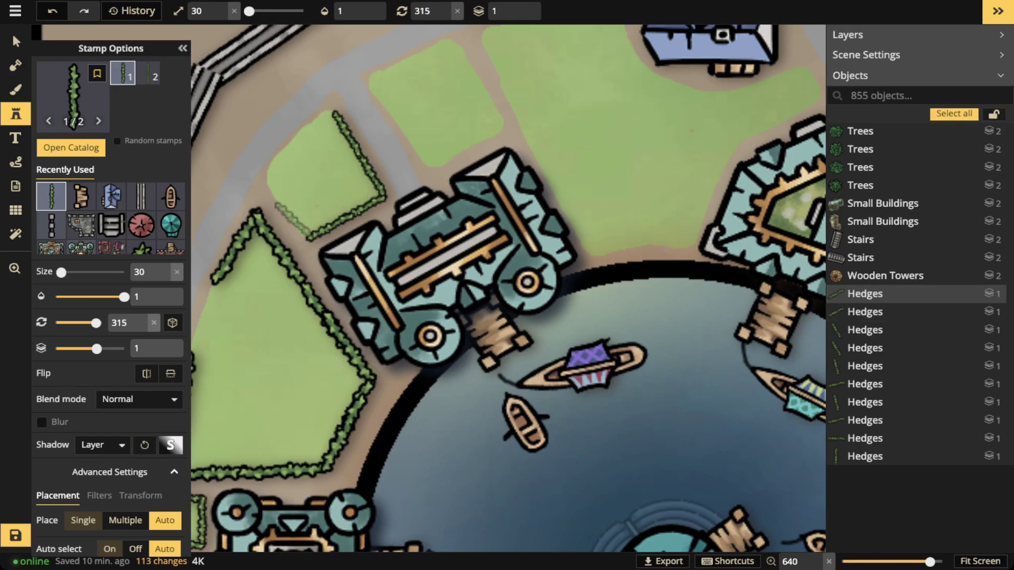
left_click(298, 219)
scroll(272, 184, "up", 2)
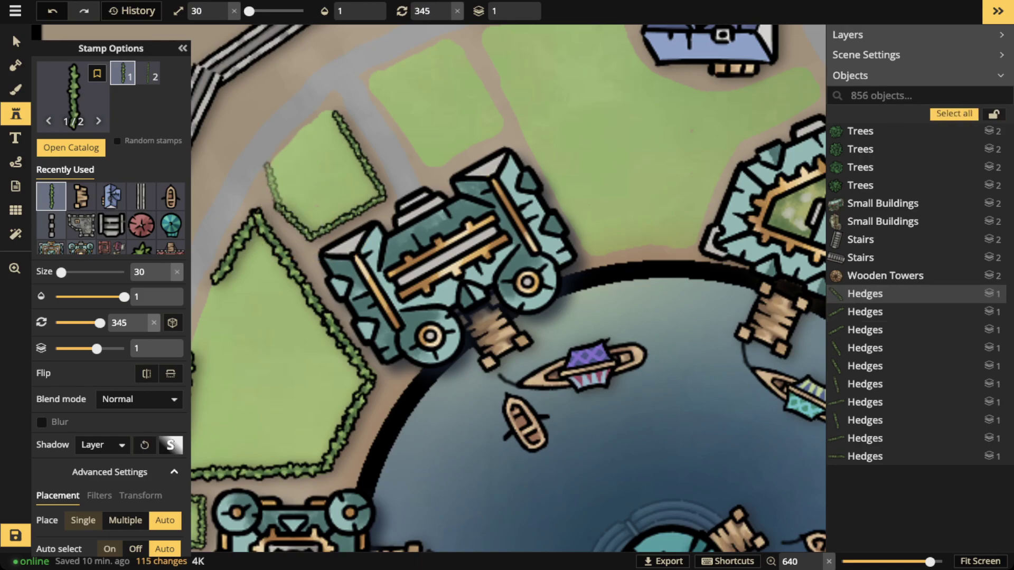
left_click(273, 188)
Close the lawn's northwestern edge along the ring road with two hedges, rotating the first to 45 and the second to 52.
scroll(289, 153, "up", 4)
left_click(288, 147)
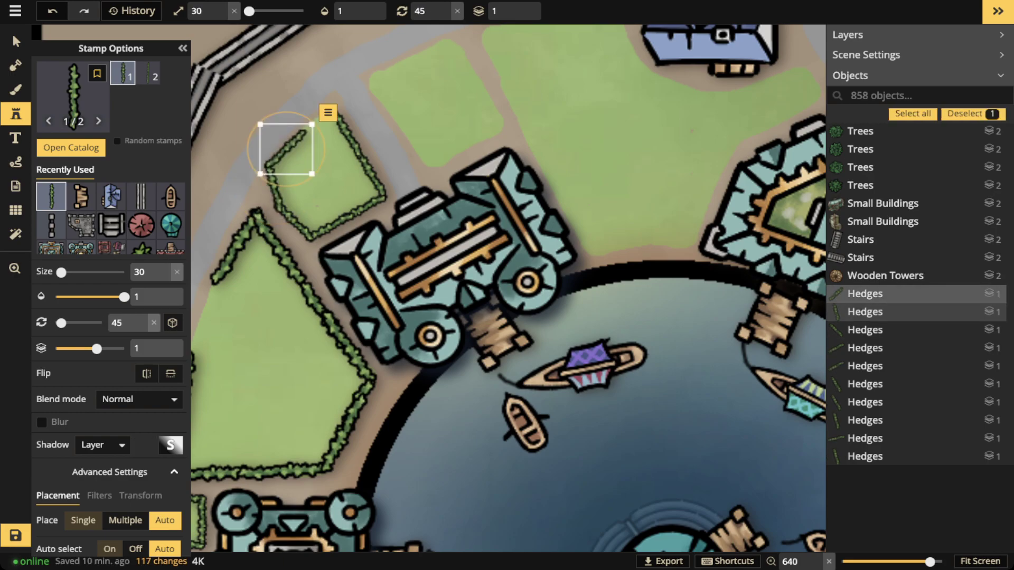
scroll(316, 123, "up", 1)
left_click(316, 126)
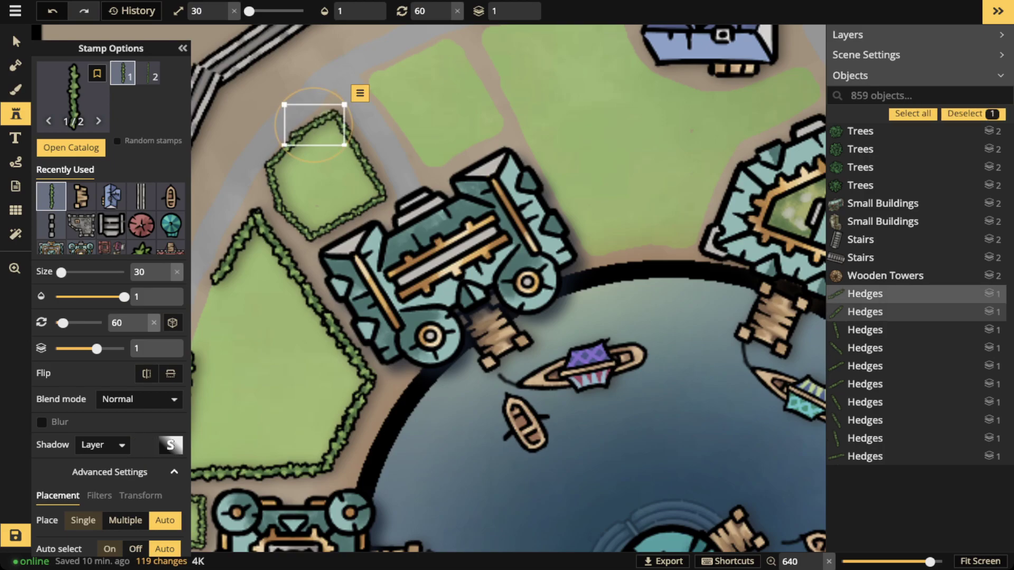
scroll(315, 125, "down", 1)
scroll(316, 126, "down", 1)
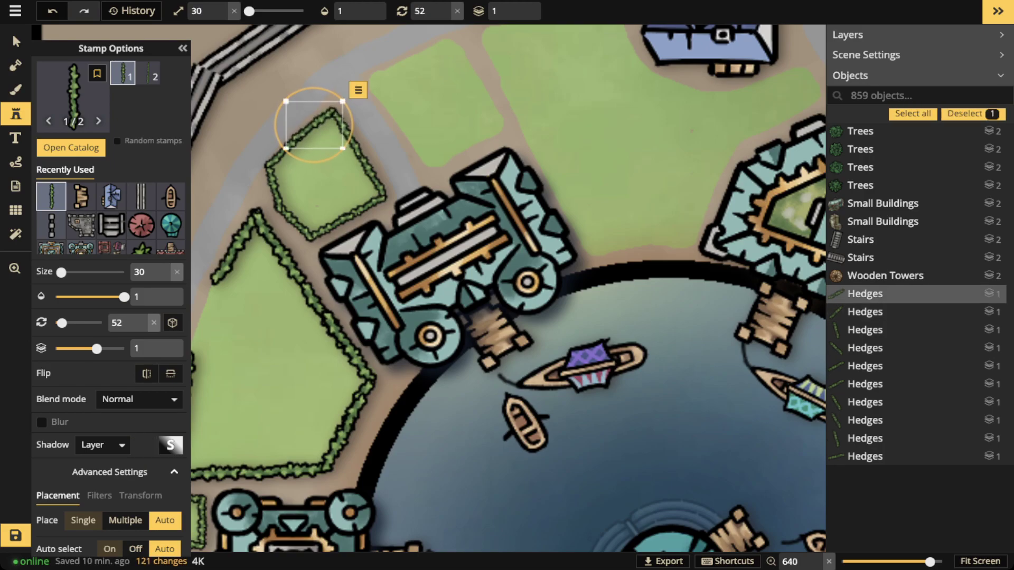
left_click(373, 111)
Place two hedges rotated 142 along the southwestern edge of the neighbouring lawn across the path, aligning the second with the grass edge.
left_click_drag(416, 91, 371, 136)
scroll(359, 137, "up", 6)
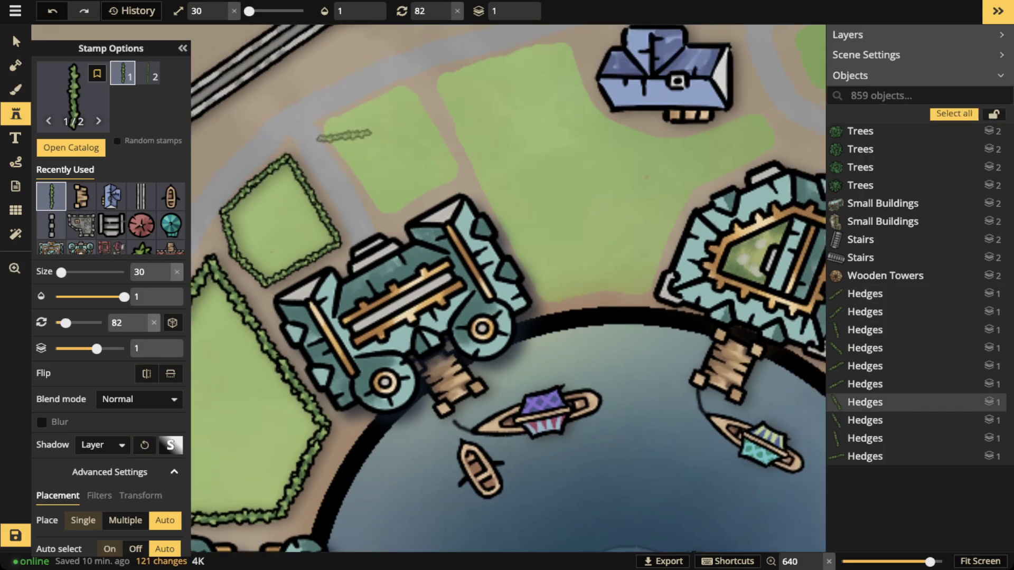
left_click(338, 145)
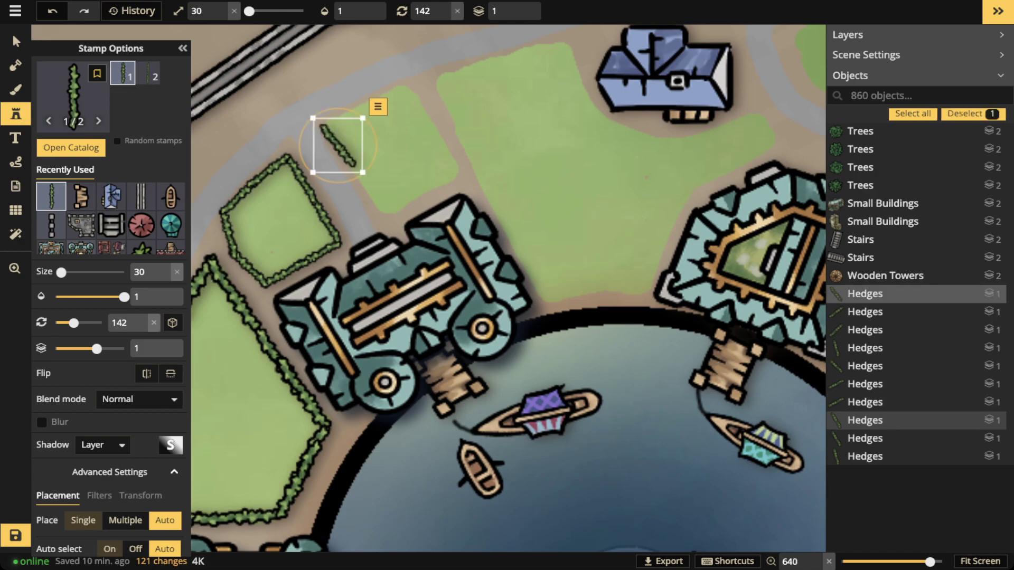
left_click(366, 185)
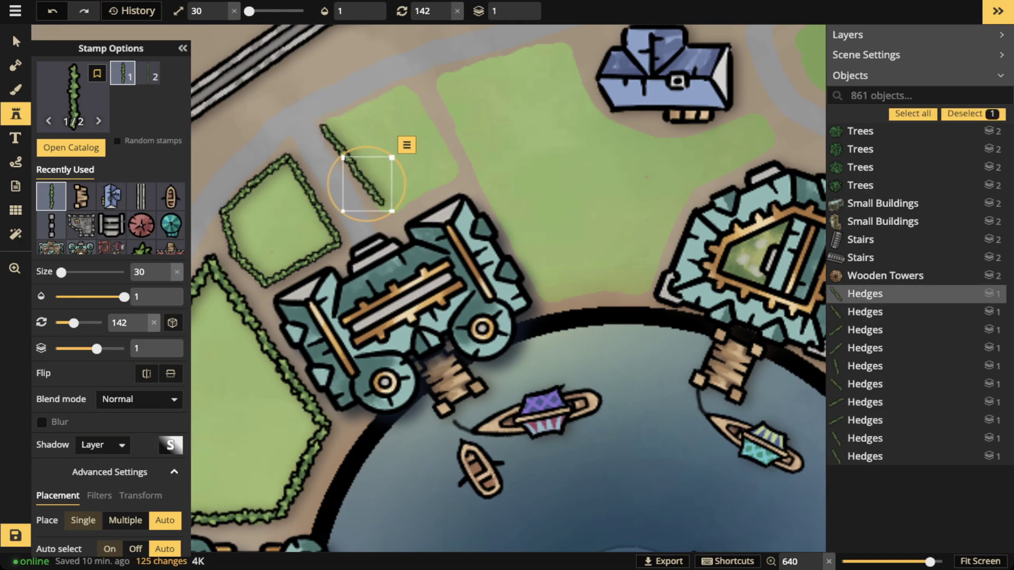
left_click_drag(366, 184, 368, 186)
left_click(412, 152)
Line that lawn's southeastern edge beside the teal building with one hedge rotated 73 and one rotated 58.
scroll(403, 194, "down", 3)
scroll(402, 196, "down", 2)
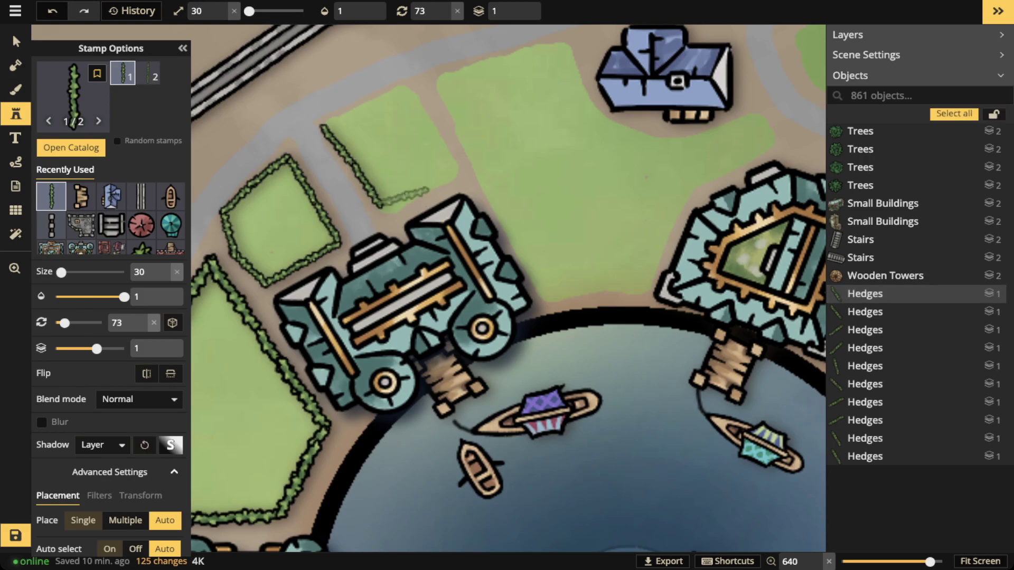
left_click(402, 195)
key("Escape")
scroll(441, 182, "down", 1)
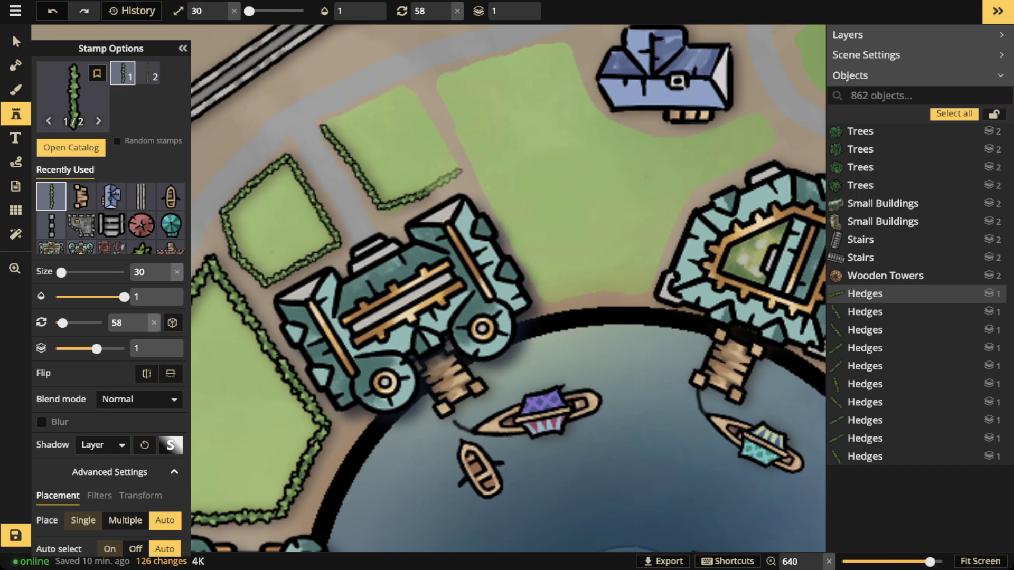
left_click(438, 184)
Try other rotations for the last hedge on the lawn's southeastern edge and return it to 58.
scroll(443, 138, "up", 5)
scroll(442, 138, "down", 9)
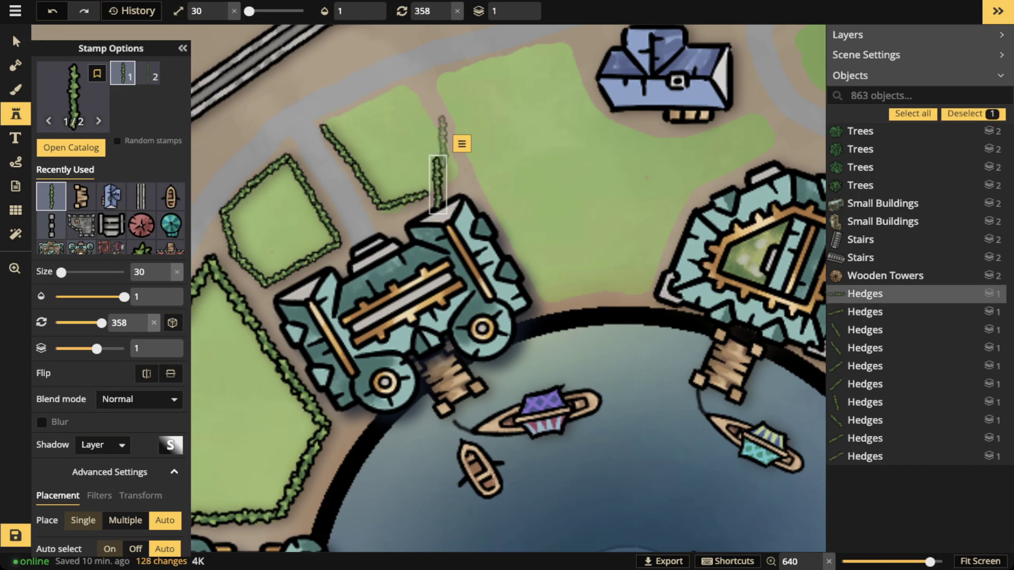
scroll(438, 184, "down", 1)
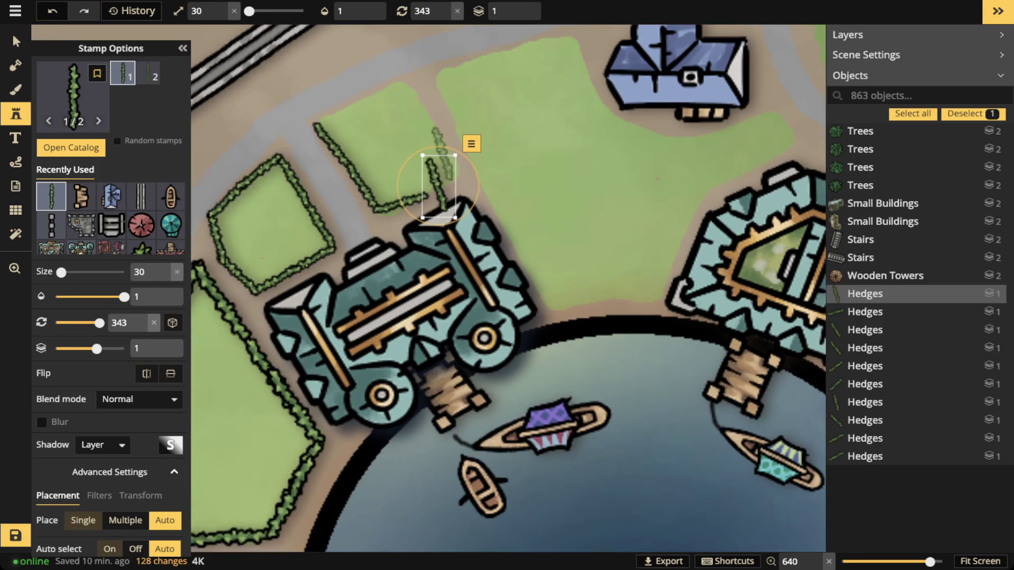
scroll(438, 186, "up", 4)
scroll(437, 198, "down", 2)
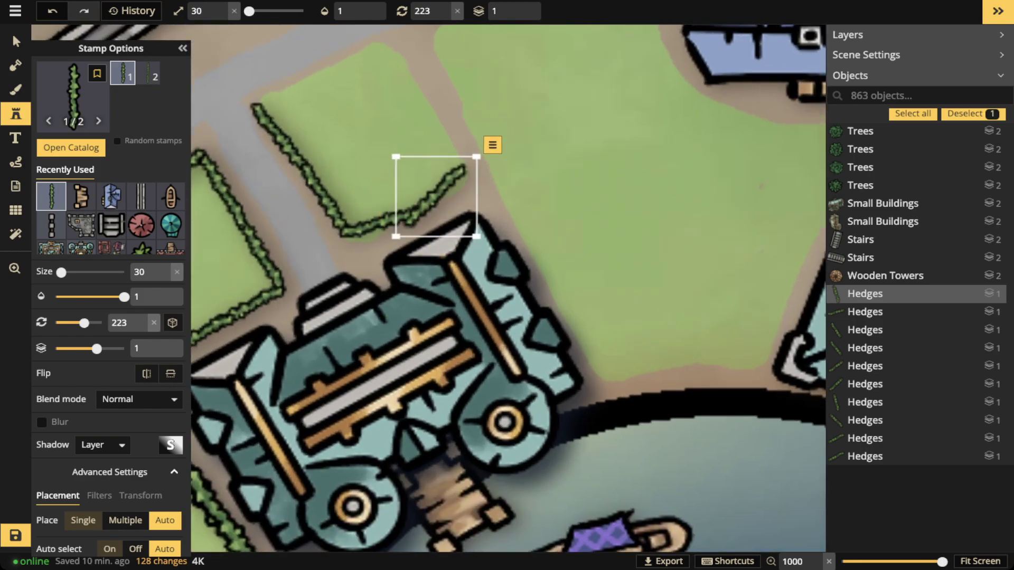
scroll(436, 198, "down", 15)
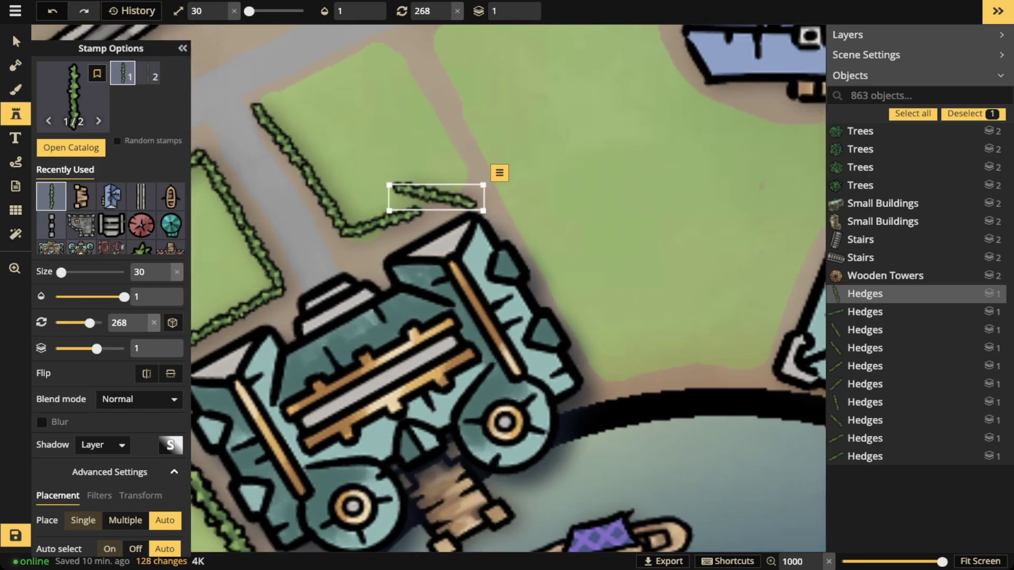
scroll(436, 198, "down", 2)
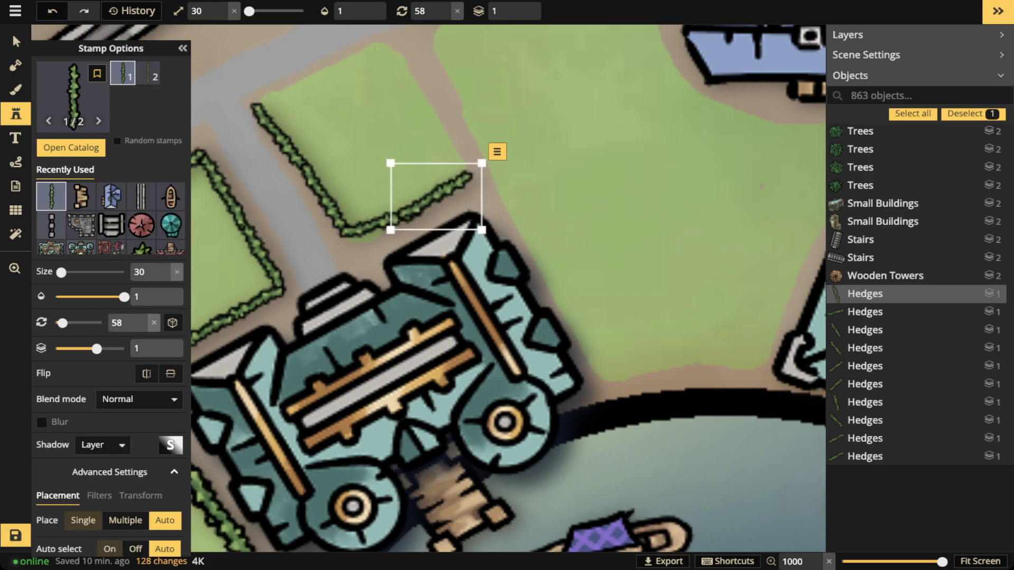
left_click(436, 199)
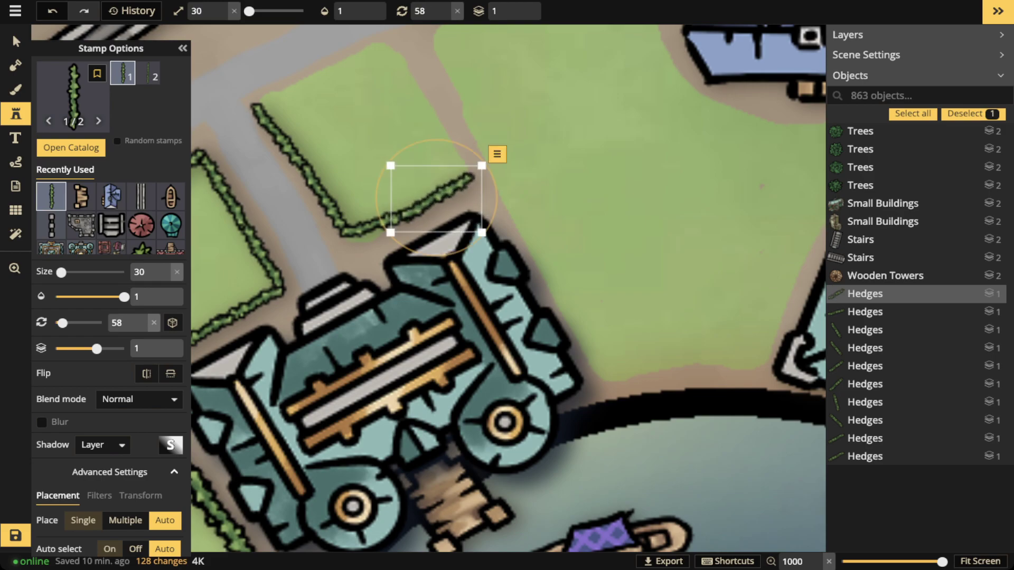
Rotate the hedge stamp to 163 to follow the lawn's northeastern edge.
scroll(454, 133, "up", 6)
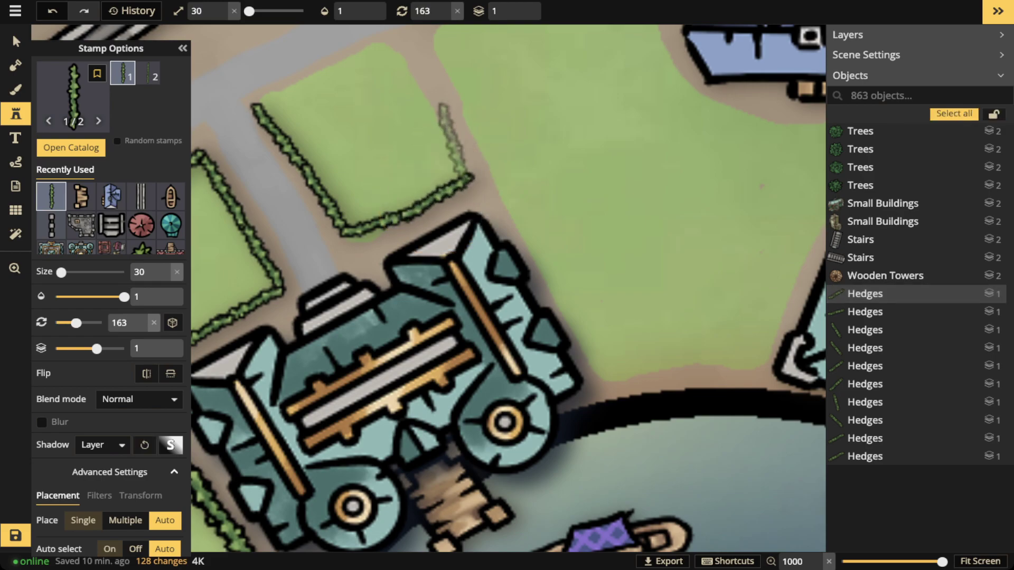
Place size 30 hedge stamps along the two open sides of the square lawn above the teal castle, closing its border.
left_click(455, 137)
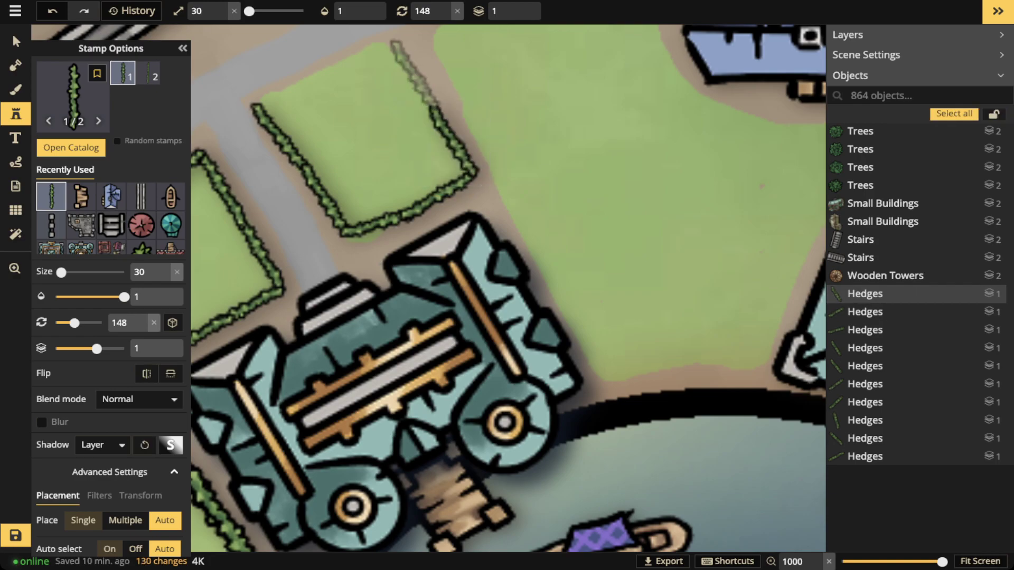
left_click(414, 75)
scroll(344, 66, "down", 1)
scroll(344, 66, "down", 5)
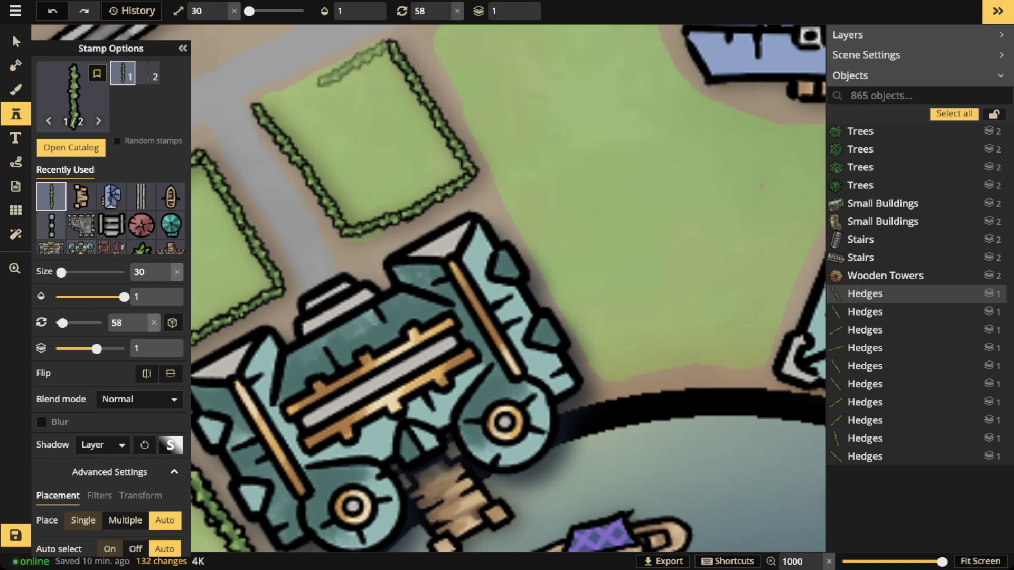
left_click(354, 62)
left_click_drag(346, 119, 342, 118)
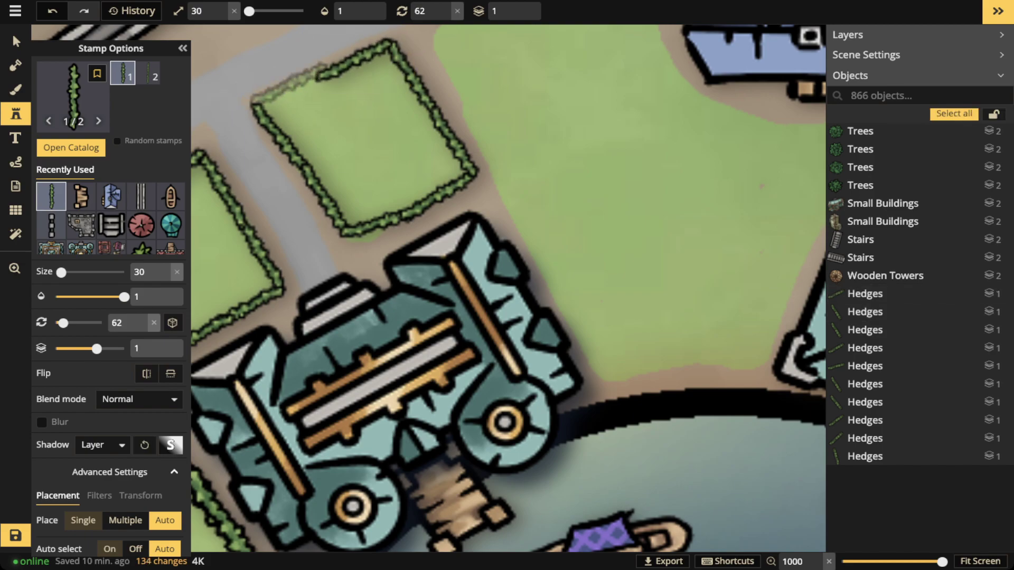
left_click(292, 87)
key("Escape")
scroll(370, 171, "down", 2)
scroll(370, 172, "down", 15)
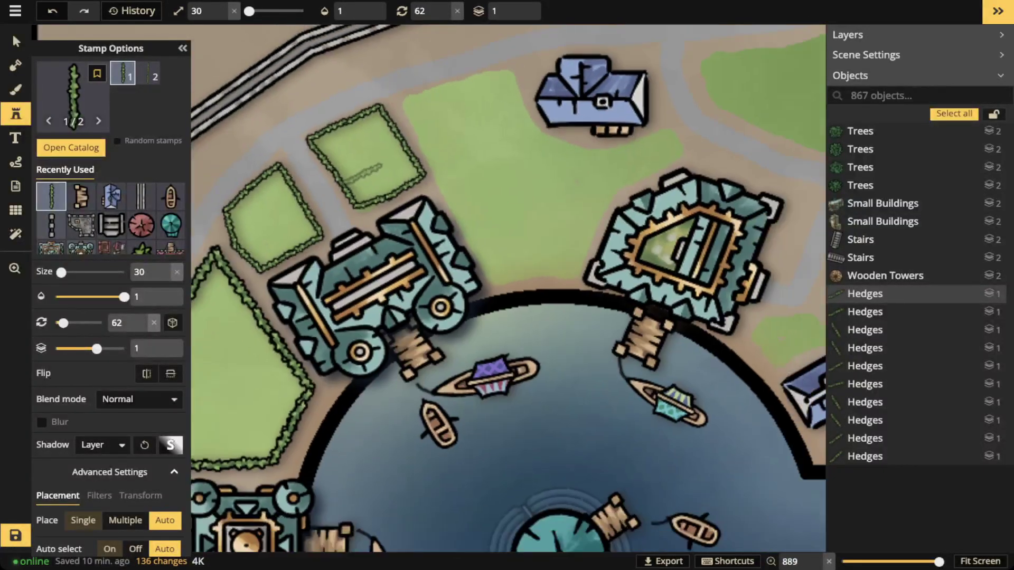
scroll(481, 143, "down", 4)
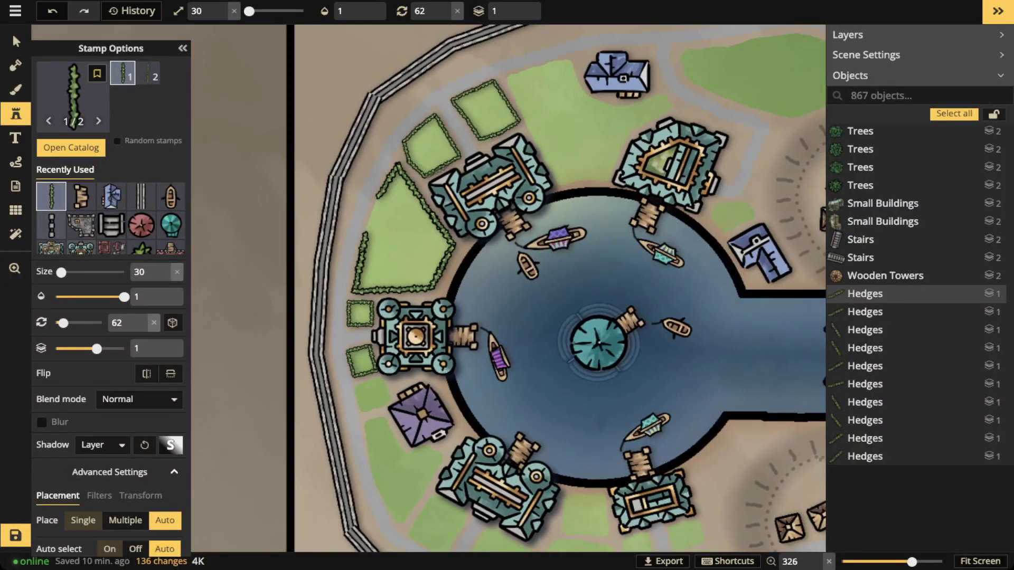
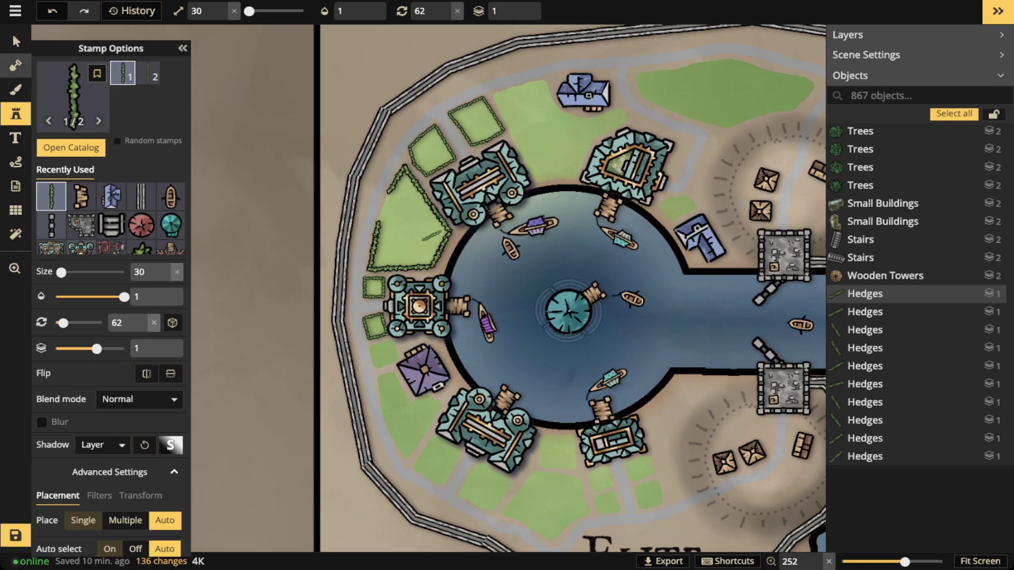
Choose the second, rectangular variant of the multicoloured flowerbed stamp from the Details section of the stamp catalog.
left_click(16, 41)
scroll(483, 188, "up", 1)
key("space")
left_click_drag(641, 165, 506, 173)
key("Escape")
scroll(295, 168, "up", 5)
key("space")
left_click_drag(269, 414, 402, 252)
scroll(388, 286, "up", 1)
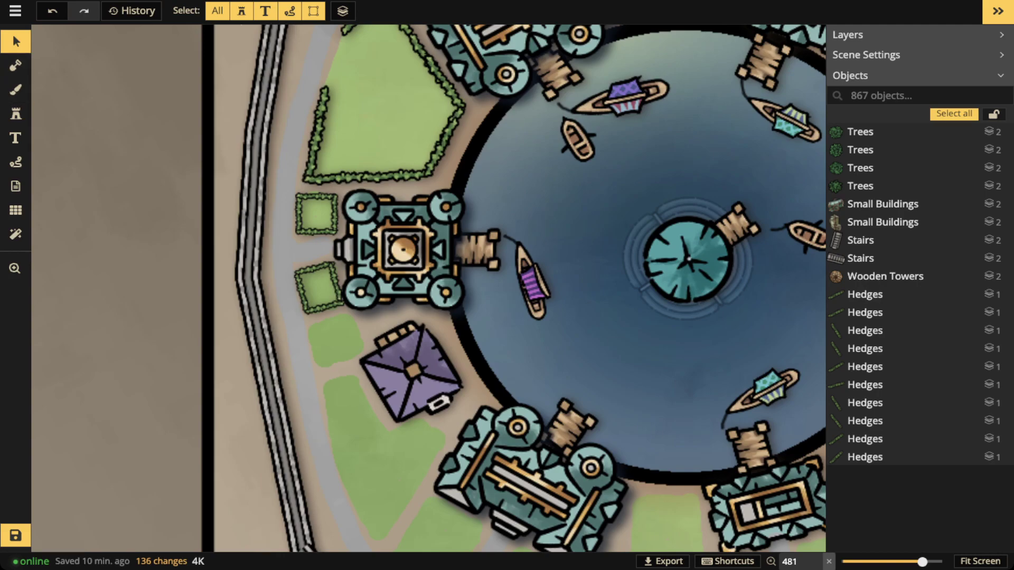
left_click(15, 162)
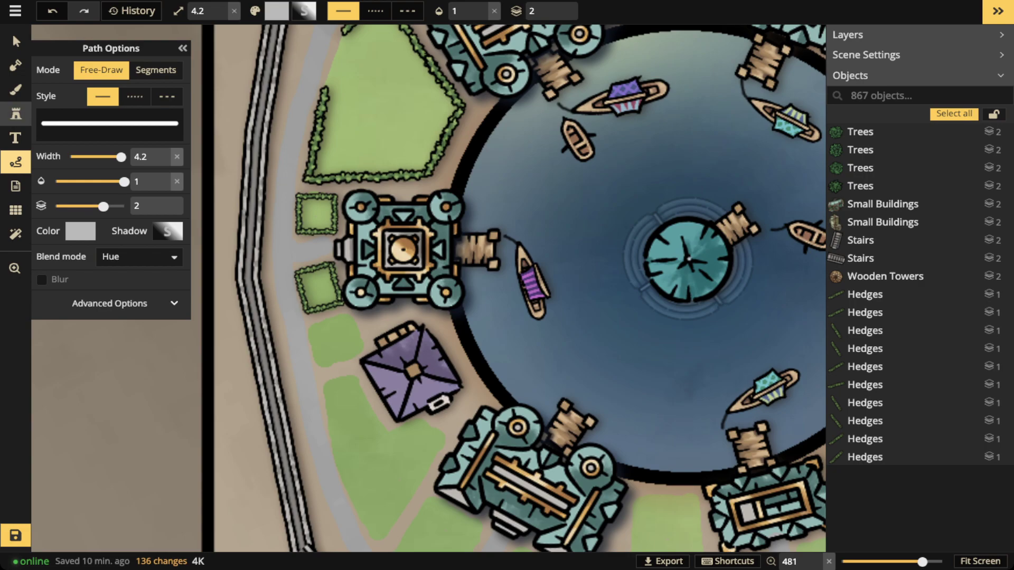
left_click(15, 114)
scroll(111, 197, "down", 1)
scroll(81, 232, "down", 1)
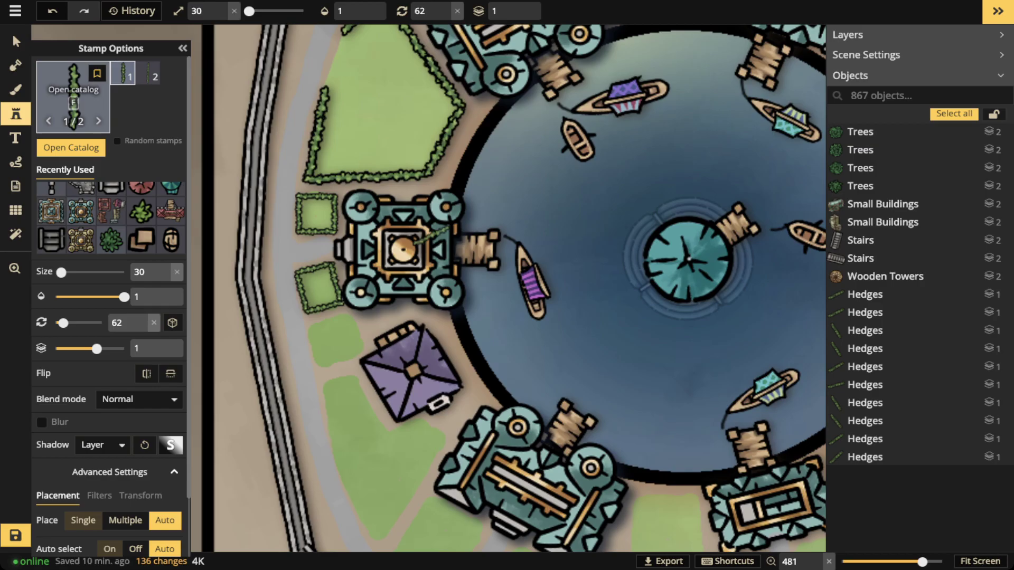
key("f")
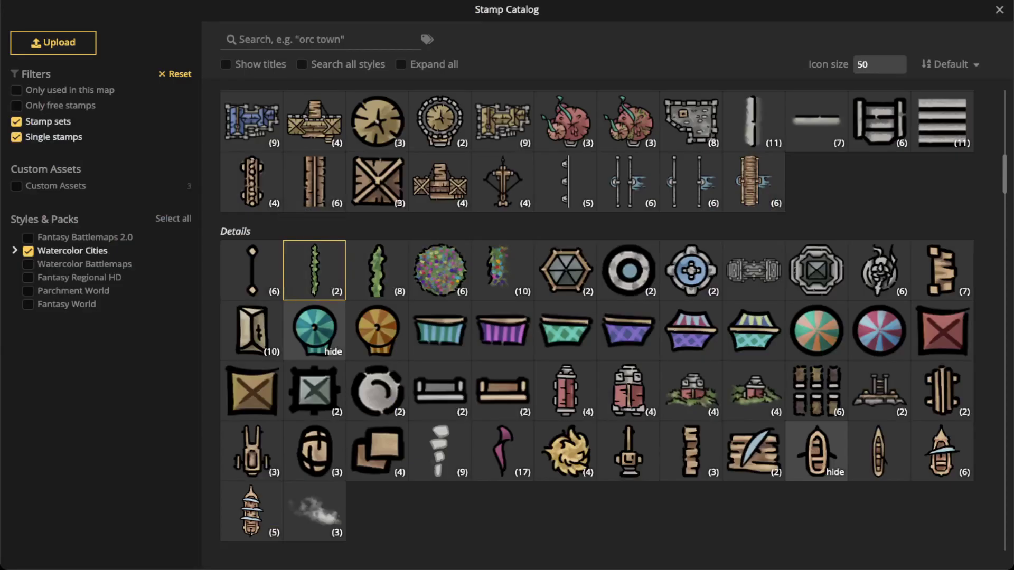
left_click(439, 267)
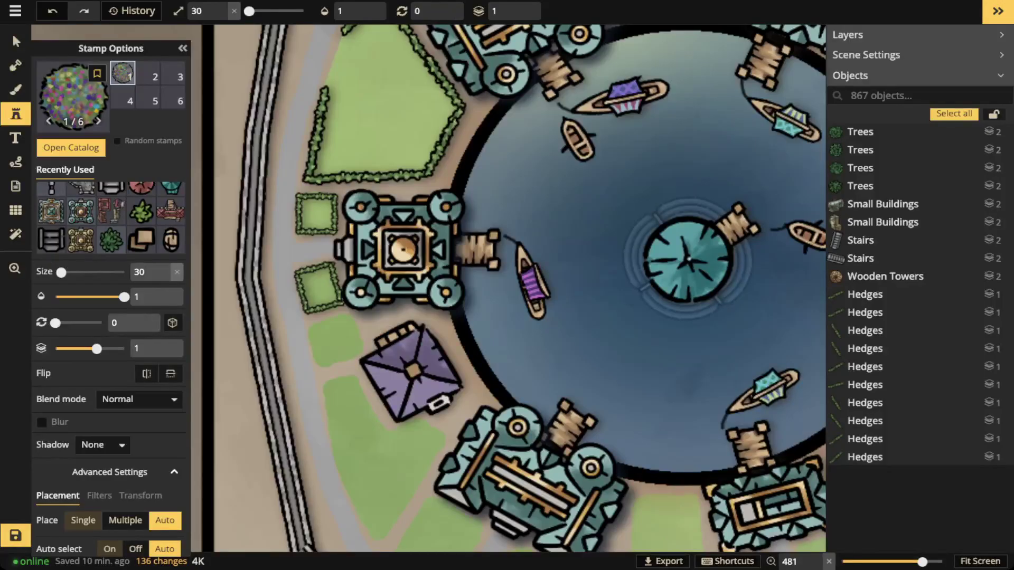
left_click(148, 73)
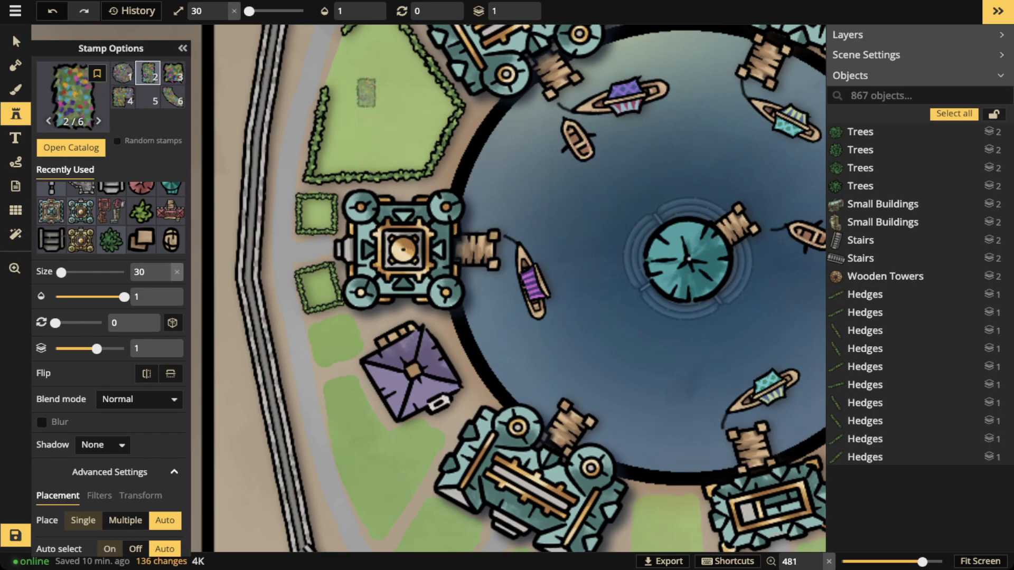
Place two size 40 flowerbeds side by side near the lower hedge of the large pentagonal garden, rotated to 15.
key("space")
left_click_drag(391, 93, 396, 168)
scroll(392, 144, "up", 1)
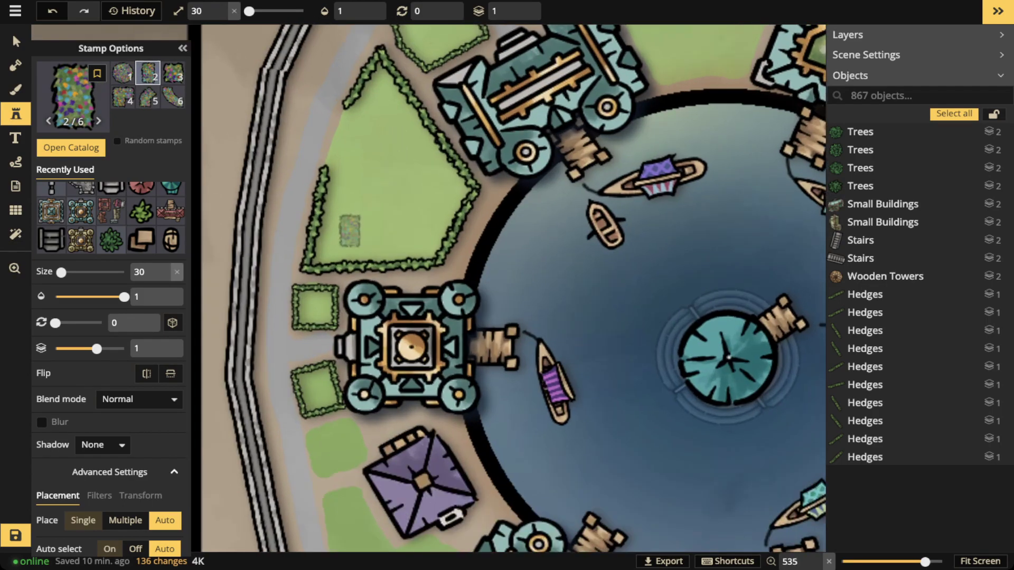
scroll(346, 227, "up", 3)
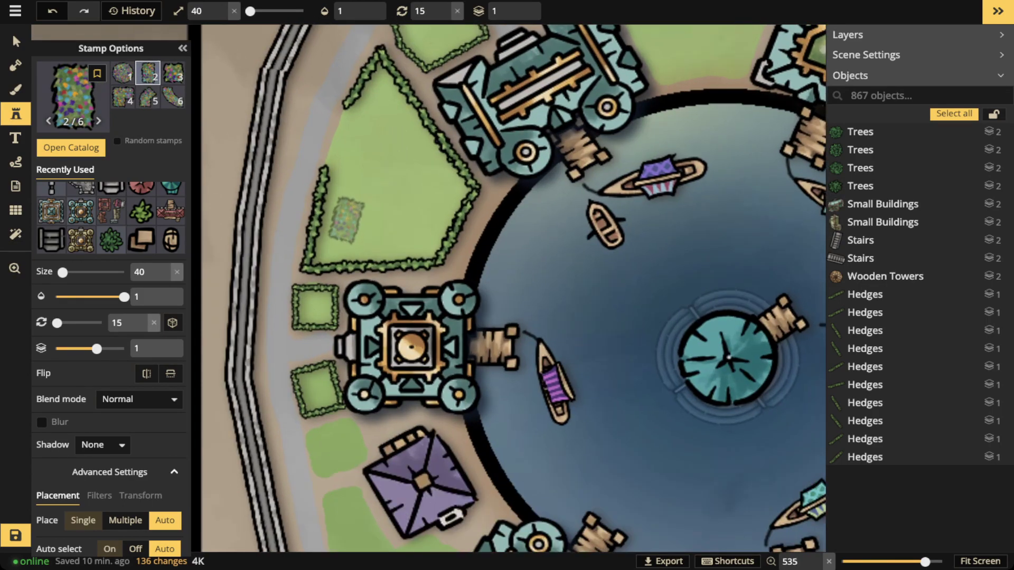
left_click(346, 219)
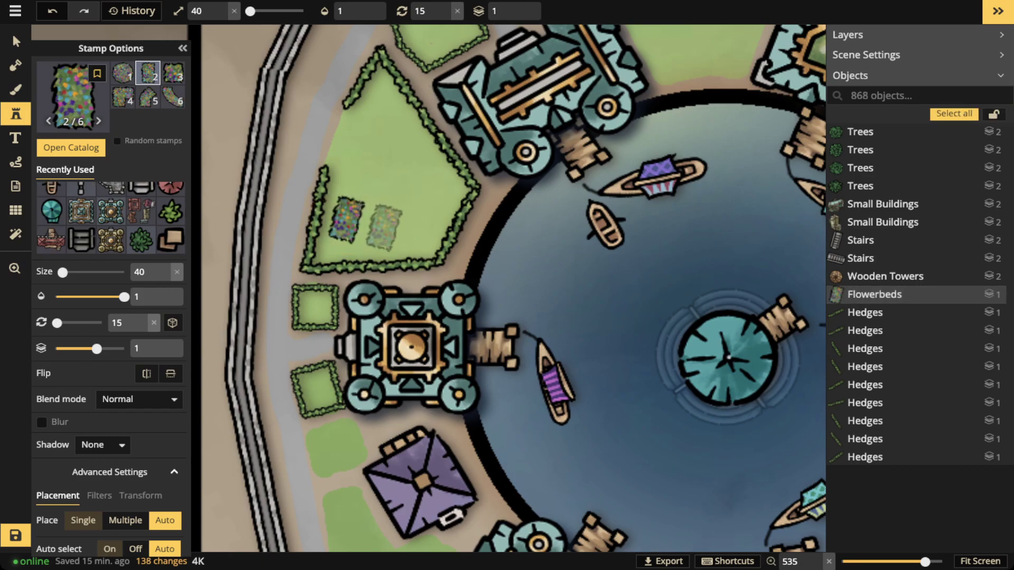
left_click(384, 227)
Place three more size 40 flowerbeds in a diagonal row along the pentagonal garden's upper-right hedge, angled at about 326 to 330.
scroll(379, 100, "up", 2)
scroll(380, 100, "up", 2)
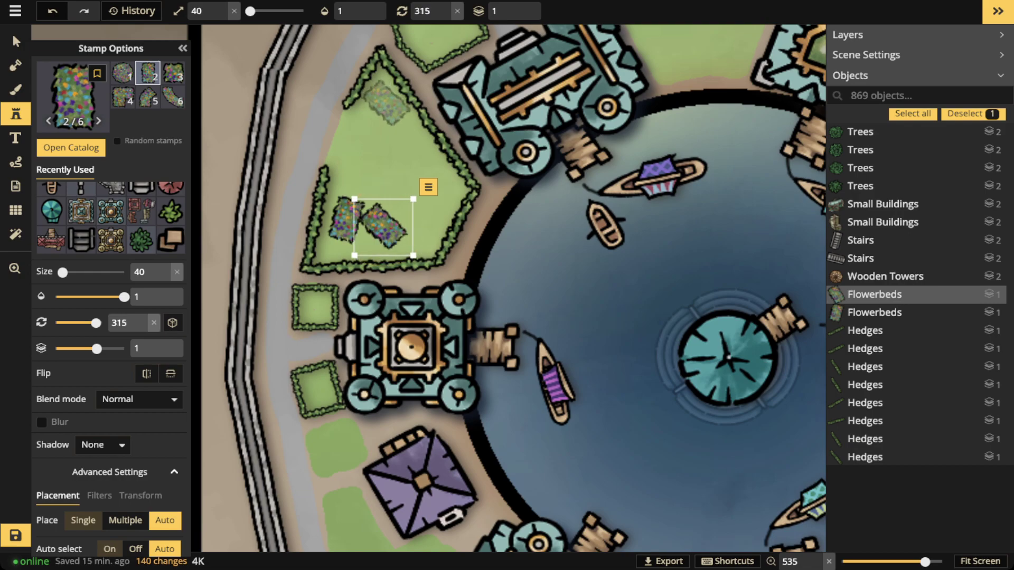
scroll(380, 101, "down", 1)
left_click(384, 100)
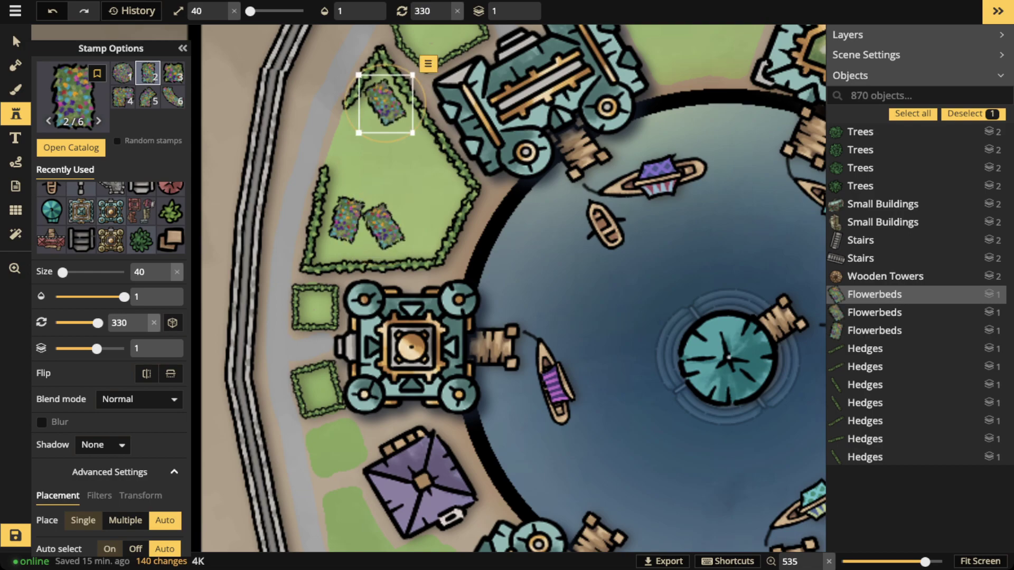
left_click(411, 143)
scroll(412, 145, "up", 1)
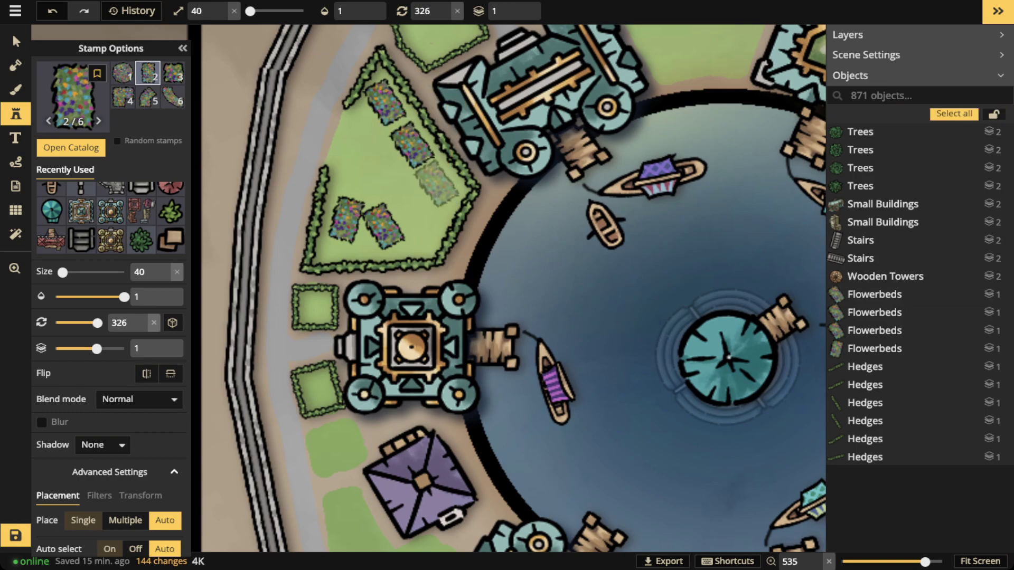
left_click(437, 182)
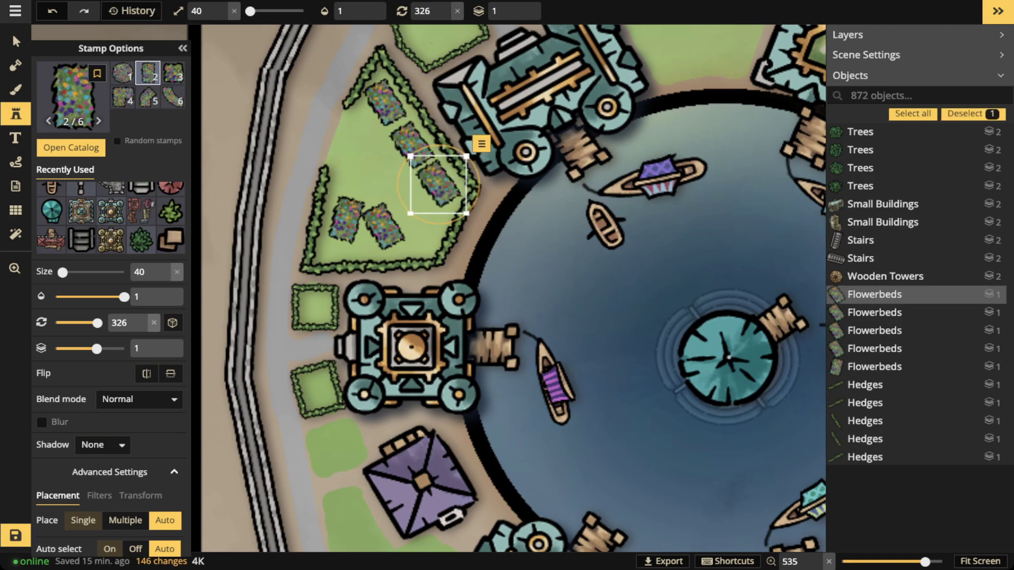
Lay the two lower flowerbeds horizontally beside the pentagonal garden's lower hedge, setting the right one's rotation to 270.
left_click(16, 42)
left_click_drag(384, 226, 407, 241)
scroll(397, 239, "up", 10)
scroll(397, 240, "up", 3)
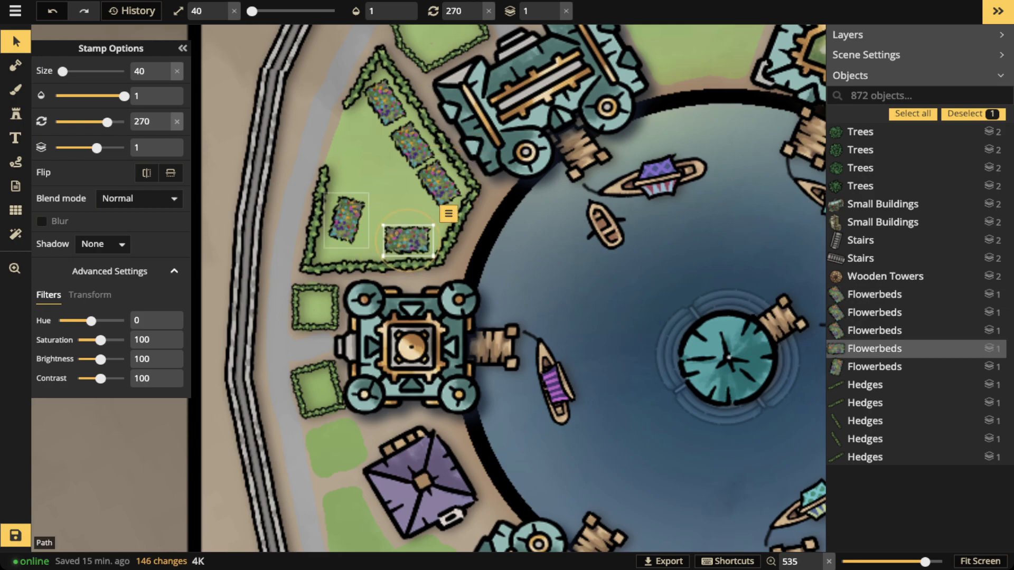
left_click(347, 221)
left_click_drag(346, 221, 363, 268)
scroll(347, 228, "down", 5)
Move the upper two diagonal flowerbeds into the square hedged garden to the northeast and rotate them to 240 and 56.
left_click_drag(412, 145, 411, 144)
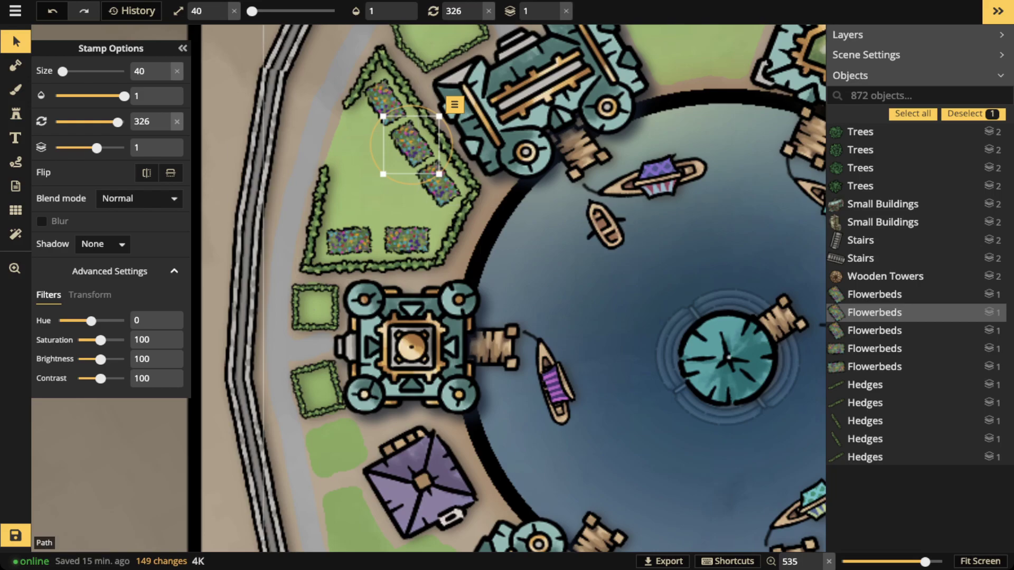
key("space")
left_click_drag(411, 145, 309, 295)
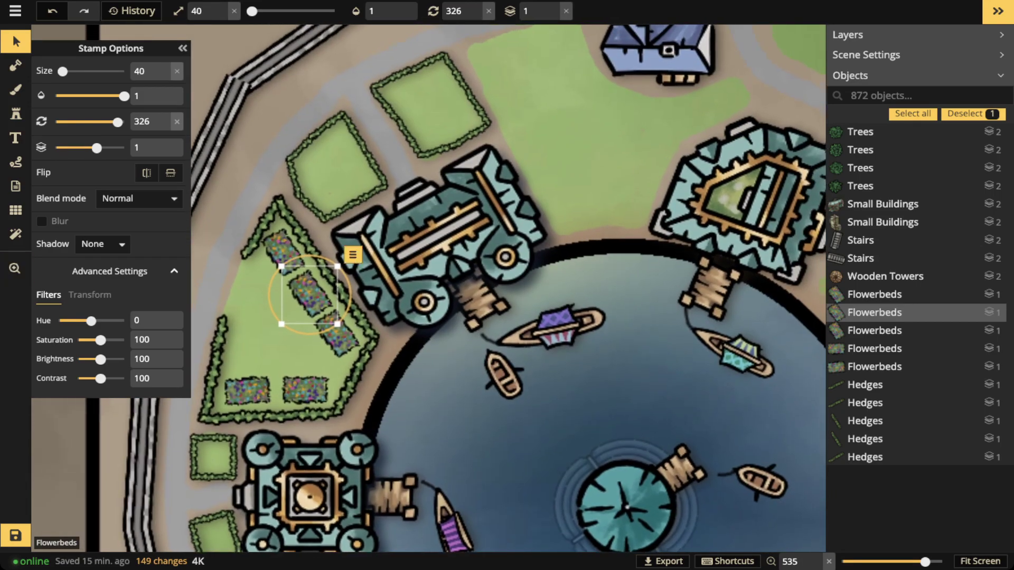
left_click_drag(284, 254, 424, 91)
scroll(427, 91, "down", 6)
scroll(428, 91, "down", 3)
left_click_drag(310, 294, 440, 119)
scroll(439, 119, "up", 7)
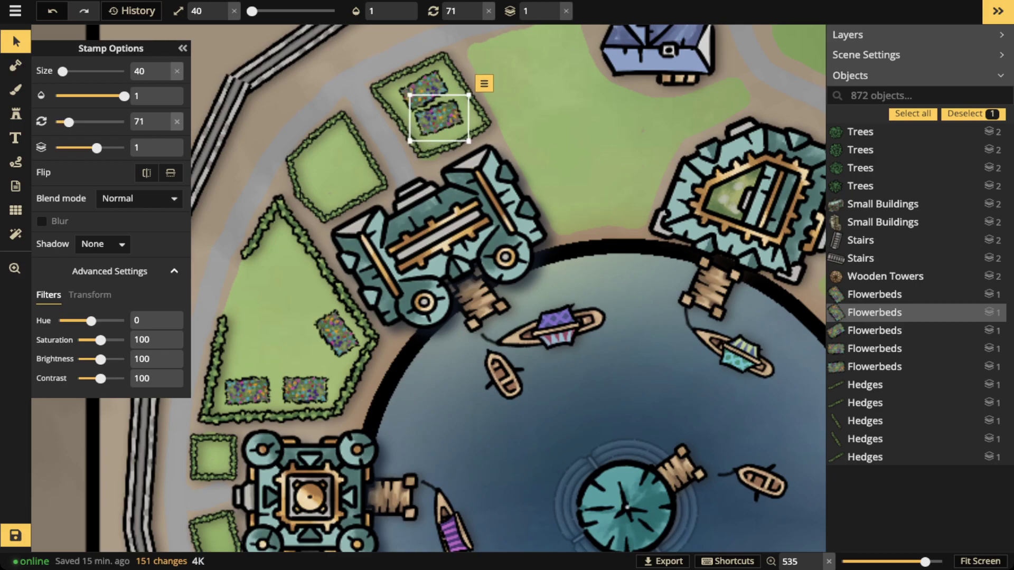
scroll(440, 119, "down", 1)
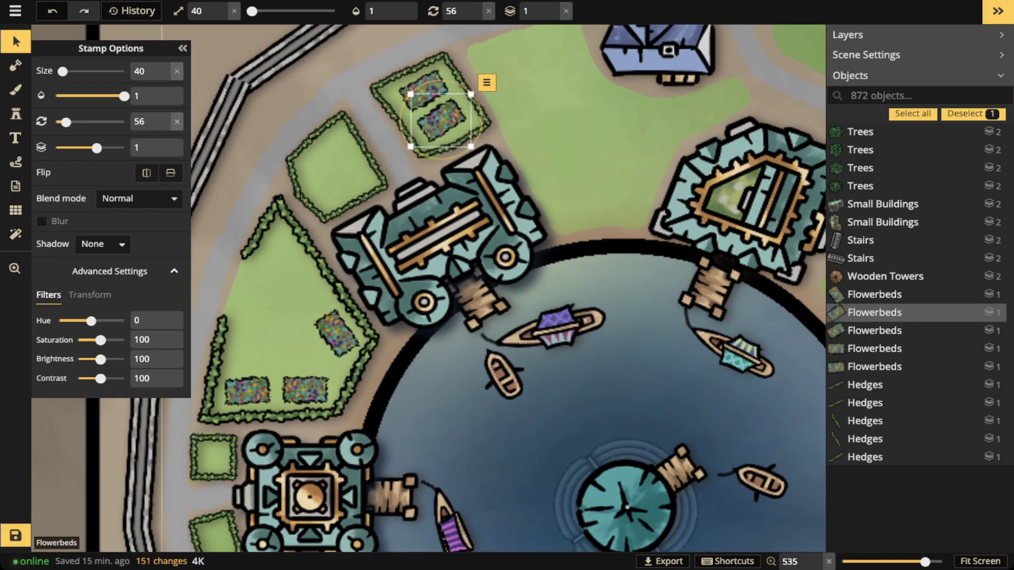
Delete the remaining diagonal flowerbed from the pentagonal garden.
left_click(336, 333)
key("Delete")
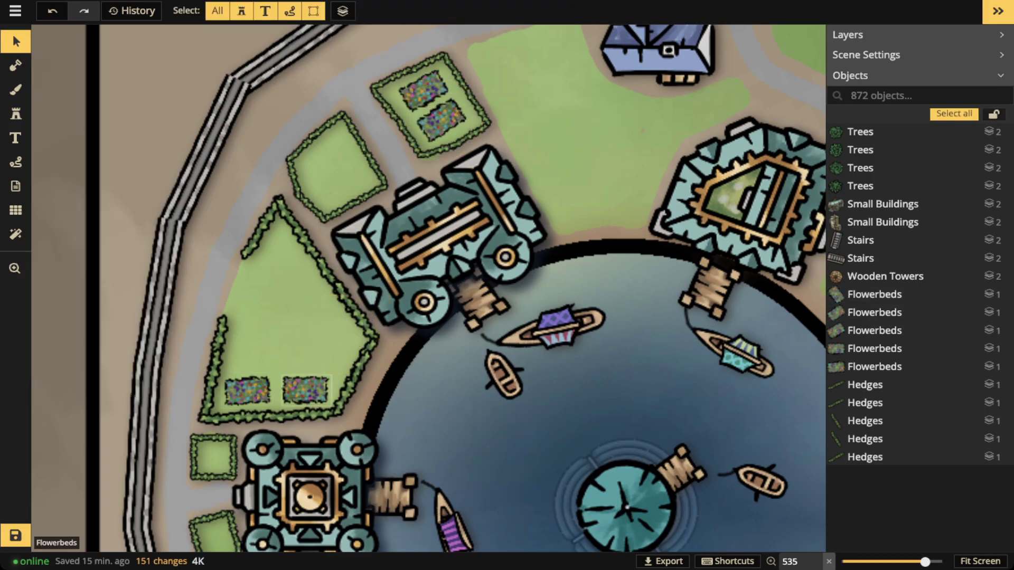
left_click(306, 390)
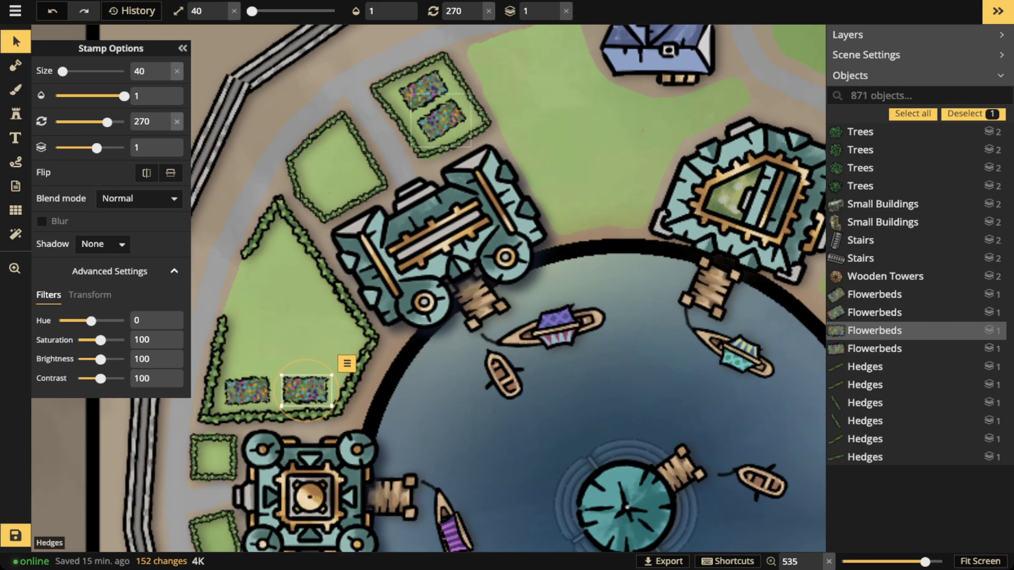
Place a round size 40 flowerbed in the centre of the hedged garden between the pentagonal and square gardens.
left_click(422, 90)
left_click(16, 114)
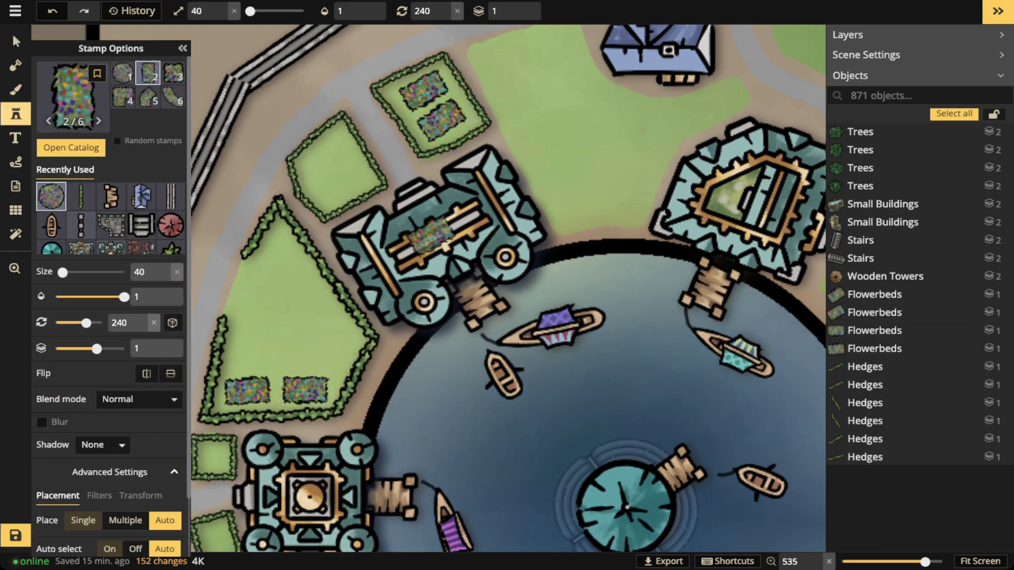
left_click(123, 73)
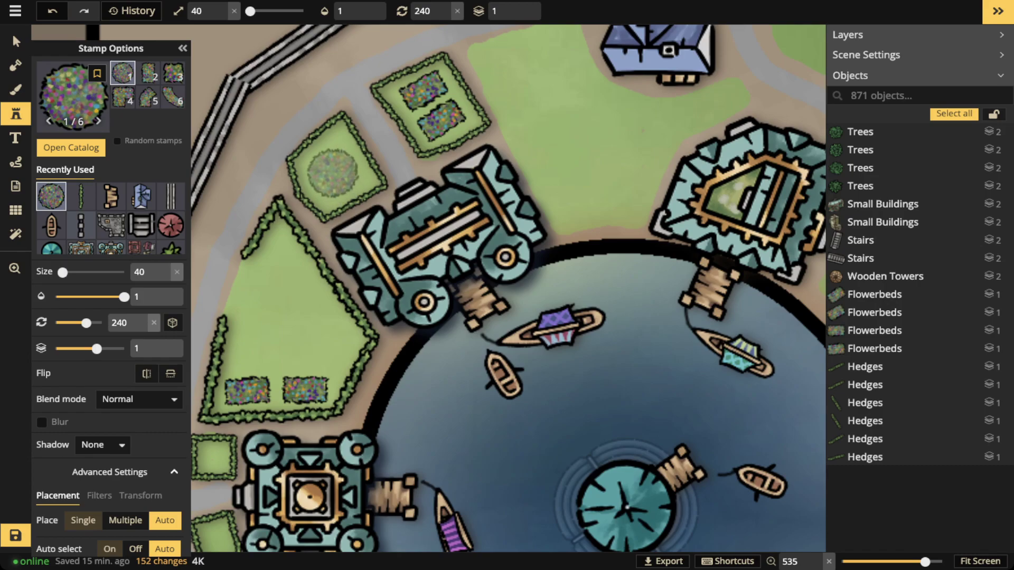
left_click(333, 171)
left_click(15, 41)
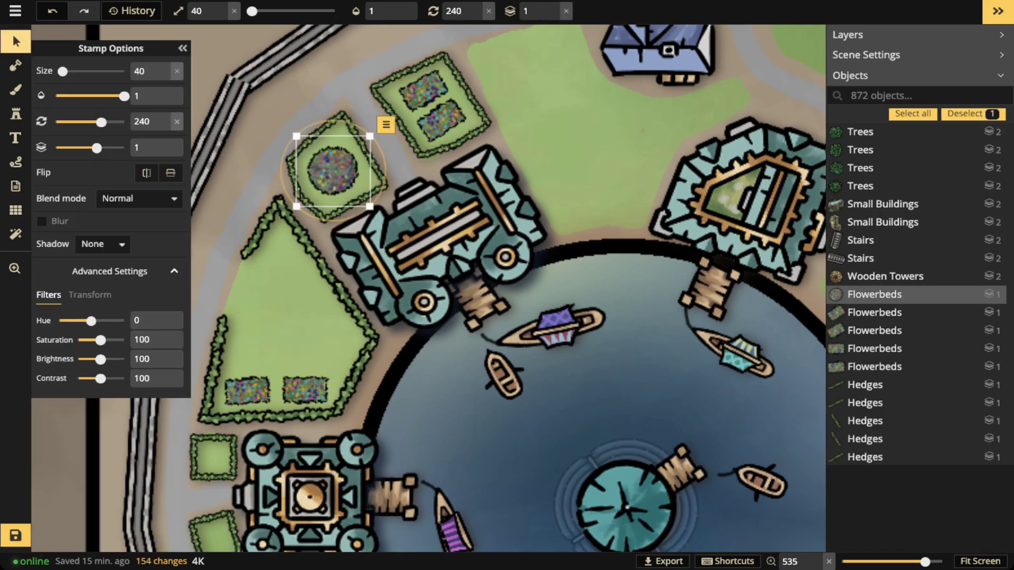
scroll(341, 292, "down", 5)
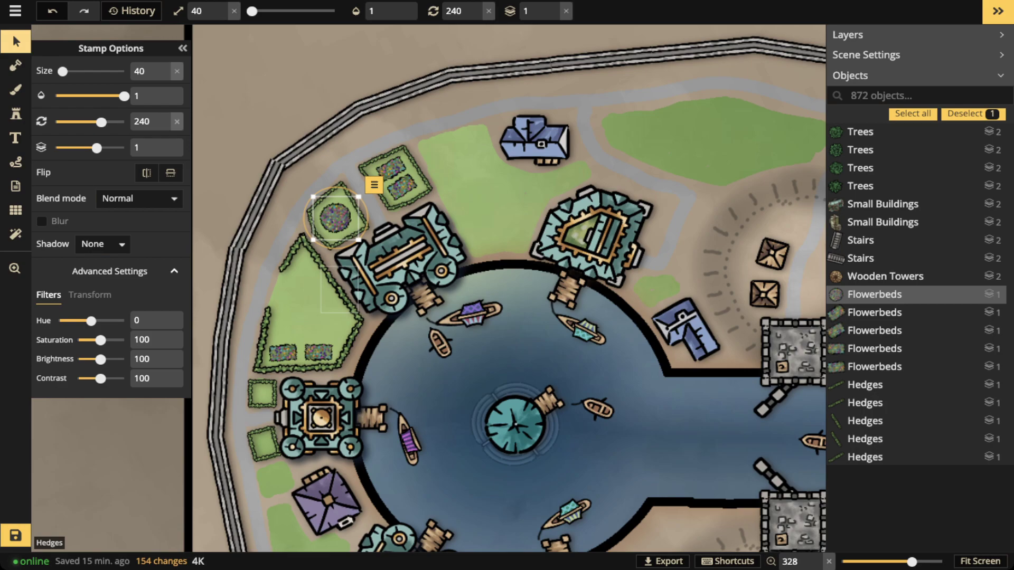
left_click(275, 232)
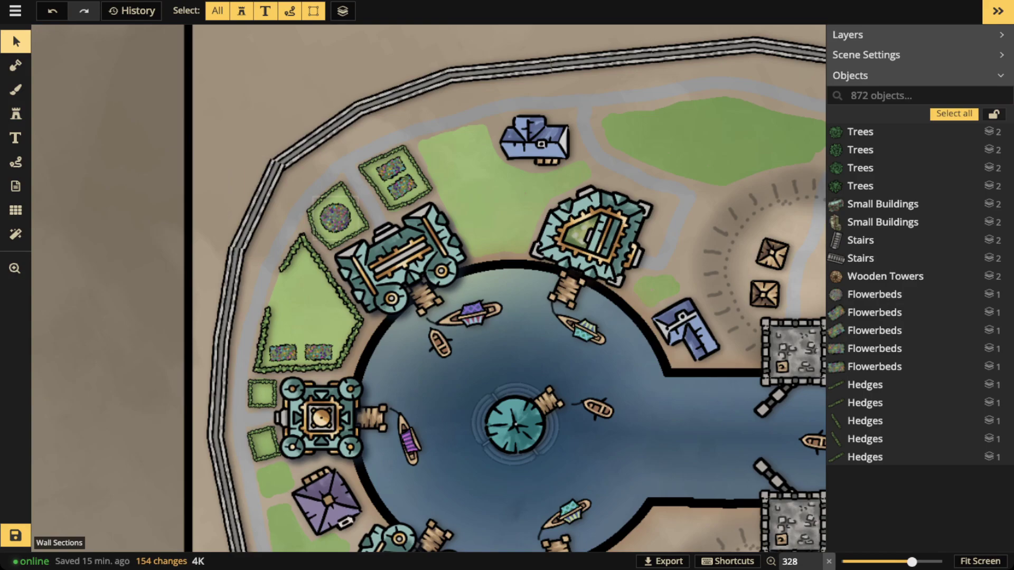
Choose the blue-roofed square wall tower stamp from the catalog's Castles & Bridges section.
scroll(343, 256, "up", 4)
key("space")
left_click_drag(457, 171, 229, 196)
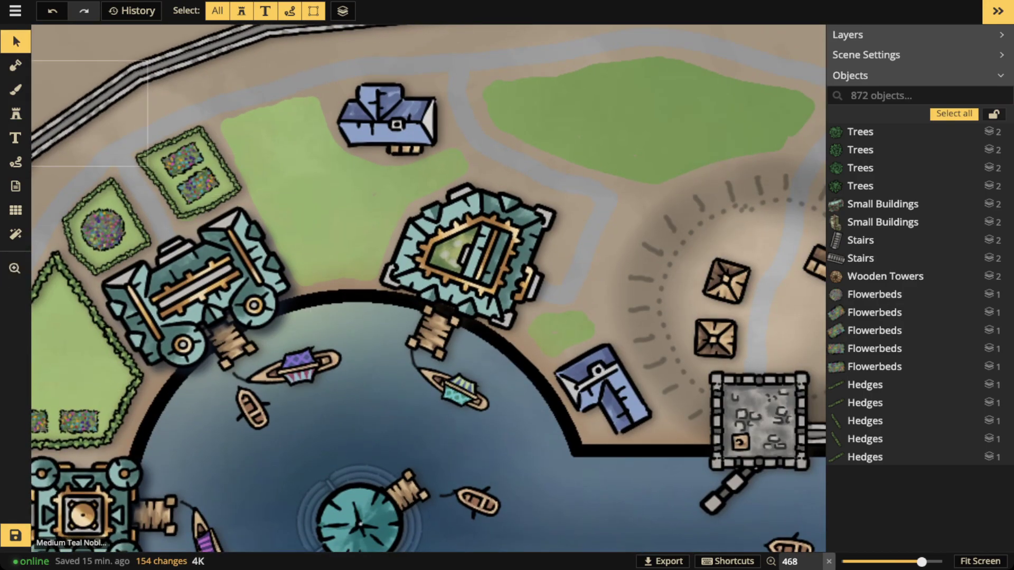
left_click(16, 114)
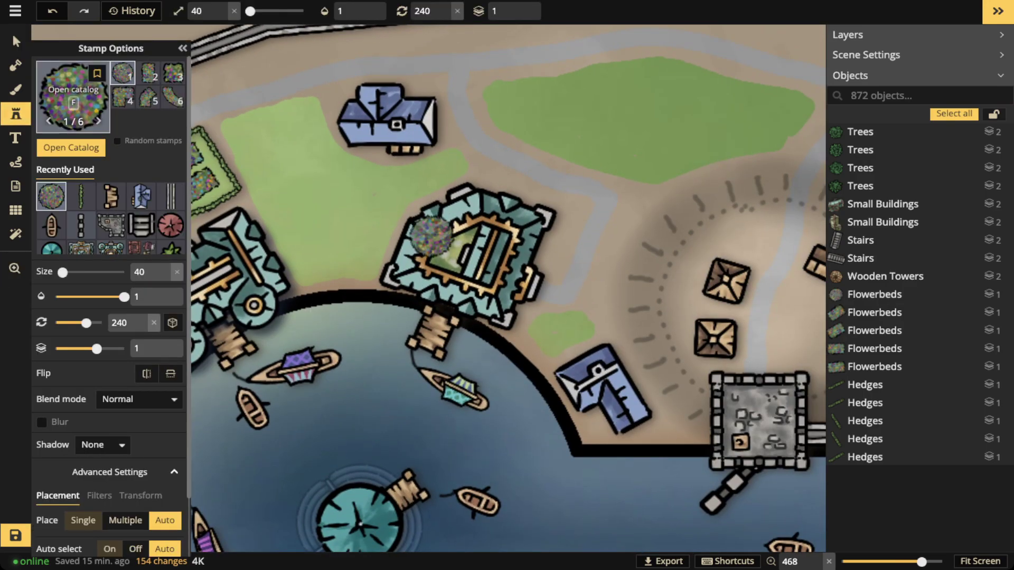
key("f")
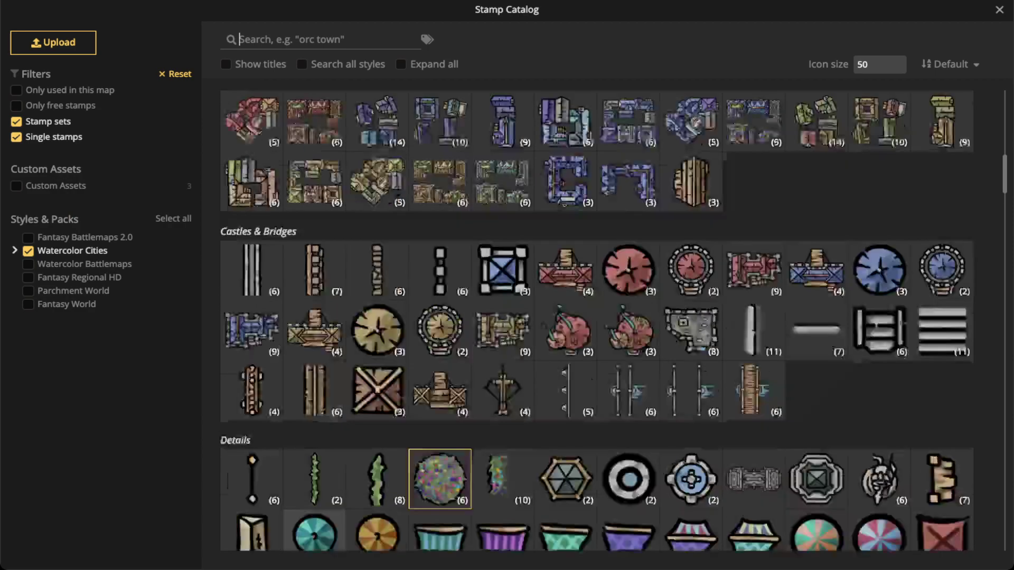
scroll(502, 391, "up", 3)
left_click(502, 270)
Place the wall tower at size 50 and rotation 105 on the lawn between the two large teal buildings.
scroll(316, 195, "up", 5)
scroll(297, 188, "up", 3)
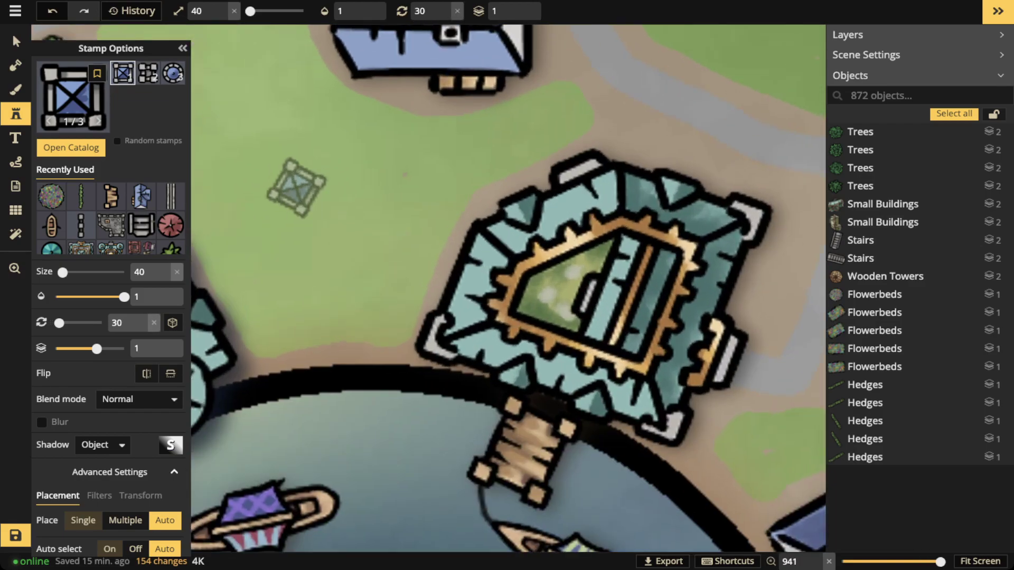
scroll(296, 187, "up", 3)
scroll(293, 190, "up", 2)
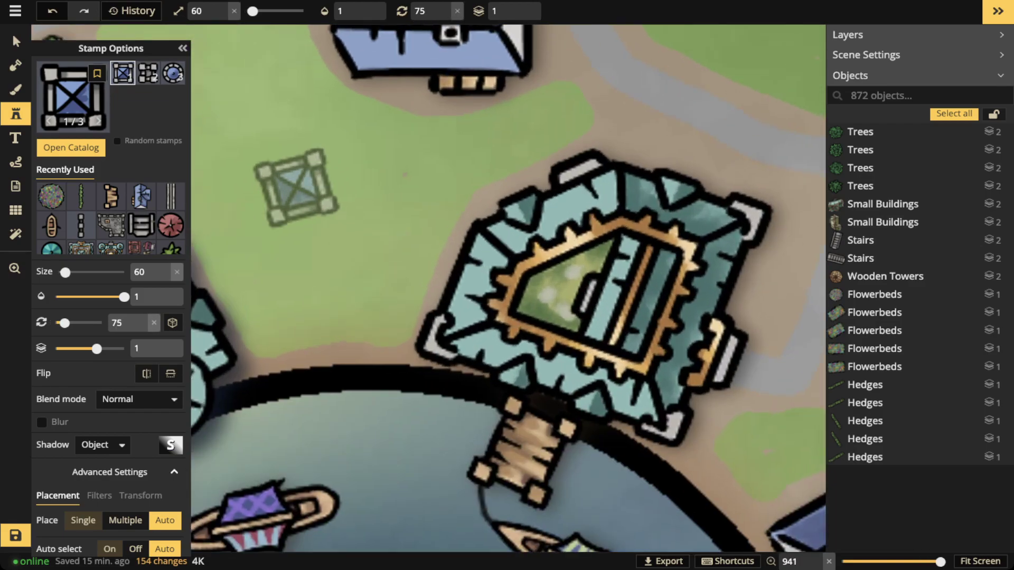
scroll(285, 212, "up", 2)
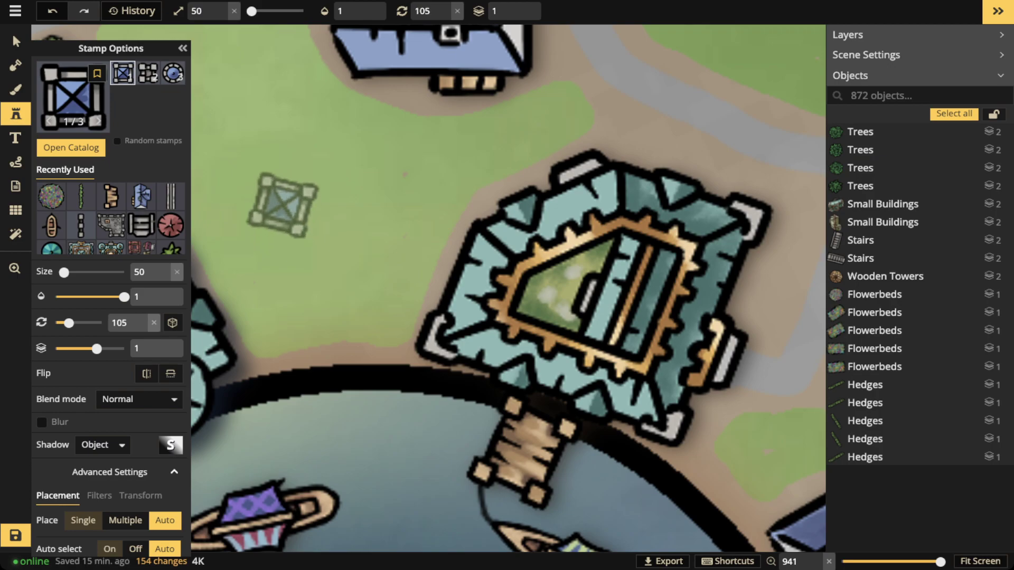
left_click(282, 203)
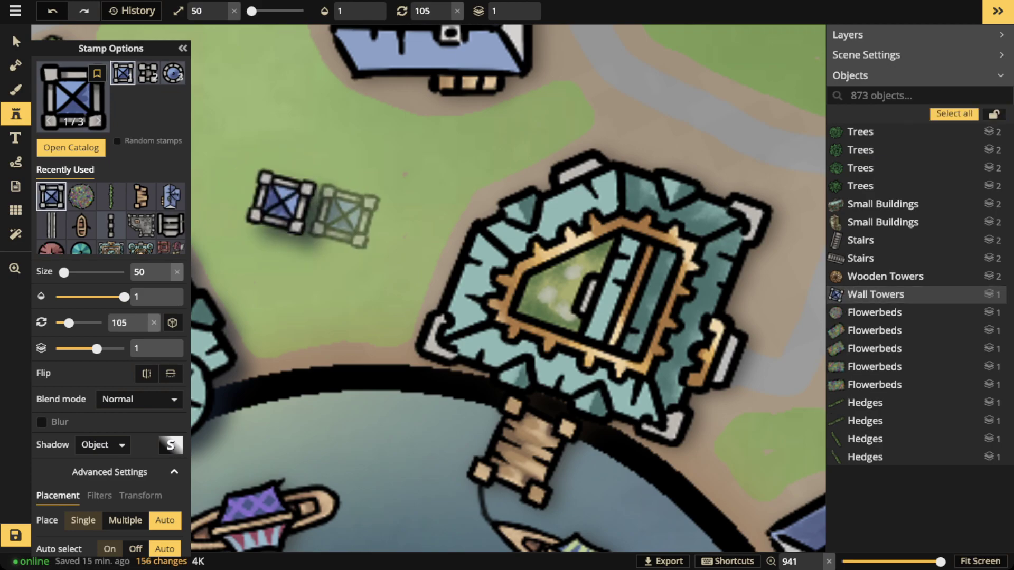
Set the placed wall tower's shadow to None.
left_click(102, 445)
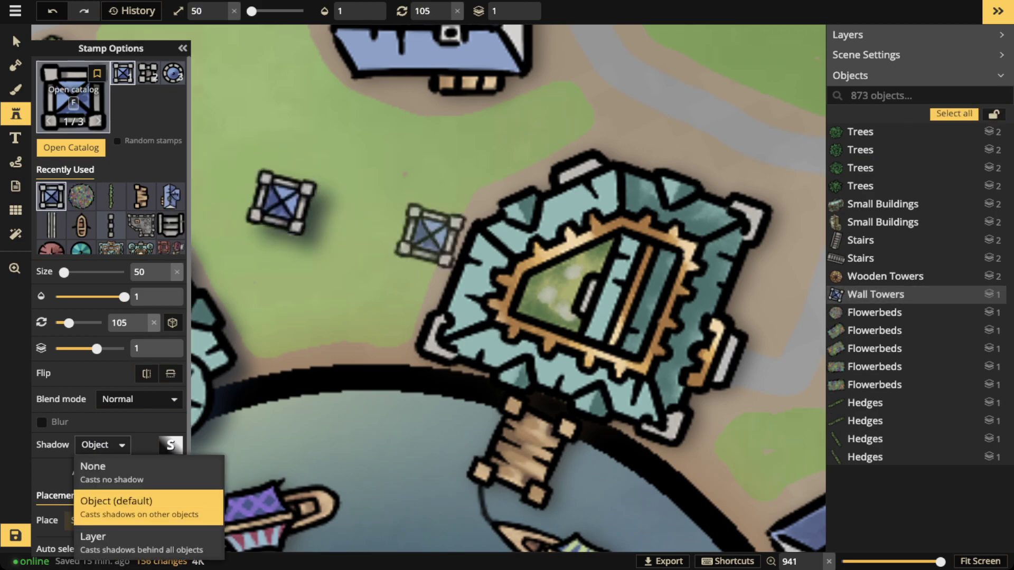
left_click(15, 42)
left_click(102, 244)
left_click(106, 269)
Duplicate the wall tower and set the copy directly against its east side.
key("ctrl+c")
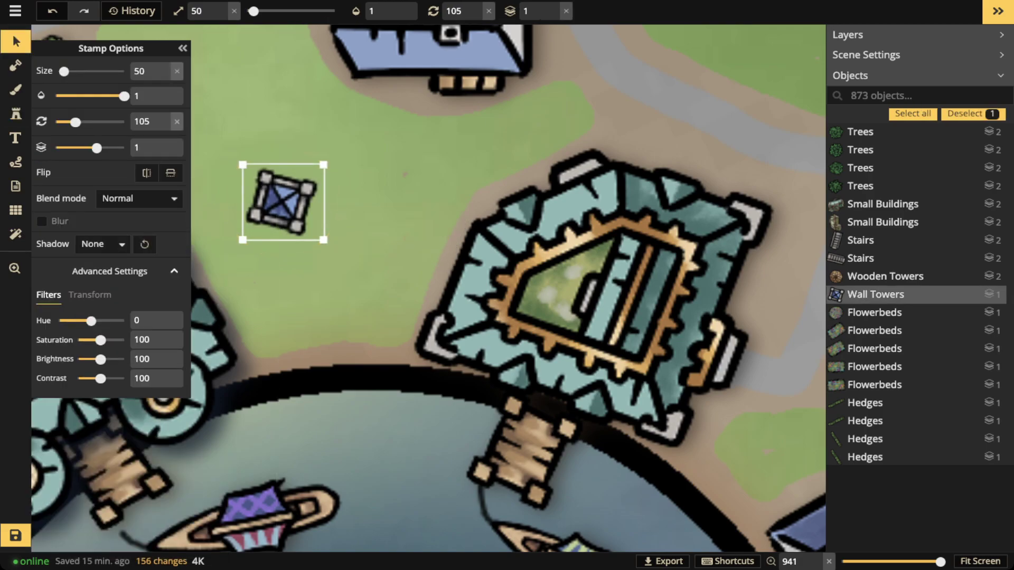
key("ctrl+v")
left_click_drag(265, 208, 324, 212)
Duplicate the pair of wall towers and fit the copies below it to form a two-by-two block.
left_click_drag(233, 161, 351, 240)
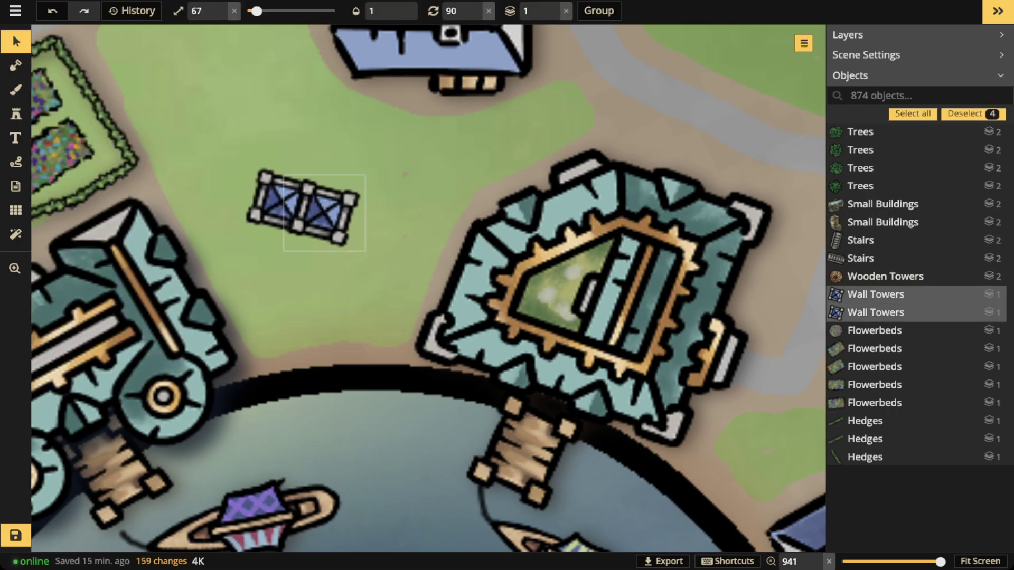
key("Escape")
left_click(283, 202)
left_click(324, 211, "shift")
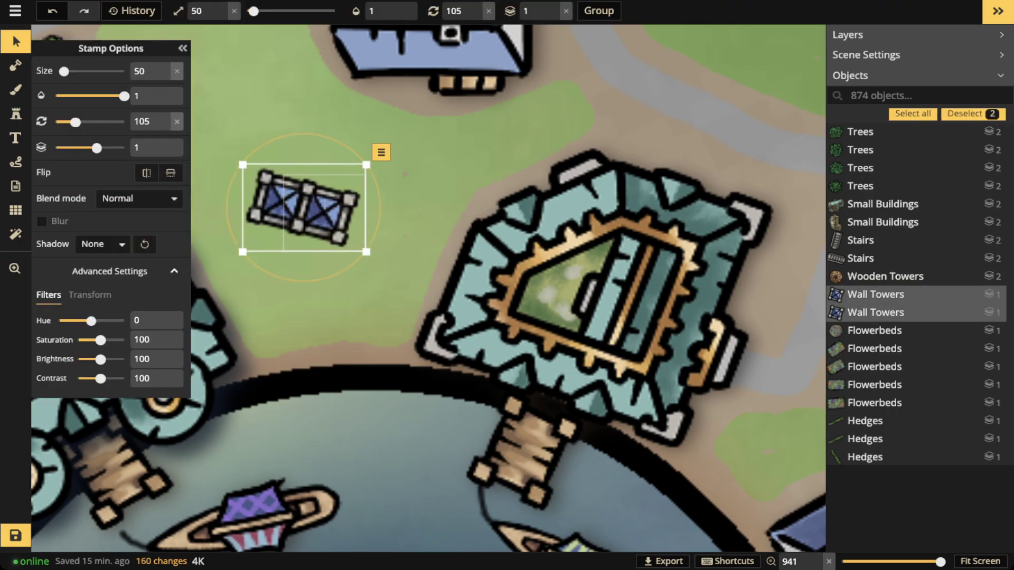
key("ctrl+v")
left_click_drag(326, 272, 293, 247)
Select all four wall towers and rotate the block to 70 on the lawn.
key("Escape")
left_click_drag(276, 177, 334, 259)
left_click(186, 295, "shift")
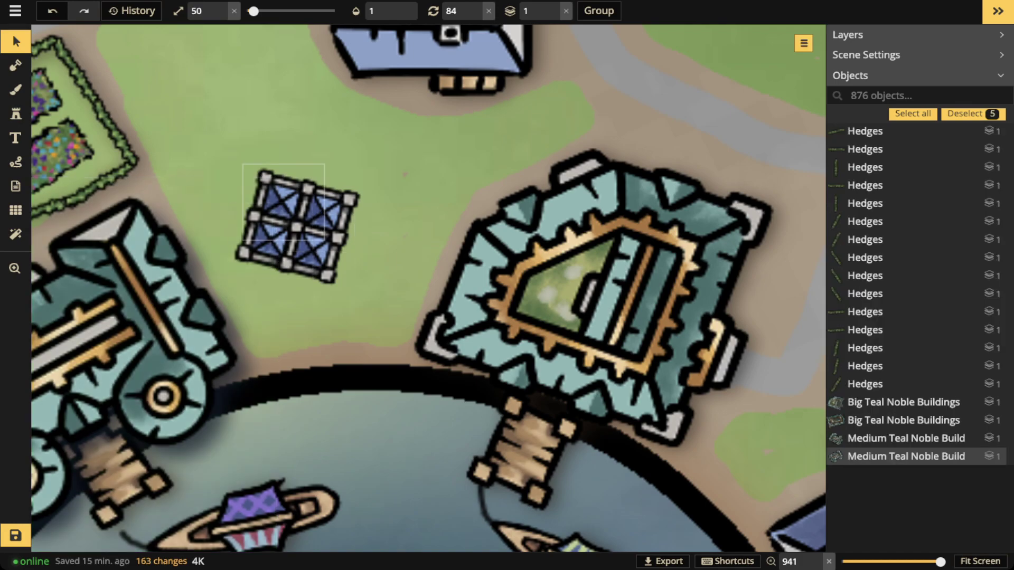
left_click(281, 200)
left_click(326, 211, "shift")
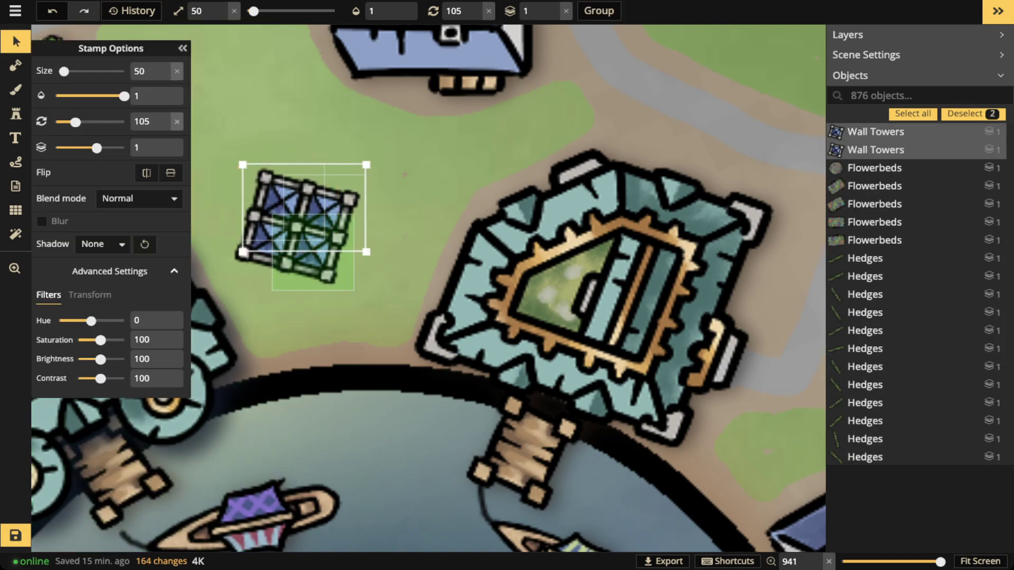
left_click(313, 253, "shift")
left_click(272, 240, "shift")
left_click_drag(272, 240, 288, 228)
left_click_drag(224, 194, 225, 239)
key("space")
left_click_drag(295, 232, 398, 296)
left_click_drag(401, 204, 394, 206)
Try the blend modes from Darken through Luminosity on the four wall towers and return them to Normal.
left_click(138, 198)
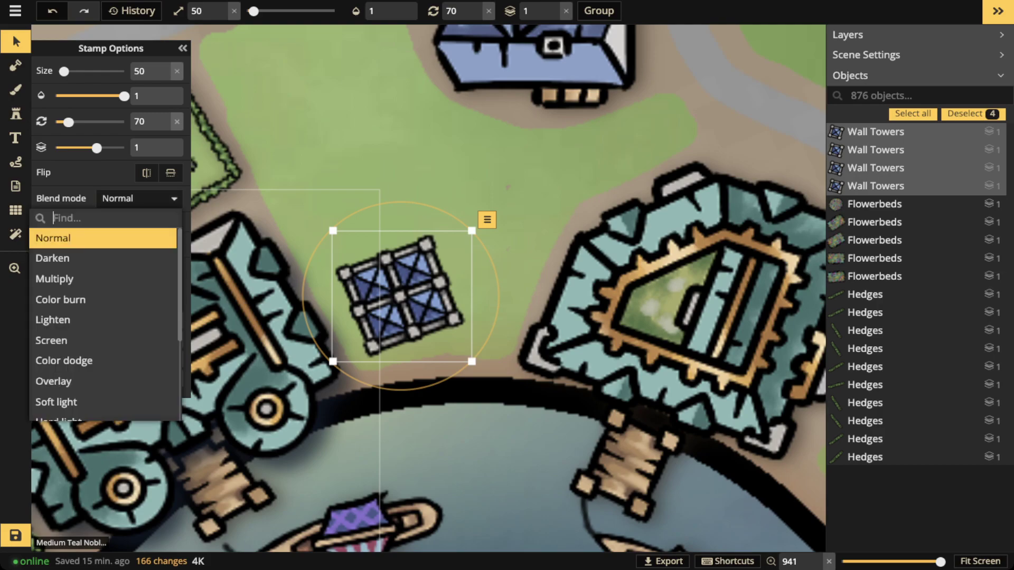
left_click(53, 258)
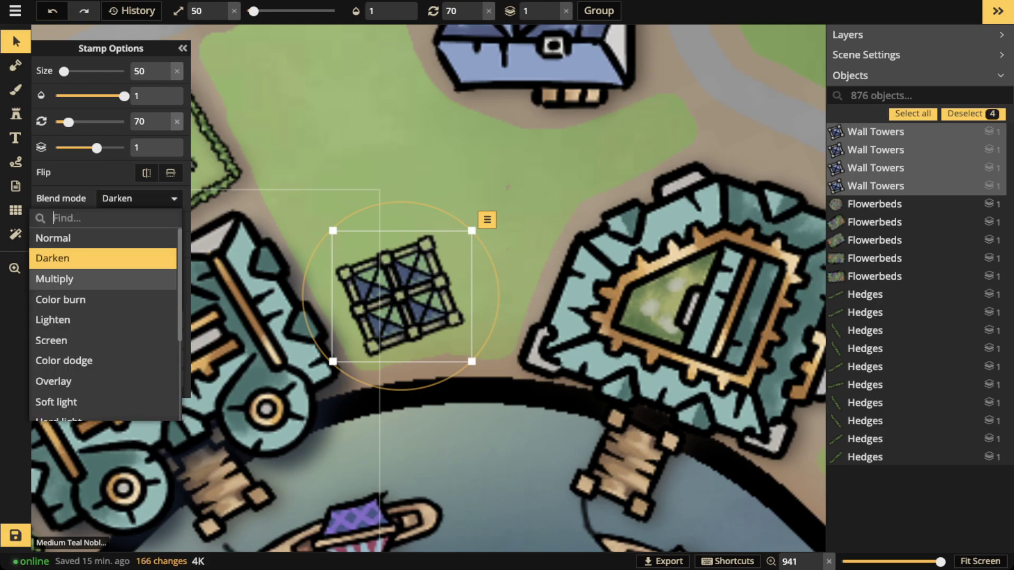
left_click(54, 279)
left_click(61, 300)
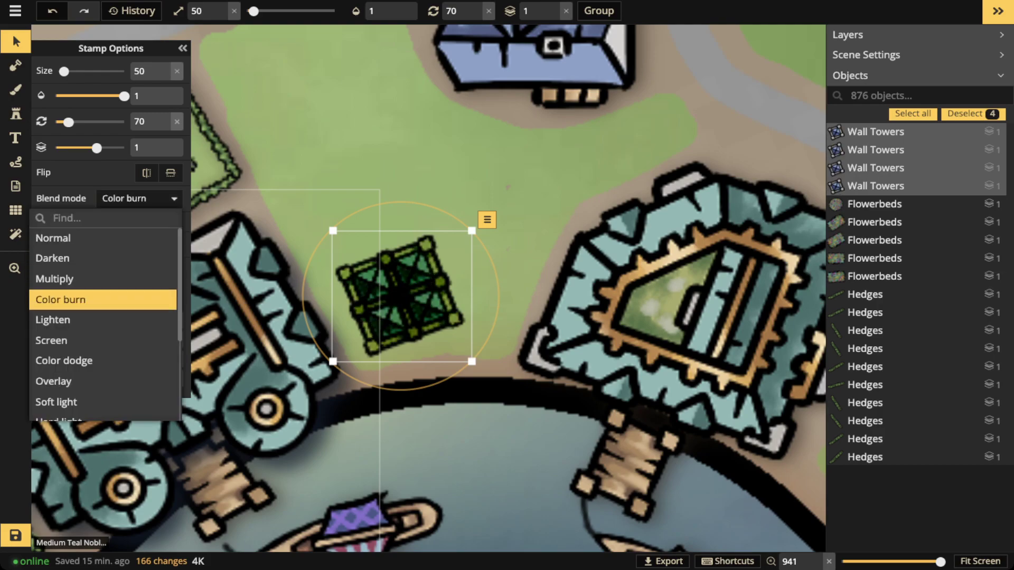
left_click(52, 340)
scroll(53, 279, "down", 3)
left_click(64, 290)
left_click(53, 310)
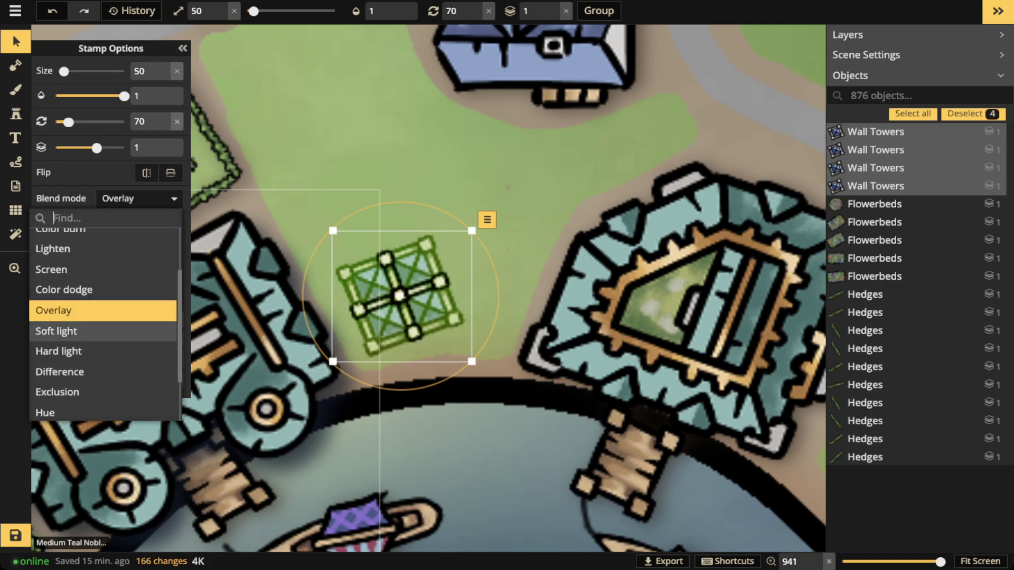
left_click(56, 331)
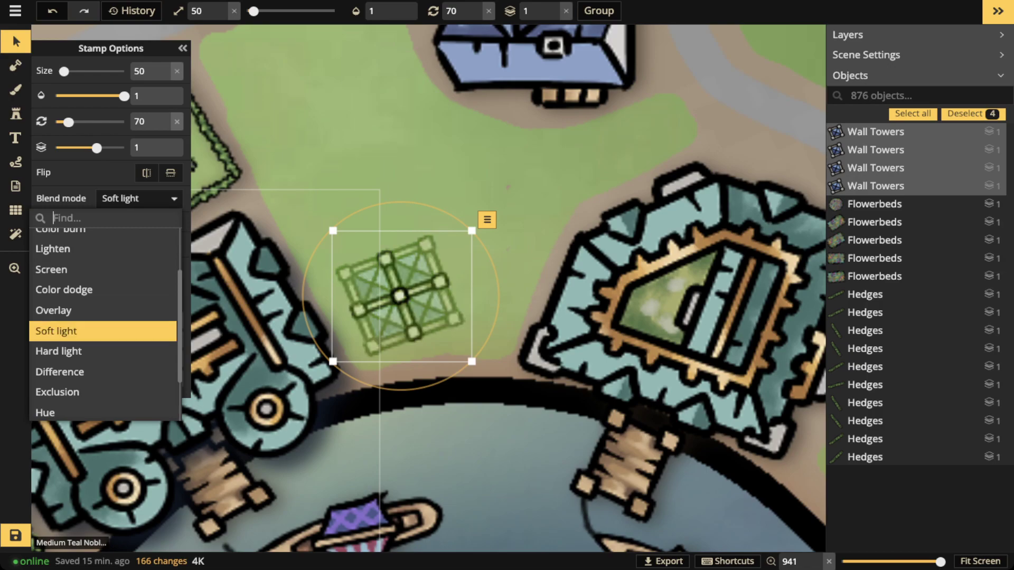
left_click(59, 351)
scroll(58, 349, "down", 1)
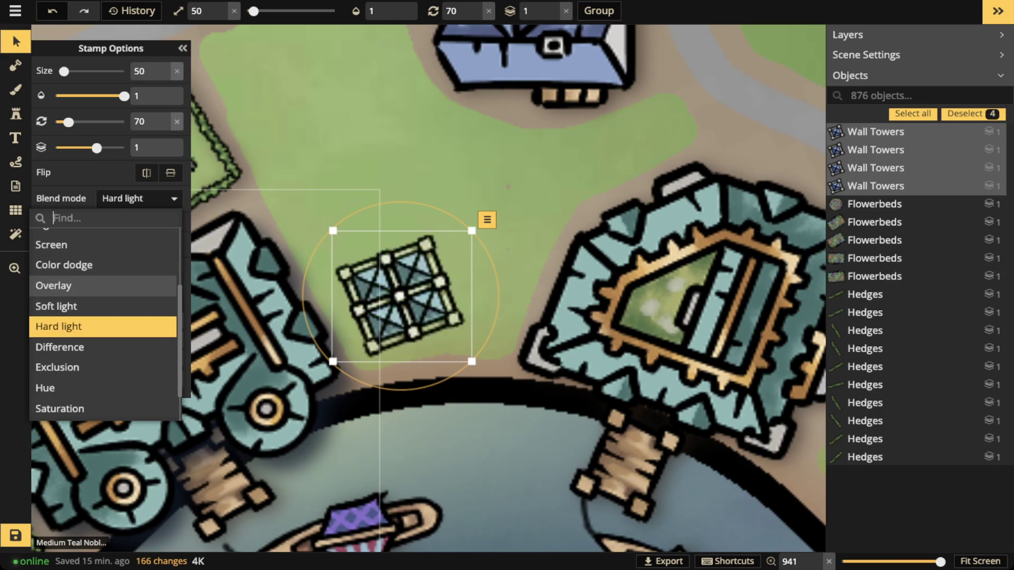
left_click(60, 347)
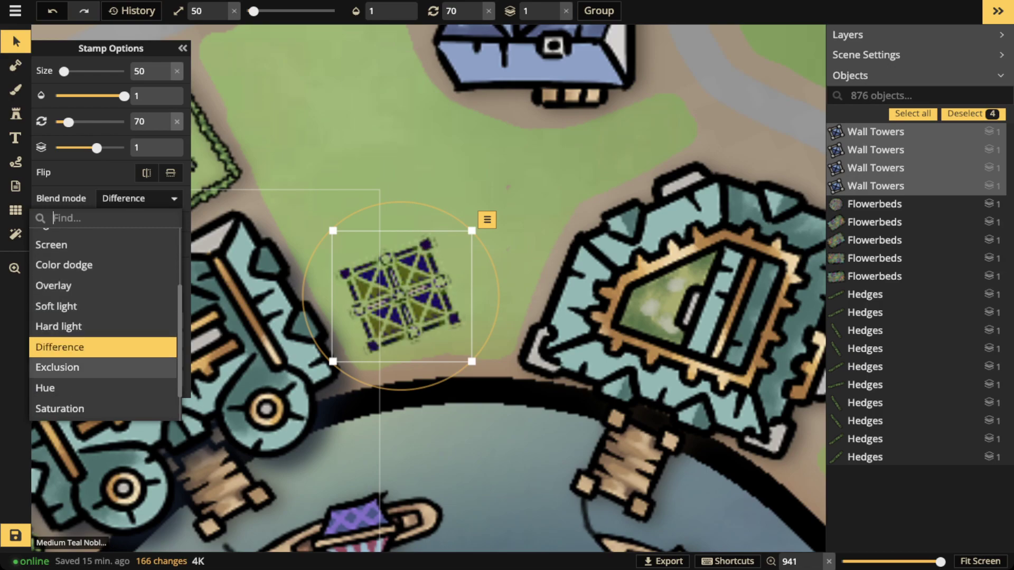
left_click(57, 367)
scroll(57, 348, "down", 2)
left_click(53, 349)
left_click(60, 370)
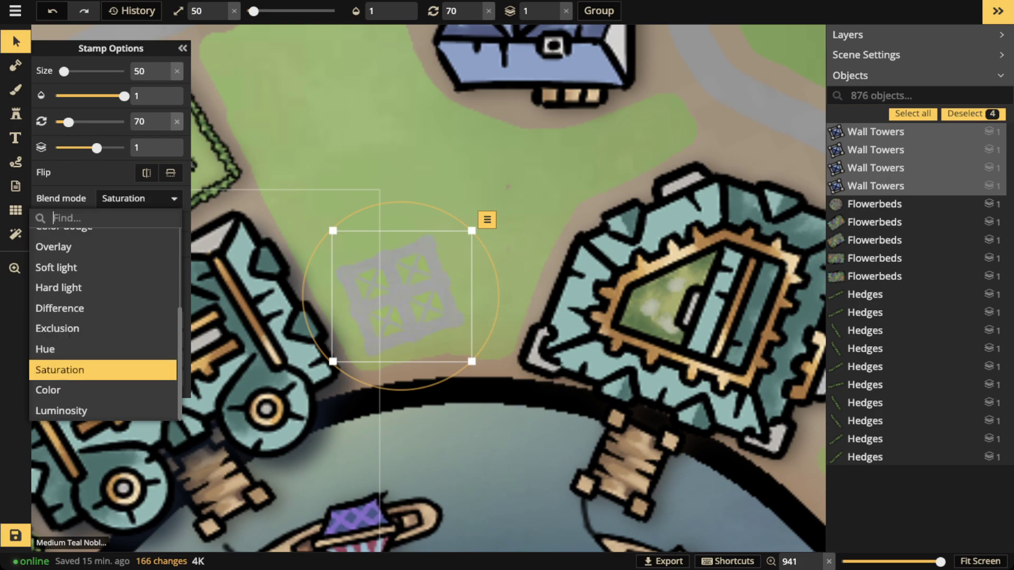
left_click(48, 389)
left_click(61, 411)
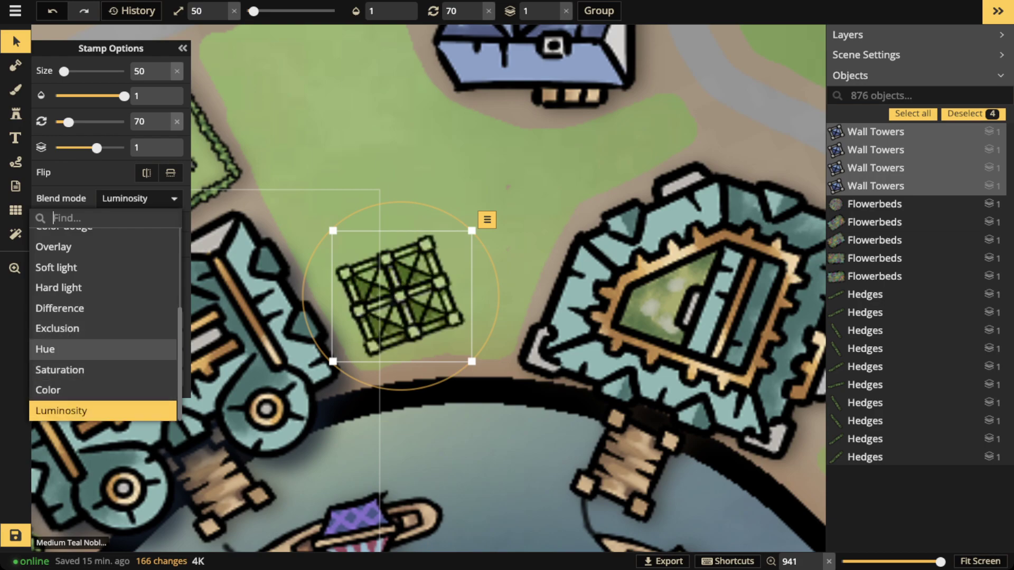
scroll(52, 258, "up", 4)
left_click(53, 238)
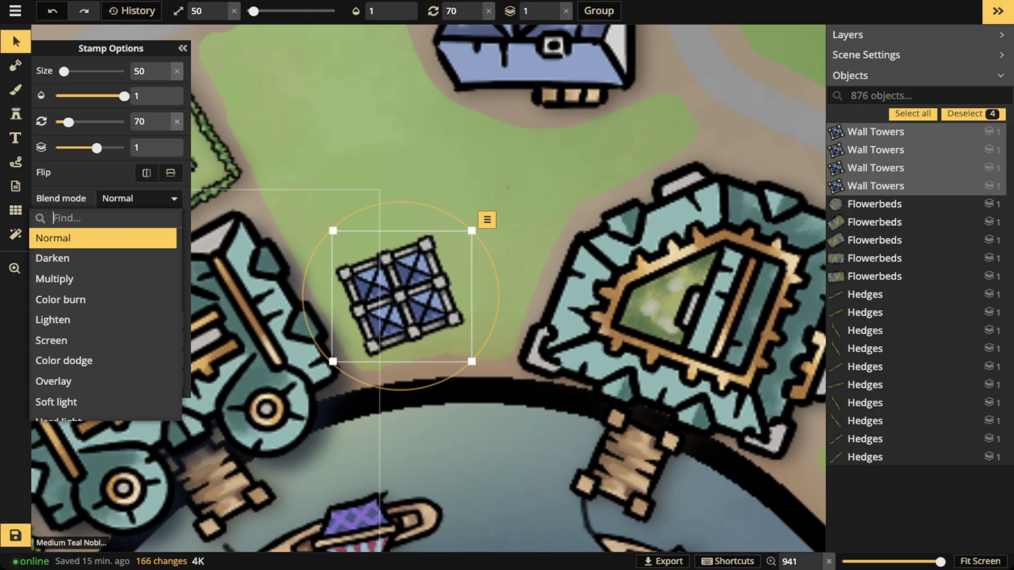
left_click(237, 528)
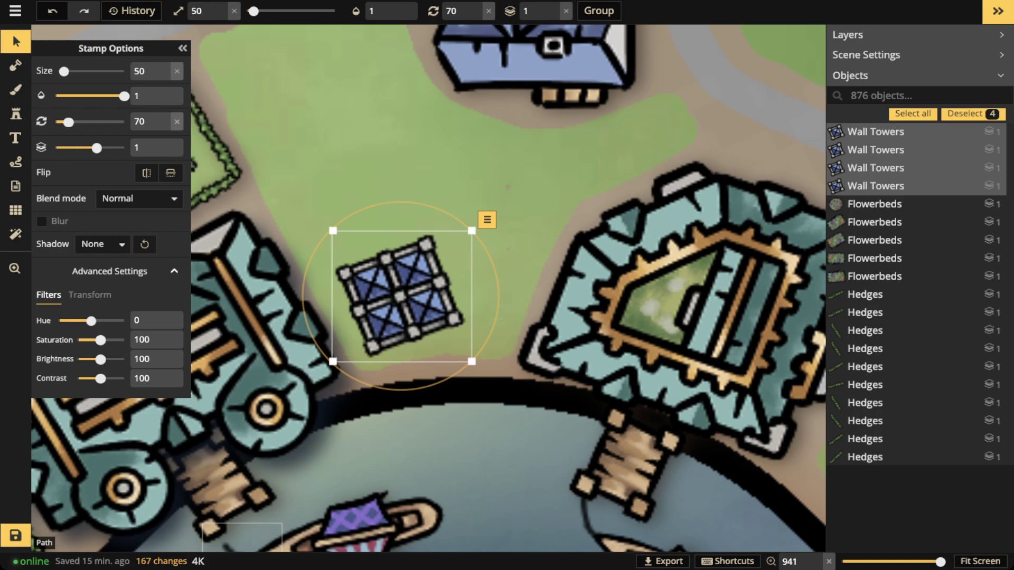
Move the two upper wall towers north, away from the lower pair, keeping them side by side.
left_click(413, 270)
left_click_drag(413, 270, 400, 182)
left_click_drag(372, 284, 358, 200)
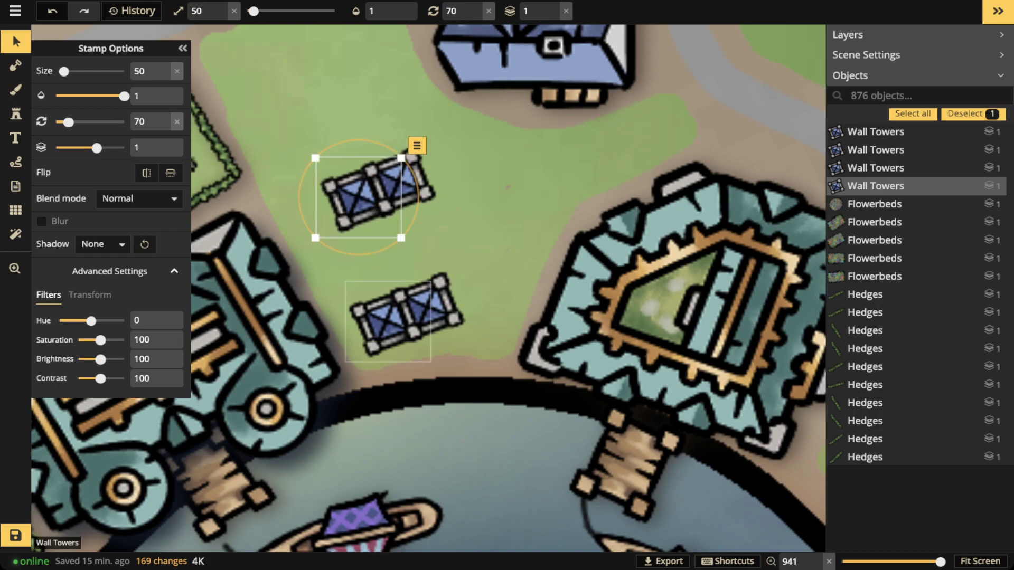
Delete the two lower wall towers from the lawn.
left_click(406, 317)
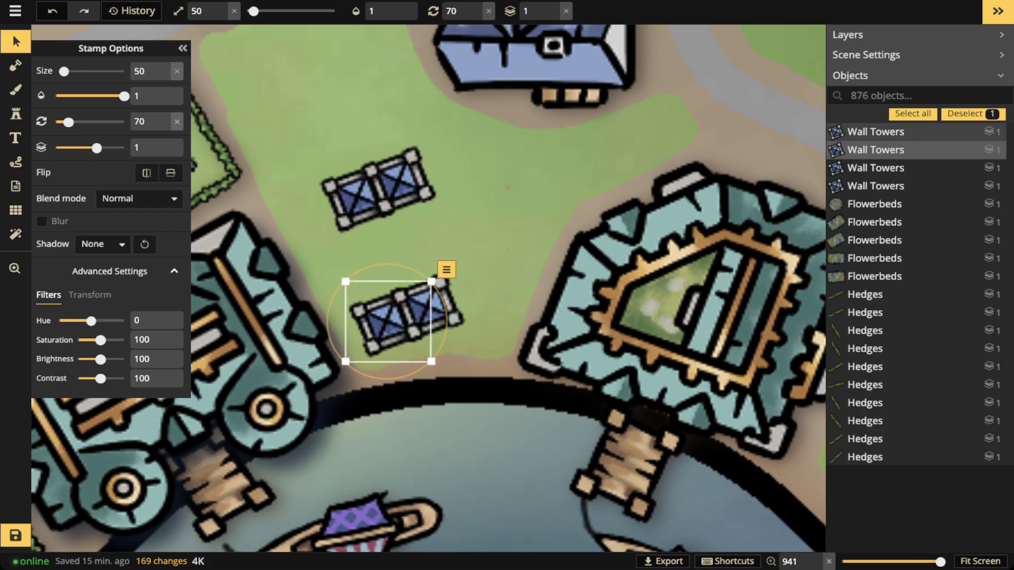
key("Delete")
left_click(428, 309)
key("Delete")
Select the two remaining wall towers and reduce their opacity to 0.58.
scroll(369, 190, "up", 1)
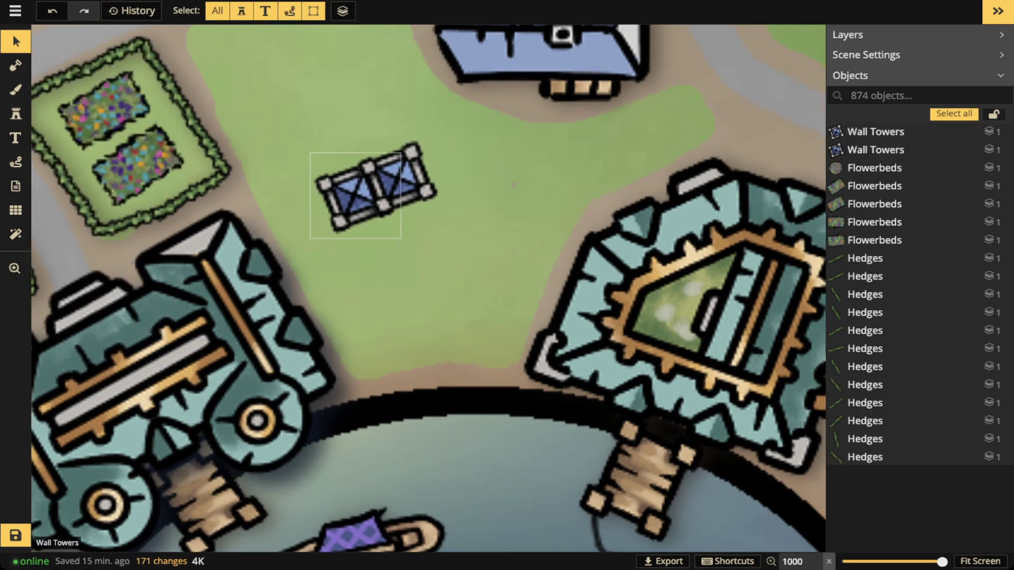
left_click(357, 195)
left_click(401, 179)
left_click(351, 195, "shift")
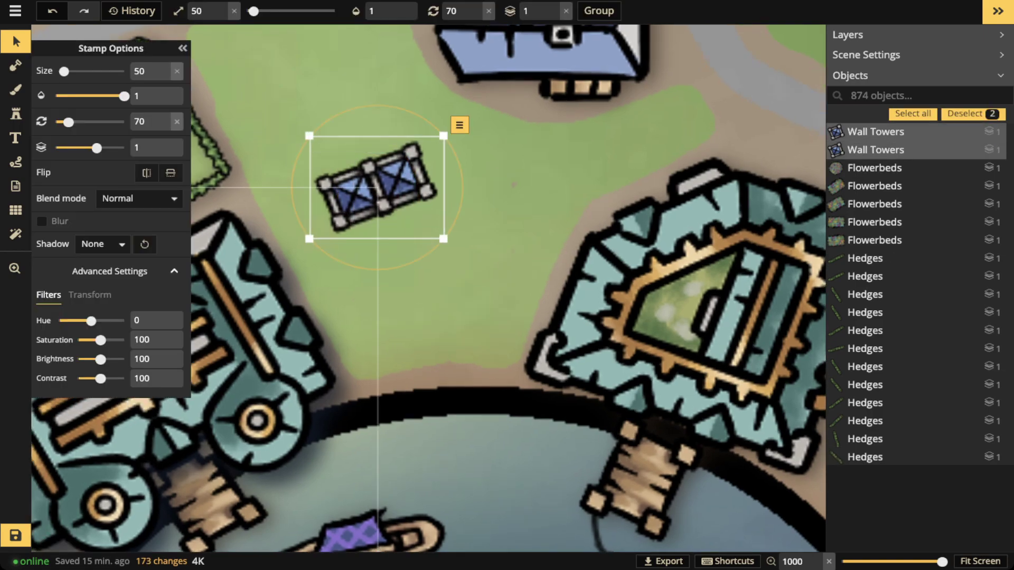
left_click_drag(124, 96, 103, 95)
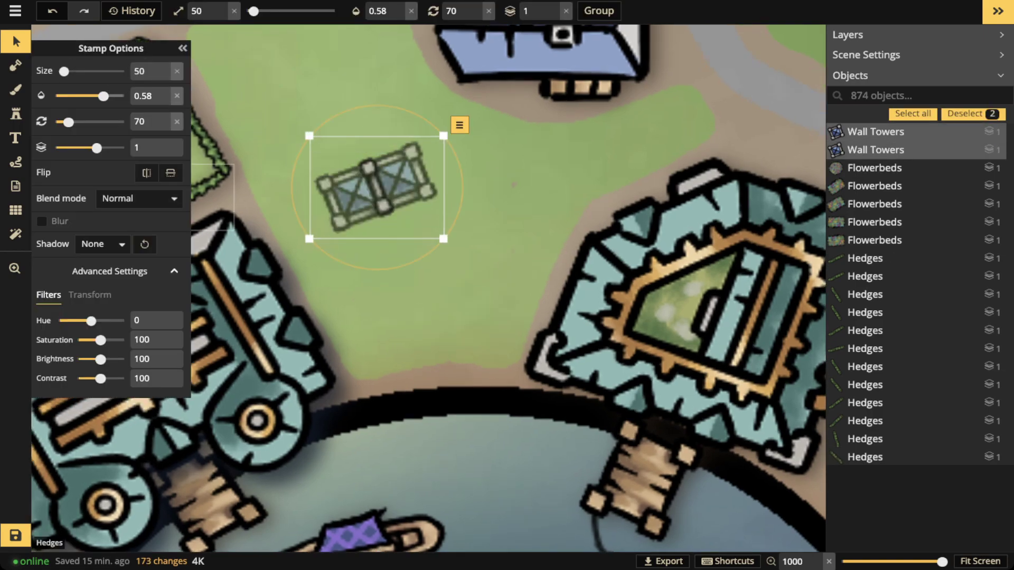
Shift the western wall tower slightly outward so the pair overlaps less.
left_click(349, 196)
left_click_drag(348, 196, 339, 201)
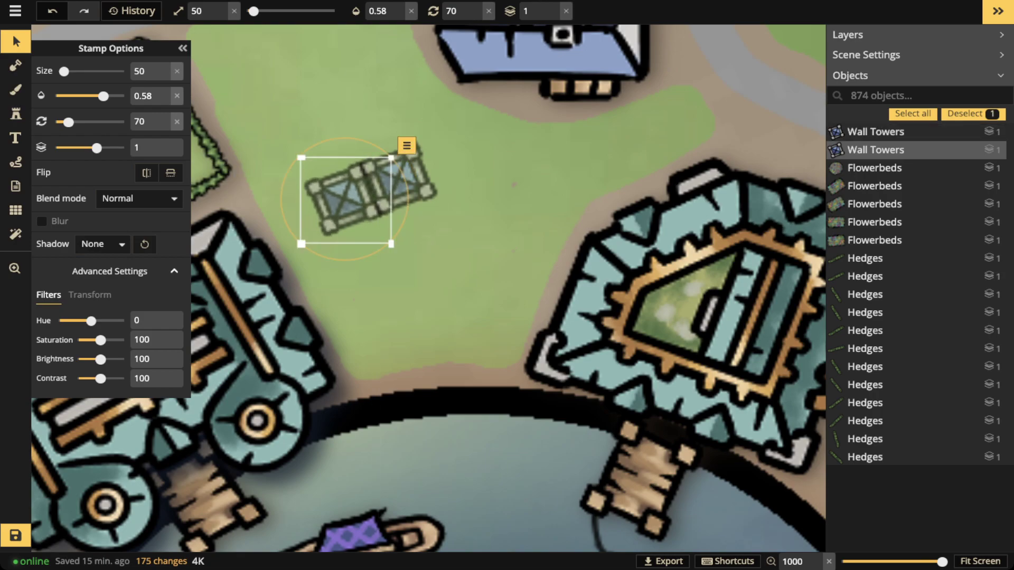
left_click(364, 275)
Move both wall towers south beside the western teal building and rotate the pair to 154.
left_click(345, 204)
left_click(400, 179, "shift")
left_click_drag(399, 180, 364, 293)
left_click_drag(455, 292, 374, 387)
left_click_drag(370, 272, 368, 278)
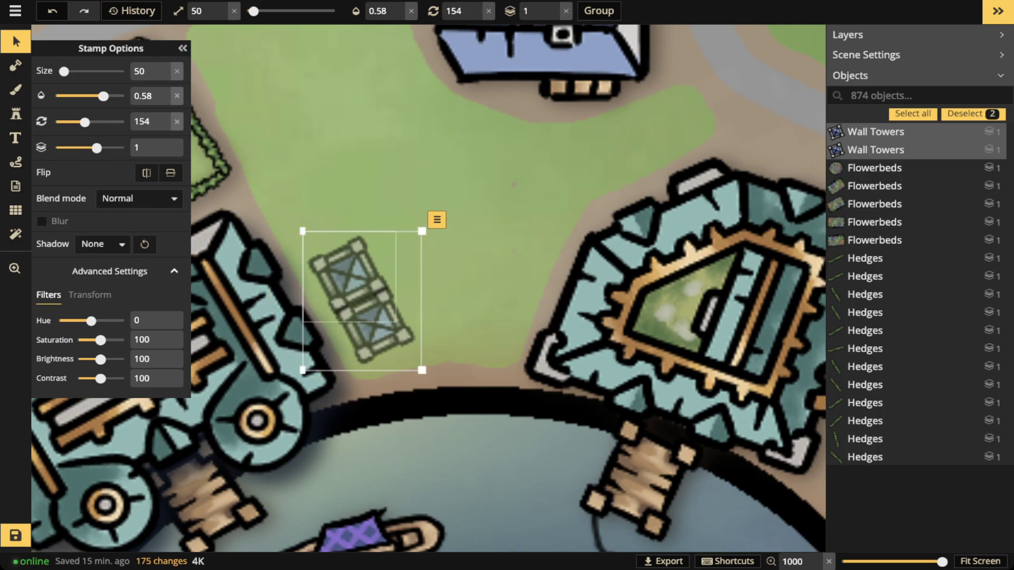
key("Escape")
Place two square flowerbeds (variant 3) at size 40, rotated 240, one above the other just east of the two wall towers.
scroll(367, 279, "down", 3)
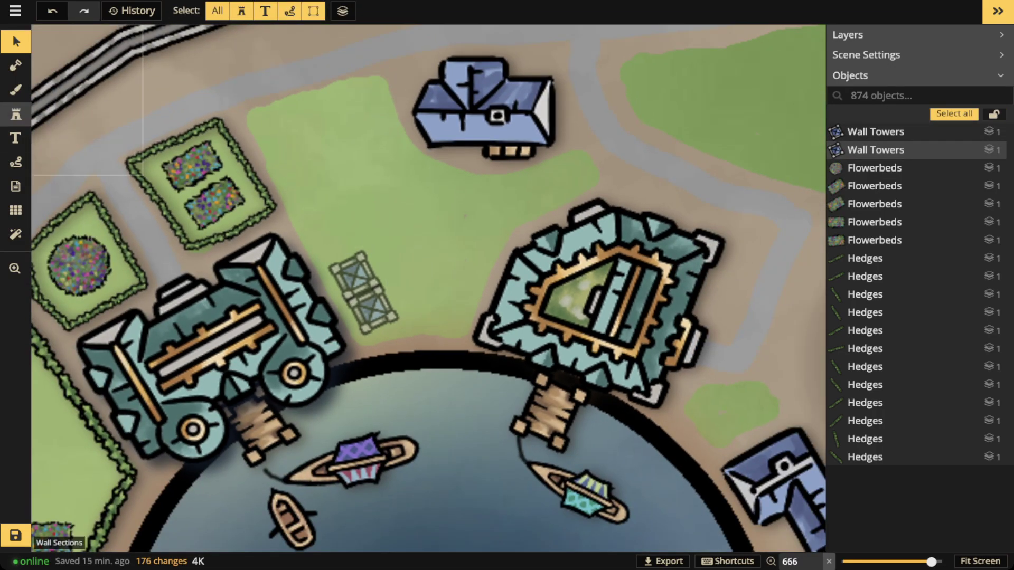
left_click(15, 114)
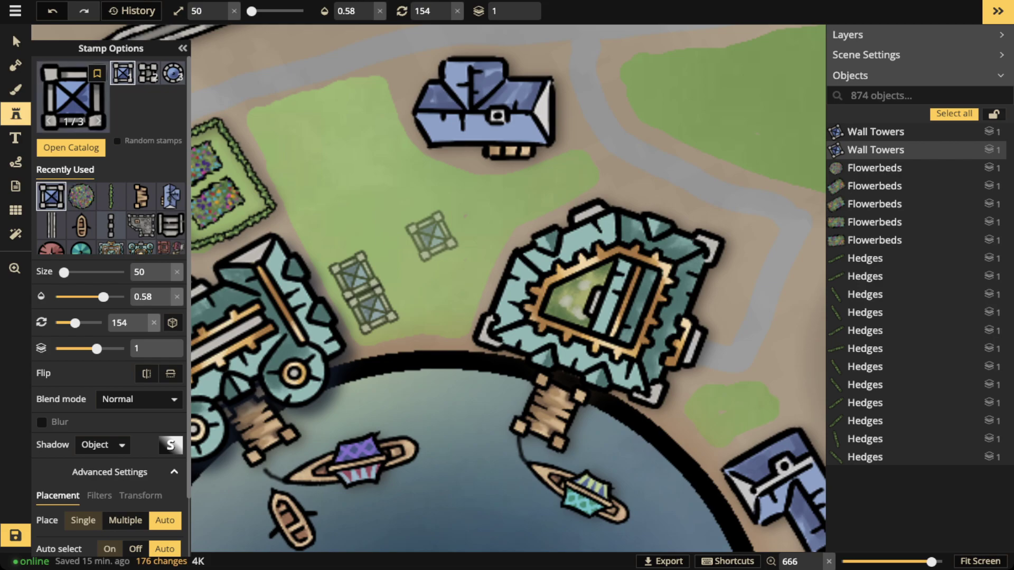
left_click(81, 196)
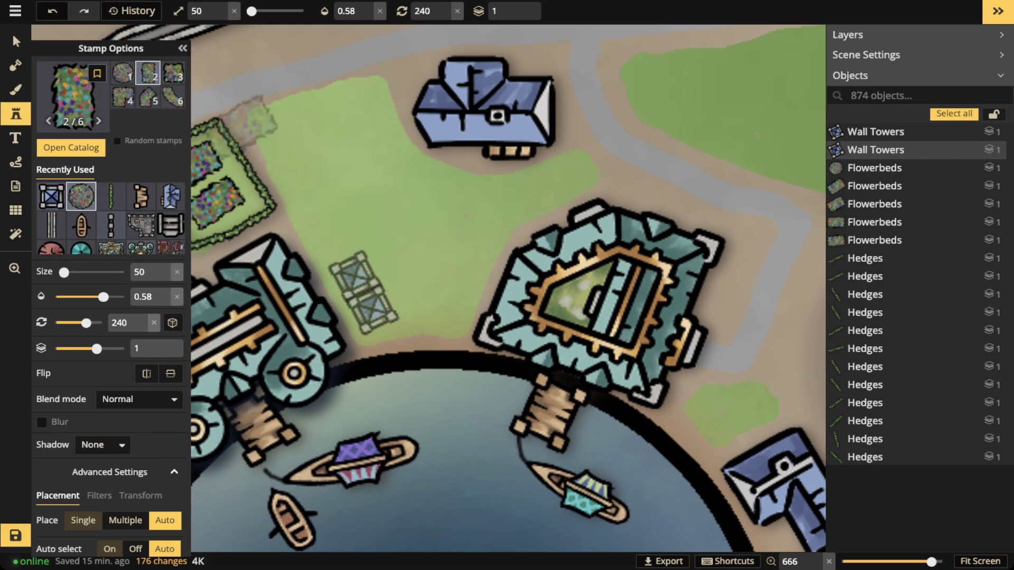
key("3")
scroll(421, 292, "up", 4)
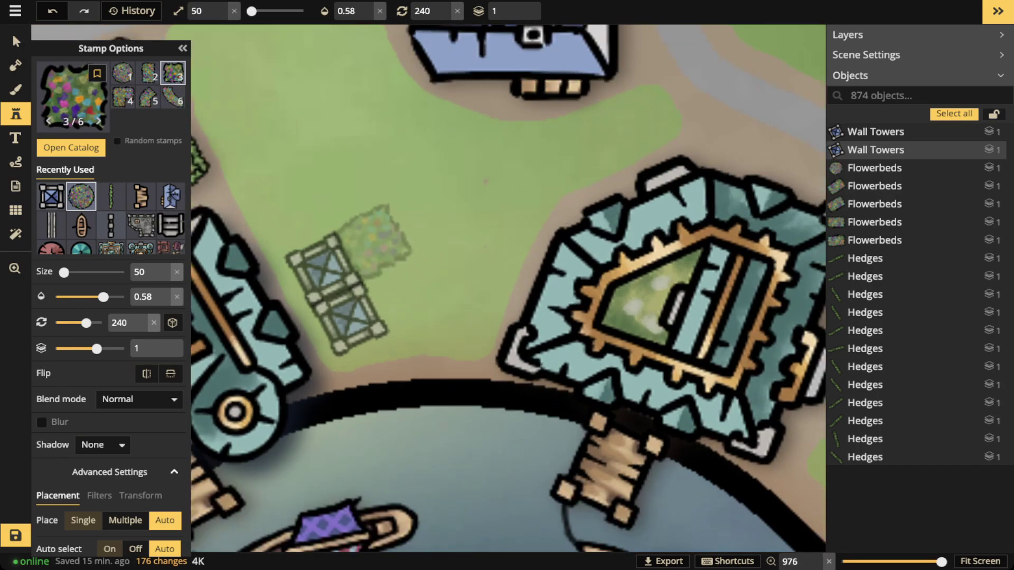
key("Left")
scroll(393, 242, "up", 1)
key("e")
key("bracketleft")
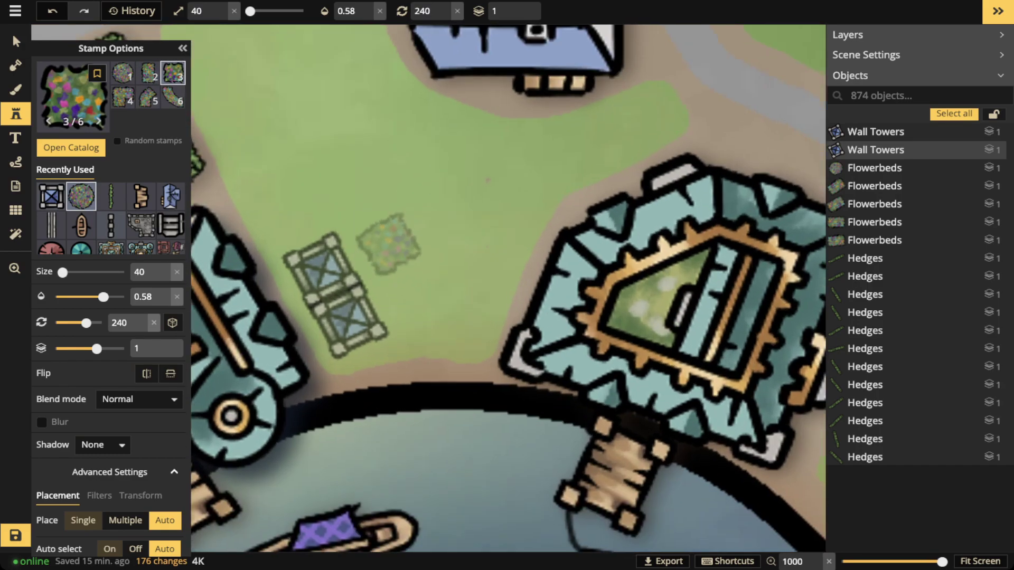
left_click(381, 237)
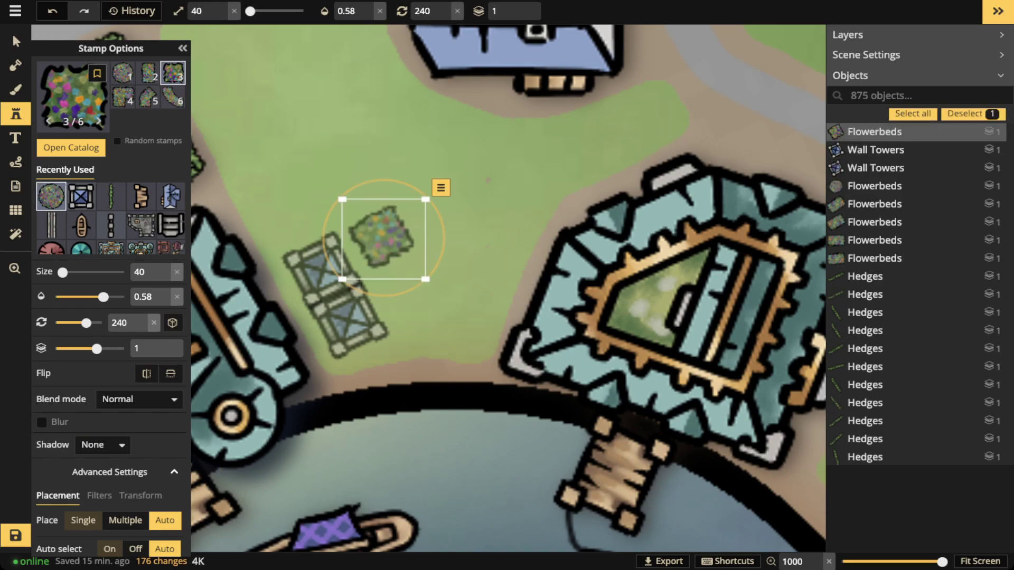
left_click(407, 298)
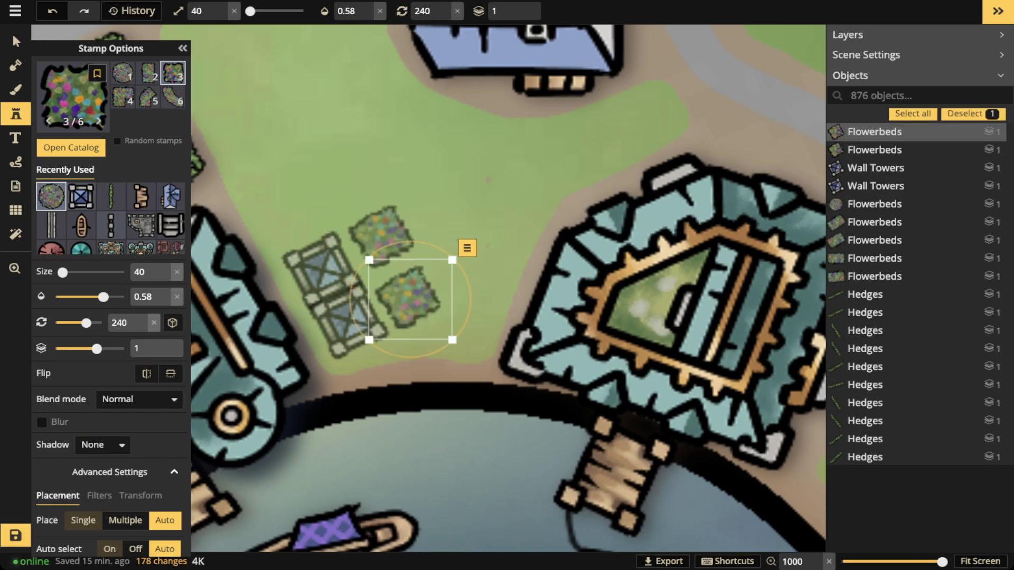
Rotate the lower new flowerbed to 245 and set the opacity of both new flowerbeds to 1.
left_click_drag(471, 299, 471, 304)
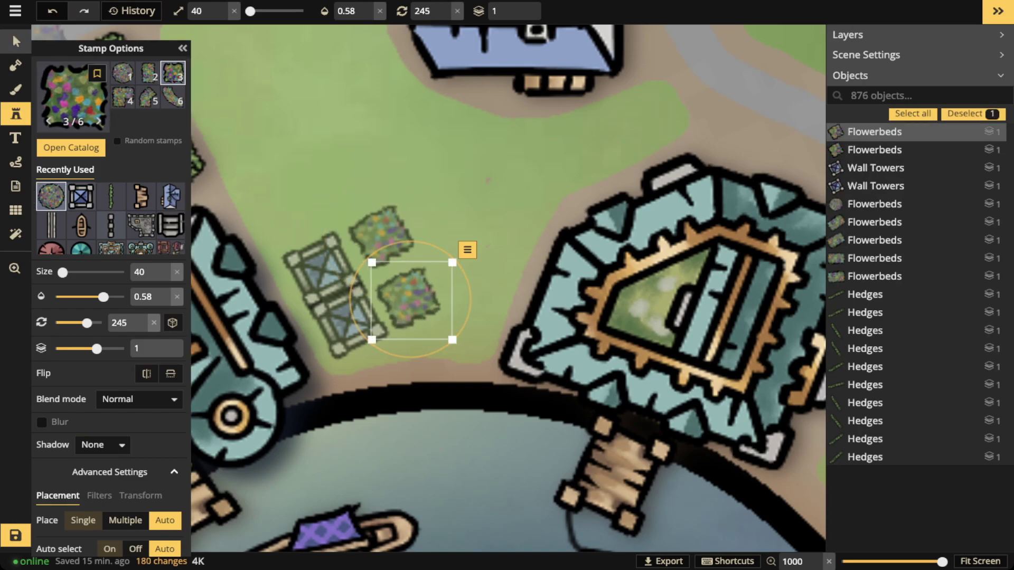
left_click(16, 42)
left_click(381, 238, "shift")
left_click(380, 11)
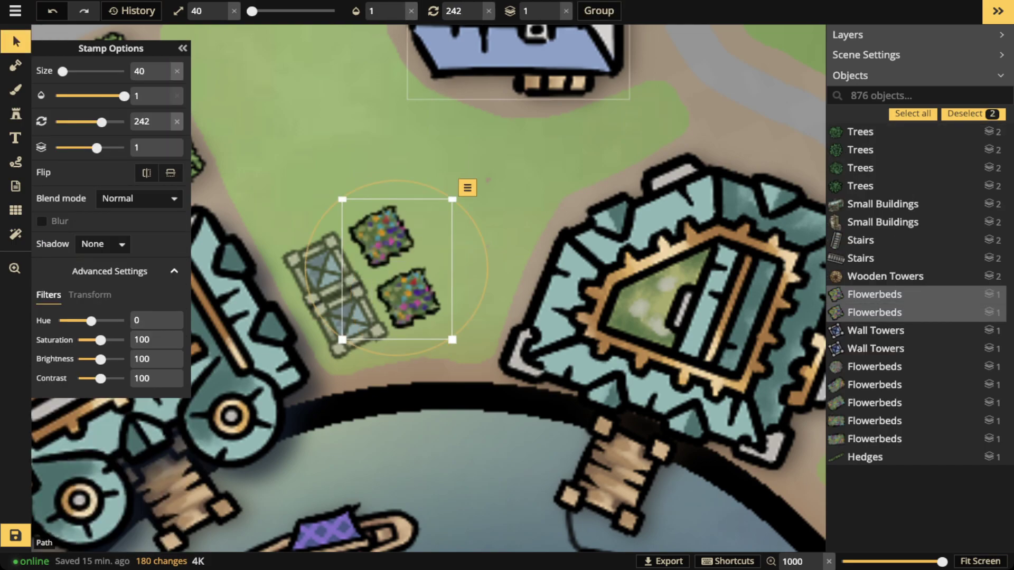
Nudge the upper wall tower slightly so it lines up with the lower tower.
left_click(324, 274)
left_click(323, 269)
mouse_move(324, 270)
left_mouse_down()
mouse_move(289, 179)
mouse_move(321, 268)
left_mouse_up()
left_click(320, 270)
key("Escape")
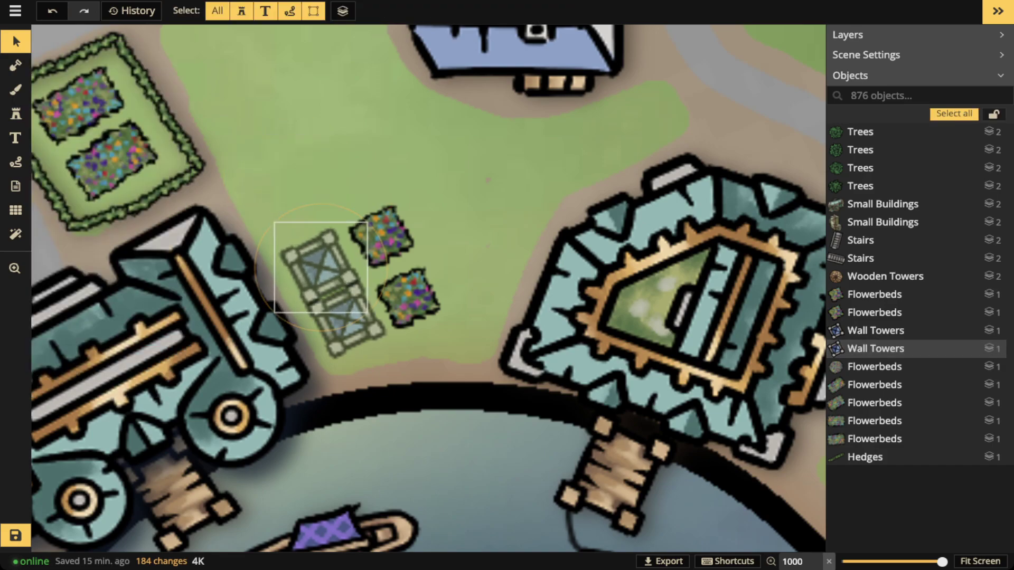
left_click(320, 268)
left_click_drag(320, 268, 322, 269)
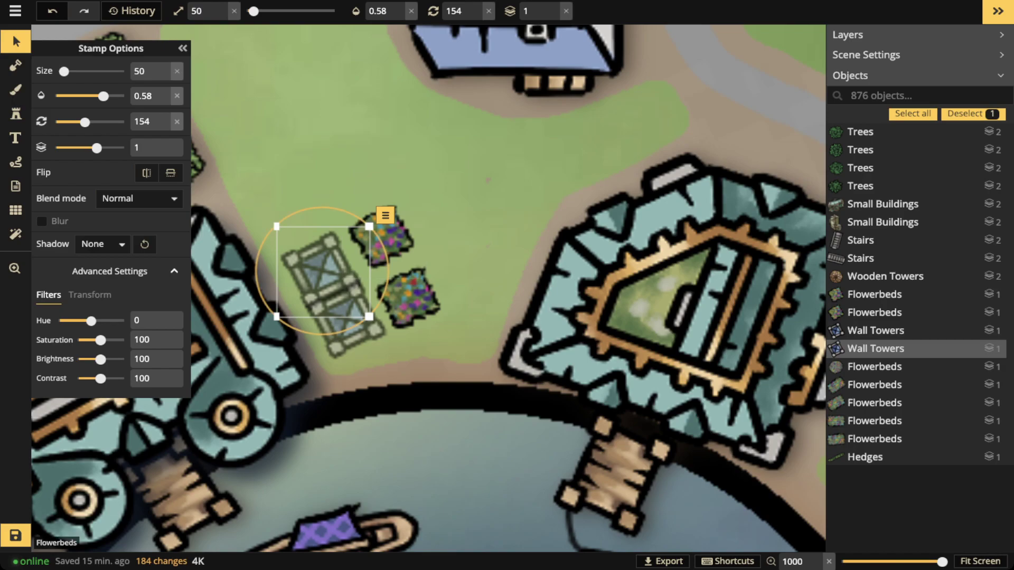
key("Escape")
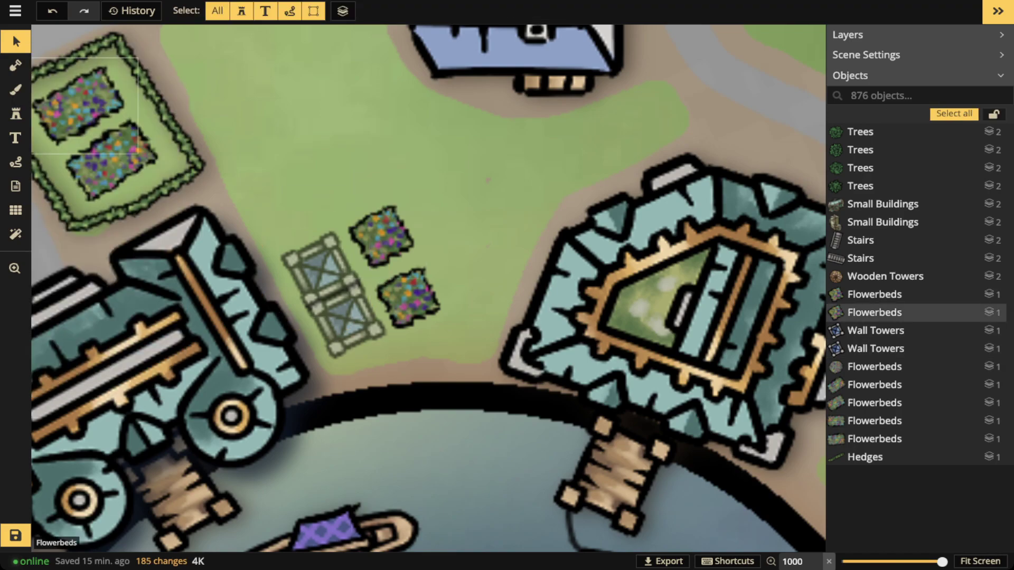
Save the map.
scroll(121, 103, "down", 1)
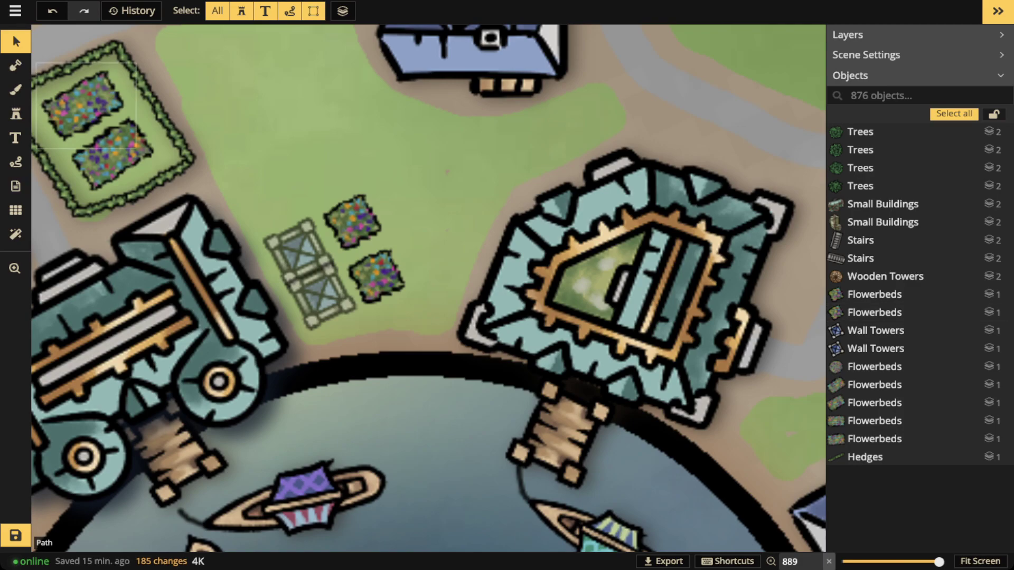
scroll(444, 279, "down", 10)
left_click_drag(443, 286, 458, 196)
scroll(458, 195, "down", 3)
scroll(441, 219, "down", 4)
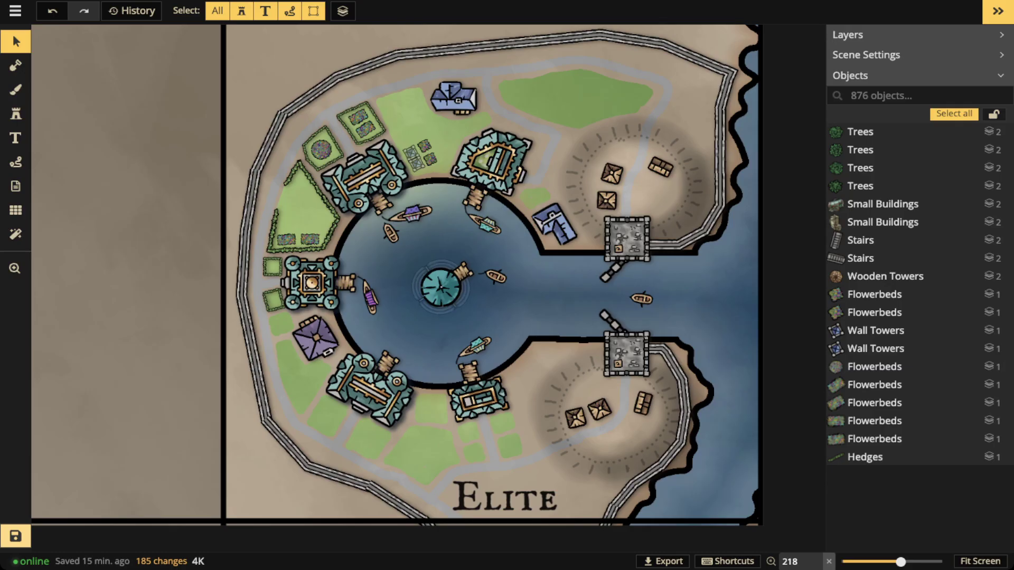
left_click(16, 536)
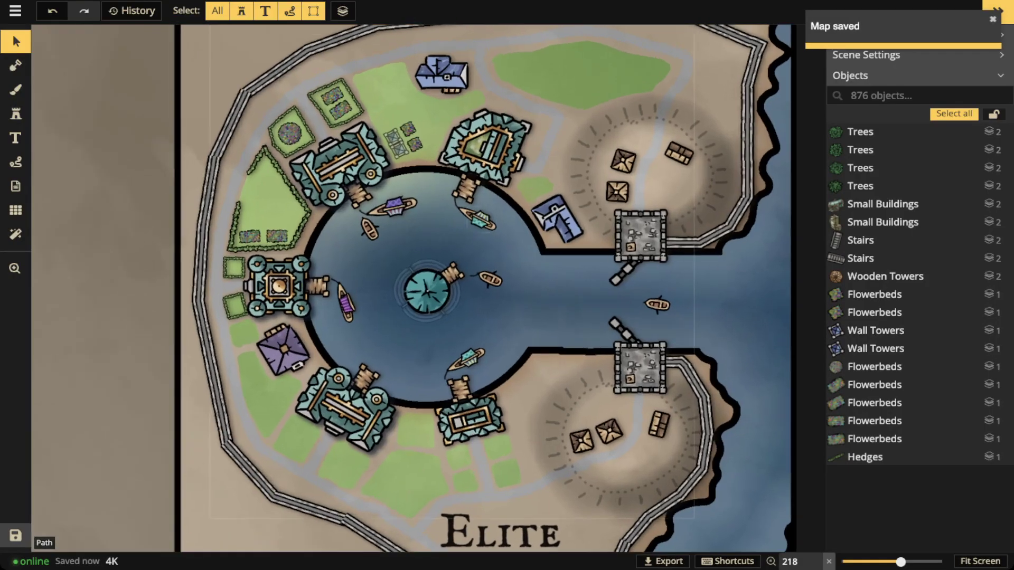
Examine the Elite district's undecorated southern lawns and the buildings around its harbour basin.
scroll(494, 230, "up", 2)
key("space")
left_click_drag(475, 290, 484, 232)
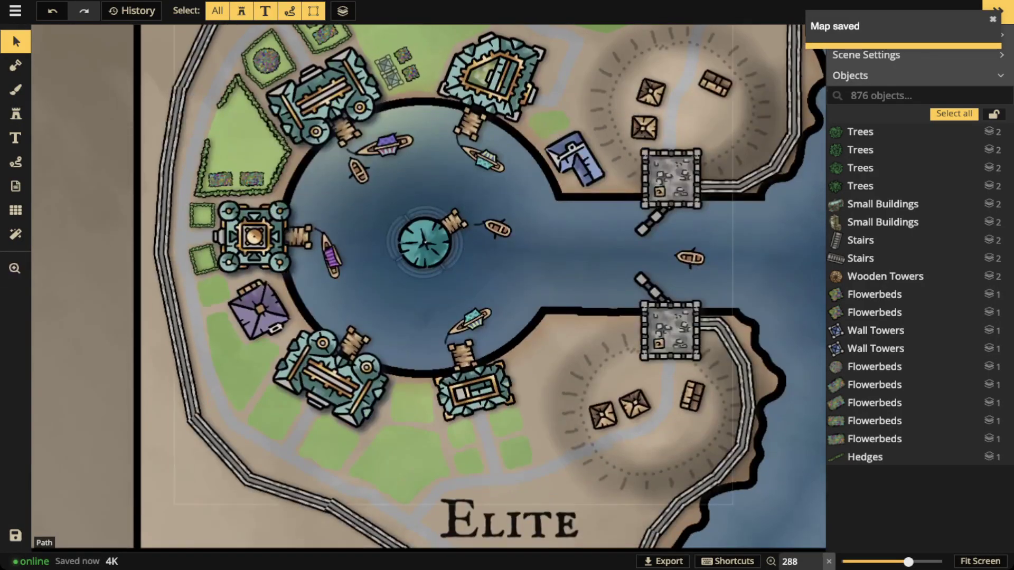
key("space")
left_click_drag(603, 415, 511, 483)
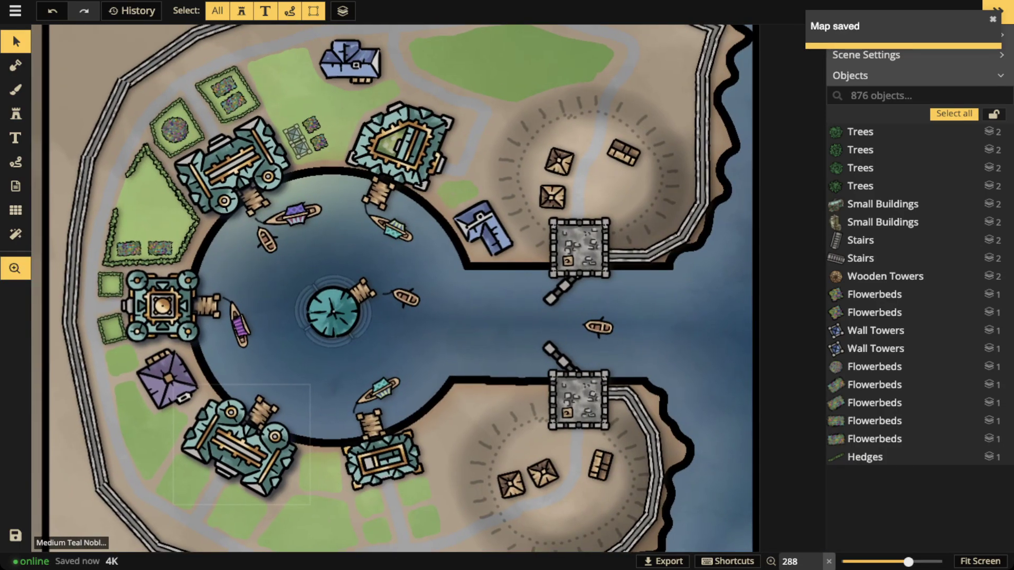
left_click_drag(243, 445, 448, 458)
key("space")
left_click_drag(528, 348, 511, 188)
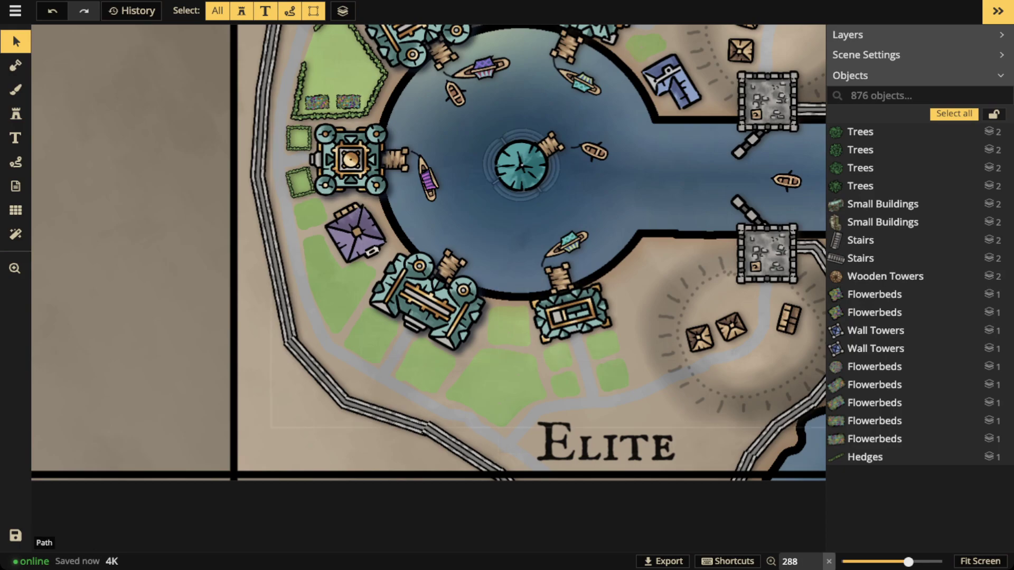
left_click_drag(357, 232, 343, 296)
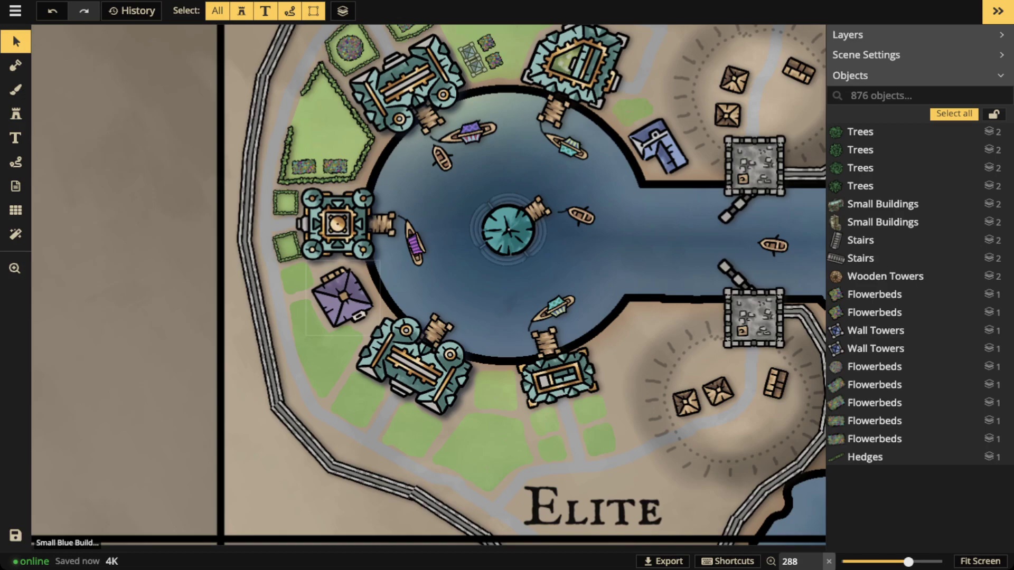
Examine how the Elite district sits beside the Park, Parliament, Market and Dockyard districts.
scroll(323, 320, "down", 2)
key("space")
left_click_drag(323, 320, 260, 330)
scroll(548, 434, "down", 5)
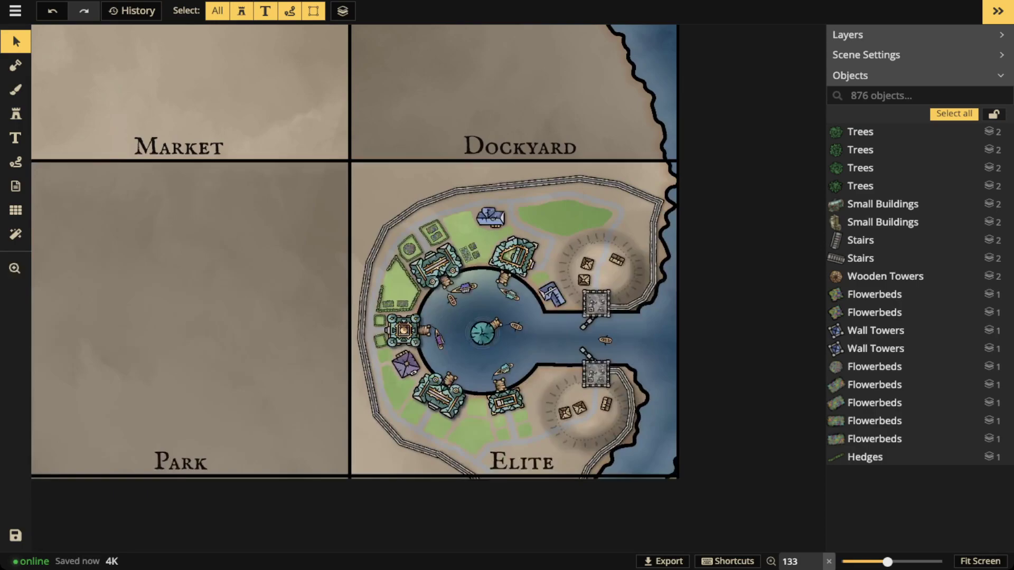
scroll(178, 236, "down", 3)
left_click_drag(178, 236, 532, 239)
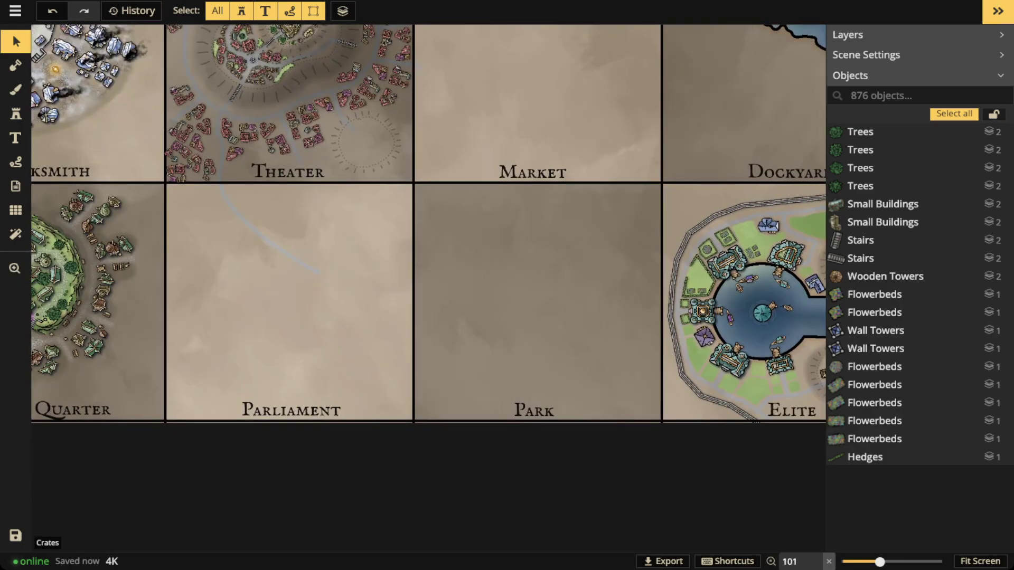
key("space")
left_click_drag(803, 358, 505, 395)
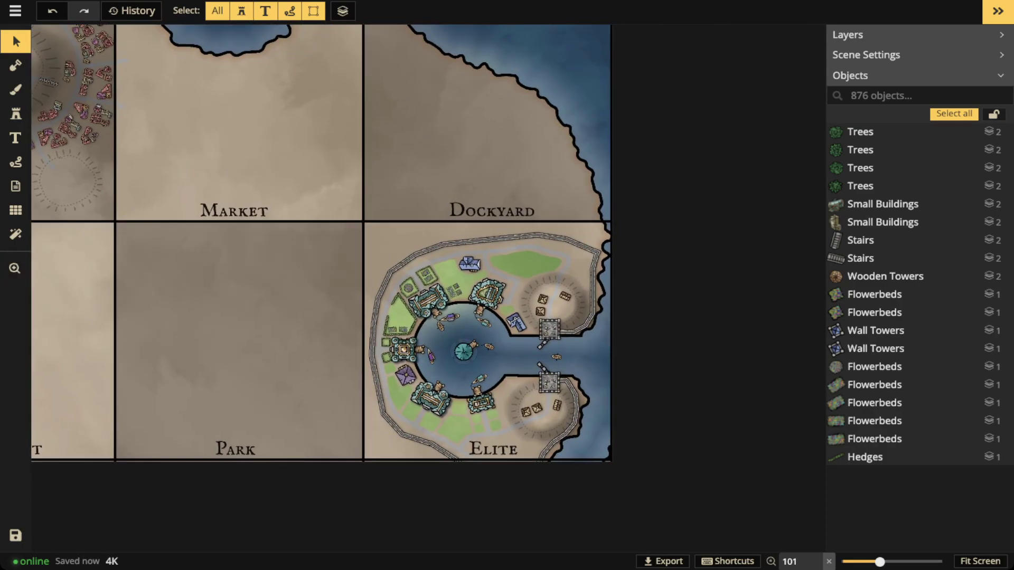
Examine the Elite district's perimeter wall from its southern lawns up to the northwest corner.
scroll(504, 396, "up", 1)
scroll(463, 457, "up", 8)
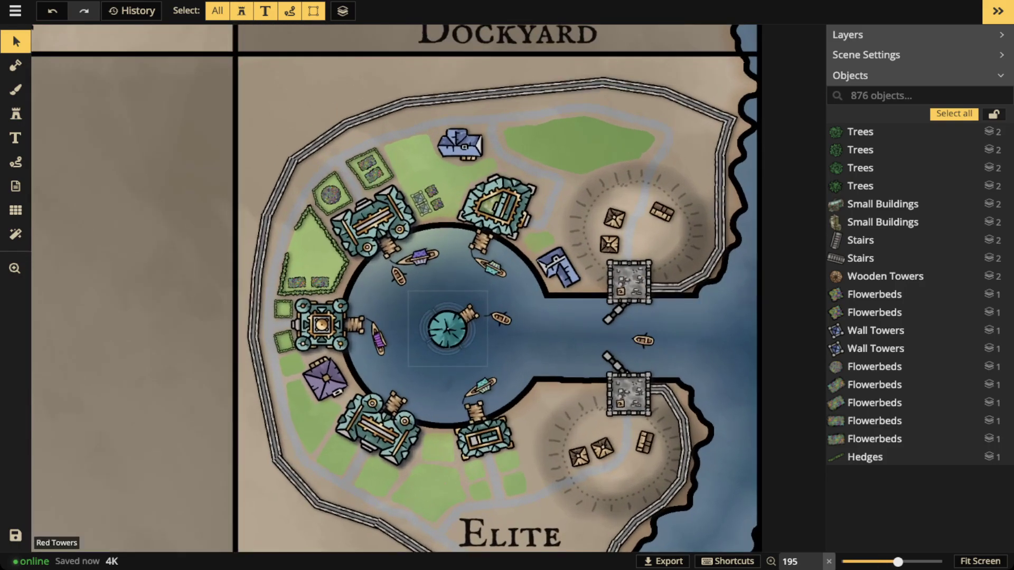
key("z")
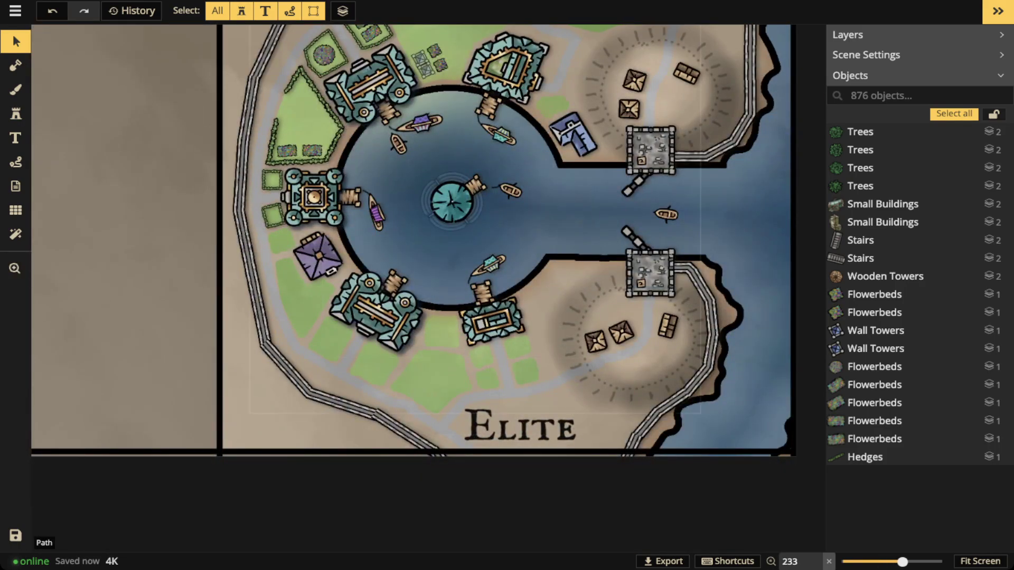
scroll(446, 373, "up", 4)
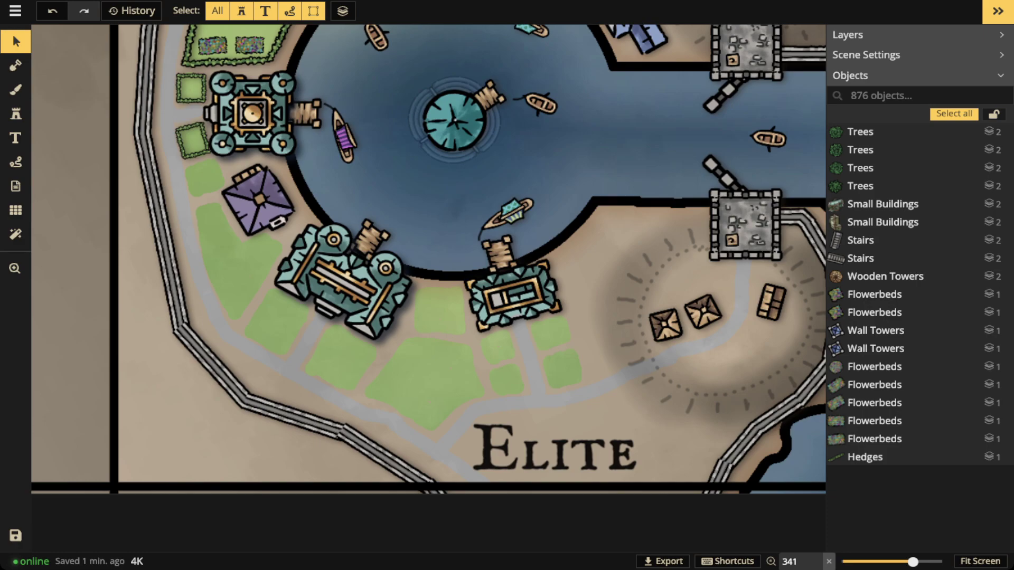
scroll(364, 306, "up", 2)
left_click_drag(364, 307, 546, 213)
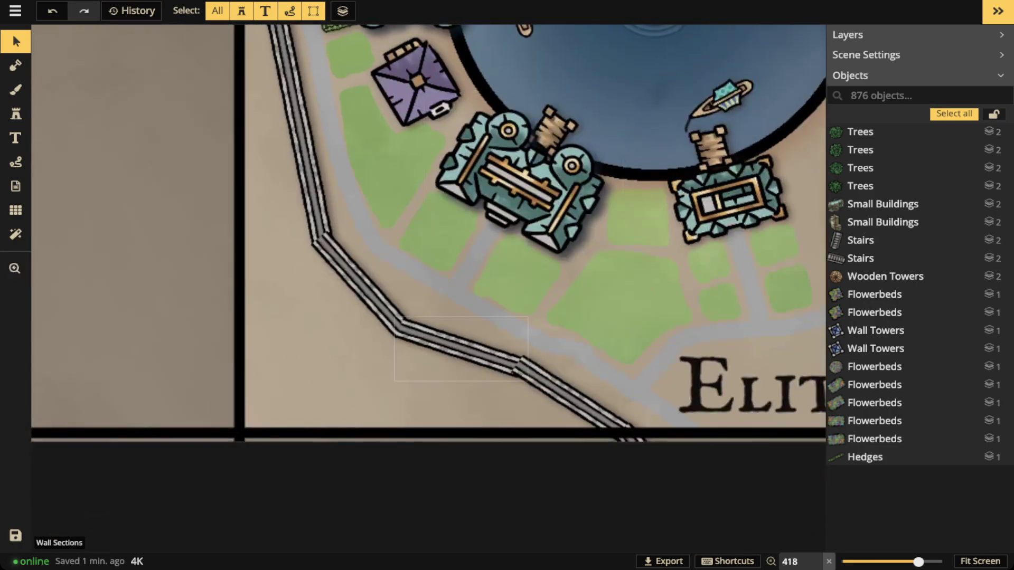
scroll(427, 280, "down", 3)
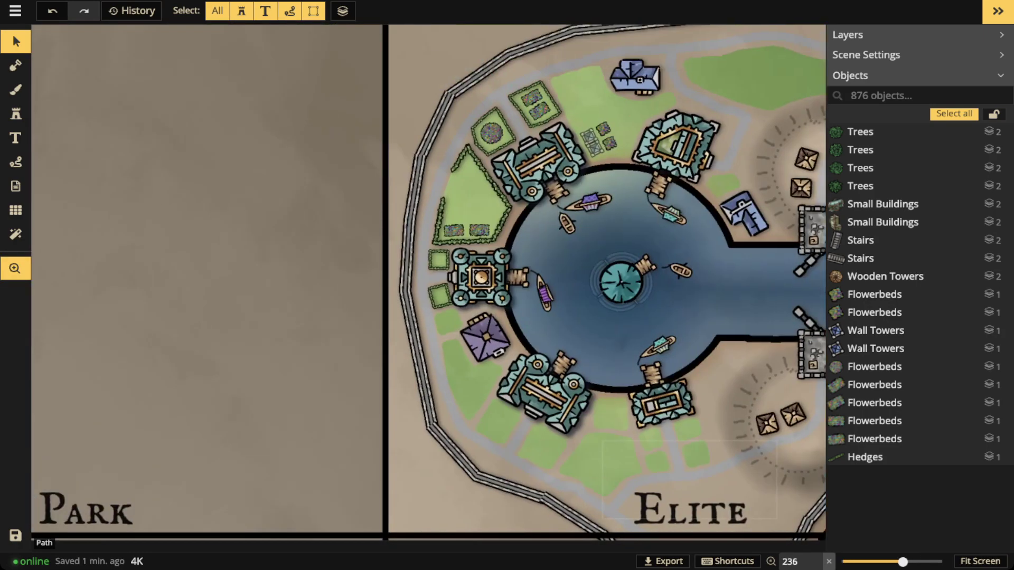
scroll(478, 306, "down", 1)
left_click_drag(433, 311, 410, 445)
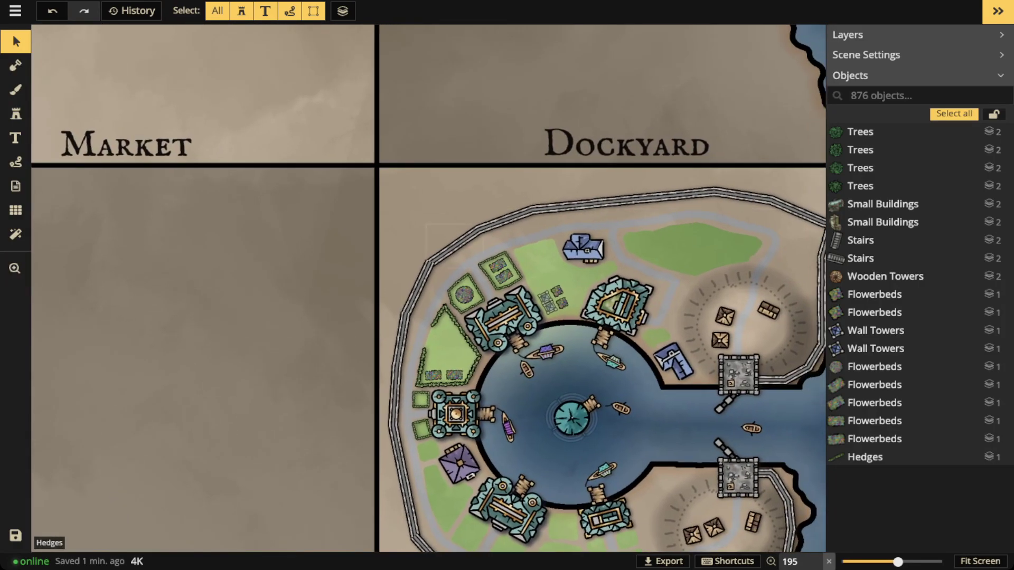
Delete the diagonal wall section at the Elite district's northwest corner and rotate the adjoining northern wall section to 114.
left_click(454, 246)
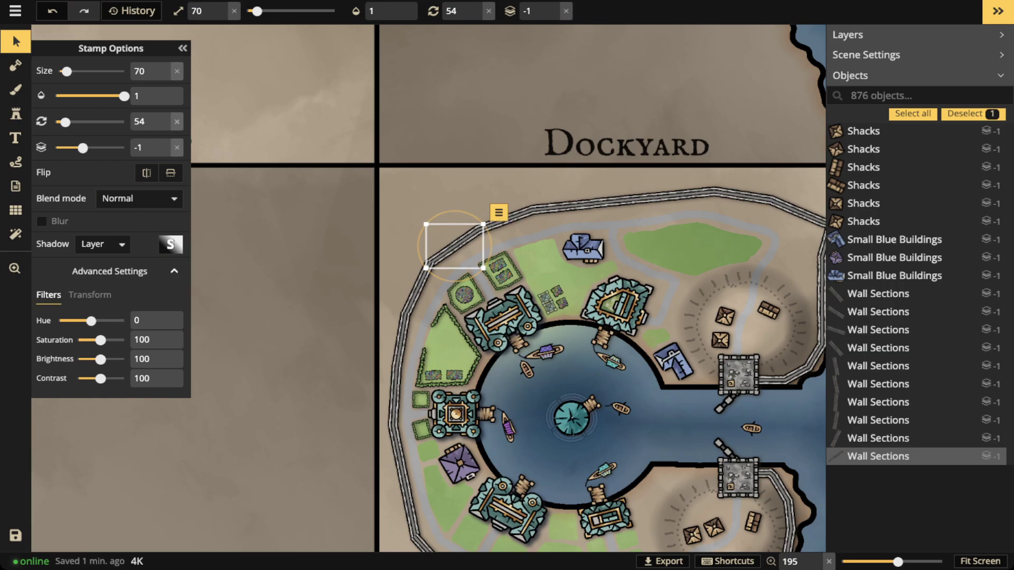
key("Delete")
scroll(459, 245, "up", 4)
left_click_drag(497, 165, 533, 177)
scroll(495, 162, "up", 4)
scroll(532, 167, "down", 1)
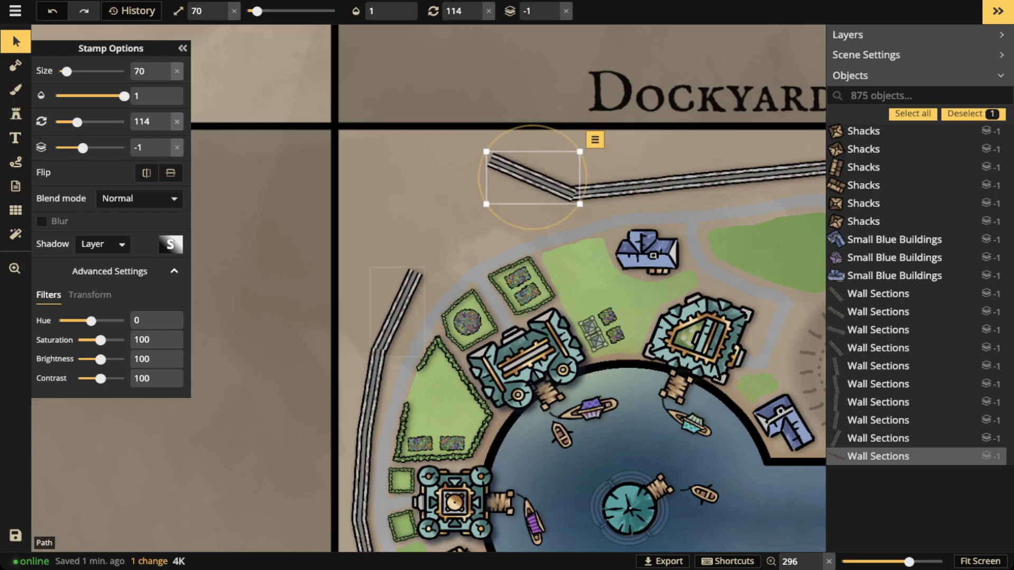
Rotate the uppermost section of the western wall to 354 and shift it slightly west to meet the section below.
left_click(397, 311)
scroll(397, 311, "down", 1)
left_click_drag(397, 312, 373, 309)
scroll(381, 307, "down", 1)
left_click(432, 236)
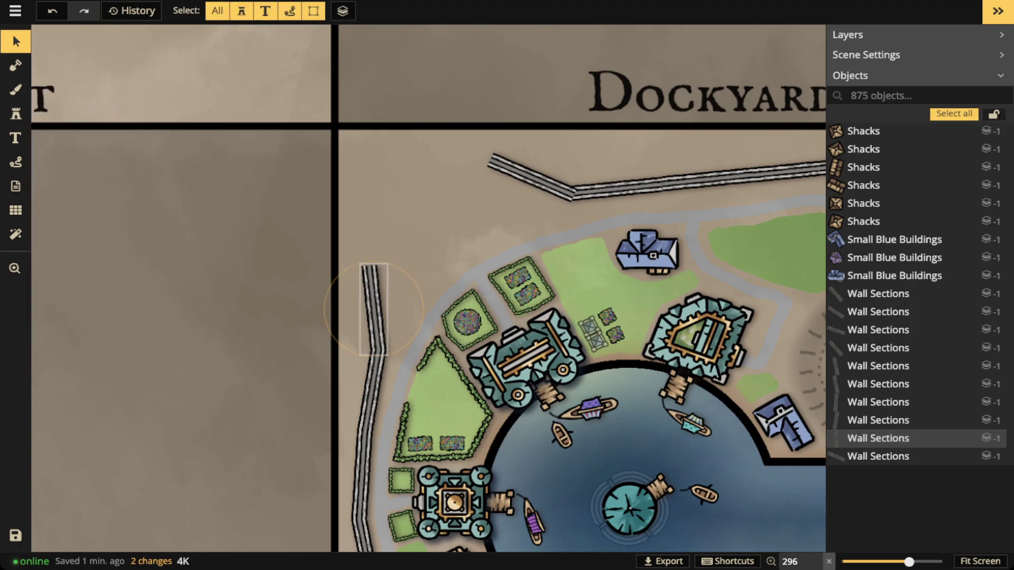
Extend the western wall northward with a short wall section (variant 1) at size 70, rotated 354.
left_click(16, 114)
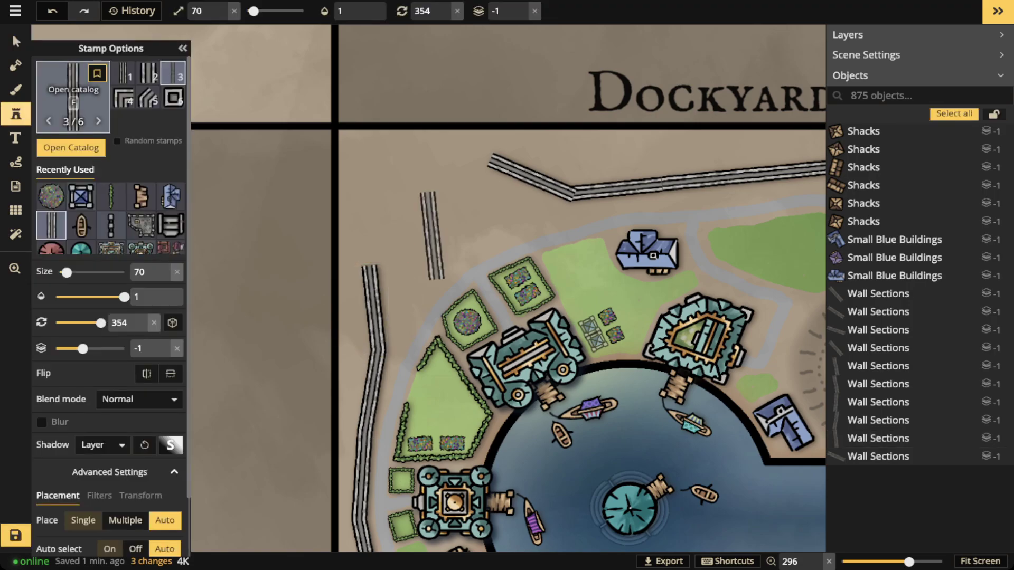
left_click(148, 73)
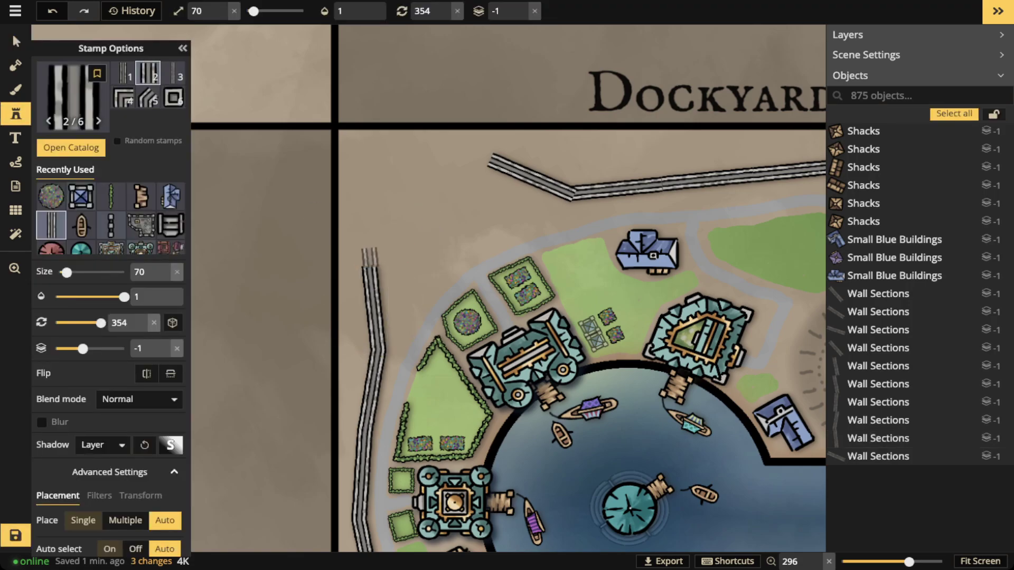
left_click(123, 73)
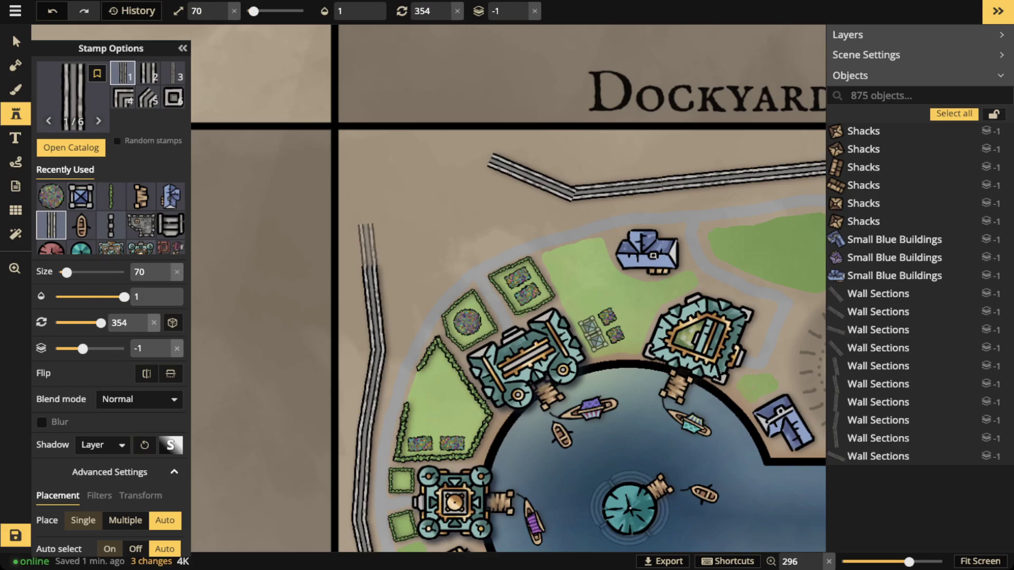
left_click(369, 246)
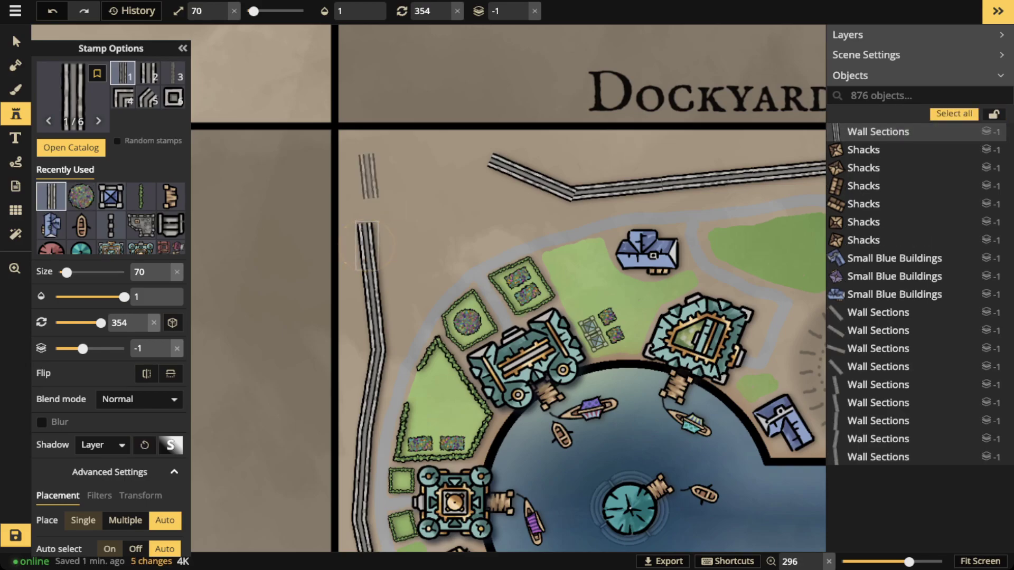
Curve the wall around the Elite district's northwest corner with two short wall sections at size 70, rotated 24 and 54.
scroll(394, 213, "up", 1)
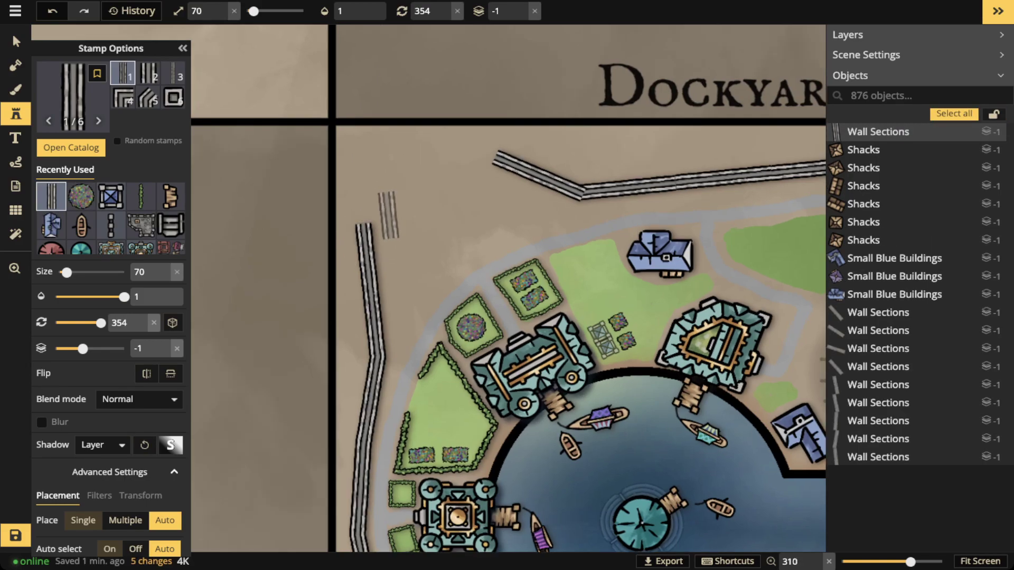
scroll(387, 215, "up", 3)
scroll(372, 211, "up", 1)
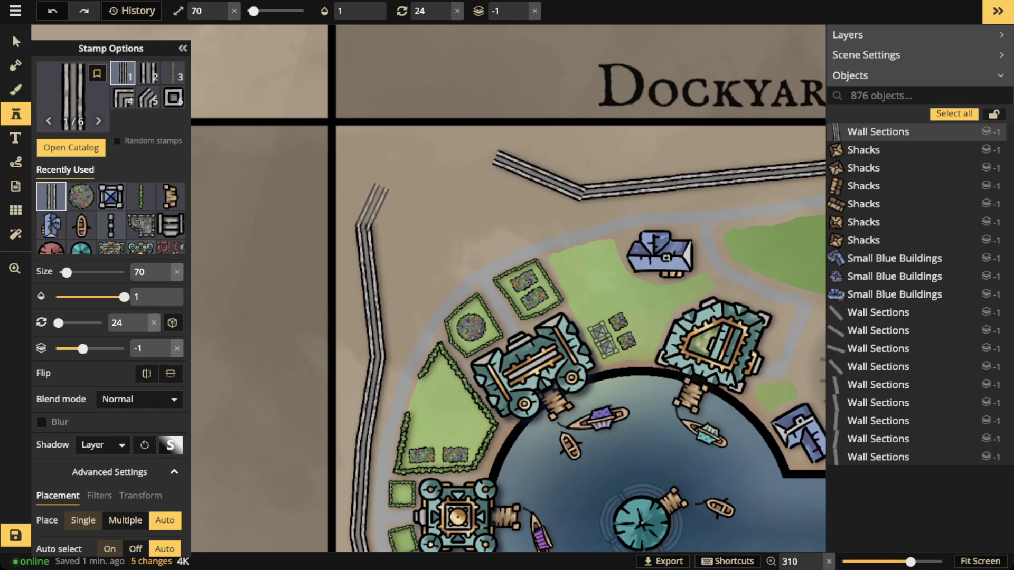
left_click(373, 206)
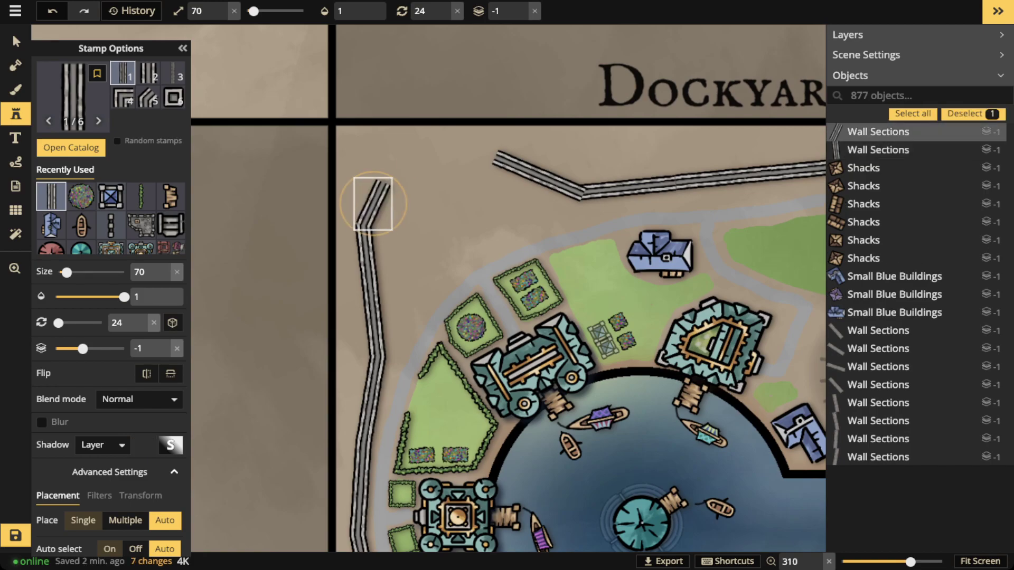
scroll(407, 174, "up", 2)
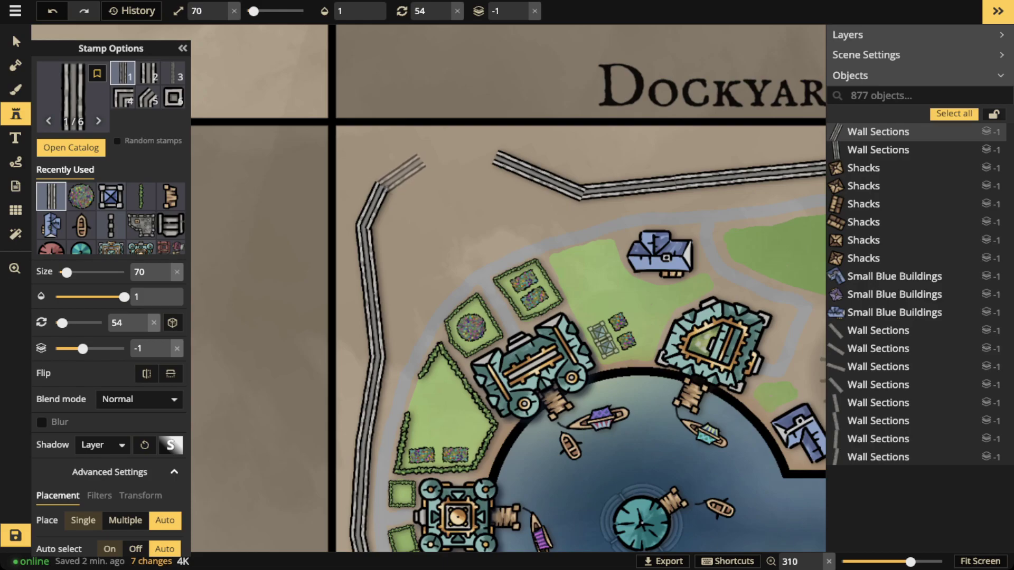
left_click(399, 175)
Bridge the gap to the northern wall with a wall section rotated 84 and another turned to 91.
scroll(435, 159, "up", 1)
scroll(437, 156, "up", 1)
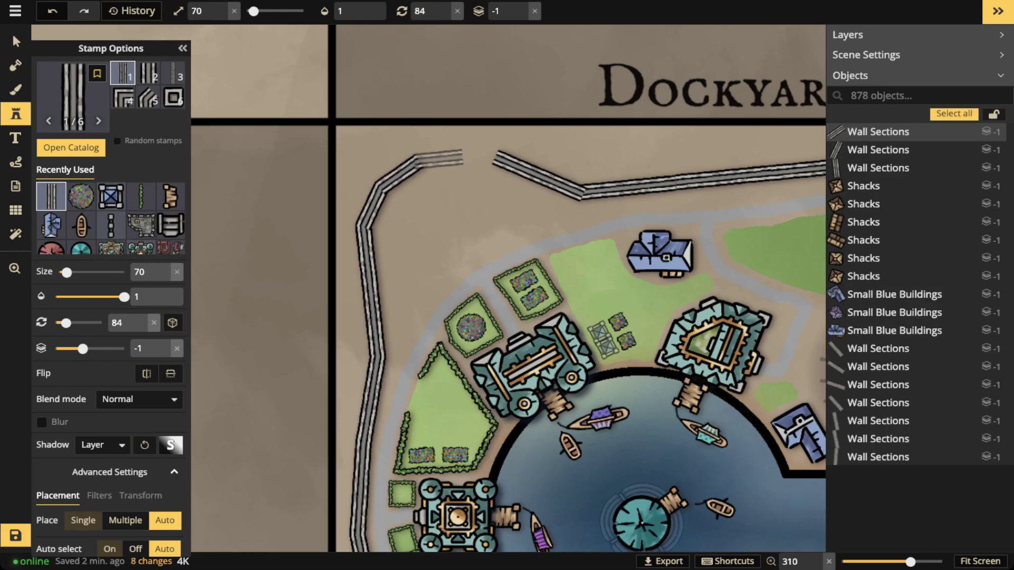
left_click(438, 158)
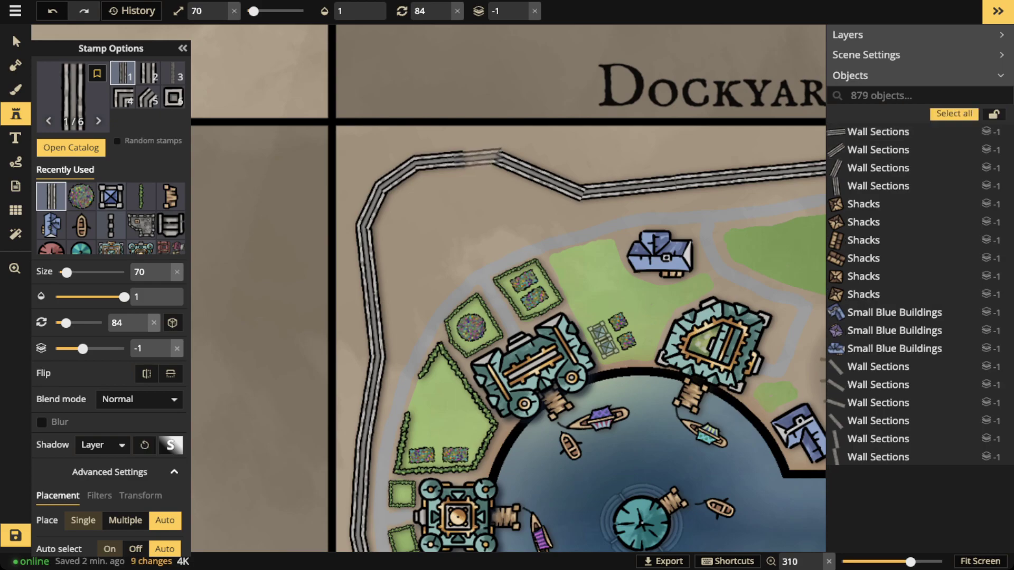
left_click(478, 158)
left_click_drag(505, 154, 476, 157)
left_click(428, 158)
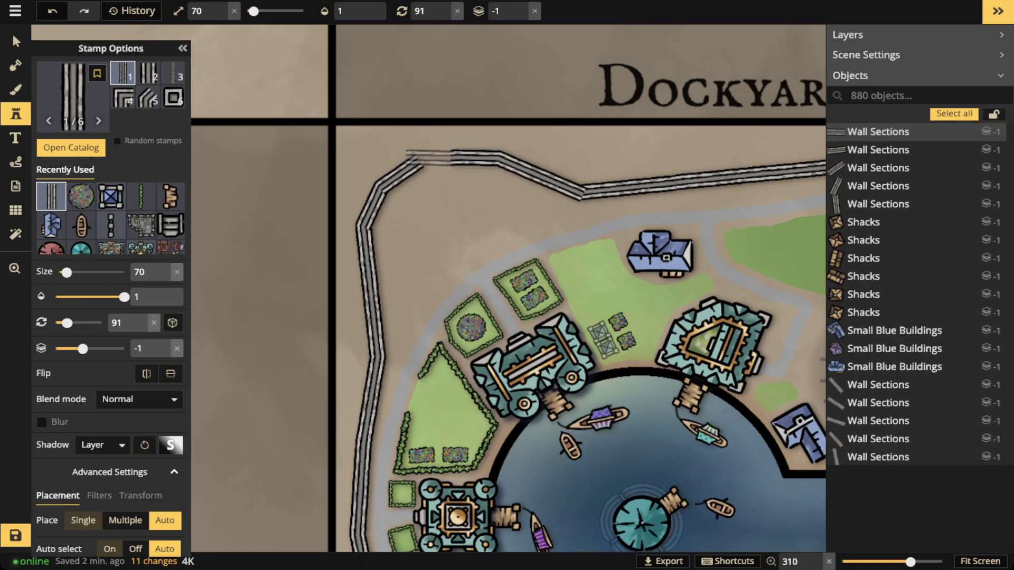
Add one more wall section across the top of the northwest curve and rotate it to 84.
left_click(441, 159)
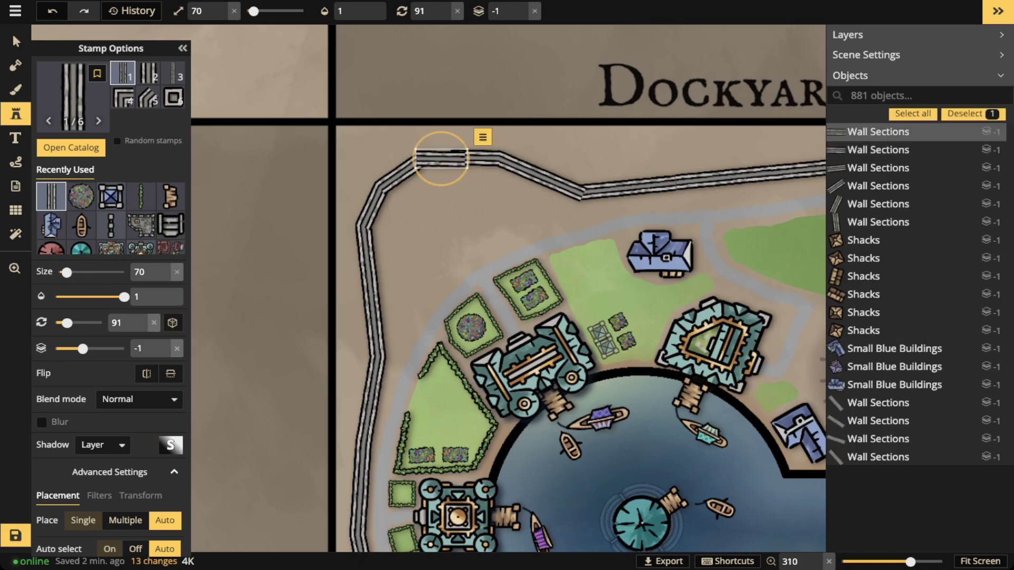
scroll(441, 159, "down", 9)
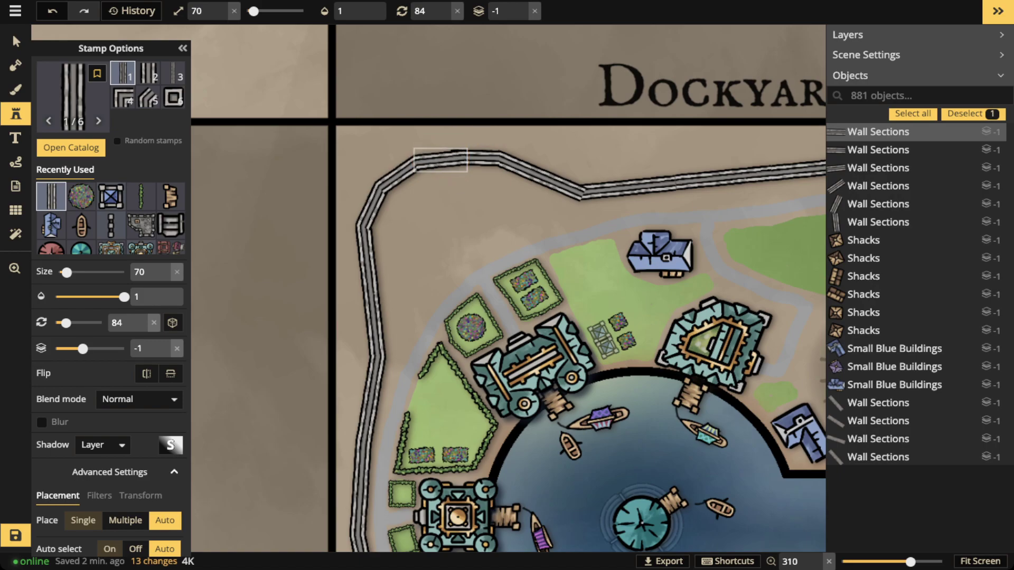
key("Escape")
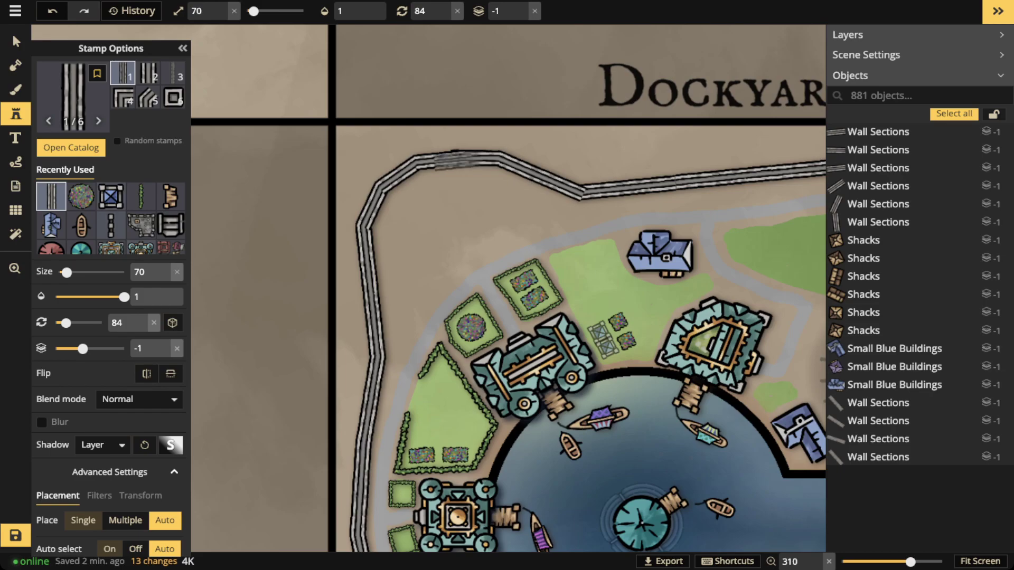
Try drawing a freehand path from the northwest wall down to the district's ring road, and undo it.
left_click(16, 162)
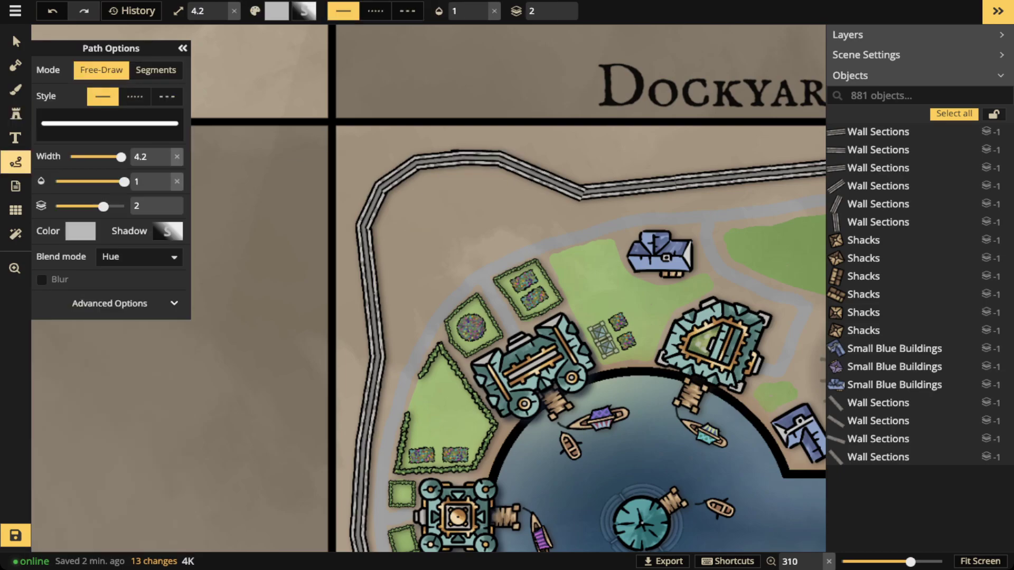
left_click_drag(463, 159, 462, 169)
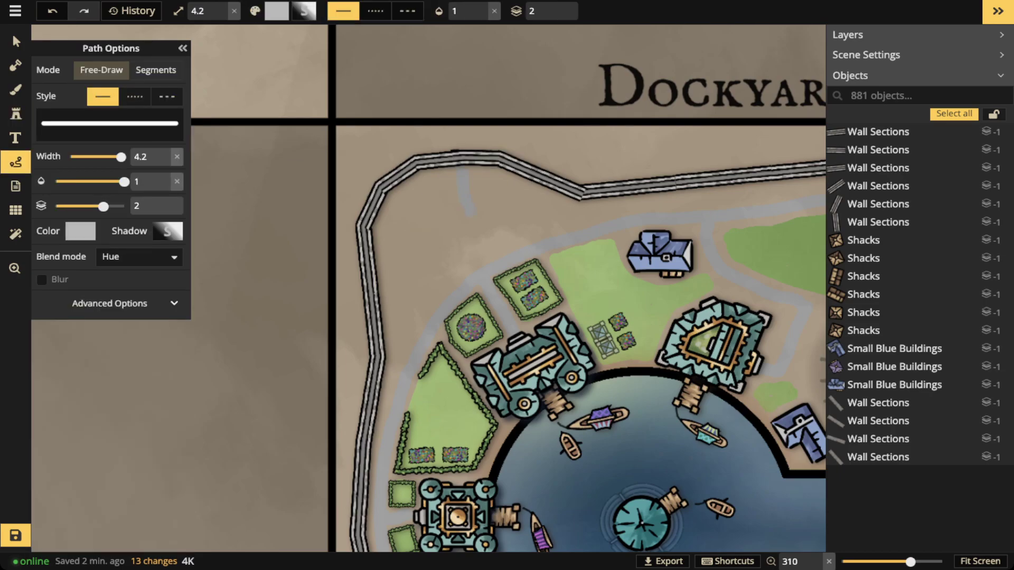
left_click_drag(490, 263, 493, 264)
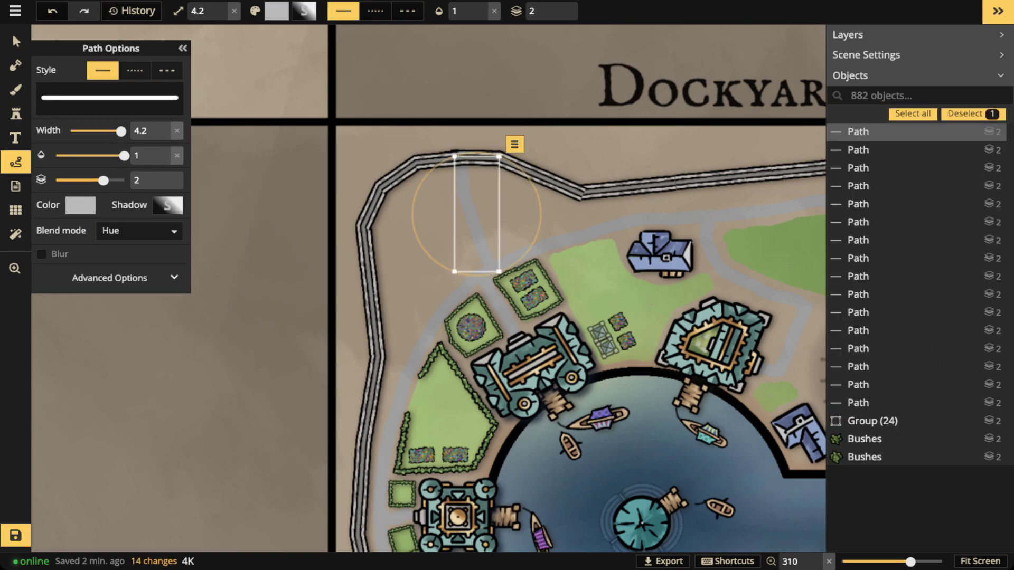
key("ctrl+z")
left_click(459, 160)
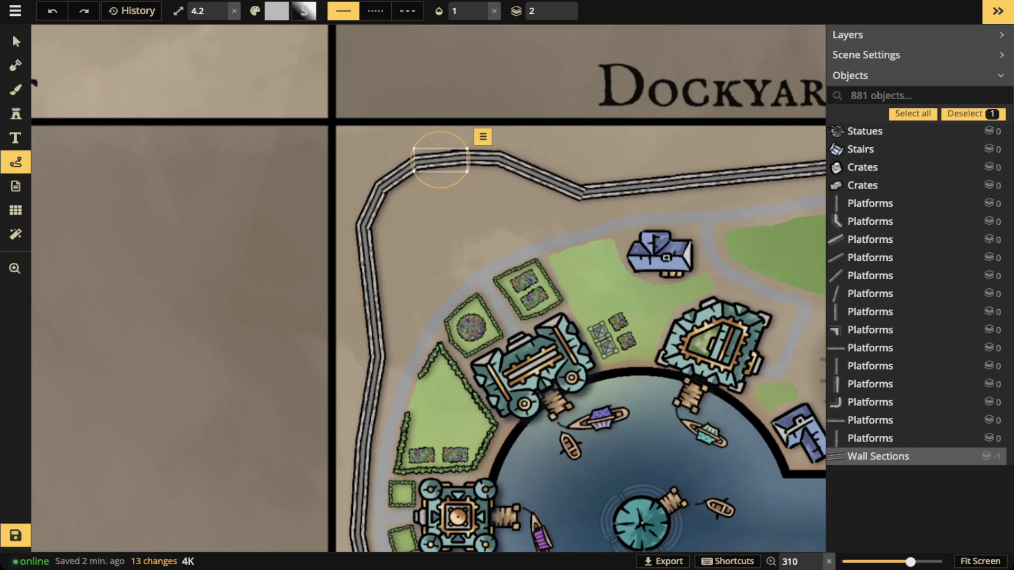
Place Fortifications variant 3 as a gatehouse on top of the northwest wall curve, at size 60 and rotated 180.
key("s")
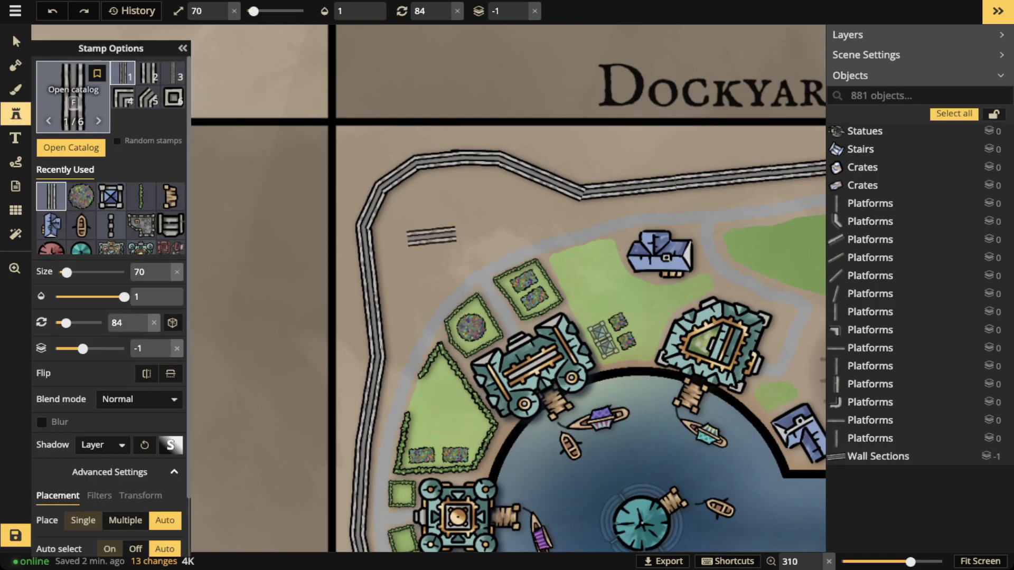
left_click(141, 226)
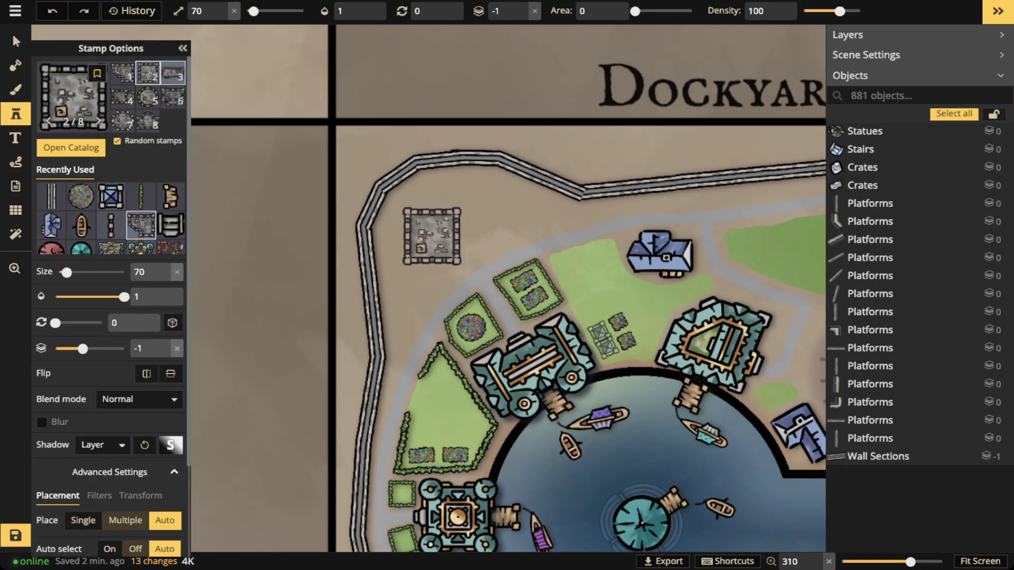
left_click(172, 73)
scroll(436, 178, "up", 3)
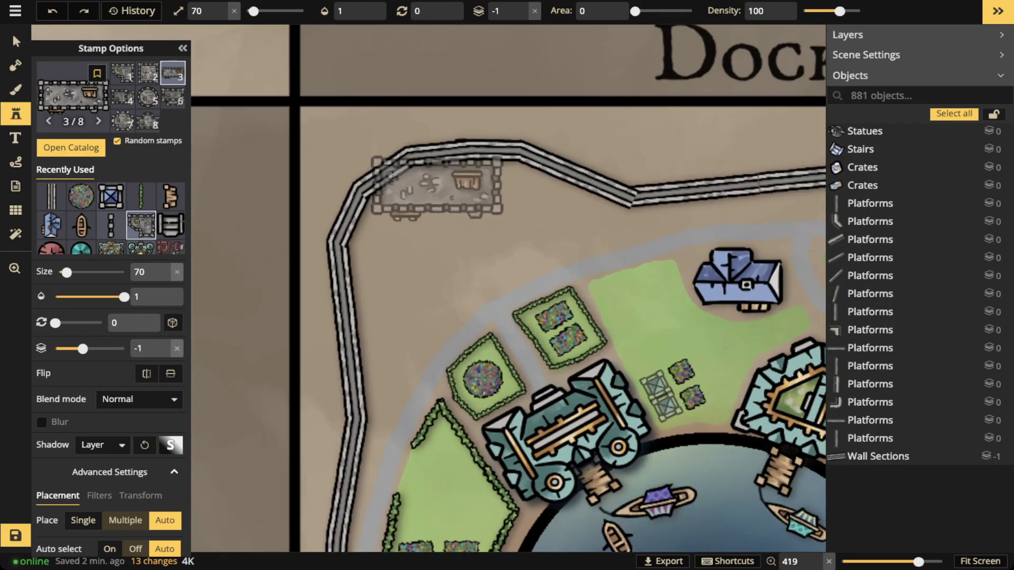
key("r")
key("r")
key("r")
key("bracketleft")
key("r")
left_click(469, 149)
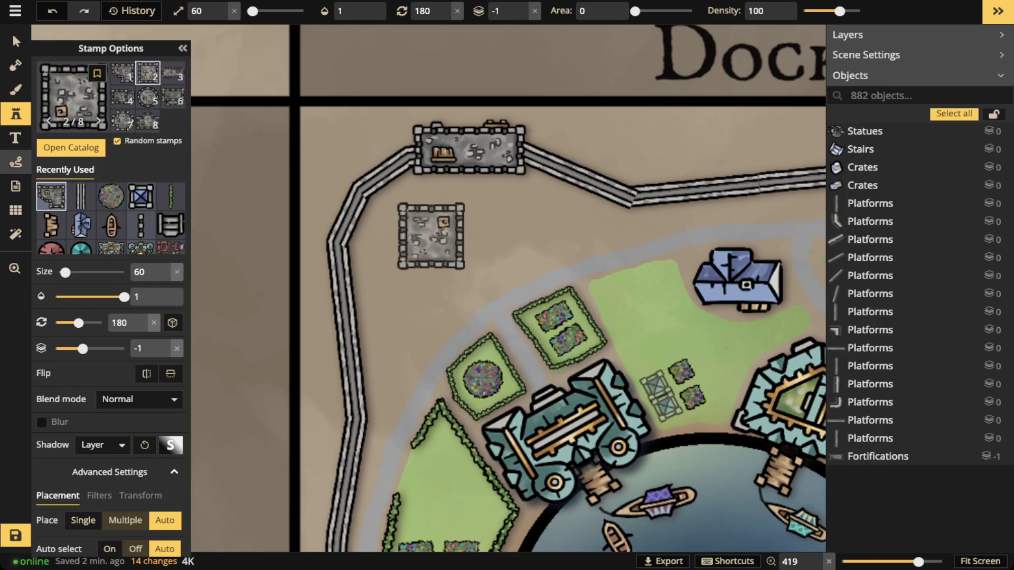
Draw a freehand path of width 4.2 from the gatehouse south to the ring road beside the hedged gardens.
key("p")
left_click(156, 70)
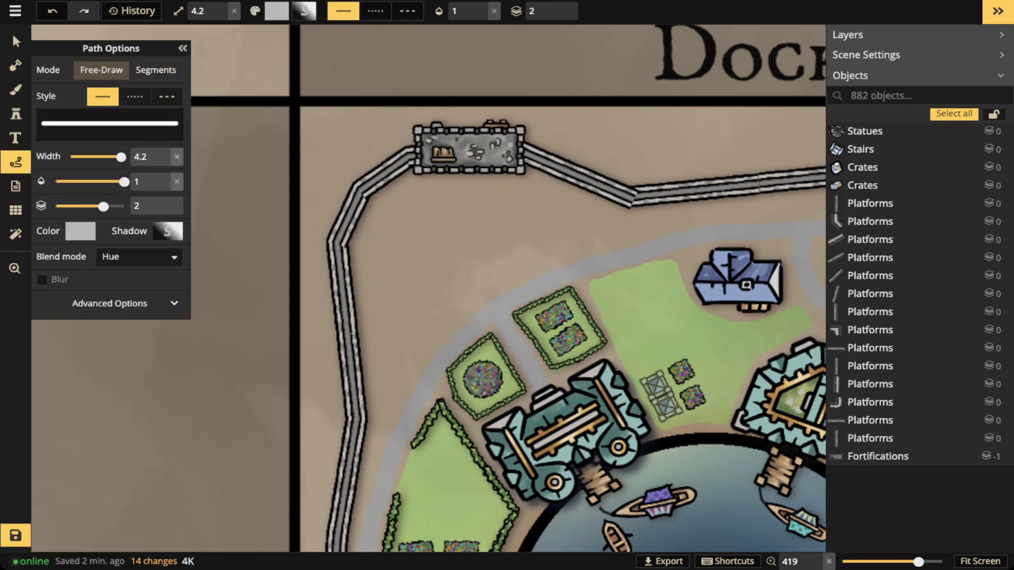
left_click_drag(492, 311, 494, 316)
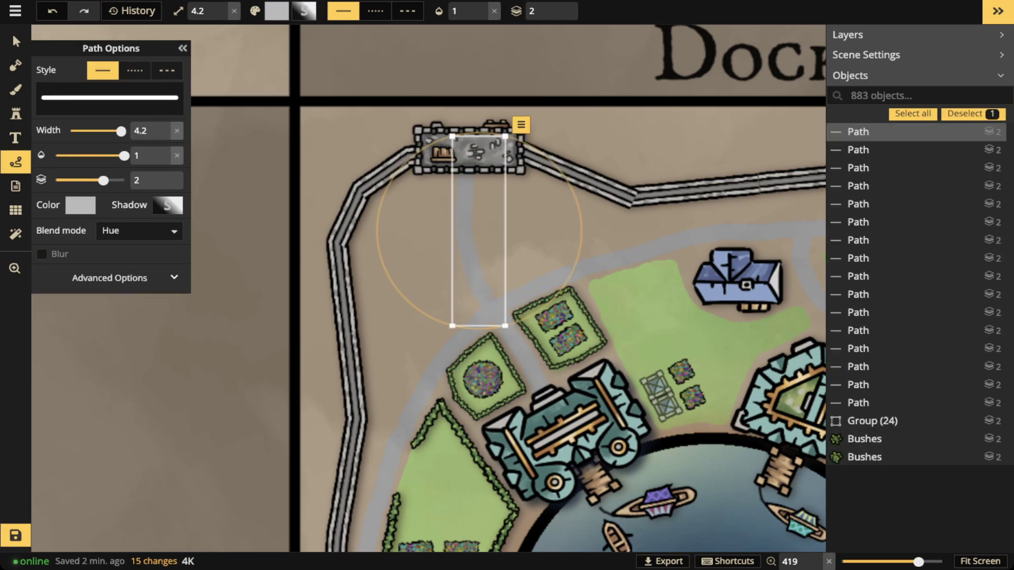
key("Escape")
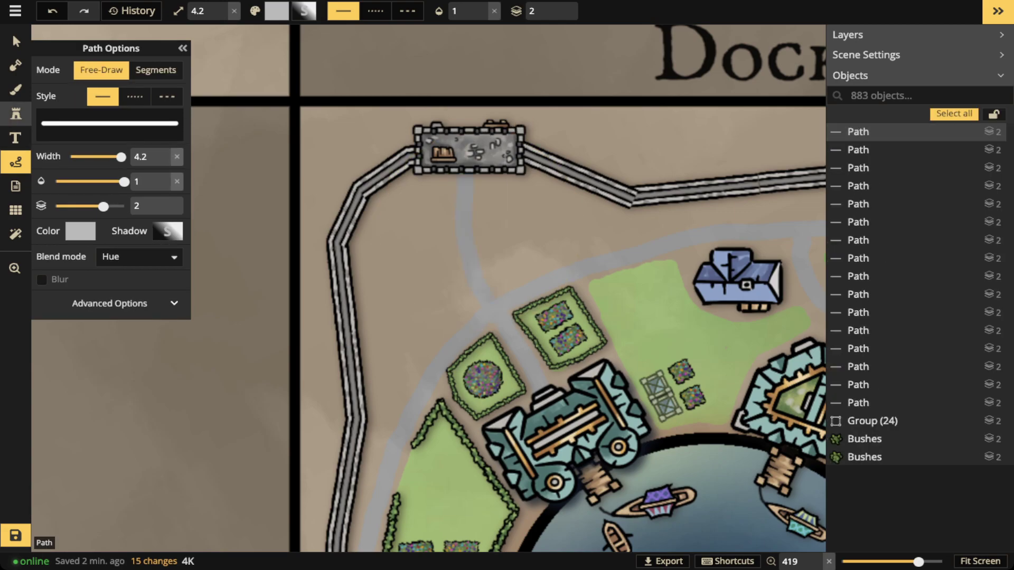
Look up "stable" in the stamp catalog, clear the search and choose the wooden Barns stamp set.
left_click(16, 114)
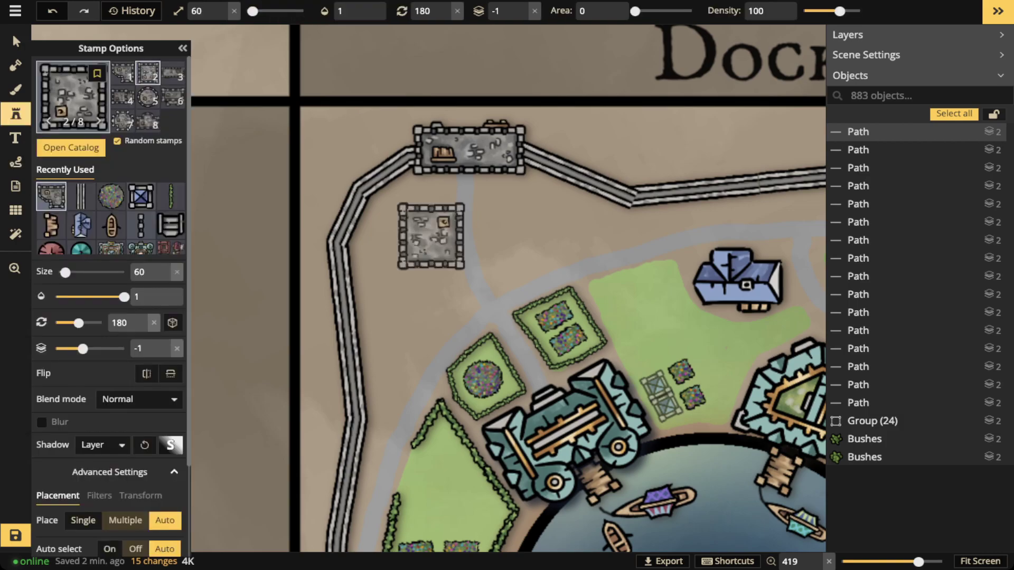
left_click(85, 150)
left_click(320, 39)
type("stable")
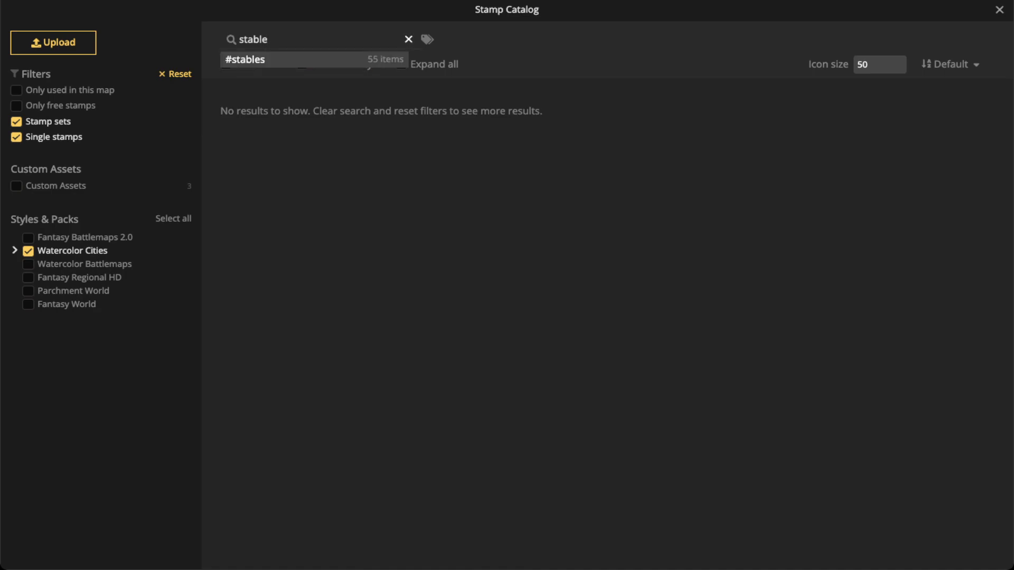
key("BackSpace")
key("BackSpace")
key("BackSpace")
key("BackSpace")
key("BackSpace")
key("BackSpace")
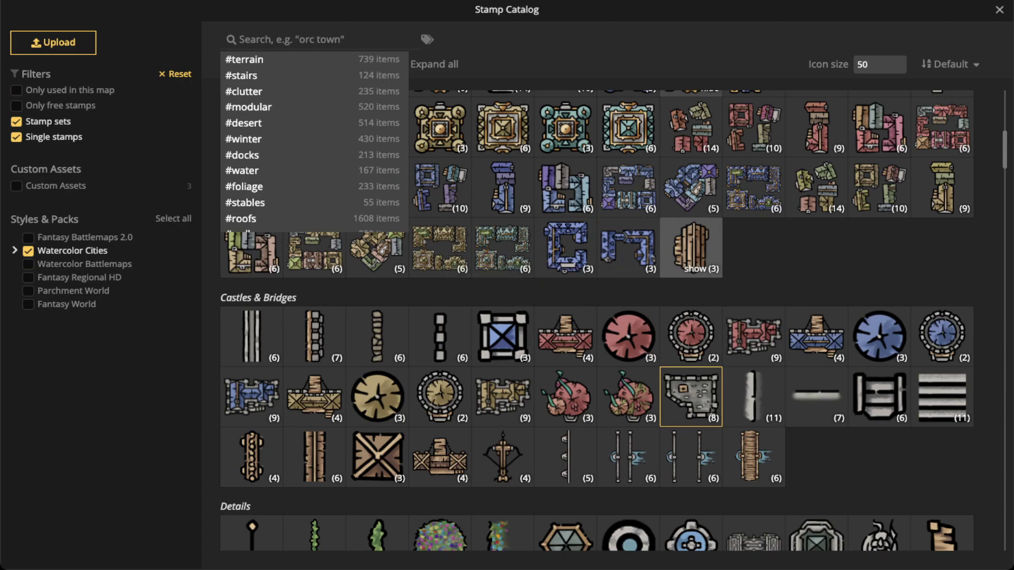
left_click(690, 246)
Place barn variant 1 at size 60, rotated 195, southwest of the gatehouse inside the wall.
scroll(408, 242, "up", 13)
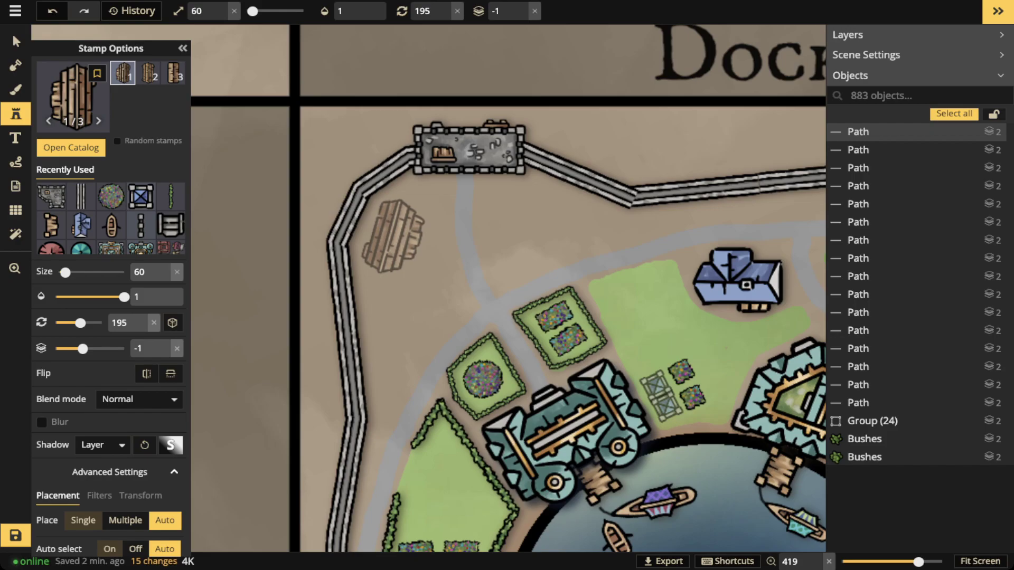
left_click(393, 237)
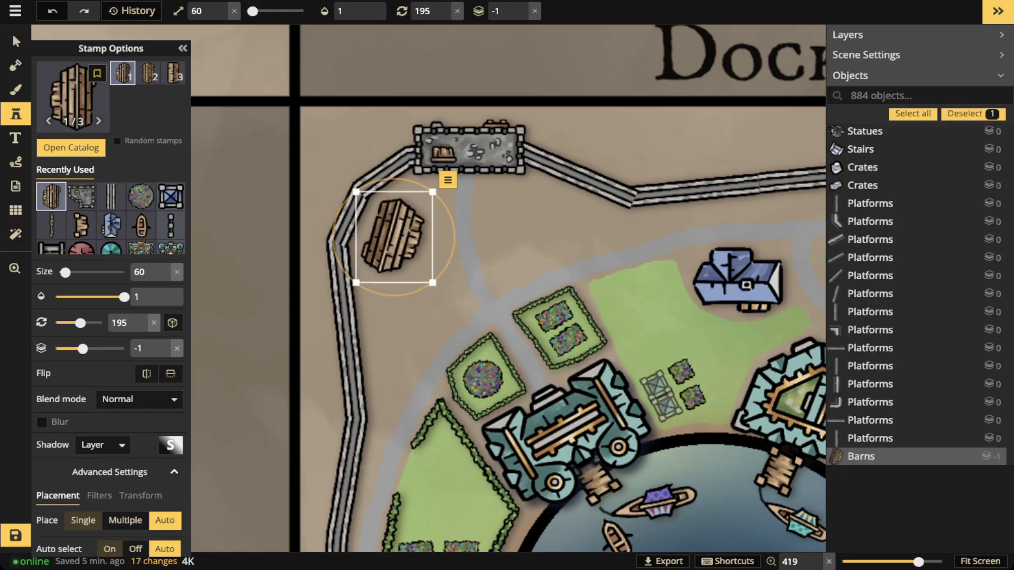
key("Escape")
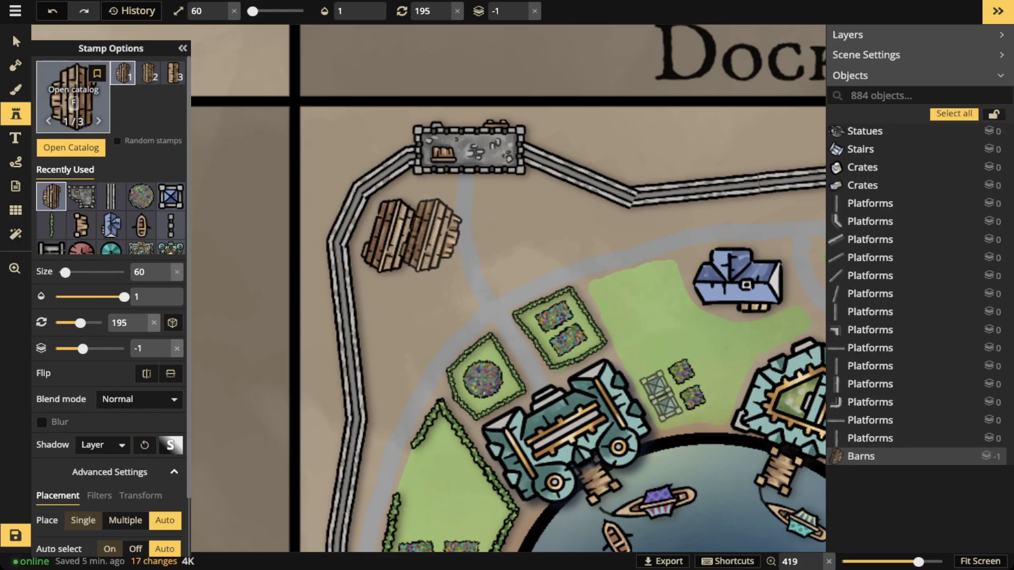
Place barn variant 3 at size 60, rotated 165, south of the first barn and turn it slightly to follow the western wall.
left_click(73, 97)
key("Escape")
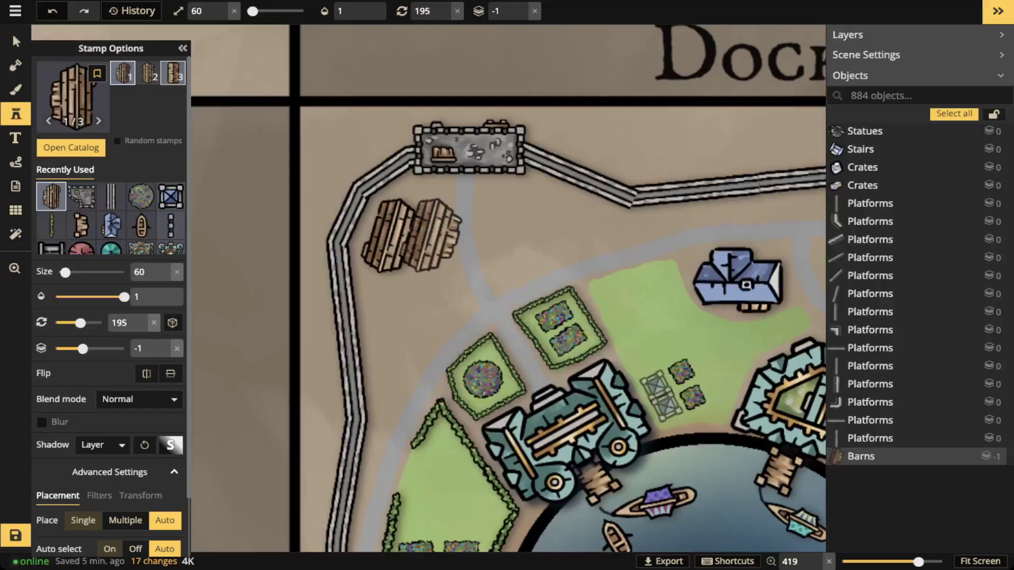
left_click(173, 73)
scroll(381, 317, "down", 1)
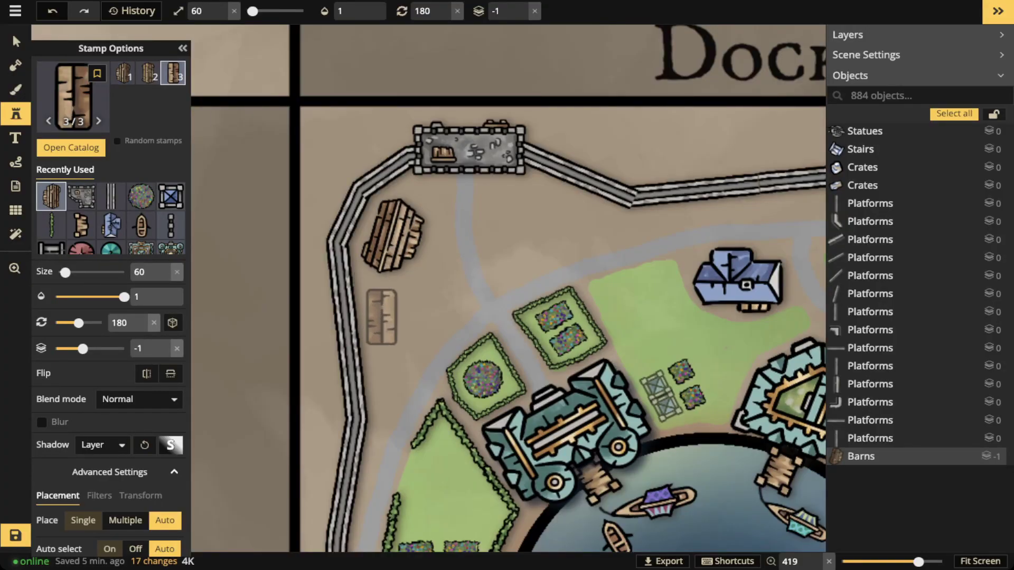
scroll(381, 317, "down", 1)
left_click(382, 317)
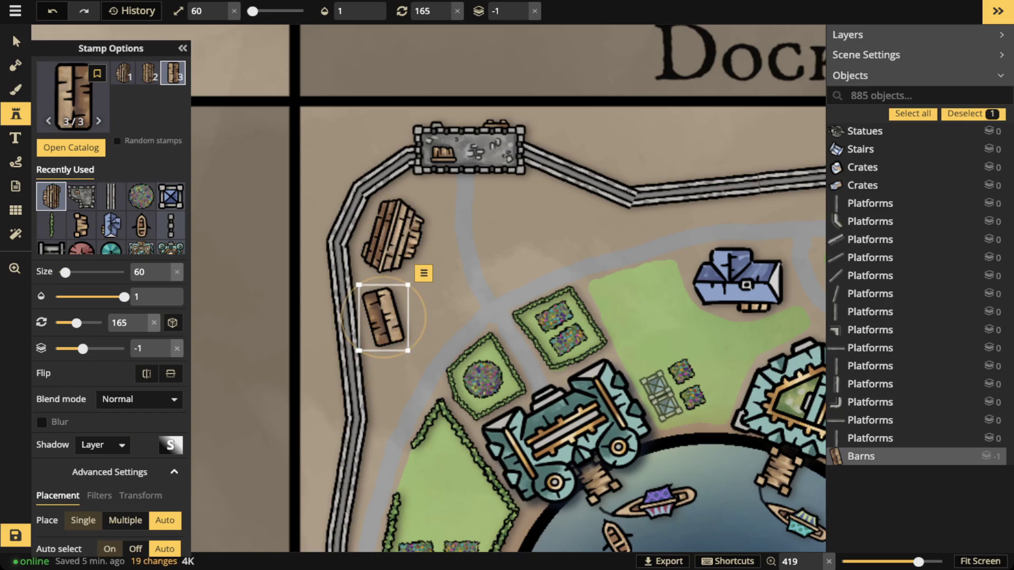
left_click_drag(385, 359, 380, 358)
left_click(567, 196)
Place Shacks variant 5 at size 60, rotated 333, west of the new path near its junction with the ring road.
scroll(563, 208, "down", 3)
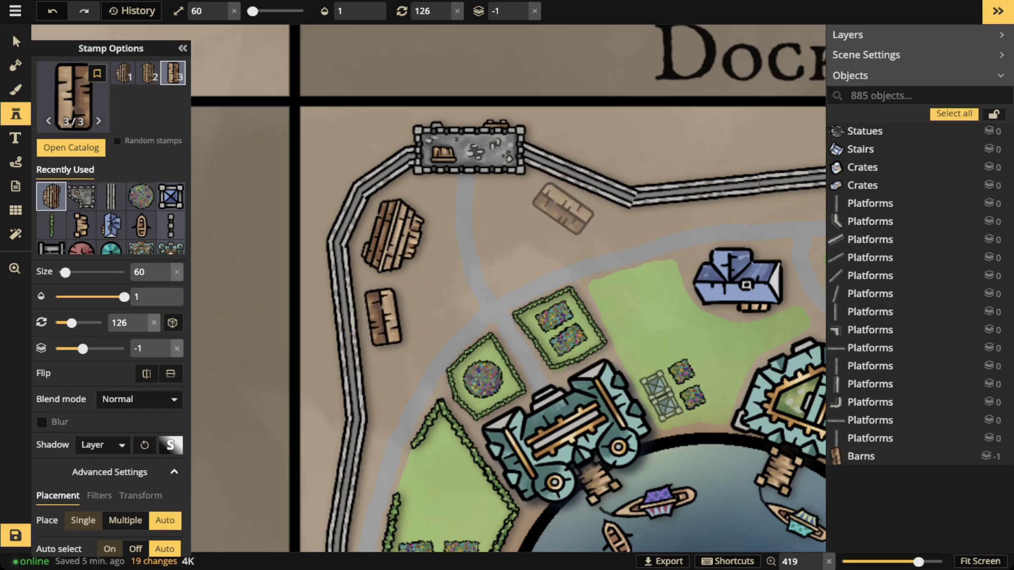
left_click(81, 225)
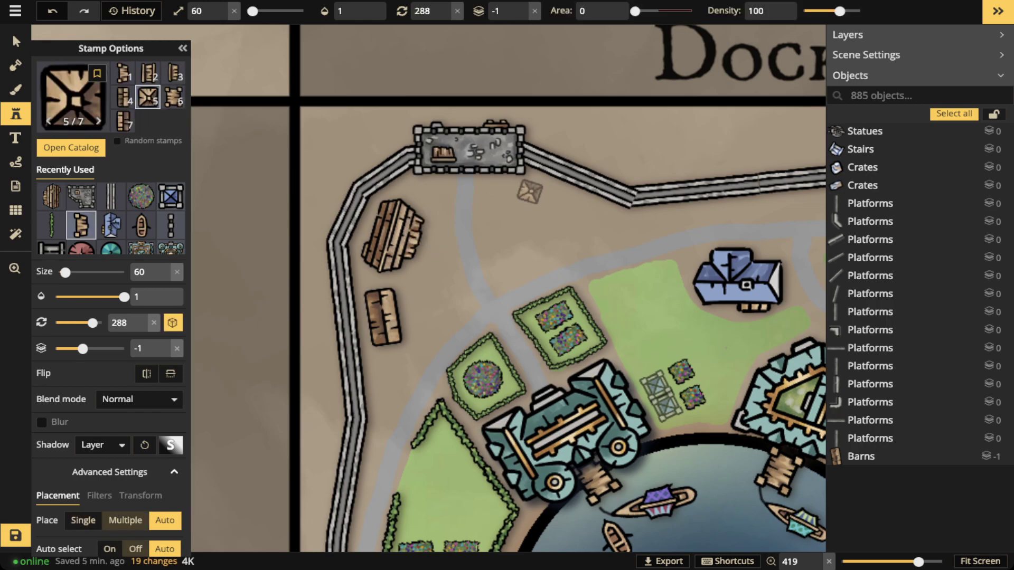
scroll(530, 191, "up", 1)
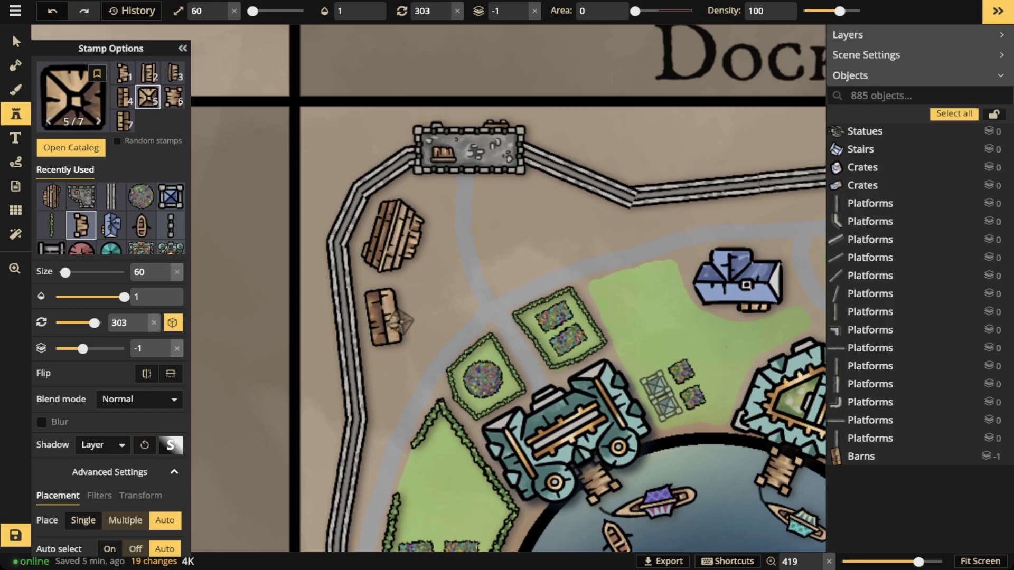
scroll(454, 305, "up", 1)
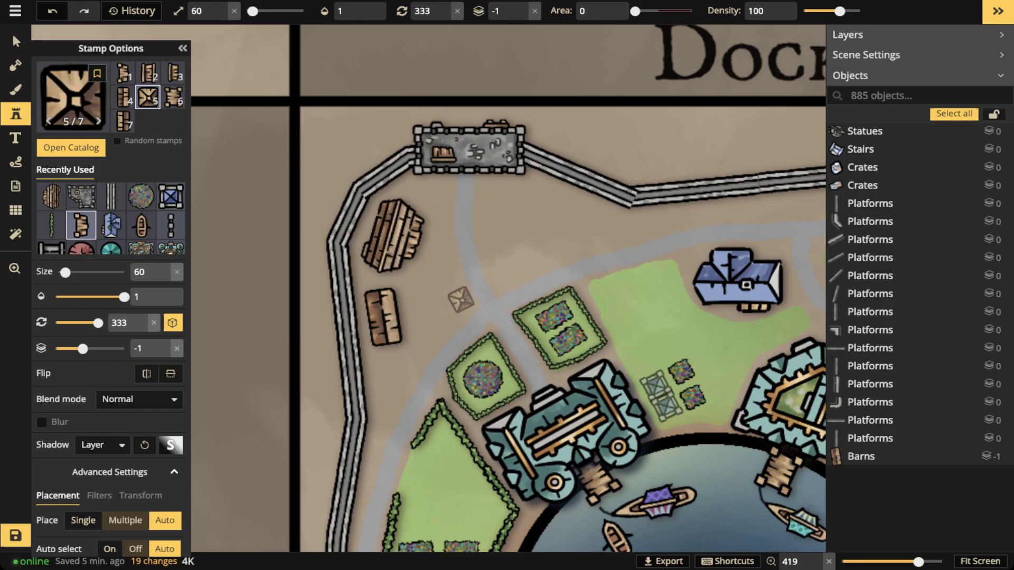
left_click(457, 302)
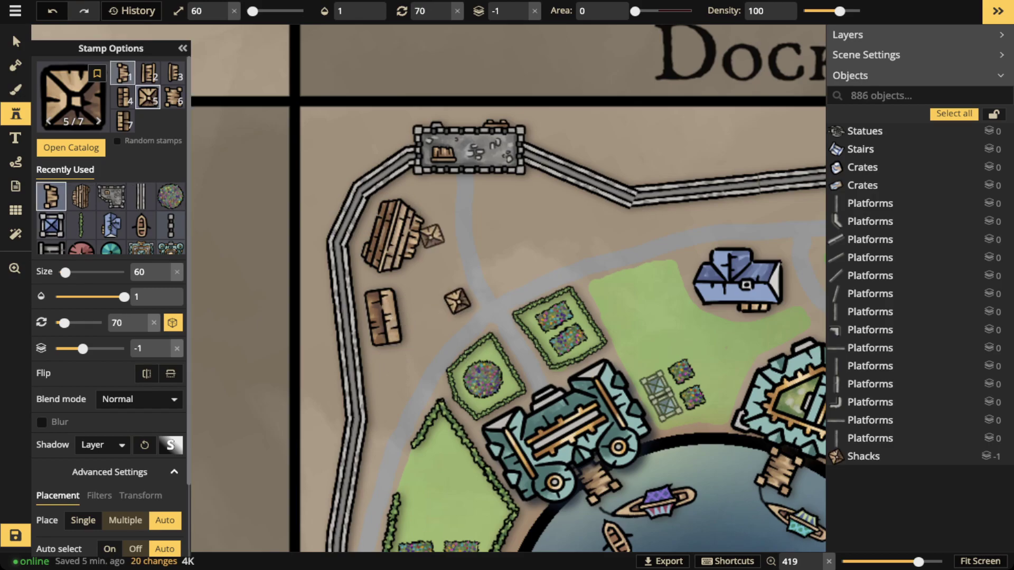
Place Shacks variant 4 at size 60, rotated 130, between the northern barn and the wall southwest of the gatehouse.
left_click(123, 97)
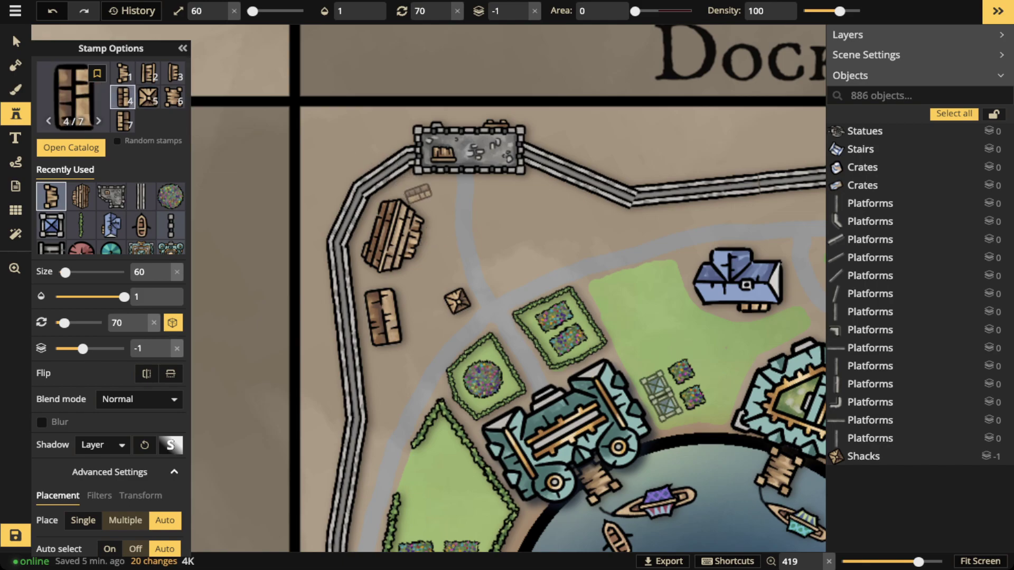
scroll(419, 194, "up", 5)
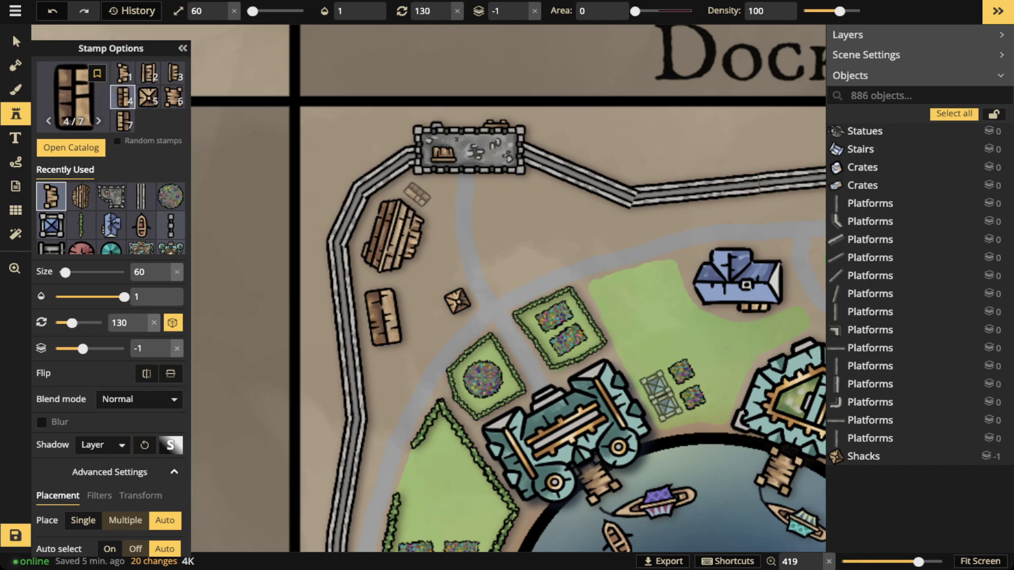
left_click(411, 191)
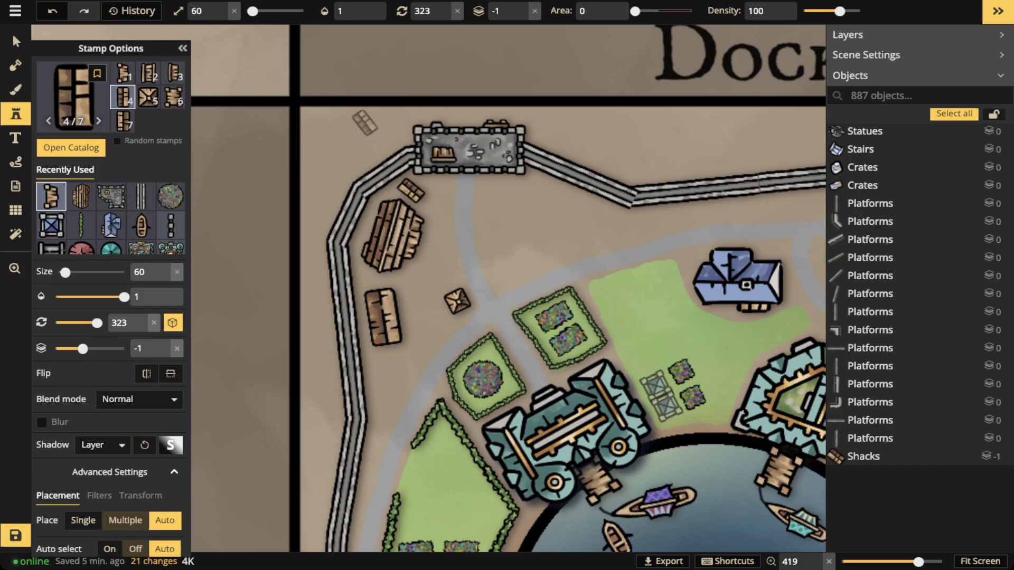
Search the stamp catalog for "cart", expand the Cart set under Details and choose the Wagon stamp.
scroll(111, 219, "down", 2)
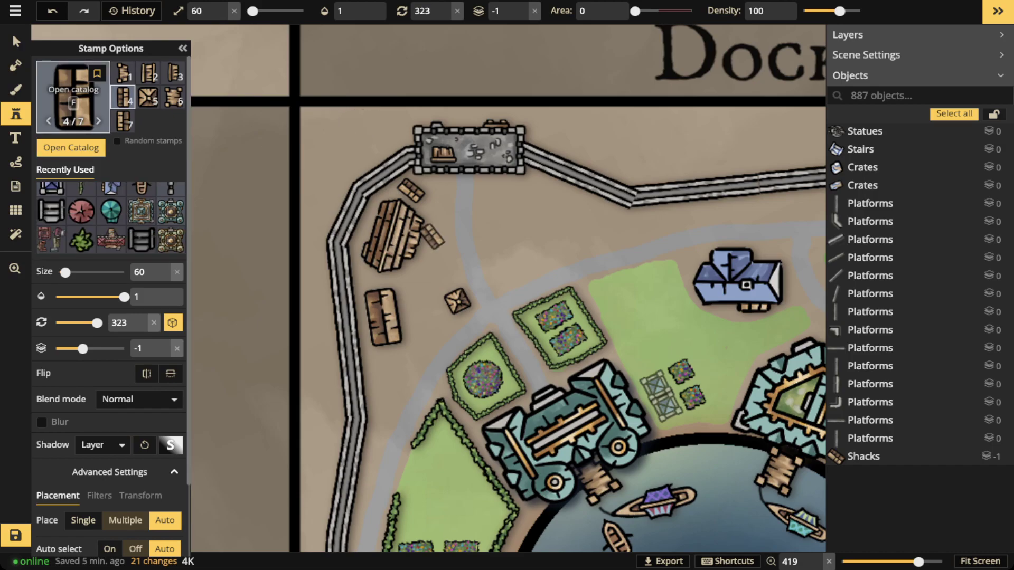
left_click(72, 92)
type("cart")
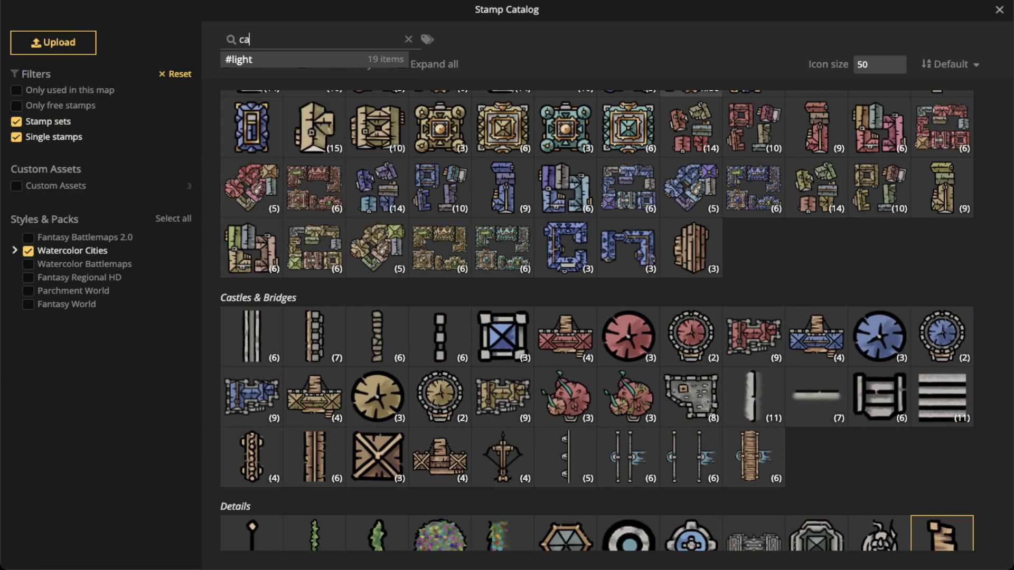
left_click(273, 155)
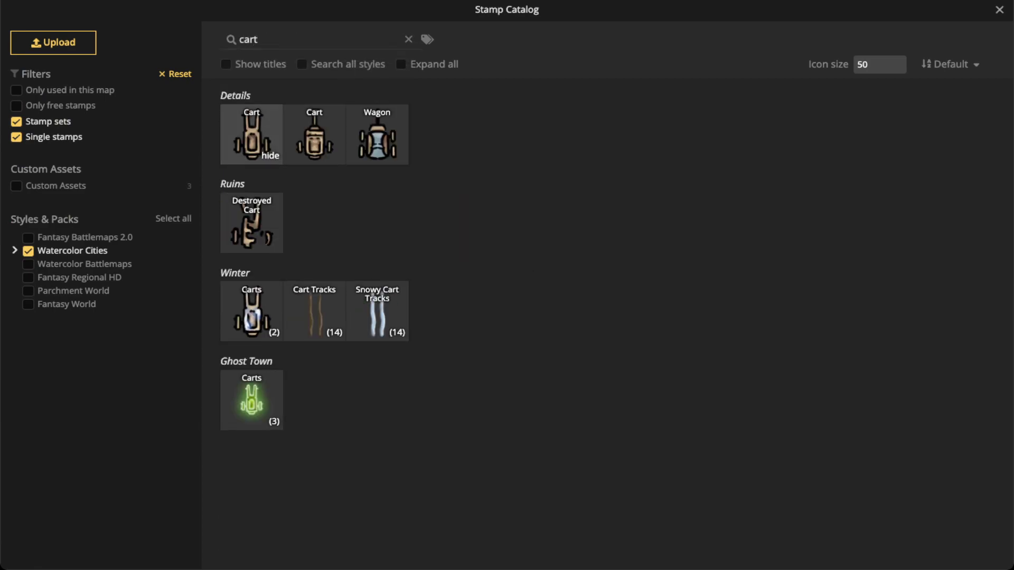
left_click(377, 134)
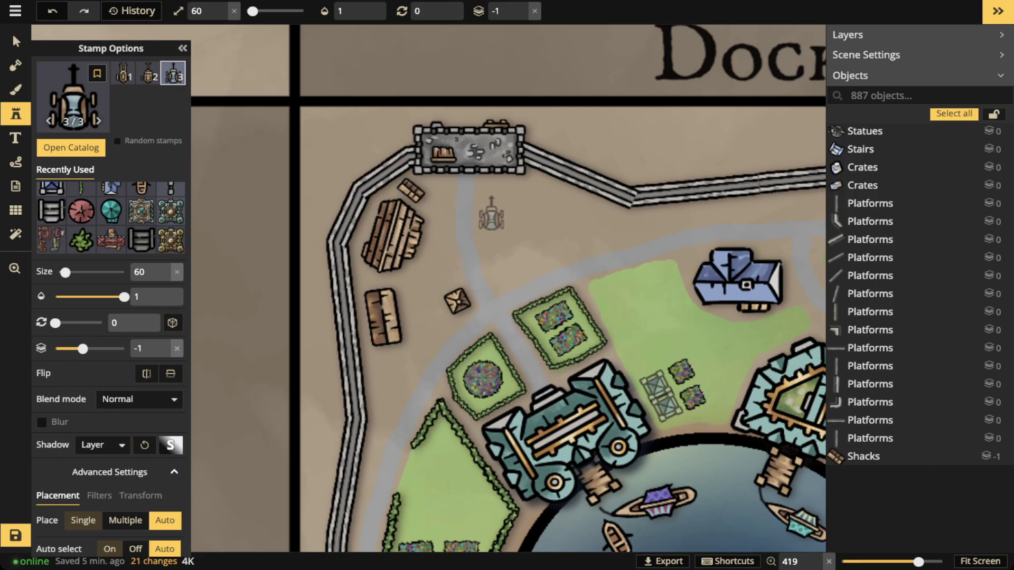
Place the wagon at size 70, rotated 240, southeast of the gatehouse and move it onto the southern barn.
scroll(493, 214, "down", 1)
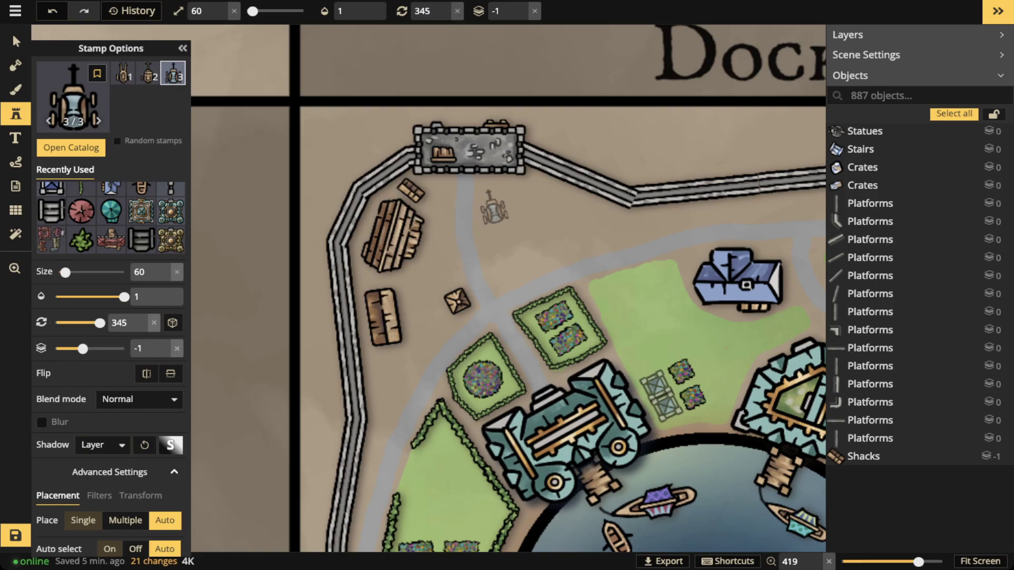
scroll(432, 266, "up", 1)
scroll(431, 269, "up", 2)
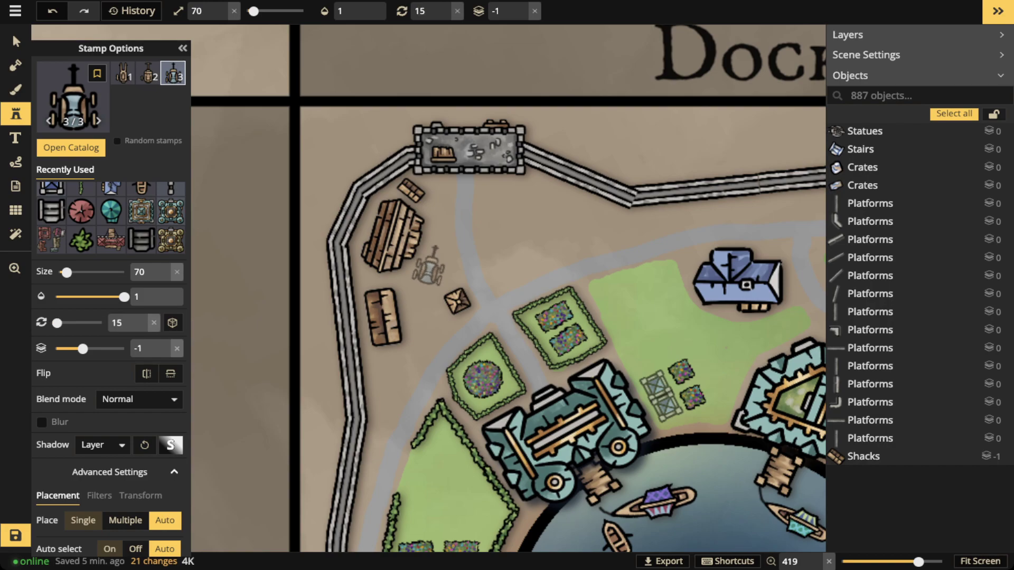
scroll(481, 223, "down", 12)
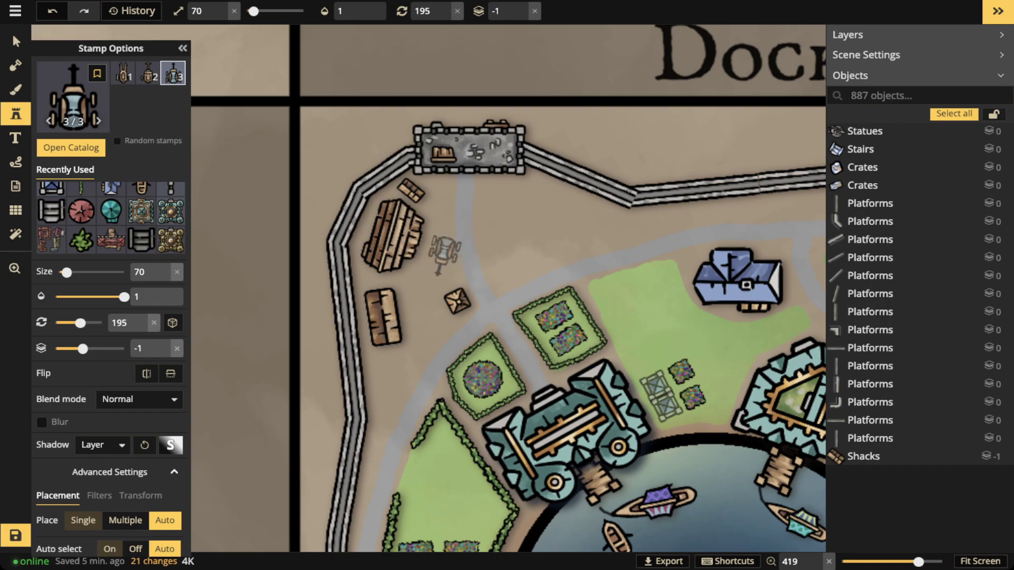
scroll(529, 238, "up", 3)
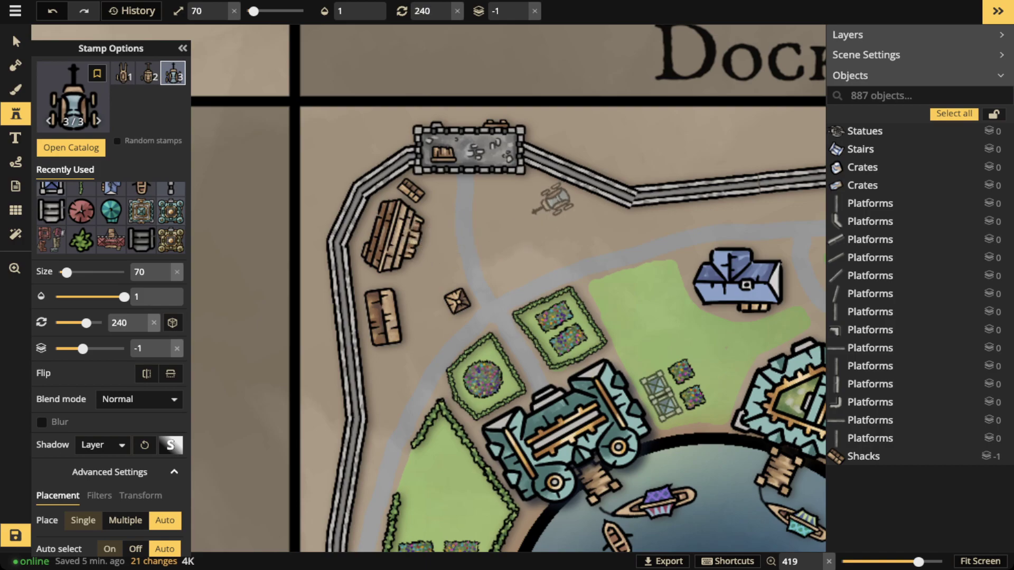
left_click(530, 200)
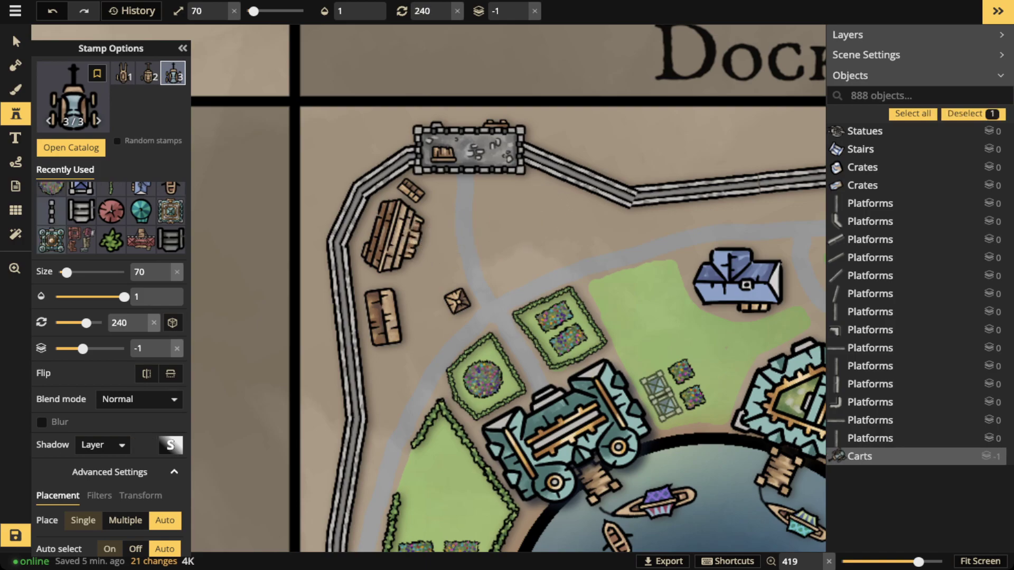
left_click_drag(529, 200, 394, 309)
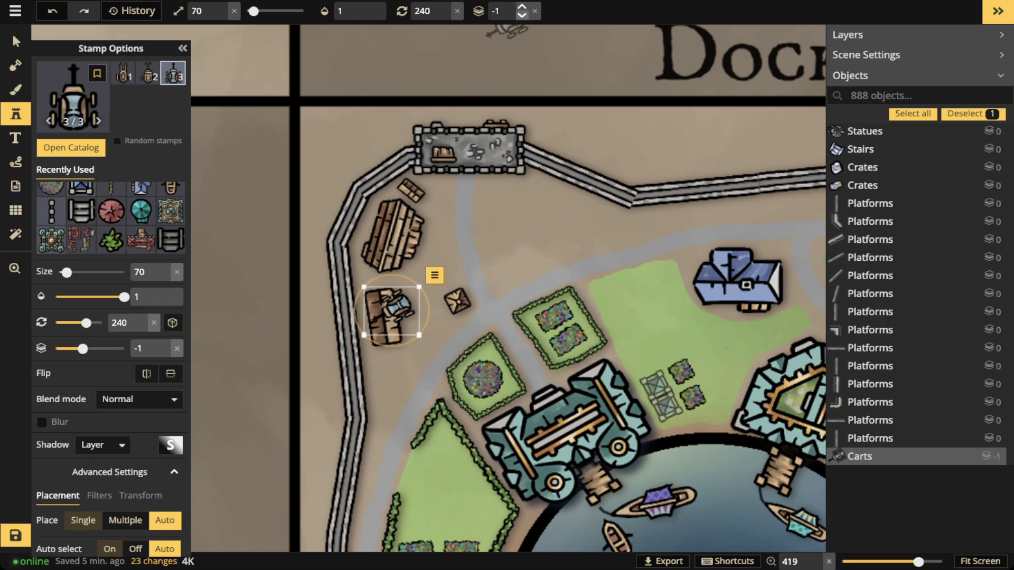
Lower the wagon to layer -2, try turning it so it sticks out from under the barn, and delete it.
left_click(522, 15)
scroll(392, 311, "down", 5)
scroll(479, 36, "down", 8)
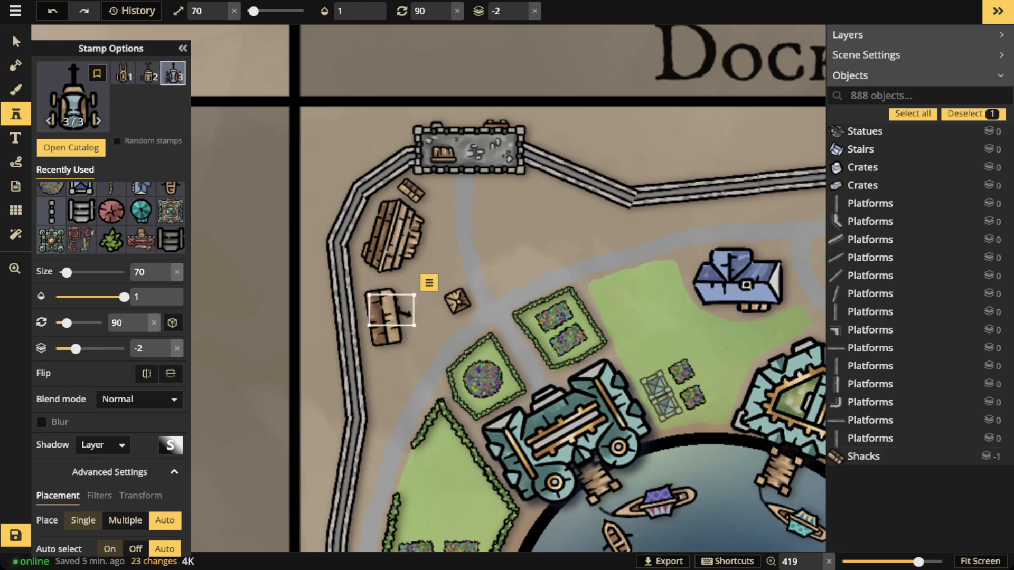
scroll(479, 36, "down", 5)
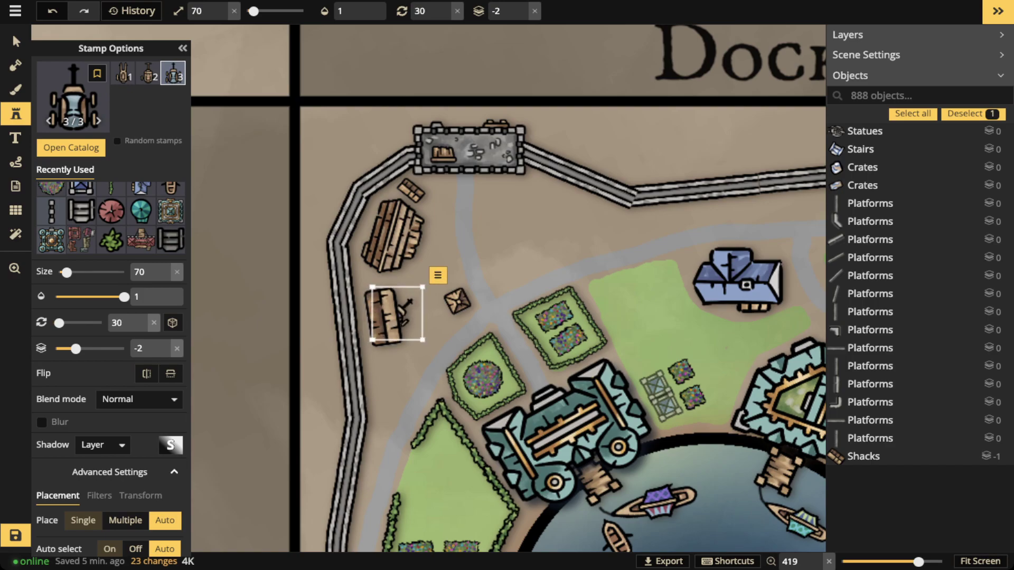
key("Delete")
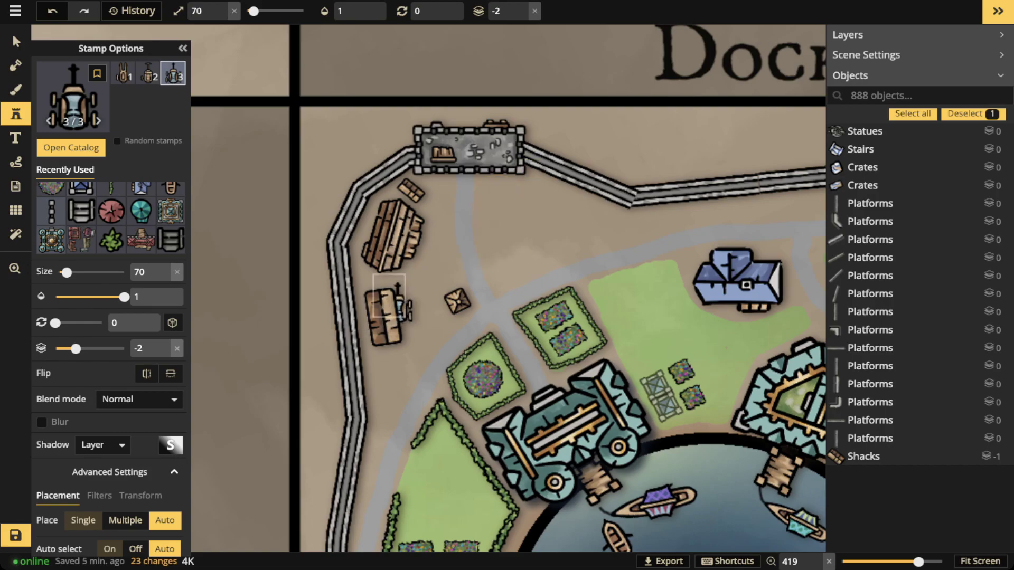
left_click(379, 305)
key("Delete")
Place cart variant 1 at size 70, rotated 270, on layer -2 southeast of the gatehouse, and deselect it.
left_click(148, 74)
left_click(122, 73)
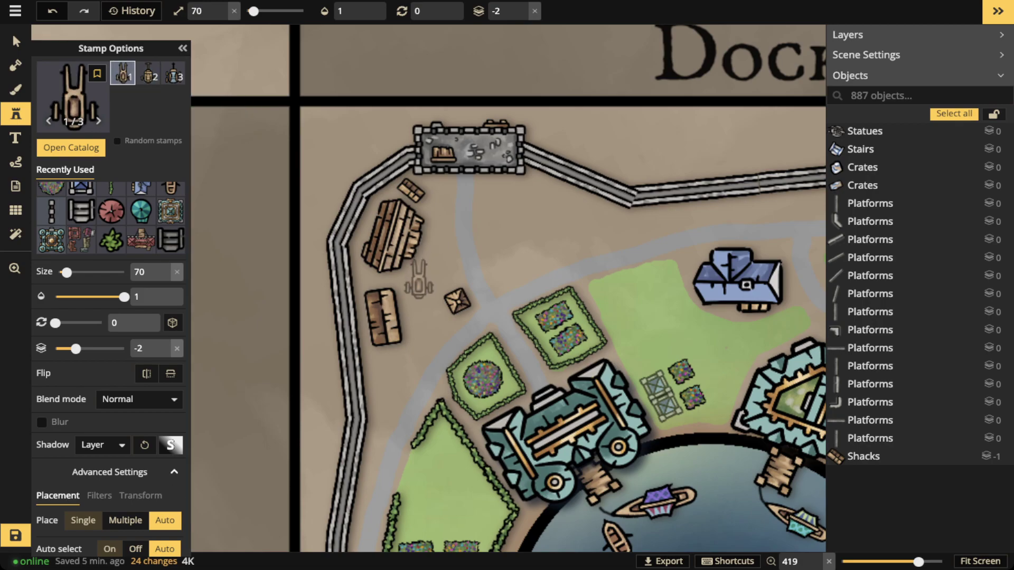
scroll(506, 211, "down", 4)
scroll(508, 209, "down", 2)
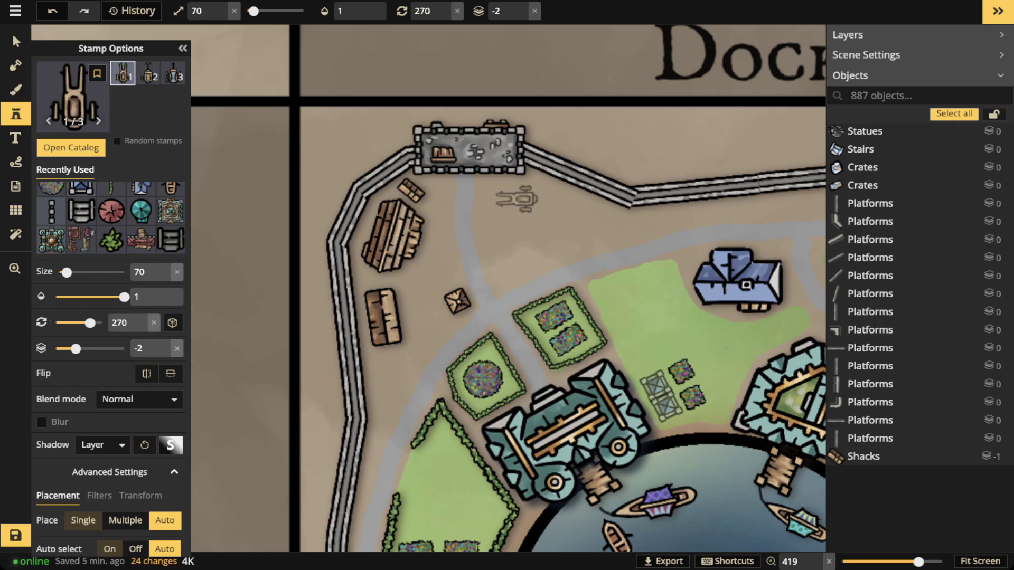
left_click(521, 196)
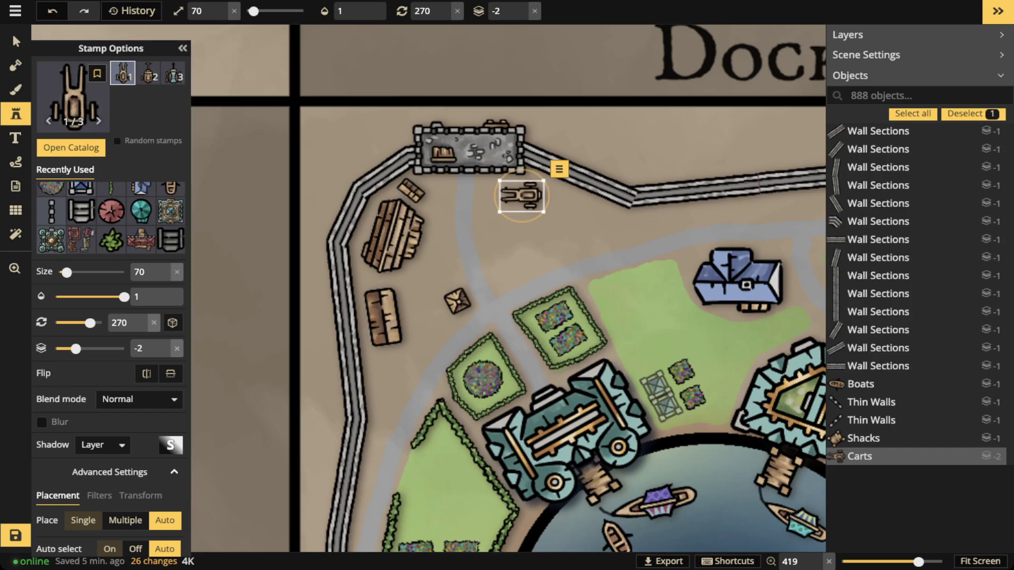
left_click(16, 41)
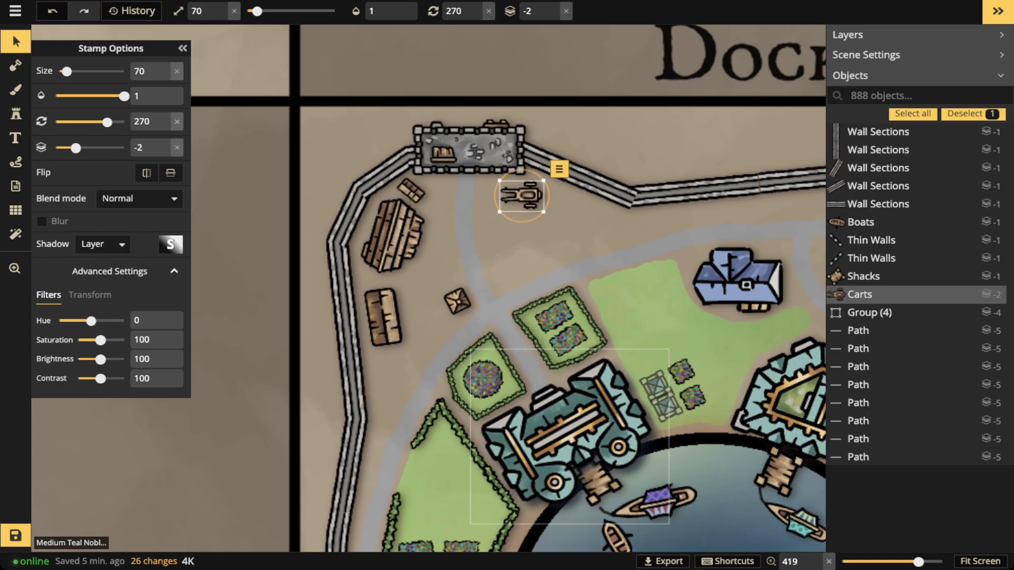
scroll(435, 292, "down", 2)
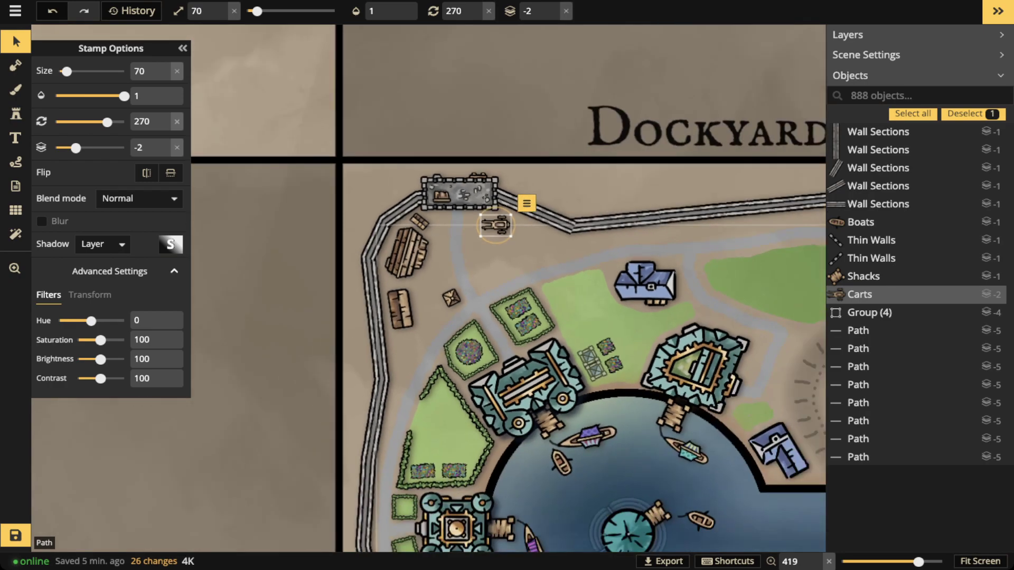
key("Escape")
Switch to the Brush and choose the smooth dark brown ground texture from the texture catalog.
scroll(490, 277, "up", 1)
left_click(16, 90)
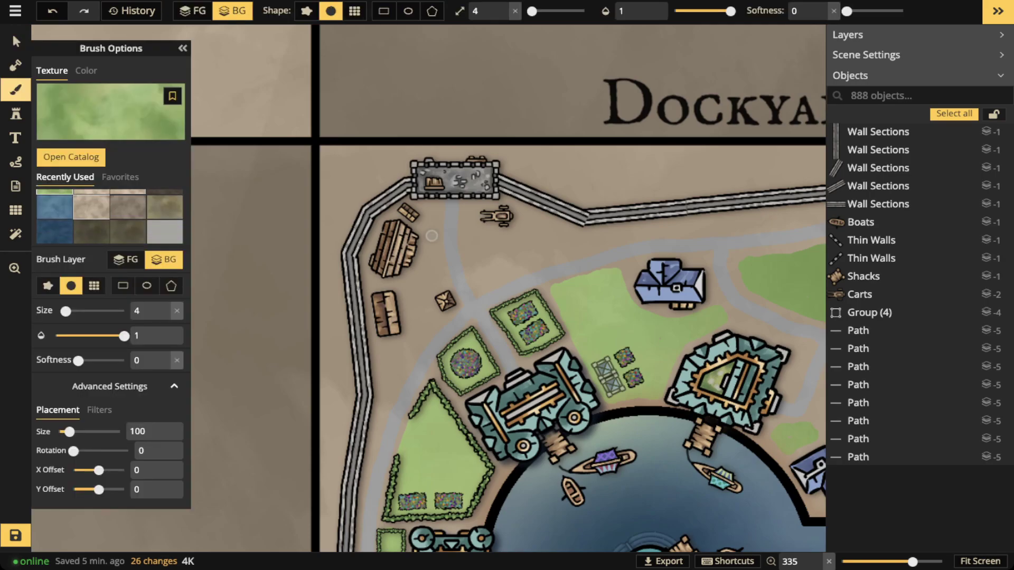
left_click(111, 117)
scroll(374, 282, "down", 3)
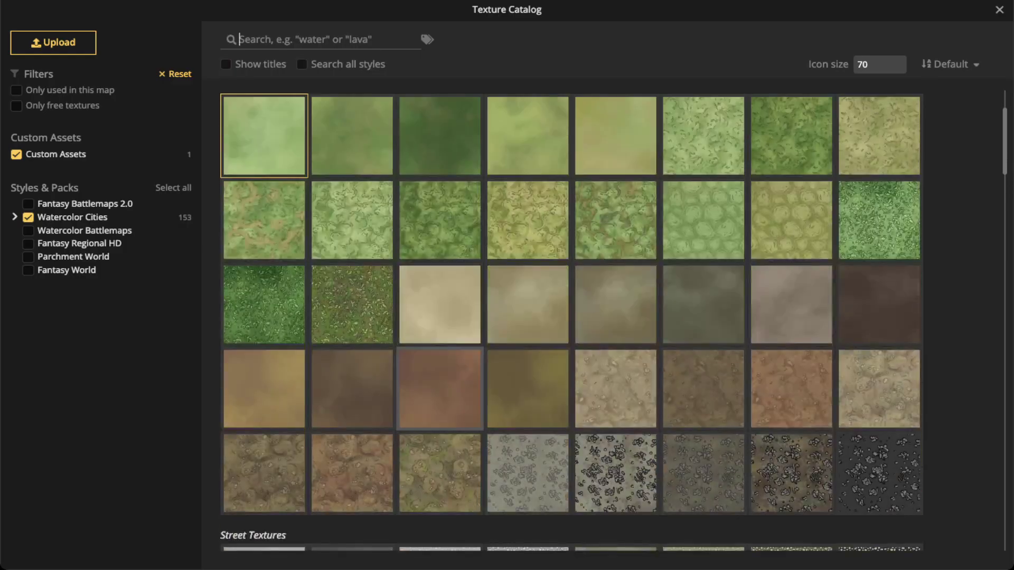
left_click(374, 281)
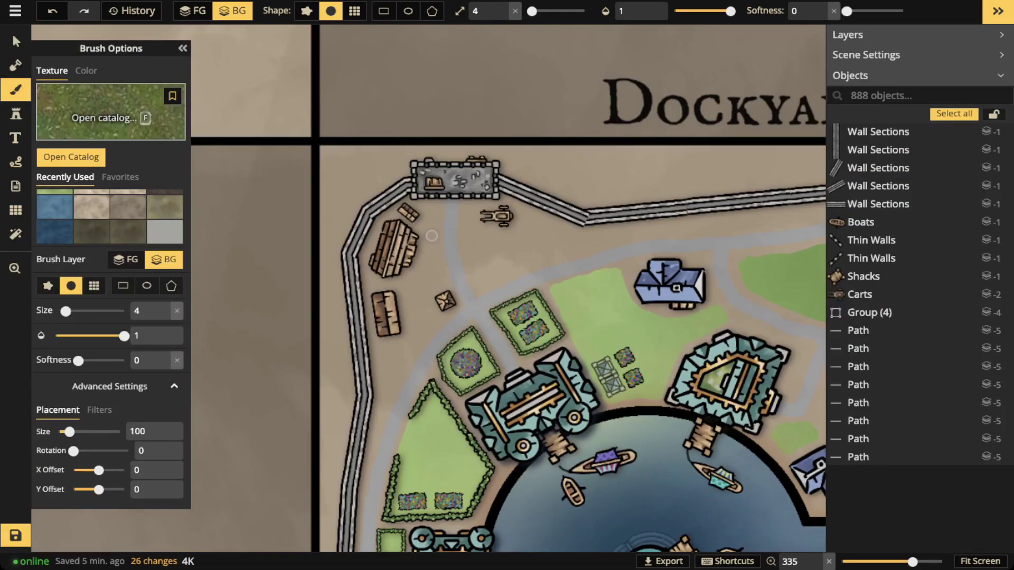
left_click(110, 117)
left_click(352, 389)
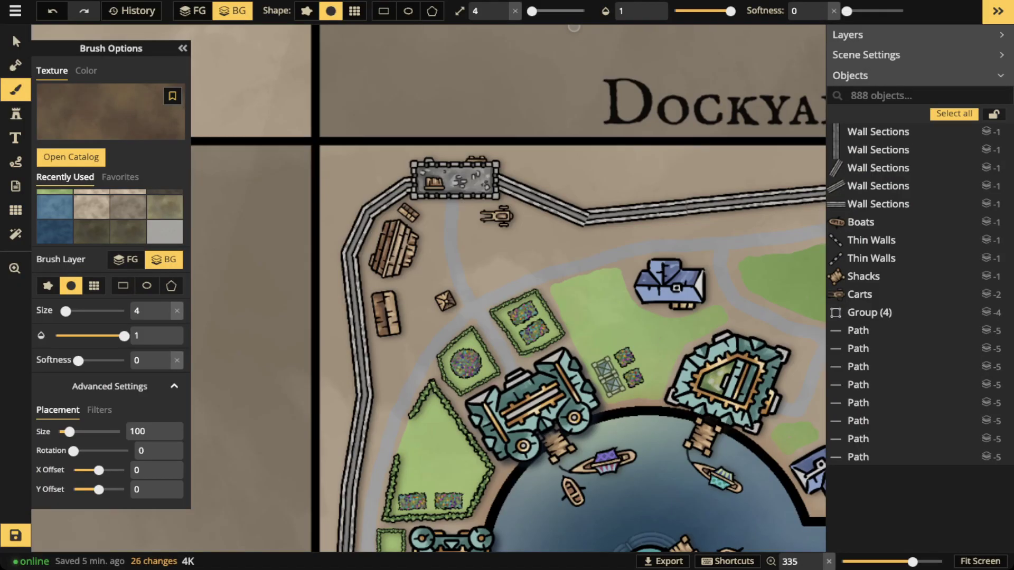
With brush softness 1, opacity 0.32 and size 8, paint faint dirt around the barns, shacks, and cart beside the gatehouse path.
left_click_drag(847, 10, 902, 10)
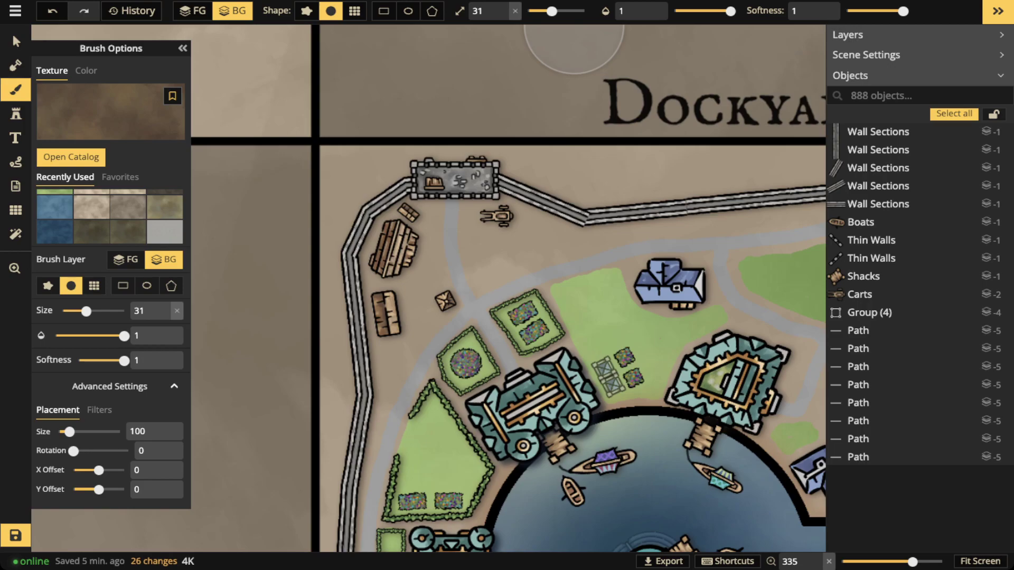
left_click_drag(730, 11, 692, 11)
left_click_drag(551, 10, 536, 11)
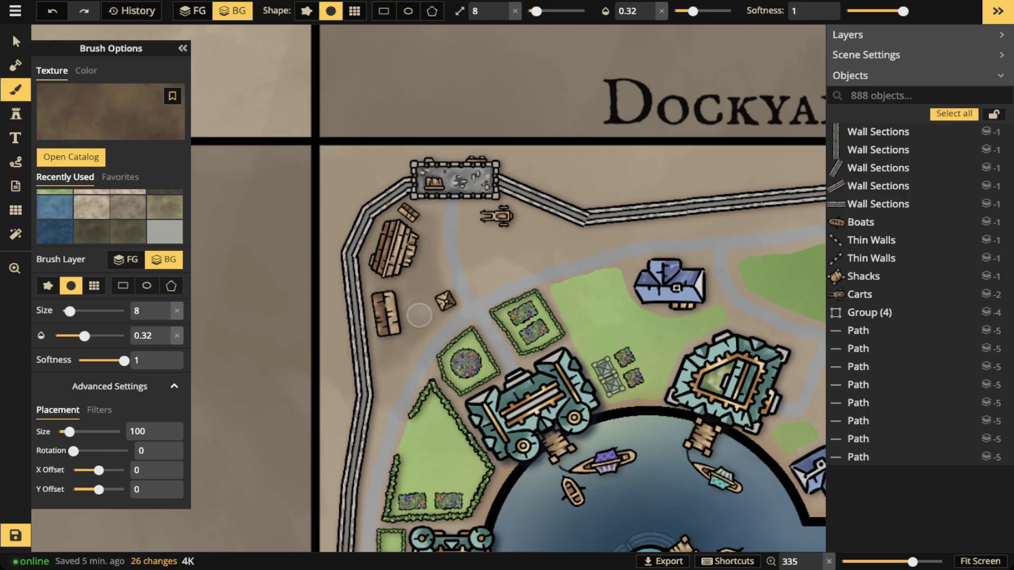
left_click_drag(419, 315, 422, 301)
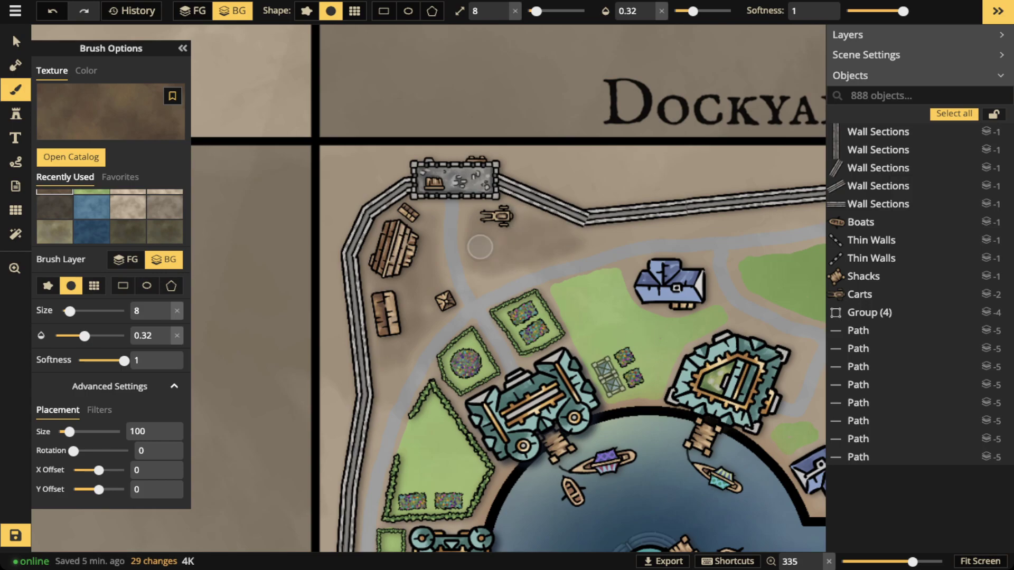
Using the recent dark grey-brown texture, raise the brush opacity to 0.46 and shade the ground around the teal mansions north and west of the harbour.
left_click(55, 207)
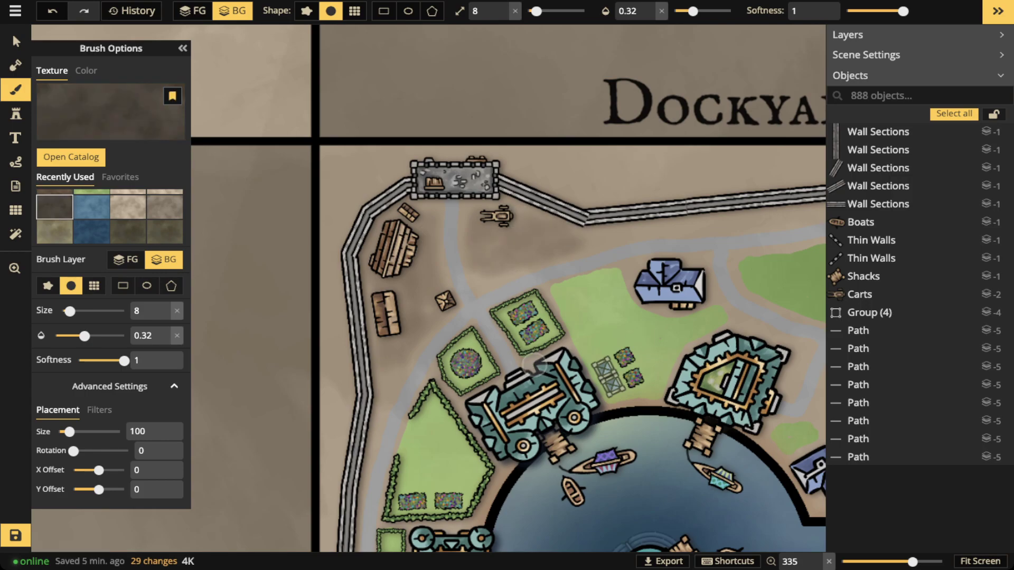
left_click_drag(467, 415, 490, 450)
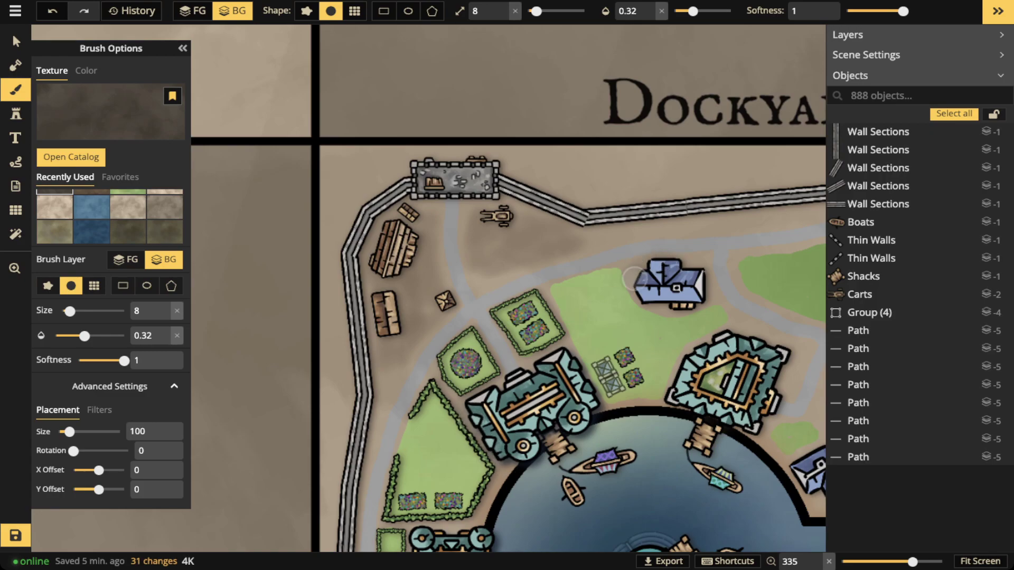
scroll(729, 206, "up", 7)
key("space")
mouse_move(684, 268)
left_mouse_down()
mouse_move(618, 157)
mouse_move(575, 182)
mouse_move(616, 197)
left_mouse_up()
left_click_drag(668, 227, 618, 255)
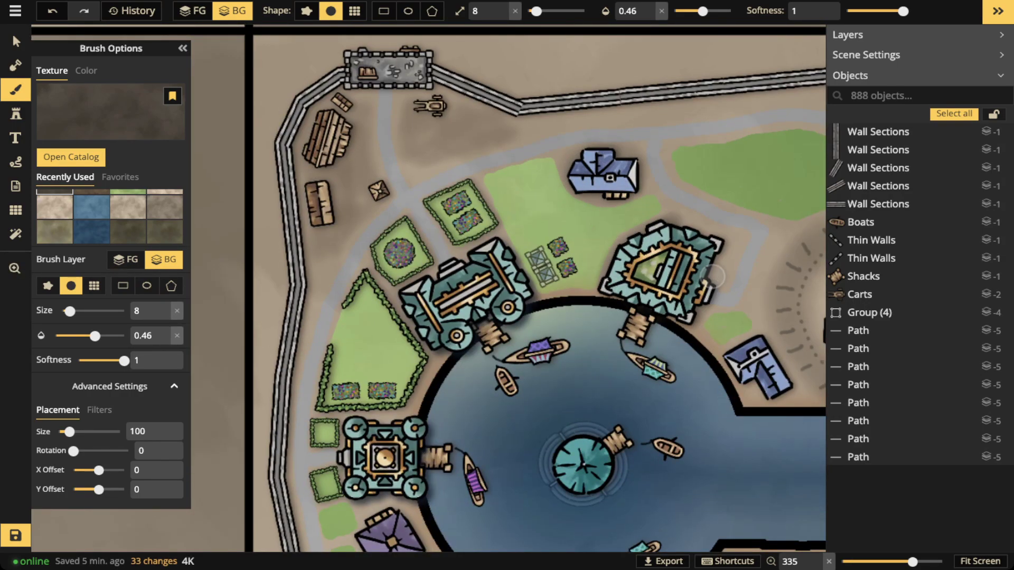
left_click_drag(721, 255, 681, 225)
mouse_move(486, 244)
left_mouse_down()
mouse_move(406, 288)
mouse_move(411, 324)
mouse_move(444, 354)
left_mouse_up()
mouse_move(408, 419)
left_mouse_down()
mouse_move(348, 428)
mouse_move(348, 478)
mouse_move(411, 415)
mouse_move(390, 413)
left_mouse_up()
Shade the ground around the purple house and the two teal mansions on the harbour's southwest and south shores.
key("space")
mouse_move(567, 434)
left_mouse_down()
mouse_move(564, 344)
mouse_move(583, 224)
left_mouse_up()
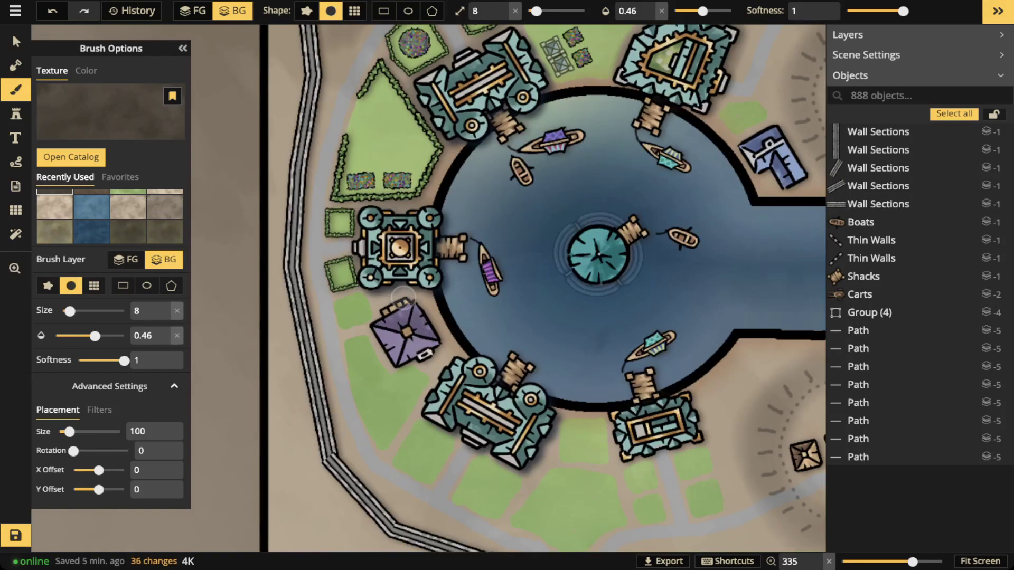
mouse_move(405, 366)
left_mouse_down()
mouse_move(443, 344)
mouse_move(412, 296)
left_mouse_up()
mouse_move(426, 404)
left_mouse_down()
mouse_move(427, 424)
mouse_move(465, 436)
left_mouse_up()
left_click_drag(460, 345, 458, 352)
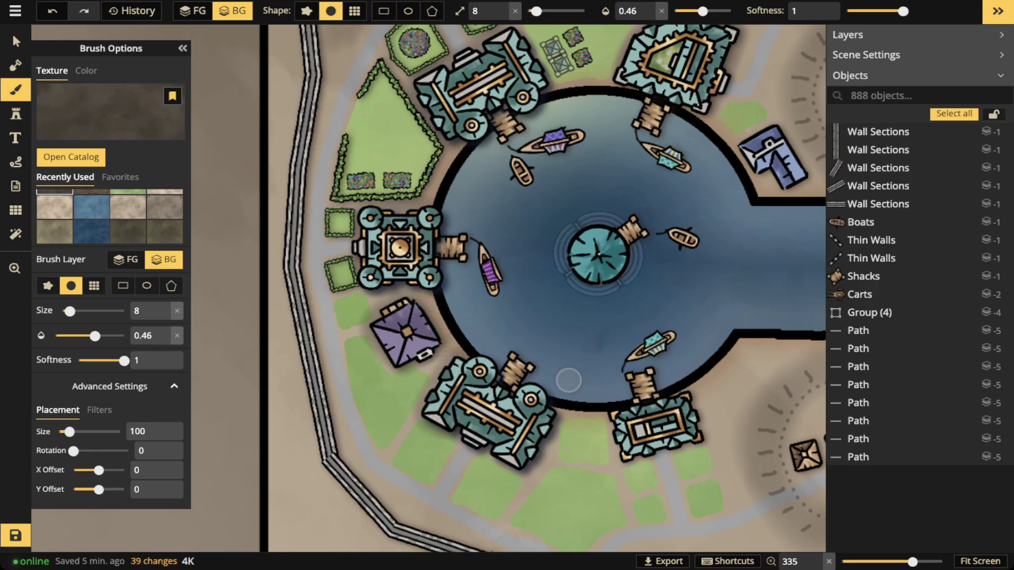
left_click_drag(552, 436, 457, 428)
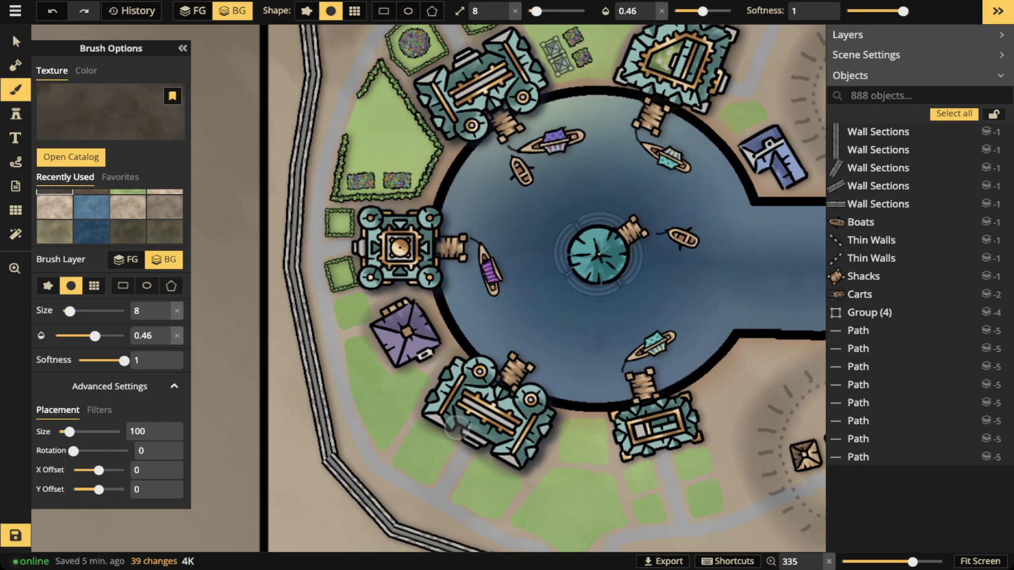
mouse_move(616, 411)
left_mouse_down()
mouse_move(616, 462)
mouse_move(705, 442)
left_mouse_up()
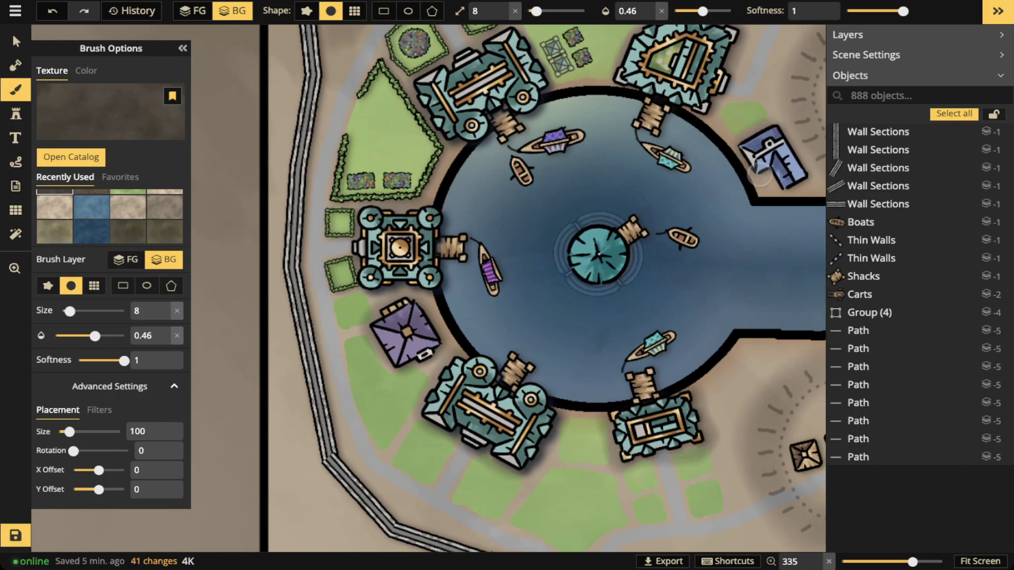
Shade the ground around the three shacks inside the hachured mound north of the harbour channel.
mouse_move(727, 315)
left_mouse_down()
mouse_move(548, 355)
mouse_move(473, 393)
left_mouse_up()
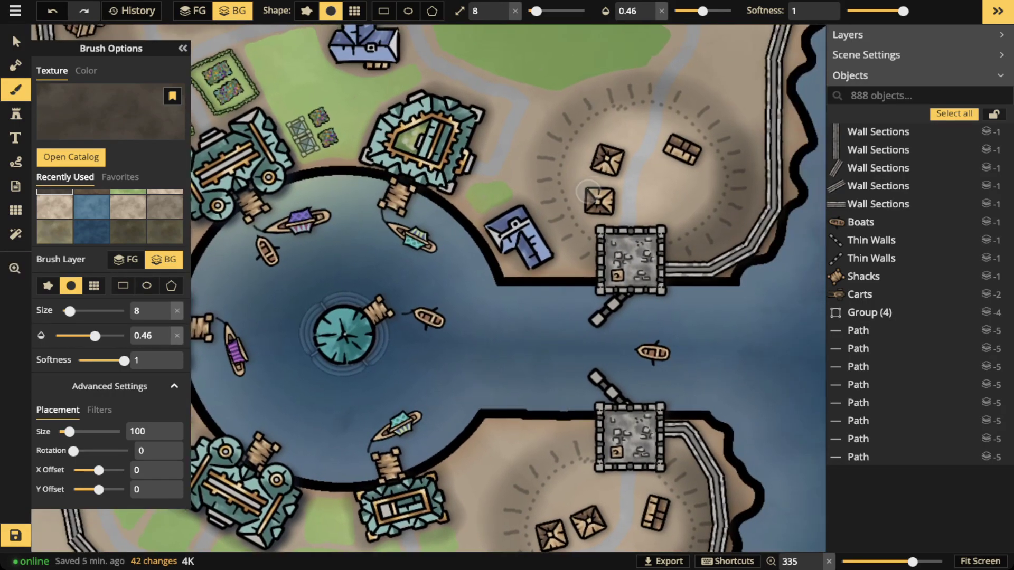
left_click(601, 187)
left_click_drag(598, 145, 594, 171)
left_click(678, 138)
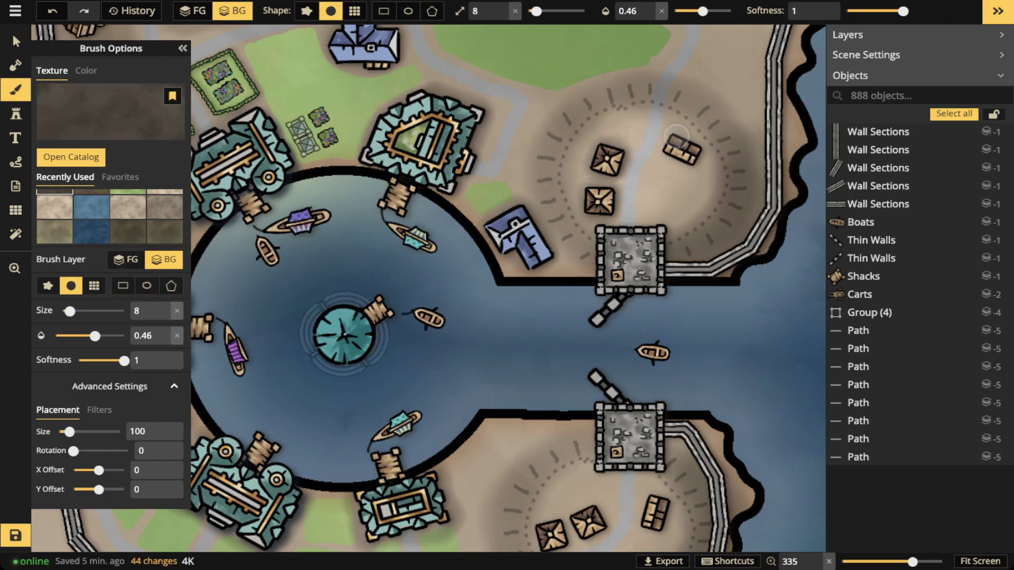
left_click_drag(697, 158, 688, 136)
Shade the ground beside the two channel towers and around the shacks in the hachured mound south of the channel.
key("space")
mouse_move(664, 367)
left_mouse_down()
mouse_move(663, 206)
mouse_move(646, 214)
mouse_move(638, 279)
left_mouse_up()
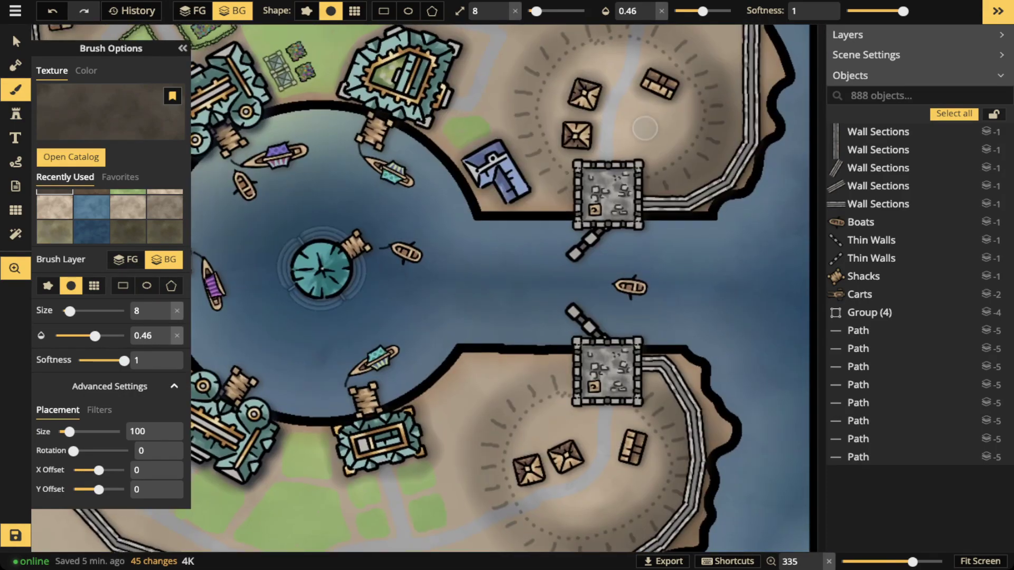
mouse_move(619, 156)
left_mouse_down()
mouse_move(572, 185)
mouse_move(571, 198)
left_mouse_up()
left_click_drag(566, 354, 572, 410)
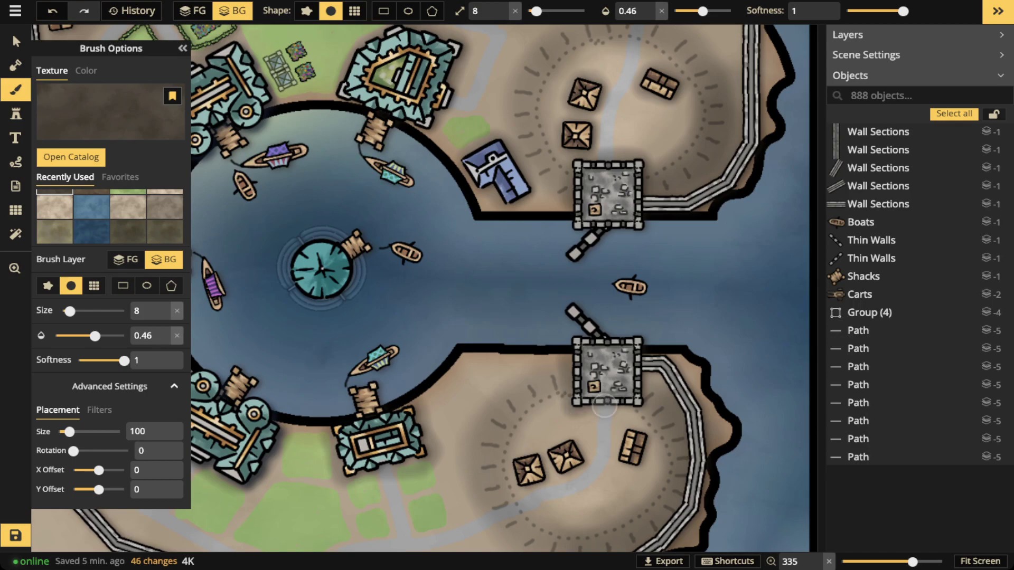
mouse_move(516, 458)
left_mouse_down()
mouse_move(539, 479)
mouse_move(546, 467)
mouse_move(533, 452)
mouse_move(555, 447)
left_mouse_up()
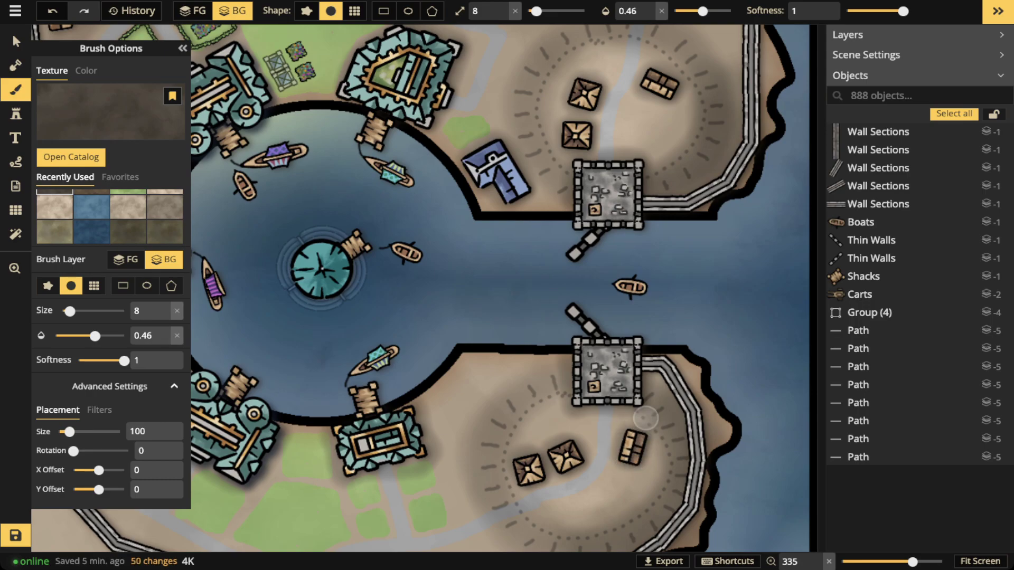
scroll(607, 401, "down", 5)
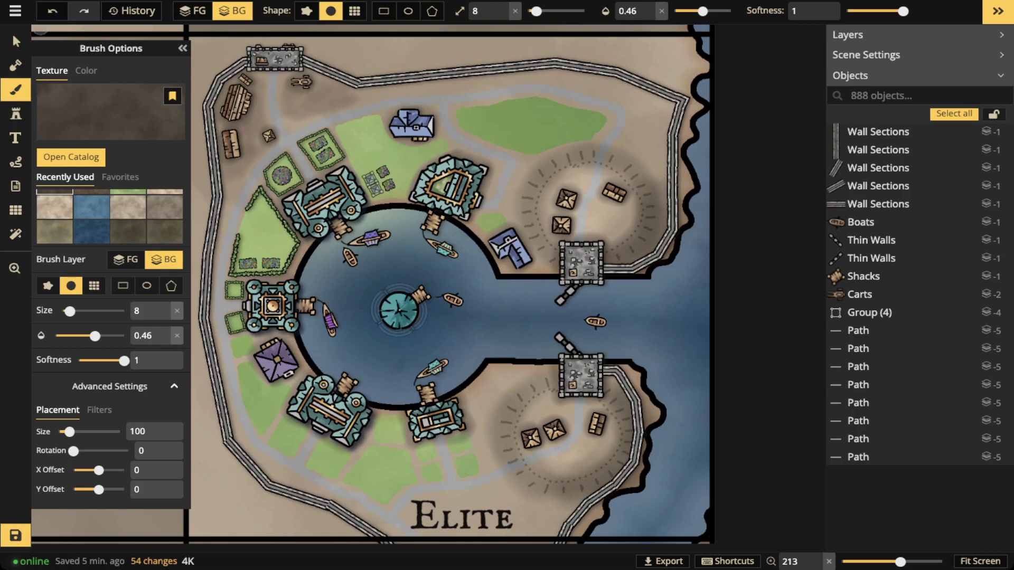
left_click(16, 42)
scroll(213, 133, "up", 2)
left_click(214, 133)
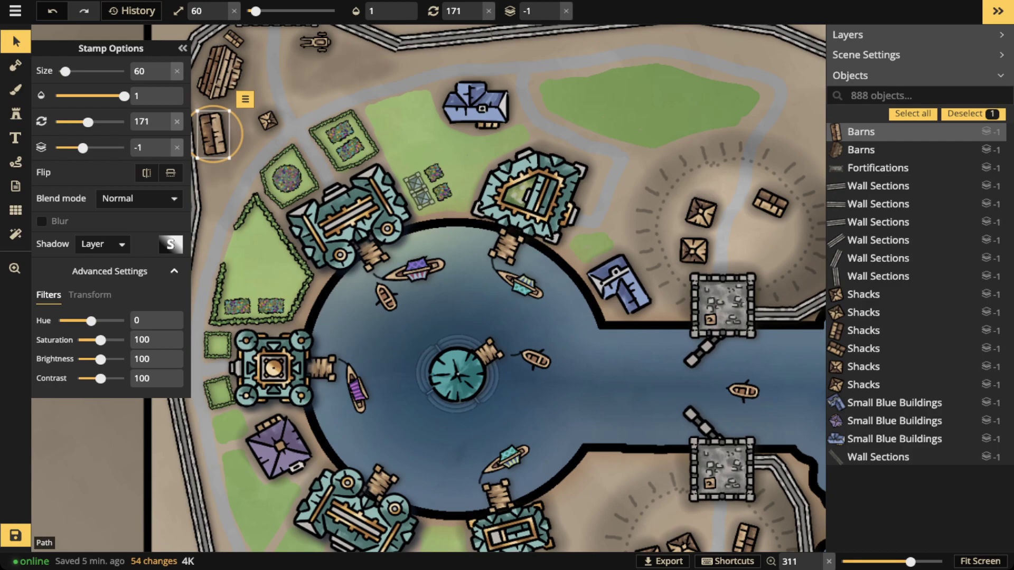
left_click(16, 42)
scroll(519, 252, "down", 1)
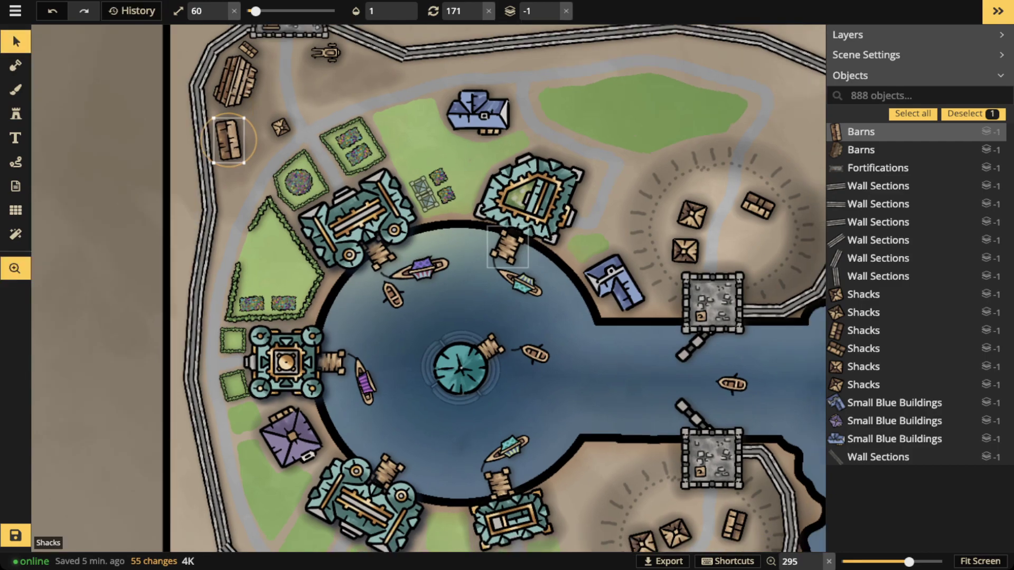
scroll(504, 248, "right", 3)
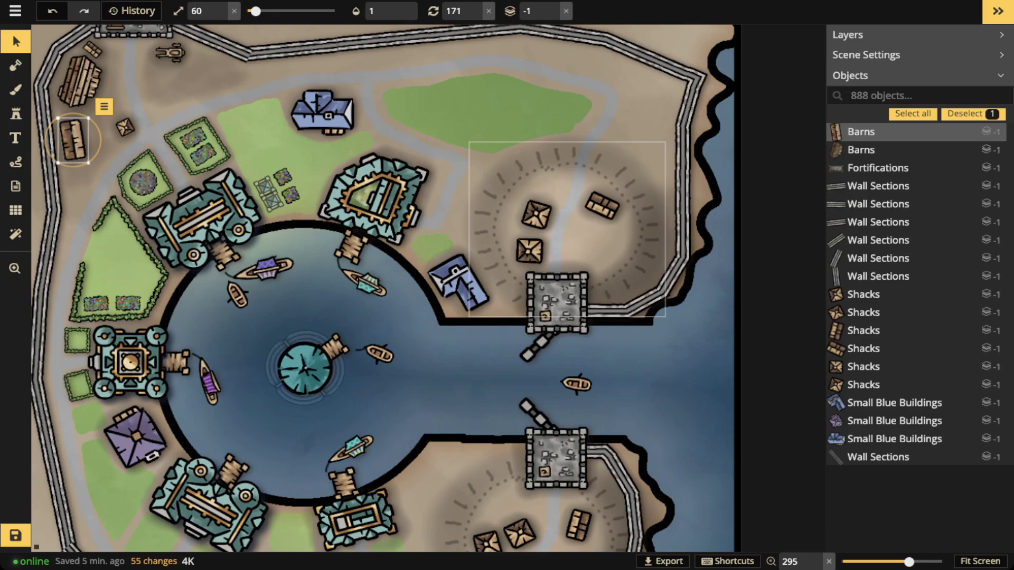
left_click(567, 230)
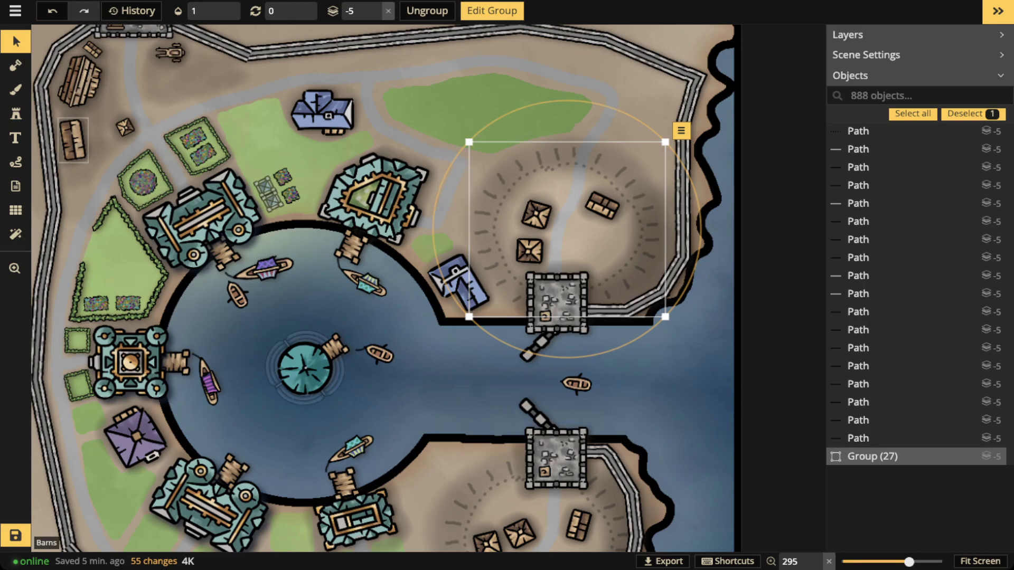
left_click(72, 140)
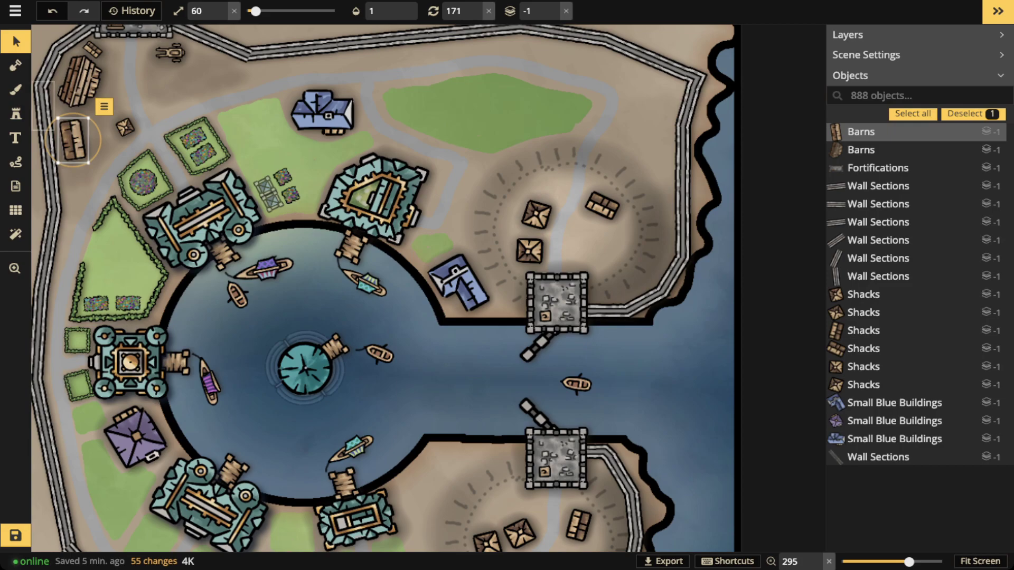
scroll(296, 167, "up", 4)
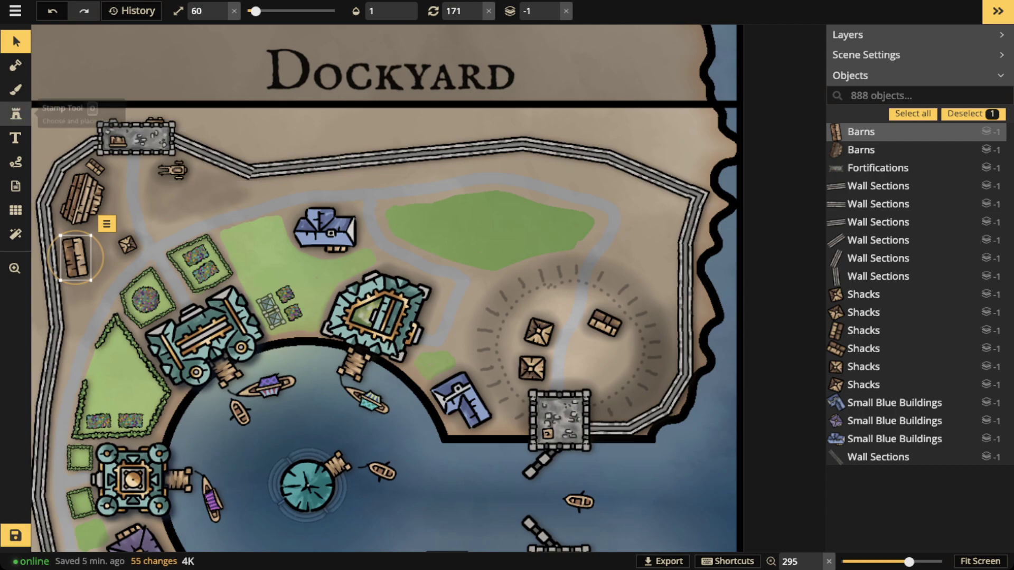
Set the brush to opacity 0.64 and size 10, and shade the ground along the Elite district's northern wall.
left_click(15, 89)
left_click_drag(702, 10, 714, 10)
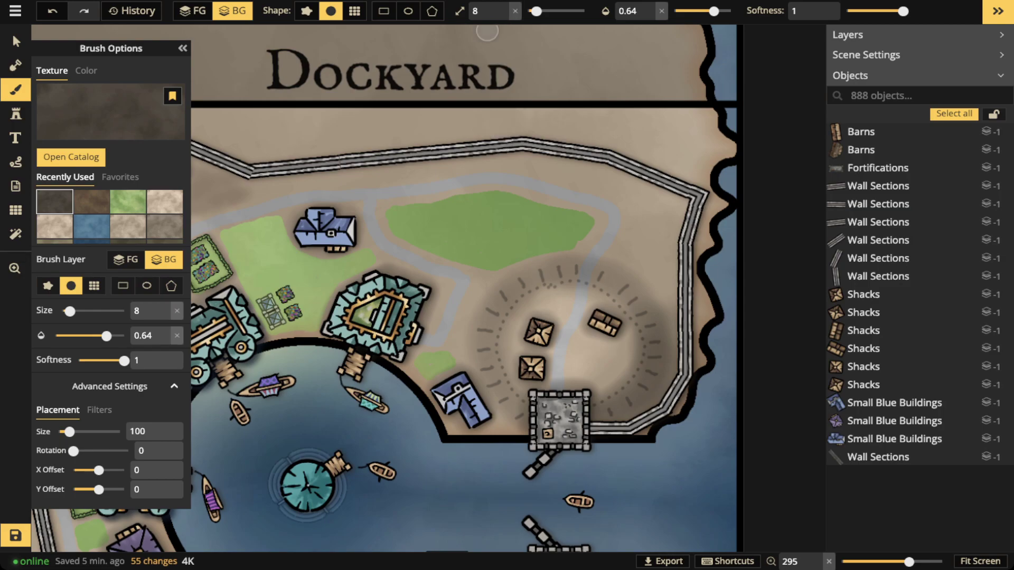
double_click(503, 7)
left_click_drag(515, 141, 248, 165)
scroll(247, 165, "down", 5)
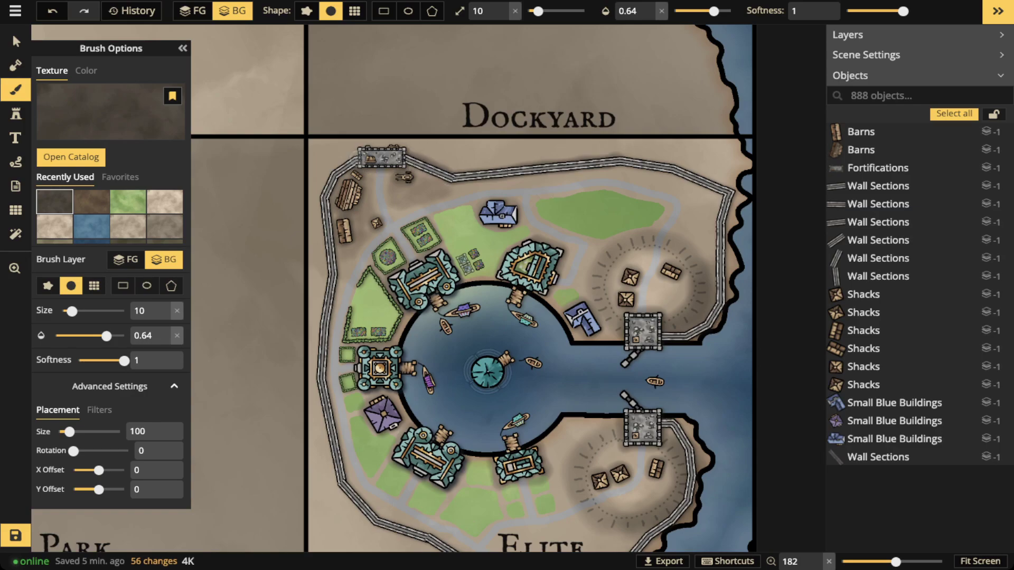
Shade the ground beside the northwest gatehouse and down along the district's western and southwestern walls.
left_click_drag(405, 150, 418, 163)
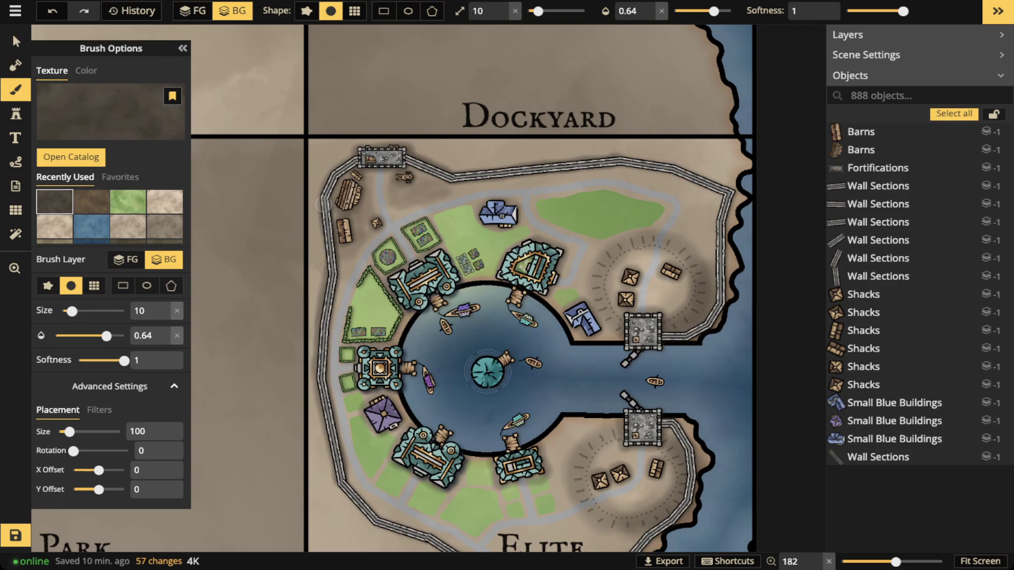
mouse_move(329, 266)
left_mouse_down()
mouse_move(326, 202)
mouse_move(346, 170)
left_mouse_up()
mouse_move(520, 348)
left_mouse_down()
mouse_move(446, 247)
mouse_move(426, 177)
left_mouse_up()
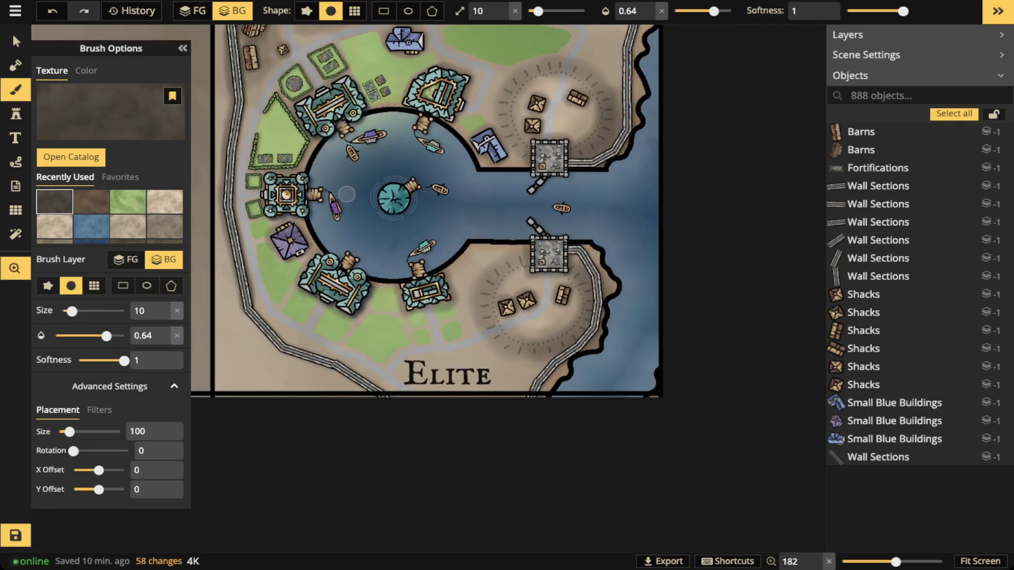
left_click_drag(252, 316, 324, 315)
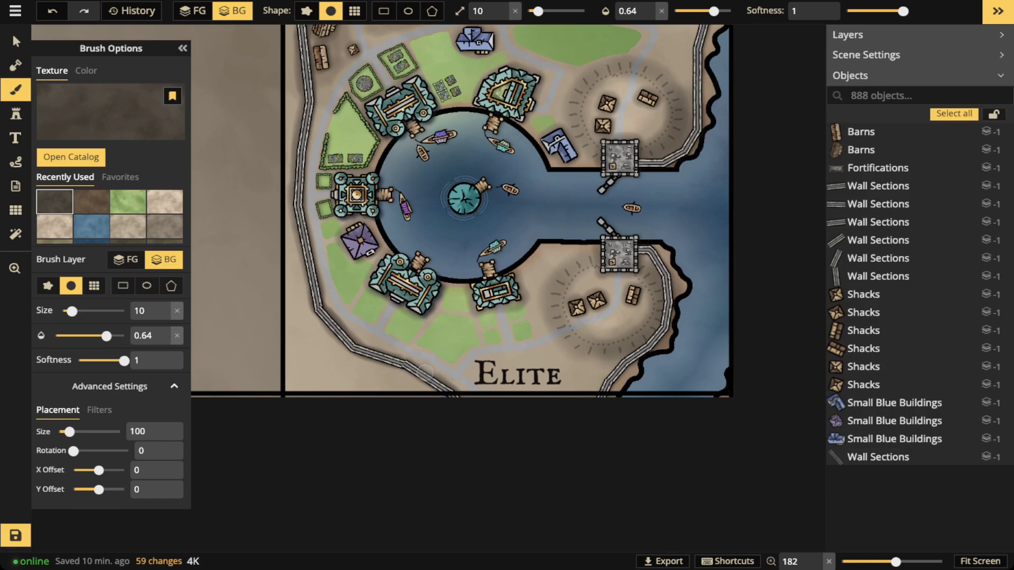
left_click_drag(400, 361, 384, 351)
Shade the ground along the curved southeastern wall and the eastern wall up to the district's northeast corner.
left_click_drag(636, 357, 610, 378)
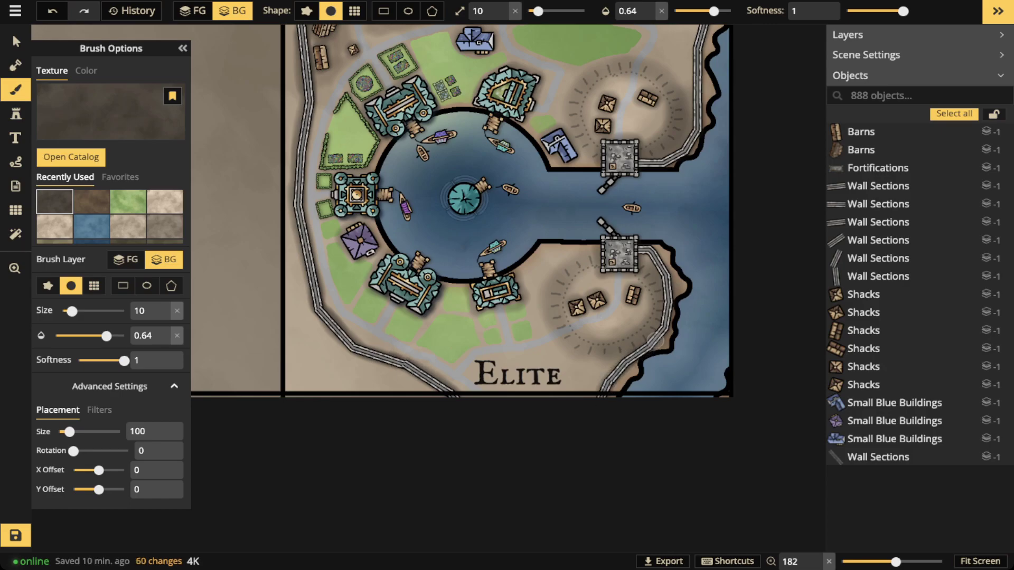
left_click_drag(671, 301, 638, 241)
key("space")
left_click_drag(665, 187, 660, 205)
scroll(660, 205, "up", 2)
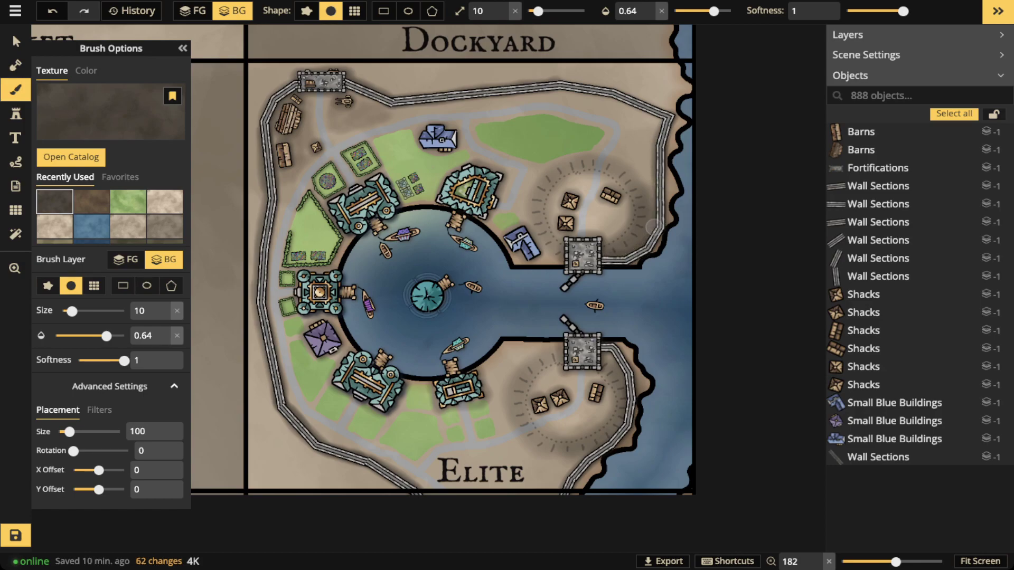
left_click_drag(657, 214, 680, 102)
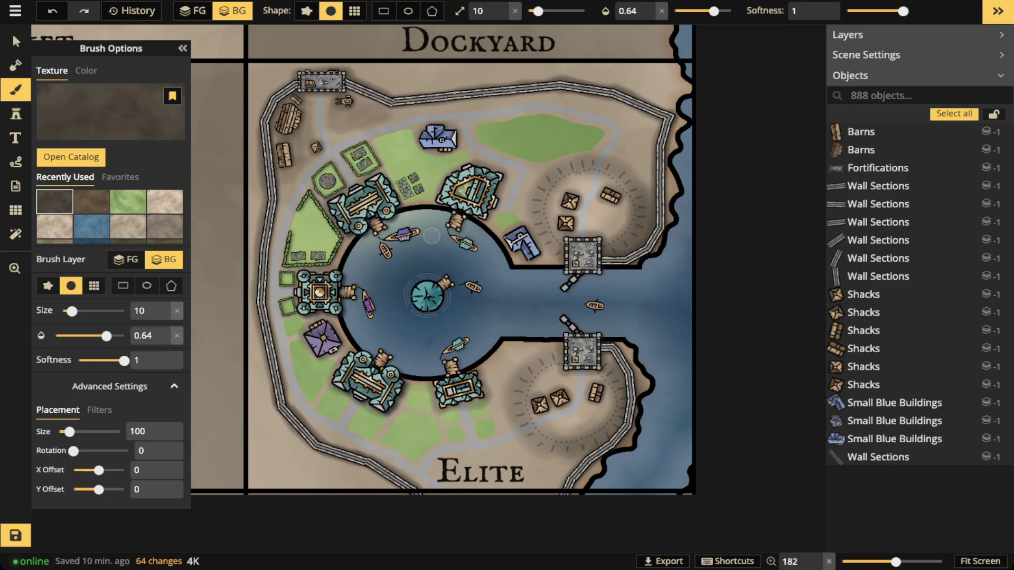
Darken the brush texture to brightness 20 and set the brush to opacity 1 and size 4.
left_click(100, 410)
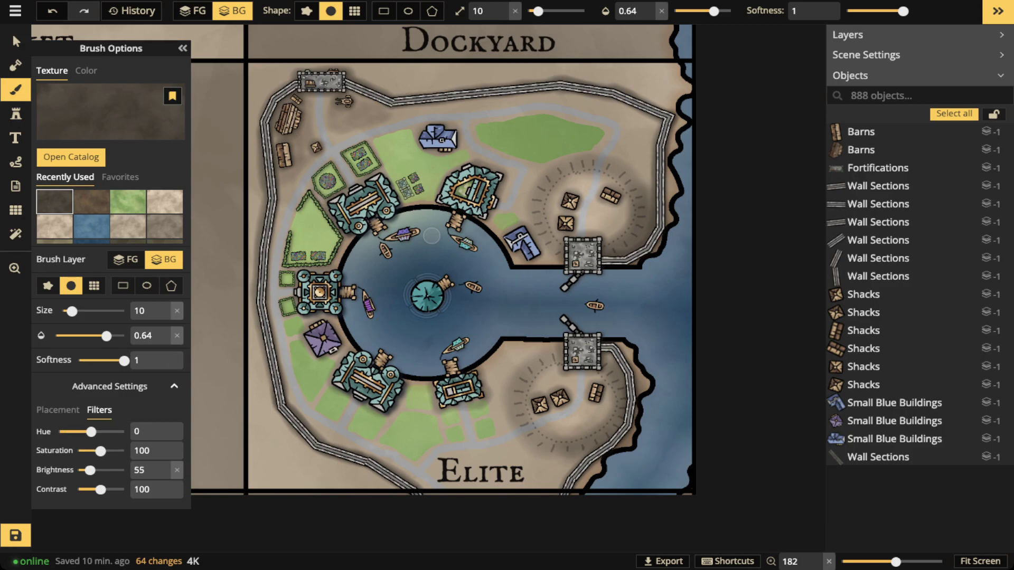
left_click_drag(90, 470, 84, 469)
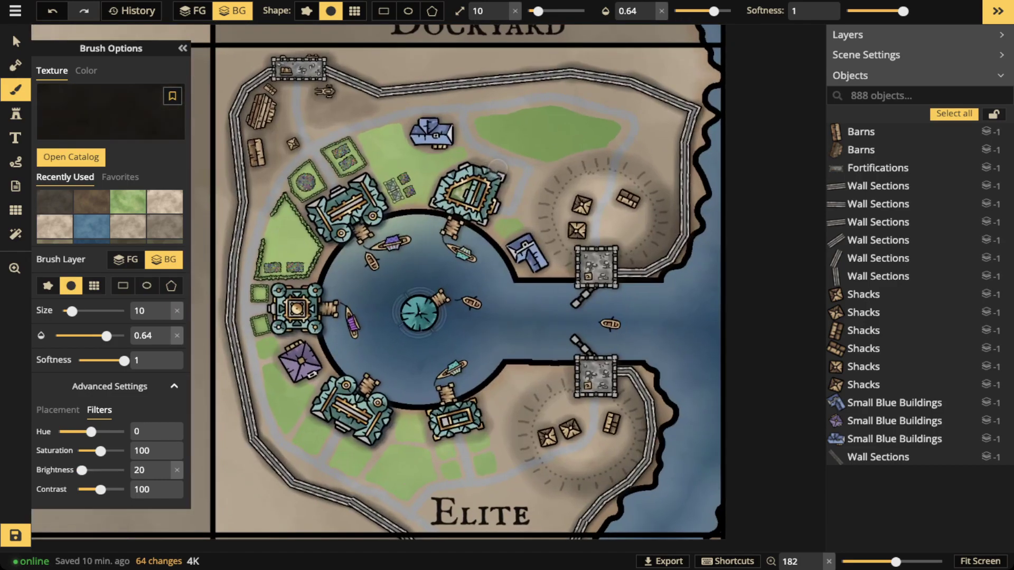
scroll(552, 176, "up", 5)
scroll(552, 176, "up", 3)
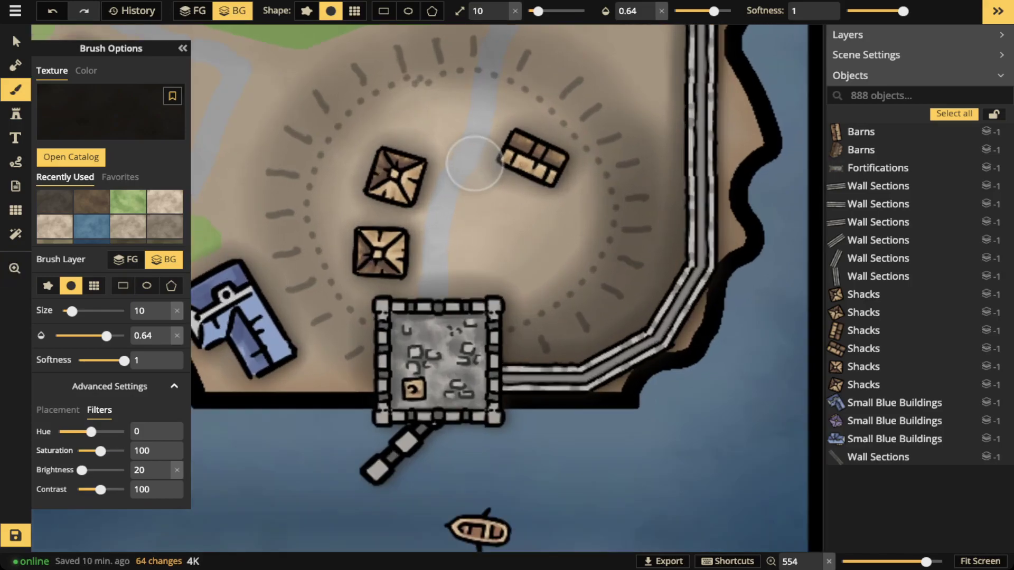
left_click(661, 11)
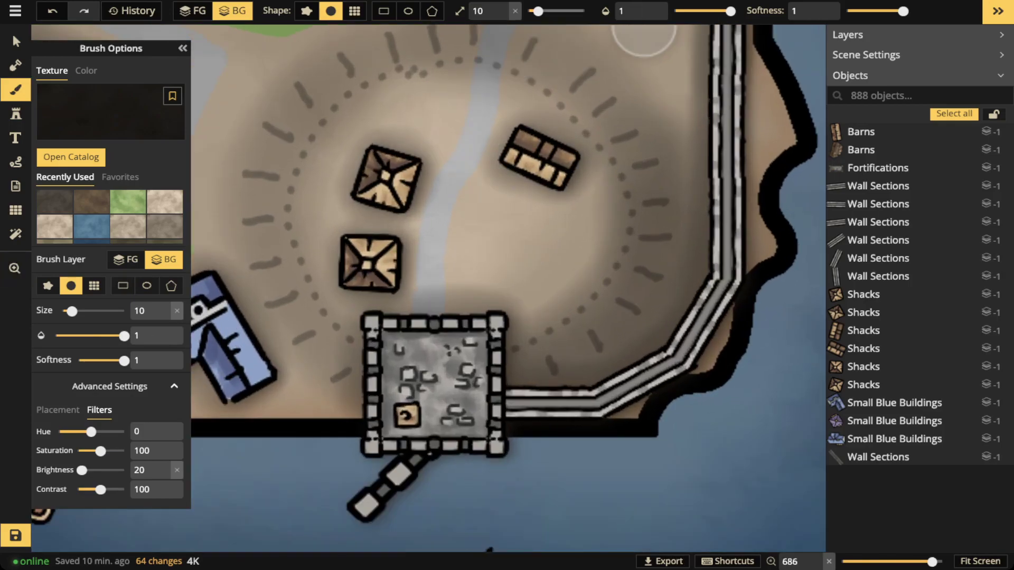
left_click_drag(538, 11, 530, 12)
key("bracketleft")
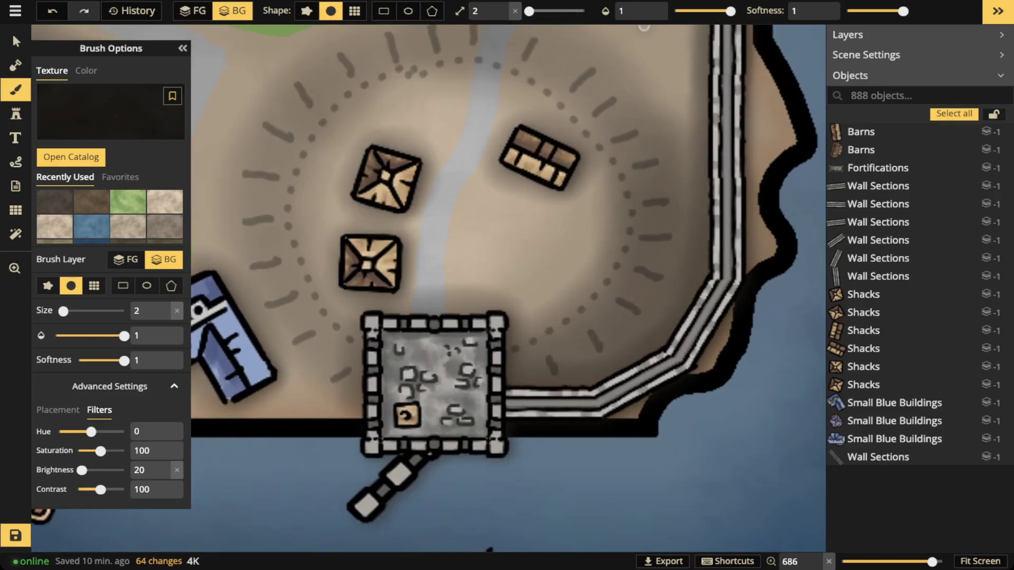
key("bracketright")
key("bracketright")
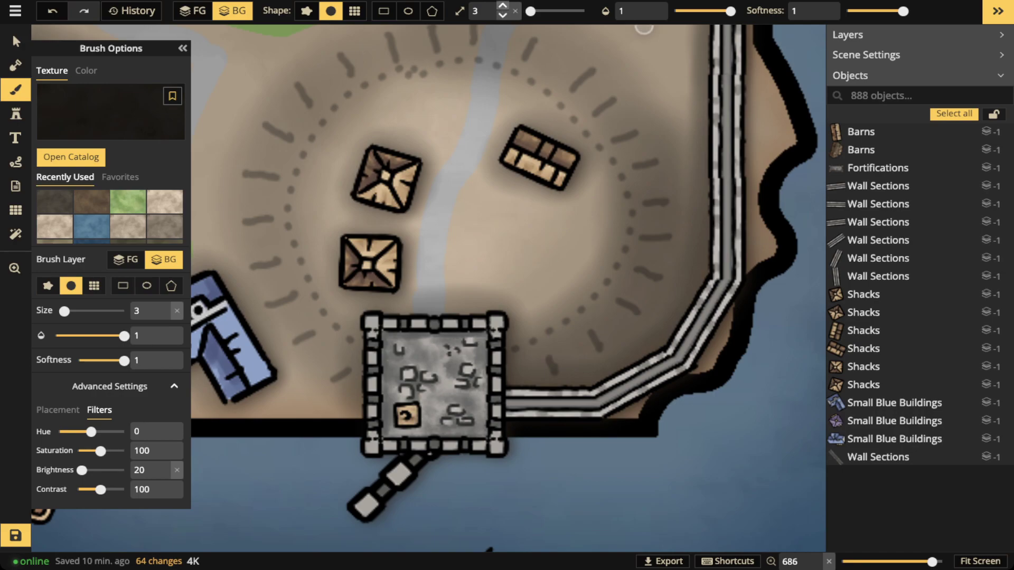
Undo the full-opacity test stroke and, at opacity 0.72, paint a dark shadow around the northern channel tower's landward edges.
left_click_drag(363, 317, 364, 407)
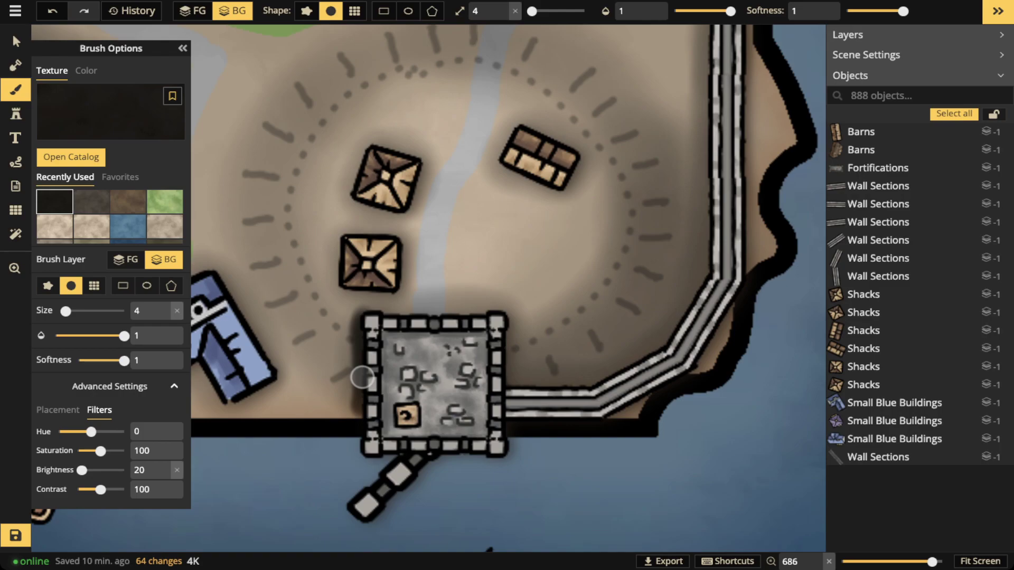
key("ctrl+z")
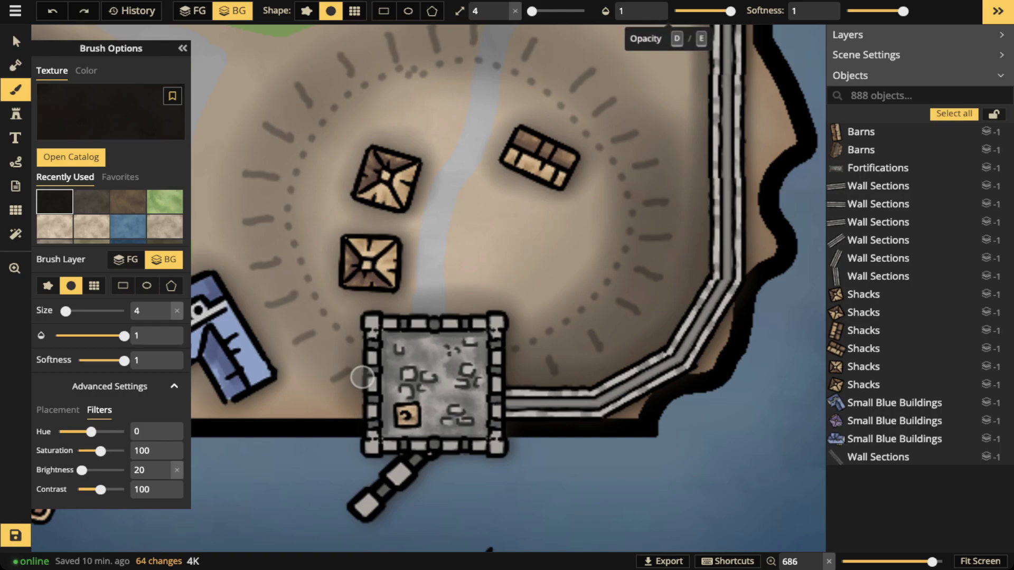
left_click_drag(730, 11, 718, 11)
mouse_move(371, 316)
left_mouse_down()
mouse_move(362, 323)
mouse_move(365, 415)
left_mouse_up()
mouse_move(392, 314)
left_mouse_down()
mouse_move(488, 315)
mouse_move(504, 327)
mouse_move(505, 384)
left_mouse_up()
Paint the same dark shadow around the edges of the southern channel tower.
scroll(515, 371, "down", 8)
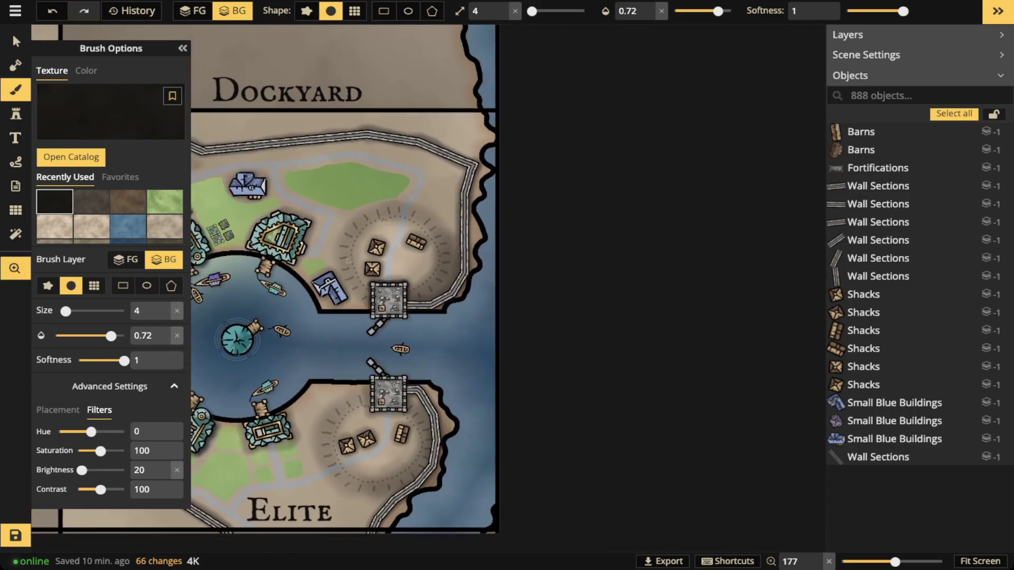
left_click_drag(348, 261, 414, 248)
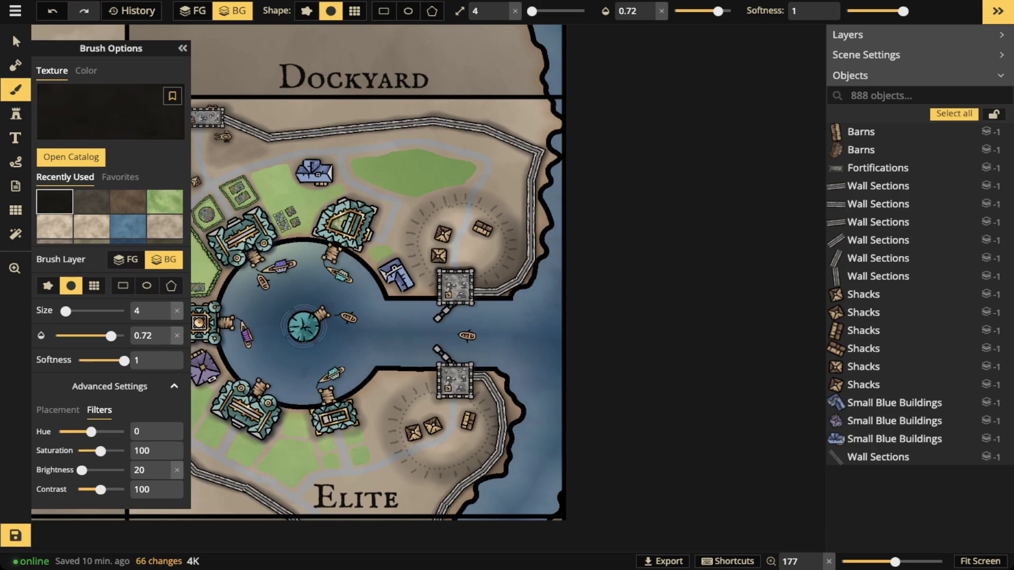
scroll(443, 359, "up", 5)
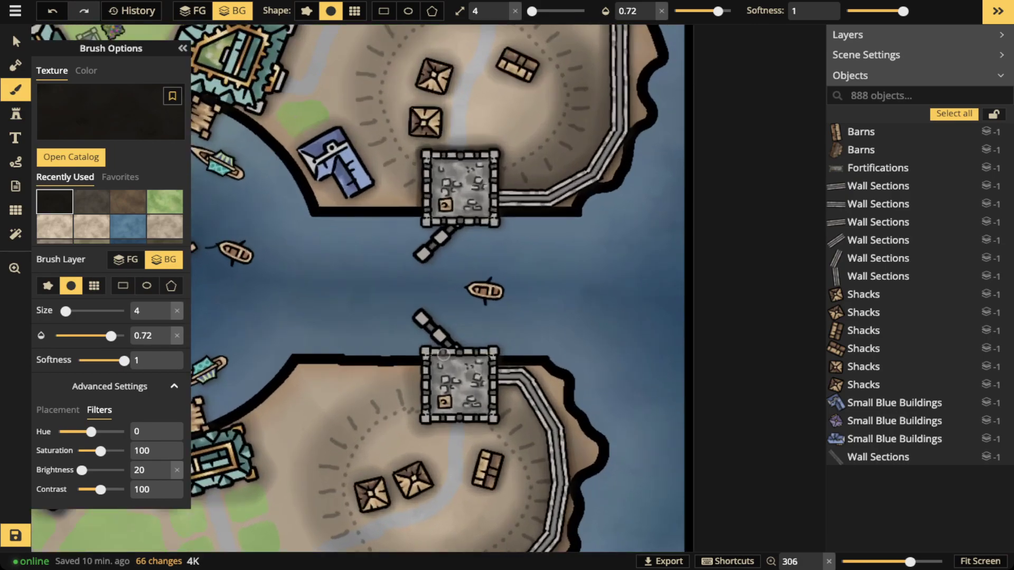
mouse_move(421, 365)
left_mouse_down()
mouse_move(426, 419)
mouse_move(498, 422)
mouse_move(500, 390)
mouse_move(487, 425)
mouse_move(430, 425)
mouse_move(426, 393)
left_mouse_up()
scroll(426, 394, "down", 5)
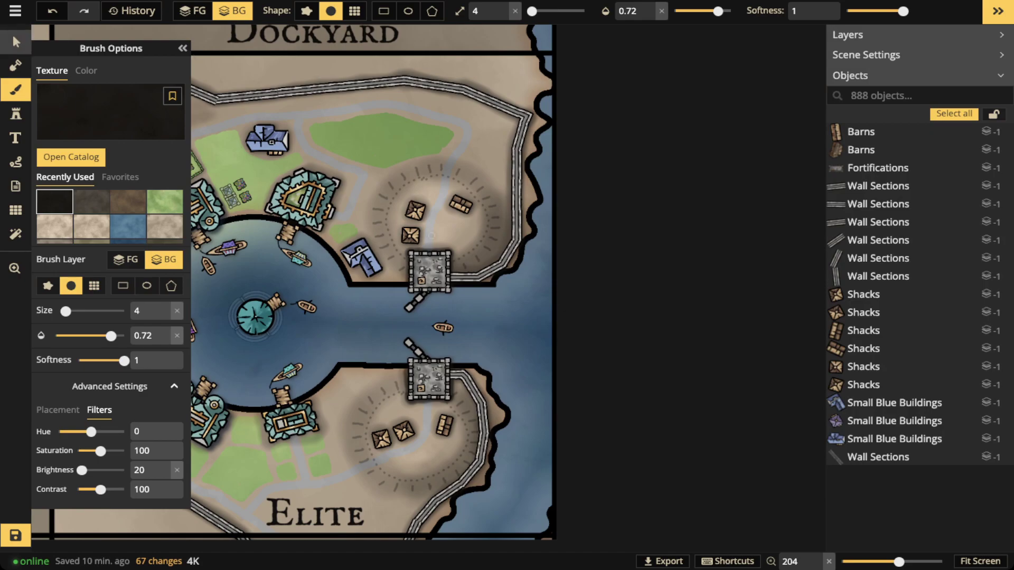
Try a size 7 brush at opacity 0.38 to shade the northern channel tower's landward edges, and undo the stroke.
left_click(16, 41)
scroll(254, 277, "down", 3)
left_click_drag(255, 279, 325, 274)
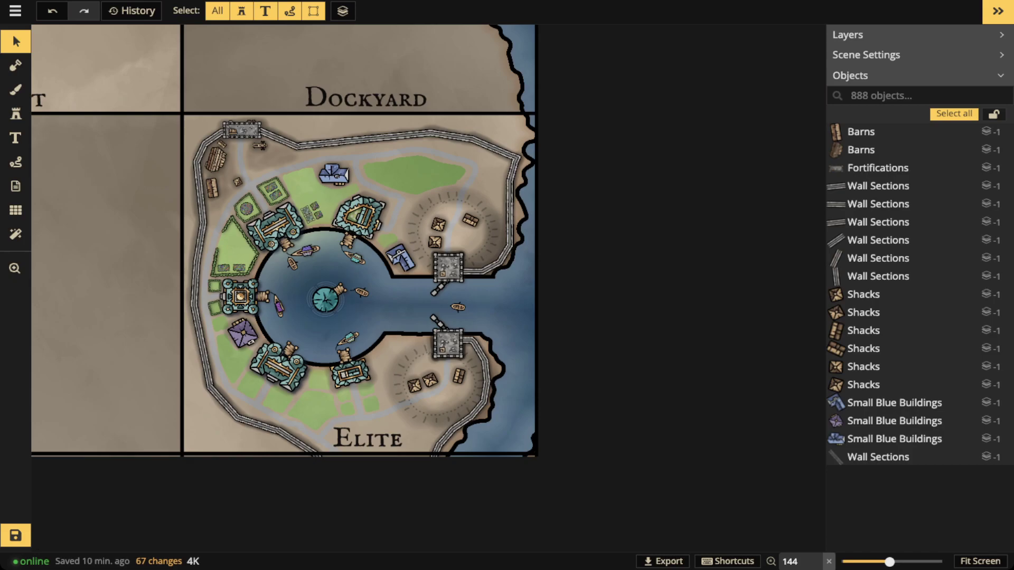
scroll(448, 270, "up", 5)
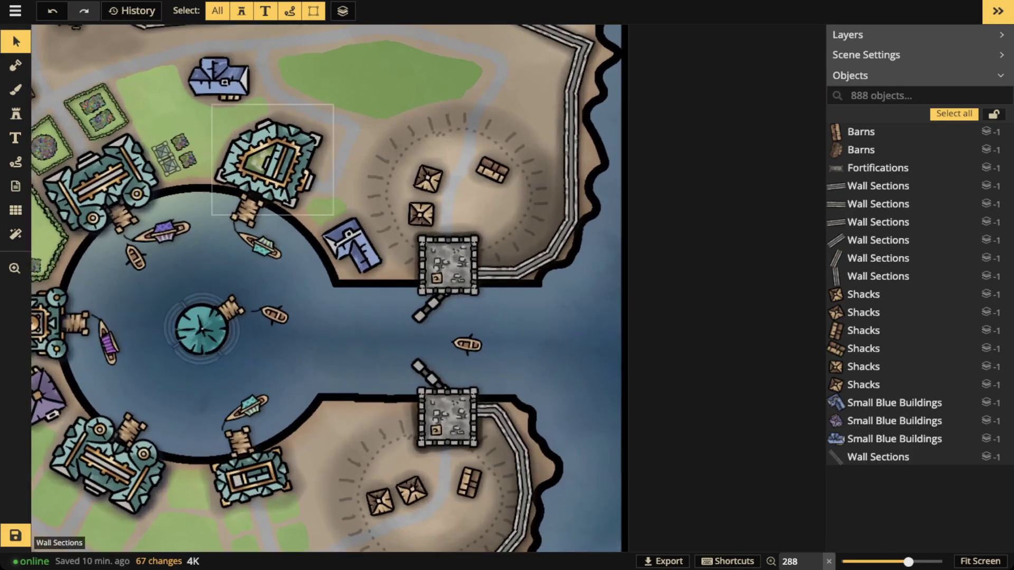
left_click(15, 90)
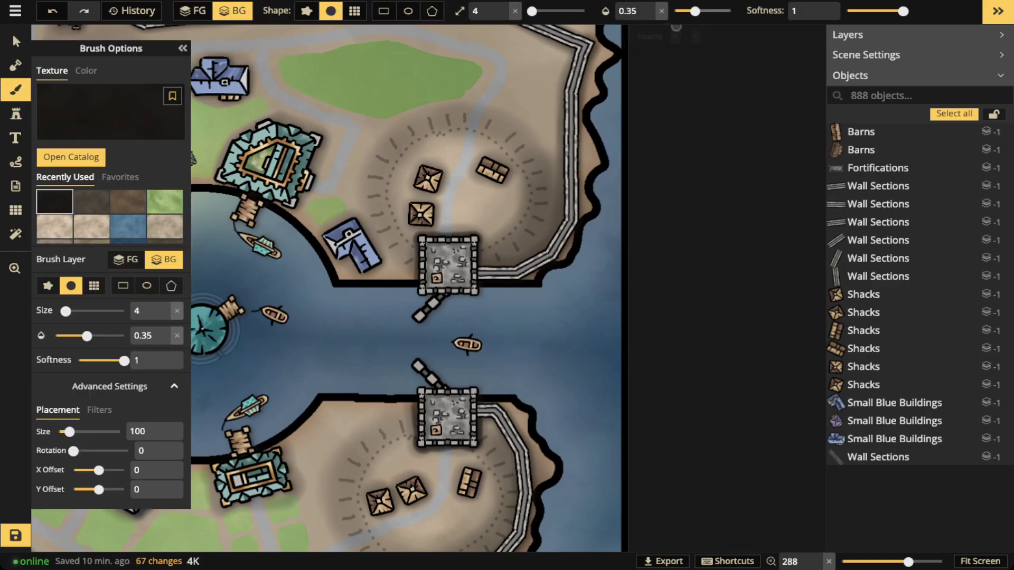
left_click_drag(532, 12, 536, 11)
key("e")
key("e")
key("e")
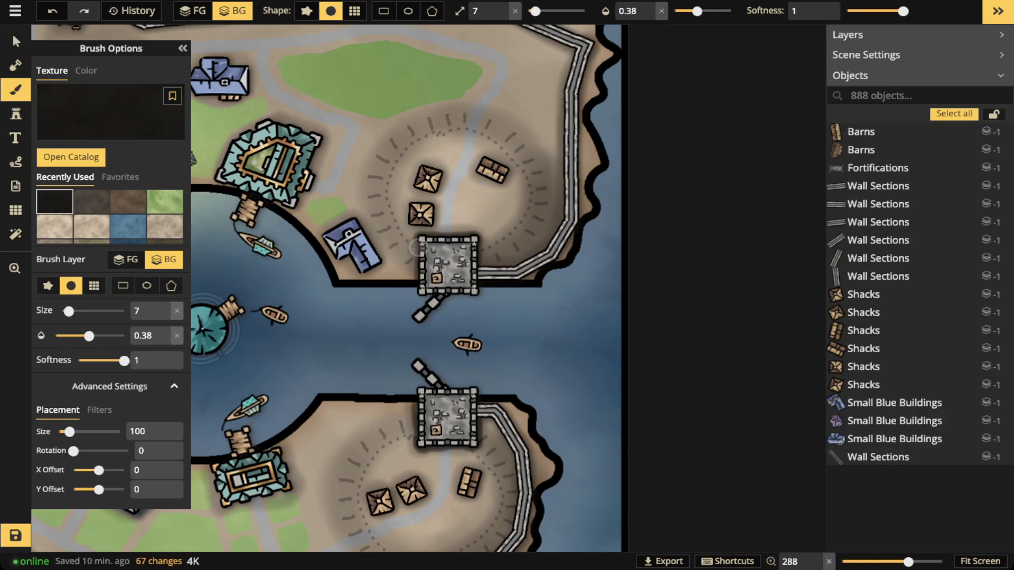
mouse_move(411, 239)
left_mouse_down()
mouse_move(484, 233)
mouse_move(482, 260)
left_mouse_up()
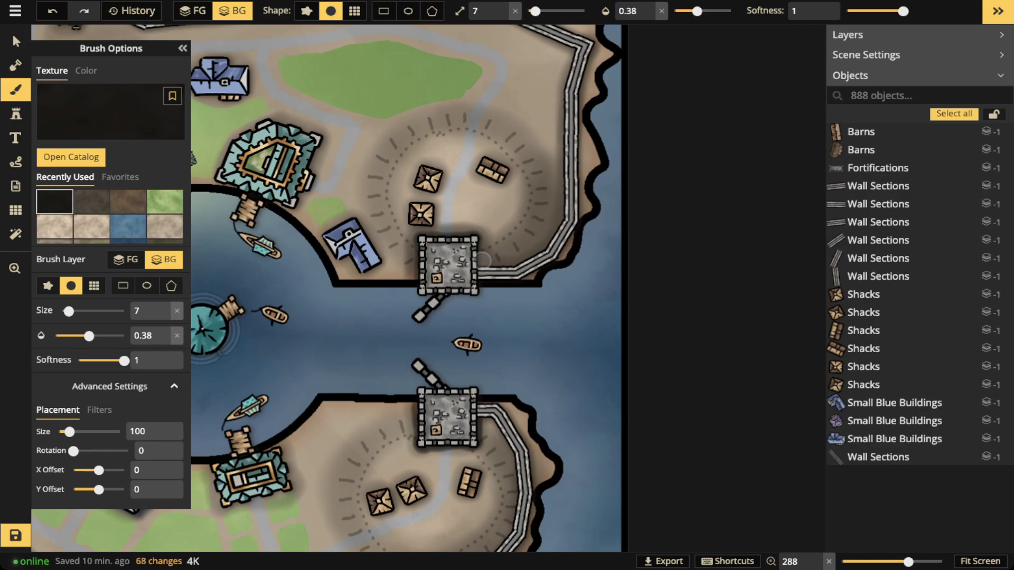
scroll(400, 196, "down", 5)
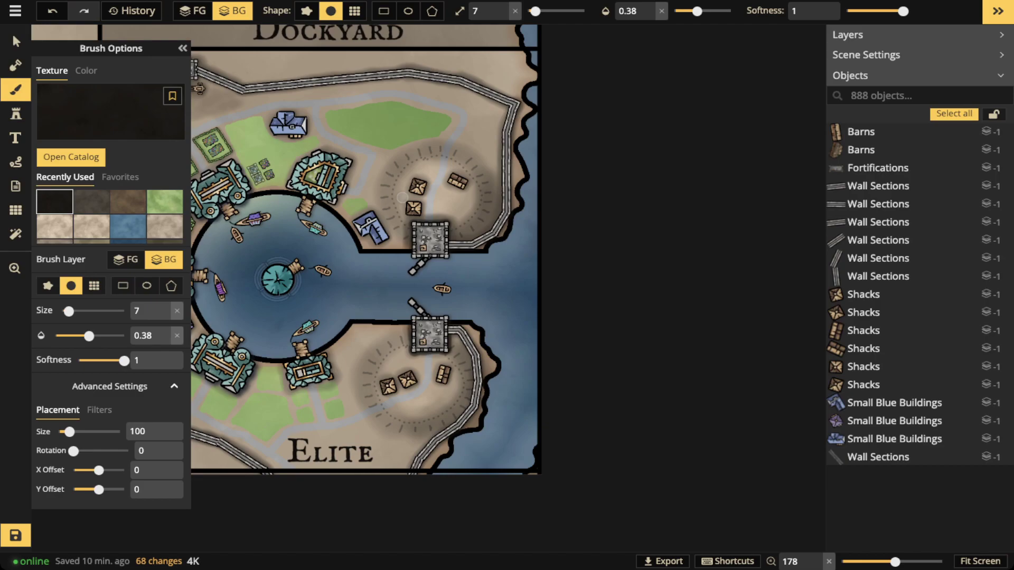
key("ctrl+z")
Try short dark strokes beside the northern tower's eastern edge near the wall, and undo them.
scroll(436, 240, "up", 6)
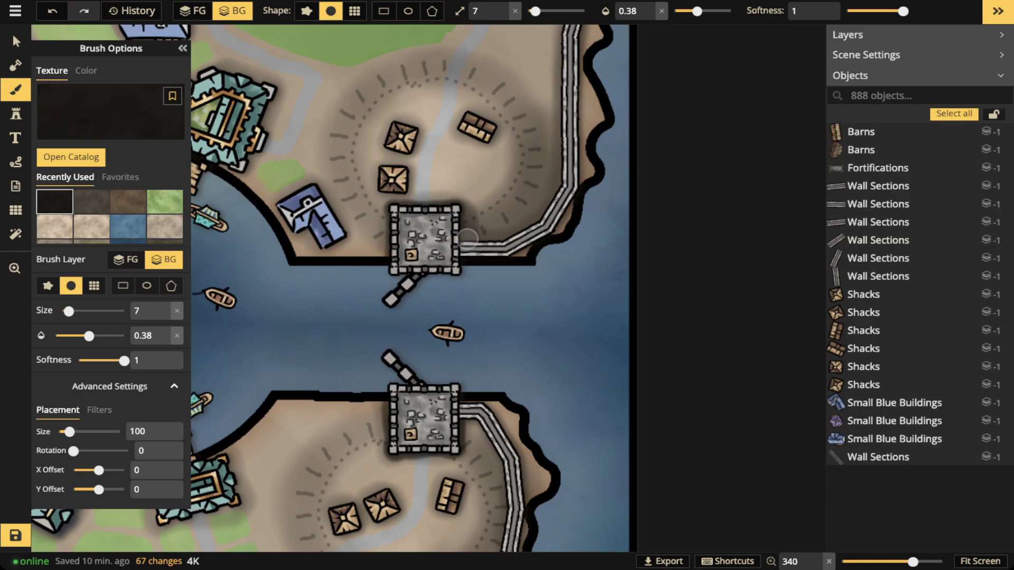
mouse_move(459, 240)
left_mouse_down()
mouse_move(463, 219)
mouse_move(466, 238)
left_mouse_up()
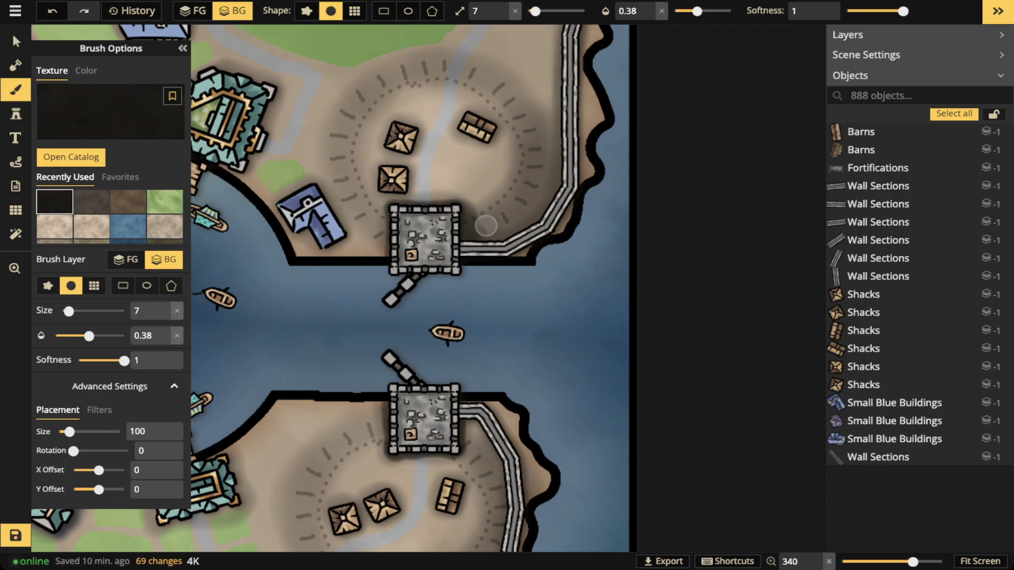
scroll(486, 257, "up", 1)
scroll(481, 253, "up", 4)
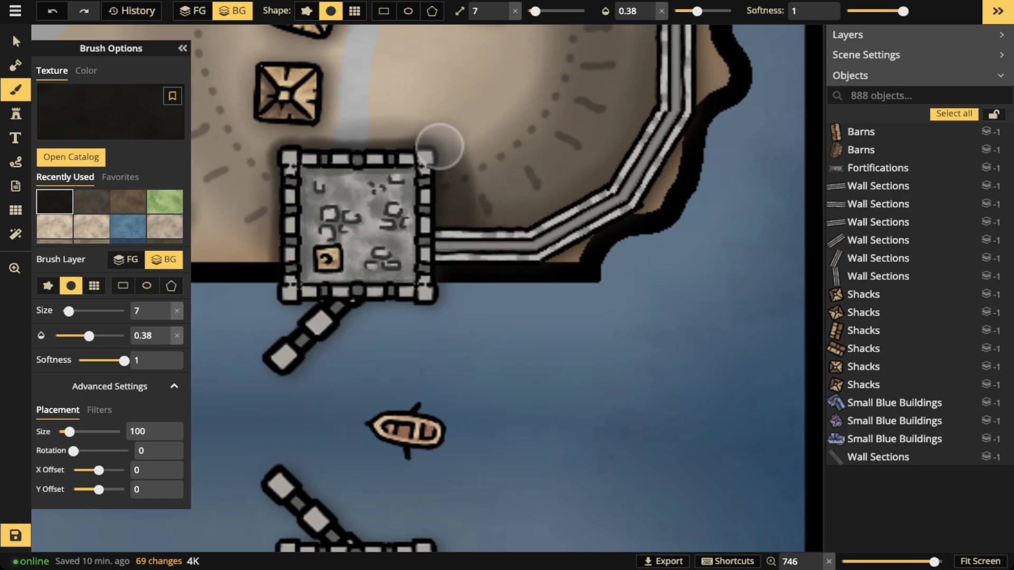
key("ctrl+z")
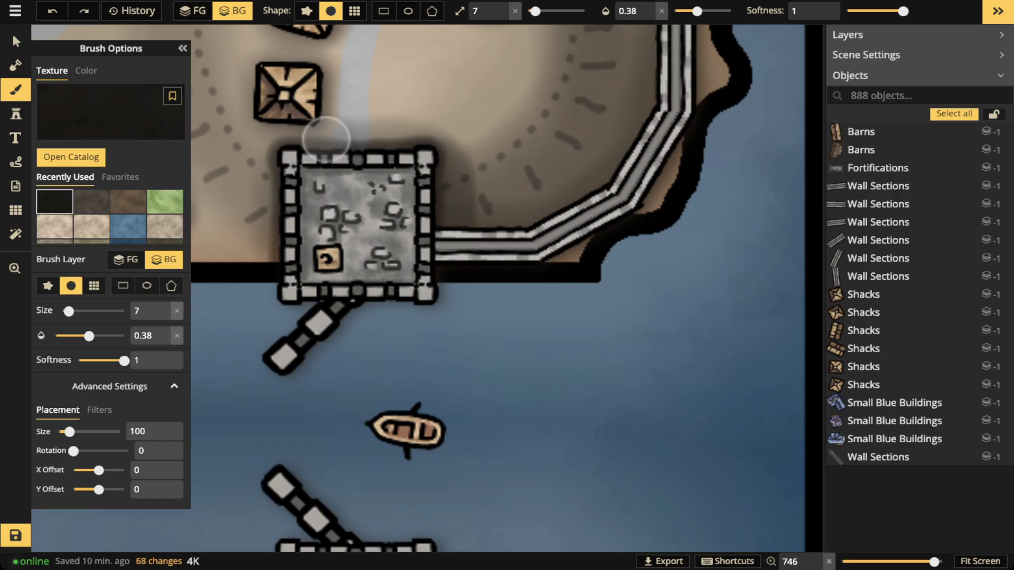
key("ctrl+z")
Set the path colour to black, enable blur, and draw a test path on the water southeast of the northern tower.
left_click(15, 162)
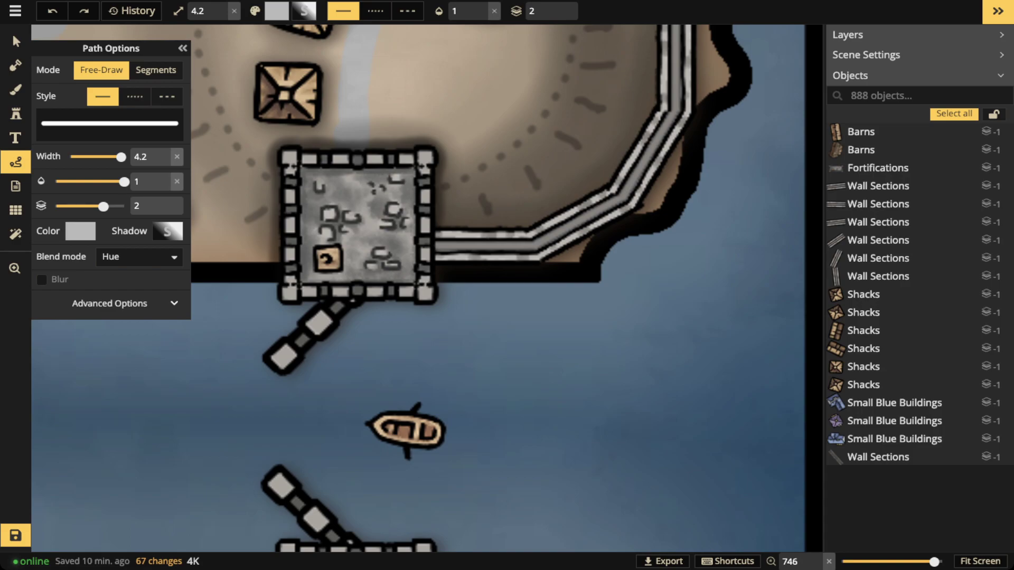
left_click(15, 41)
scroll(275, 205, "down", 2)
scroll(338, 311, "down", 3)
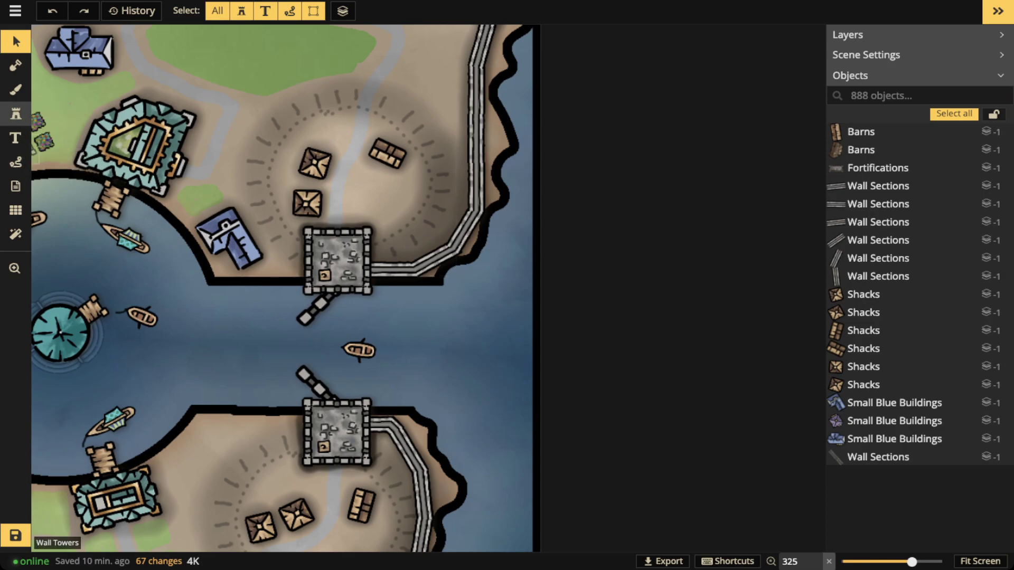
left_click(15, 162)
left_click(81, 230)
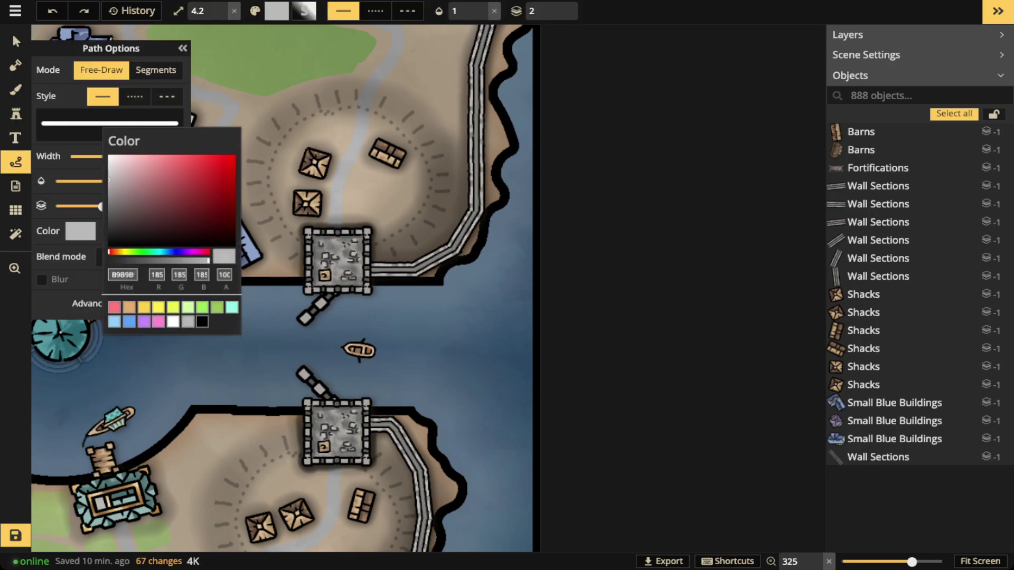
left_click(201, 319)
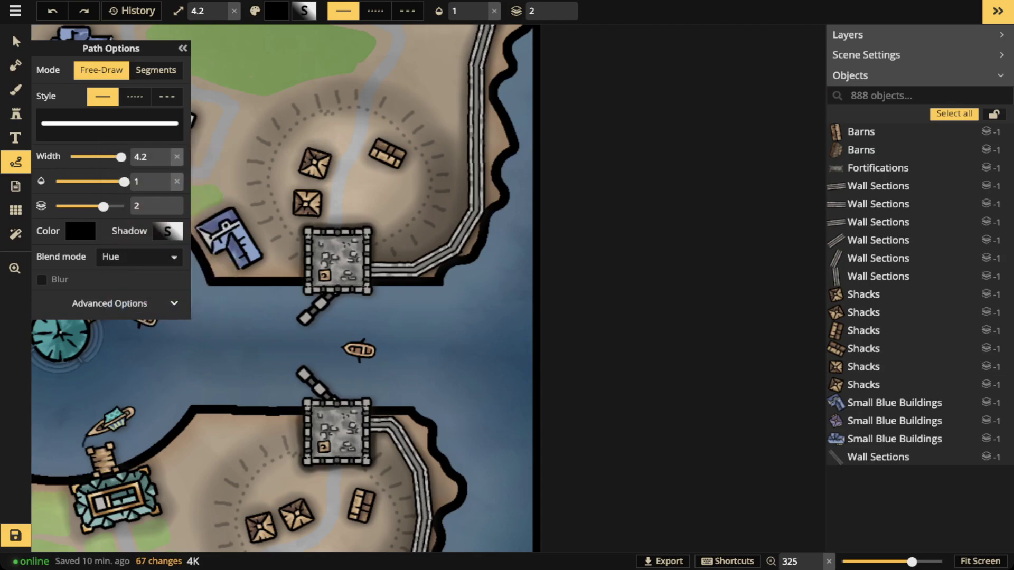
scroll(353, 247, "up", 3)
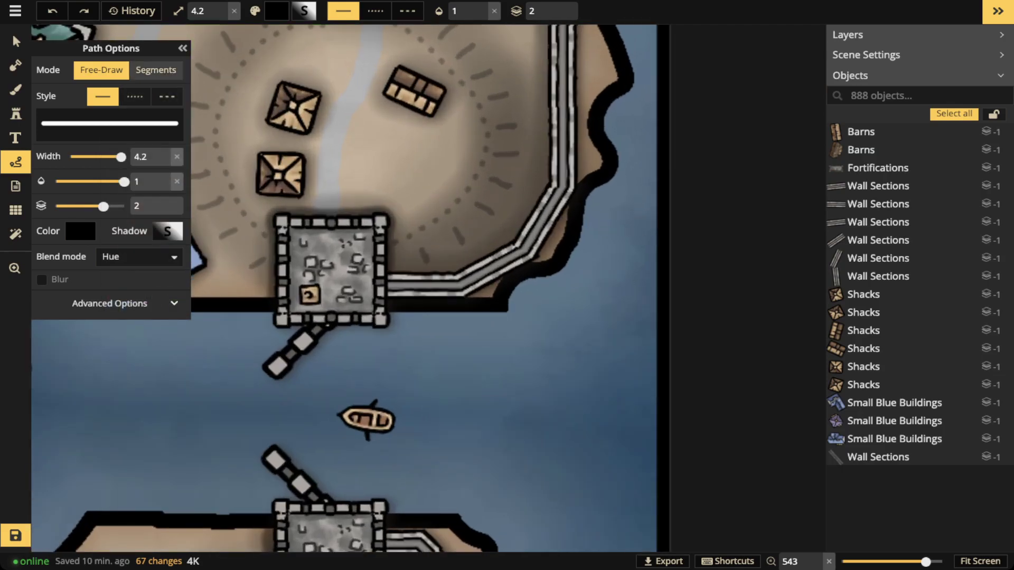
left_click(41, 280)
left_click_drag(486, 366, 557, 331)
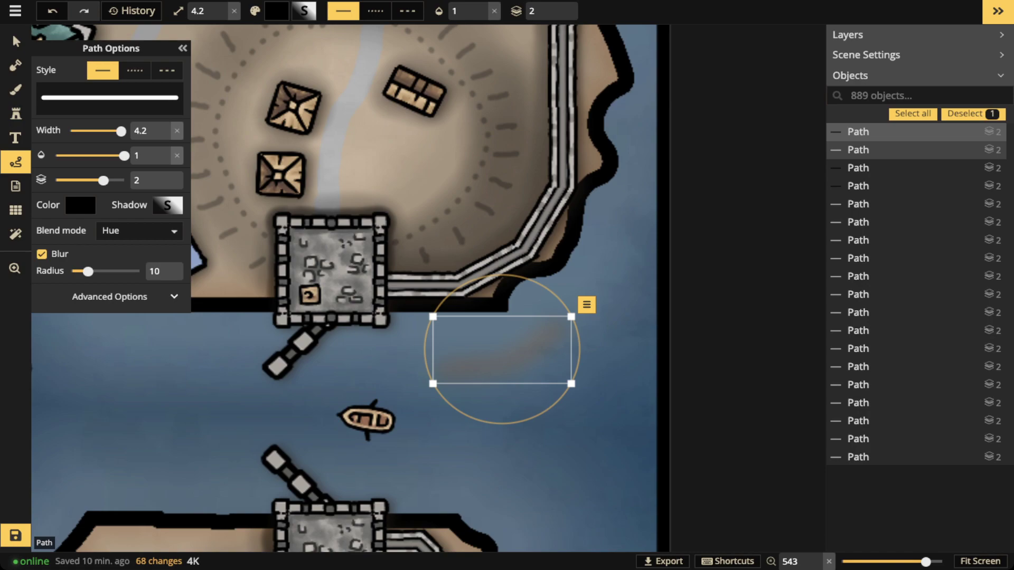
Set the test path's blend mode to Normal and its opacity to 0.4.
left_click(138, 231)
scroll(106, 290, "up", 2)
left_click(103, 270)
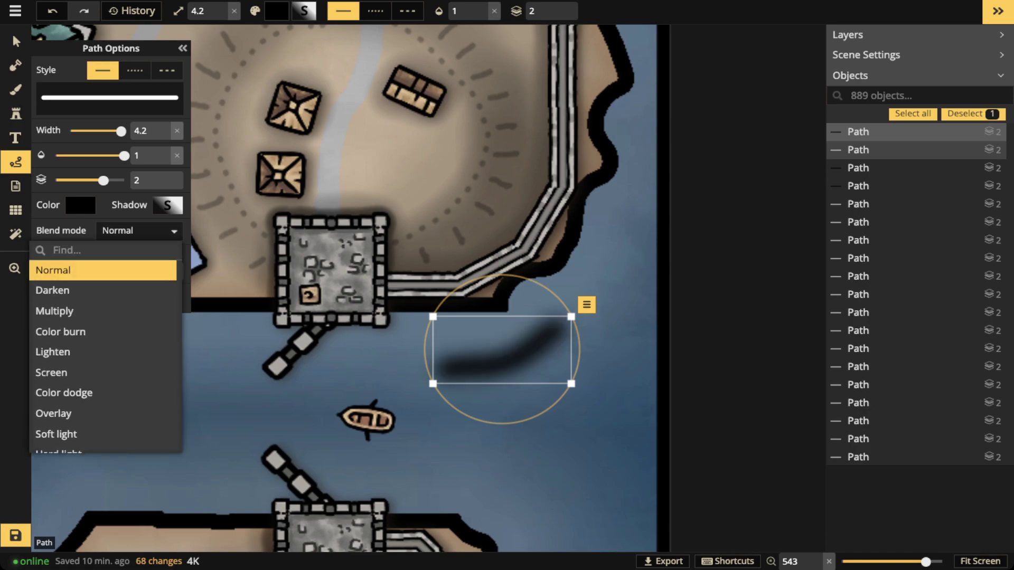
left_click_drag(124, 156, 90, 156)
key("Escape")
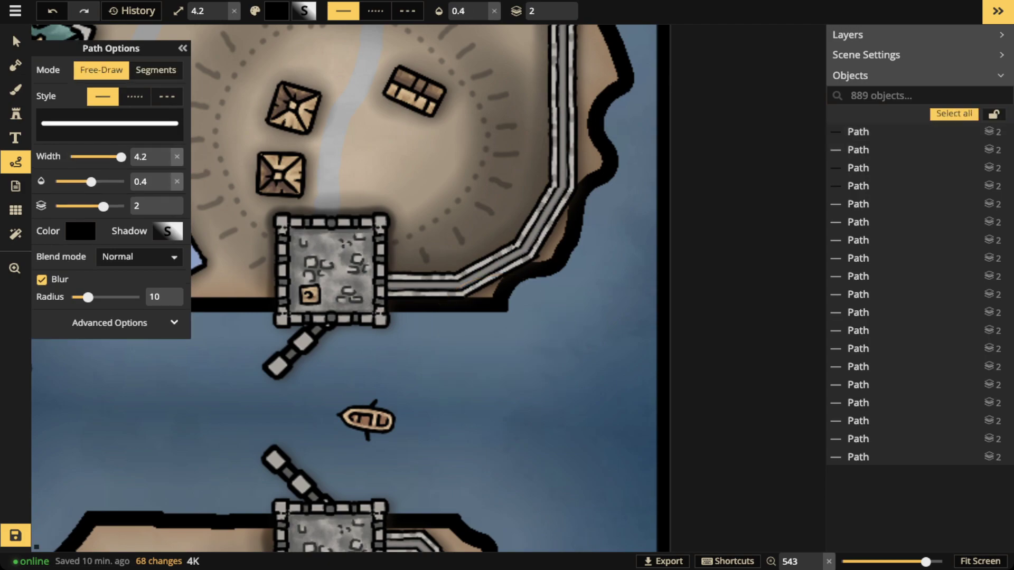
Set the path layer to 4 and draw a blurred shadow stroke from the northern tower's eastern edge along the adjoining wall.
left_click(569, 8)
left_click(559, 8)
mouse_move(390, 247)
left_mouse_down()
mouse_move(394, 276)
mouse_move(413, 276)
left_mouse_up()
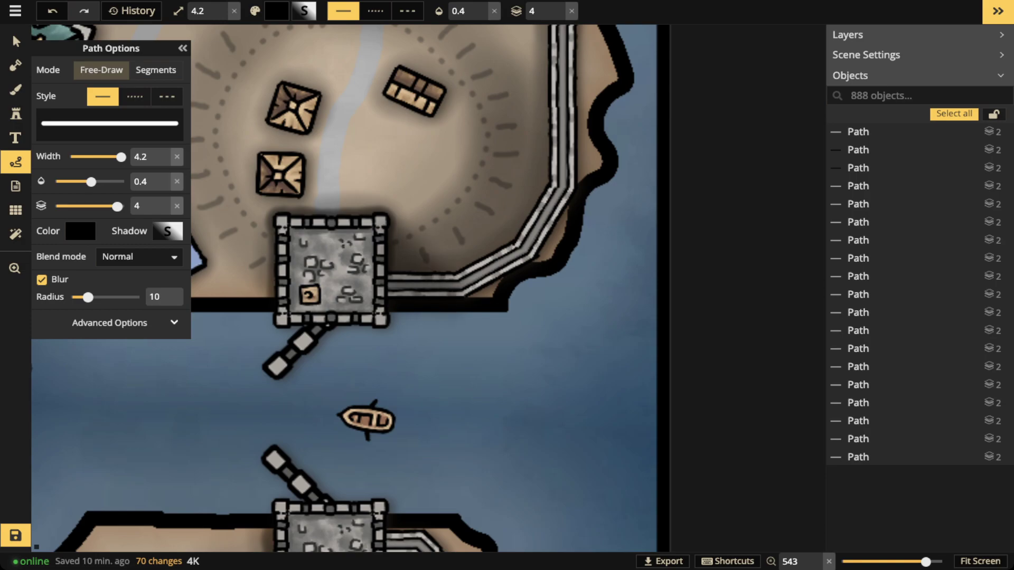
left_click_drag(400, 239, 452, 282)
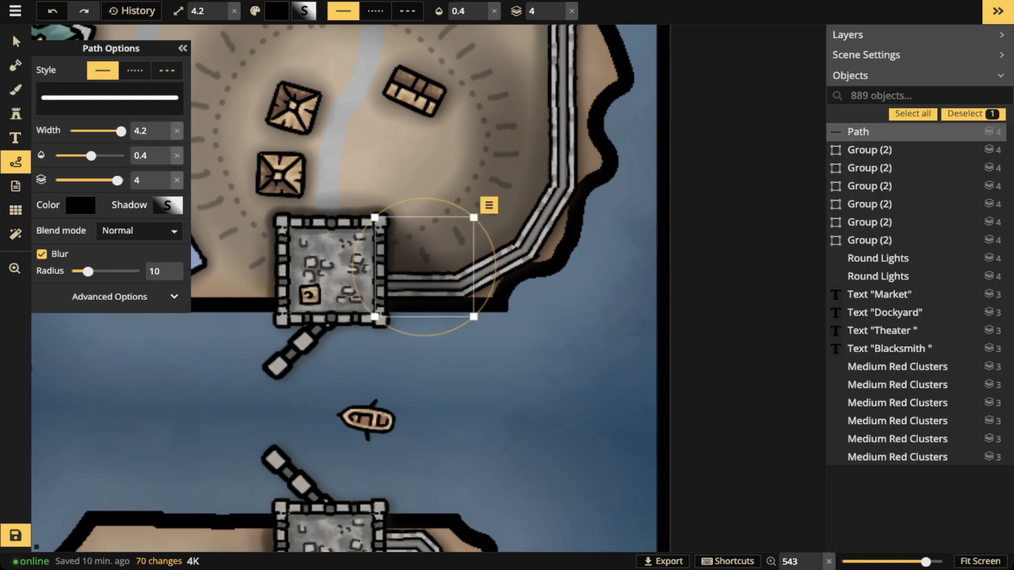
Deepen the shadow in the corner between the northern tower and the wall with short blurred paths, undoing one misplaced stroke.
key("Escape")
mouse_move(390, 240)
left_mouse_down()
mouse_move(406, 267)
mouse_move(391, 250)
mouse_move(394, 285)
mouse_move(429, 287)
left_mouse_up()
key("Escape")
key("ctrl+z")
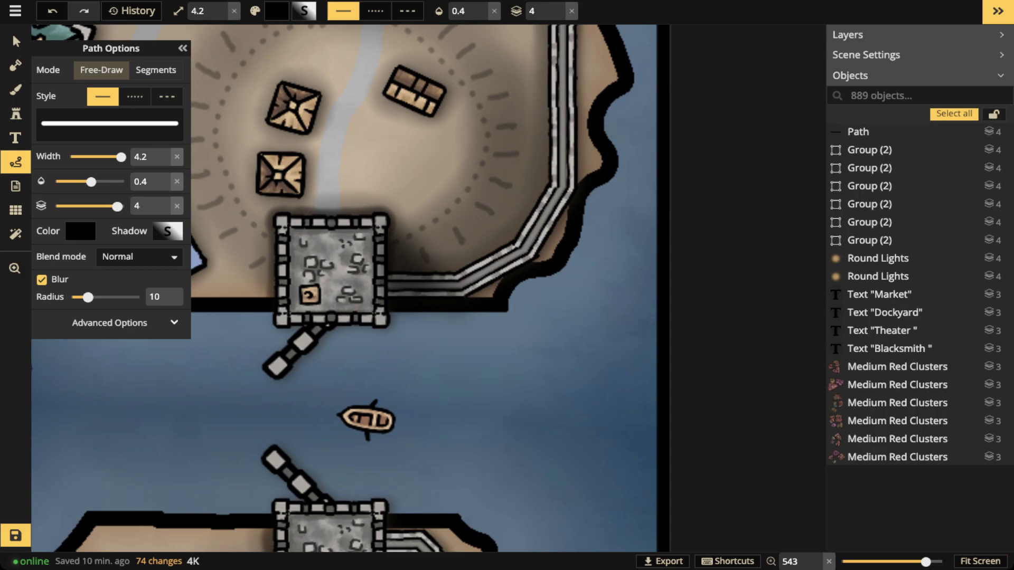
left_click_drag(397, 280, 394, 284)
key("Escape")
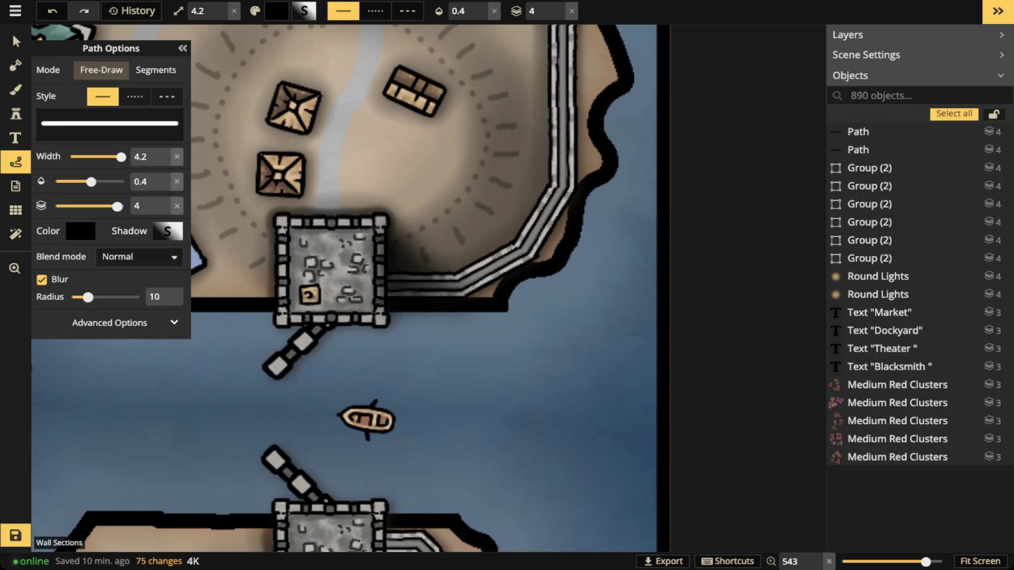
left_click_drag(396, 259, 397, 270)
scroll(446, 127, "down", 4)
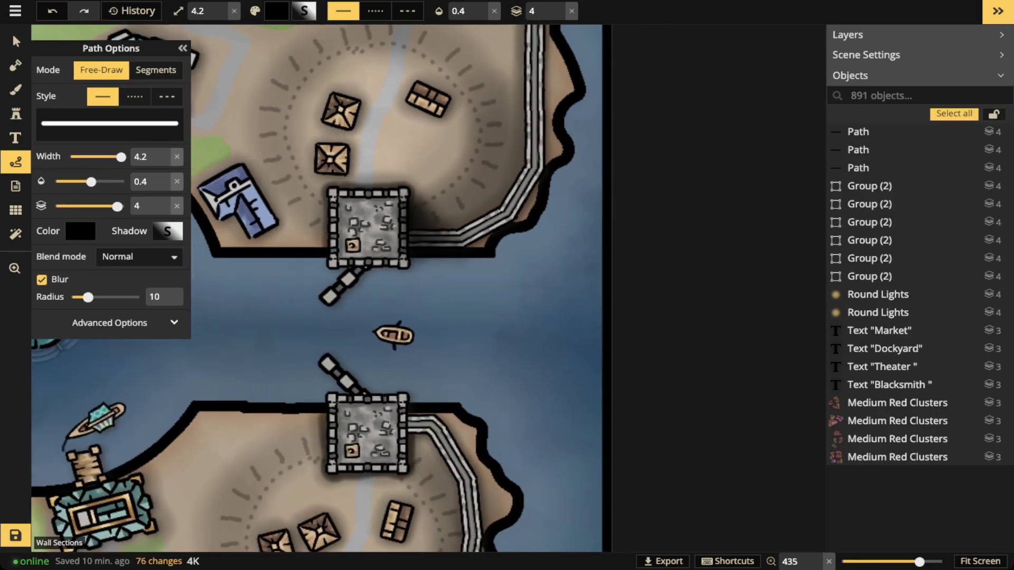
scroll(721, 327, "down", 3)
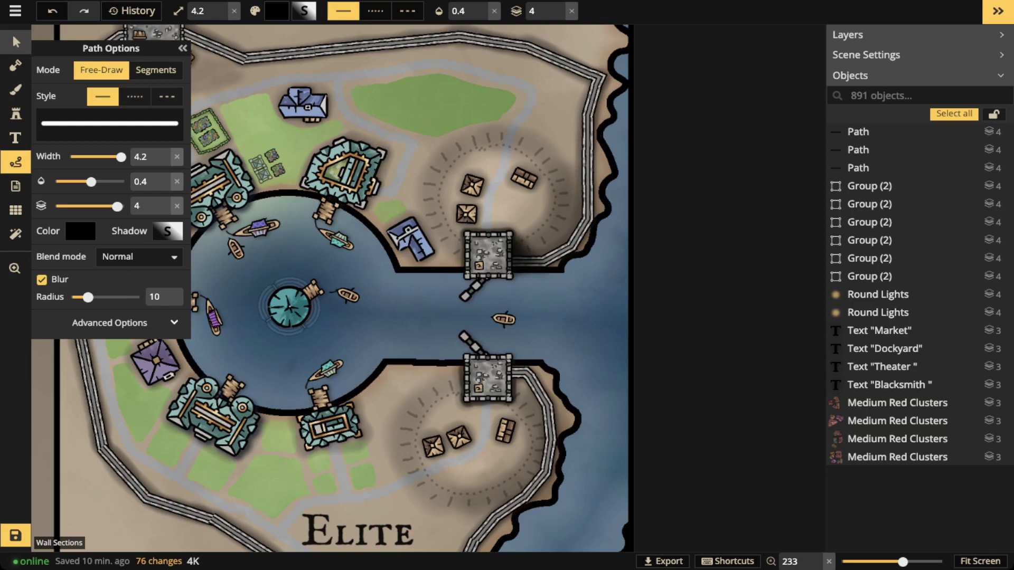
Delete the three blurred shadow paths beside the northern channel tower.
left_click(16, 41)
scroll(510, 268, "up", 2)
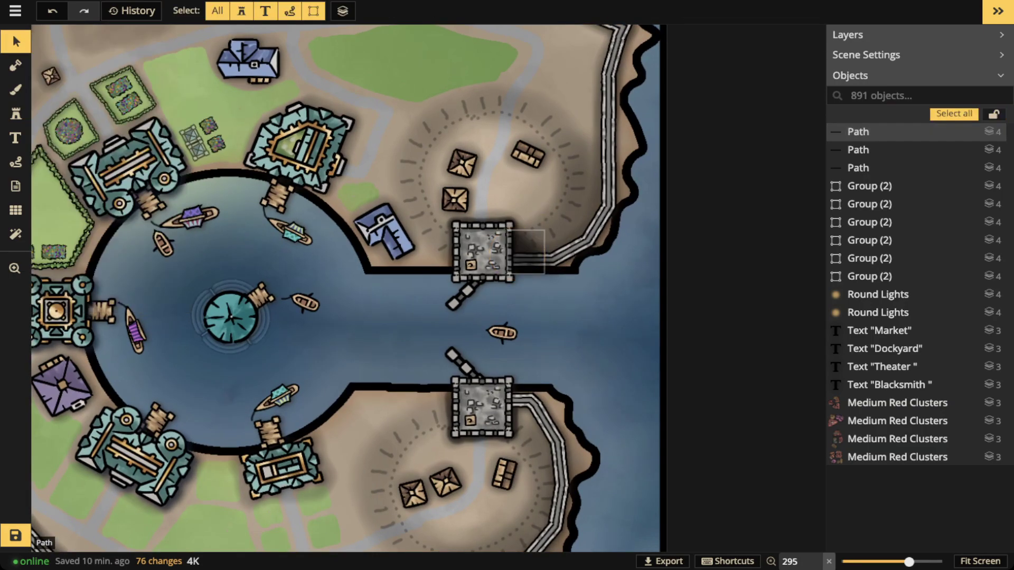
left_click(528, 248)
key("Delete")
left_click(529, 249)
key("Delete")
left_click(530, 249)
key("Delete")
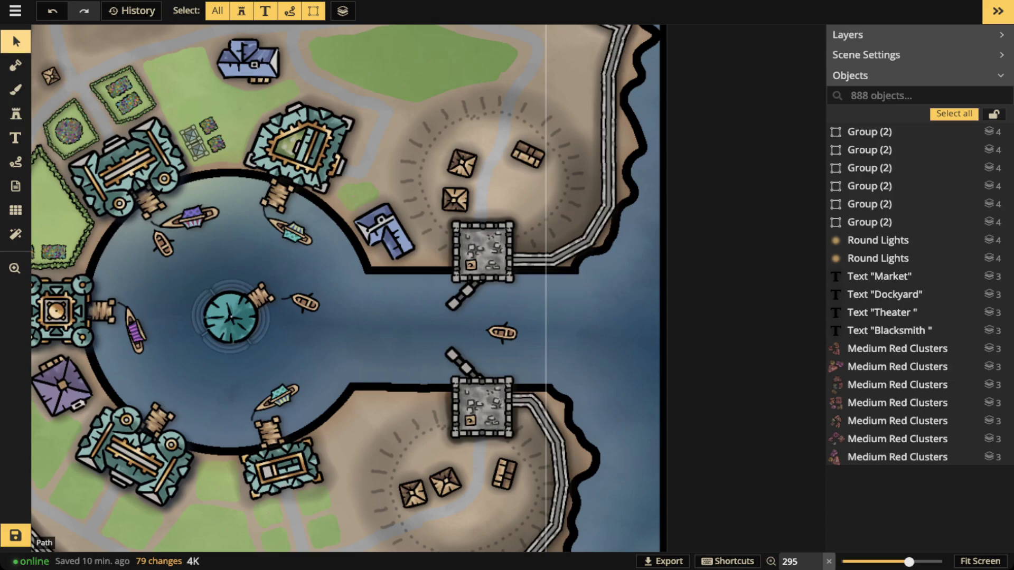
Save the map with the whole Elite district in view.
scroll(544, 230, "down", 5)
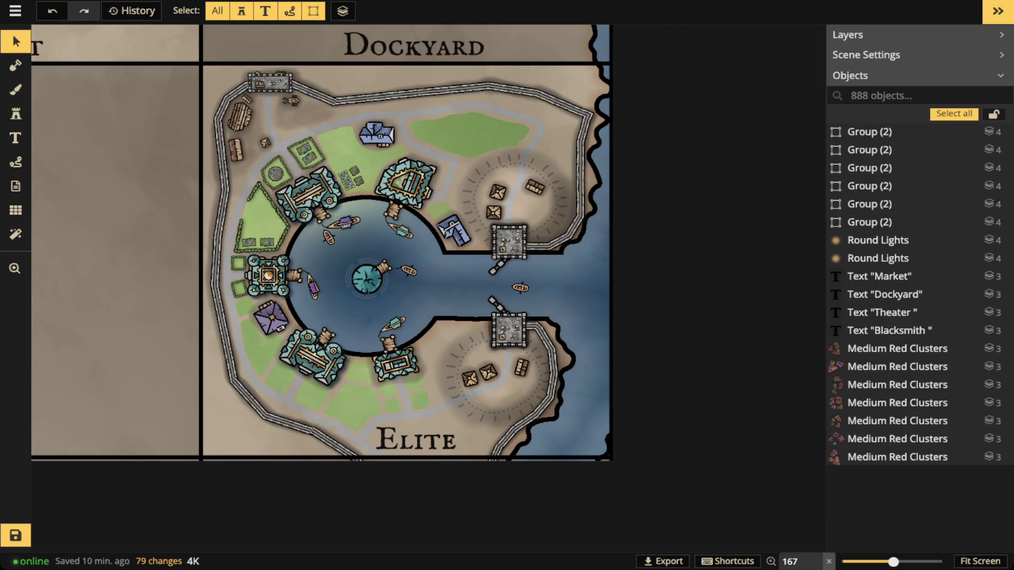
left_click(15, 536)
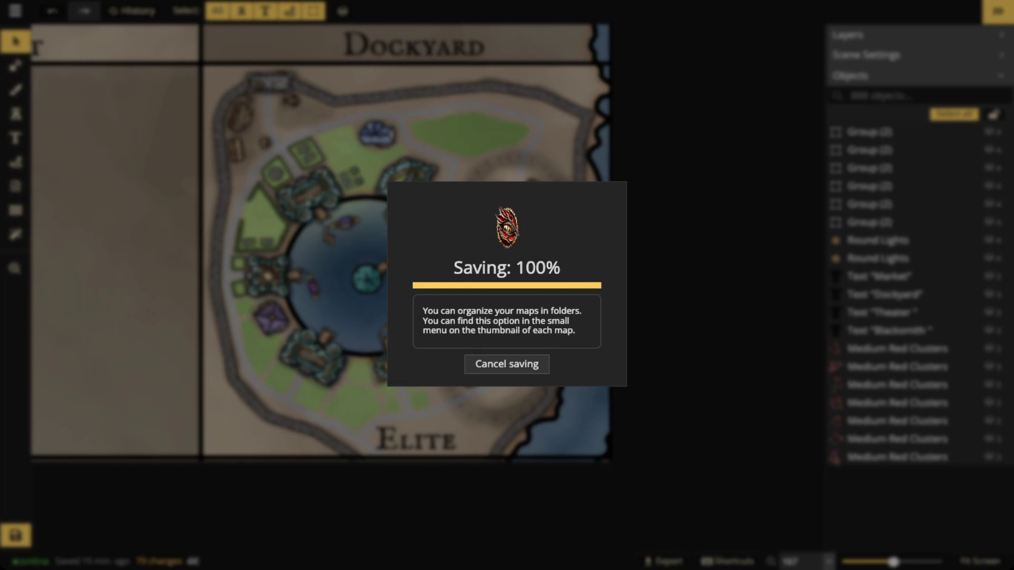
Examine the Elite district's buildings, walls and harbour, including the teal noble building north of the basin.
scroll(406, 257, "up", 3)
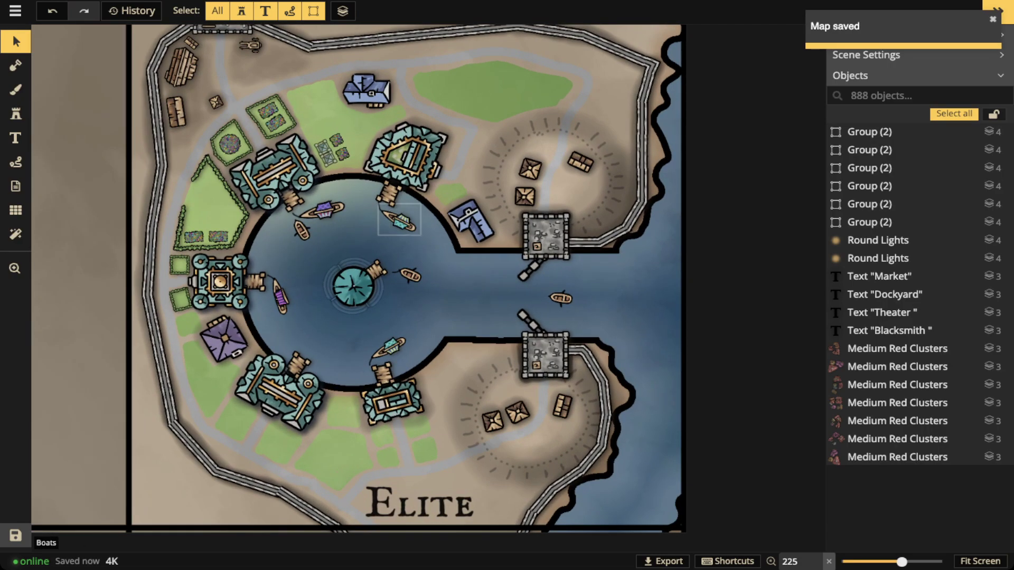
left_click_drag(407, 164, 417, 250)
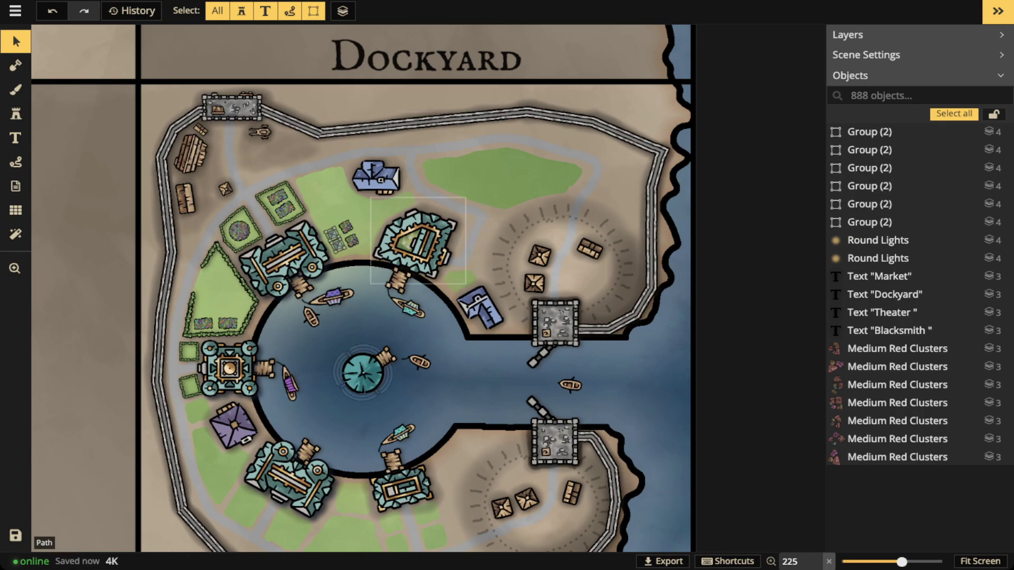
left_click(417, 241)
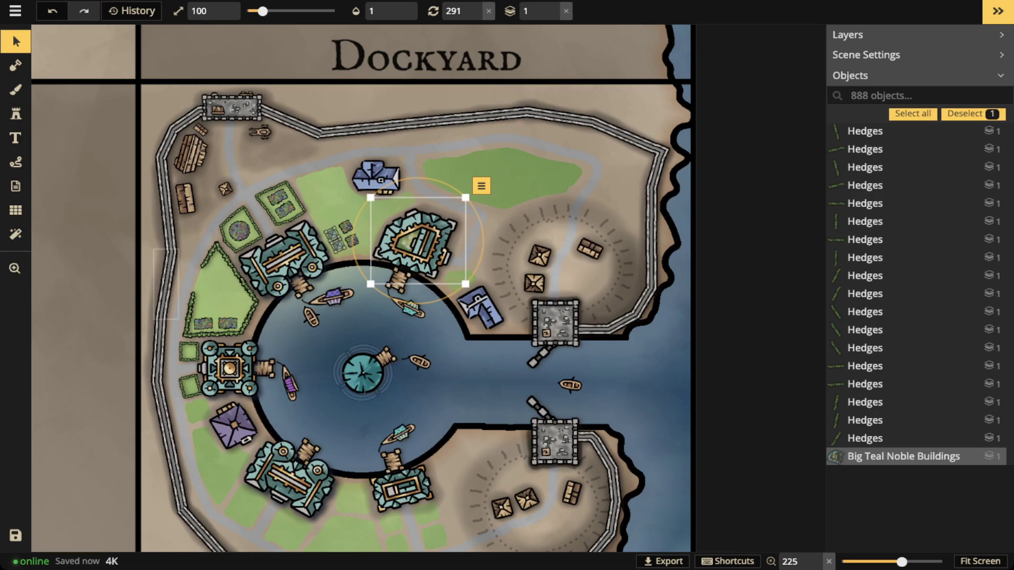
left_click(15, 162)
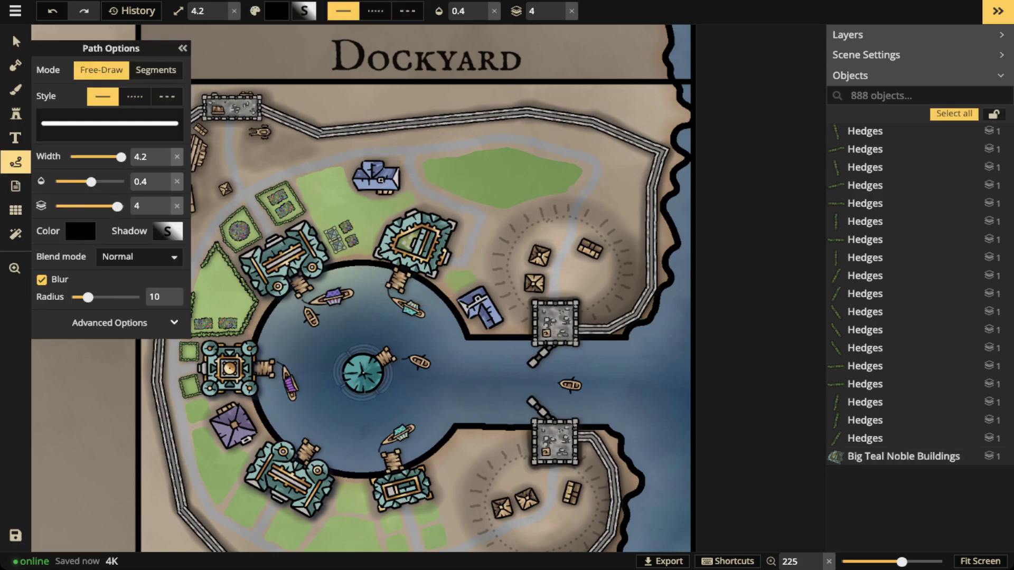
left_click(16, 41)
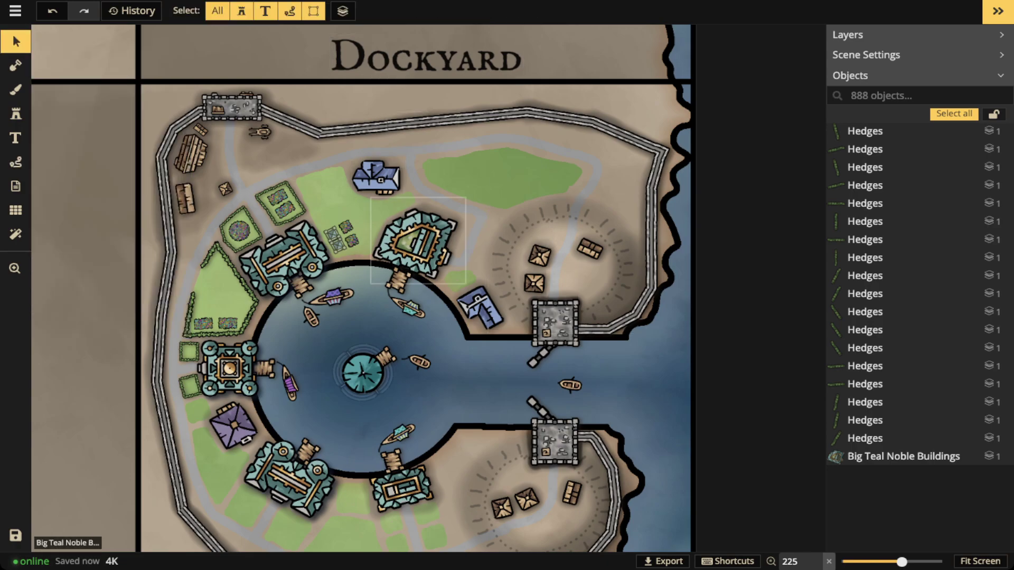
scroll(374, 254, "up", 4)
scroll(375, 254, "down", 4)
key("space")
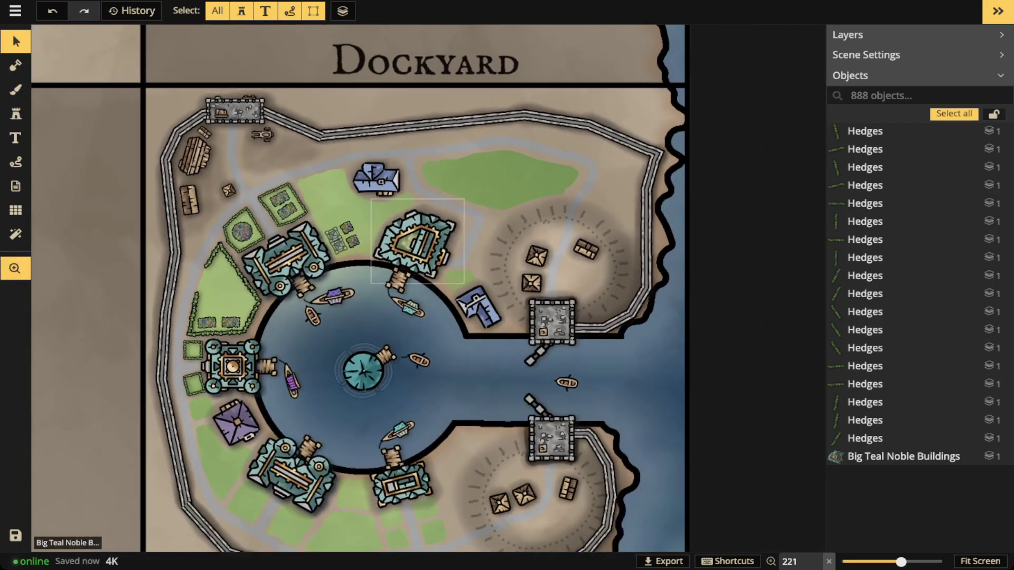
left_click_drag(375, 255, 388, 154)
scroll(438, 409, "down", 3)
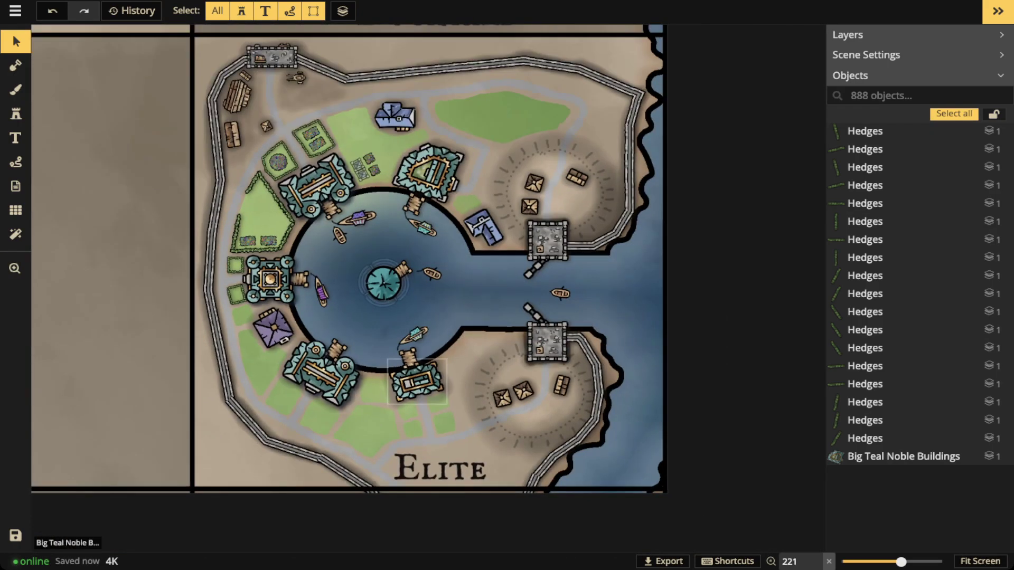
Examine the finished Elite district alongside the neighbouring Dockyard, Market, Park, Parliament and Theater tiles.
left_click_drag(420, 347, 425, 381)
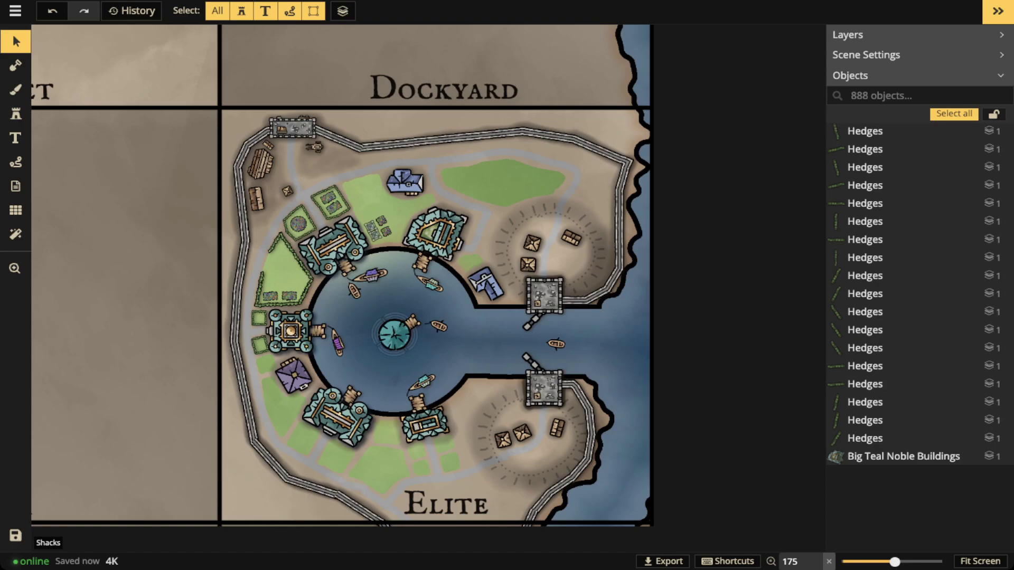
scroll(394, 358, "down", 2)
key("space")
left_click_drag(394, 359, 416, 307)
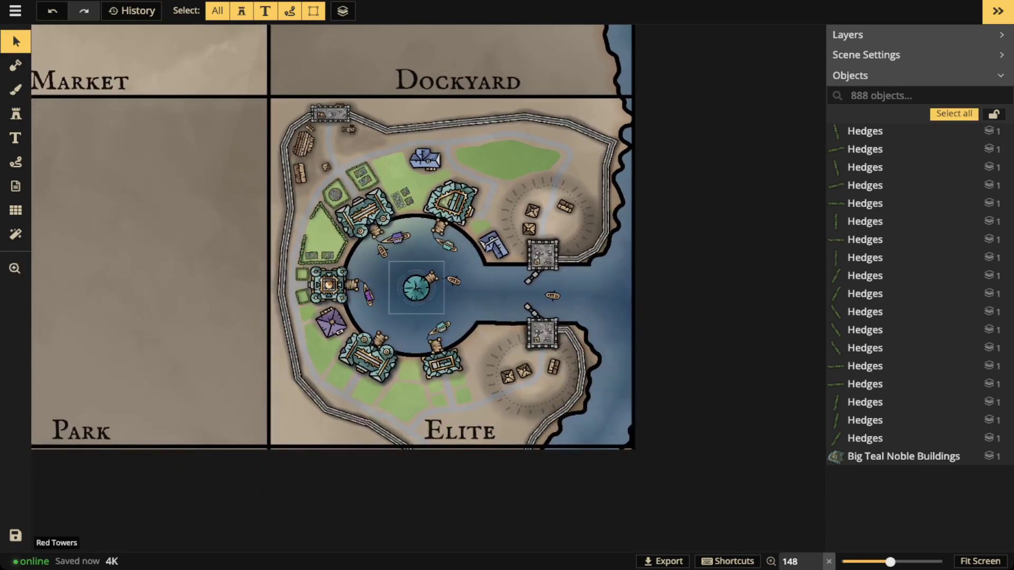
scroll(398, 236, "down", 4)
key("space")
left_click_drag(398, 235, 532, 380)
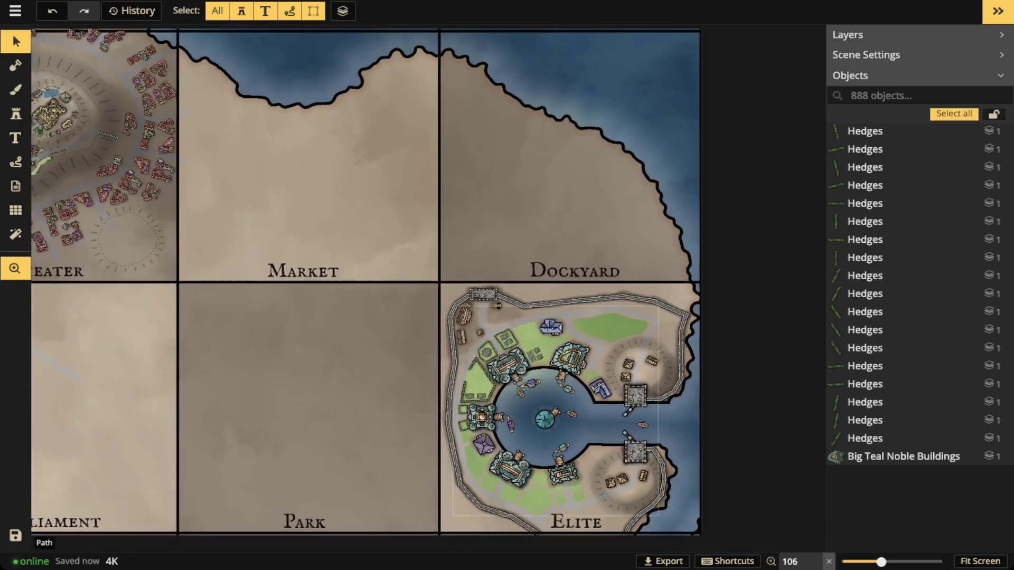
scroll(515, 343, "down", 3)
scroll(399, 235, "down", 2)
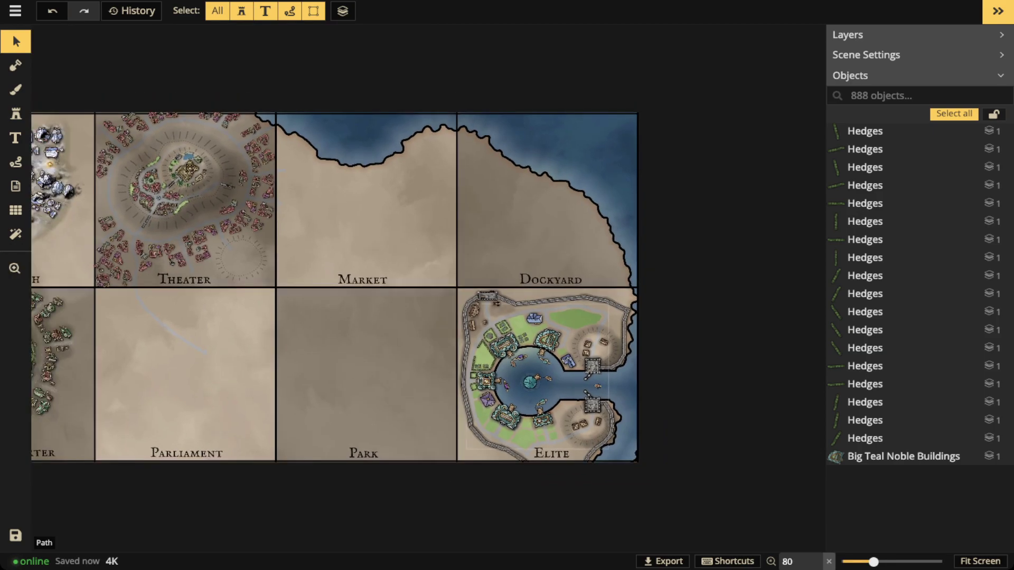
scroll(340, 287, "down", 1)
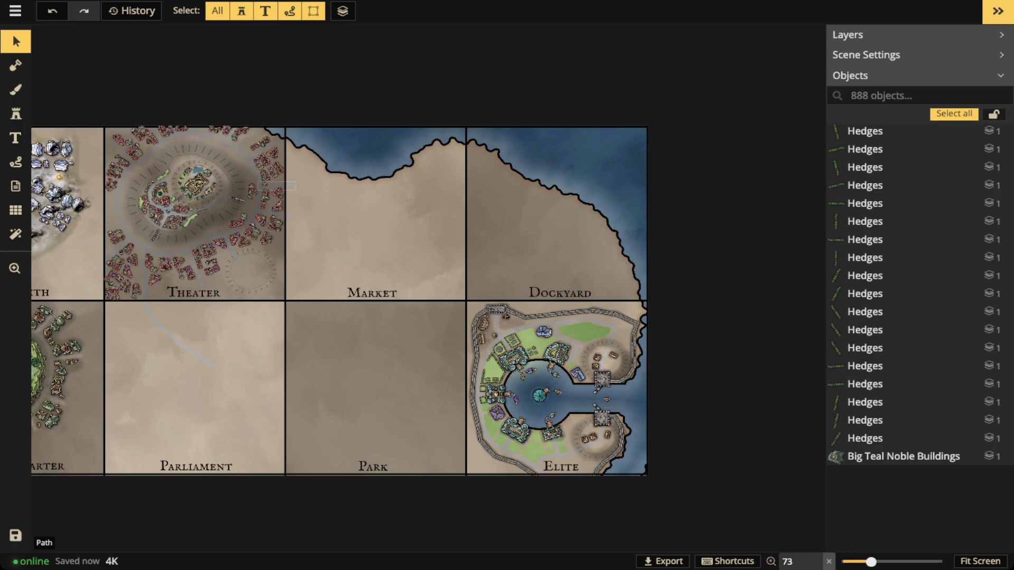
Move the Theater title out of its own district tile into the open land of the neighbouring Market tile.
scroll(311, 256, "up", 5)
key("space")
left_click_drag(237, 275, 394, 274)
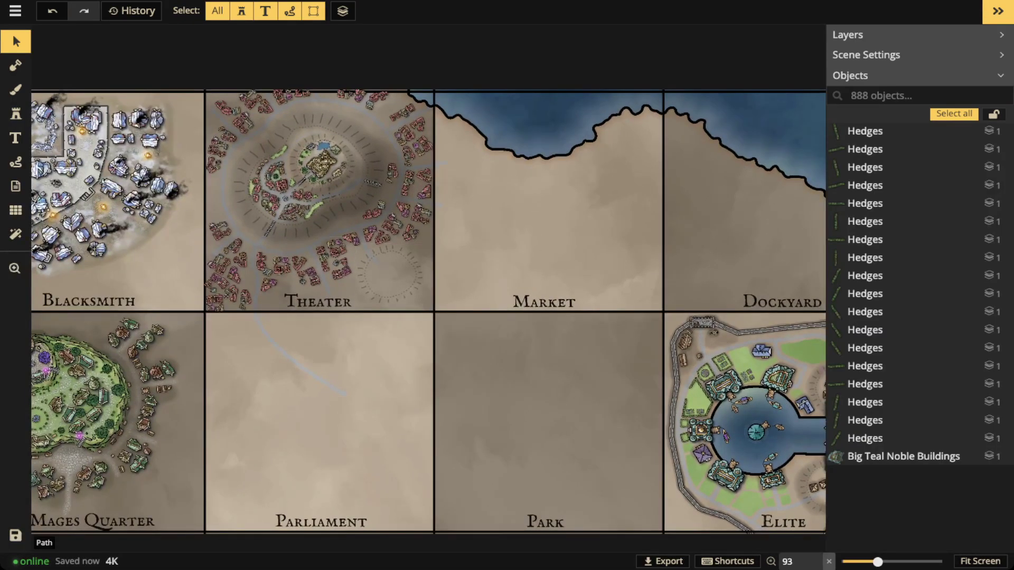
key("space")
left_click_drag(391, 173, 360, 205)
scroll(304, 139, "down", 3)
key("space")
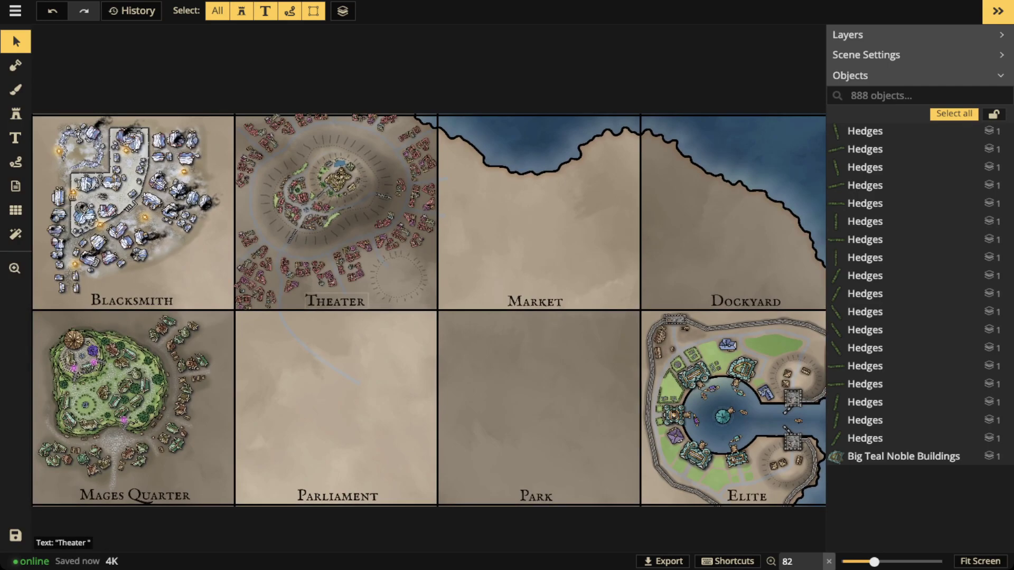
left_click(336, 301)
scroll(341, 303, "up", 4)
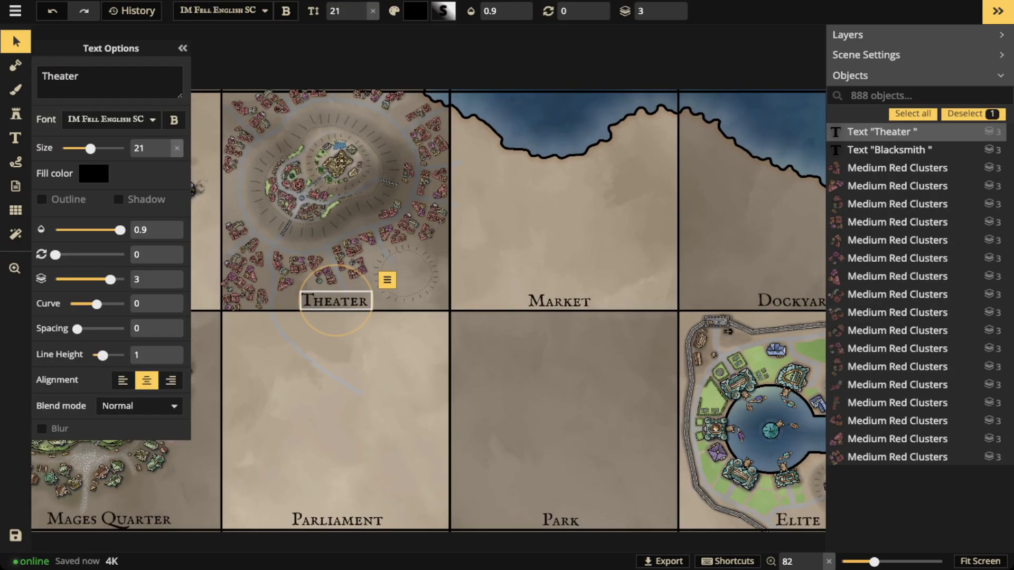
left_click_drag(354, 308, 606, 231)
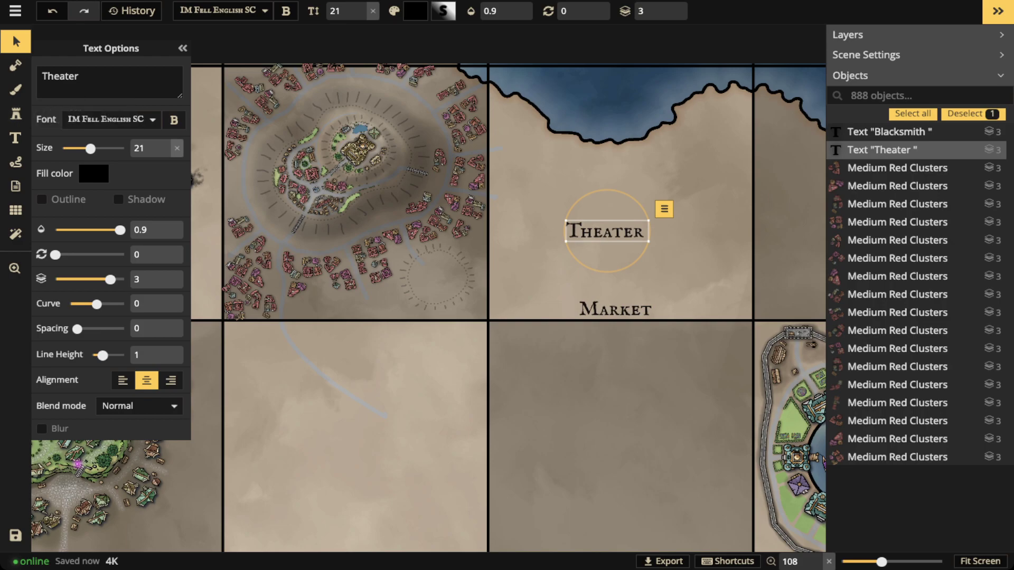
Search the stamp catalog for "banner" and choose the Parchment Banner 2 stamp.
left_click(15, 114)
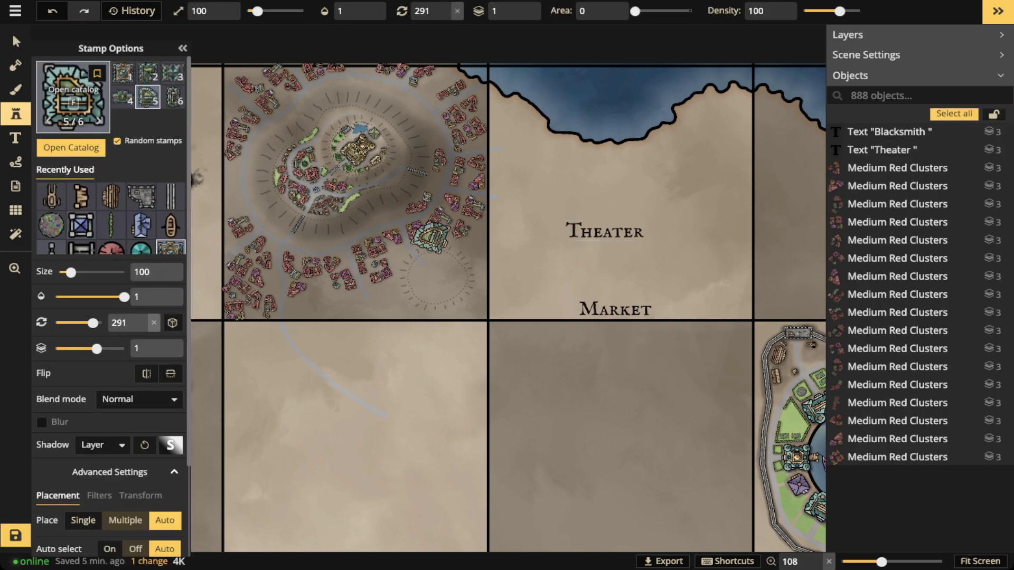
left_click(73, 97)
key("ctrl+a")
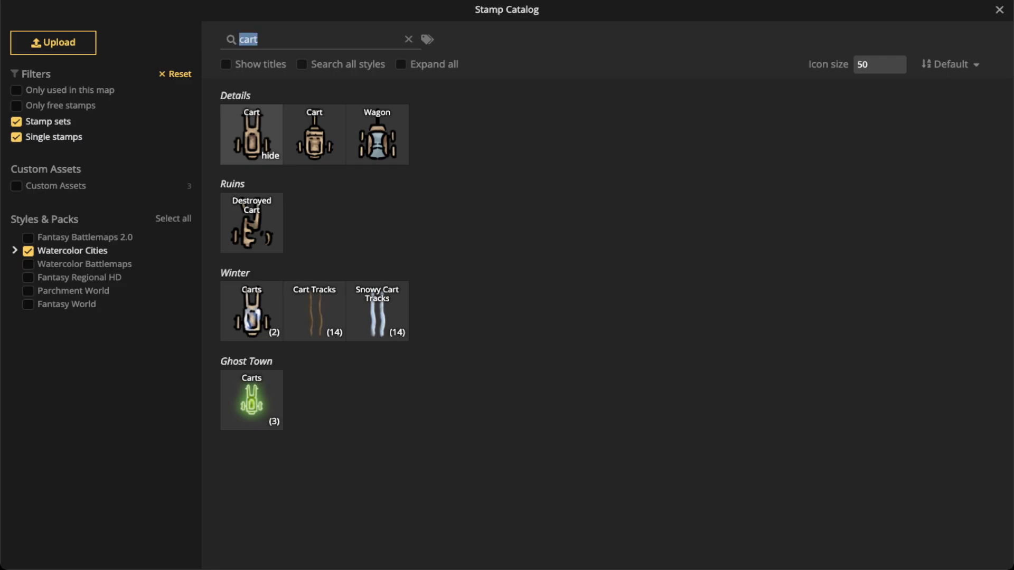
key("BackSpace")
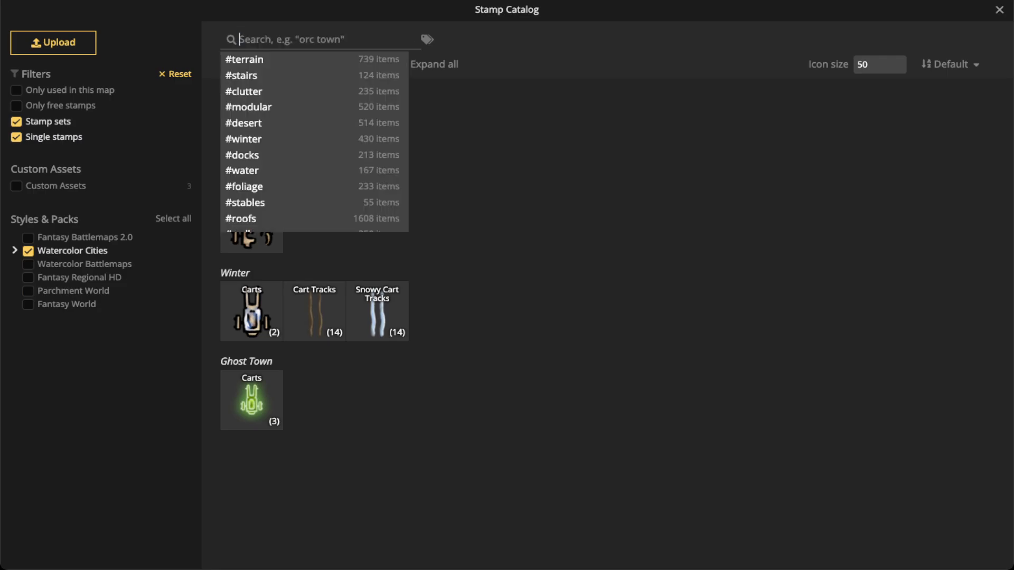
type("banner")
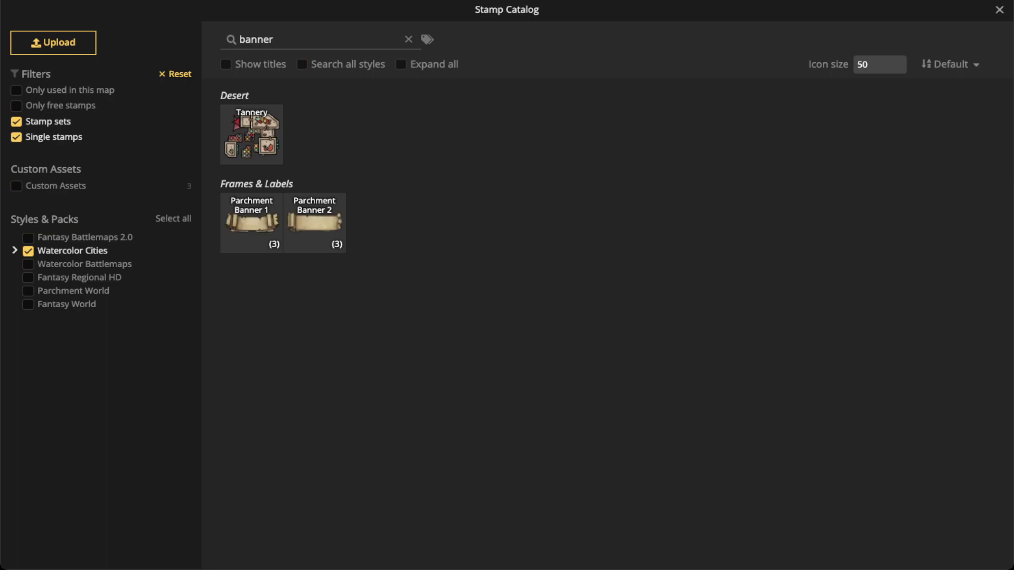
left_click(314, 221)
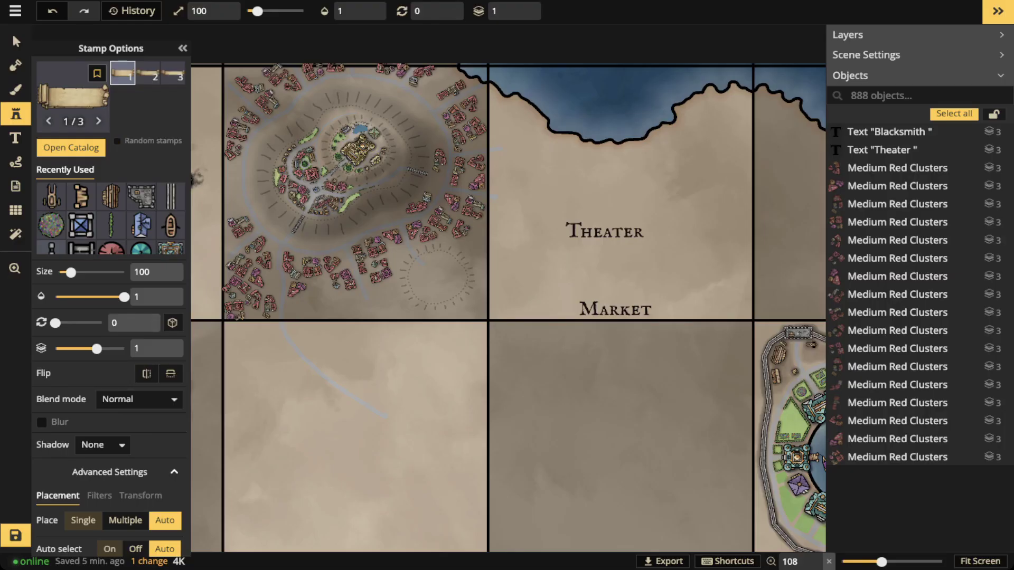
Place the parchment banner stamp at size 70 near the northern edge of the Theater tile.
left_click_drag(351, 138, 433, 160)
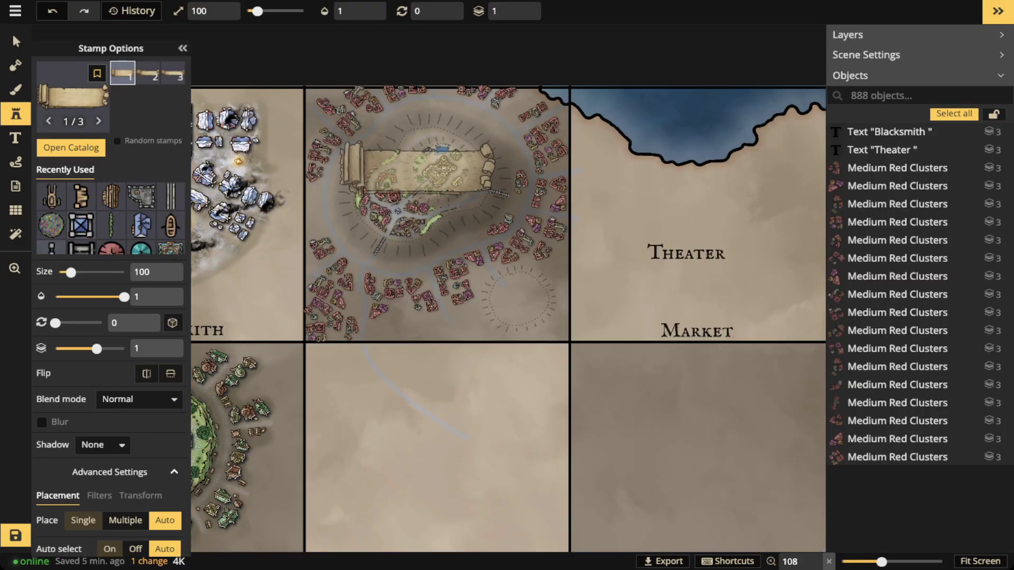
key("bracketleft")
key("bracketleft")
key("bracketleft")
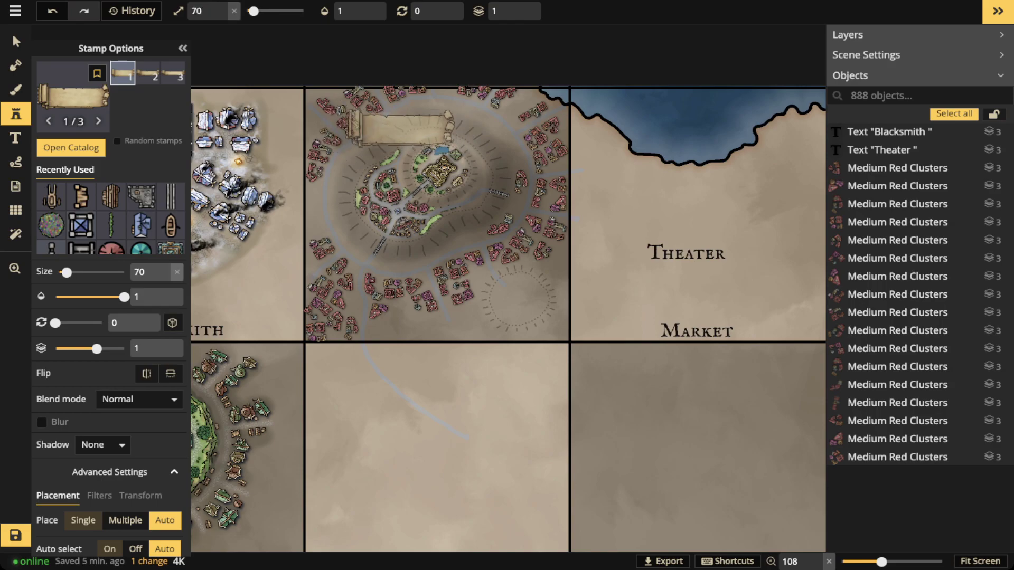
left_click(399, 123)
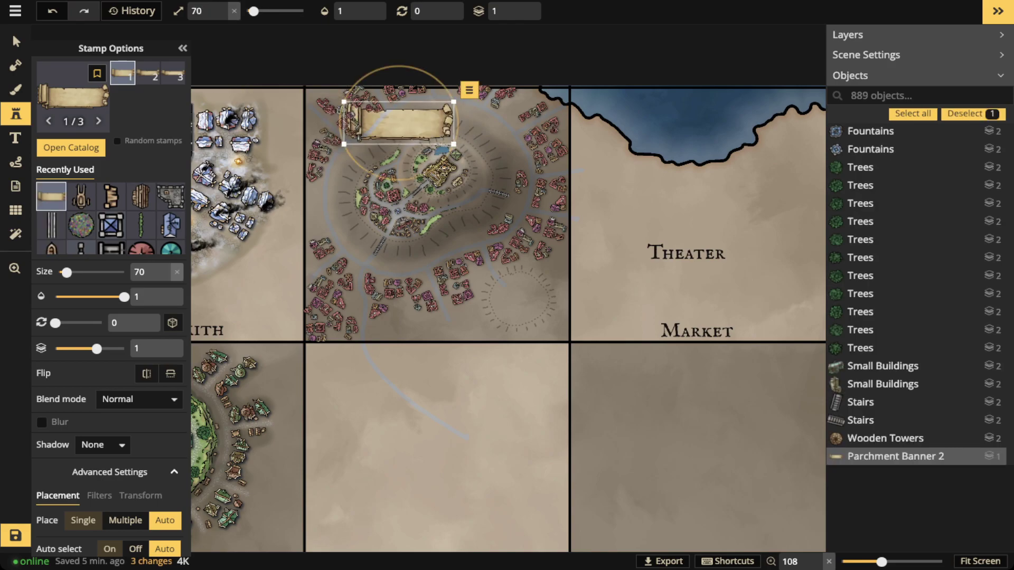
Raise the parchment banner to layer 3 and position it in the northwest corner of the Theater tile.
left_click(15, 41)
left_click(552, 6)
left_click(553, 6)
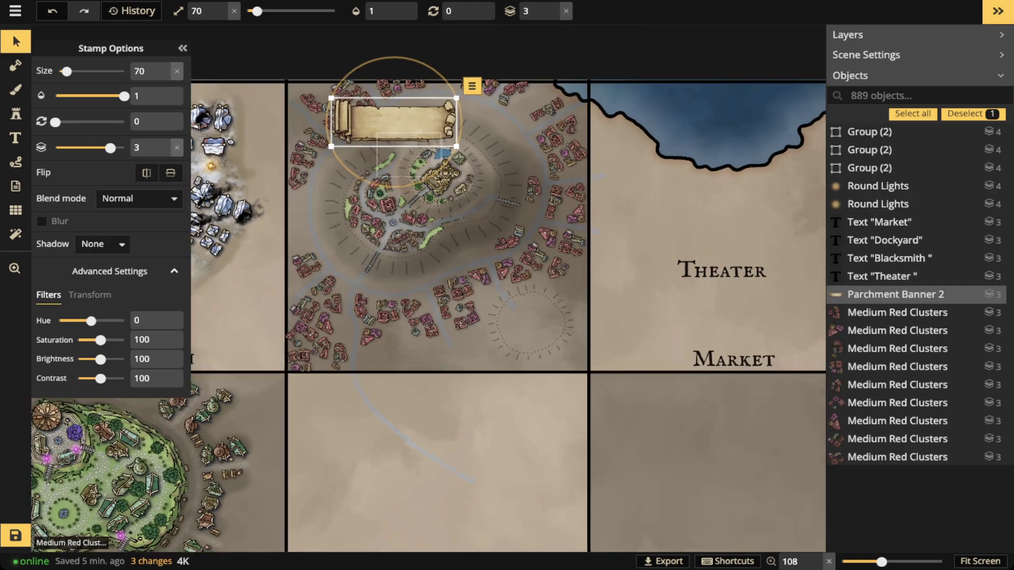
scroll(376, 126, "up", 3)
left_click_drag(390, 116, 431, 203)
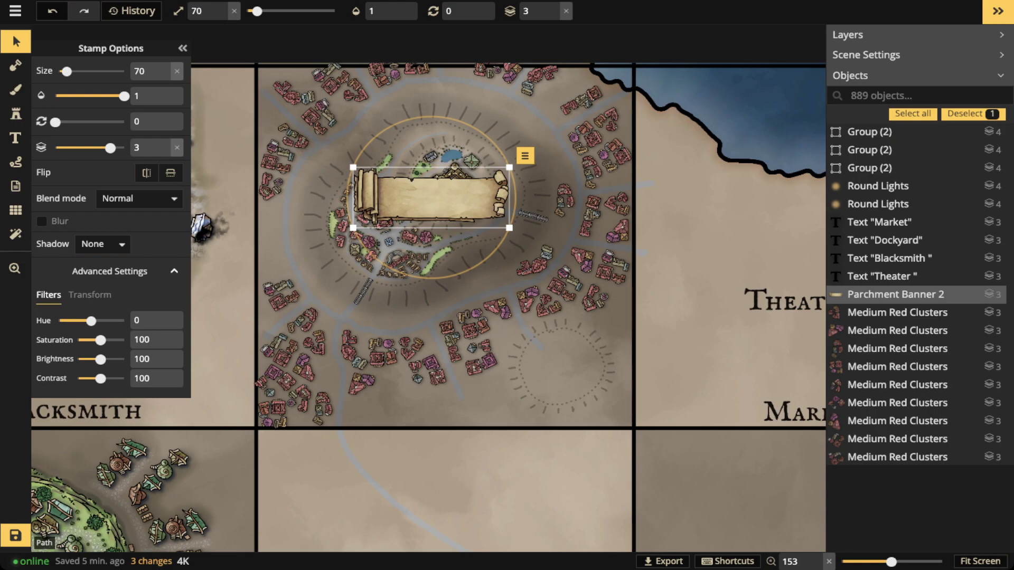
left_click_drag(434, 203, 368, 112)
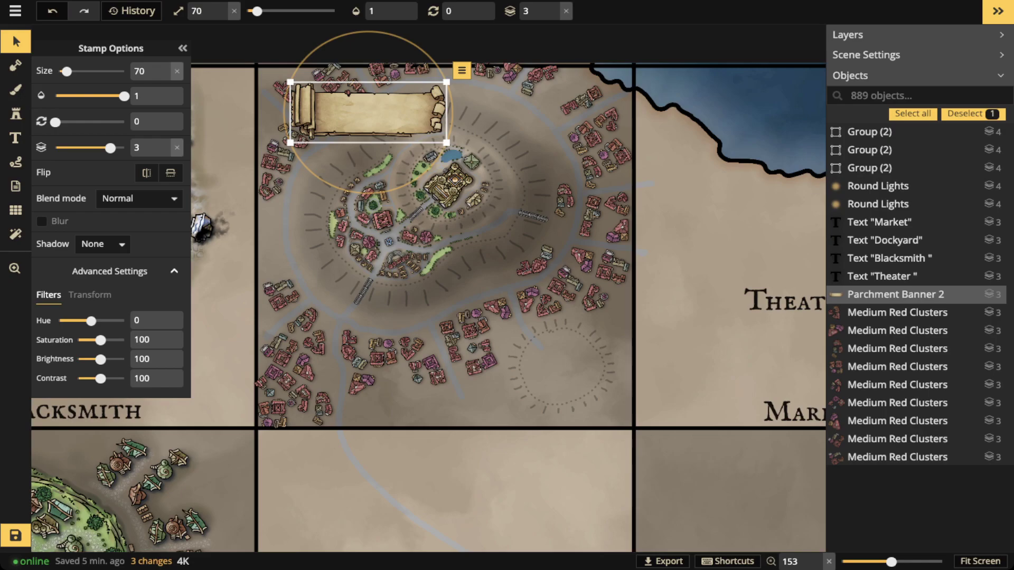
left_click_drag(368, 113, 363, 116)
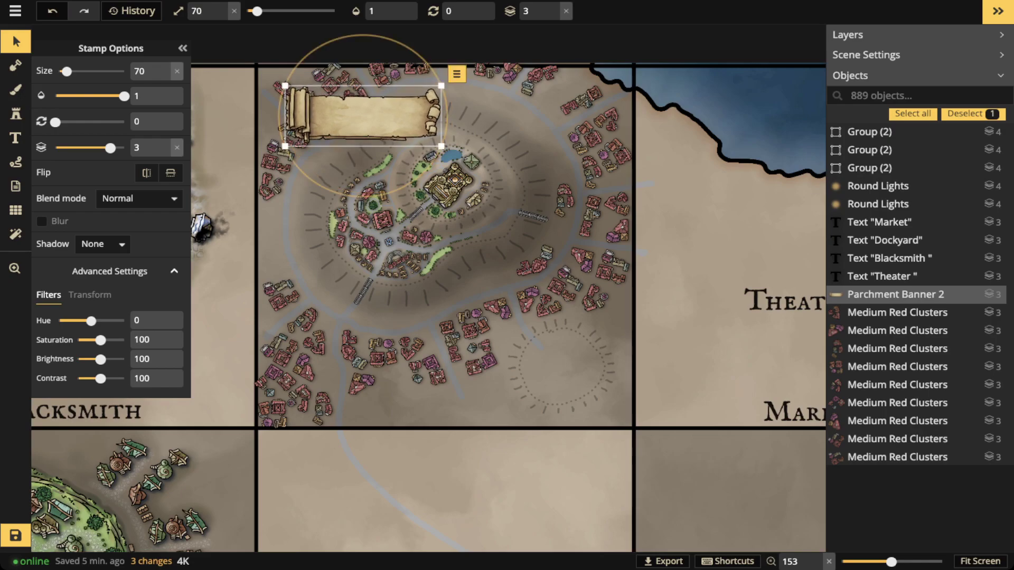
Center the Theater title on the parchment banner and move both together into the Market tile.
left_click(16, 41)
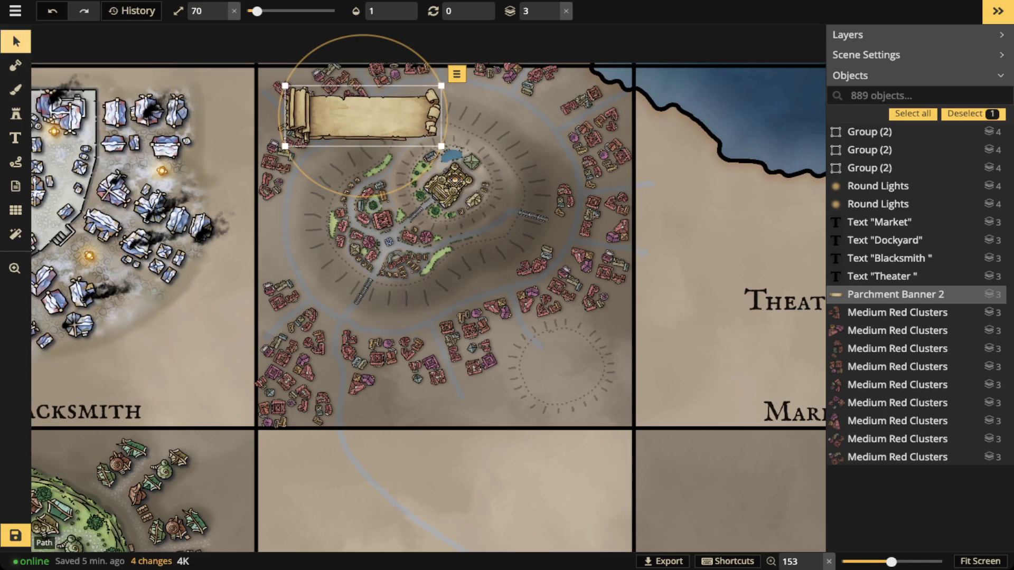
left_click(785, 301)
left_click_drag(784, 301, 352, 116)
left_click_drag(426, 130, 417, 128)
left_click_drag(364, 114, 716, 285)
left_click(370, 135, "shift")
key("space")
left_click_drag(717, 285, 568, 291)
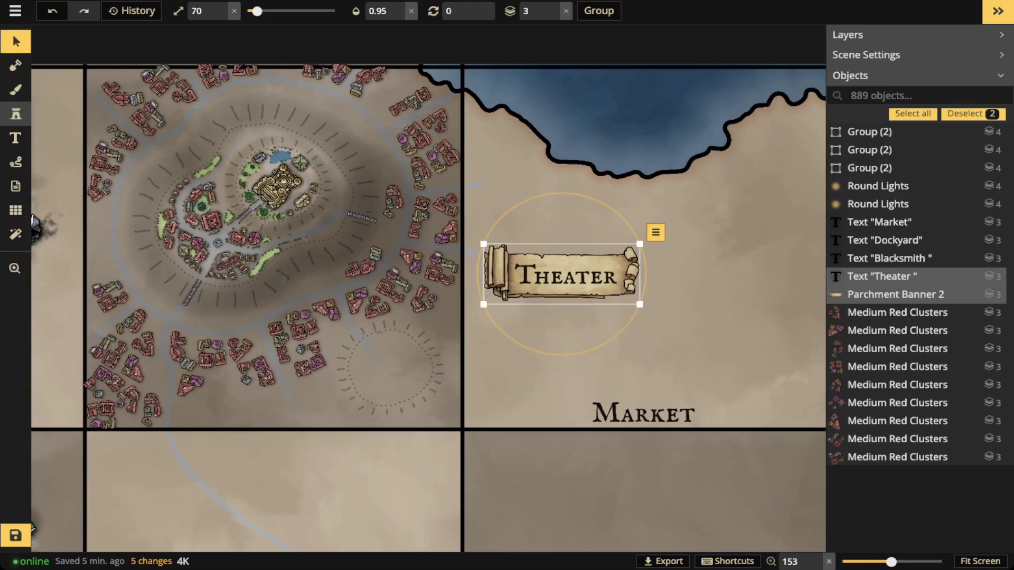
Clear the catalog search, show only the Fantasy World style and choose the Elven Town stamp from Elven Settlements.
left_click(16, 115)
left_click(72, 99)
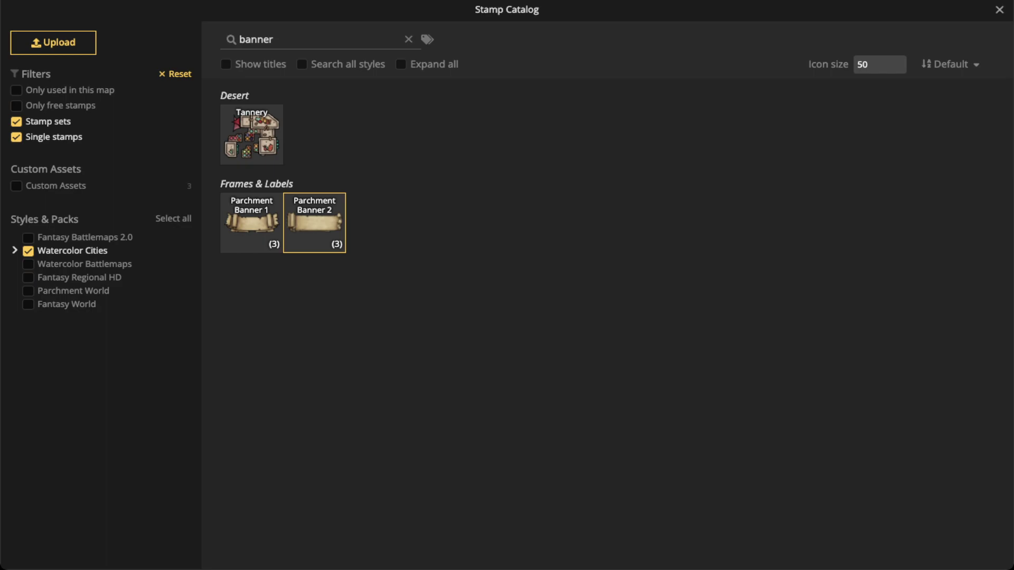
left_click_drag(274, 40, 237, 40)
key("BackSpace")
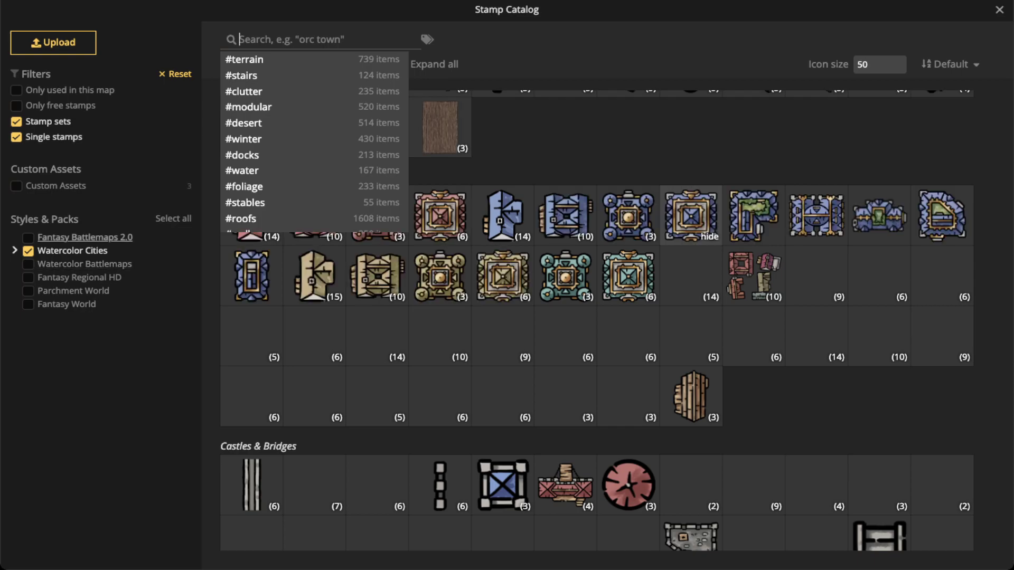
left_click(105, 343)
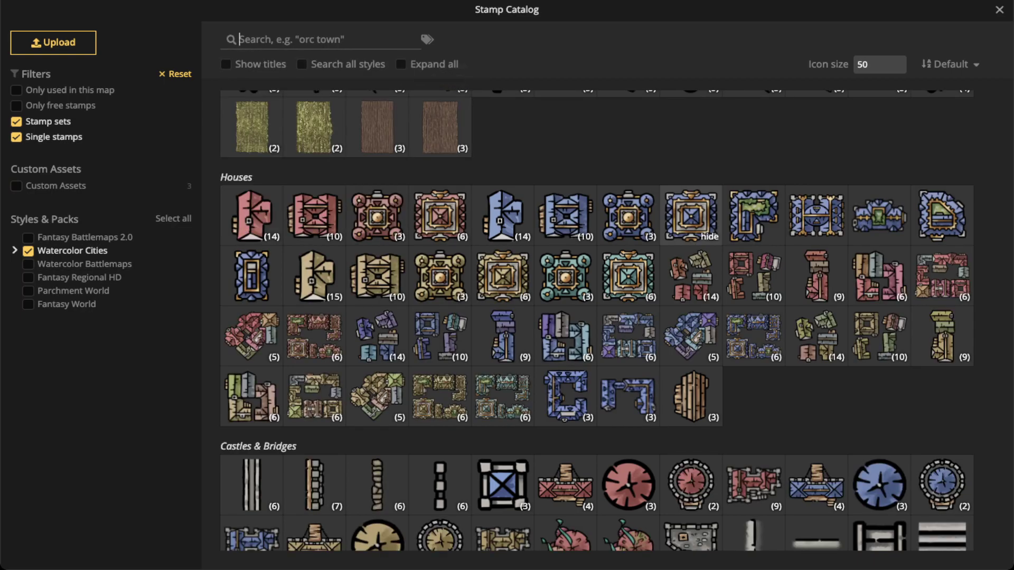
left_click(28, 252)
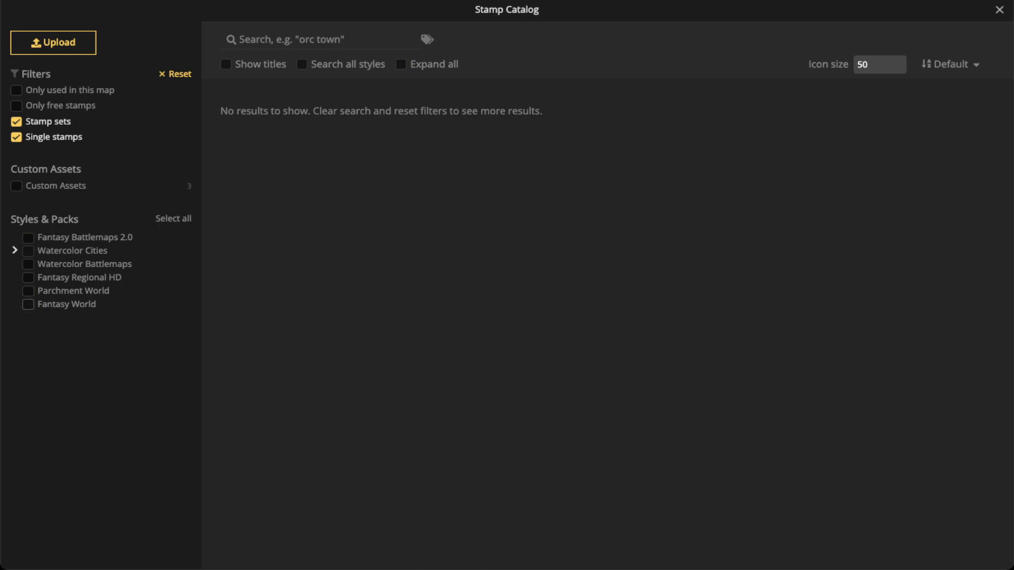
left_click(28, 304)
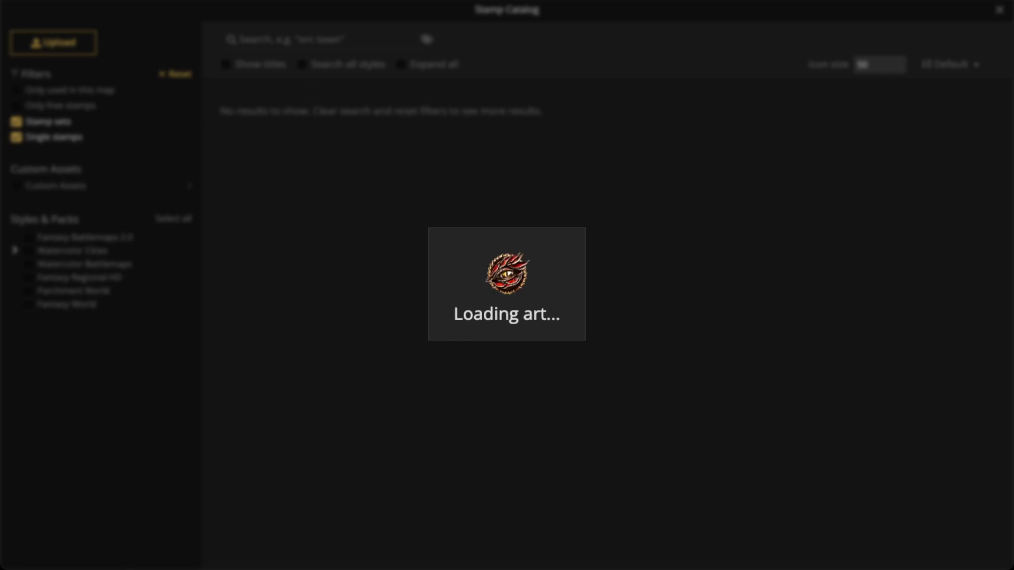
scroll(596, 316, "down", 5)
scroll(597, 317, "down", 2)
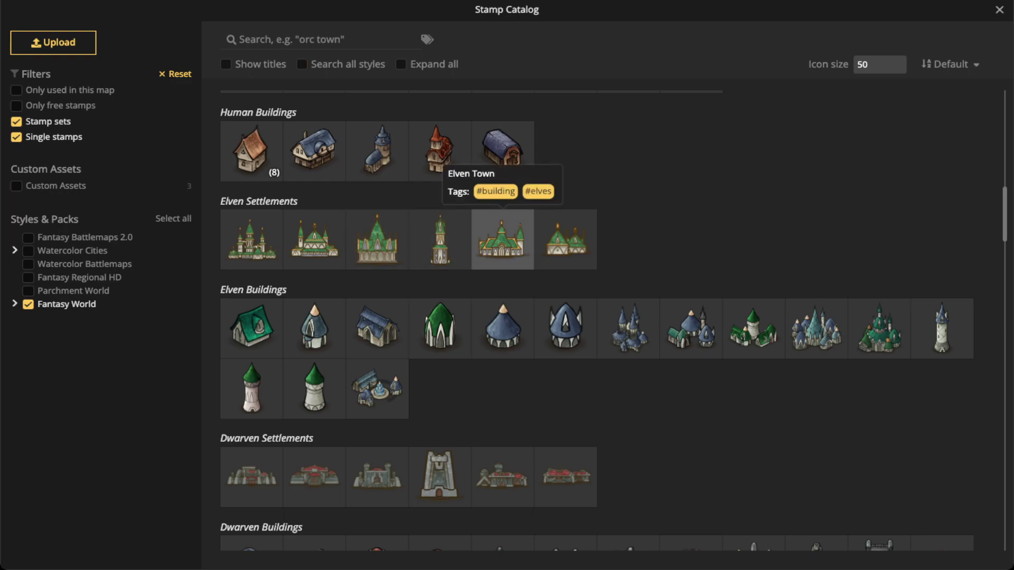
left_click(502, 239)
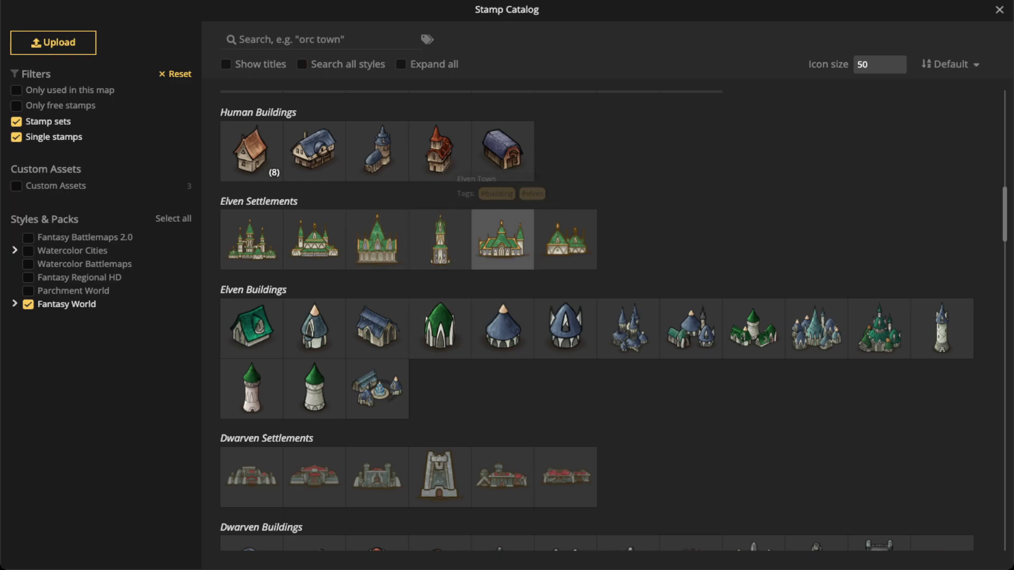
Place the Elven Town stamp at size 190 above the Theater title and put it on layer 2 behind the banner.
key("]")
key("]")
key("]")
key("]")
key("]")
key("]")
key("]")
key("]")
key("]")
key("bracketright")
key("bracketright")
key("bracketright")
left_click(570, 238)
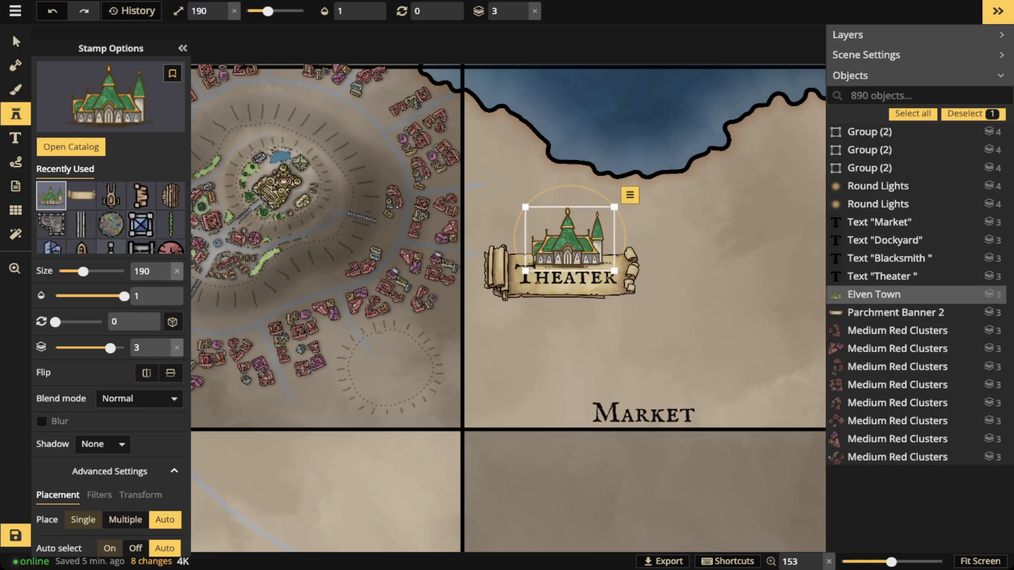
left_click(522, 15)
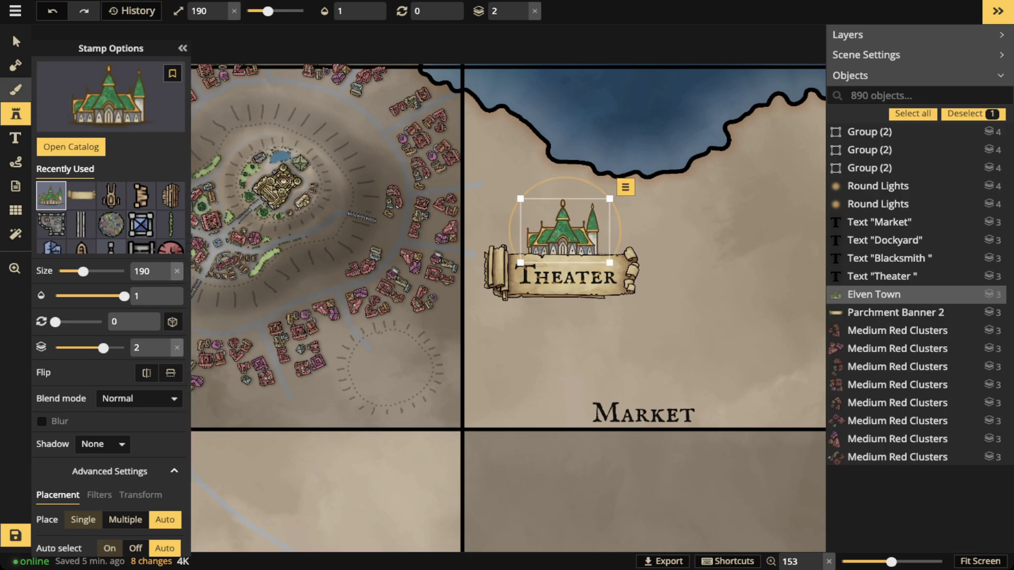
Set the Elven Town stamp's saturation to 0 and select it together with the banner and Theater title.
left_click(15, 42)
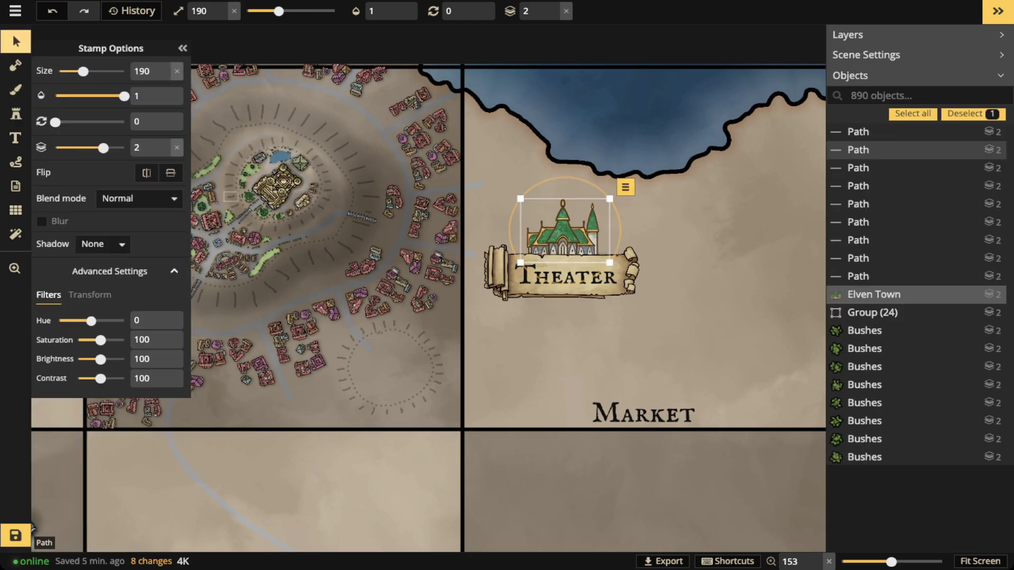
left_click_drag(101, 340, 77, 341)
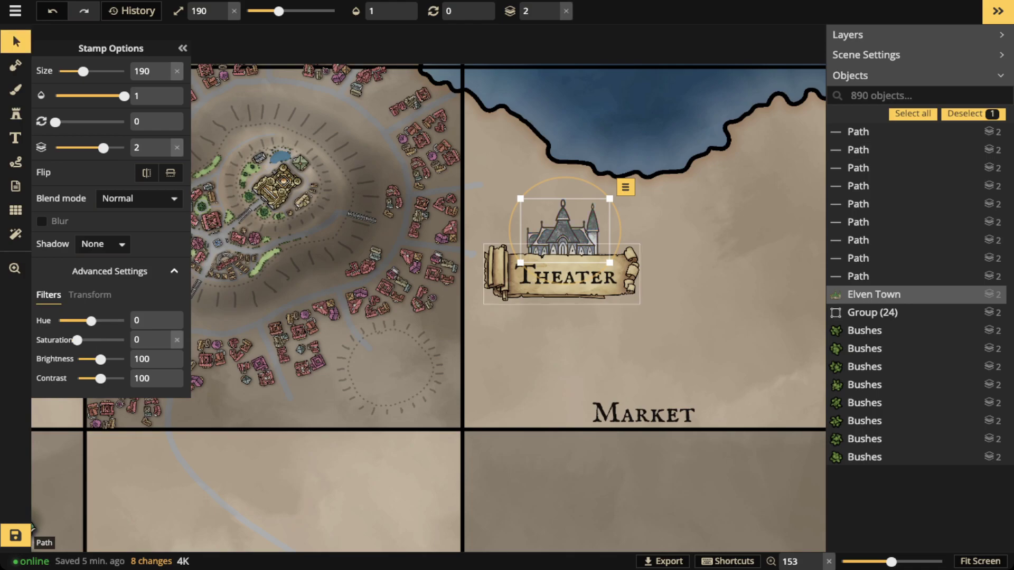
left_click_drag(528, 181, 592, 284)
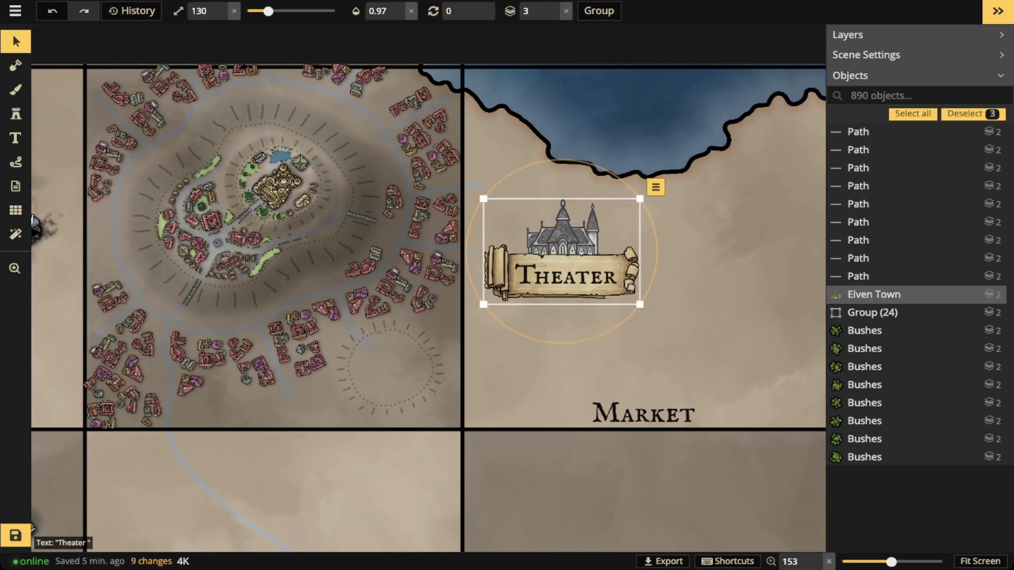
Reset the Elven Town stamp's saturation to 100 and set its hue to 180.
left_click(563, 232)
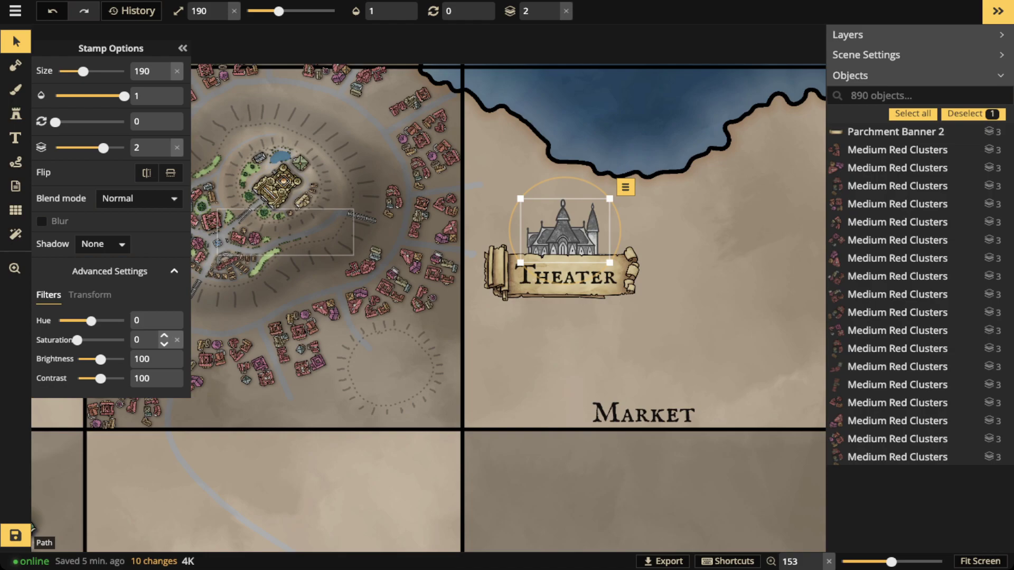
left_click(177, 340)
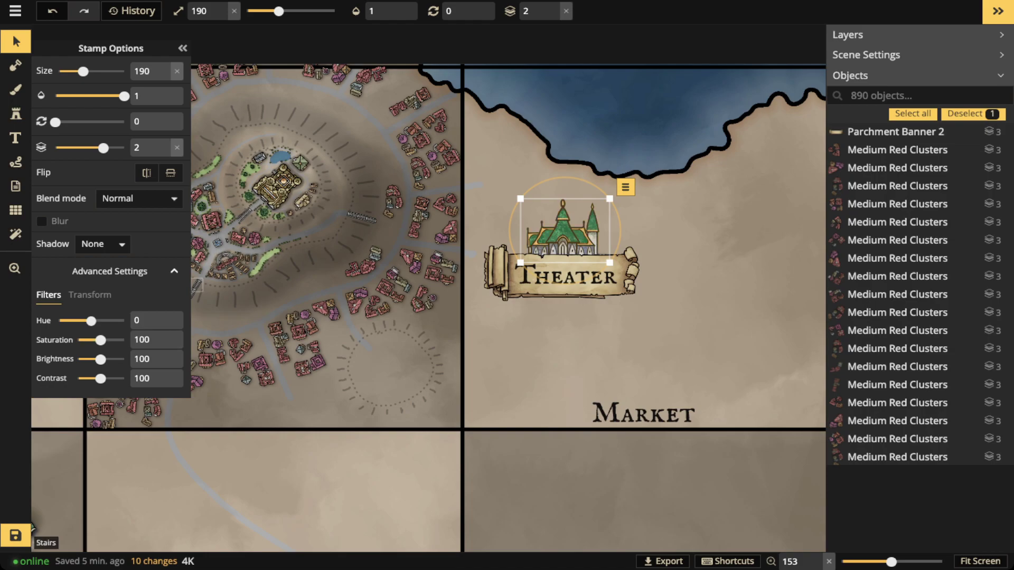
left_click_drag(91, 321, 124, 321)
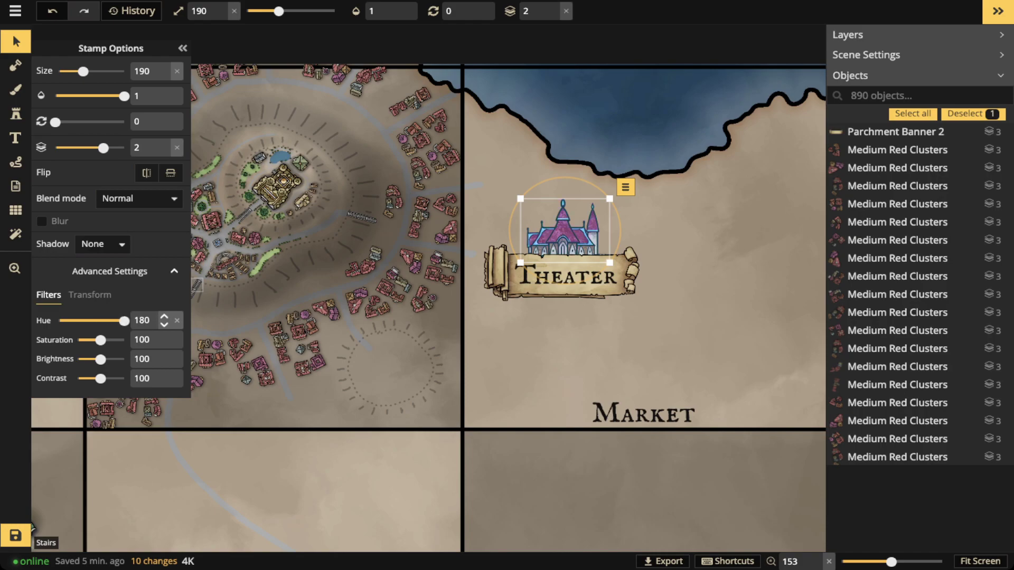
Group the Elven Town stamp, parchment banner and Theater title, and set the group to layer 5.
left_click(536, 175)
left_click_drag(536, 175, 616, 276)
left_click(599, 11)
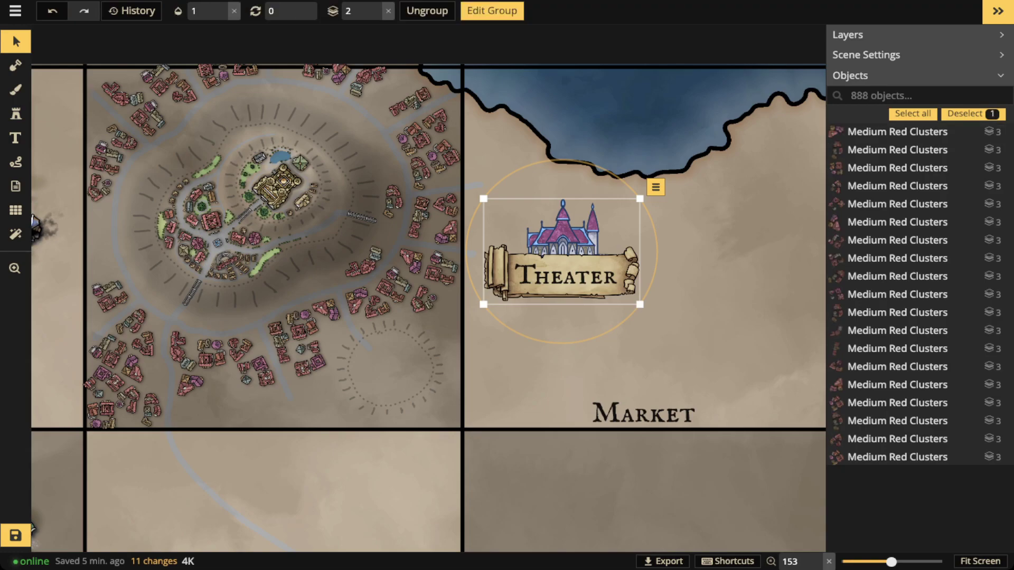
key("space")
left_click_drag(446, 207, 645, 237)
left_click(375, 7)
left_click(375, 8)
left_click(376, 7)
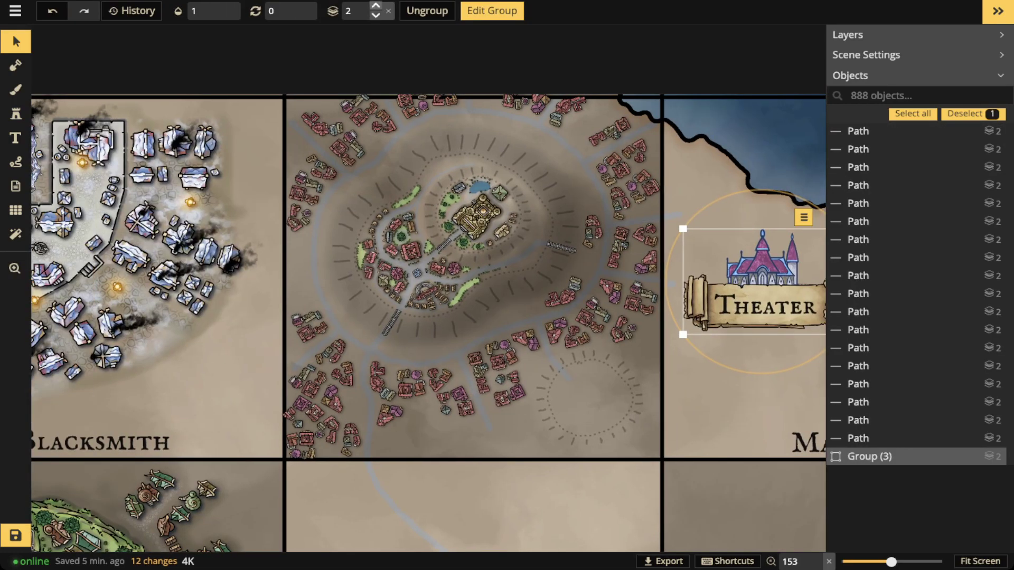
Move the Theater label group to the upper-left corner of the hill city tile and scale it down slightly.
left_click_drag(761, 296, 327, 189)
left_click_drag(400, 228, 370, 189)
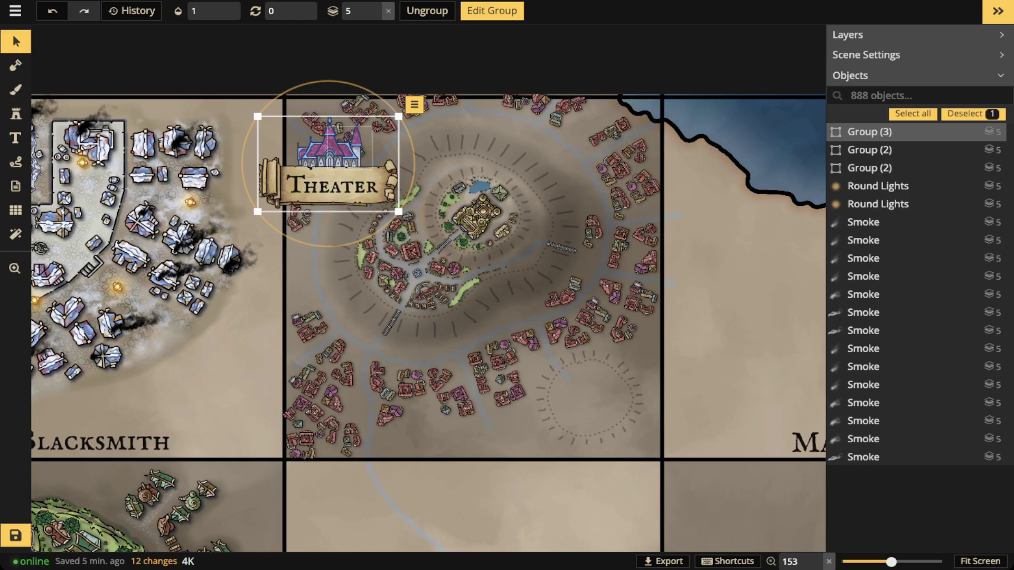
left_click_drag(351, 183, 235, 122)
key("space")
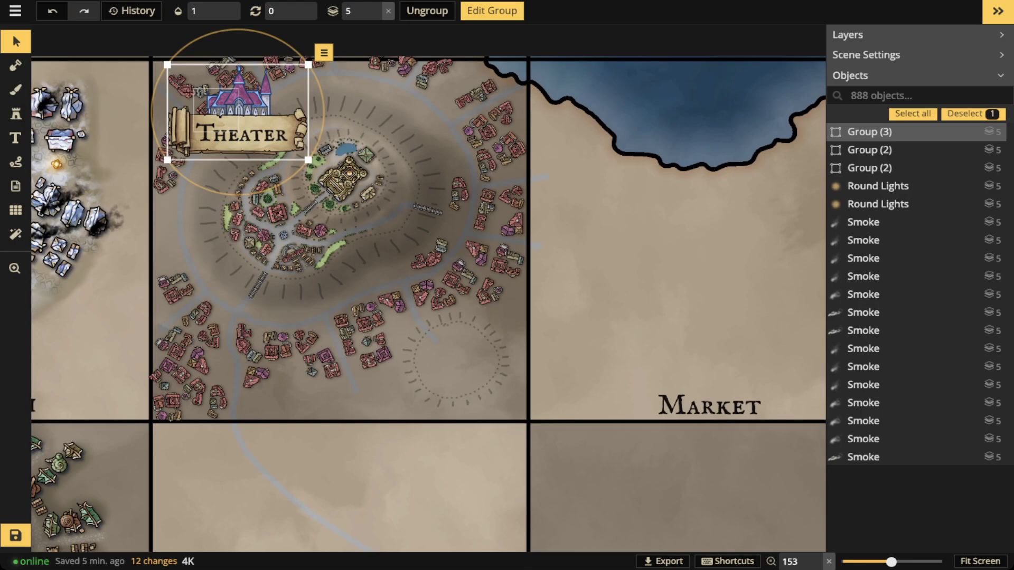
Move the Theater label into the Market tile and give the parchment banner inside the group an Object shadow.
left_click_drag(238, 120, 624, 245)
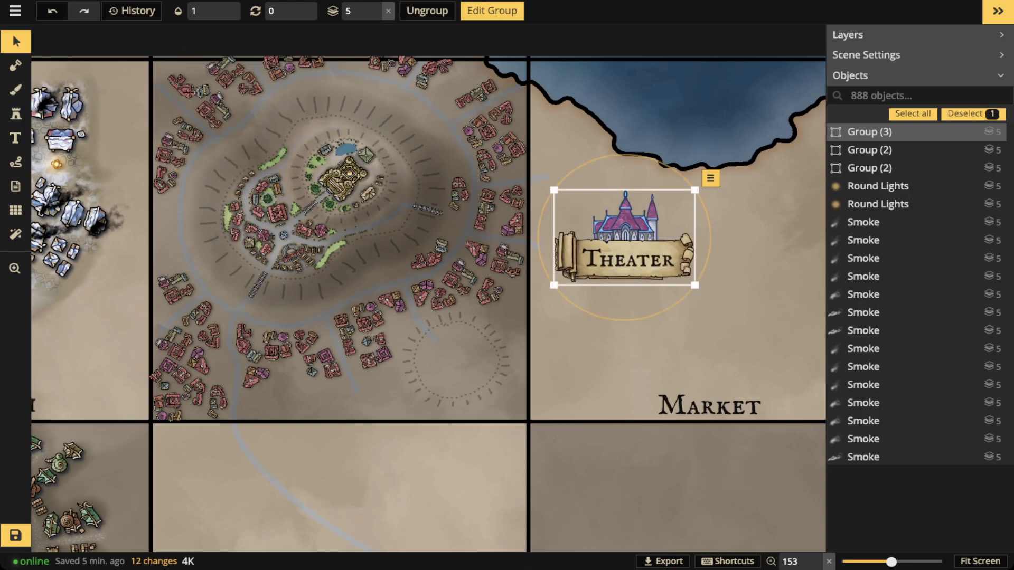
double_click(624, 272)
left_click(624, 271)
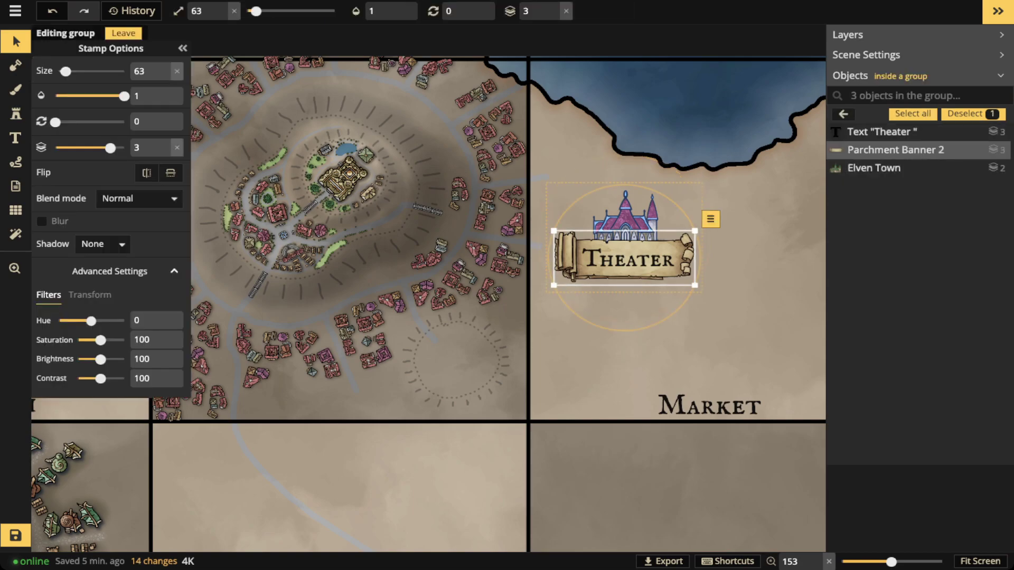
left_click(103, 244)
left_click(100, 299)
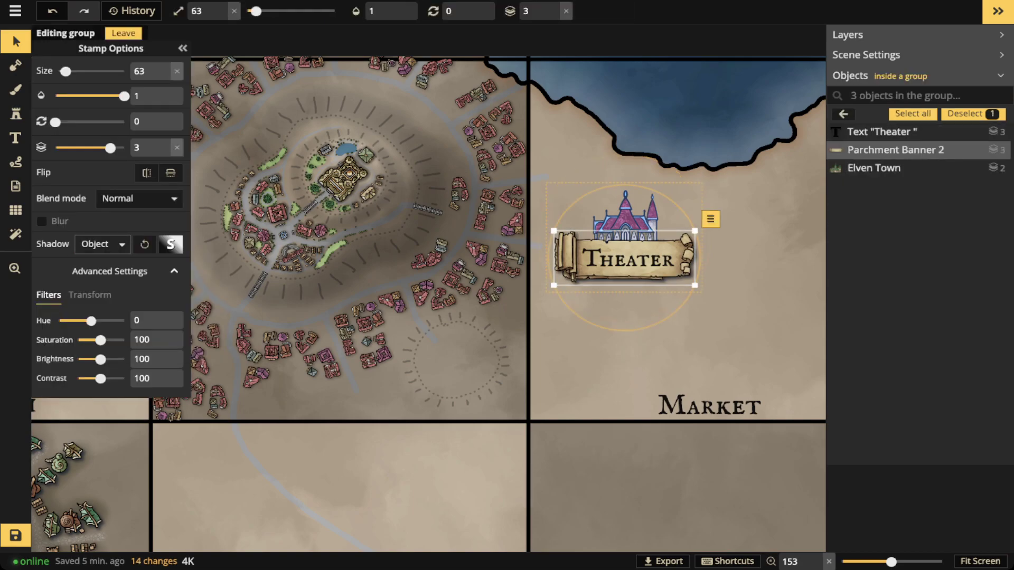
Make the banner's shadow black (000000) with blur 8.9 and a slightly larger vertical offset, and leave the group.
left_click(170, 244)
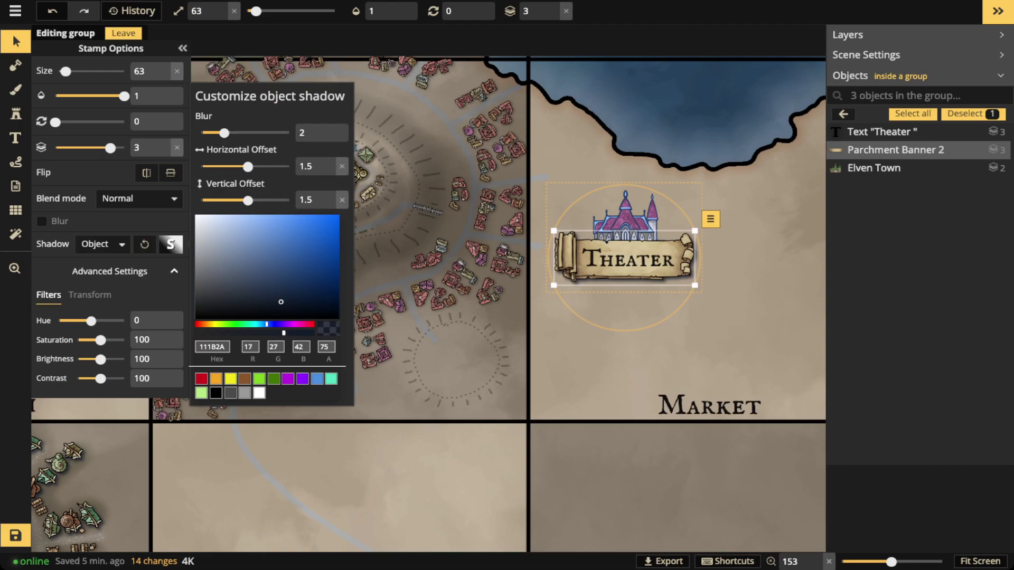
left_click(216, 393)
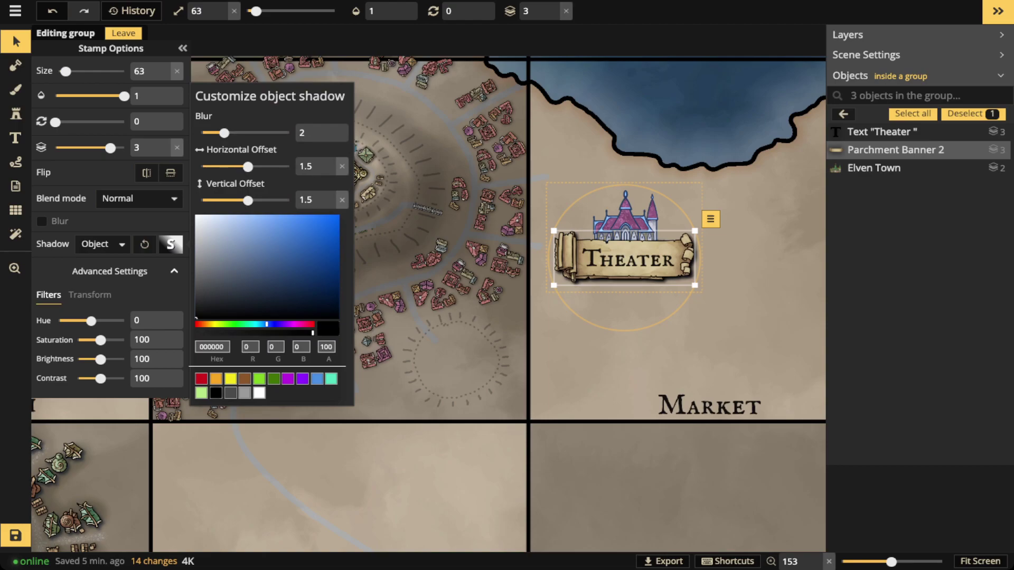
left_click(241, 133)
left_click_drag(242, 133, 251, 133)
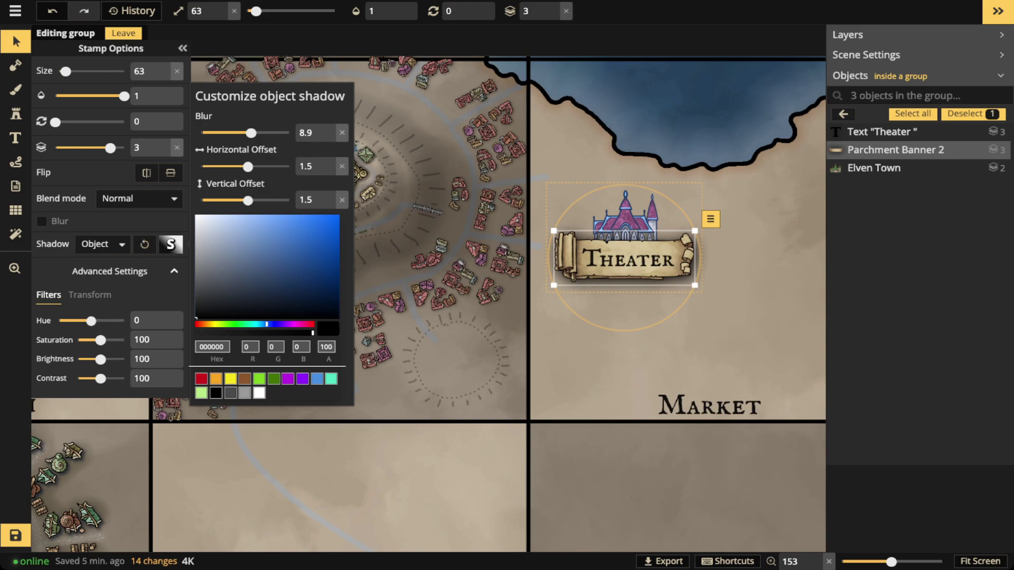
left_click_drag(247, 200, 252, 200)
key("Escape")
scroll(583, 194, "down", 2)
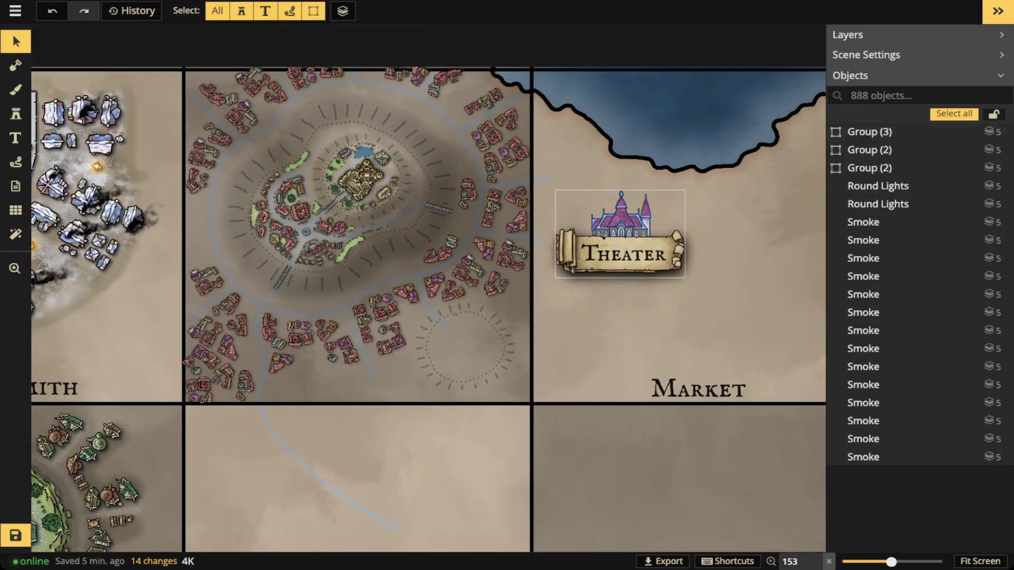
Try the Theater label over the upper-left corner of the hill city tile and return it to the Market tile.
left_click(591, 209)
left_click_drag(591, 208, 317, 133)
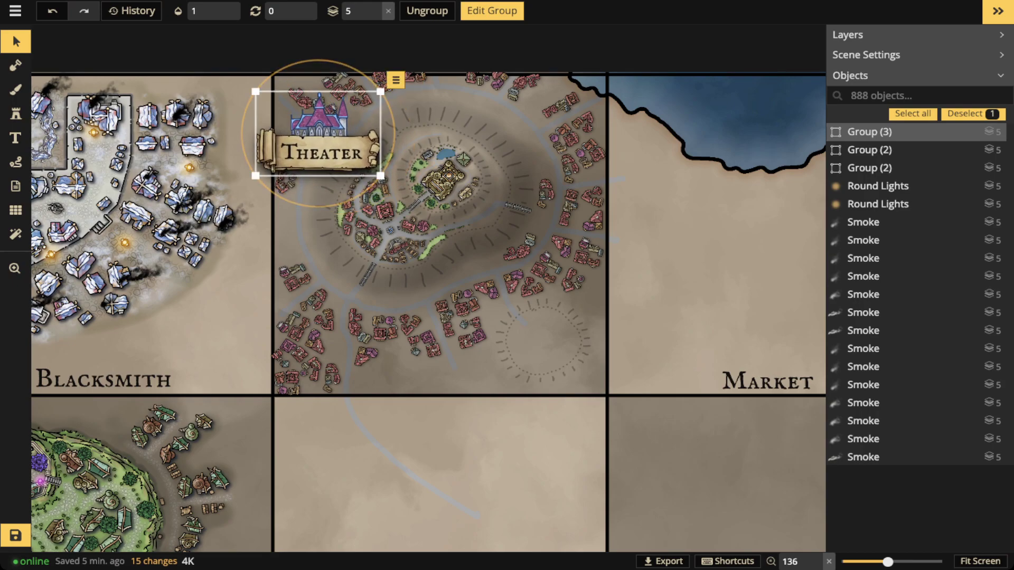
left_click_drag(318, 133, 668, 240)
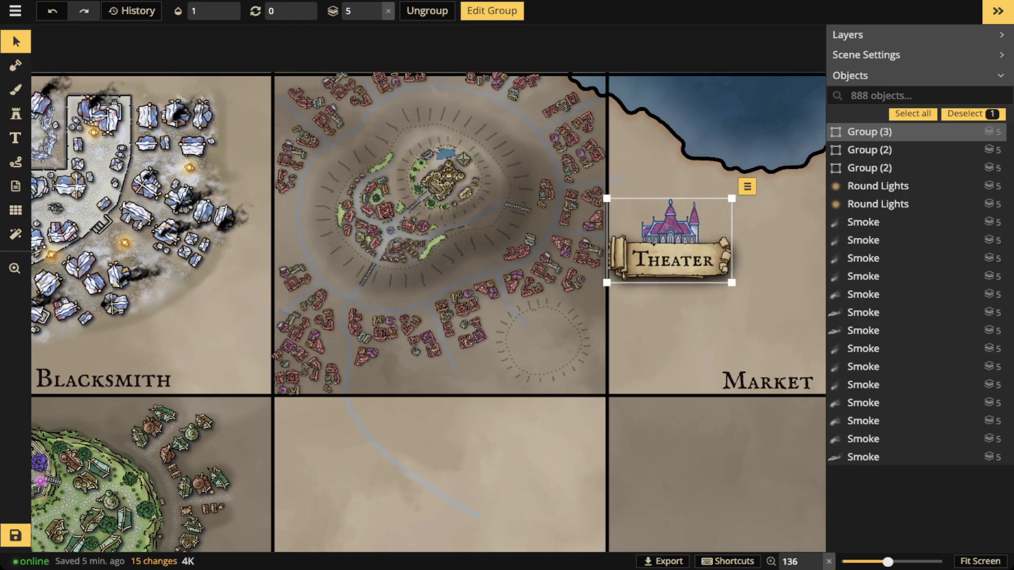
Give the Elven Town stamp inside the Theater group an Object shadow in black (000000).
double_click(668, 237)
left_click(669, 233)
left_click(103, 244)
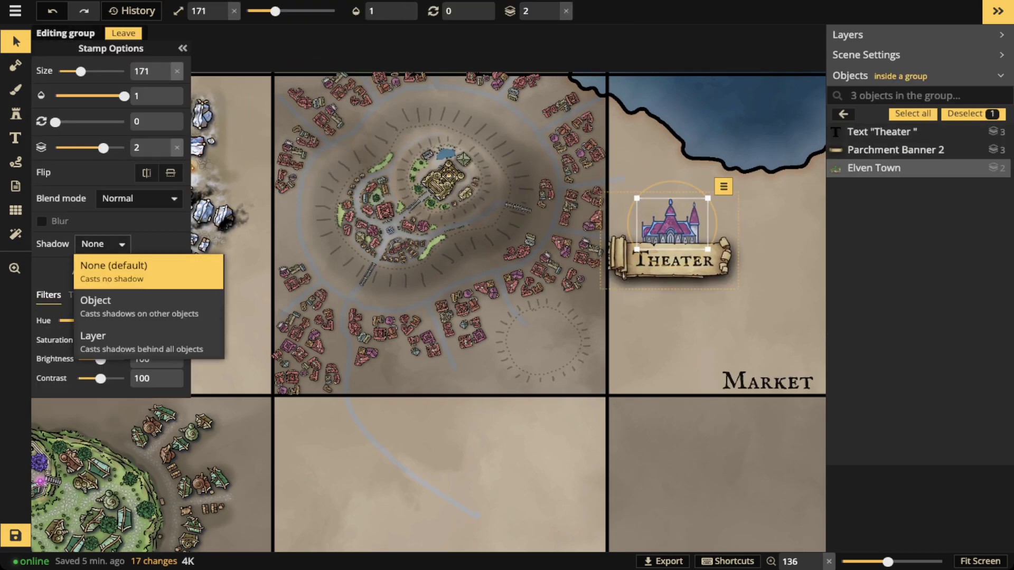
left_click(96, 304)
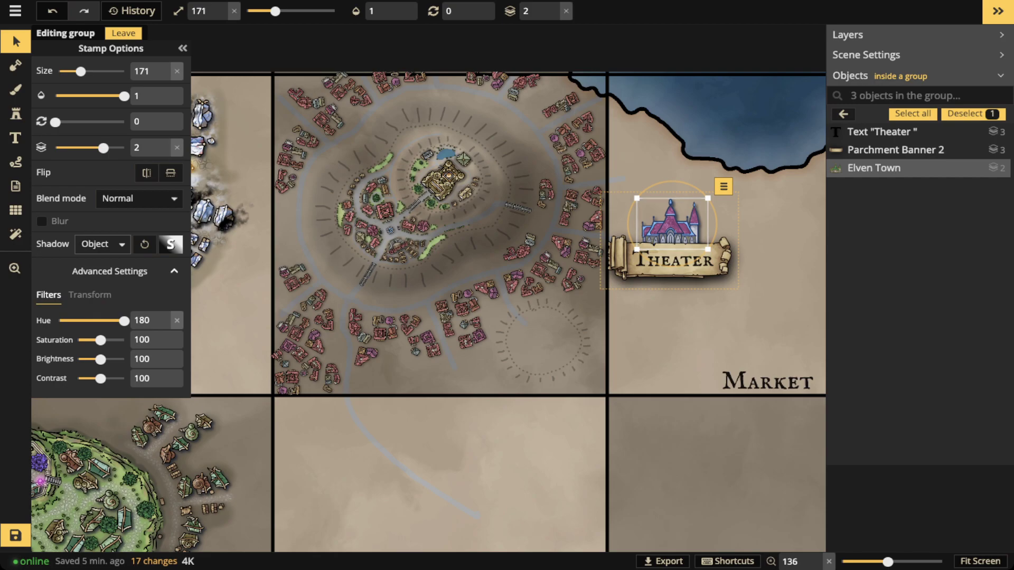
left_click(170, 244)
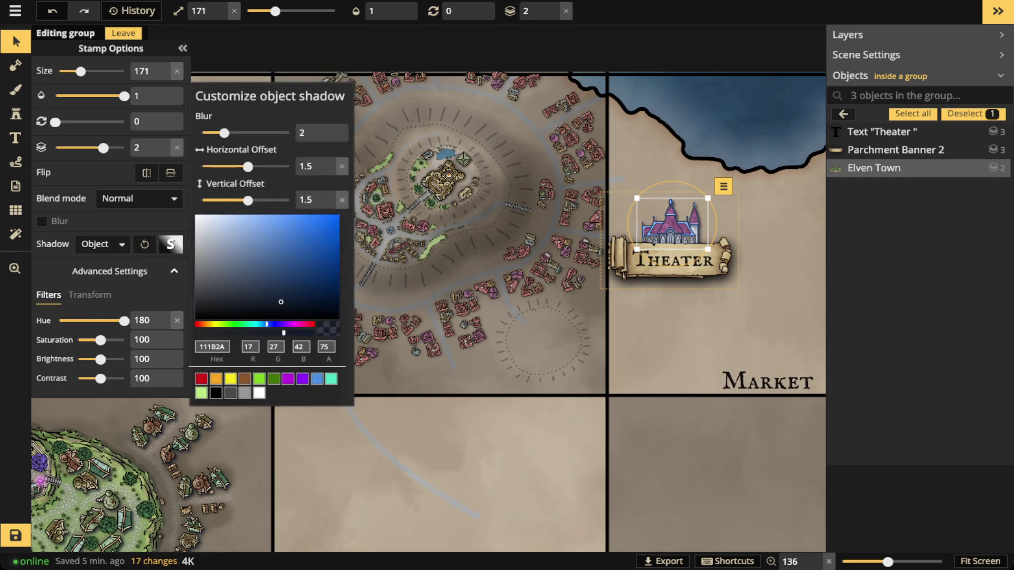
left_click(215, 393)
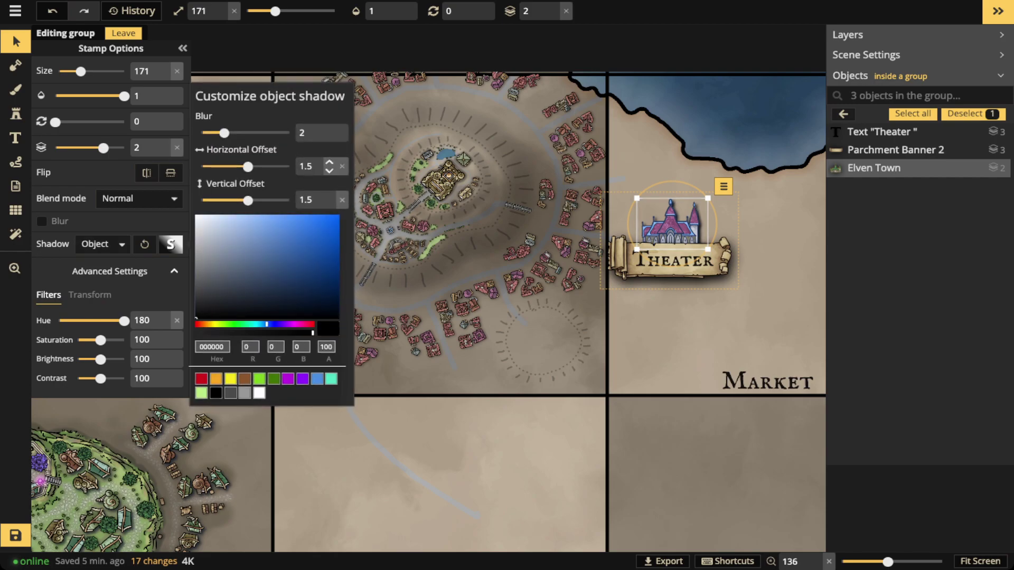
Set the Elven Town shadow to blur 4.8, horizontal offset 0 and vertical offset -1.8, and leave the group.
left_click_drag(316, 167, 285, 166)
type("0")
left_click_drag(316, 200, 285, 200)
type("0")
left_click_drag(224, 133, 239, 133)
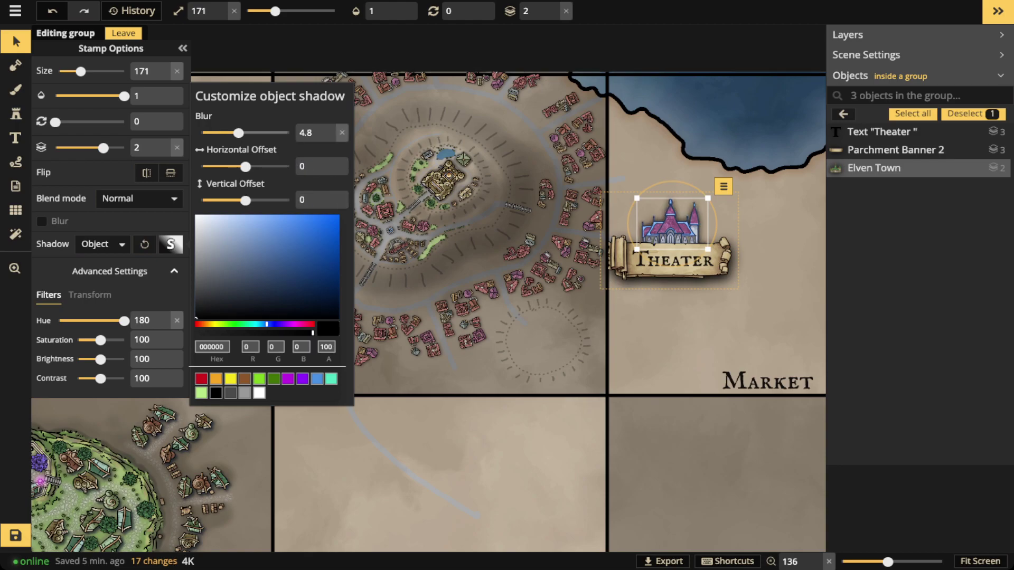
left_click_drag(245, 201, 242, 201)
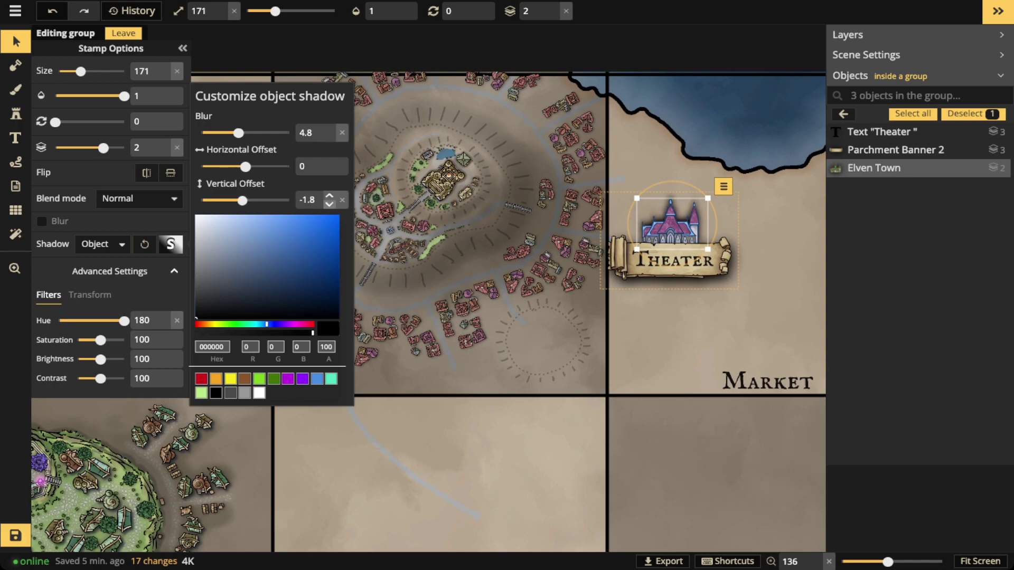
left_click(559, 211)
left_click(560, 211)
Move the finished Theater label to the upper-left corner of the hill city tile and deselect it.
left_click(668, 241)
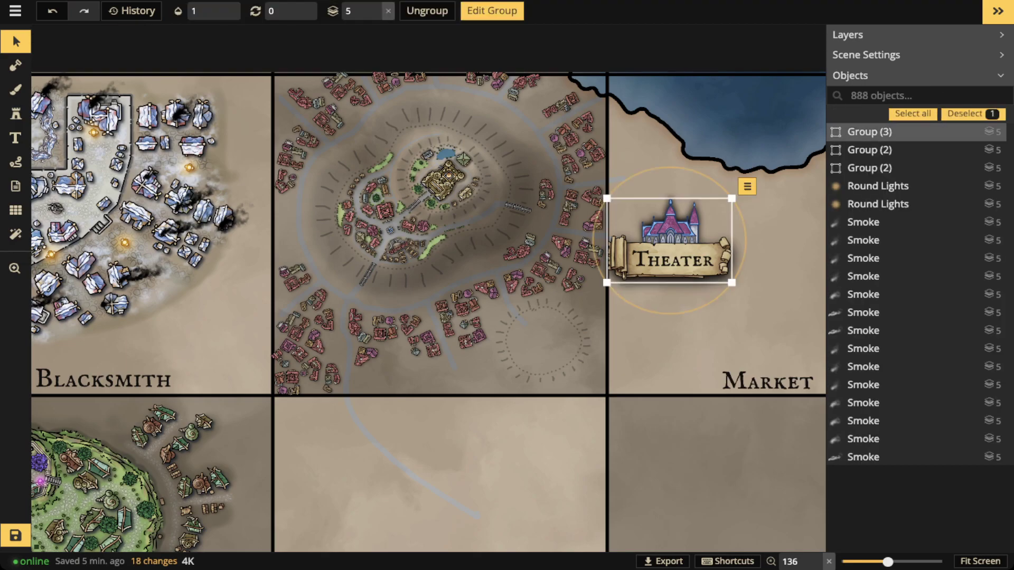
left_click_drag(668, 241, 340, 133)
key("Escape")
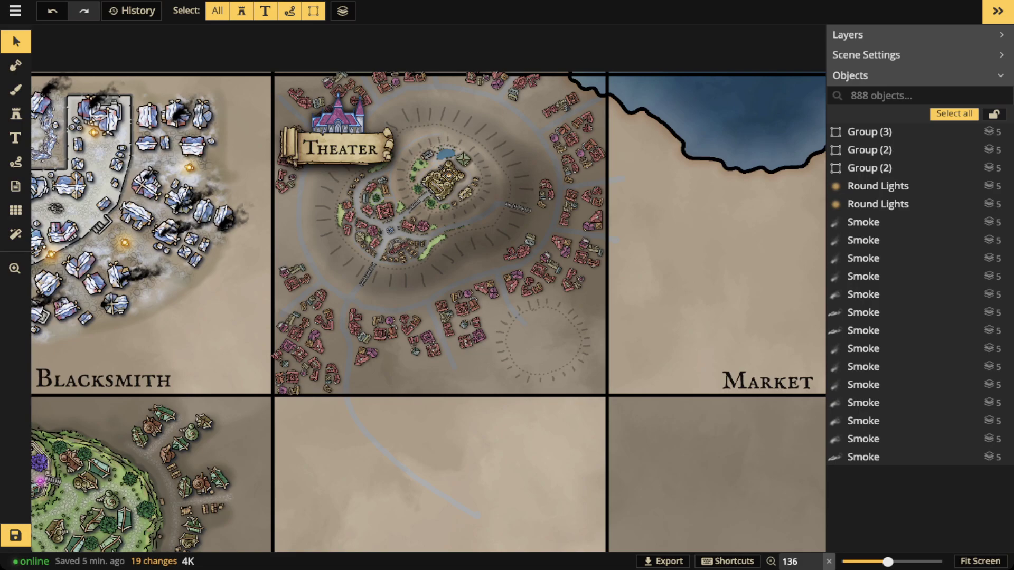
Add the text "Theater District" to the empty Parliament tile below the hill city and return to the Select tool.
scroll(481, 194, "down", 4)
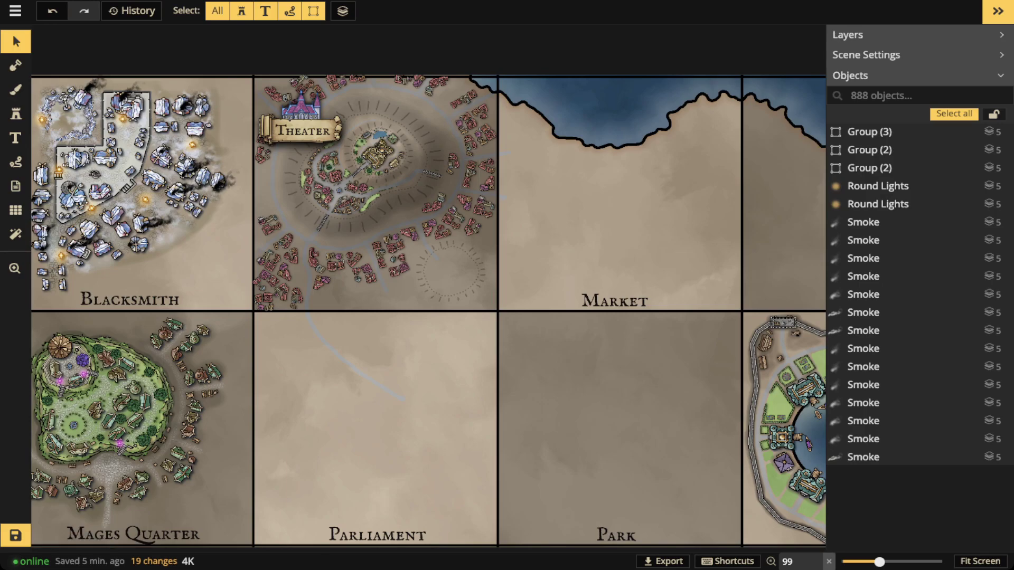
left_click(15, 162)
scroll(397, 373, "up", 3)
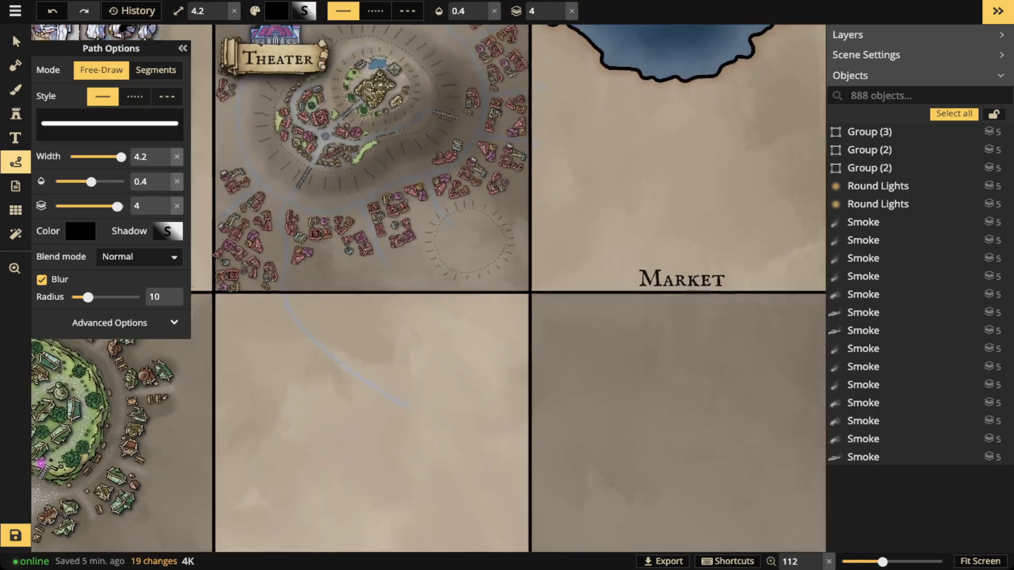
left_click(16, 138)
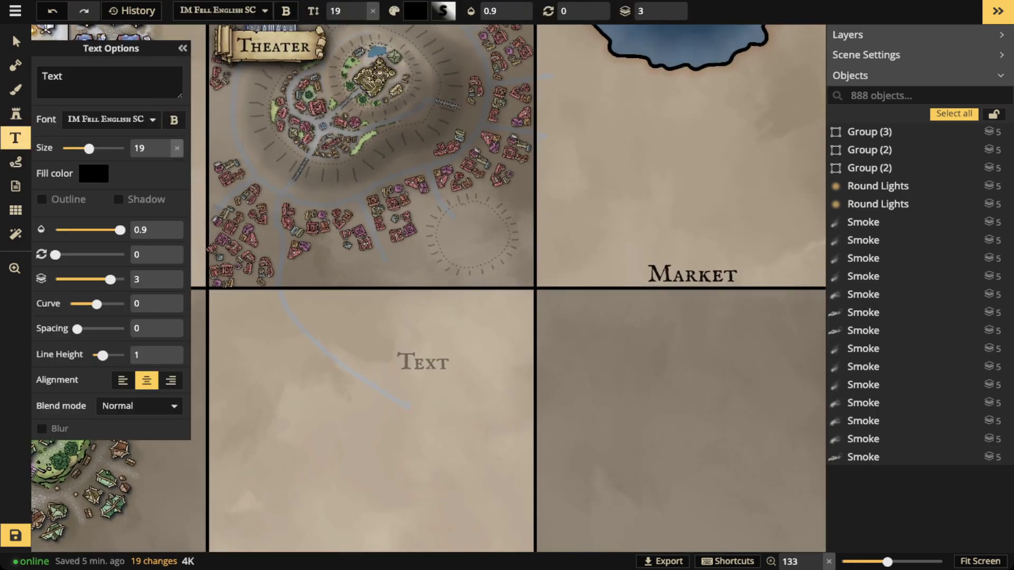
left_click(423, 362)
type("The")
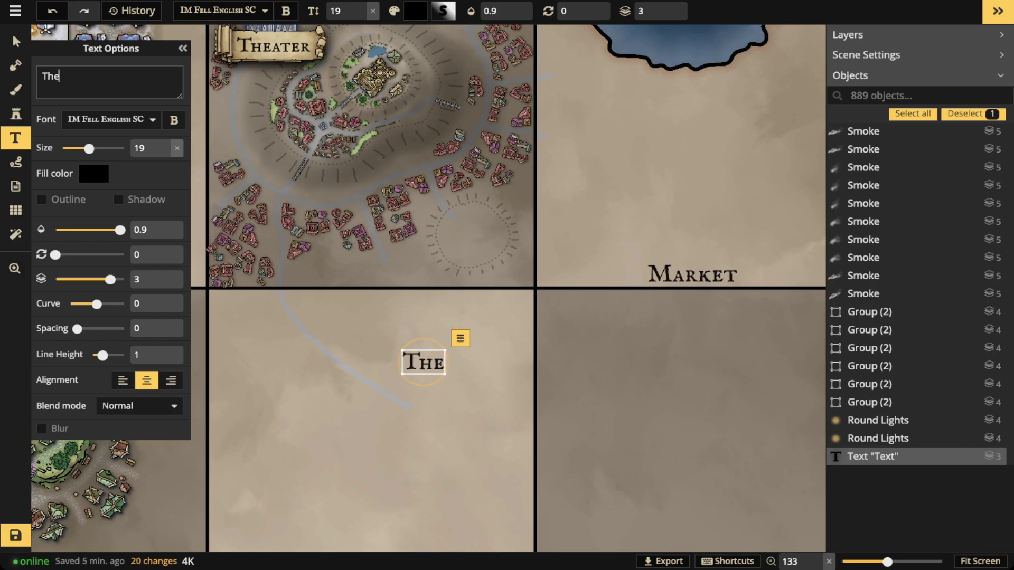
type("ather Distraict")
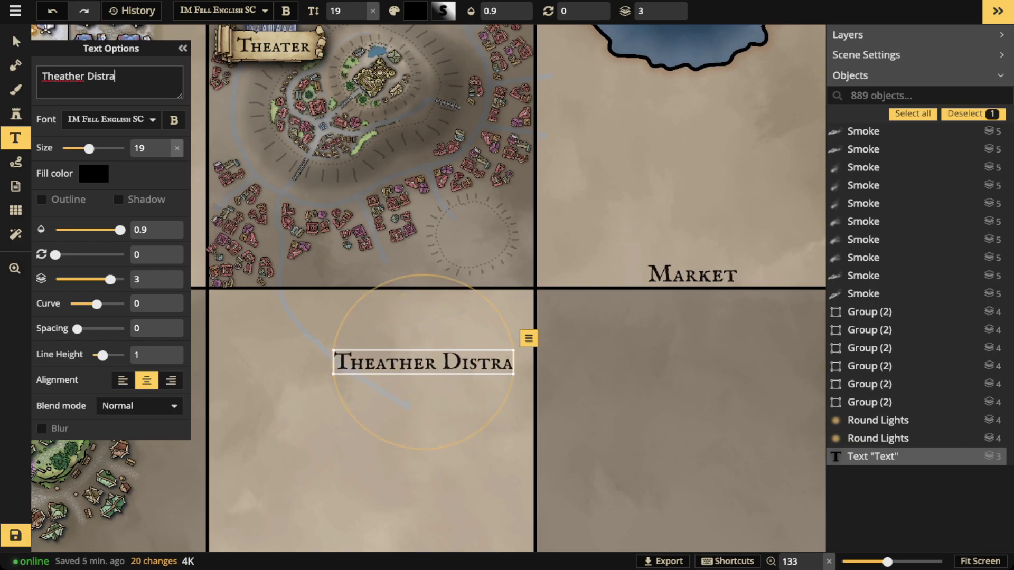
key("BackSpace")
key("BackSpace")
key("BackSpace")
key("BackSpace")
key("BackSpace")
key("BackSpace")
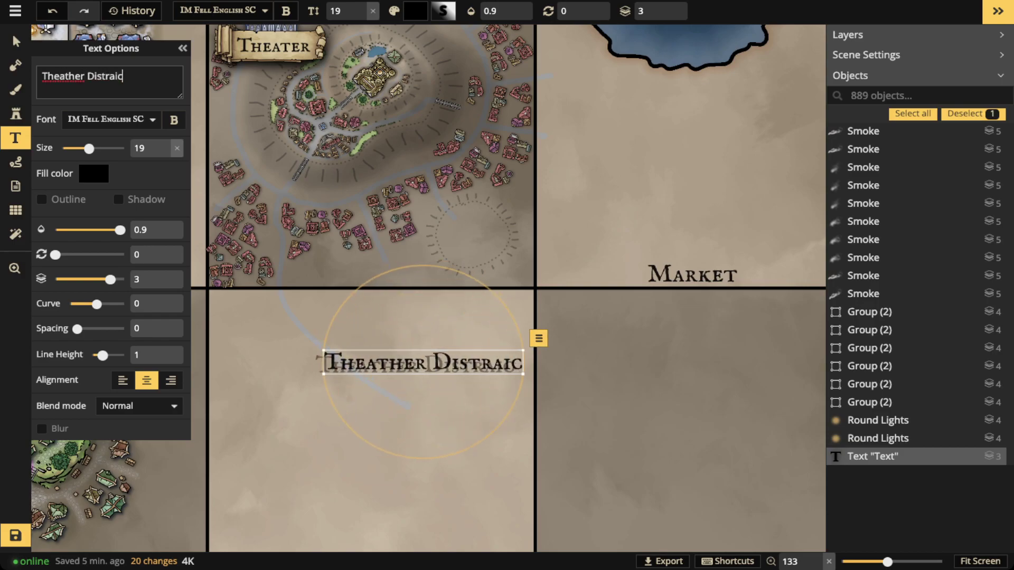
type("tract")
key("BackSpace")
key("BackSpace")
key("BackSpace")
key("BackSpace")
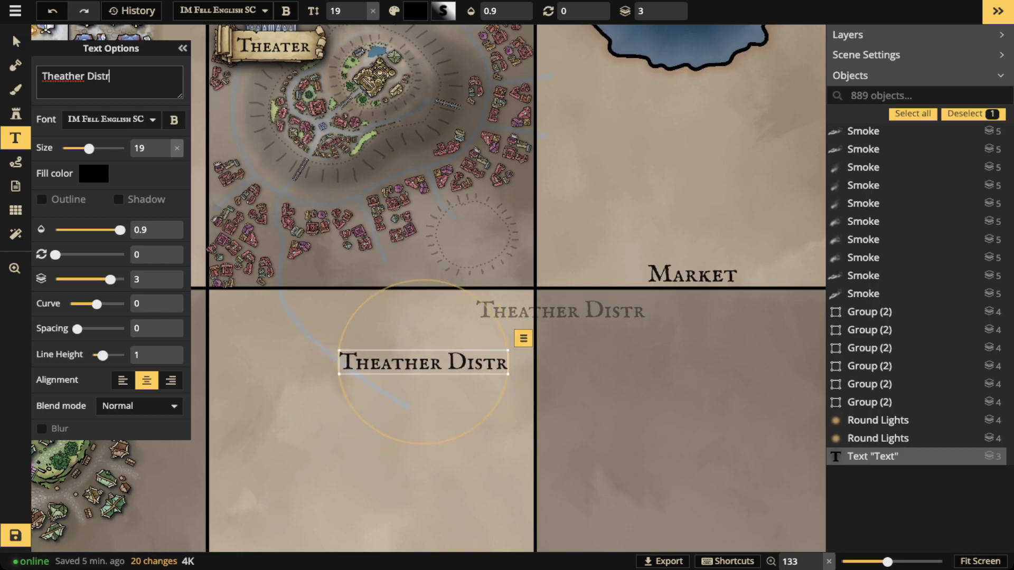
type("rict")
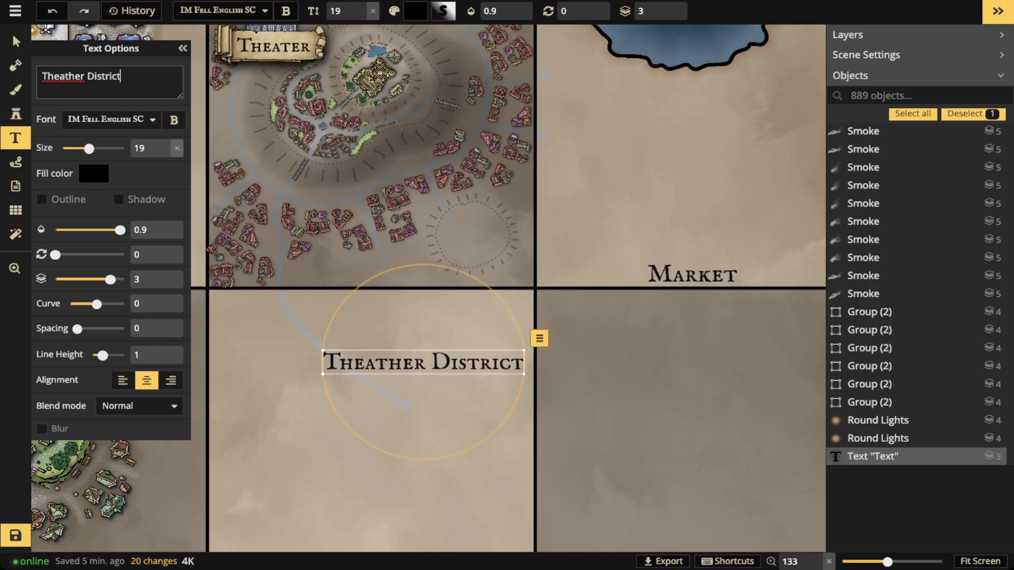
left_click(74, 77)
key("BackSpace")
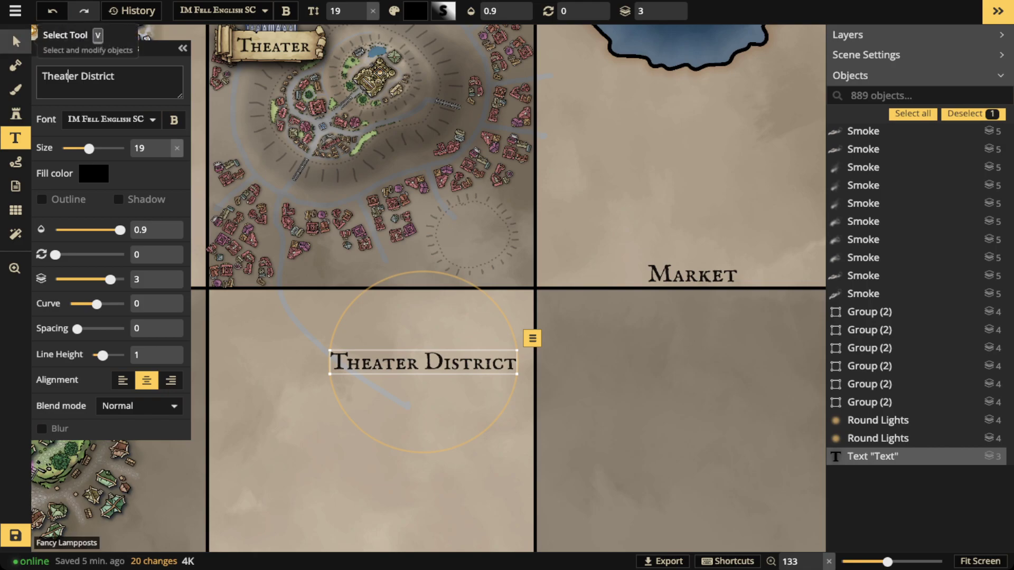
left_click(16, 41)
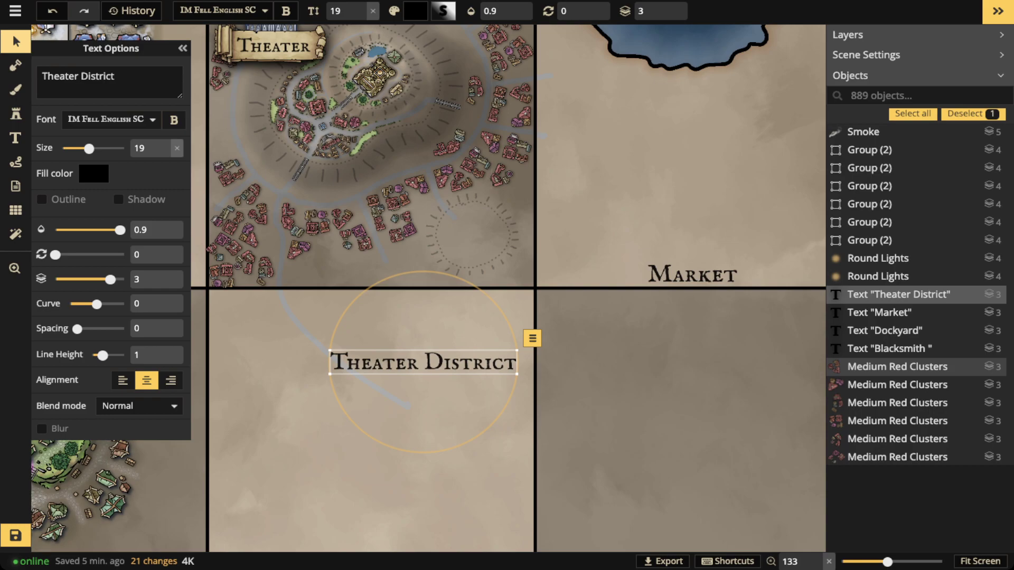
left_click(16, 41)
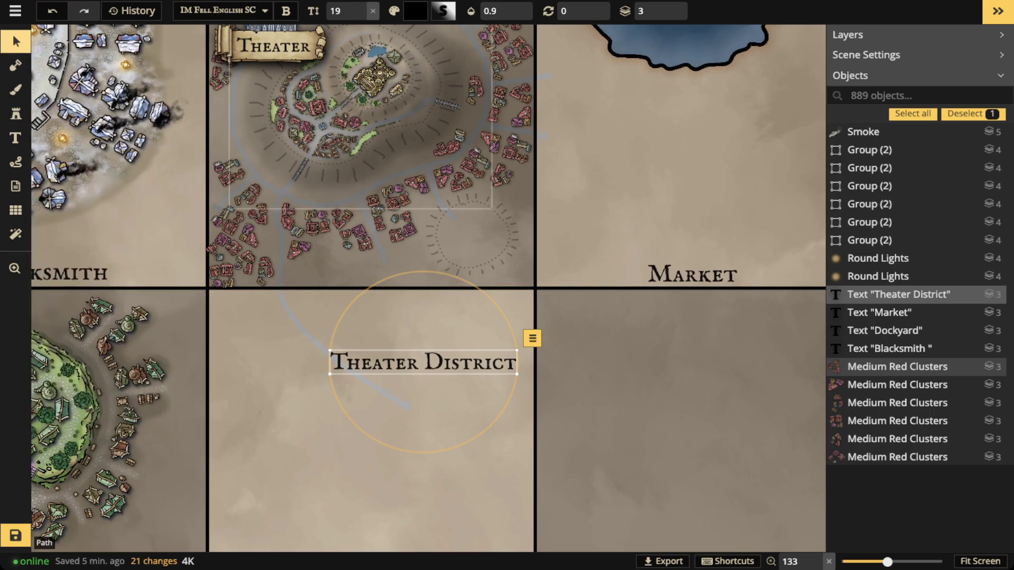
Try the Theater District text over the hill city tile, and undo the move.
left_click_drag(422, 363, 403, 161)
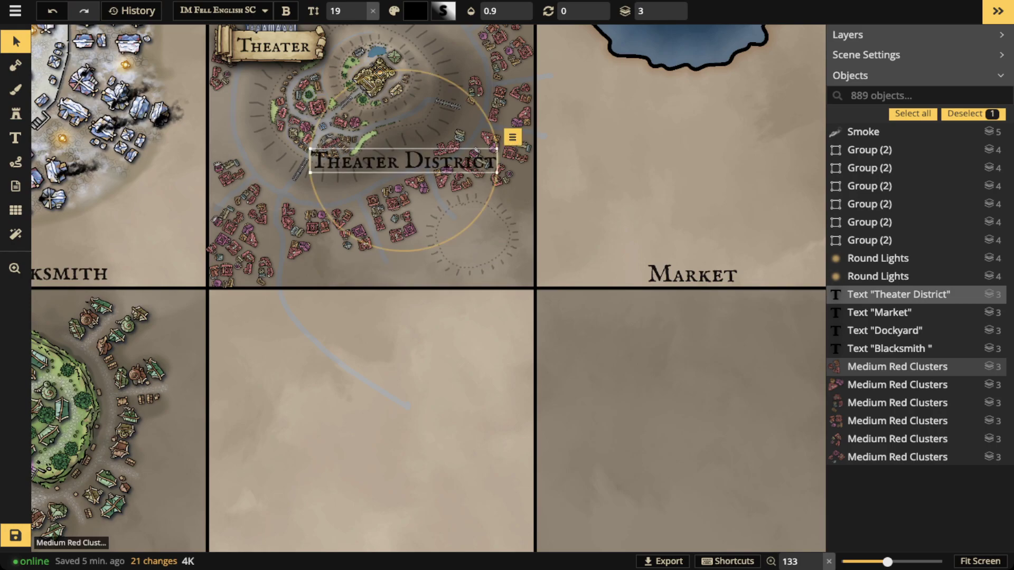
key("ctrl+z")
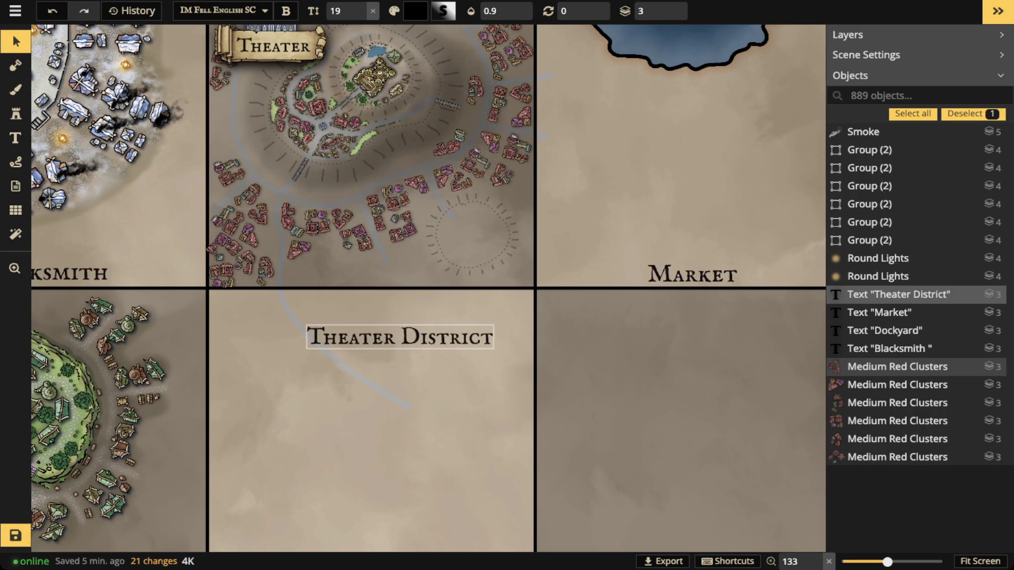
scroll(327, 100, "down", 2)
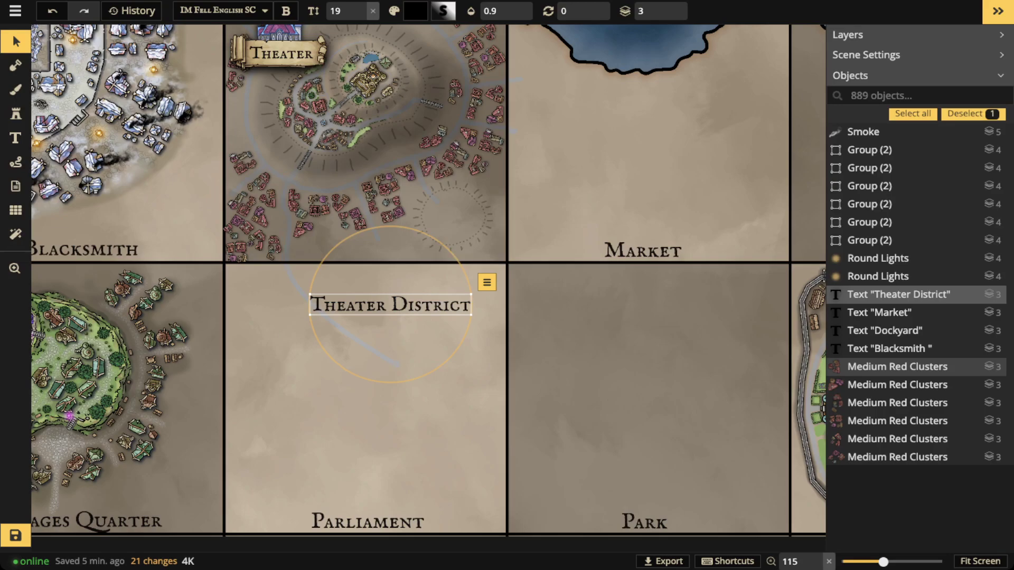
Change the Theater District text's fill color to white and move it onto the hill city tile.
left_click(16, 42)
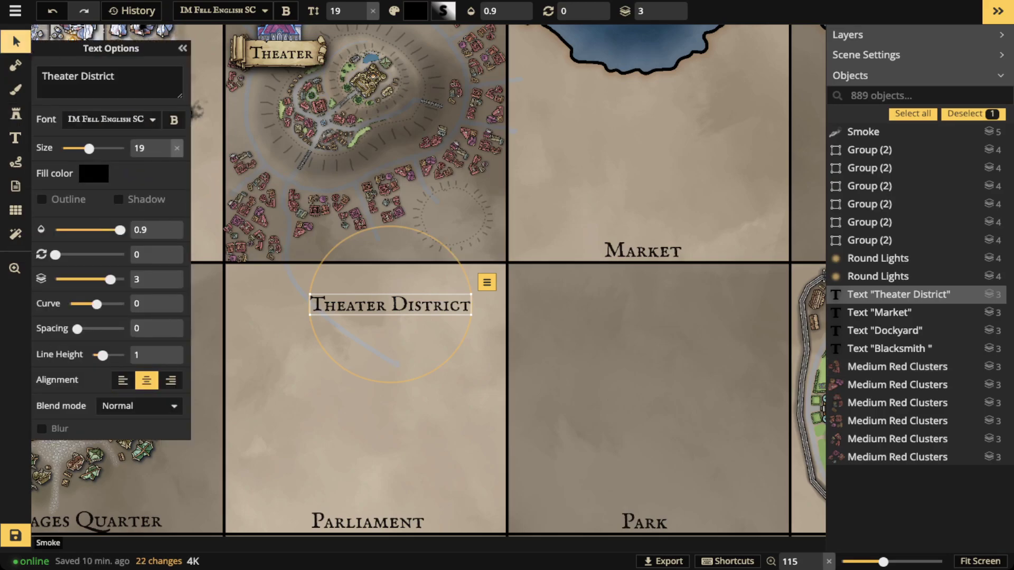
left_click(93, 174)
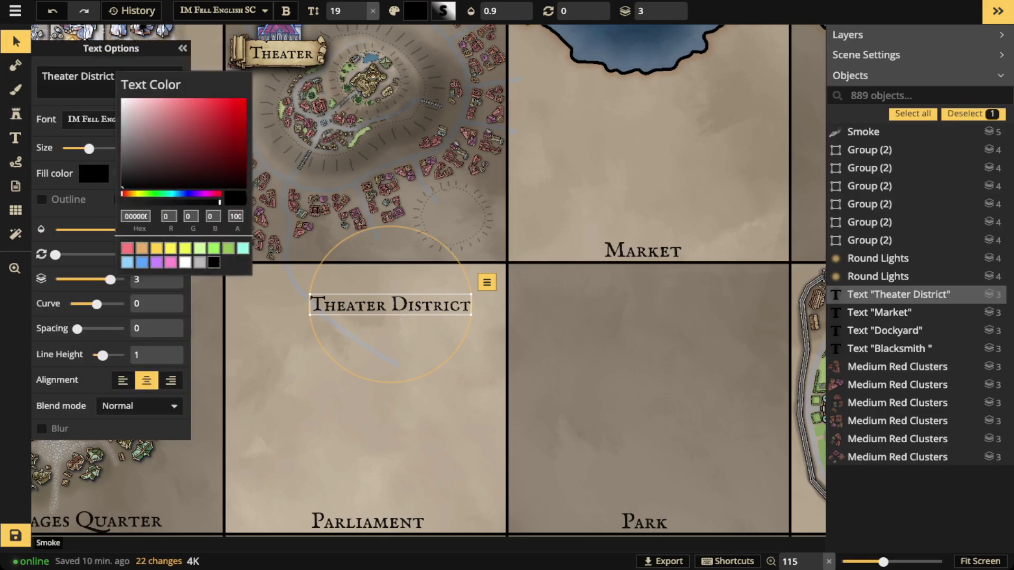
left_click(185, 263)
left_click(380, 305)
left_click_drag(380, 305, 375, 164)
scroll(354, 176, "up", 5)
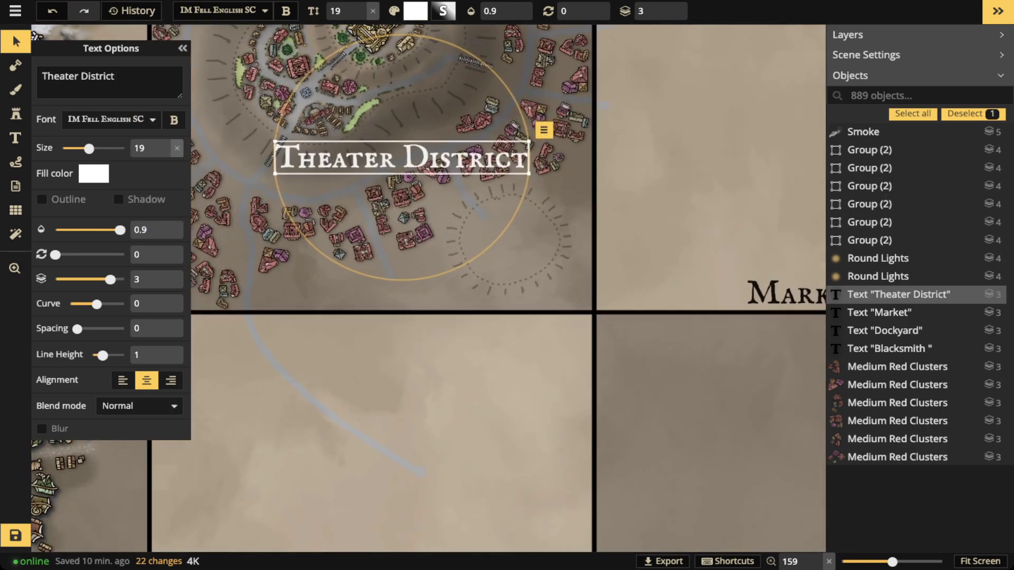
Curve the Theater District text to -28, rotate it to 330 degrees and fit it along the hill's lower slope.
left_click_drag(529, 158, 524, 125)
left_click_drag(402, 157, 376, 137)
left_click_drag(97, 304, 95, 304)
key("comma")
left_click_drag(370, 143, 411, 135)
scroll(481, 137, "down", 3)
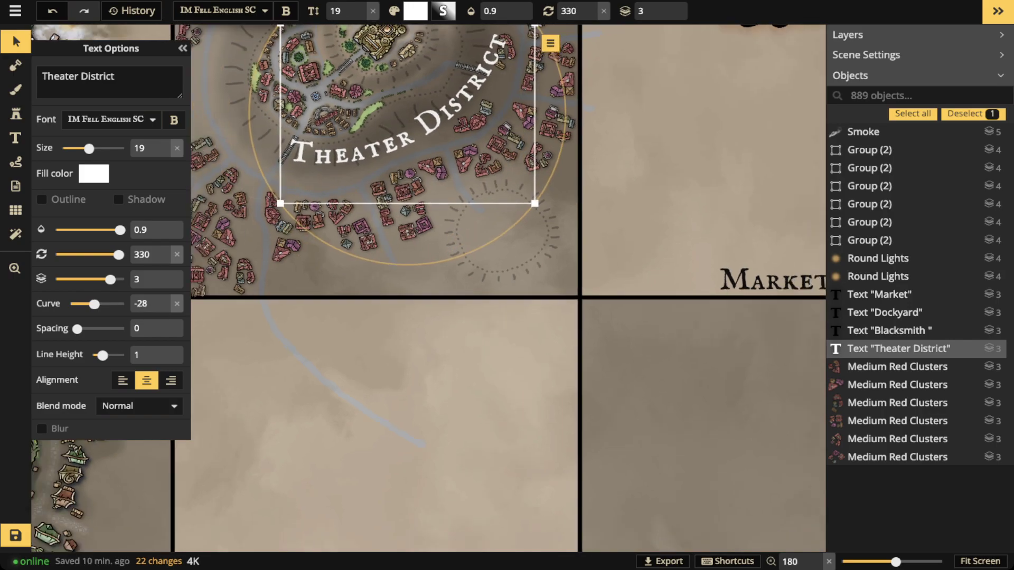
Increase the text's bend to a curve of -37, rotate it to 315 degrees and reposition it around the hill.
left_click(164, 310)
left_click(164, 309)
left_click(164, 310)
left_click(164, 310)
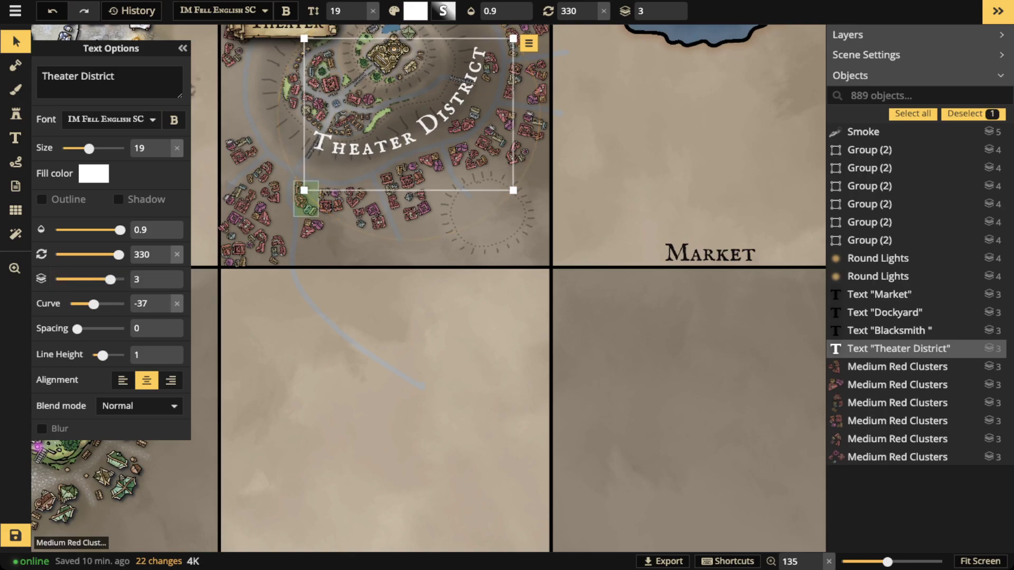
key("comma")
left_click_drag(407, 136, 357, 202)
Lower the opacity of the curved Theater District text to 0.35.
scroll(364, 133, "down", 3)
scroll(367, 133, "down", 2)
key("space")
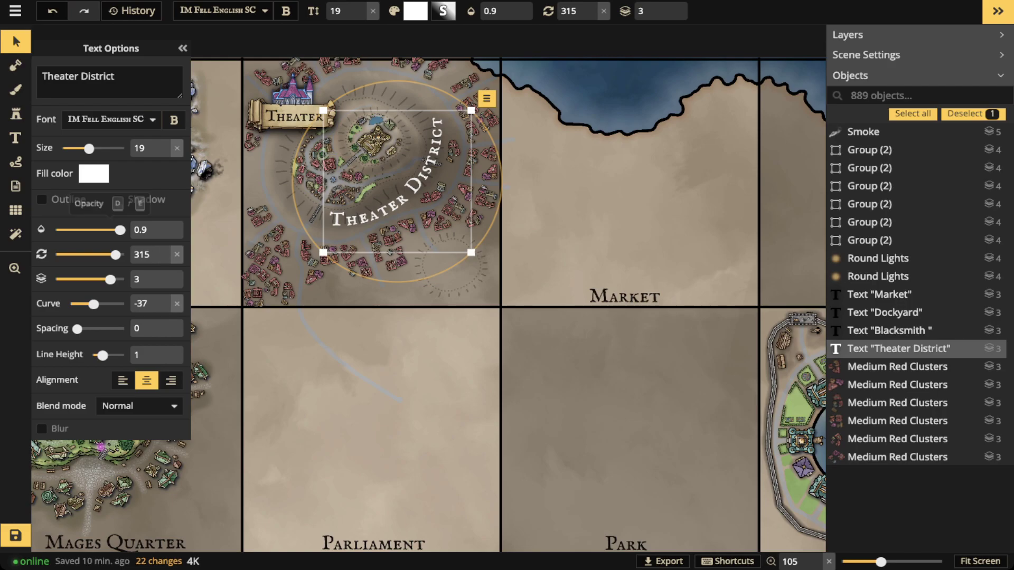
left_click_drag(120, 229, 97, 230)
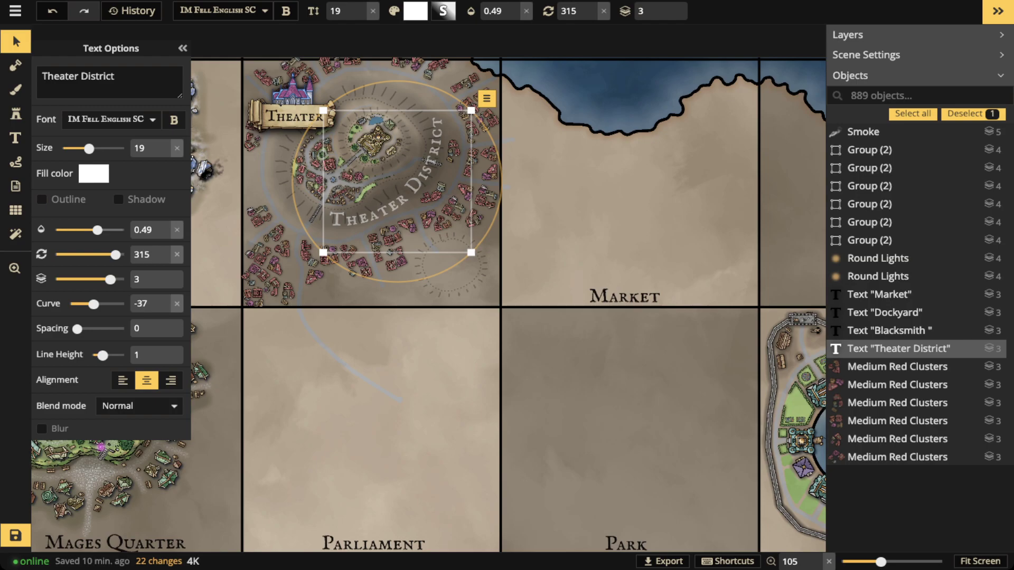
left_click_drag(97, 230, 87, 230)
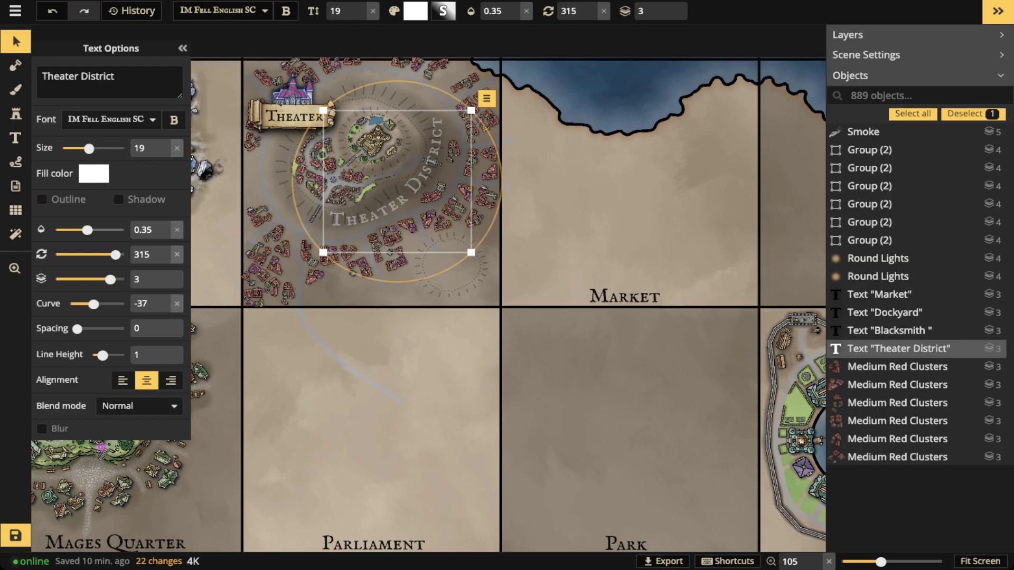
Move the faded Theater District text down to the Parliament tile and bring it to the front of its layer.
left_click_drag(404, 192, 428, 413)
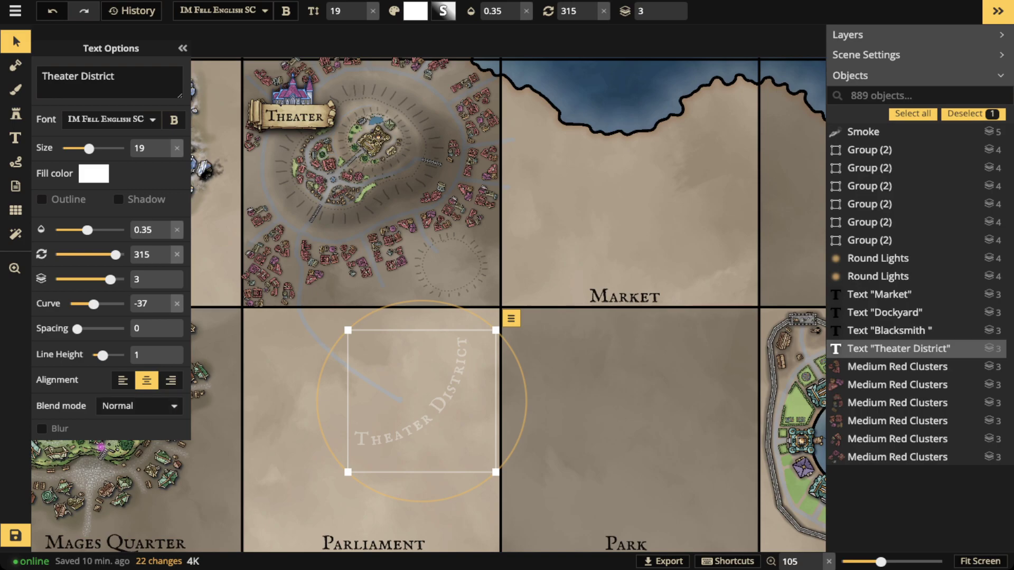
left_click(15, 42)
key("f")
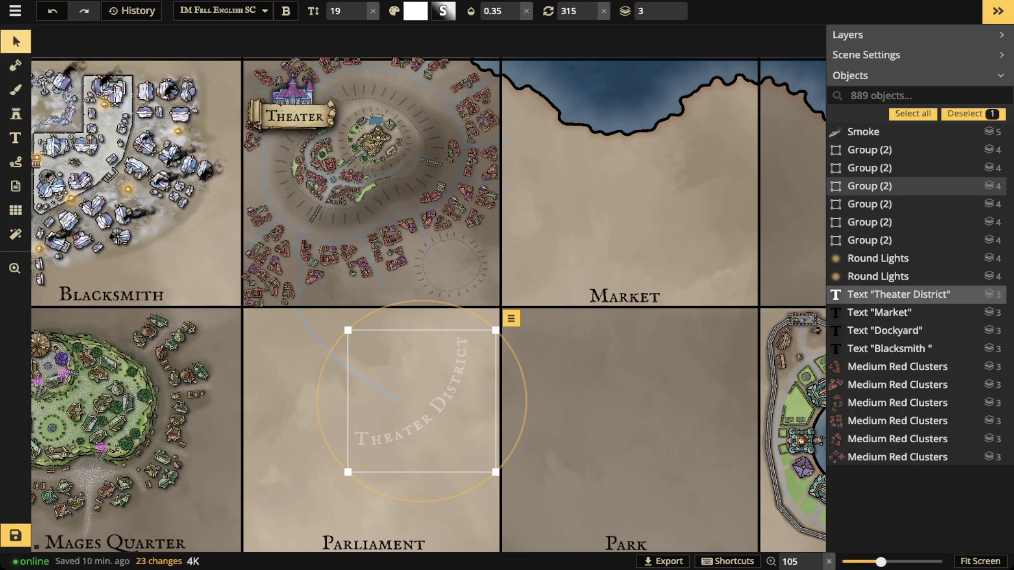
left_click(15, 41)
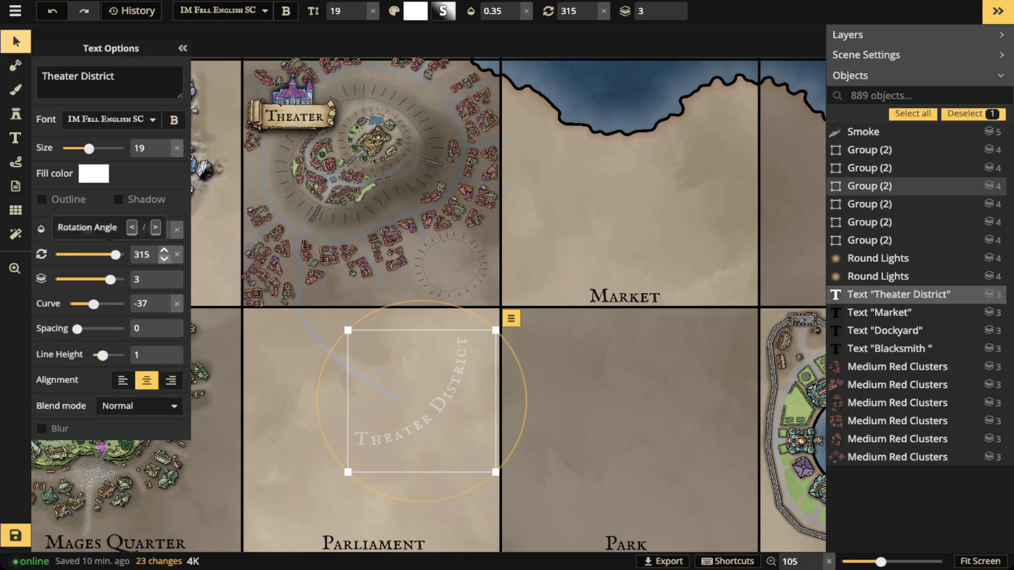
Reset the Theater District text's rotation, opacity and curve to their defaults.
left_click(177, 254)
left_click(177, 230)
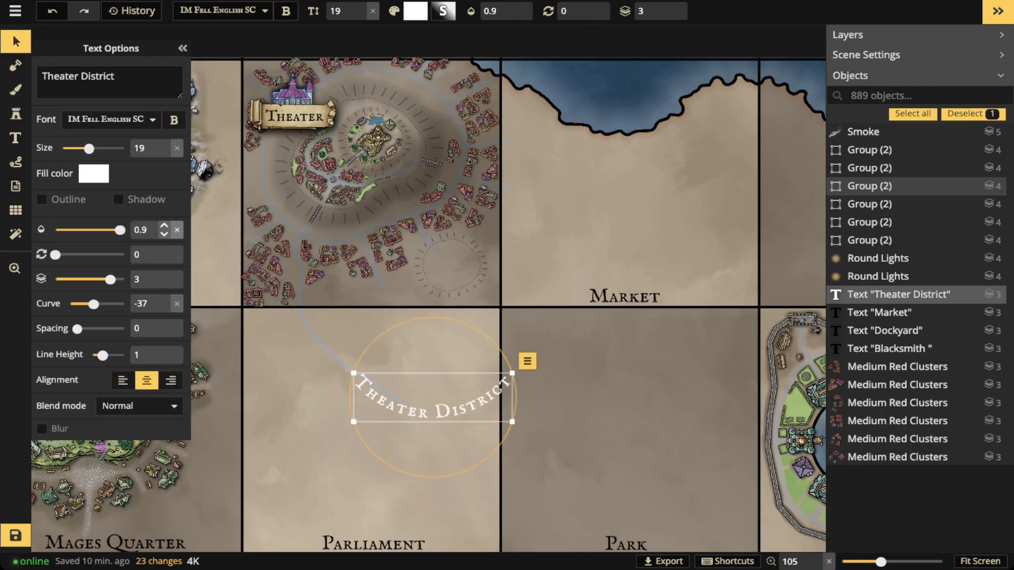
left_click(177, 303)
Break the title into two lines, "Theater" over "District", and set the line height to 0.9.
left_click(81, 77)
key("Return")
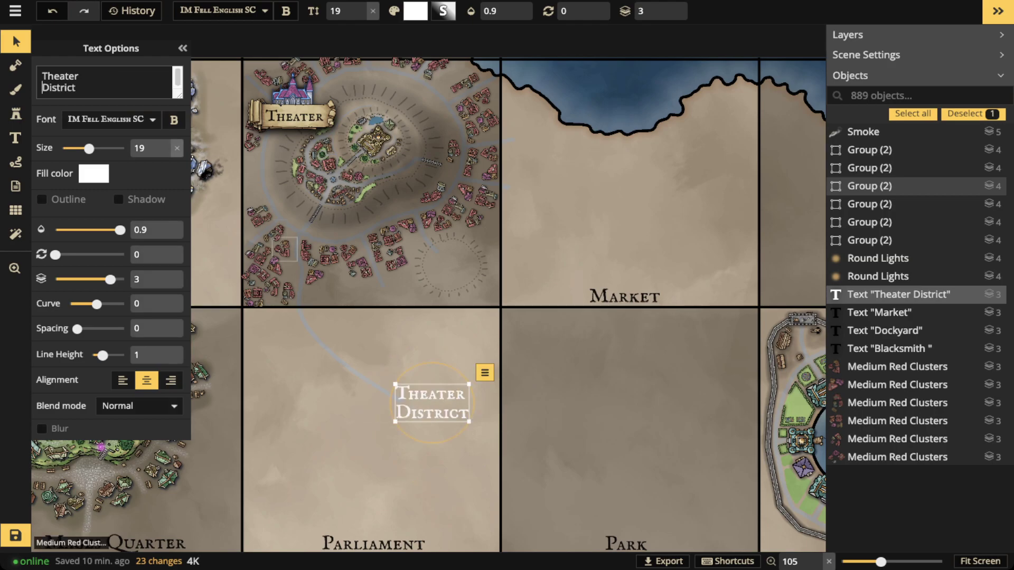
left_click(164, 360)
left_click(164, 361)
left_click(164, 350)
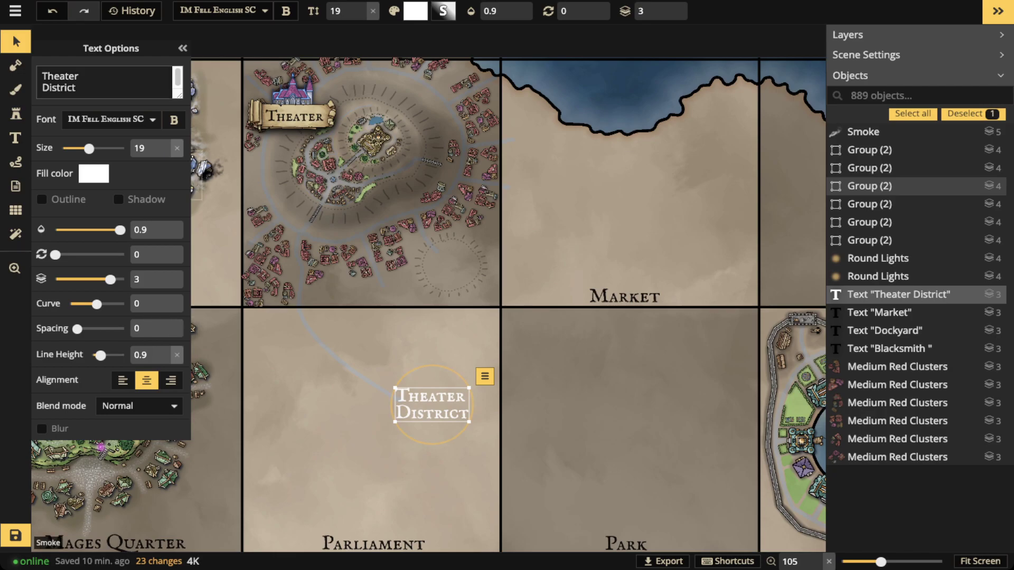
Try the title on one line, split it into two again and move it up within the Parliament tile.
key("BackSpace")
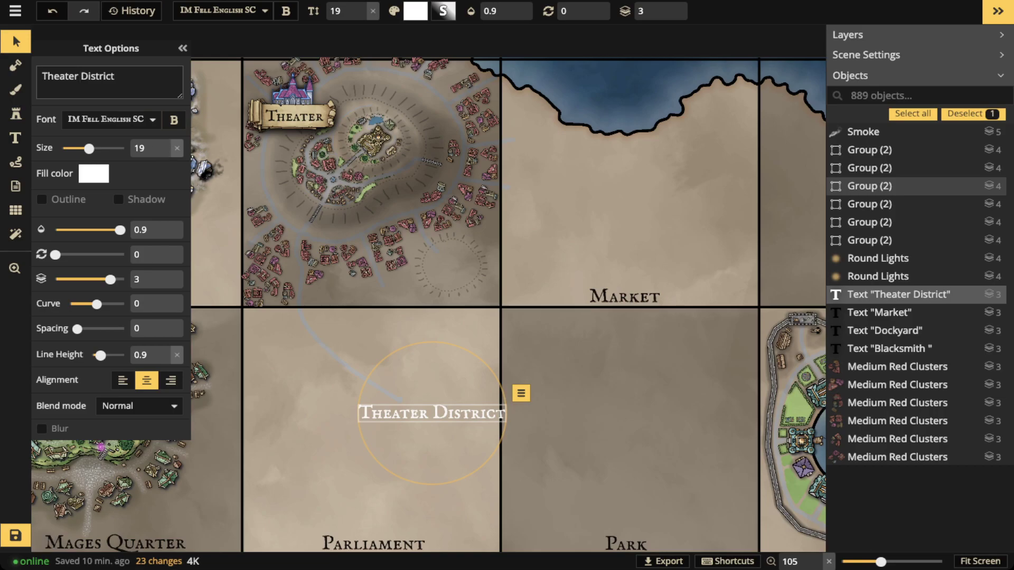
key("BackSpace")
key("Return")
left_click_drag(432, 405, 416, 365)
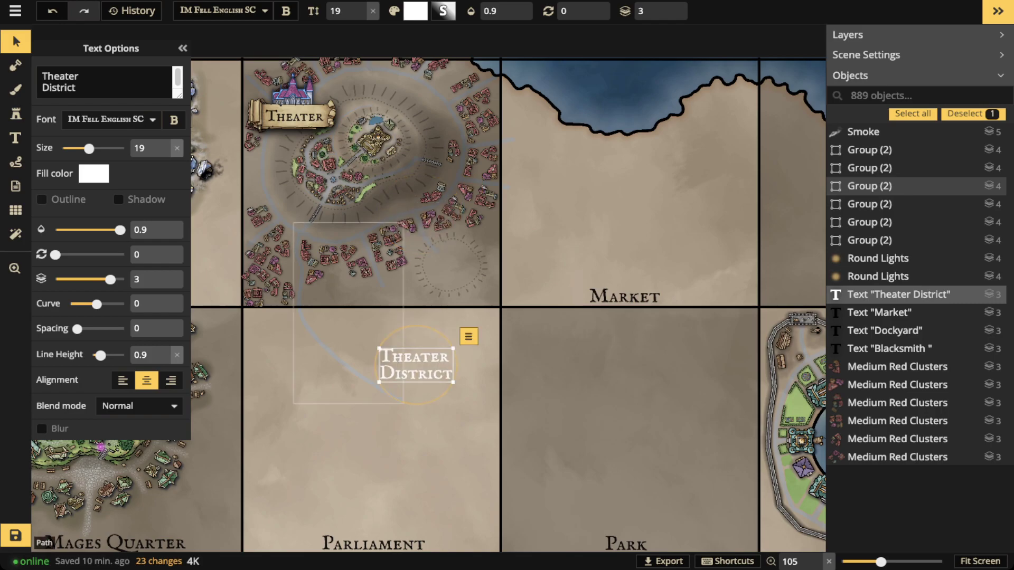
Give the Theater District text a fully opaque black outline with a width of 1.8.
left_click(41, 199)
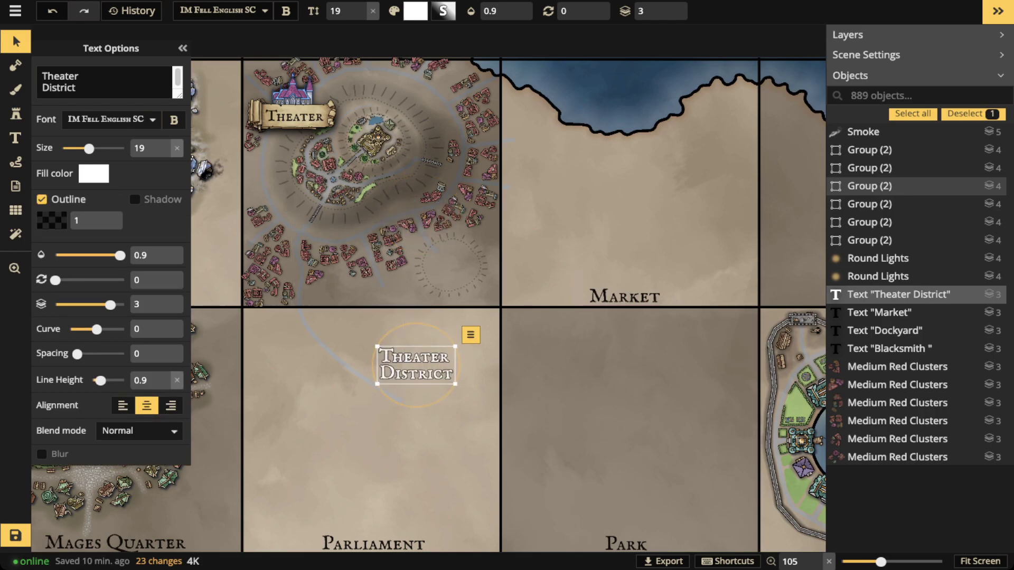
left_click(51, 220)
left_click_drag(154, 249, 182, 250)
left_click(227, 261)
left_click(104, 216)
left_click(104, 216)
left_click(104, 216)
left_click(104, 217)
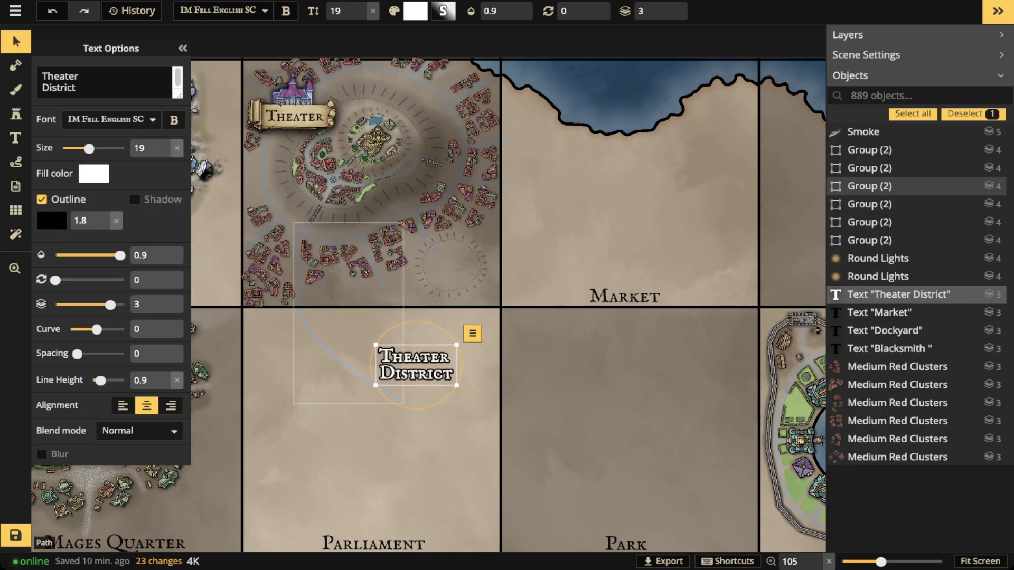
Place the outlined two-line title on the hill's lower-right slope and deselect it.
left_click_drag(416, 364, 415, 215)
scroll(351, 233, "down", 3)
left_click(348, 226)
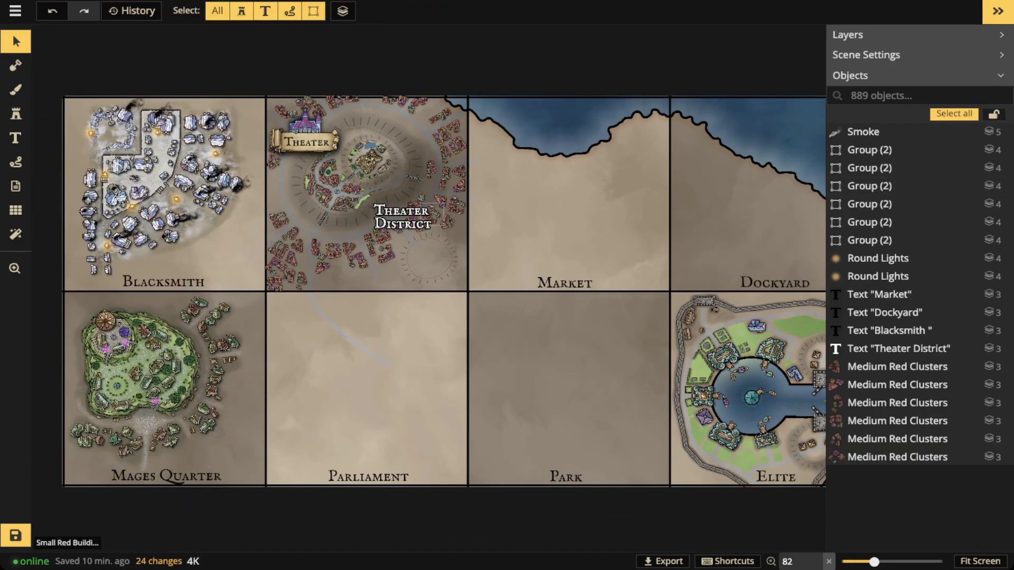
Delete the outlined Theater District text from the hill city tile and save the map.
left_click(413, 222)
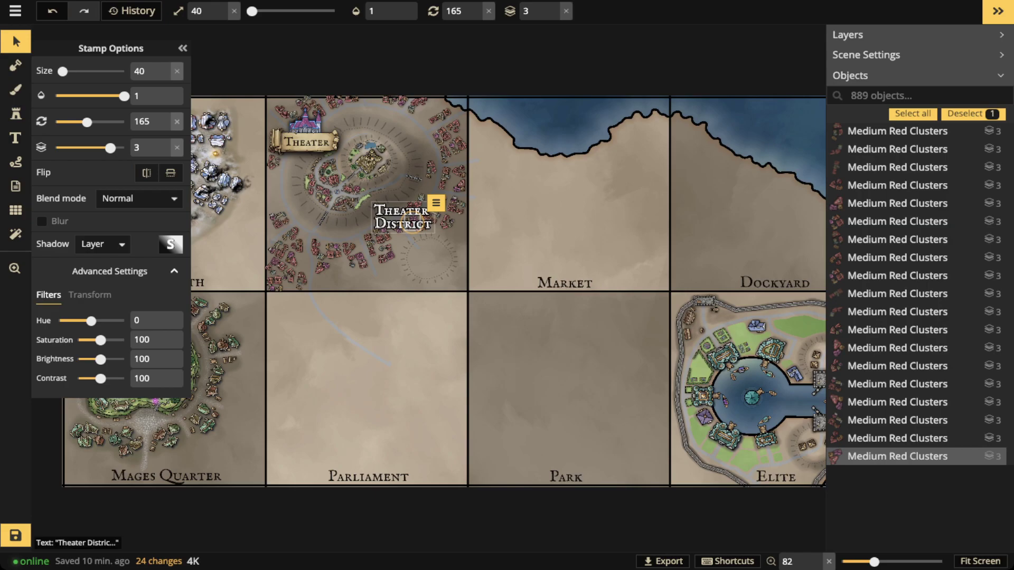
left_click(403, 217)
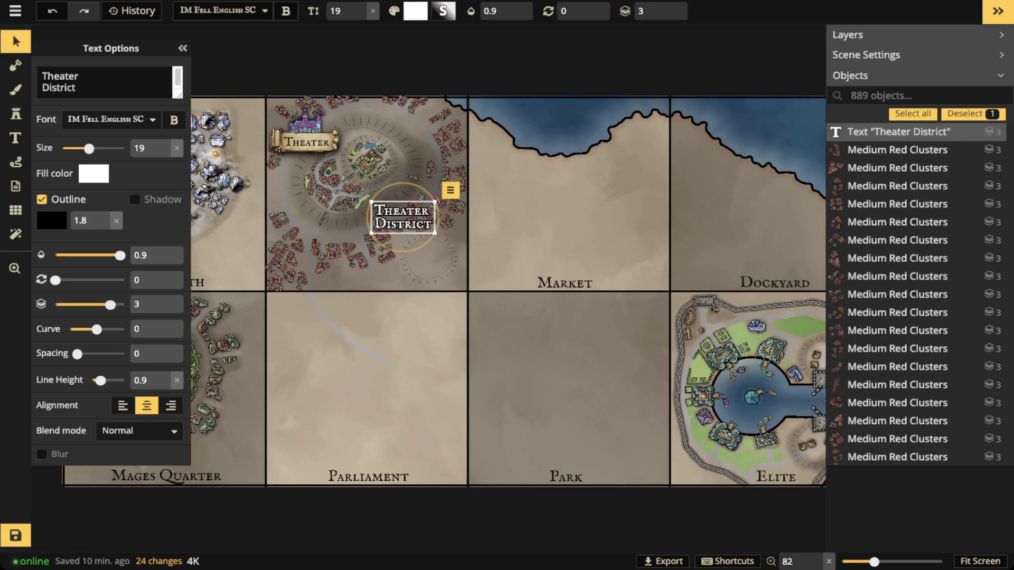
key("Delete")
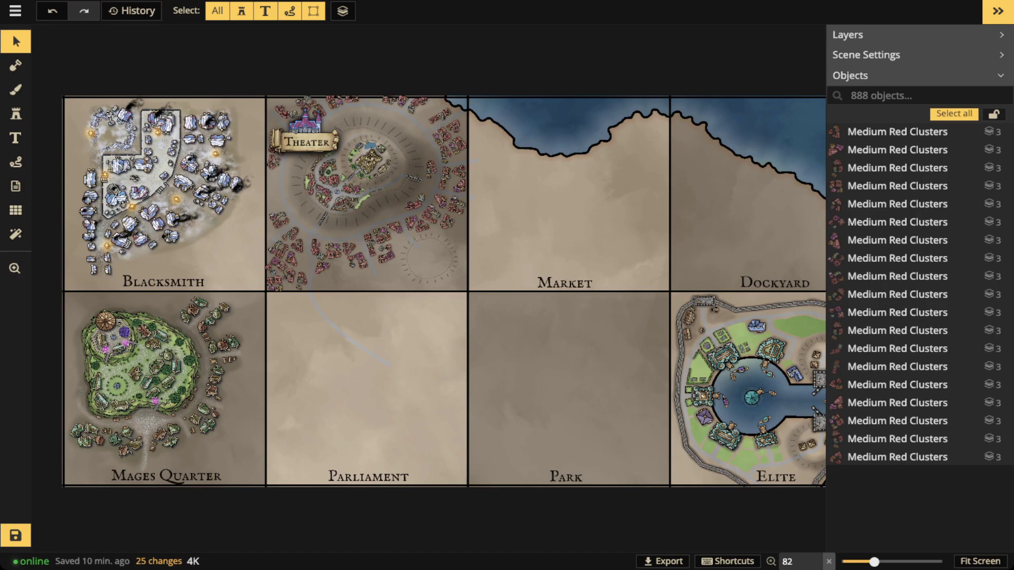
scroll(229, 364, "down", 1)
left_click(15, 535)
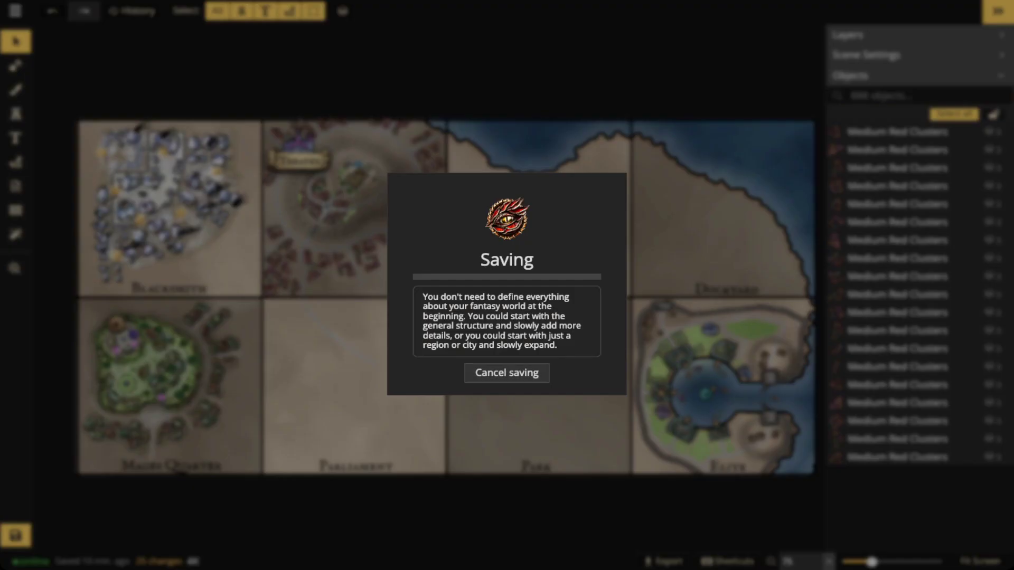